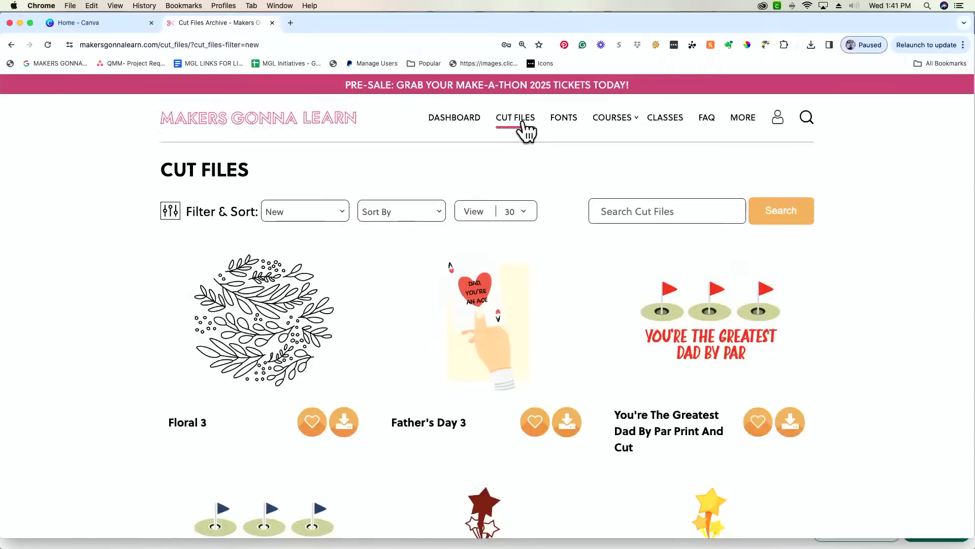
# - Open the Makers Gonna Learn Cut Files archive, which lists Floral 3 and Father's Day 3
pyautogui.click(525, 123)
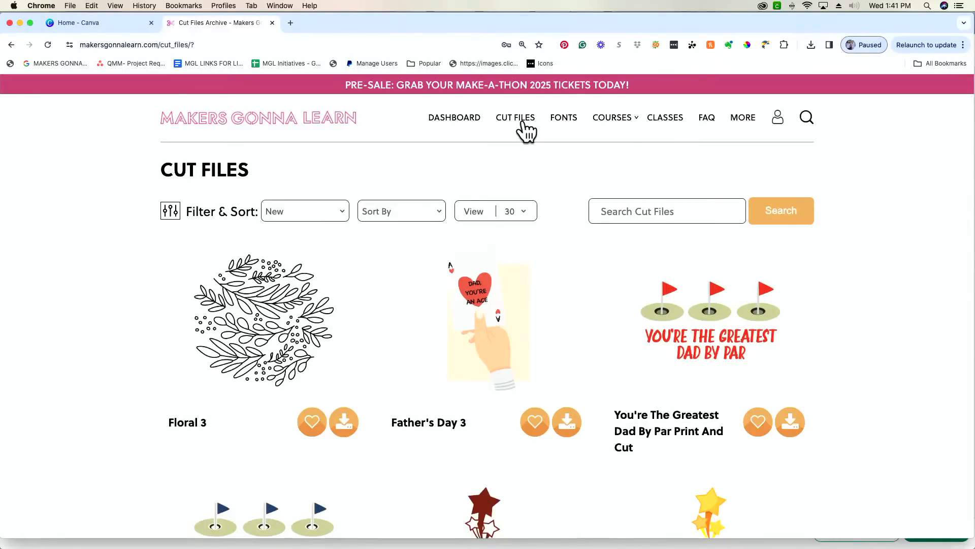
# - Enter 'Mountains' in the Search Cut Files box
pyautogui.scroll(-5, 526, 131)
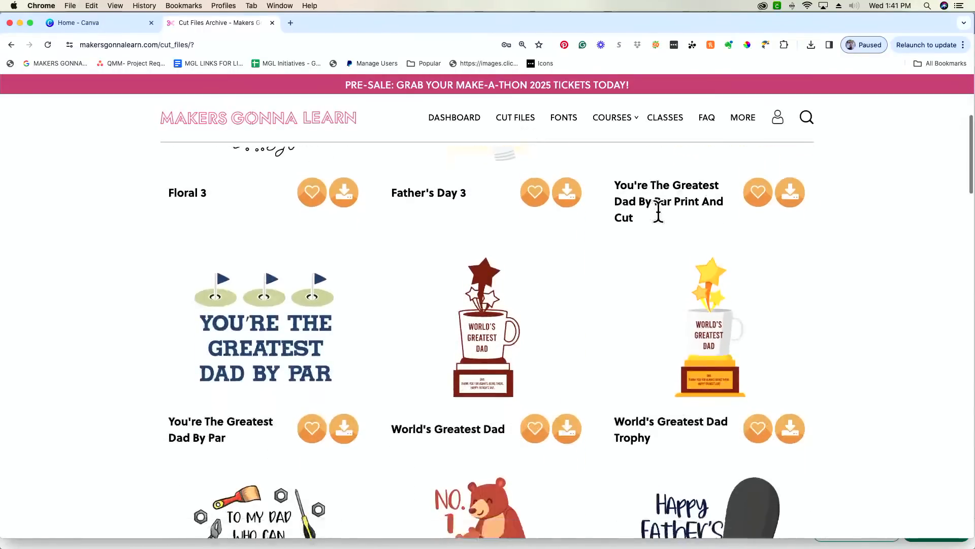
pyautogui.scroll(5, 658, 215)
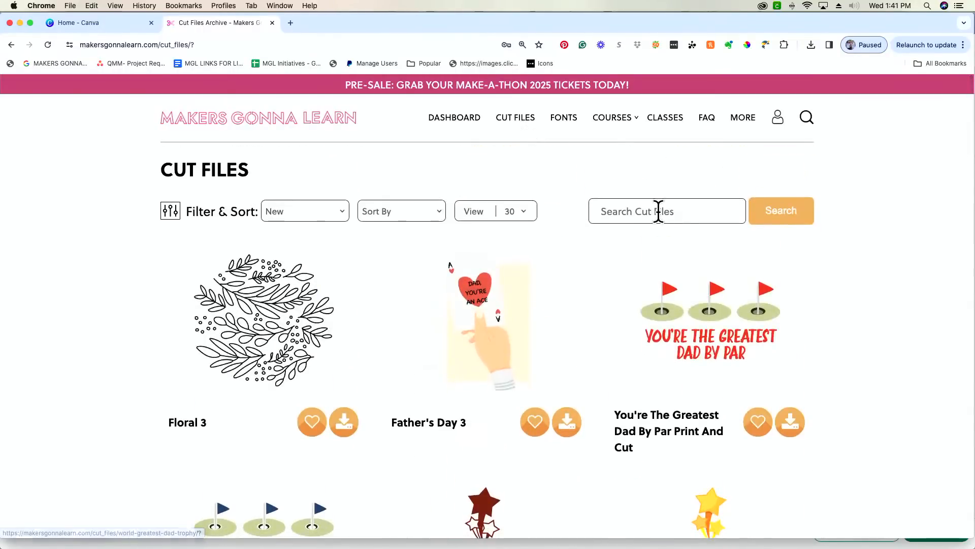
pyautogui.click(660, 213)
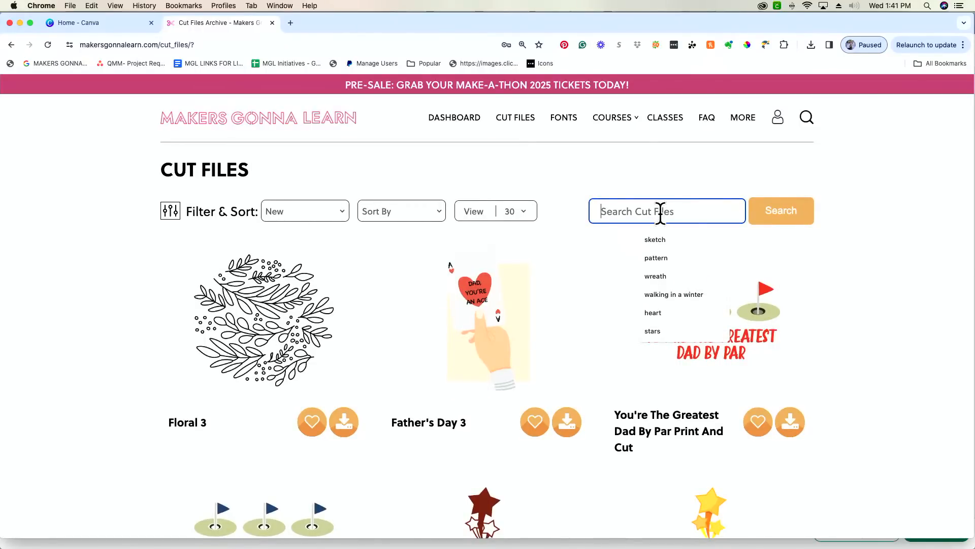
pyautogui.write('Mounta')
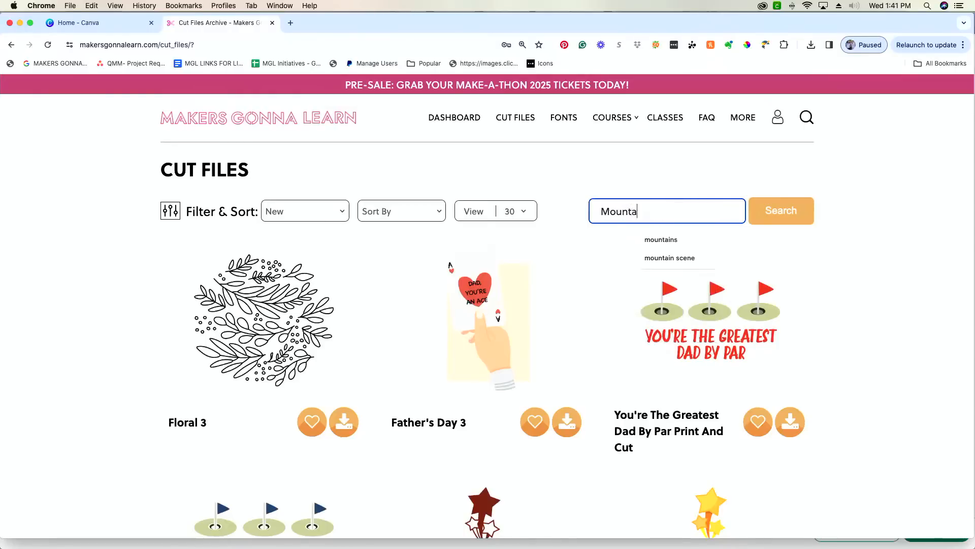
pyautogui.write('ins')
# - Run the Mountains search, browse the results for the Mountain cut file, then select the search term
pyautogui.click(781, 221)
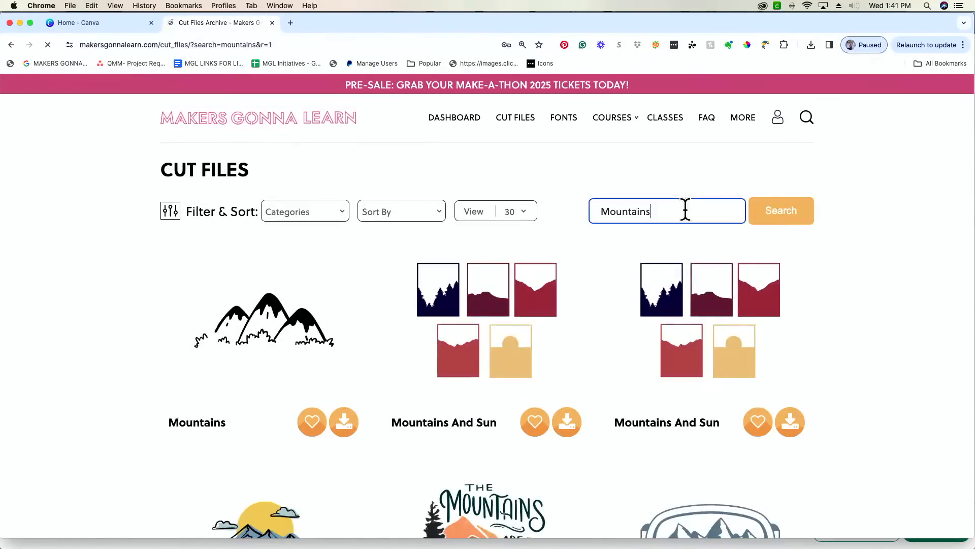
pyautogui.scroll(-3, 836, 304)
pyautogui.scroll(-5, 834, 295)
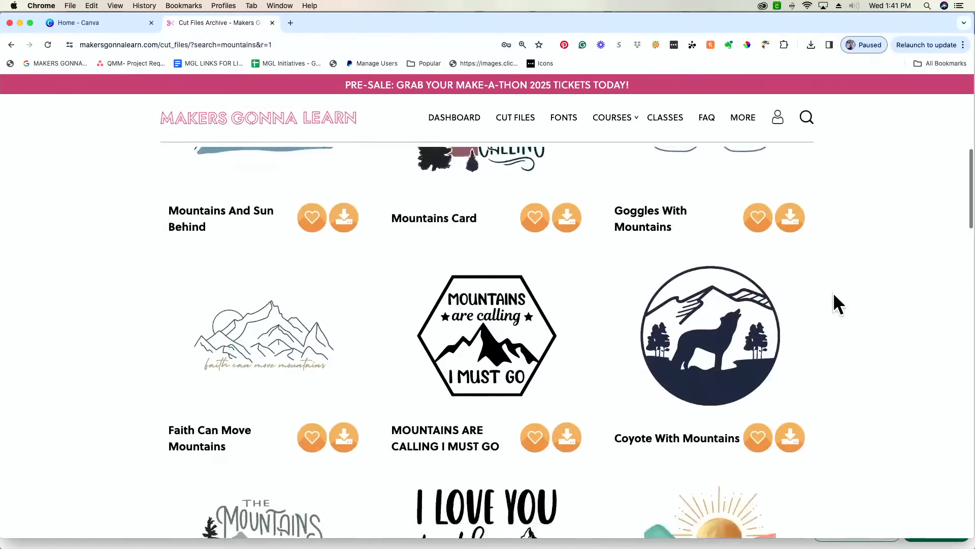
pyautogui.scroll(-2, 838, 303)
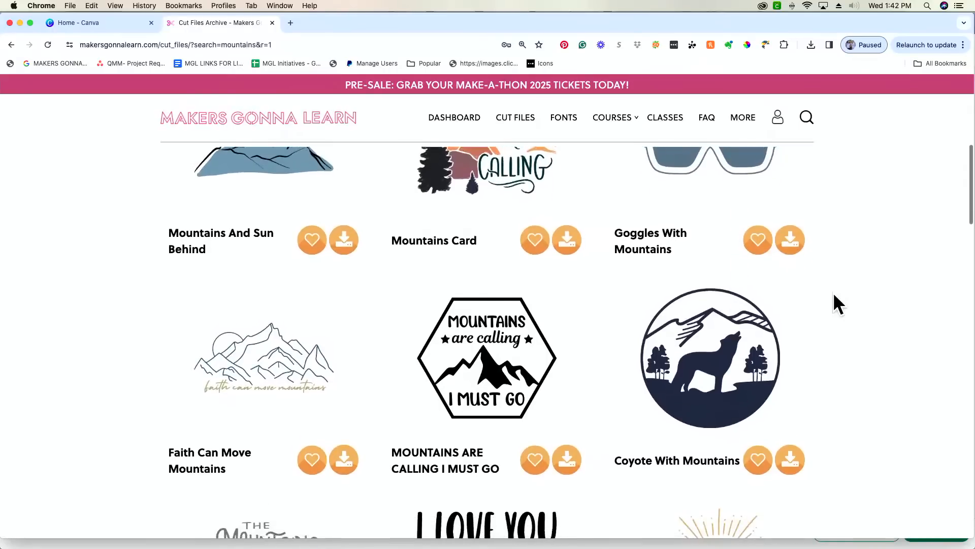
pyautogui.scroll(-2, 833, 291)
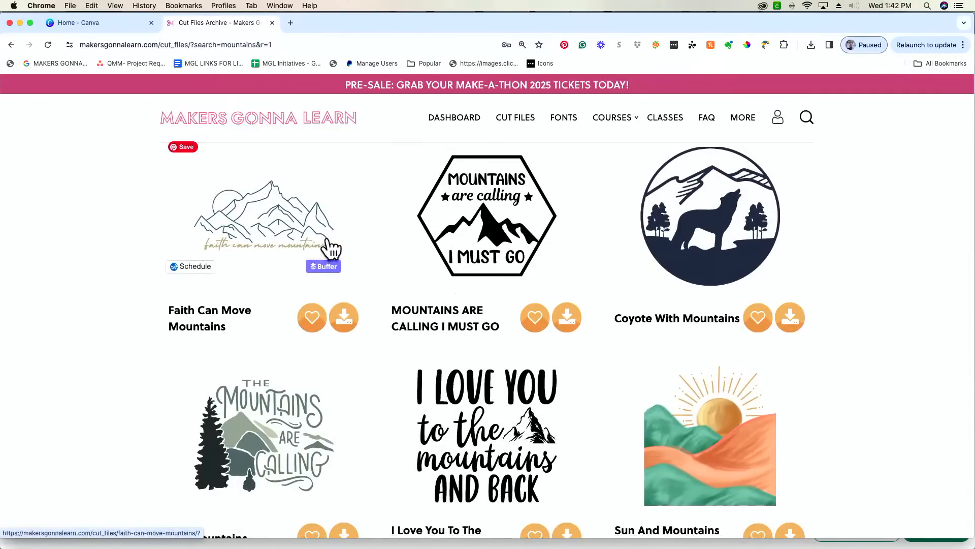
pyautogui.scroll(-4, 234, 244)
pyautogui.scroll(-10, 233, 236)
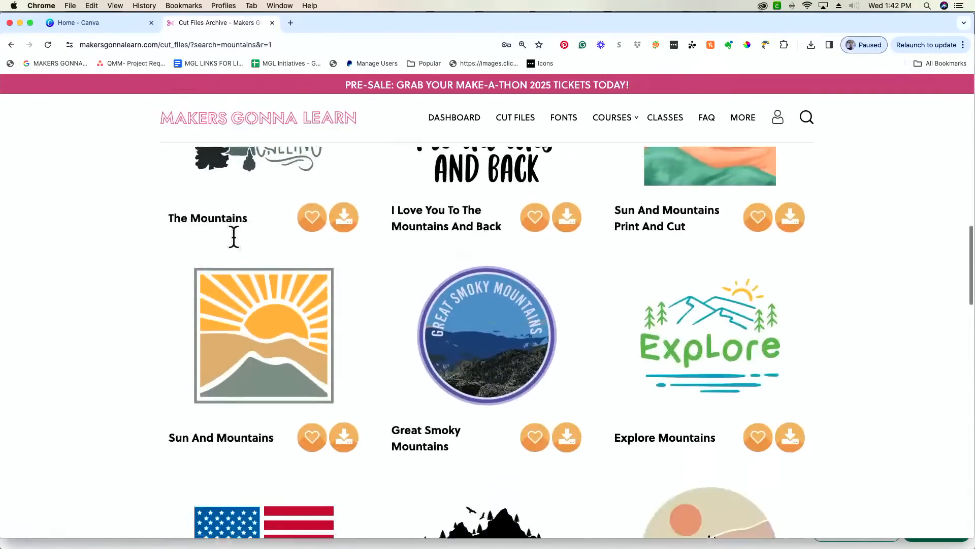
pyautogui.scroll(-1, 234, 236)
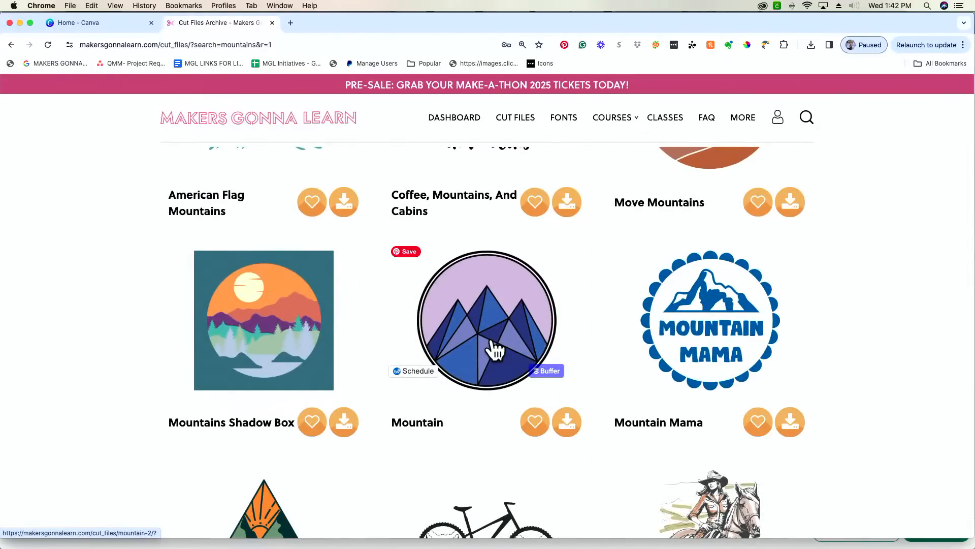
pyautogui.scroll(-2, 496, 346)
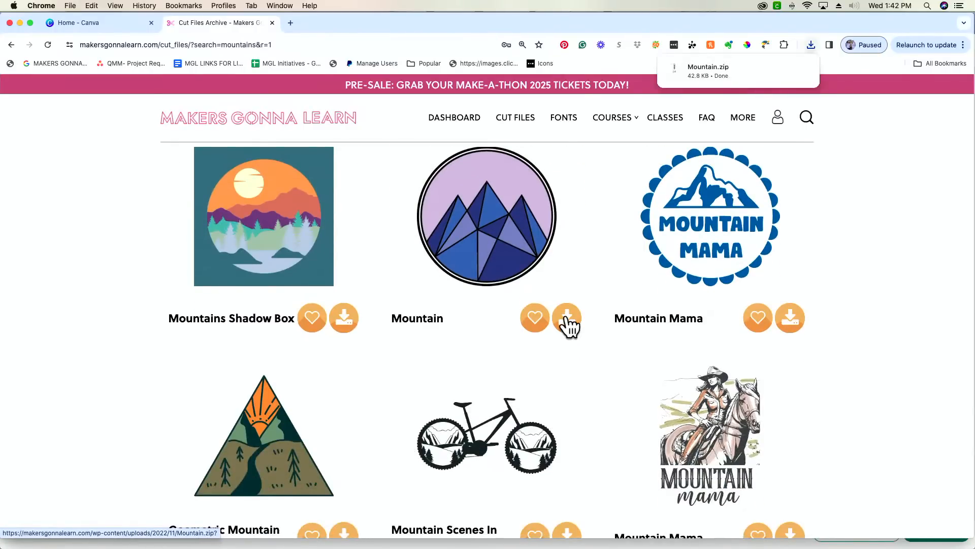
pyautogui.scroll(1, 568, 326)
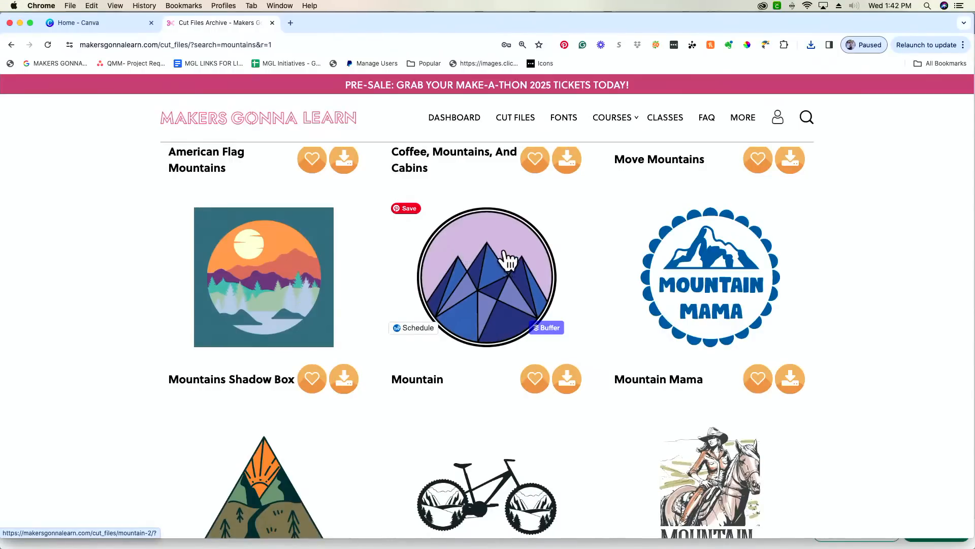
pyautogui.scroll(-10, 506, 264)
pyautogui.scroll(3, 490, 279)
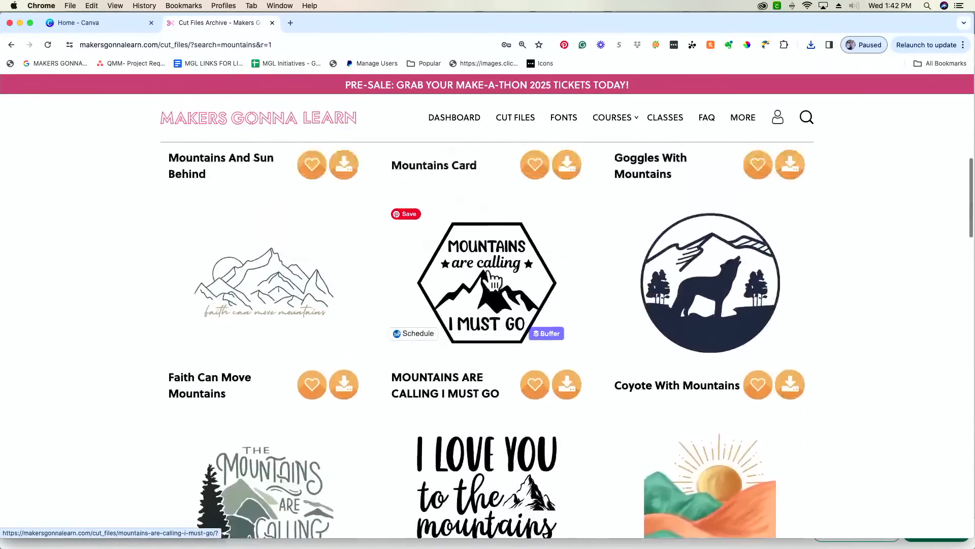
pyautogui.scroll(10, 492, 281)
pyautogui.tripleClick(695, 210)
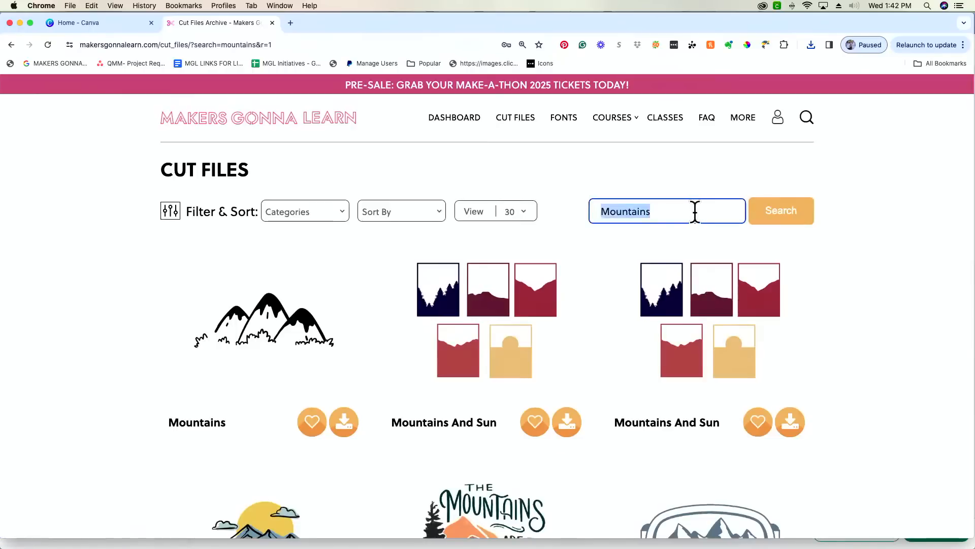
# - Search for 'Star' and download the Stars cut file
pyautogui.write('Star')
pyautogui.press('Return')
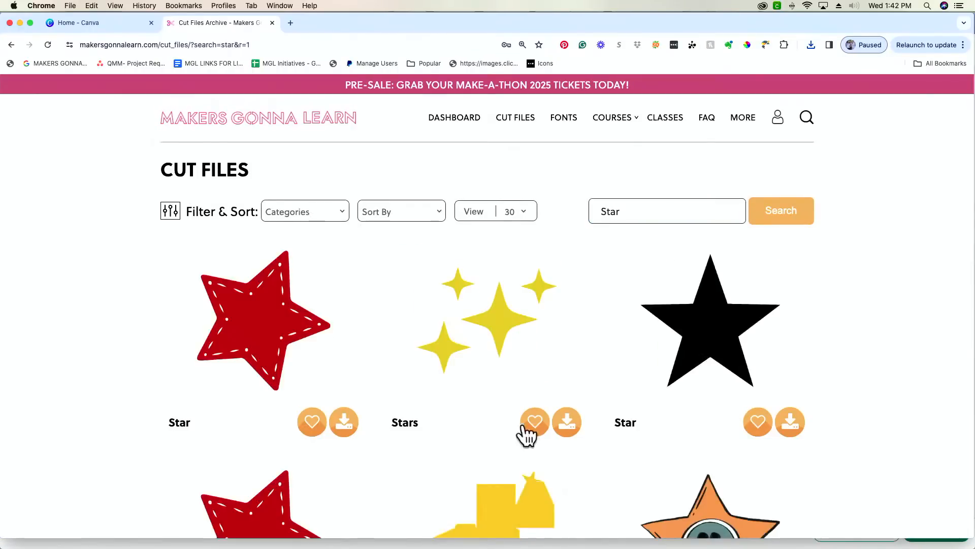
pyautogui.click(567, 422)
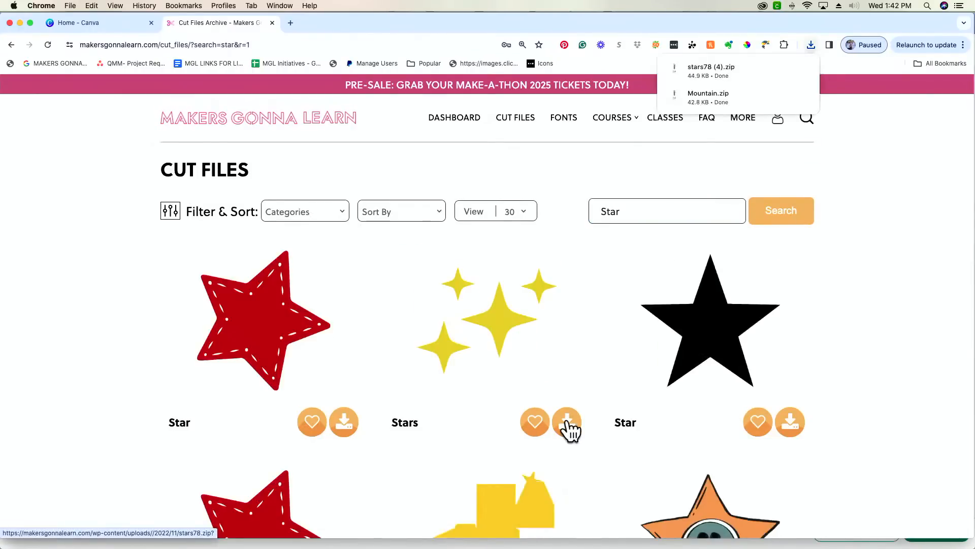
pyautogui.scroll(-5, 968, 374)
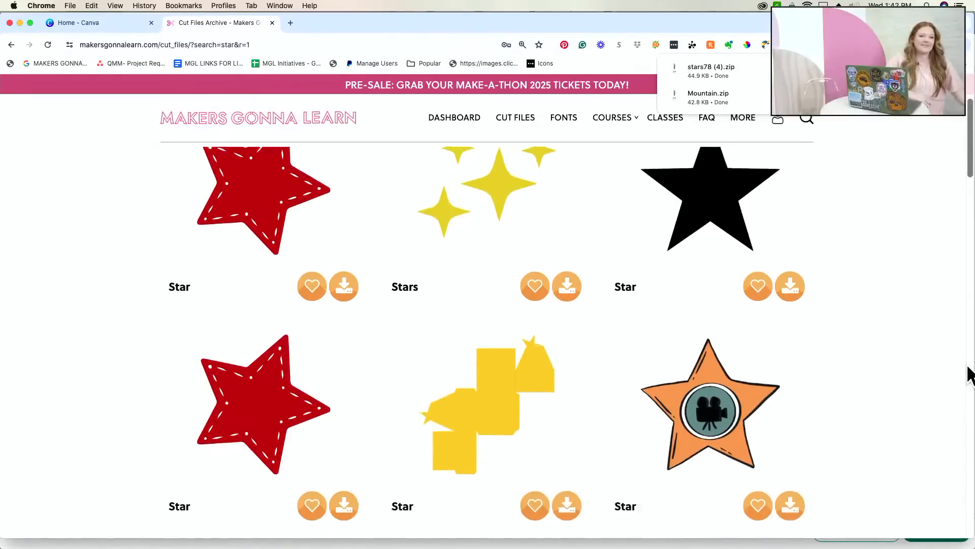
pyautogui.scroll(-6, 969, 375)
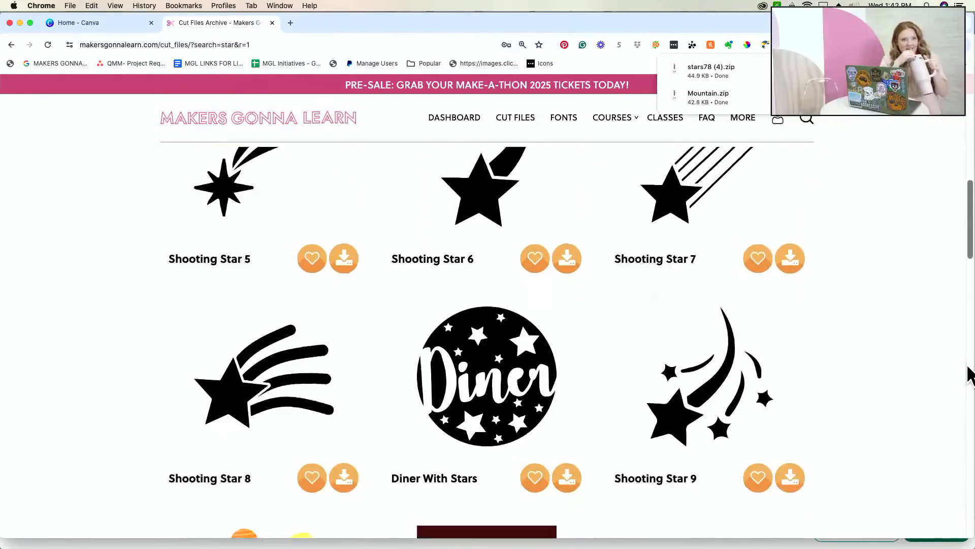
pyautogui.scroll(1, 969, 375)
pyautogui.scroll(10, 968, 374)
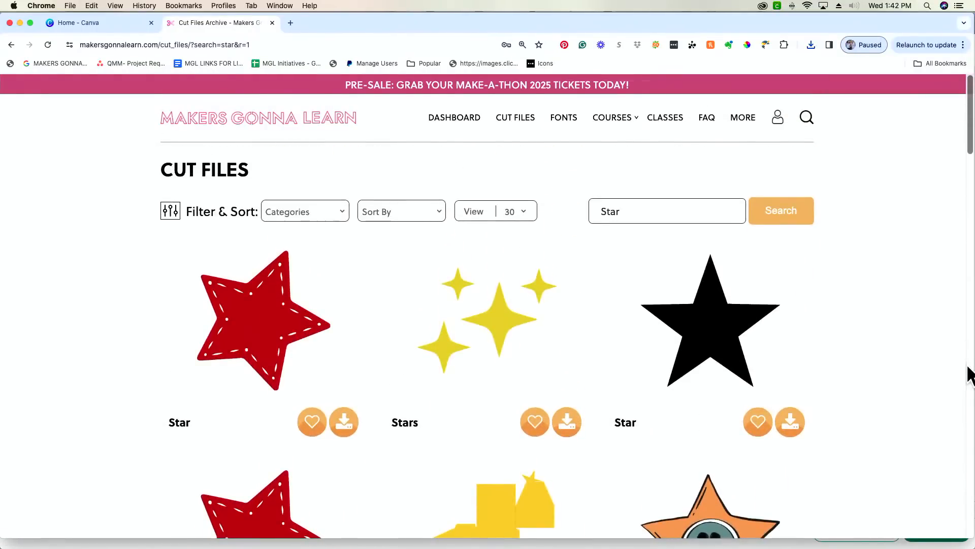
# - Search for 'Tea' and download the Tea Bag Flower cut file
pyautogui.doubleClick(639, 208)
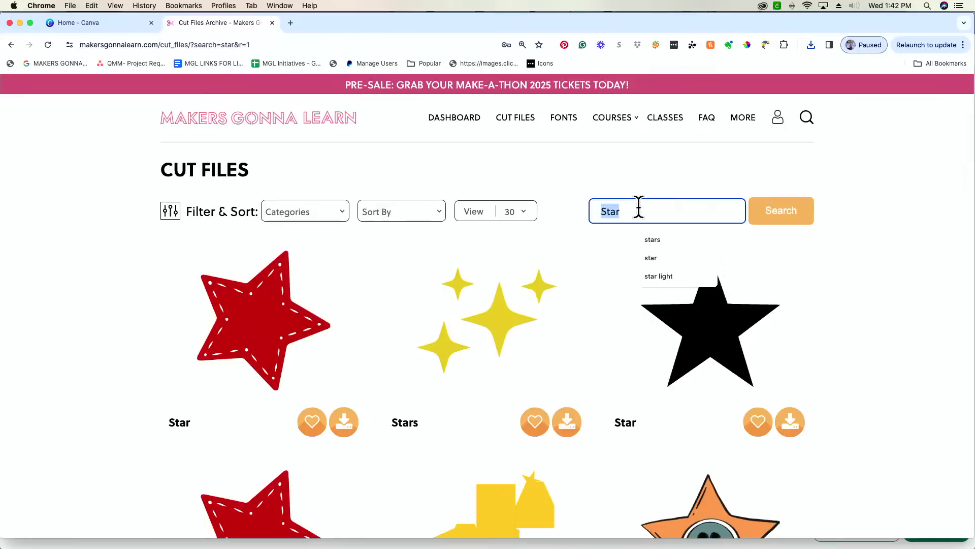
pyautogui.write('Tea')
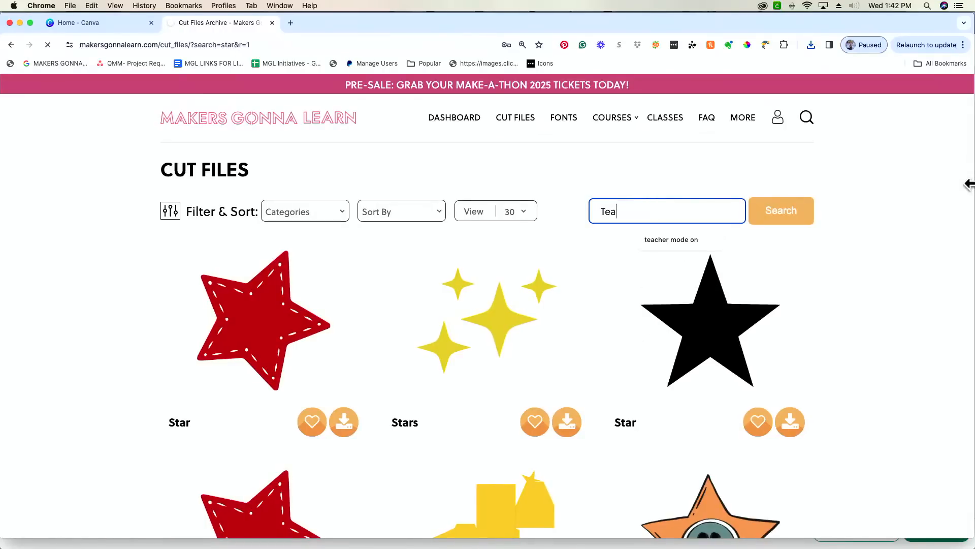
pyautogui.scroll(-10, 921, 235)
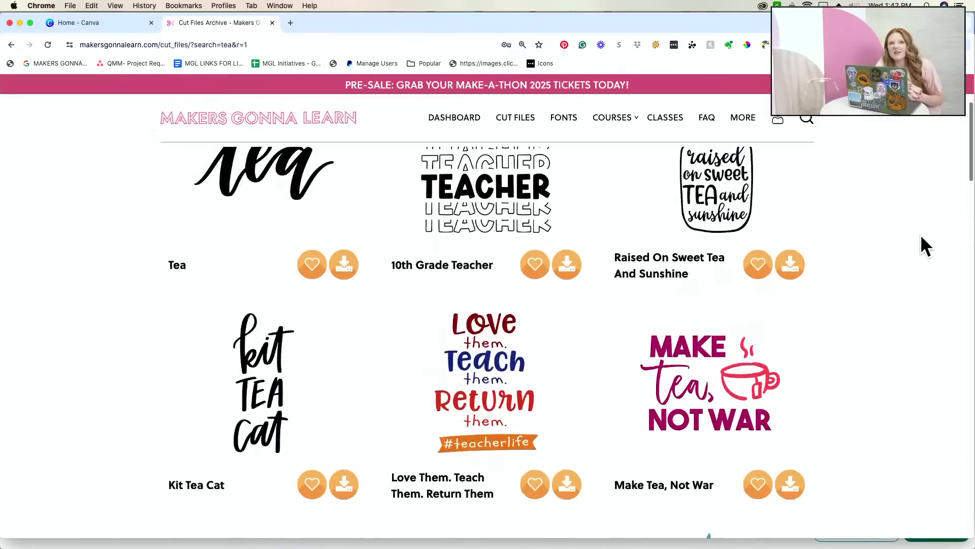
pyautogui.scroll(-8, 920, 234)
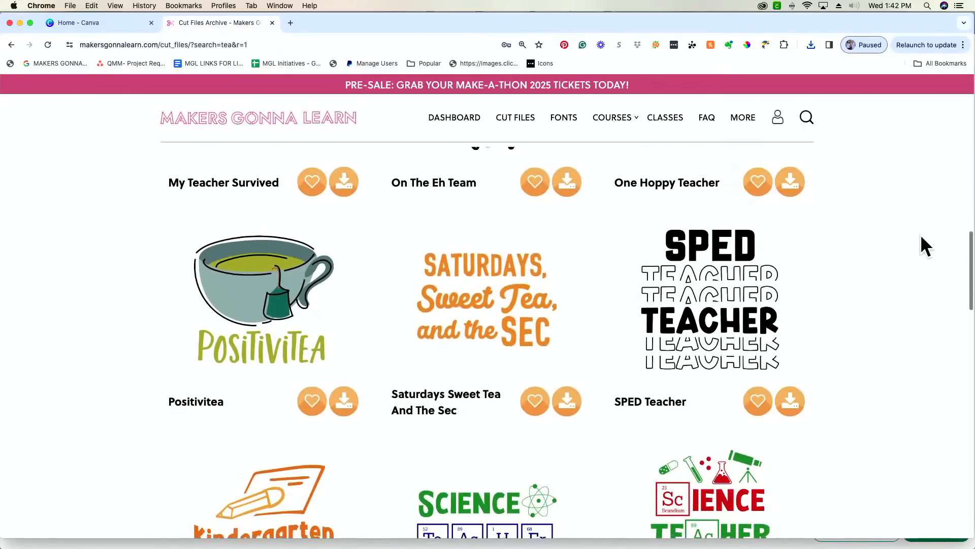
pyautogui.scroll(-2, 920, 234)
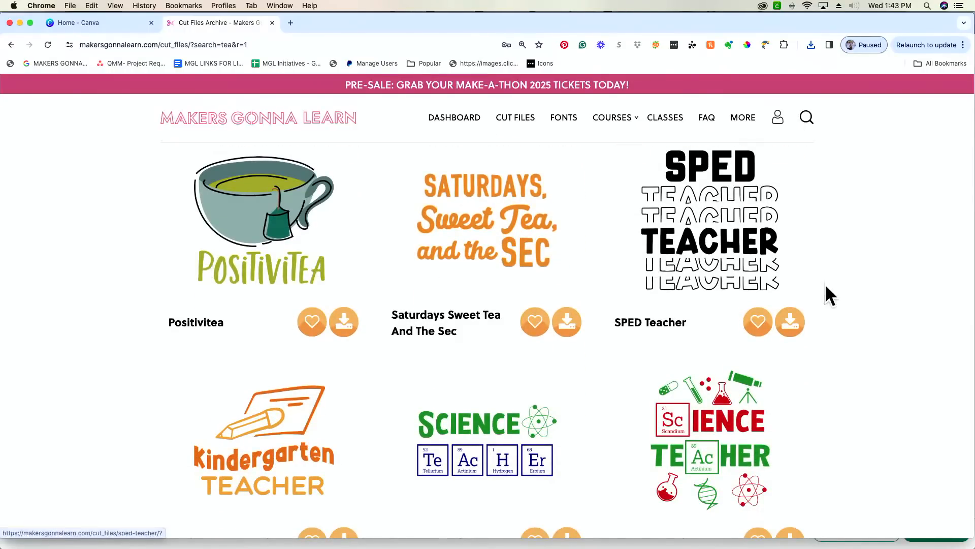
pyautogui.scroll(-8, 828, 295)
pyautogui.scroll(-2, 828, 293)
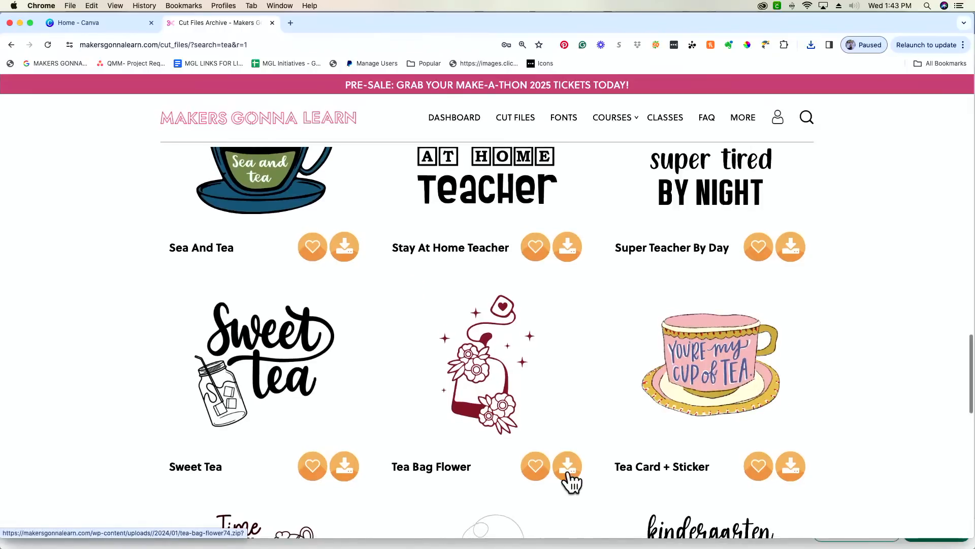
pyautogui.scroll(-1, 568, 473)
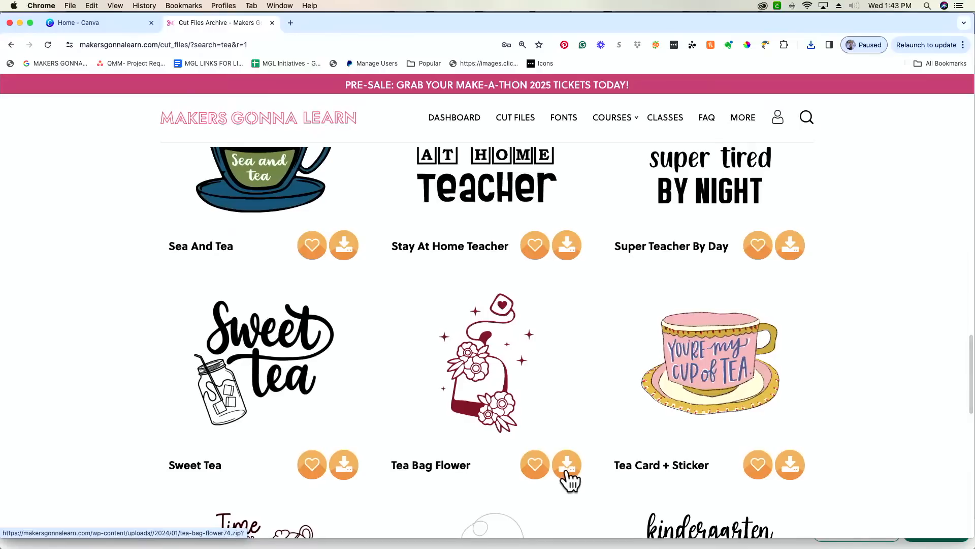
pyautogui.scroll(1, 570, 477)
pyautogui.click(570, 478)
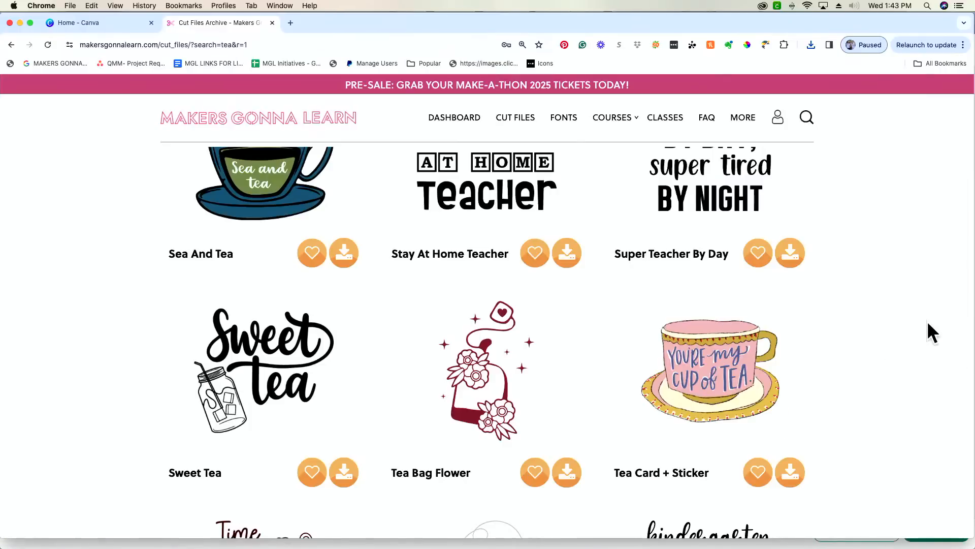
pyautogui.scroll(15, 927, 321)
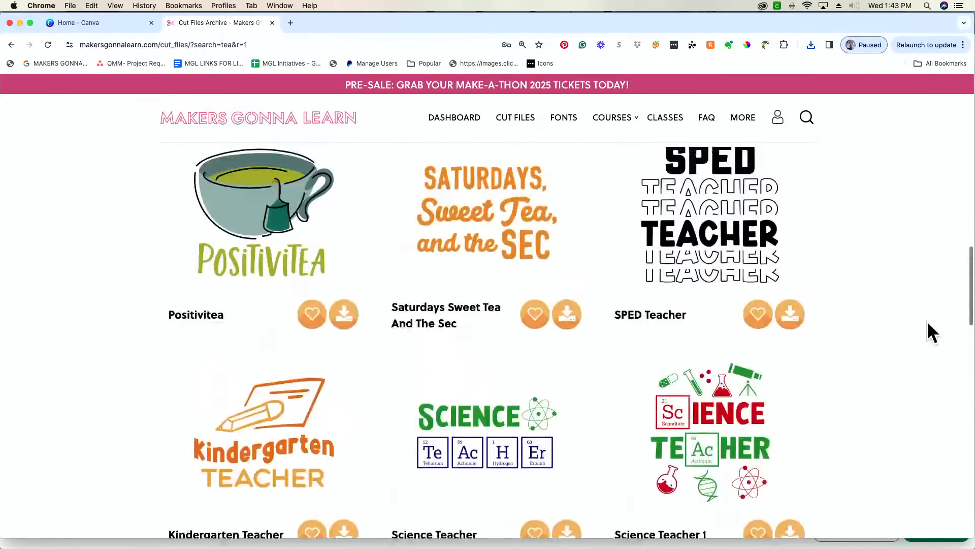
pyautogui.scroll(10, 927, 321)
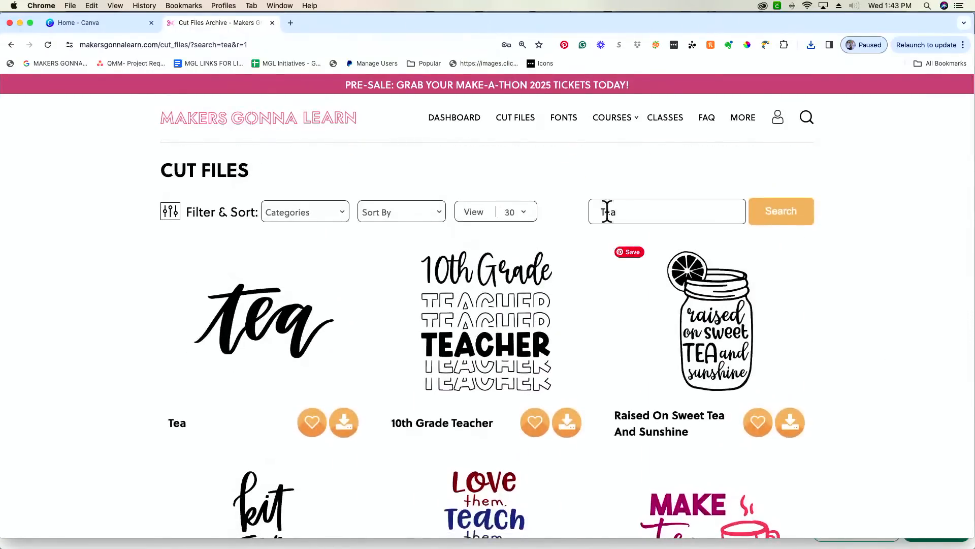
pyautogui.click(633, 212)
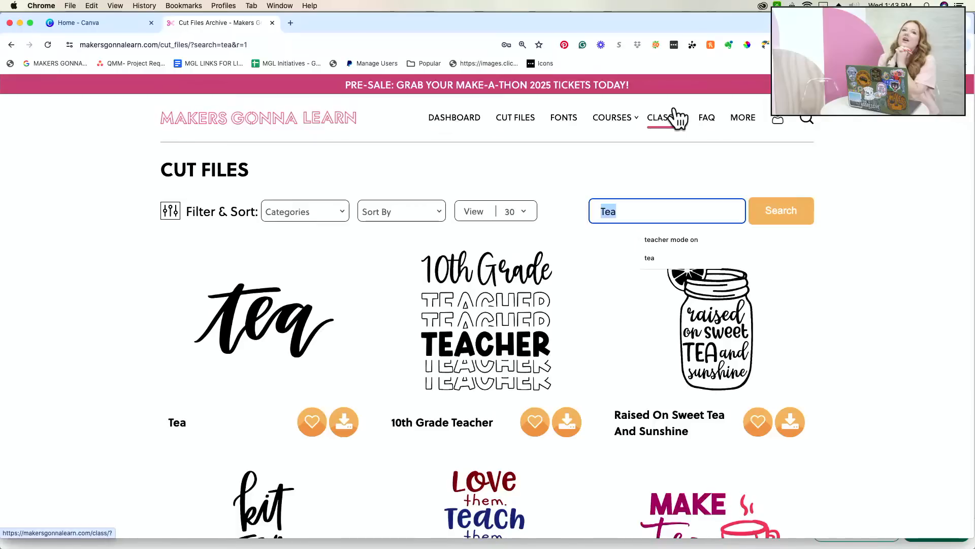
# - Open the Fonts archive and browse fonts such as Arabella, Lovey Dovey and Double Dutch
pyautogui.click(562, 124)
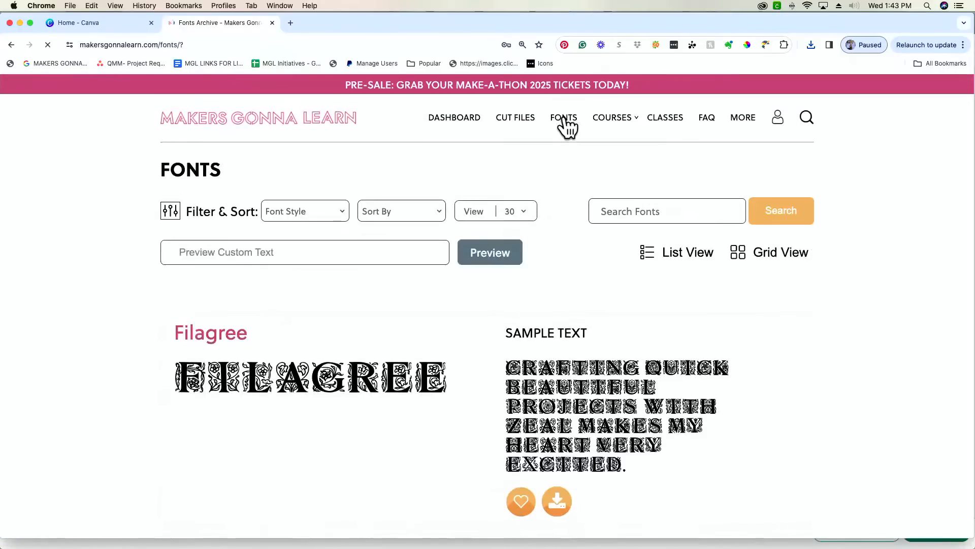
pyautogui.scroll(-6, 62, 256)
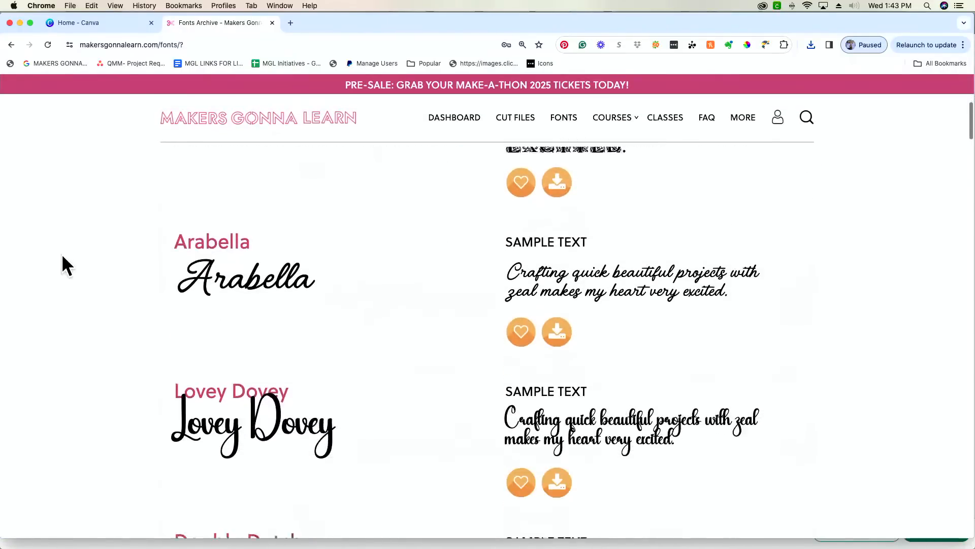
pyautogui.scroll(-5, 62, 255)
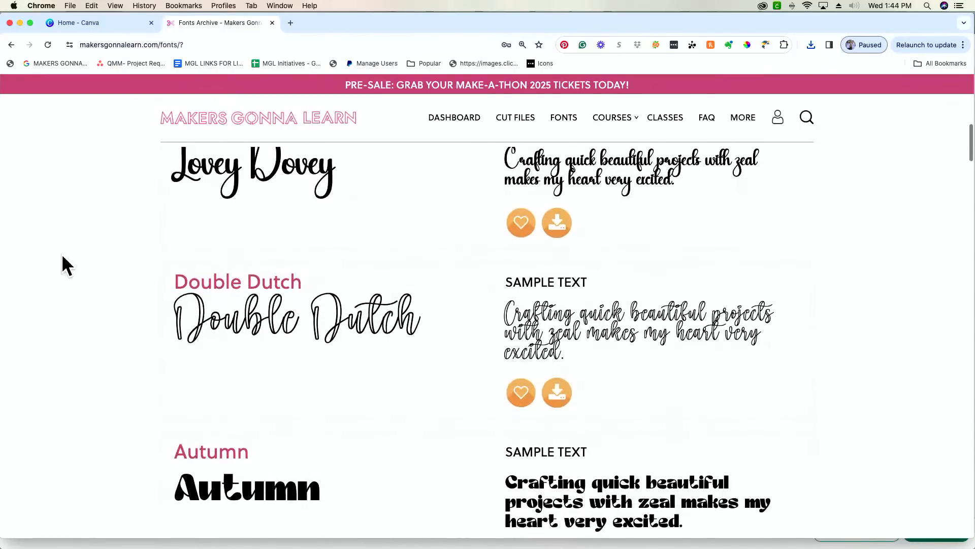
pyautogui.scroll(-1, 62, 254)
pyautogui.scroll(-4, 62, 254)
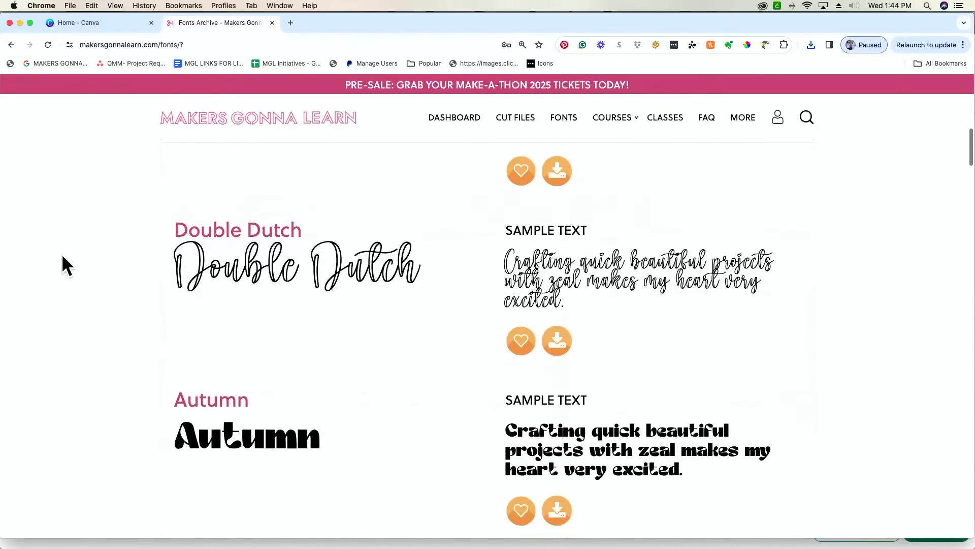
pyautogui.scroll(-7, 62, 253)
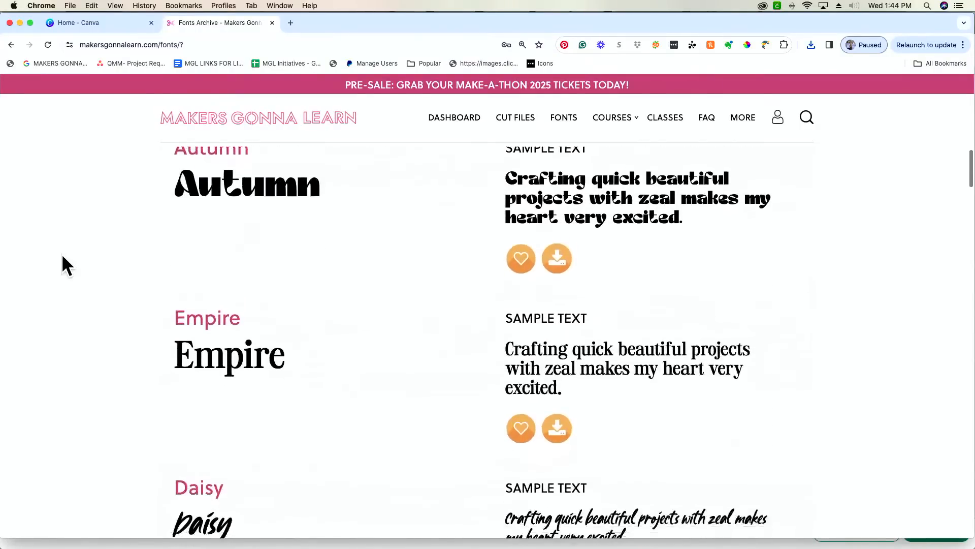
pyautogui.scroll(-6, 62, 256)
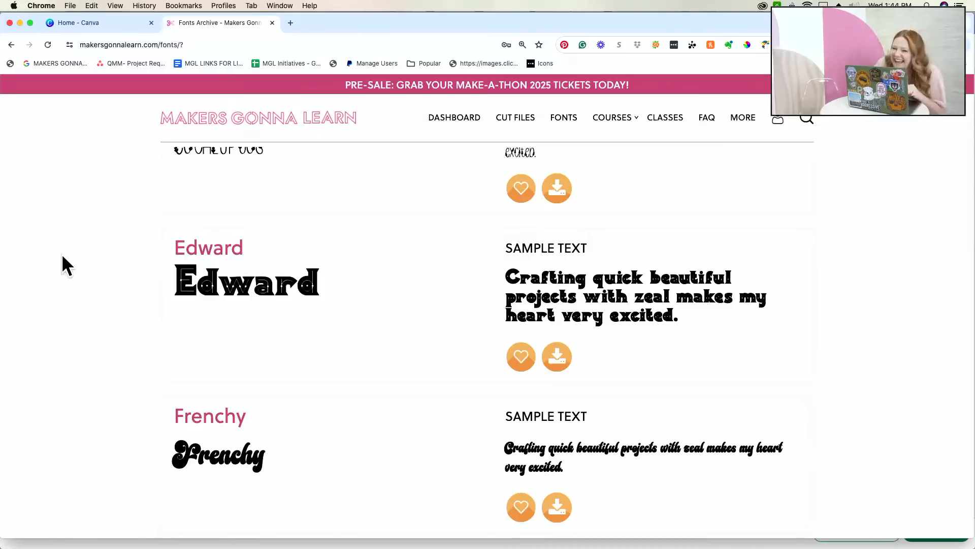
pyautogui.scroll(-6, 62, 255)
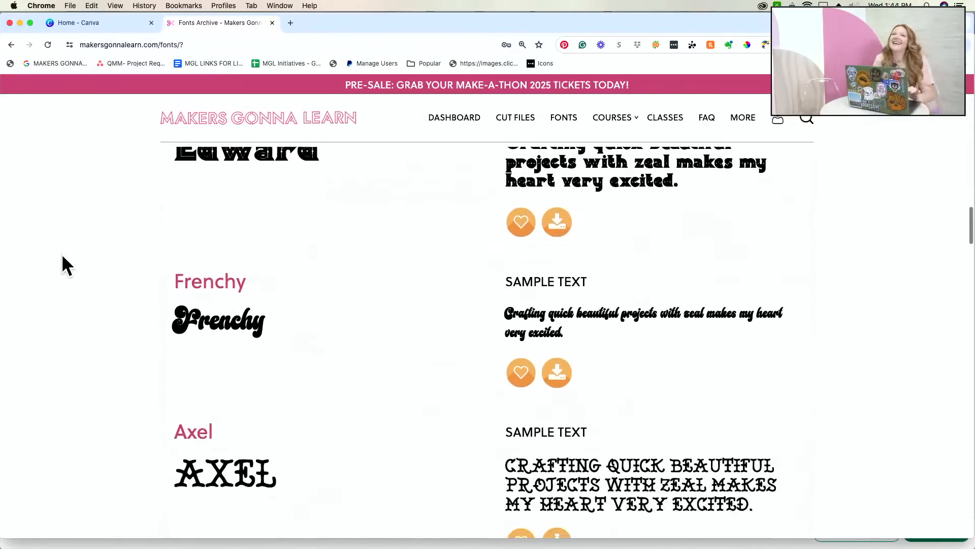
pyautogui.scroll(-2, 62, 254)
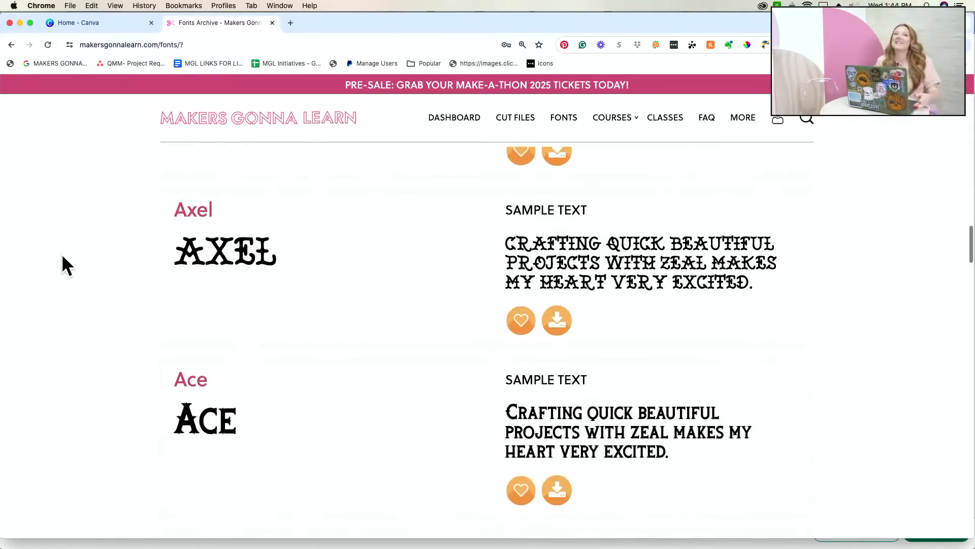
pyautogui.scroll(-3, 62, 254)
pyautogui.scroll(-8, 62, 254)
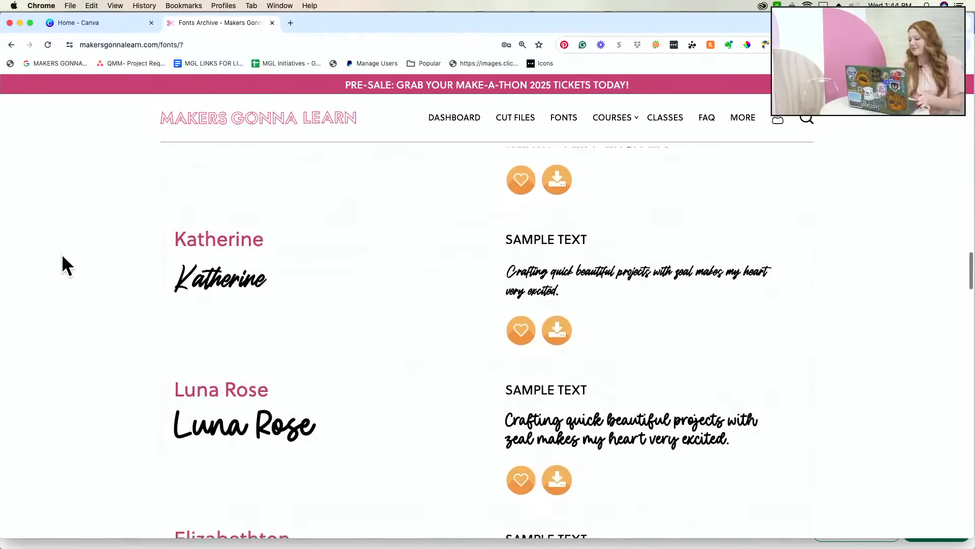
pyautogui.scroll(-8, 62, 254)
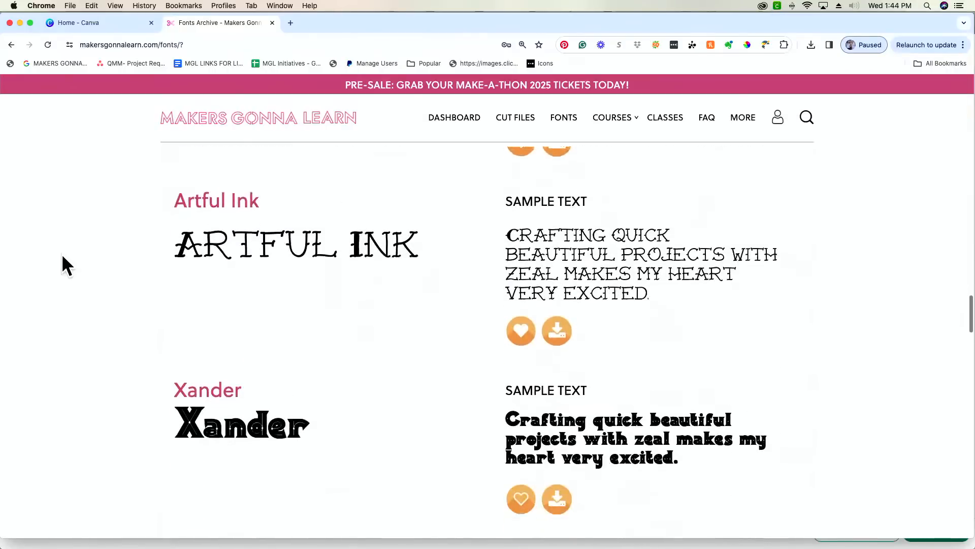
pyautogui.scroll(20, 62, 254)
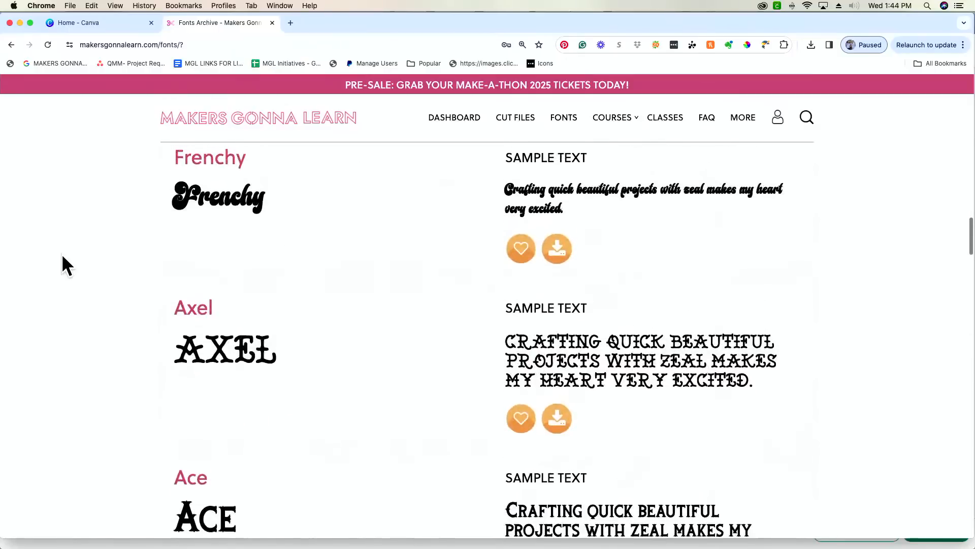
pyautogui.scroll(8, 62, 254)
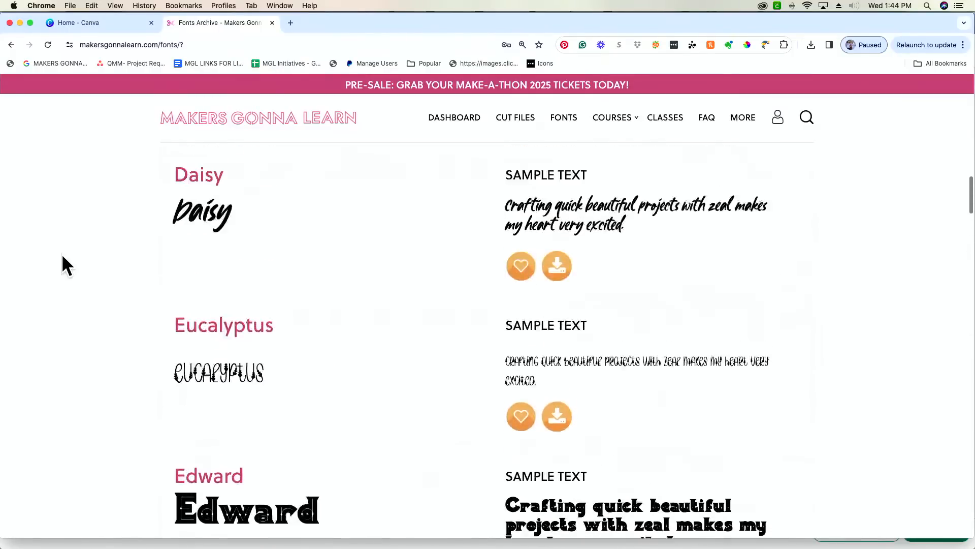
pyautogui.scroll(5, 62, 254)
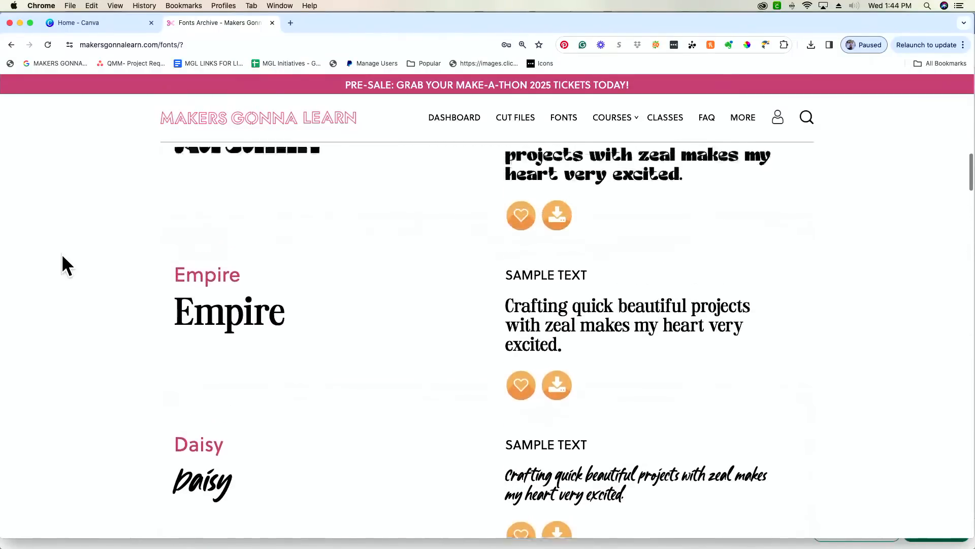
pyautogui.scroll(6, 62, 255)
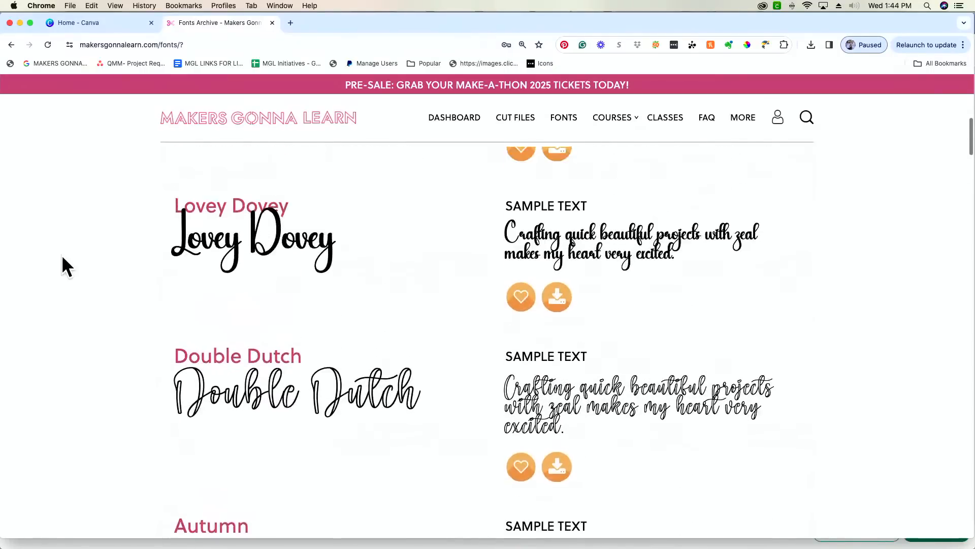
pyautogui.scroll(2, 62, 255)
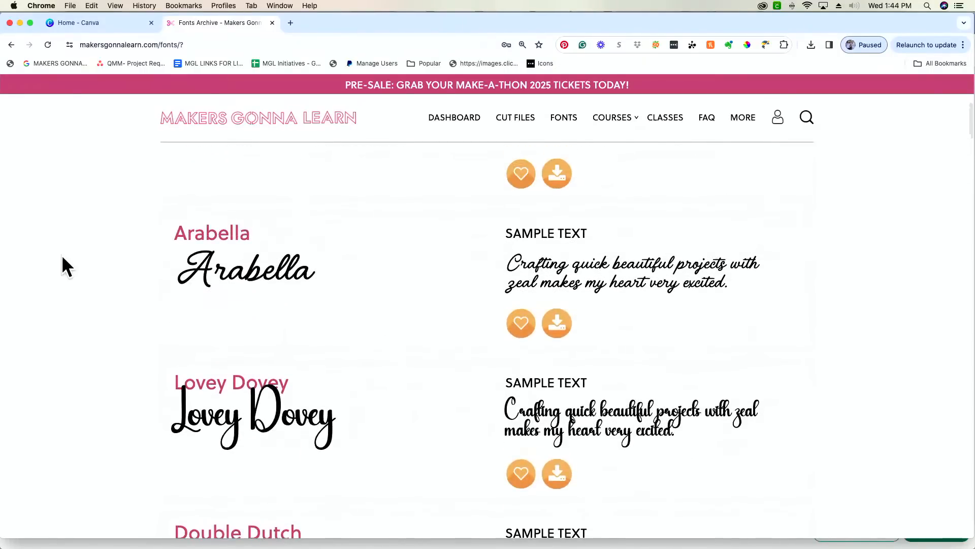
pyautogui.scroll(-1, 62, 254)
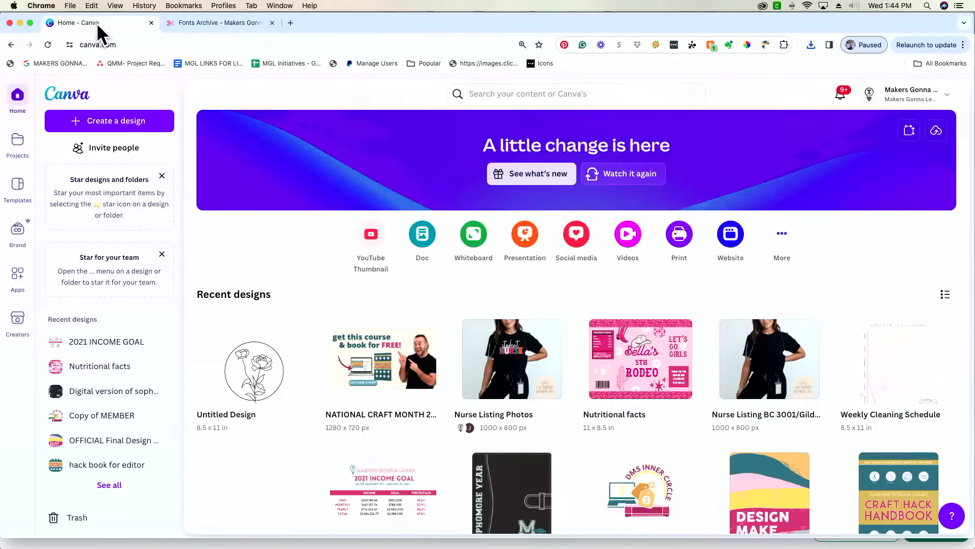
# - Unzip the tea-bag-flower74 download and open its folder in Finder
pyautogui.click(212, 24)
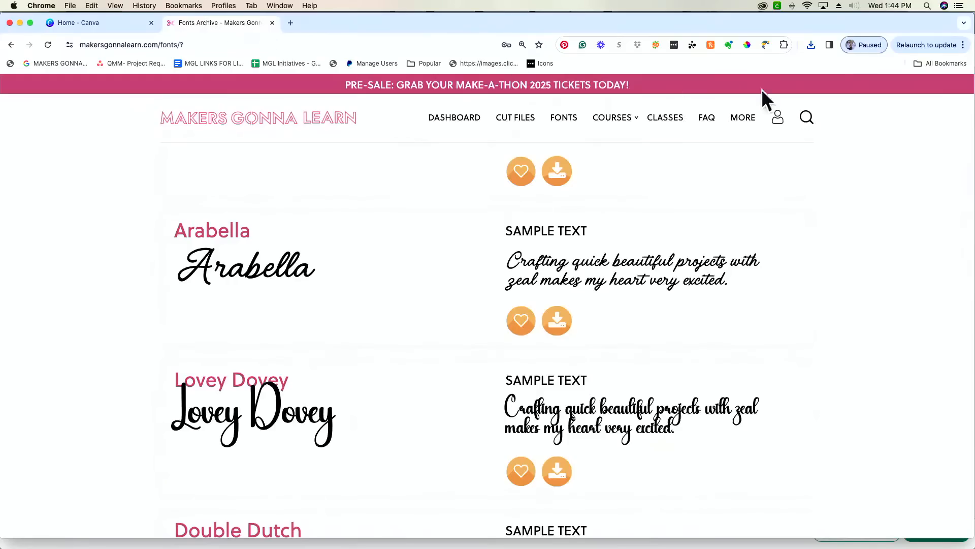
pyautogui.click(811, 44)
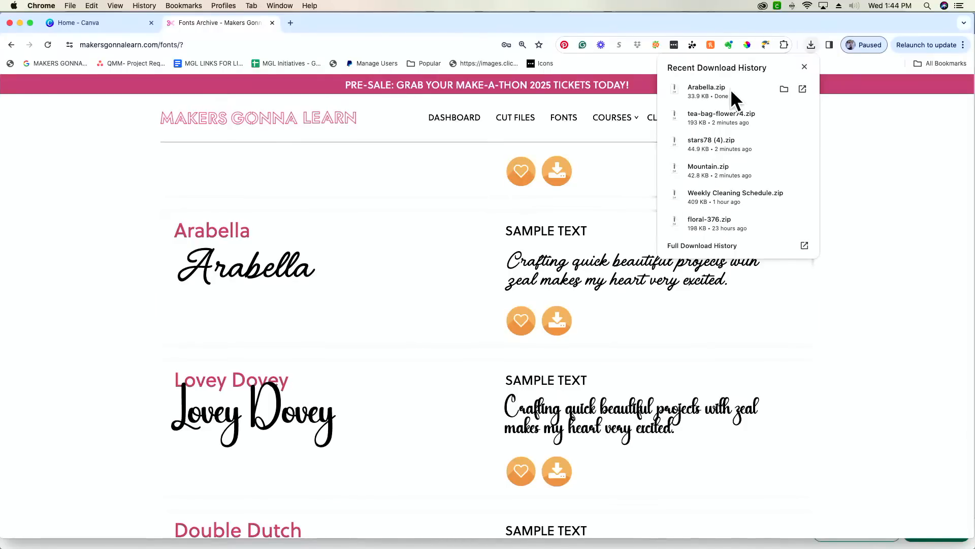
pyautogui.click(732, 121)
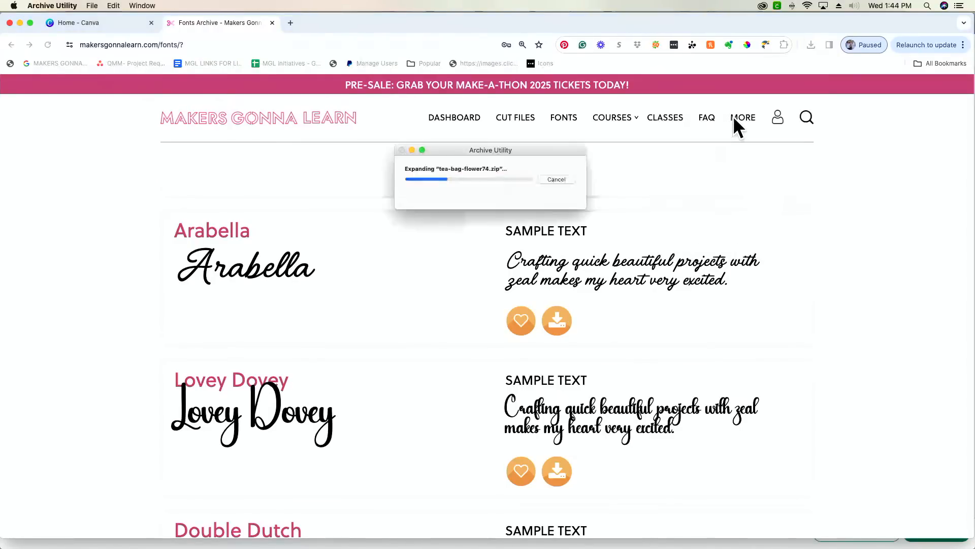
pyautogui.doubleClick(592, 175)
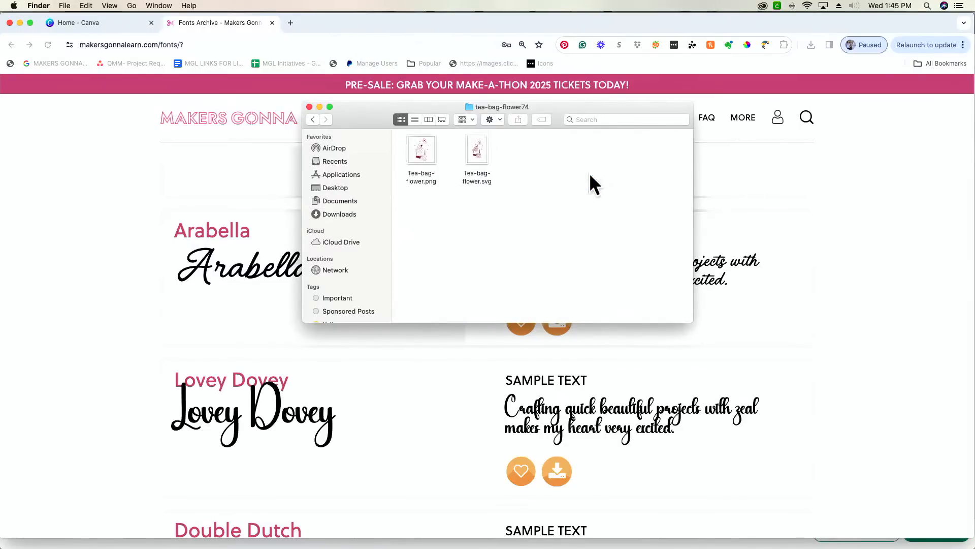
# - Unzip the stars78 (4) download and open its folder
pyautogui.click(875, 144)
pyautogui.click(811, 44)
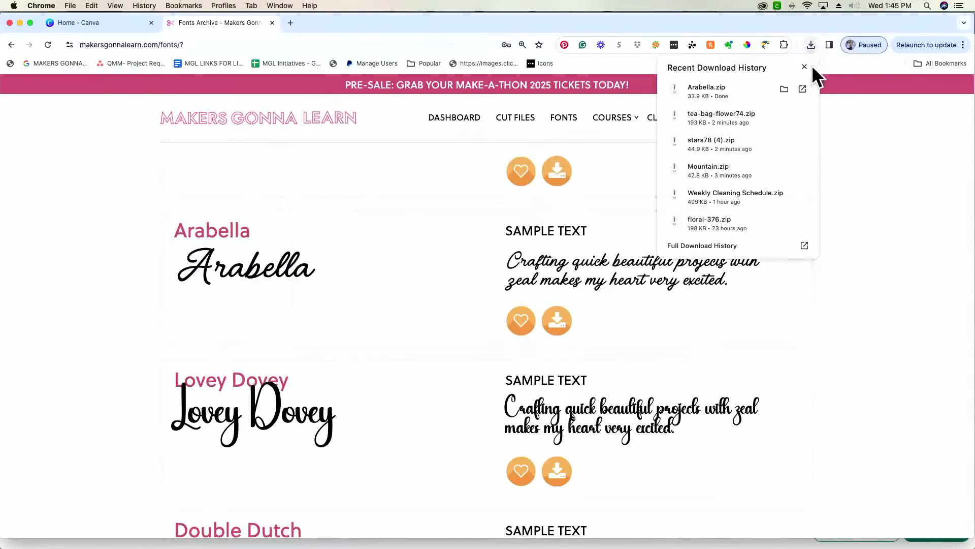
pyautogui.click(738, 146)
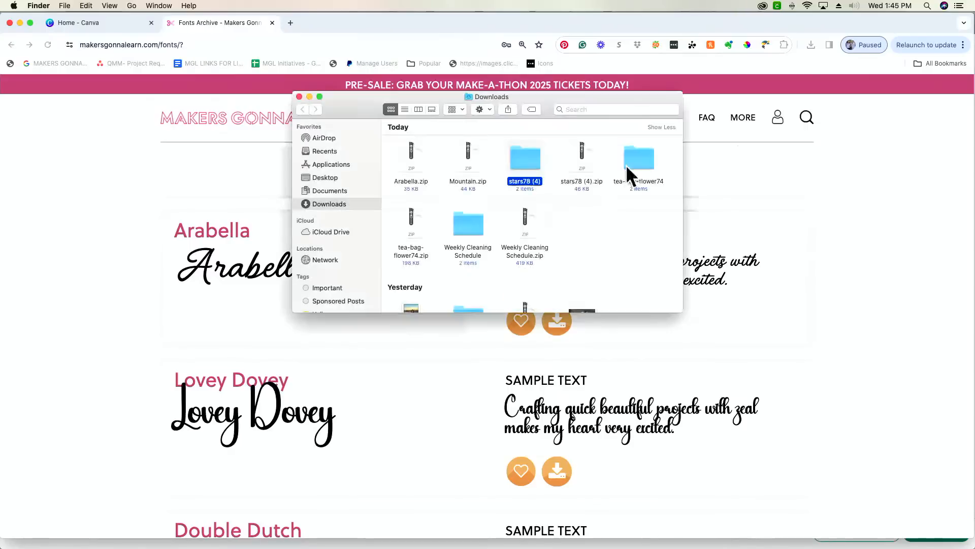
pyautogui.doubleClick(526, 162)
# - Unzip Mountain.zip, open the Mountain folder, and return to the Canva home page
pyautogui.click(802, 99)
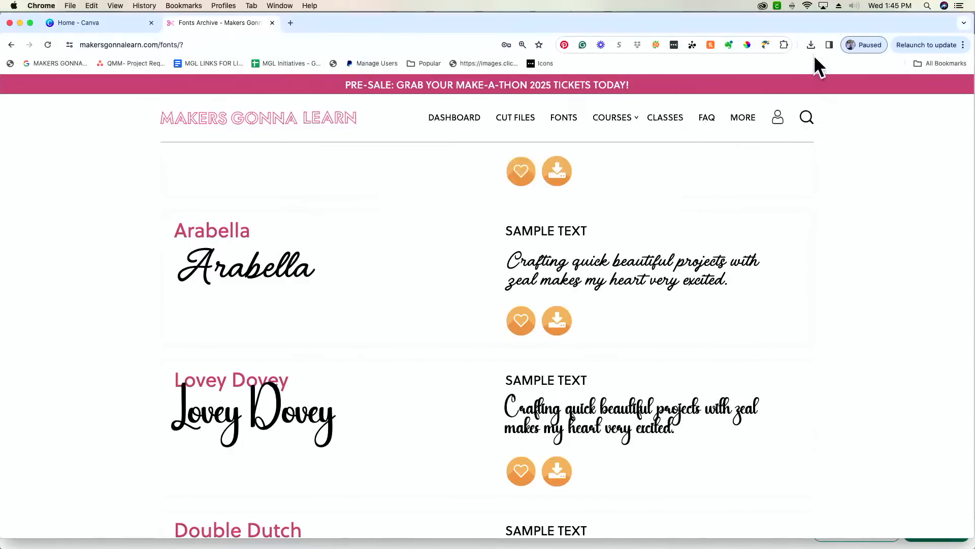
pyautogui.click(812, 45)
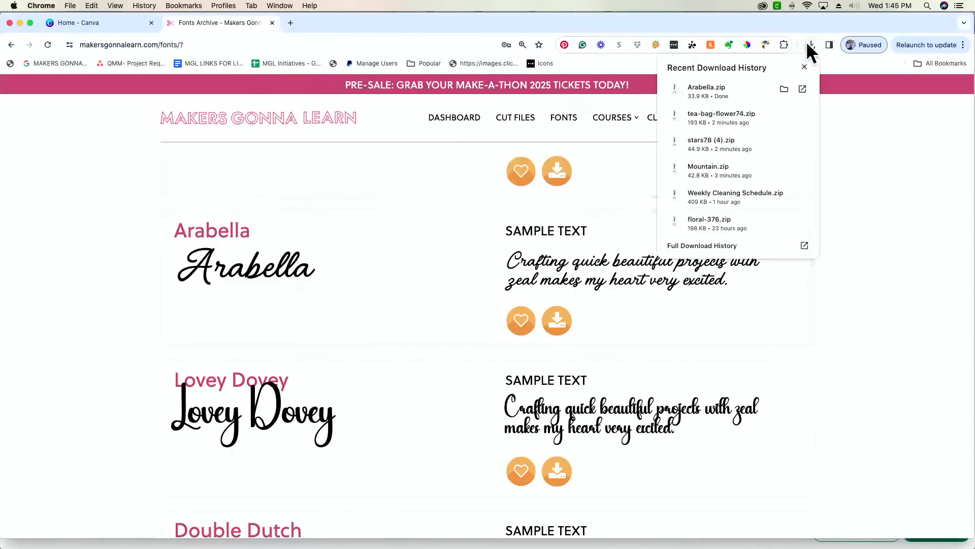
pyautogui.click(739, 172)
pyautogui.doubleClick(480, 174)
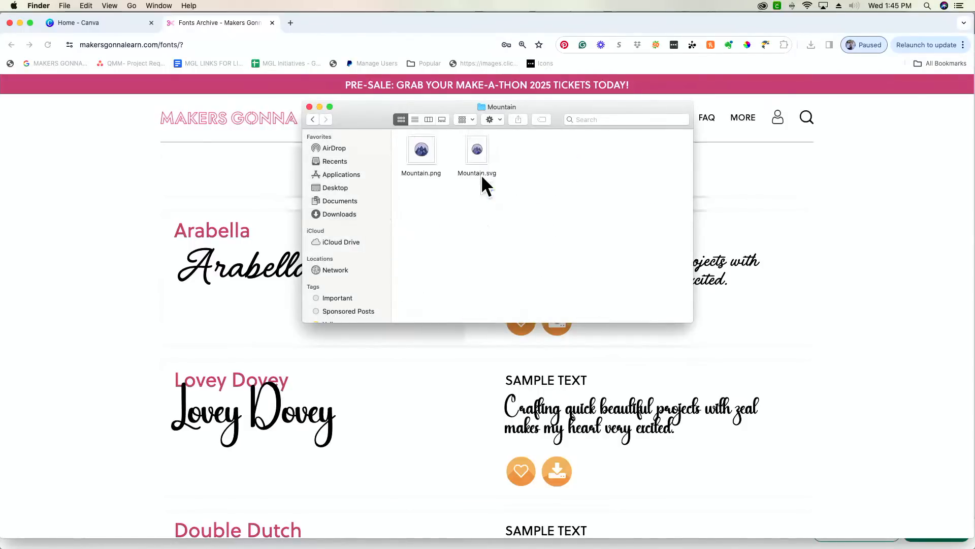
pyautogui.click(714, 174)
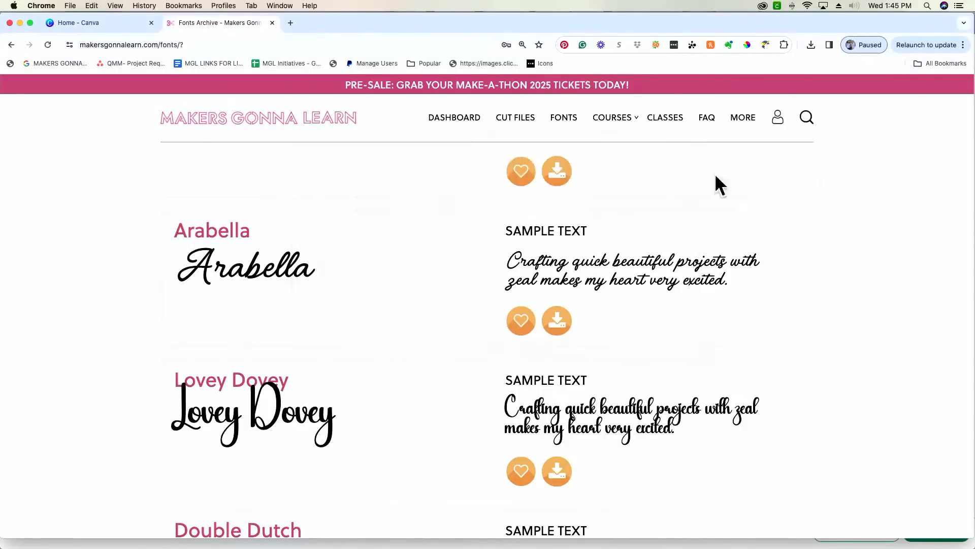
pyautogui.click(88, 22)
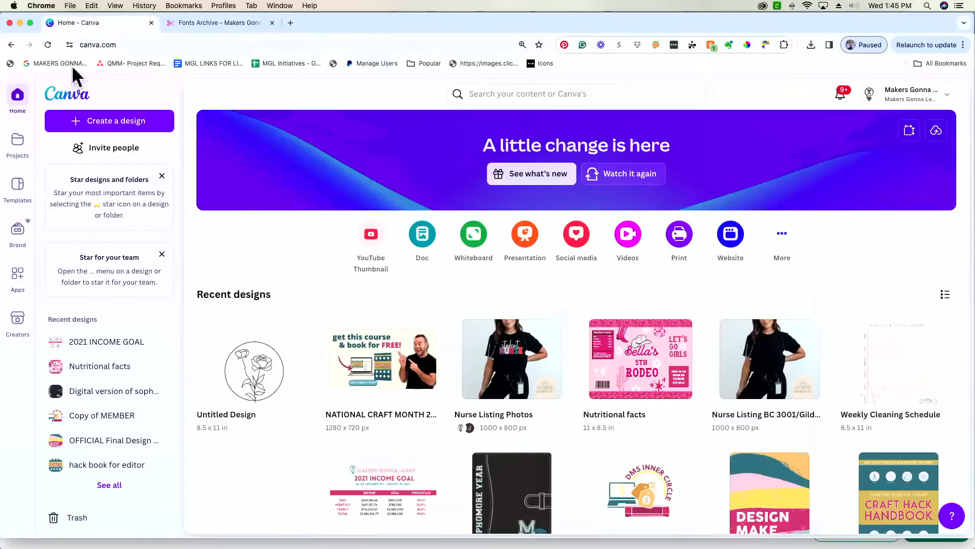
# - Start a new Canva design and reach the Custom size options
pyautogui.click(132, 120)
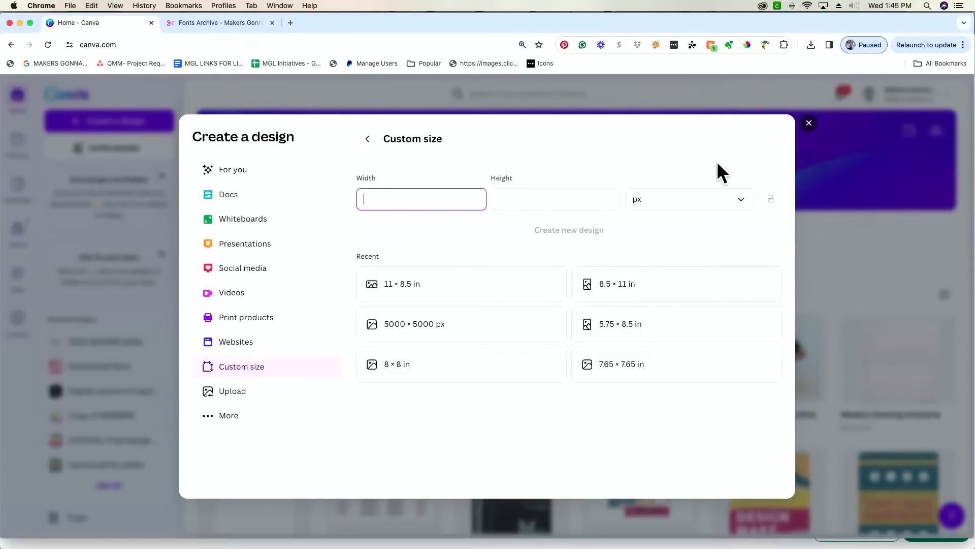
# - Create a new blank design using the recent 8.5 × 11 in size
pyautogui.click(641, 283)
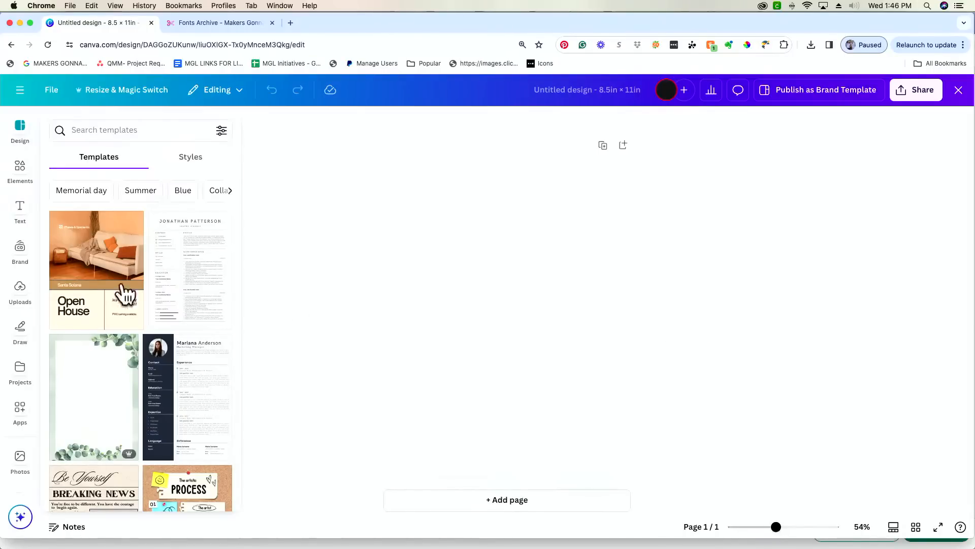
# - Show the Uploads panel, cancel the Downloads file picker, and bring the Finder Mountain folder forward
pyautogui.click(21, 297)
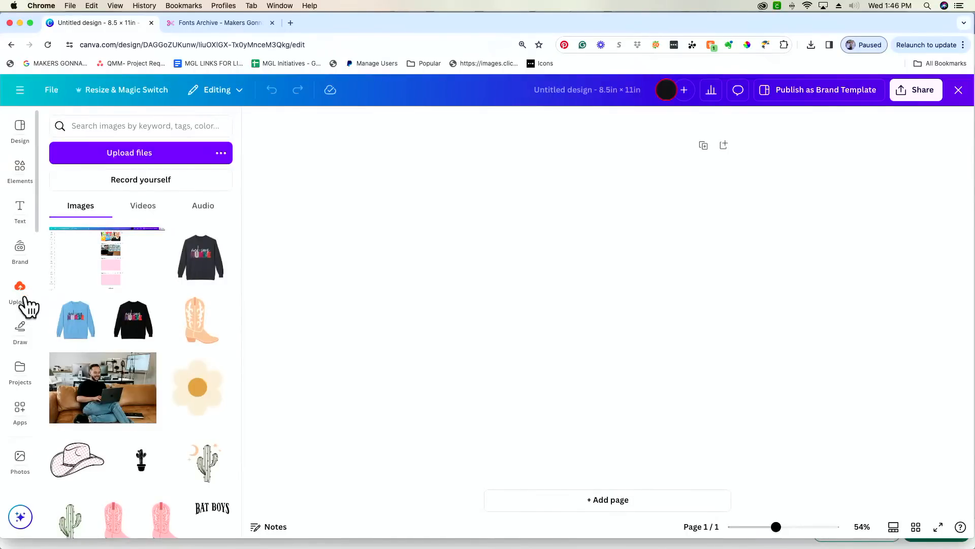
pyautogui.scroll(-1, 19, 288)
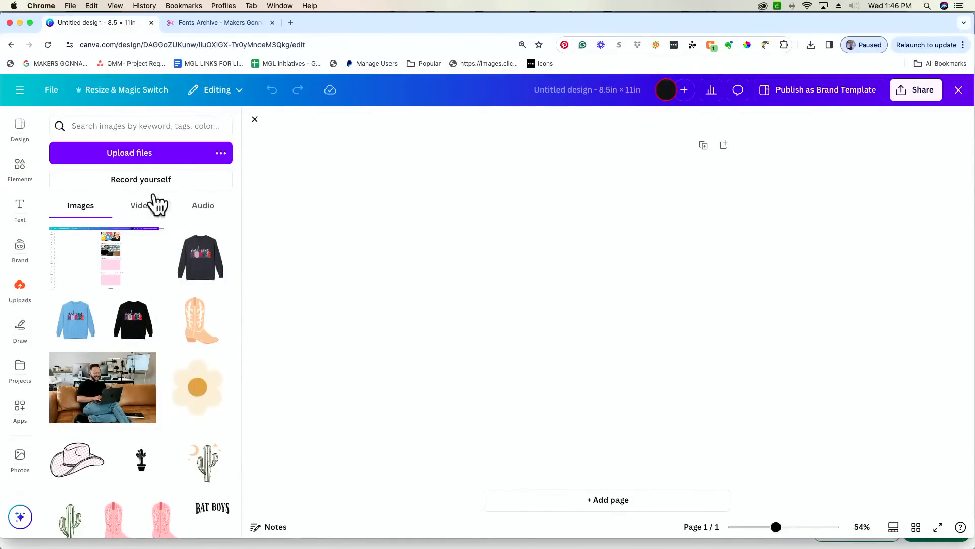
pyautogui.click(162, 152)
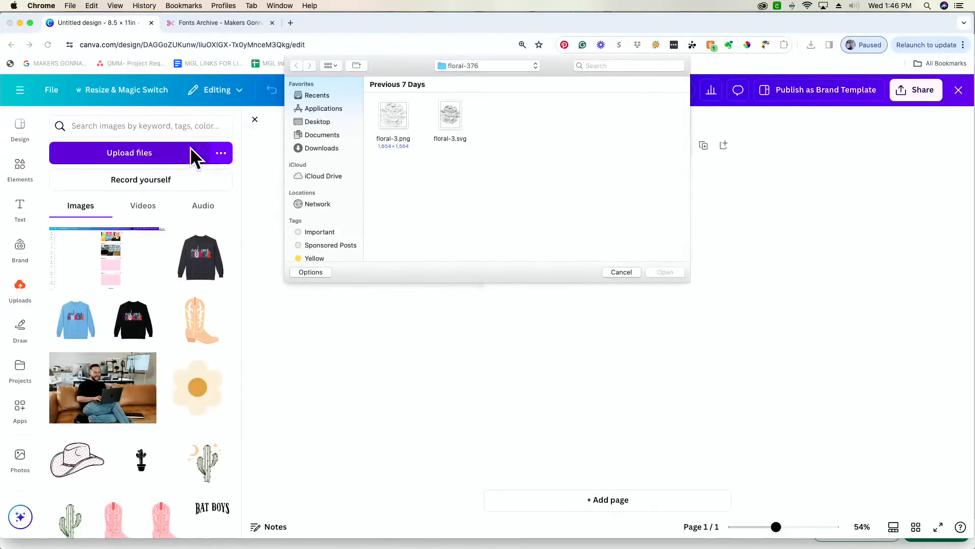
pyautogui.click(333, 148)
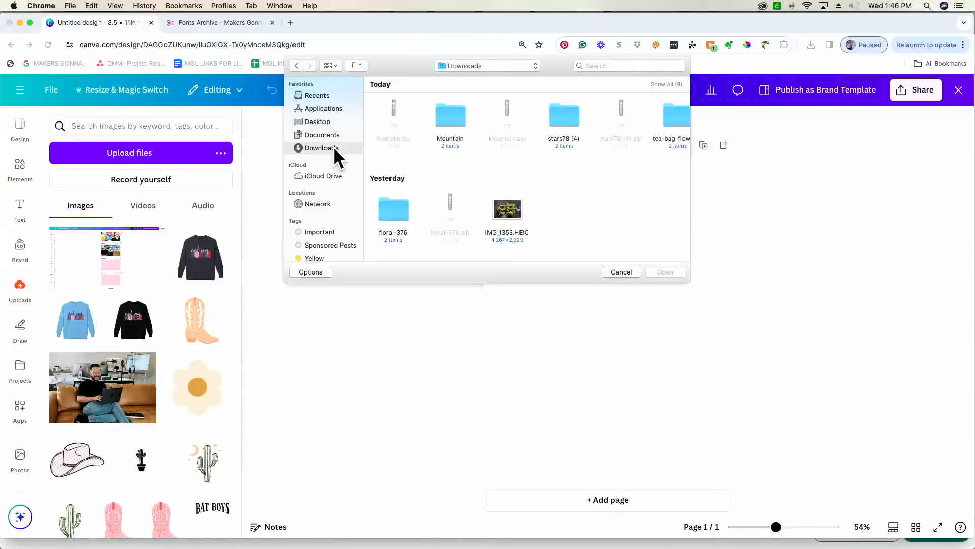
pyautogui.click(622, 271)
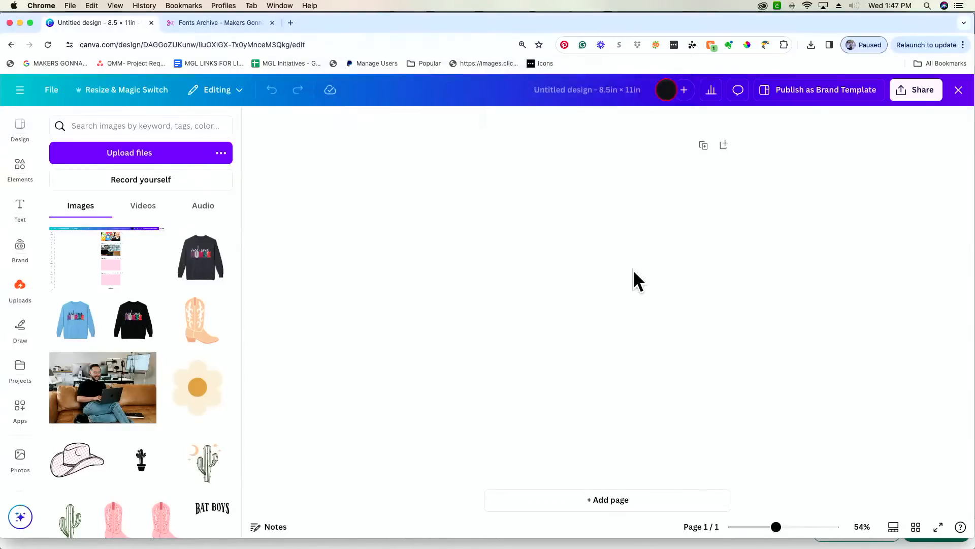
pyautogui.press('super+Tab')
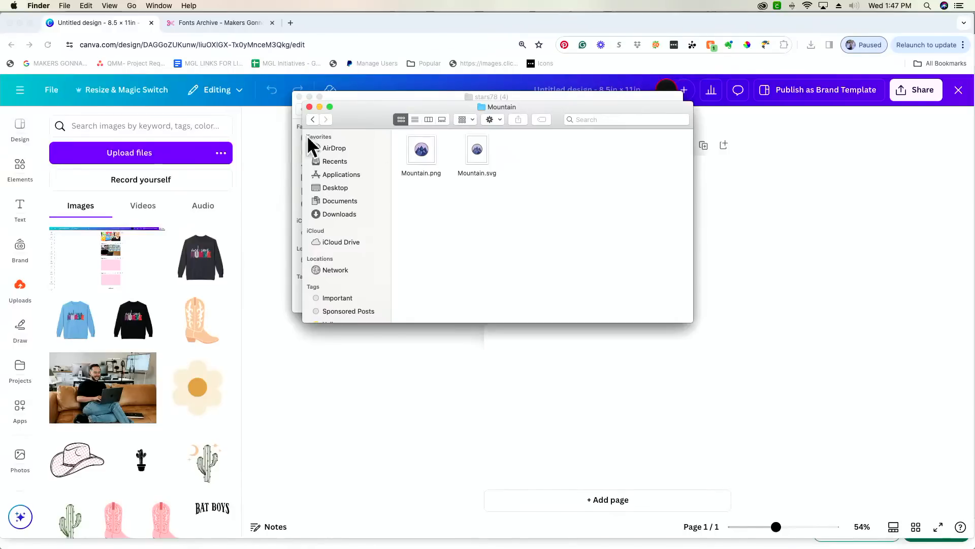
# - Upload Mountain.png and Mountain.svg by dragging them from Finder into Canva's Uploads
pyautogui.moveTo(421, 155); pyautogui.dragTo(142, 289)
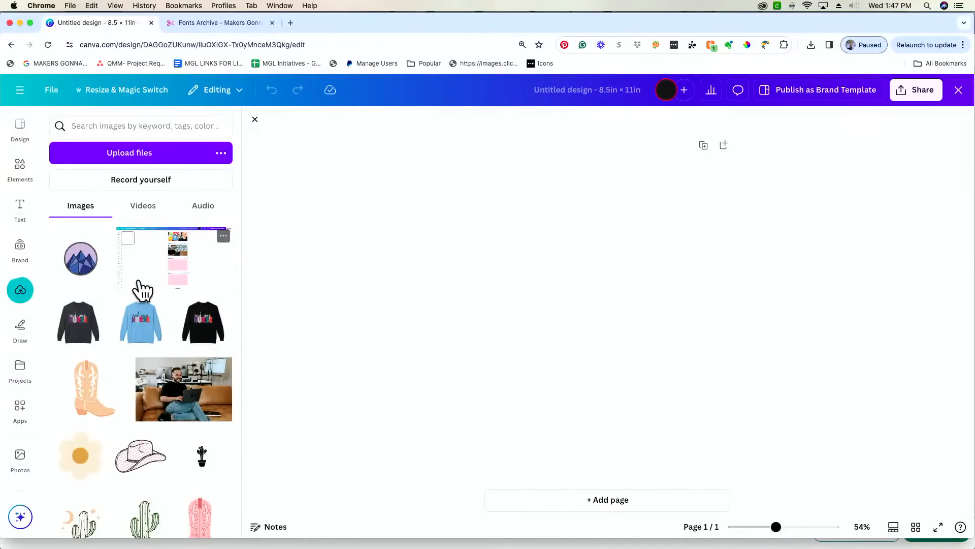
pyautogui.press('super+Tab')
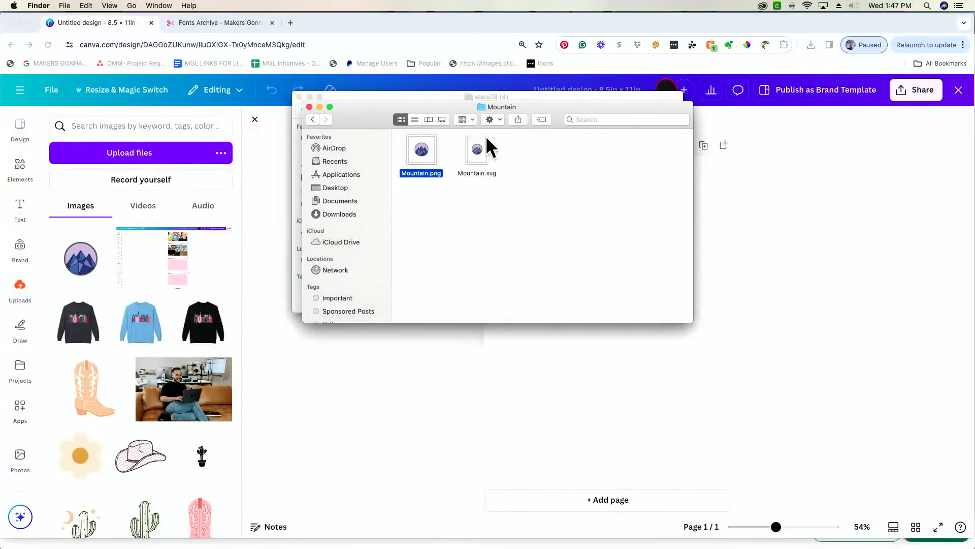
pyautogui.moveTo(477, 146); pyautogui.dragTo(174, 239)
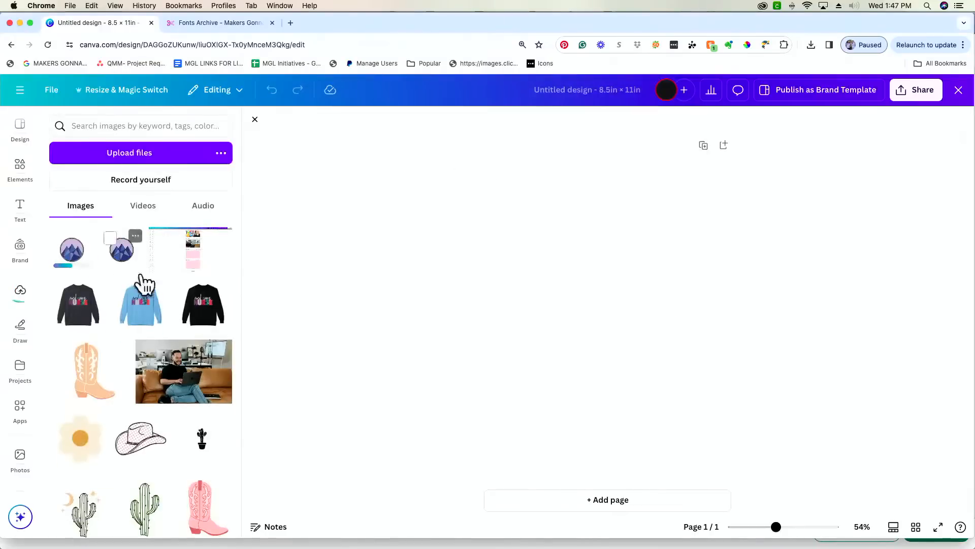
# - Place the mountain graphic on the page, enlarge it, and move it near the top
pyautogui.click(73, 259)
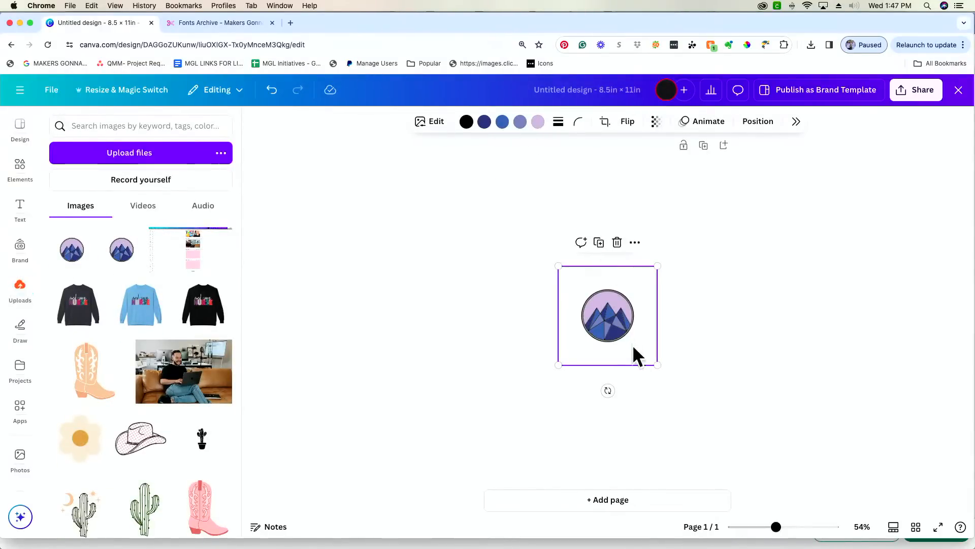
pyautogui.moveTo(657, 364); pyautogui.dragTo(737, 488)
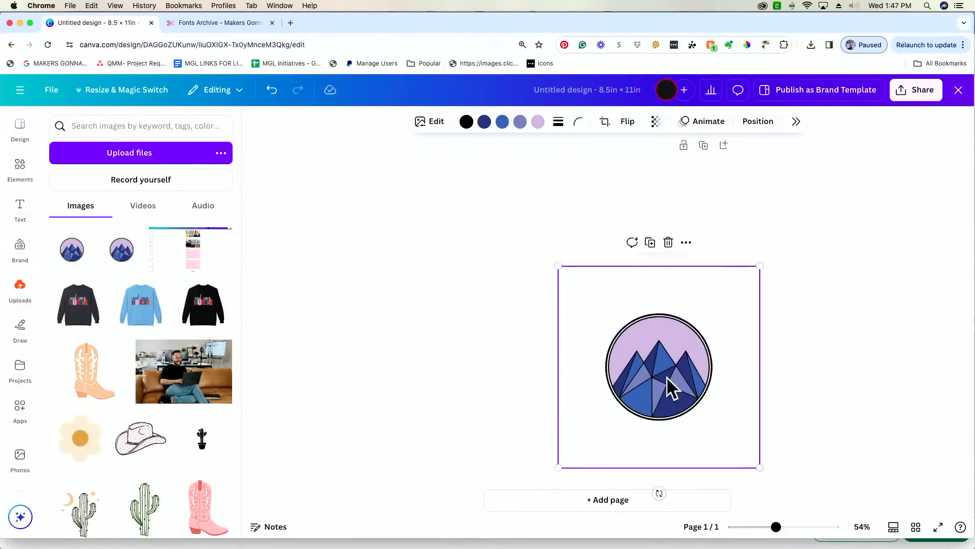
pyautogui.moveTo(672, 388); pyautogui.dragTo(618, 277)
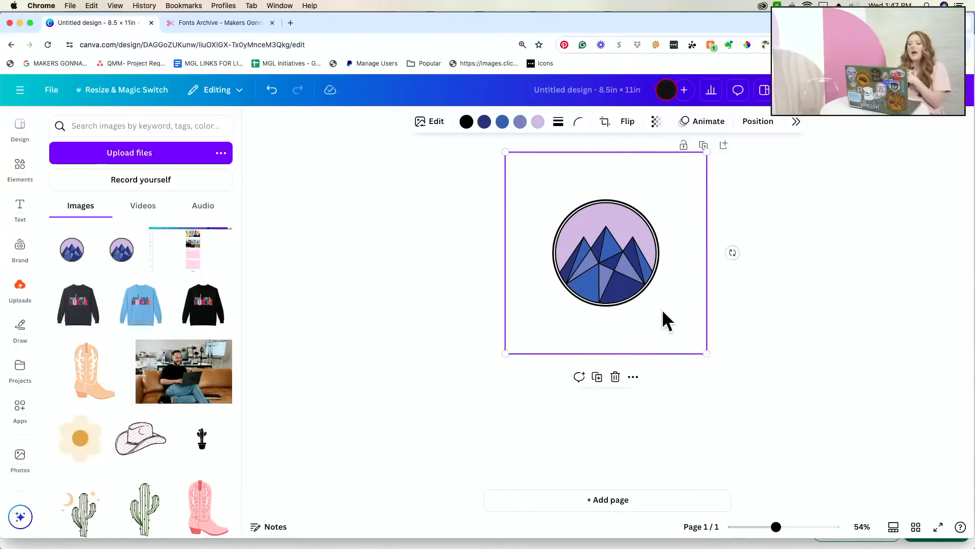
# - Upload Stars.svg from its Finder folder into Canva's uploaded images
pyautogui.click(680, 397)
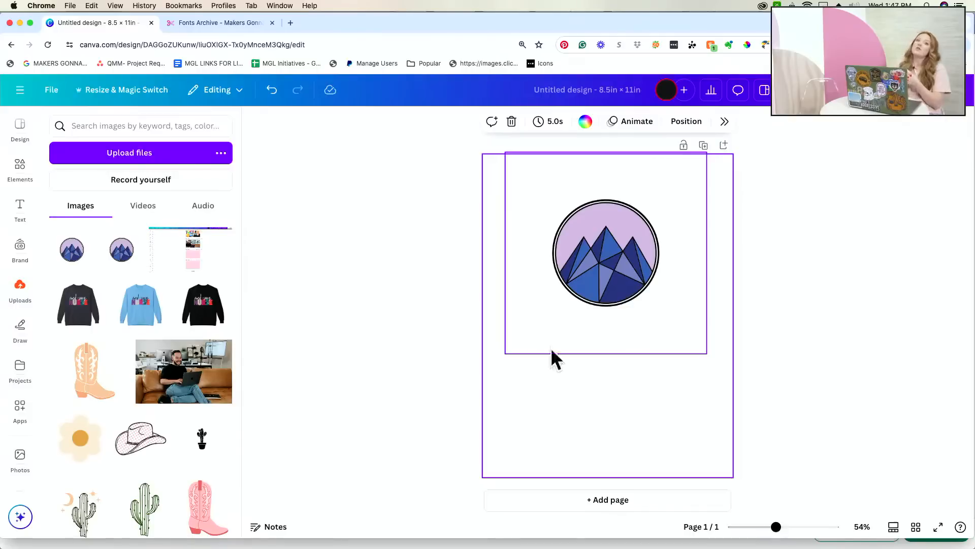
pyautogui.press('super+Tab')
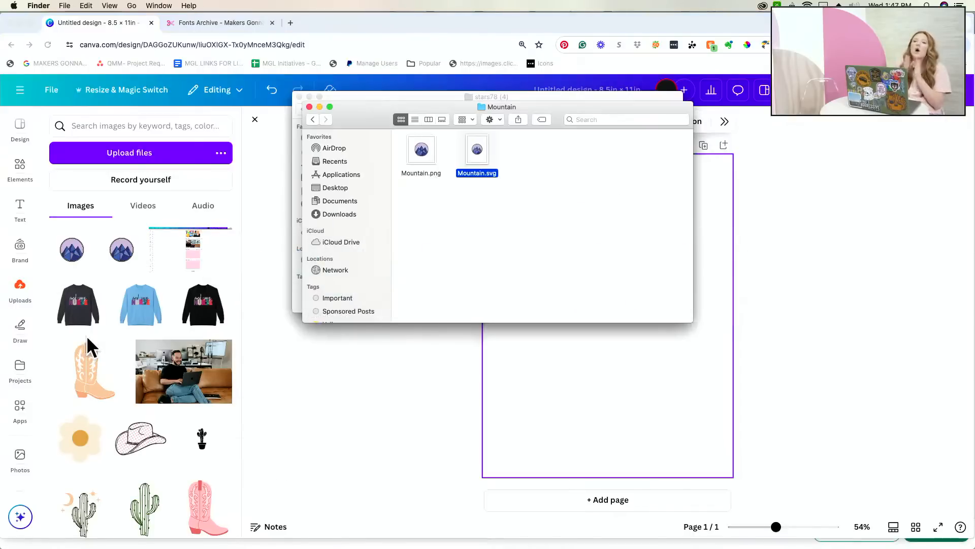
pyautogui.click(311, 100)
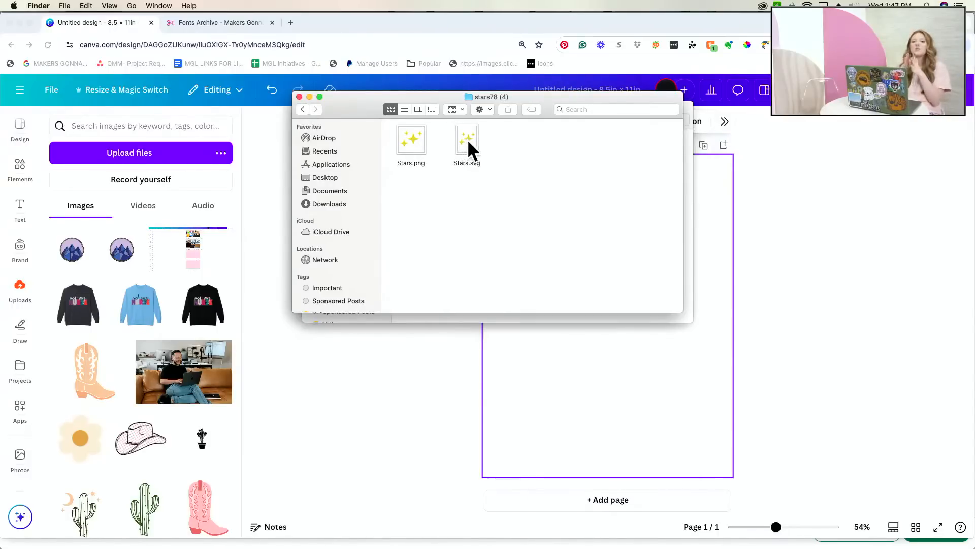
pyautogui.moveTo(467, 139); pyautogui.dragTo(152, 270)
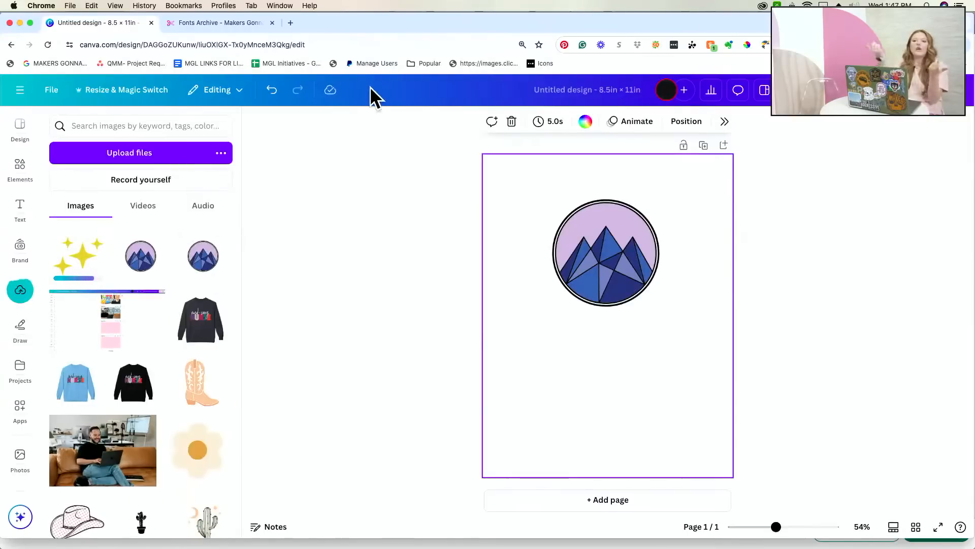
# - Upload Tea-bag-flower.svg to Canva, then close the stars, tea-bag-flower74 and floral-376 Finder windows
pyautogui.press('super+Tab')
pyautogui.click(298, 96)
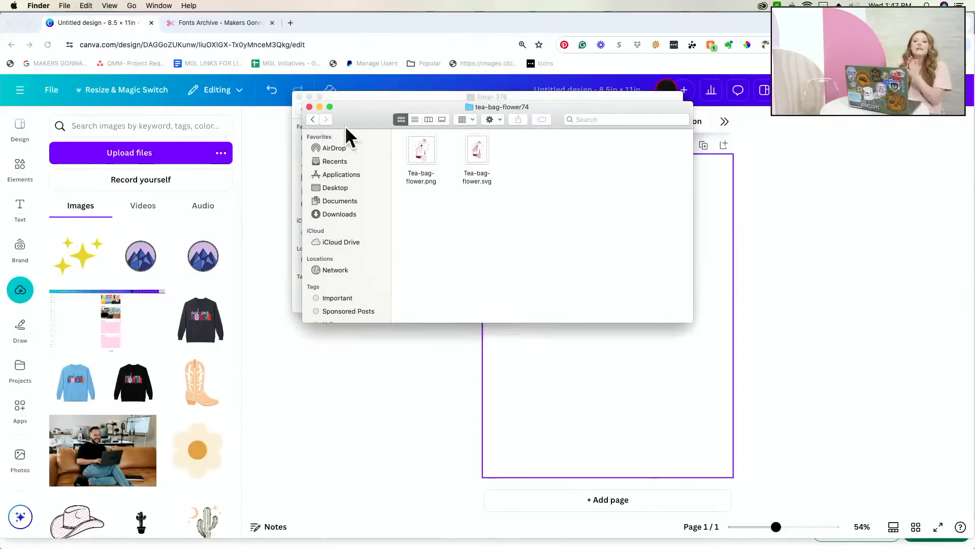
pyautogui.moveTo(479, 155); pyautogui.dragTo(153, 224)
pyautogui.click(308, 234)
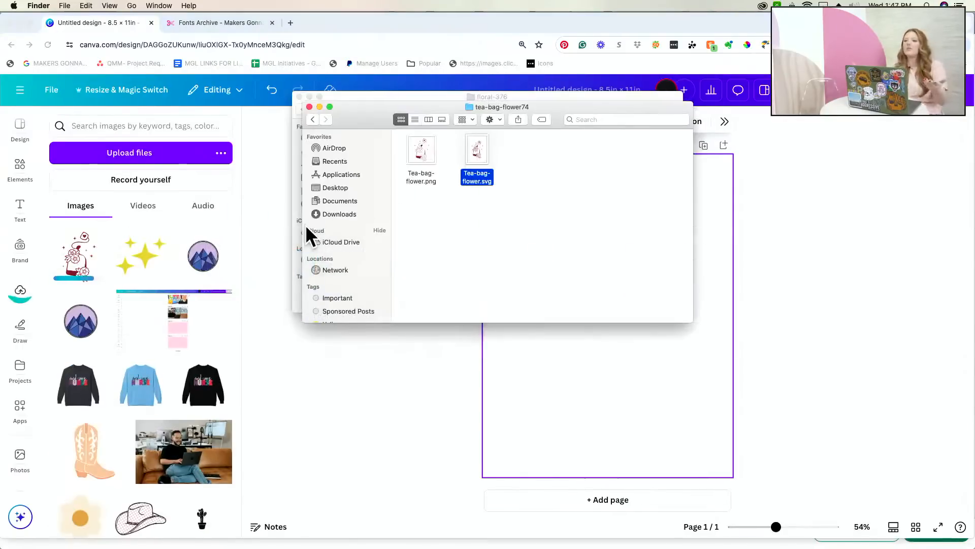
pyautogui.click(309, 107)
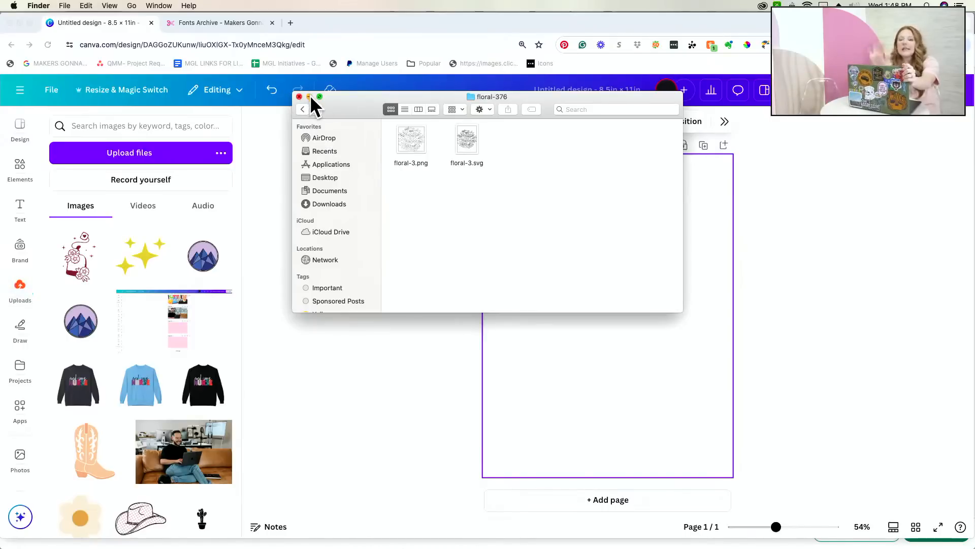
pyautogui.click(309, 97)
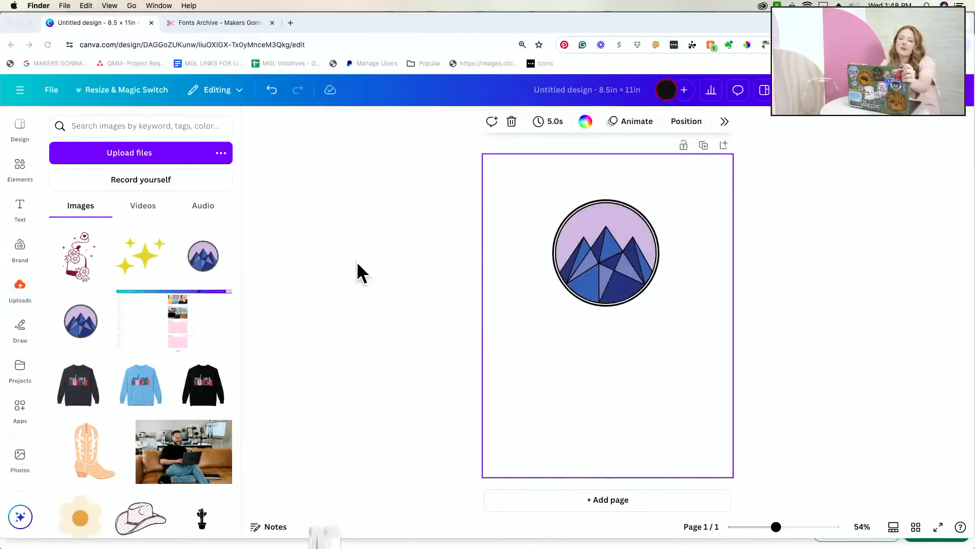
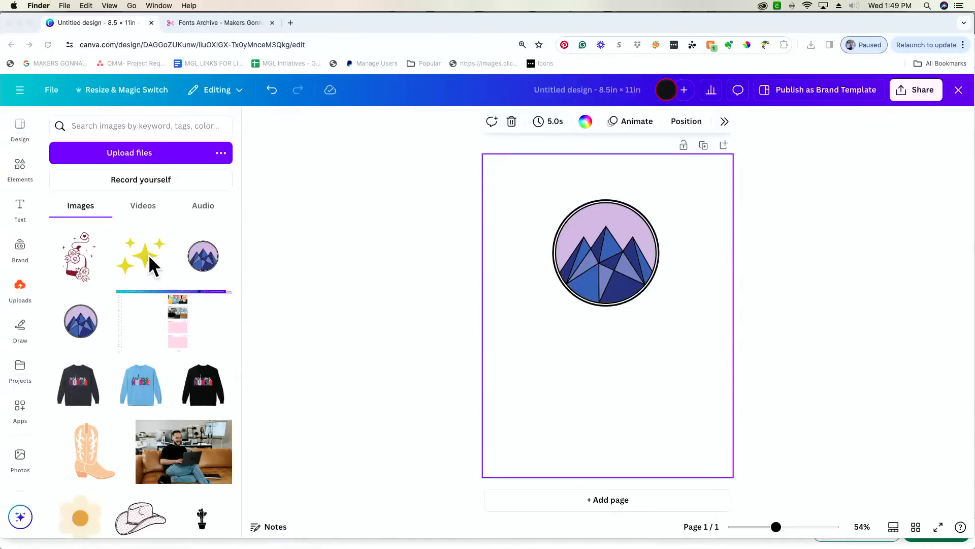
# - Place the sparkles graphic below the mountain badge and recolour it Brand Kit dark magenta
pyautogui.click(148, 254)
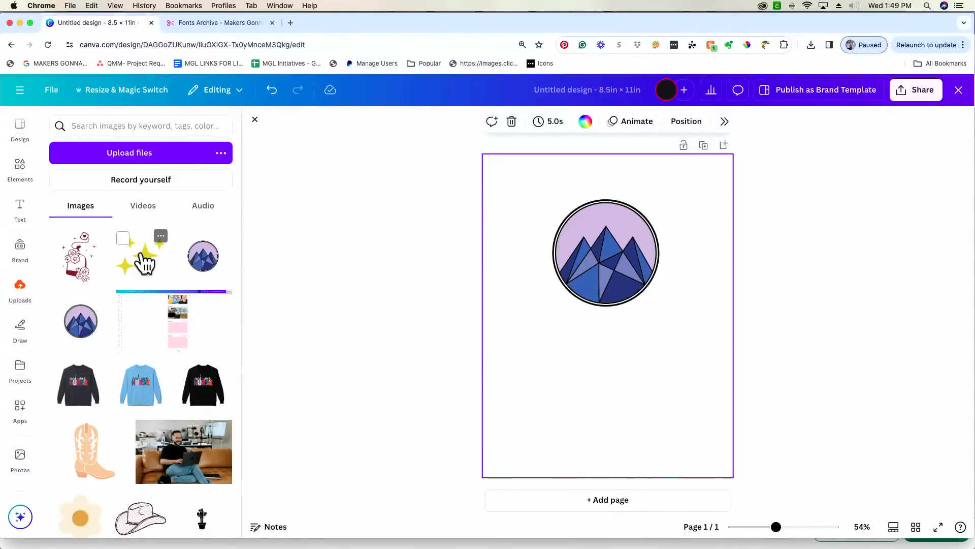
pyautogui.click(145, 261)
pyautogui.moveTo(625, 327); pyautogui.dragTo(582, 367)
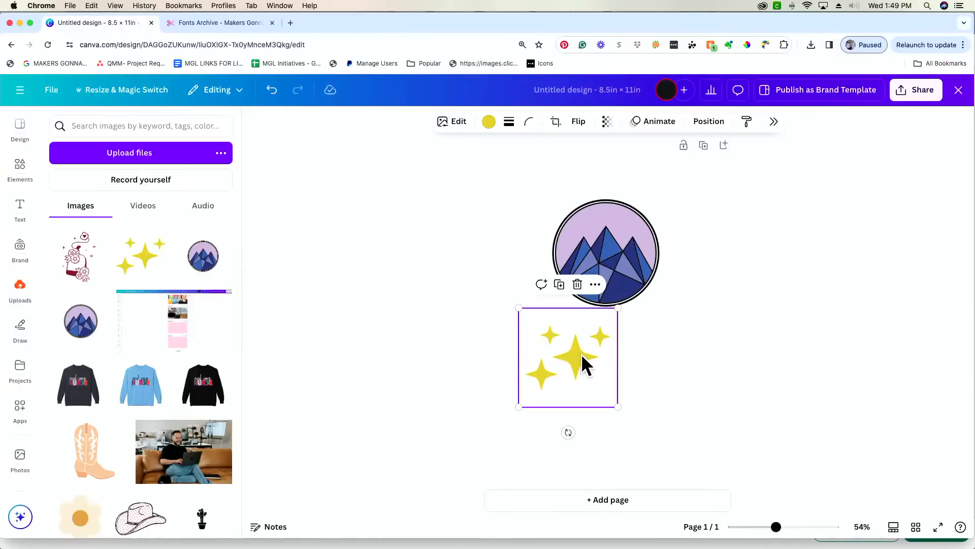
pyautogui.click(489, 124)
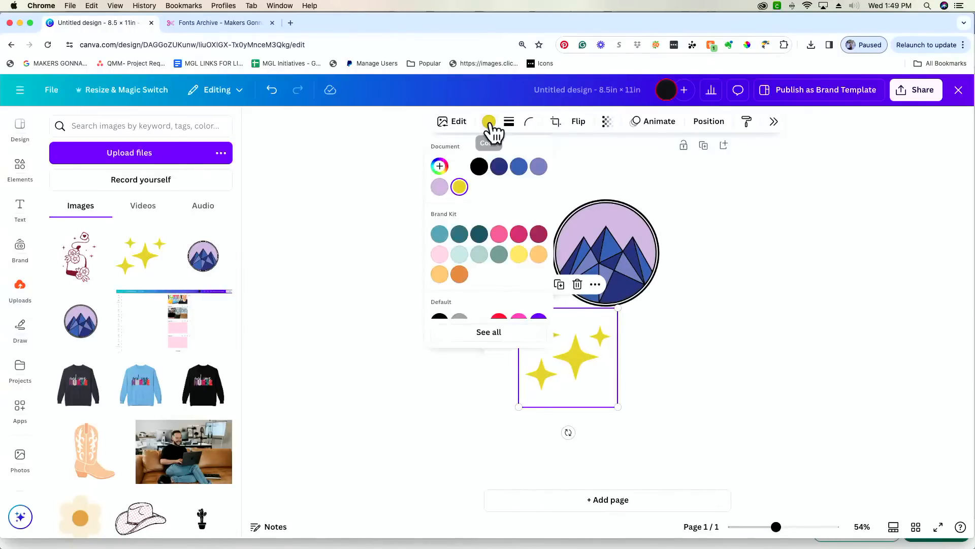
pyautogui.click(498, 234)
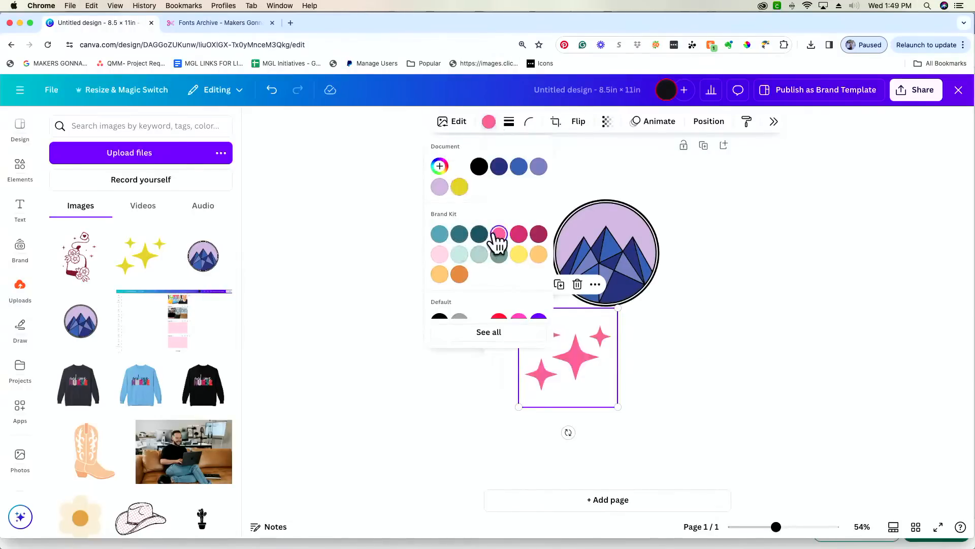
pyautogui.click(537, 235)
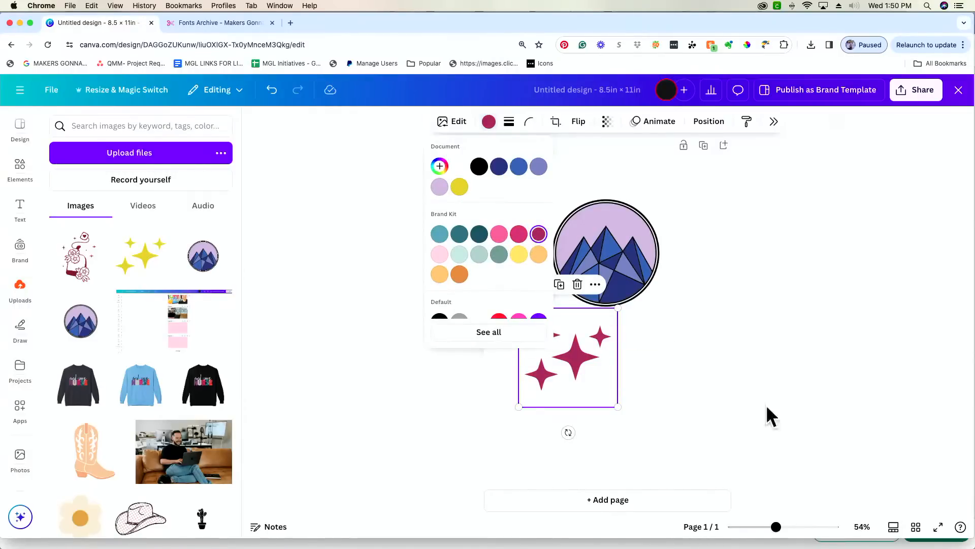
pyautogui.click(644, 384)
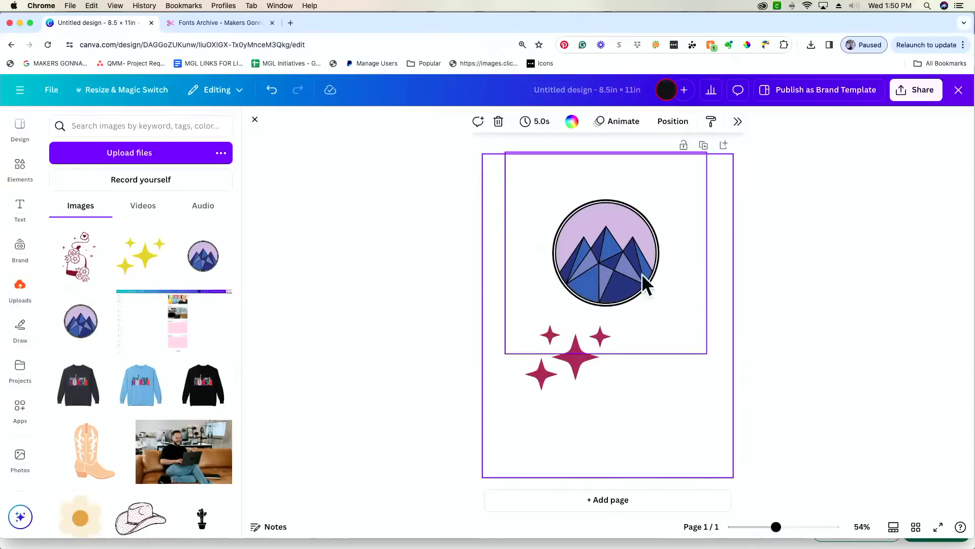
# - Add a second mountain badge at the lower right and delete the sparkles
pyautogui.click(77, 325)
pyautogui.moveTo(603, 342); pyautogui.dragTo(644, 367)
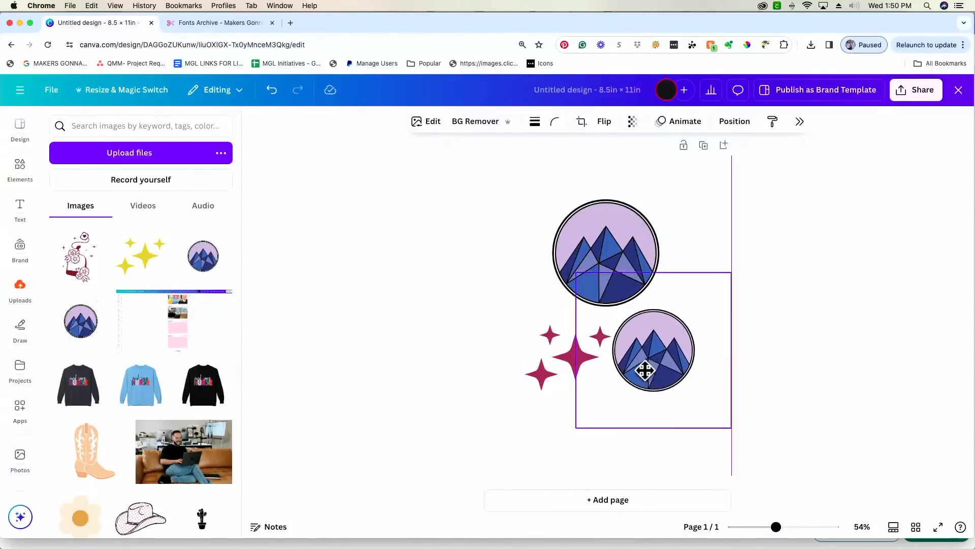
pyautogui.click(548, 379)
pyautogui.press('Delete')
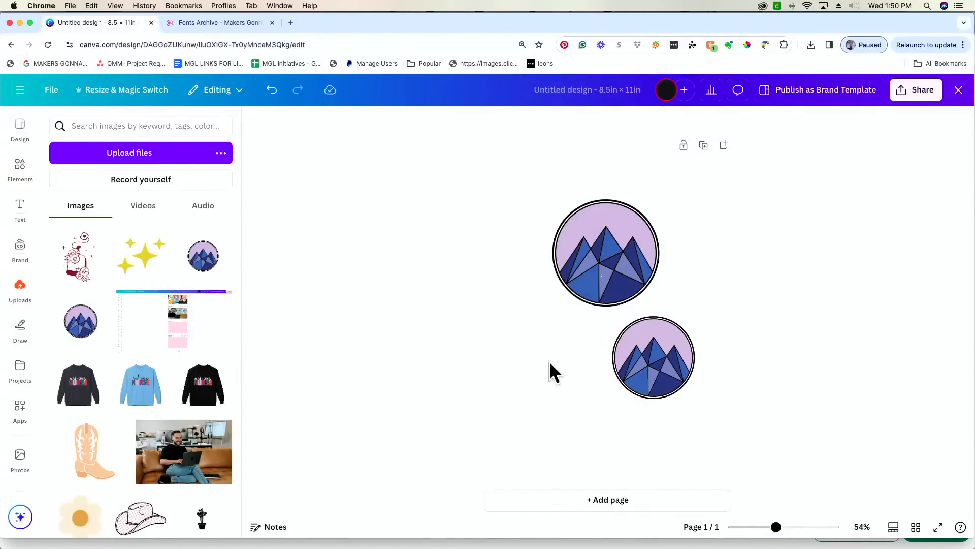
# - Zoom in, reposition the lower badge, and select it for image editing
pyautogui.moveTo(775, 526); pyautogui.dragTo(799, 527)
pyautogui.moveTo(738, 427); pyautogui.dragTo(721, 389)
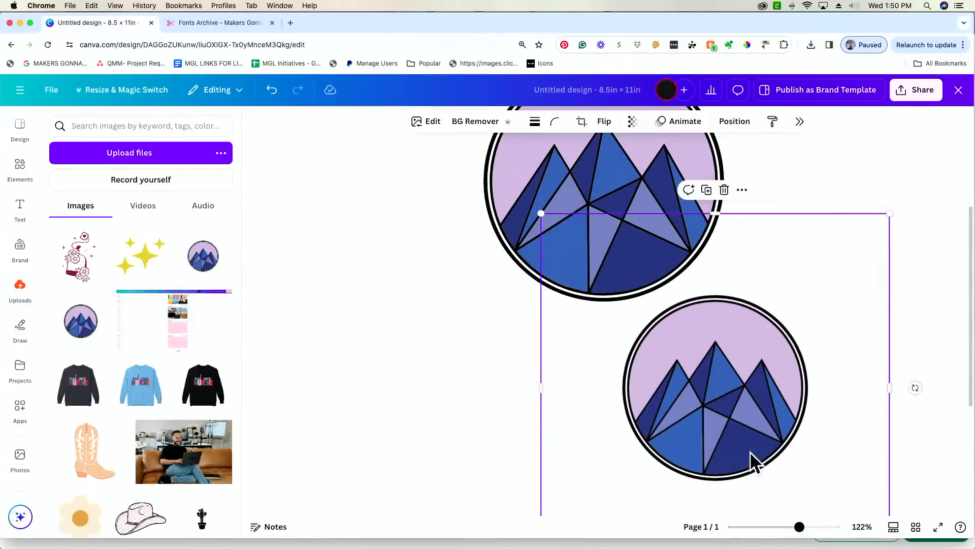
pyautogui.moveTo(799, 527); pyautogui.dragTo(794, 527)
pyautogui.moveTo(598, 207); pyautogui.dragTo(525, 203)
pyautogui.click(730, 413)
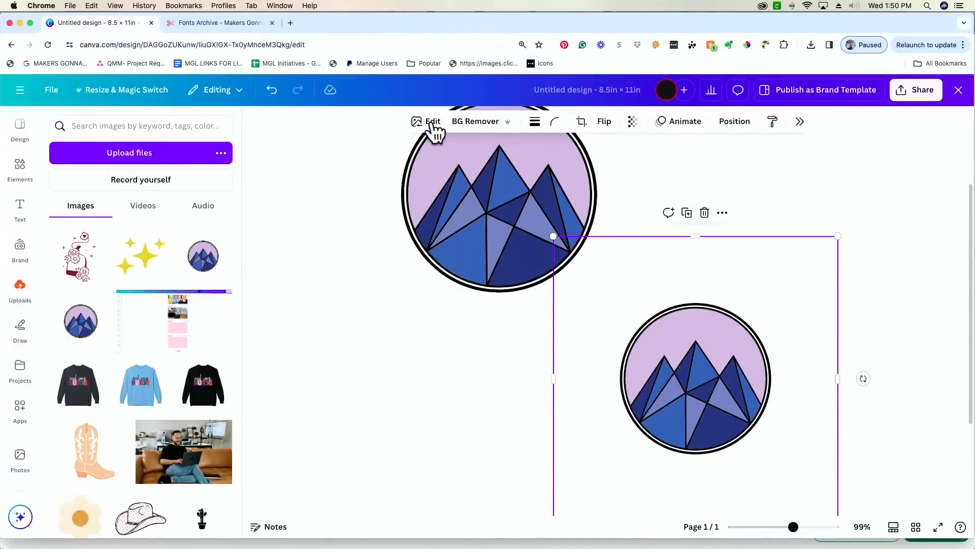
pyautogui.hscroll(2, 434, 125)
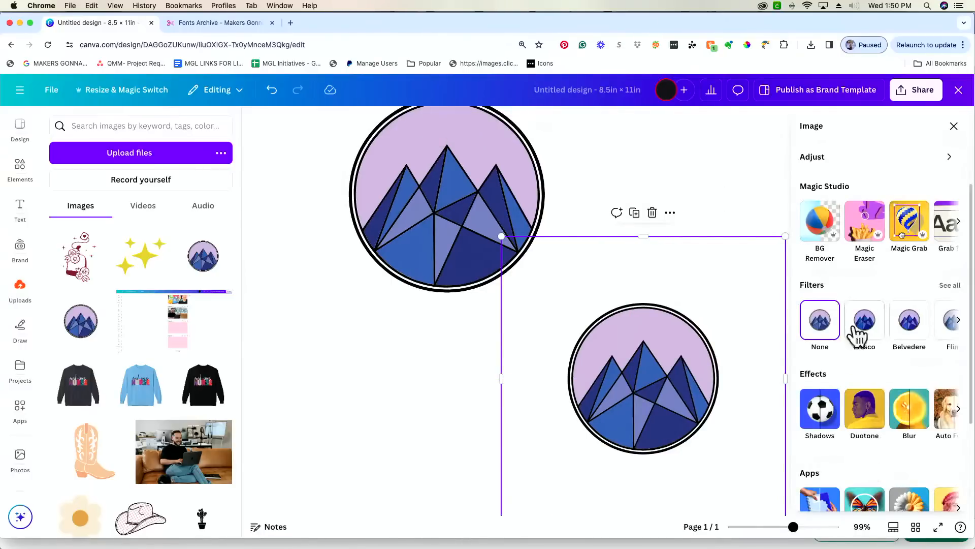
# - Adjust the lower badge to Temperature 59, Tint -54, Brightness 56, with higher contrast
pyautogui.click(849, 157)
pyautogui.moveTo(865, 275); pyautogui.dragTo(897, 277)
pyautogui.moveTo(864, 315); pyautogui.dragTo(829, 315)
pyautogui.moveTo(897, 276); pyautogui.dragTo(903, 277)
pyautogui.scroll(-2, 890, 345)
pyautogui.moveTo(864, 349); pyautogui.dragTo(895, 350)
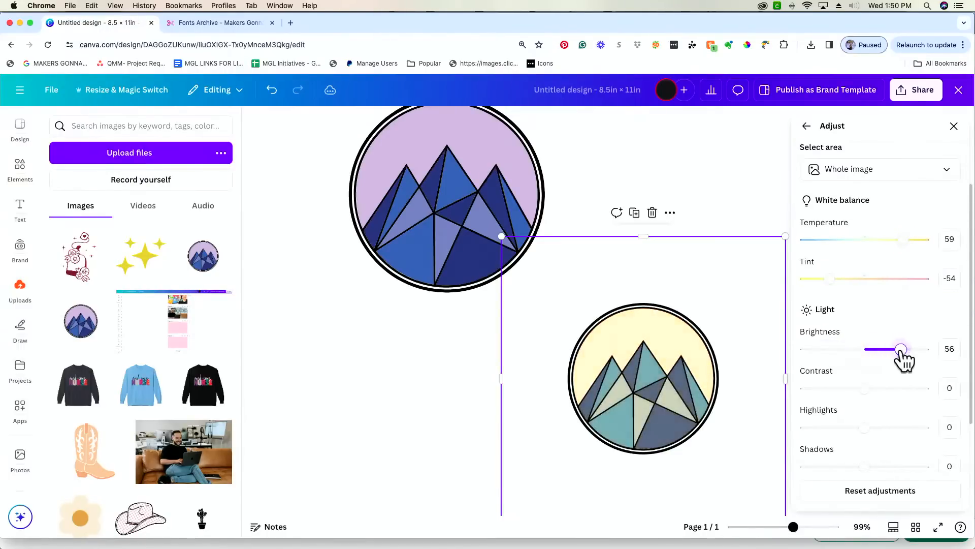
pyautogui.click(874, 388)
pyautogui.moveTo(875, 390); pyautogui.dragTo(915, 390)
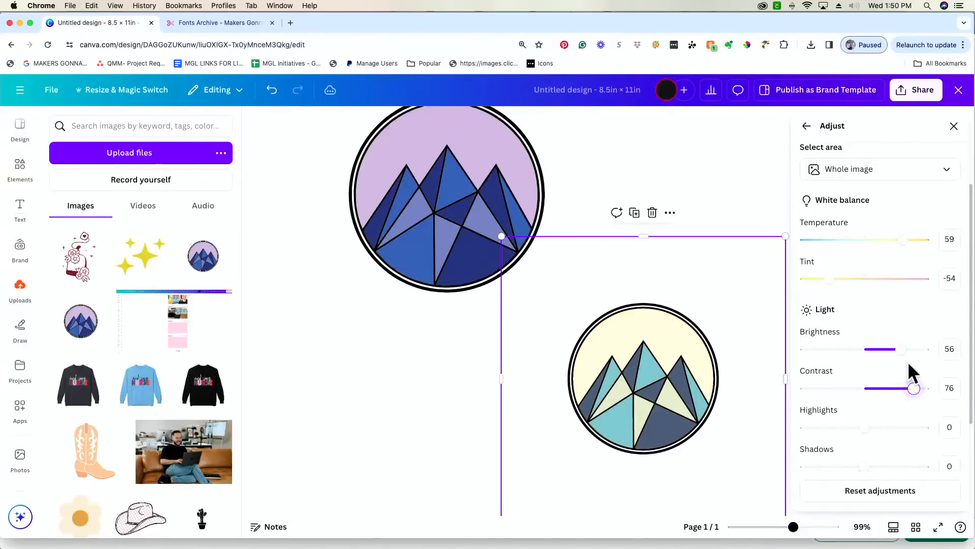
# - Apply the Fuchsia duotone to the lower badge, turning it coral-red
pyautogui.click(806, 125)
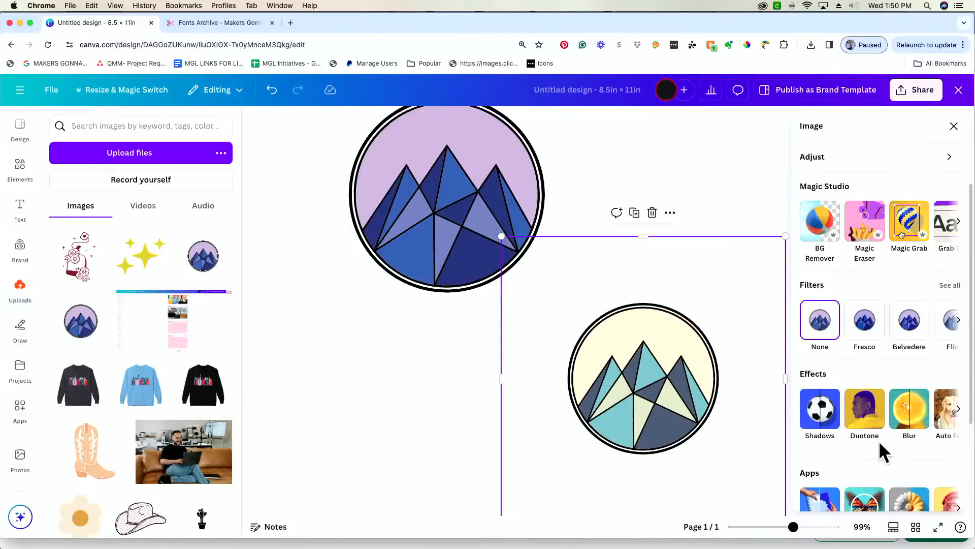
pyautogui.scroll(-2, 882, 446)
pyautogui.click(864, 373)
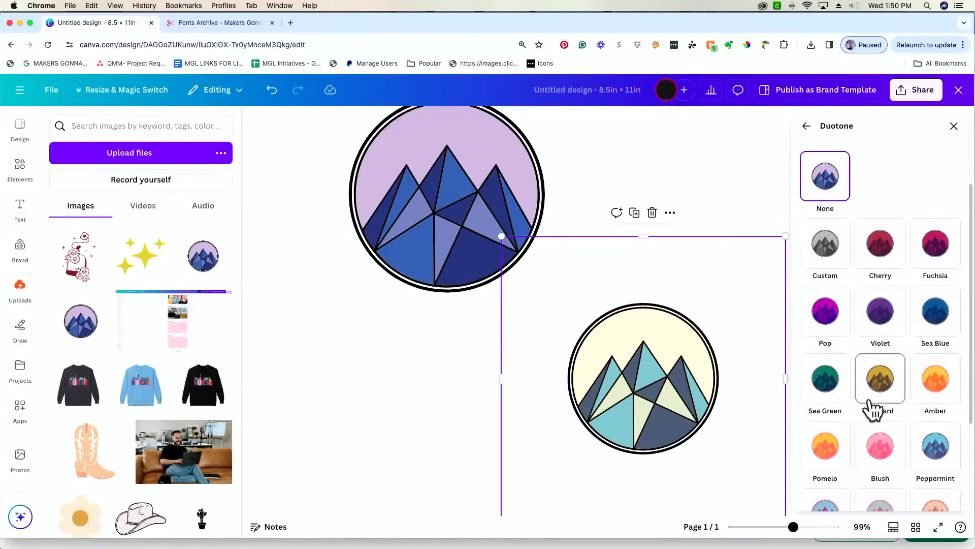
pyautogui.click(936, 386)
pyautogui.click(944, 319)
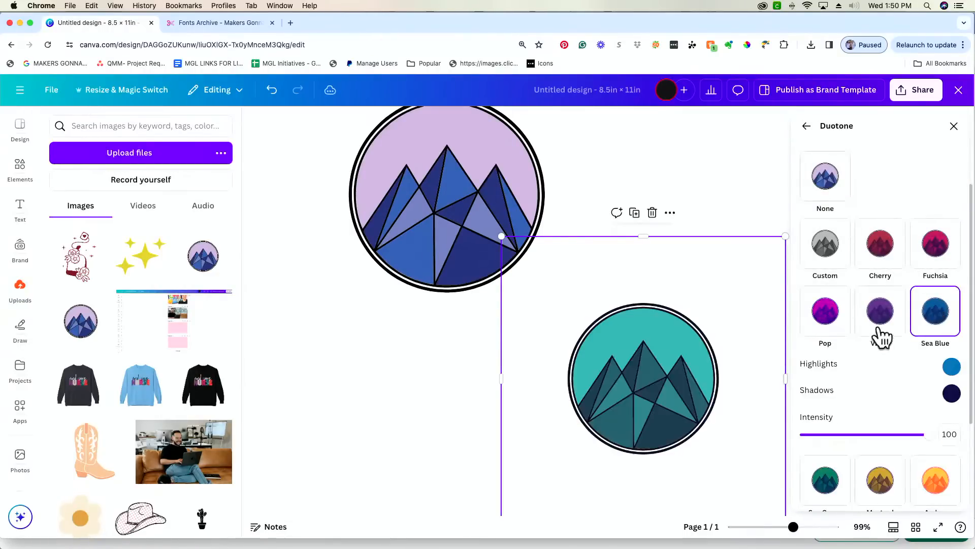
pyautogui.click(883, 330)
pyautogui.click(836, 327)
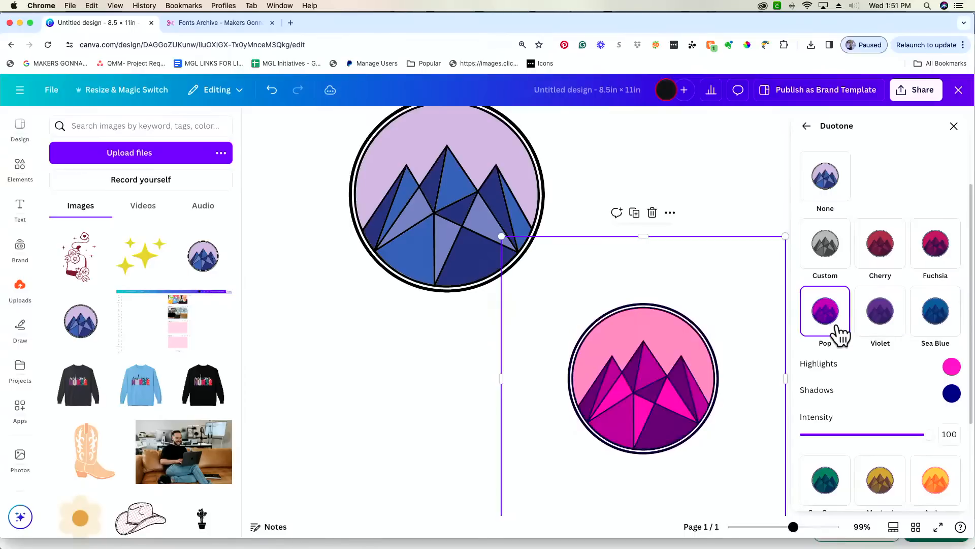
pyautogui.click(822, 264)
pyautogui.click(882, 261)
pyautogui.click(937, 254)
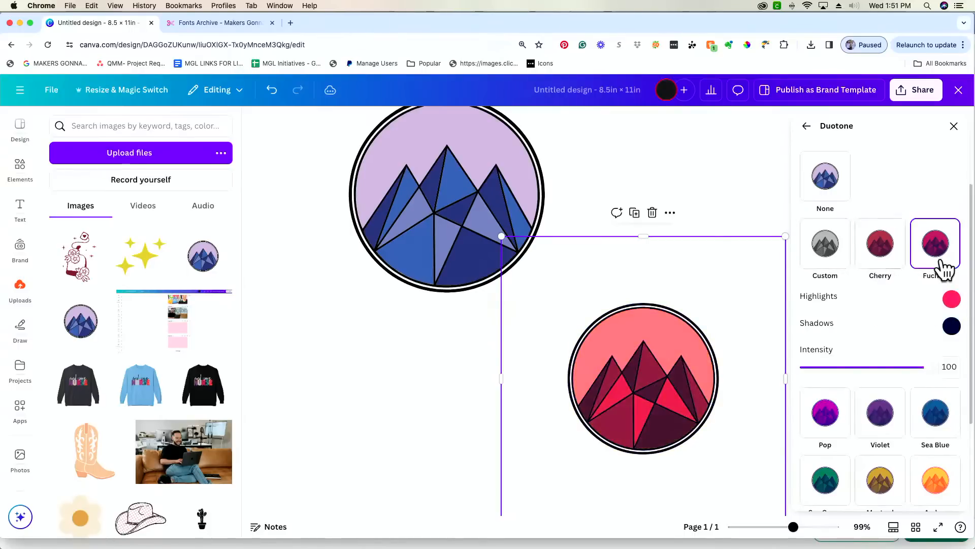
pyautogui.click(954, 127)
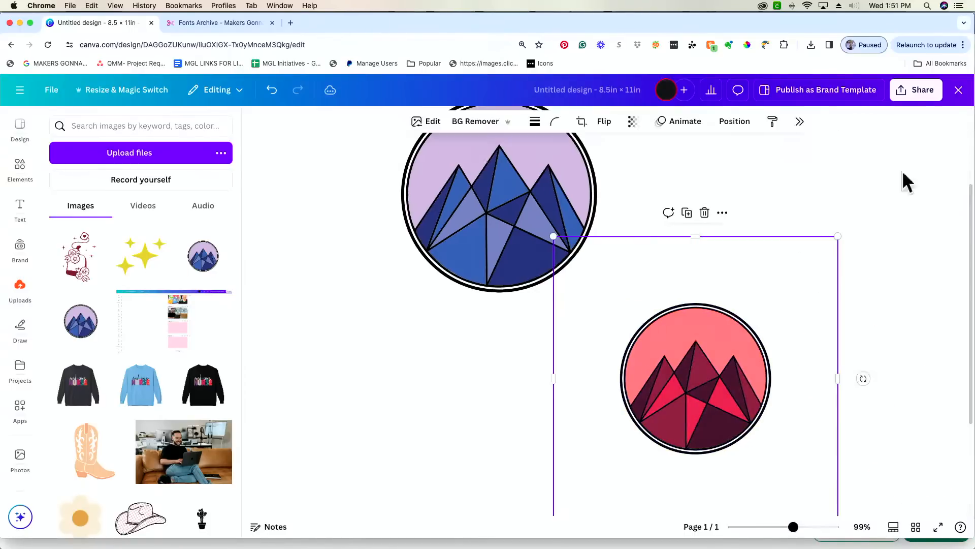
# - Shift the original badge slightly and recolour its blue parts pink and black
pyautogui.click(475, 202)
pyautogui.moveTo(474, 202); pyautogui.dragTo(486, 224)
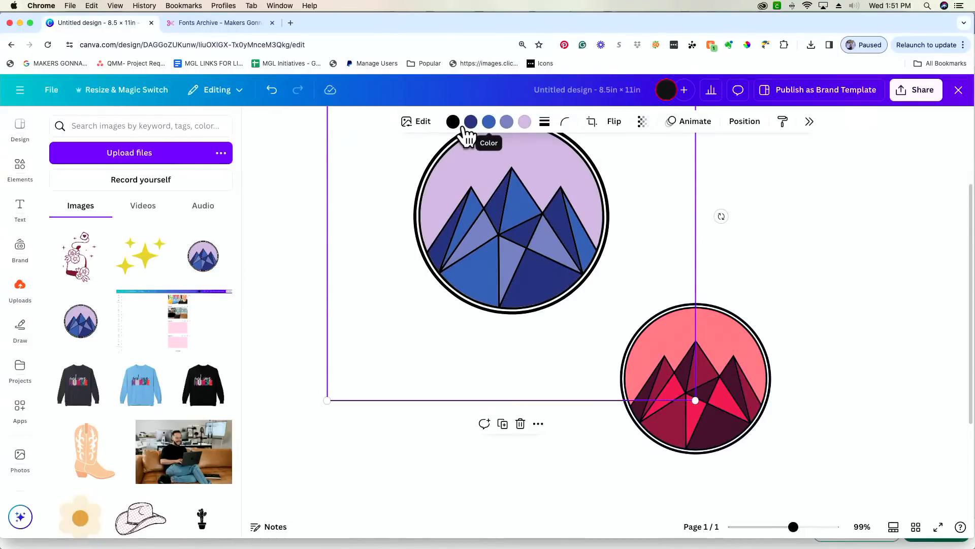
pyautogui.click(488, 122)
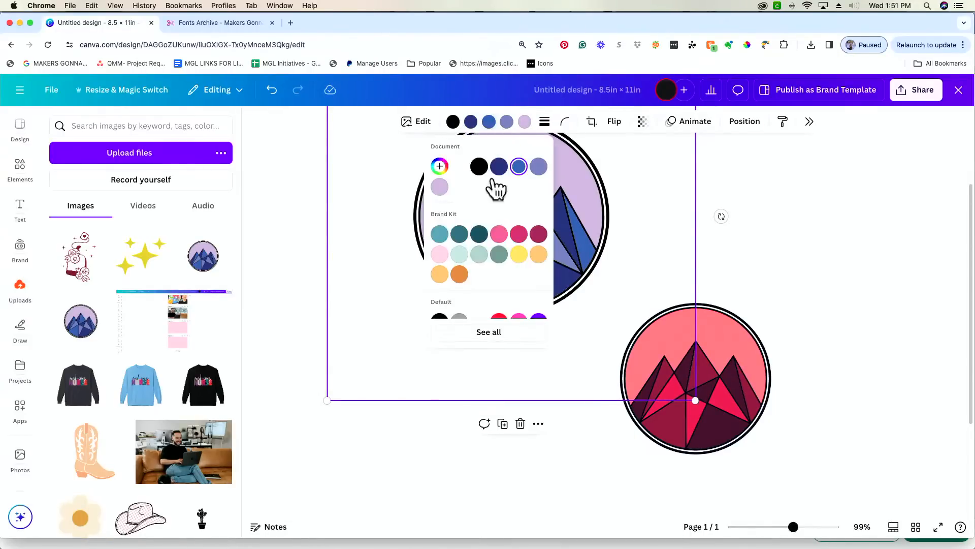
pyautogui.click(499, 233)
pyautogui.click(657, 162)
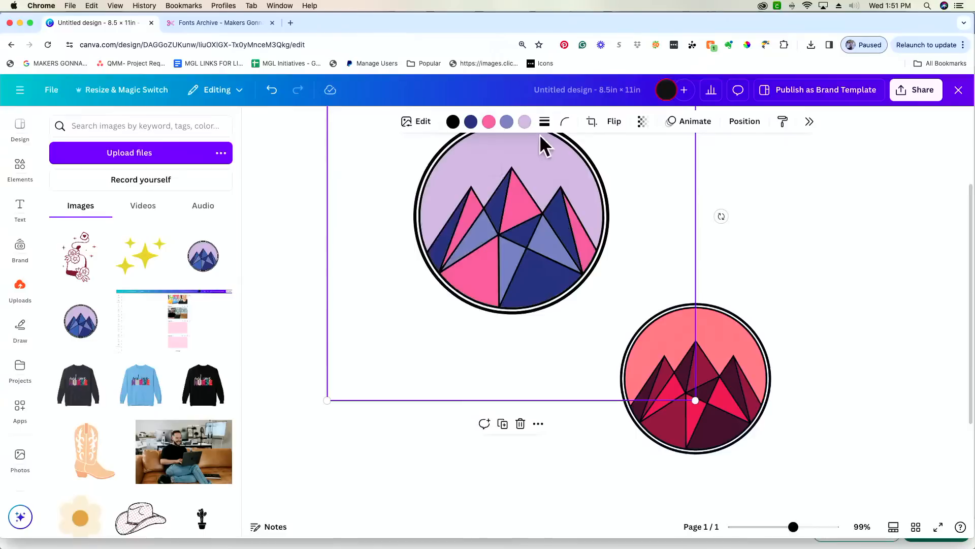
pyautogui.click(508, 124)
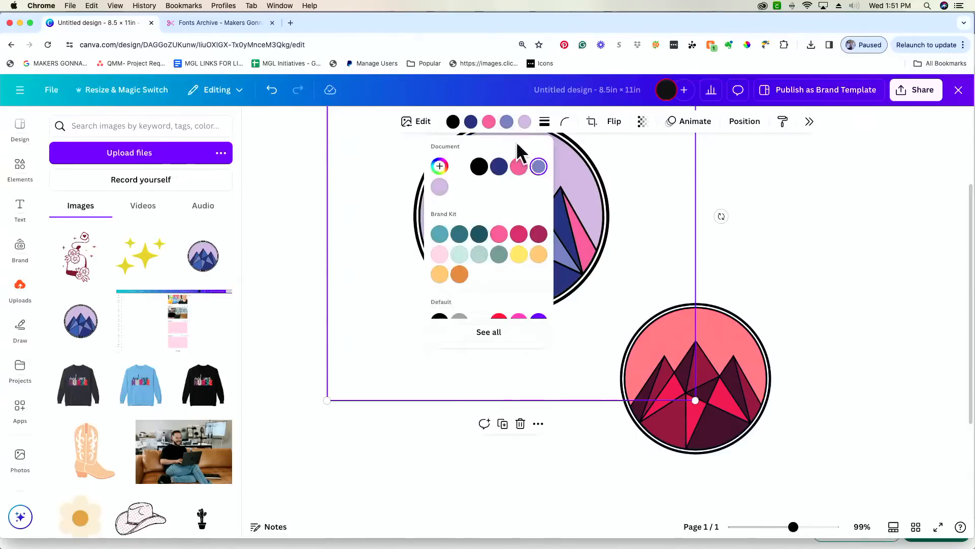
pyautogui.click(479, 166)
pyautogui.click(640, 183)
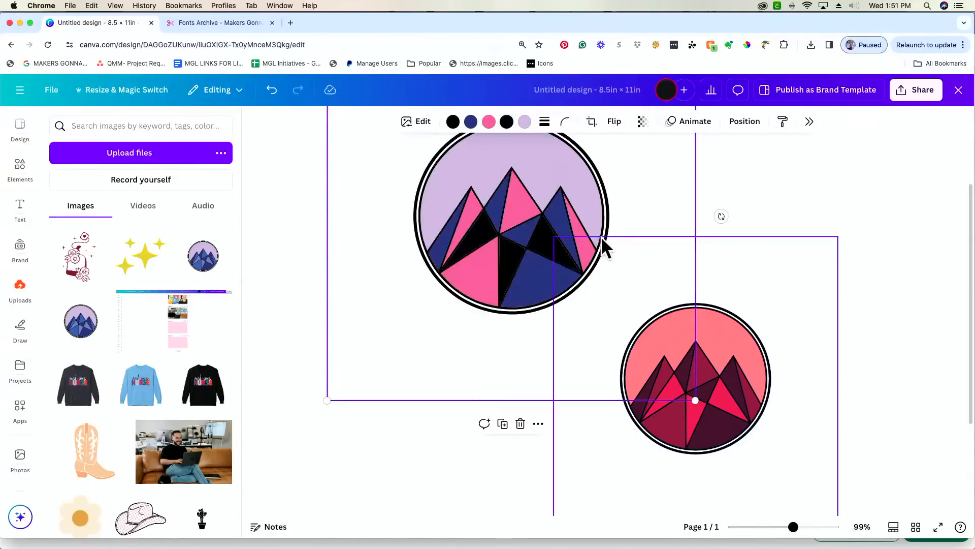
pyautogui.scroll(2, 460, 300)
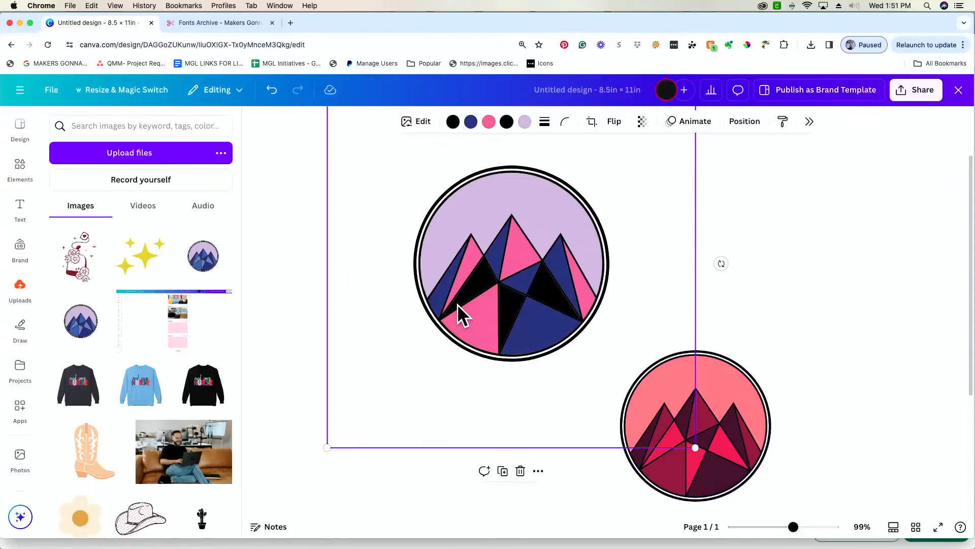
# - Delete the coral mountain badge and select the lavender-and-pink badge
pyautogui.click(413, 121)
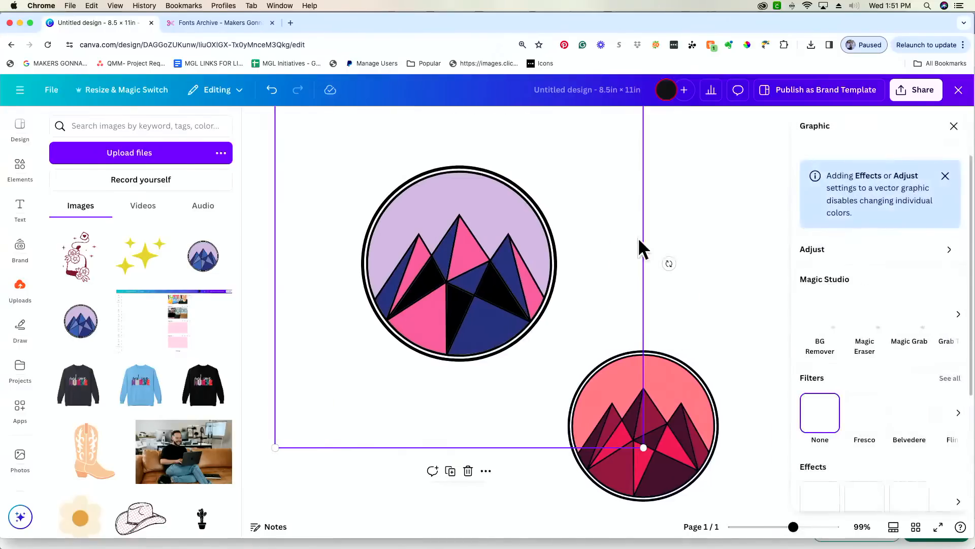
pyautogui.scroll(-1, 833, 406)
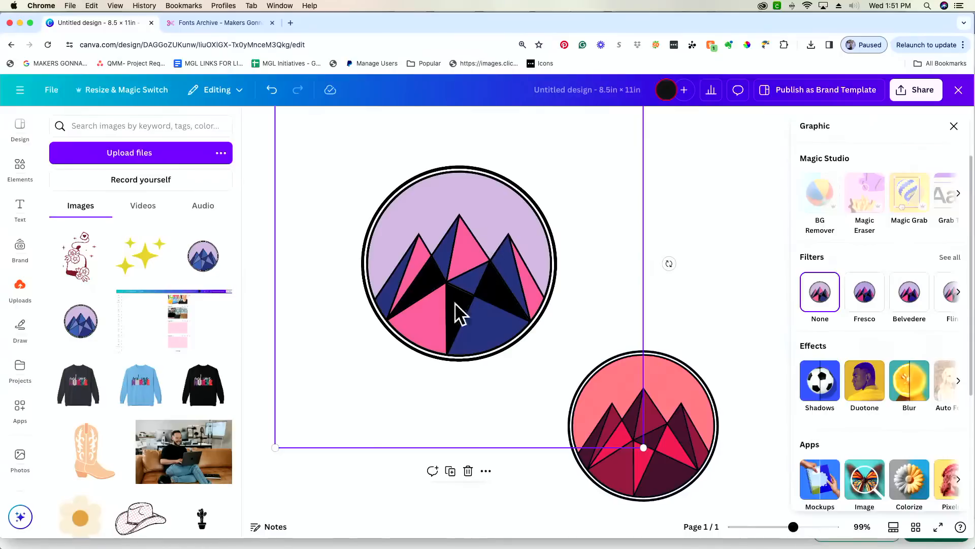
pyautogui.click(734, 195)
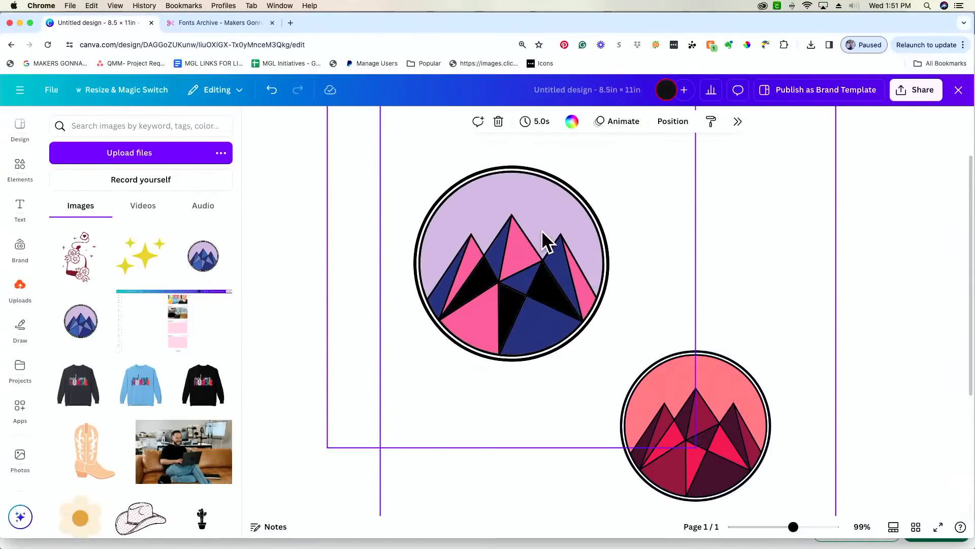
pyautogui.scroll(1, 541, 230)
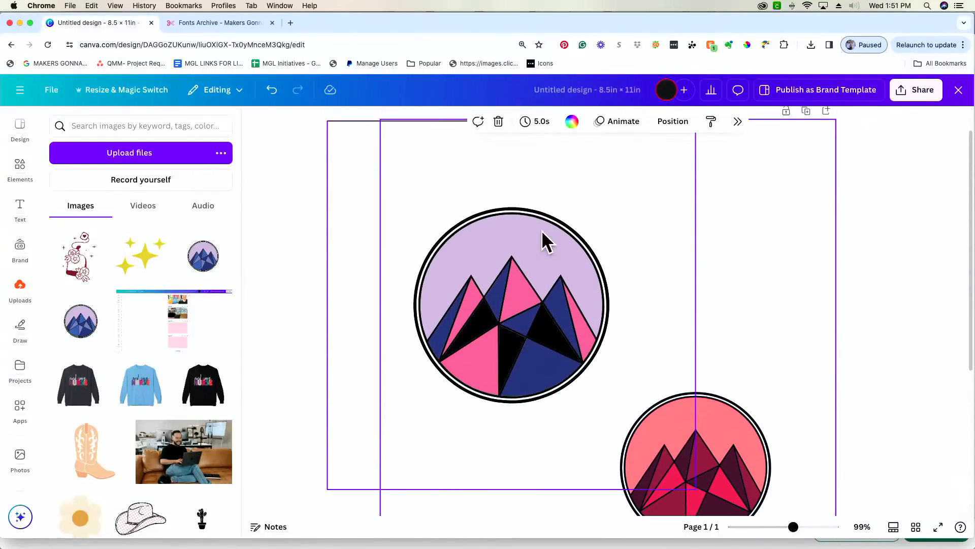
pyautogui.click(756, 405)
pyautogui.press('Delete')
pyautogui.click(577, 313)
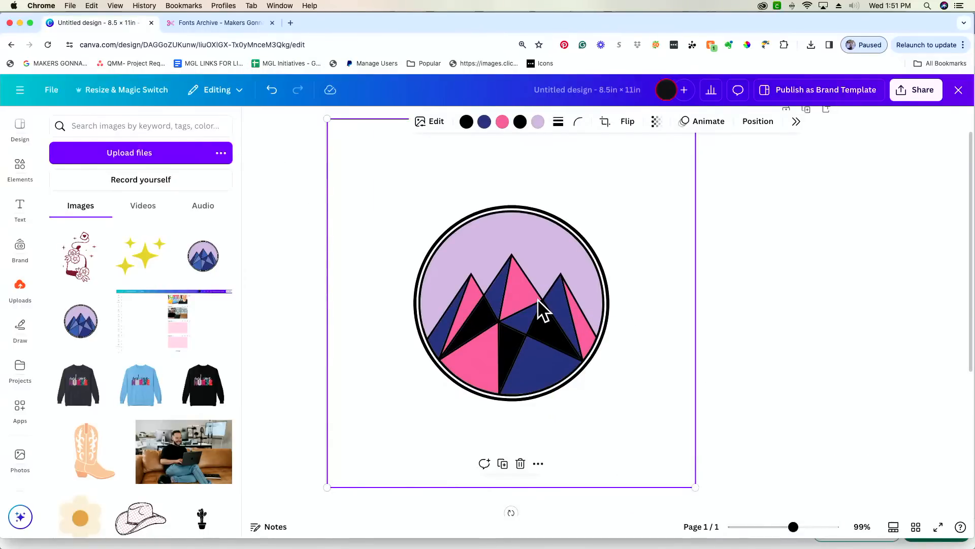
# - Replace the old badge with the blue mountain badge and add smaller sparkles to its right
pyautogui.press('Delete')
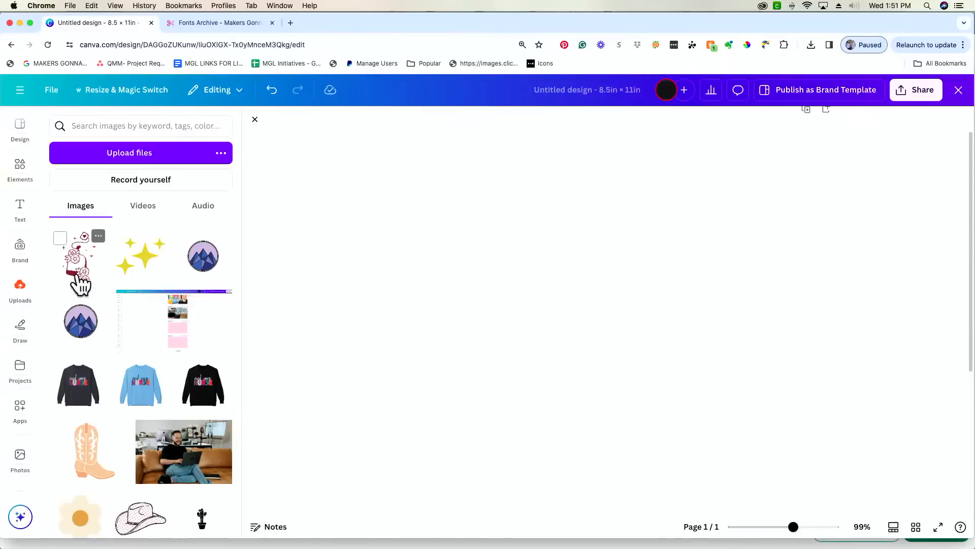
pyautogui.click(206, 266)
pyautogui.moveTo(608, 425); pyautogui.dragTo(549, 287)
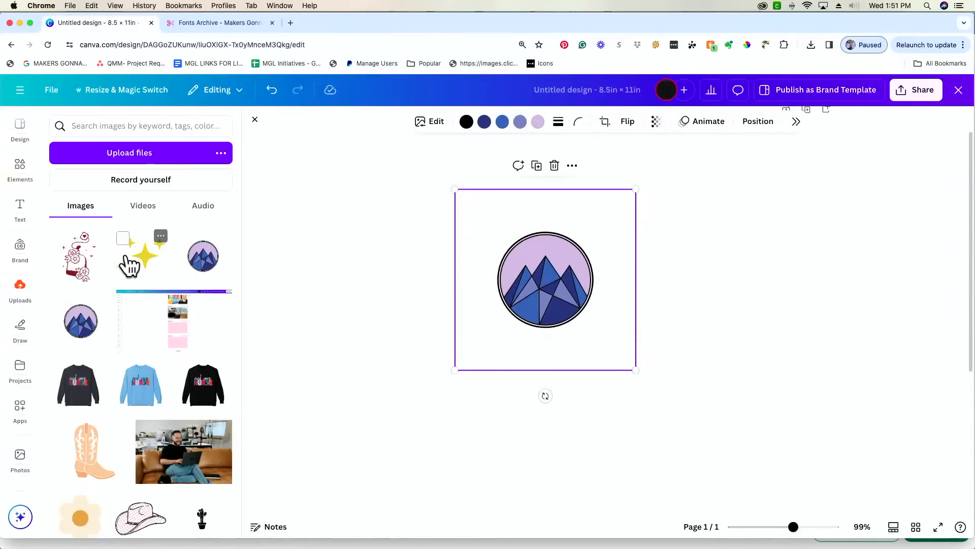
pyautogui.click(141, 257)
pyautogui.moveTo(650, 404); pyautogui.dragTo(723, 314)
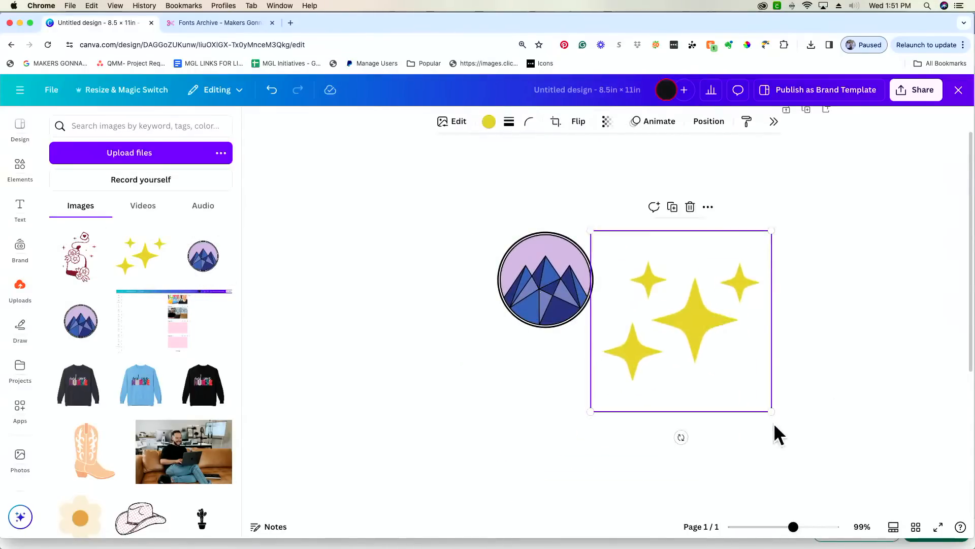
pyautogui.moveTo(763, 404); pyautogui.dragTo(721, 361)
pyautogui.moveTo(658, 318); pyautogui.dragTo(705, 259)
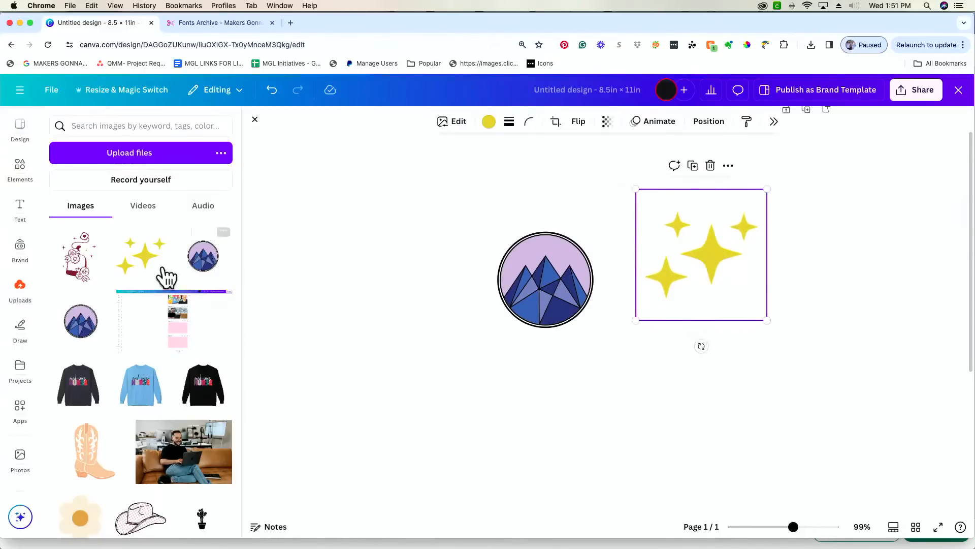
# - Add the floral tea-bag sticker below the sparkles, recolour it black, and nudge the badge
pyautogui.click(77, 281)
pyautogui.moveTo(682, 433); pyautogui.dragTo(728, 379)
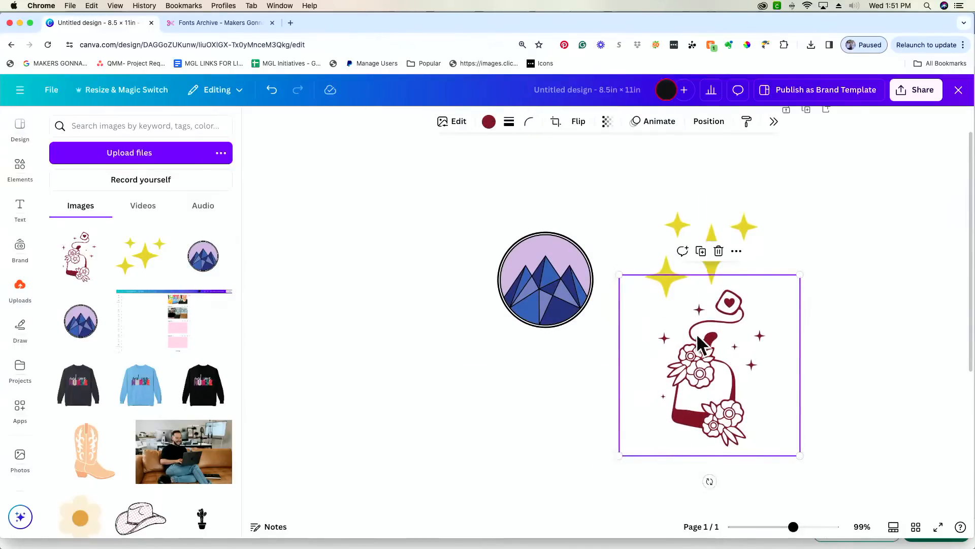
pyautogui.click(487, 123)
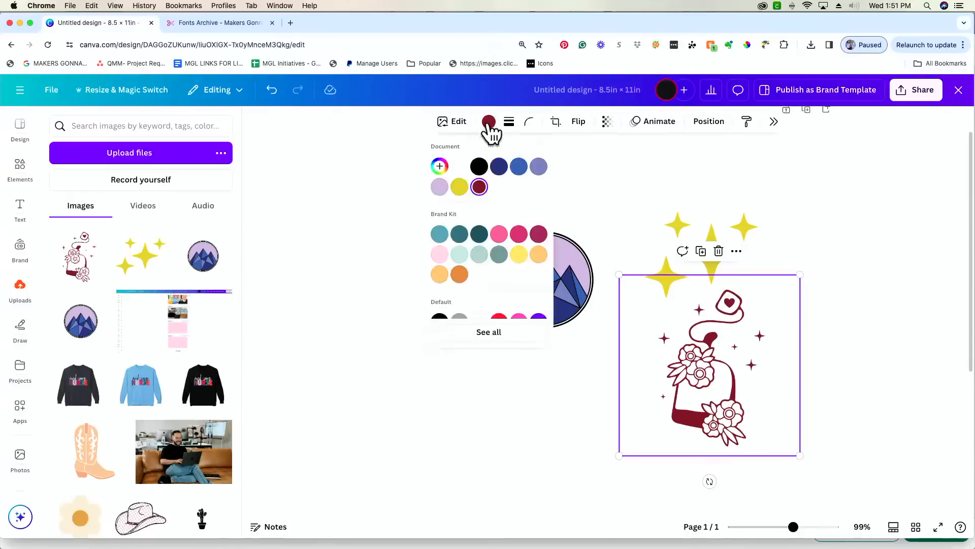
pyautogui.click(479, 166)
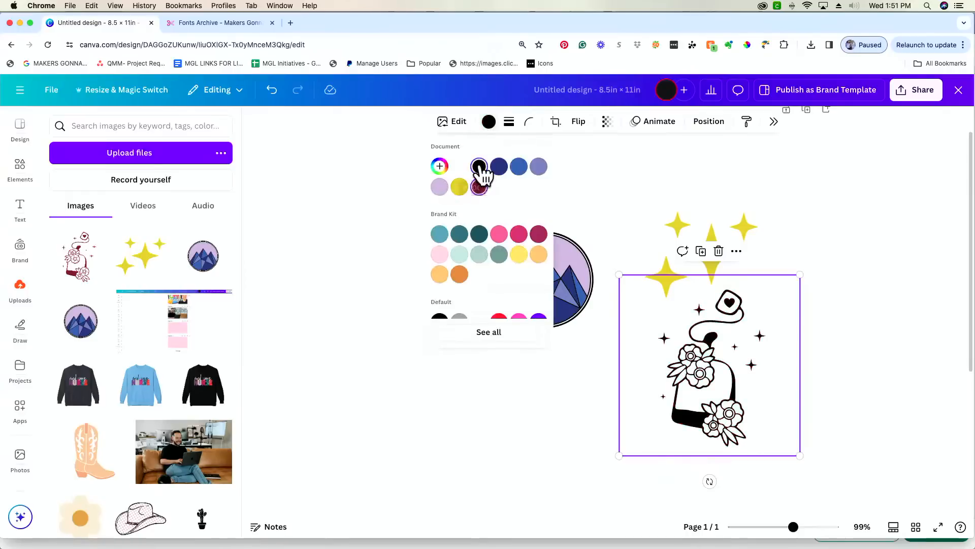
pyautogui.click(597, 425)
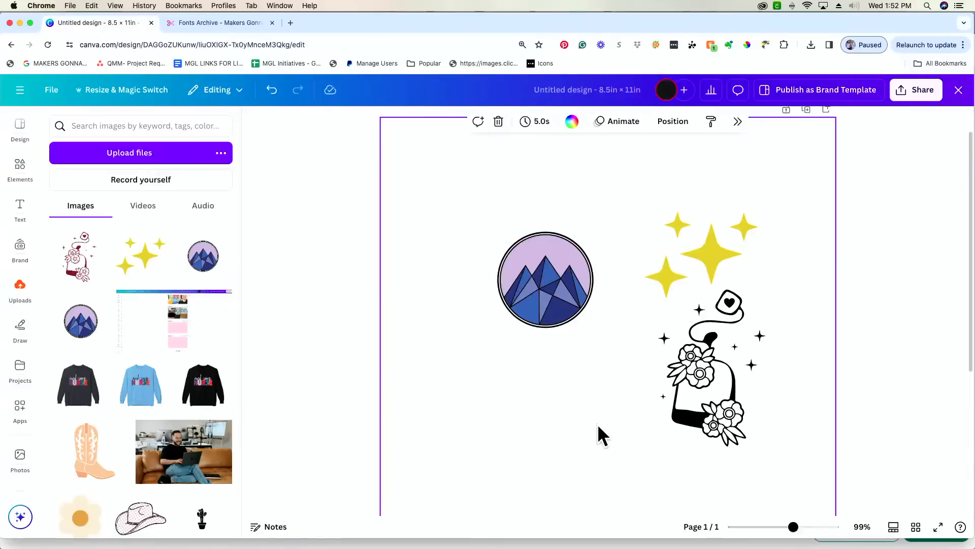
pyautogui.moveTo(790, 528); pyautogui.dragTo(777, 529)
pyautogui.moveTo(584, 251); pyautogui.dragTo(572, 237)
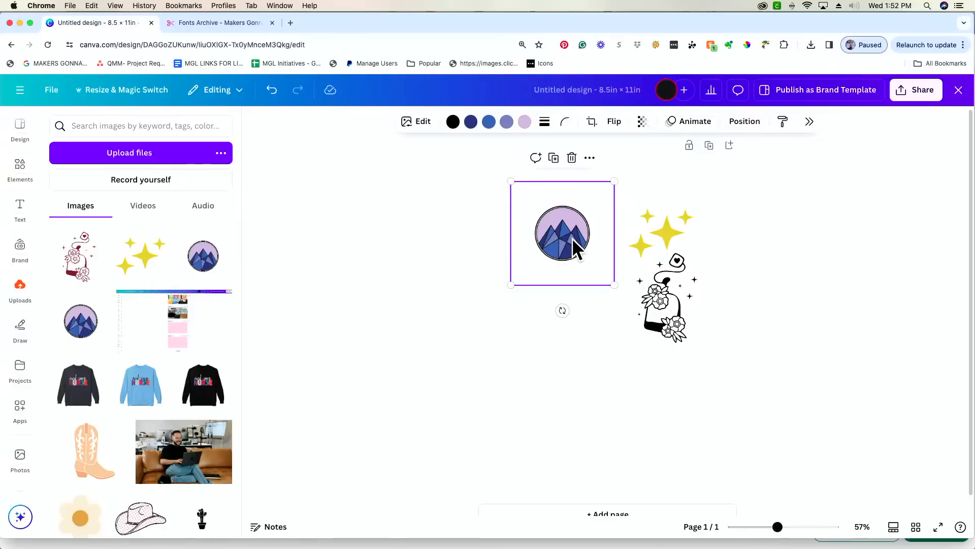
# - Search Elements for 'background' and show all Graphics results
pyautogui.click(20, 167)
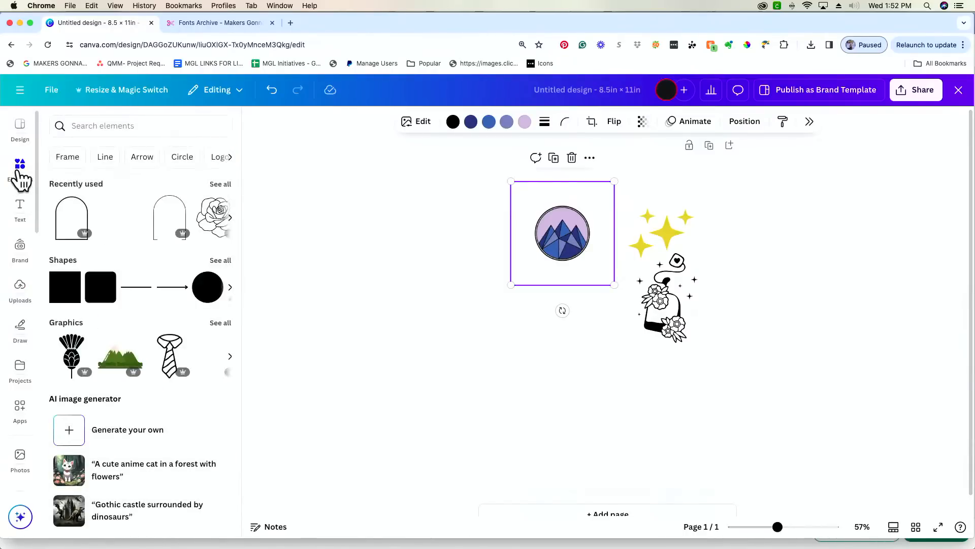
pyautogui.click(129, 125)
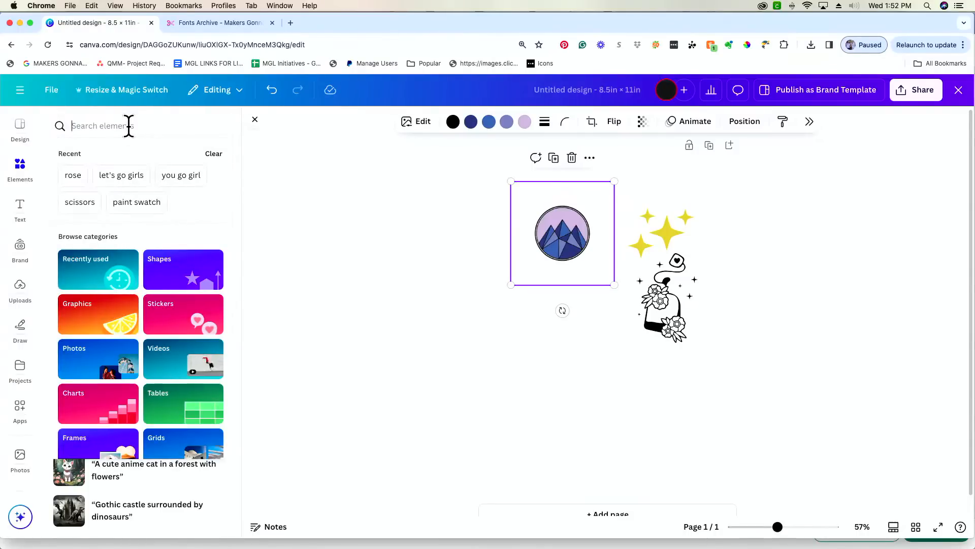
pyautogui.write('backgr')
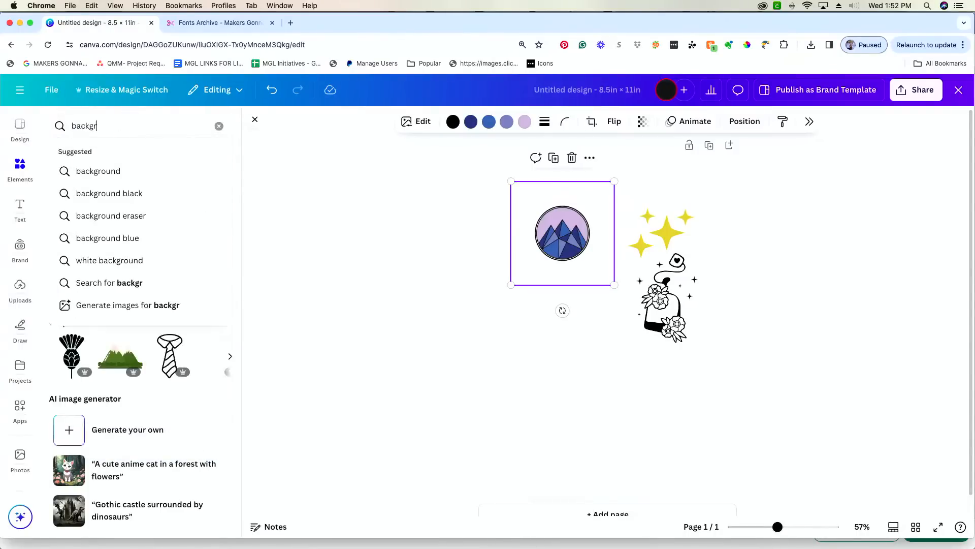
pyautogui.write('ound')
pyautogui.press('Return')
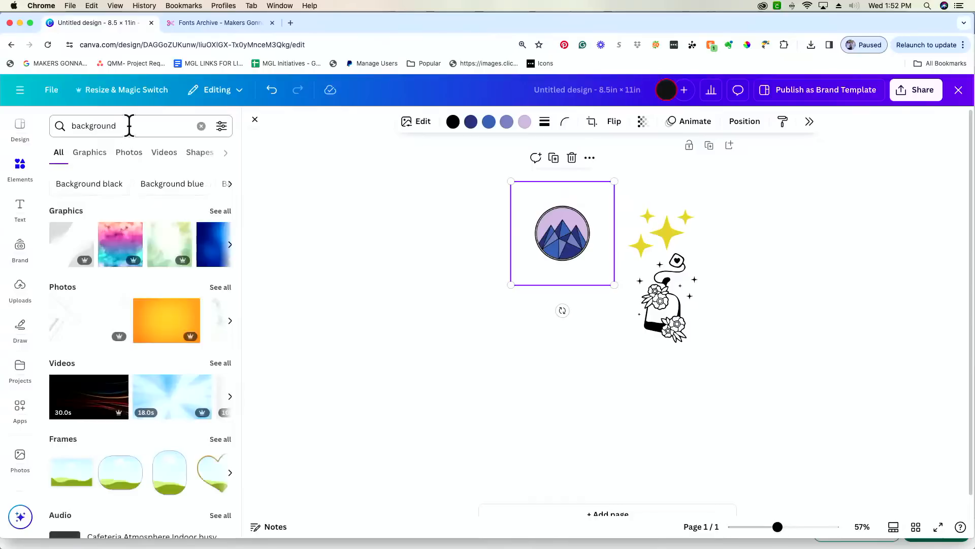
pyautogui.scroll(-1, 216, 219)
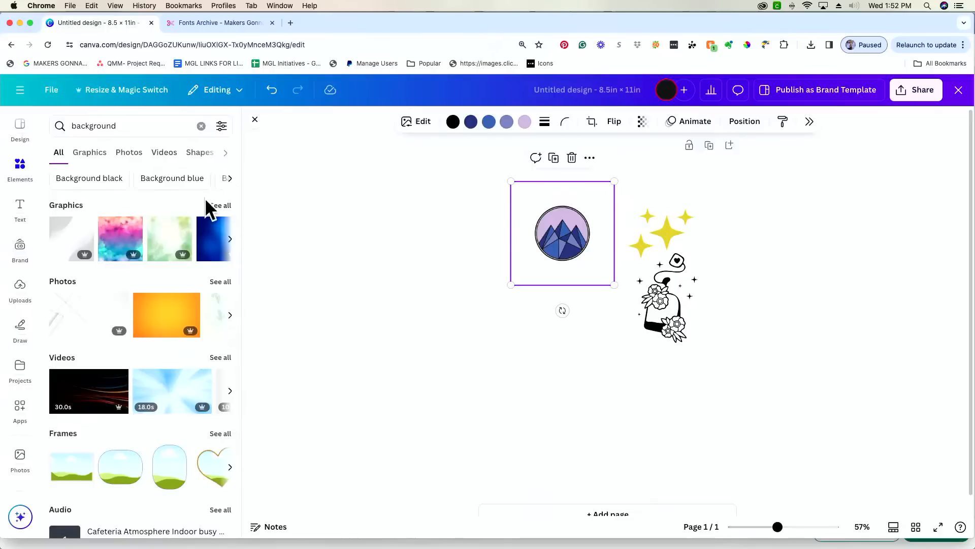
pyautogui.click(221, 205)
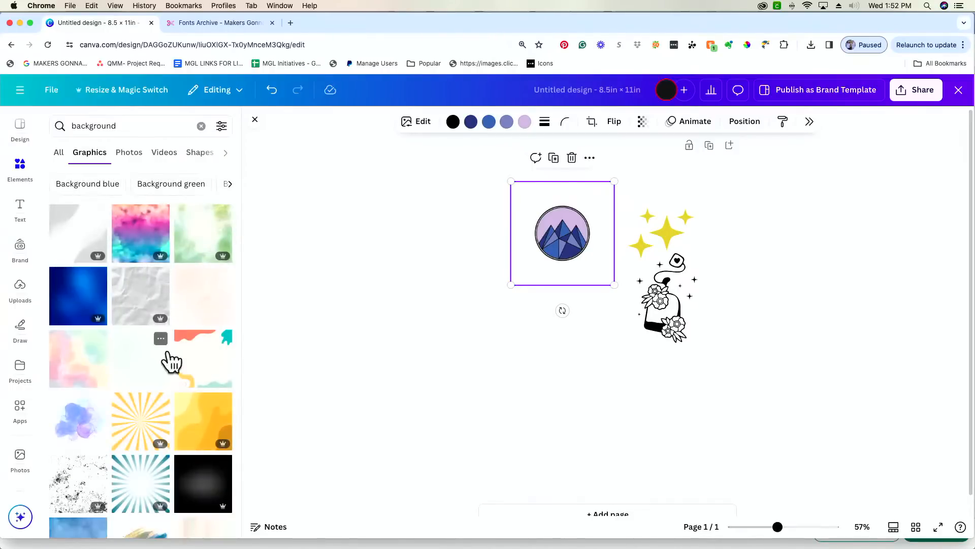
# - Scroll through the background graphics results to find a suitable backdrop
pyautogui.scroll(-2, 171, 362)
pyautogui.scroll(-5, 172, 361)
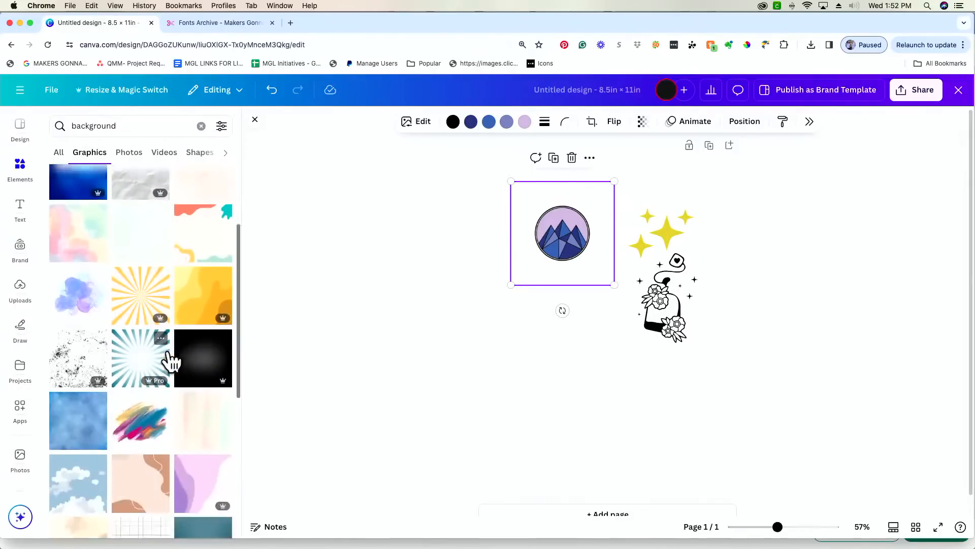
pyautogui.scroll(-2, 172, 361)
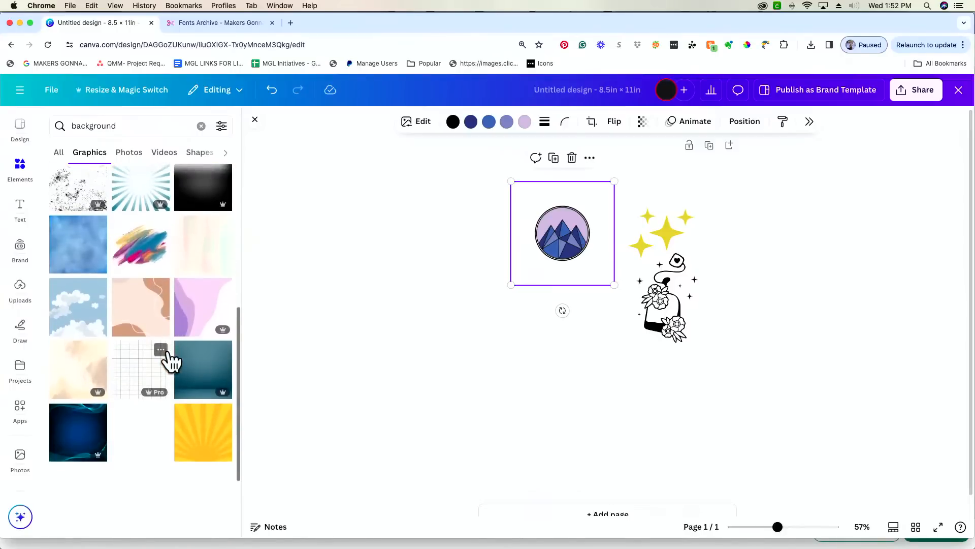
pyautogui.scroll(-2, 171, 361)
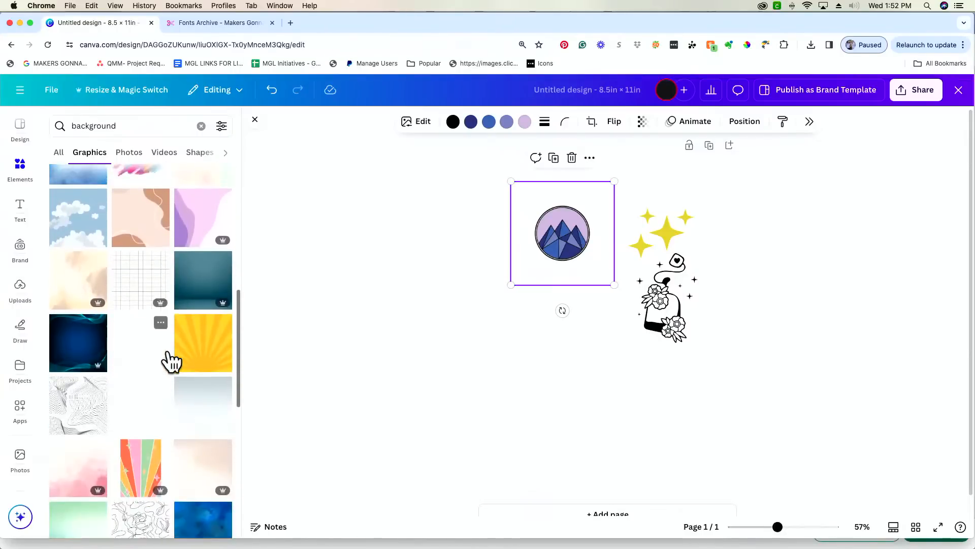
pyautogui.scroll(-4, 172, 361)
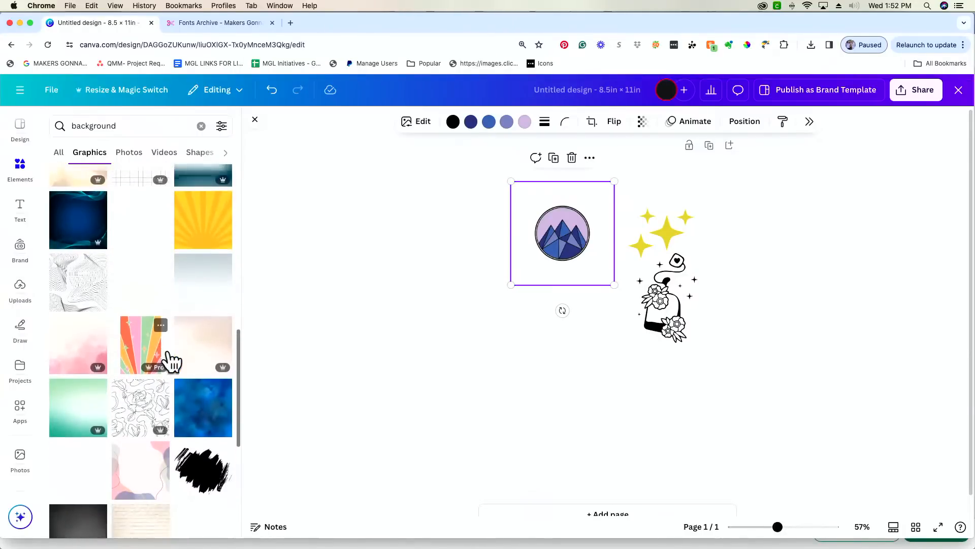
pyautogui.scroll(-2, 171, 362)
pyautogui.scroll(-1, 171, 362)
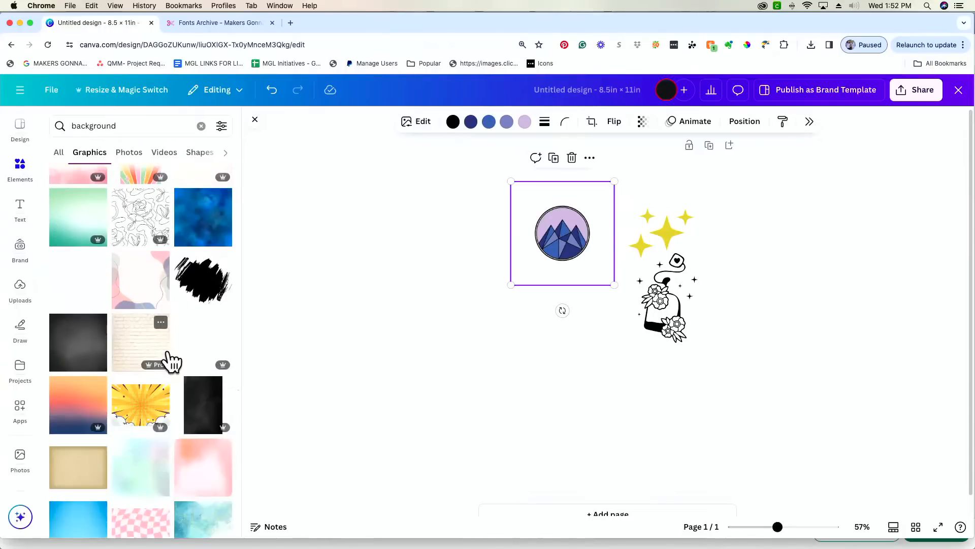
pyautogui.scroll(-5, 171, 361)
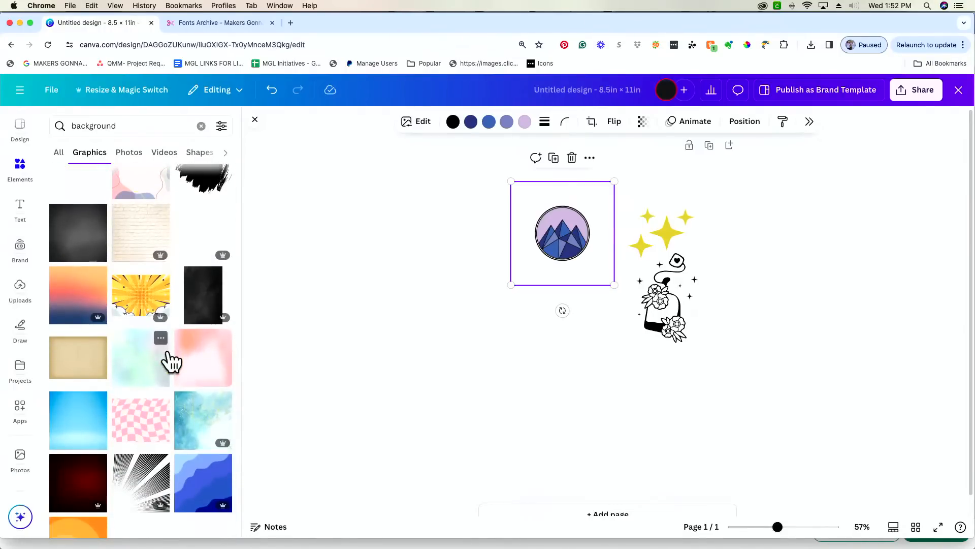
pyautogui.scroll(-5, 171, 362)
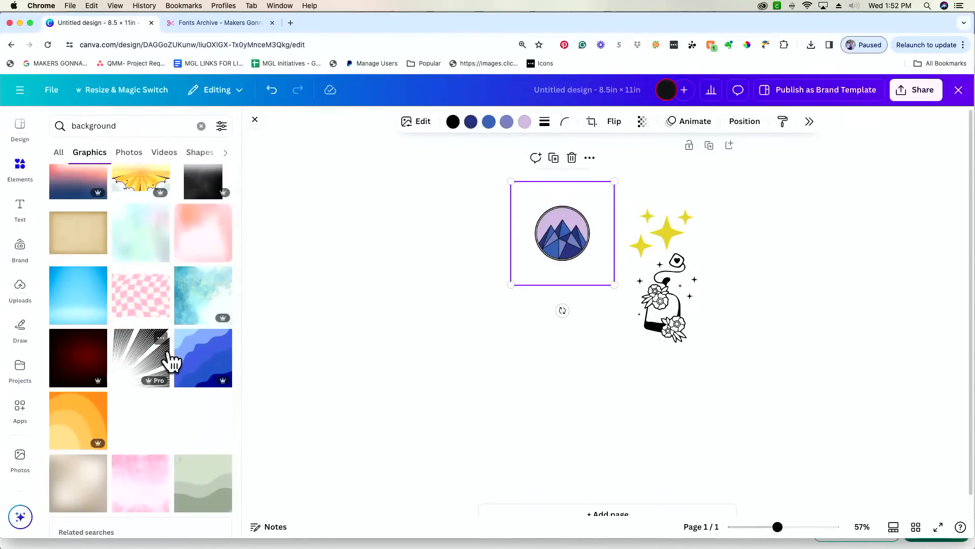
pyautogui.scroll(-12, 171, 362)
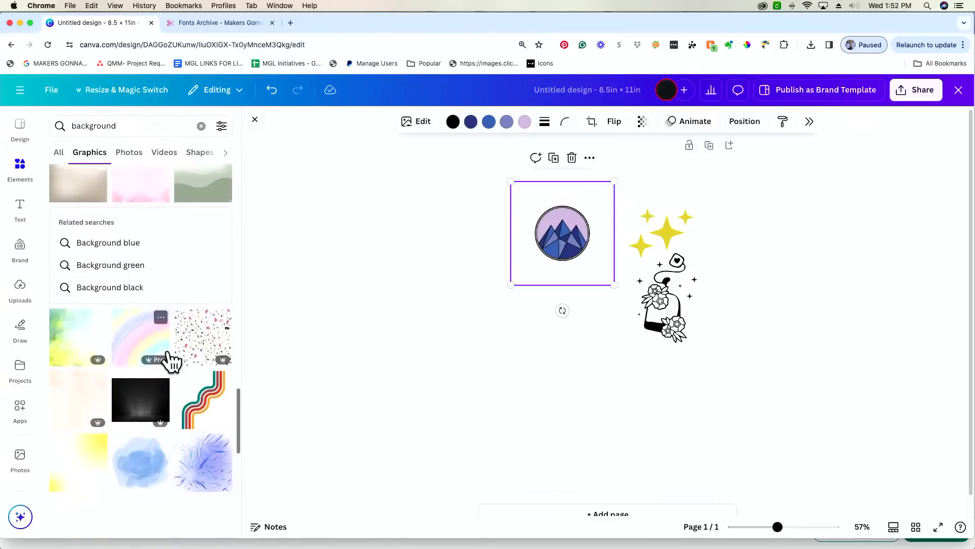
pyautogui.scroll(-4, 172, 361)
pyautogui.scroll(-9, 171, 362)
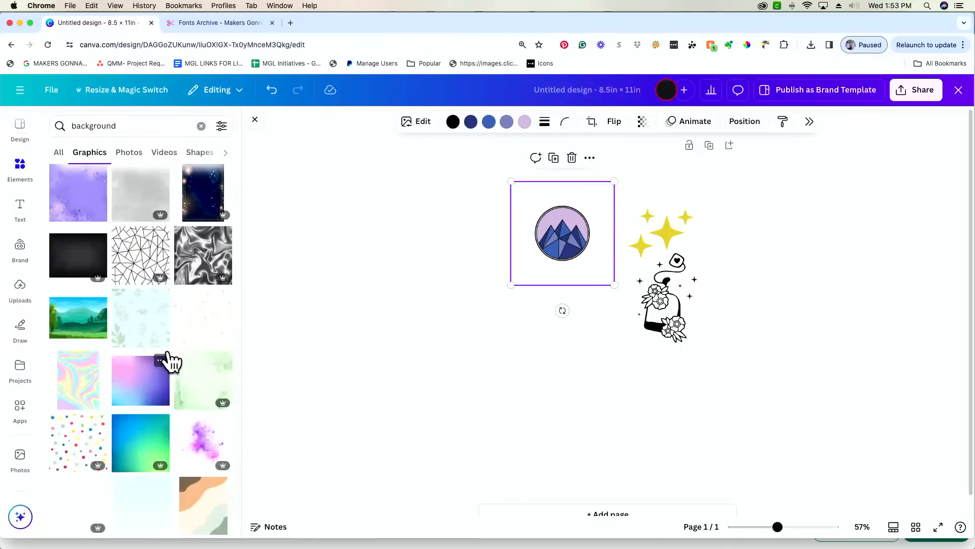
pyautogui.scroll(18, 169, 359)
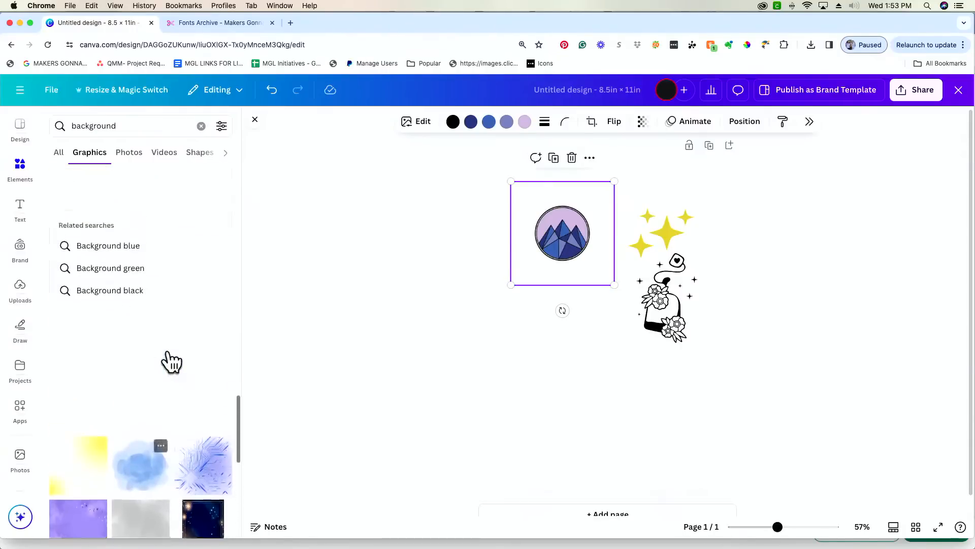
pyautogui.scroll(6, 166, 358)
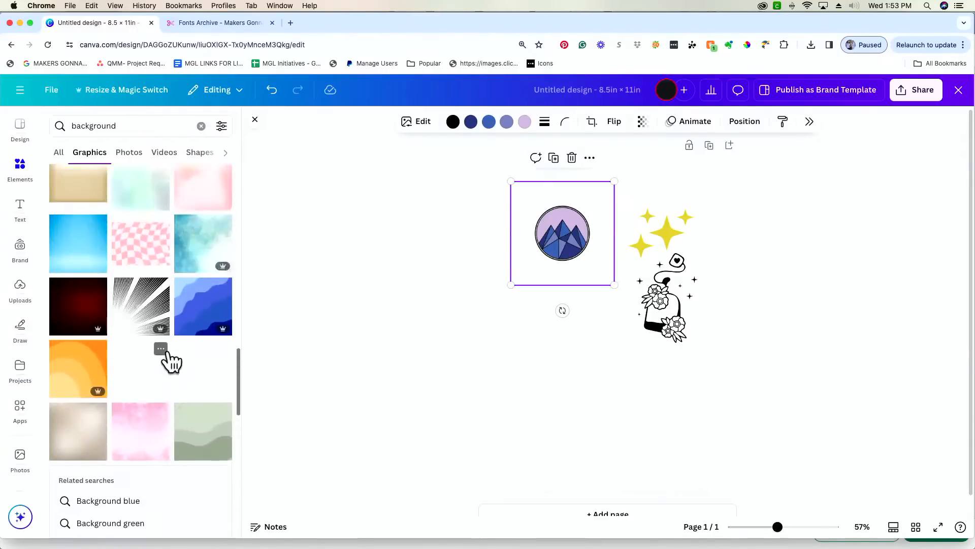
# - Add the pink warped checkerboard, rotate it, and stretch it over the whole page
pyautogui.click(151, 317)
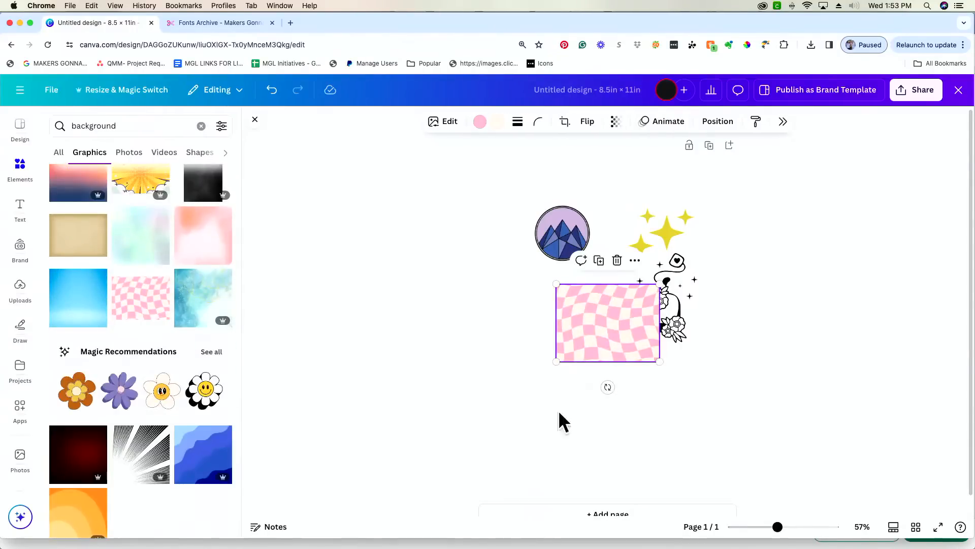
pyautogui.moveTo(608, 386); pyautogui.dragTo(656, 323)
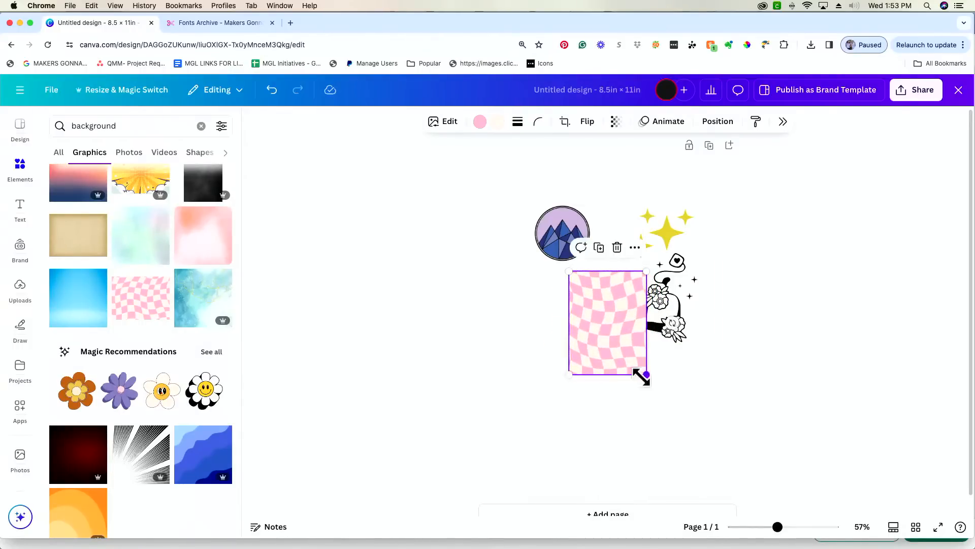
pyautogui.moveTo(660, 392); pyautogui.dragTo(770, 516)
pyautogui.moveTo(626, 457); pyautogui.dragTo(582, 428)
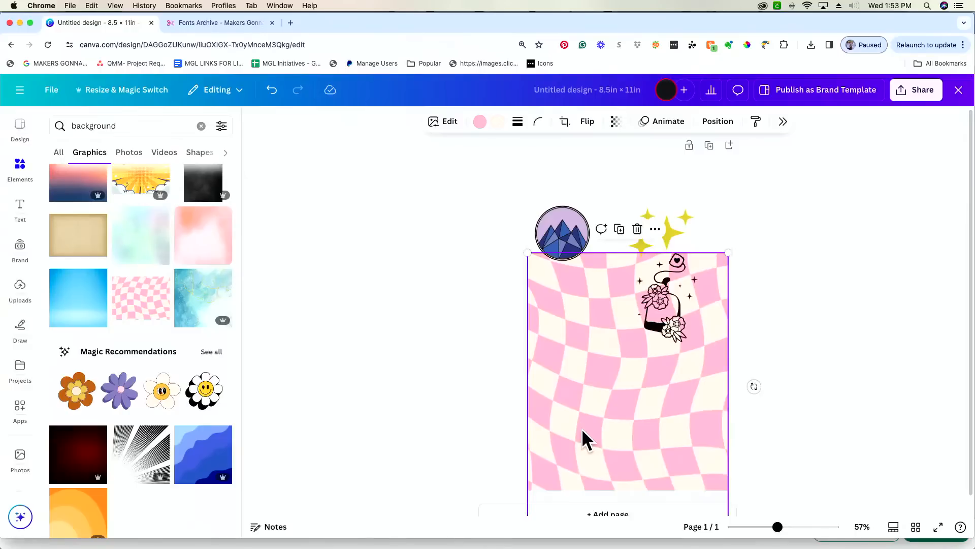
pyautogui.moveTo(582, 430); pyautogui.dragTo(565, 361)
pyautogui.moveTo(708, 447); pyautogui.dragTo(718, 462)
pyautogui.moveTo(651, 433); pyautogui.dragTo(641, 423)
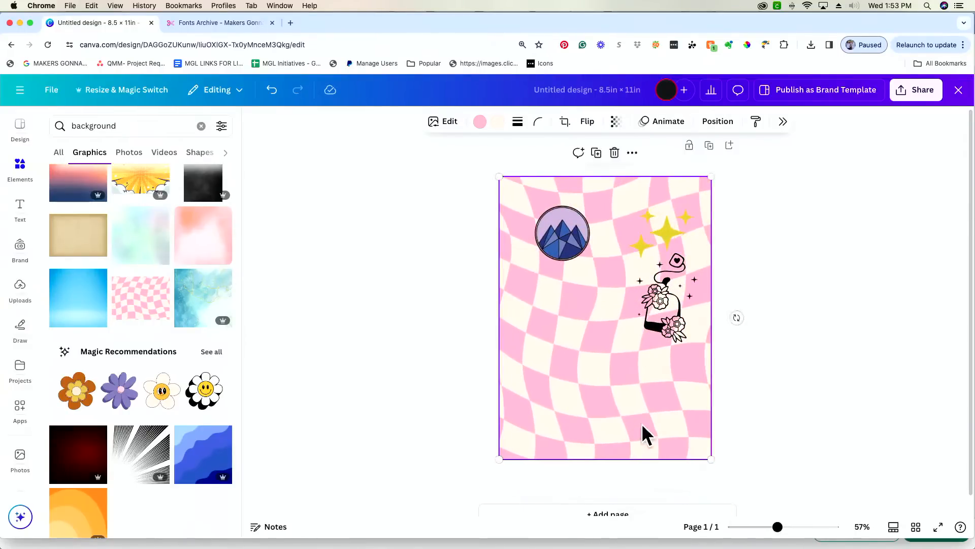
# - Try recolouring the checkerboard squares with black, white and cream swatches
pyautogui.click(481, 121)
pyautogui.click(459, 167)
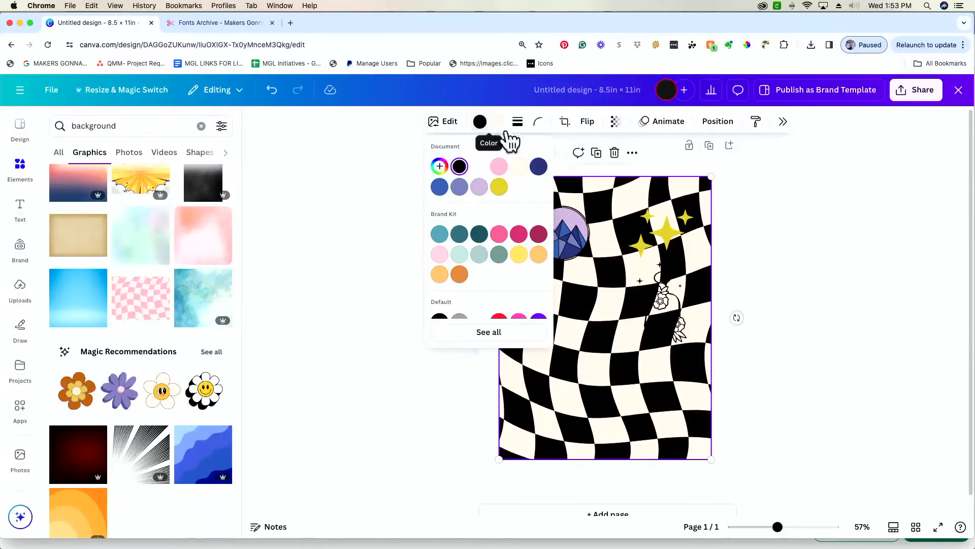
pyautogui.click(847, 230)
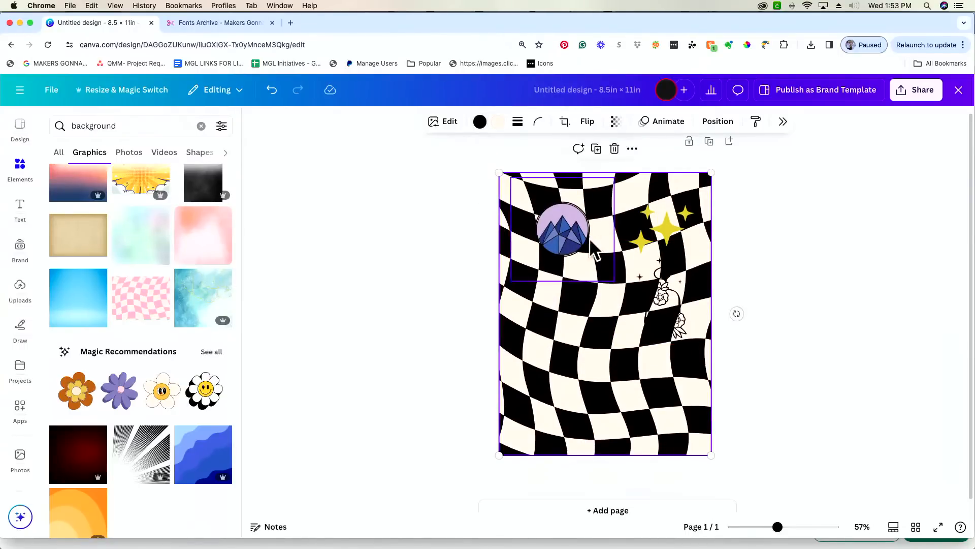
pyautogui.click(497, 122)
pyautogui.click(480, 167)
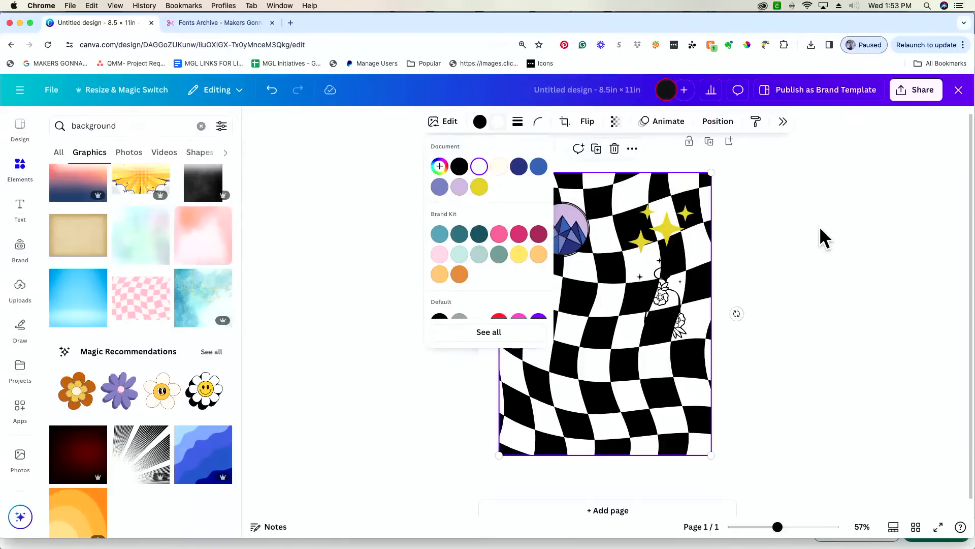
pyautogui.click(499, 168)
pyautogui.click(481, 124)
pyautogui.click(479, 167)
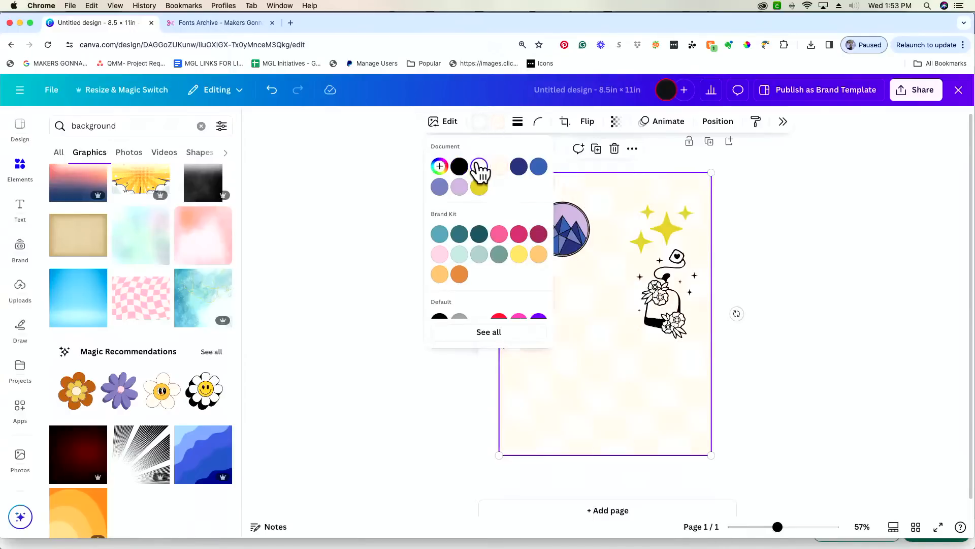
pyautogui.click(813, 182)
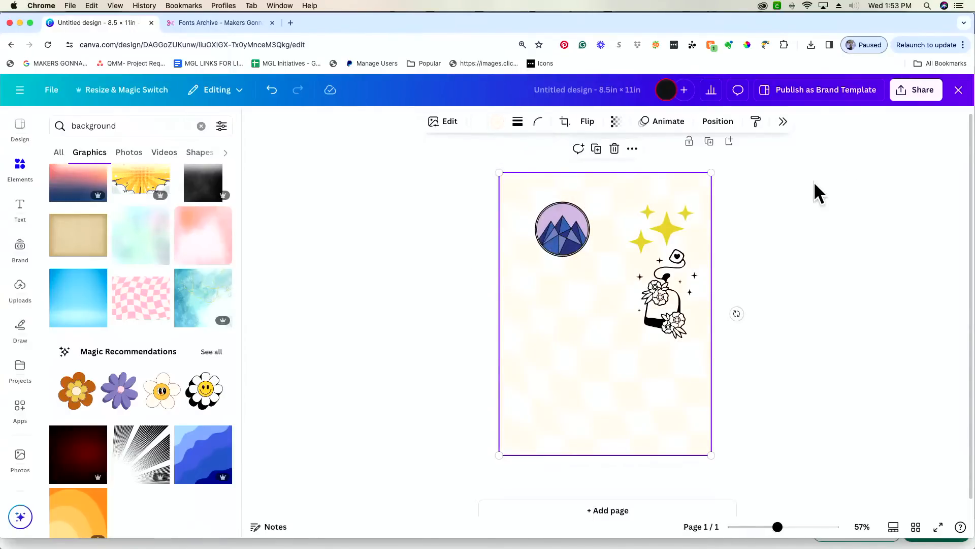
# - Set the squares to black and a custom dusky purple-grey, then centre the bottle graphic
pyautogui.click(496, 122)
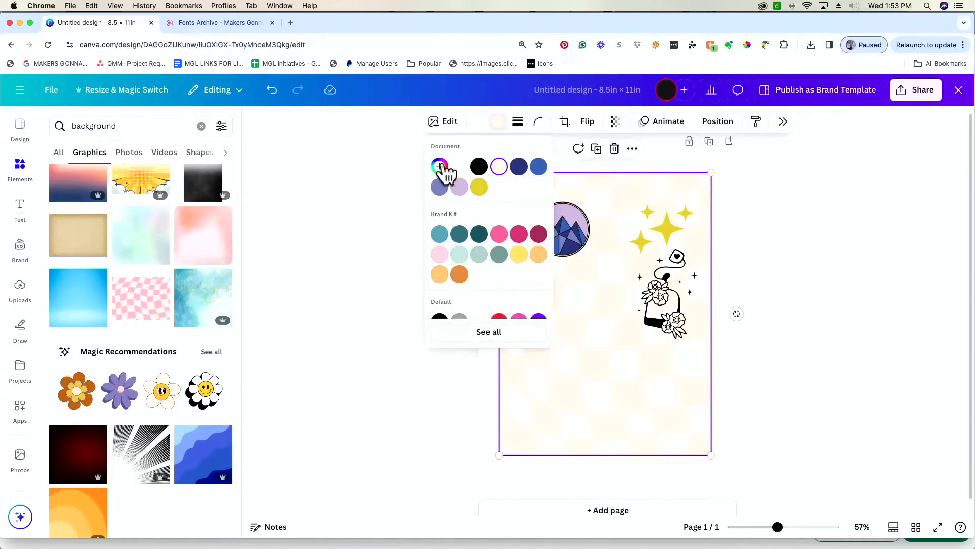
pyautogui.click(479, 166)
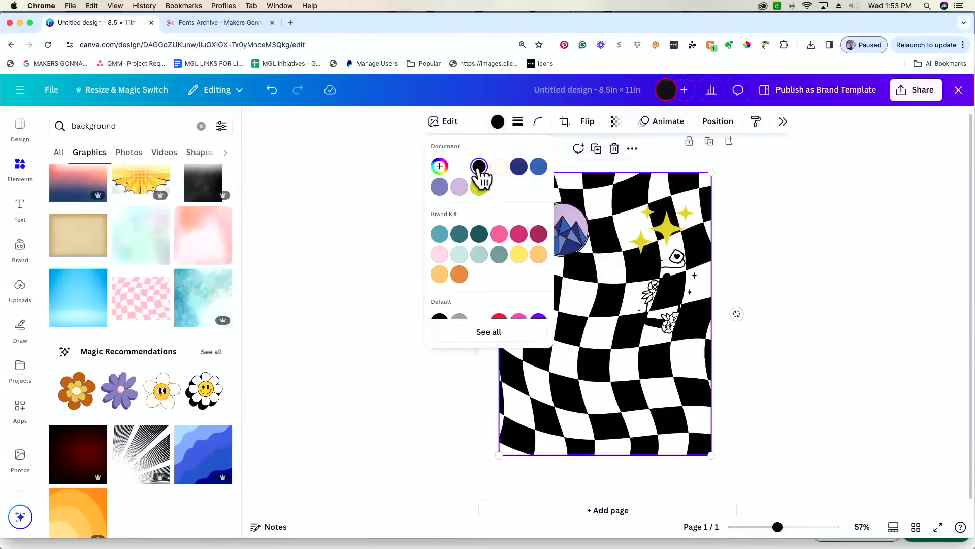
pyautogui.click(440, 166)
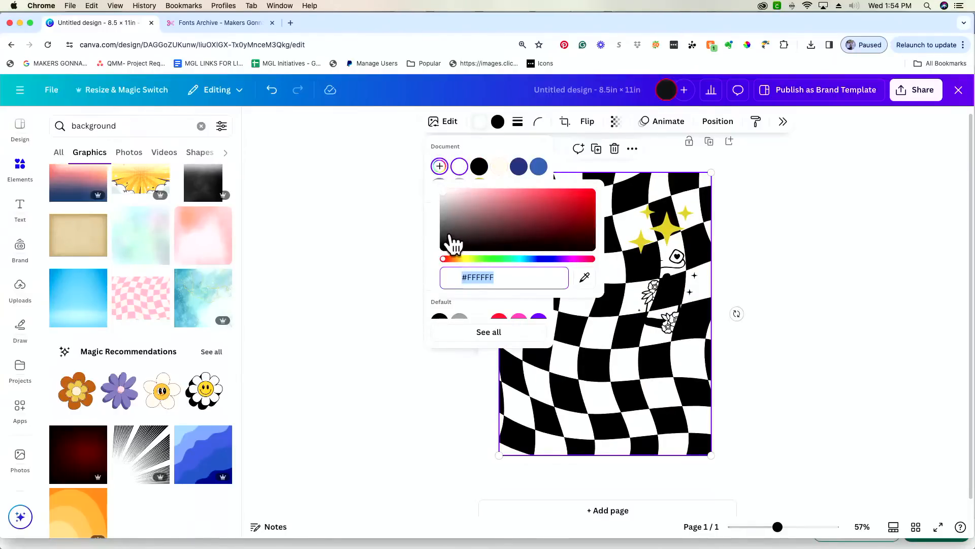
pyautogui.click(450, 234)
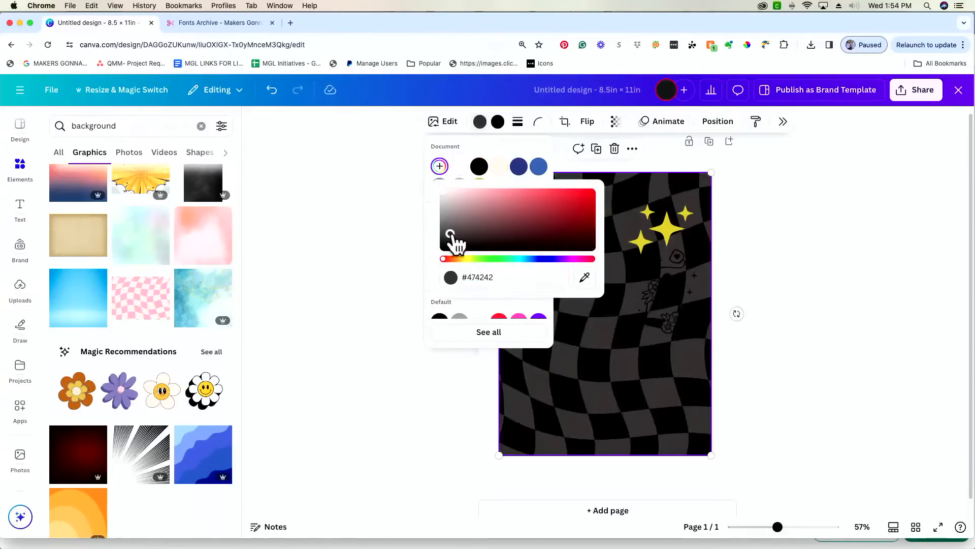
pyautogui.click(558, 259)
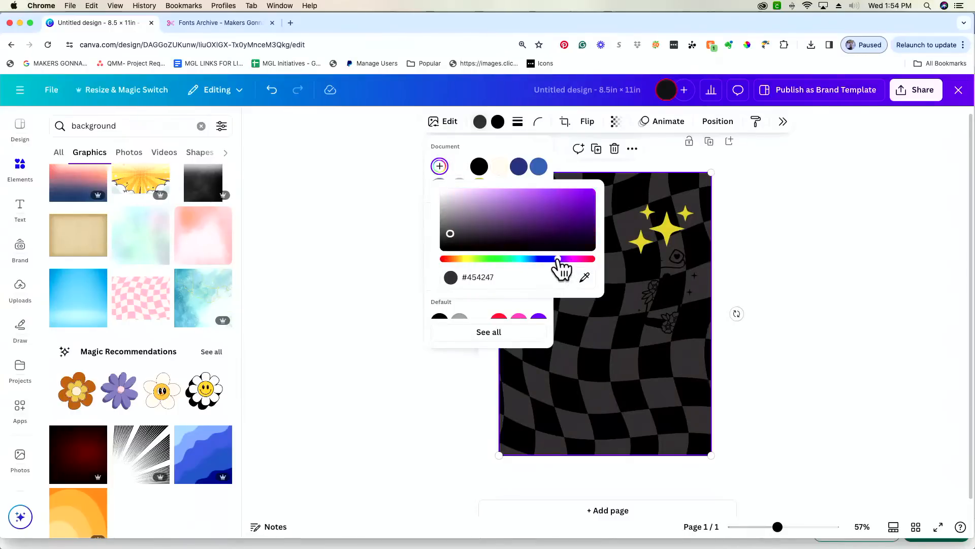
pyautogui.click(592, 230)
pyautogui.moveTo(466, 239); pyautogui.dragTo(479, 235)
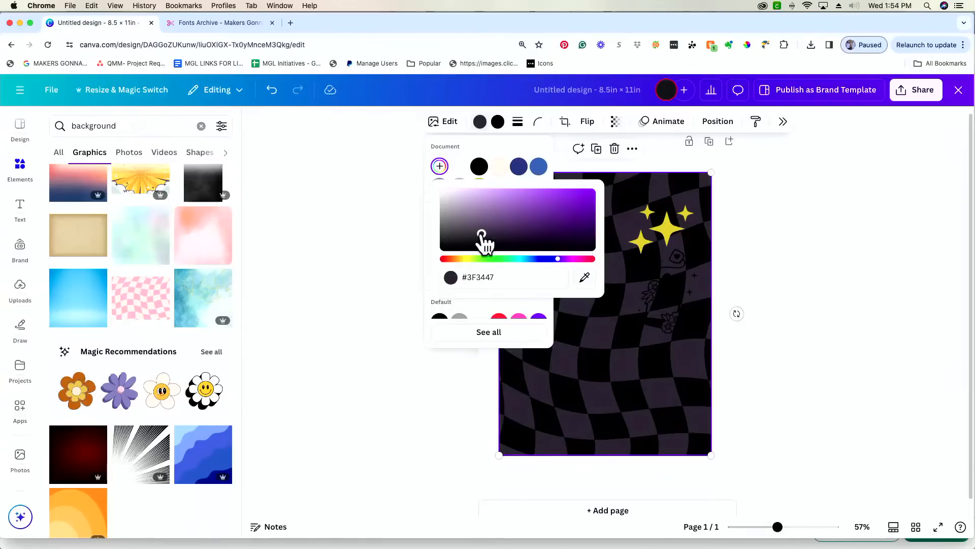
pyautogui.moveTo(482, 233); pyautogui.dragTo(479, 227)
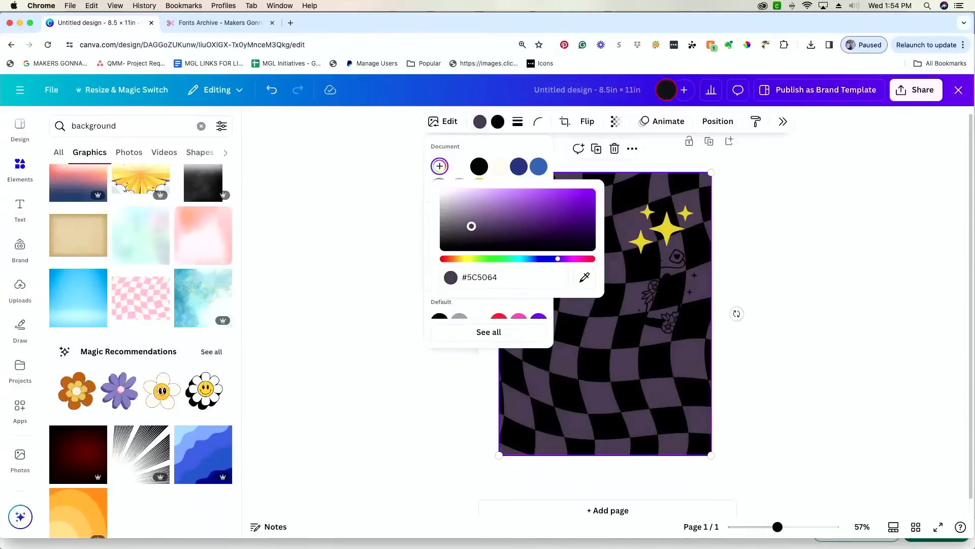
pyautogui.click(800, 257)
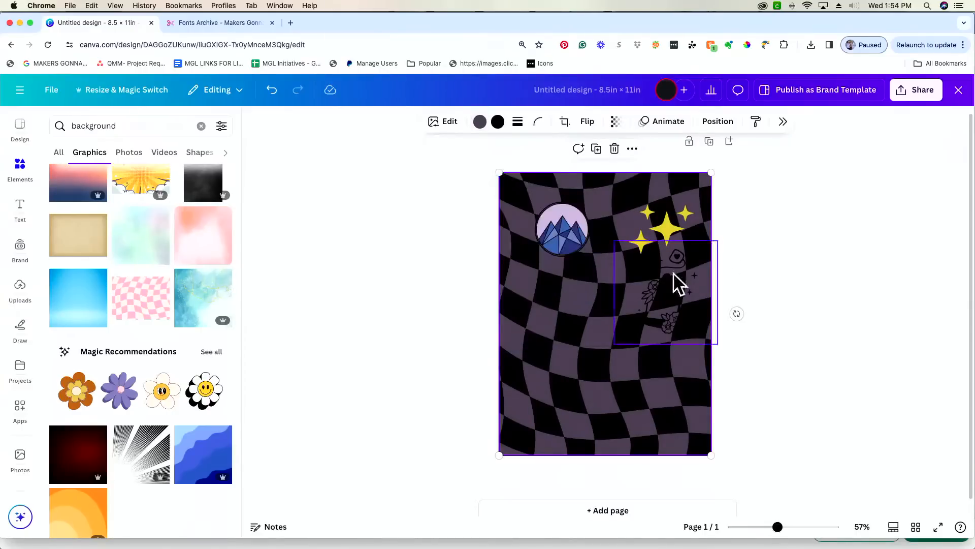
pyautogui.moveTo(659, 306); pyautogui.dragTo(579, 344)
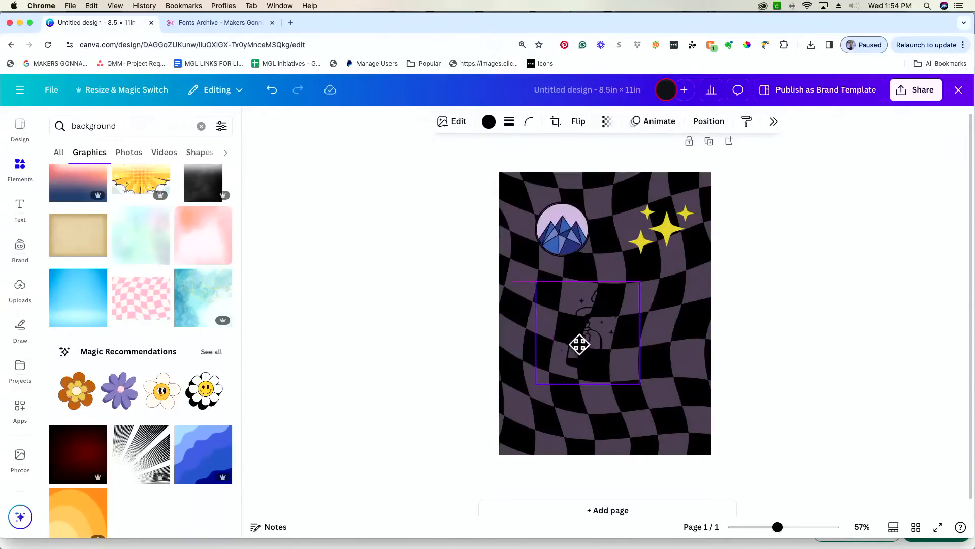
# - Turn the bottle graphic white with the Document colour, then reselect it
pyautogui.click(488, 122)
pyautogui.click(479, 166)
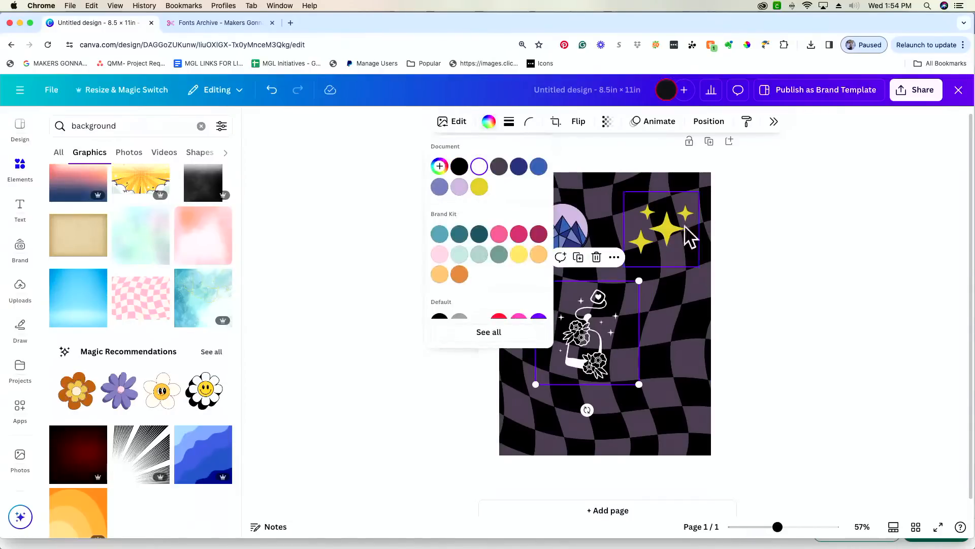
pyautogui.click(816, 269)
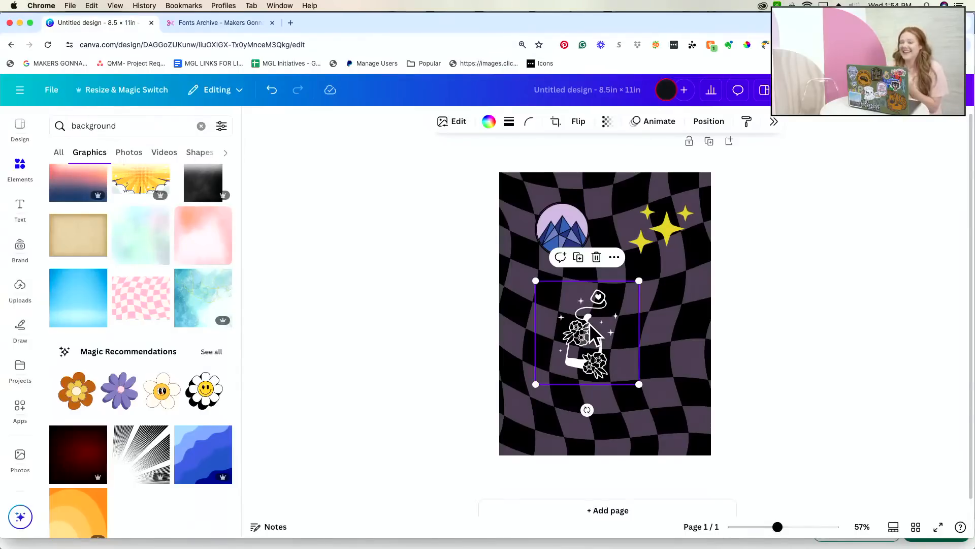
pyautogui.scroll(-1, 664, 235)
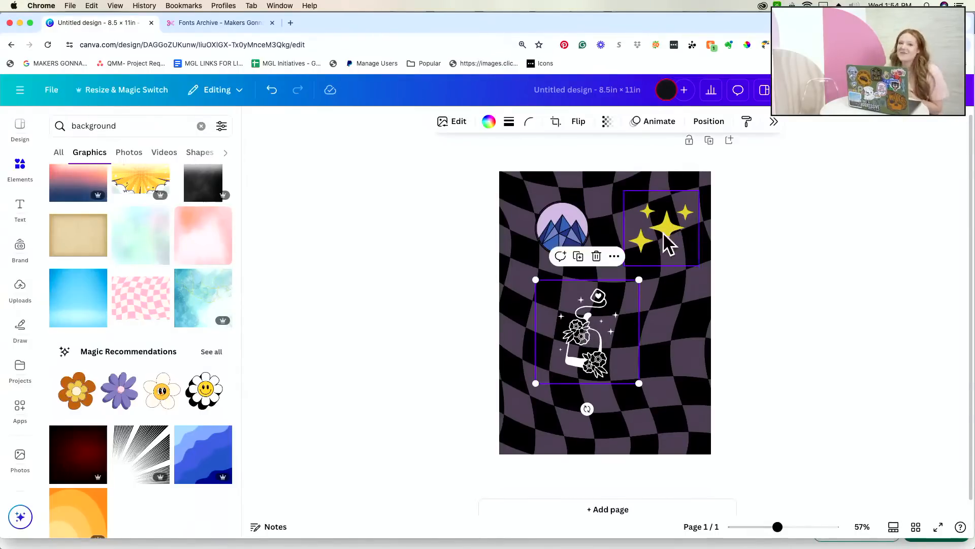
pyautogui.click(565, 225)
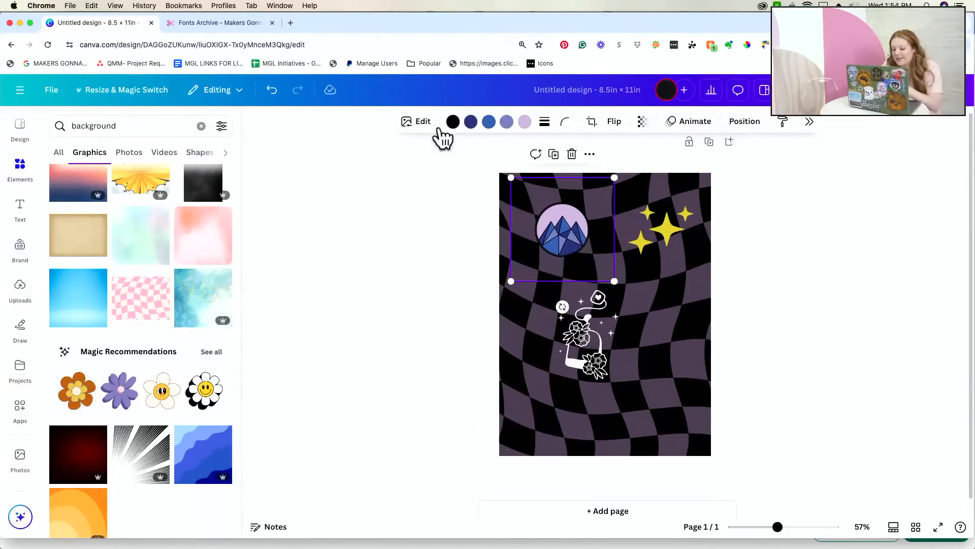
pyautogui.scroll(1, 594, 355)
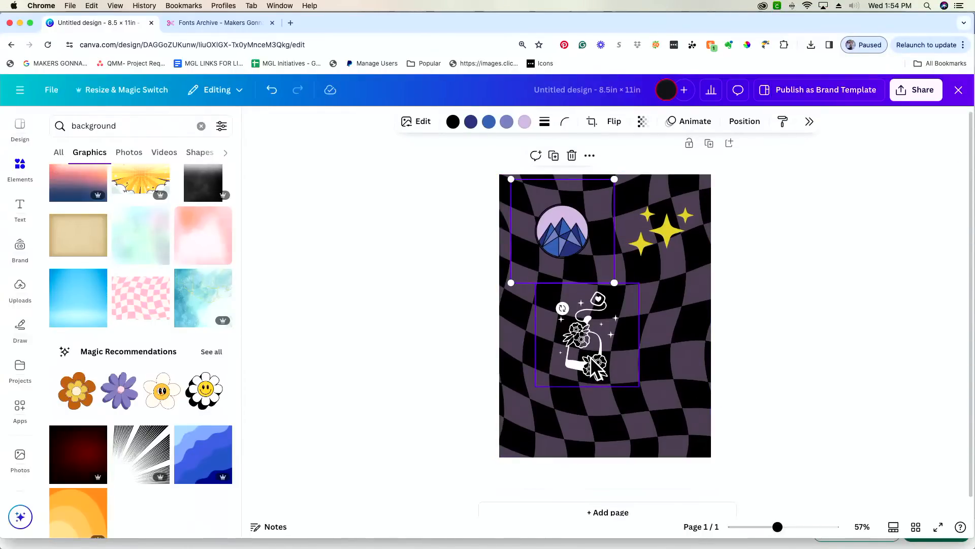
pyautogui.click(591, 360)
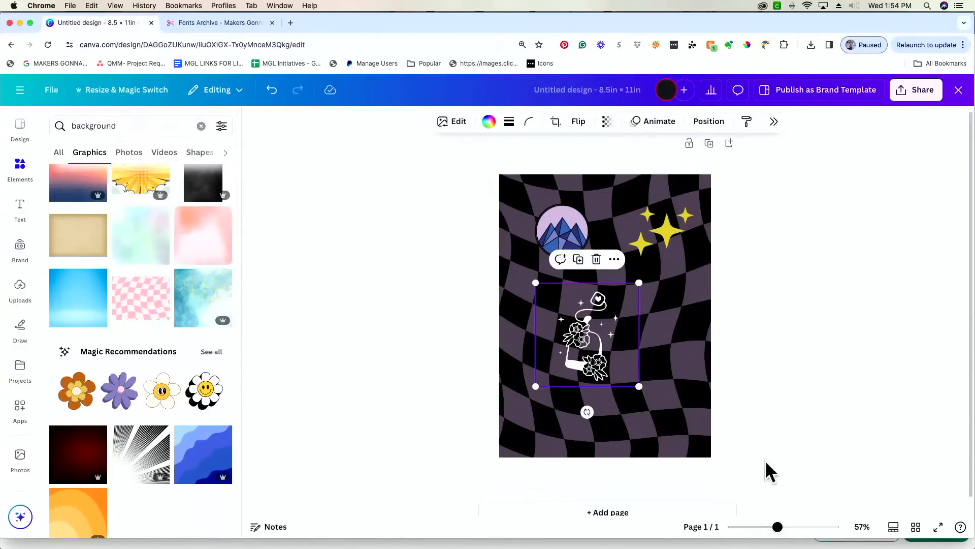
# - Zoom in, nudge the tea-bag graphic right, and recolour it from the document colours
pyautogui.moveTo(778, 526); pyautogui.dragTo(797, 528)
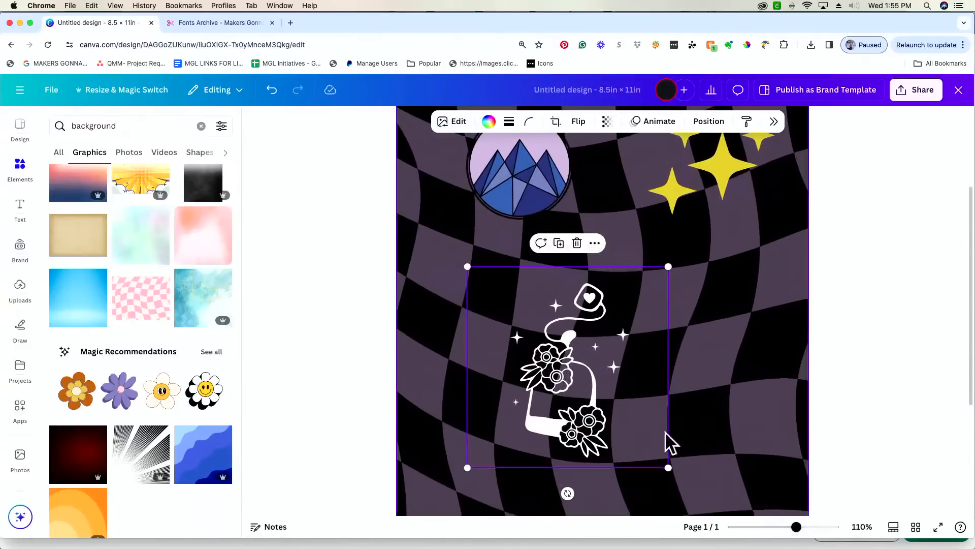
pyautogui.moveTo(584, 407); pyautogui.dragTo(638, 376)
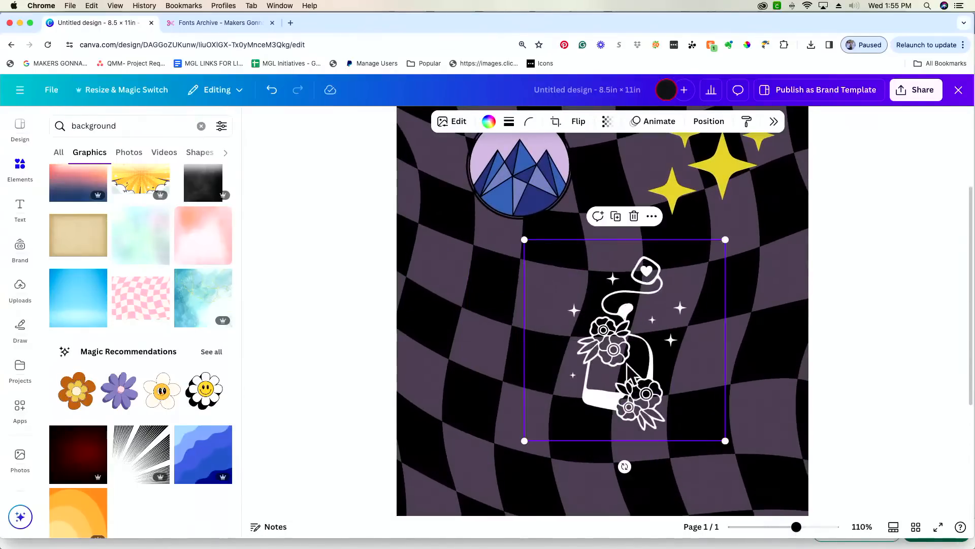
pyautogui.click(489, 122)
pyautogui.click(478, 168)
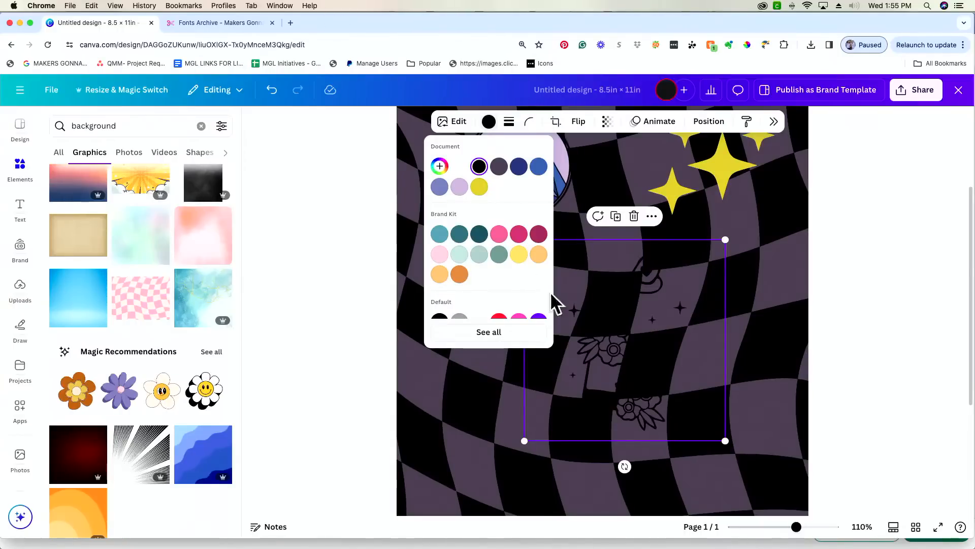
# - Add an Outline shadow in #FFFFFF at size 93 to the tea-bag graphic
pyautogui.click(454, 122)
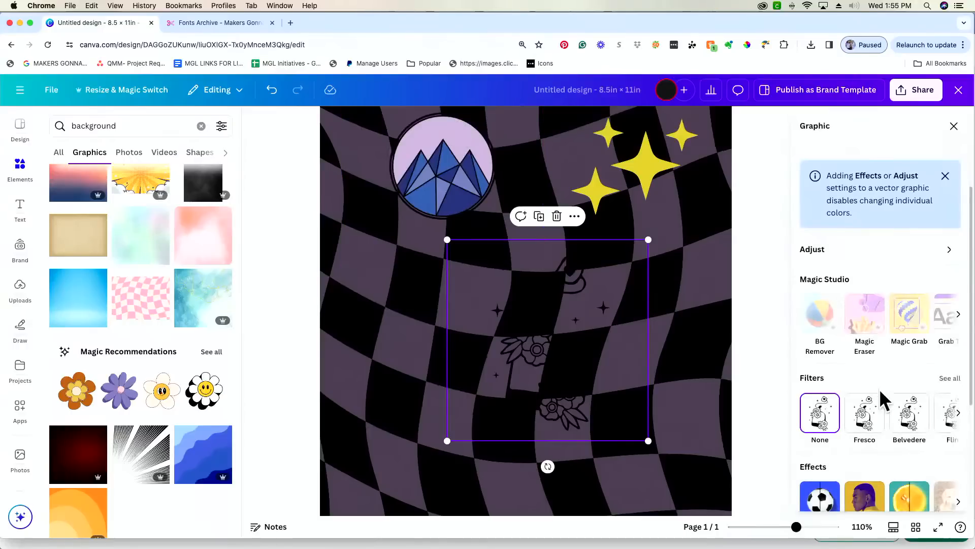
pyautogui.scroll(-2, 884, 398)
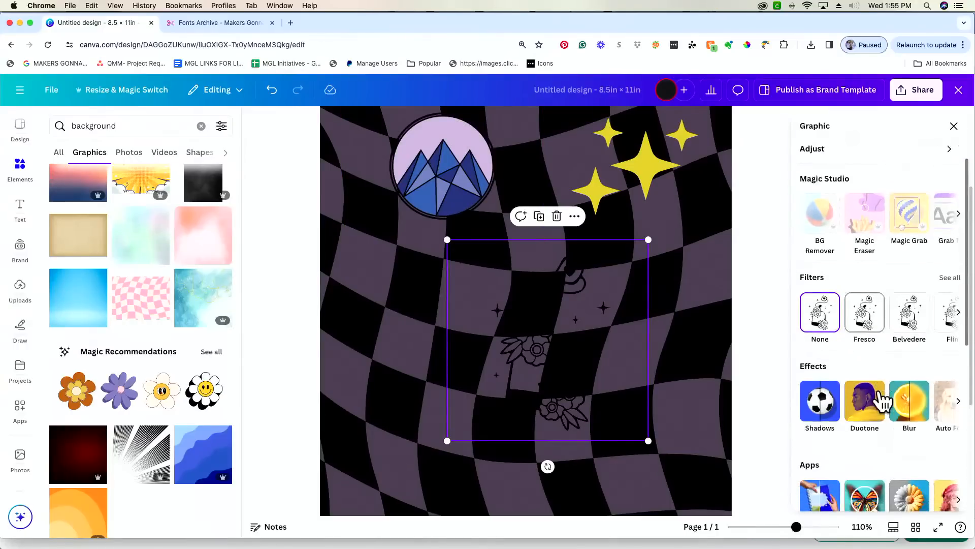
pyautogui.click(820, 410)
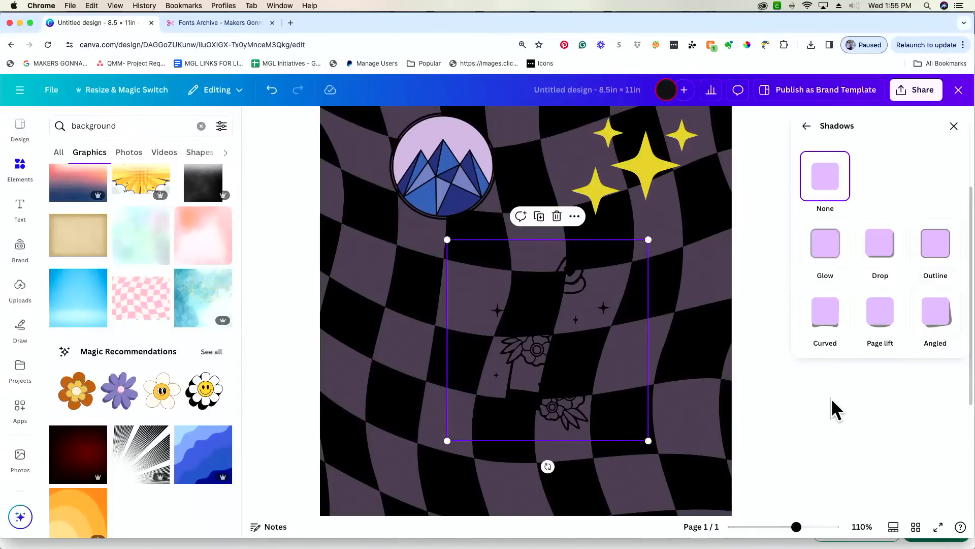
pyautogui.click(944, 253)
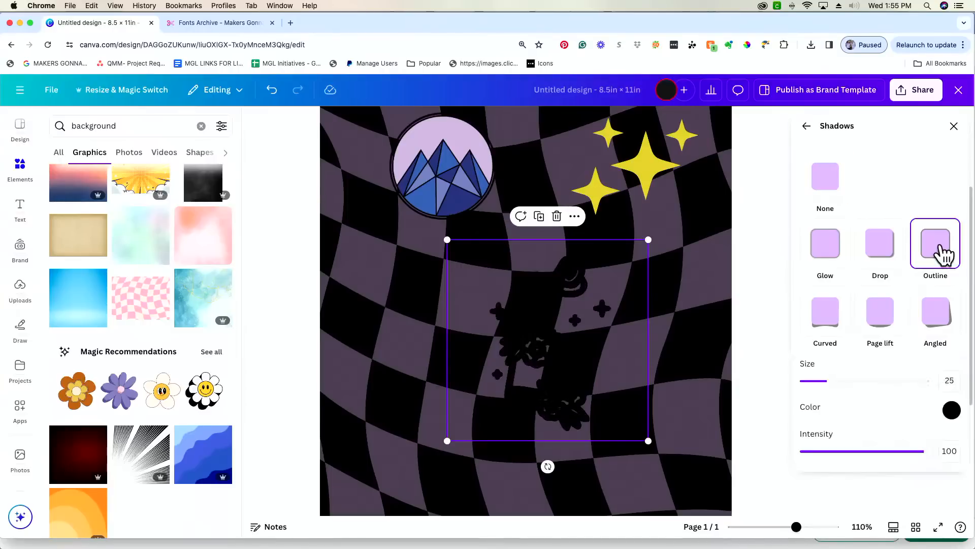
pyautogui.click(954, 411)
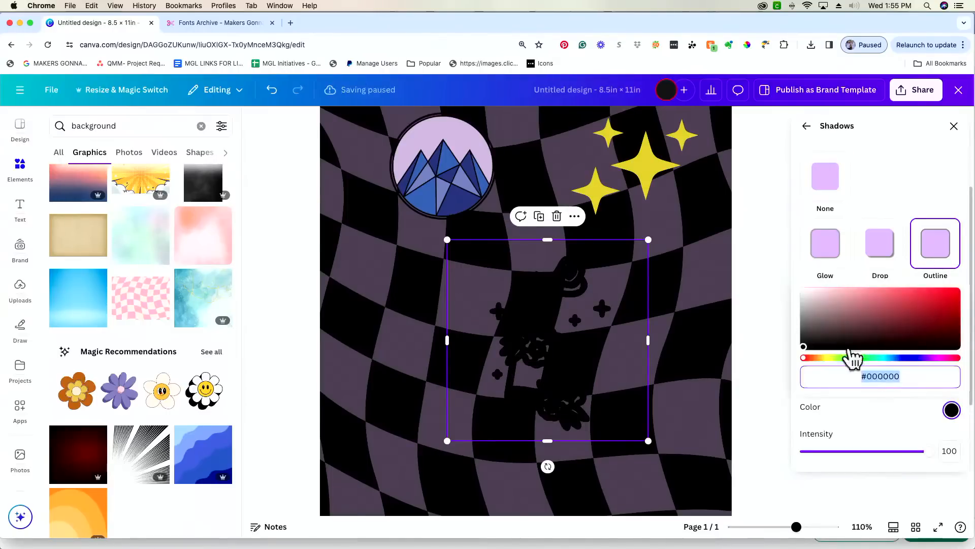
pyautogui.click(810, 297)
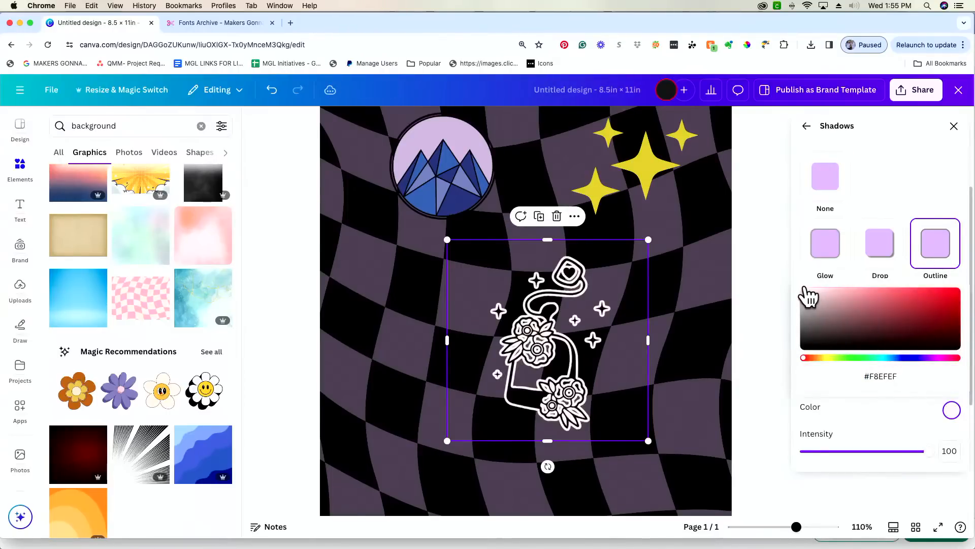
pyautogui.moveTo(810, 297); pyautogui.dragTo(799, 290)
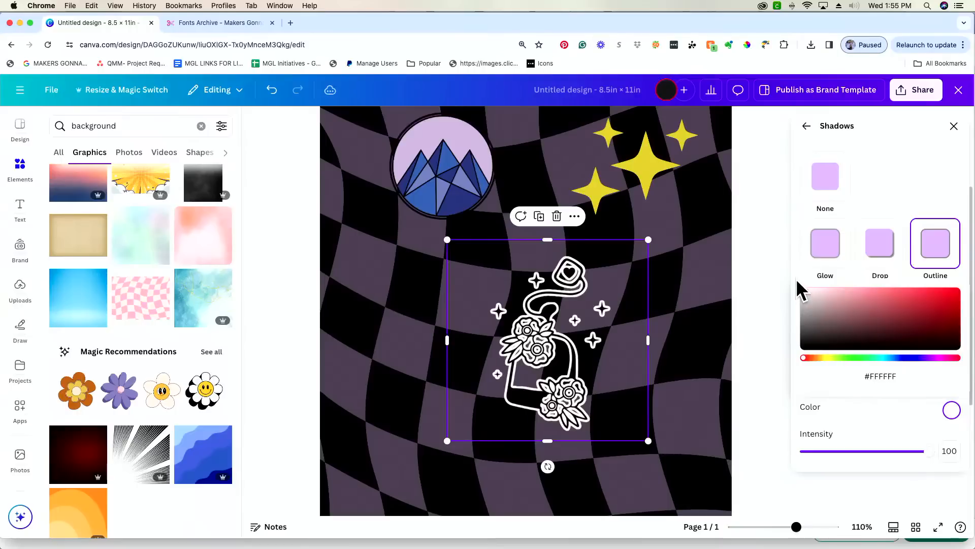
pyautogui.click(847, 405)
pyautogui.moveTo(833, 381); pyautogui.dragTo(954, 381)
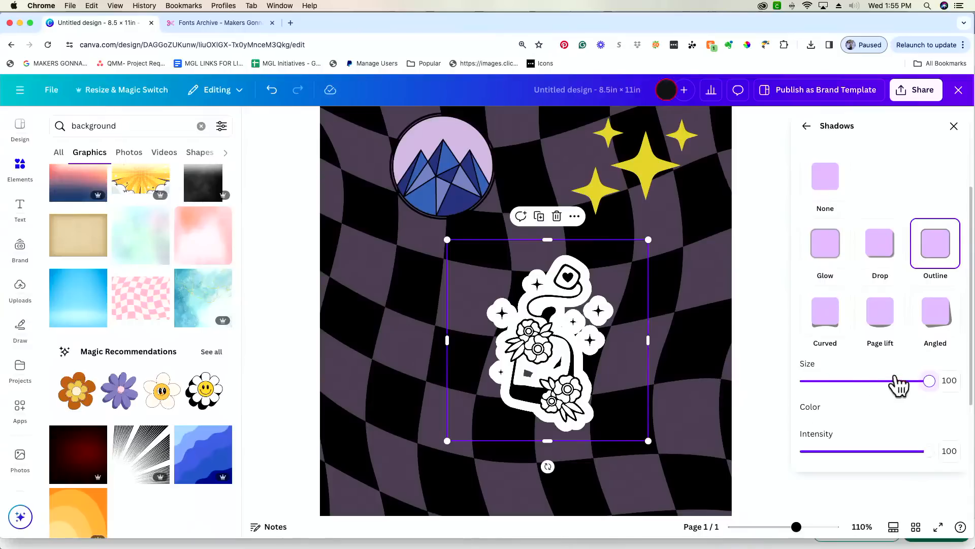
pyautogui.moveTo(929, 381); pyautogui.dragTo(949, 386)
pyautogui.moveTo(929, 381); pyautogui.dragTo(921, 381)
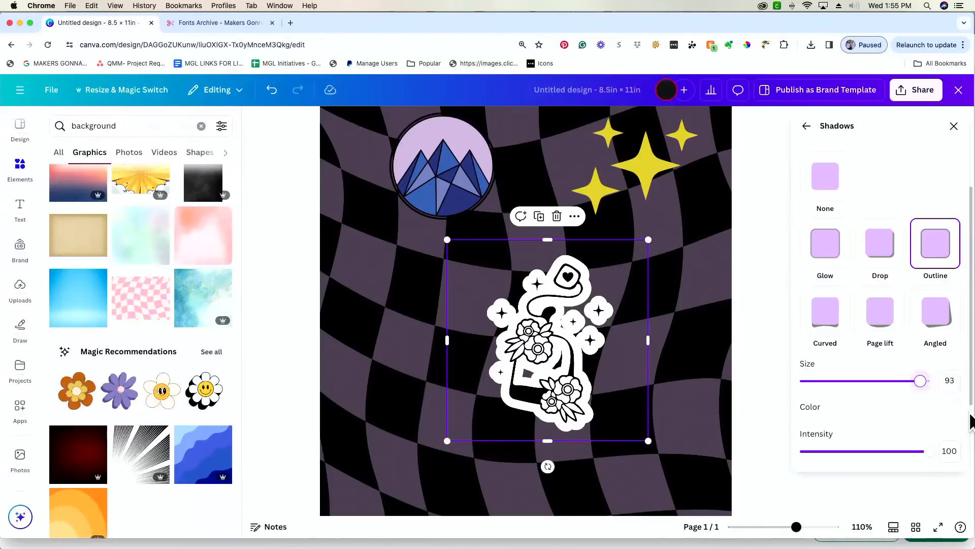
# - Recolour the tea-bag sticker's outline from white to a muted grey-purple, #8C879B
pyautogui.click(952, 412)
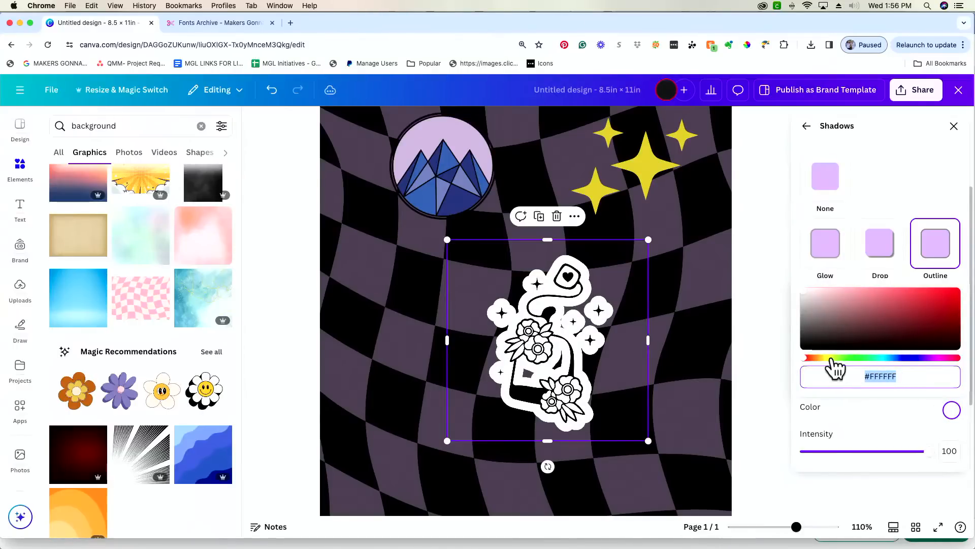
pyautogui.click(929, 358)
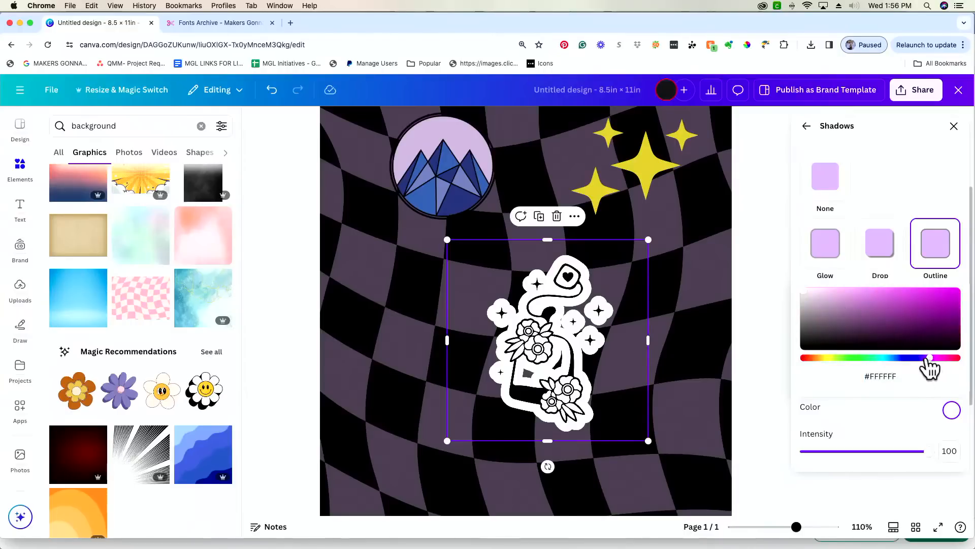
pyautogui.moveTo(929, 358); pyautogui.dragTo(926, 358)
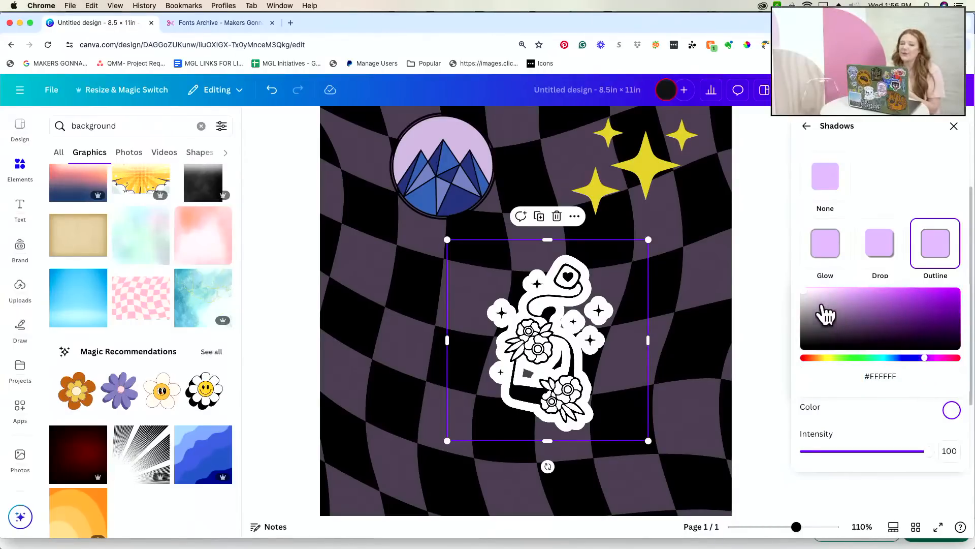
pyautogui.click(820, 302)
pyautogui.moveTo(820, 304); pyautogui.dragTo(814, 296)
pyautogui.moveTo(925, 358); pyautogui.dragTo(913, 358)
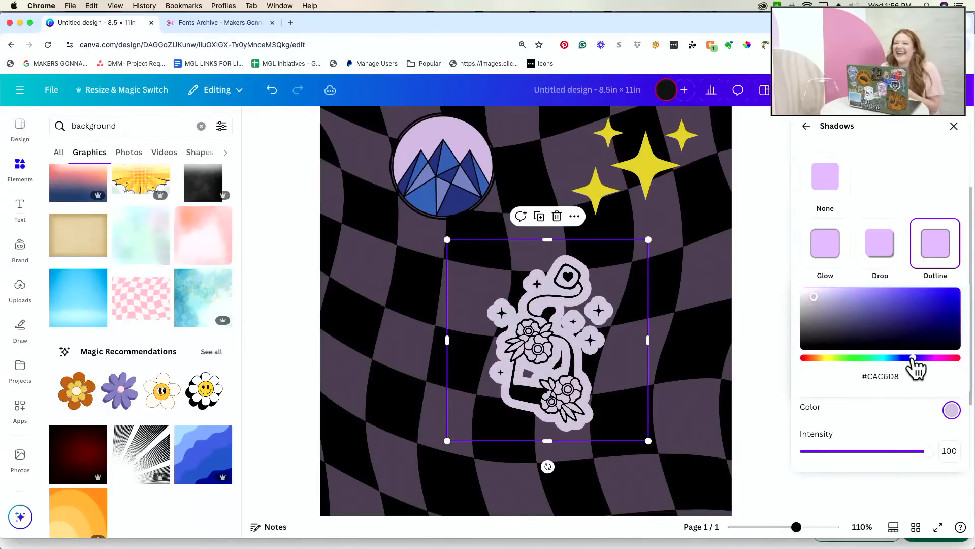
pyautogui.click(827, 298)
pyautogui.moveTo(826, 297)
pyautogui.mouseDown()
pyautogui.moveTo(839, 293)
pyautogui.moveTo(807, 289)
pyautogui.moveTo(820, 313)
pyautogui.mouseUp()
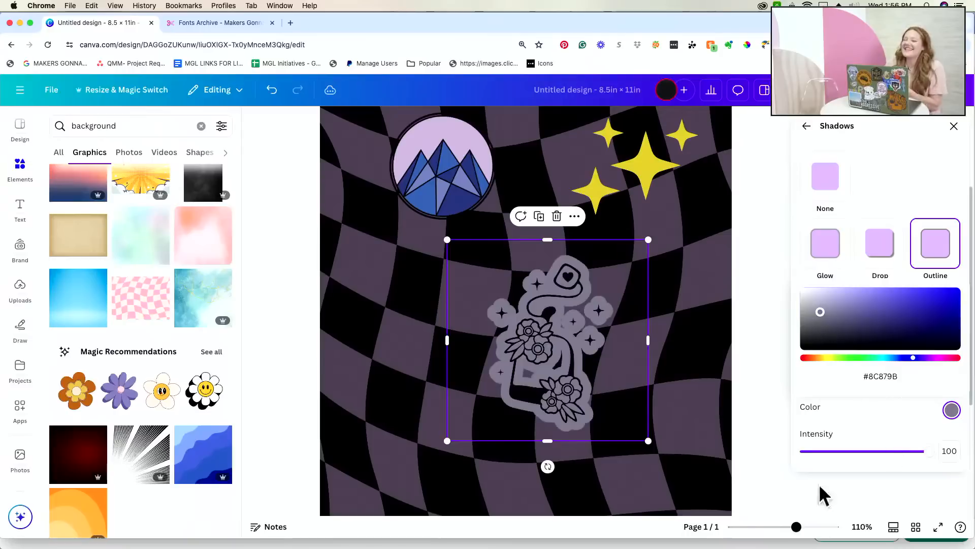
pyautogui.moveTo(796, 527); pyautogui.dragTo(784, 528)
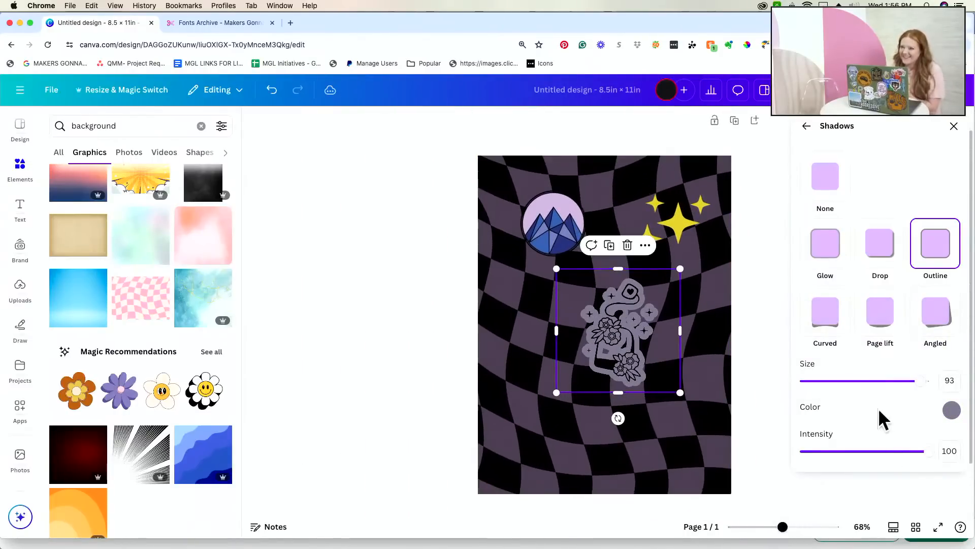
# - Change the sticker's outline colour to pale blue-grey #BBCDD4
pyautogui.click(952, 409)
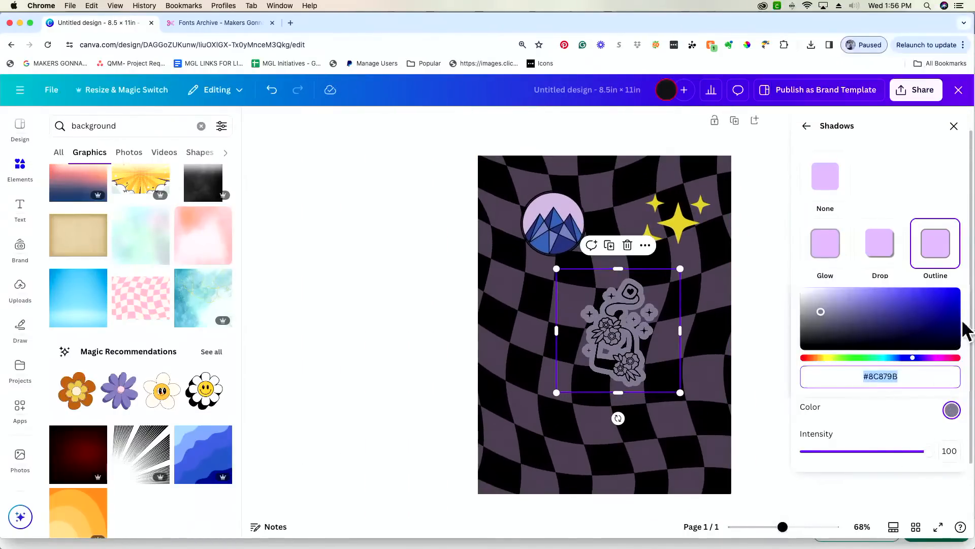
pyautogui.click(886, 357)
pyautogui.moveTo(824, 309); pyautogui.dragTo(818, 296)
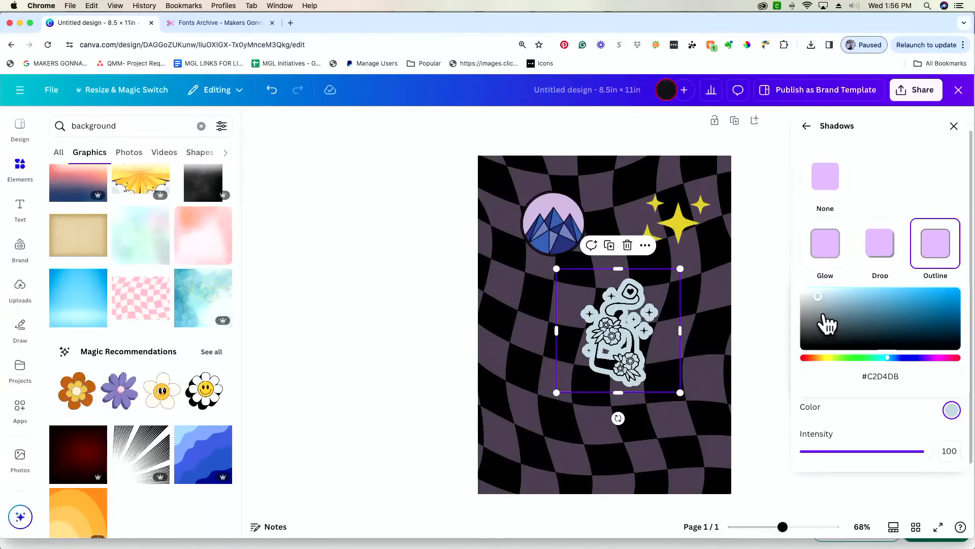
pyautogui.click(820, 311)
pyautogui.moveTo(819, 310); pyautogui.dragTo(819, 293)
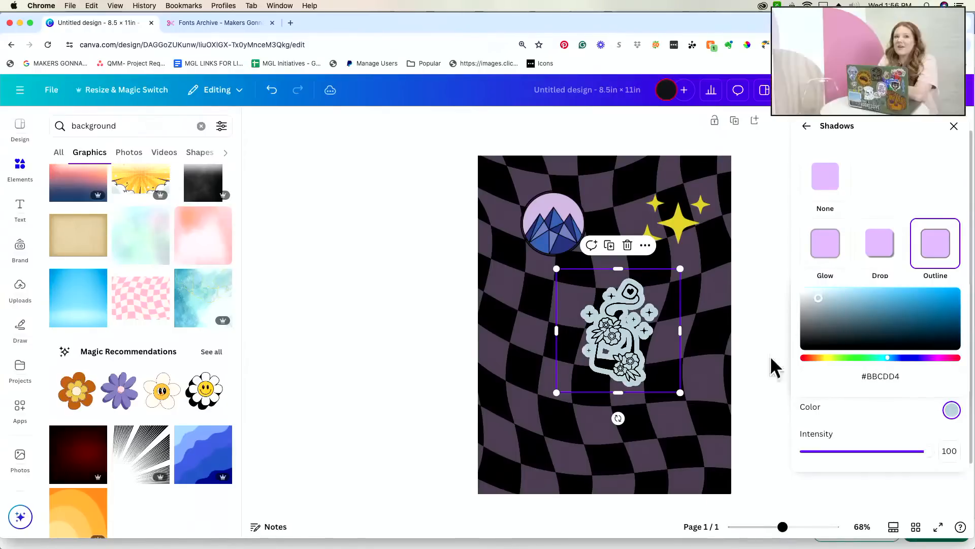
pyautogui.click(866, 416)
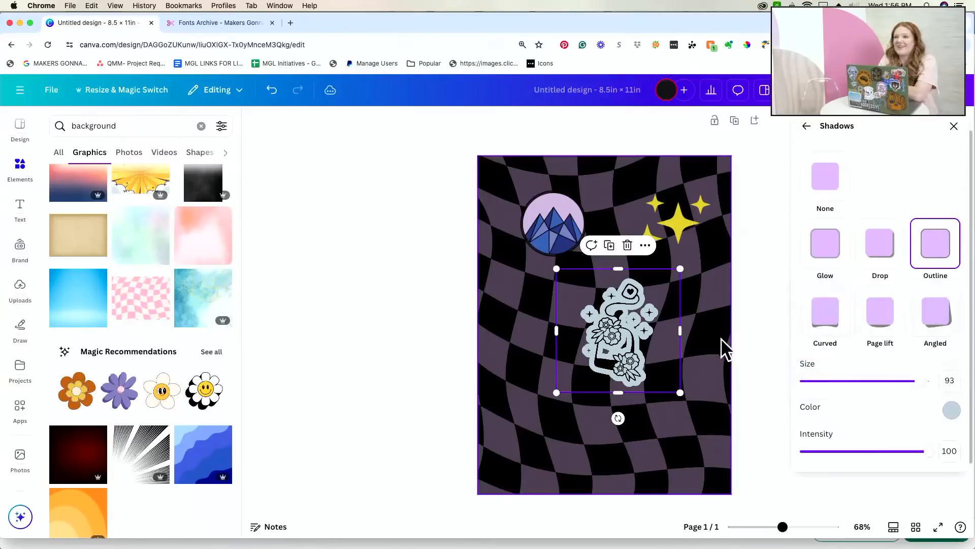
# - Shrink the tea-bag sticker to about 2.9 × 2.9 and move it toward the lower right
pyautogui.click(551, 225)
pyautogui.click(614, 321)
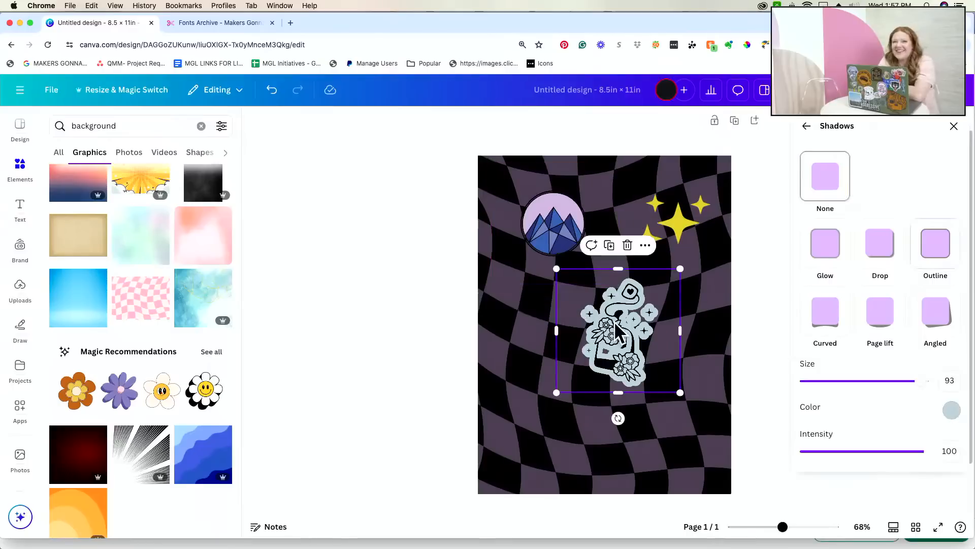
pyautogui.moveTo(680, 392); pyautogui.dragTo(655, 378)
pyautogui.moveTo(600, 333); pyautogui.dragTo(656, 373)
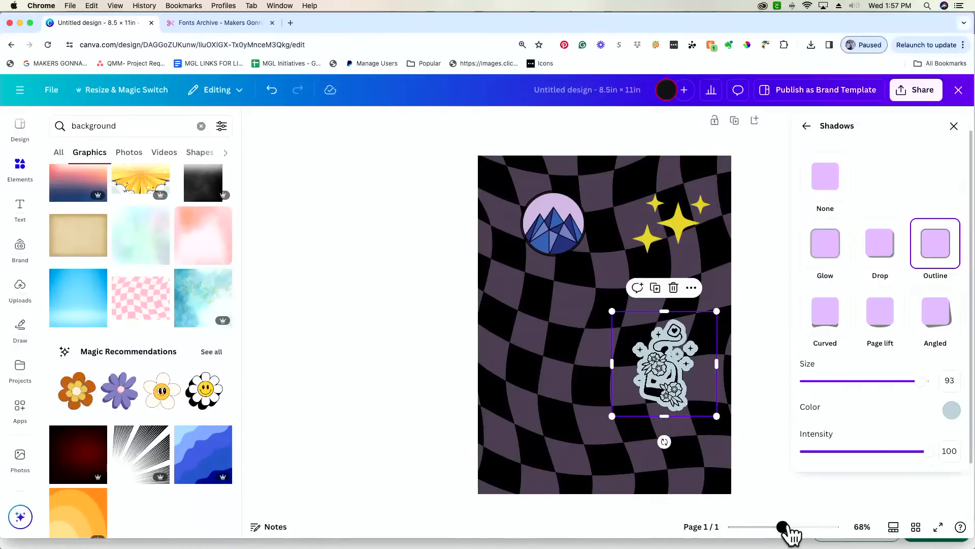
# - Reduce the tea-bag sticker's outline size from 93 to 46
pyautogui.moveTo(782, 526); pyautogui.dragTo(805, 527)
pyautogui.scroll(-3, 734, 470)
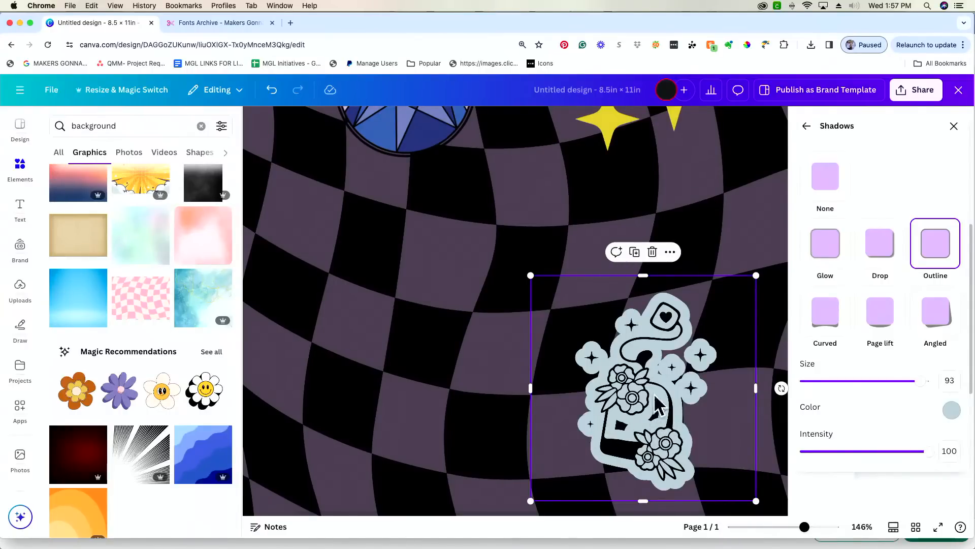
pyautogui.moveTo(917, 385); pyautogui.dragTo(863, 394)
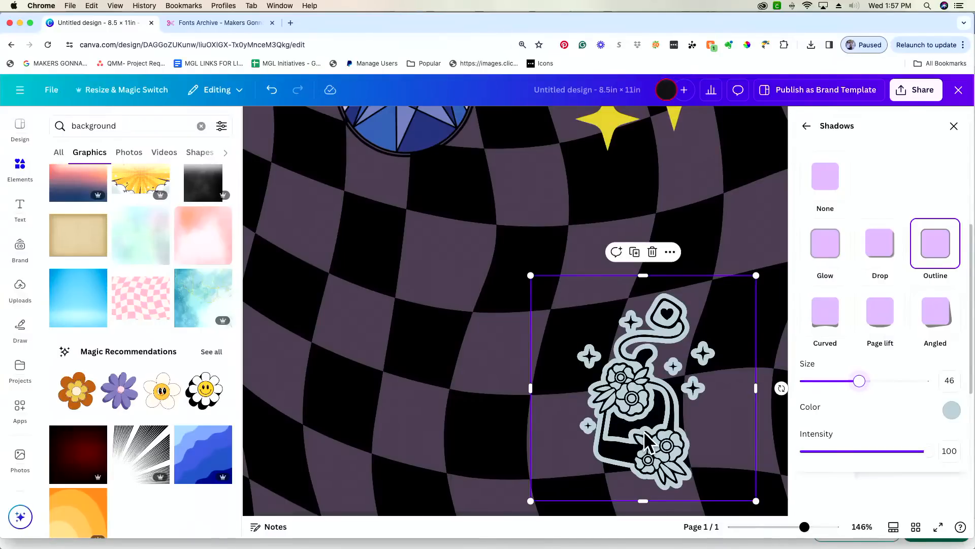
pyautogui.click(495, 412)
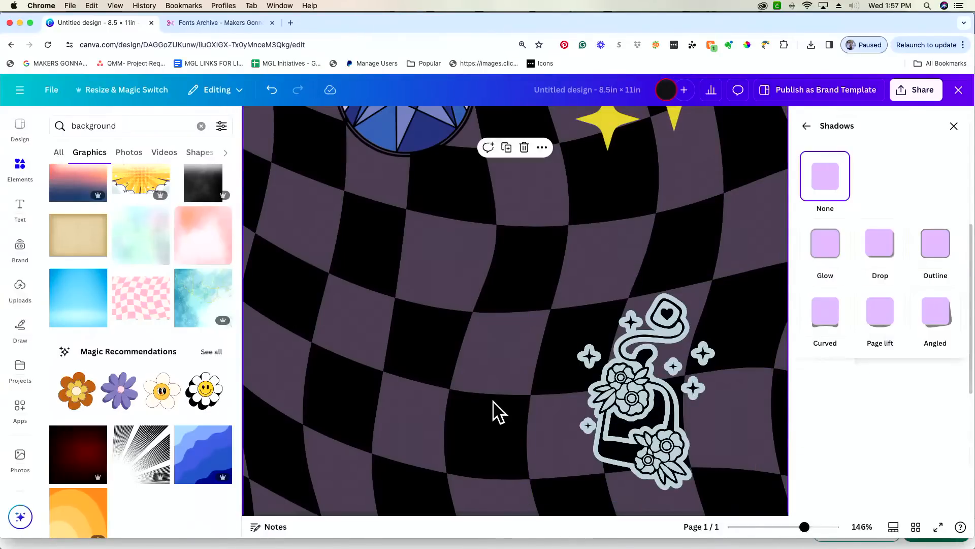
# - Add a square and fill it with the sticker outline's colour, #BBCDD4
pyautogui.press('r')
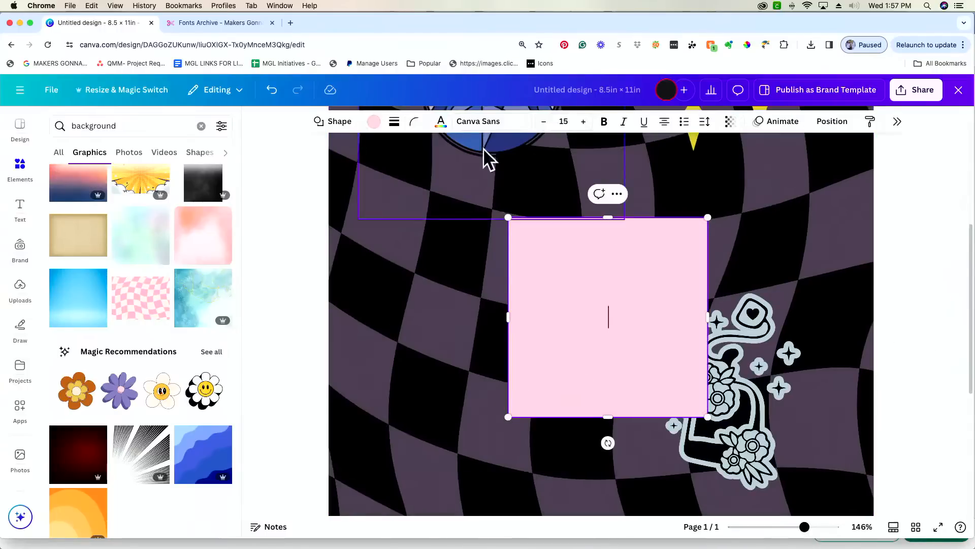
pyautogui.click(374, 122)
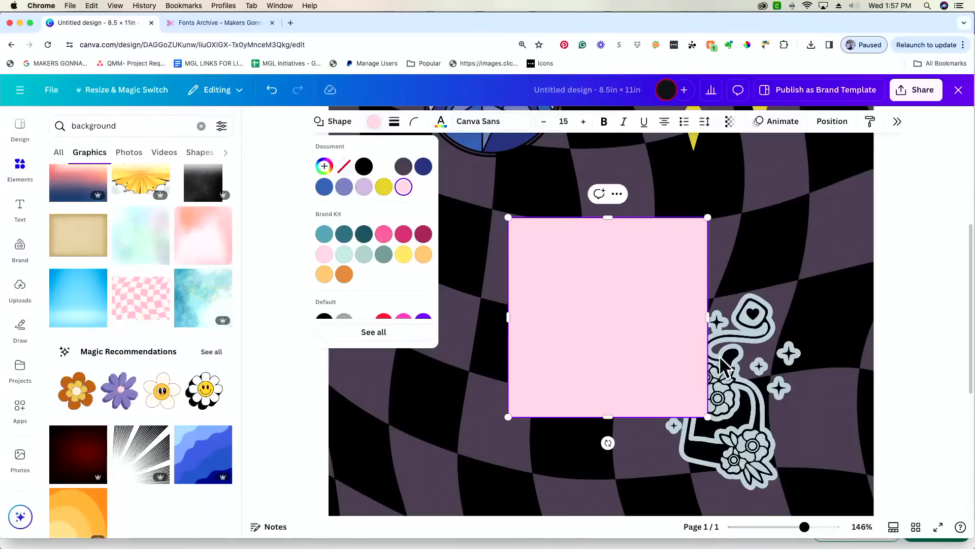
pyautogui.click(792, 402)
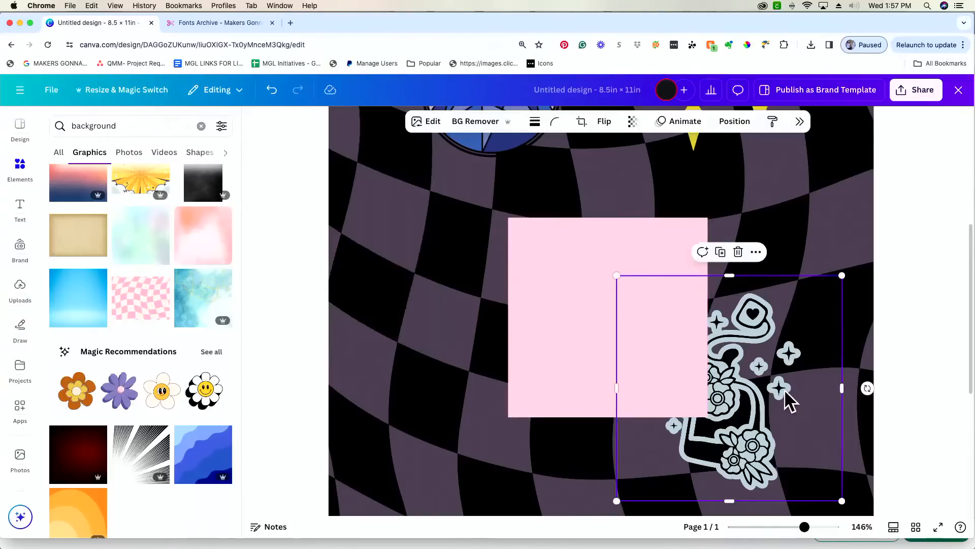
pyautogui.click(436, 122)
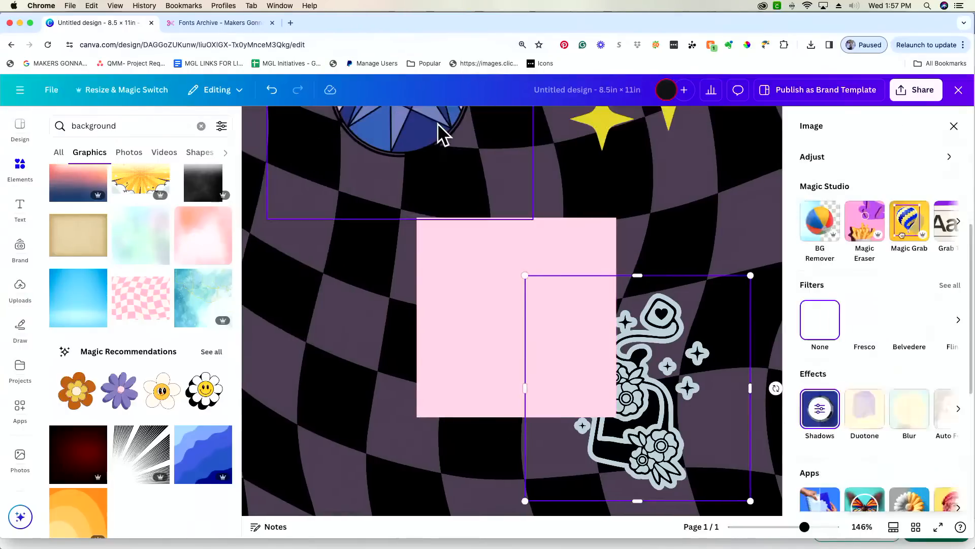
pyautogui.click(820, 408)
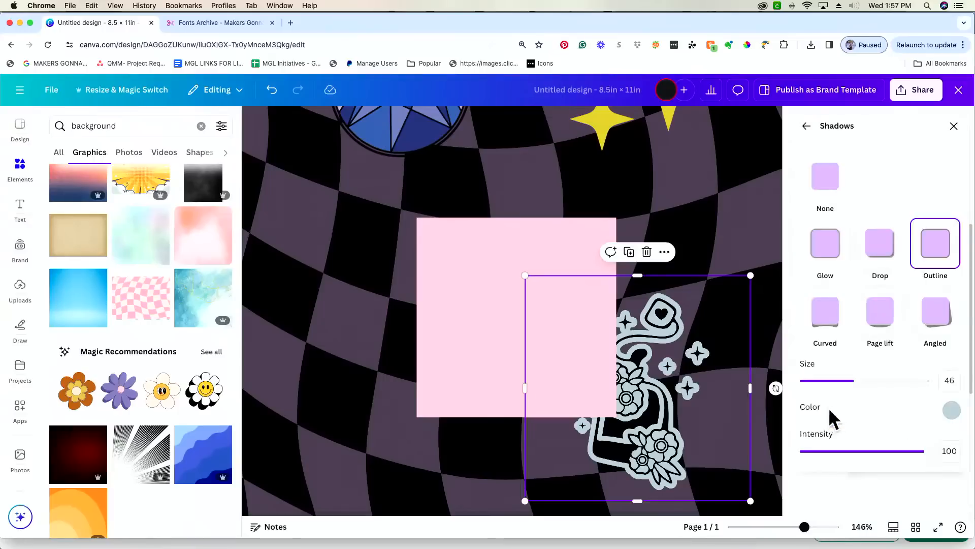
pyautogui.click(951, 409)
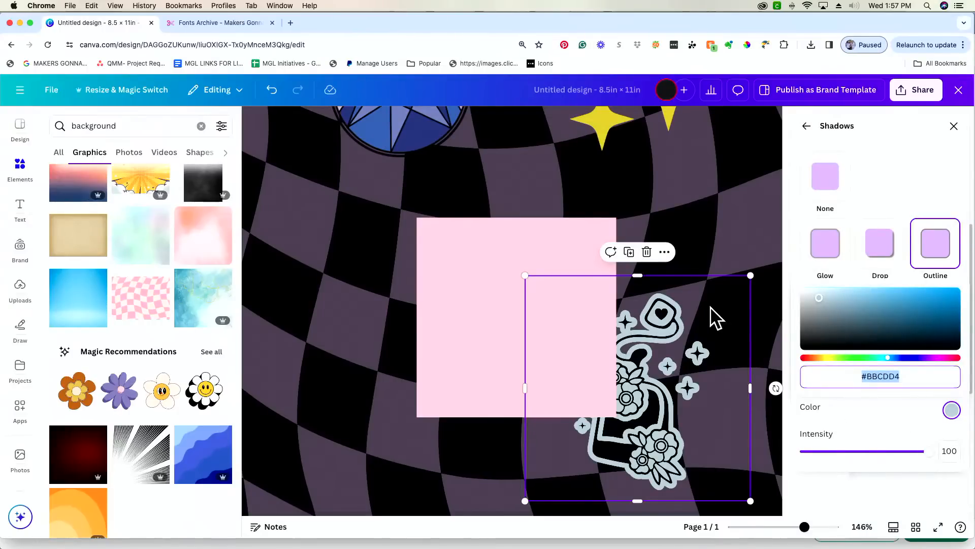
pyautogui.click(487, 276)
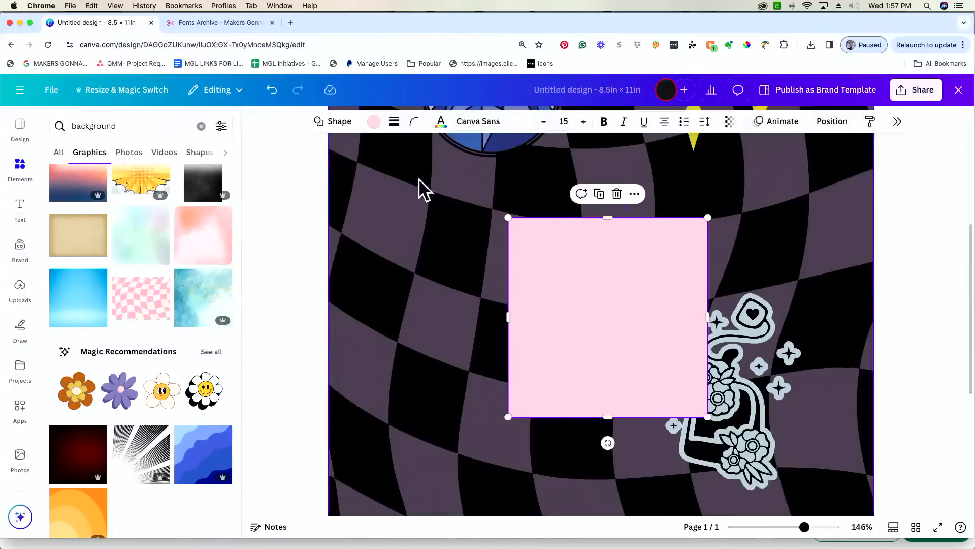
pyautogui.click(374, 122)
pyautogui.click(324, 166)
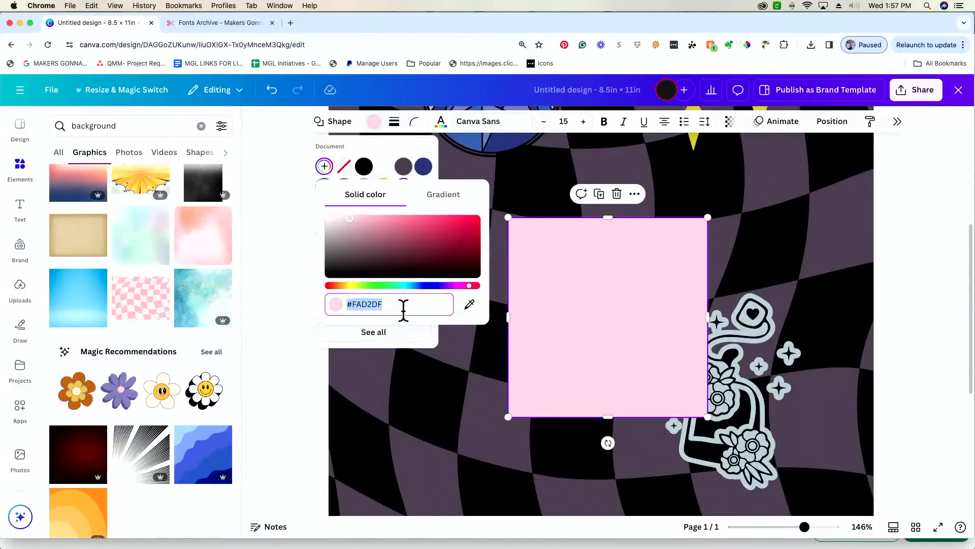
pyautogui.write('#BBCDD4')
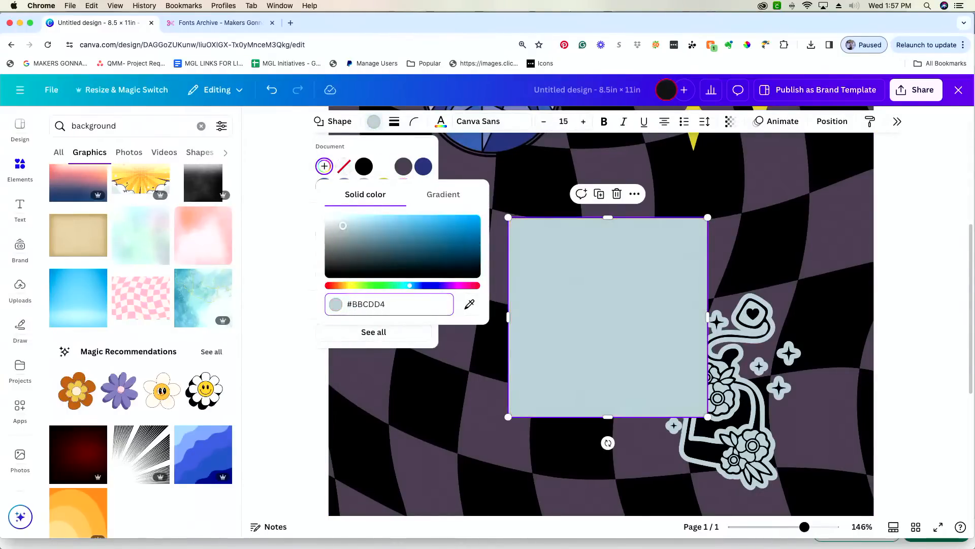
pyautogui.press('Return')
pyautogui.click(608, 342)
# - Fit the pale rectangle over the bag, tilted about 11°, and send it behind the sticker
pyautogui.moveTo(607, 342); pyautogui.dragTo(678, 424)
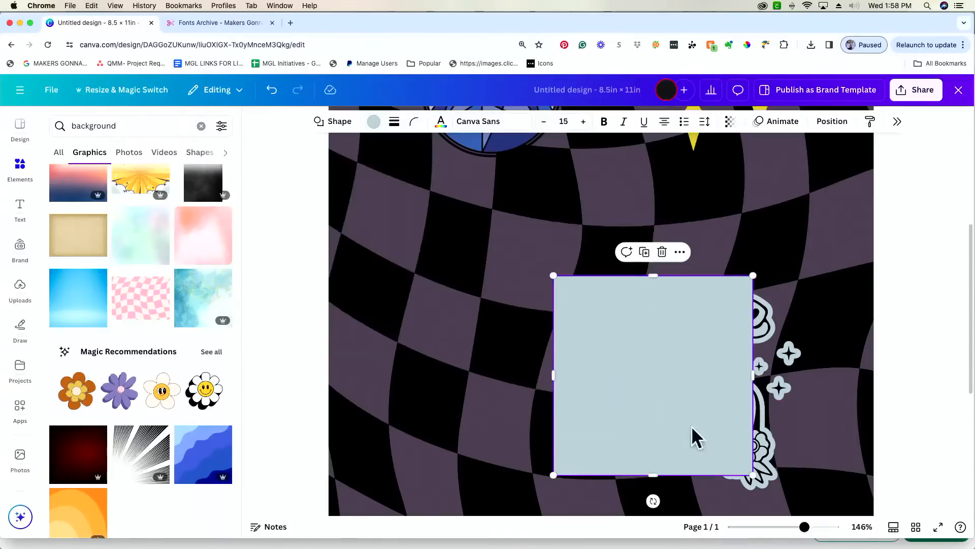
pyautogui.moveTo(753, 475); pyautogui.dragTo(705, 441)
pyautogui.moveTo(709, 483); pyautogui.dragTo(707, 448)
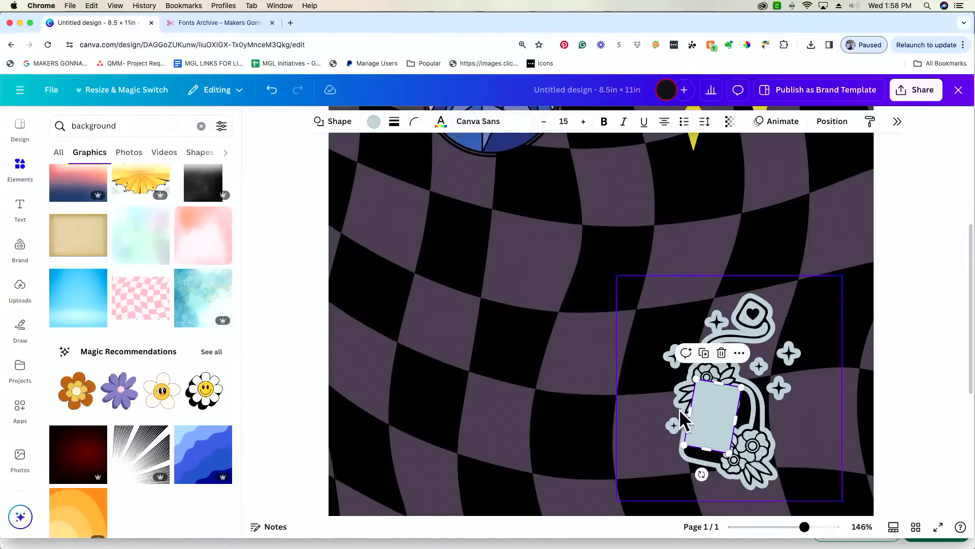
pyautogui.moveTo(736, 418); pyautogui.dragTo(722, 437)
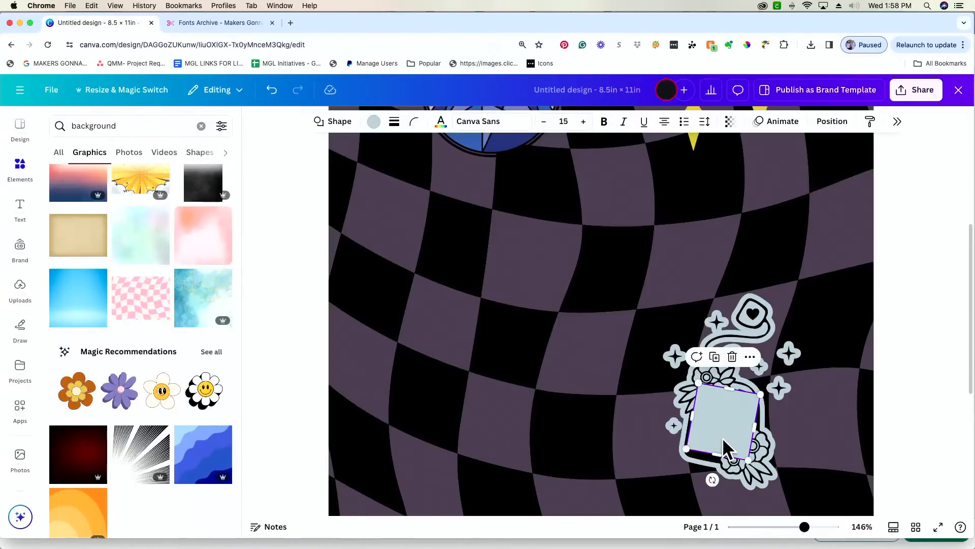
pyautogui.press('super+bracketleft')
pyautogui.scroll(-1, 541, 428)
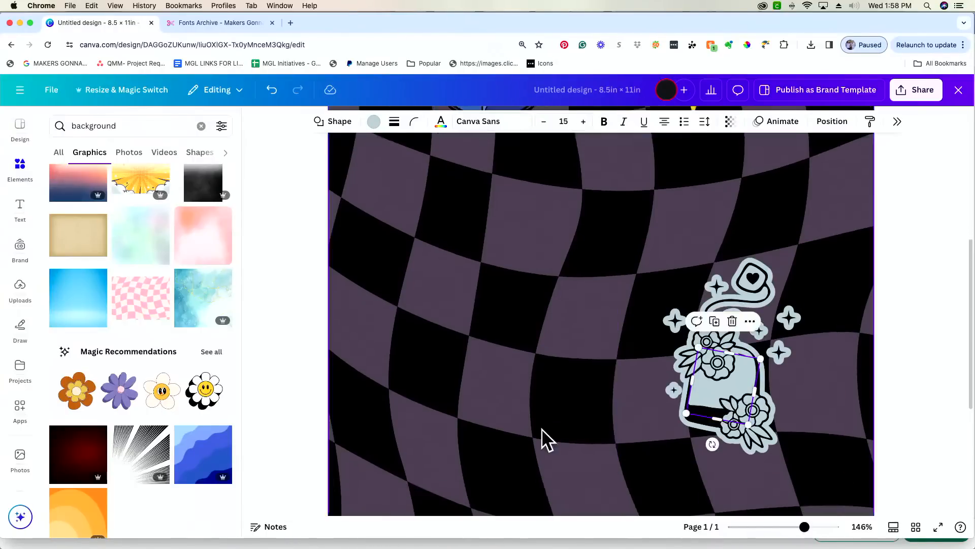
pyautogui.click(544, 425)
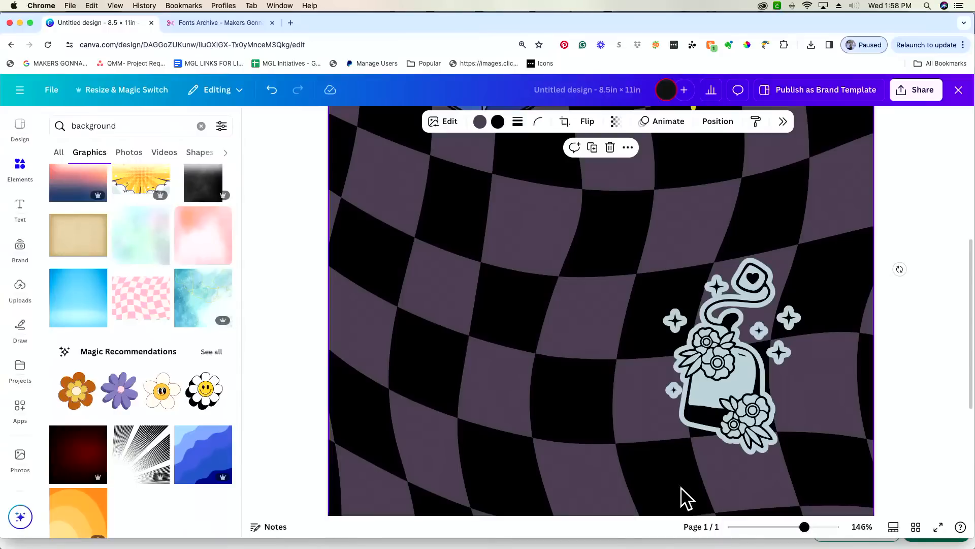
# - Select the tea-bag sticker plus the pale rectangle layer and group them together
pyautogui.moveTo(722, 400); pyautogui.dragTo(722, 407)
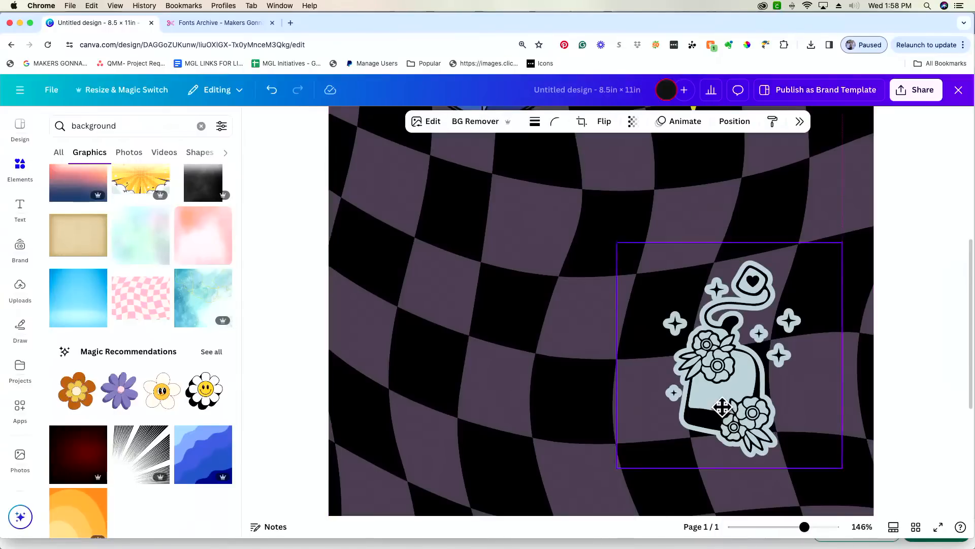
pyautogui.click(585, 426)
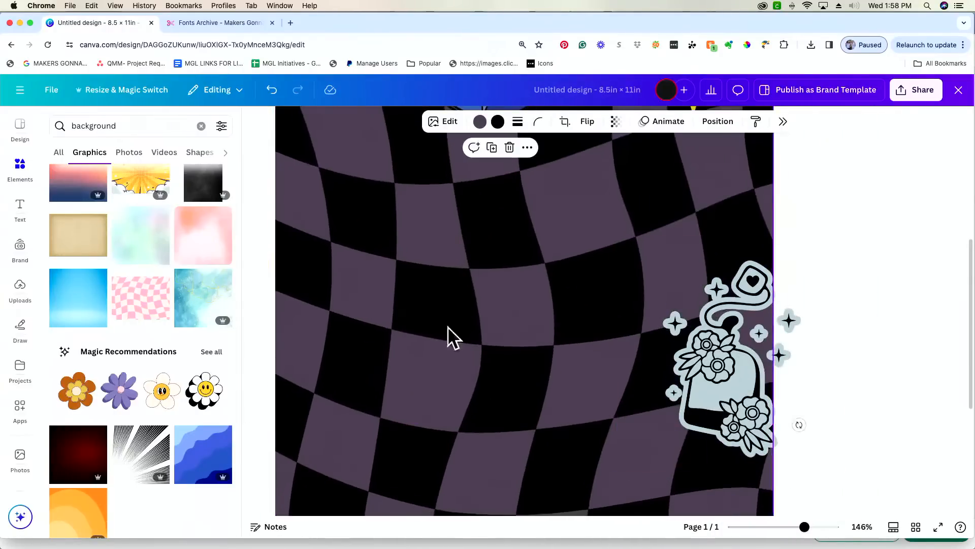
pyautogui.click(272, 91)
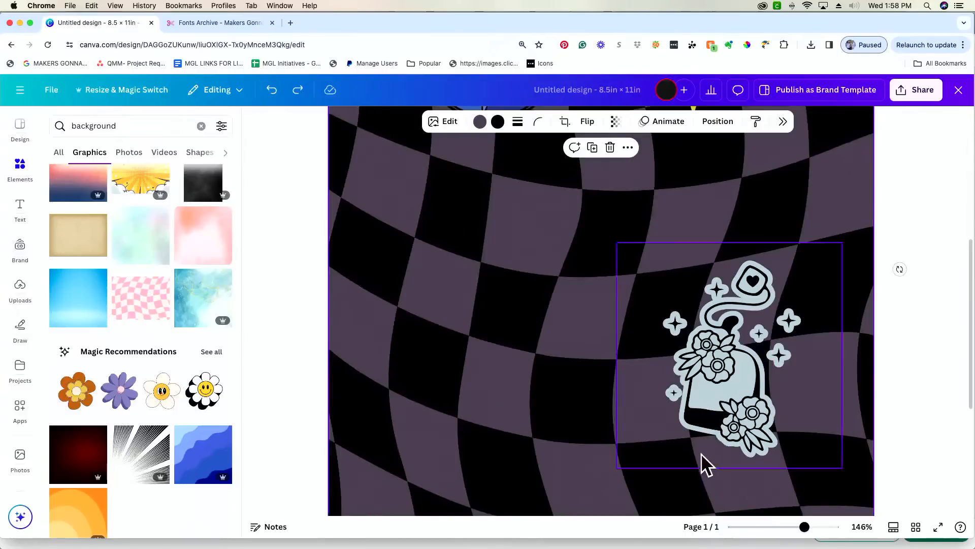
pyautogui.click(680, 447)
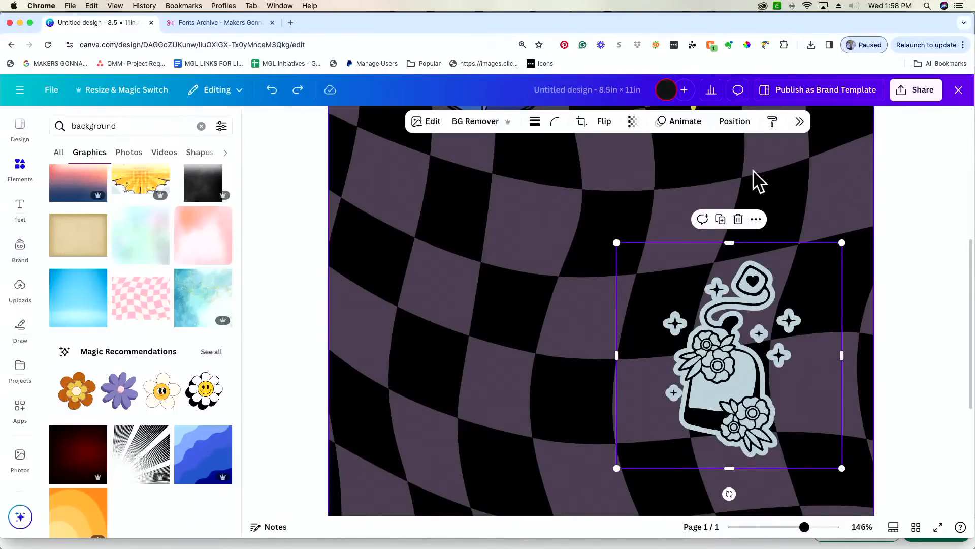
pyautogui.click(734, 122)
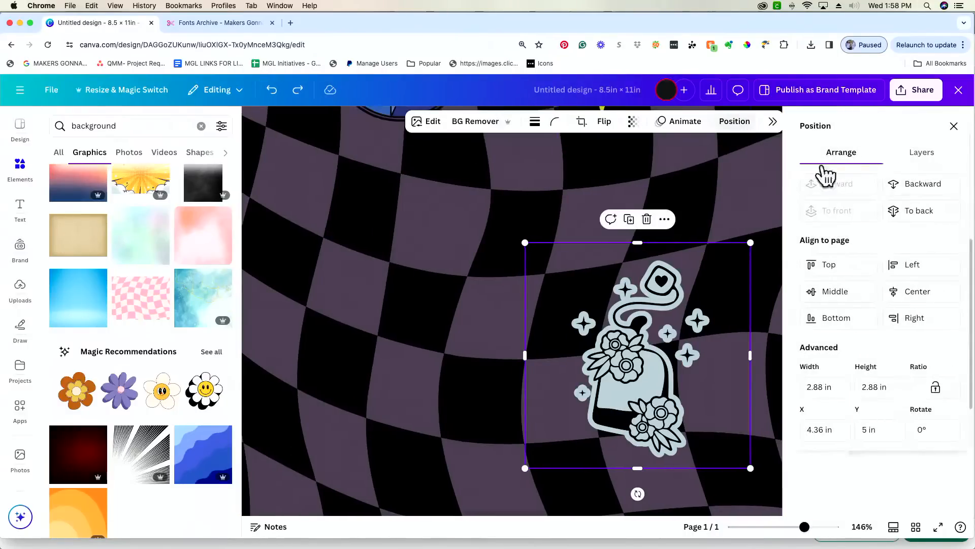
pyautogui.click(929, 167)
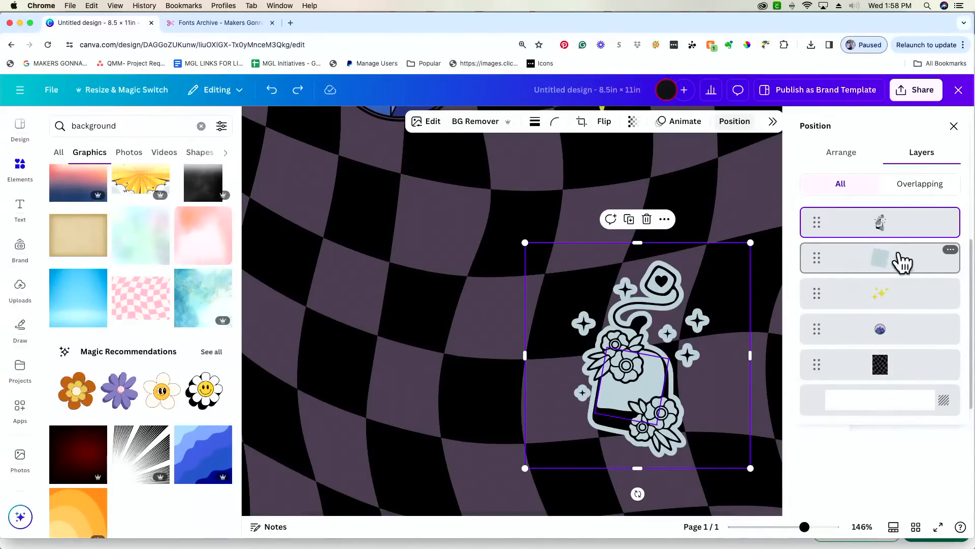
pyautogui.click(881, 266)
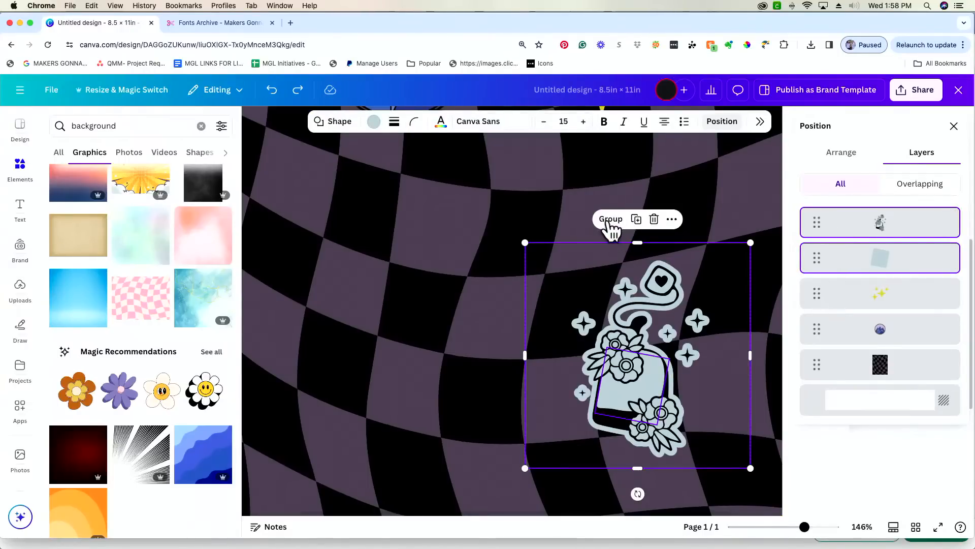
pyautogui.click(611, 220)
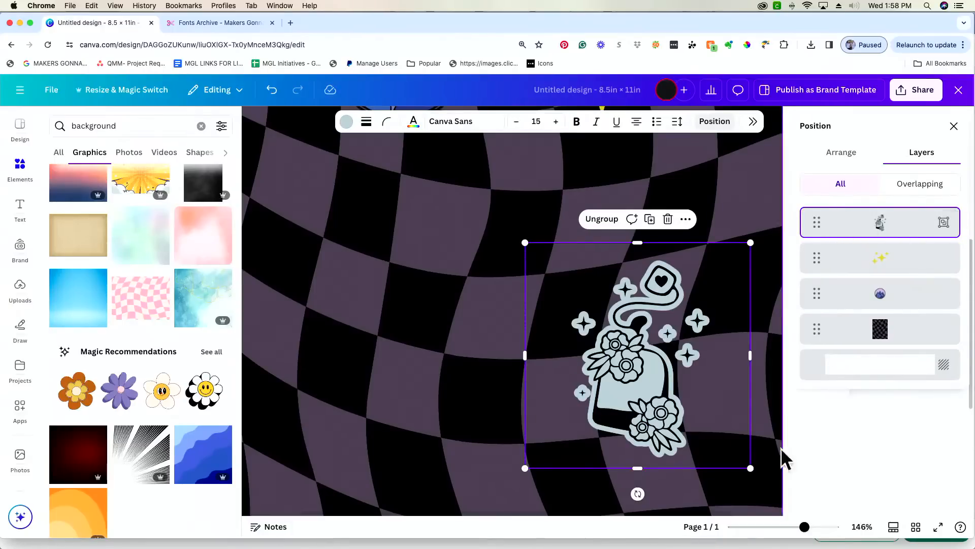
# - Shrink the sticker group and settle it on the right side below the yellow sparkles
pyautogui.moveTo(745, 468); pyautogui.dragTo(712, 429)
pyautogui.moveTo(619, 391); pyautogui.dragTo(666, 354)
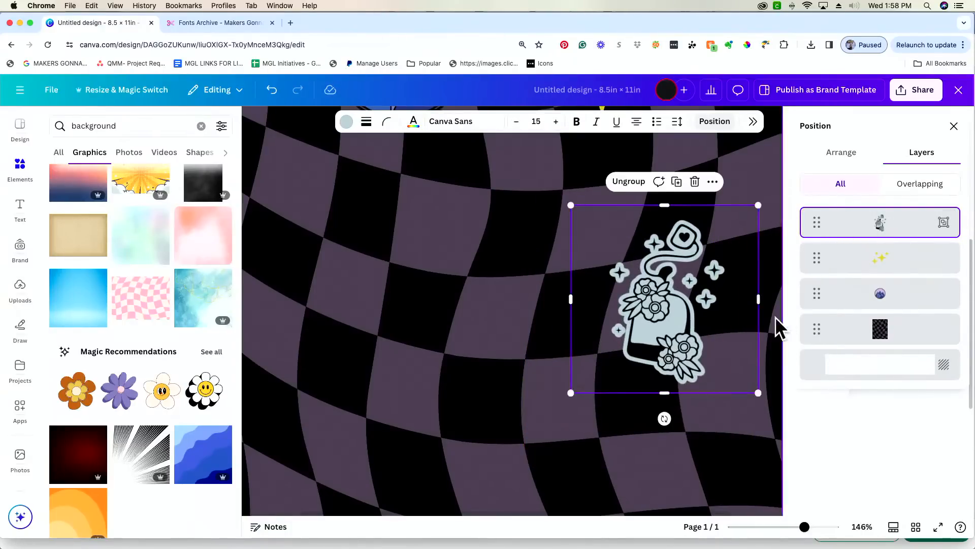
pyautogui.moveTo(753, 300)
pyautogui.mouseDown()
pyautogui.moveTo(688, 302)
pyautogui.moveTo(745, 300)
pyautogui.mouseUp()
pyautogui.click(472, 363)
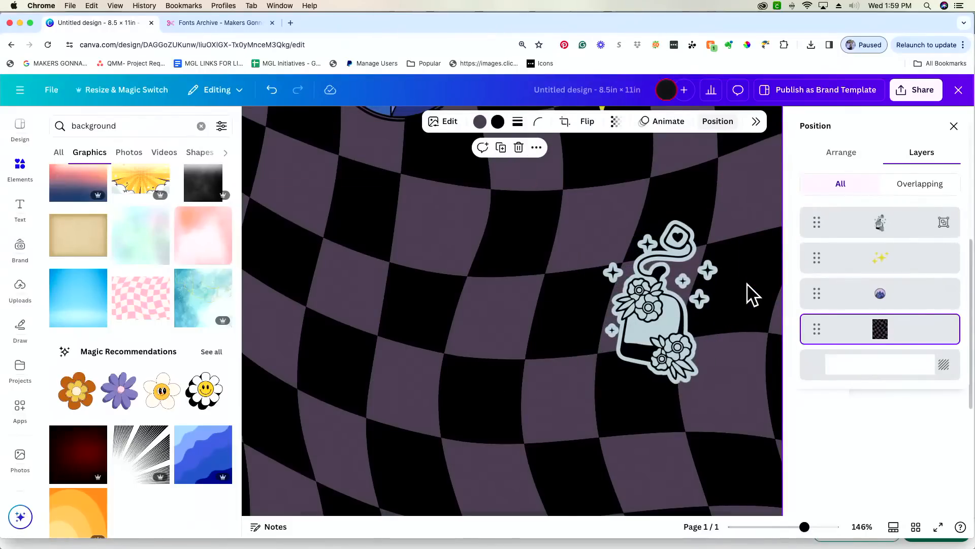
pyautogui.hscroll(1, 747, 283)
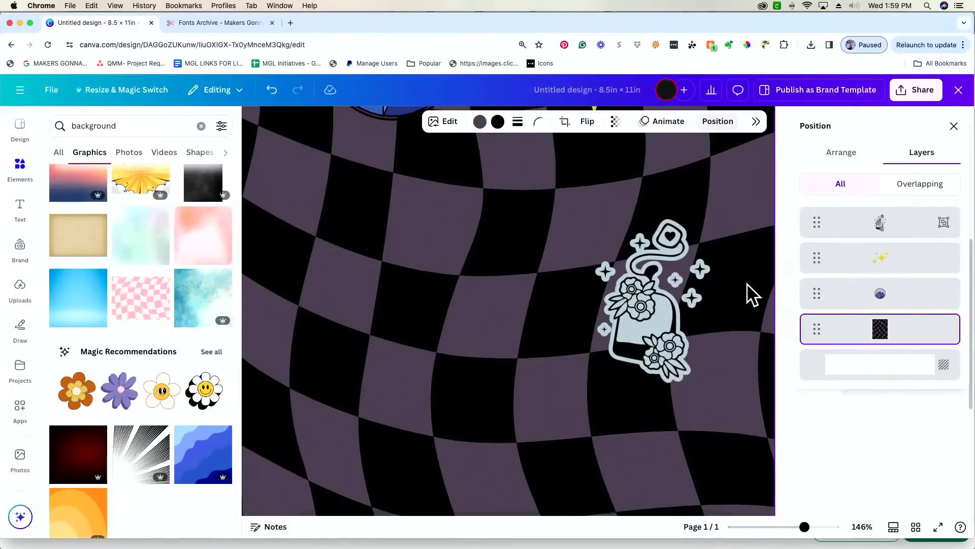
pyautogui.moveTo(676, 341); pyautogui.dragTo(684, 331)
pyautogui.scroll(3, 676, 331)
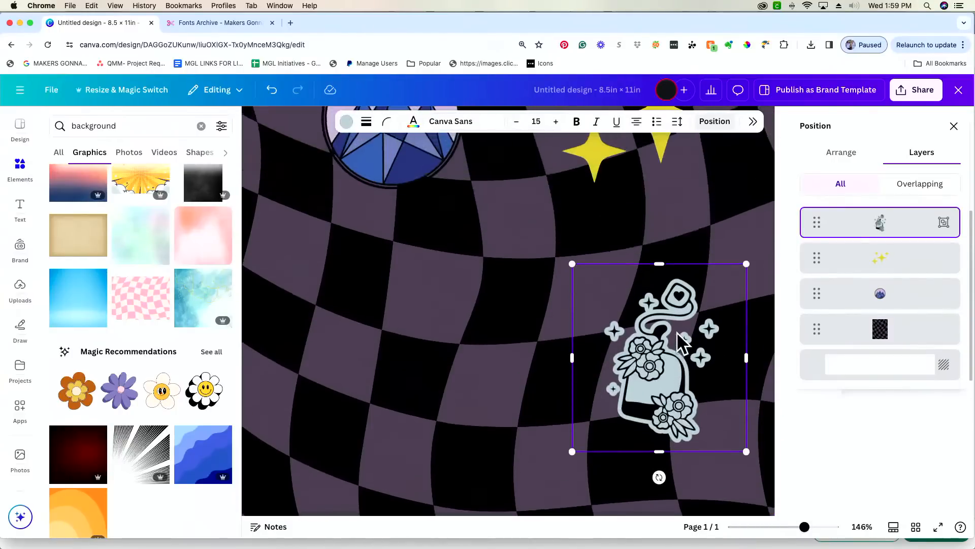
pyautogui.hscroll(1, 677, 331)
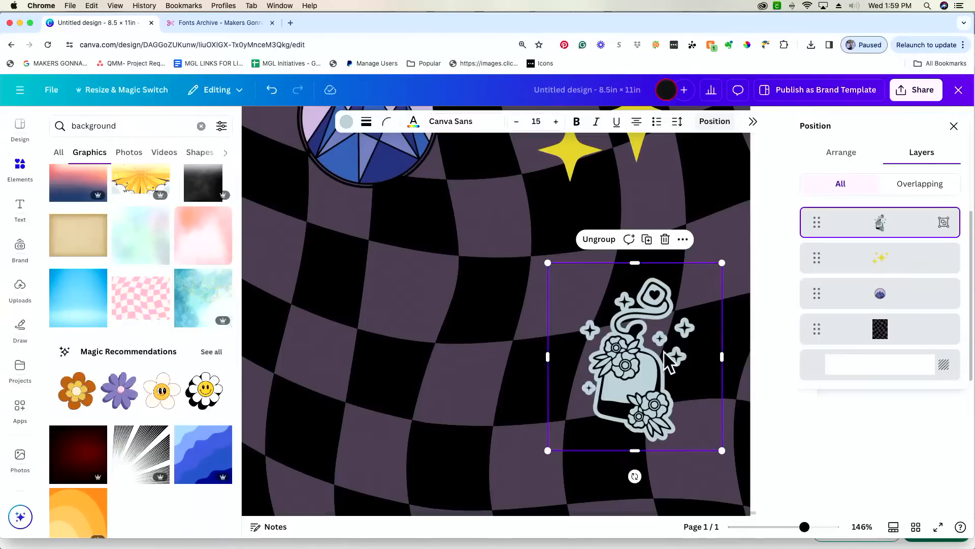
pyautogui.moveTo(805, 526); pyautogui.dragTo(787, 529)
pyautogui.moveTo(700, 354); pyautogui.dragTo(706, 376)
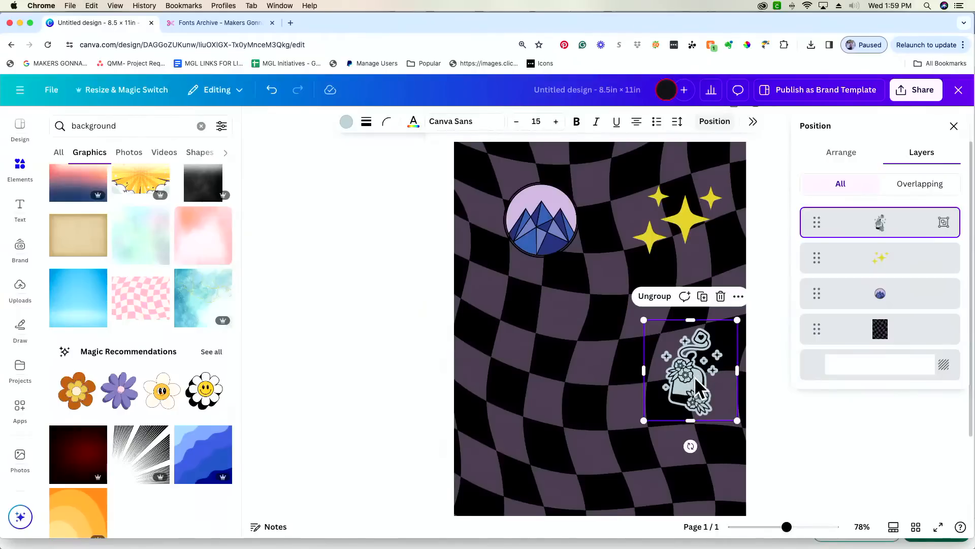
# - Recolour the mountain badge's middle blue to the pale blue-grey document colour
pyautogui.click(547, 227)
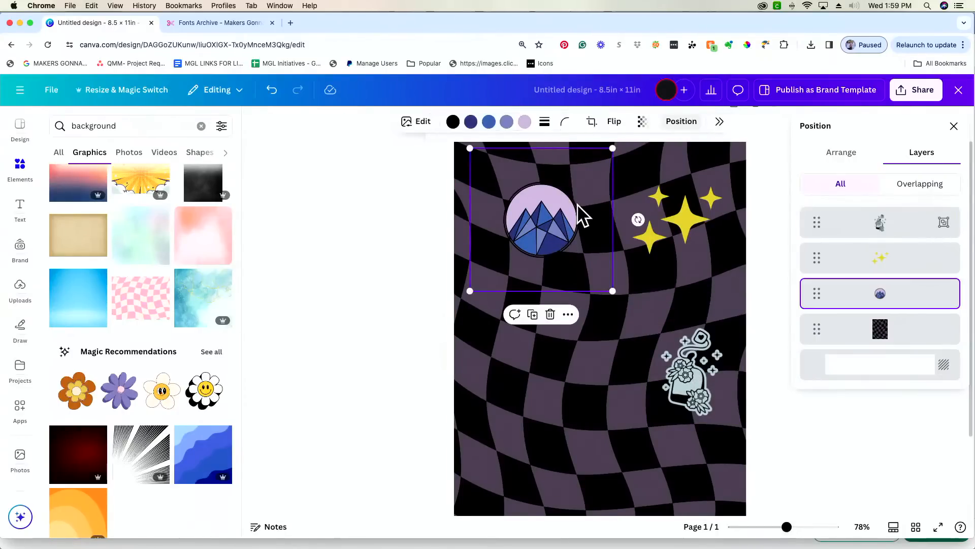
pyautogui.click(506, 122)
pyautogui.click(499, 187)
pyautogui.click(359, 217)
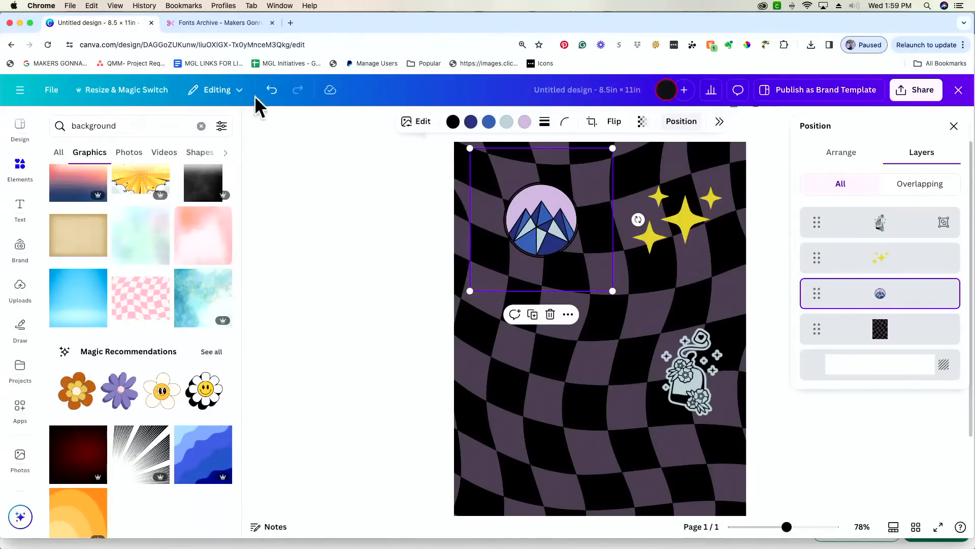
pyautogui.click(272, 91)
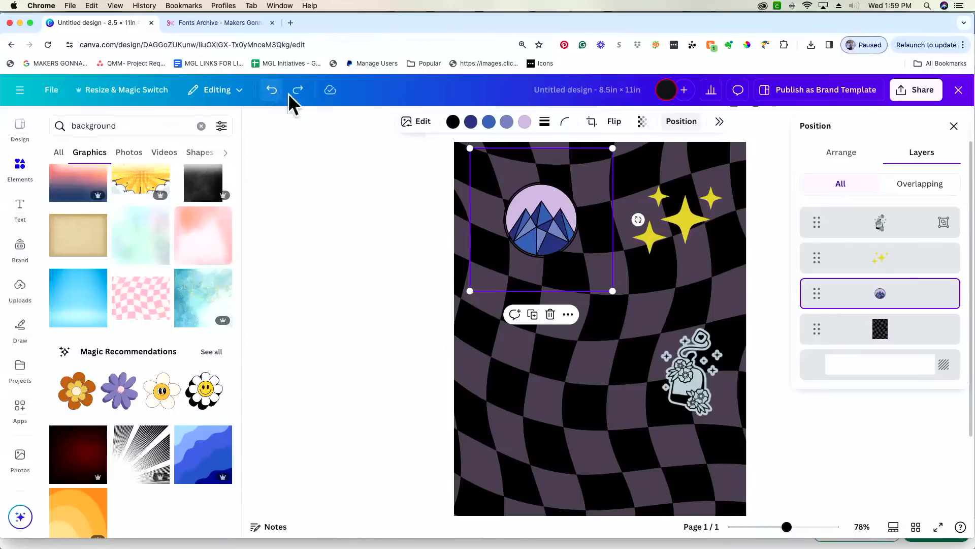
pyautogui.click(489, 122)
pyautogui.click(499, 188)
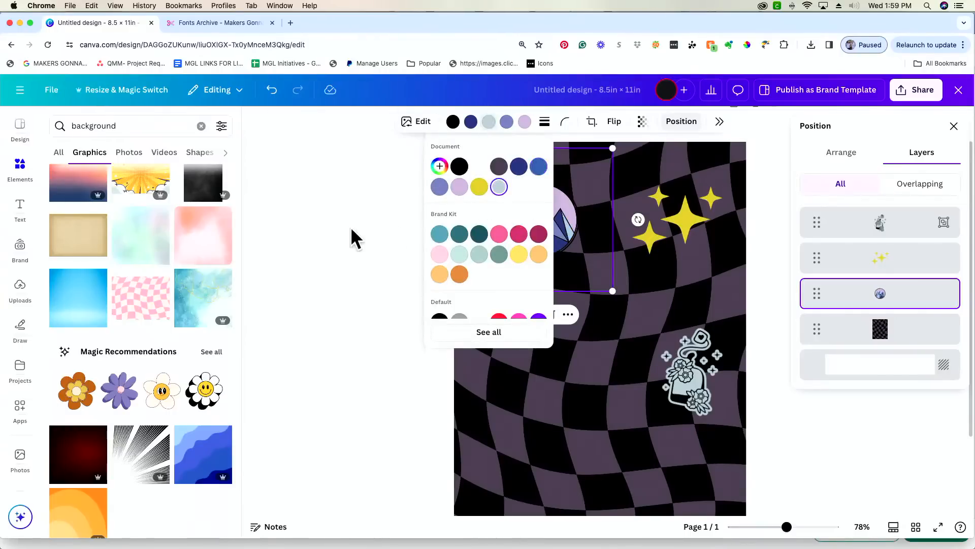
pyautogui.click(354, 239)
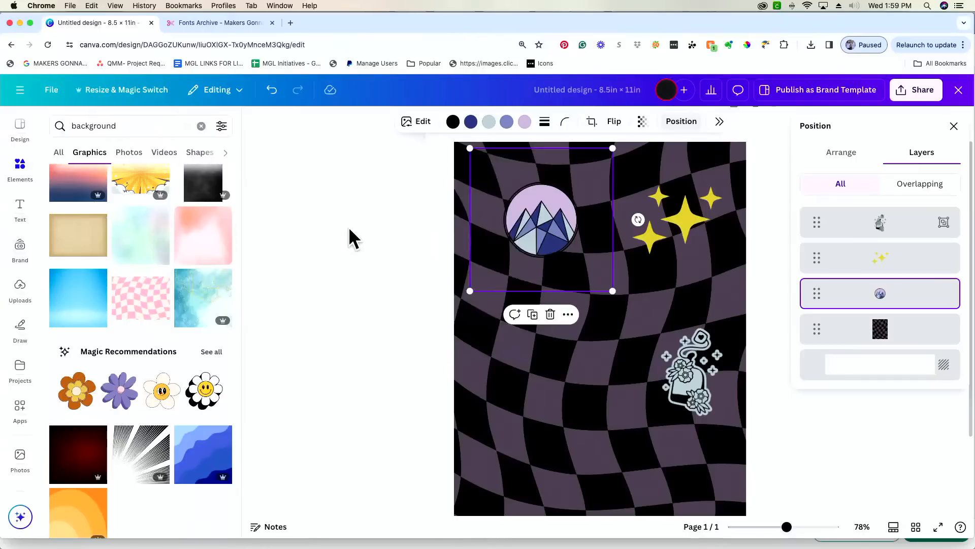
# - Try dark grey on the badge's periwinkle colour, then undo it
pyautogui.click(507, 122)
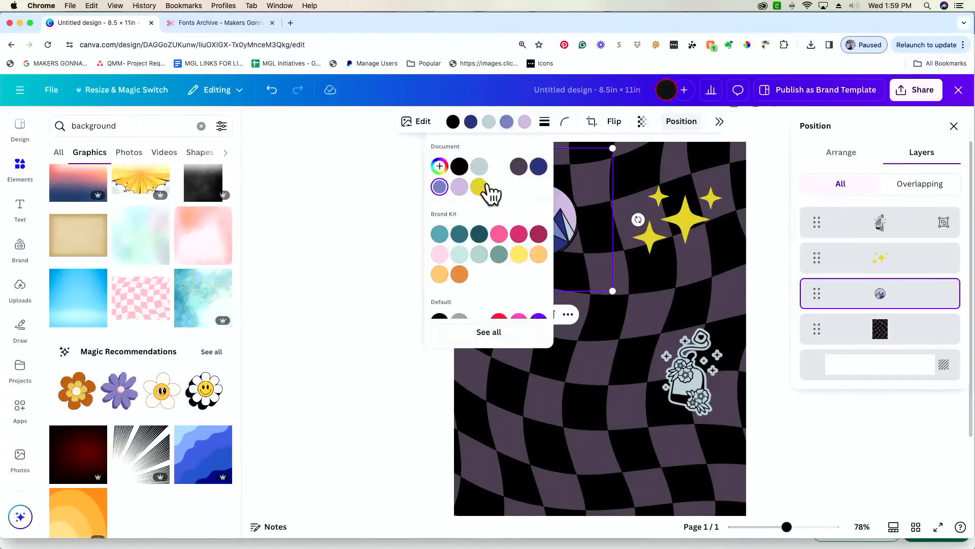
pyautogui.click(519, 166)
pyautogui.click(358, 183)
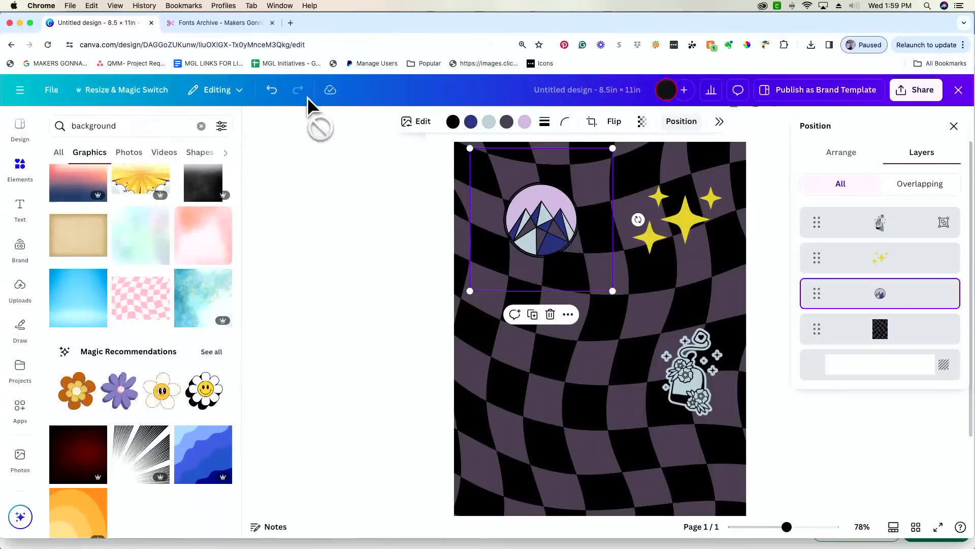
pyautogui.click(274, 94)
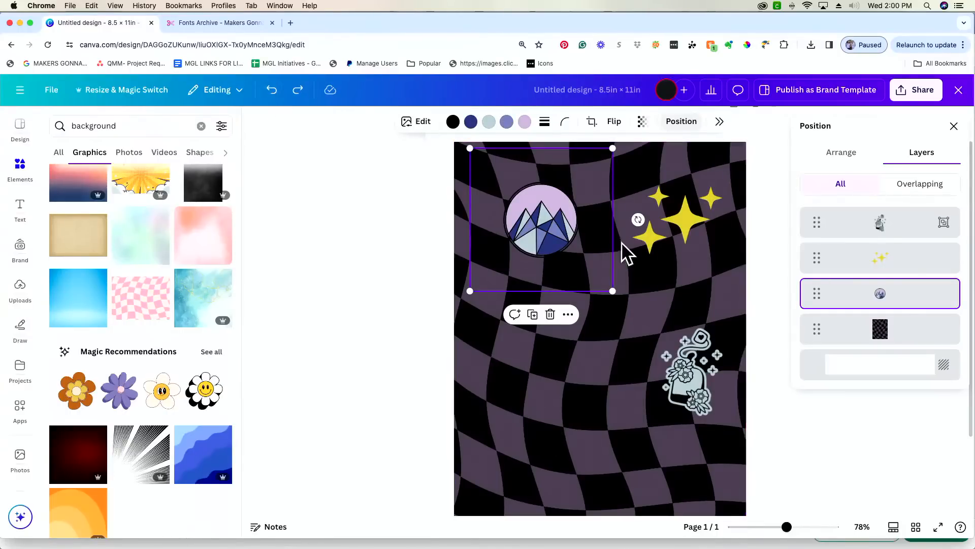
pyautogui.click(691, 221)
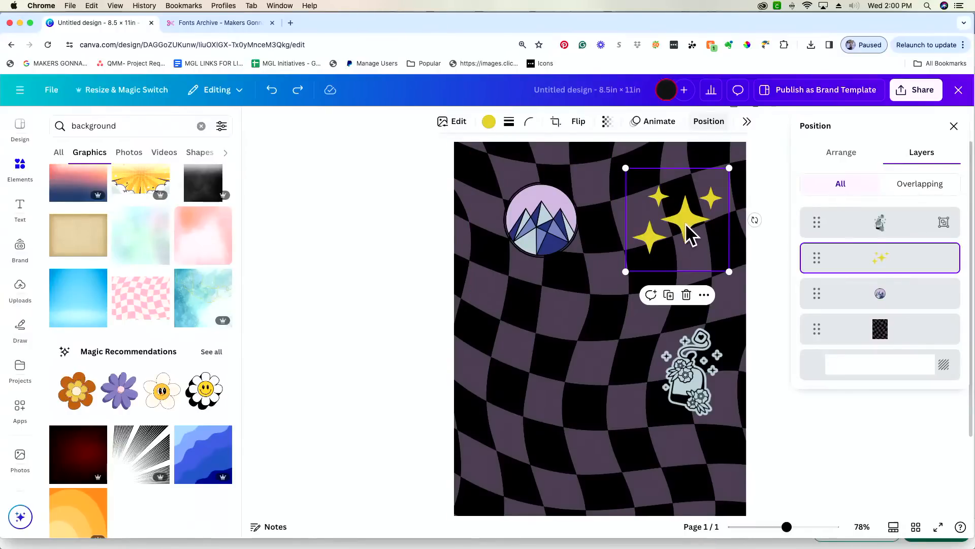
# - Nudge the yellow sparkles slightly down the page and browse their editing options
pyautogui.moveTo(686, 224); pyautogui.dragTo(685, 240)
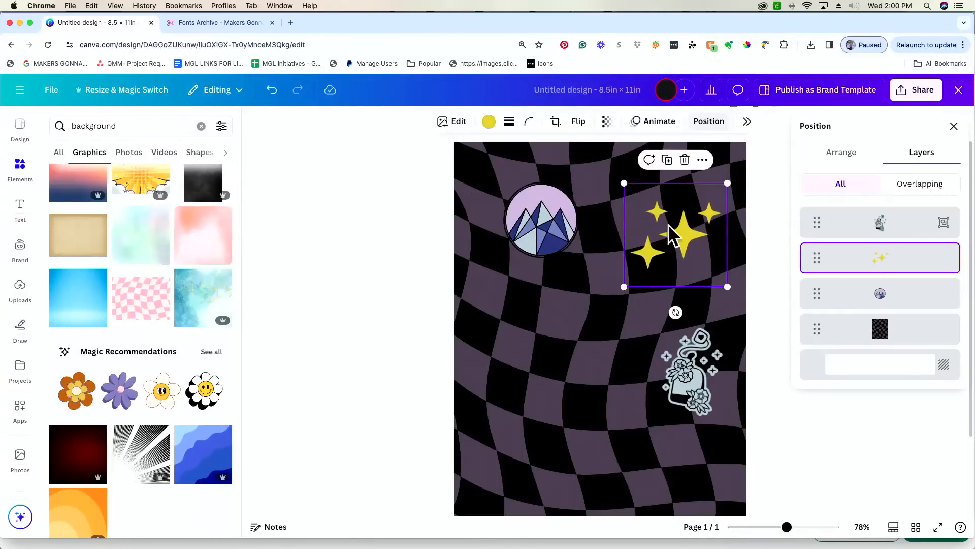
pyautogui.click(453, 125)
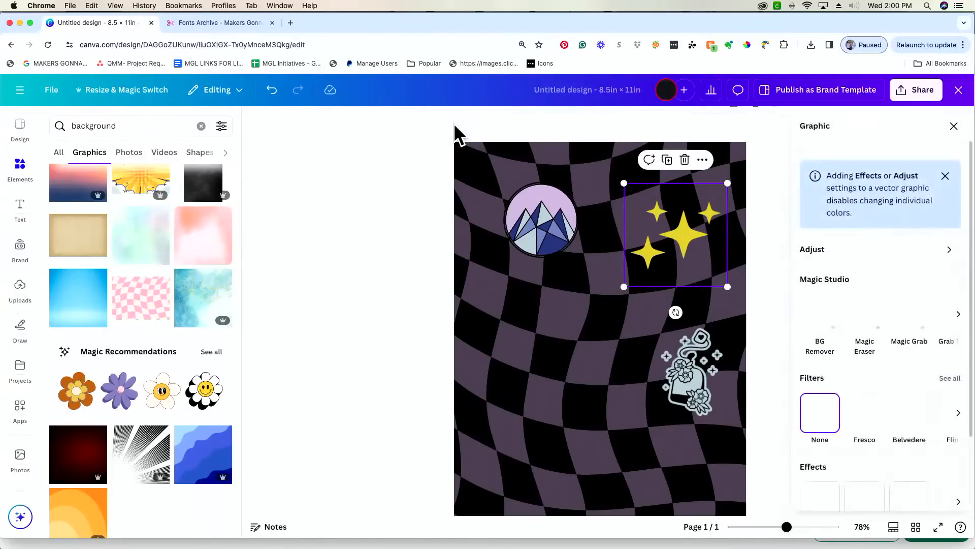
pyautogui.scroll(-5, 862, 366)
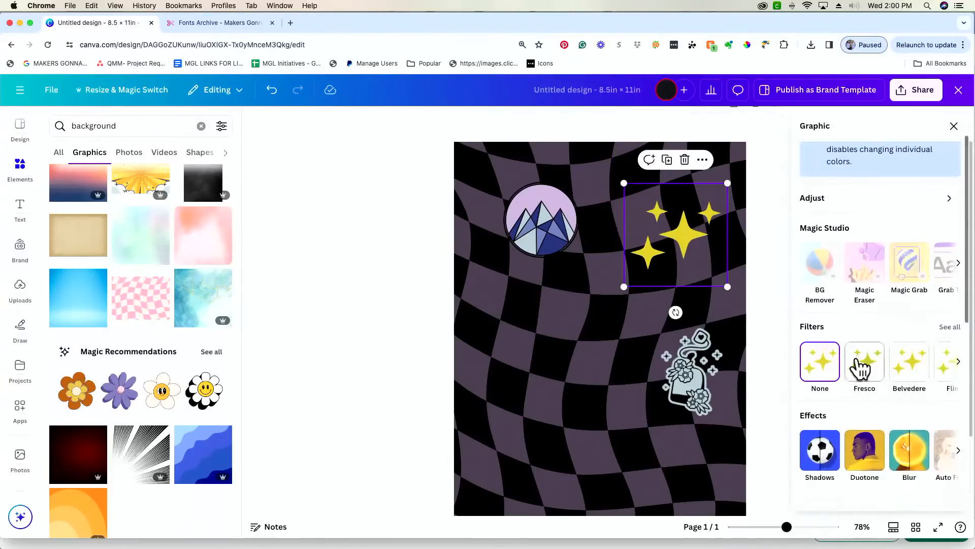
pyautogui.scroll(-7, 860, 366)
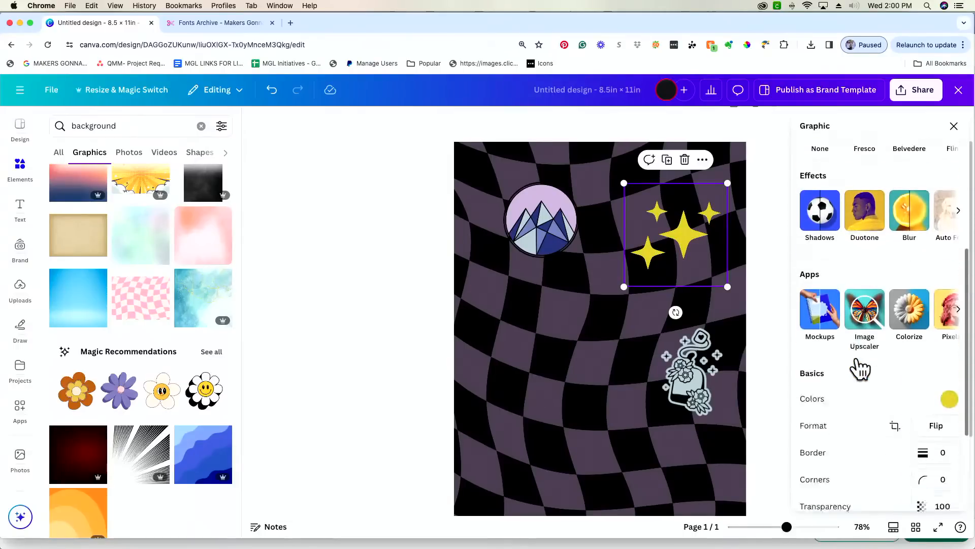
pyautogui.scroll(10, 857, 355)
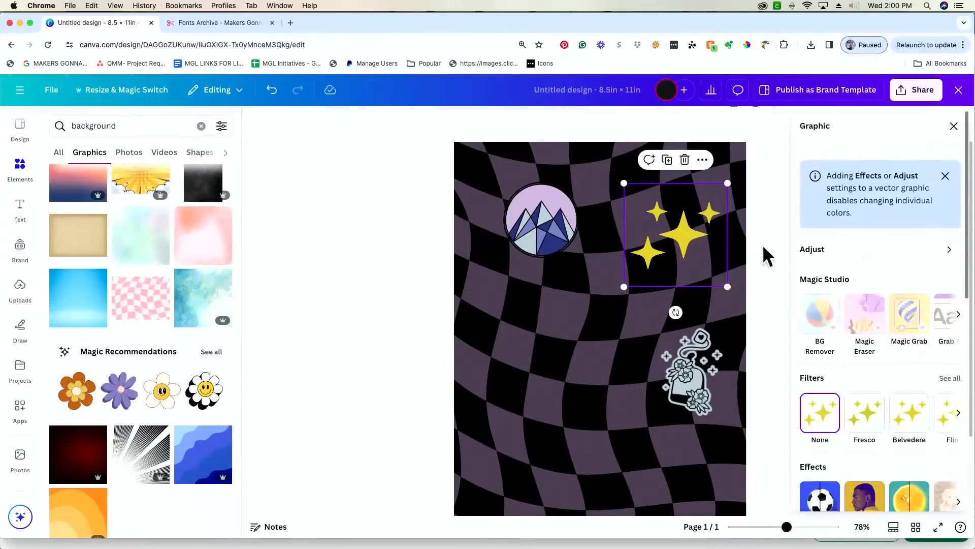
pyautogui.click(953, 126)
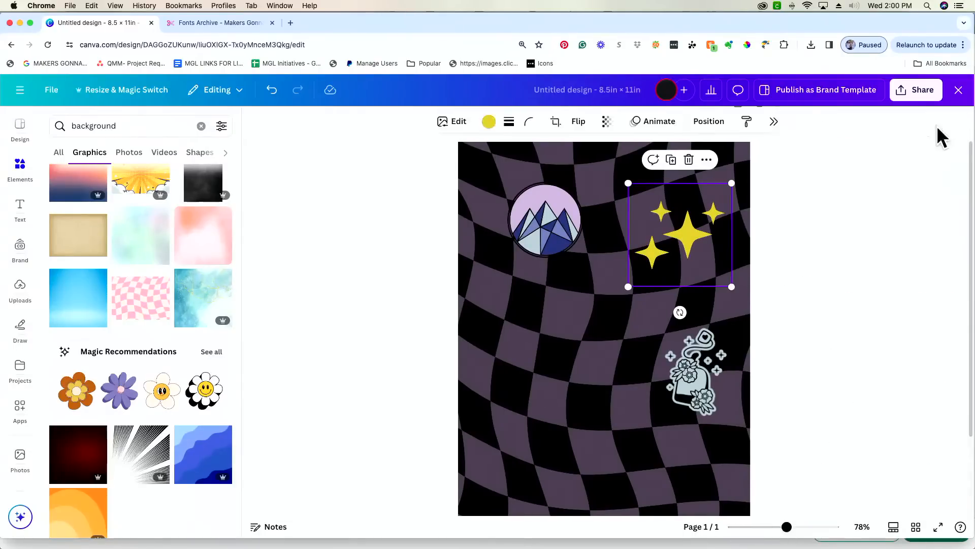
# - Crop the sparkles to a single star, place it beside the badge, and move the badge down-right
pyautogui.click(557, 122)
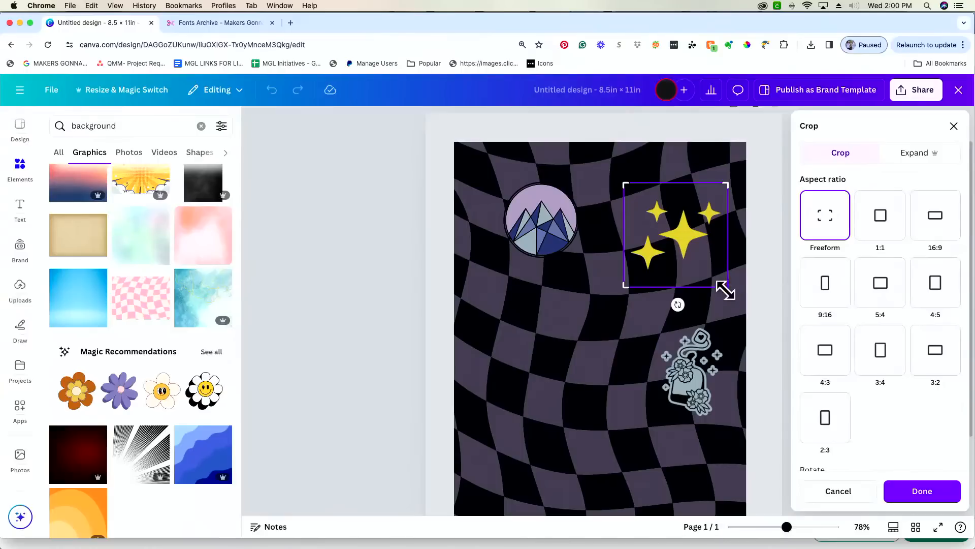
pyautogui.moveTo(725, 286); pyautogui.dragTo(629, 229)
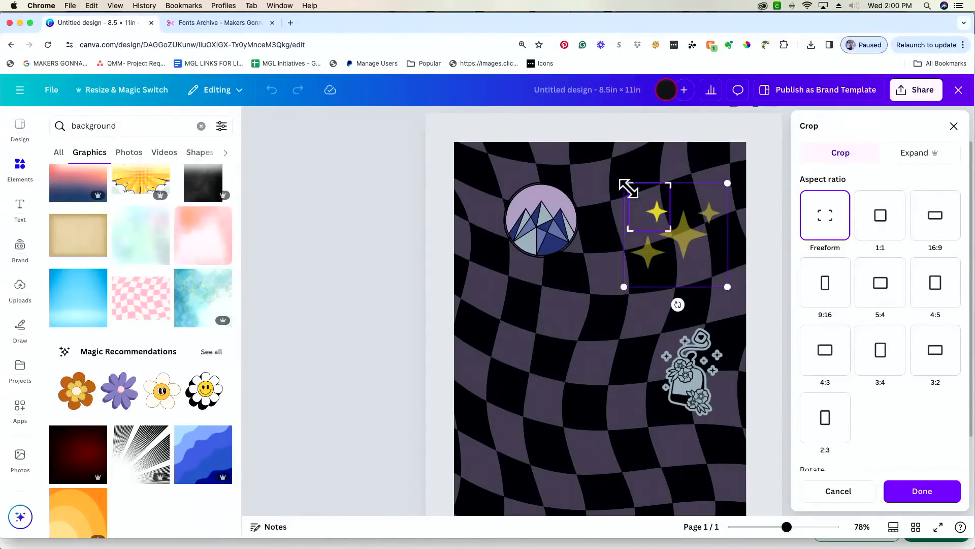
pyautogui.moveTo(631, 180); pyautogui.dragTo(537, 209)
pyautogui.click(605, 221)
pyautogui.click(558, 234)
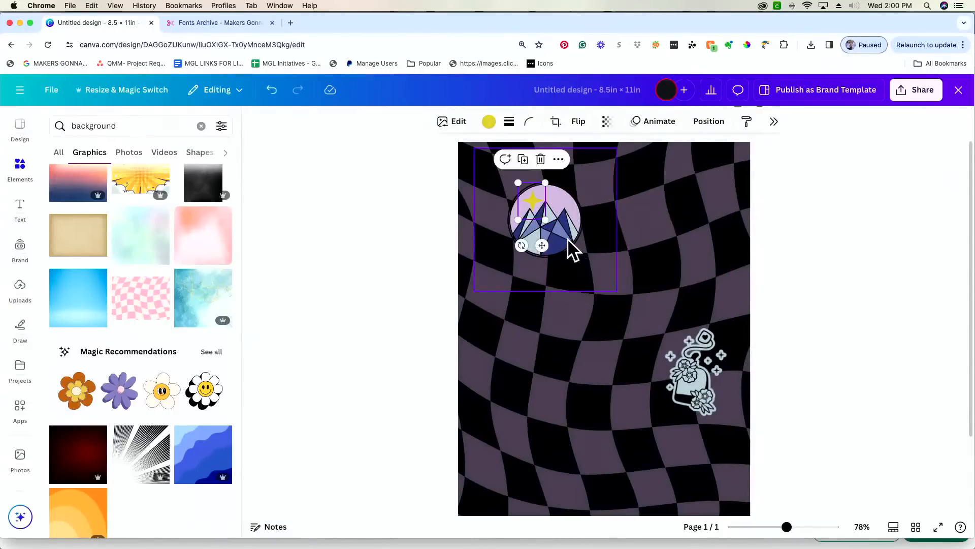
pyautogui.moveTo(615, 293); pyautogui.dragTo(684, 377)
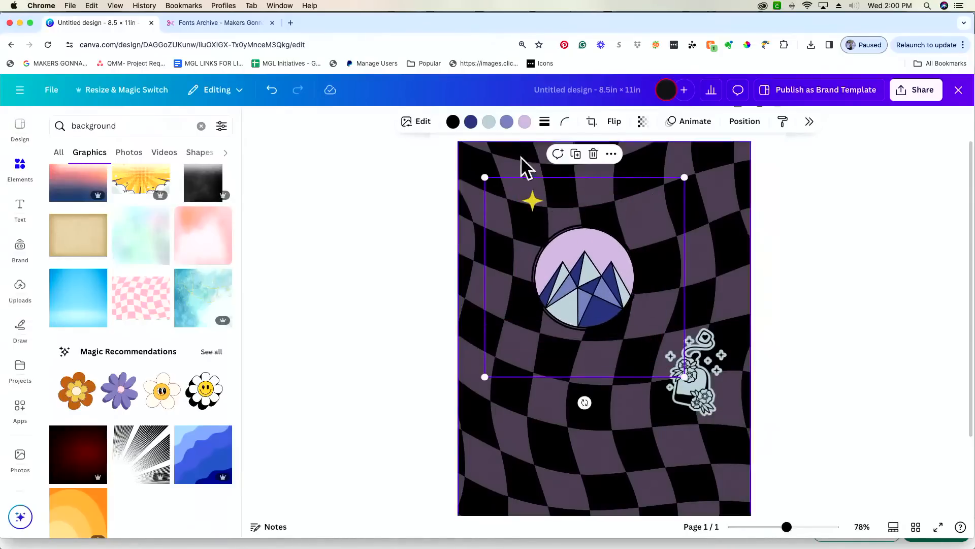
# - Crop the mountain graphic to its circle, then enlarge it upper-left with a slight counter-clockwise tilt
pyautogui.click(592, 120)
pyautogui.moveTo(681, 376); pyautogui.dragTo(637, 333)
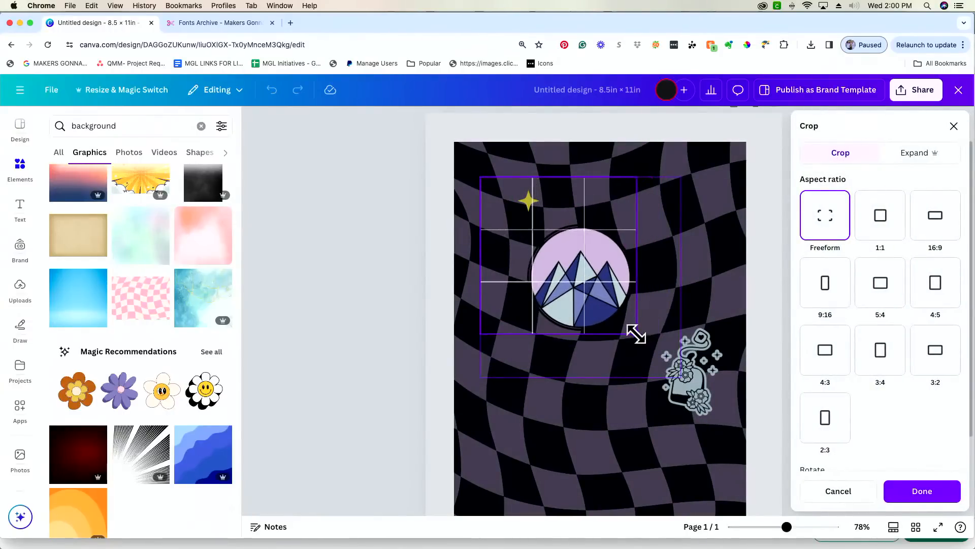
pyautogui.moveTo(483, 174); pyautogui.dragTo(522, 221)
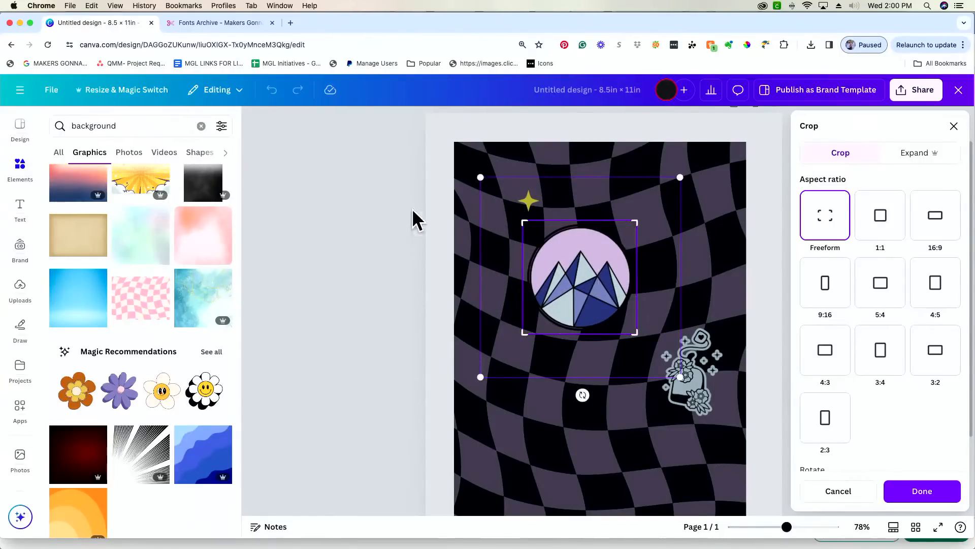
pyautogui.click(771, 148)
pyautogui.moveTo(585, 285); pyautogui.dragTo(617, 305)
pyautogui.moveTo(559, 251); pyautogui.dragTo(555, 250)
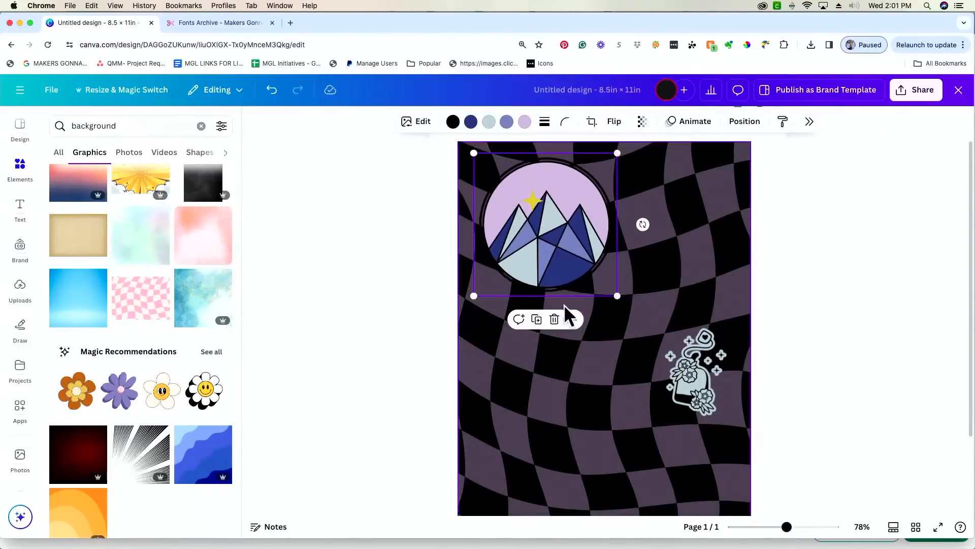
pyautogui.moveTo(642, 224); pyautogui.dragTo(653, 222)
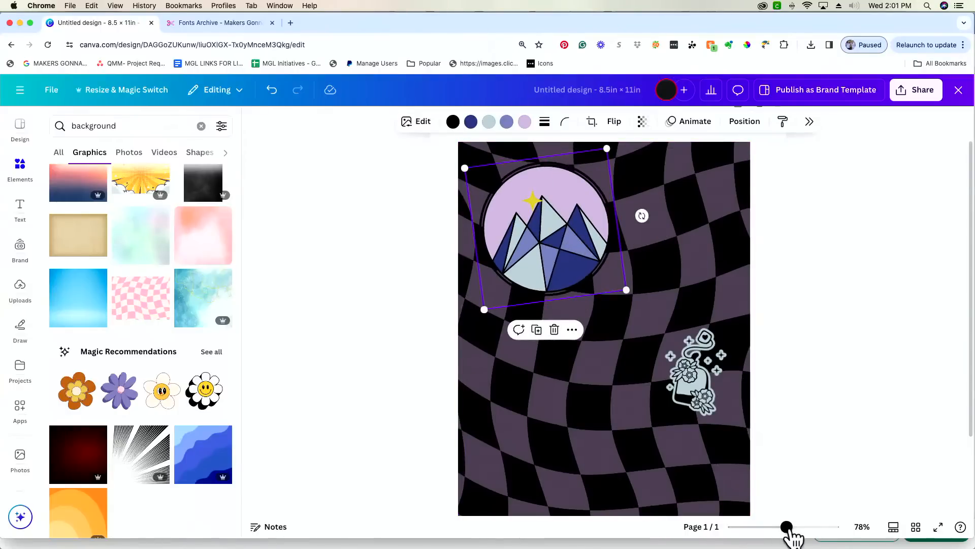
pyautogui.moveTo(787, 527); pyautogui.dragTo(805, 527)
# - Tilt and shrink the star on the badge, and place a copy lower left
pyautogui.scroll(5, 600, 312)
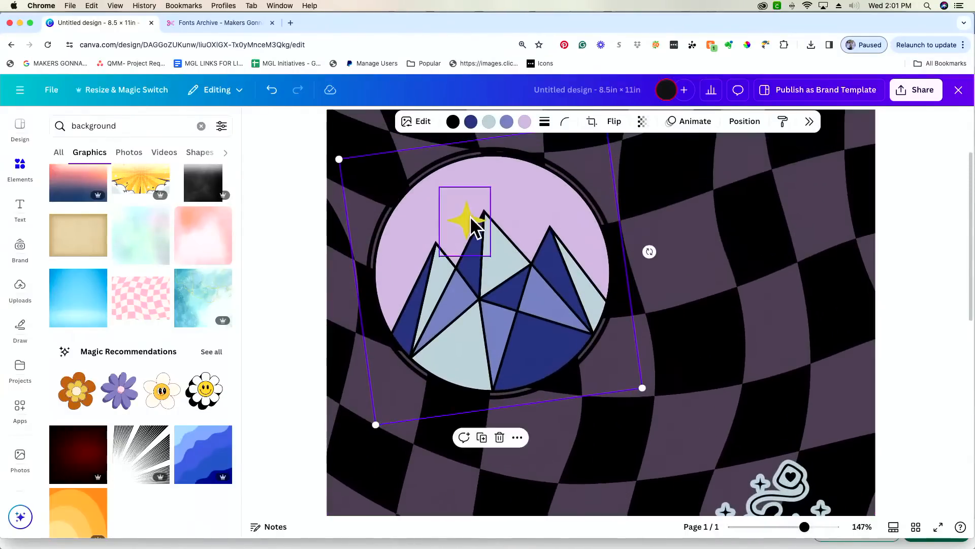
pyautogui.click(475, 192)
pyautogui.moveTo(526, 190); pyautogui.dragTo(524, 178)
pyautogui.moveTo(502, 218); pyautogui.dragTo(478, 184)
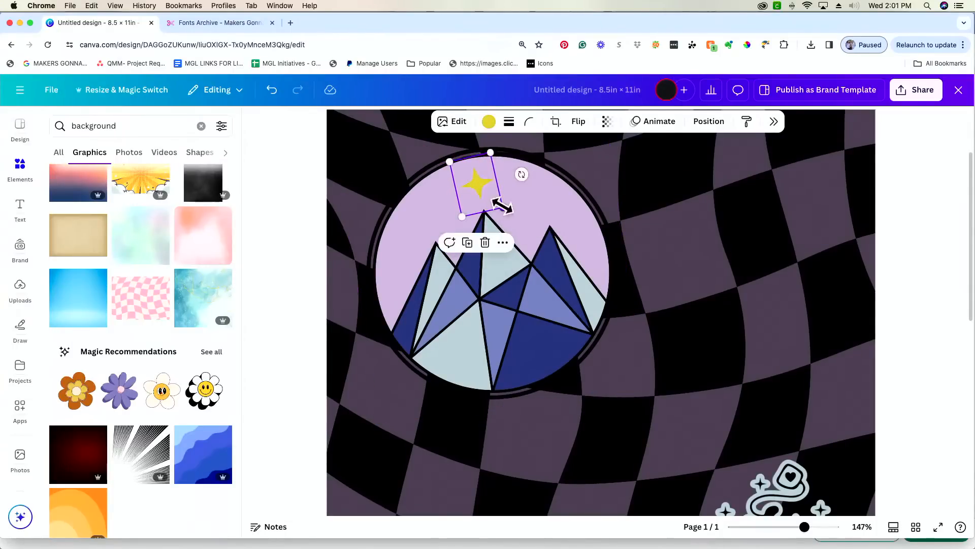
pyautogui.moveTo(470, 193); pyautogui.dragTo(530, 202)
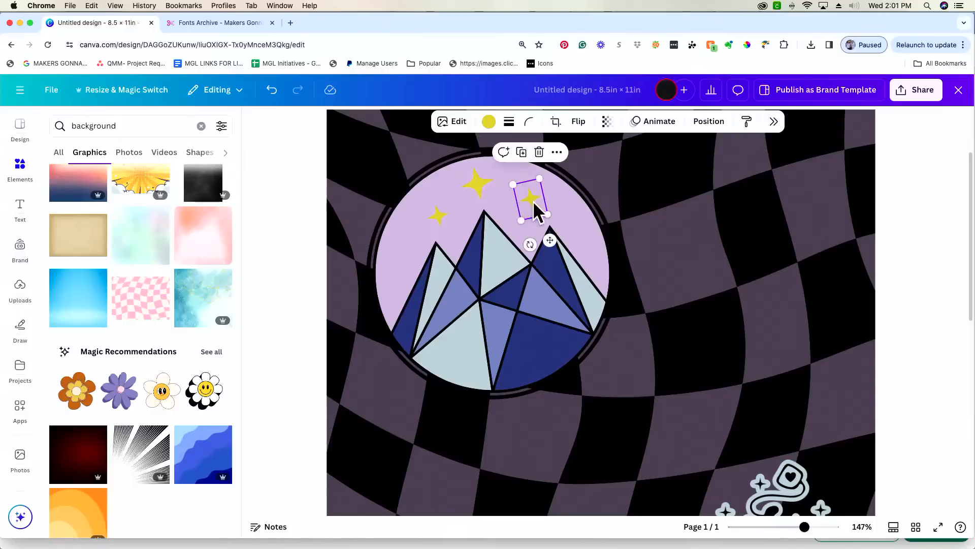
# - Recolour the three stars from yellow to the dark purple document colour
pyautogui.click(489, 122)
pyautogui.click(539, 166)
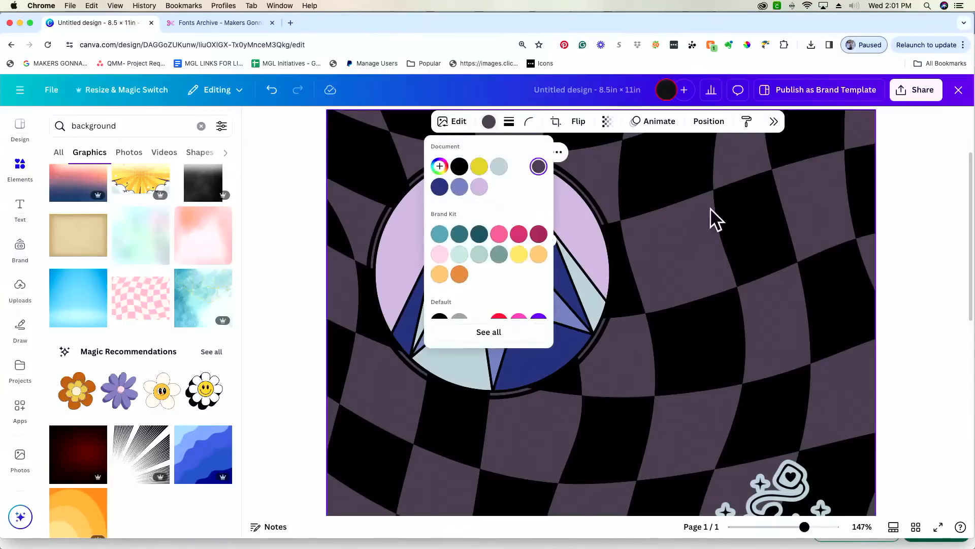
pyautogui.click(480, 188)
pyautogui.click(488, 122)
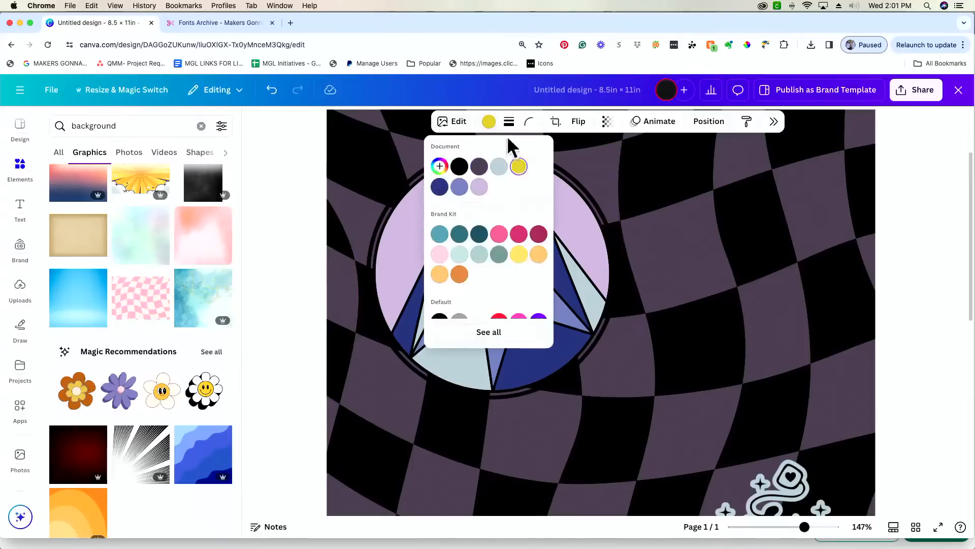
pyautogui.click(398, 136)
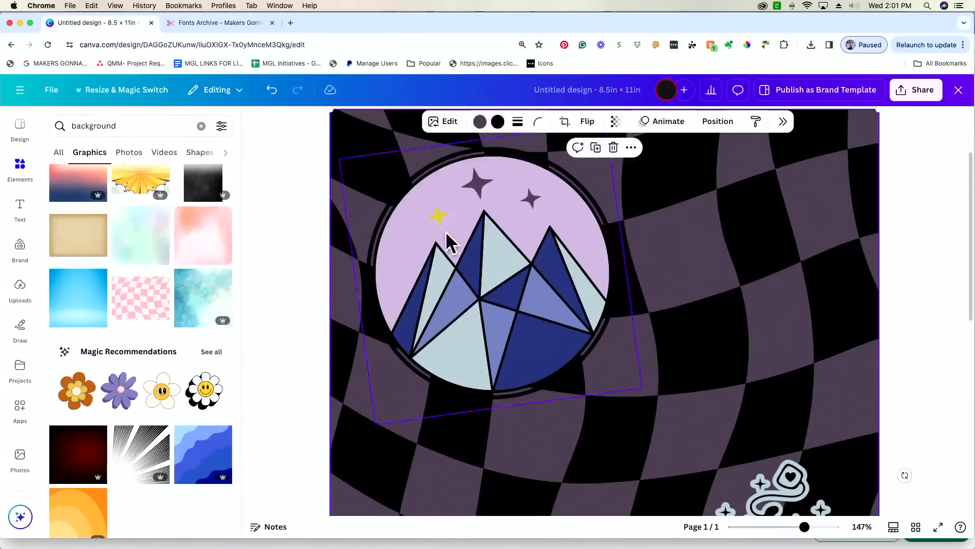
pyautogui.click(435, 222)
pyautogui.click(488, 122)
pyautogui.click(459, 166)
pyautogui.click(617, 174)
pyautogui.moveTo(824, 530); pyautogui.dragTo(773, 530)
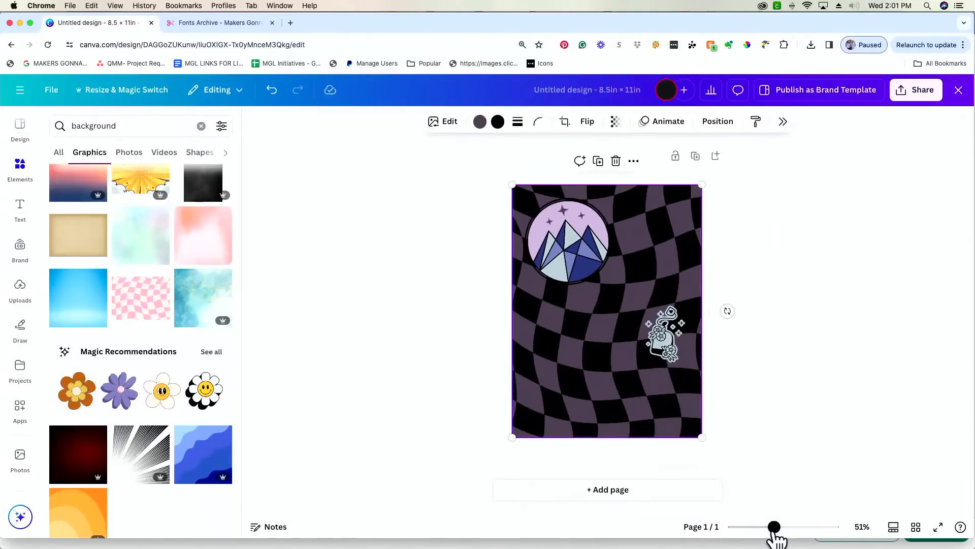
pyautogui.moveTo(774, 528); pyautogui.dragTo(791, 529)
pyautogui.scroll(3, 584, 113)
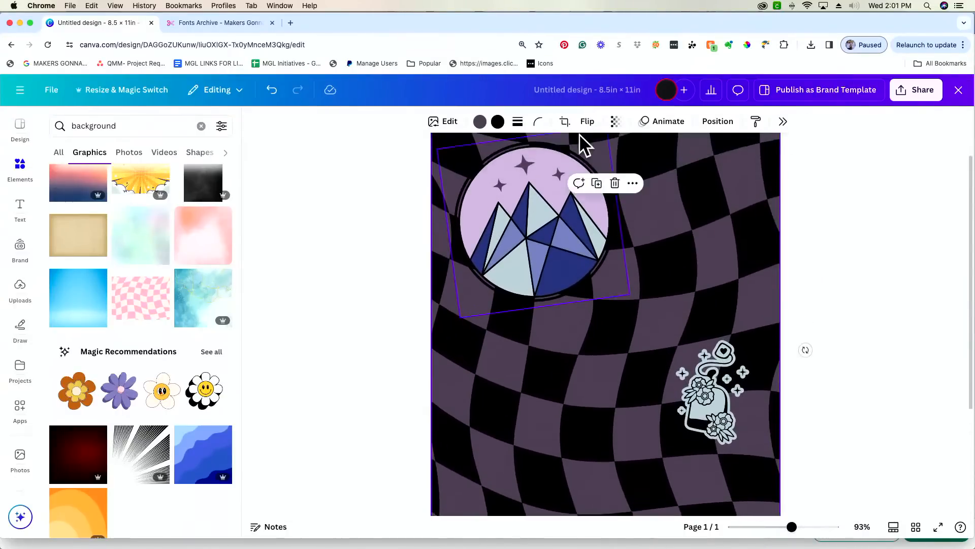
pyautogui.scroll(2, 579, 135)
pyautogui.click(581, 224)
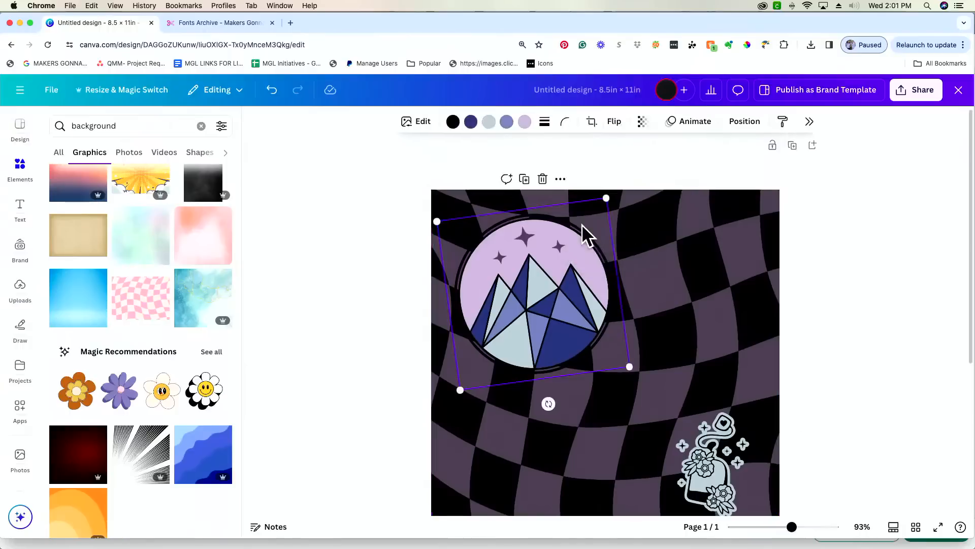
pyautogui.click(452, 123)
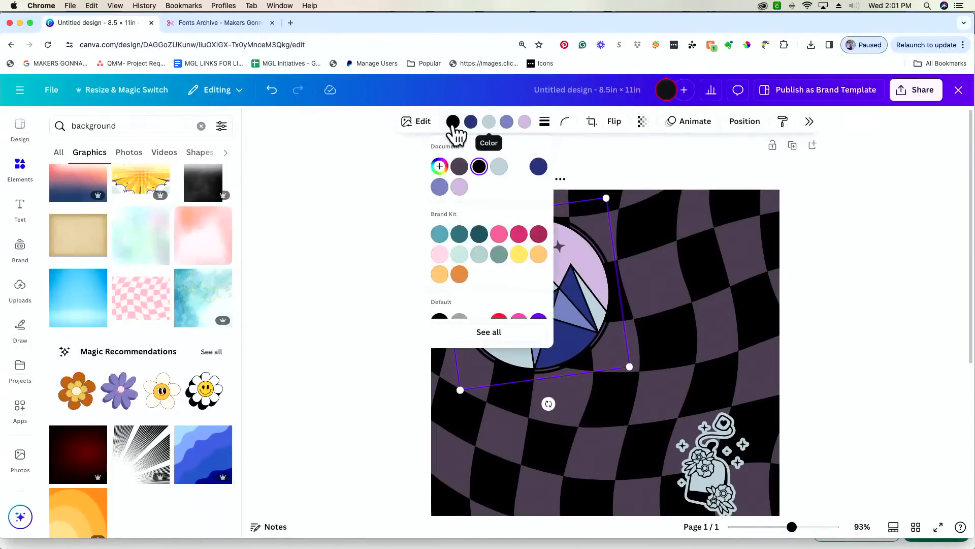
pyautogui.click(518, 168)
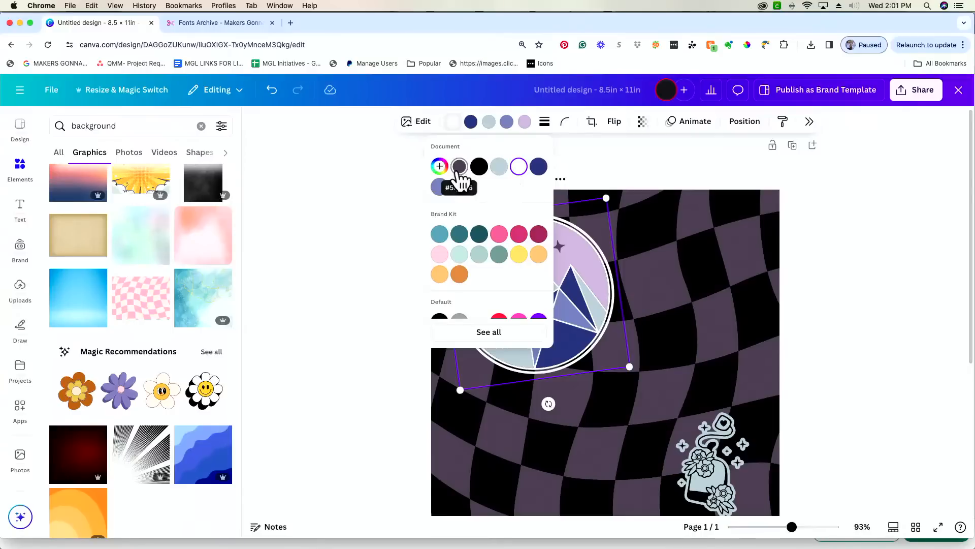
pyautogui.click(499, 167)
pyautogui.click(378, 234)
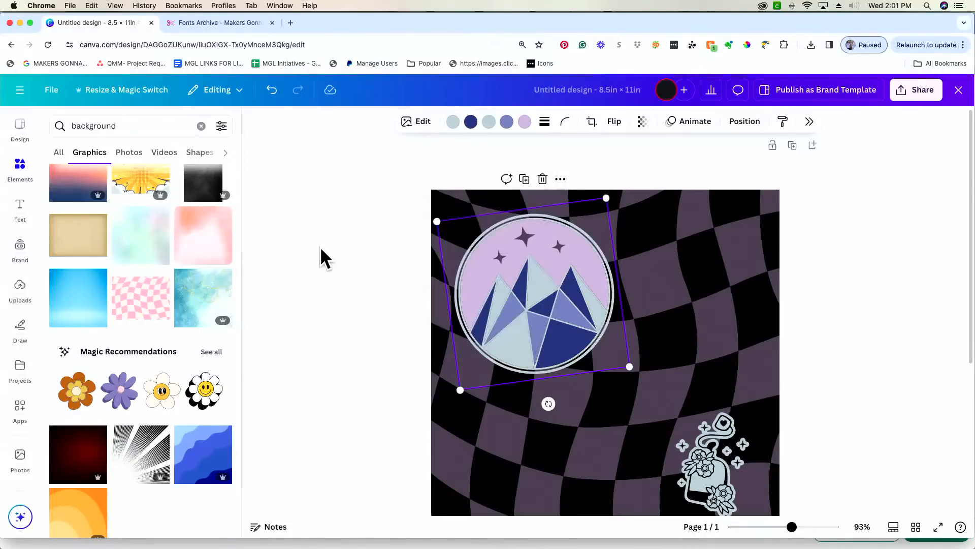
pyautogui.click(453, 122)
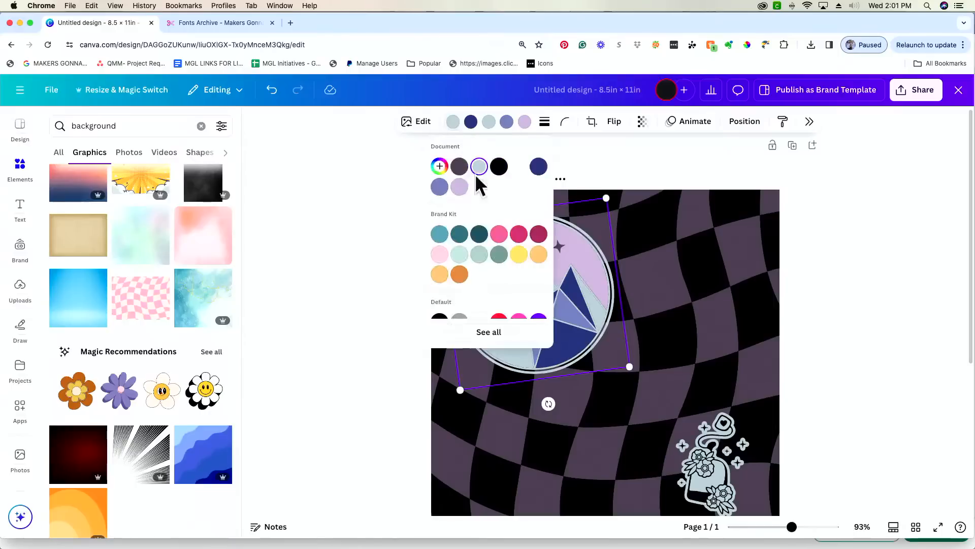
pyautogui.click(498, 167)
pyautogui.click(347, 212)
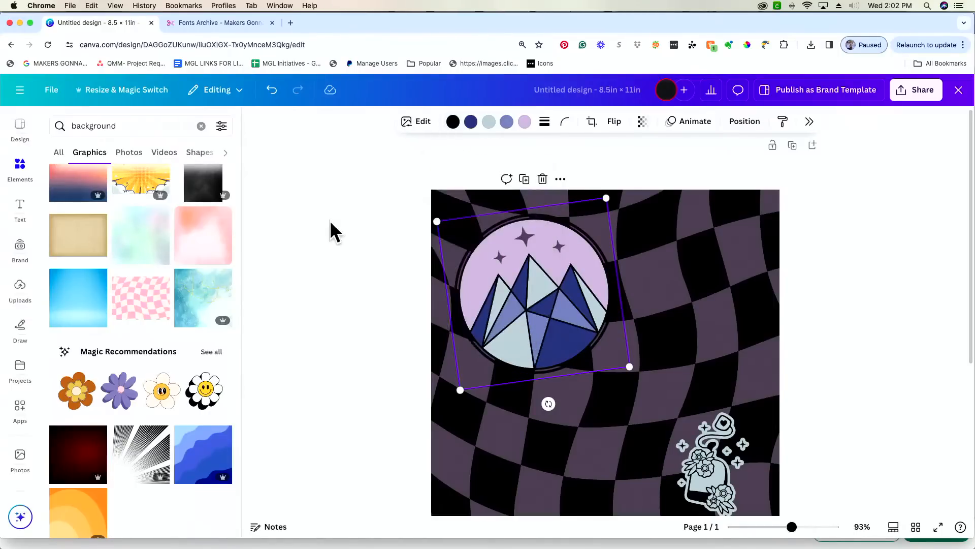
# - Group the three small stars with the mountain badge, then zoom out to 64%
pyautogui.click(651, 229)
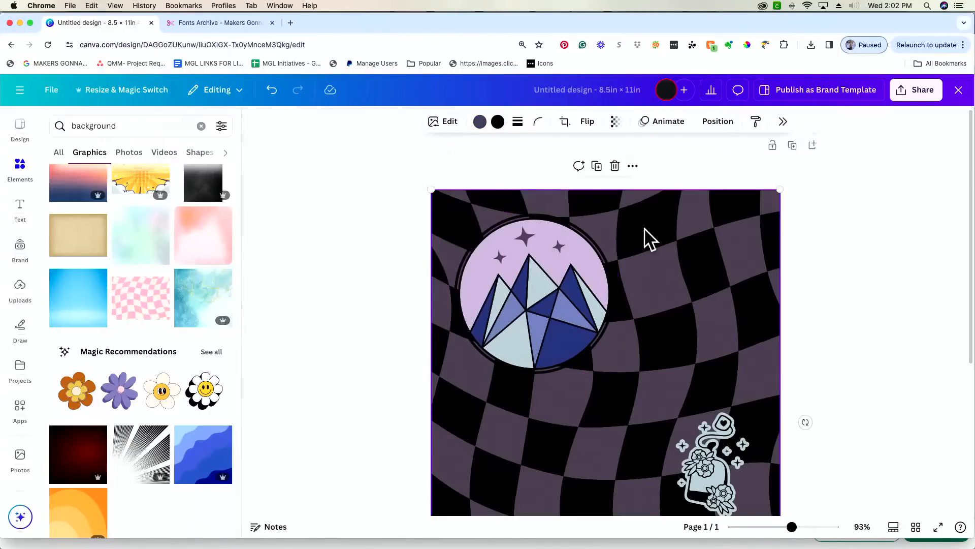
pyautogui.click(563, 244)
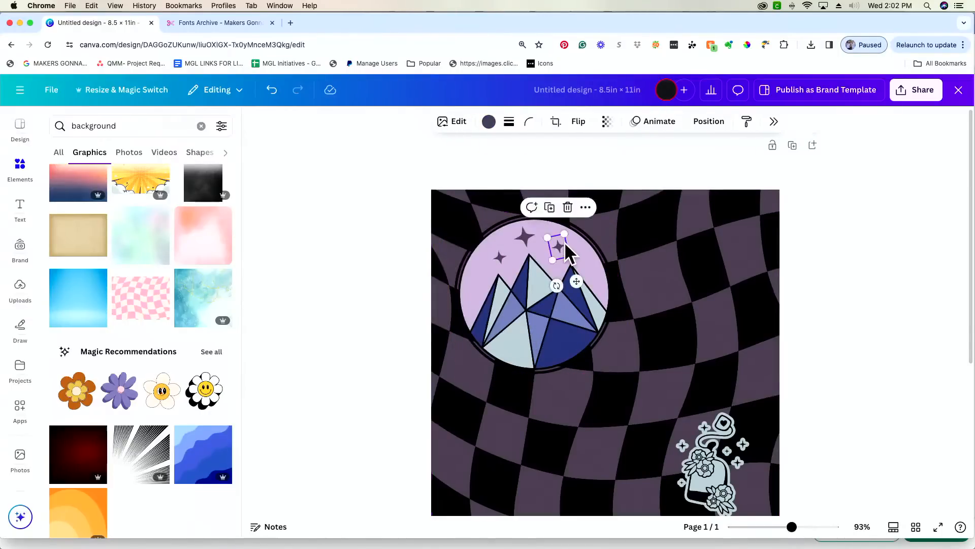
pyautogui.keyDown('shift'); pyautogui.click(521, 235); pyautogui.keyUp('shift')
pyautogui.keyDown('shift'); pyautogui.click(500, 257); pyautogui.keyUp('shift')
pyautogui.keyDown('shift'); pyautogui.click(559, 324); pyautogui.keyUp('shift')
pyautogui.click(506, 176)
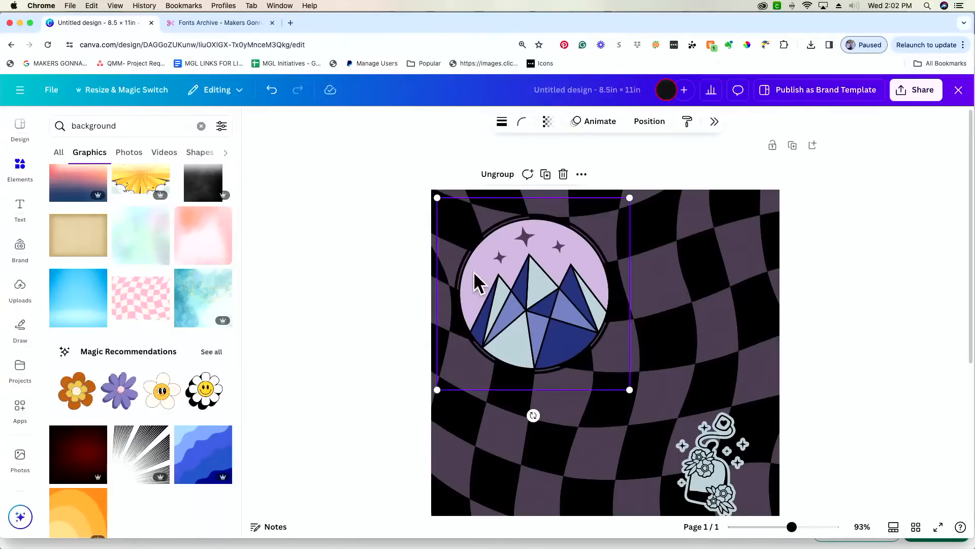
pyautogui.scroll(-5, 473, 272)
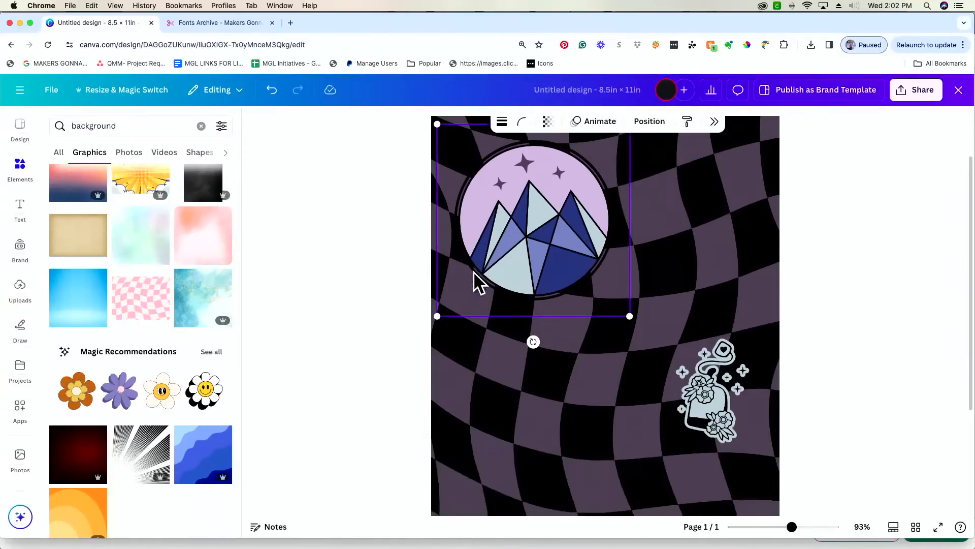
pyautogui.moveTo(792, 526); pyautogui.dragTo(780, 526)
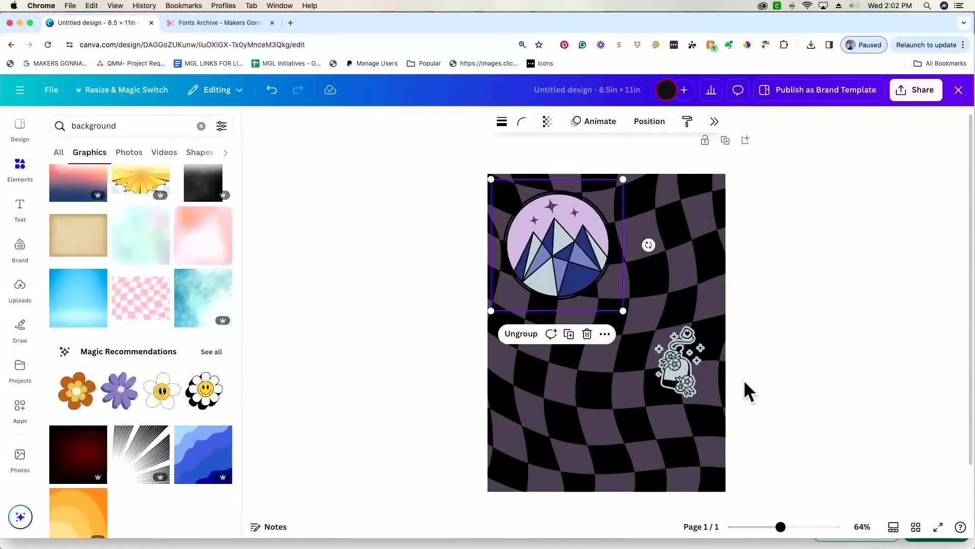
pyautogui.scroll(-2, 743, 380)
pyautogui.scroll(2, 744, 379)
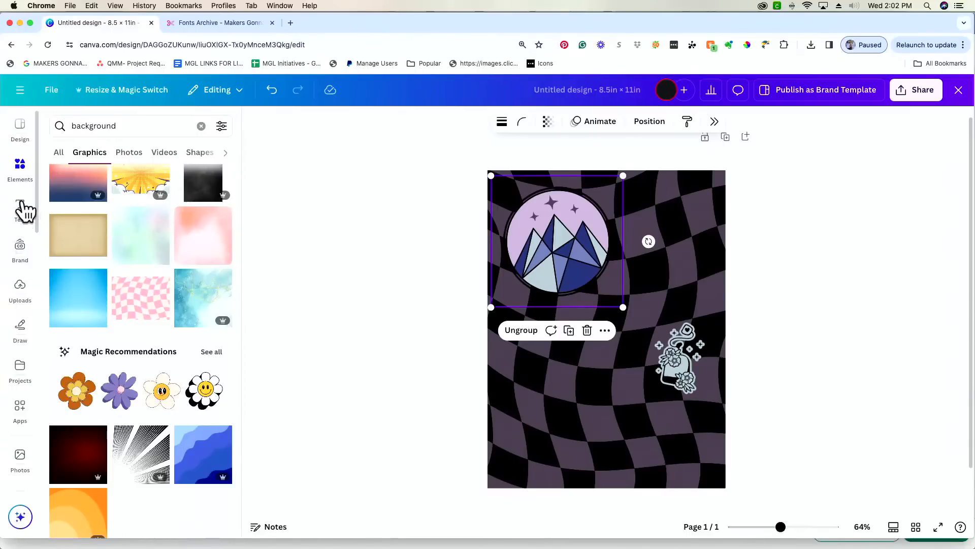
# - Start uploading a custom brand font from the Brand Kit's Fonts section
pyautogui.click(26, 210)
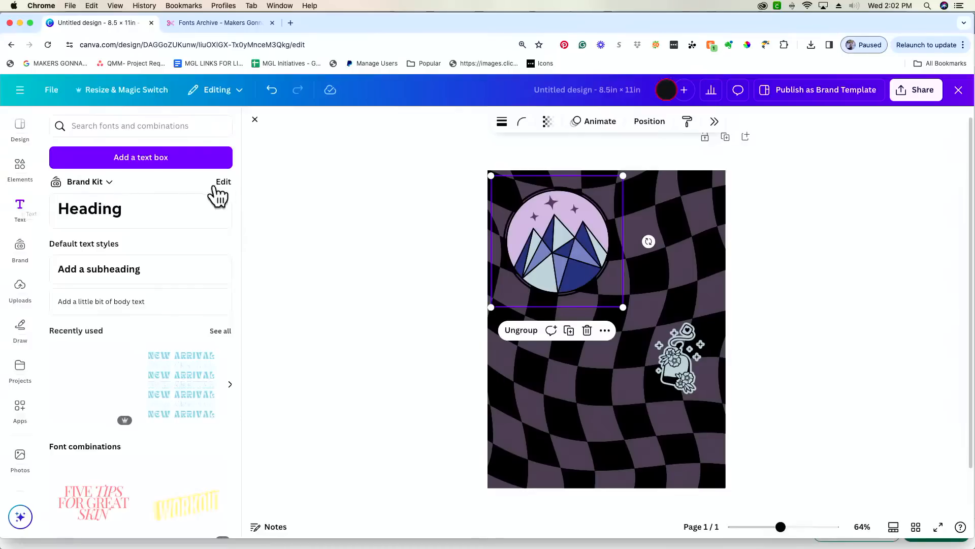
pyautogui.scroll(-10, 203, 238)
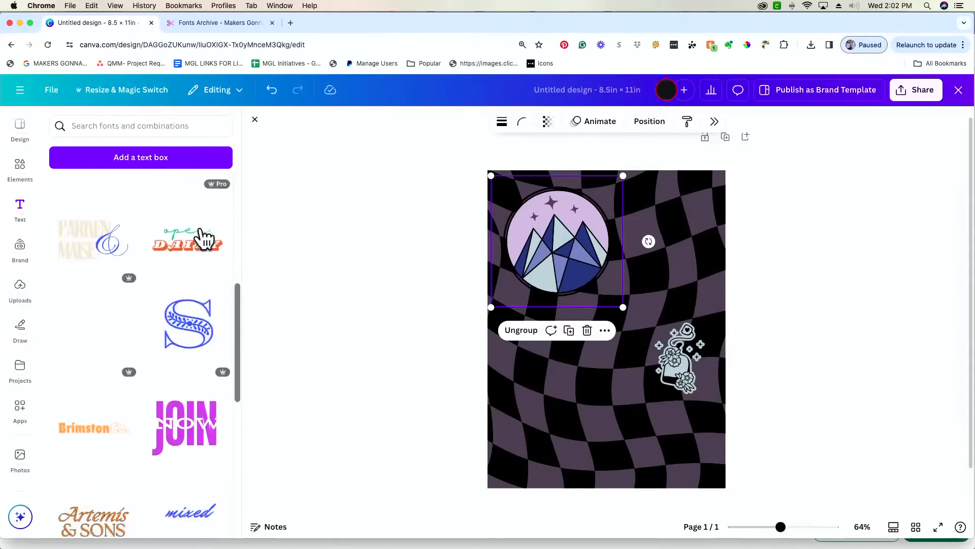
pyautogui.scroll(10, 203, 238)
pyautogui.click(228, 183)
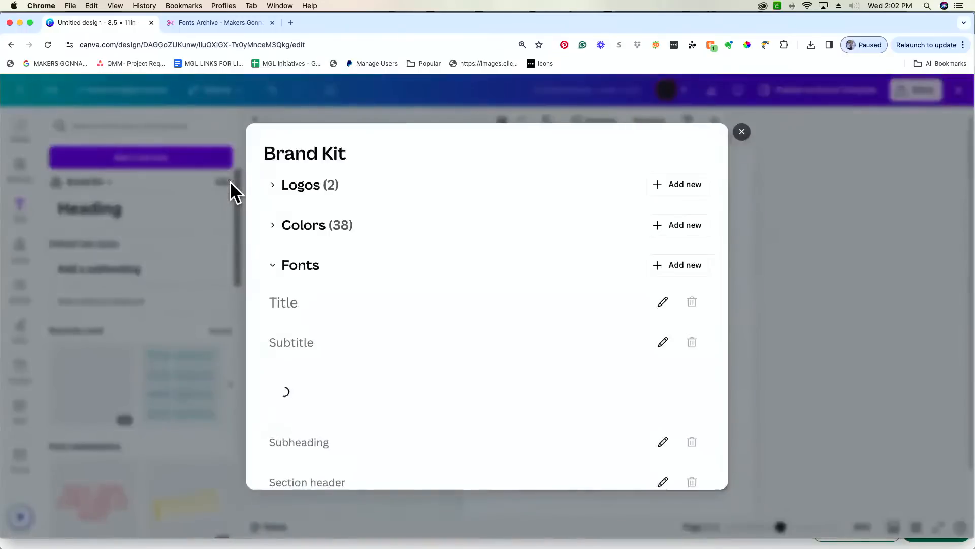
pyautogui.click(683, 269)
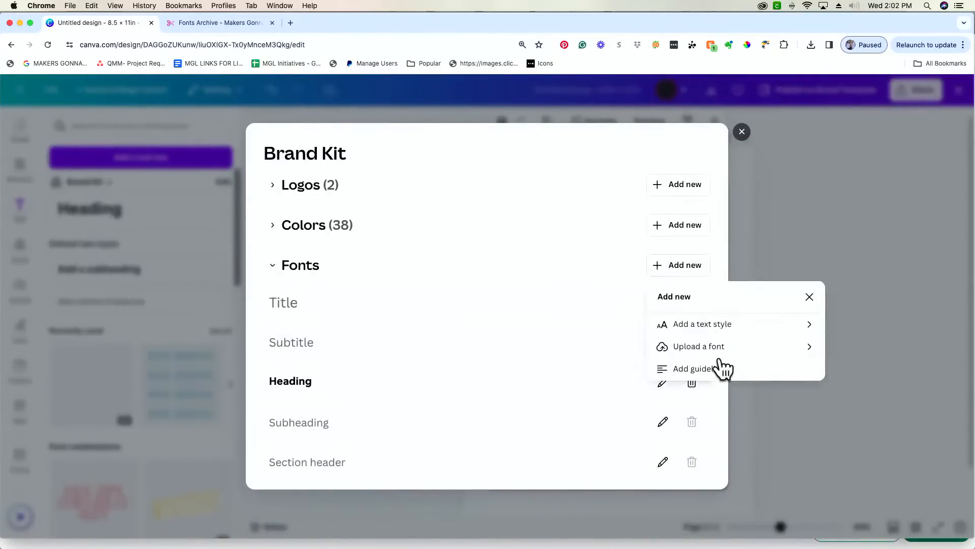
pyautogui.click(719, 351)
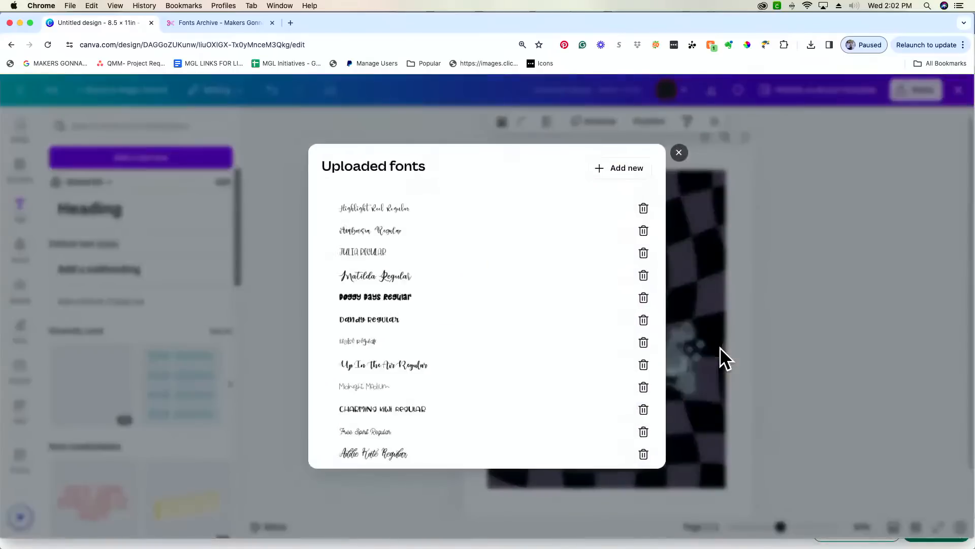
# - Search Downloads for 'arabella', cancel the upload, and switch to the Fonts Archive page
pyautogui.click(627, 171)
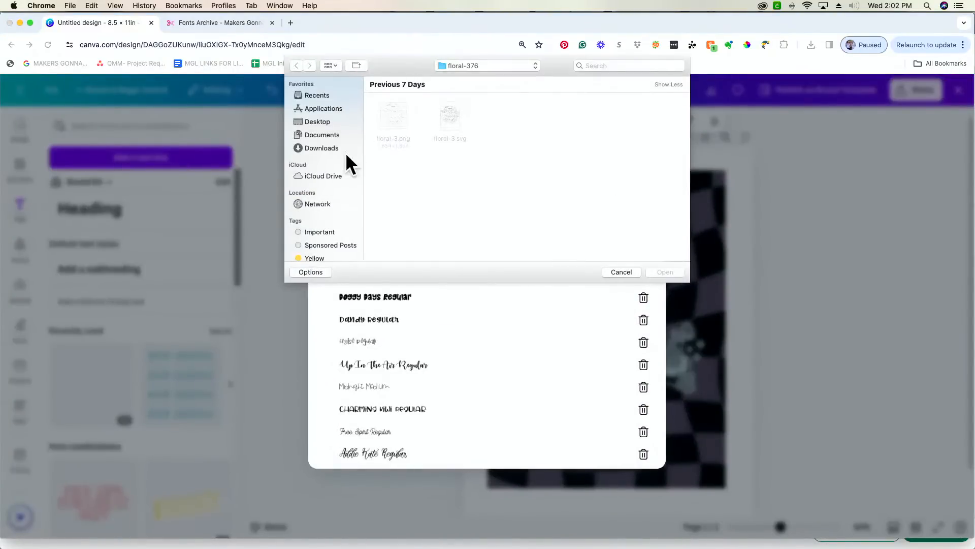
pyautogui.click(330, 148)
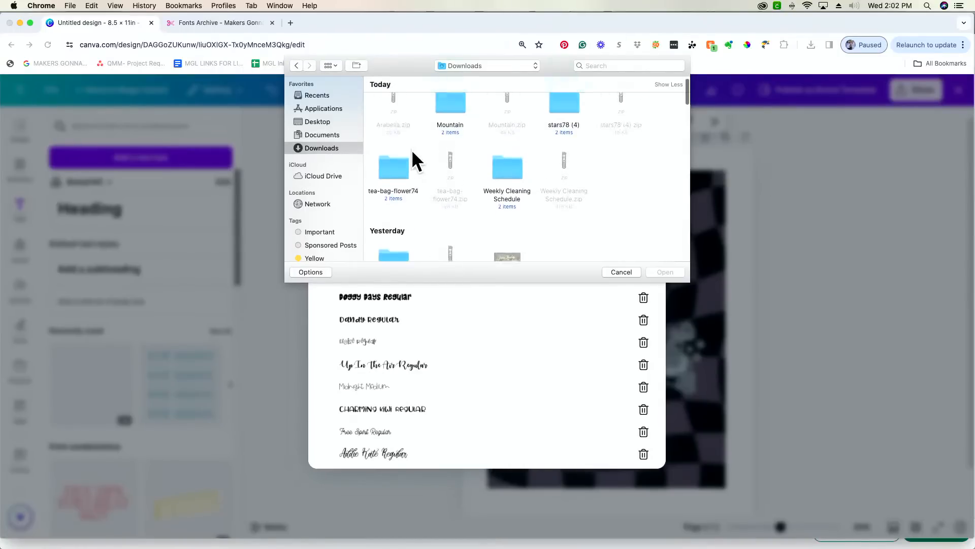
pyautogui.click(622, 66)
pyautogui.write('ara')
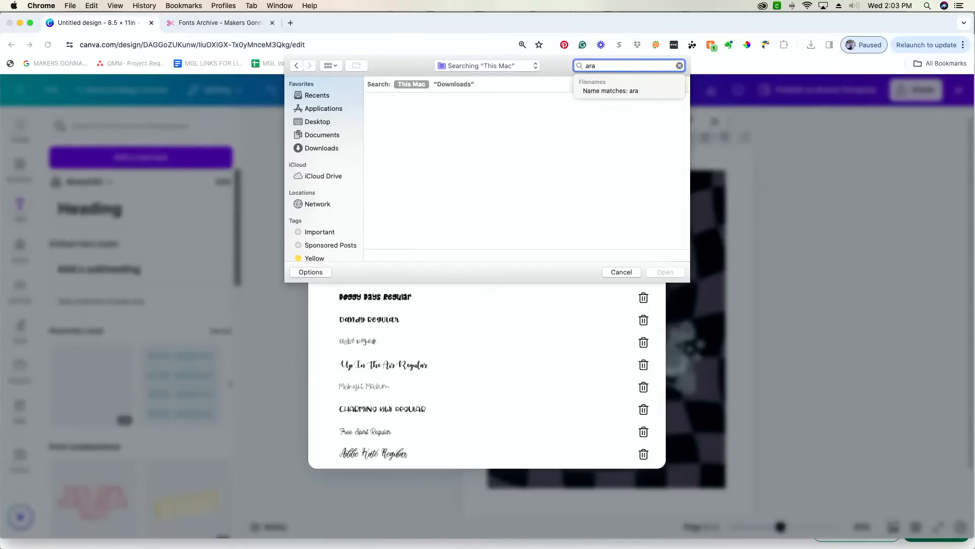
pyautogui.write('bella')
pyautogui.press('Return')
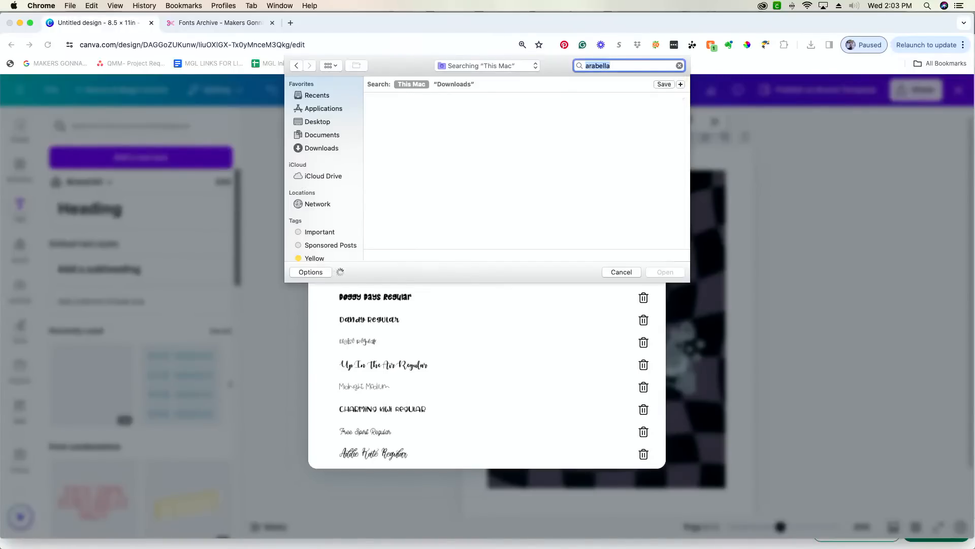
pyautogui.click(622, 271)
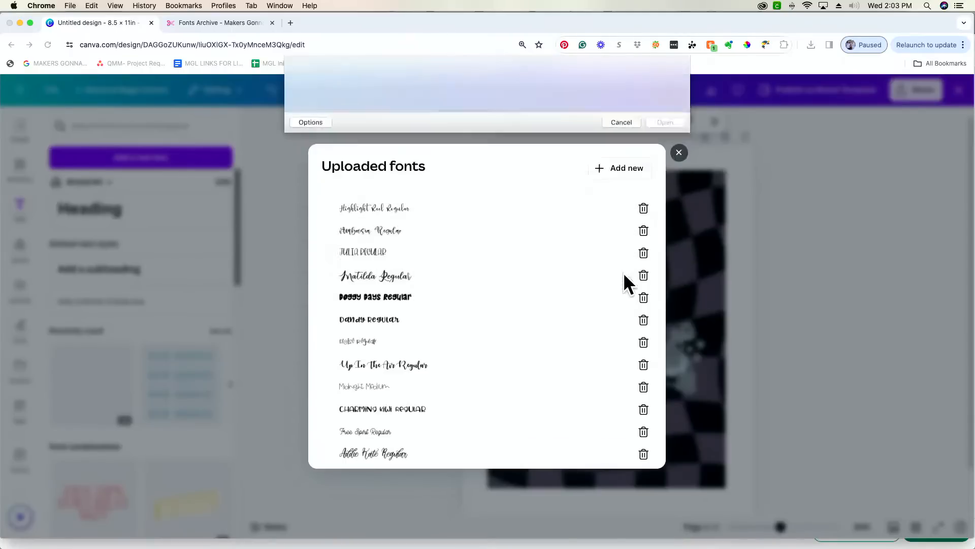
pyautogui.click(678, 154)
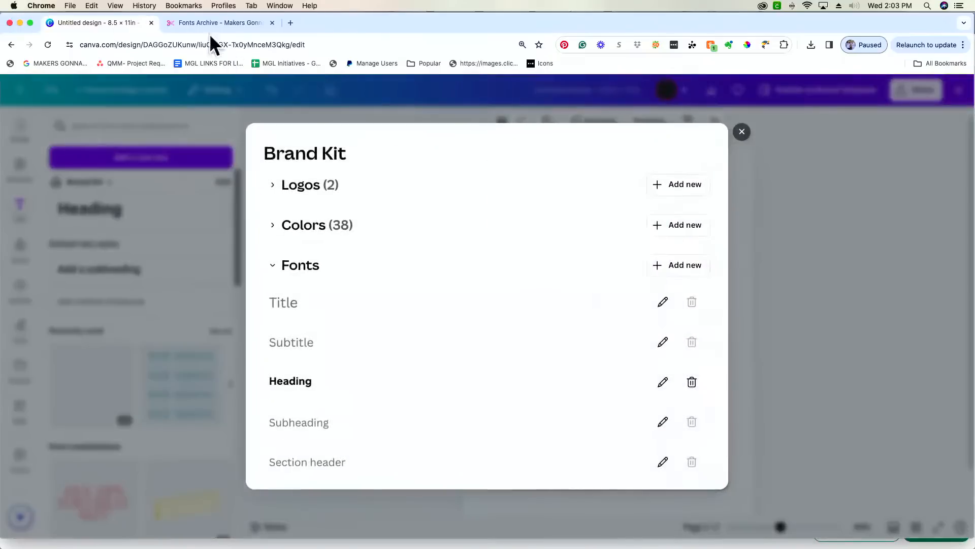
pyautogui.click(235, 24)
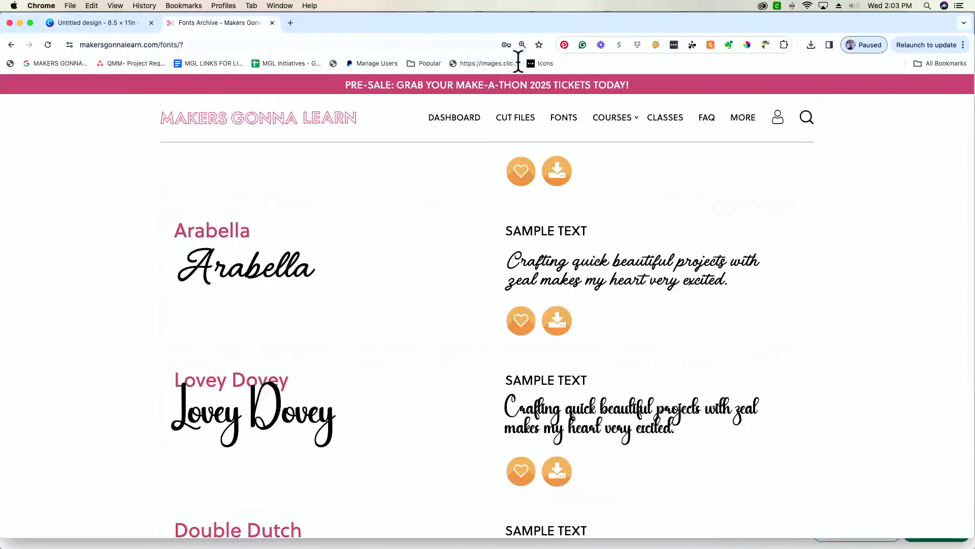
# - Extract Arabella.zip from the browser's downloads, then return to the Canva design
pyautogui.click(810, 45)
pyautogui.click(748, 86)
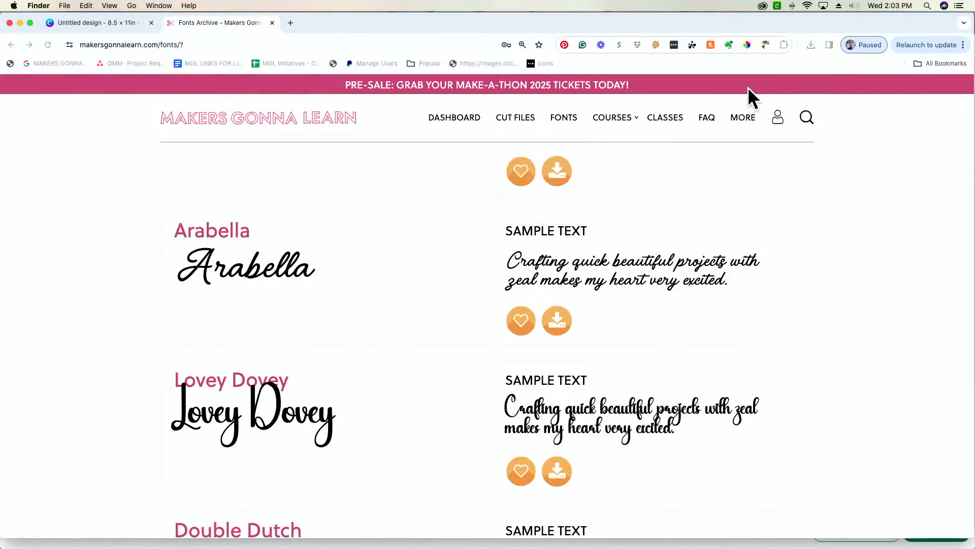
pyautogui.press('super+Tab')
pyautogui.press('super+Tab')
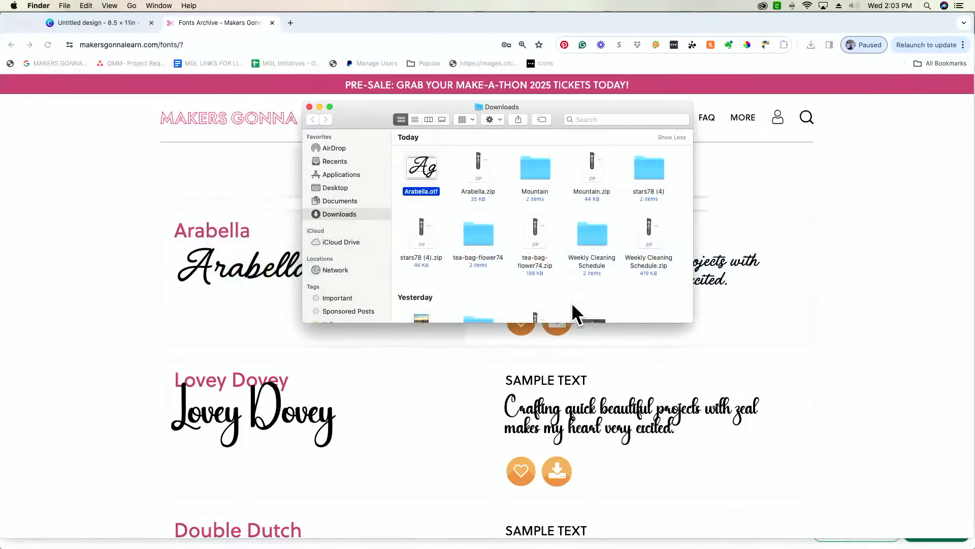
pyautogui.click(101, 23)
pyautogui.click(102, 23)
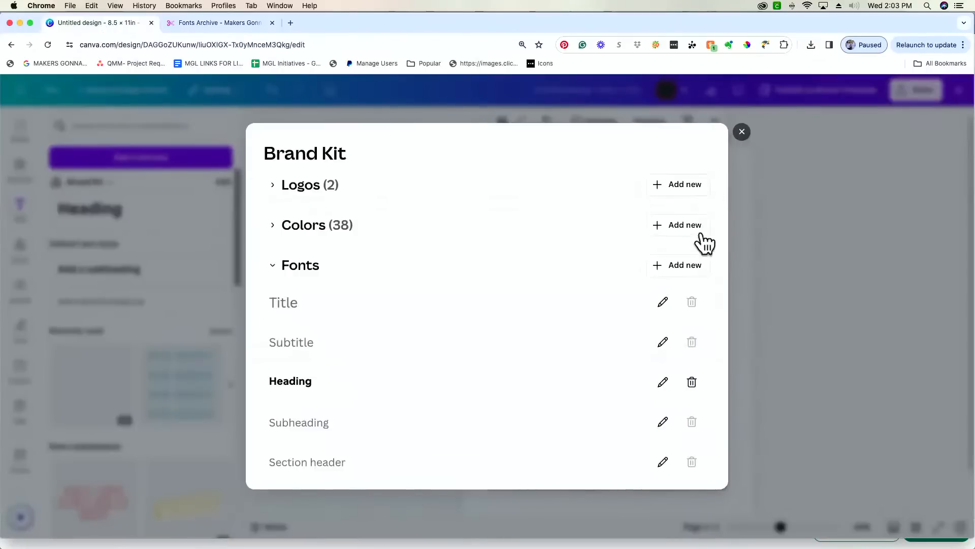
# - Reopen the Brand Kit font upload picker and cancel it
pyautogui.click(686, 265)
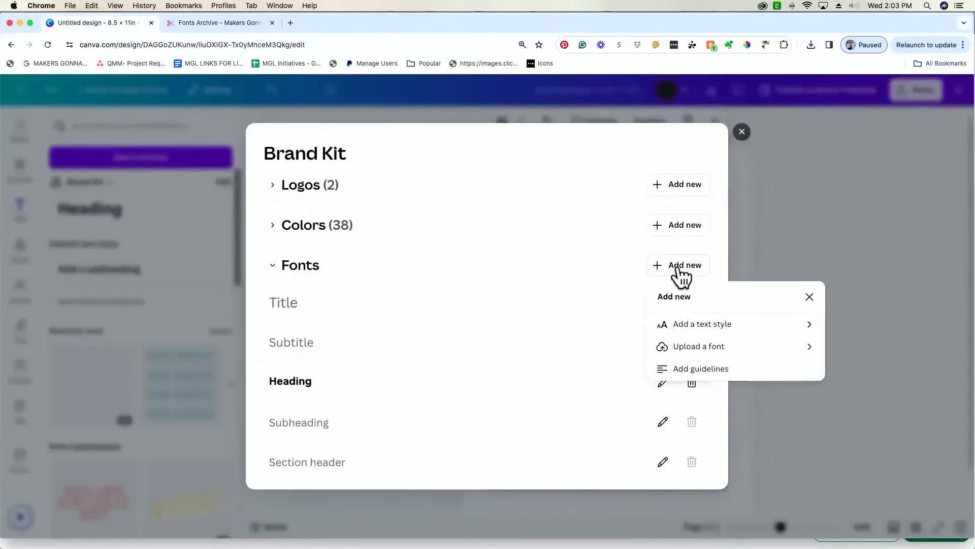
pyautogui.click(732, 346)
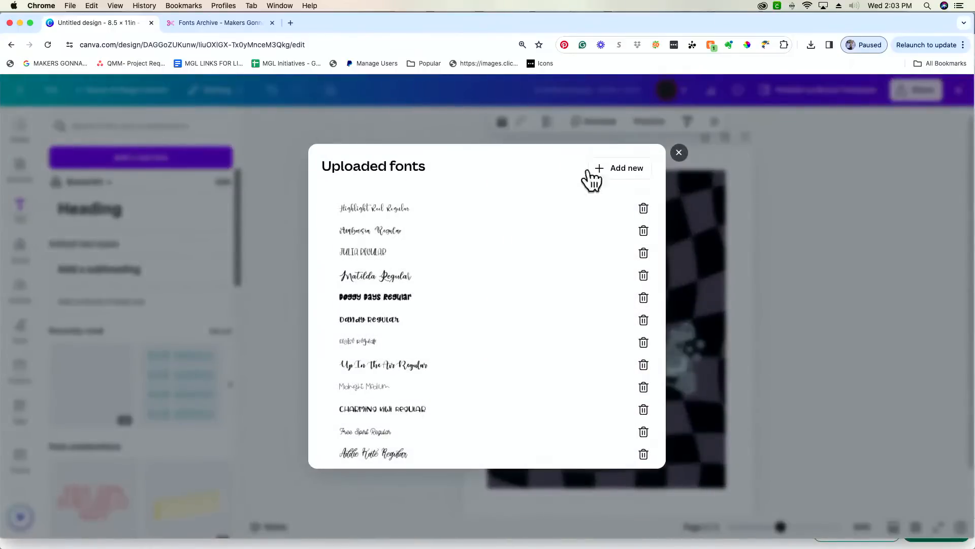
pyautogui.click(620, 171)
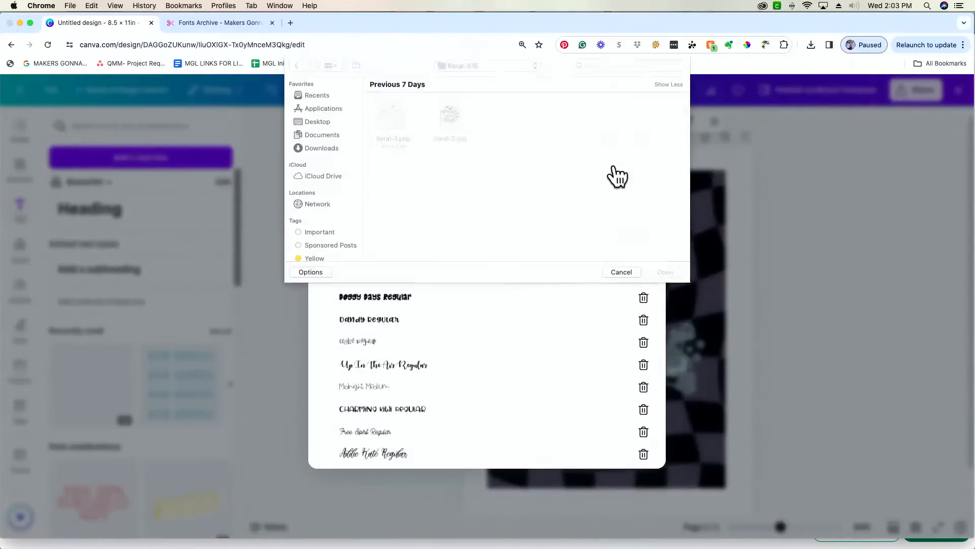
pyautogui.click(328, 152)
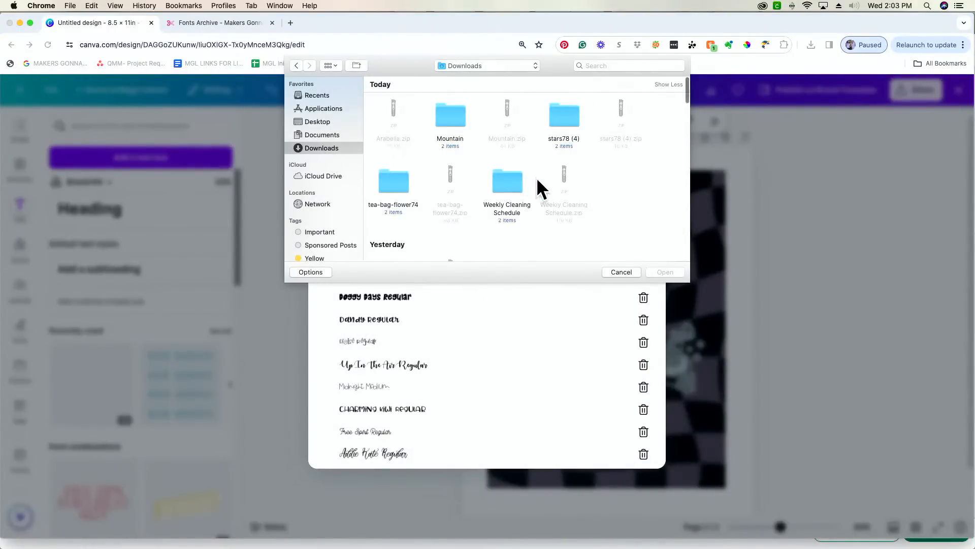
pyautogui.click(621, 271)
# - Drag Arabella.otf from Finder onto Uploaded fonts, confirm the upload, and close the dialogs
pyautogui.press('super+Tab')
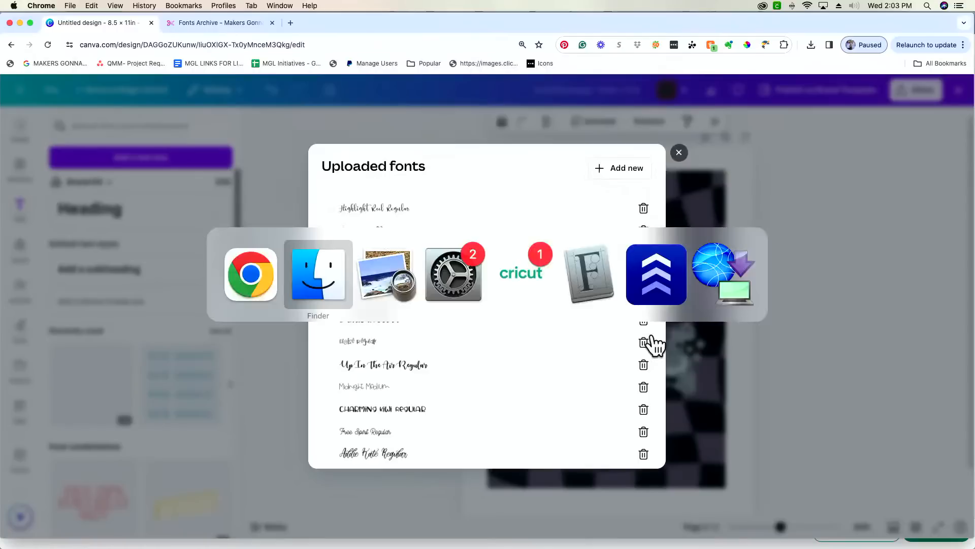
pyautogui.moveTo(349, 106); pyautogui.dragTo(547, 132)
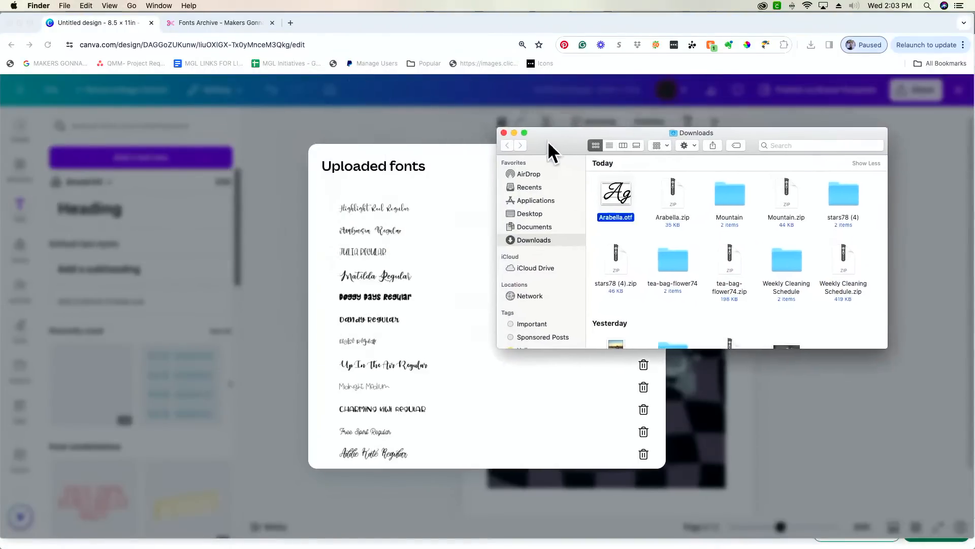
pyautogui.moveTo(621, 190); pyautogui.dragTo(466, 269)
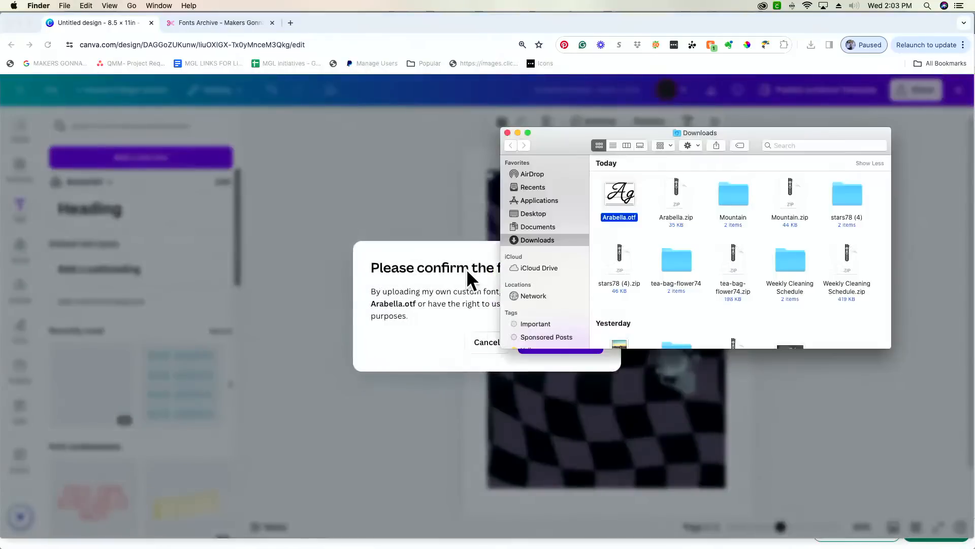
pyautogui.click(488, 236)
pyautogui.click(564, 342)
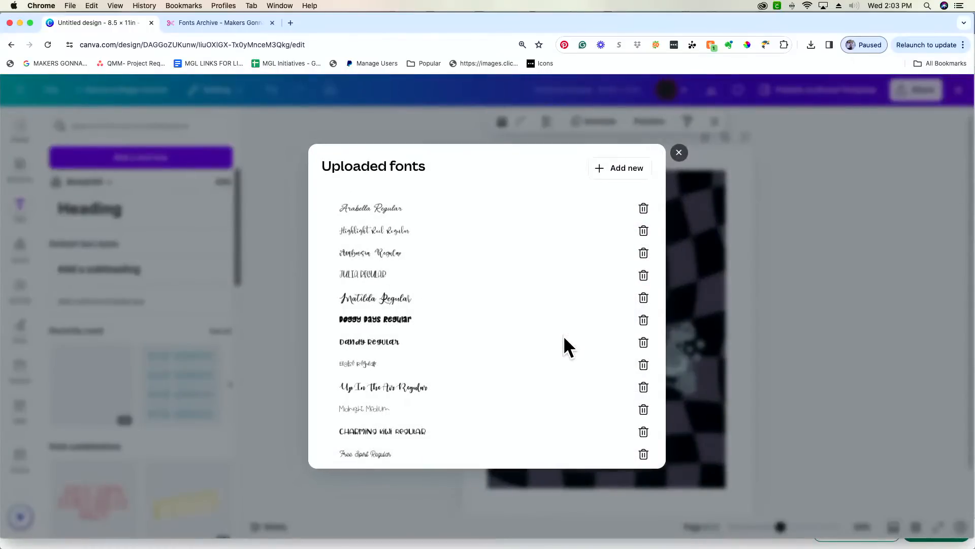
pyautogui.click(677, 155)
pyautogui.click(740, 132)
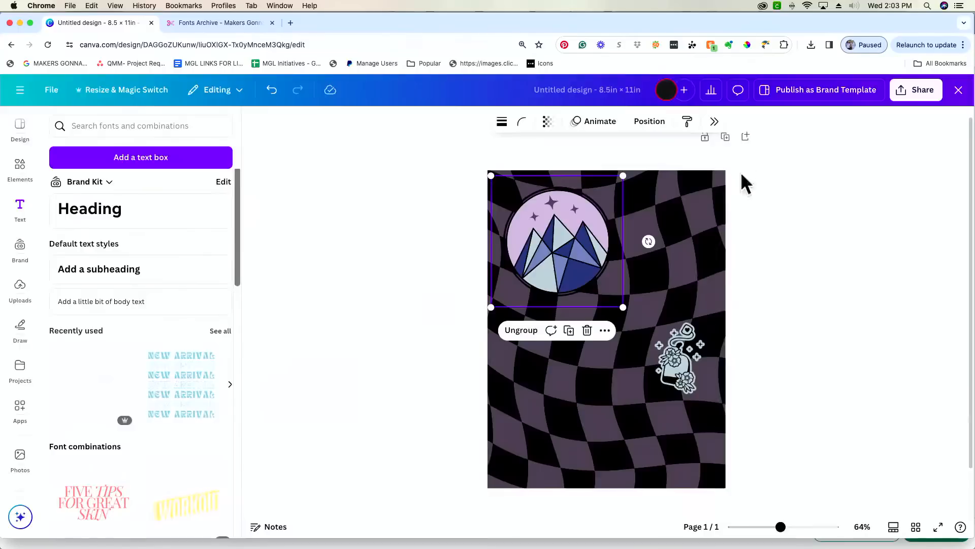
# - Add a paragraph text box below the page and make it smaller and narrower
pyautogui.click(687, 264)
pyautogui.press('t')
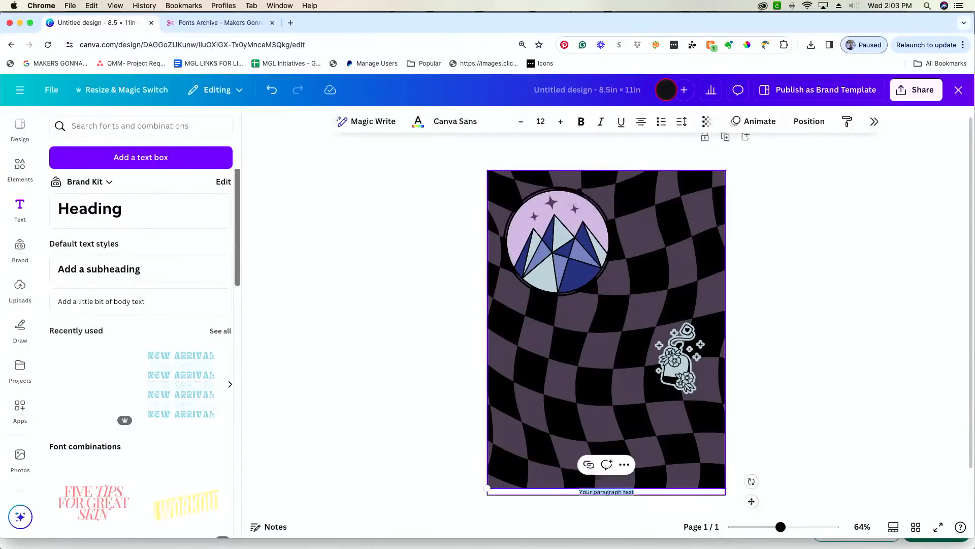
pyautogui.doubleClick(620, 492)
pyautogui.scroll(5, 770, 486)
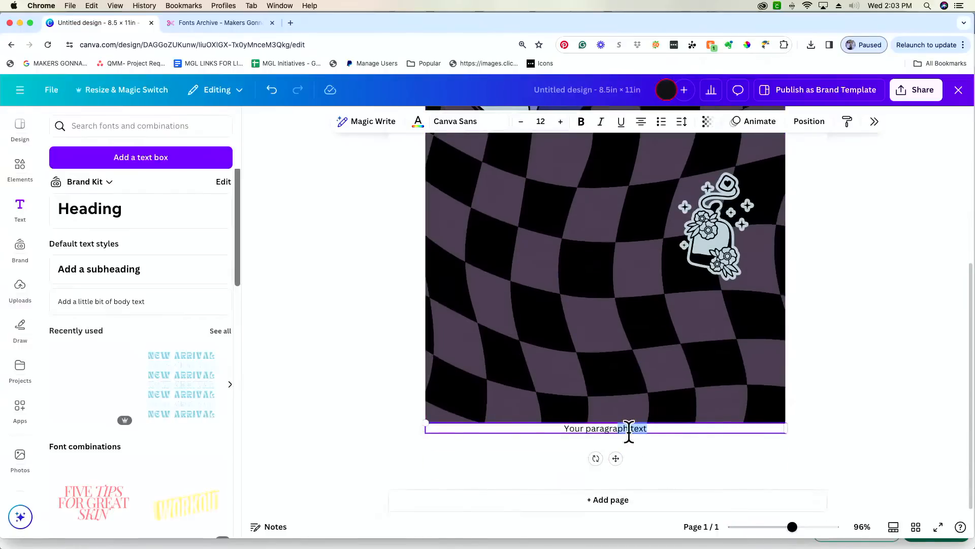
pyautogui.moveTo(421, 422); pyautogui.dragTo(467, 425)
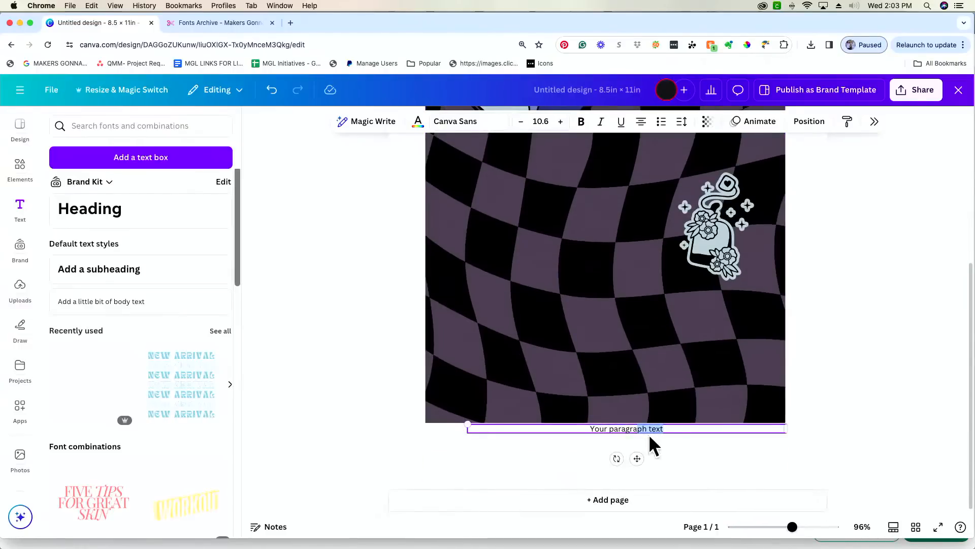
pyautogui.moveTo(787, 429); pyautogui.dragTo(599, 429)
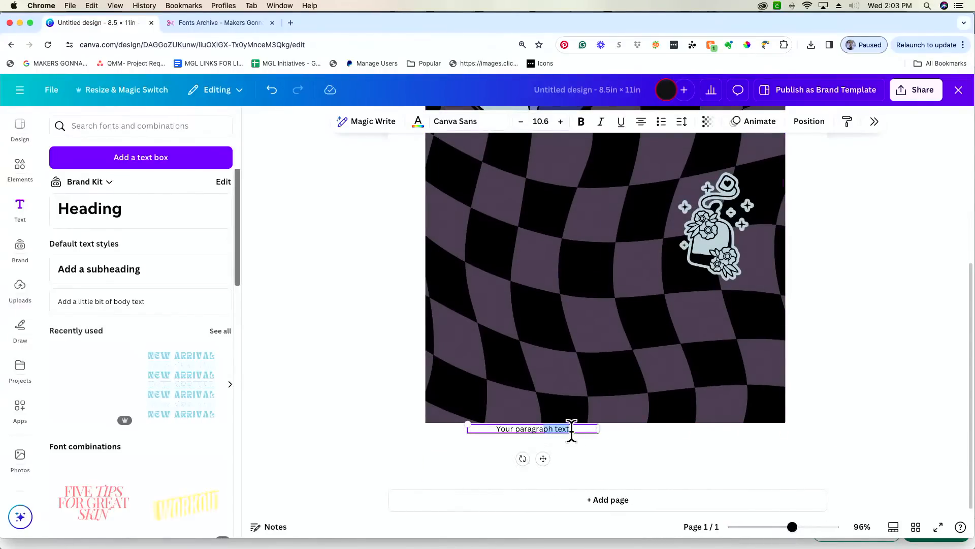
# - Set the text box's font to Arabella by searching 'ara'
pyautogui.click(489, 124)
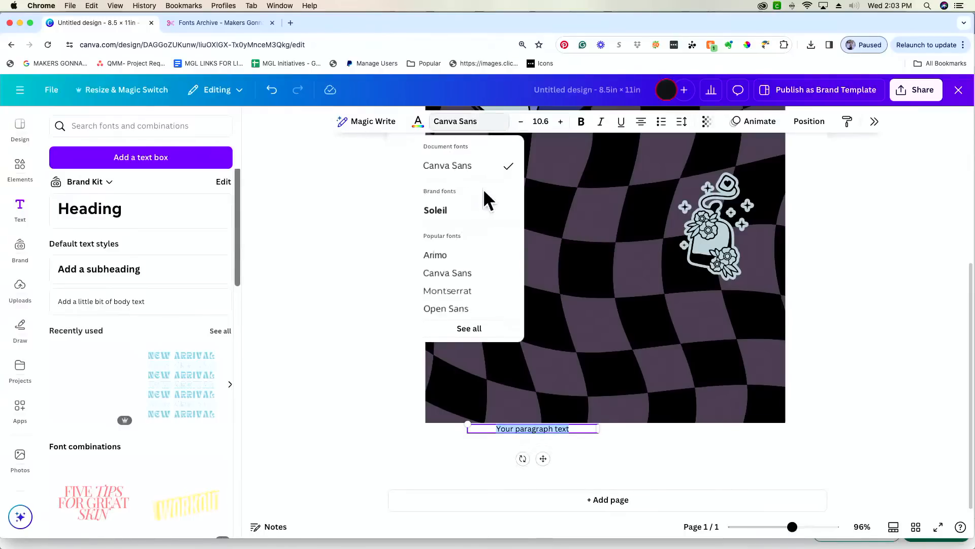
pyautogui.click(495, 330)
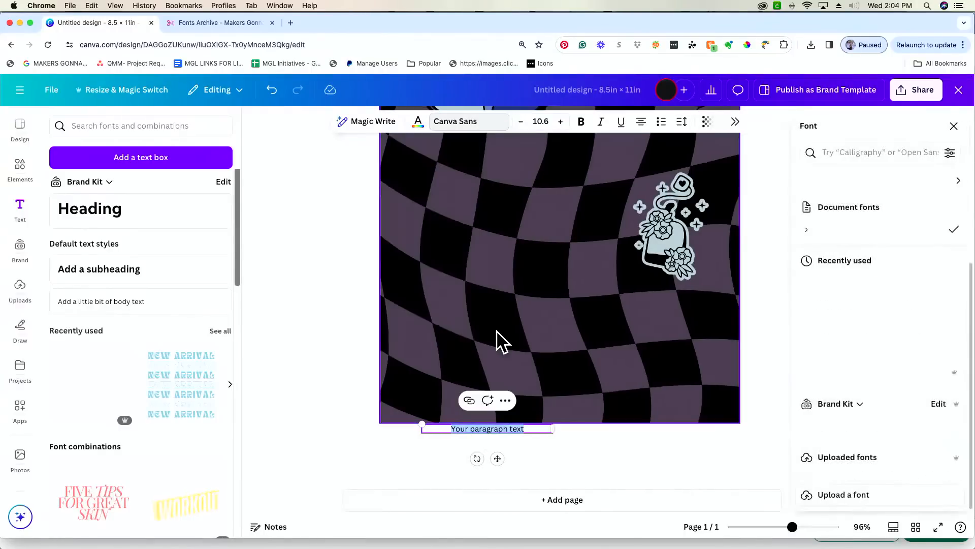
pyautogui.click(858, 153)
pyautogui.write('arabe')
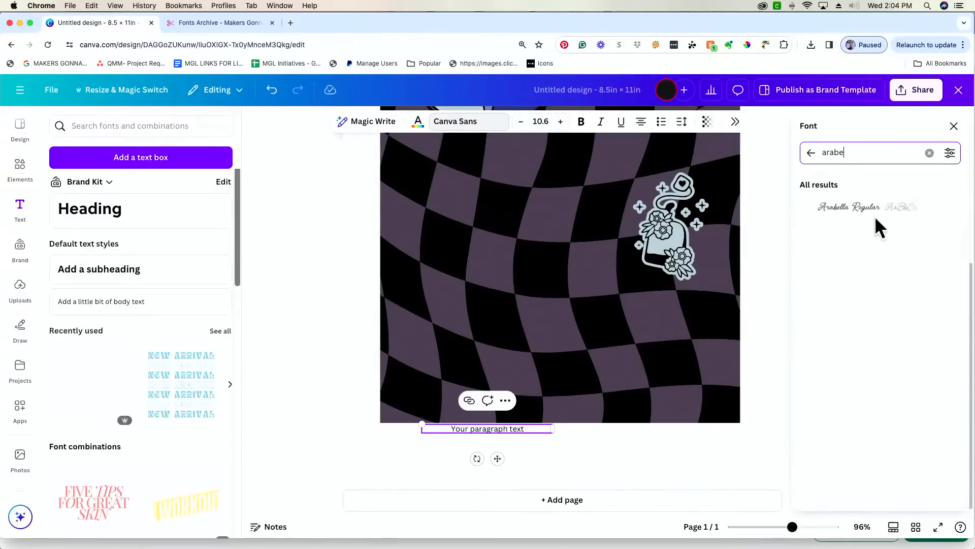
pyautogui.click(876, 218)
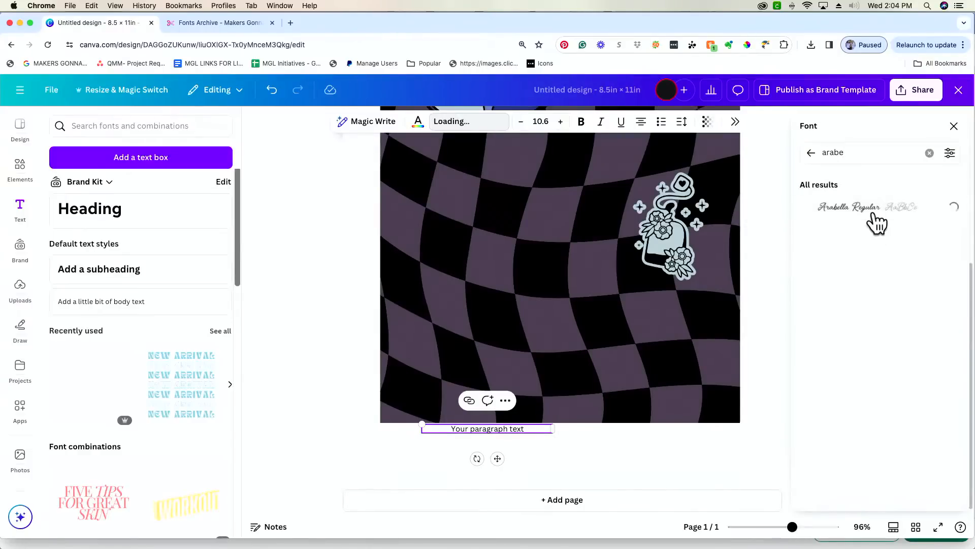
# - Replace the placeholder with 'Hello, Feyre' and start a second line
pyautogui.doubleClick(500, 429)
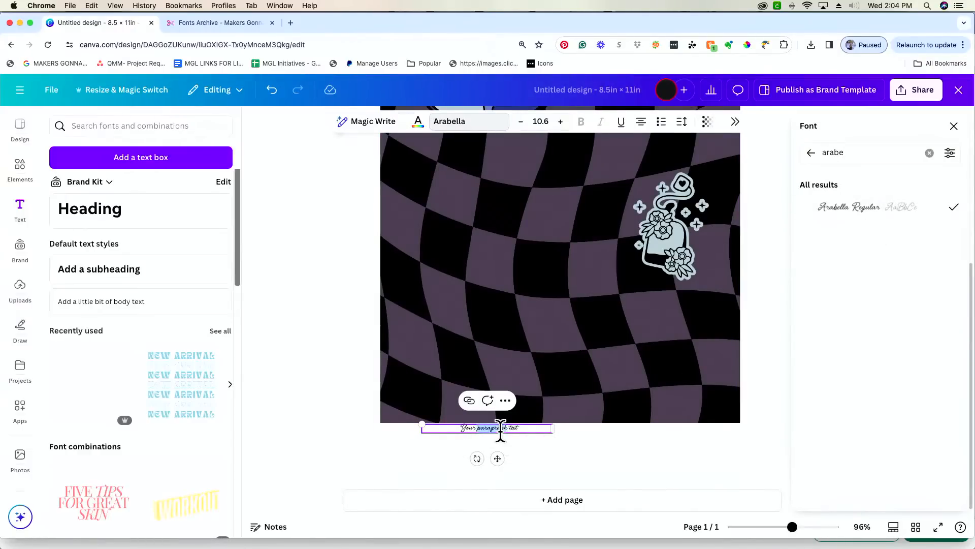
pyautogui.write('Hel')
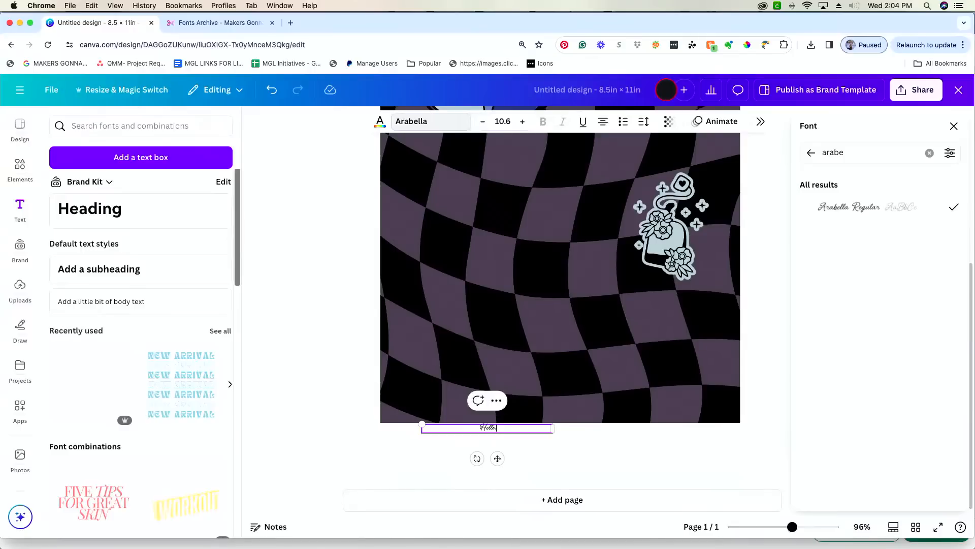
pyautogui.write('lo, Feyr')
pyautogui.write('eure')
pyautogui.press('Return')
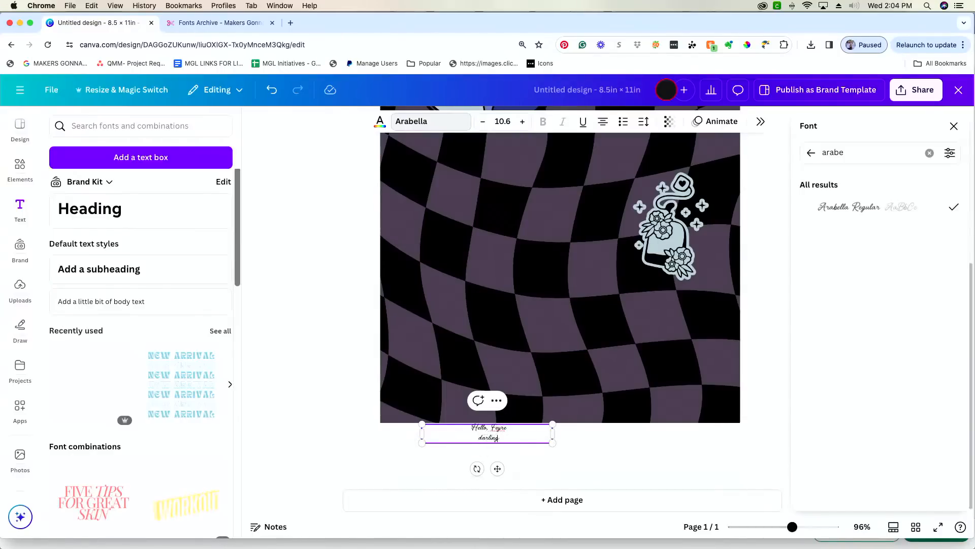
# - Enlarge the text to size 25.7, move it onto the checkerboard, and make it pale blue-grey
pyautogui.moveTo(552, 443); pyautogui.dragTo(740, 490)
pyautogui.moveTo(742, 454); pyautogui.dragTo(498, 281)
pyautogui.click(641, 445)
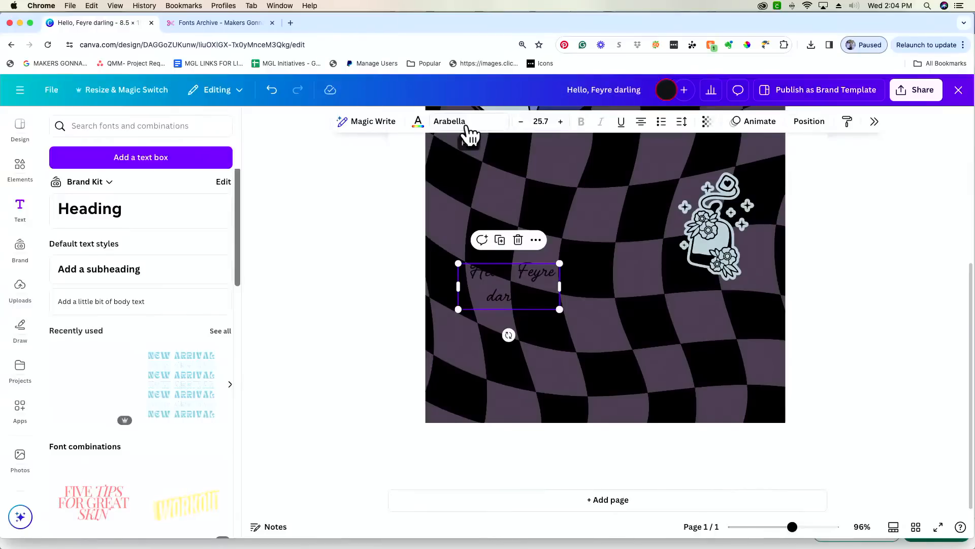
pyautogui.click(419, 123)
pyautogui.click(428, 167)
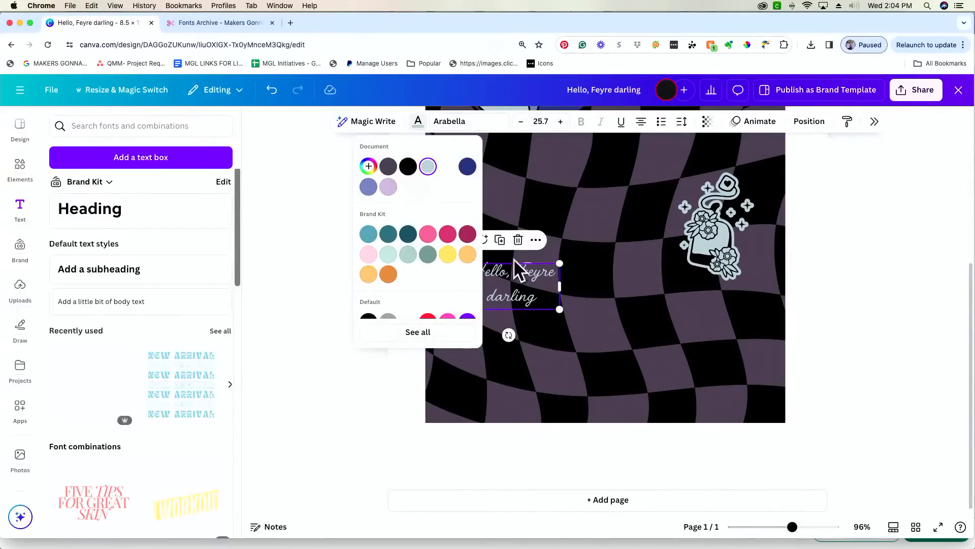
# - Make the greeting white, reposition it, and resize it to font size 43.7
pyautogui.click(447, 166)
pyautogui.moveTo(557, 309); pyautogui.dragTo(709, 356)
pyautogui.moveTo(619, 327); pyautogui.dragTo(577, 311)
pyautogui.moveTo(663, 335); pyautogui.dragTo(593, 303)
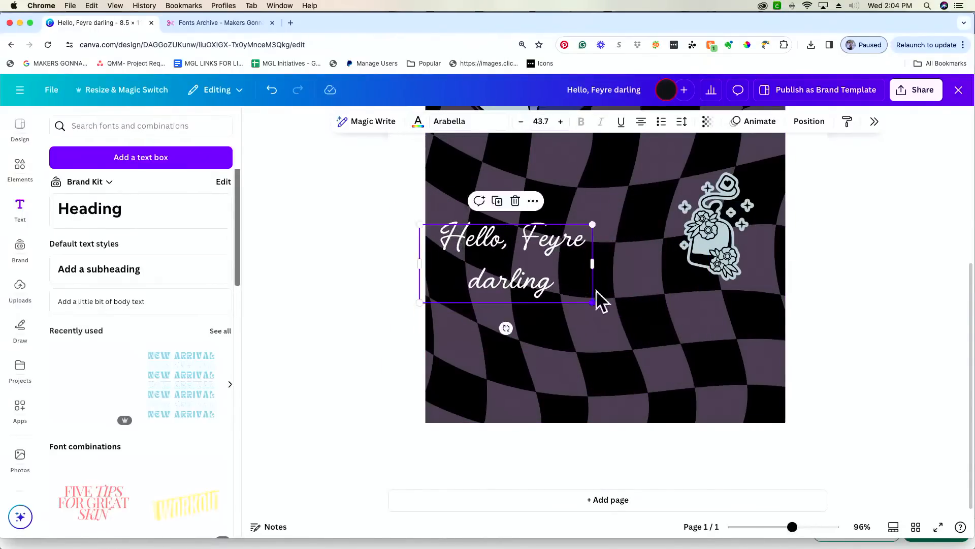
# - Tighten the line spacing to 0.84 and tilt the text about 15° counter-clockwise
pyautogui.click(682, 122)
pyautogui.moveTo(662, 206); pyautogui.dragTo(635, 207)
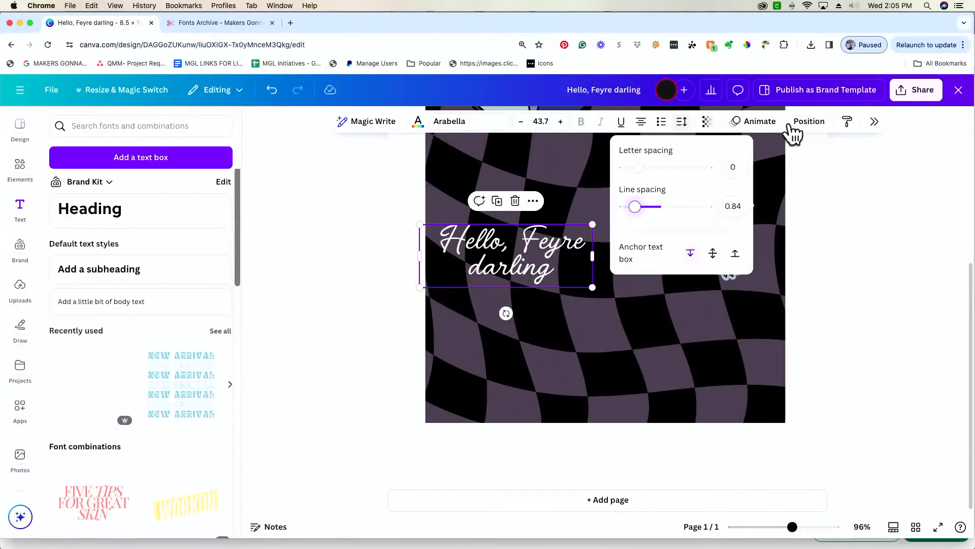
pyautogui.click(898, 164)
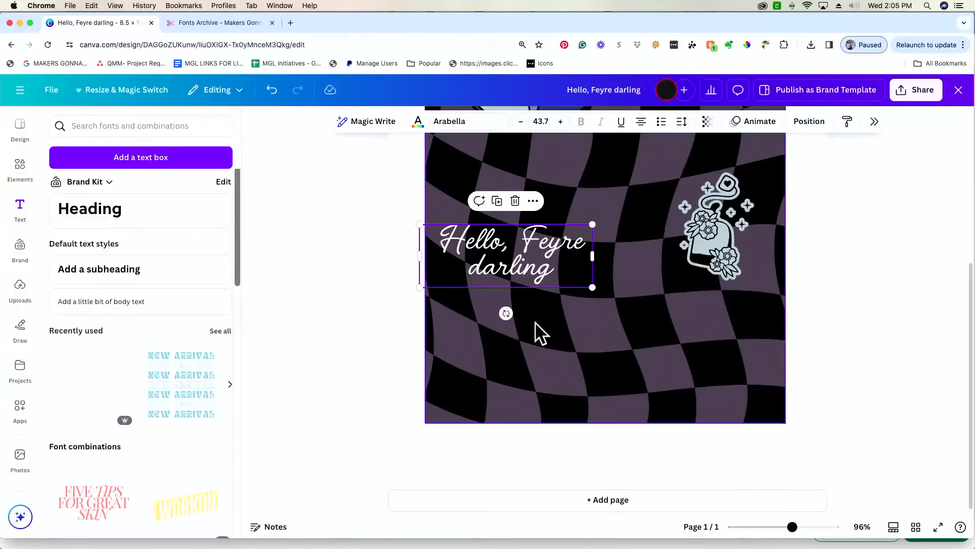
pyautogui.moveTo(505, 314); pyautogui.dragTo(545, 231)
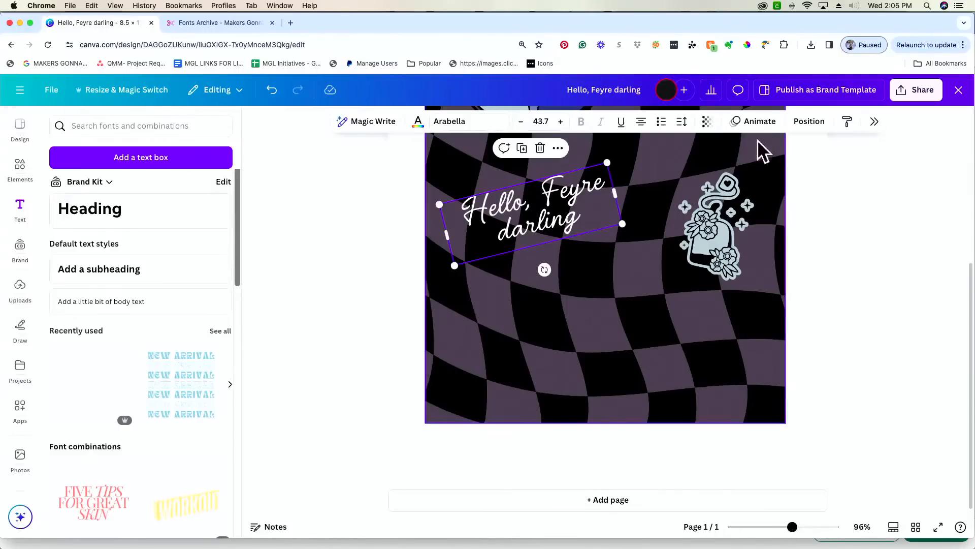
pyautogui.click(523, 203)
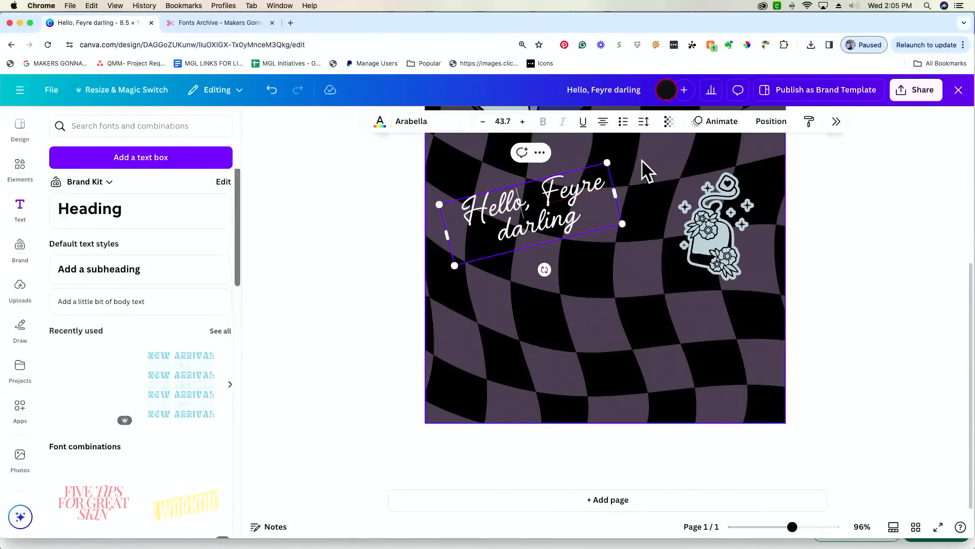
# - Preview the Lift, Hollow, Splice and Echo effects, then apply Outline and open its settings
pyautogui.click(838, 123)
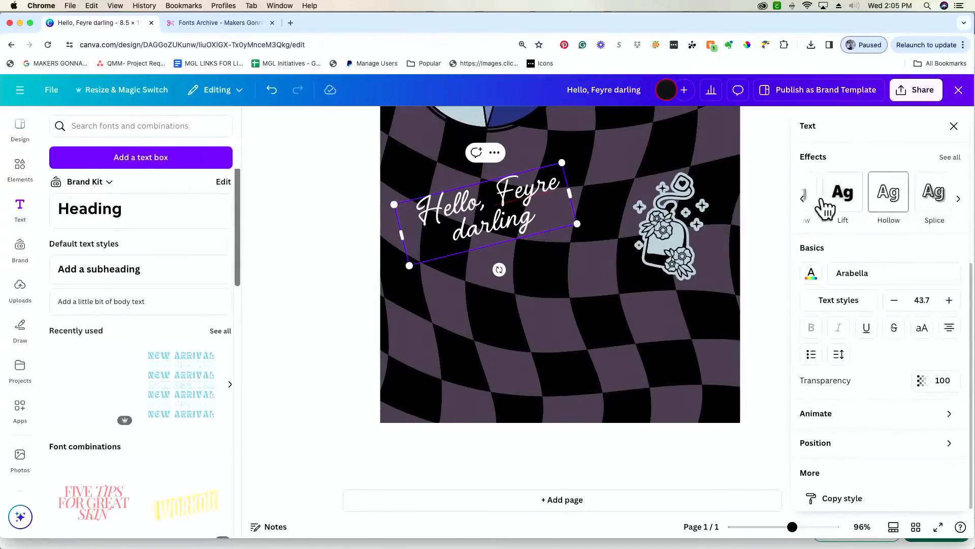
pyautogui.click(850, 204)
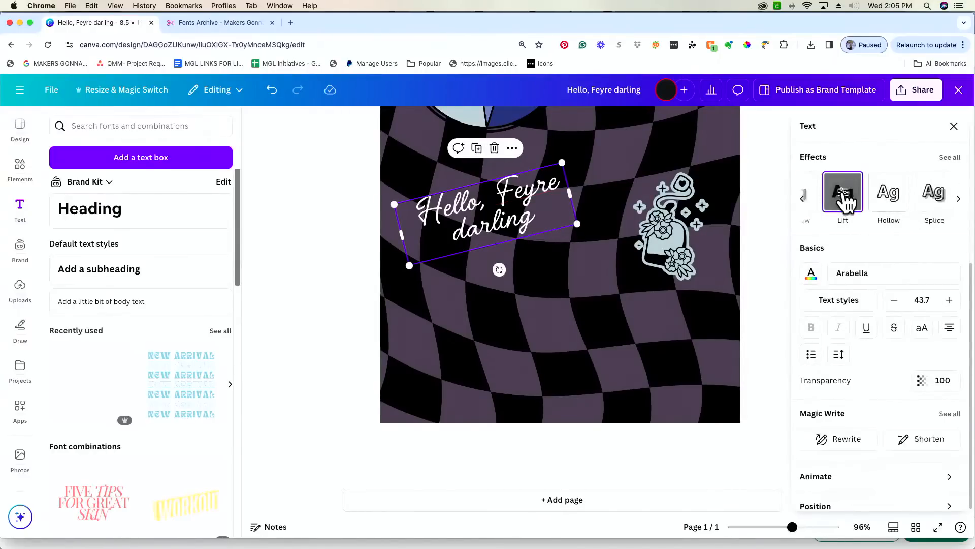
pyautogui.click(889, 199)
pyautogui.click(933, 201)
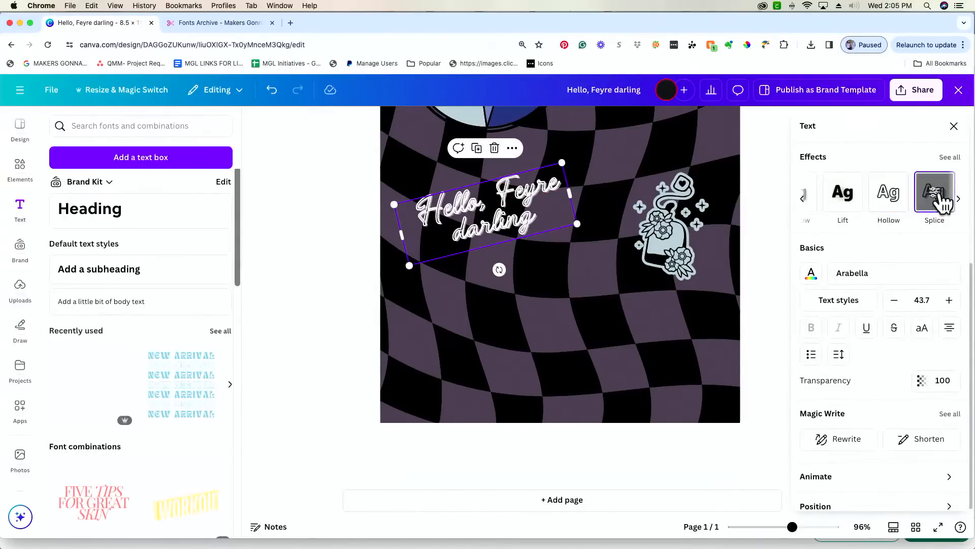
pyautogui.click(871, 208)
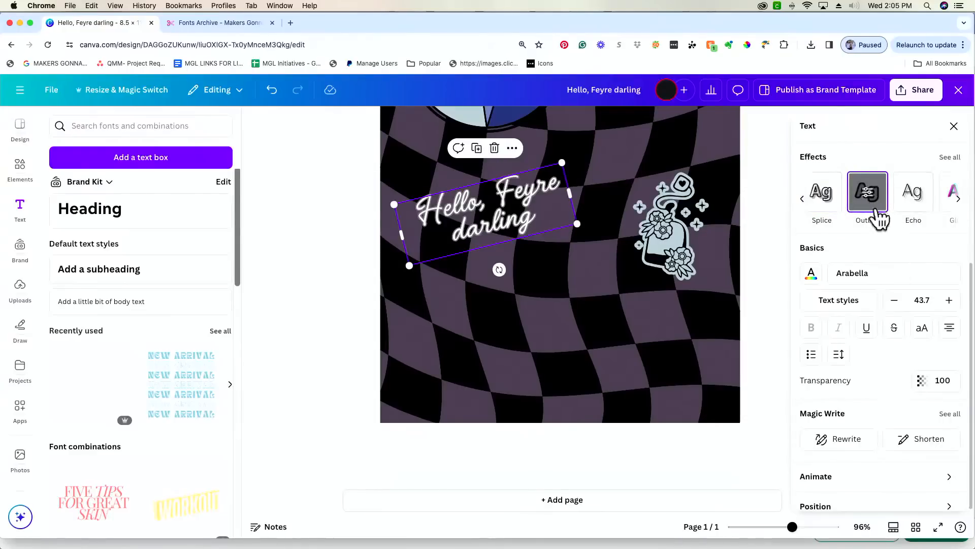
pyautogui.click(868, 203)
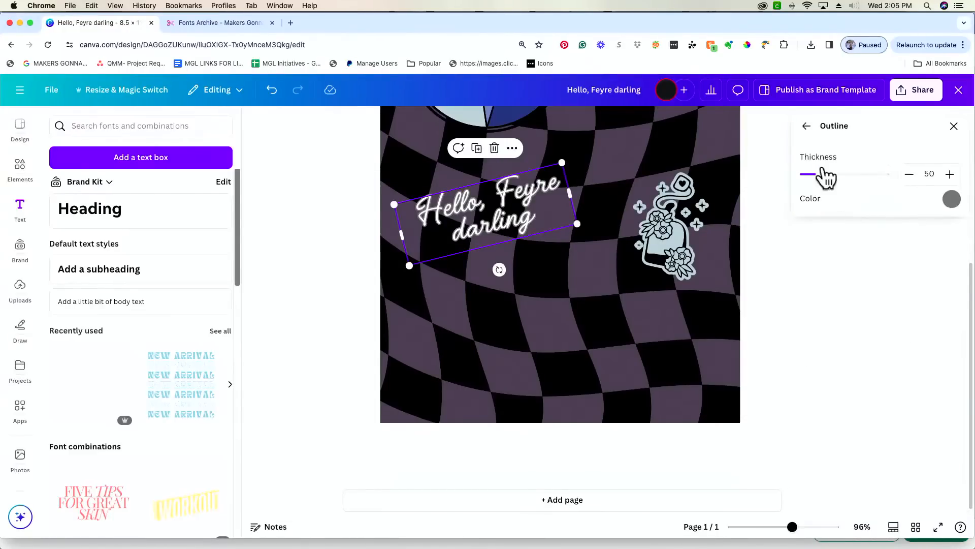
pyautogui.click(808, 128)
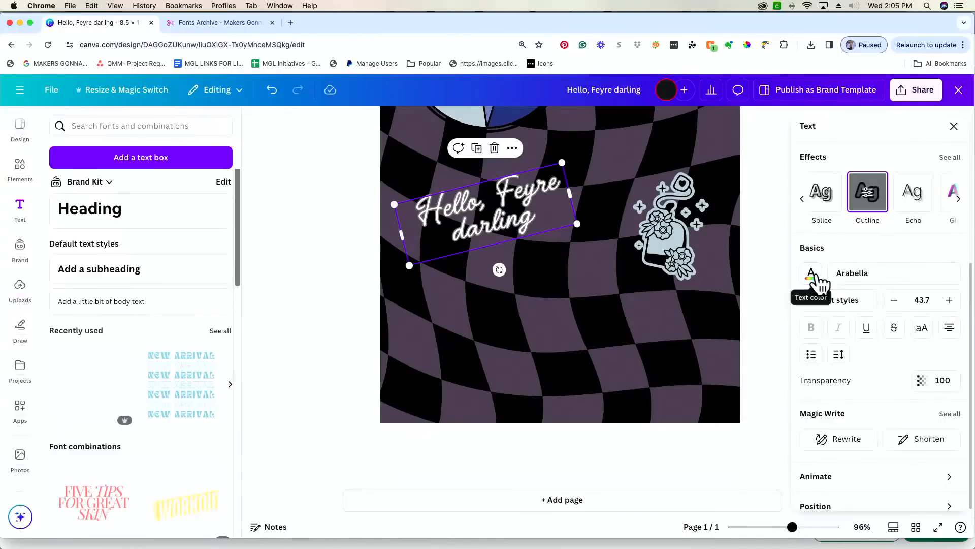
pyautogui.scroll(-1, 884, 193)
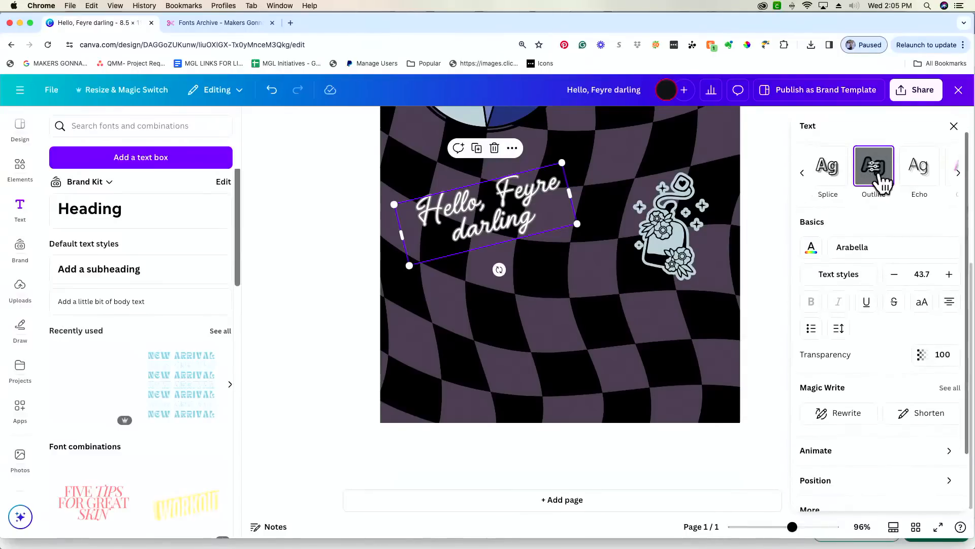
pyautogui.scroll(1, 883, 182)
pyautogui.click(923, 198)
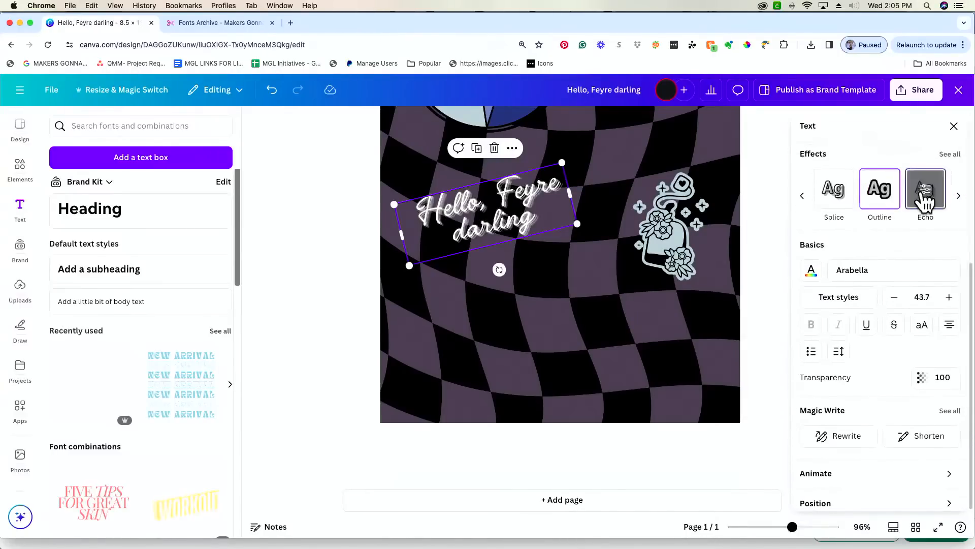
pyautogui.click(875, 195)
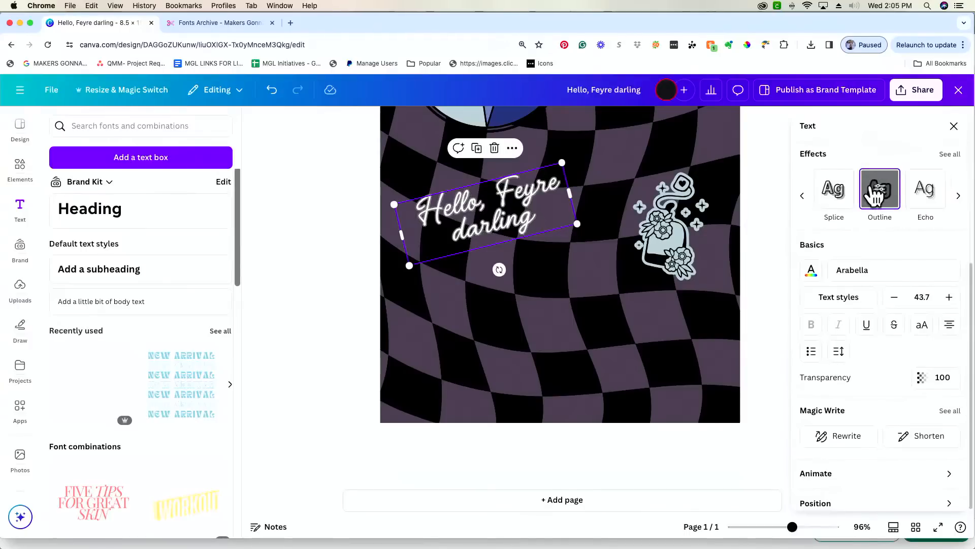
pyautogui.click(878, 193)
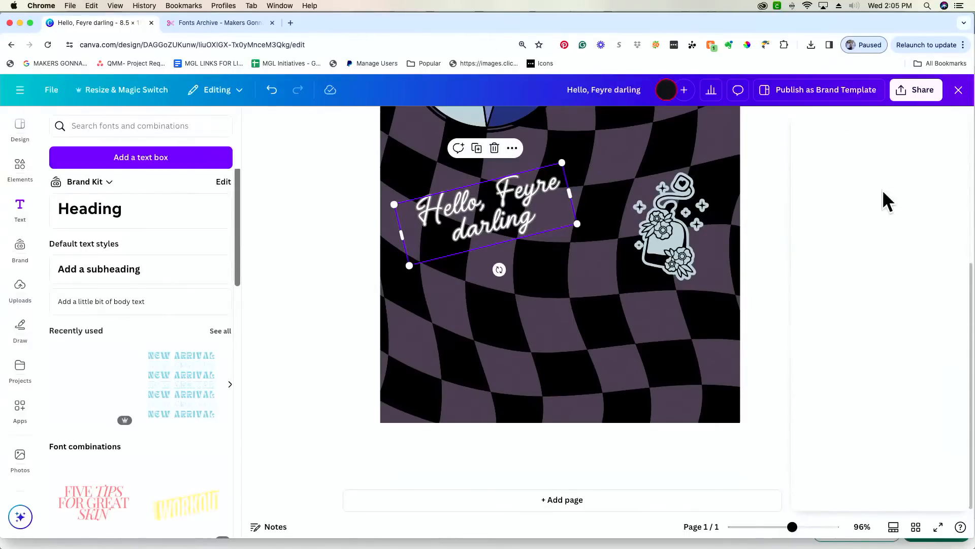
# - Give the outline a light blue-grey colour and thicken it to 107
pyautogui.click(951, 200)
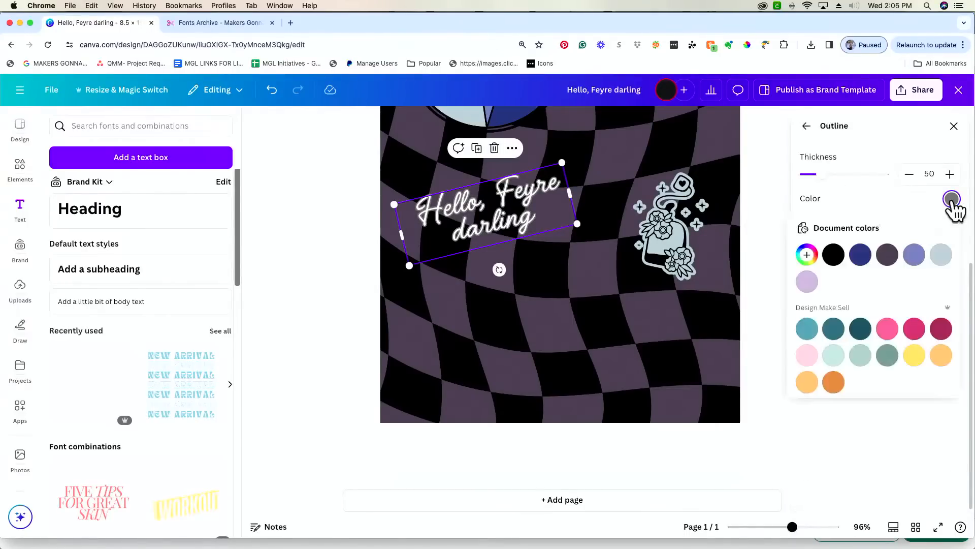
pyautogui.click(941, 255)
pyautogui.moveTo(820, 175); pyautogui.dragTo(921, 183)
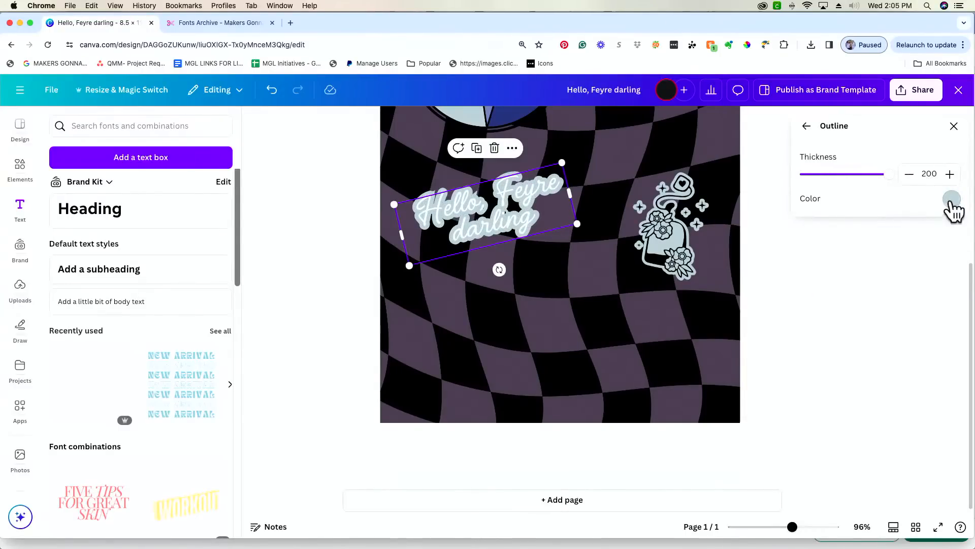
pyautogui.click(952, 200)
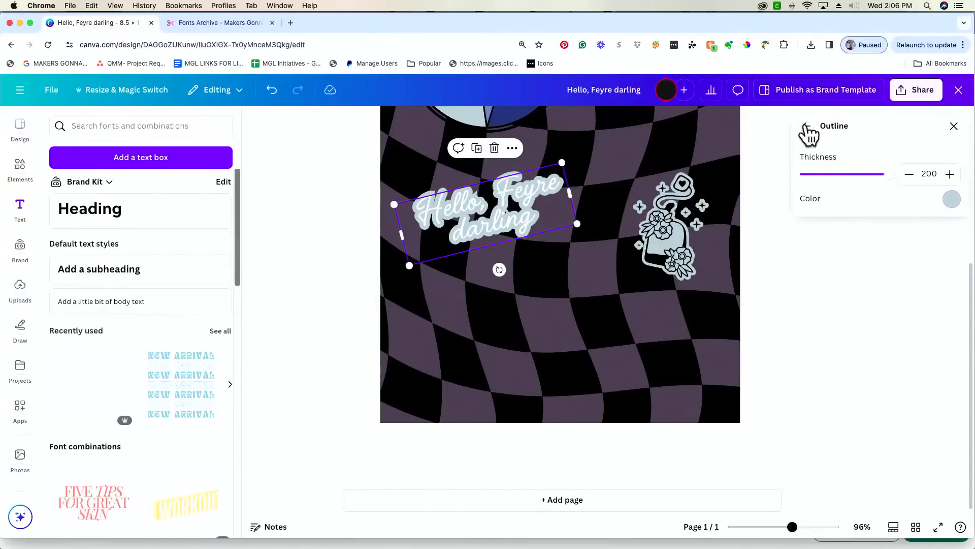
pyautogui.click(807, 126)
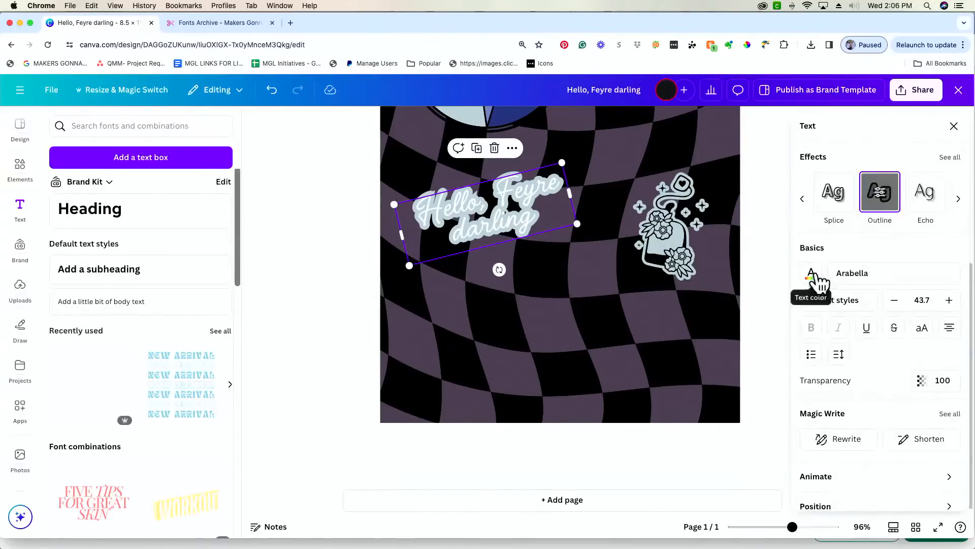
# - Set the text colour to black after trying dark purple, dark blue and lavender
pyautogui.click(811, 274)
pyautogui.click(840, 214)
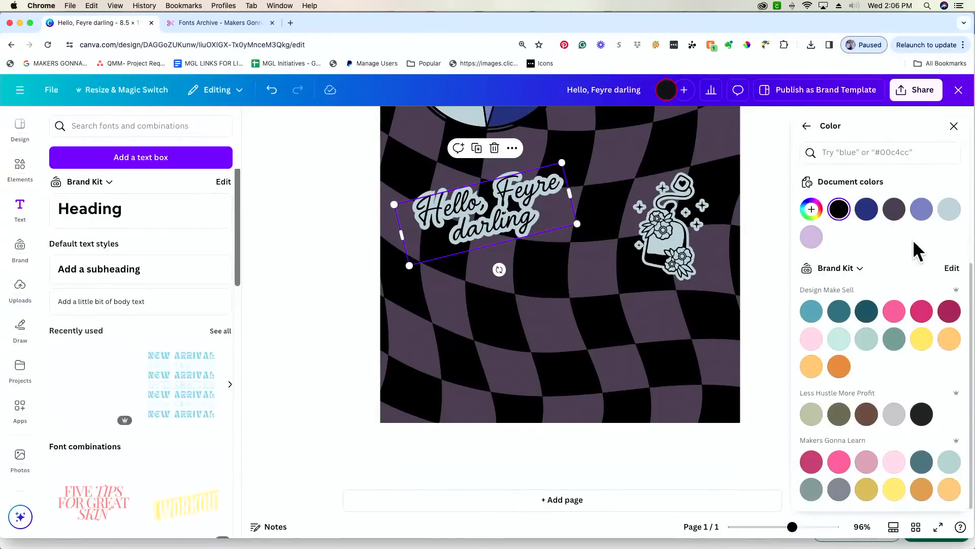
pyautogui.click(899, 216)
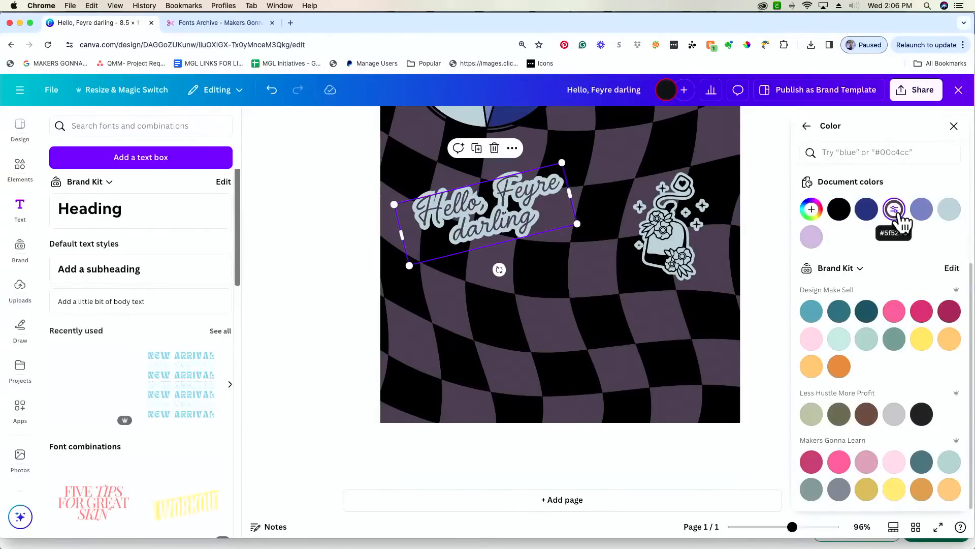
pyautogui.click(869, 213)
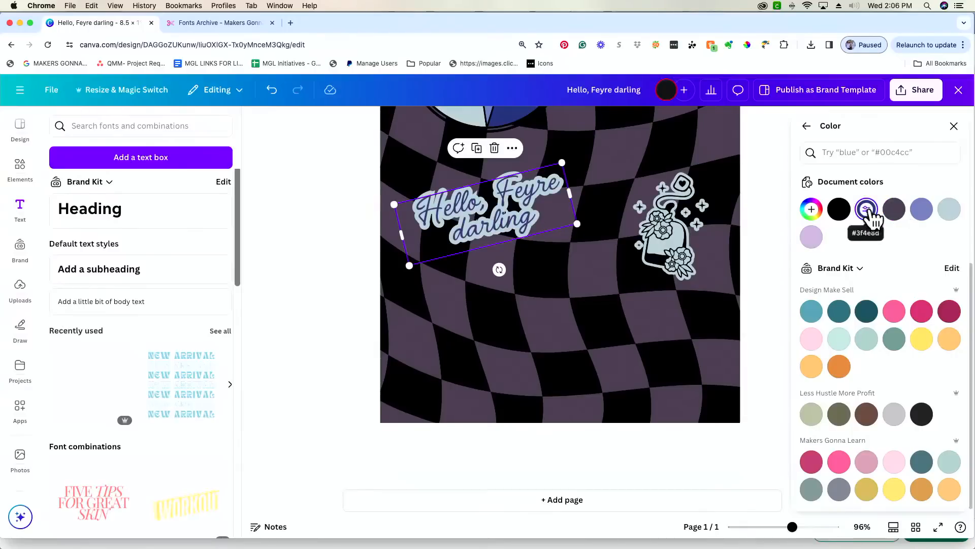
pyautogui.click(843, 210)
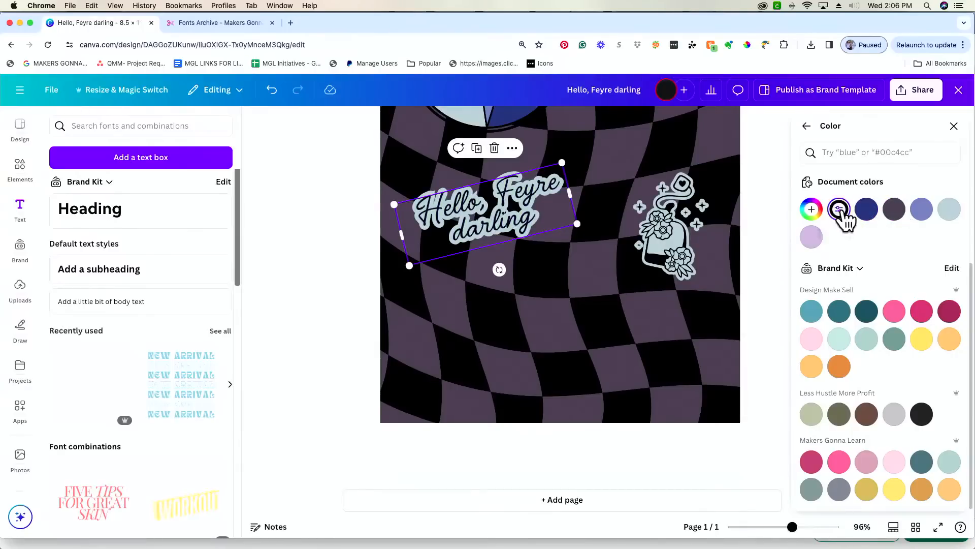
pyautogui.click(813, 238)
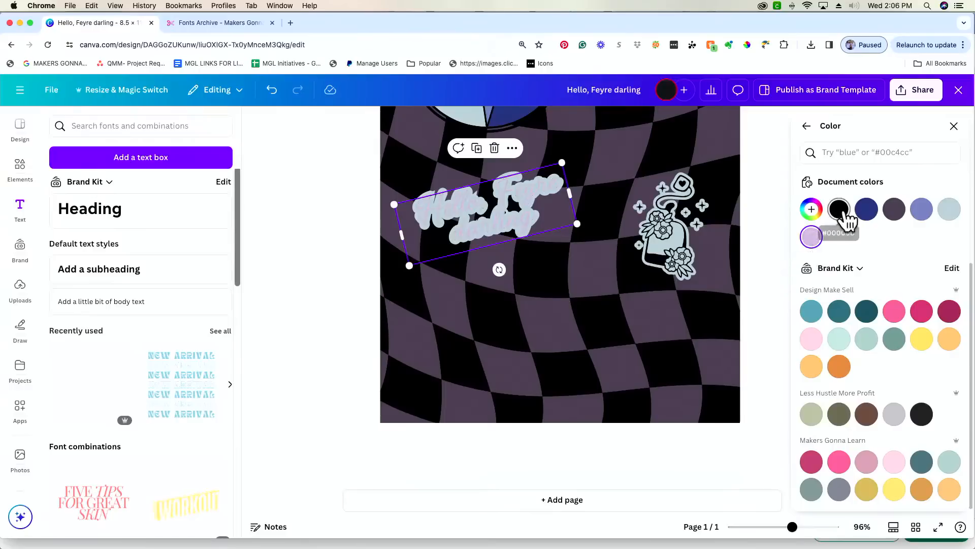
pyautogui.click(840, 210)
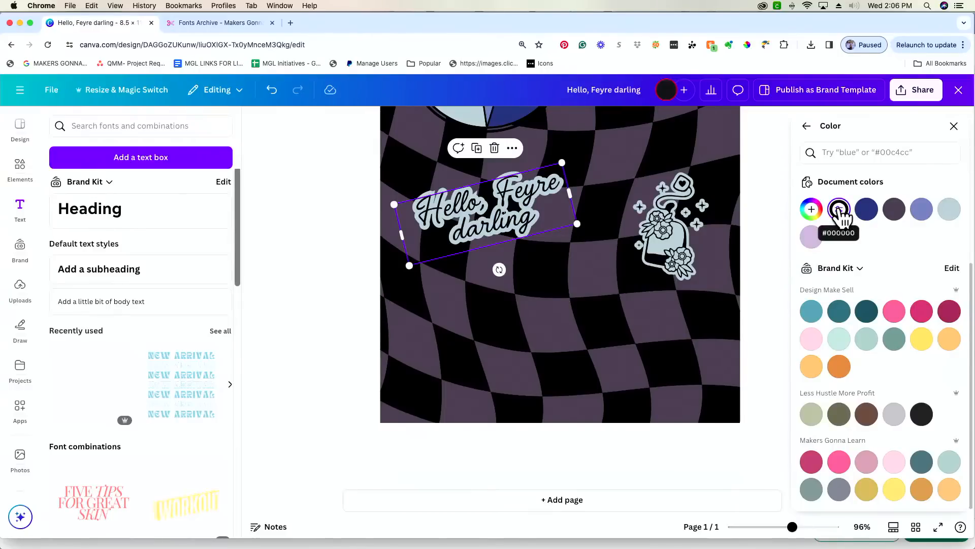
pyautogui.click(806, 125)
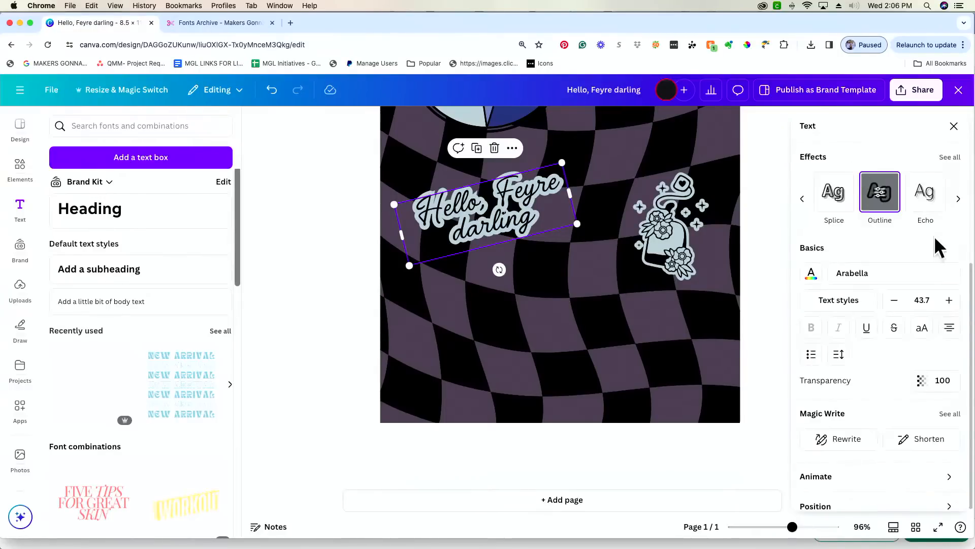
# - Make the outline lavender after previewing periwinkle, navy and other shades
pyautogui.click(887, 204)
pyautogui.click(958, 204)
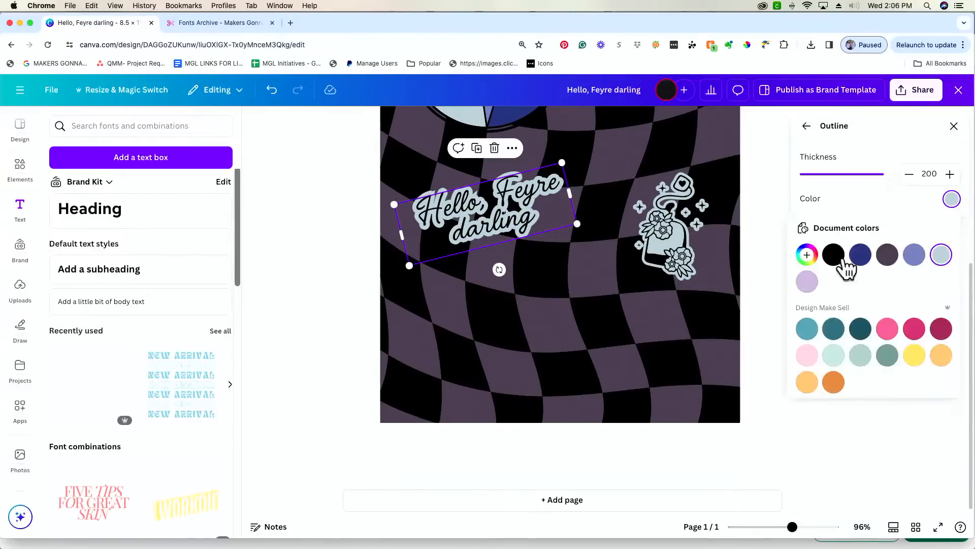
pyautogui.click(807, 282)
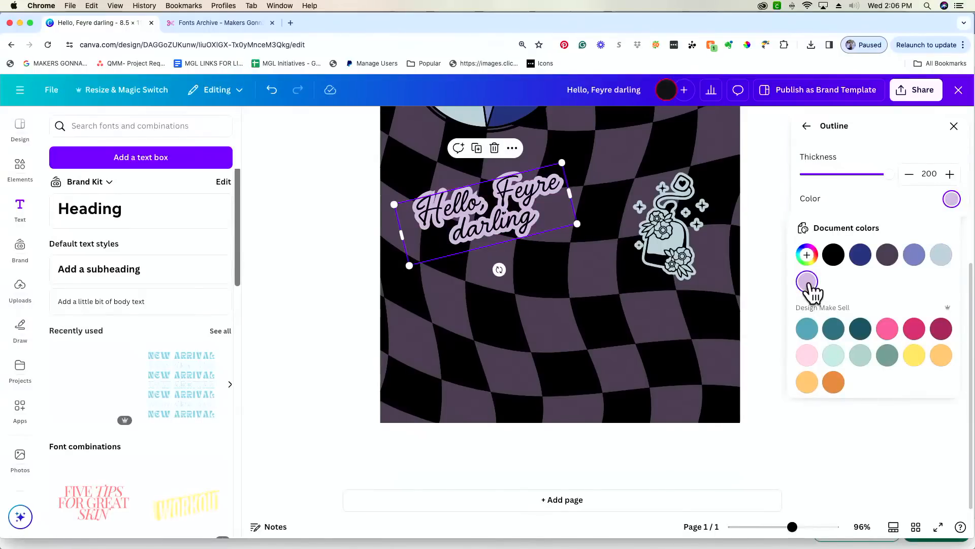
pyautogui.click(915, 256)
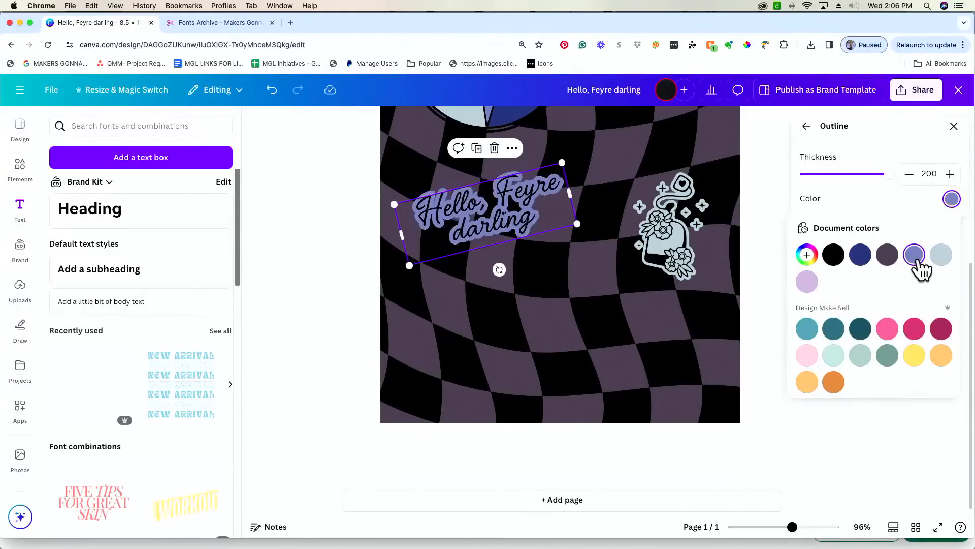
pyautogui.click(863, 259)
pyautogui.click(892, 257)
pyautogui.click(913, 256)
pyautogui.click(838, 285)
pyautogui.click(810, 284)
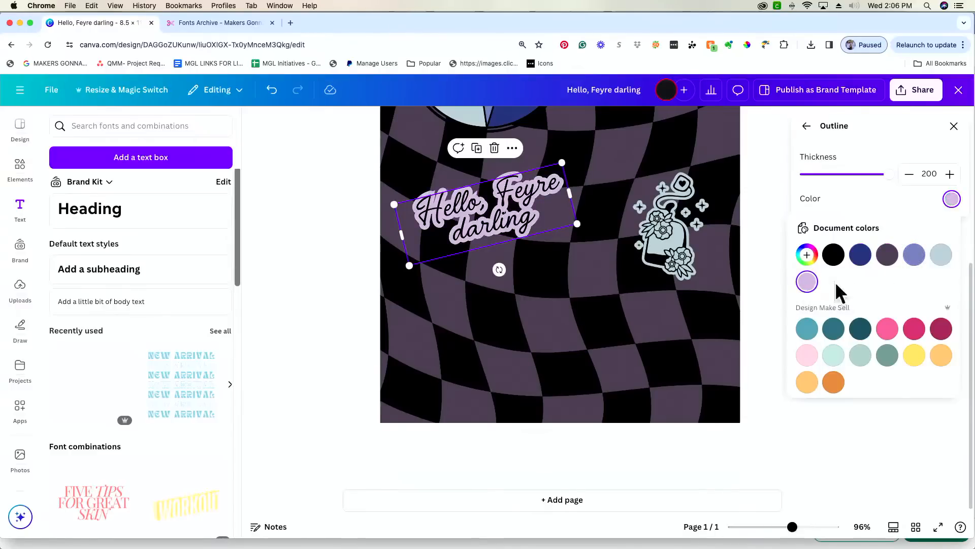
# - Zoom out to 70% and place the greeting in the bottom-left corner, tilted about 3°
pyautogui.scroll(3, 489, 303)
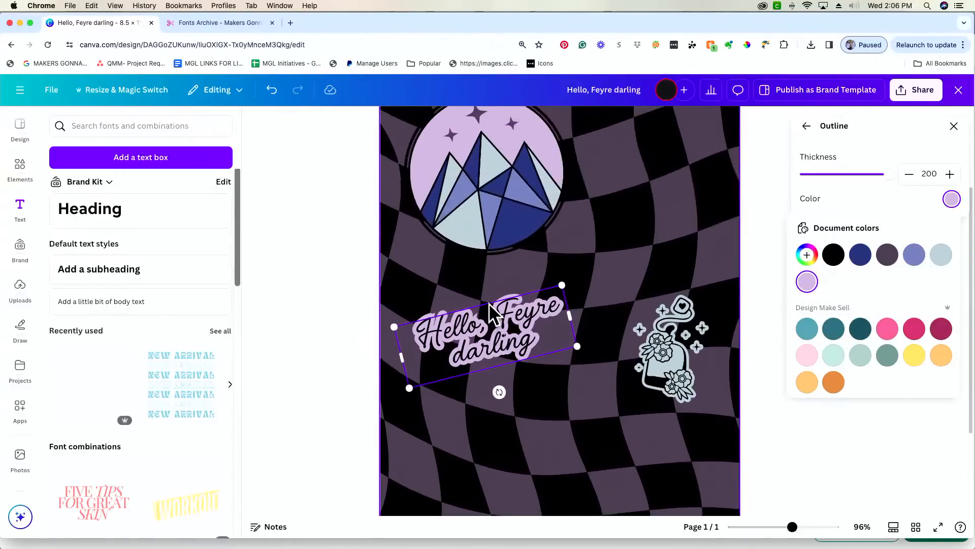
pyautogui.moveTo(487, 333); pyautogui.dragTo(483, 361)
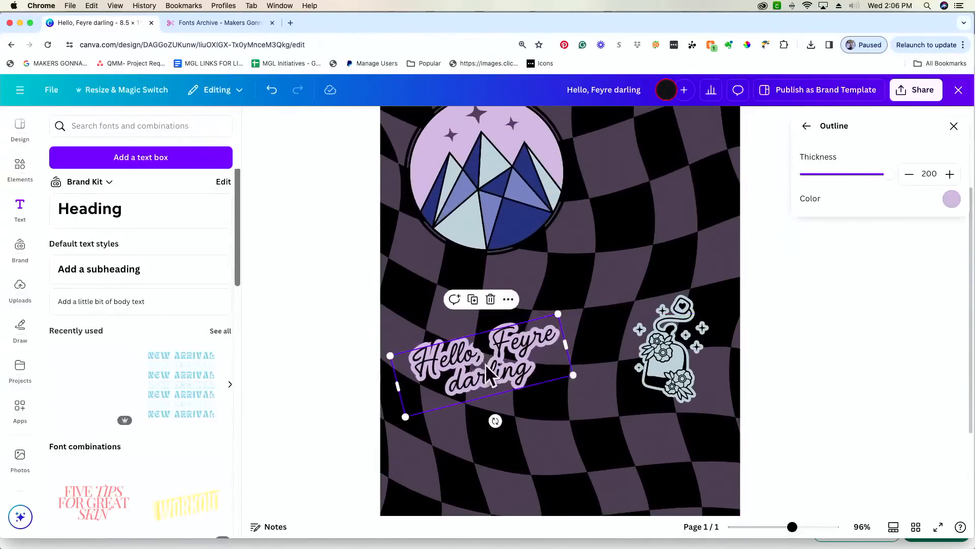
pyautogui.moveTo(793, 528); pyautogui.dragTo(784, 527)
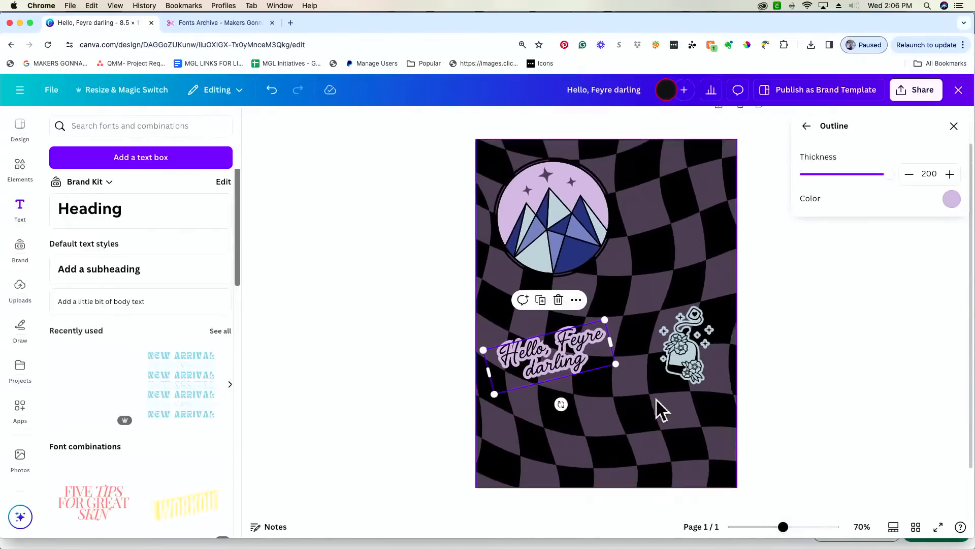
pyautogui.moveTo(575, 356); pyautogui.dragTo(584, 400)
pyautogui.moveTo(570, 449); pyautogui.dragTo(554, 457)
pyautogui.moveTo(563, 414); pyautogui.dragTo(542, 461)
# - Select the mountain badge and reopen the Elements search for 'background'
pyautogui.moveTo(558, 248); pyautogui.dragTo(556, 251)
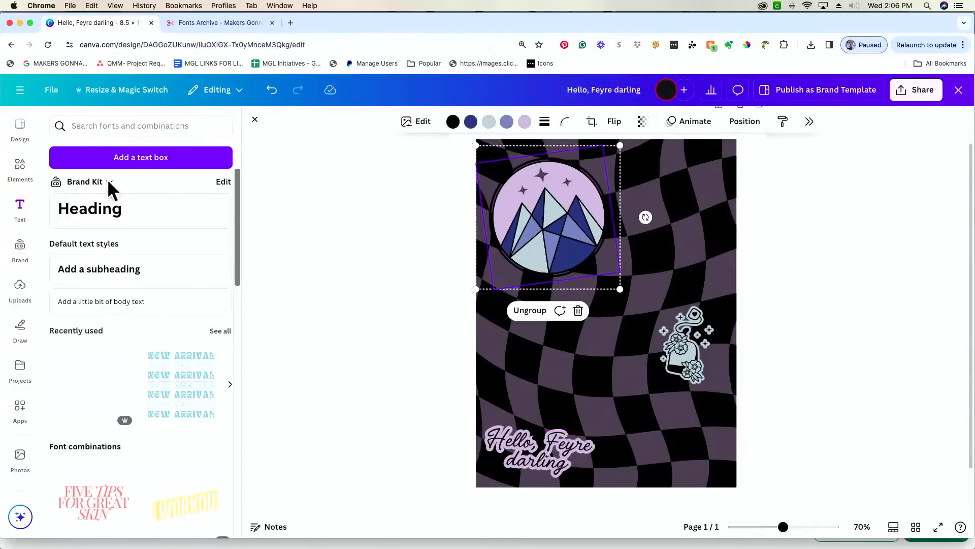
pyautogui.click(20, 173)
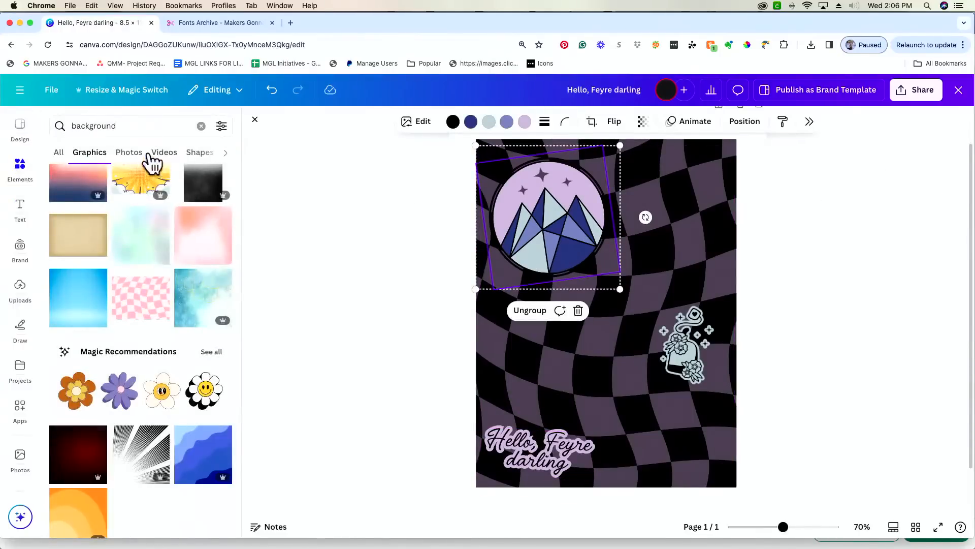
pyautogui.click(162, 126)
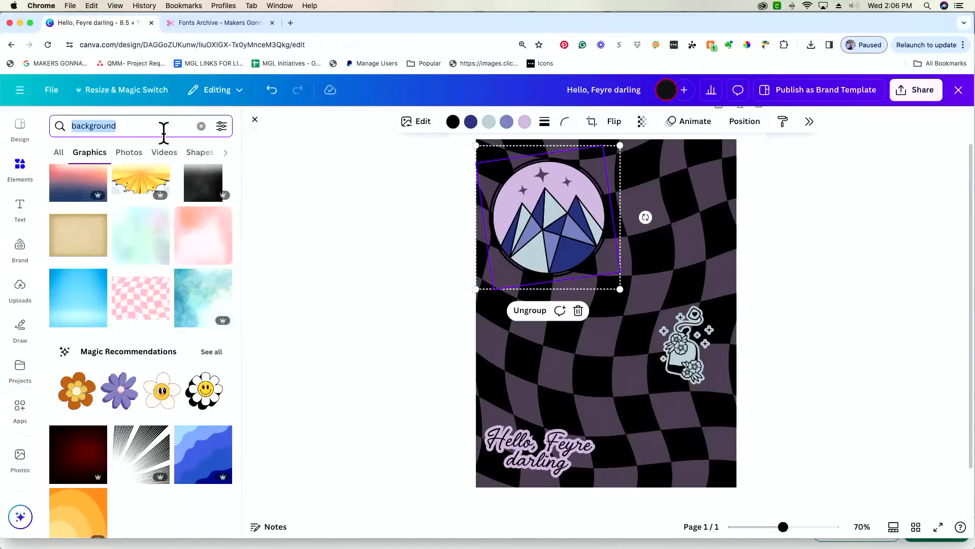
# - Search Elements for 'bat wing' and add the black bat-wings graphic to the page
pyautogui.click(201, 126)
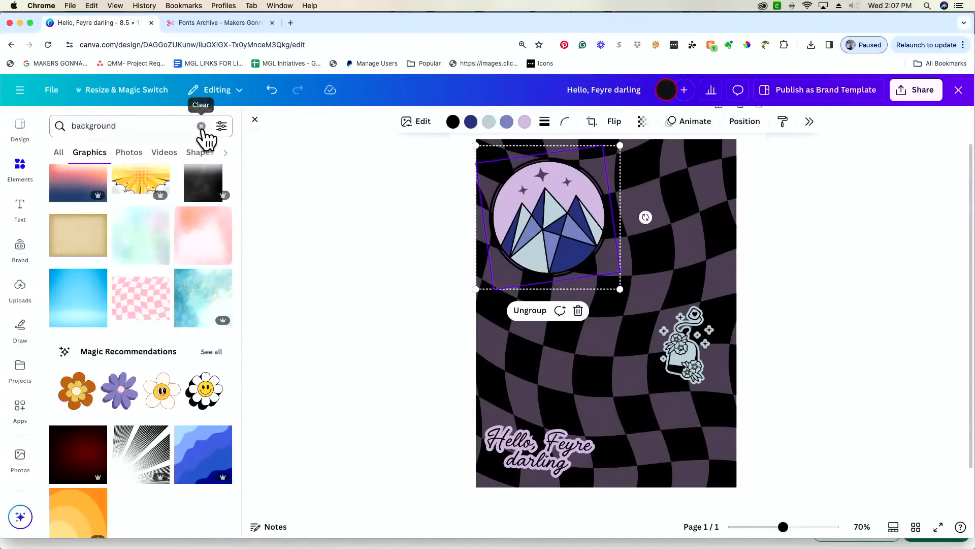
pyautogui.click(162, 132)
pyautogui.write('bat wing')
pyautogui.press('Return')
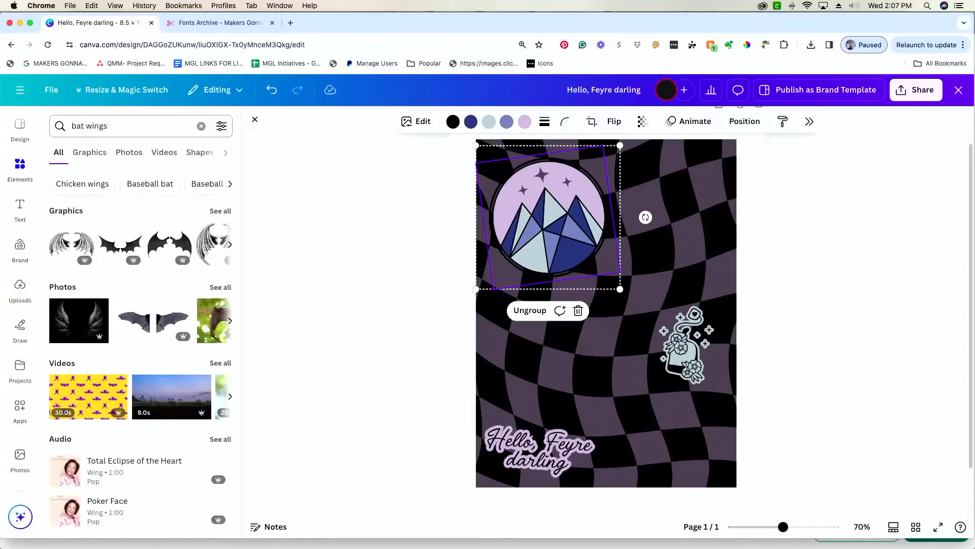
pyautogui.click(221, 212)
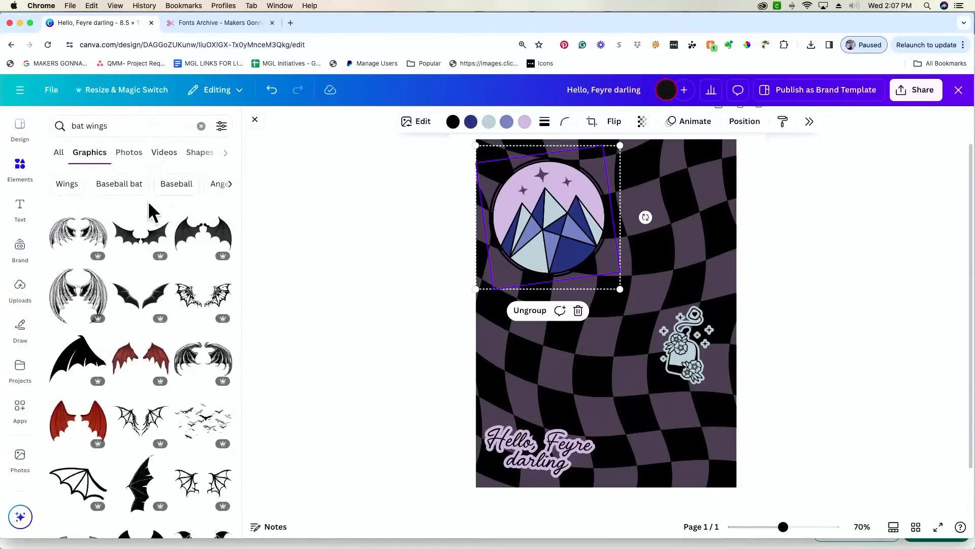
pyautogui.click(159, 304)
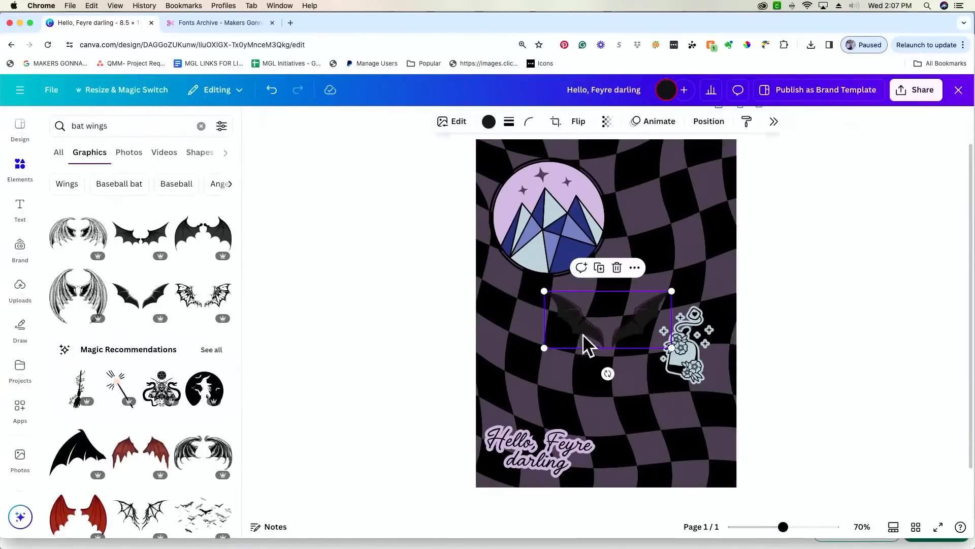
# - Move the bat wings to the top-right corner, tilt them slightly, and nudge the mountain badge left
pyautogui.moveTo(575, 332); pyautogui.dragTo(651, 201)
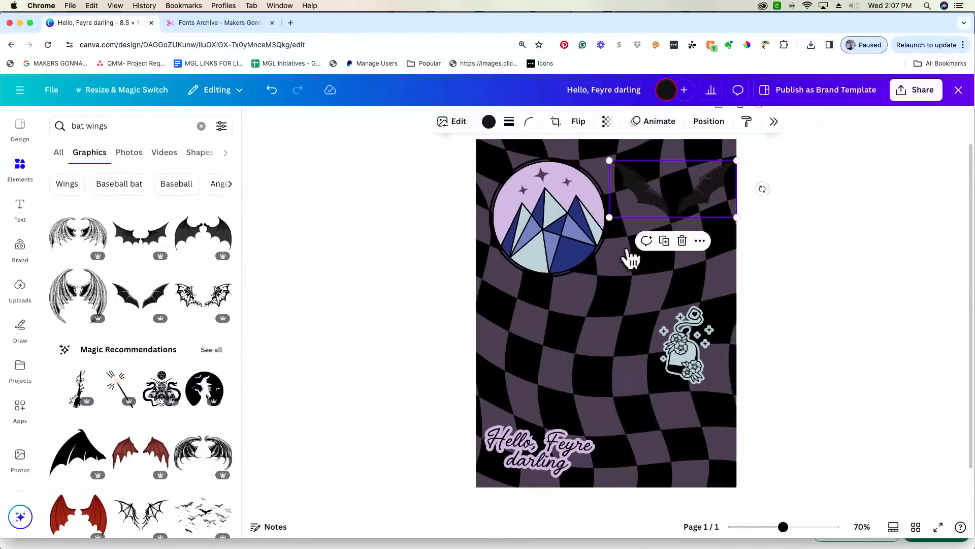
pyautogui.moveTo(762, 189); pyautogui.dragTo(751, 211)
pyautogui.moveTo(562, 230); pyautogui.dragTo(548, 234)
pyautogui.click(697, 202)
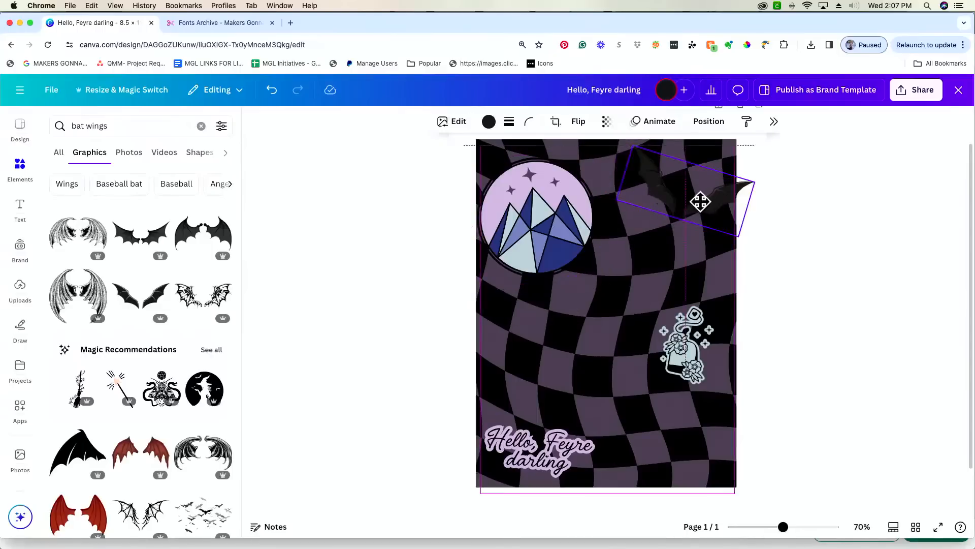
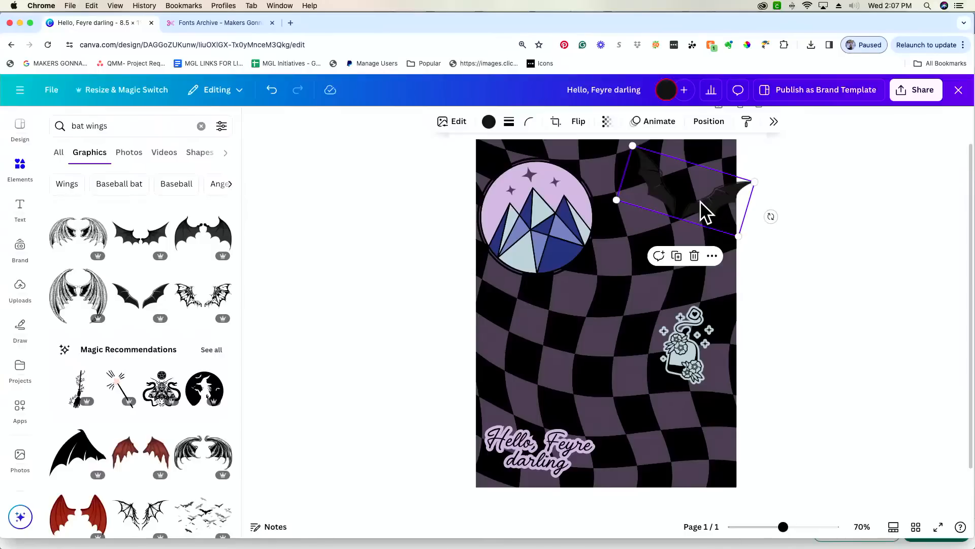
# - Nudge the bat wings slightly left and down, recolour them solid black, and open their Edit panel
pyautogui.moveTo(691, 202); pyautogui.dragTo(689, 209)
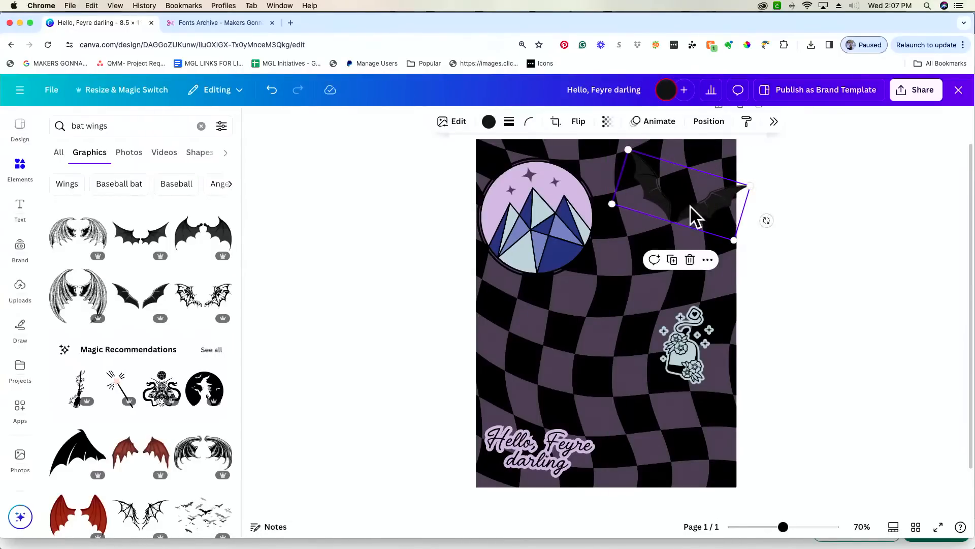
pyautogui.click(488, 122)
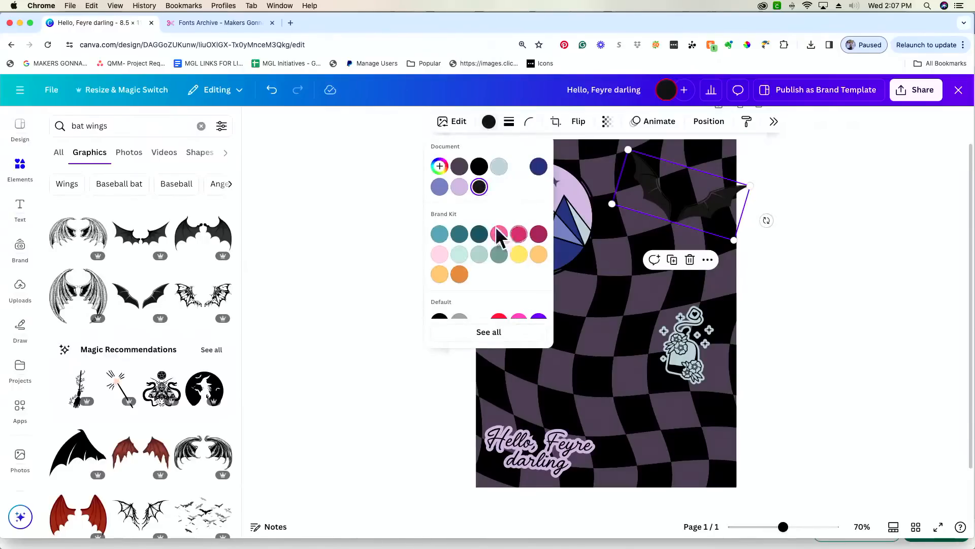
pyautogui.click(479, 167)
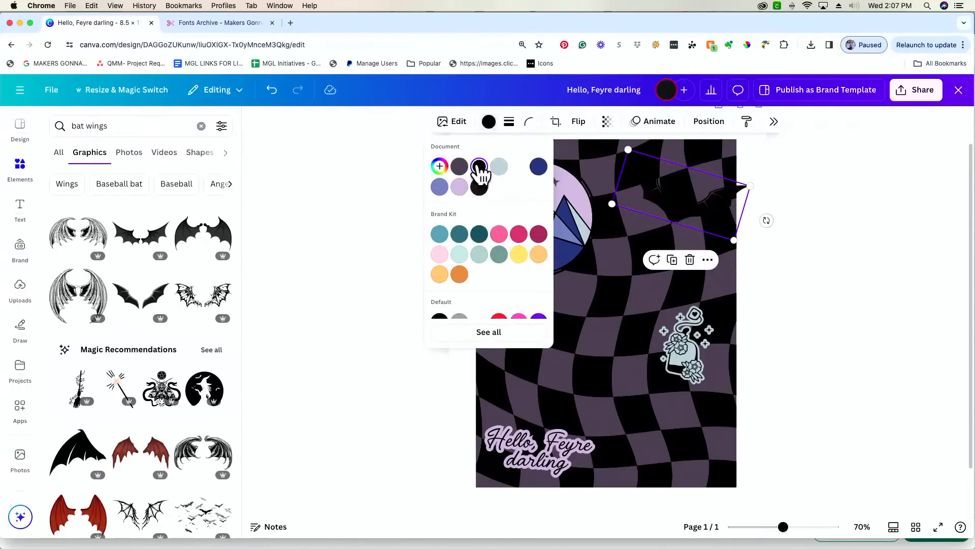
pyautogui.click(452, 122)
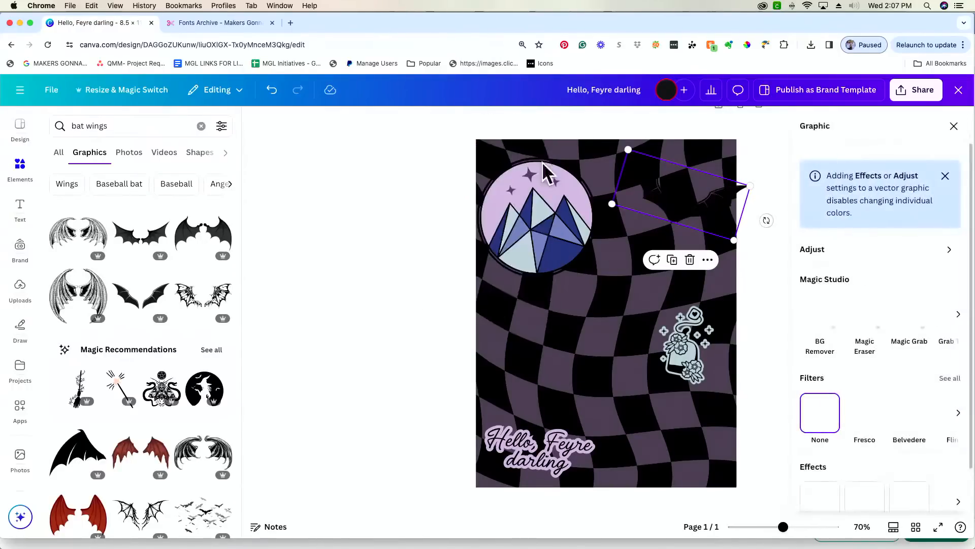
# - Add an Outline shadow to the bat wings in a light blue-grey colour
pyautogui.click(820, 497)
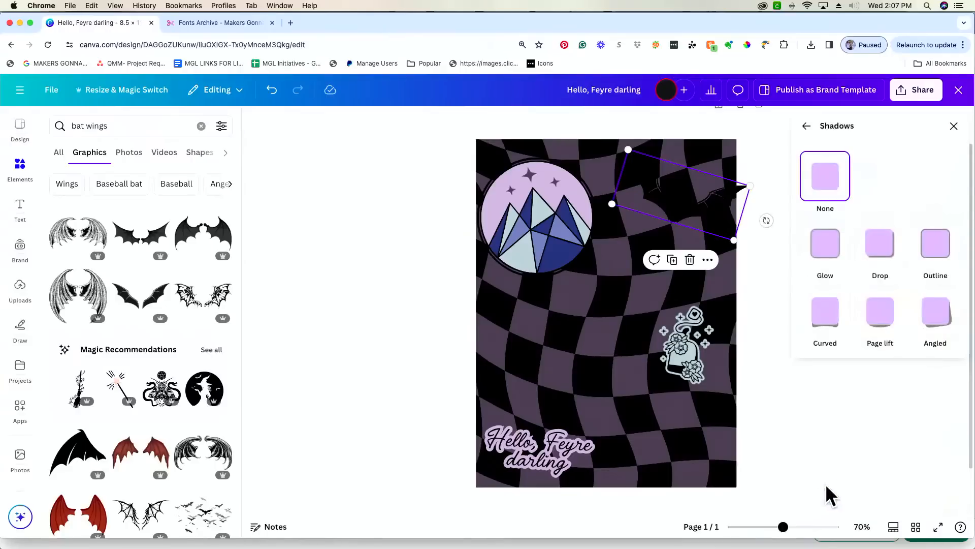
pyautogui.click(949, 248)
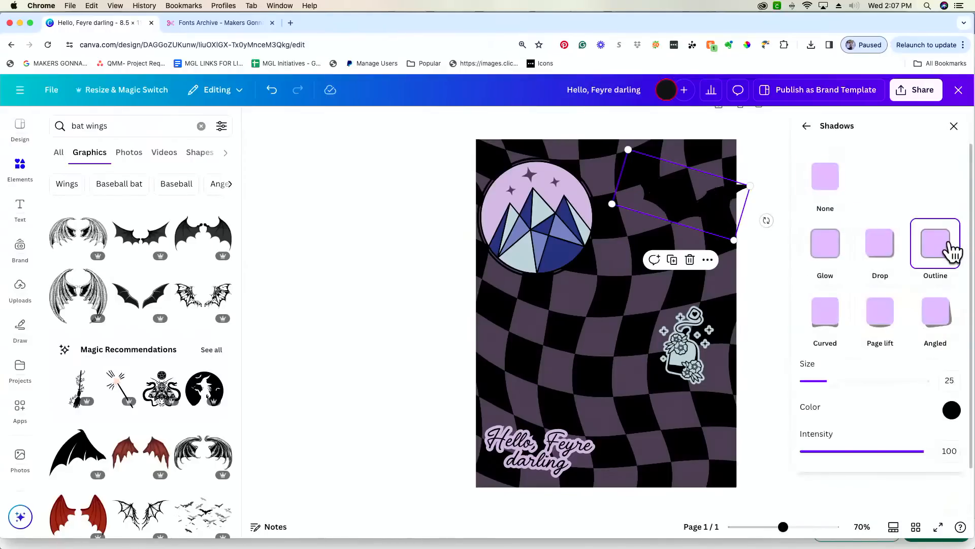
pyautogui.click(952, 410)
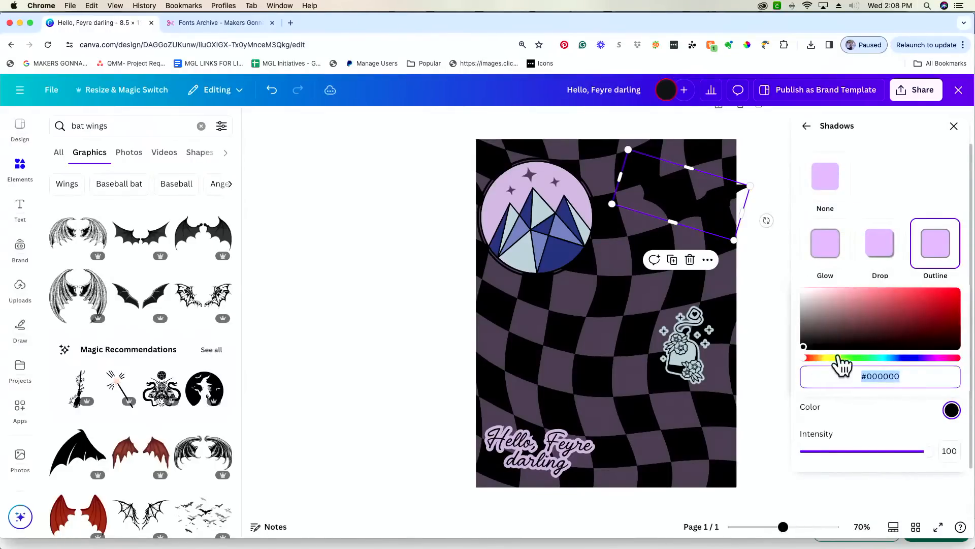
pyautogui.click(888, 358)
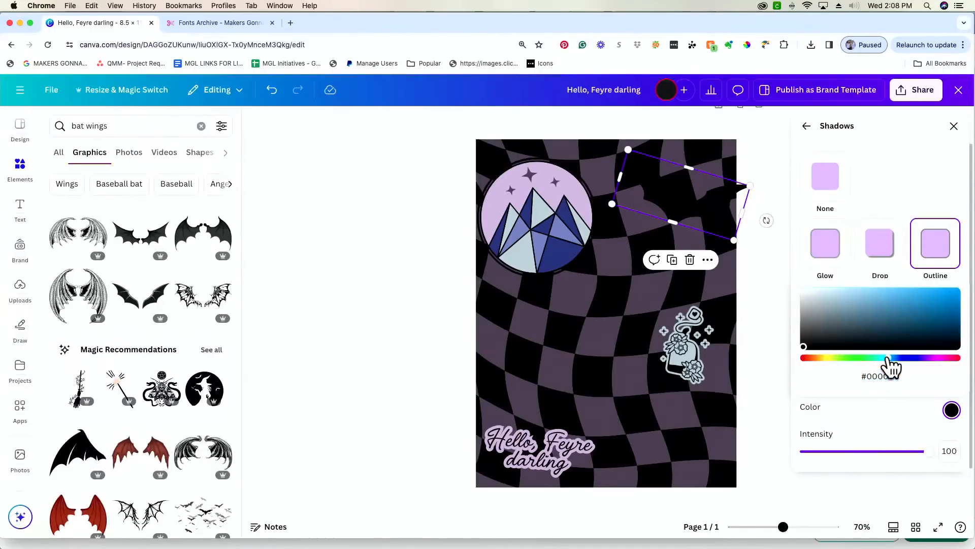
pyautogui.click(820, 301)
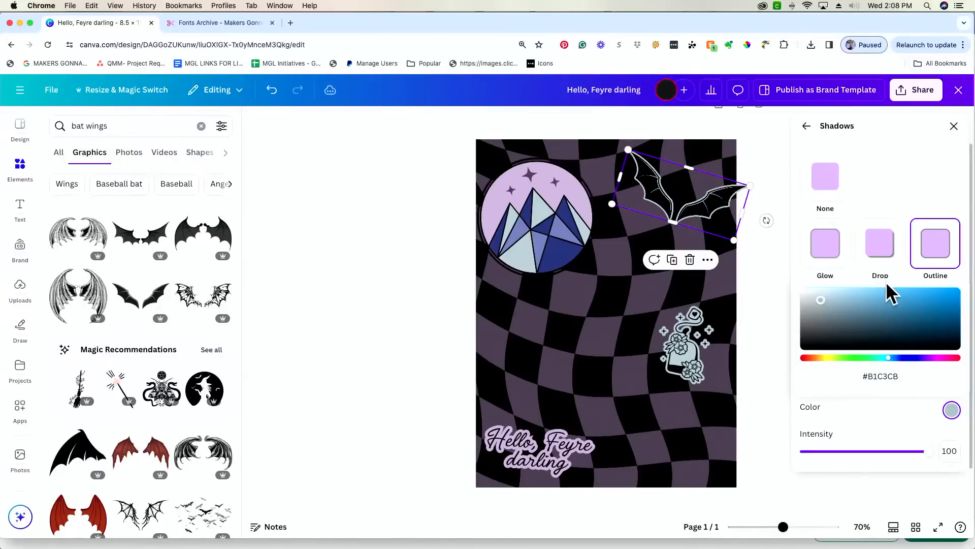
# - Refine the outline to a pale blue-grey, set its size to 53, and tilt the wings slightly
pyautogui.click(909, 358)
pyautogui.click(956, 320)
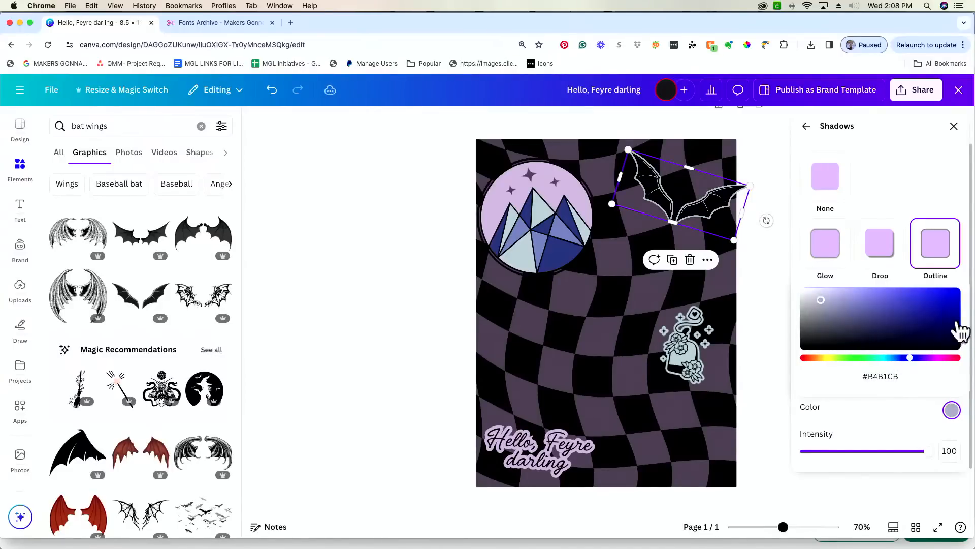
pyautogui.moveTo(856, 300); pyautogui.dragTo(813, 306)
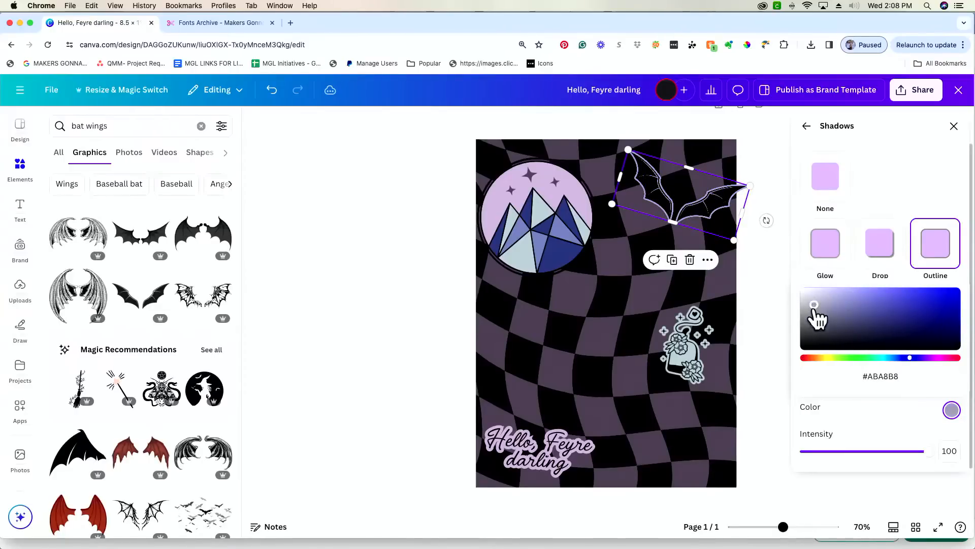
pyautogui.click(886, 359)
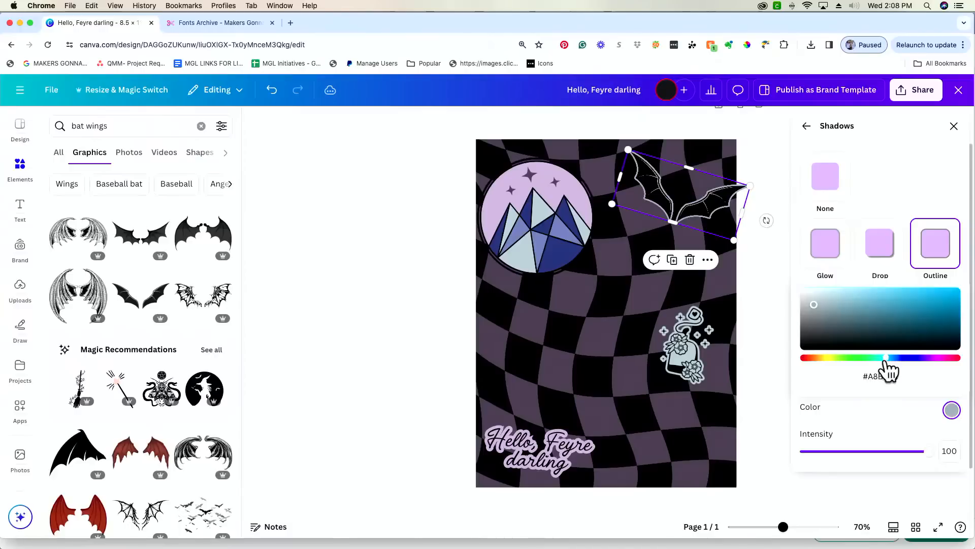
pyautogui.click(897, 358)
pyautogui.click(822, 292)
pyautogui.moveTo(822, 292); pyautogui.dragTo(811, 293)
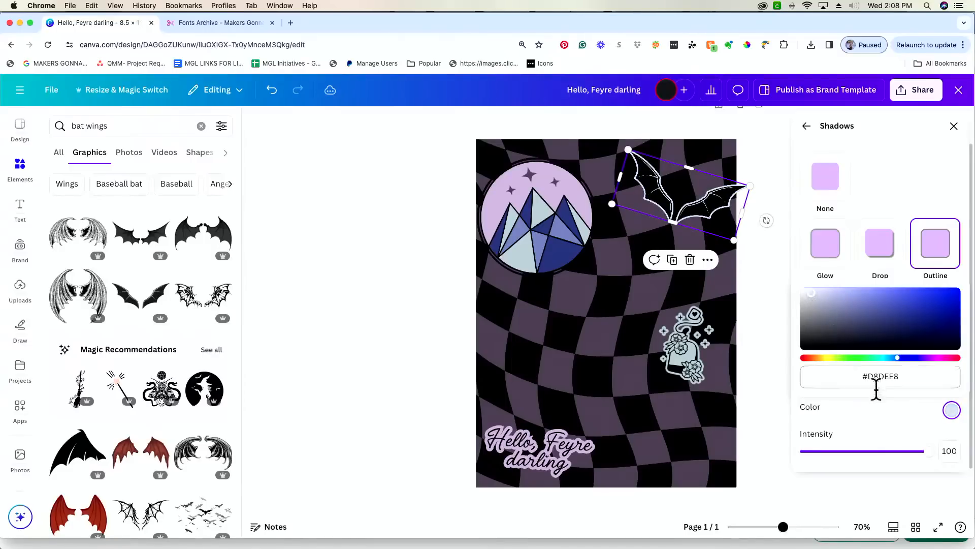
pyautogui.click(888, 414)
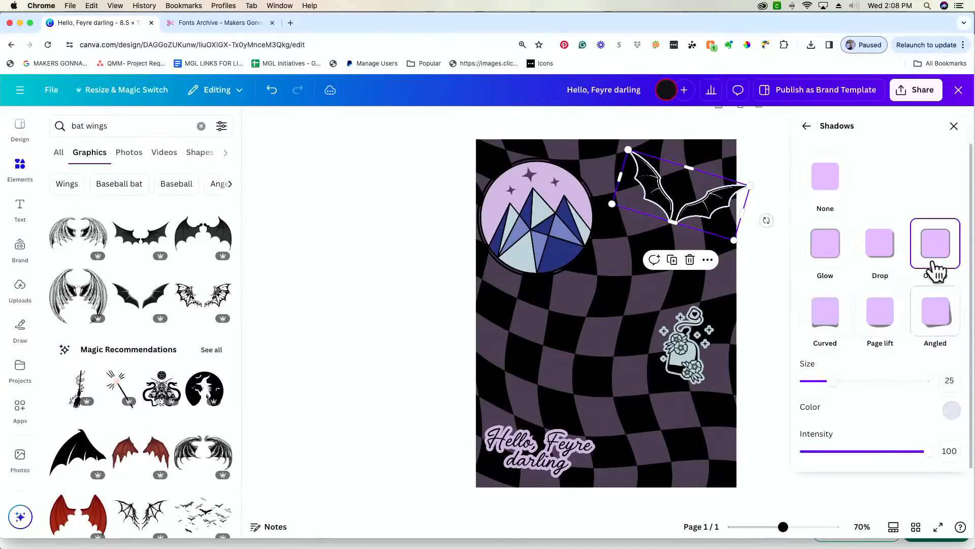
pyautogui.moveTo(832, 381); pyautogui.dragTo(868, 381)
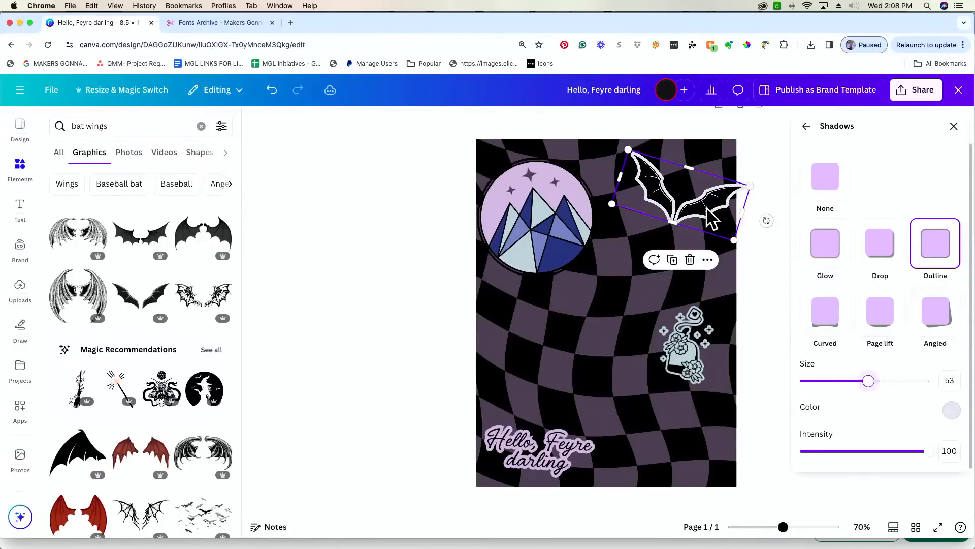
pyautogui.moveTo(767, 220); pyautogui.dragTo(736, 210)
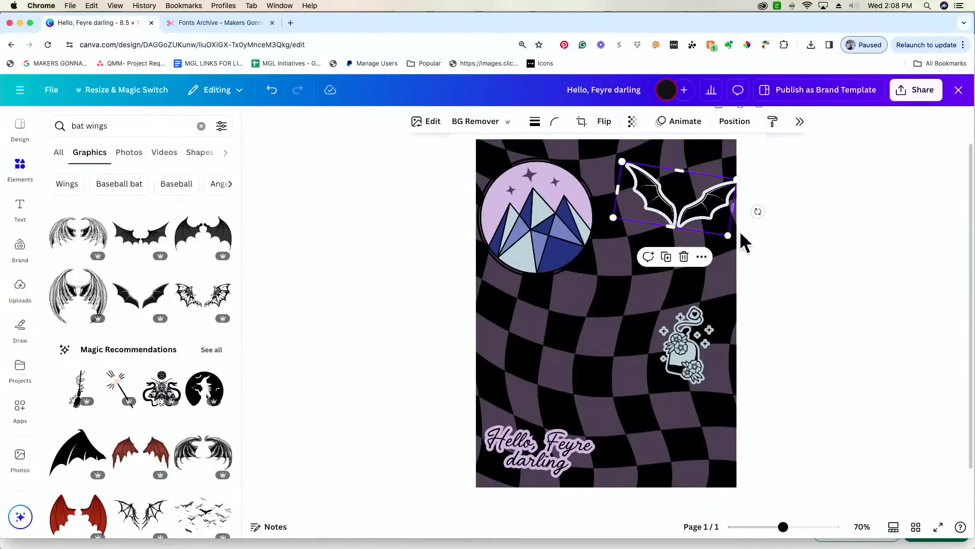
# - Push the bat wings off the top-right page edge and narrow them with the side handle
pyautogui.moveTo(781, 529); pyautogui.dragTo(771, 529)
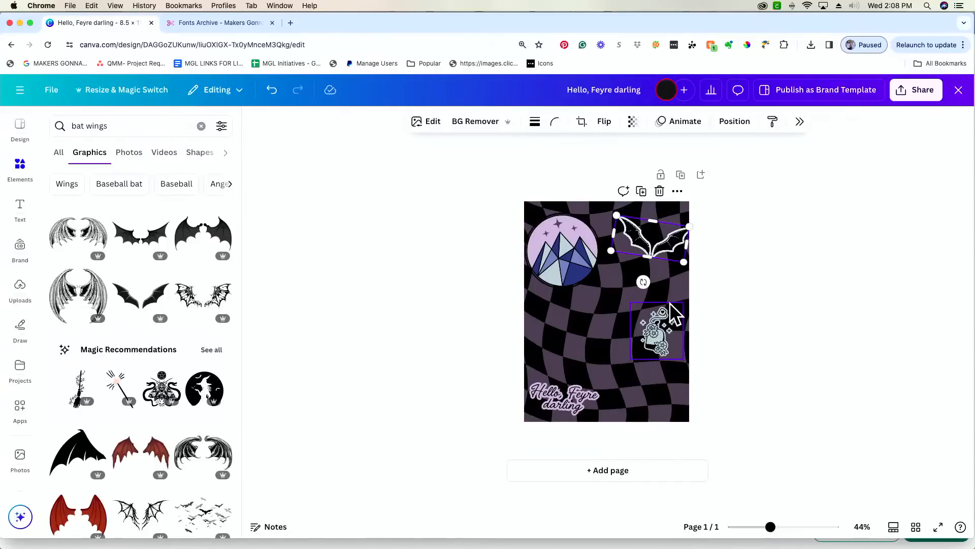
pyautogui.moveTo(770, 527); pyautogui.dragTo(788, 528)
pyautogui.moveTo(715, 201); pyautogui.dragTo(769, 198)
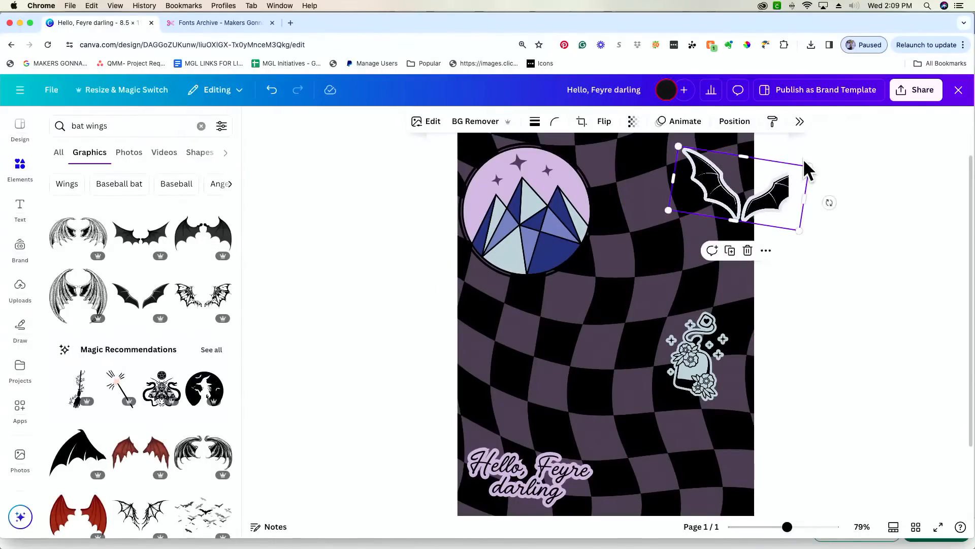
pyautogui.moveTo(773, 197); pyautogui.dragTo(736, 196)
pyautogui.scroll(1, 744, 216)
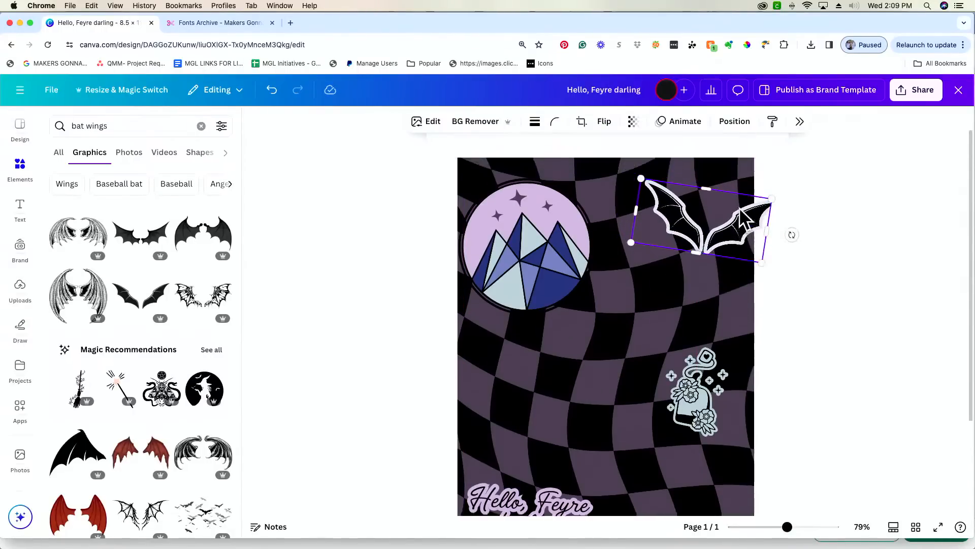
pyautogui.moveTo(766, 233); pyautogui.dragTo(748, 234)
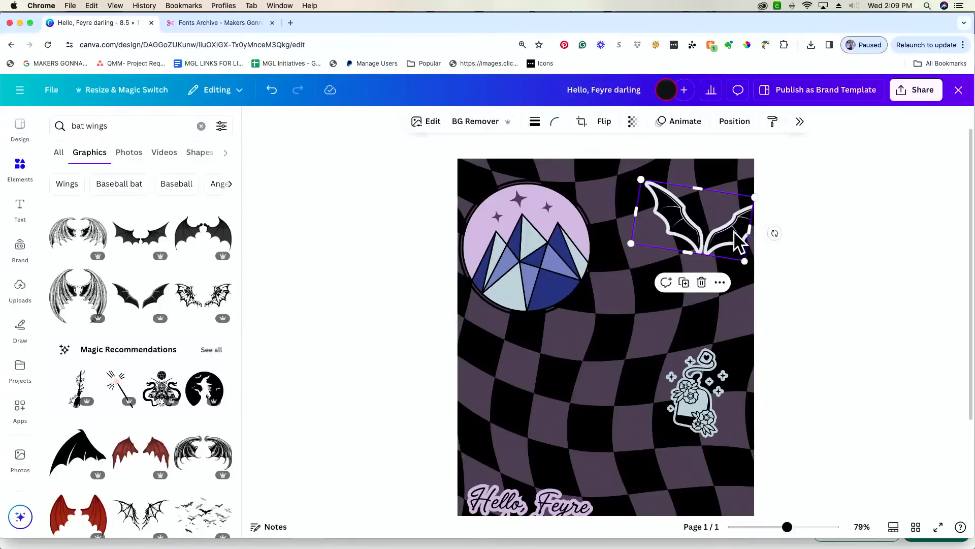
pyautogui.moveTo(739, 242)
pyautogui.mouseDown()
pyautogui.moveTo(777, 227)
pyautogui.moveTo(732, 237)
pyautogui.mouseUp()
pyautogui.click(866, 237)
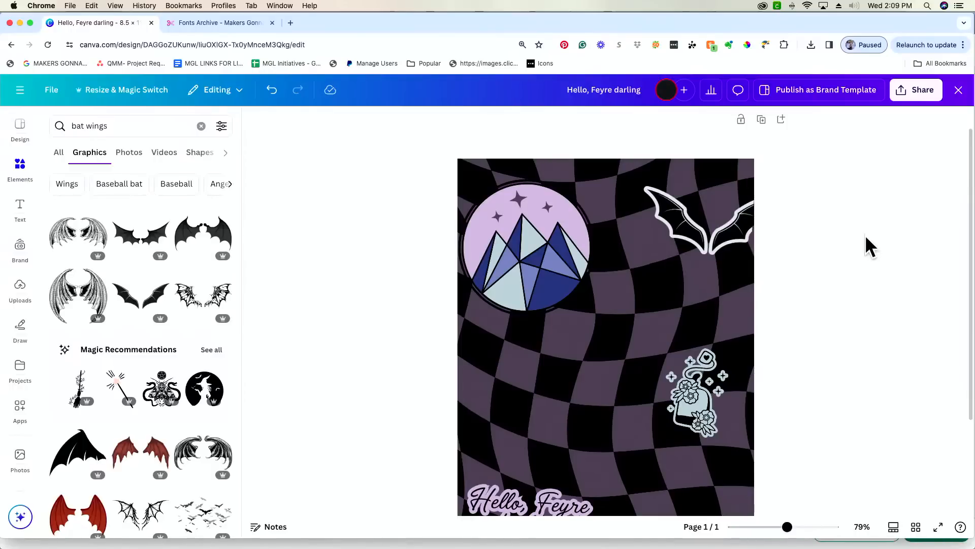
pyautogui.scroll(-4, 650, 400)
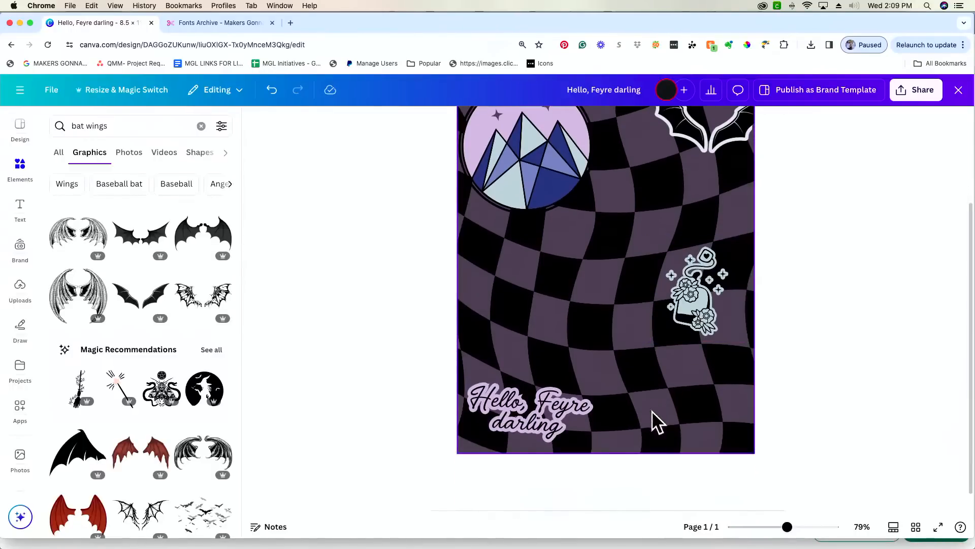
pyautogui.scroll(3, 594, 361)
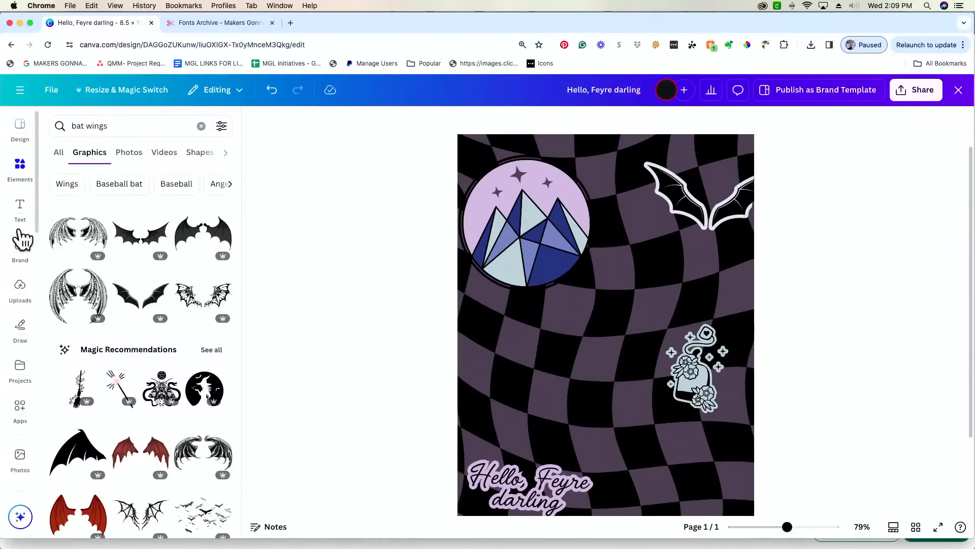
# - Add an enlarged text box reading 'Gity of Starlight' to the page
pyautogui.click(444, 335)
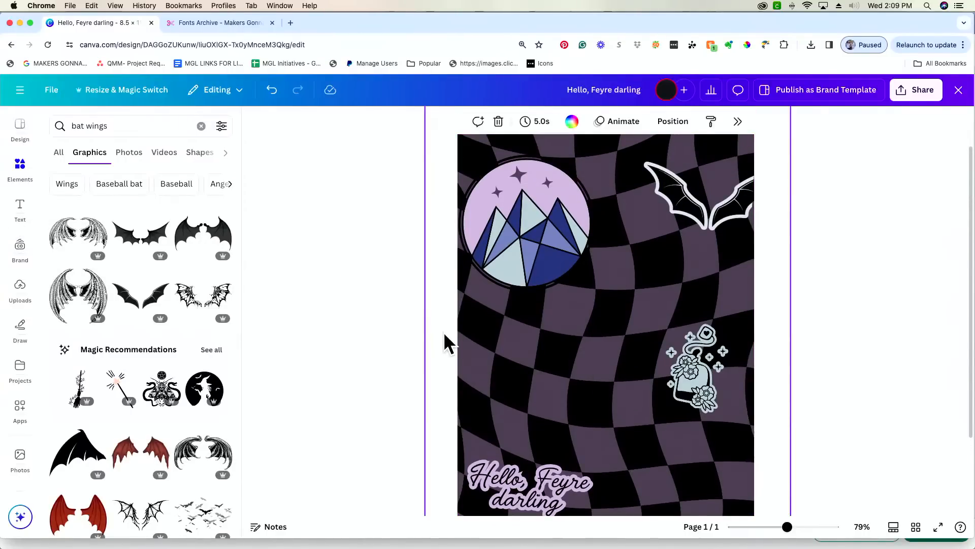
pyautogui.press('t')
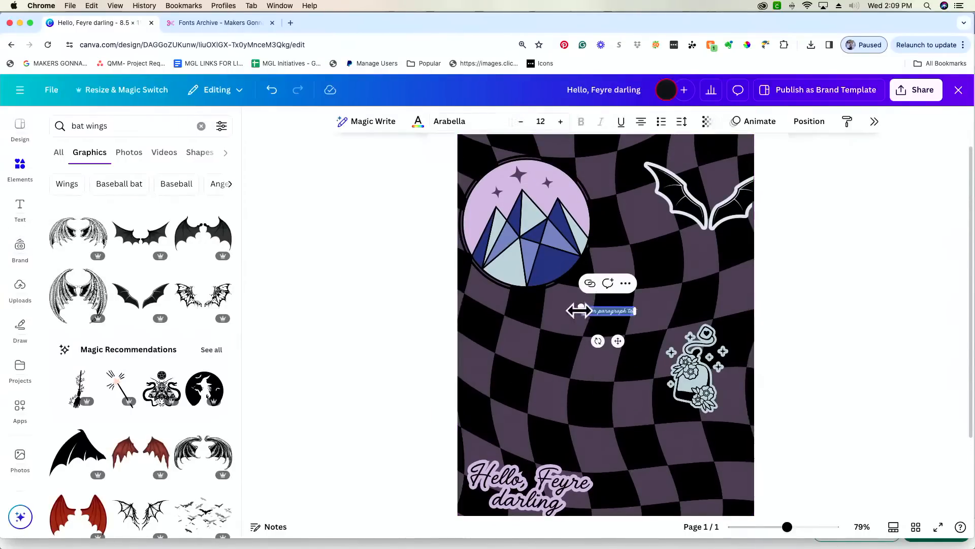
pyautogui.moveTo(579, 307); pyautogui.dragTo(491, 269)
pyautogui.write('G')
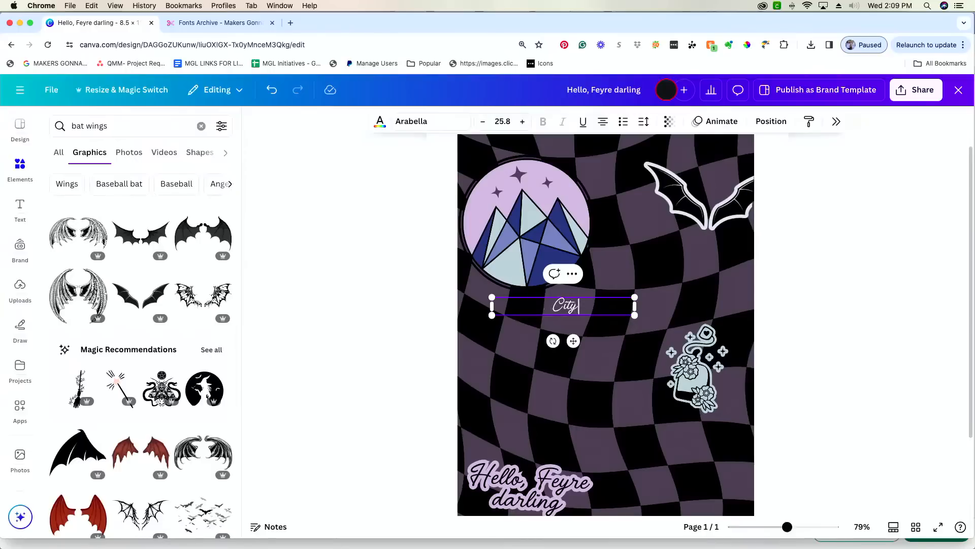
pyautogui.write('ity of Starlight')
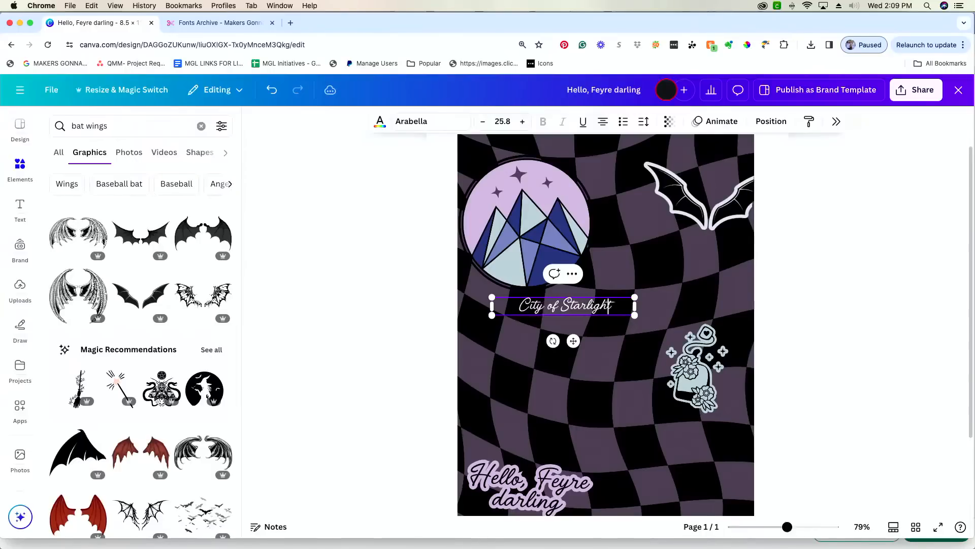
pyautogui.scroll(-1, 562, 350)
pyautogui.scroll(2, 574, 356)
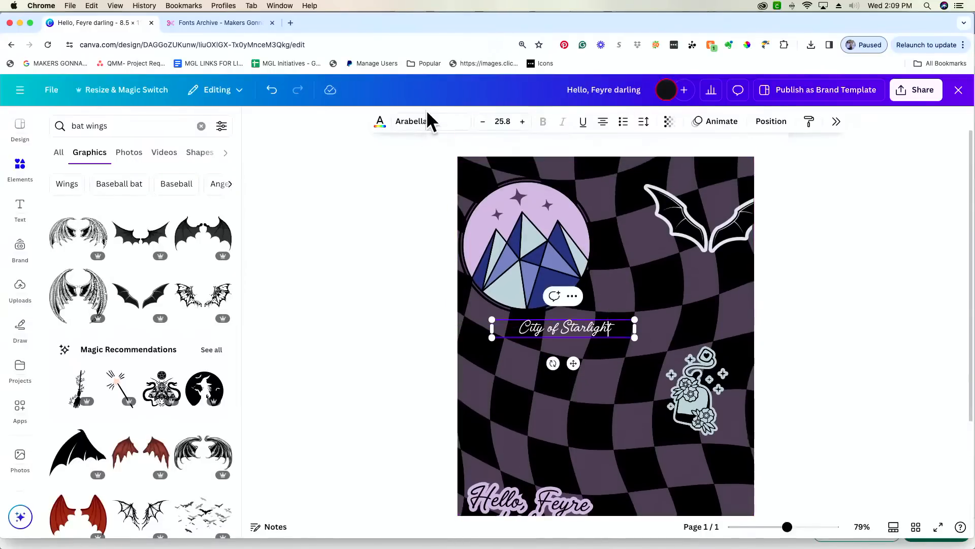
# - Search fonts for 'tan' and apply TAN Kindred to the heading
pyautogui.click(429, 127)
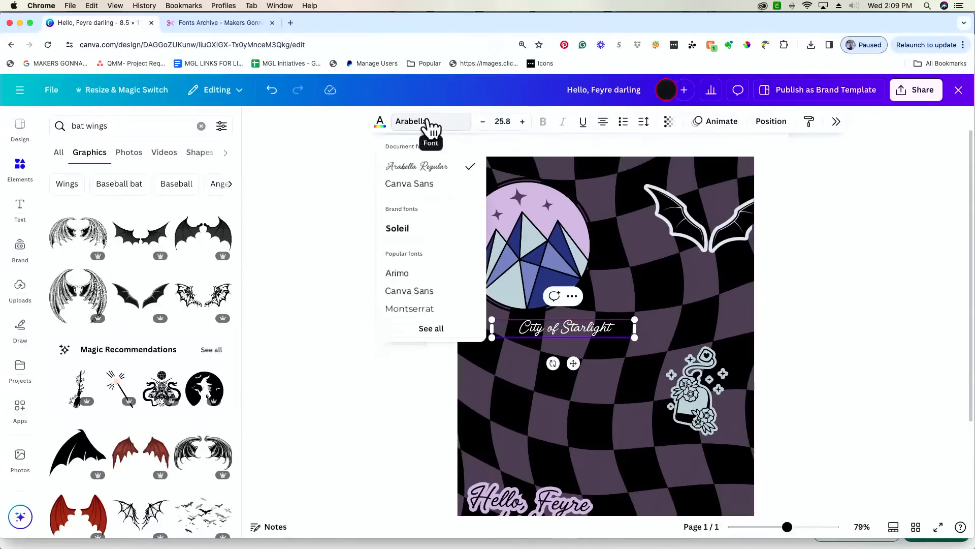
pyautogui.click(434, 335)
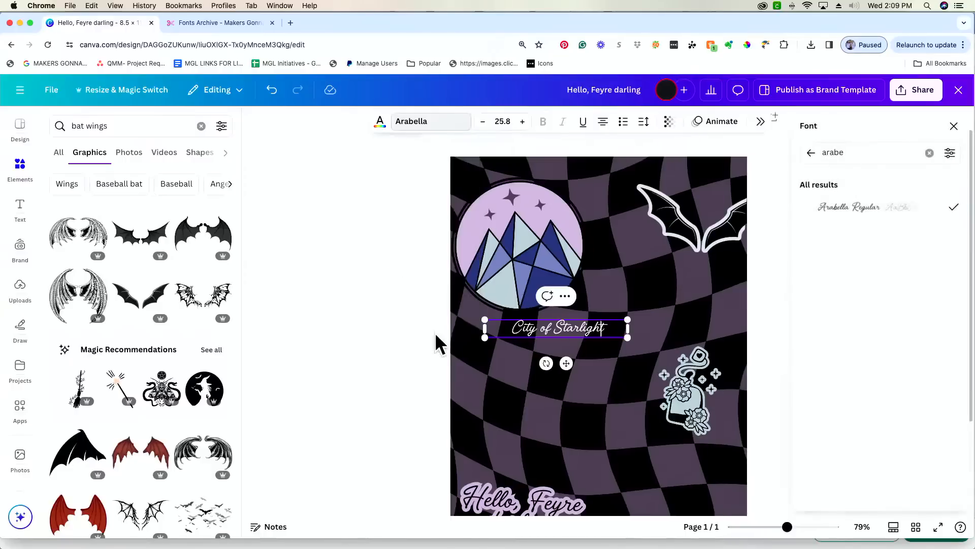
pyautogui.click(929, 152)
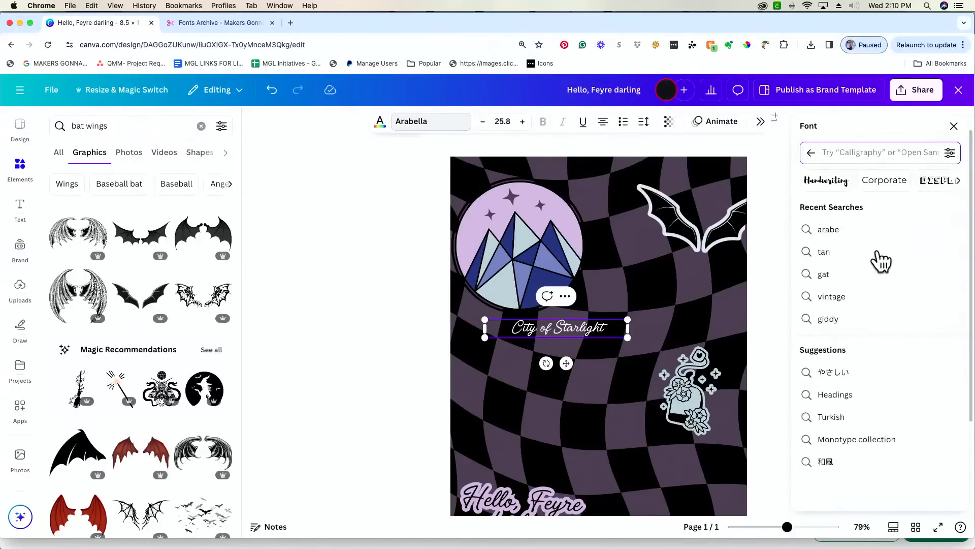
pyautogui.hscroll(2, 904, 196)
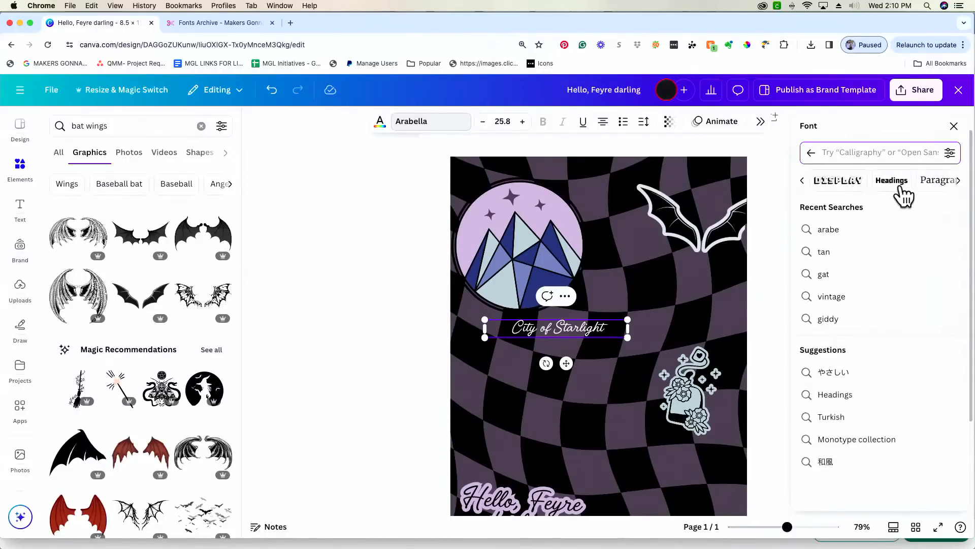
pyautogui.hscroll(-2, 896, 182)
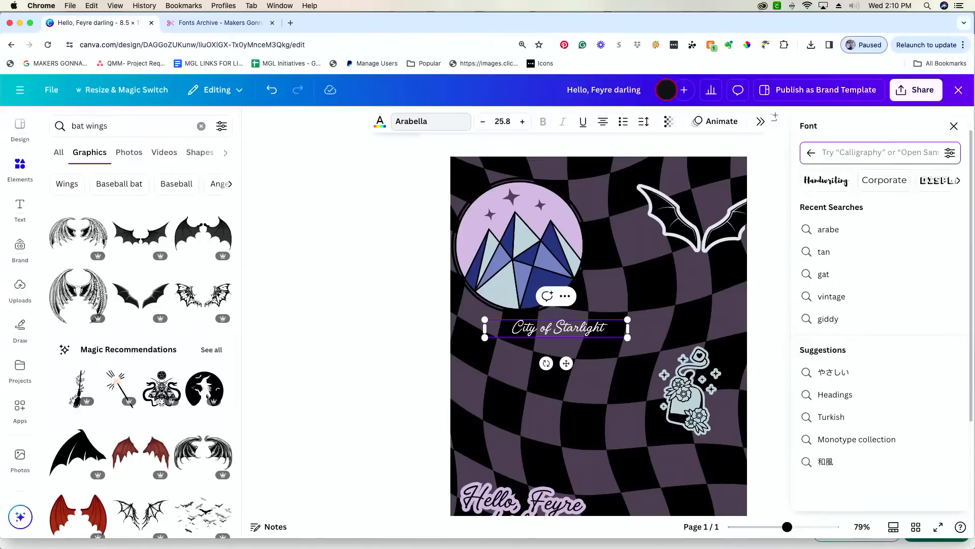
pyautogui.write('tan')
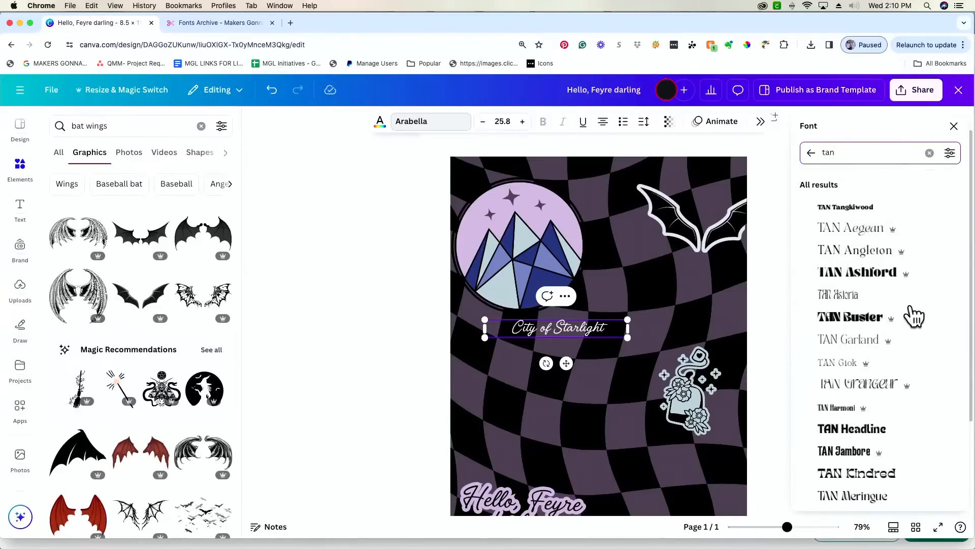
pyautogui.scroll(-2, 914, 313)
pyautogui.scroll(-3, 917, 323)
pyautogui.click(916, 369)
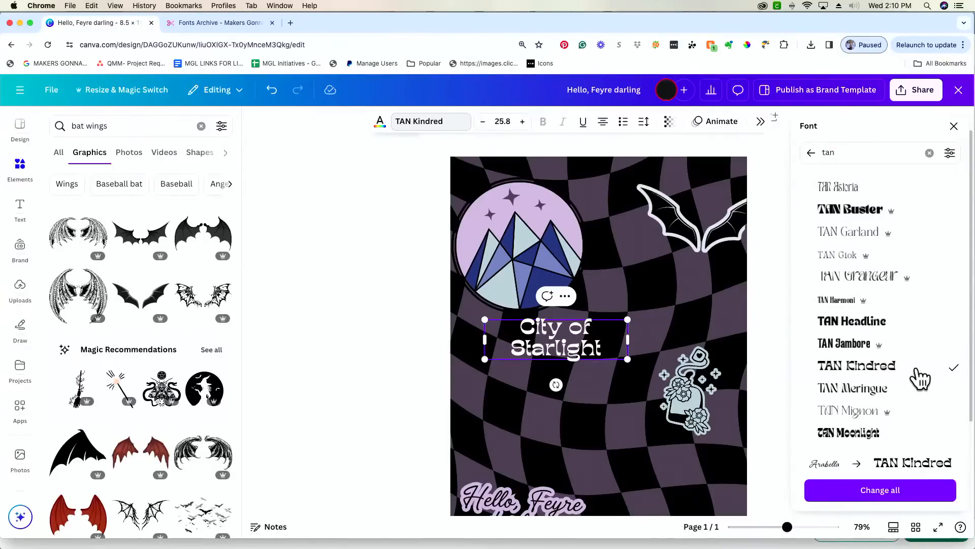
# - Widen the heading to one line, shift the mountain circle down-right, and move the heading to the page top
pyautogui.moveTo(628, 339); pyautogui.dragTo(690, 337)
pyautogui.moveTo(576, 362); pyautogui.dragTo(596, 395)
pyautogui.moveTo(540, 262); pyautogui.dragTo(571, 278)
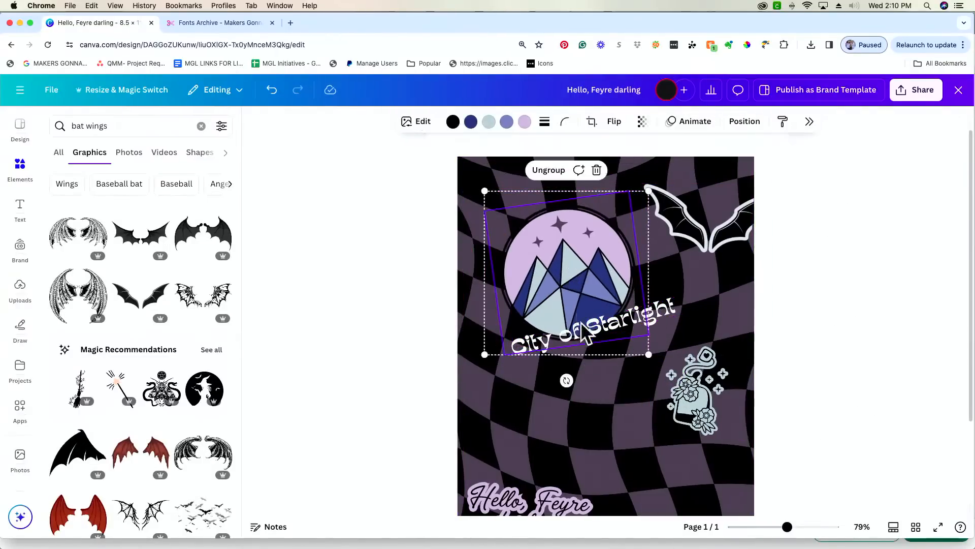
pyautogui.moveTo(677, 320); pyautogui.dragTo(626, 188)
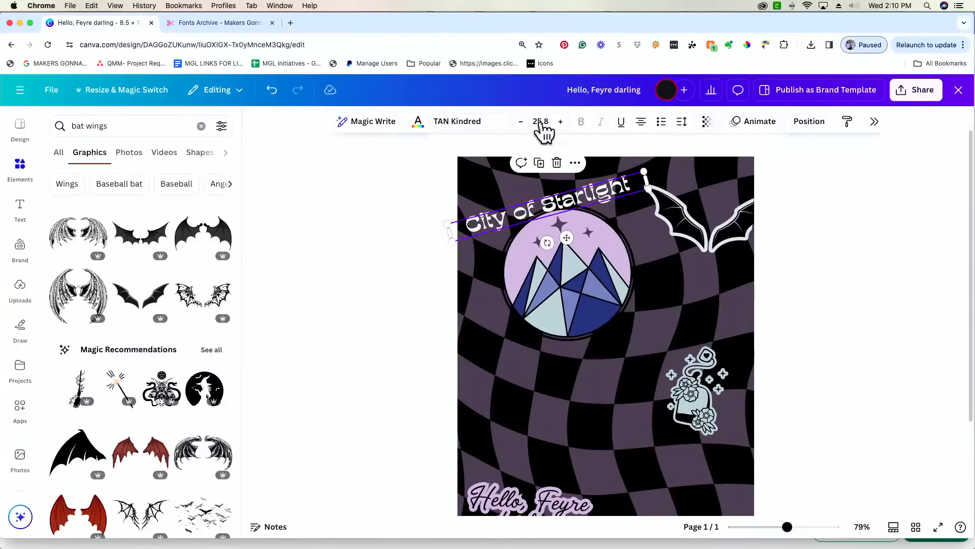
# - Apply the Curve effect to the heading and place it arcing over the mountain circle
pyautogui.click(875, 123)
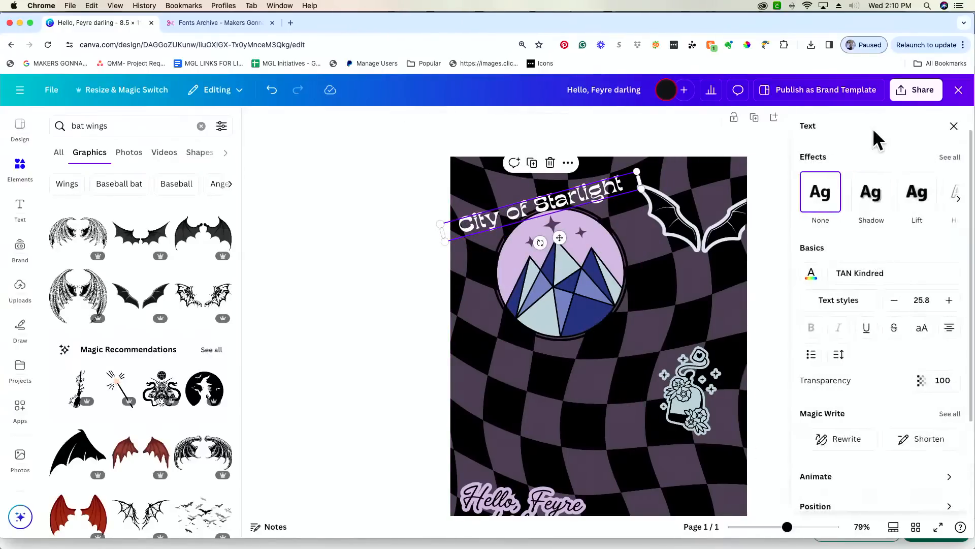
pyautogui.scroll(-3, 866, 174)
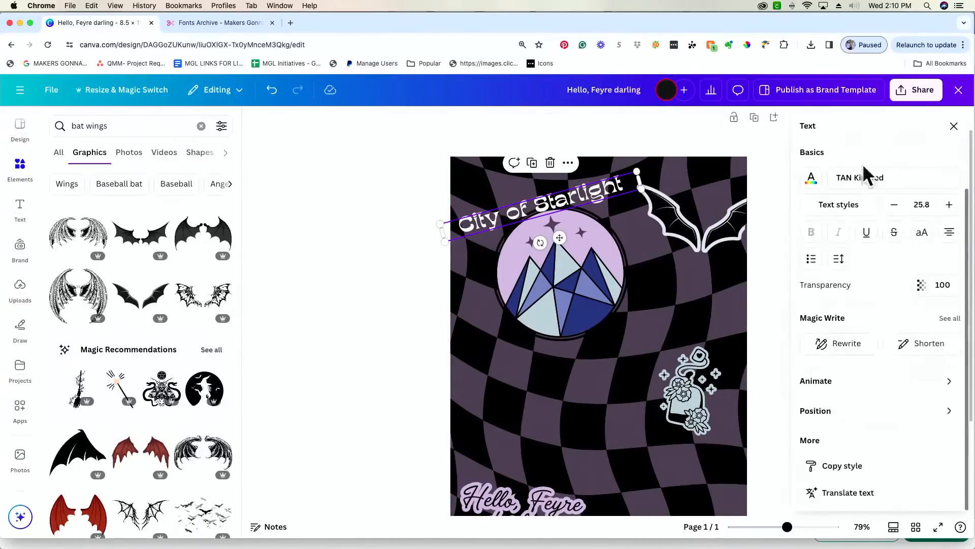
pyautogui.scroll(4, 866, 174)
pyautogui.hscroll(5, 865, 214)
pyautogui.hscroll(3, 865, 219)
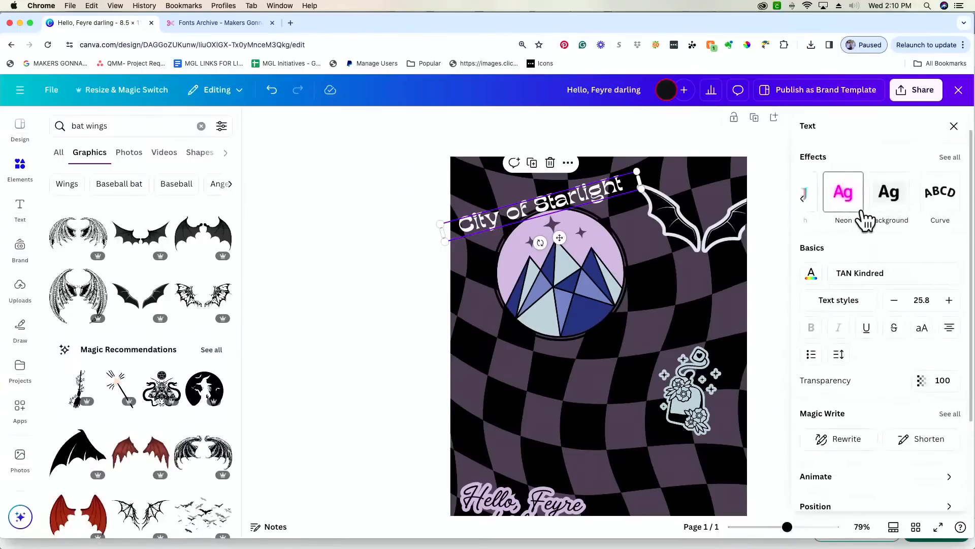
pyautogui.click(944, 206)
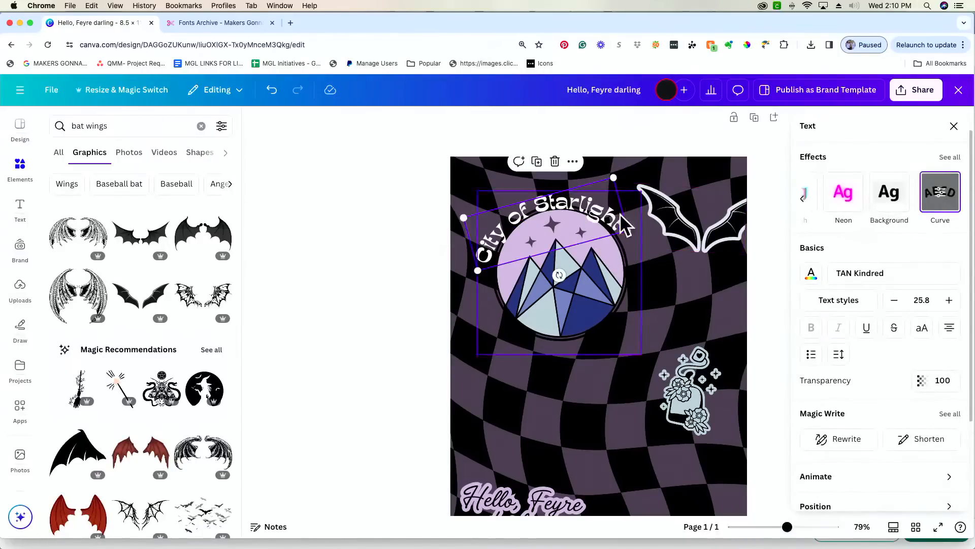
pyautogui.moveTo(599, 223); pyautogui.dragTo(592, 207)
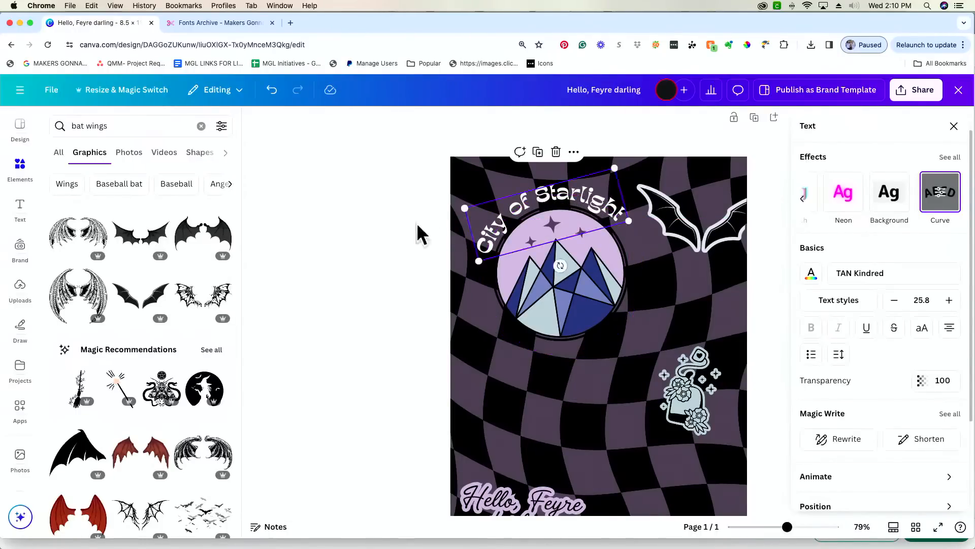
pyautogui.click(342, 237)
# - Colour the curved heading light blue-grey, then lighten it to pale icy blue #E1EEF4
pyautogui.click(544, 221)
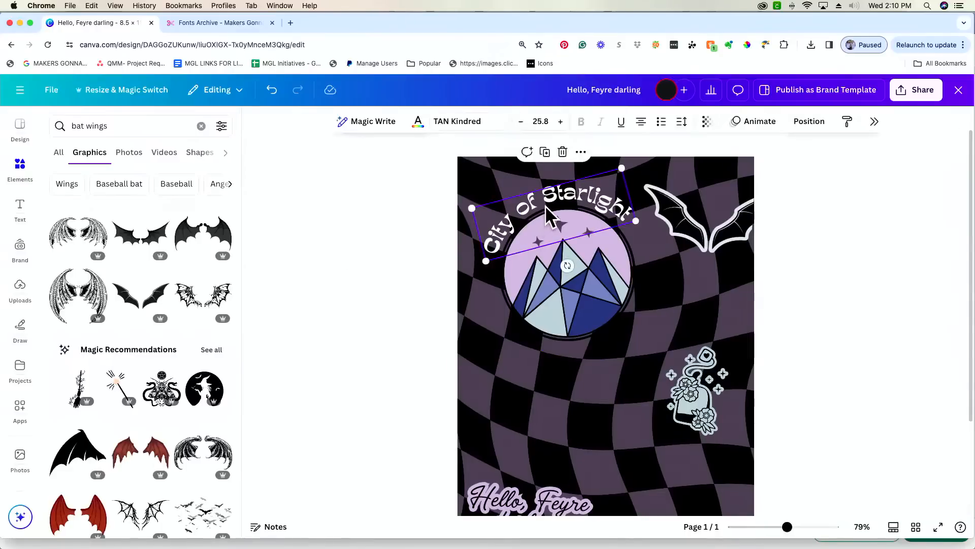
pyautogui.click(419, 124)
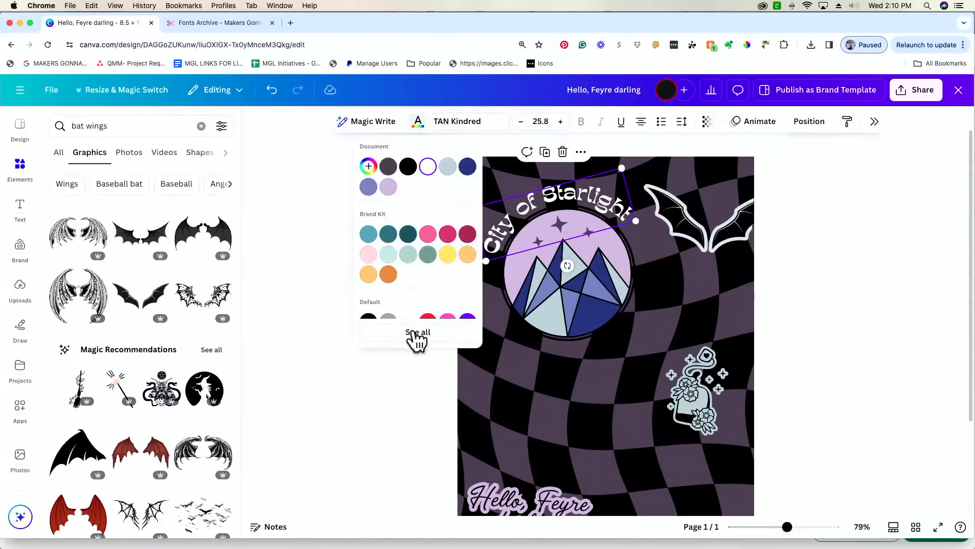
pyautogui.click(446, 169)
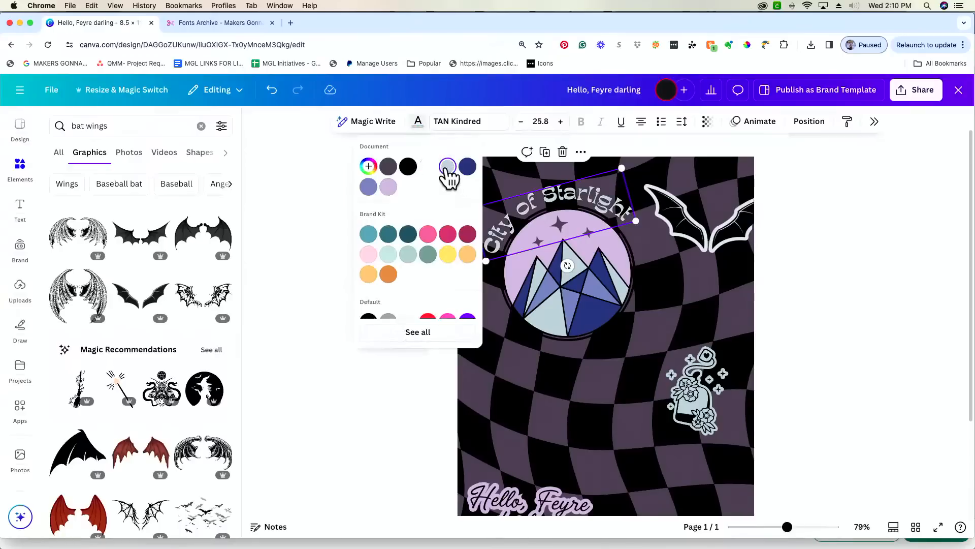
pyautogui.click(372, 168)
pyautogui.moveTo(386, 199); pyautogui.dragTo(386, 192)
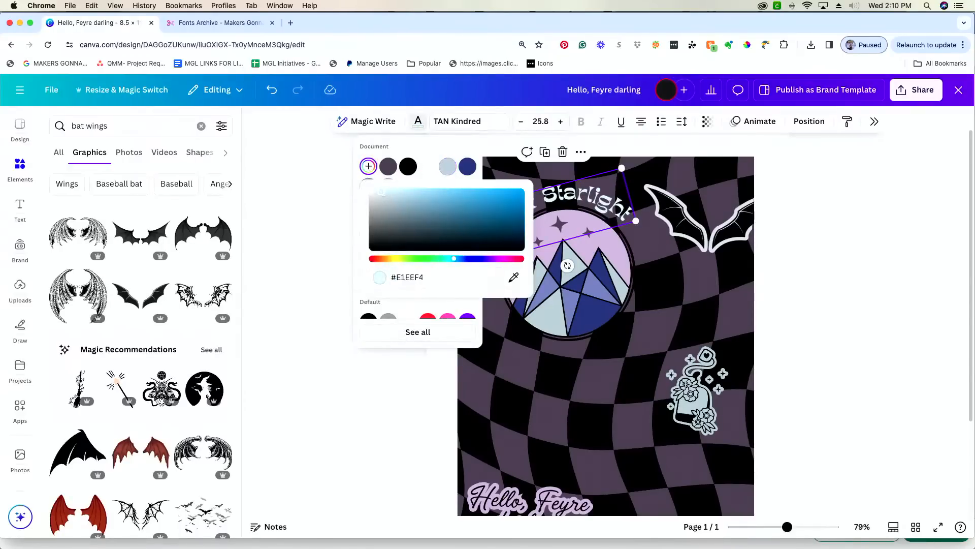
pyautogui.click(261, 218)
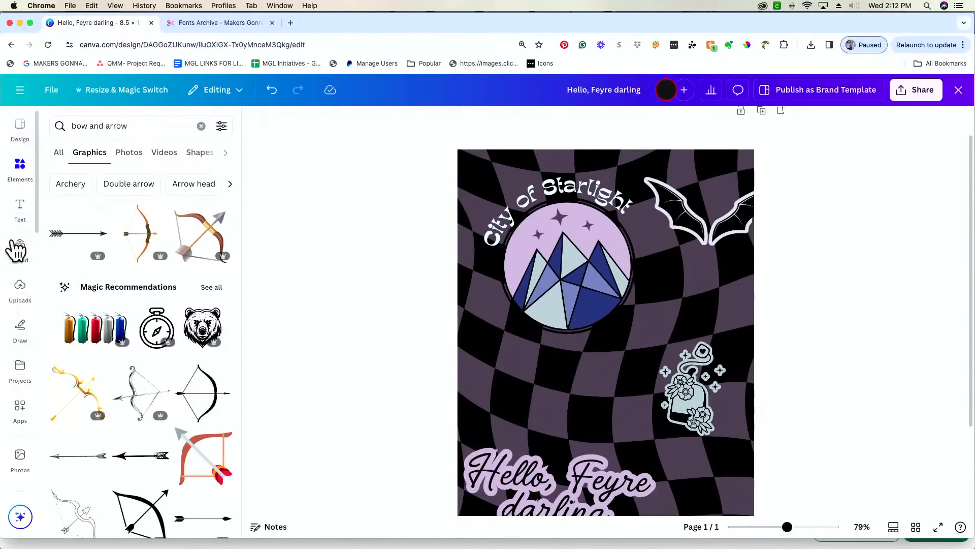
# - Add the Bat Boys upload, trim its frame bottom, and drag it over the circle's lower half
pyautogui.click(23, 289)
pyautogui.scroll(-5, 163, 365)
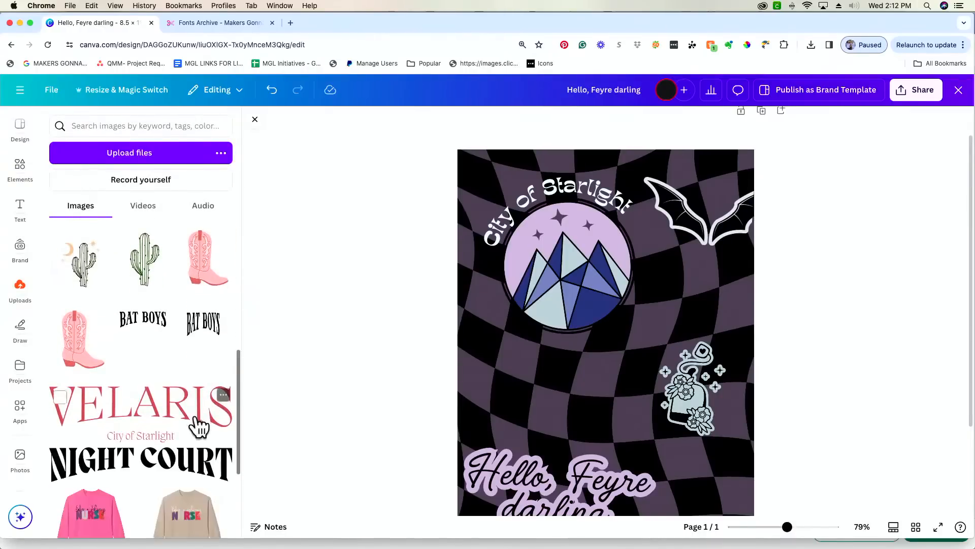
pyautogui.click(145, 331)
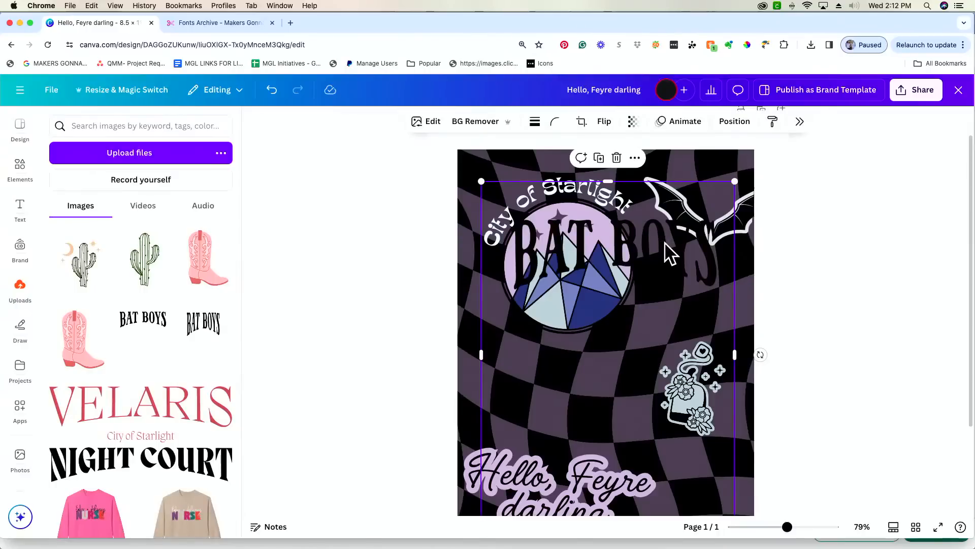
pyautogui.scroll(-3, 663, 248)
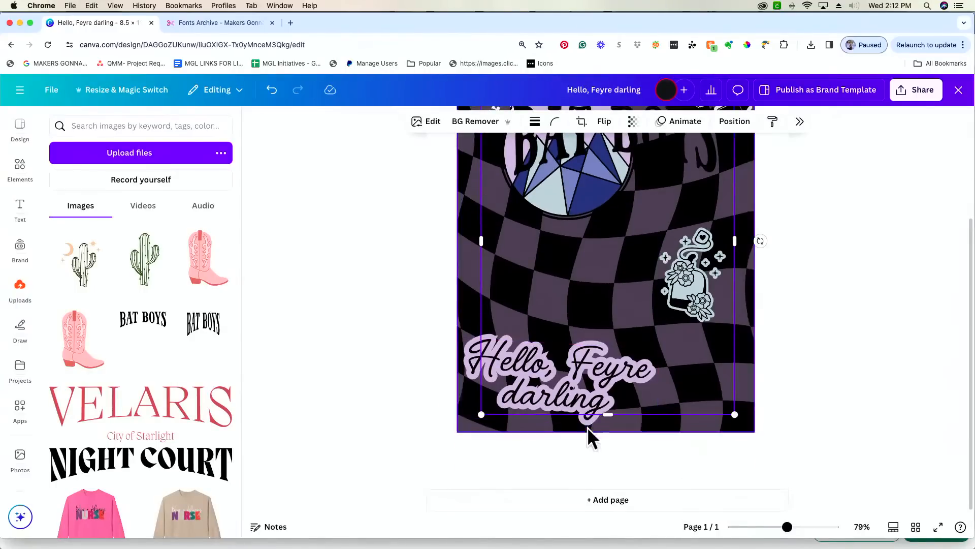
pyautogui.moveTo(607, 415); pyautogui.dragTo(615, 194)
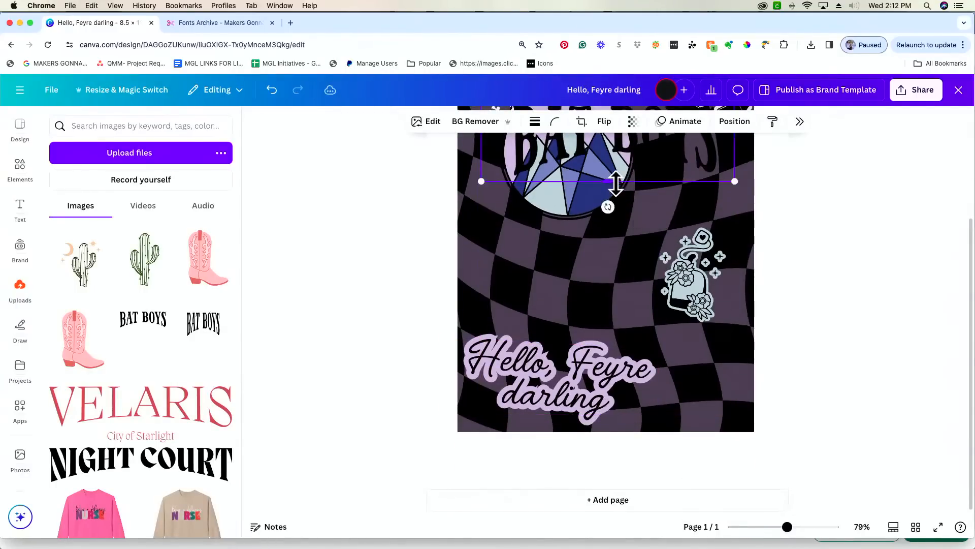
pyautogui.scroll(3, 617, 183)
pyautogui.moveTo(587, 299); pyautogui.dragTo(624, 352)
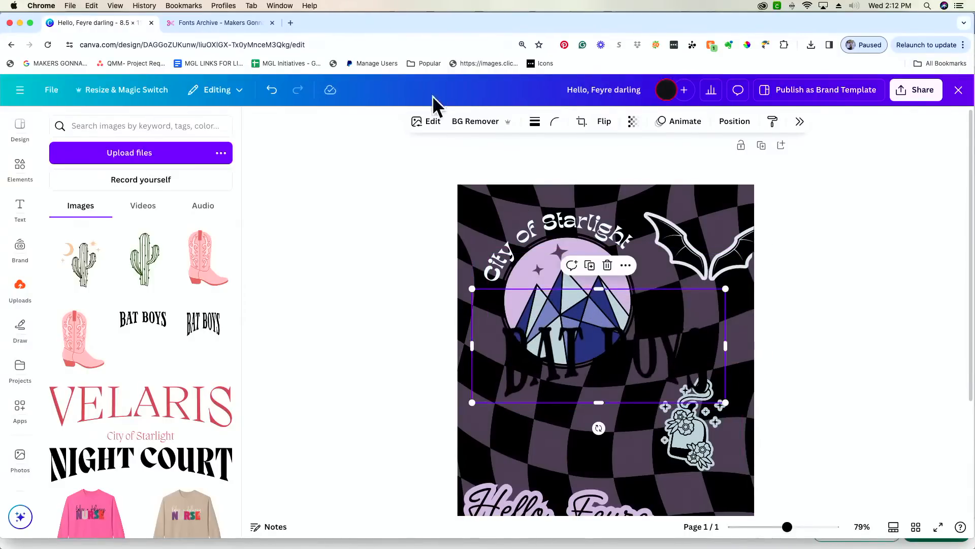
# - Apply a Duotone to BAT BOYS, tune it to periwinkle blue, and centre the wordmark
pyautogui.click(432, 124)
pyautogui.scroll(-3, 914, 418)
pyautogui.click(866, 311)
pyautogui.scroll(-5, 874, 350)
pyautogui.scroll(-2, 874, 350)
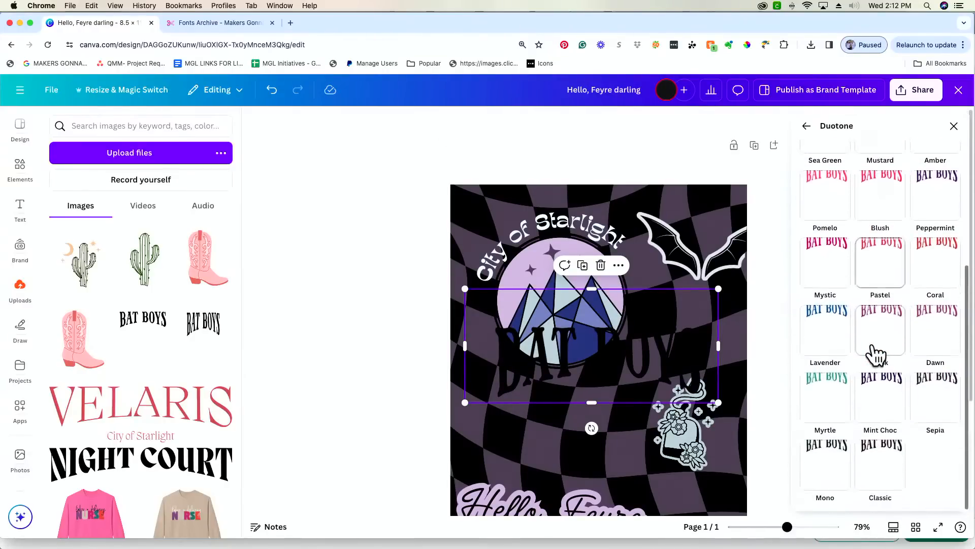
pyautogui.scroll(3, 874, 350)
pyautogui.scroll(2, 874, 353)
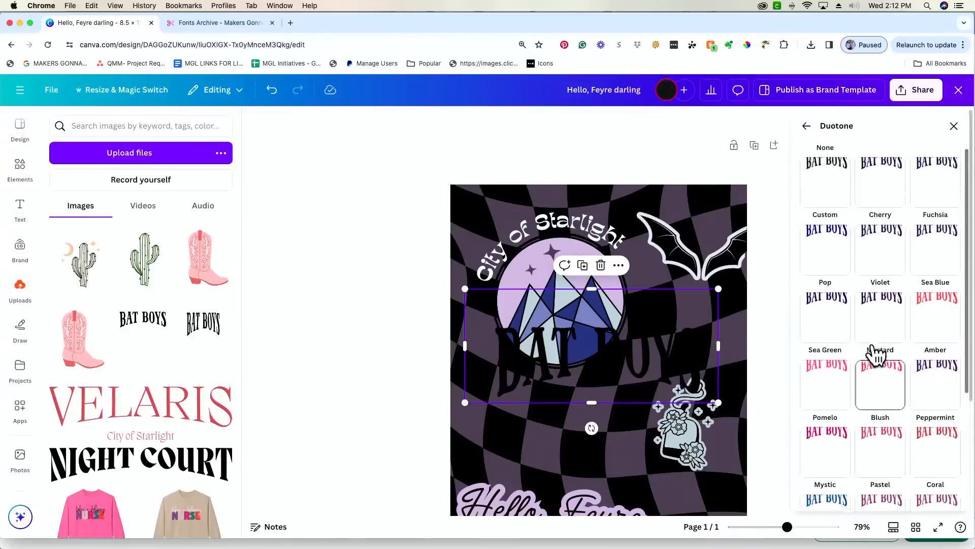
pyautogui.click(881, 354)
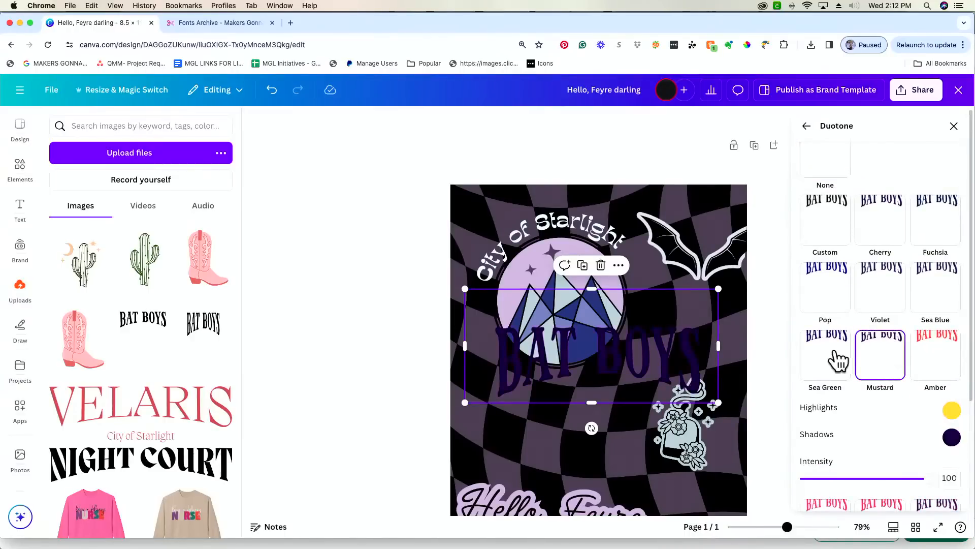
pyautogui.click(952, 437)
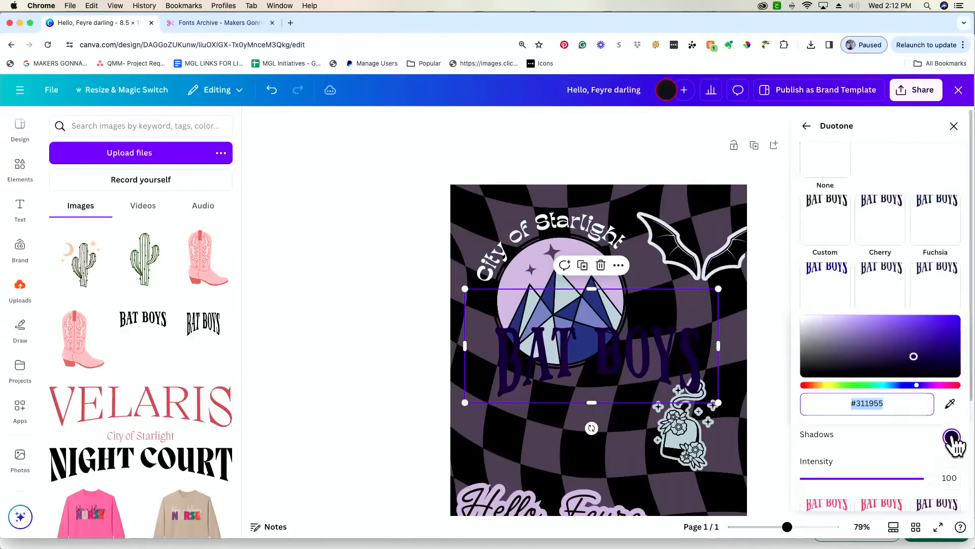
pyautogui.click(875, 336)
pyautogui.moveTo(875, 336); pyautogui.dragTo(843, 349)
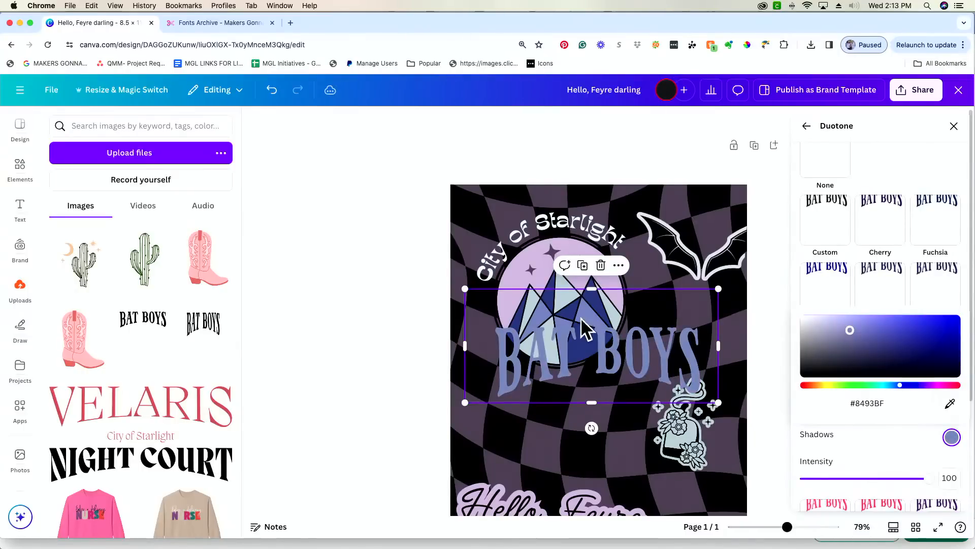
pyautogui.moveTo(584, 315); pyautogui.dragTo(601, 339)
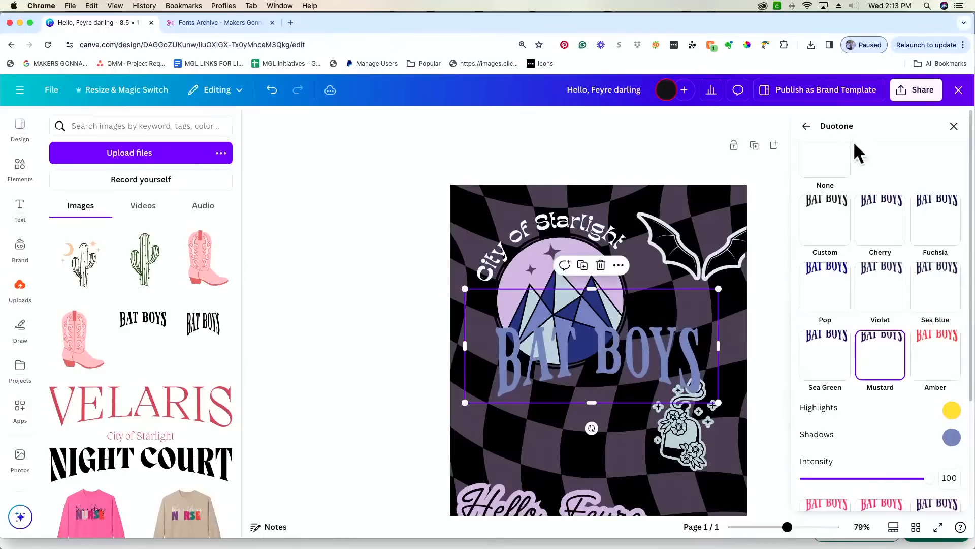
# - Give BAT BOYS a pale blue Outline shadow (#C5D9DD, size 25)
pyautogui.click(806, 127)
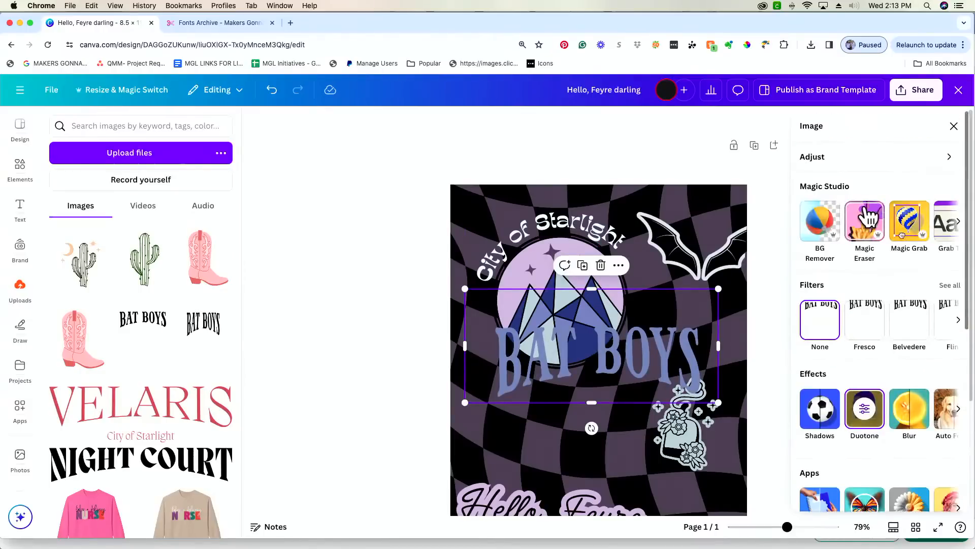
pyautogui.click(819, 409)
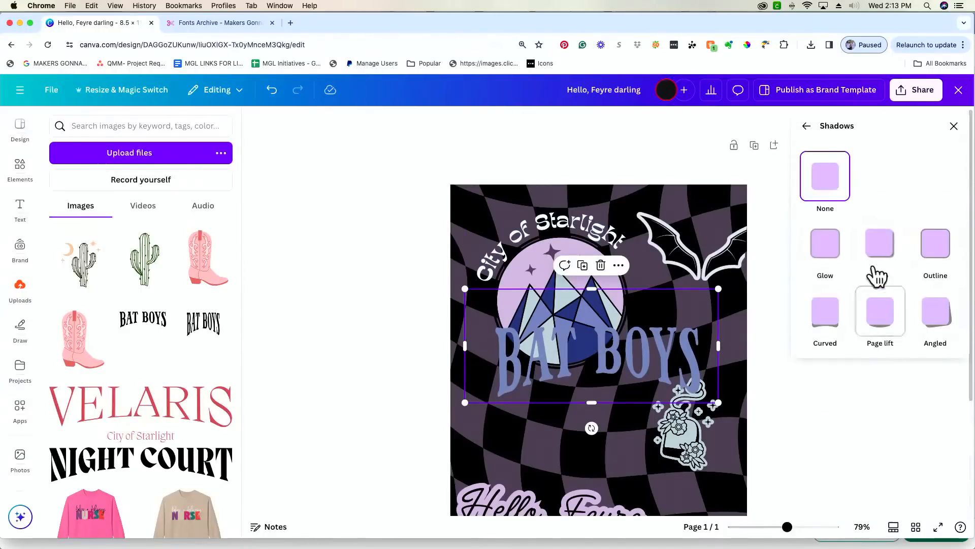
pyautogui.click(936, 249)
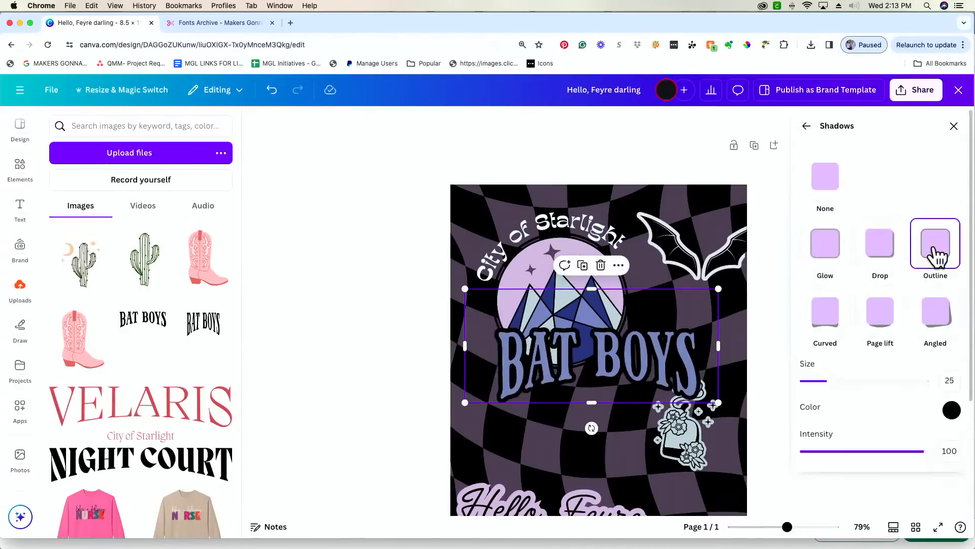
pyautogui.click(951, 409)
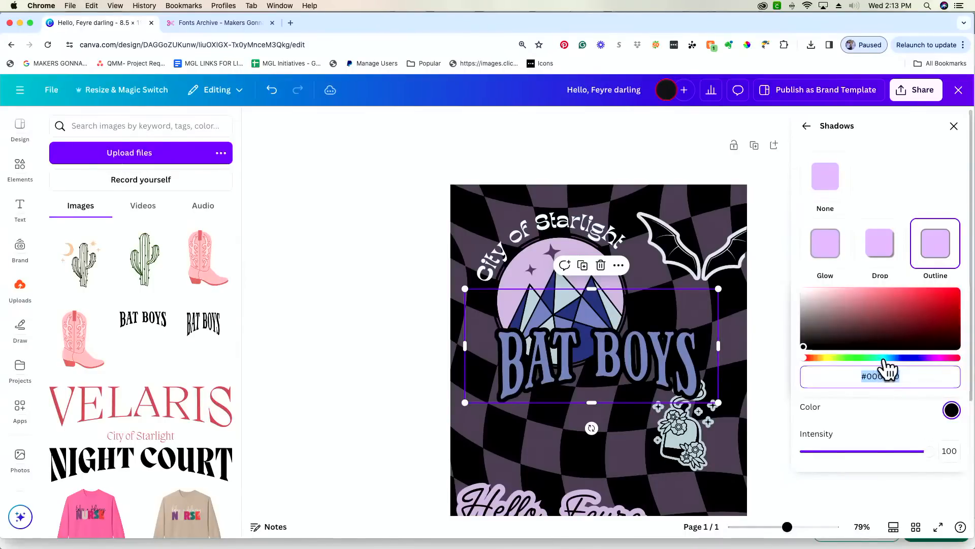
pyautogui.click(885, 357)
pyautogui.click(820, 305)
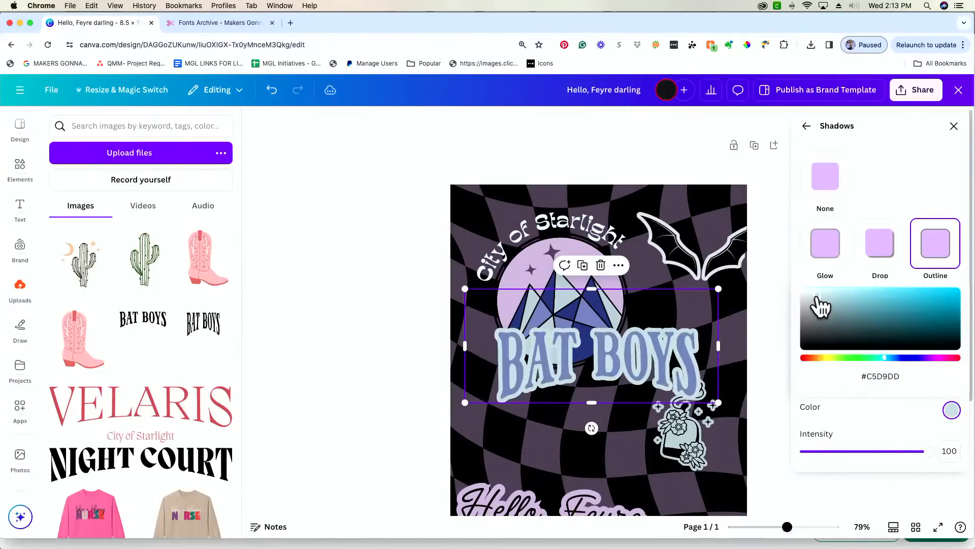
pyautogui.click(558, 435)
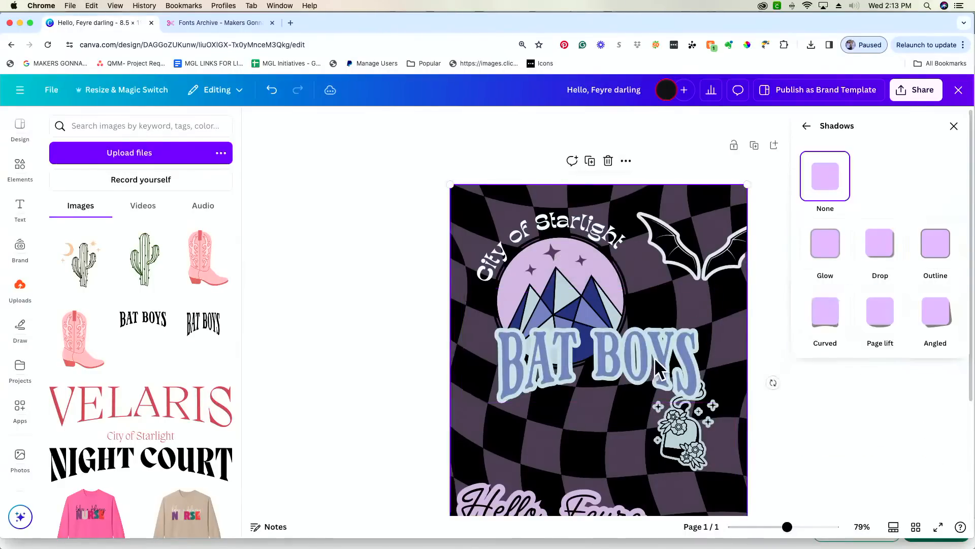
# - Move BAT BOYS up and right and trim empty space from its top
pyautogui.moveTo(687, 328); pyautogui.dragTo(724, 269)
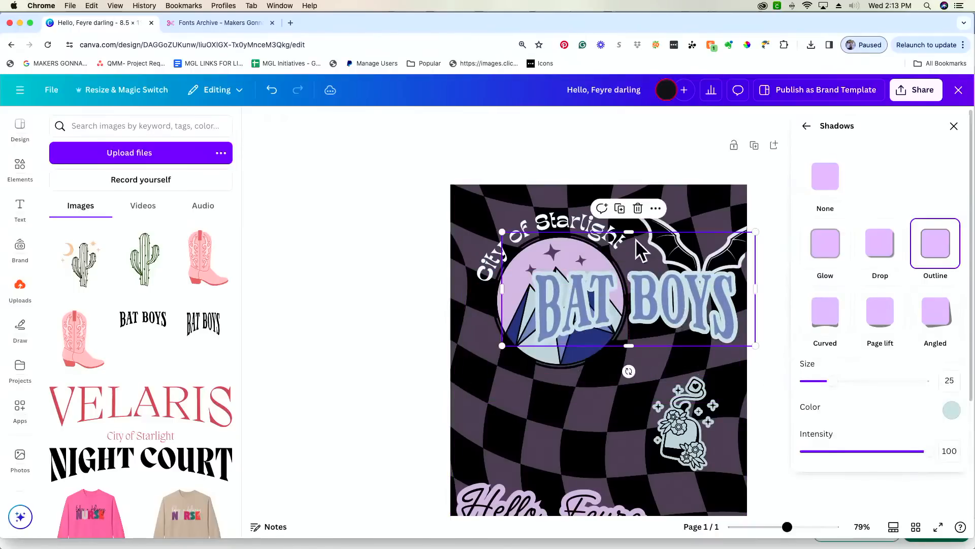
pyautogui.moveTo(629, 231); pyautogui.dragTo(628, 260)
pyautogui.moveTo(689, 326); pyautogui.dragTo(711, 334)
pyautogui.moveTo(787, 526); pyautogui.dragTo(775, 528)
# - Move the potion sticker to the page's left edge, tilted about 35 degrees
pyautogui.moveTo(676, 348); pyautogui.dragTo(553, 335)
pyautogui.moveTo(542, 391); pyautogui.dragTo(510, 382)
pyautogui.moveTo(554, 331); pyautogui.dragTo(560, 332)
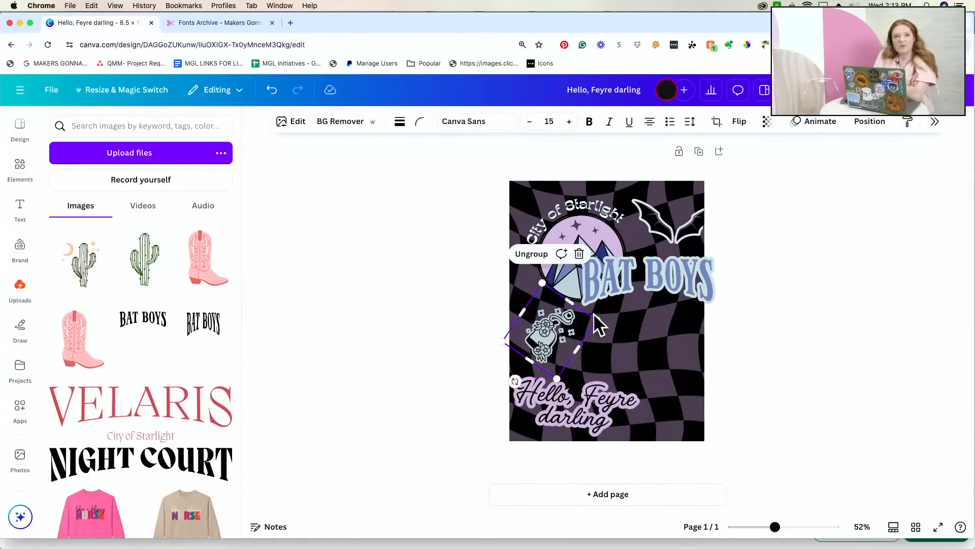
# - Shrink BAT BOYS at right, move the emblem top-left, and place the bat wings beneath BAT BOYS
pyautogui.moveTo(673, 285); pyautogui.dragTo(673, 318)
pyautogui.moveTo(725, 339); pyautogui.dragTo(675, 325)
pyautogui.moveTo(656, 301); pyautogui.dragTo(680, 306)
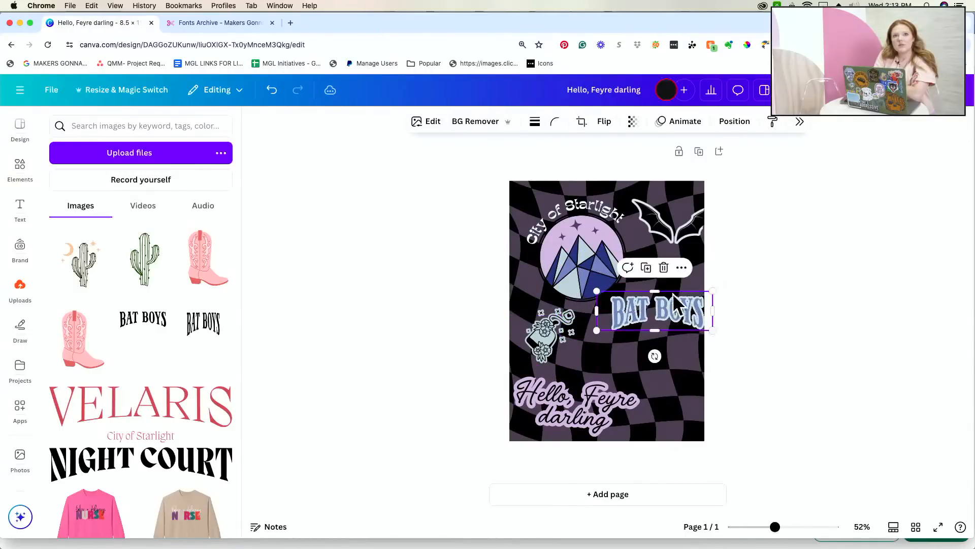
pyautogui.click(615, 222)
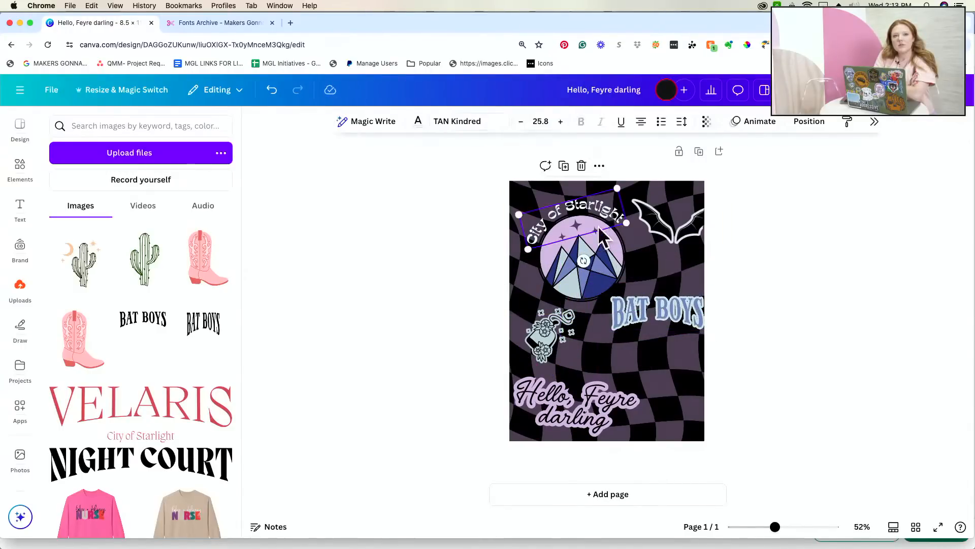
pyautogui.moveTo(589, 245); pyautogui.dragTo(573, 239)
pyautogui.moveTo(675, 310); pyautogui.dragTo(664, 299)
pyautogui.moveTo(698, 229); pyautogui.dragTo(657, 337)
pyautogui.moveTo(775, 527); pyautogui.dragTo(797, 526)
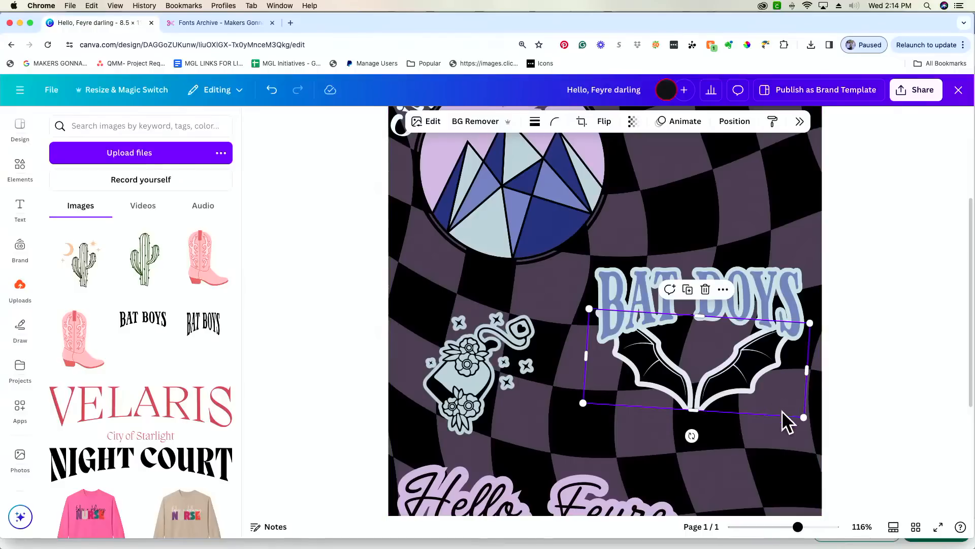
# - Crop the bat wings from the right, rotate them about 8° clockwise, and nudge BAT BOYS left
pyautogui.moveTo(779, 389)
pyautogui.mouseDown()
pyautogui.moveTo(752, 385)
pyautogui.moveTo(772, 394)
pyautogui.moveTo(782, 385)
pyautogui.mouseUp()
pyautogui.moveTo(854, 377); pyautogui.dragTo(818, 377)
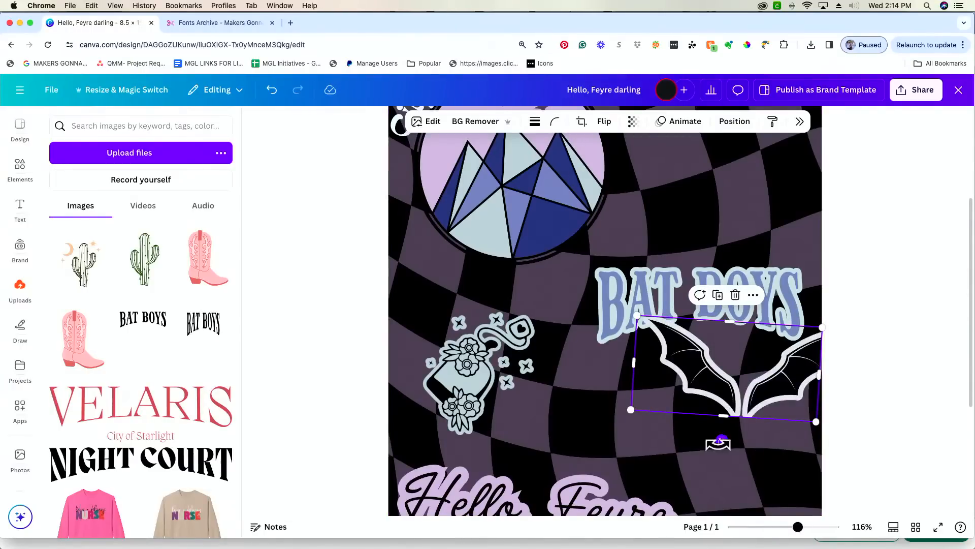
pyautogui.moveTo(721, 441); pyautogui.dragTo(713, 446)
pyautogui.click(753, 455)
pyautogui.moveTo(764, 407); pyautogui.dragTo(782, 390)
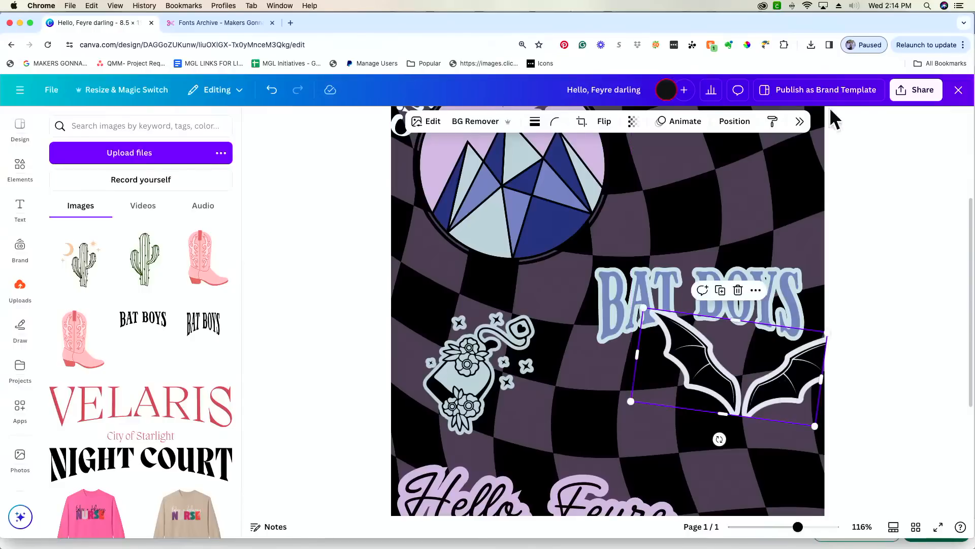
pyautogui.click(869, 254)
pyautogui.moveTo(757, 304); pyautogui.dragTo(736, 300)
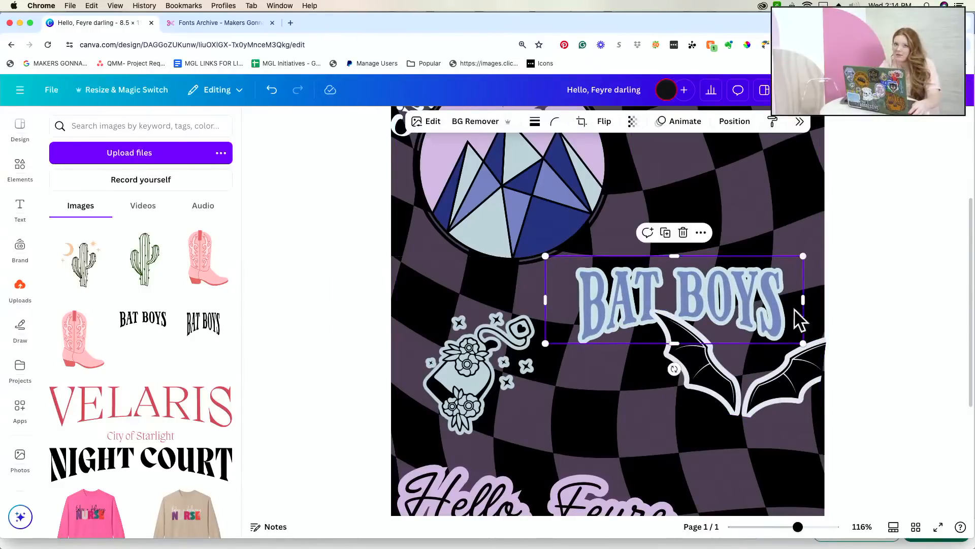
pyautogui.scroll(5, 815, 307)
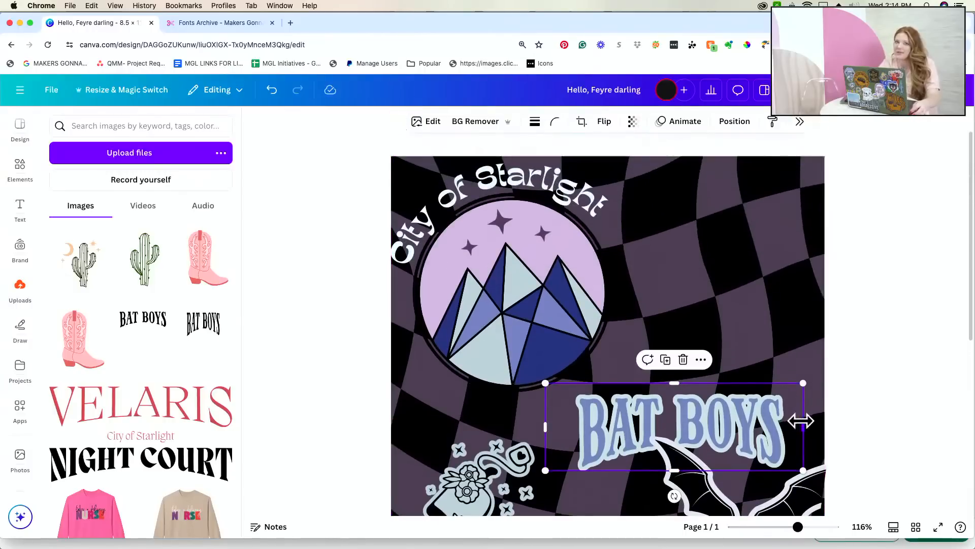
pyautogui.click(535, 275)
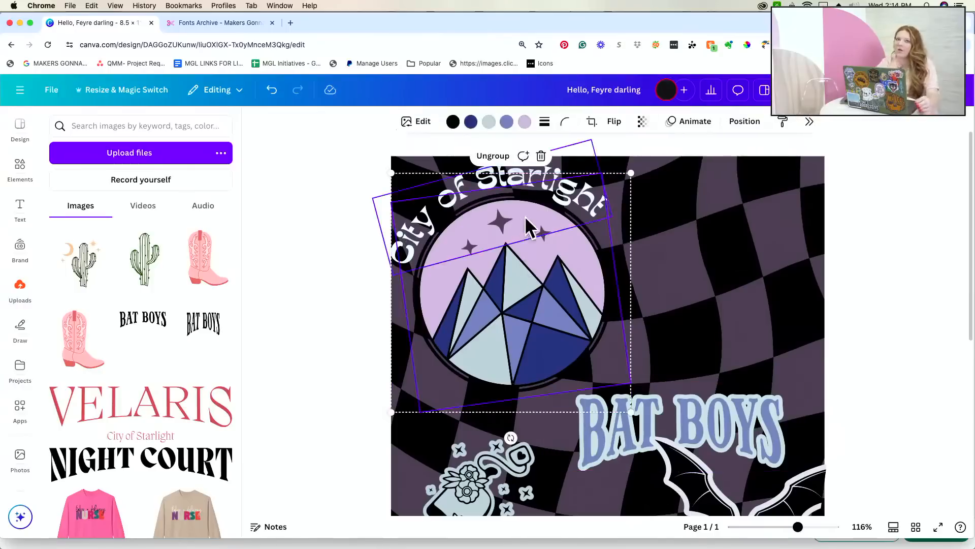
pyautogui.click(423, 121)
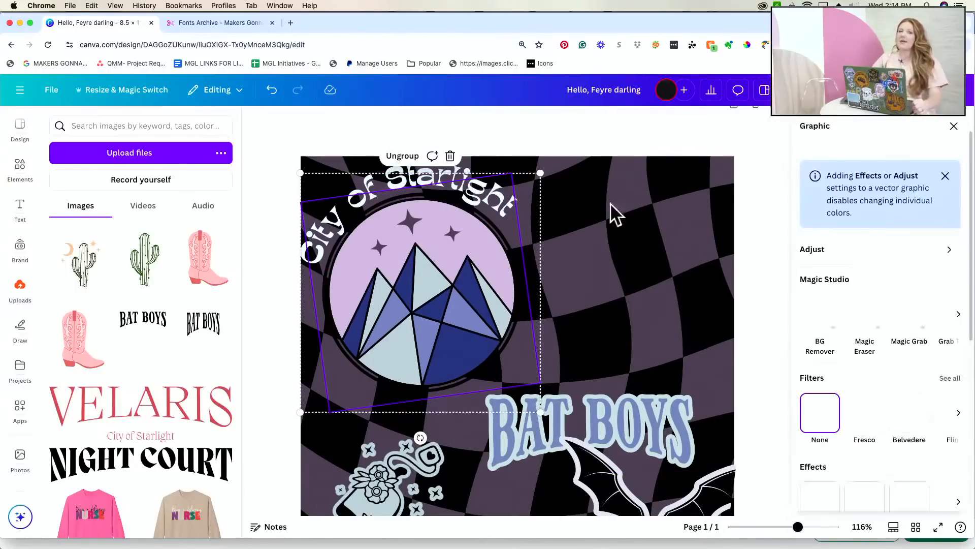
pyautogui.scroll(-2, 856, 411)
pyautogui.click(820, 418)
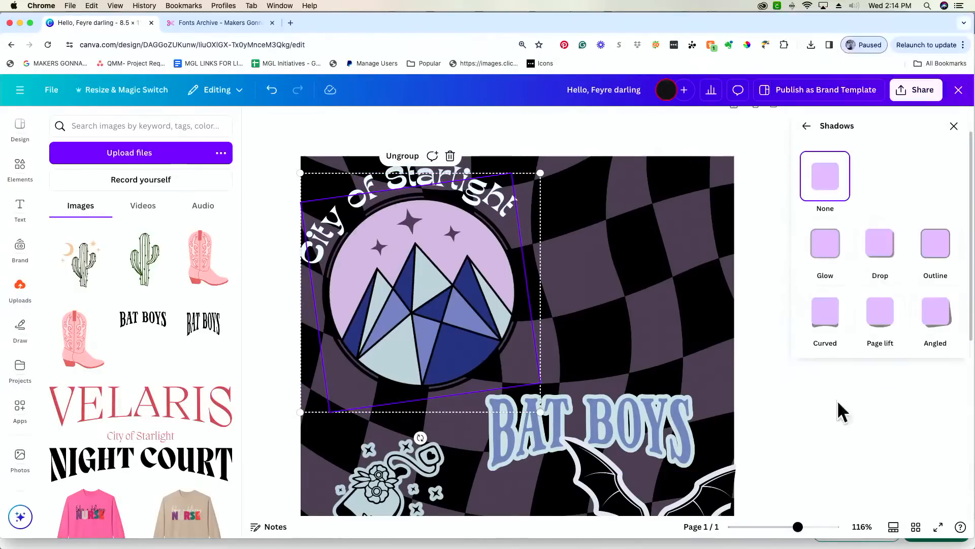
pyautogui.click(925, 252)
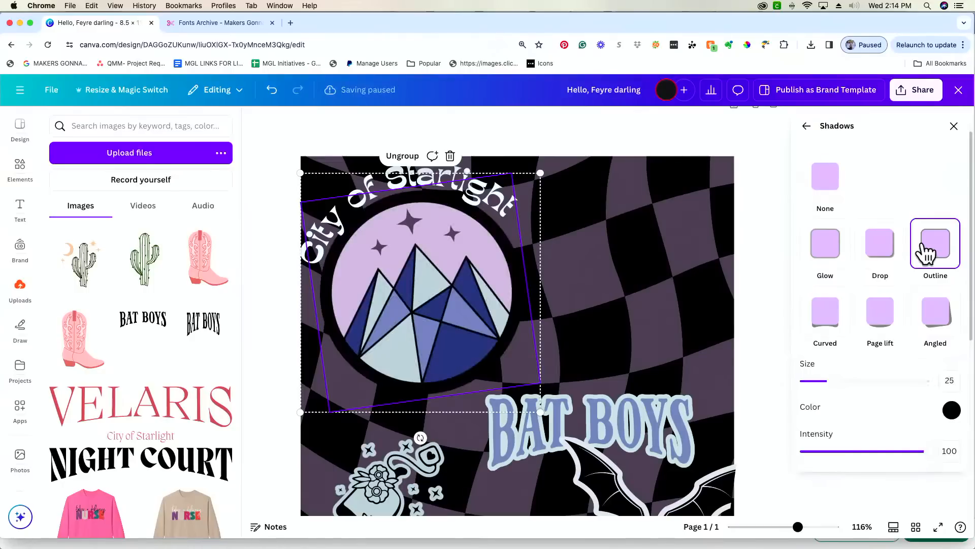
pyautogui.click(824, 180)
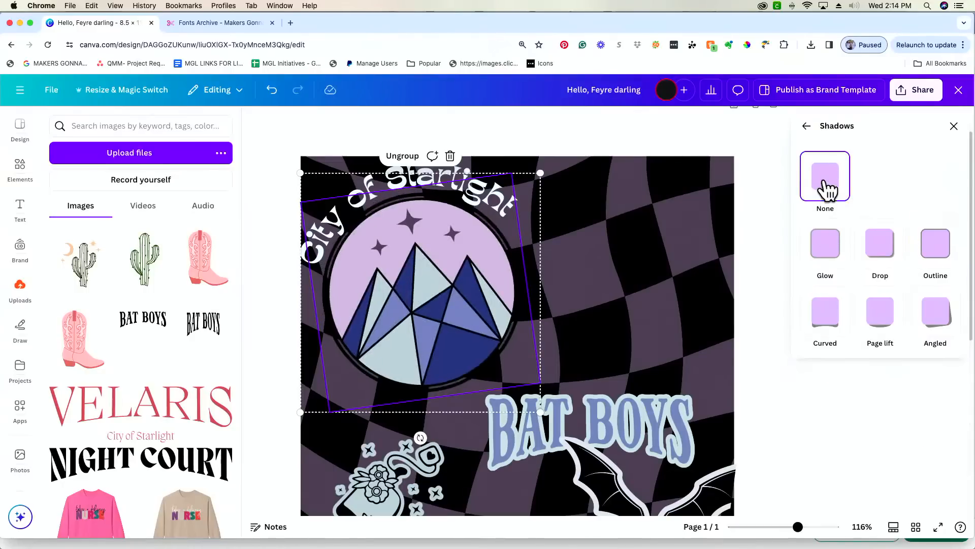
pyautogui.click(376, 182)
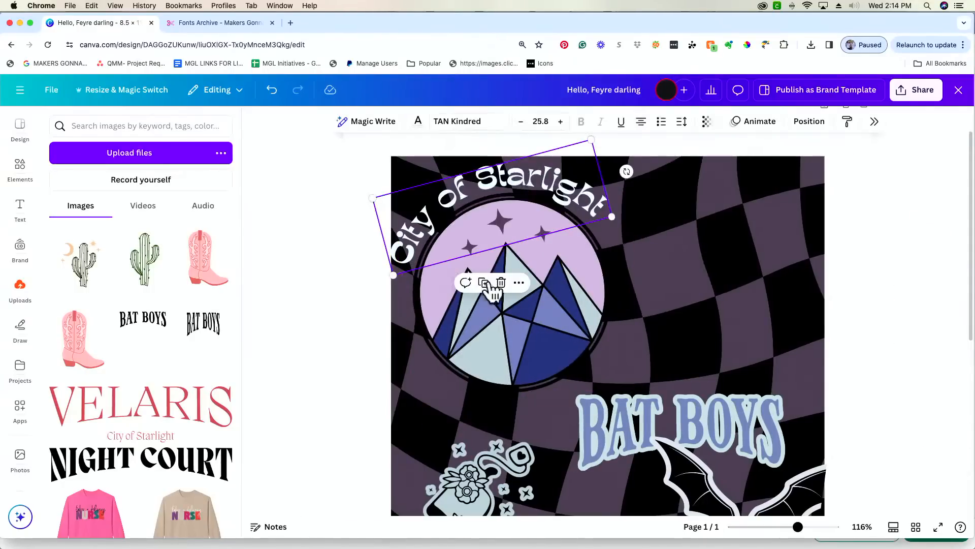
pyautogui.keyDown('shift'); pyautogui.click(540, 301); pyautogui.keyUp('shift')
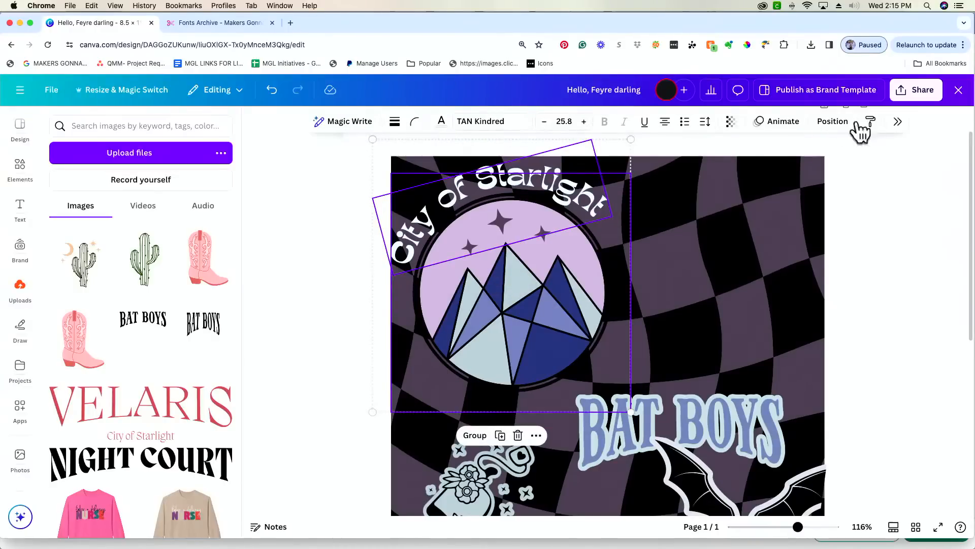
pyautogui.click(899, 122)
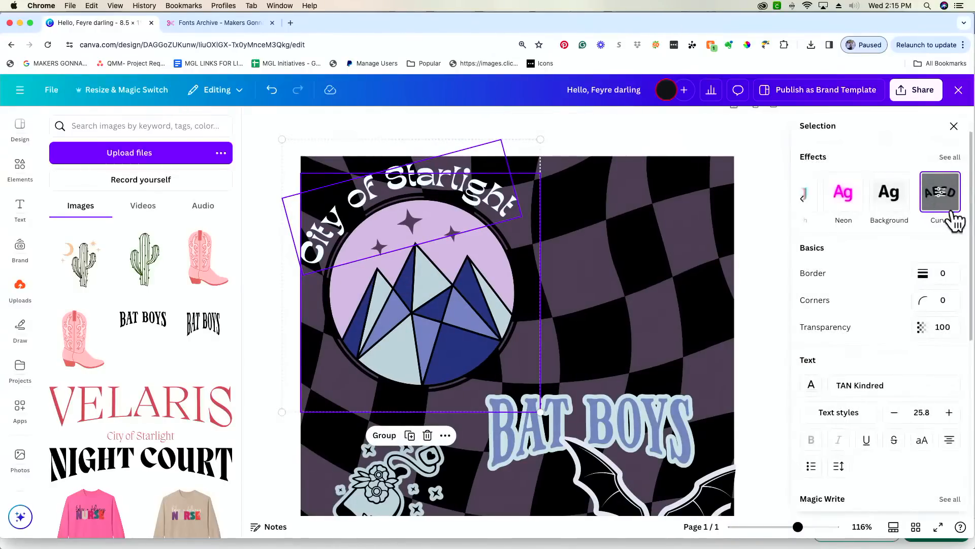
pyautogui.hscroll(-5, 854, 203)
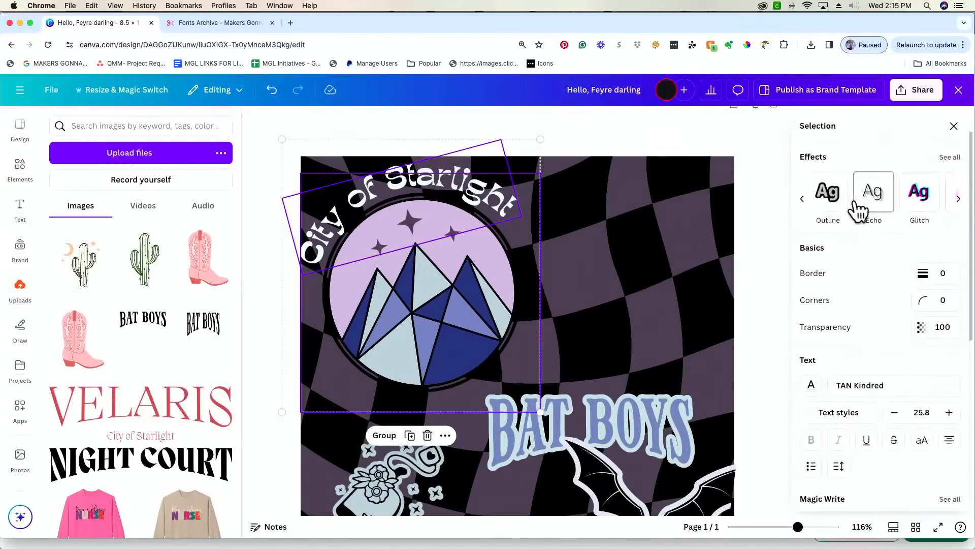
pyautogui.click(934, 196)
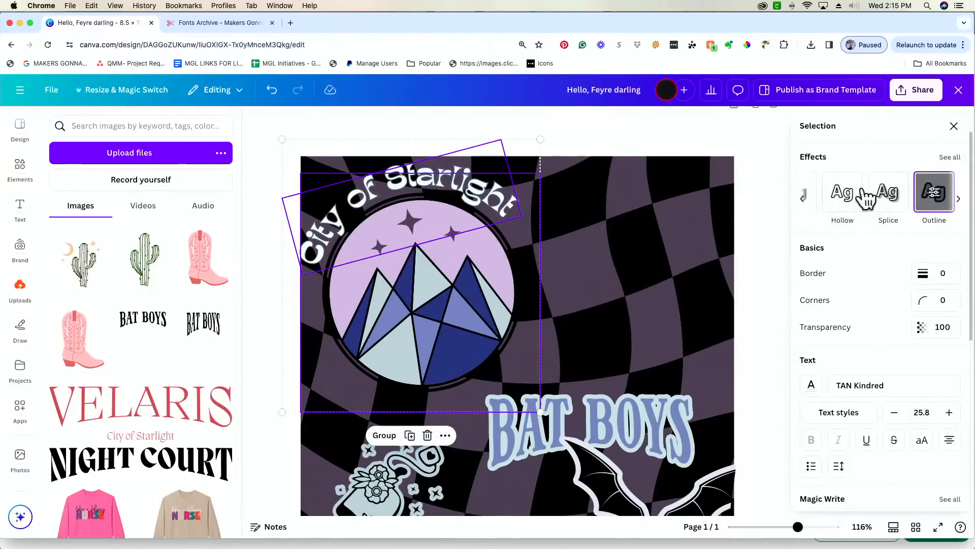
pyautogui.hscroll(-5, 872, 200)
pyautogui.hscroll(8, 864, 199)
pyautogui.hscroll(-8, 894, 199)
pyautogui.click(821, 195)
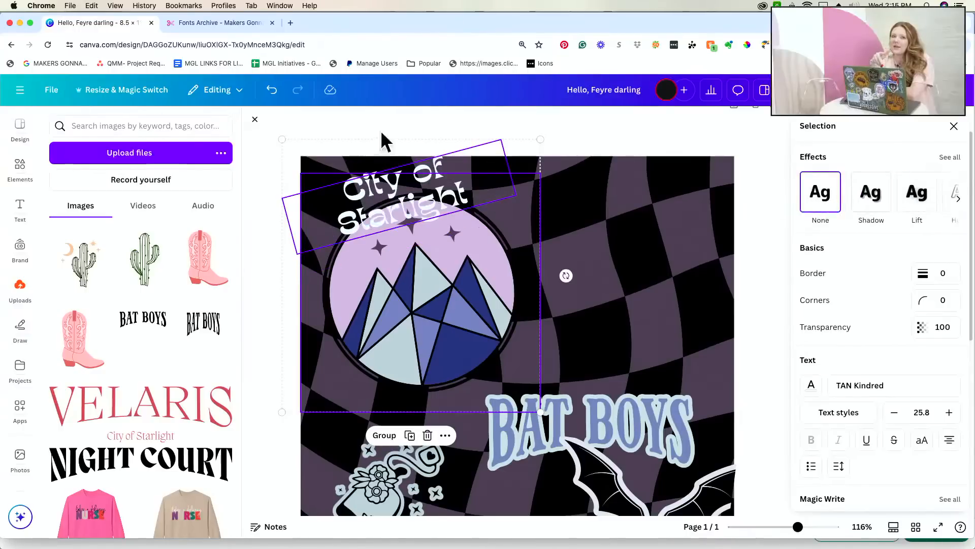
pyautogui.click(271, 91)
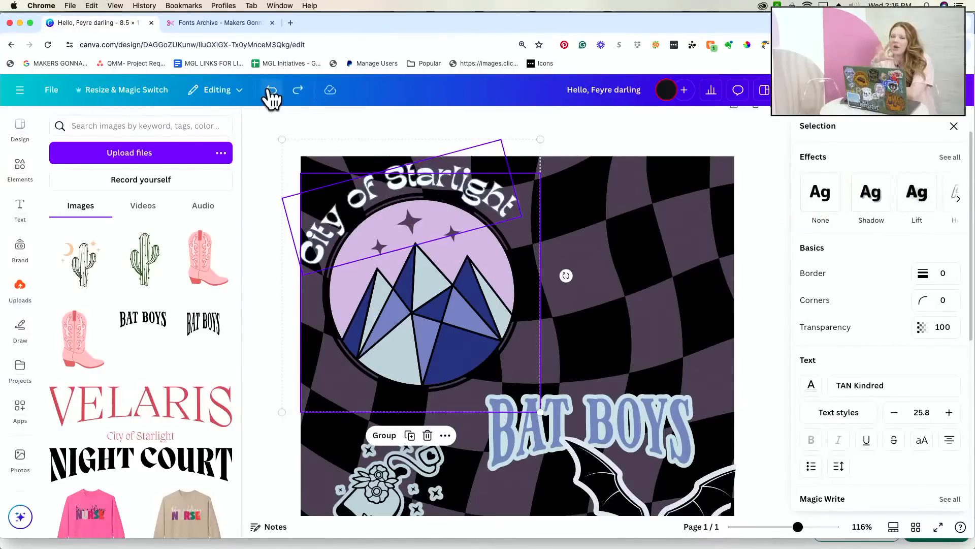
pyautogui.click(782, 241)
# - Search the image library for 'star' and add the star-doodles image to the page
pyautogui.click(783, 241)
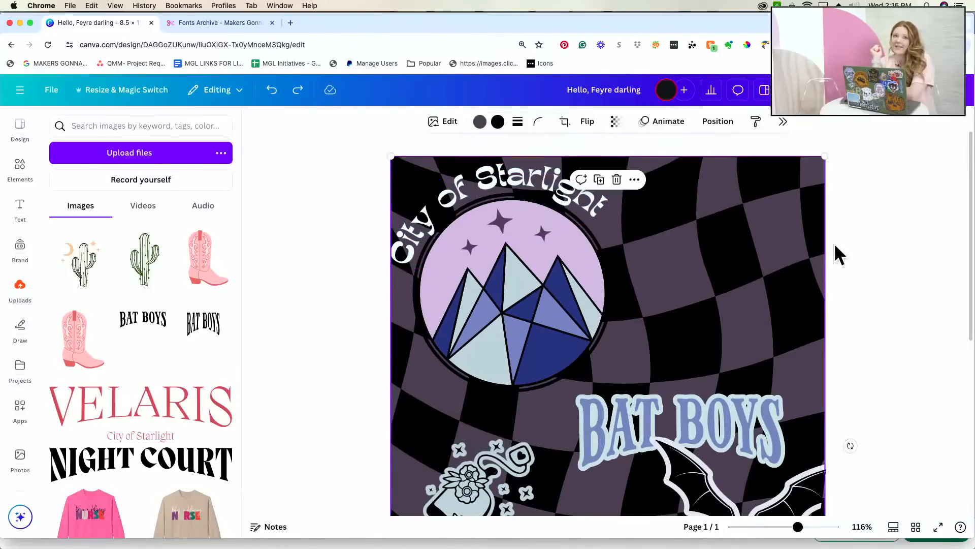
pyautogui.scroll(-5, 800, 268)
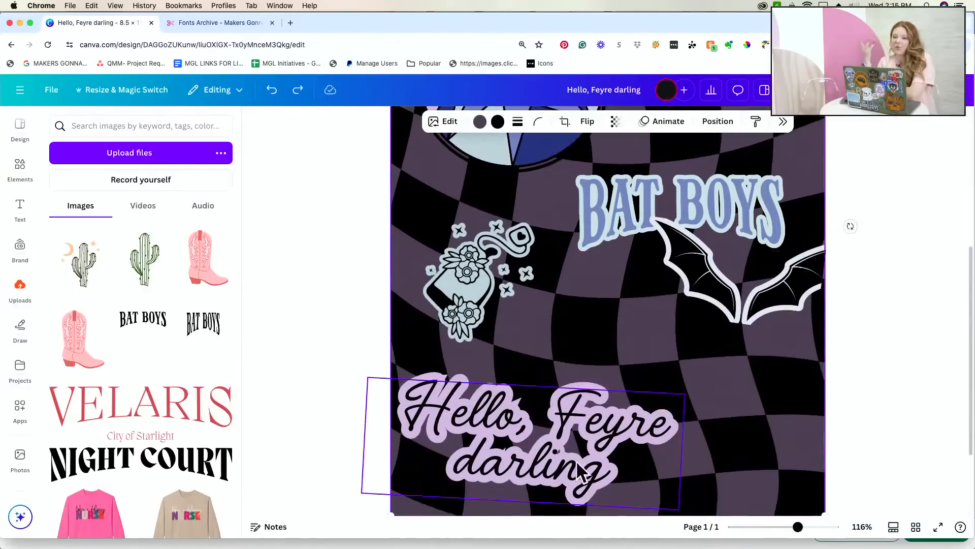
pyautogui.moveTo(798, 527); pyautogui.dragTo(792, 527)
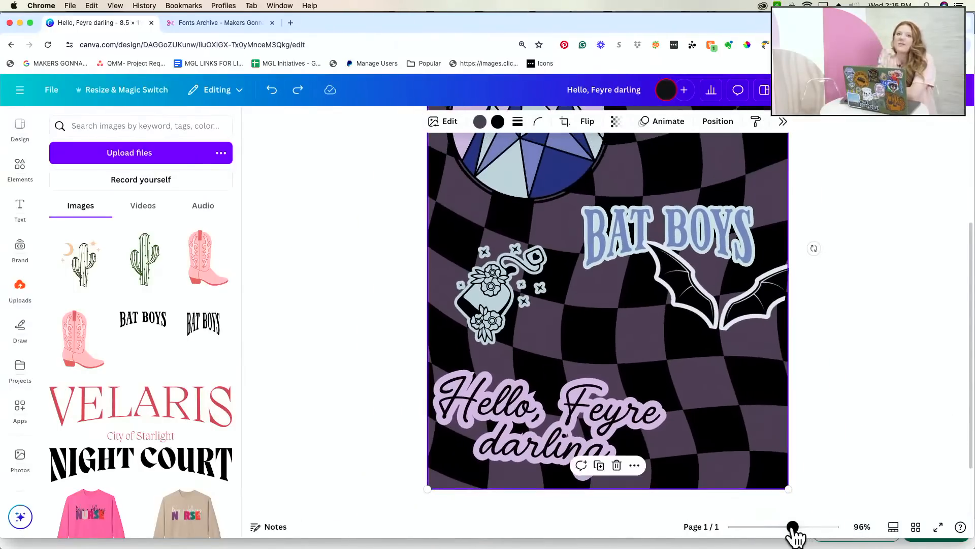
pyautogui.scroll(3, 817, 441)
pyautogui.scroll(-3, 816, 439)
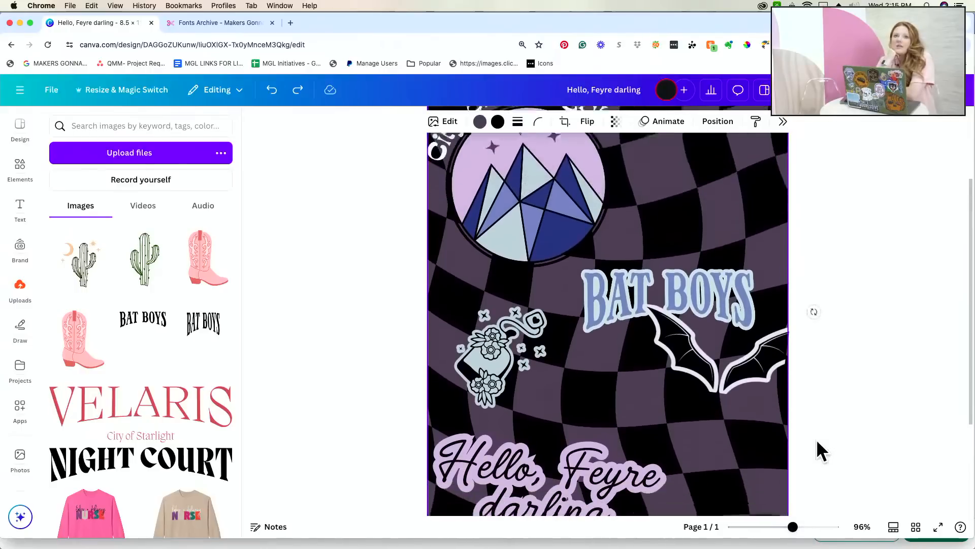
pyautogui.moveTo(792, 526); pyautogui.dragTo(778, 527)
pyautogui.scroll(2, 816, 422)
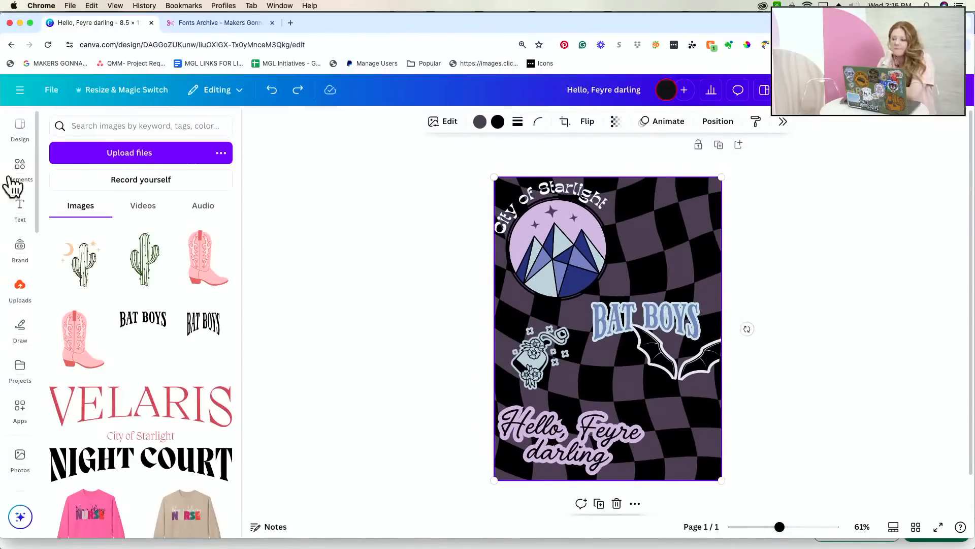
pyautogui.click(94, 127)
pyautogui.write('star')
pyautogui.press('Return')
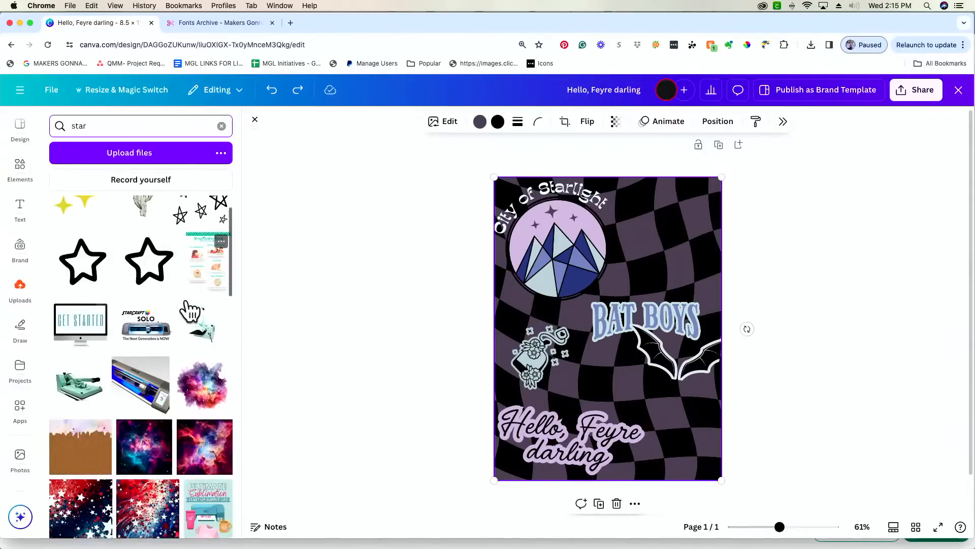
pyautogui.click(208, 237)
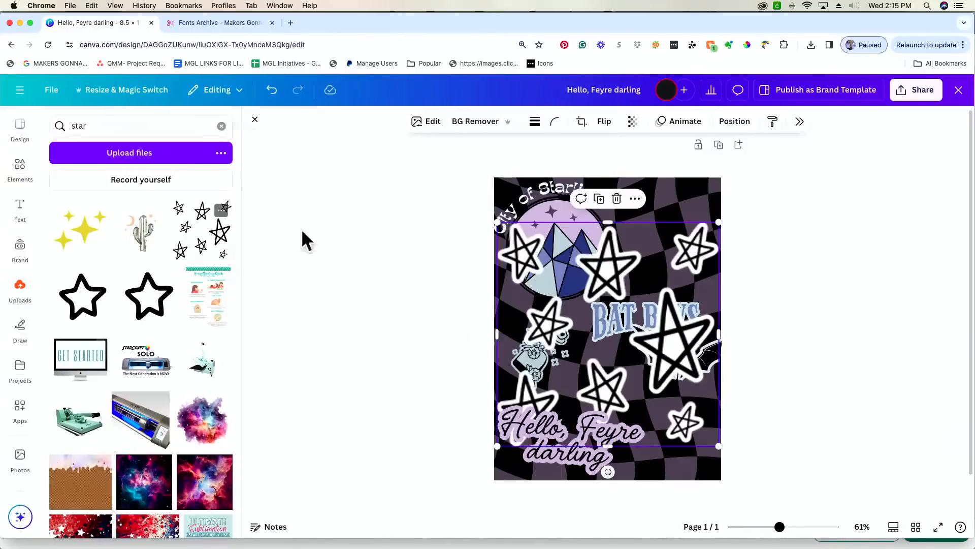
# - Shrink the stars image to about 3.5 and tuck it into the design's top-right corner
pyautogui.moveTo(677, 346)
pyautogui.mouseDown()
pyautogui.moveTo(714, 288)
pyautogui.moveTo(690, 296)
pyautogui.mouseUp()
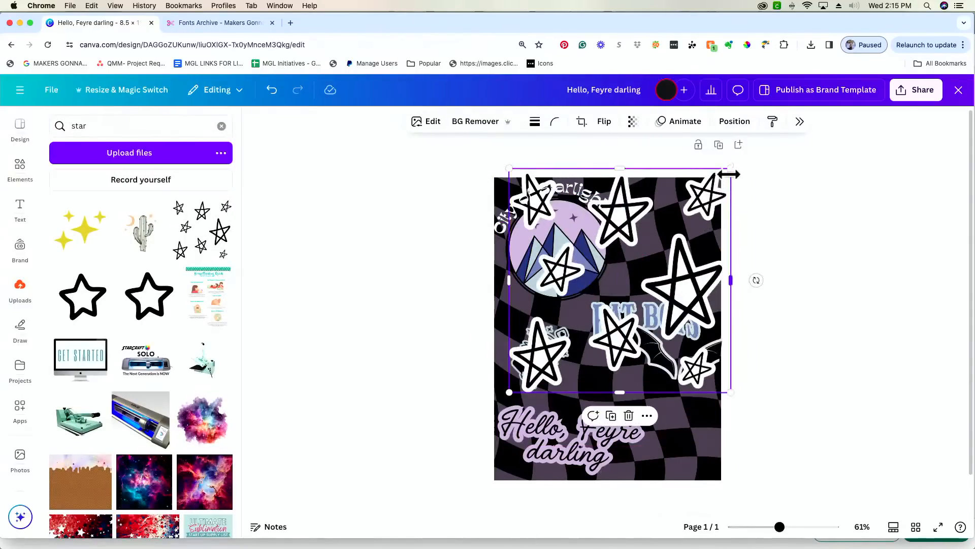
pyautogui.moveTo(730, 168); pyautogui.dragTo(613, 287)
pyautogui.moveTo(589, 349); pyautogui.dragTo(733, 229)
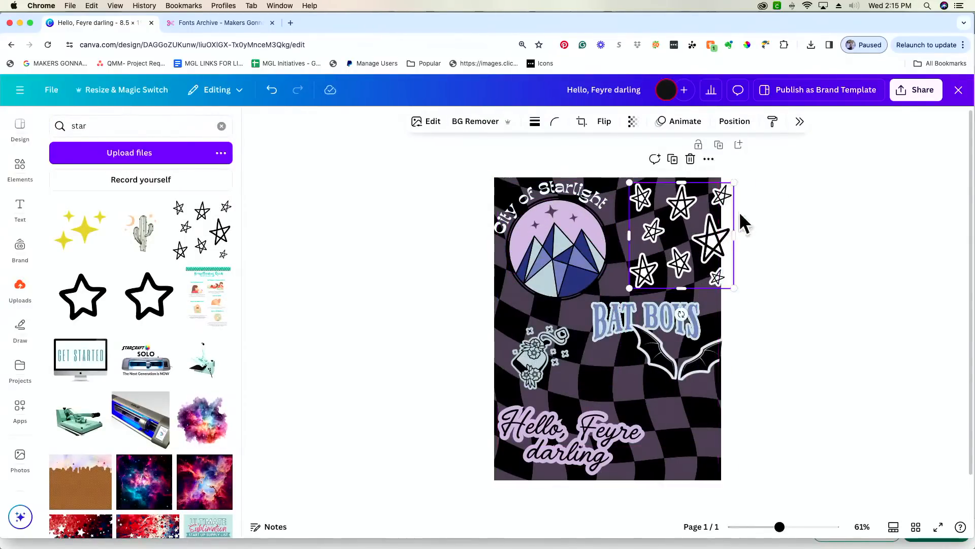
pyautogui.moveTo(731, 183); pyautogui.dragTo(723, 194)
pyautogui.moveTo(675, 244); pyautogui.dragTo(689, 233)
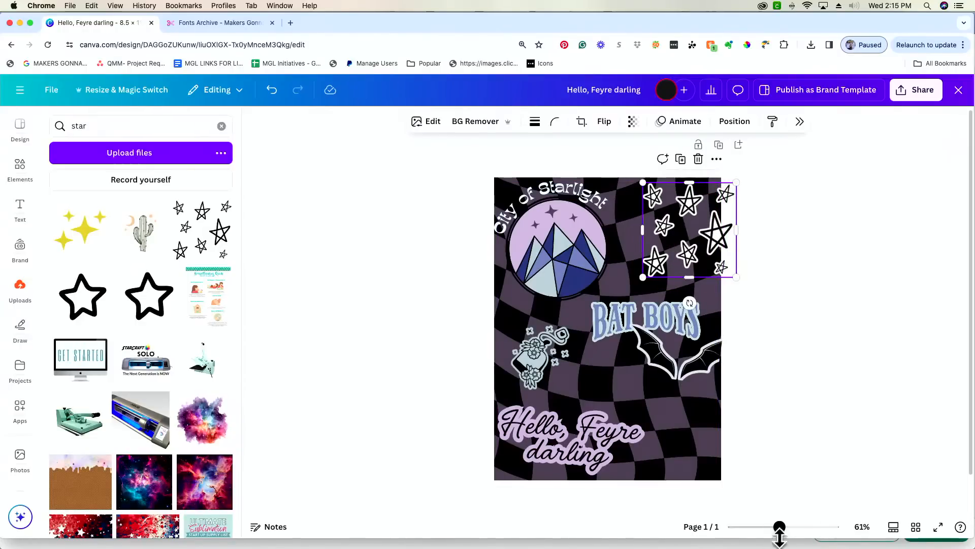
# - Crop the star cluster at the design's right edge and zoom out to the whole page
pyautogui.moveTo(779, 527); pyautogui.dragTo(796, 526)
pyautogui.scroll(2, 785, 431)
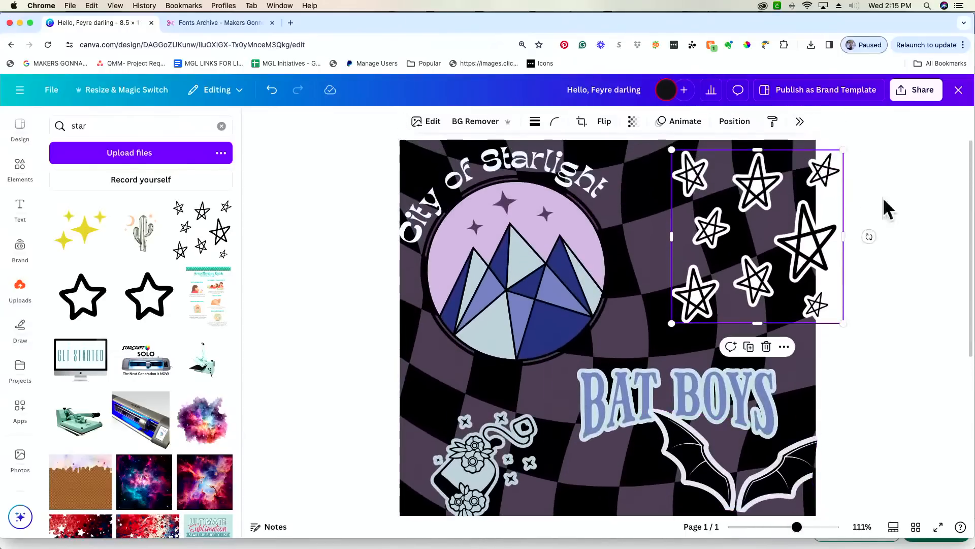
pyautogui.moveTo(841, 235)
pyautogui.mouseDown()
pyautogui.moveTo(808, 235)
pyautogui.moveTo(823, 235)
pyautogui.mouseUp()
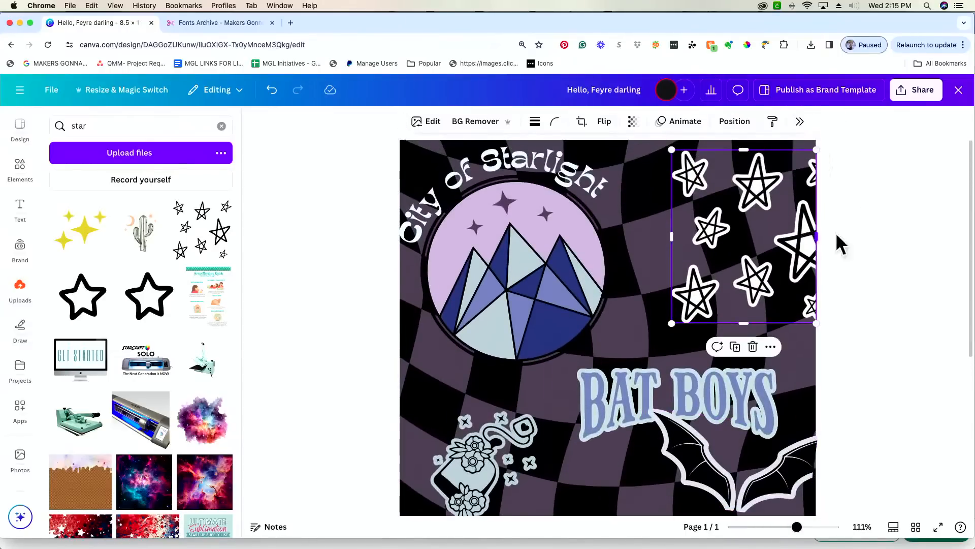
pyautogui.click(947, 222)
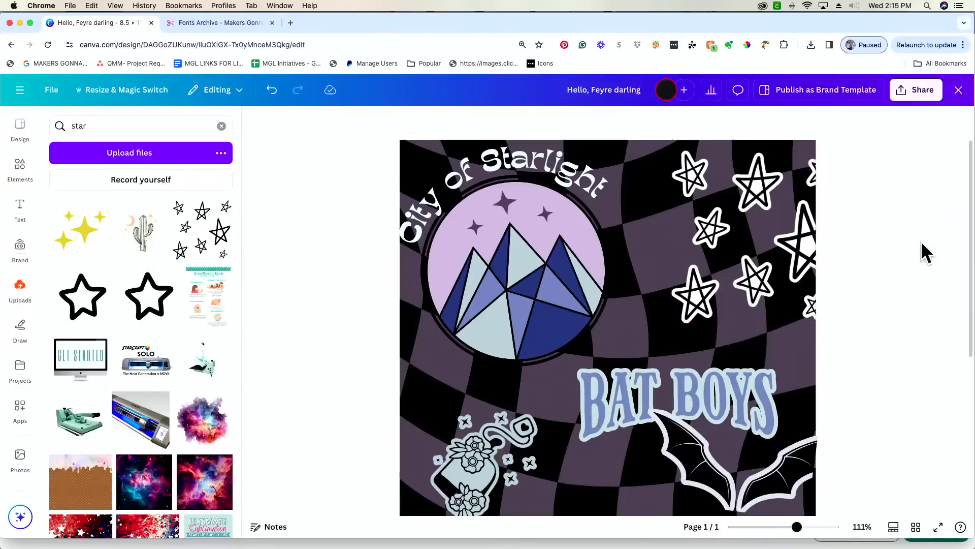
pyautogui.moveTo(795, 527)
pyautogui.mouseDown()
pyautogui.moveTo(806, 527)
pyautogui.moveTo(777, 527)
pyautogui.mouseUp()
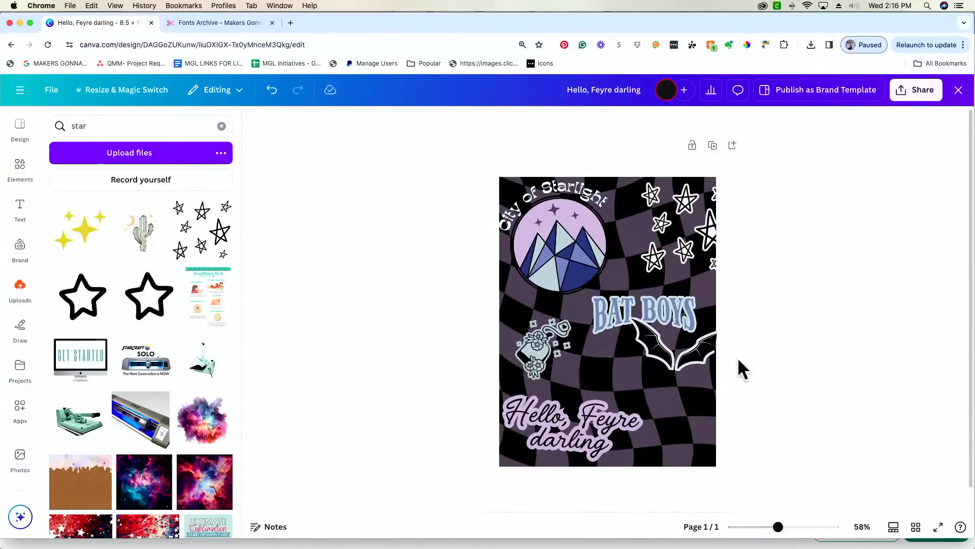
pyautogui.click(578, 416)
# - Nudge the Hello, Feyre darling text right and the City of Starlight badge slightly right and down
pyautogui.moveTo(580, 415); pyautogui.dragTo(584, 413)
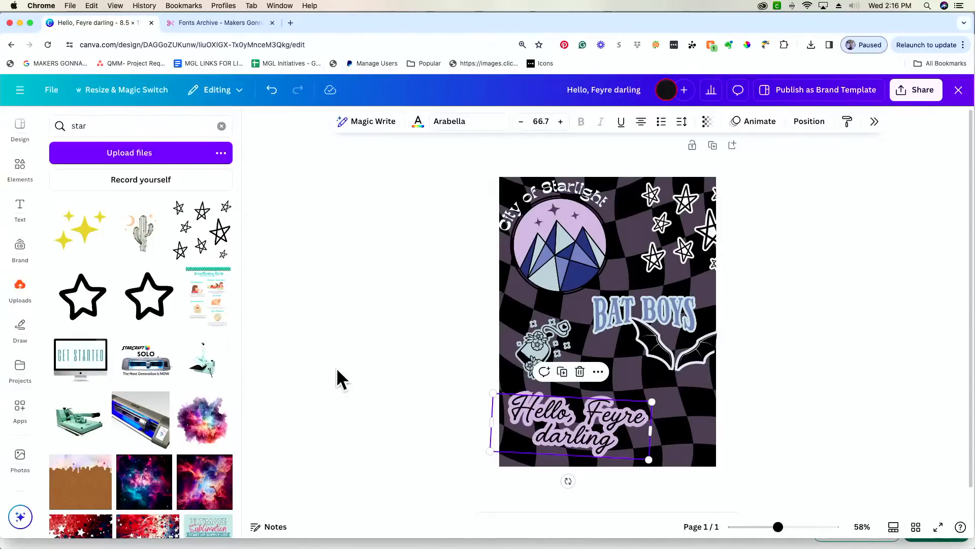
pyautogui.click(12, 176)
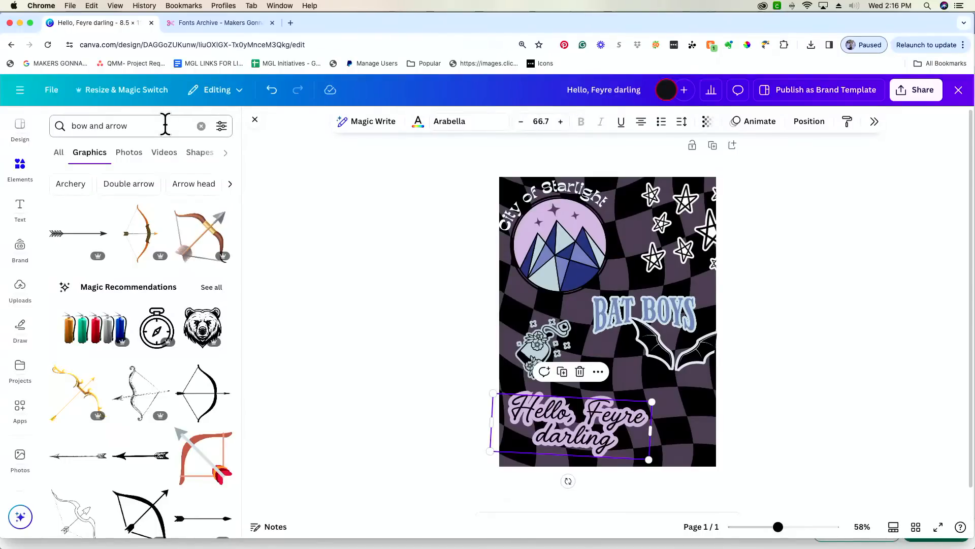
pyautogui.click(534, 219)
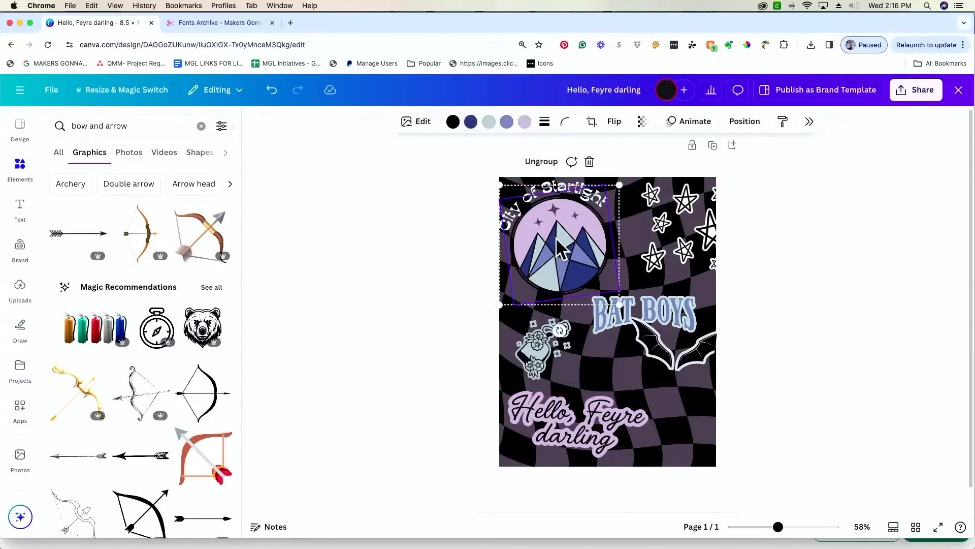
pyautogui.moveTo(557, 241); pyautogui.dragTo(557, 240)
pyautogui.moveTo(546, 189); pyautogui.dragTo(549, 190)
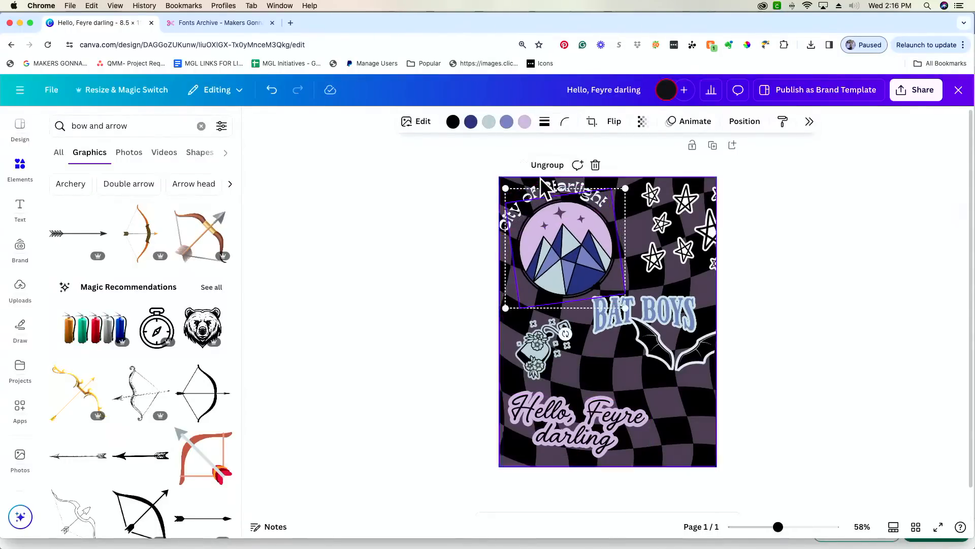
pyautogui.click(546, 193)
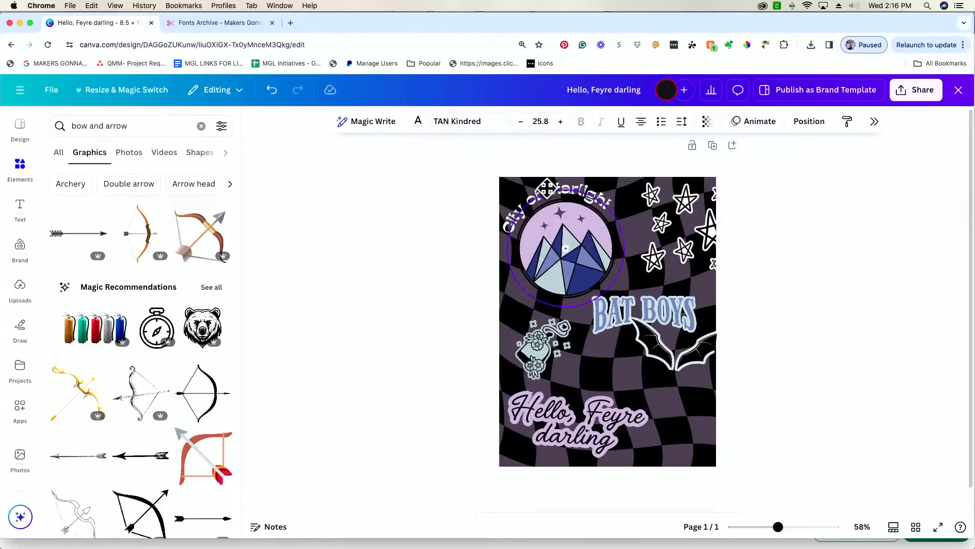
pyautogui.click(414, 172)
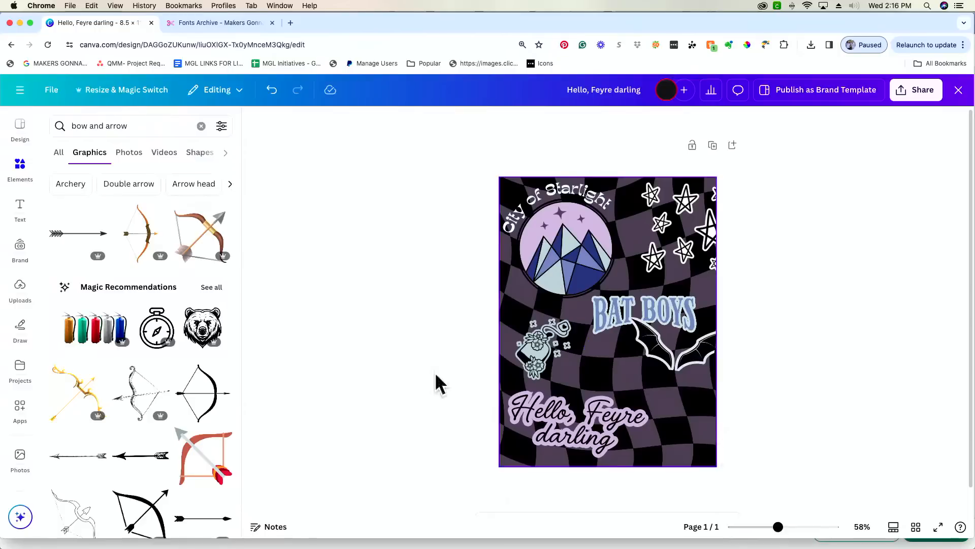
# - Replace the old graphics search with 'hearts' and add the outline-hearts graphic
pyautogui.click(148, 128)
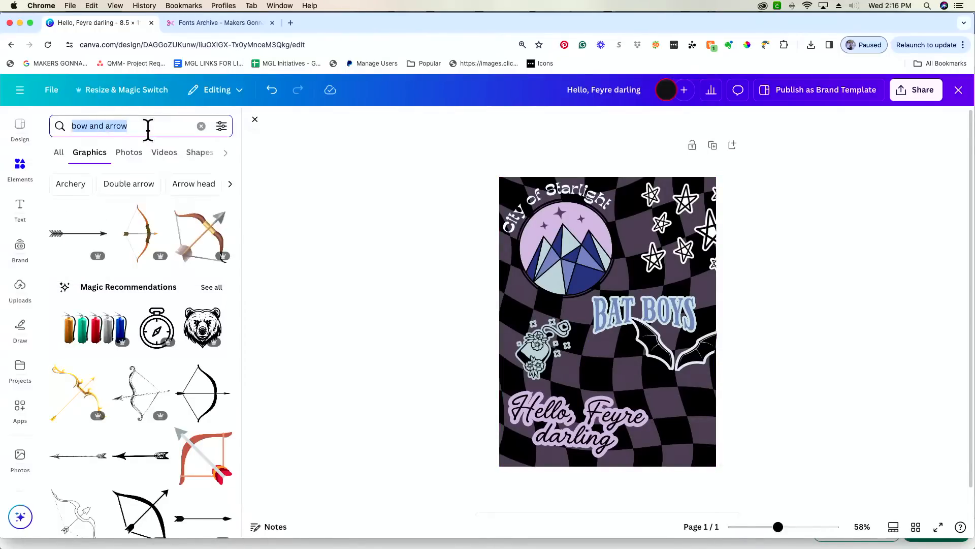
pyautogui.press('BackSpace')
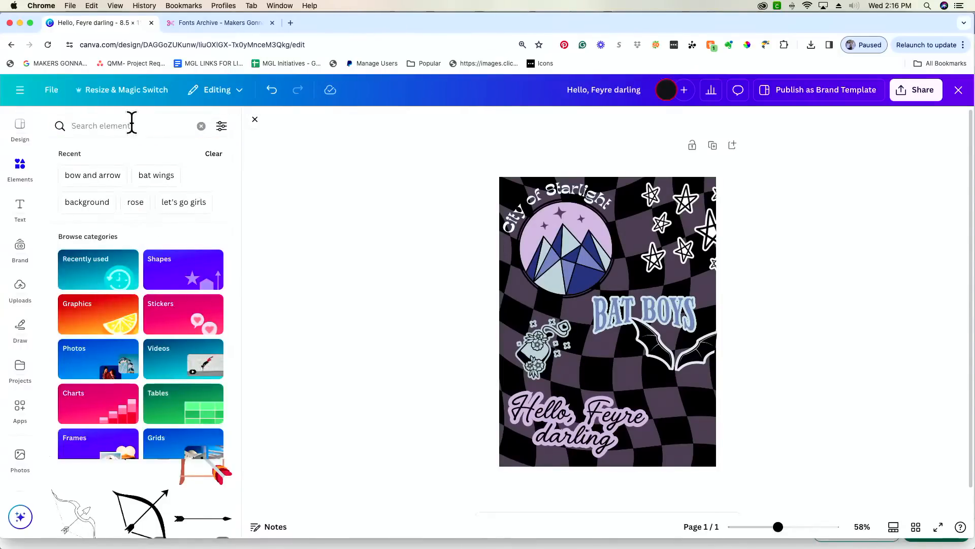
pyautogui.write('hearts')
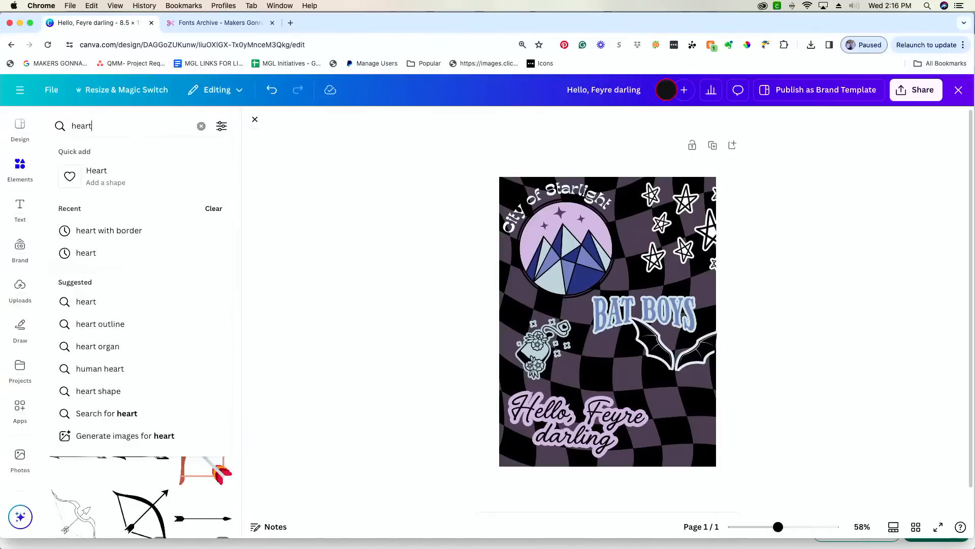
pyautogui.press('Return')
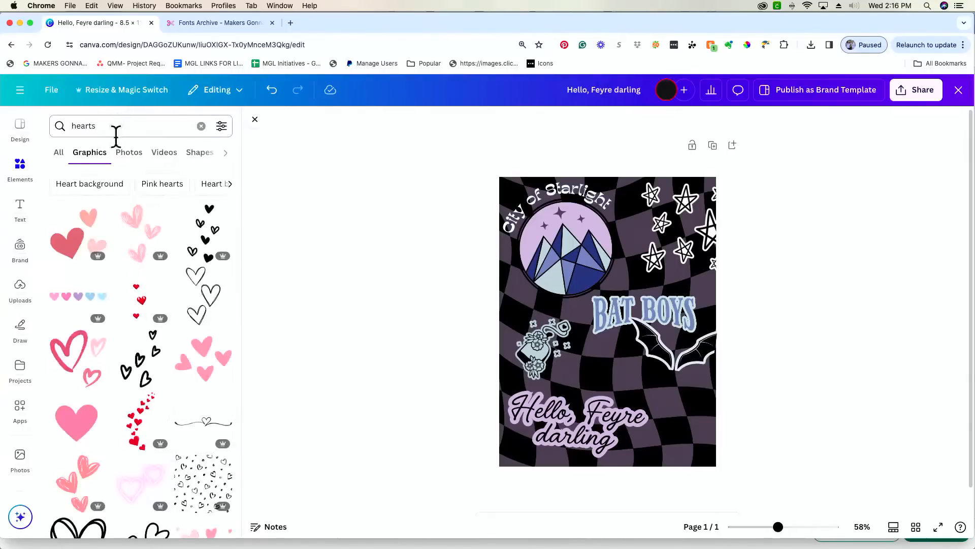
pyautogui.scroll(-2, 218, 325)
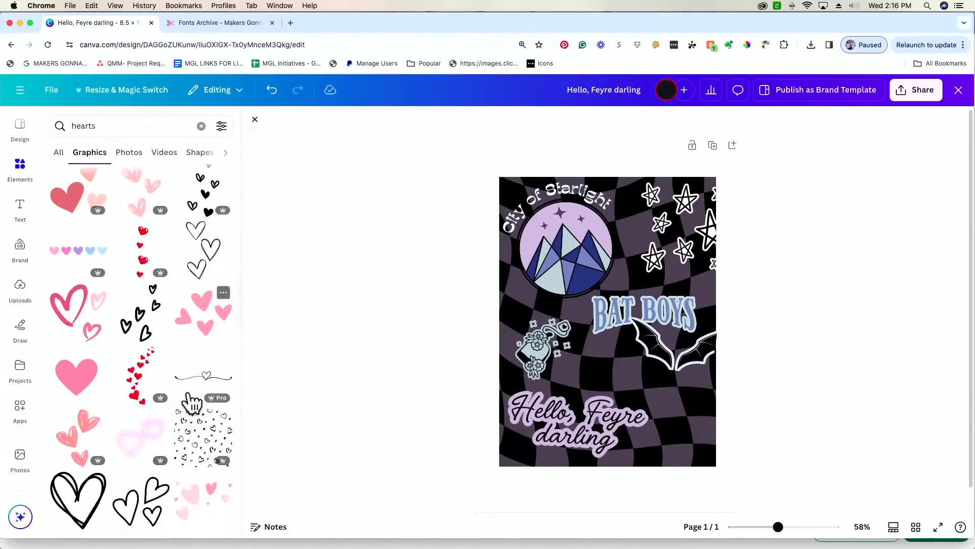
pyautogui.click(209, 262)
# - Place the hearts bottom-right, shrink them slightly, recolour them white, and return to the Canva home page
pyautogui.moveTo(604, 351); pyautogui.dragTo(676, 425)
pyautogui.moveTo(717, 473); pyautogui.dragTo(716, 465)
pyautogui.moveTo(676, 436); pyautogui.dragTo(668, 399)
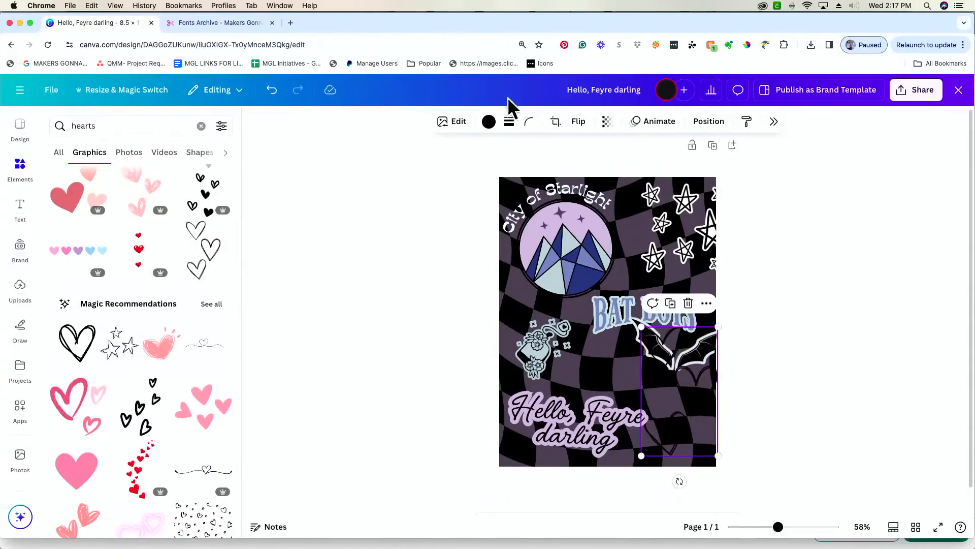
pyautogui.click(488, 121)
pyautogui.click(498, 167)
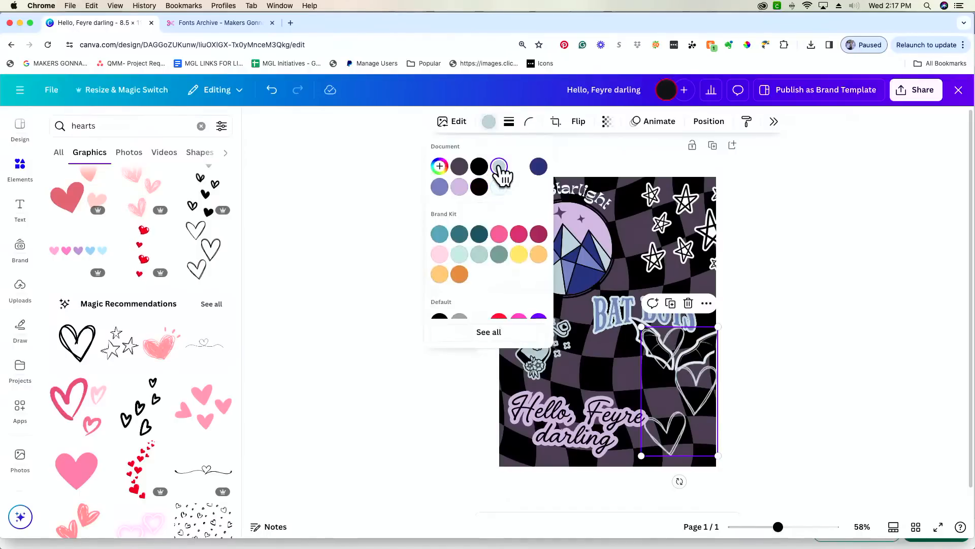
pyautogui.click(499, 187)
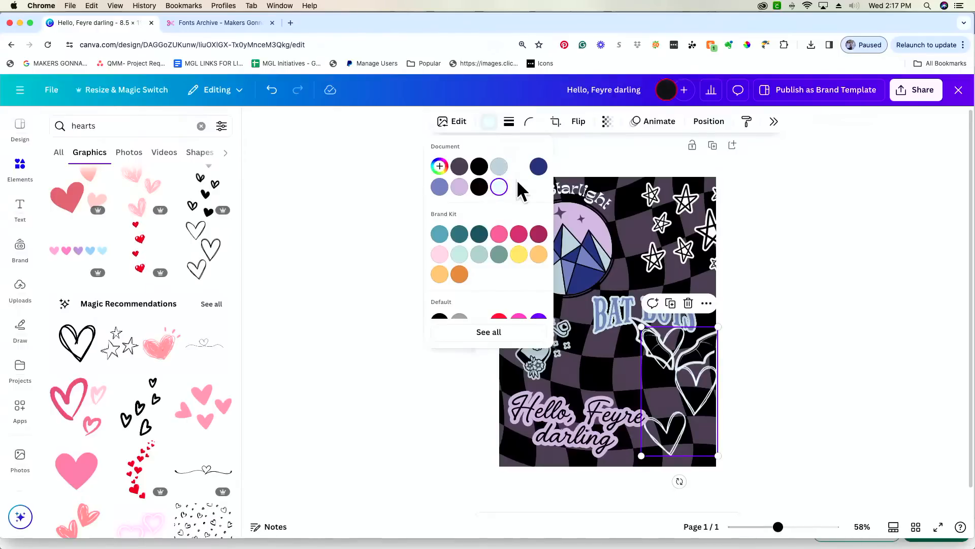
pyautogui.press('super+bracketleft')
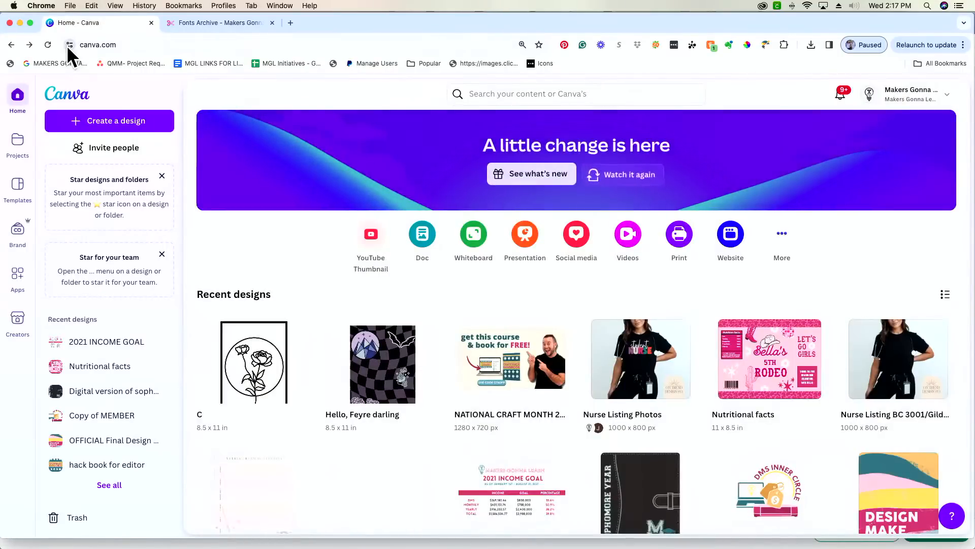
# - Reopen the Hello, Feyre darling design and rotate the hearts to -37.2°, moving them left
pyautogui.click(399, 359)
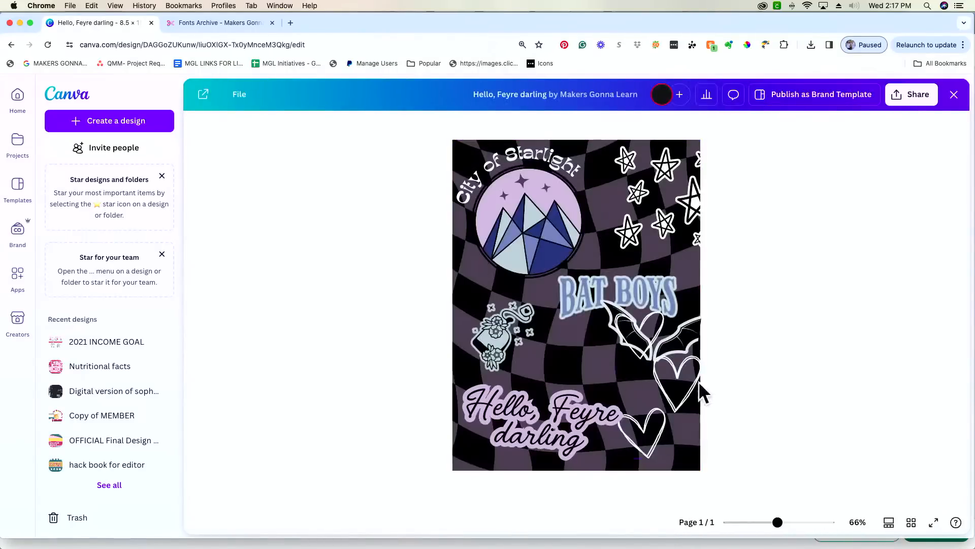
pyautogui.click(595, 368)
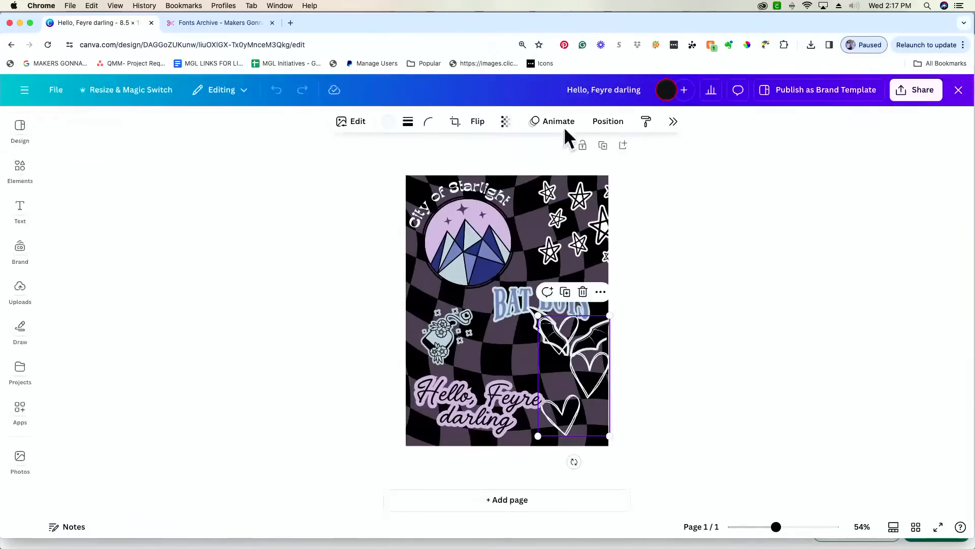
pyautogui.click(608, 122)
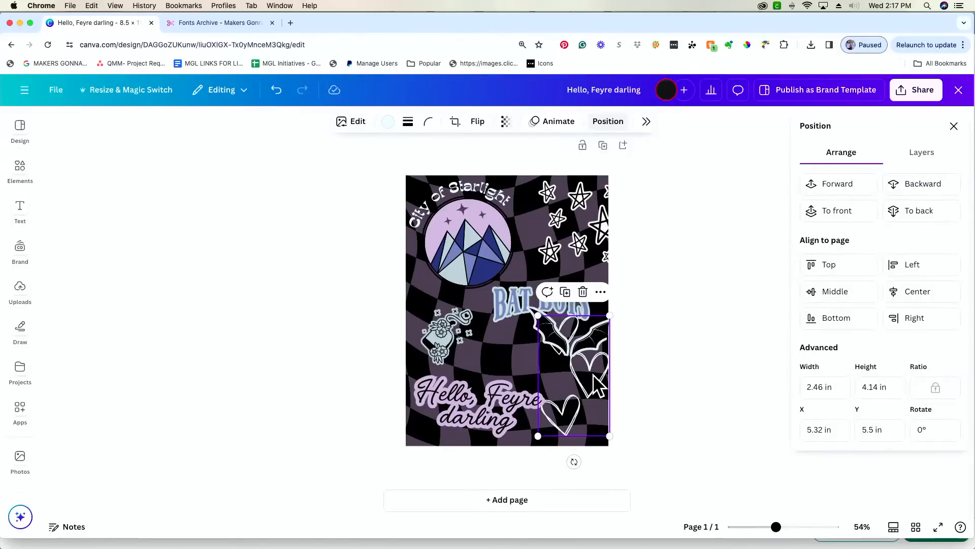
pyautogui.moveTo(776, 526); pyautogui.dragTo(790, 531)
pyautogui.moveTo(635, 421); pyautogui.dragTo(626, 419)
pyautogui.scroll(-2, 626, 419)
pyautogui.moveTo(686, 376); pyautogui.dragTo(666, 335)
pyautogui.moveTo(625, 366); pyautogui.dragTo(584, 369)
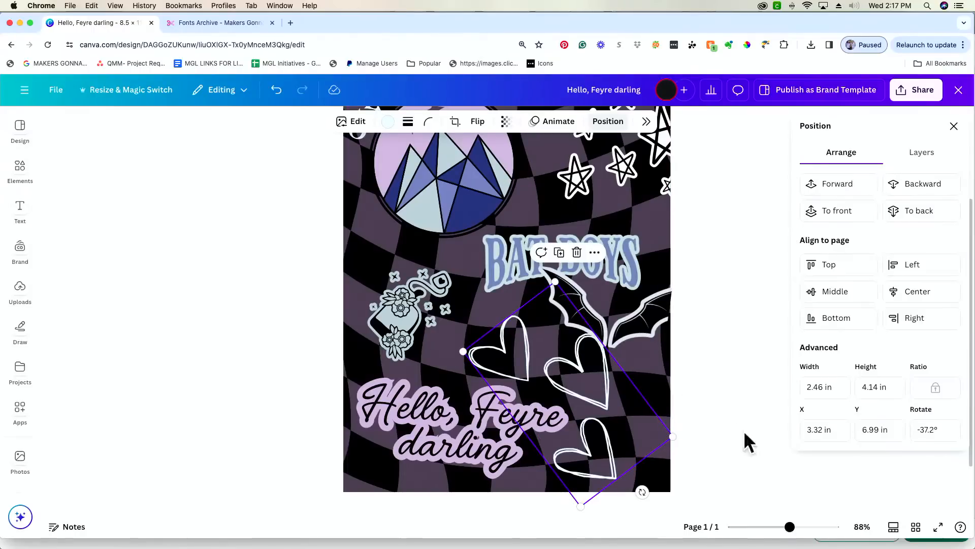
pyautogui.moveTo(790, 526); pyautogui.dragTo(773, 526)
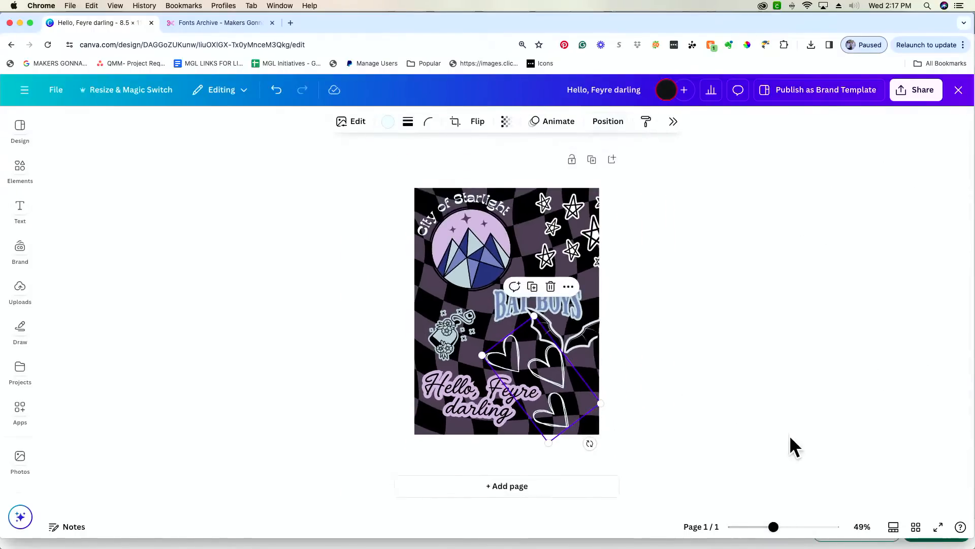
pyautogui.click(739, 437)
# - Shrink the hearts and settle them at about -16° in the bottom-right corner
pyautogui.moveTo(556, 415); pyautogui.dragTo(565, 416)
pyautogui.moveTo(542, 318); pyautogui.dragTo(543, 394)
pyautogui.moveTo(555, 408); pyautogui.dragTo(576, 386)
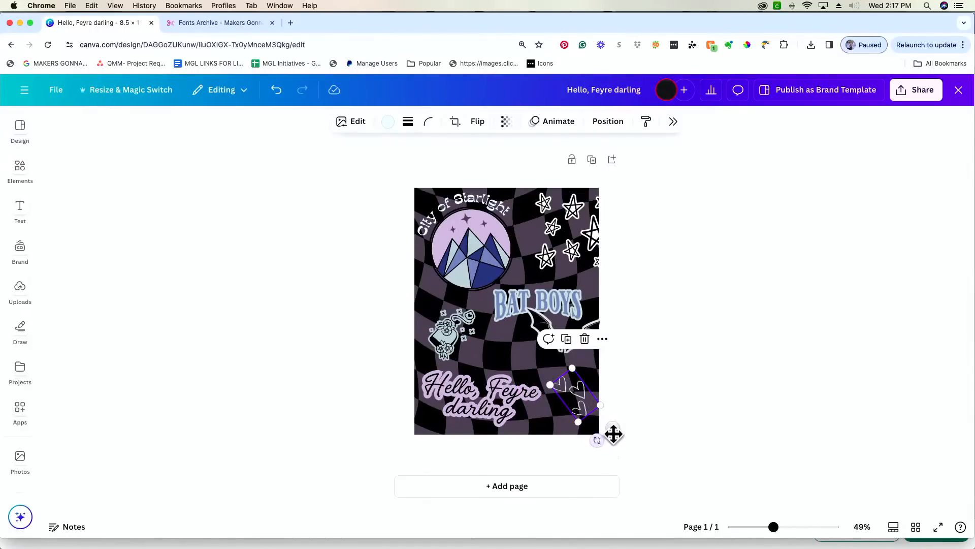
pyautogui.moveTo(594, 438); pyautogui.dragTo(576, 444)
pyautogui.moveTo(572, 388); pyautogui.dragTo(564, 392)
# - Enlarge, narrow and move the bat wings, flattening their tilt to nearly level
pyautogui.click(736, 359)
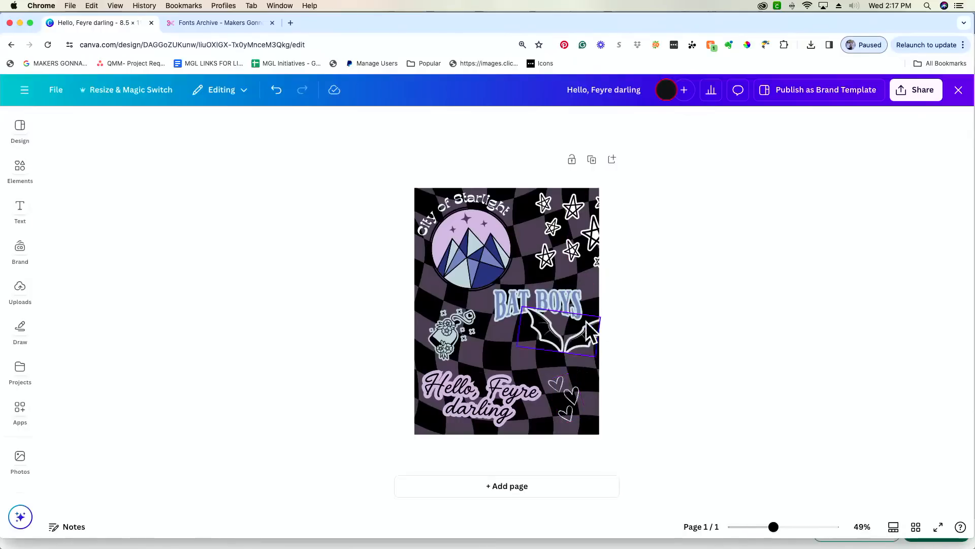
pyautogui.moveTo(587, 343); pyautogui.dragTo(625, 401)
pyautogui.moveTo(585, 369); pyautogui.dragTo(570, 355)
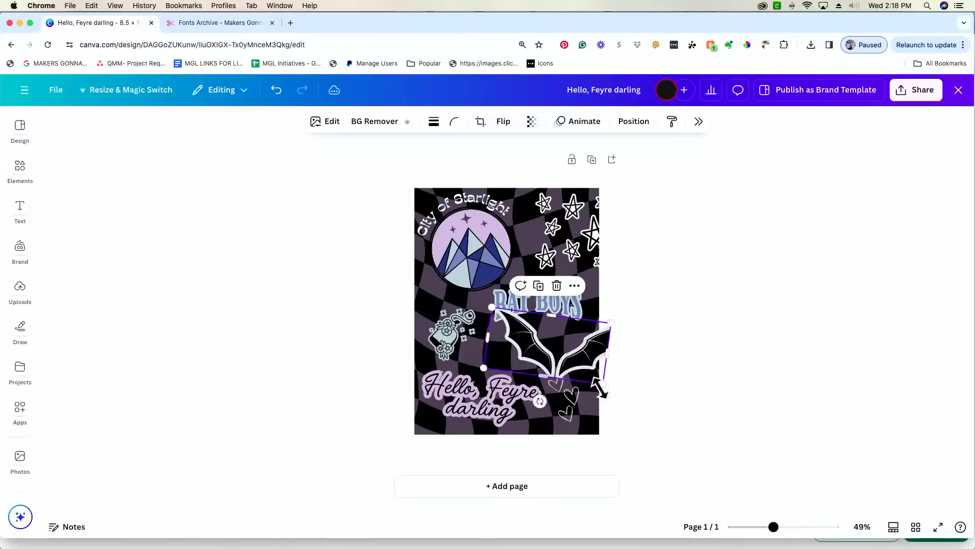
pyautogui.moveTo(540, 401); pyautogui.dragTo(582, 346)
pyautogui.moveTo(611, 311); pyautogui.dragTo(601, 317)
pyautogui.moveTo(565, 387); pyautogui.dragTo(556, 388)
pyautogui.moveTo(571, 326); pyautogui.dragTo(574, 344)
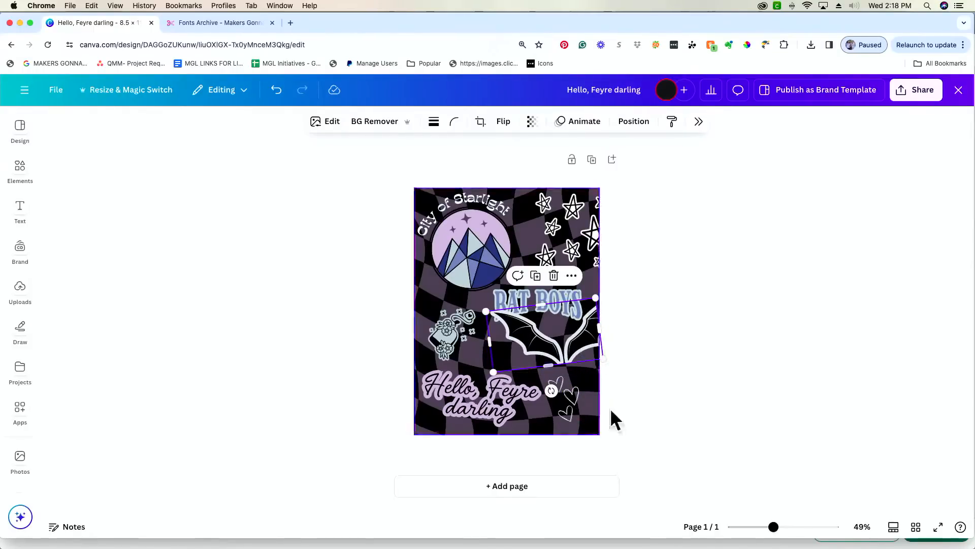
pyautogui.moveTo(772, 528); pyautogui.dragTo(785, 528)
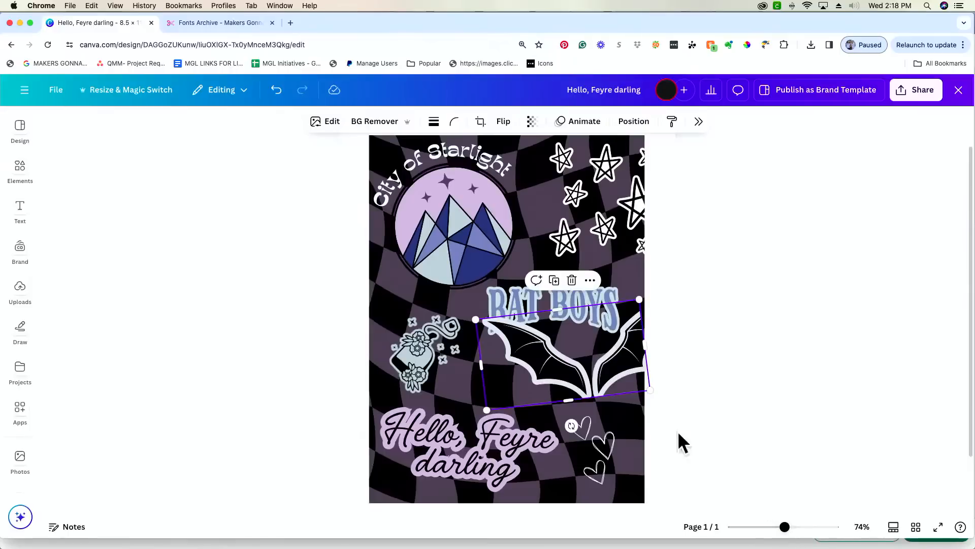
pyautogui.moveTo(571, 425); pyautogui.dragTo(568, 426)
# - Reposition the BAT BOYS text at a 7° tilt, then open the hearts graphic's Edit options
pyautogui.click(600, 292)
pyautogui.moveTo(601, 293); pyautogui.dragTo(613, 280)
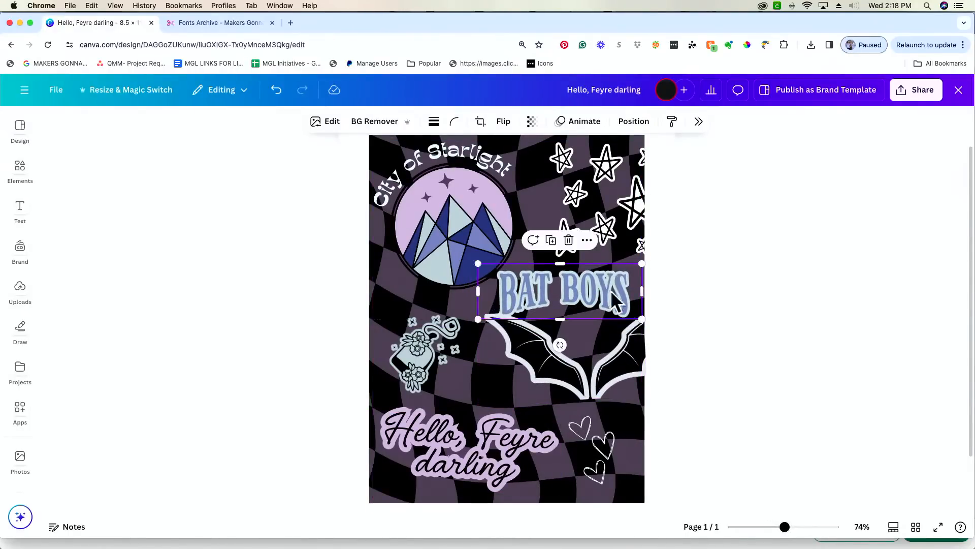
pyautogui.moveTo(559, 337); pyautogui.dragTo(530, 349)
pyautogui.moveTo(585, 299); pyautogui.dragTo(588, 327)
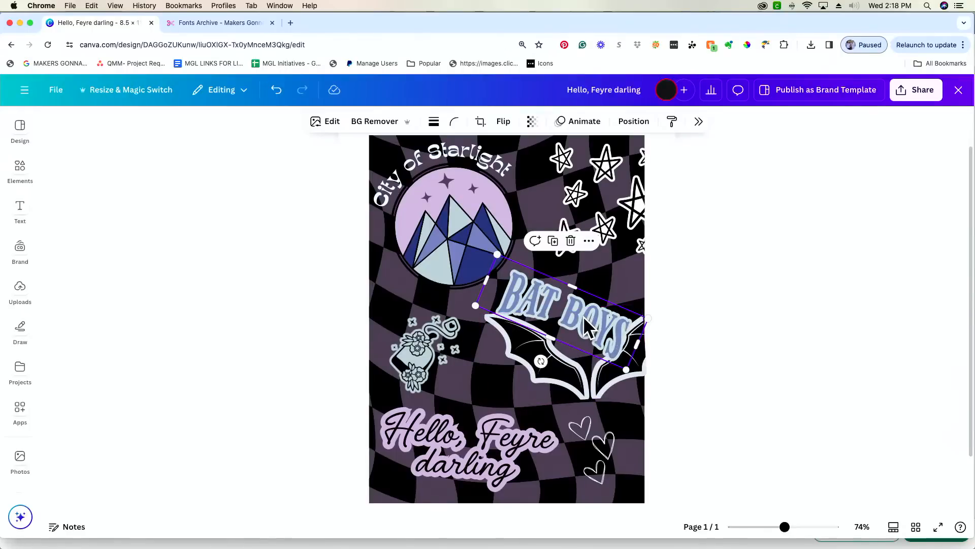
pyautogui.moveTo(541, 361); pyautogui.dragTo(557, 363)
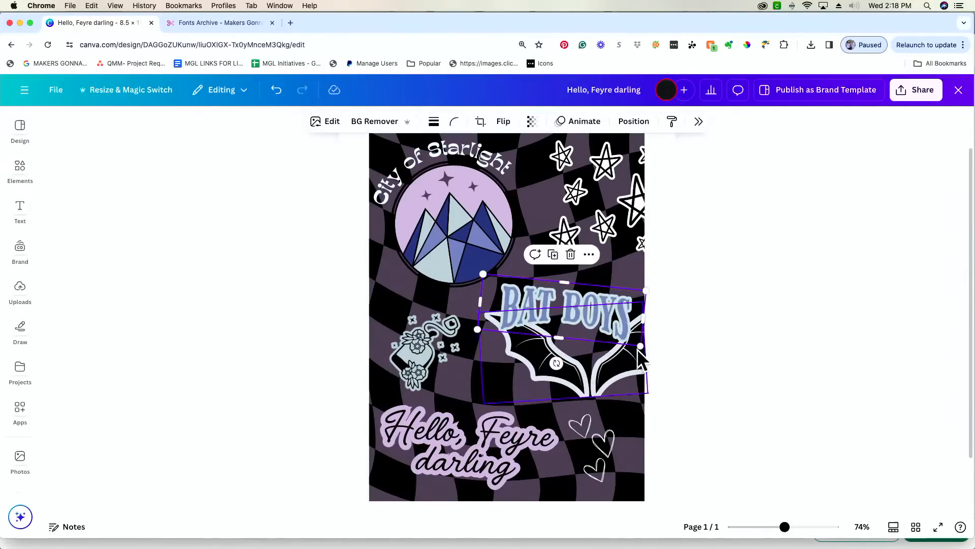
pyautogui.click(623, 445)
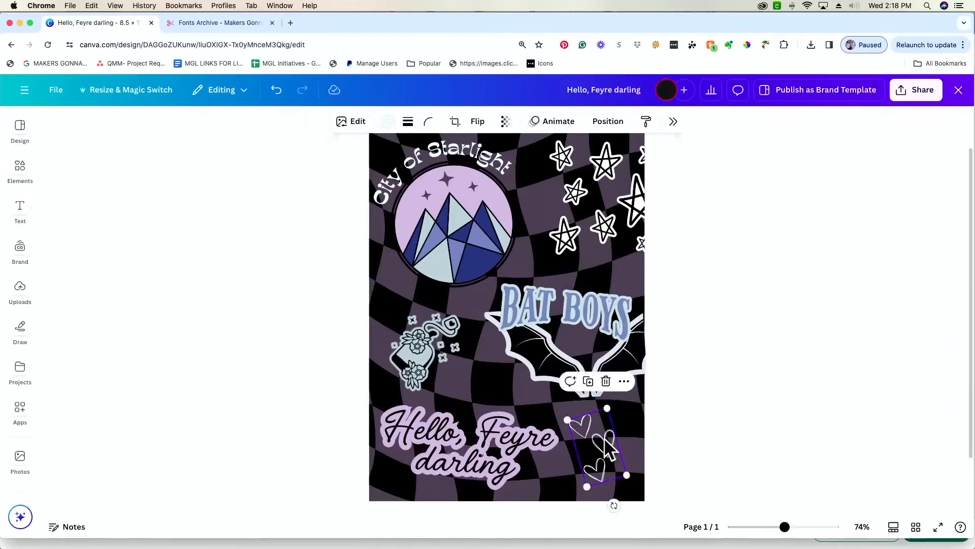
pyautogui.click(357, 122)
# - Give the hearts a near-white #F8EFEF Outline shadow of size 16
pyautogui.scroll(-4, 867, 379)
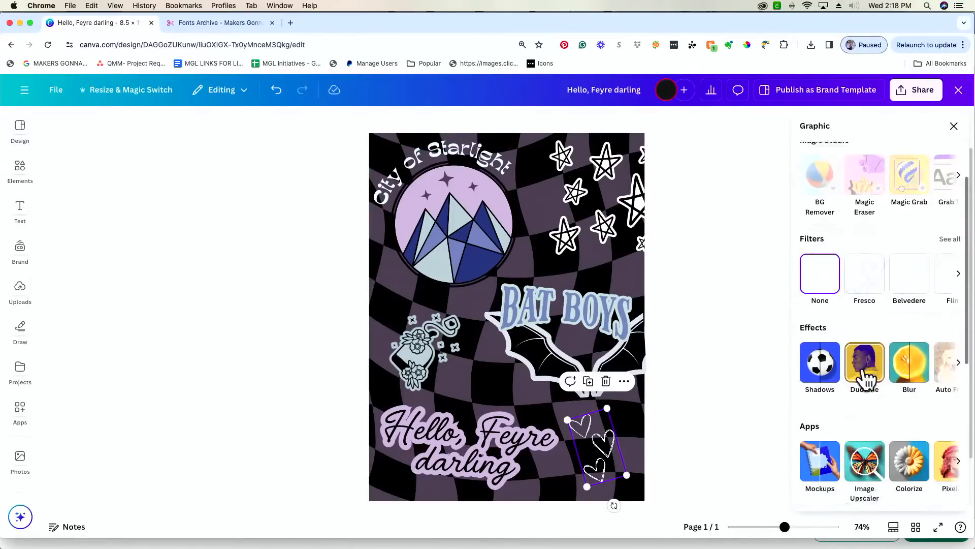
pyautogui.click(828, 355)
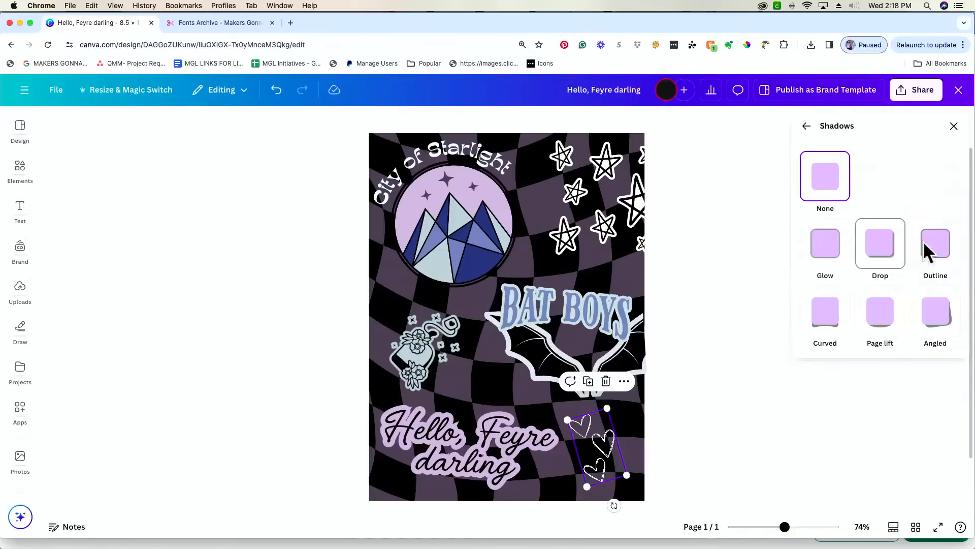
pyautogui.click(936, 249)
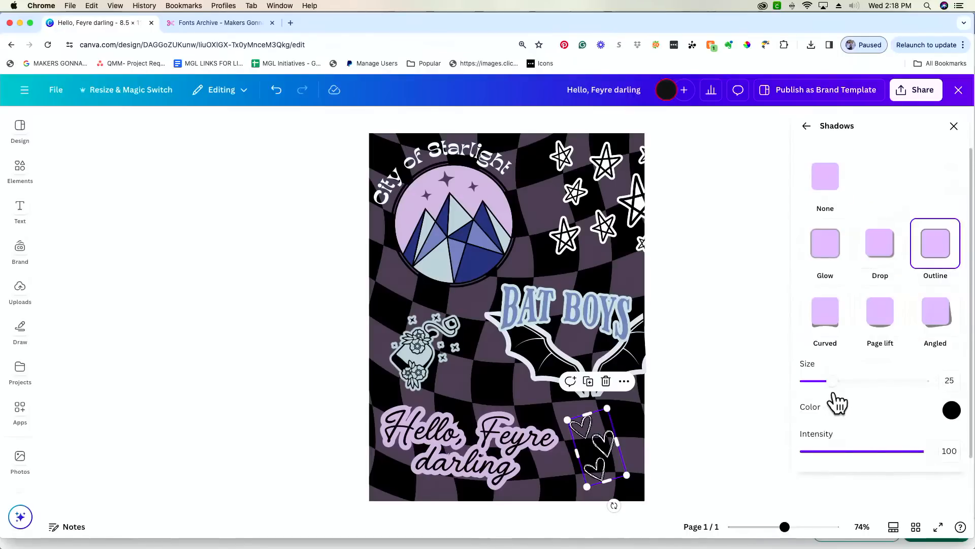
pyautogui.click(951, 411)
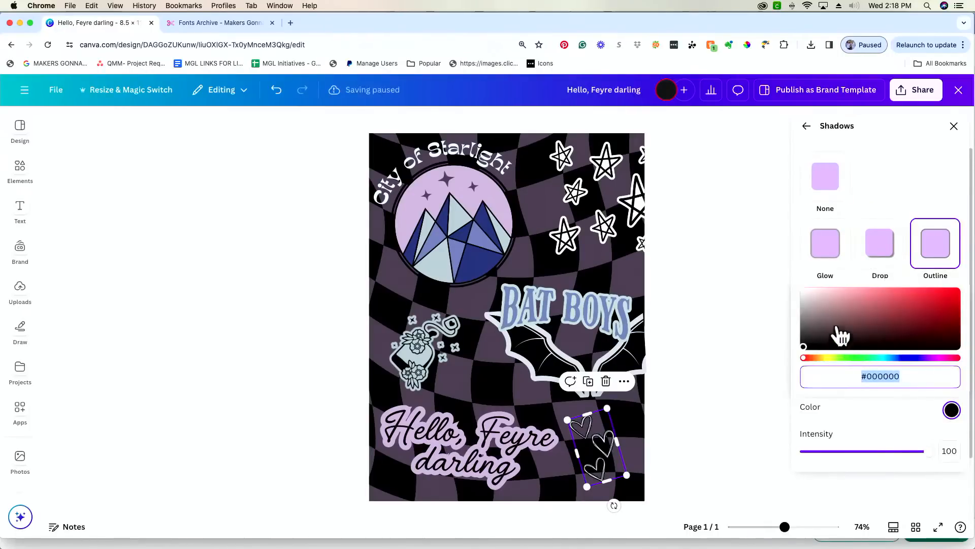
pyautogui.click(807, 292)
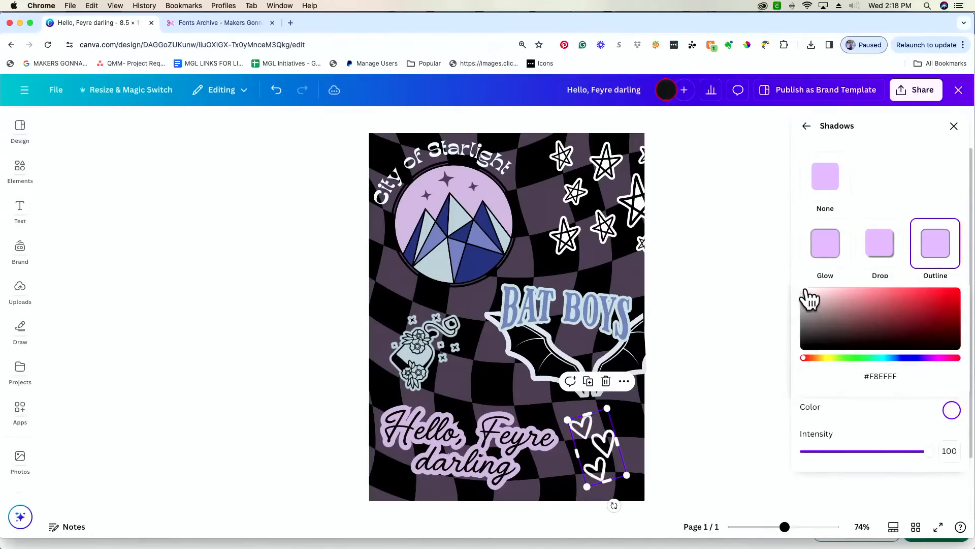
pyautogui.click(868, 424)
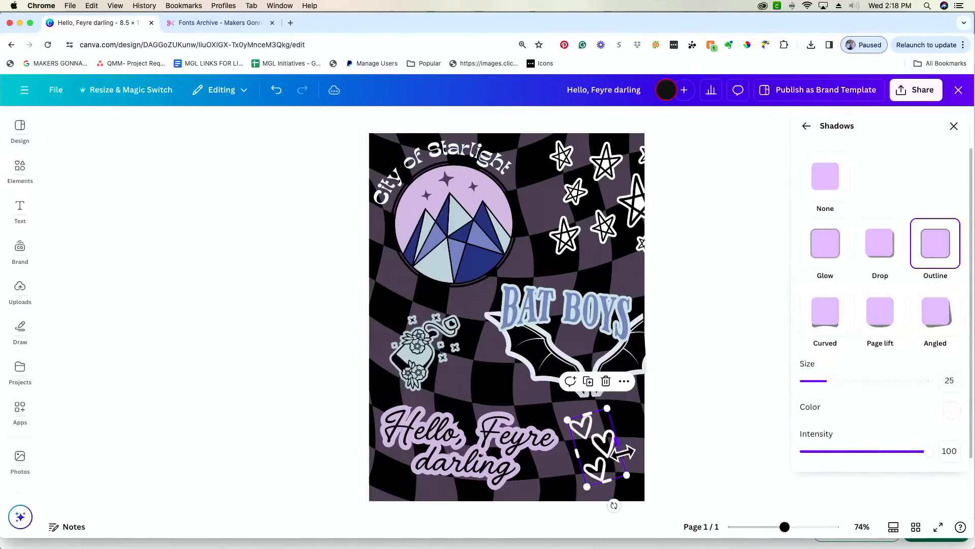
pyautogui.moveTo(840, 388); pyautogui.dragTo(806, 399)
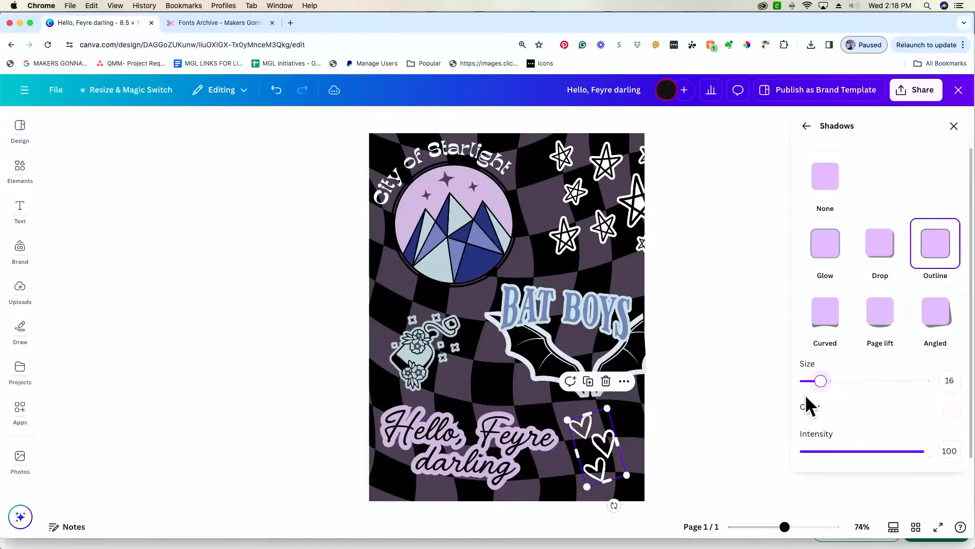
# - Delete the hearts graphic and bring up the Elements library
pyautogui.click(733, 433)
pyautogui.press('Delete')
pyautogui.click(23, 172)
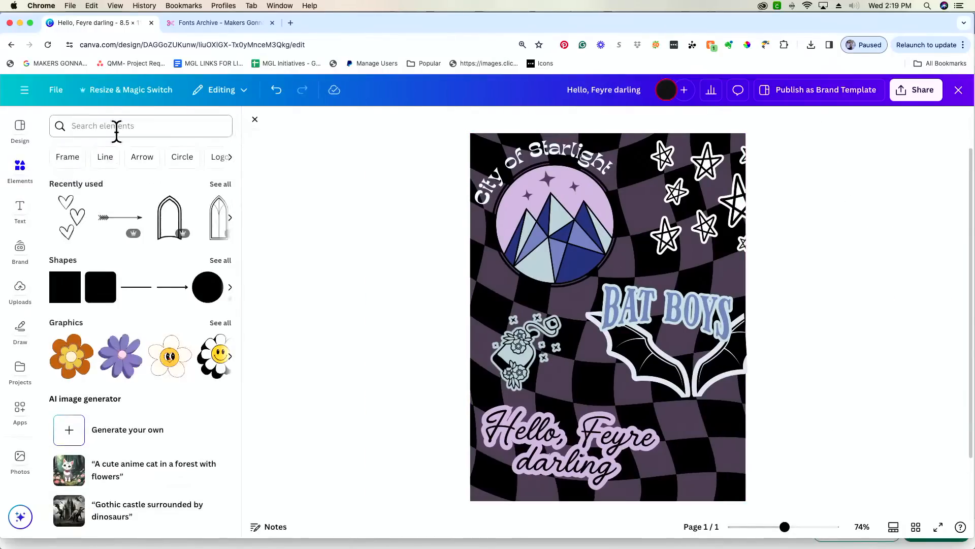
# - Search Elements for 'heart', show all graphics, and add then delete the pink scribbled hearts
pyautogui.click(126, 130)
pyautogui.write('heart')
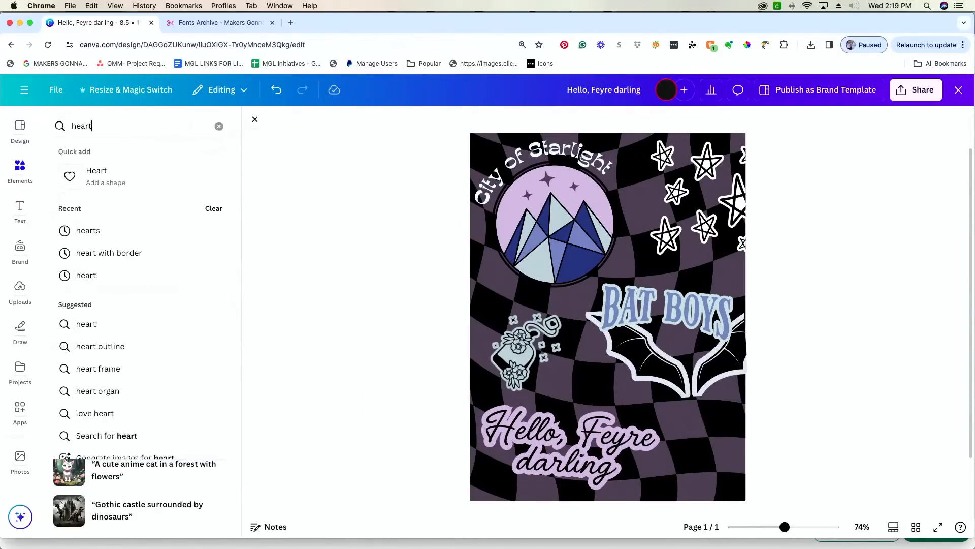
pyautogui.press('Return')
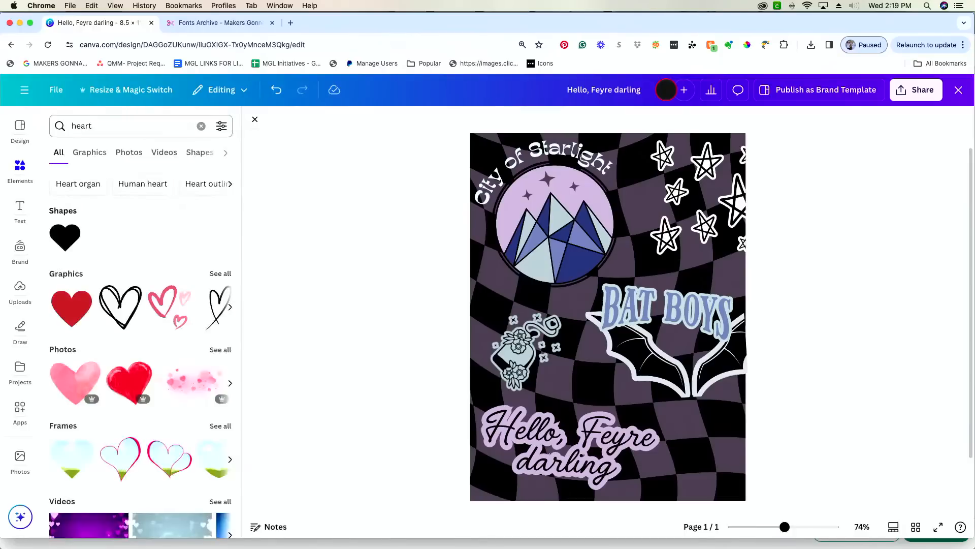
pyautogui.click(221, 274)
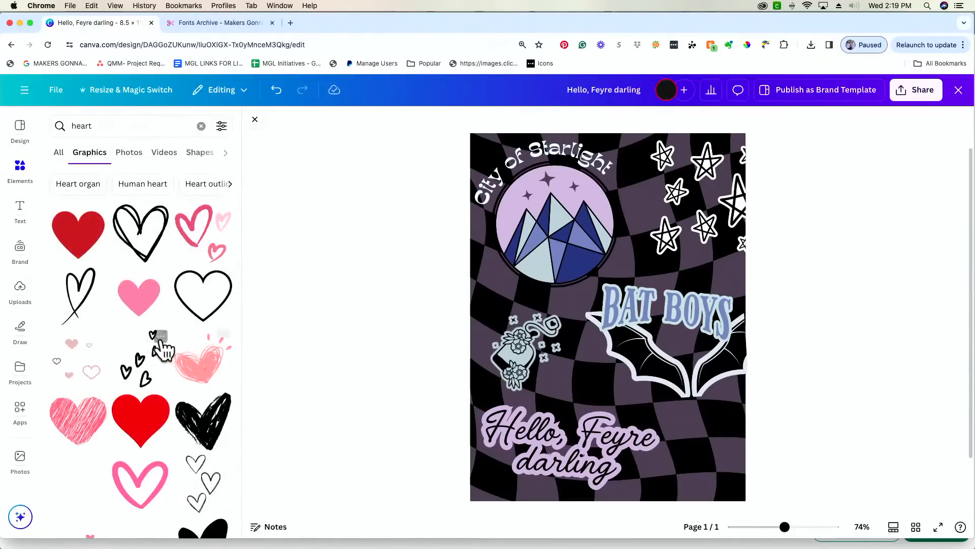
pyautogui.scroll(-5, 161, 341)
pyautogui.scroll(-9, 162, 350)
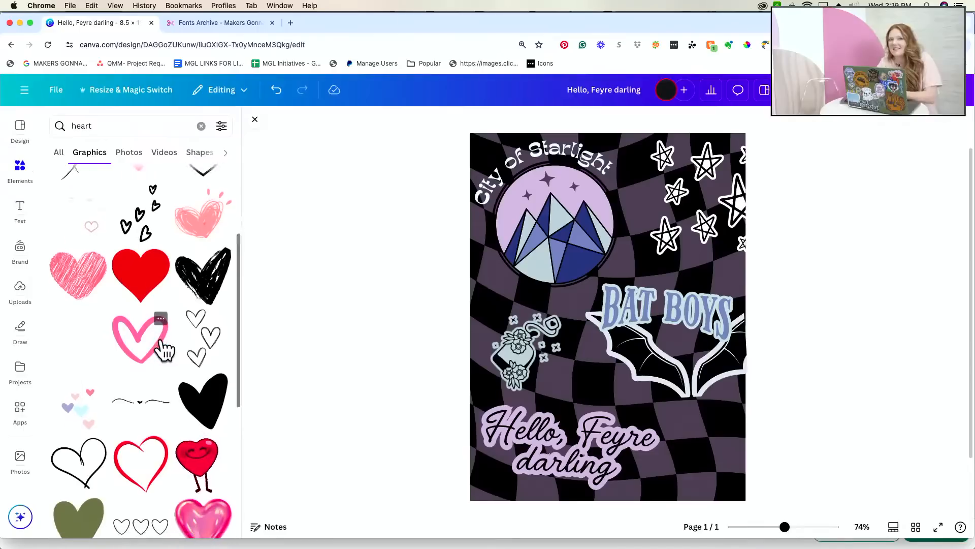
pyautogui.scroll(8, 161, 345)
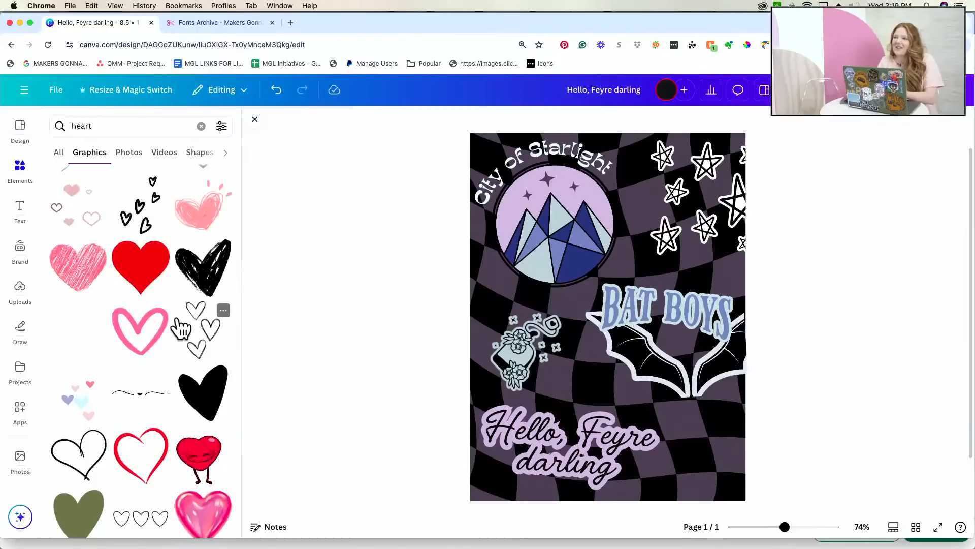
pyautogui.scroll(6, 180, 329)
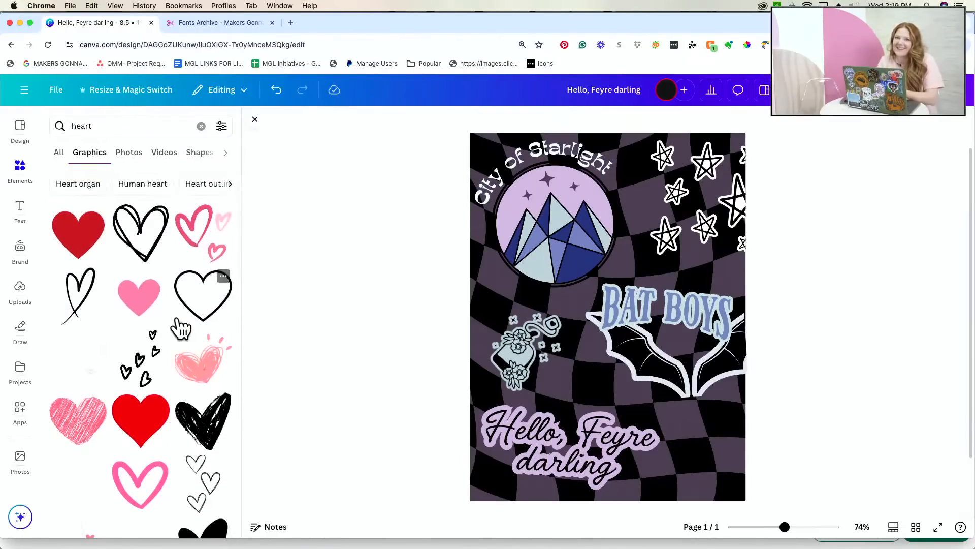
pyautogui.click(206, 243)
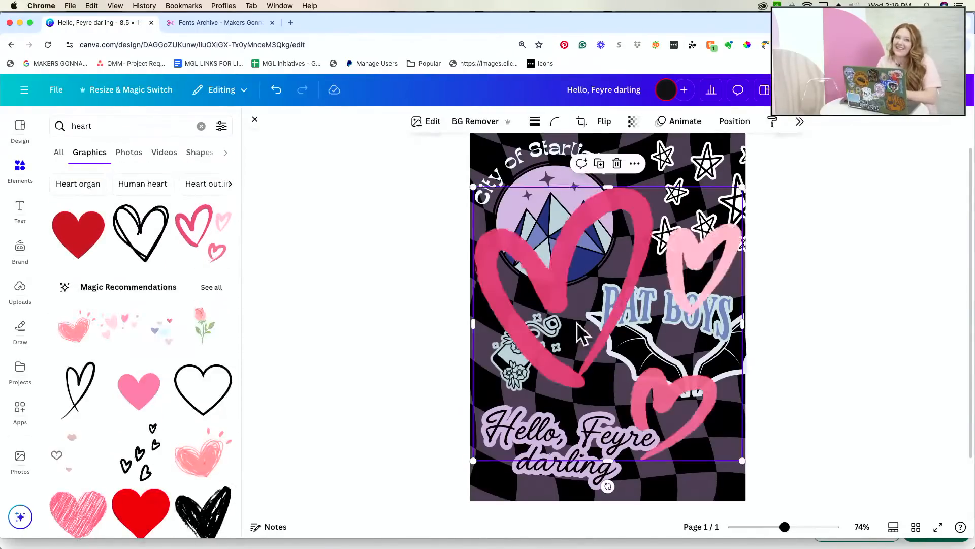
pyautogui.press('Delete')
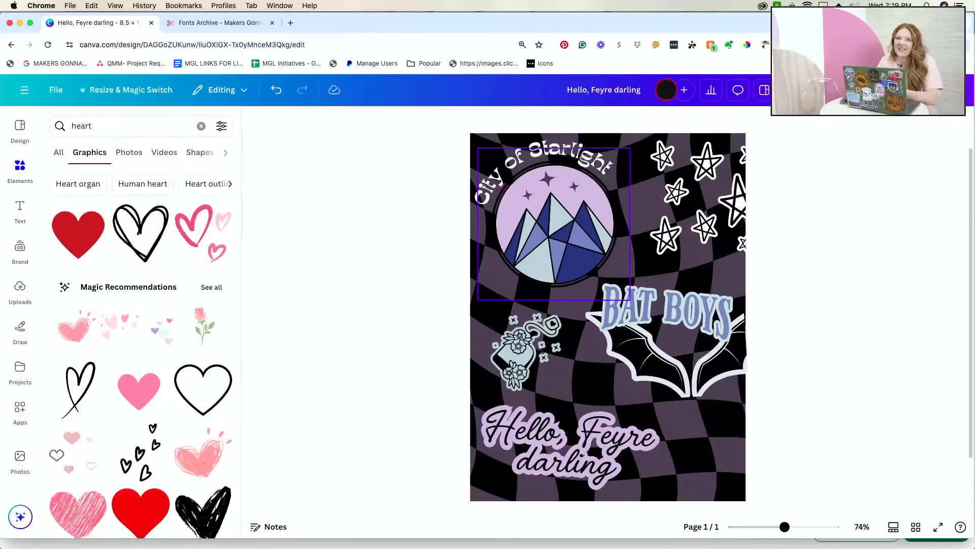
pyautogui.scroll(-5, 197, 406)
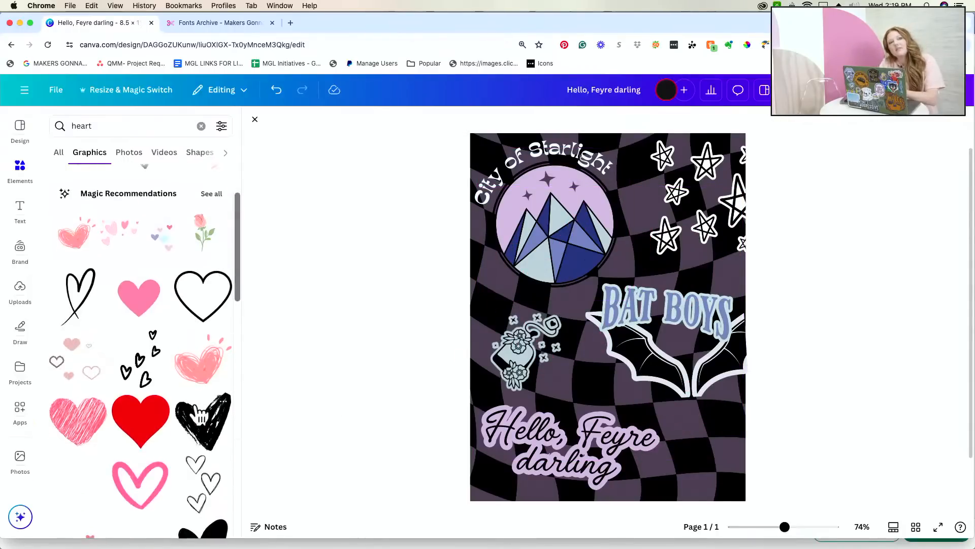
# - Add the black scribbled heart at half size, slightly tilted beside the Hello, Feyre text
pyautogui.click(202, 397)
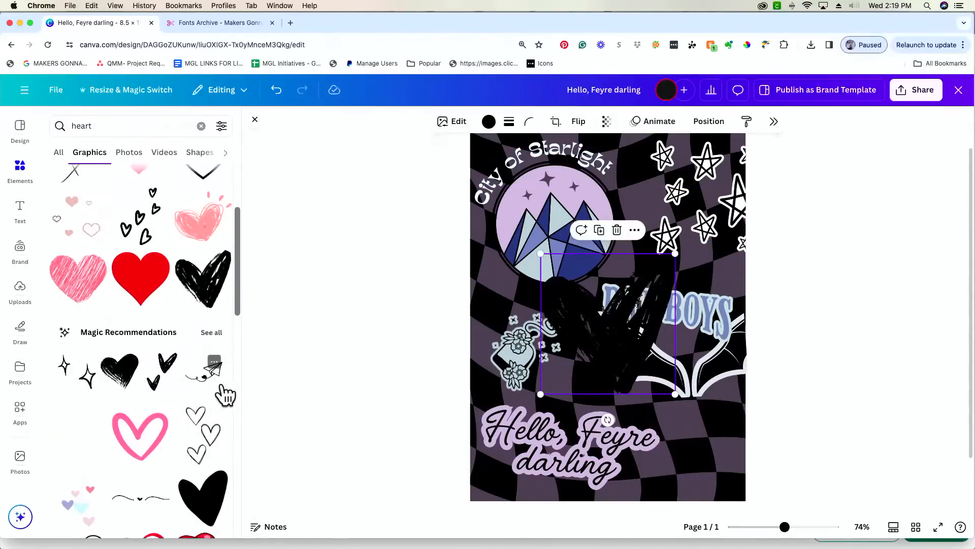
pyautogui.moveTo(607, 356)
pyautogui.mouseDown()
pyautogui.moveTo(715, 447)
pyautogui.moveTo(715, 462)
pyautogui.mouseUp()
pyautogui.moveTo(762, 360); pyautogui.dragTo(697, 433)
pyautogui.moveTo(677, 470); pyautogui.dragTo(712, 449)
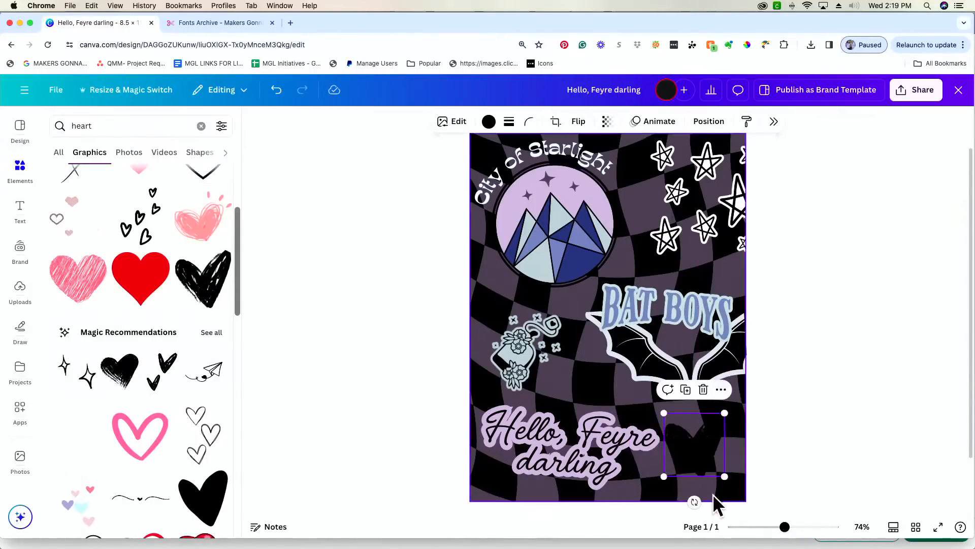
pyautogui.moveTo(698, 509); pyautogui.dragTo(708, 493)
pyautogui.moveTo(698, 445); pyautogui.dragTo(711, 443)
# - Recolour the heart lavender and give it a thick near-white #FAF0F0 Outline shadow
pyautogui.click(488, 122)
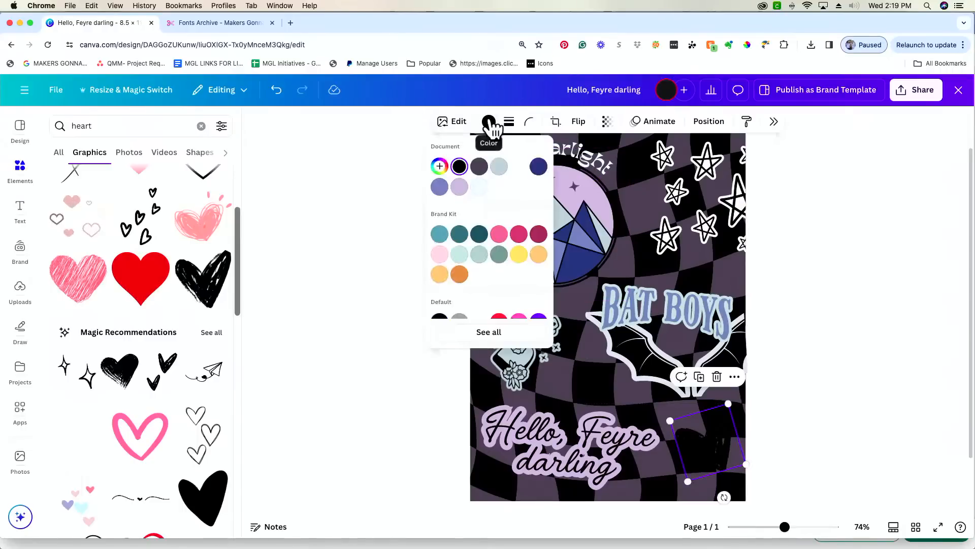
pyautogui.click(460, 187)
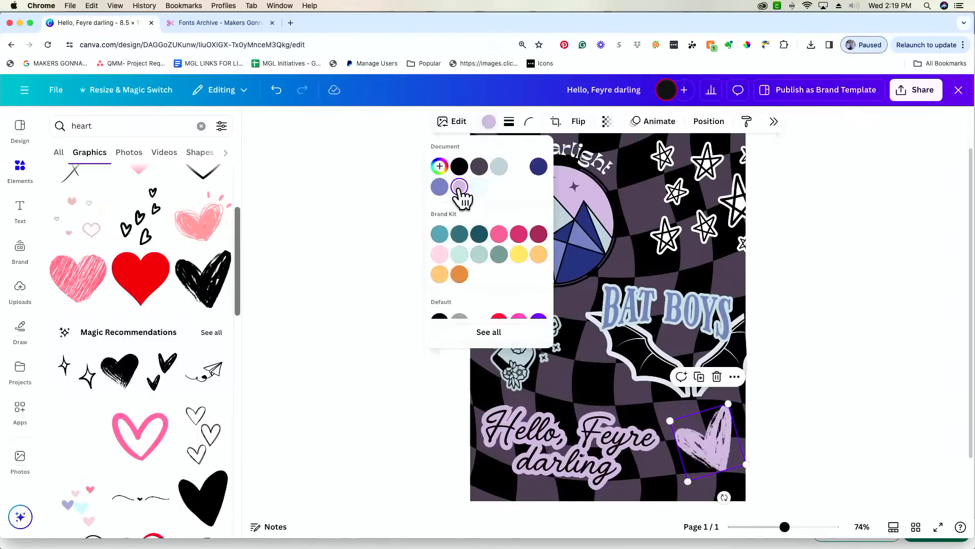
pyautogui.click(860, 289)
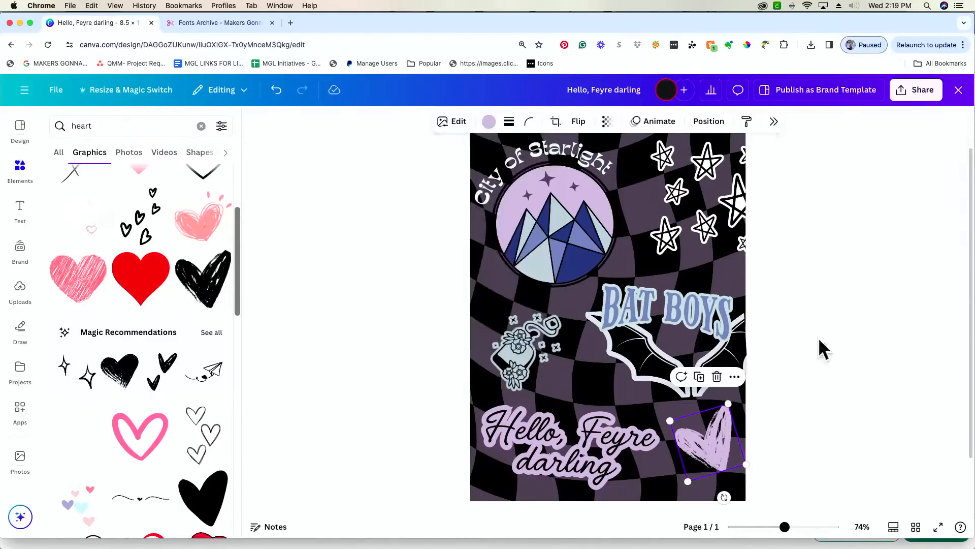
pyautogui.click(450, 125)
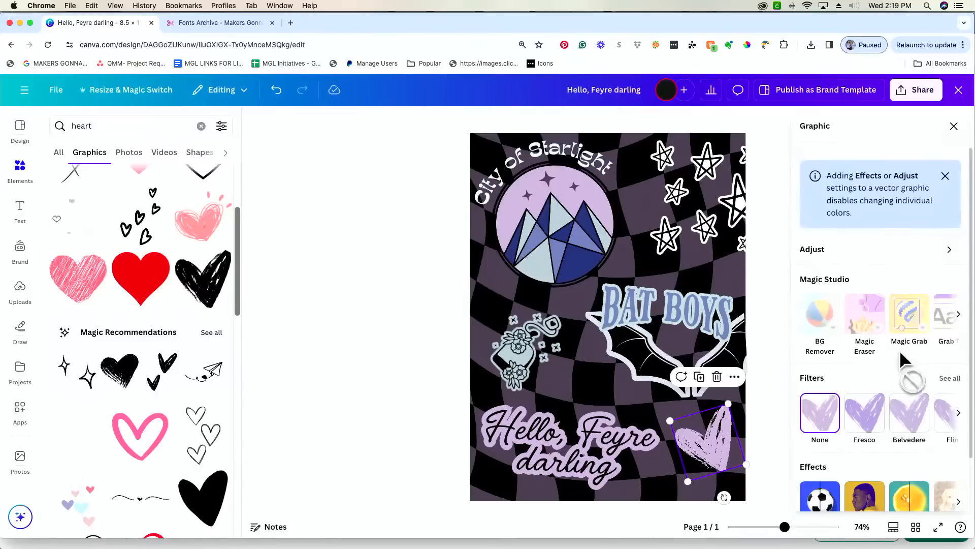
pyautogui.click(825, 468)
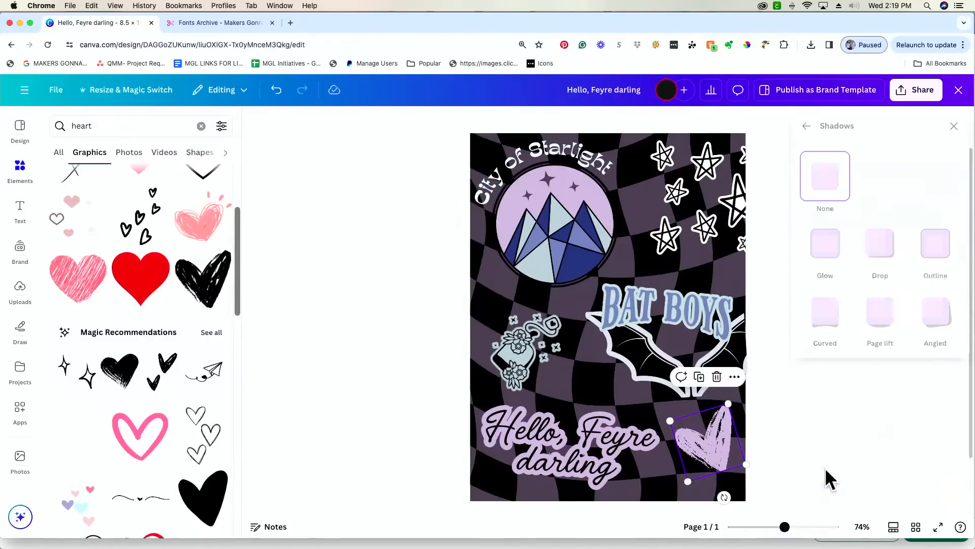
pyautogui.click(939, 254)
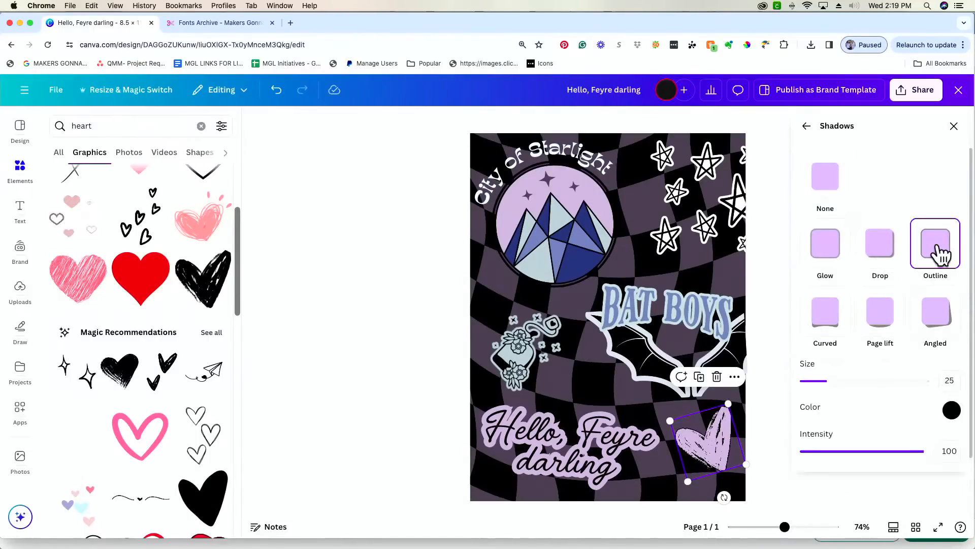
pyautogui.moveTo(828, 381); pyautogui.dragTo(911, 381)
pyautogui.click(952, 411)
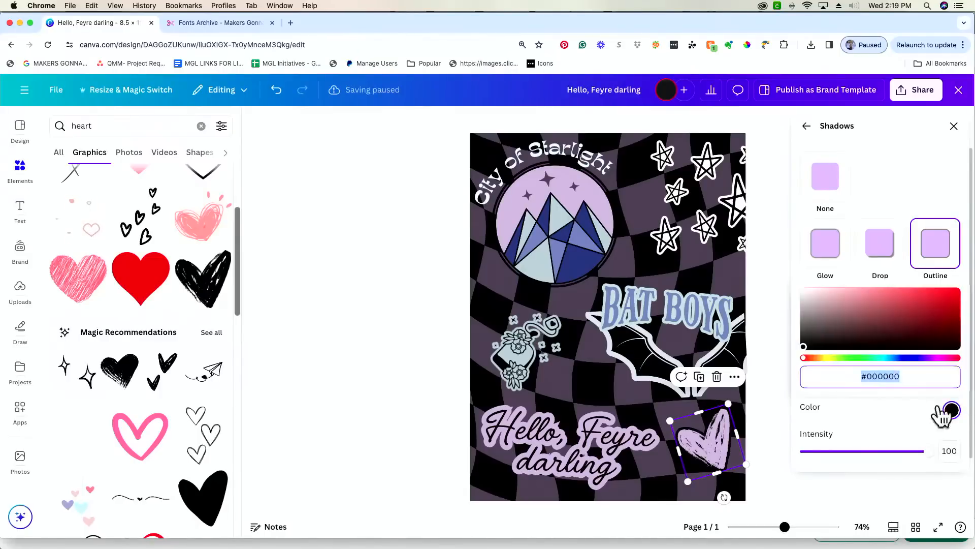
pyautogui.click(811, 300)
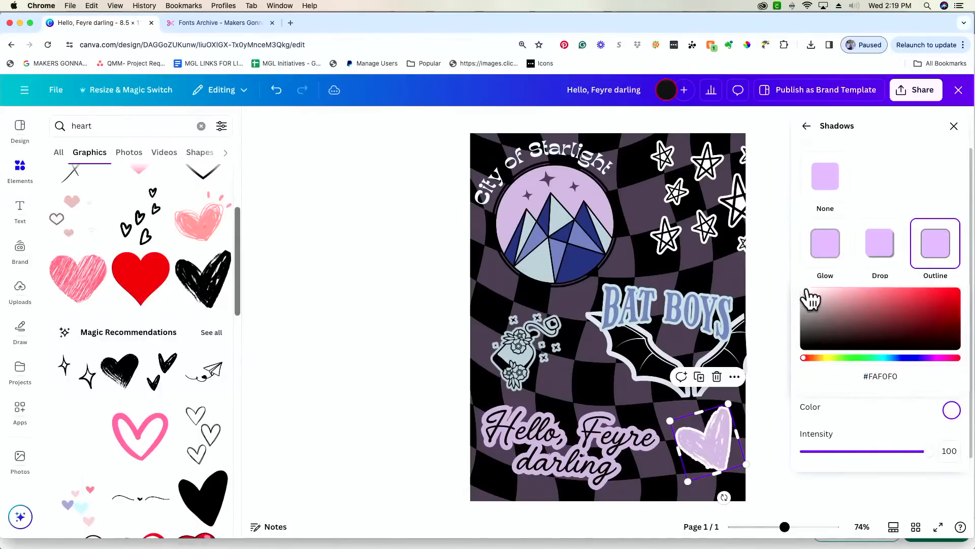
pyautogui.click(862, 424)
pyautogui.click(852, 487)
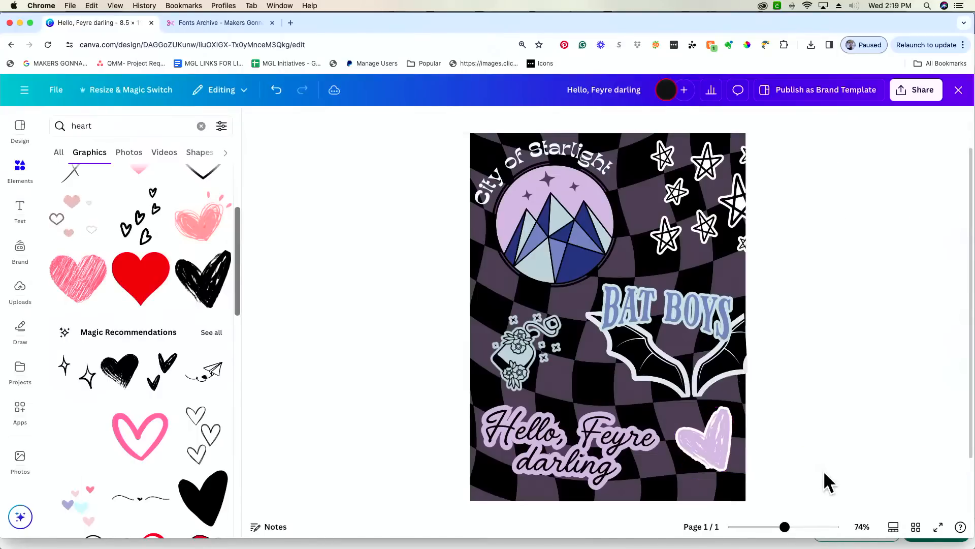
# - Marquee-select all collage elements and scale them down together to about 5.2 × 6.7
pyautogui.moveTo(785, 527)
pyautogui.mouseDown()
pyautogui.moveTo(799, 527)
pyautogui.moveTo(775, 527)
pyautogui.mouseUp()
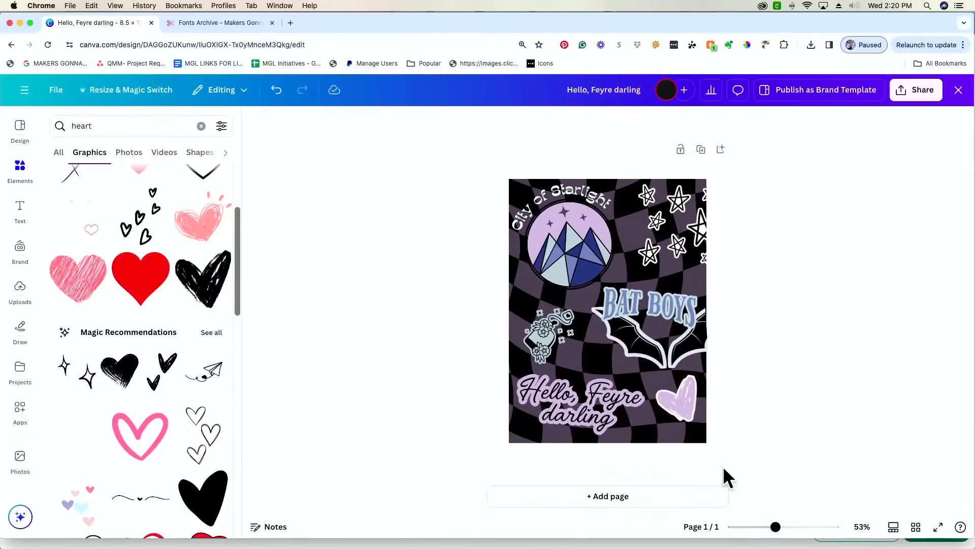
pyautogui.moveTo(714, 447); pyautogui.dragTo(506, 179)
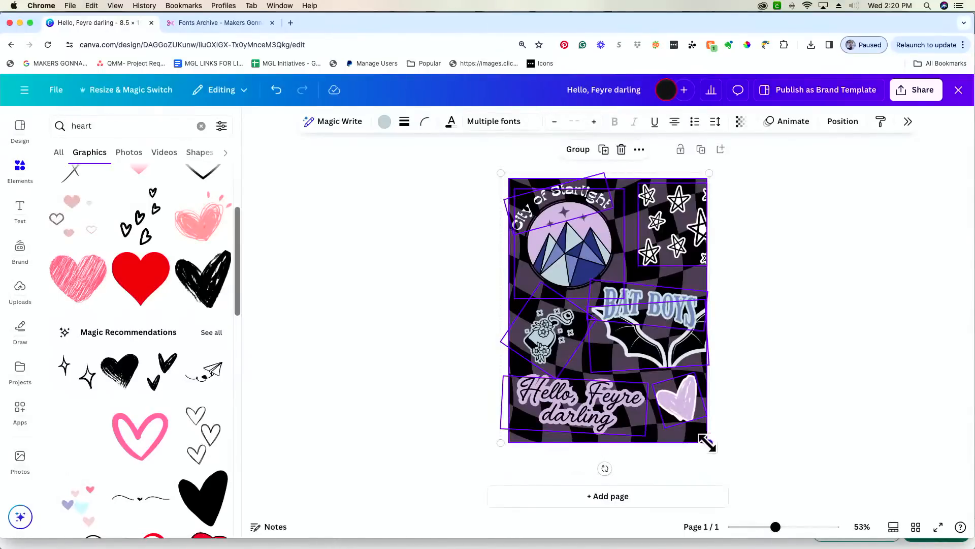
pyautogui.moveTo(707, 442); pyautogui.dragTo(630, 373)
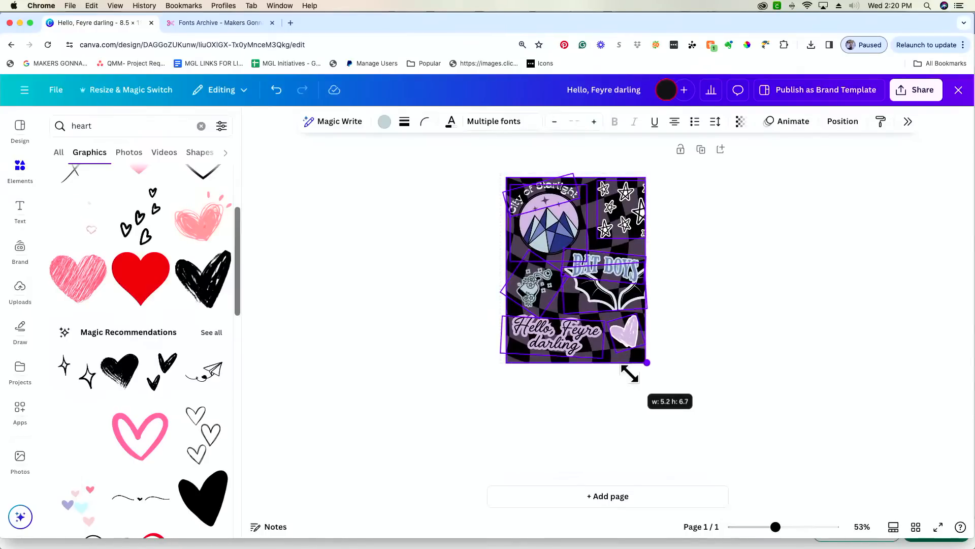
# - Resize the grouped collage toward 5 × 6.5 in, undoing an accidental background move
pyautogui.moveTo(630, 374); pyautogui.dragTo(627, 369)
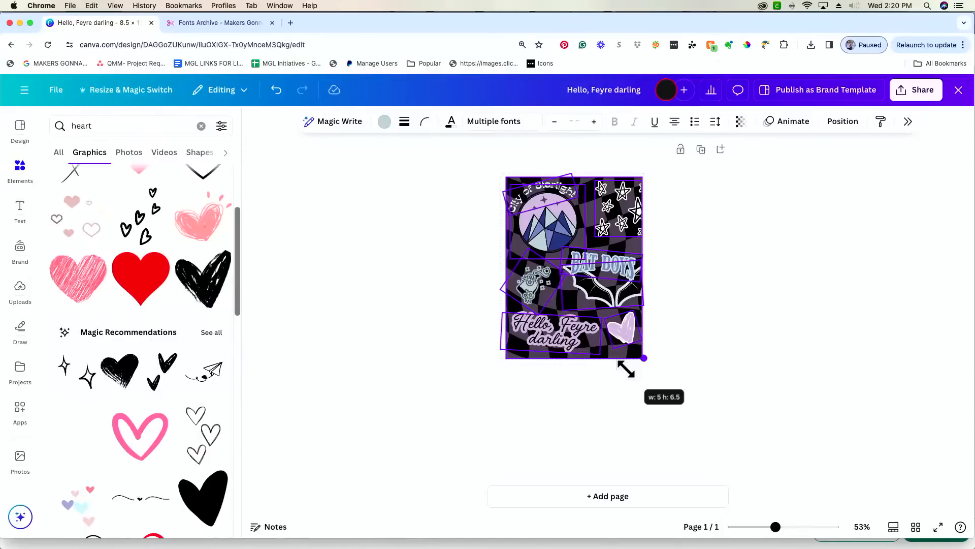
pyautogui.moveTo(626, 369); pyautogui.dragTo(636, 384)
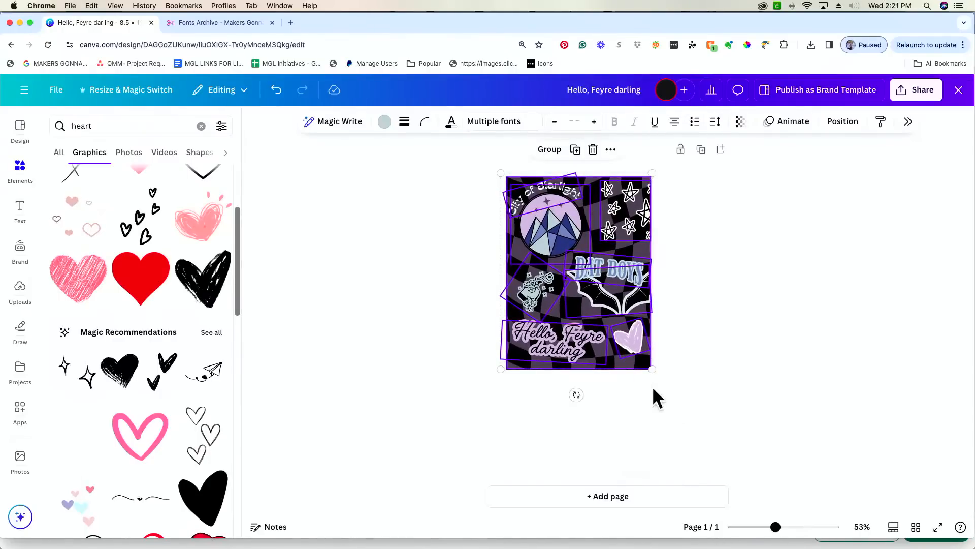
pyautogui.click(675, 372)
pyautogui.moveTo(579, 320); pyautogui.dragTo(596, 336)
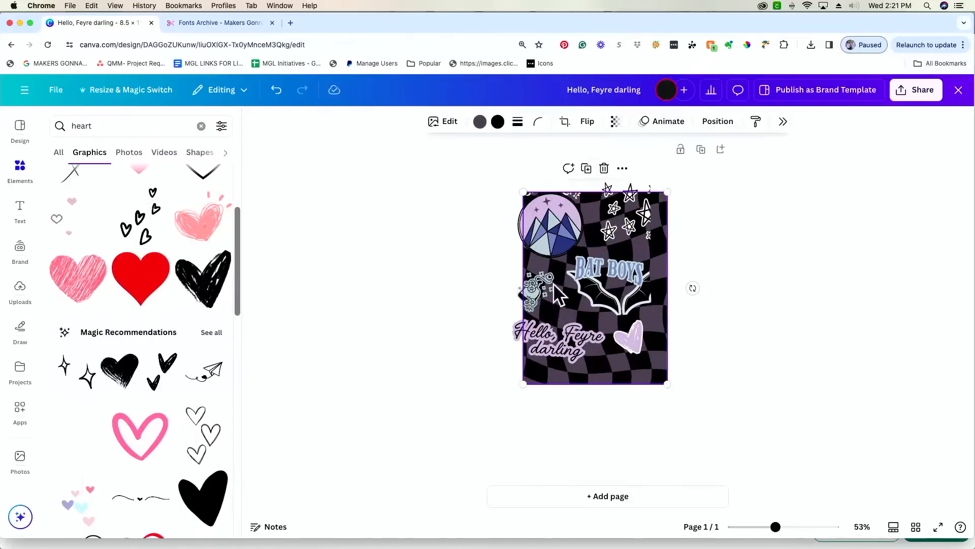
pyautogui.click(276, 89)
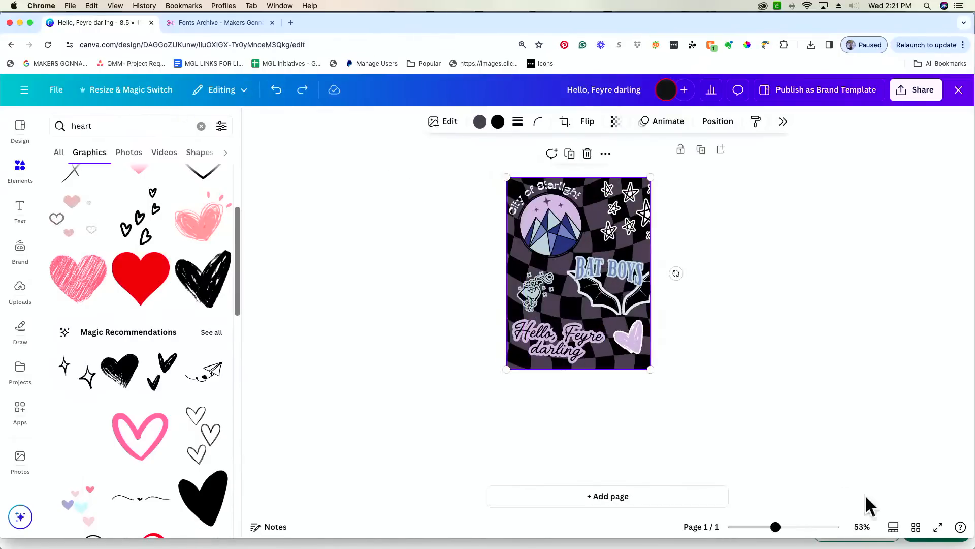
pyautogui.click(696, 446)
# - Reselect all elements, scale the collage up to about 5.6 × 7.3, and shift it down and right
pyautogui.moveTo(669, 427); pyautogui.dragTo(530, 182)
pyautogui.moveTo(652, 368); pyautogui.dragTo(667, 389)
pyautogui.click(648, 428)
pyautogui.moveTo(649, 428); pyautogui.dragTo(541, 188)
pyautogui.moveTo(571, 261); pyautogui.dragTo(595, 282)
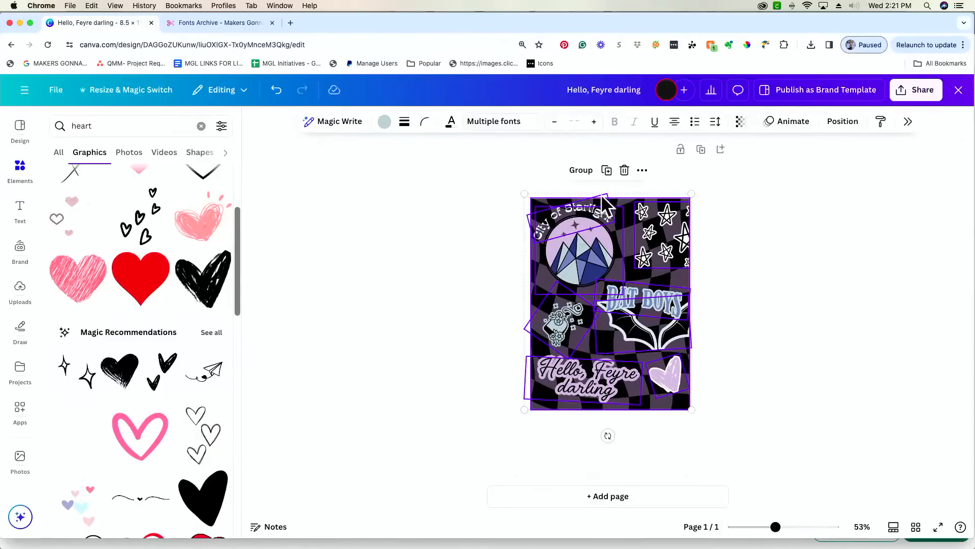
pyautogui.click(835, 279)
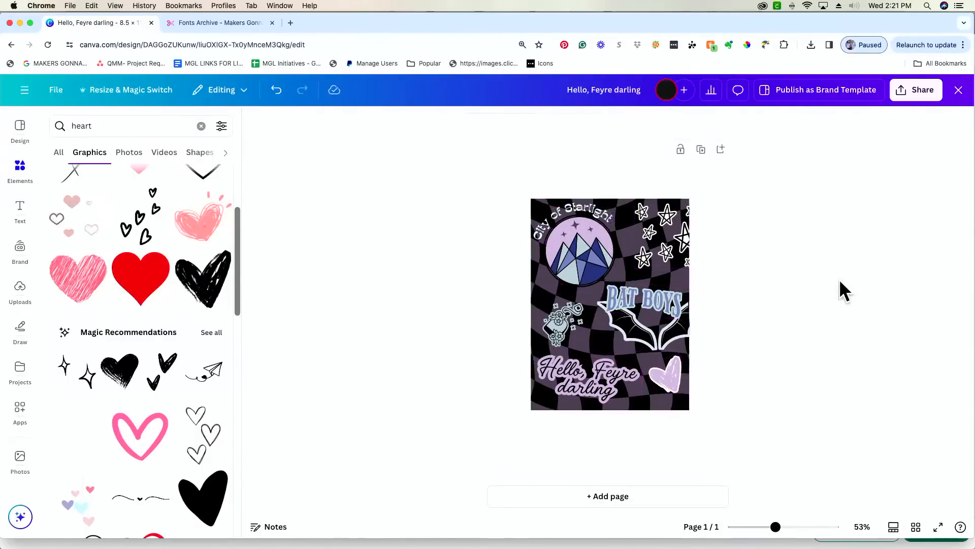
# - Open Canva's download settings, close them, and zoom the design to 128%
pyautogui.click(934, 91)
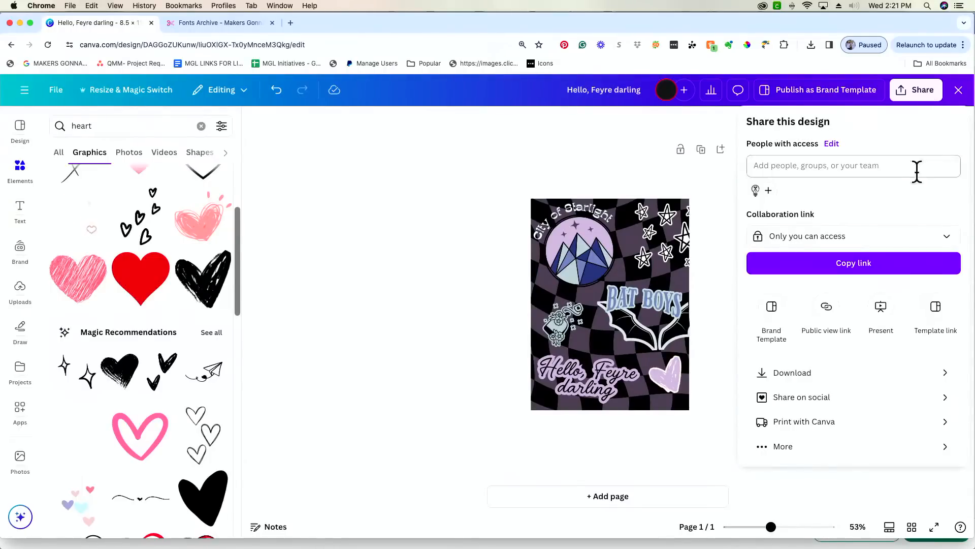
pyautogui.click(797, 380)
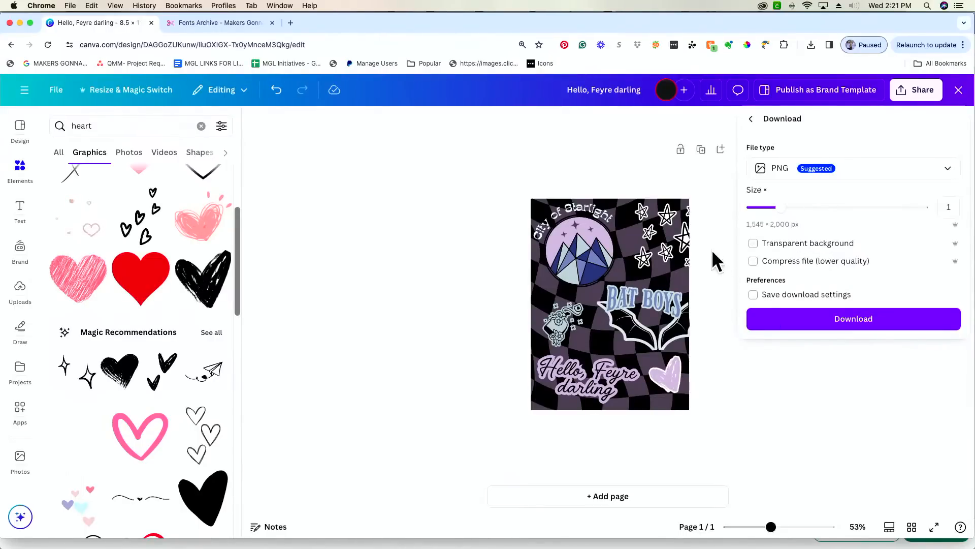
pyautogui.click(773, 528)
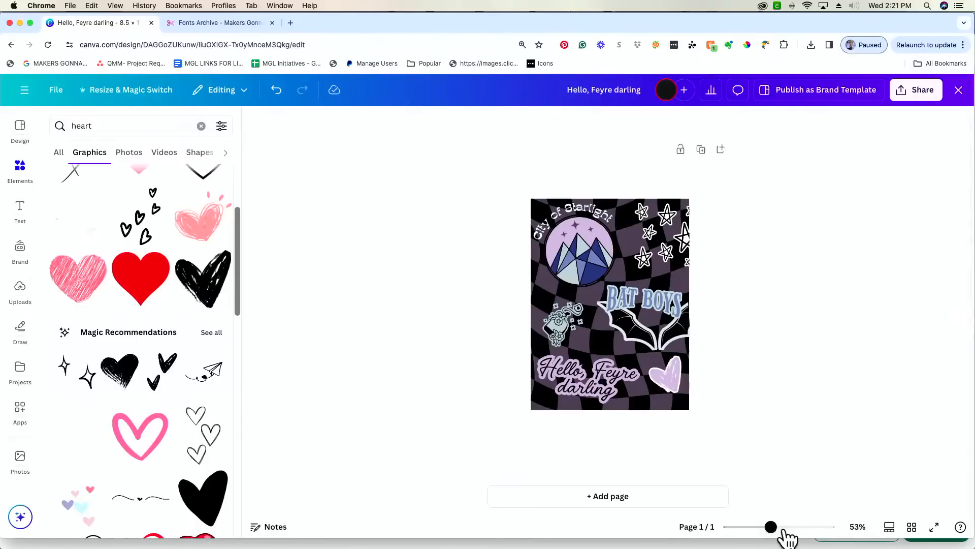
pyautogui.moveTo(780, 531); pyautogui.dragTo(796, 528)
pyautogui.scroll(2, 846, 361)
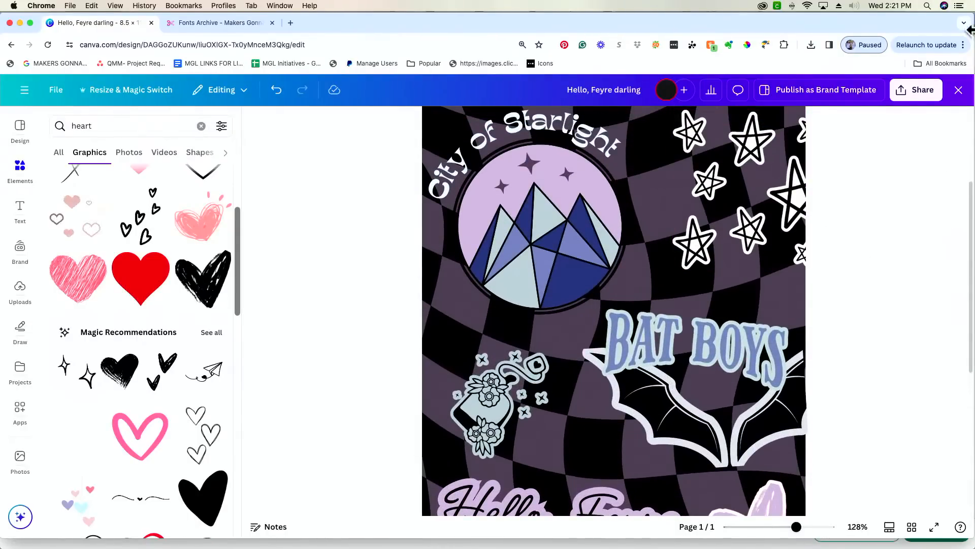
# - Download the collage poster as a PNG and switch to Cricut Design Space
pyautogui.click(929, 89)
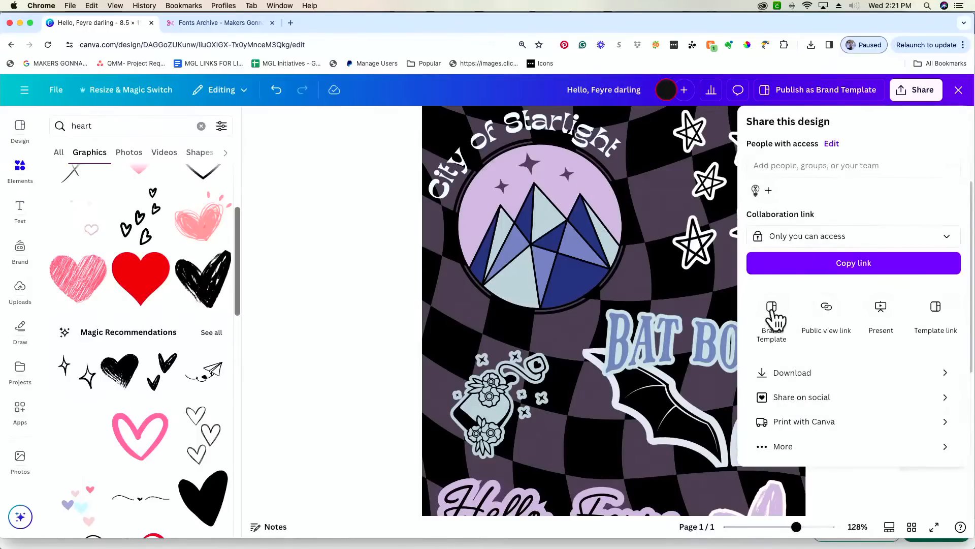
pyautogui.click(831, 373)
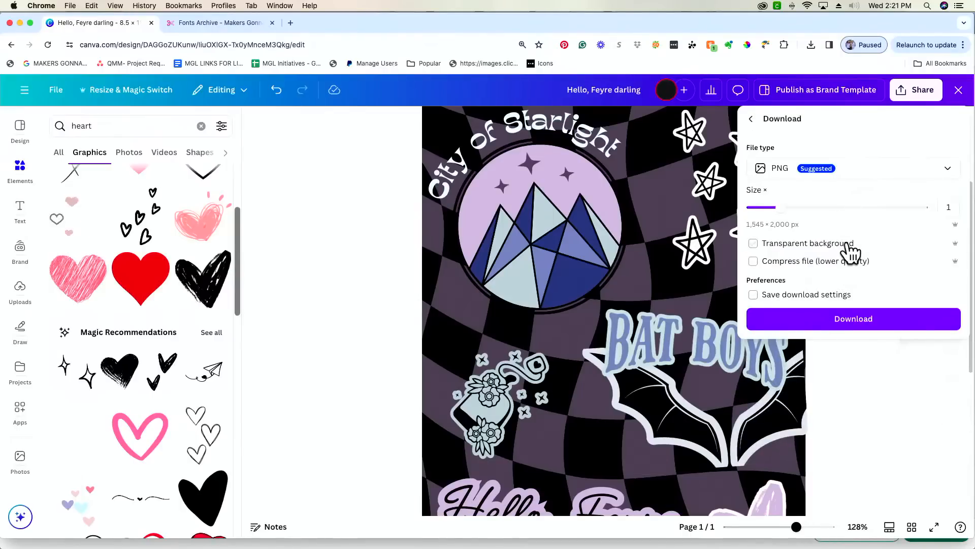
pyautogui.click(856, 320)
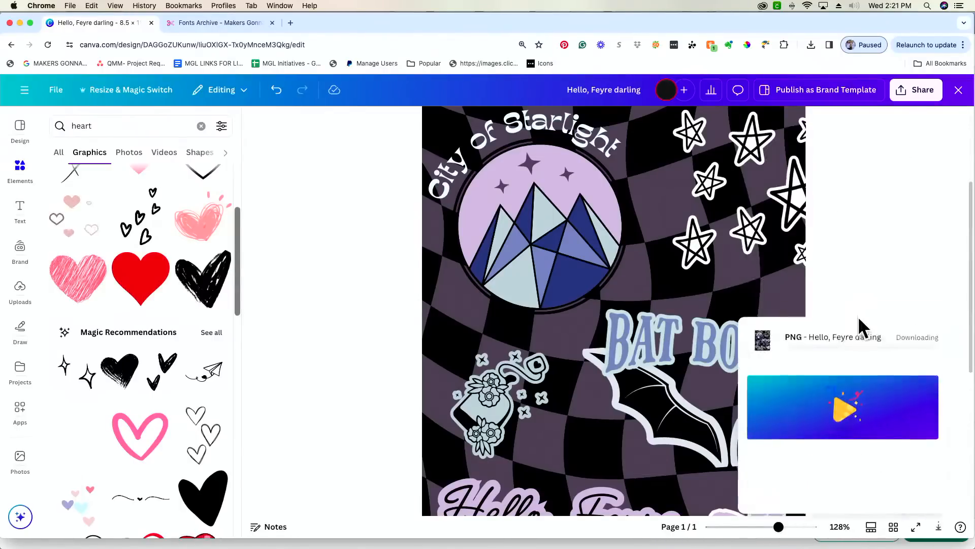
pyautogui.moveTo(707, 547)
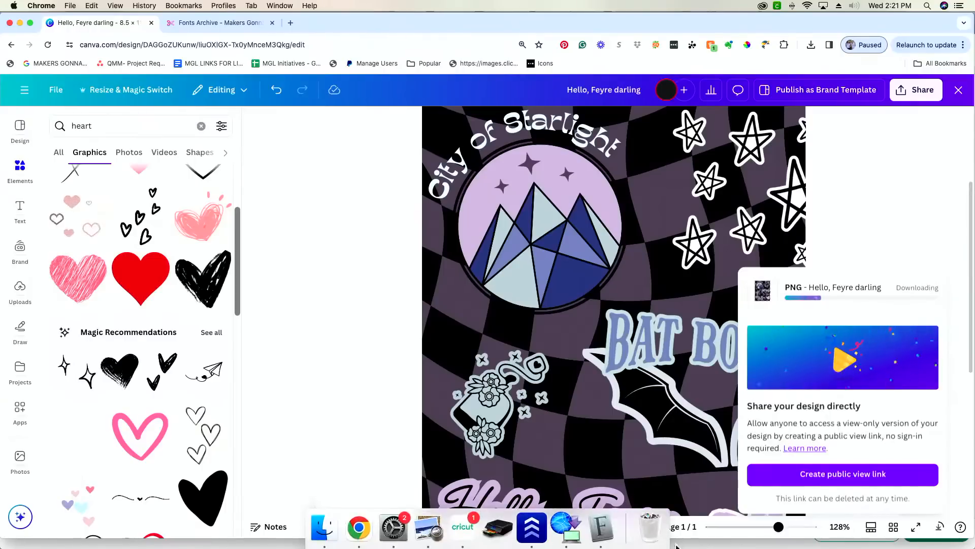
pyautogui.click(468, 533)
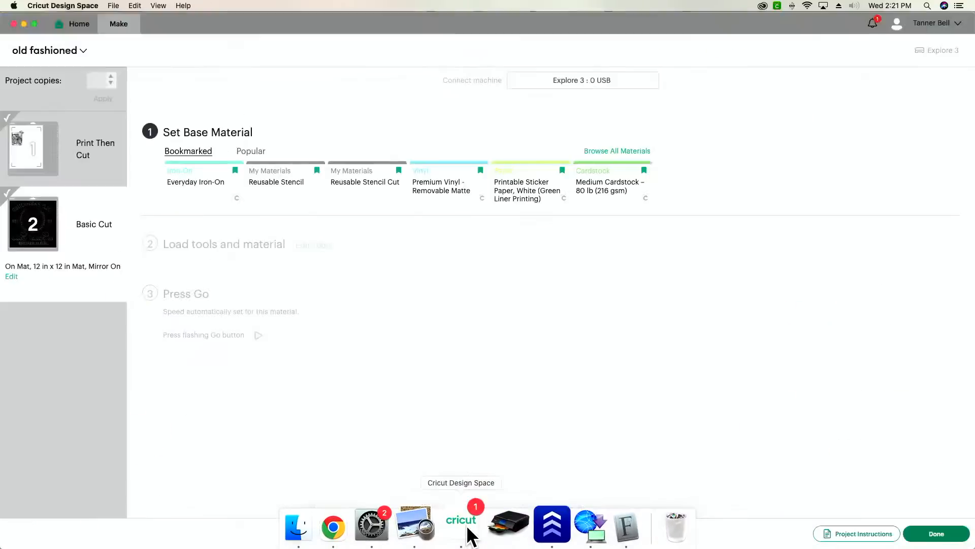
# - Save the 'old fashioned' project from the canvas, then quit Cricut Design Space
pyautogui.click(950, 536)
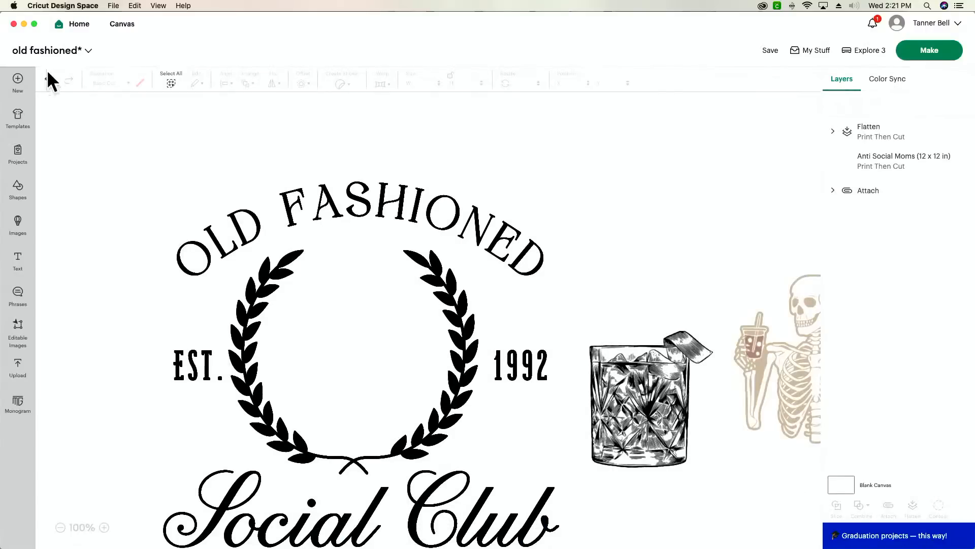
pyautogui.click(17, 85)
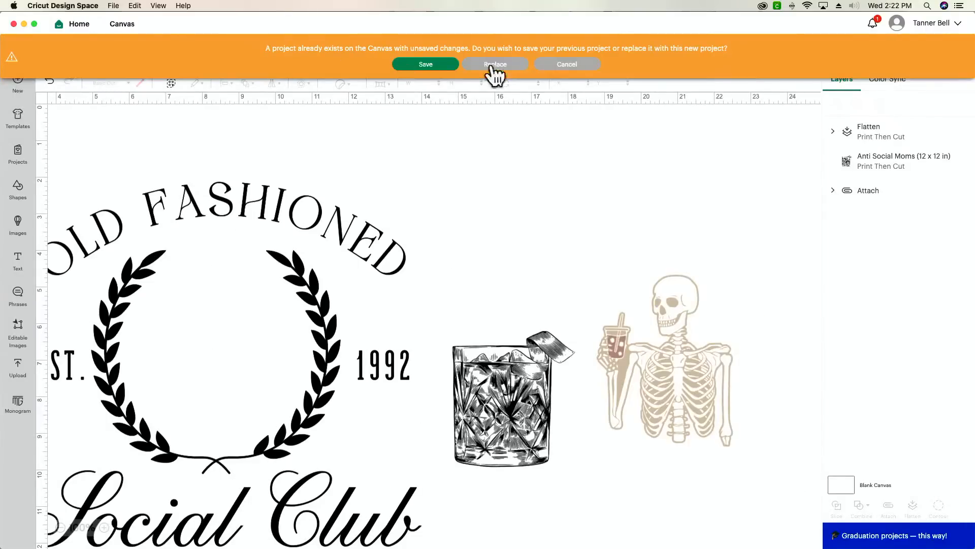
pyautogui.click(426, 65)
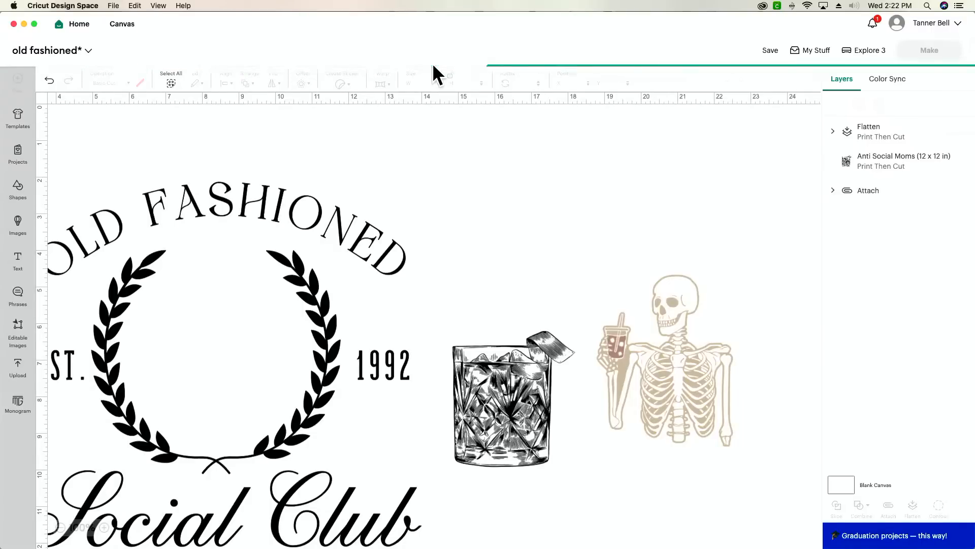
pyautogui.click(14, 23)
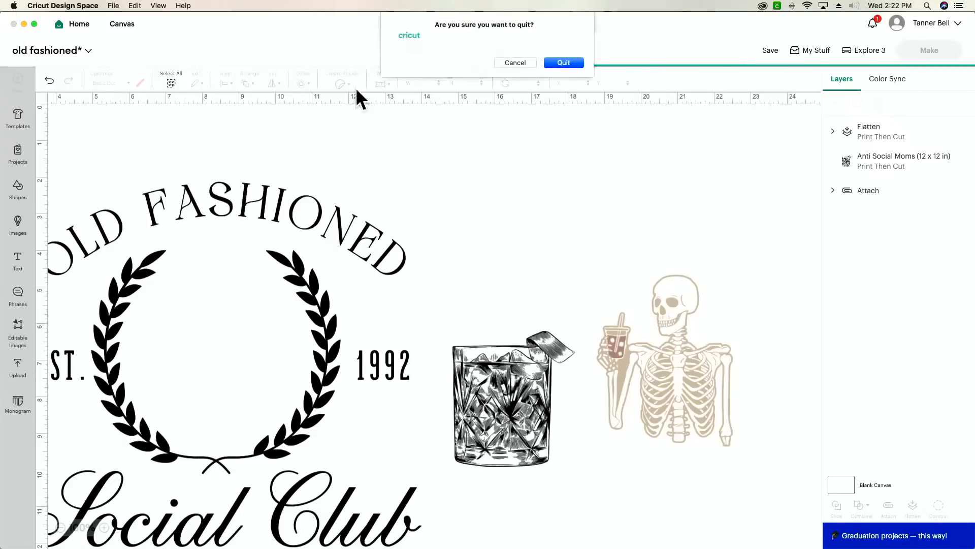
pyautogui.click(555, 62)
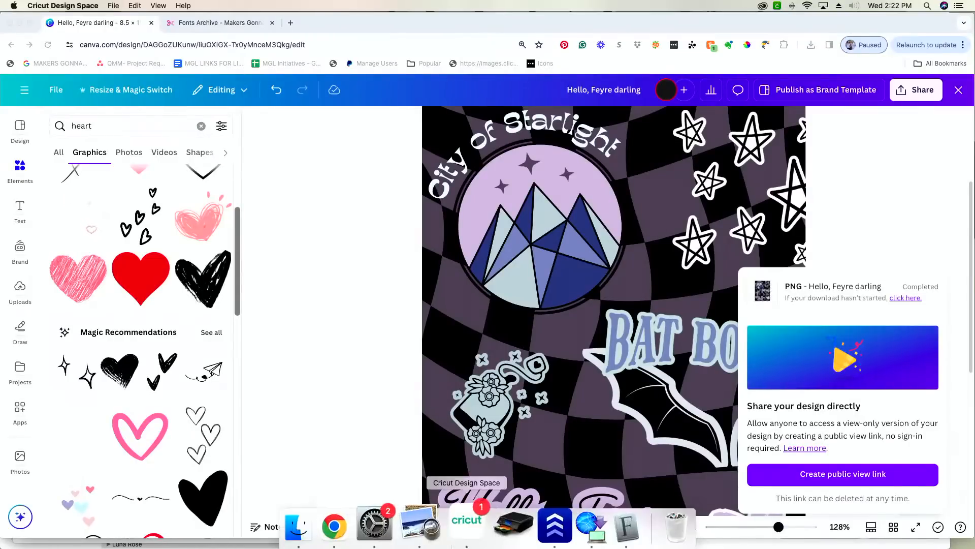
# - Relaunch Cricut Design Space, dismiss the 20% OFF promo, and open a blank canvas
pyautogui.click(463, 539)
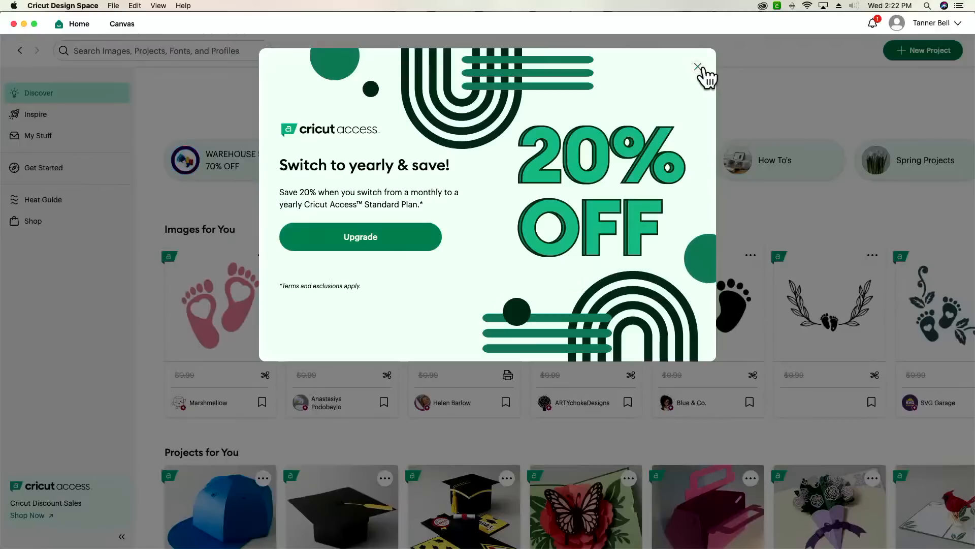
pyautogui.click(703, 73)
pyautogui.click(131, 27)
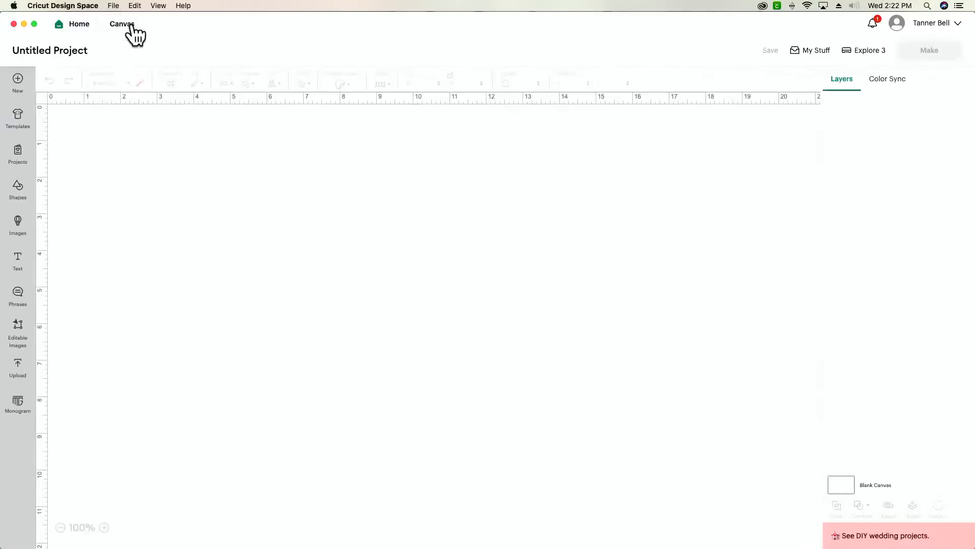
# - Upload Hello, Feyre darling.png from Downloads, keeping its background intact
pyautogui.click(19, 373)
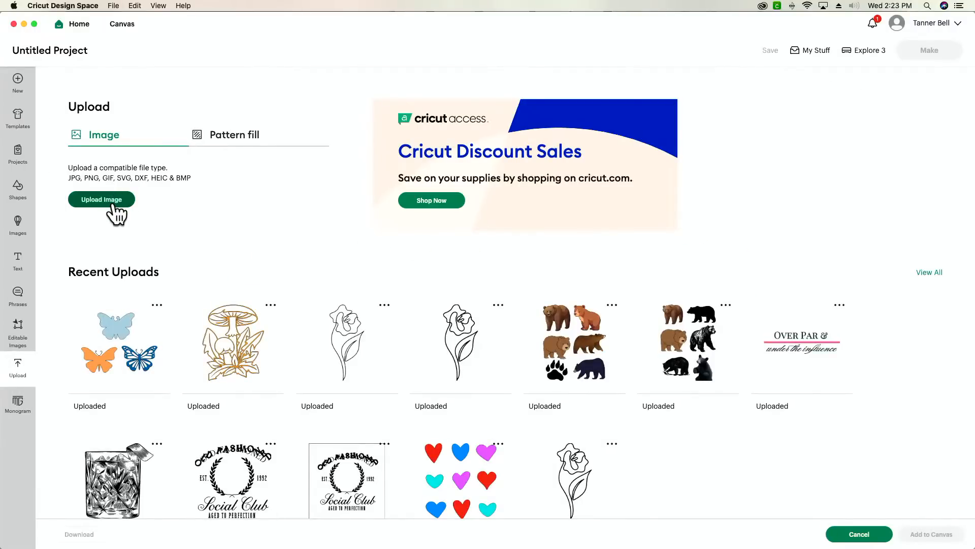
pyautogui.press('super+Tab')
pyautogui.press('super+Tab')
pyautogui.click(113, 200)
pyautogui.press('super+Tab')
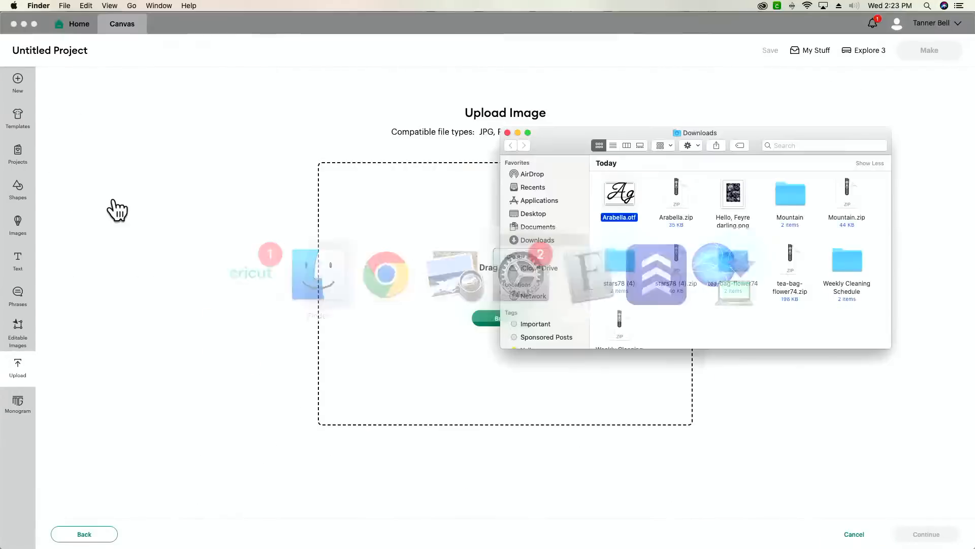
pyautogui.moveTo(736, 196); pyautogui.dragTo(423, 254)
pyautogui.press('super+Tab')
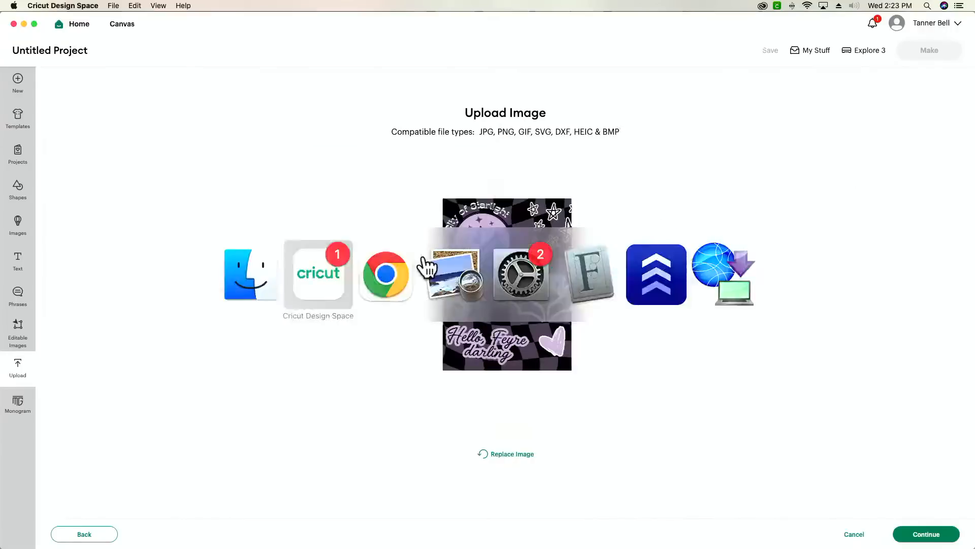
pyautogui.click(936, 536)
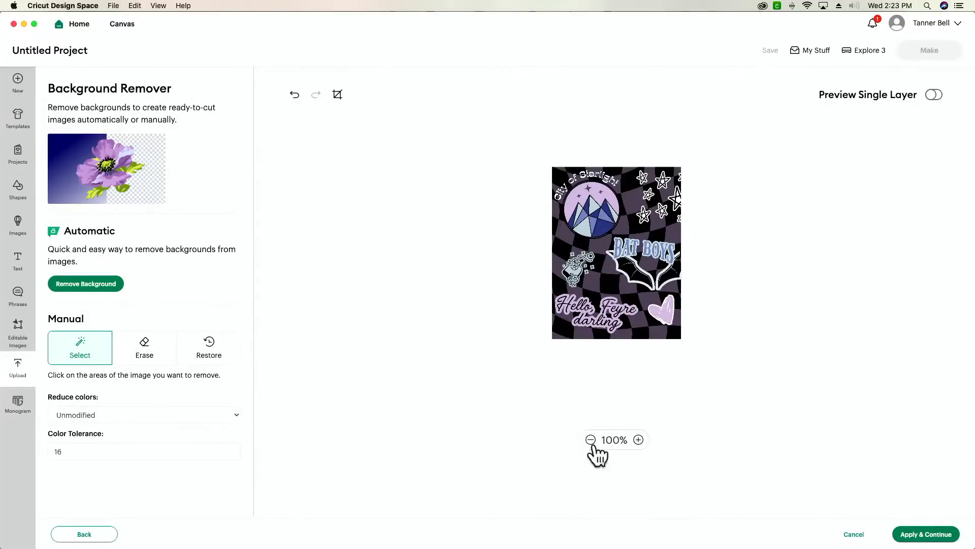
pyautogui.click(638, 440)
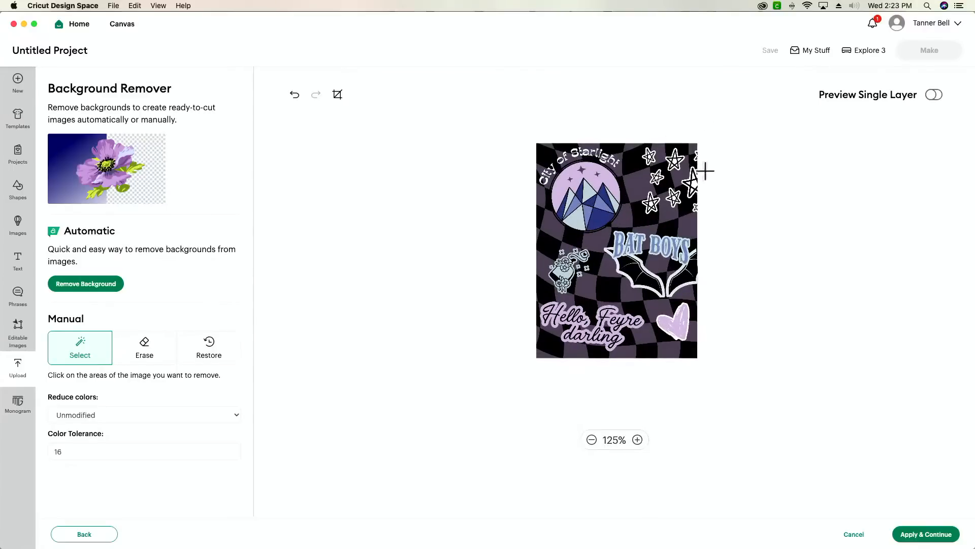
pyautogui.scroll(1, 474, 267)
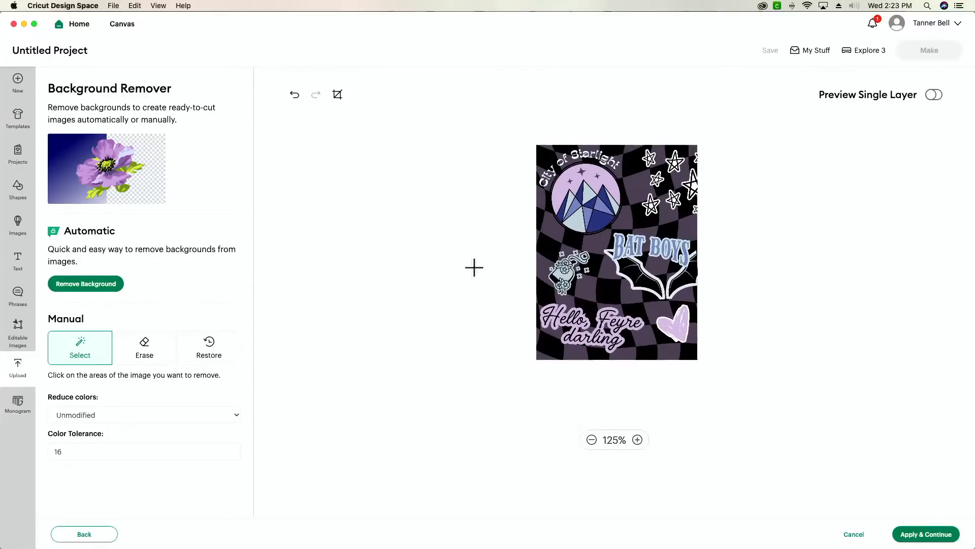
pyautogui.click(940, 539)
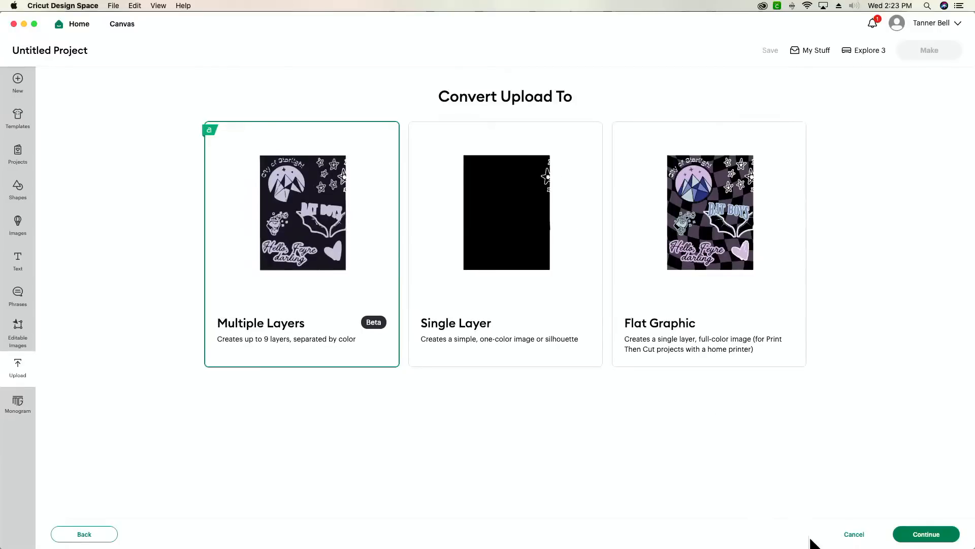
# - Cancel the conversion and start a fresh image upload, closing the file browser
pyautogui.click(853, 533)
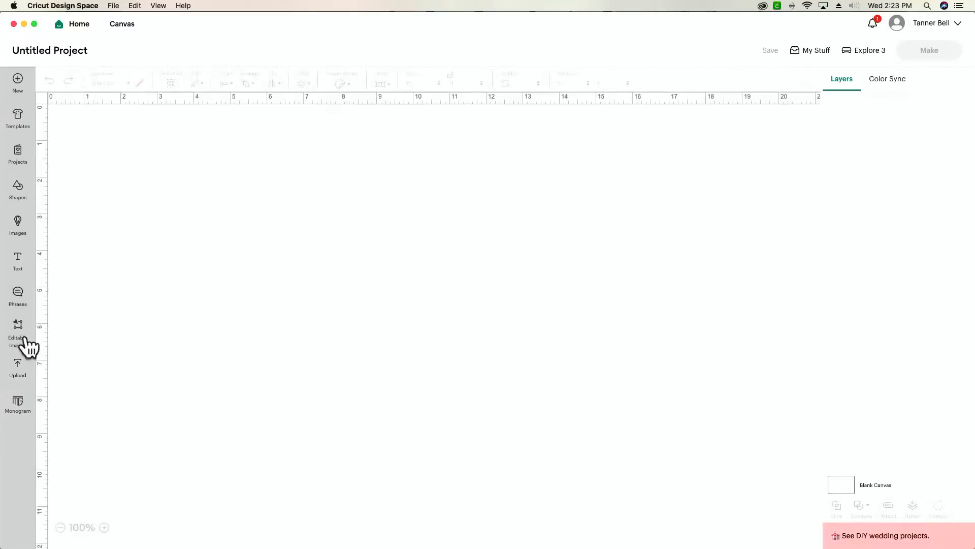
pyautogui.click(17, 370)
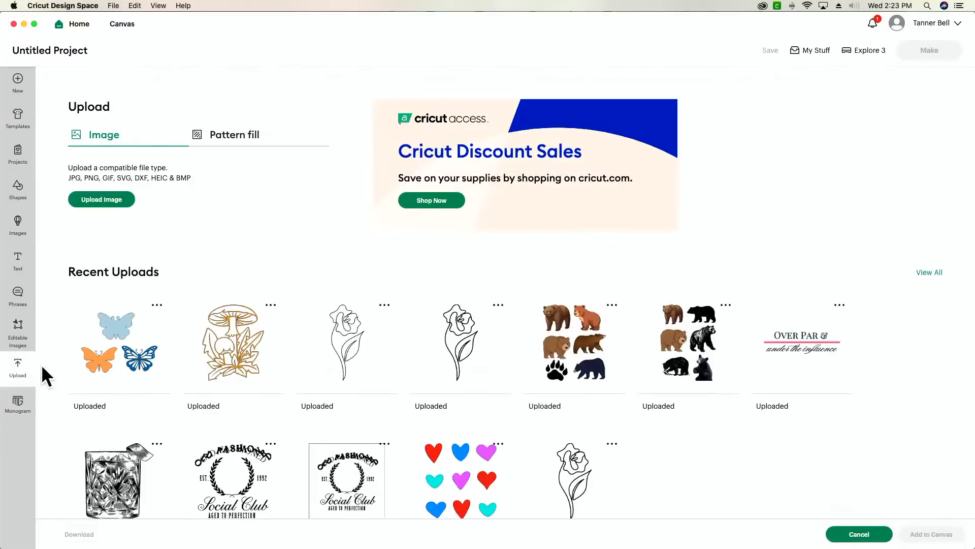
pyautogui.click(120, 201)
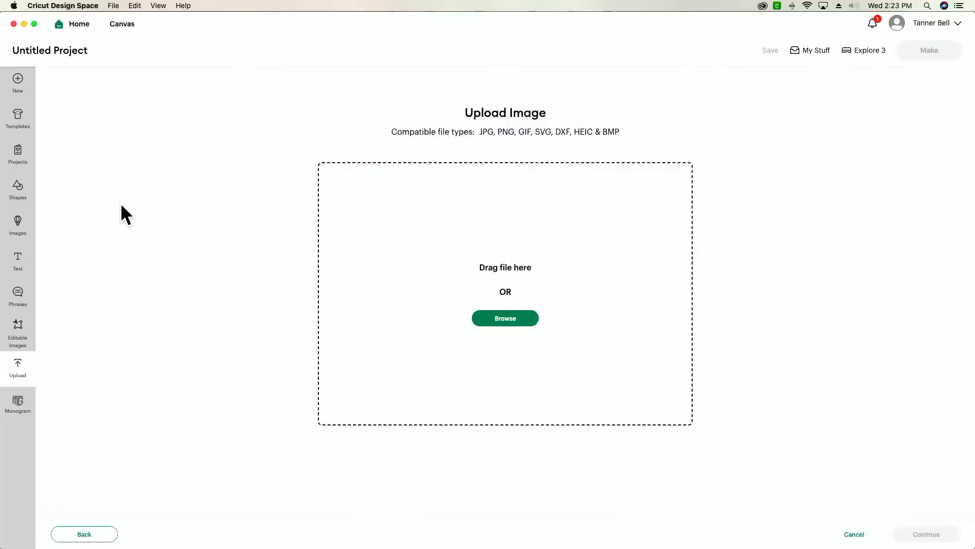
pyautogui.click(510, 319)
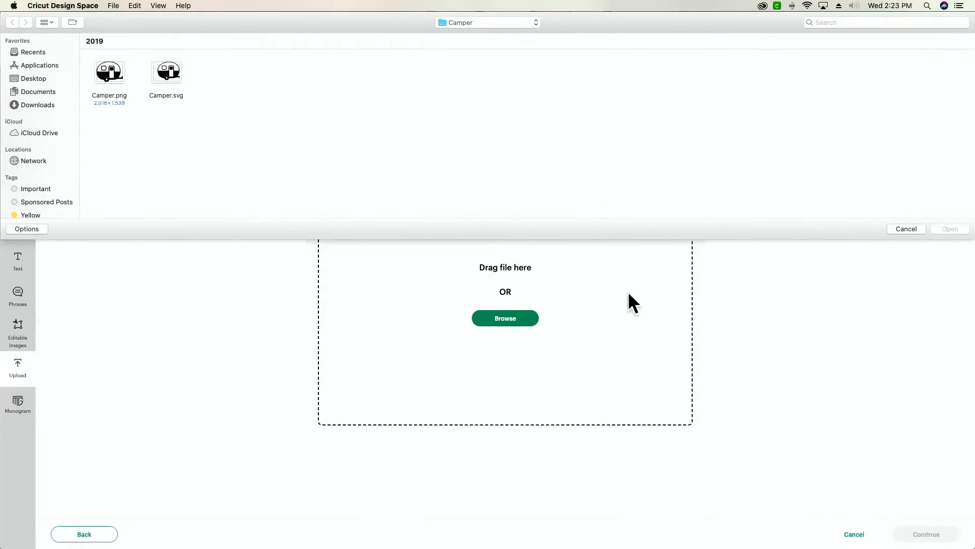
pyautogui.click(909, 228)
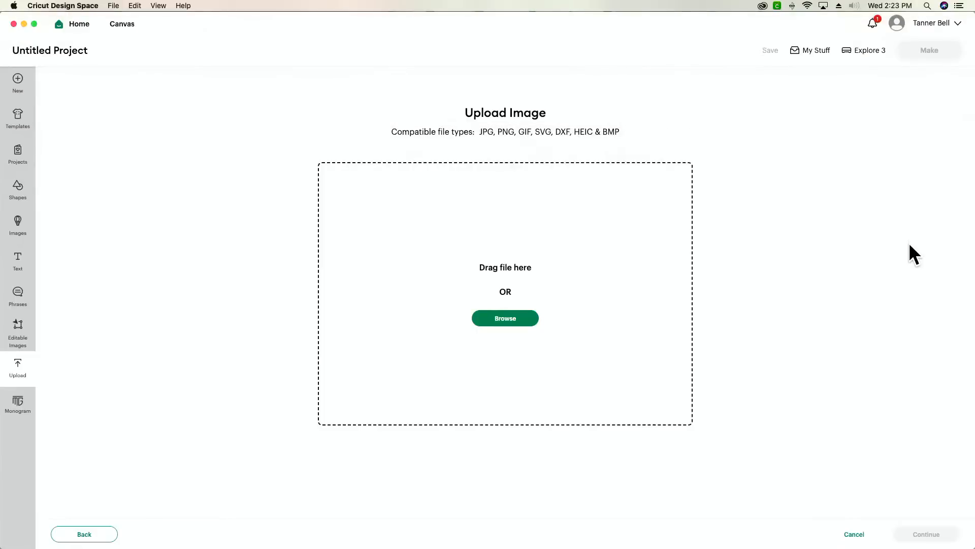
# - Drag Hello, Feyre darling.png from Finder into the upload and continue to background removal
pyautogui.press('super+Tab')
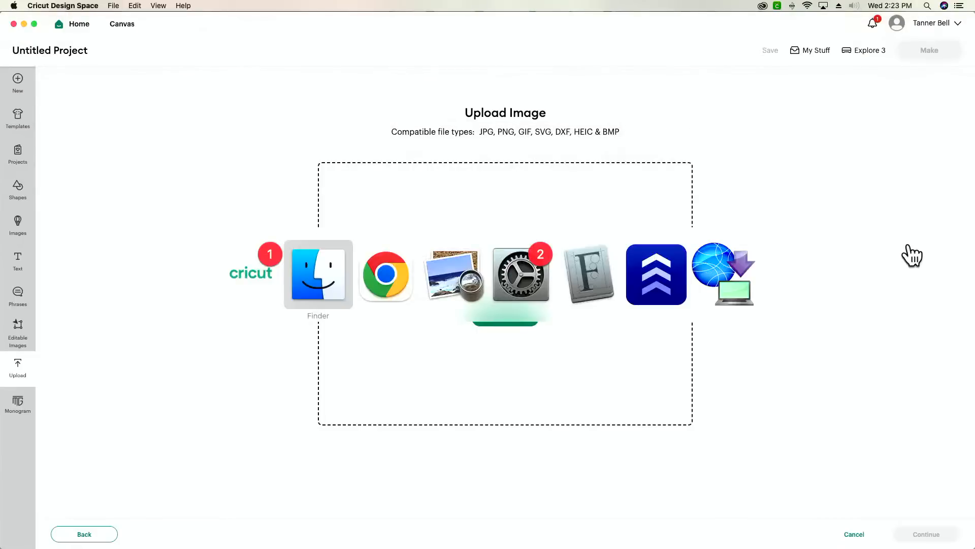
pyautogui.moveTo(727, 204); pyautogui.dragTo(409, 298)
pyautogui.click(934, 538)
pyautogui.click(932, 536)
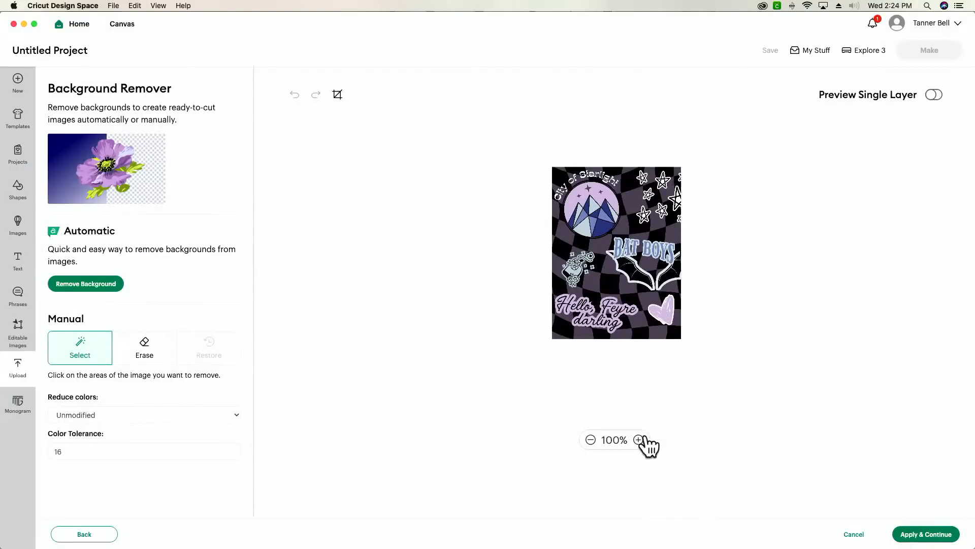
# - Zoom into the preview and try erasing a strip along the image's right edge
pyautogui.click(638, 440)
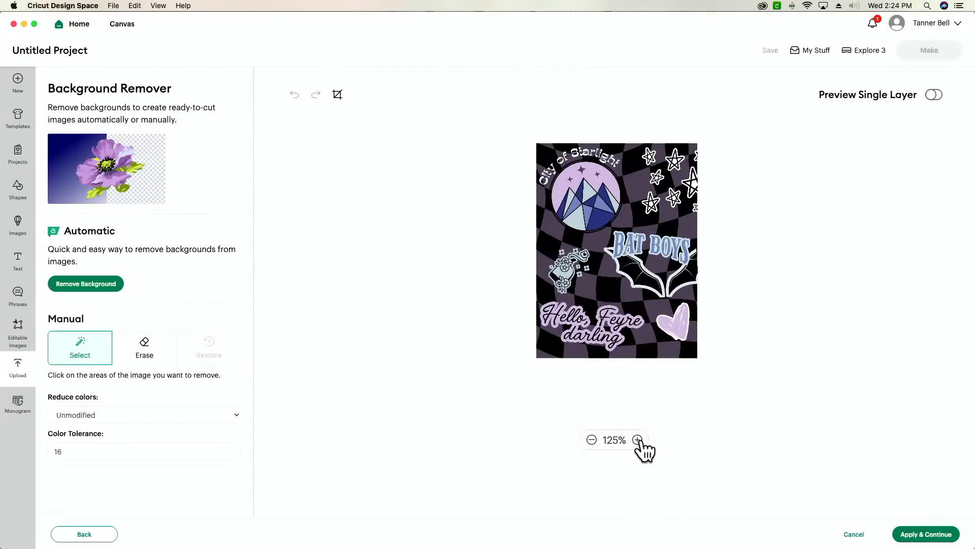
pyautogui.click(637, 440)
pyautogui.click(638, 440)
pyautogui.click(638, 440)
pyautogui.click(638, 440)
pyautogui.click(637, 440)
pyautogui.click(638, 440)
pyautogui.scroll(5, 832, 316)
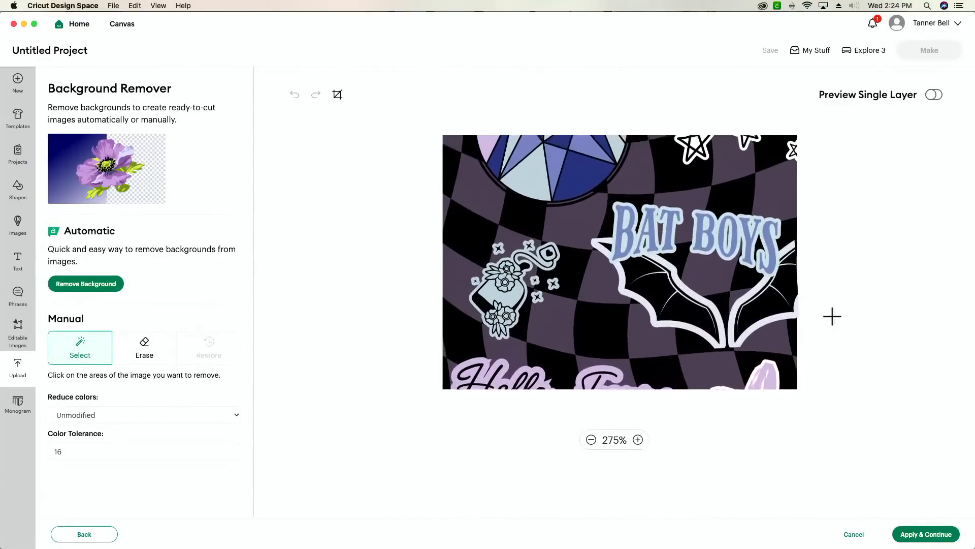
pyautogui.scroll(2, 832, 316)
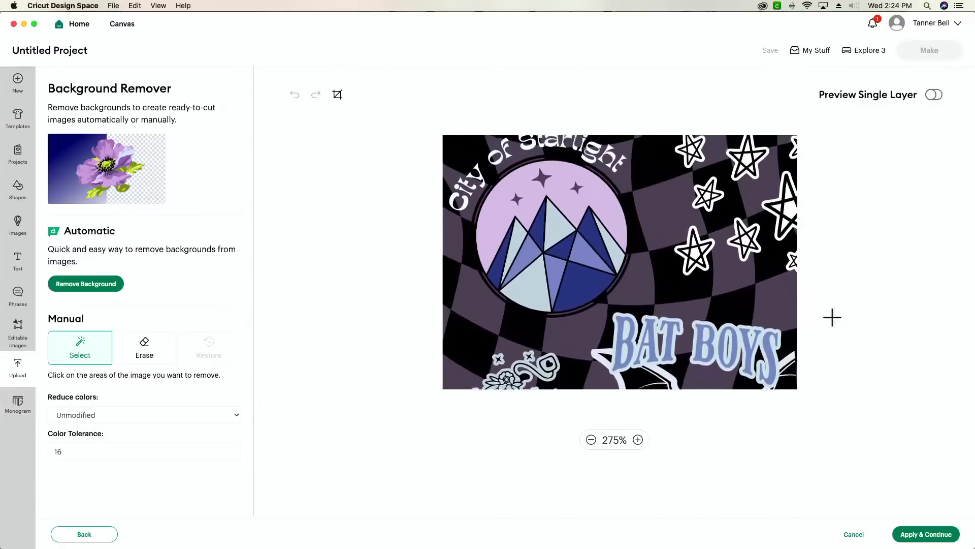
pyautogui.click(142, 351)
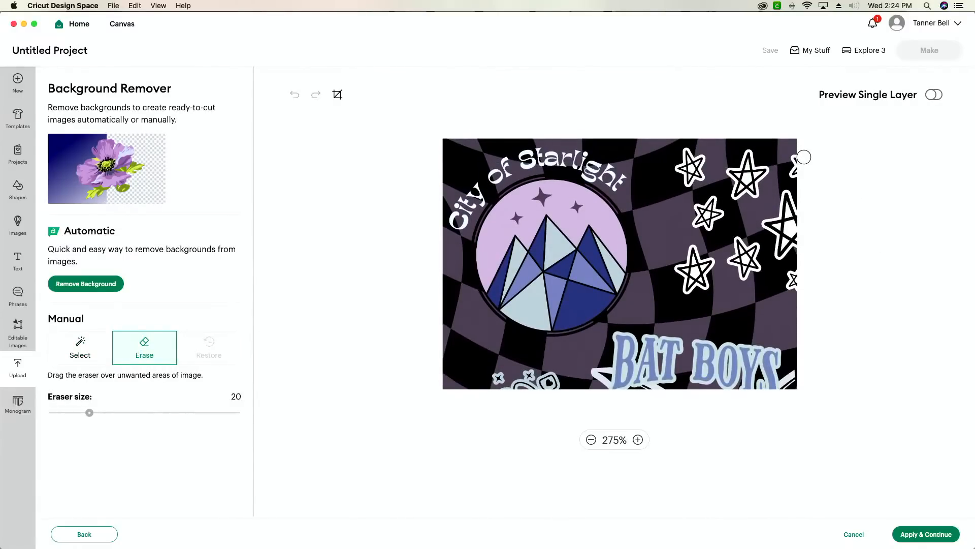
pyautogui.moveTo(804, 175); pyautogui.dragTo(807, 212)
pyautogui.click(79, 352)
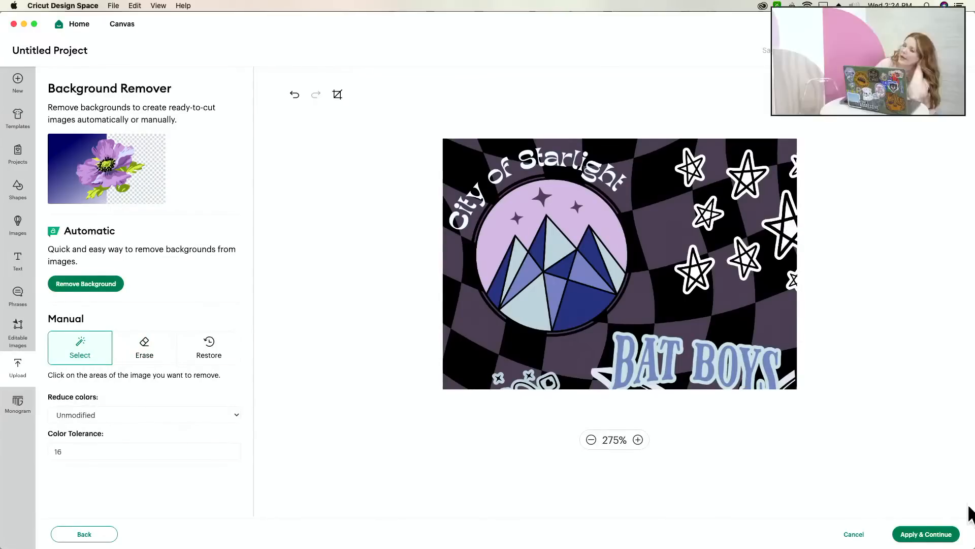
# - Cancel background removal and switch back to the Canva design in Chrome
pyautogui.click(638, 440)
pyautogui.click(638, 440)
pyautogui.click(638, 440)
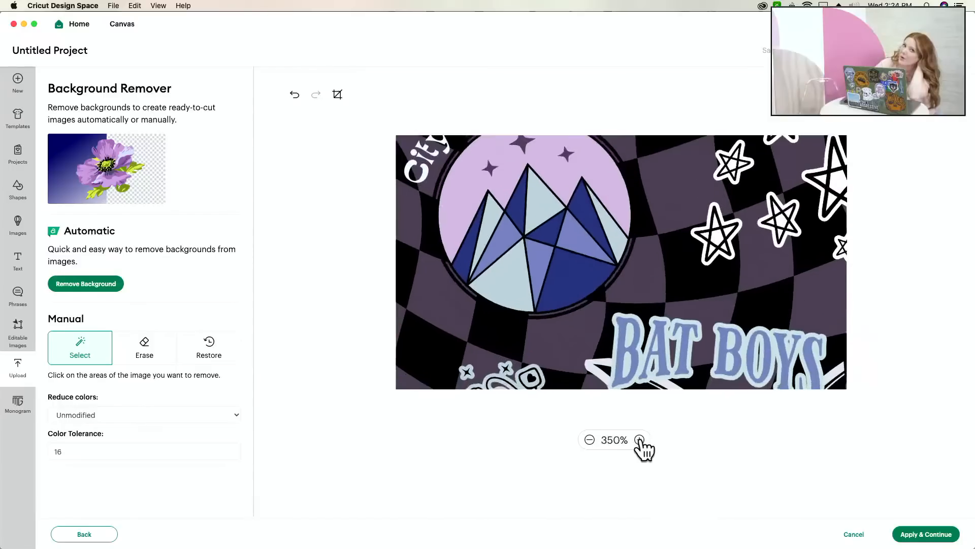
pyautogui.click(638, 440)
pyautogui.scroll(3, 784, 208)
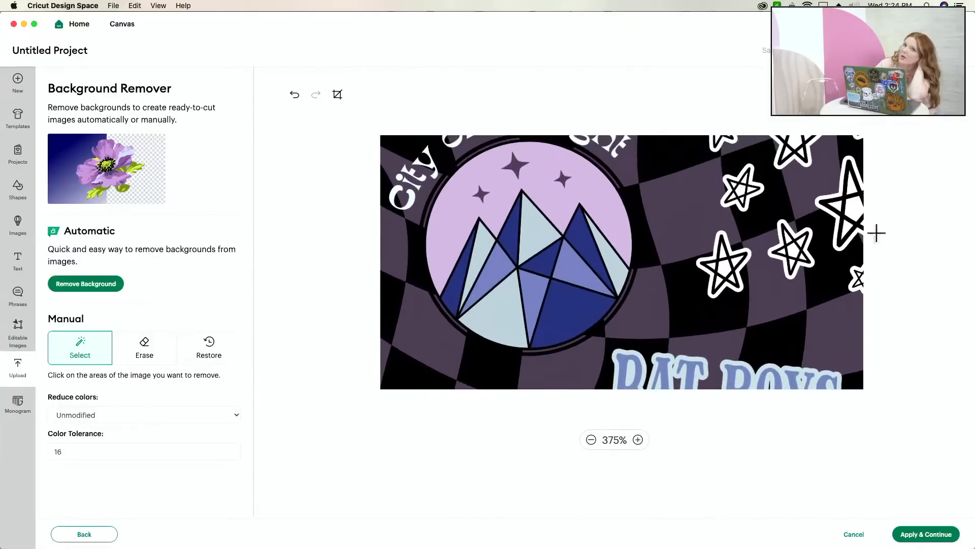
pyautogui.click(856, 535)
pyautogui.press('super+Tab')
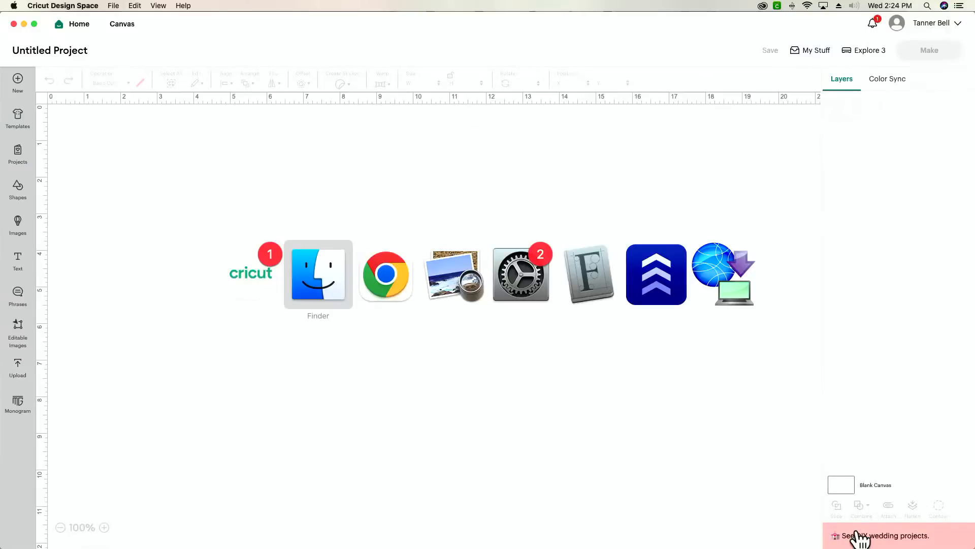
pyautogui.press('super+Tab')
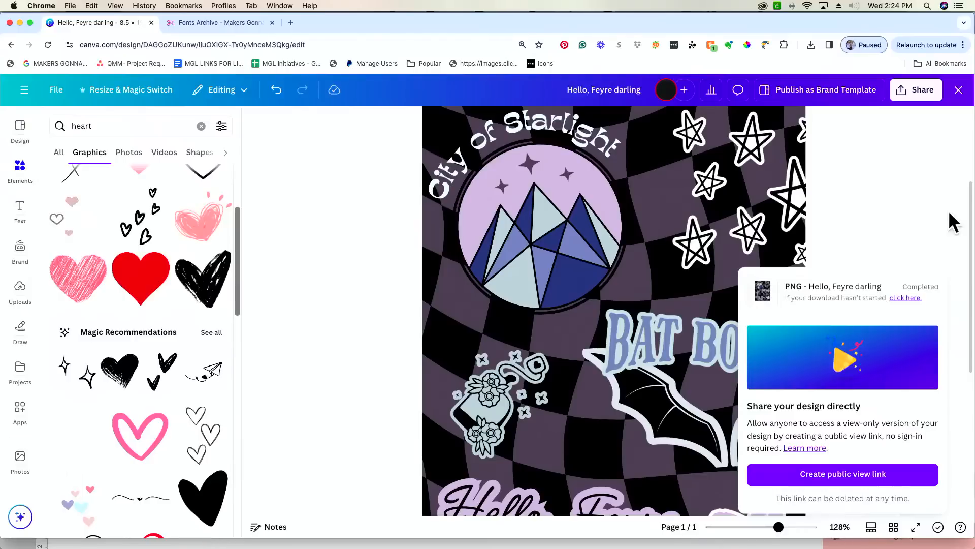
# - Download the Hello, Feyre darling design as a transparent-background PNG, then return to Cricut
pyautogui.click(941, 100)
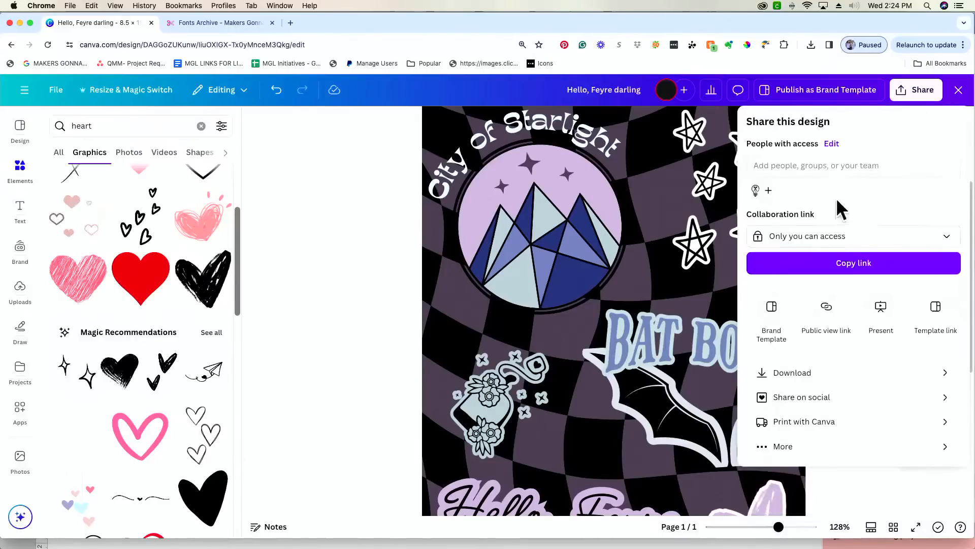
pyautogui.click(793, 373)
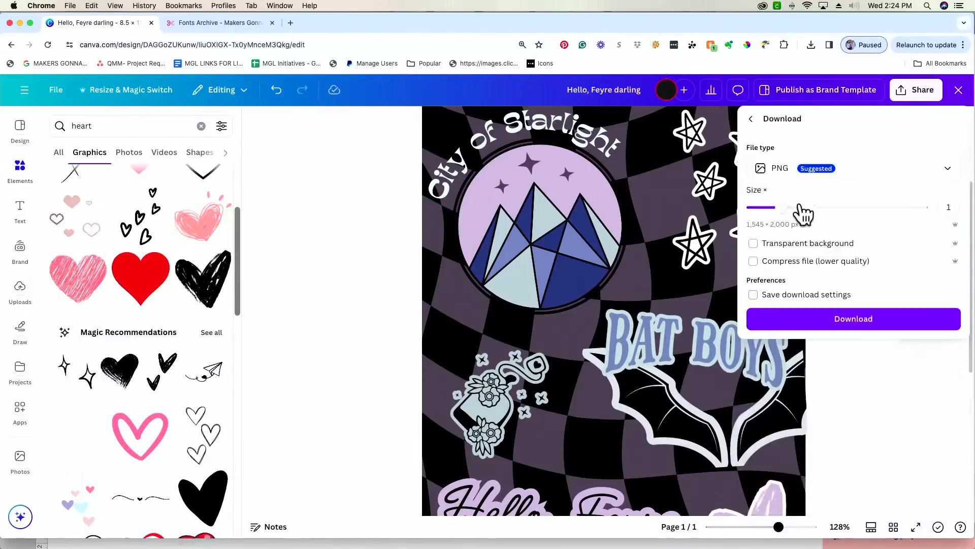
pyautogui.click(813, 244)
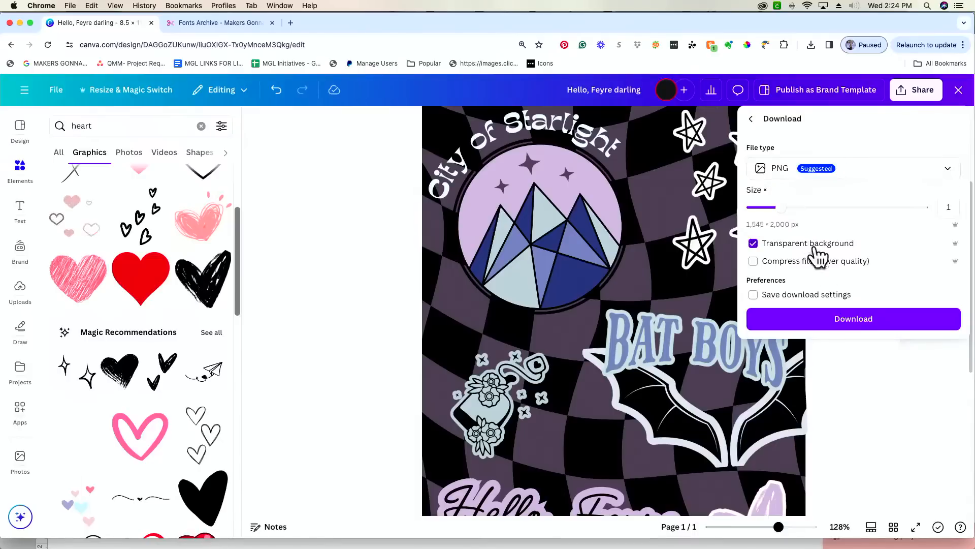
pyautogui.click(863, 320)
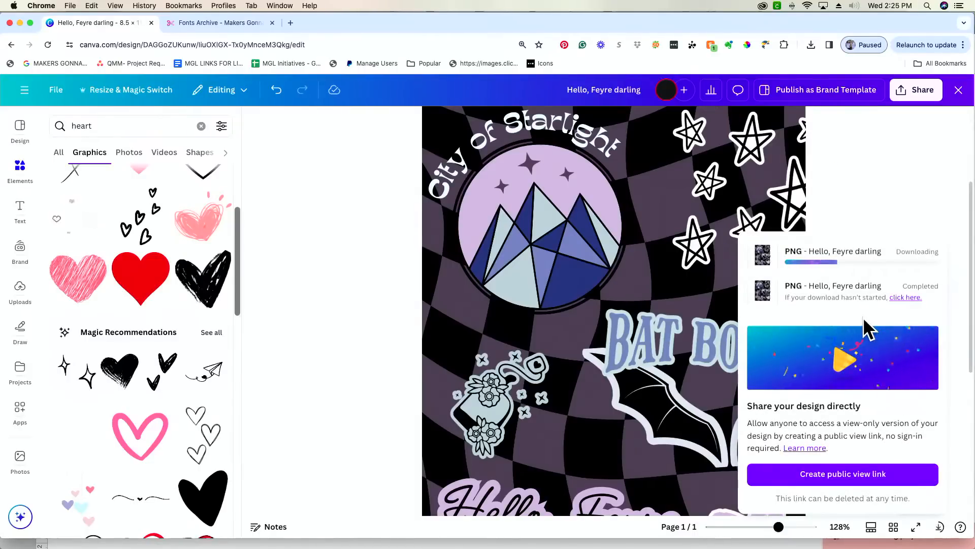
pyautogui.press('super+Tab')
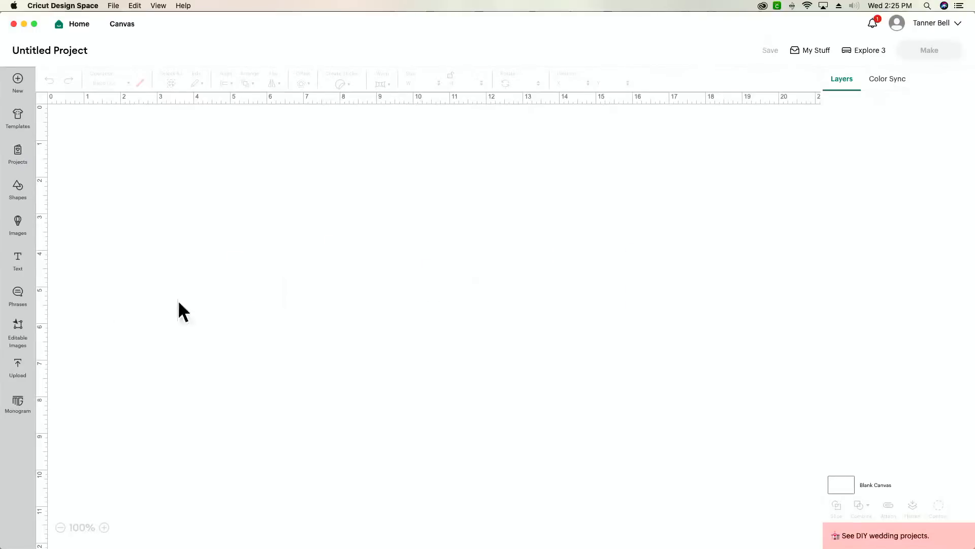
# - Upload Hello, Feyre darling (1).png from Downloads and continue to background removal
pyautogui.click(16, 371)
pyautogui.click(121, 199)
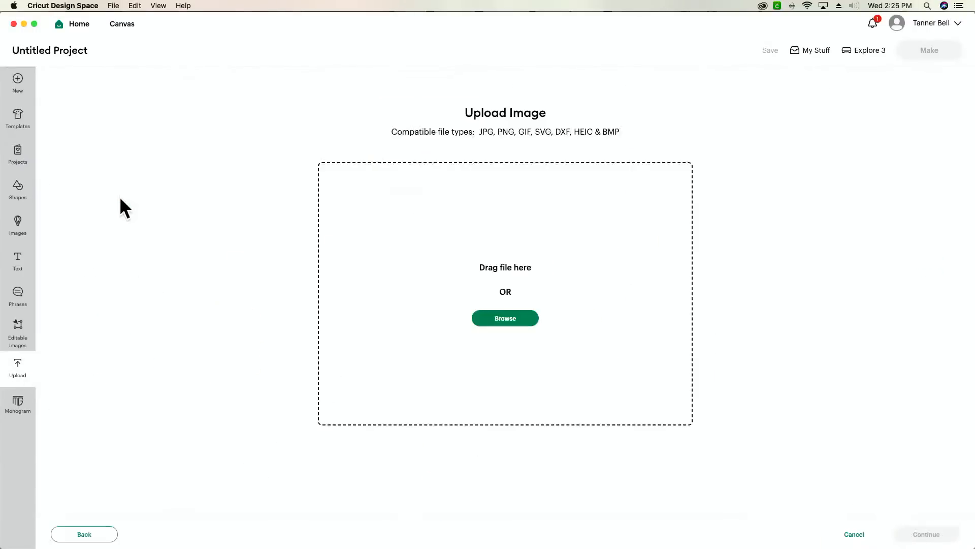
pyautogui.press('super+Tab')
pyautogui.press('super+Tab')
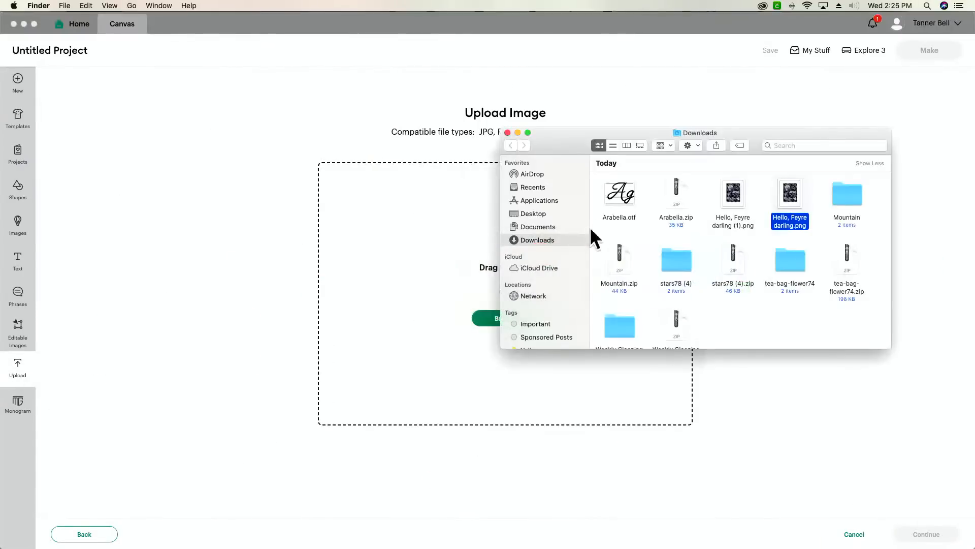
pyautogui.moveTo(732, 197); pyautogui.dragTo(418, 288)
pyautogui.press('super+Tab')
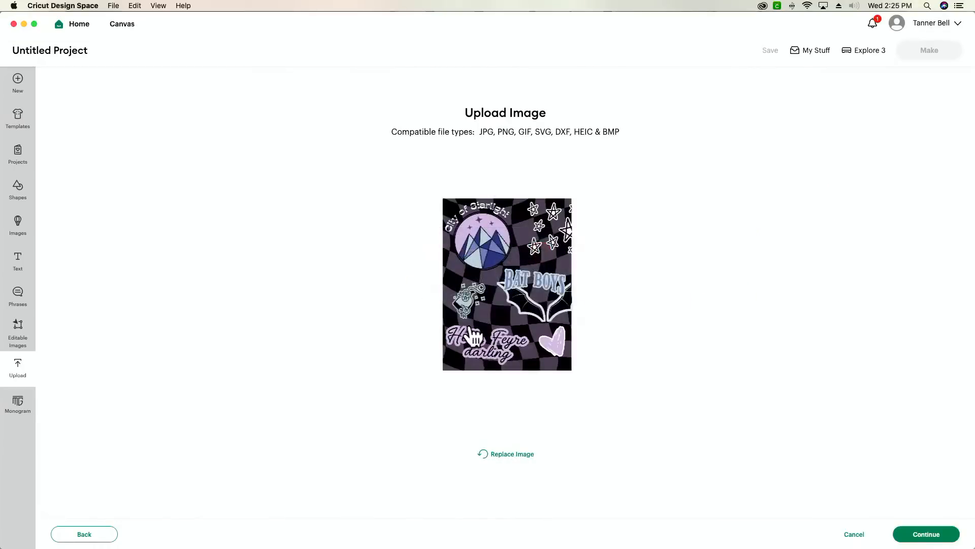
pyautogui.click(929, 535)
# - Inspect the zoomed preview and accept it without removing any background
pyautogui.click(638, 440)
pyautogui.click(638, 439)
pyautogui.click(639, 440)
pyautogui.scroll(5, 790, 230)
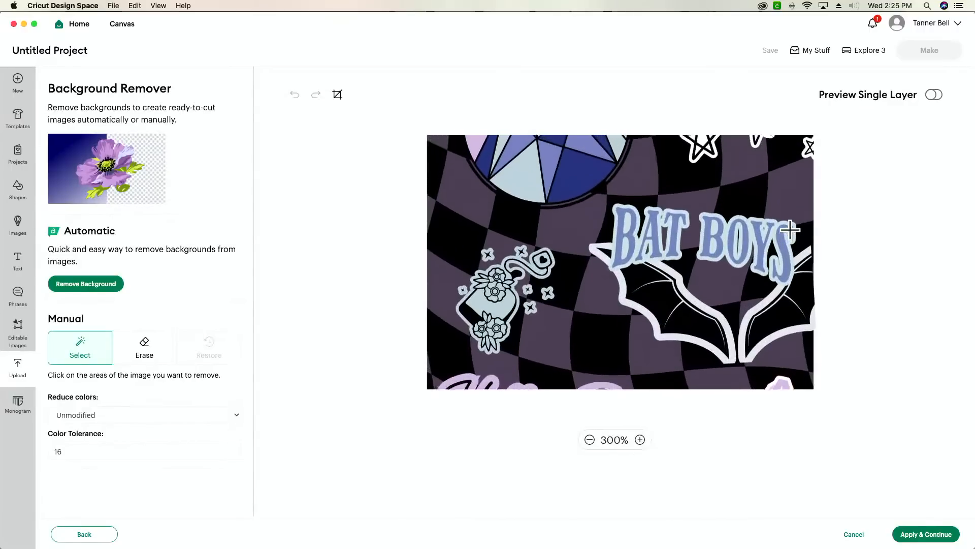
pyautogui.scroll(5, 790, 230)
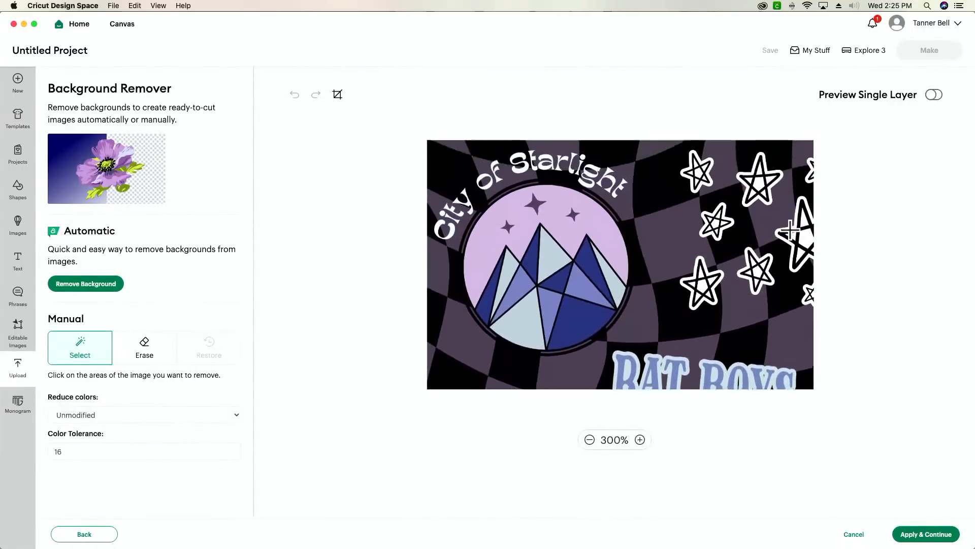
pyautogui.click(589, 440)
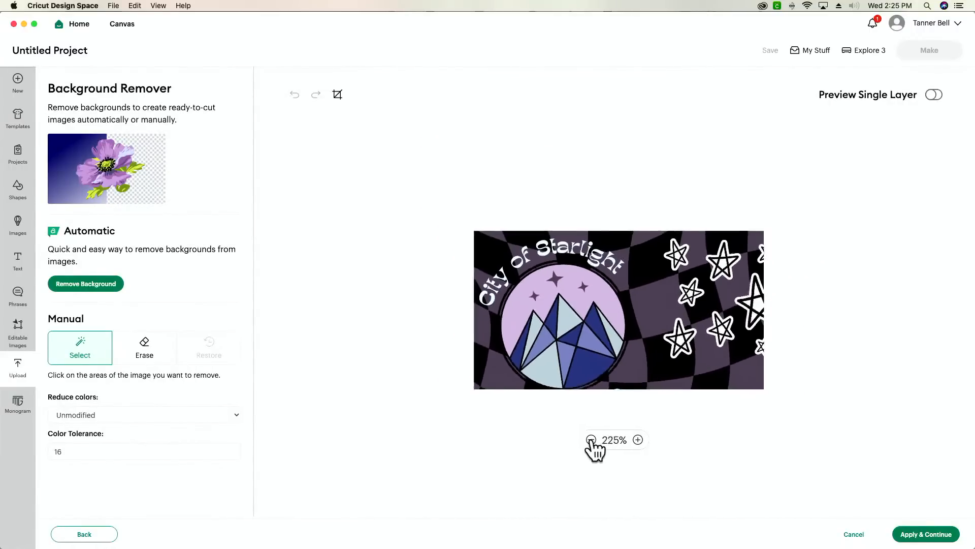
pyautogui.scroll(-2, 681, 350)
pyautogui.scroll(-5, 680, 351)
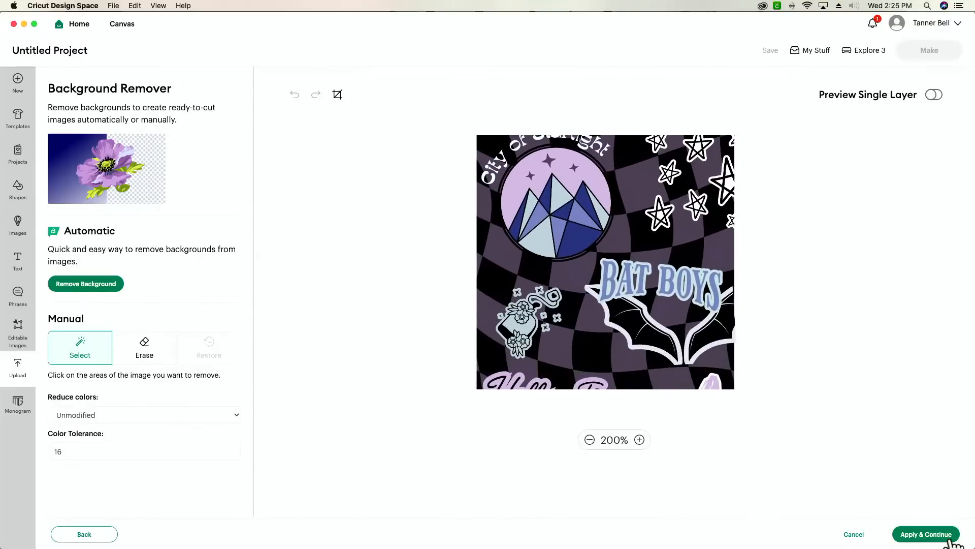
pyautogui.click(926, 535)
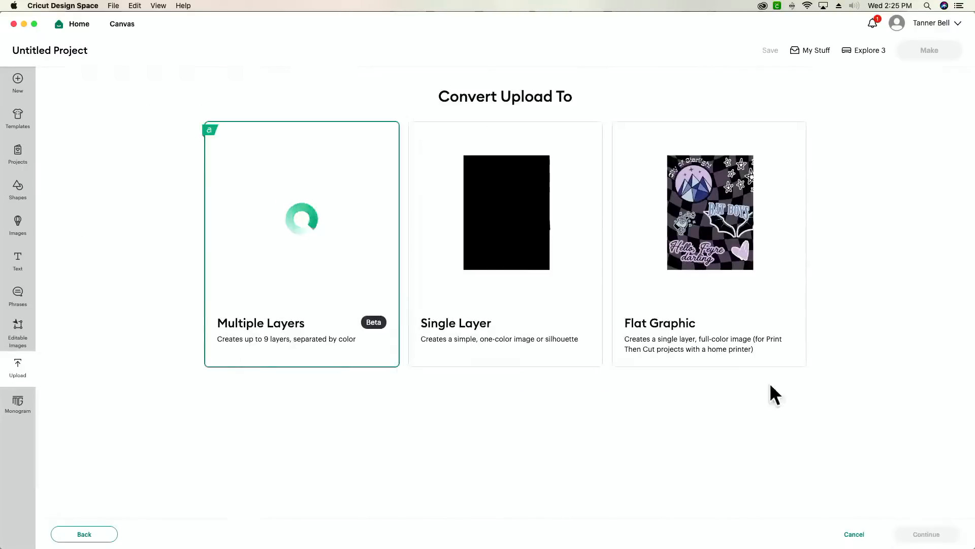
# - Save the upload as a Flat Graphic named 'Hello, Feyre darling (1)'
pyautogui.click(718, 266)
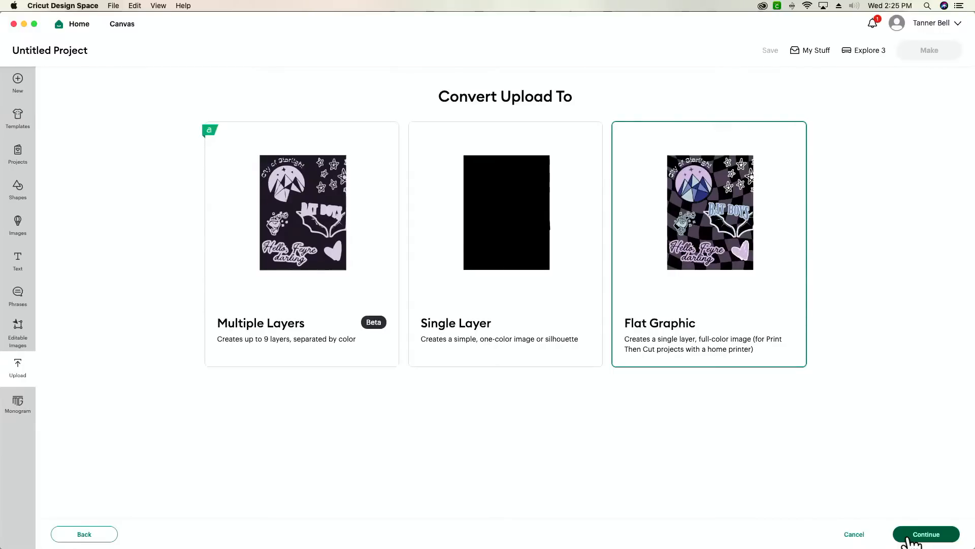
pyautogui.click(908, 542)
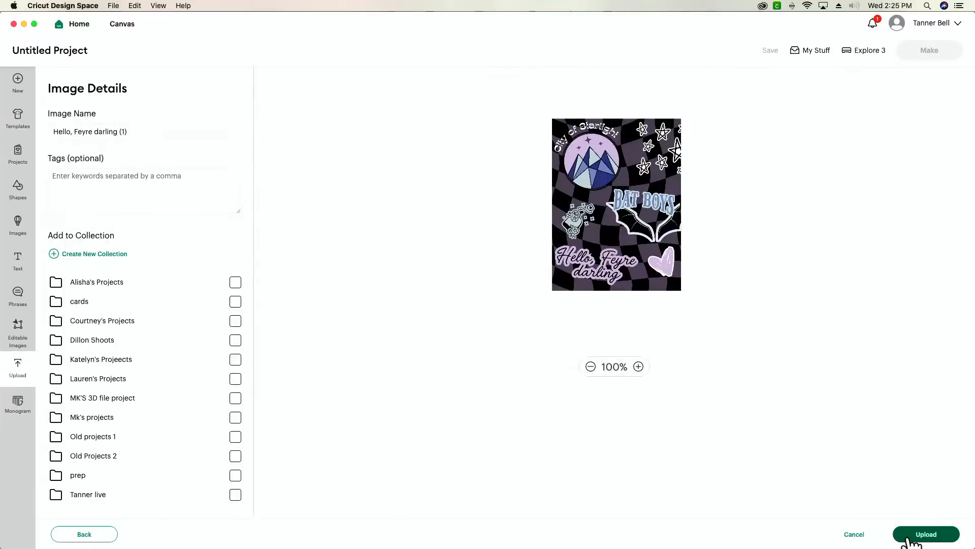
pyautogui.click(908, 538)
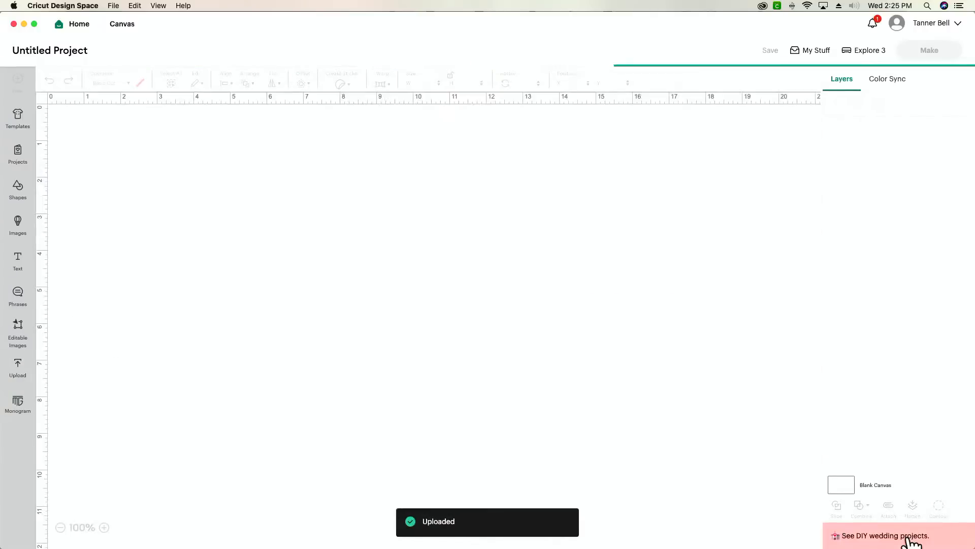
# - Position the collage on the canvas and resize it to about 7.07 × 9.36 in
pyautogui.moveTo(249, 339); pyautogui.dragTo(423, 341)
pyautogui.moveTo(501, 463); pyautogui.dragTo(526, 502)
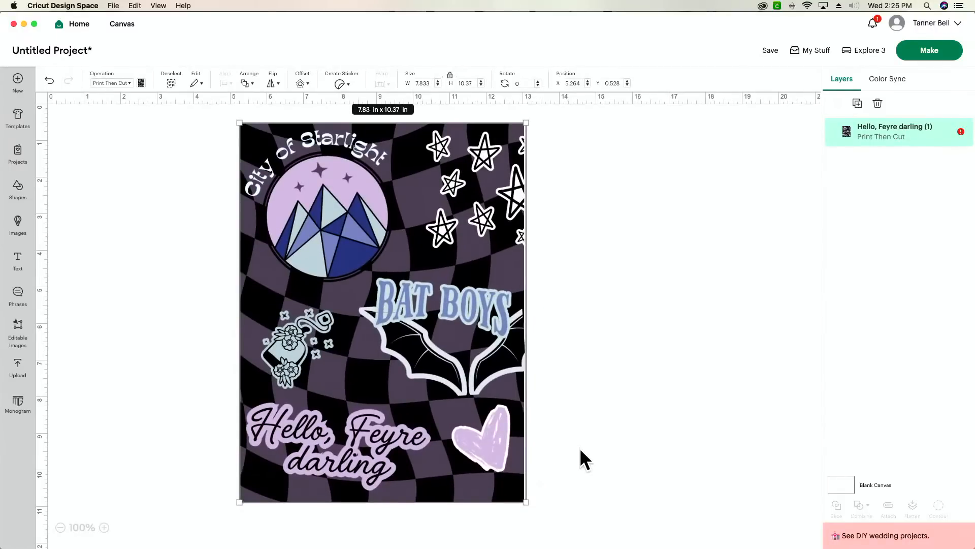
pyautogui.moveTo(531, 504); pyautogui.dragTo(498, 466)
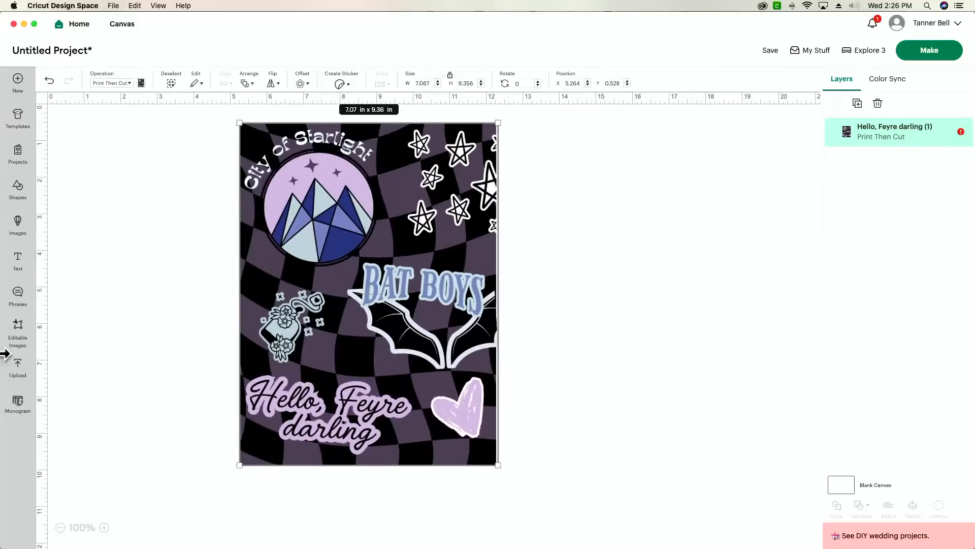
# - Add a 4.5 × 6.5 in square beside the collage and shrink the collage to about 4.77 × 6.3 in
pyautogui.click(19, 190)
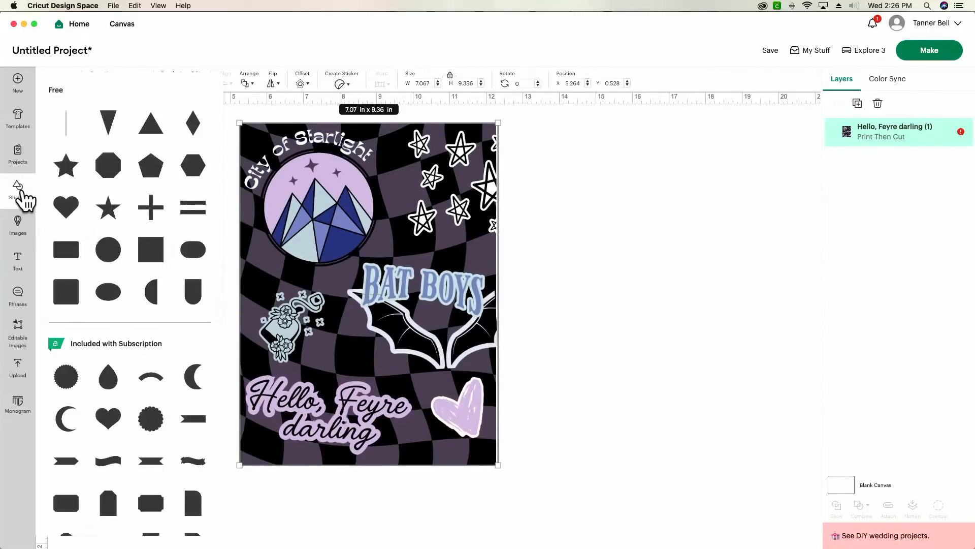
pyautogui.click(66, 291)
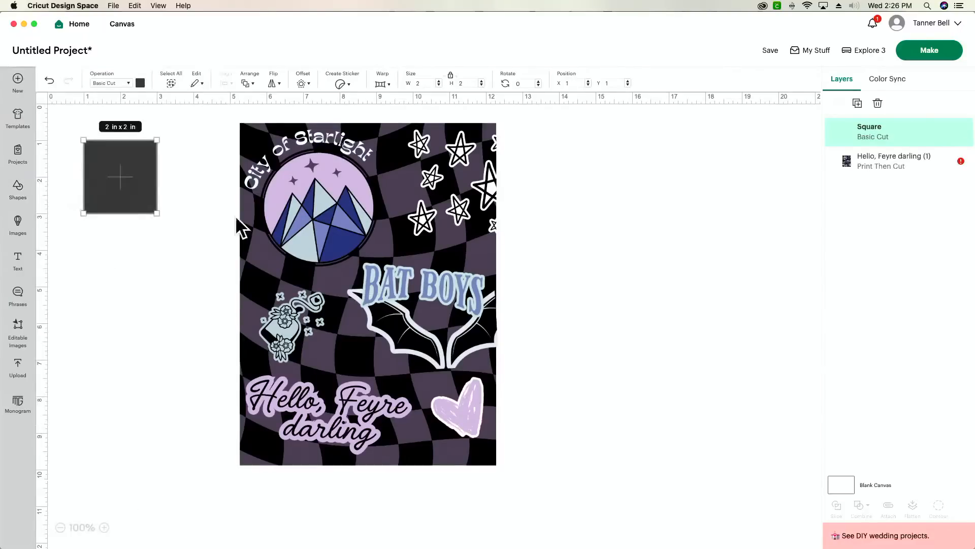
pyautogui.moveTo(128, 170); pyautogui.dragTo(665, 234)
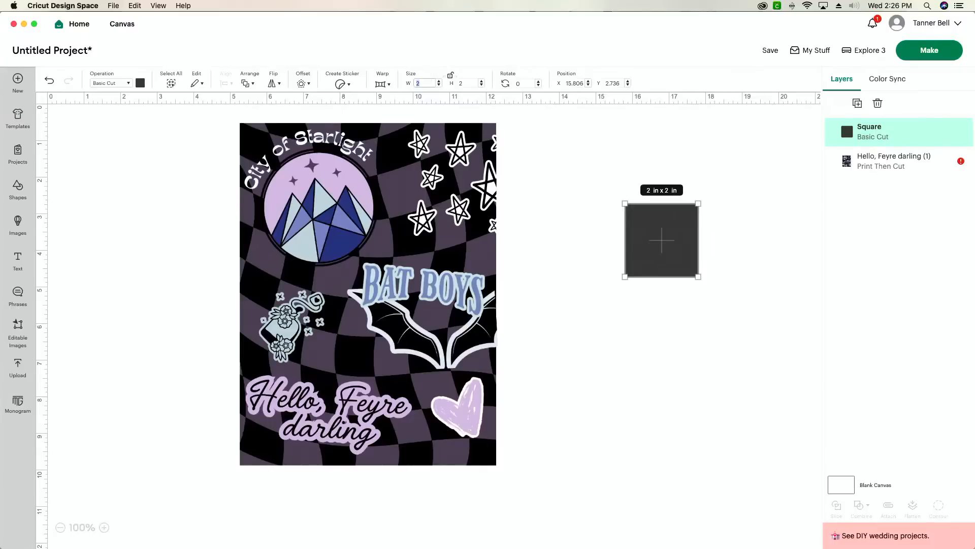
pyautogui.press('Tab')
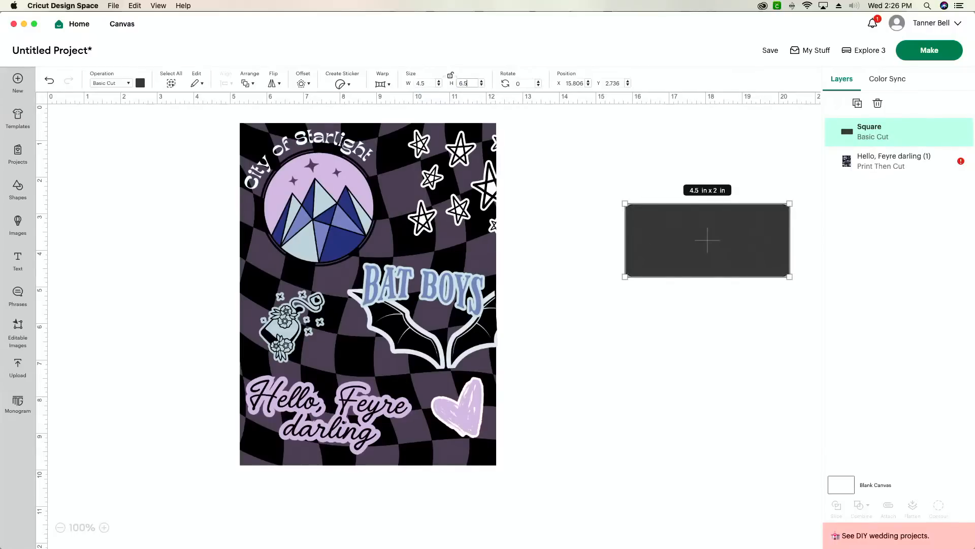
pyautogui.write('6.5')
pyautogui.press('Return')
pyautogui.moveTo(671, 346); pyautogui.dragTo(602, 305)
pyautogui.click(483, 457)
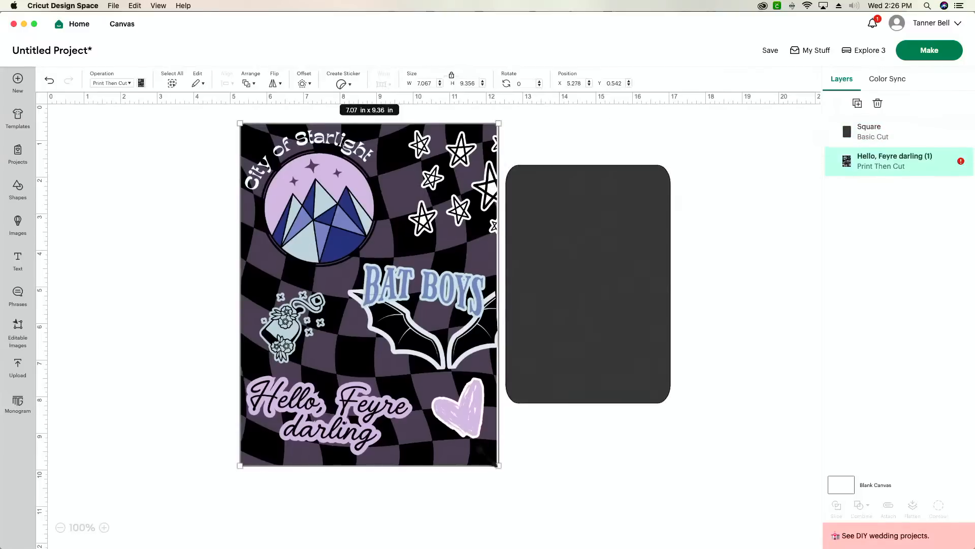
pyautogui.moveTo(500, 466); pyautogui.dragTo(495, 347)
# - Turn the square into a Guide and move it over the collage
pyautogui.click(611, 340)
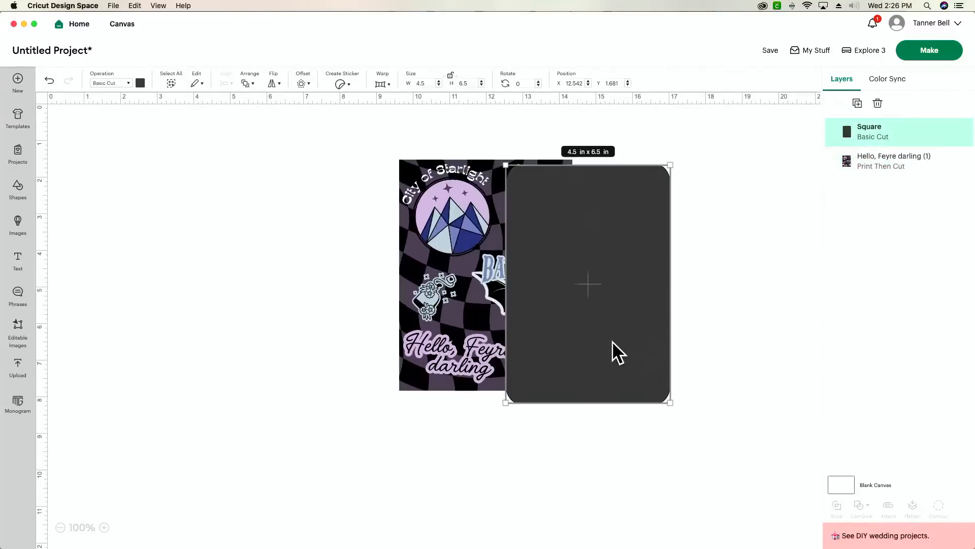
pyautogui.click(109, 84)
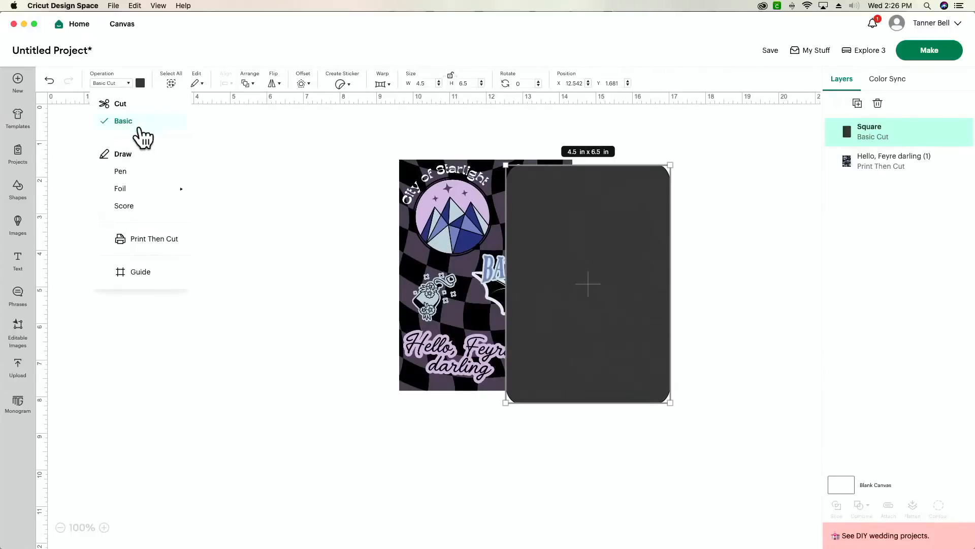
pyautogui.click(144, 273)
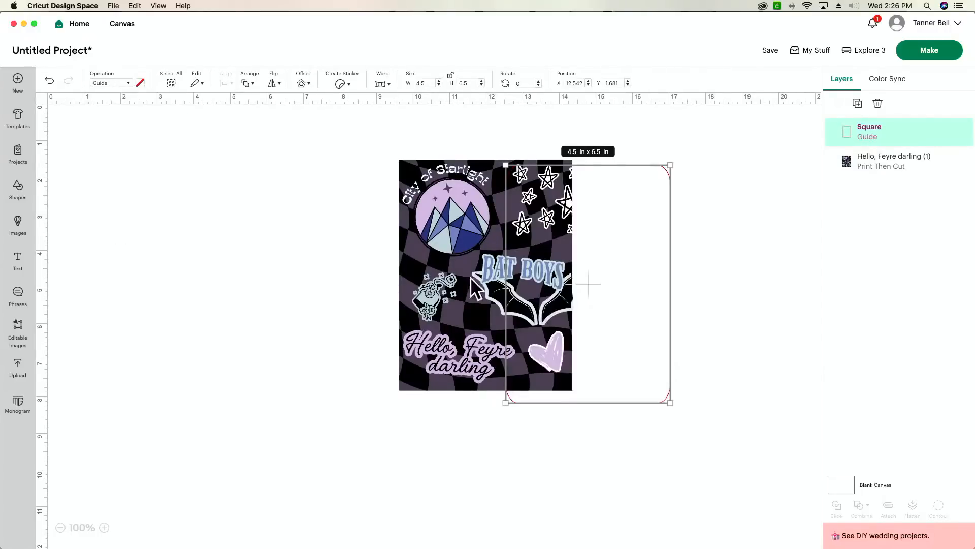
pyautogui.moveTo(579, 279); pyautogui.dragTo(401, 268)
# - Resize and place the collage at about 4.89 × 6.47 in to cover the guide
pyautogui.click(559, 375)
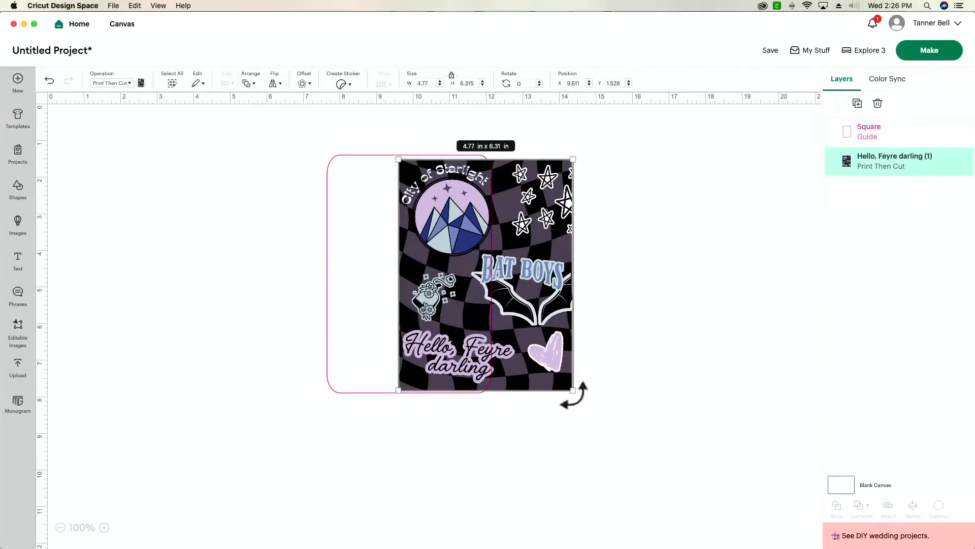
pyautogui.moveTo(577, 394); pyautogui.dragTo(495, 366)
pyautogui.moveTo(506, 395); pyautogui.dragTo(501, 389)
pyautogui.moveTo(459, 347); pyautogui.dragTo(448, 356)
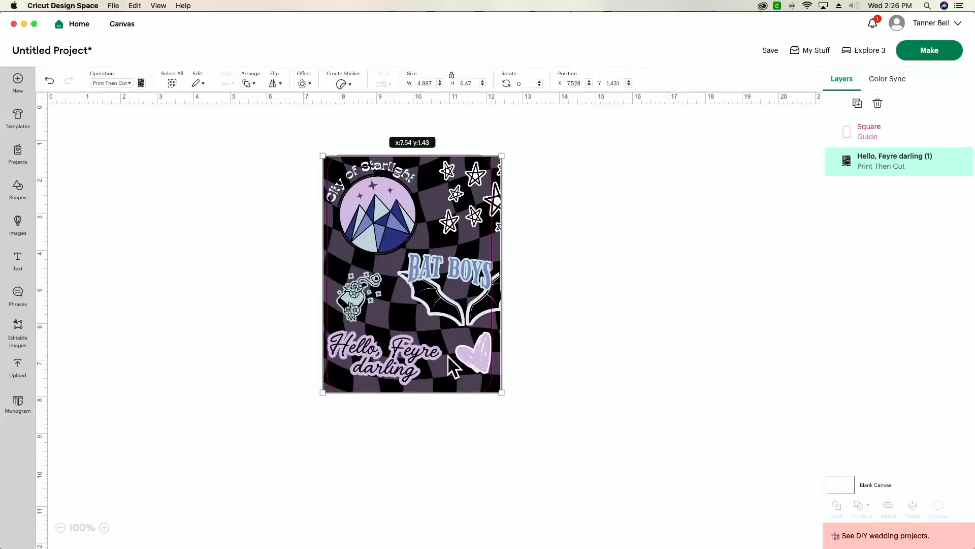
pyautogui.moveTo(447, 355); pyautogui.dragTo(447, 355)
# - Zoom to 150% and nudge the square guide into line with the image
pyautogui.click(478, 438)
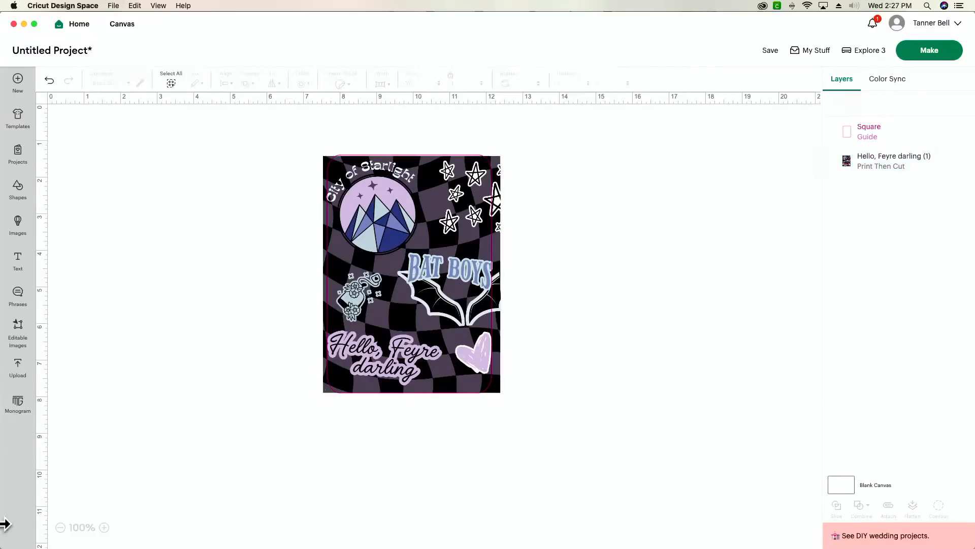
pyautogui.click(103, 528)
pyautogui.click(103, 527)
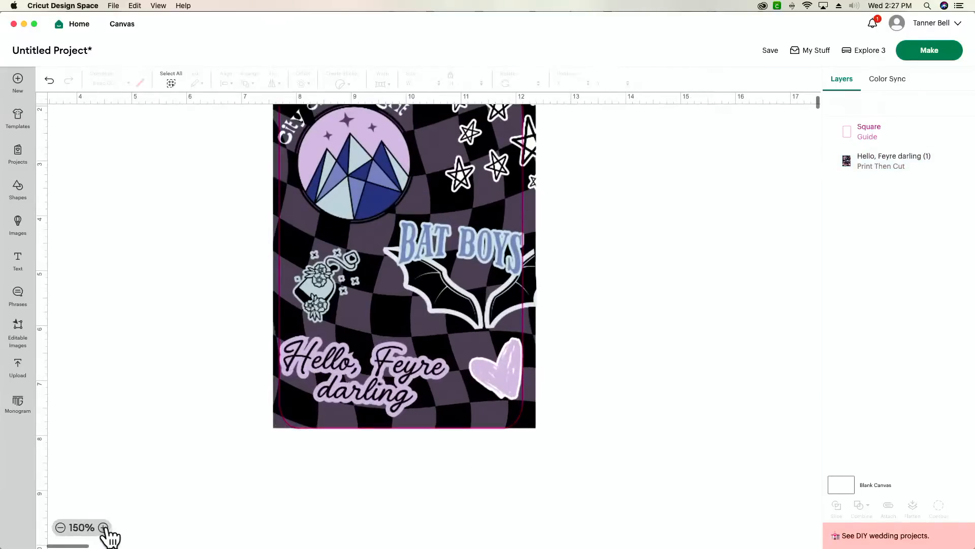
pyautogui.scroll(3, 141, 526)
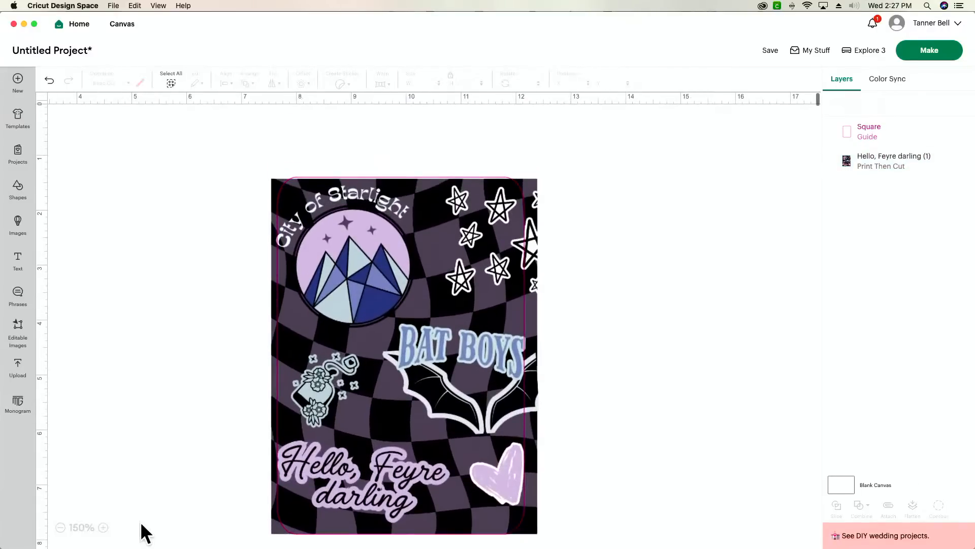
pyautogui.click(413, 410)
pyautogui.moveTo(412, 408); pyautogui.dragTo(415, 407)
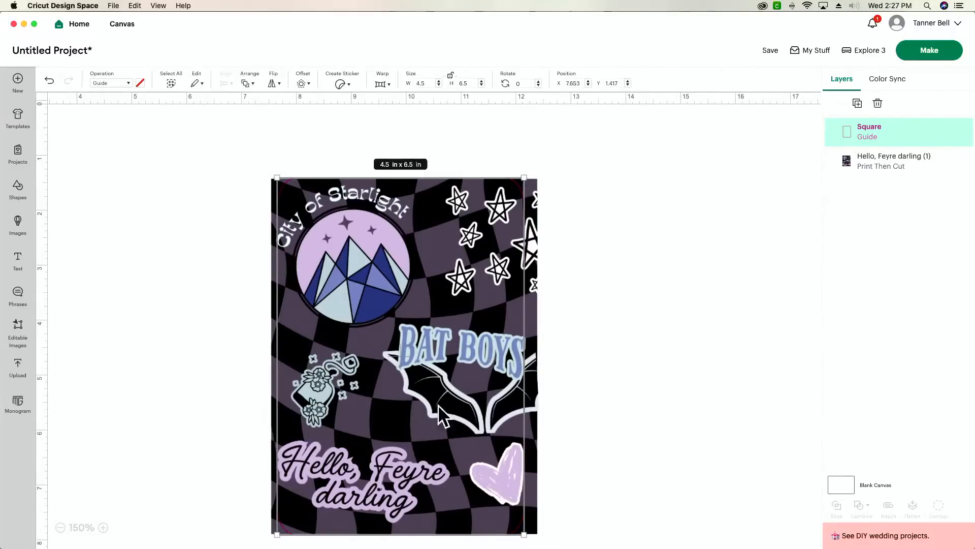
pyautogui.click(661, 399)
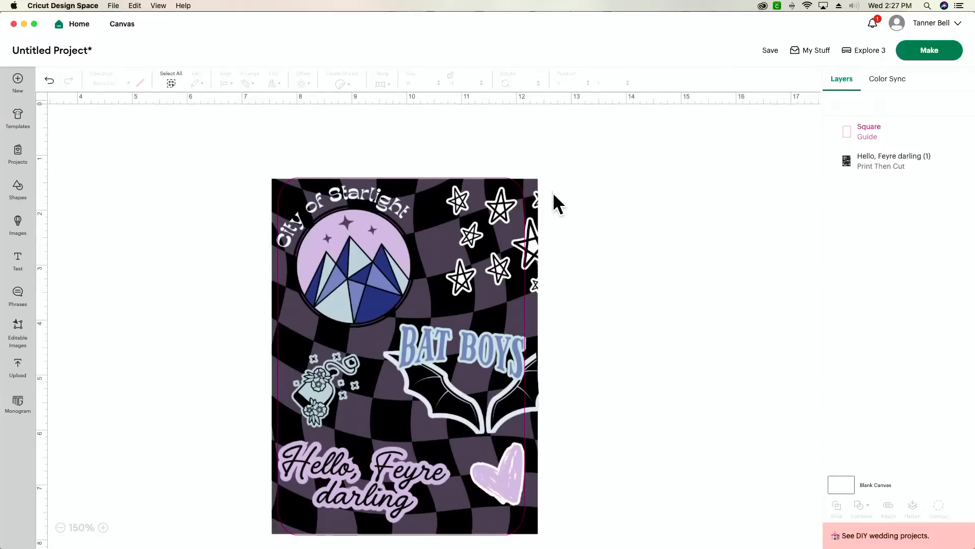
pyautogui.hscroll(-3, 553, 192)
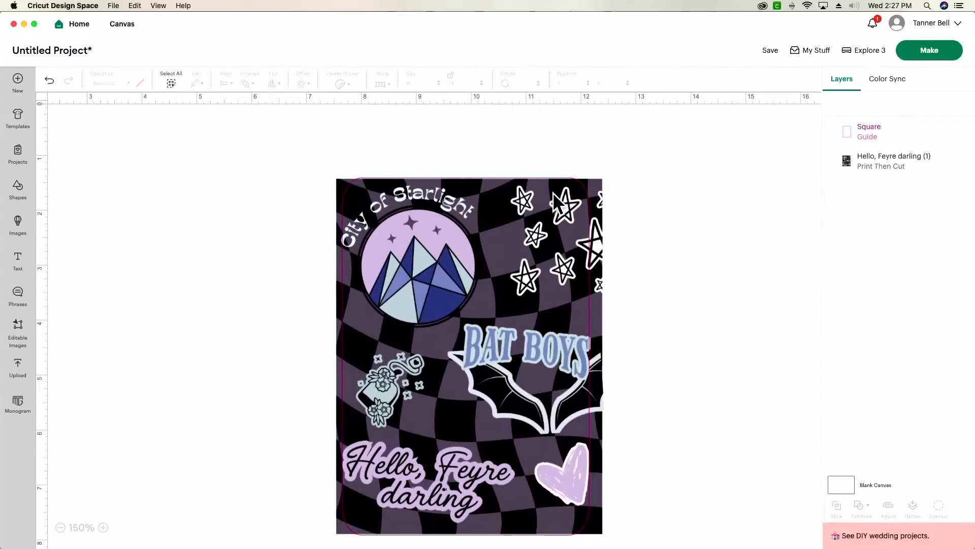
# - Slice the image with the guide, then delete the guide pieces and thin leftover strip
pyautogui.moveTo(664, 173); pyautogui.dragTo(488, 363)
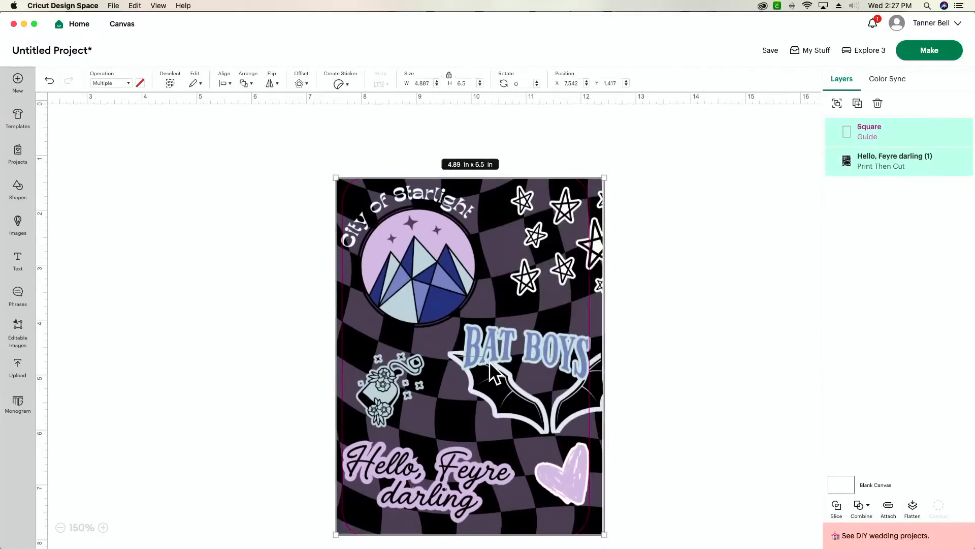
pyautogui.click(837, 506)
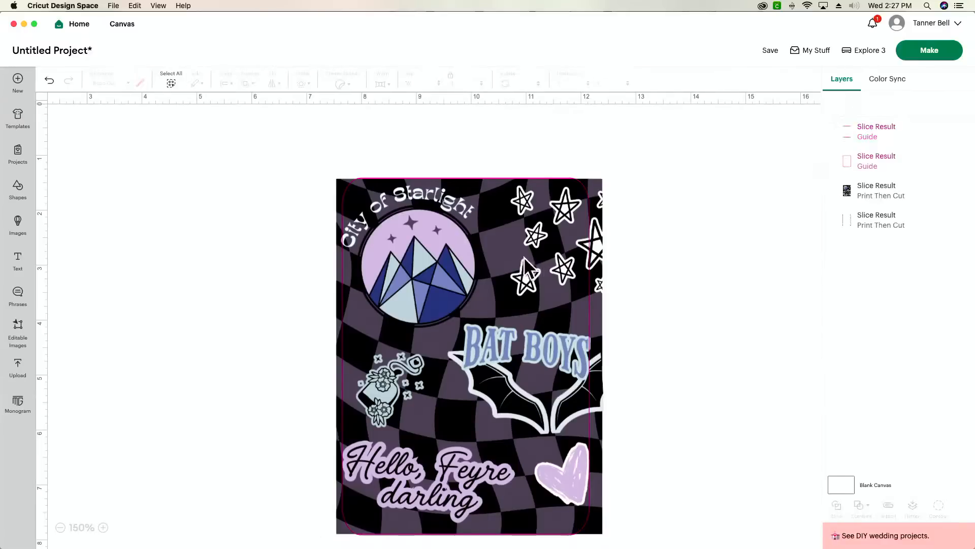
pyautogui.moveTo(537, 257); pyautogui.dragTo(381, 235)
pyautogui.moveTo(605, 233); pyautogui.dragTo(860, 226)
pyautogui.moveTo(532, 267); pyautogui.dragTo(276, 248)
pyautogui.press('Delete')
pyautogui.click(284, 502)
pyautogui.press('Delete')
pyautogui.moveTo(425, 471); pyautogui.dragTo(357, 453)
pyautogui.click(548, 537)
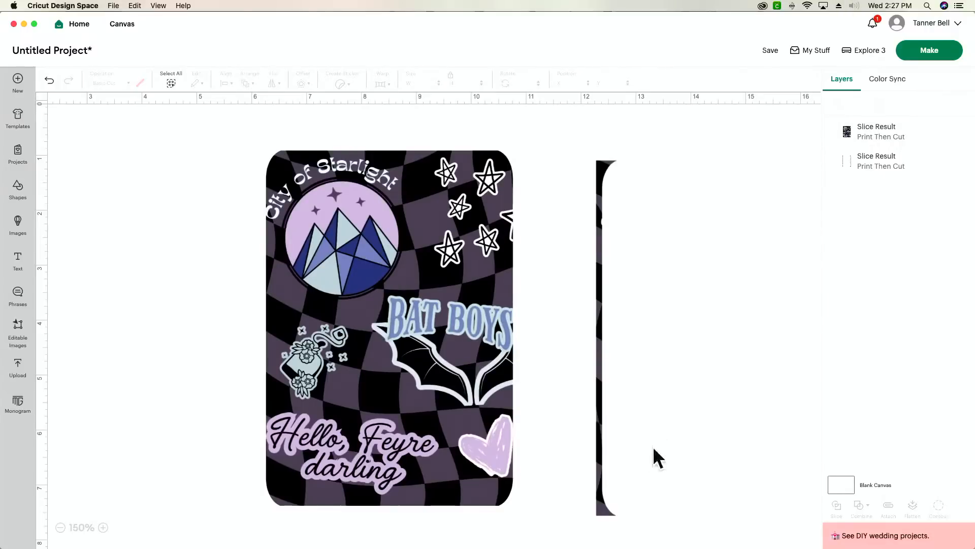
pyautogui.click(599, 499)
pyautogui.press('Delete')
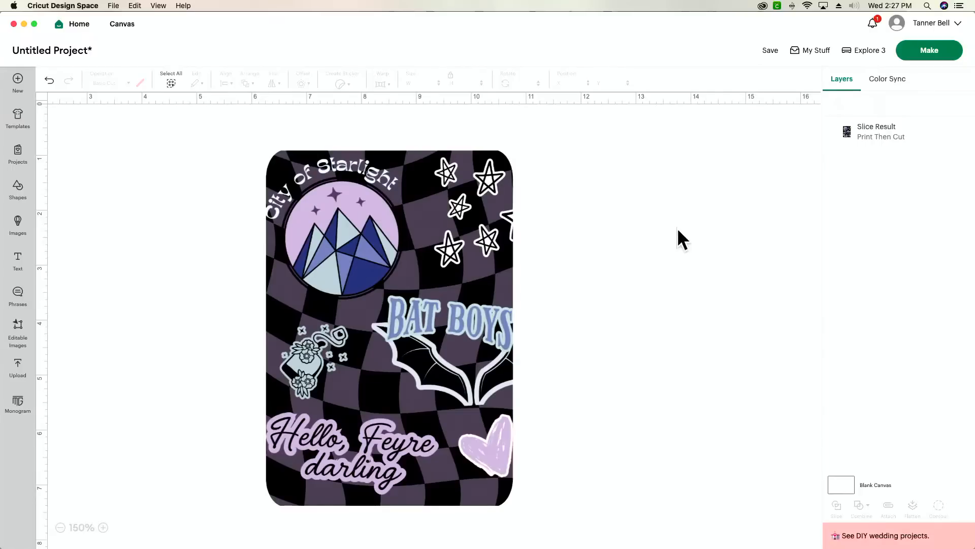
# - Save the project as 'kindle insert' in a collection and continue to the print step
pyautogui.click(955, 53)
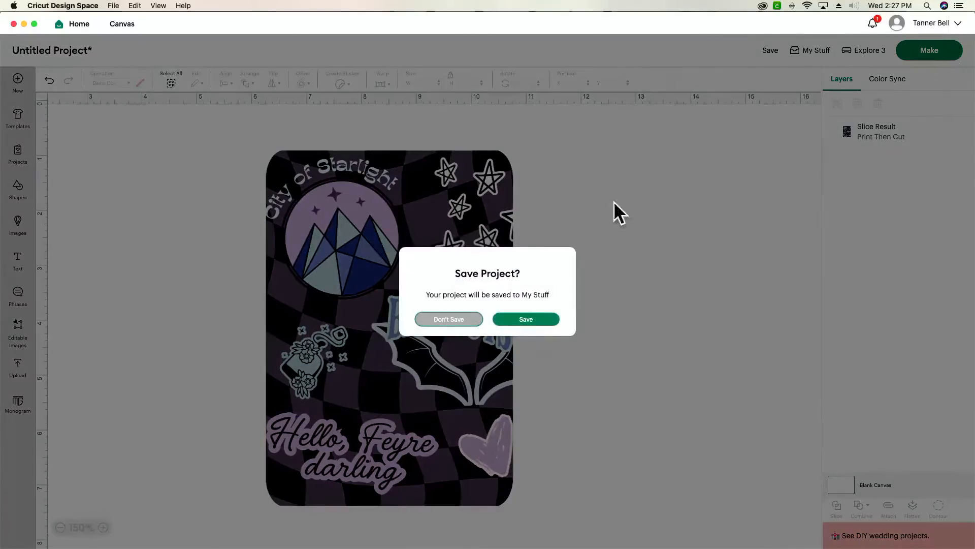
pyautogui.click(536, 320)
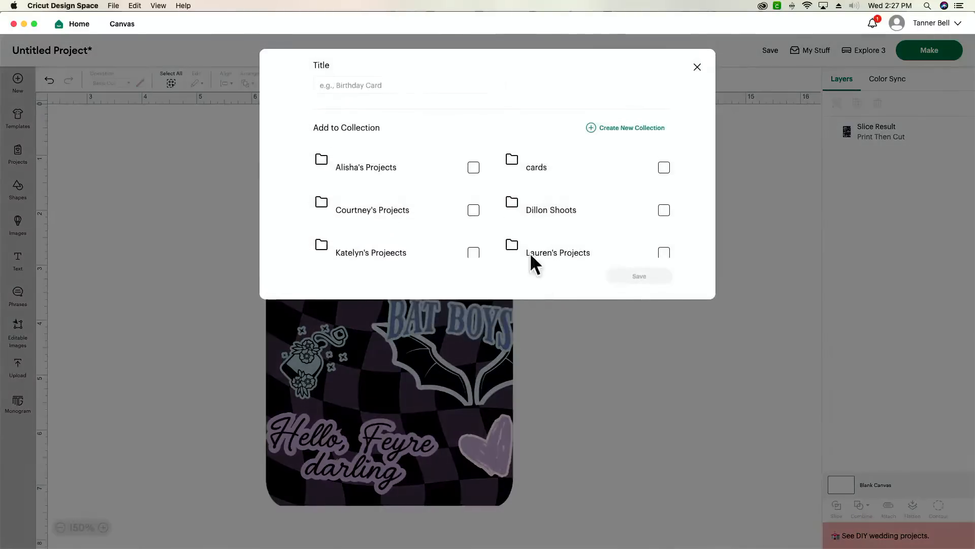
pyautogui.click(434, 84)
pyautogui.write('kindle insert')
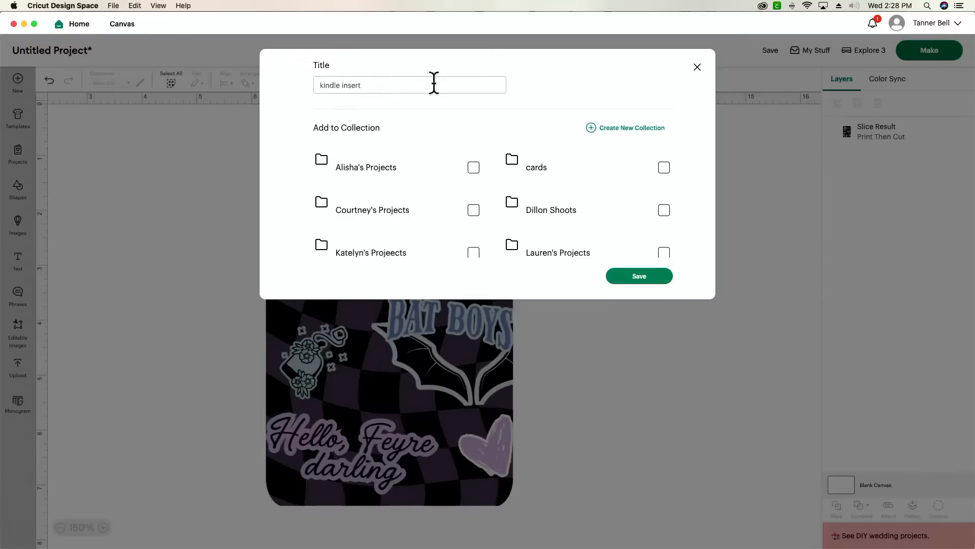
pyautogui.click(664, 253)
pyautogui.click(647, 277)
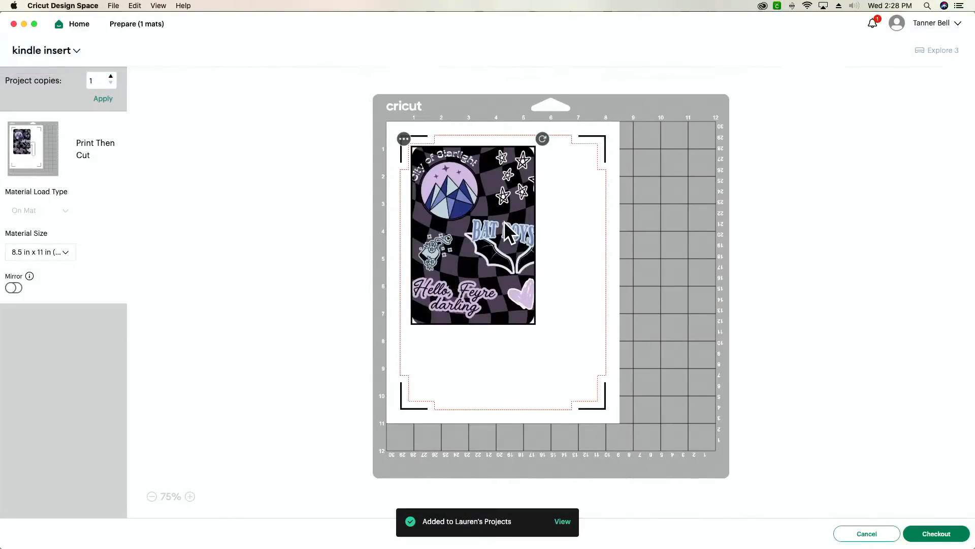
pyautogui.click(937, 536)
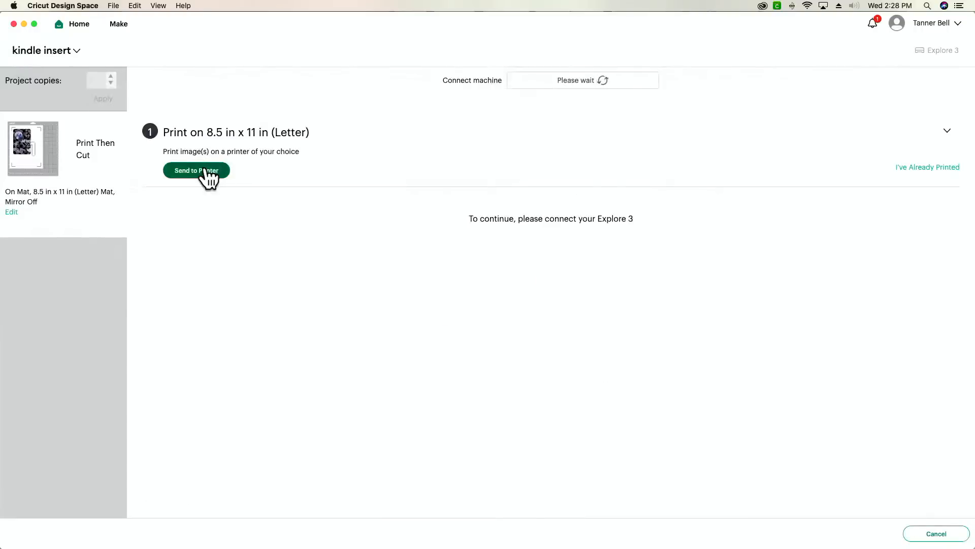
# - Send the card to the printer with Use System Dialog enabled
pyautogui.click(206, 172)
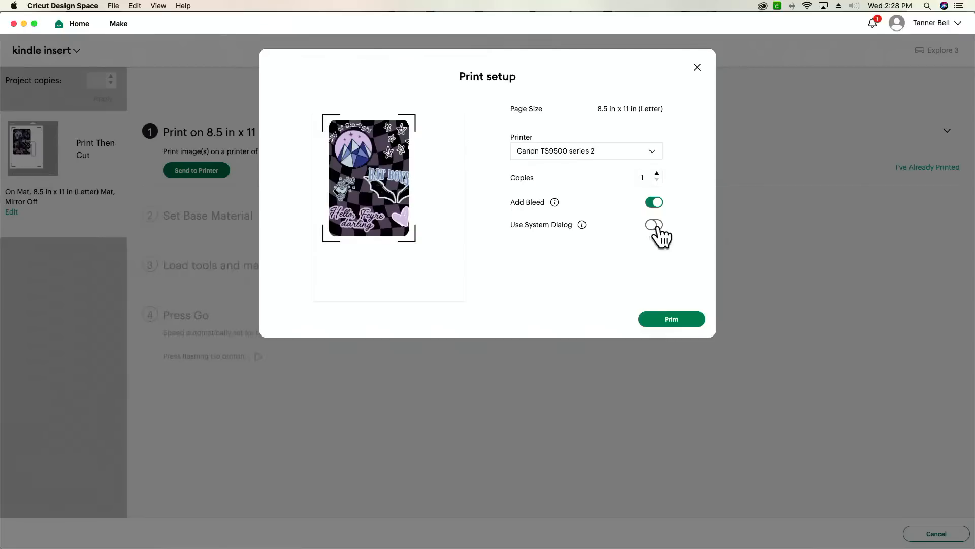
pyautogui.click(655, 225)
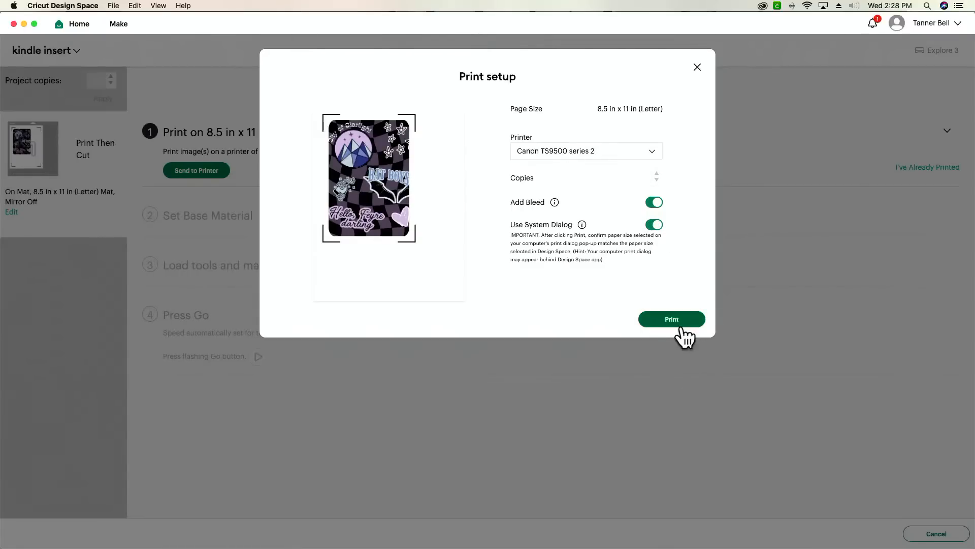
pyautogui.click(682, 323)
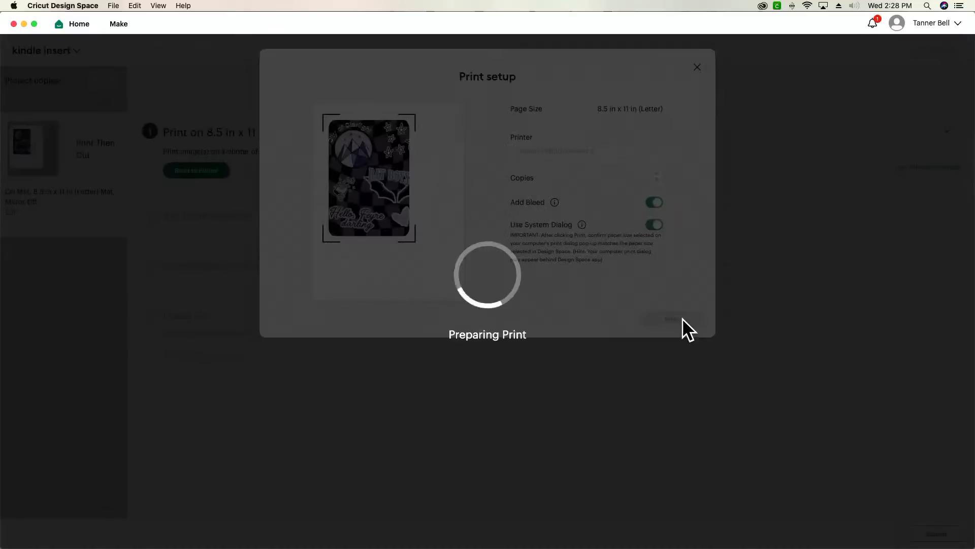
# - Print the card on letter paper from the Rear Tray as Photo media at Best quality
pyautogui.moveTo(568, 29); pyautogui.dragTo(551, 263)
pyautogui.click(479, 143)
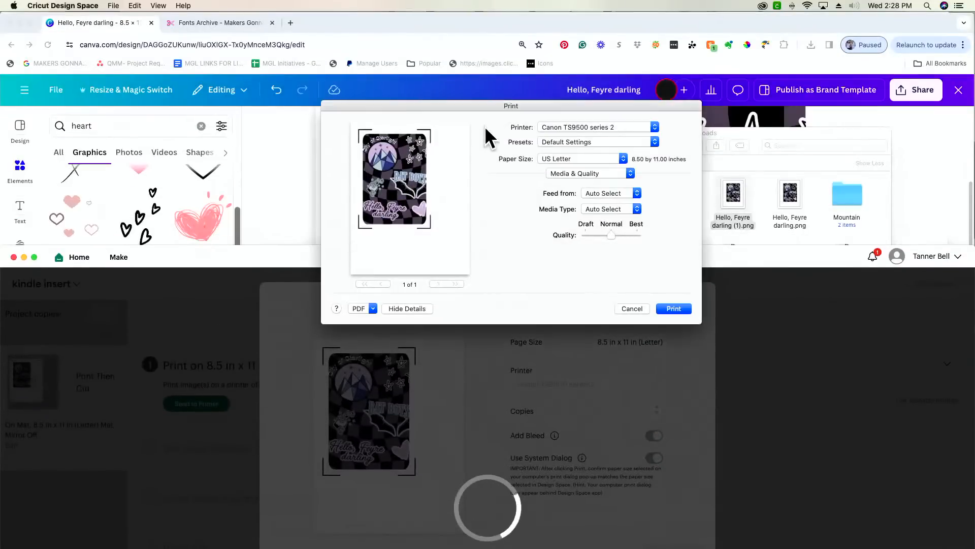
pyautogui.click(615, 193)
pyautogui.click(621, 221)
pyautogui.click(621, 209)
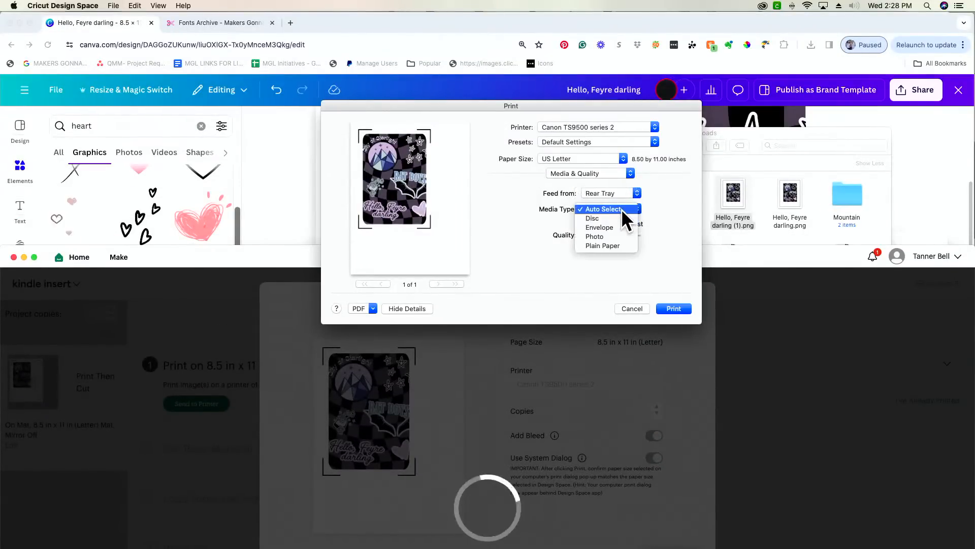
pyautogui.click(626, 236)
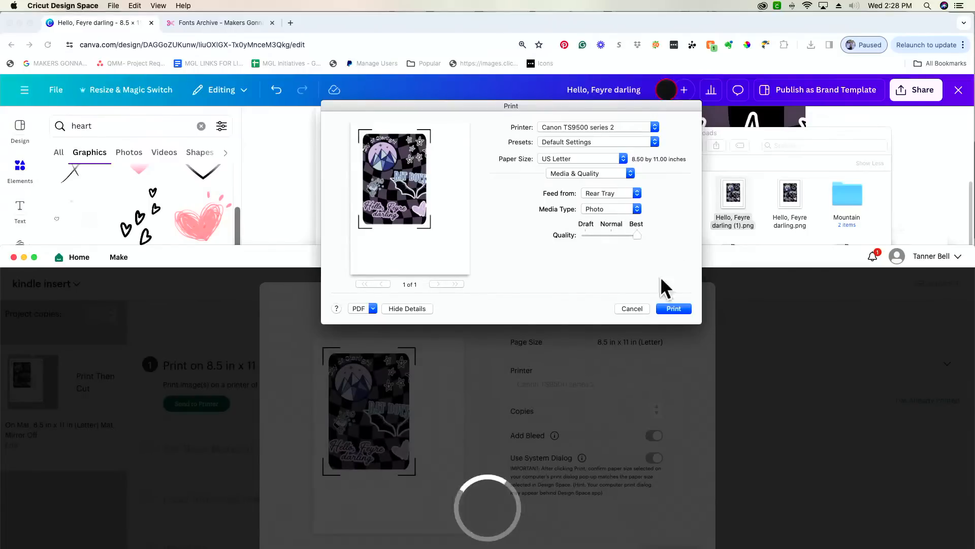
pyautogui.click(683, 308)
pyautogui.moveTo(648, 258); pyautogui.dragTo(633, 26)
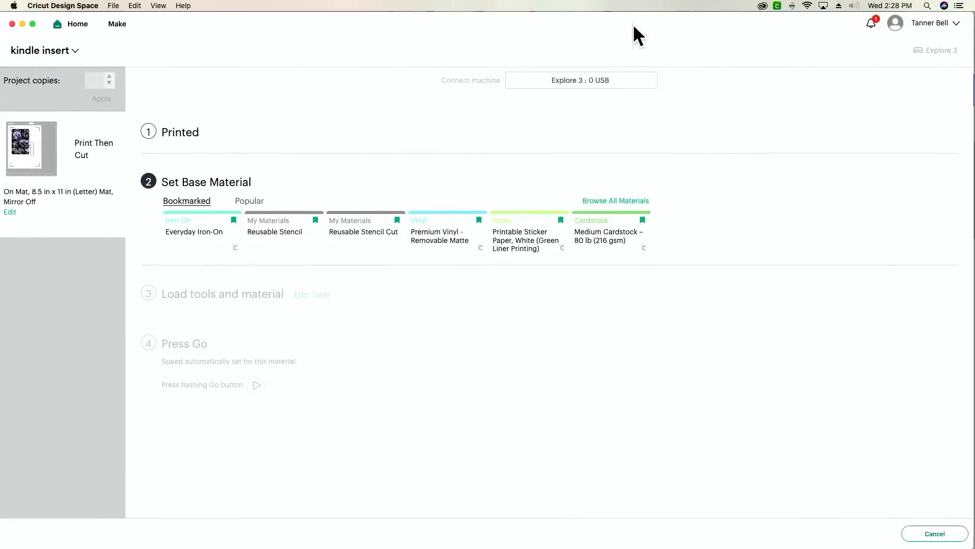
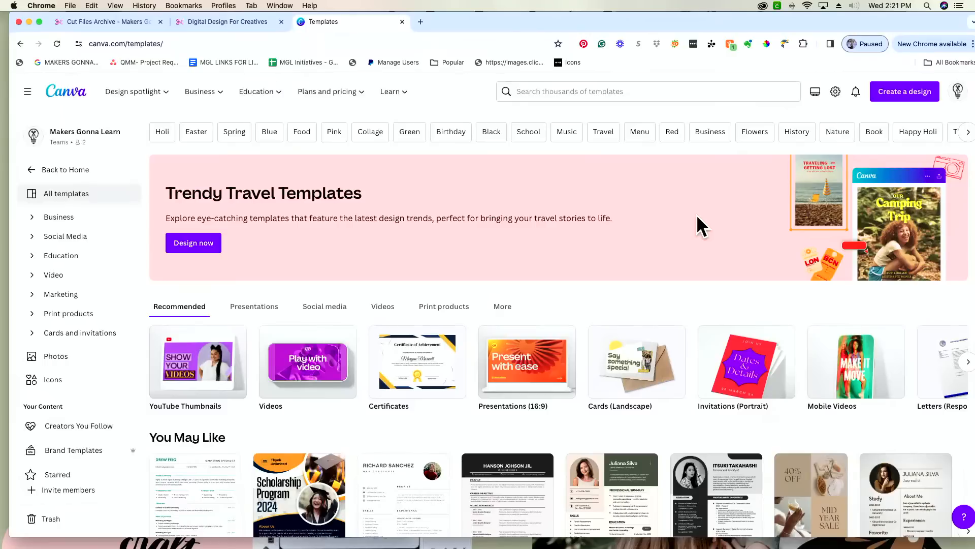
# - Start a custom-size Canva design with the size units set to inches
pyautogui.moveTo(747, 13); pyautogui.dragTo(740, 23)
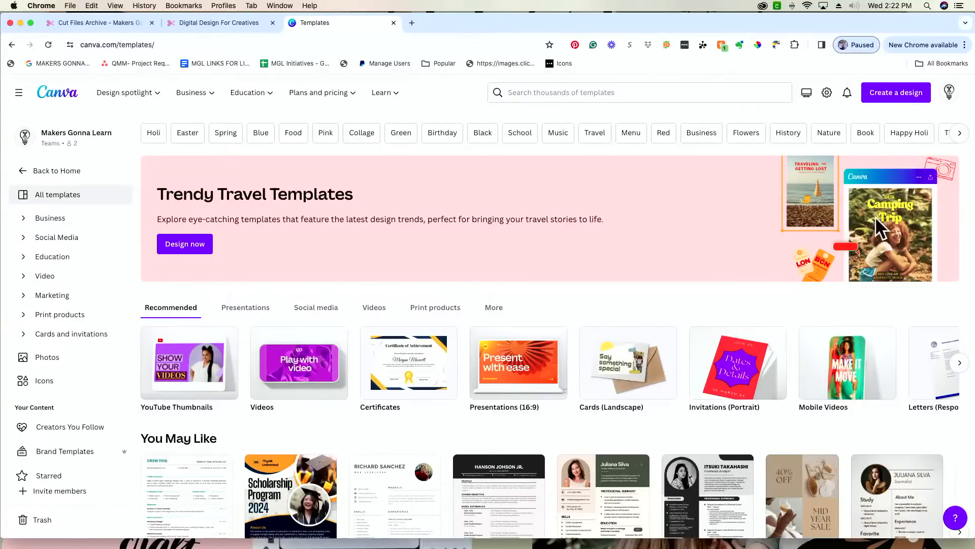
pyautogui.click(898, 101)
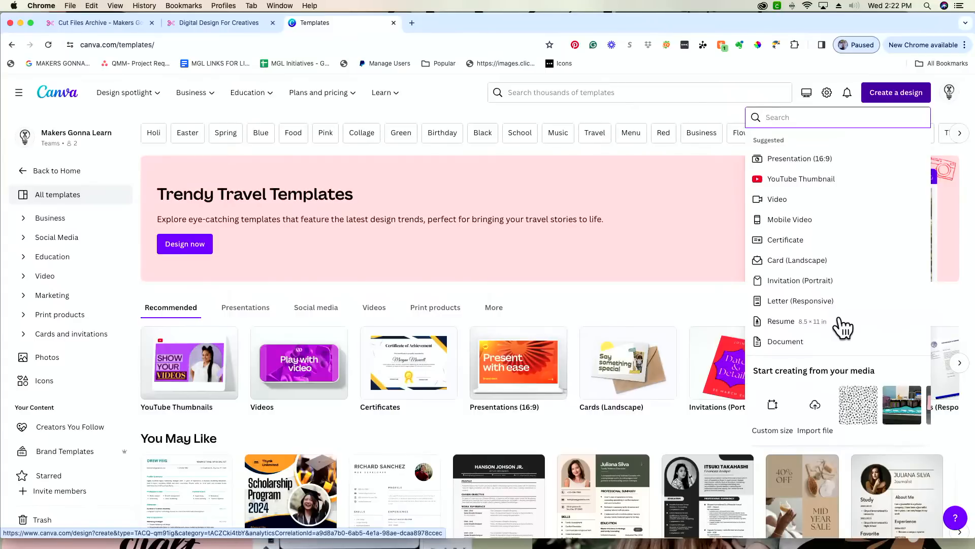
pyautogui.click(772, 413)
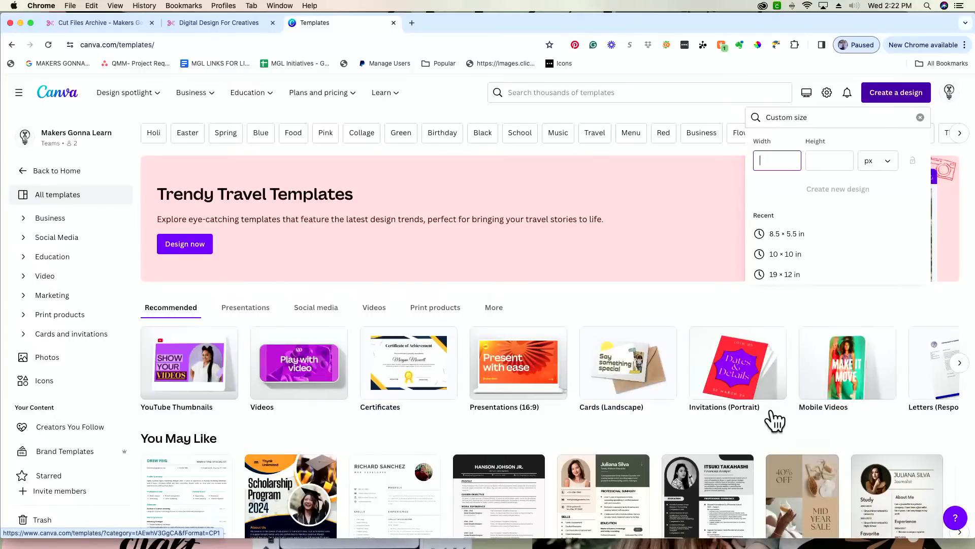
pyautogui.click(874, 161)
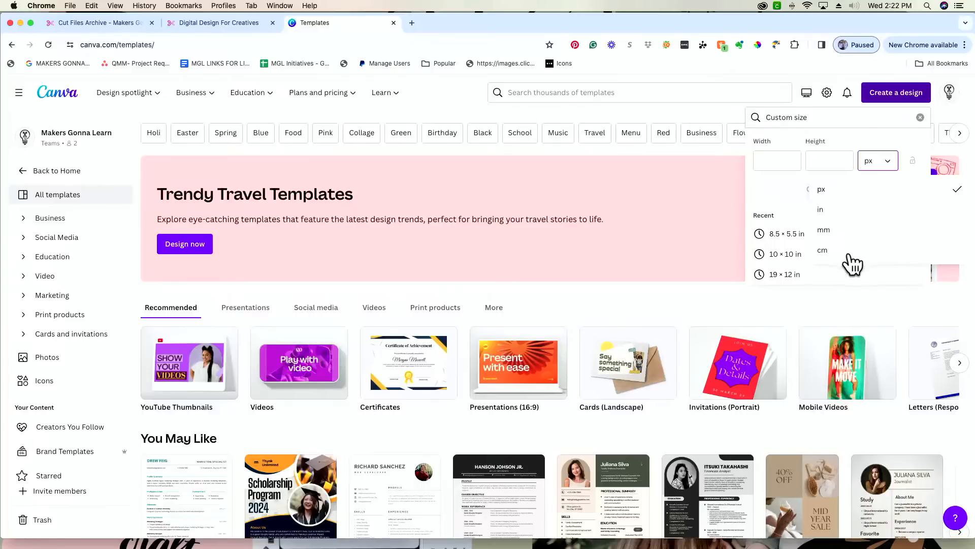
pyautogui.click(870, 212)
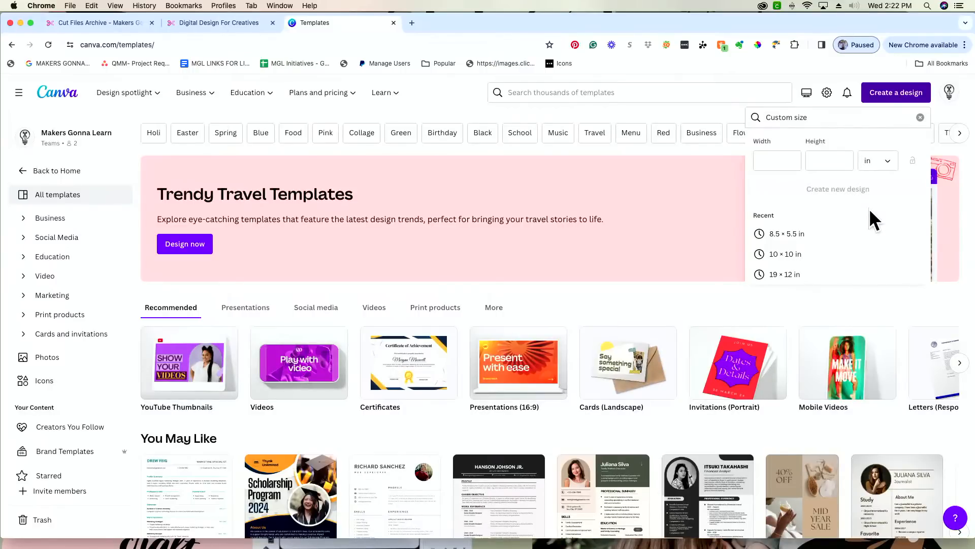
pyautogui.click(886, 163)
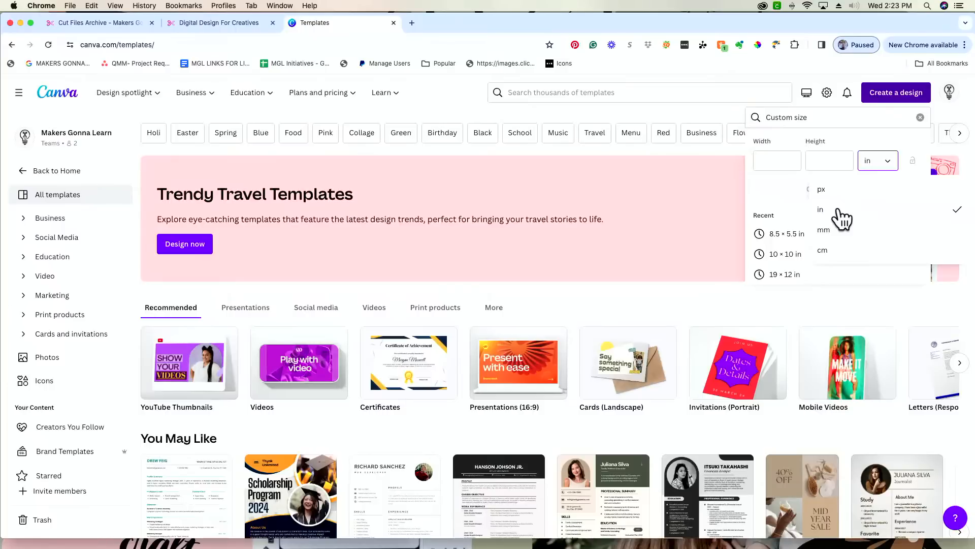
pyautogui.click(841, 218)
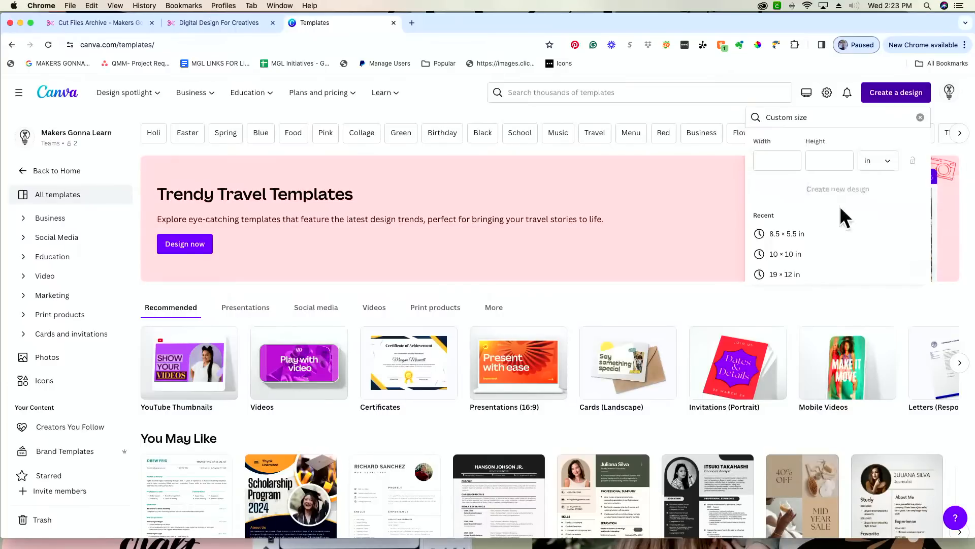
# - Enter width 8.5 and height 11, then create the design
pyautogui.click(767, 159)
pyautogui.write('8.5')
pyautogui.press('Tab')
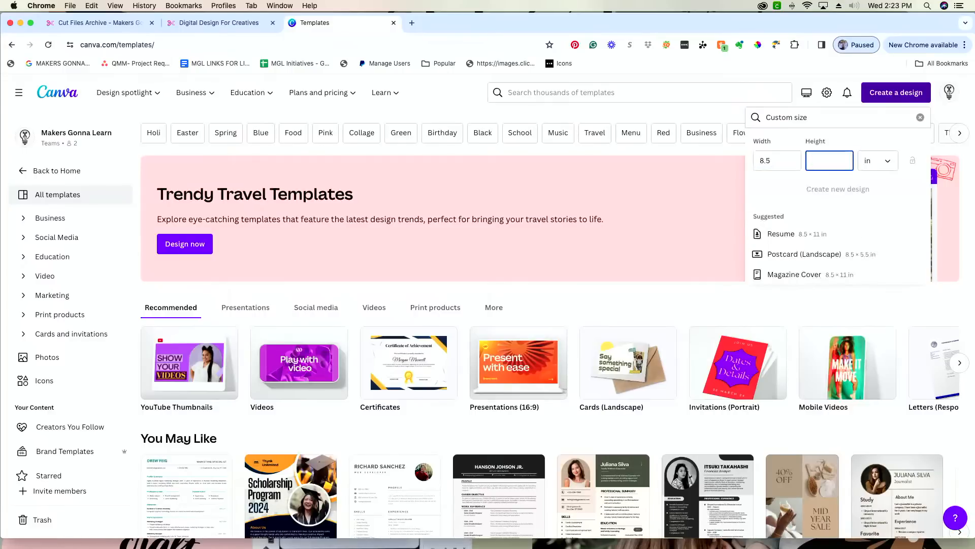
pyautogui.write('11')
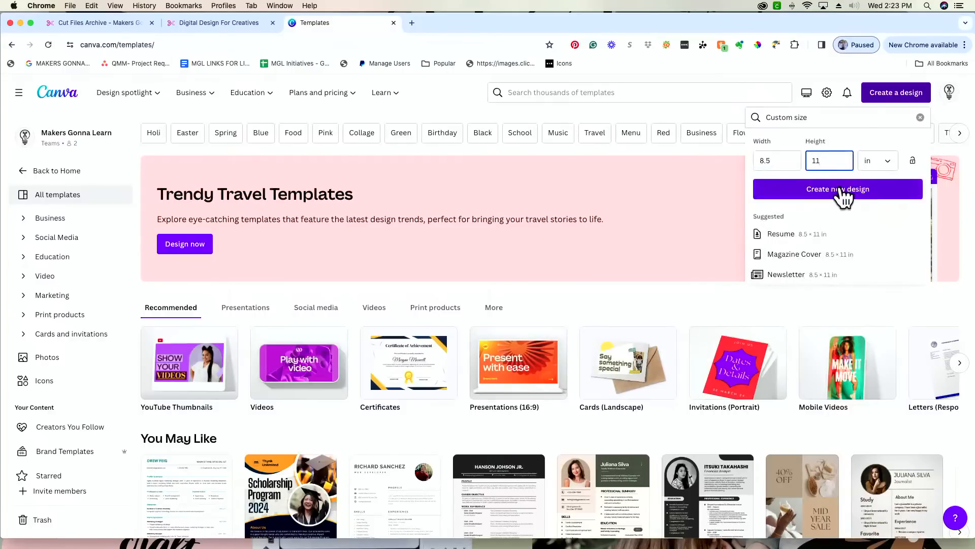
pyautogui.click(839, 189)
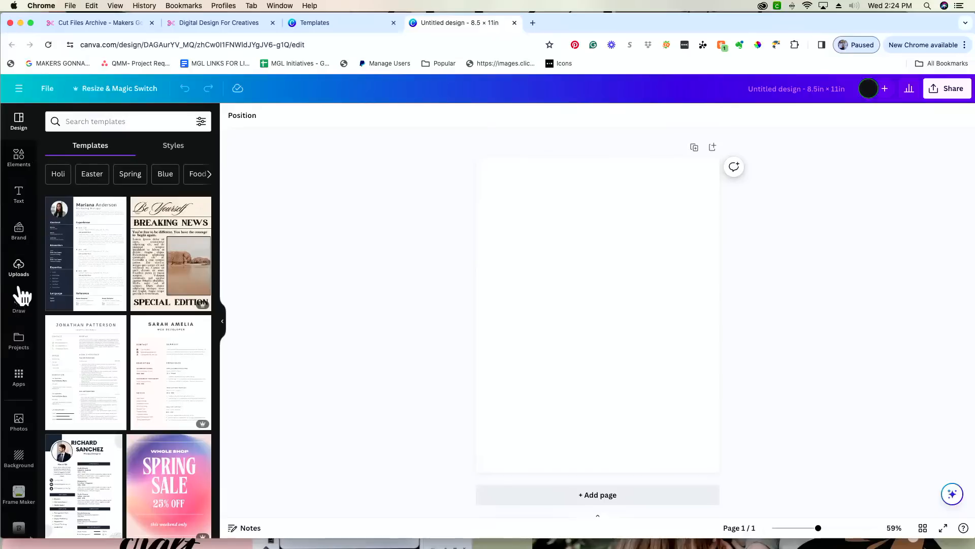
# - Search Canva's apps for 'type' and choose TypeGradient from the results
pyautogui.click(21, 381)
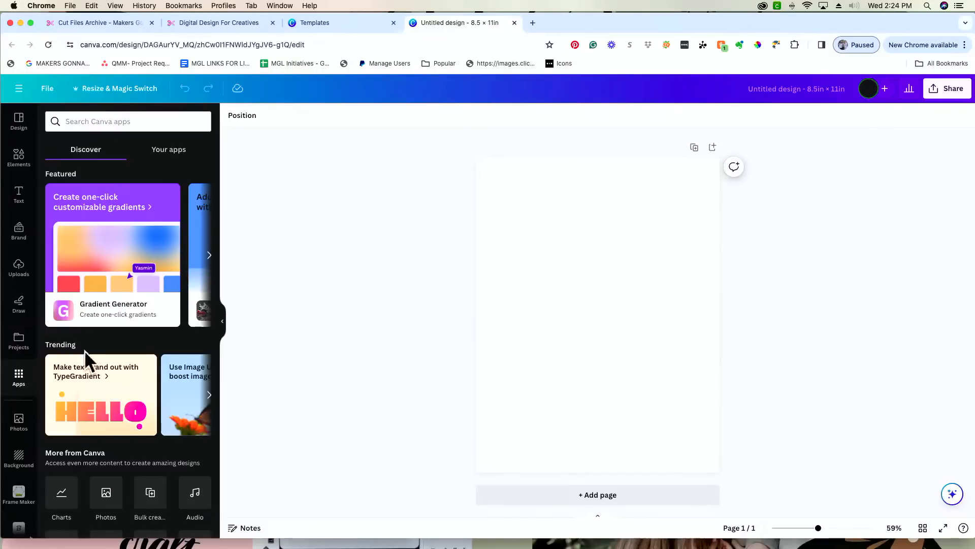
pyautogui.scroll(-1, 102, 438)
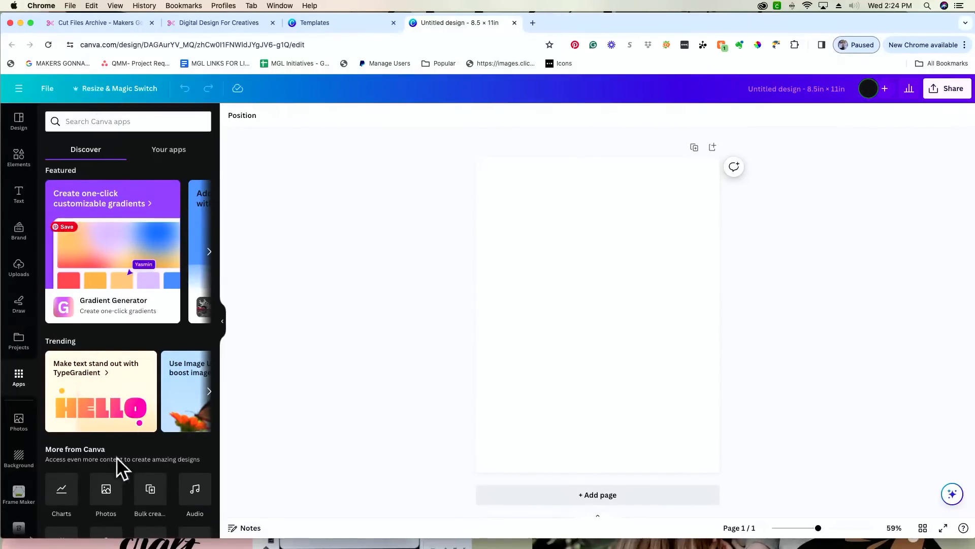
pyautogui.click(128, 121)
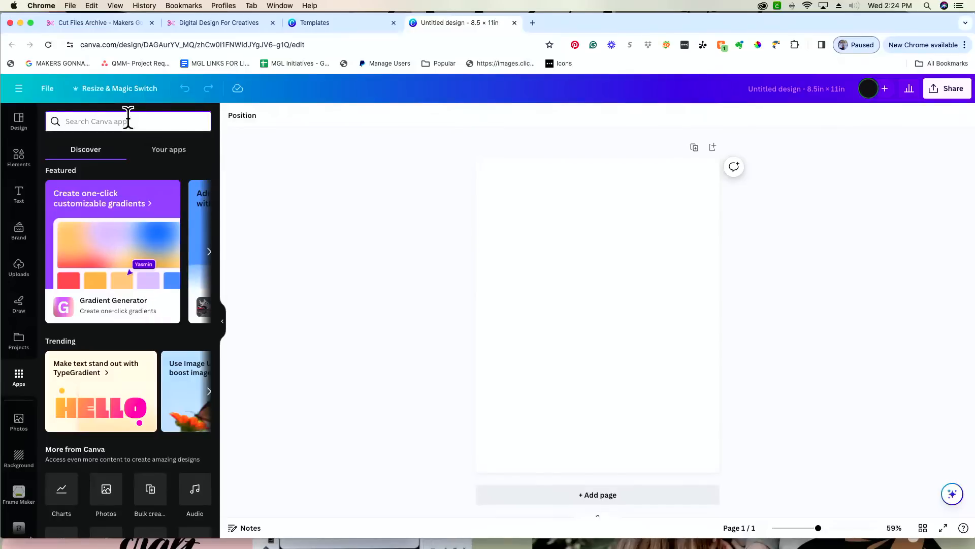
pyautogui.write('type')
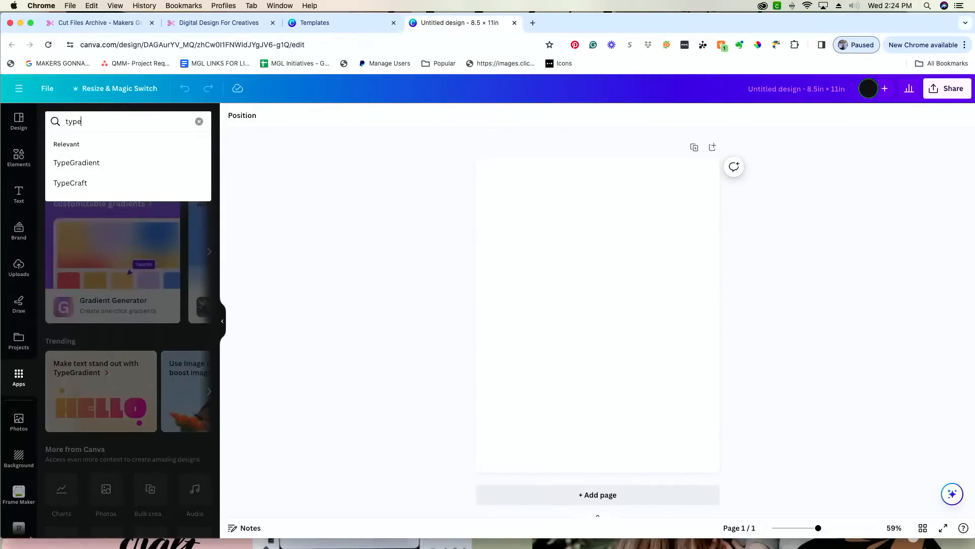
pyautogui.click(116, 165)
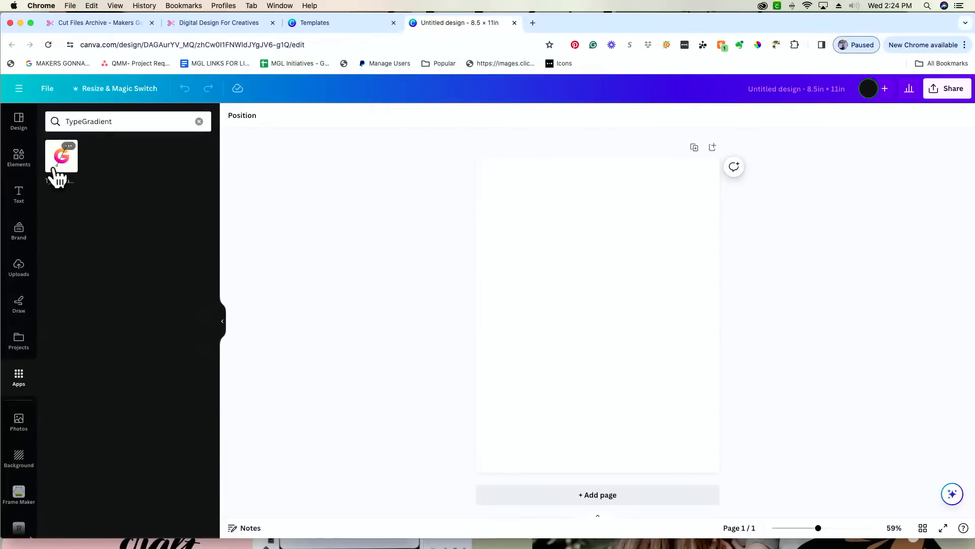
# - Launch TypeGradient and bring up the first gradient stop's colour, currently #00c3cc
pyautogui.click(61, 164)
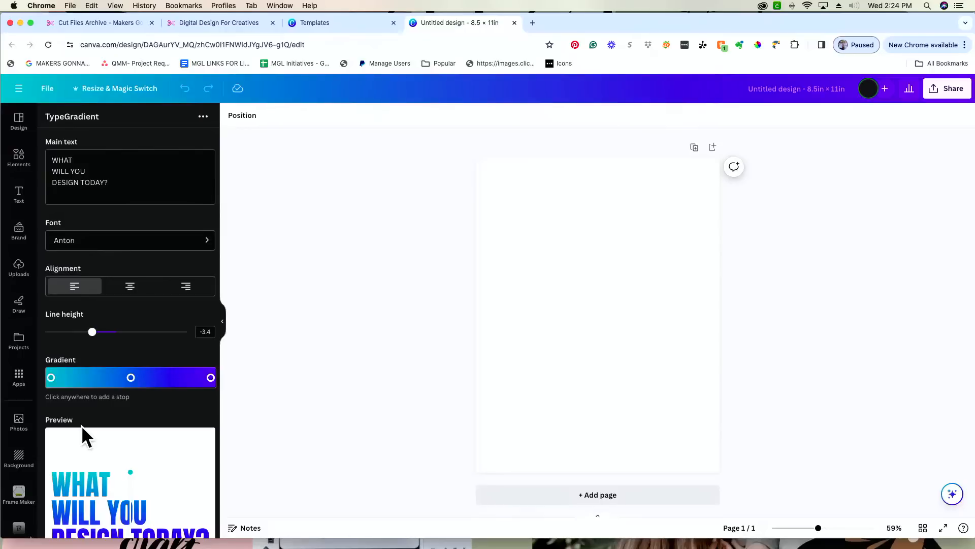
pyautogui.scroll(-3, 82, 427)
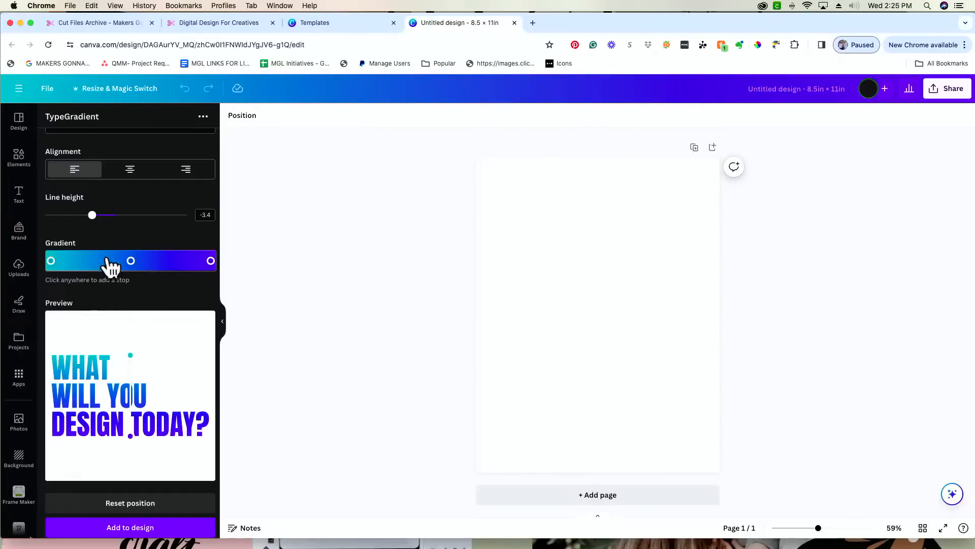
pyautogui.click(51, 261)
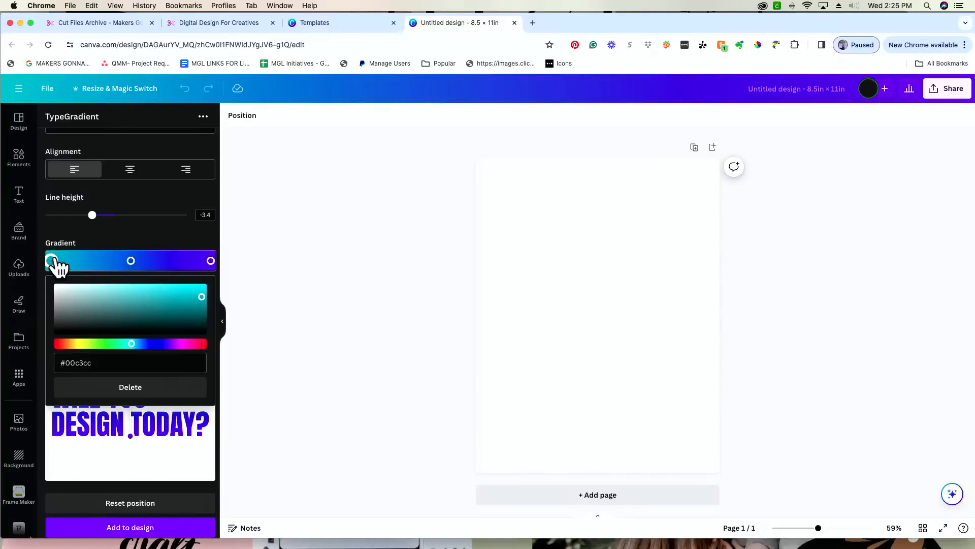
# - Add two gradient stops and colour the first three stops red, orange and yellow
pyautogui.click(90, 261)
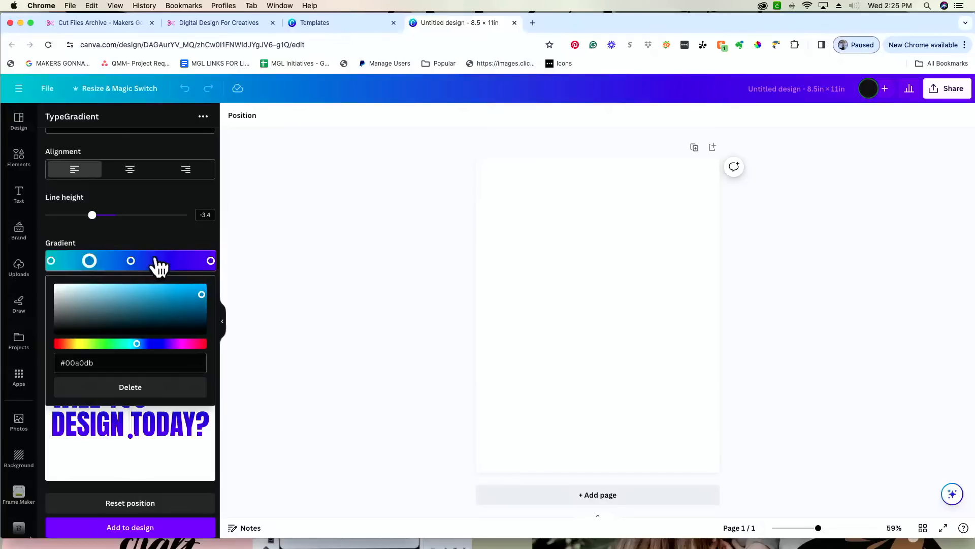
pyautogui.click(171, 260)
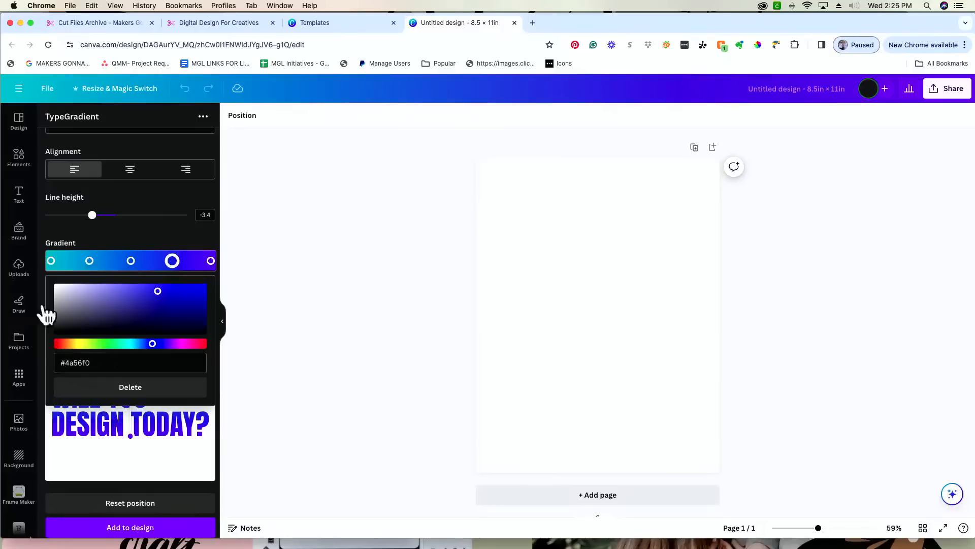
pyautogui.click(52, 261)
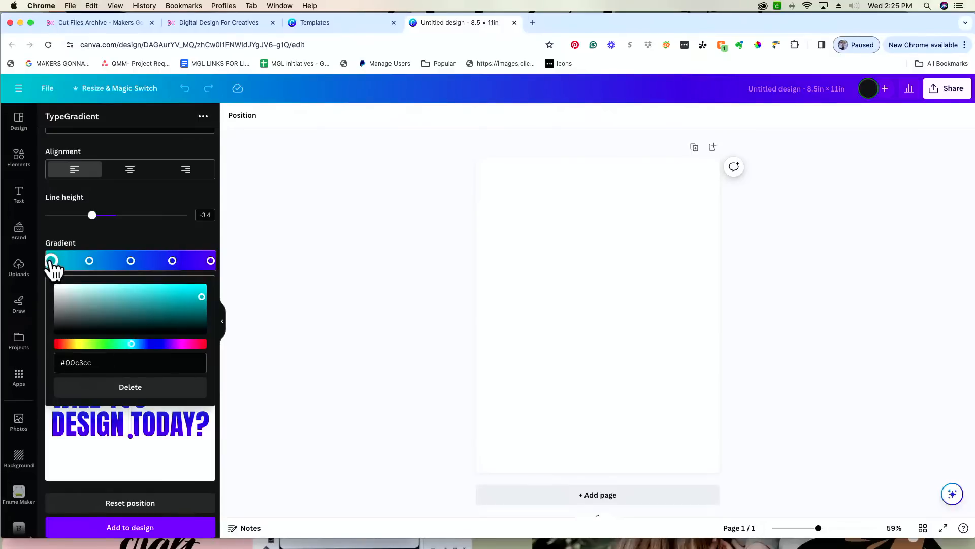
pyautogui.click(59, 343)
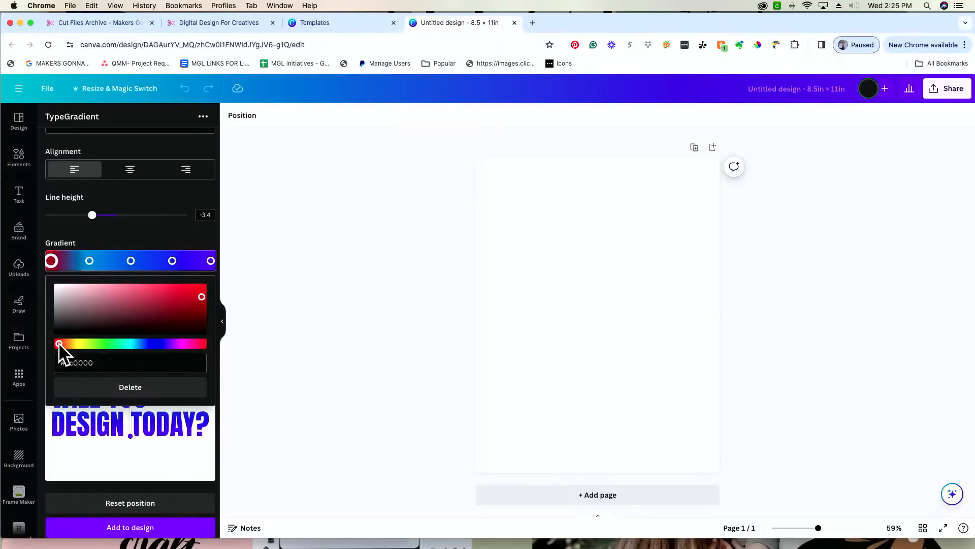
pyautogui.moveTo(90, 261); pyautogui.dragTo(83, 261)
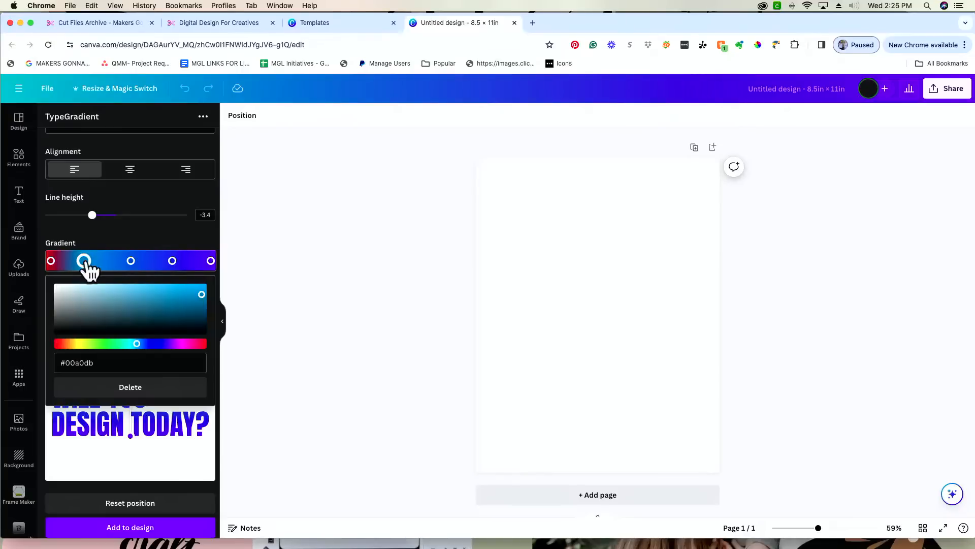
pyautogui.click(72, 343)
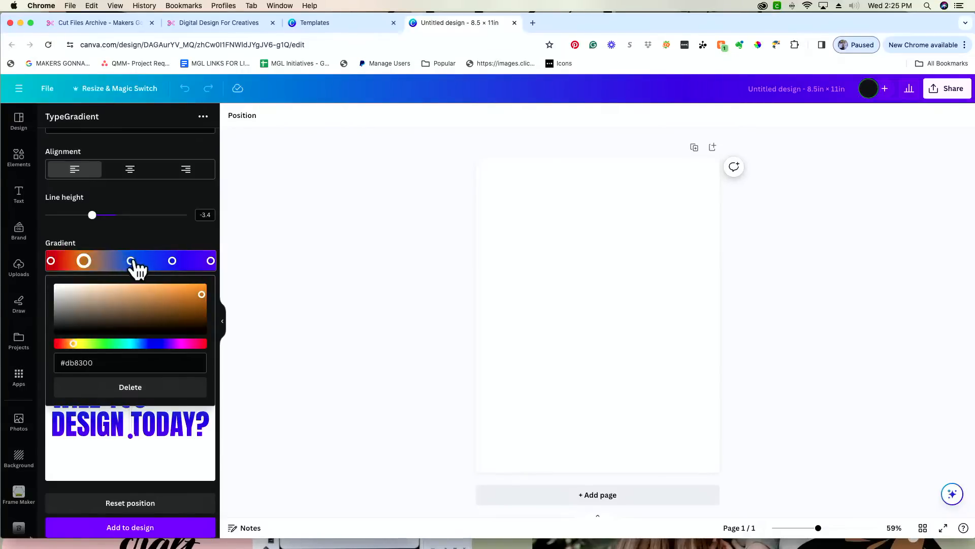
pyautogui.moveTo(131, 261); pyautogui.dragTo(113, 261)
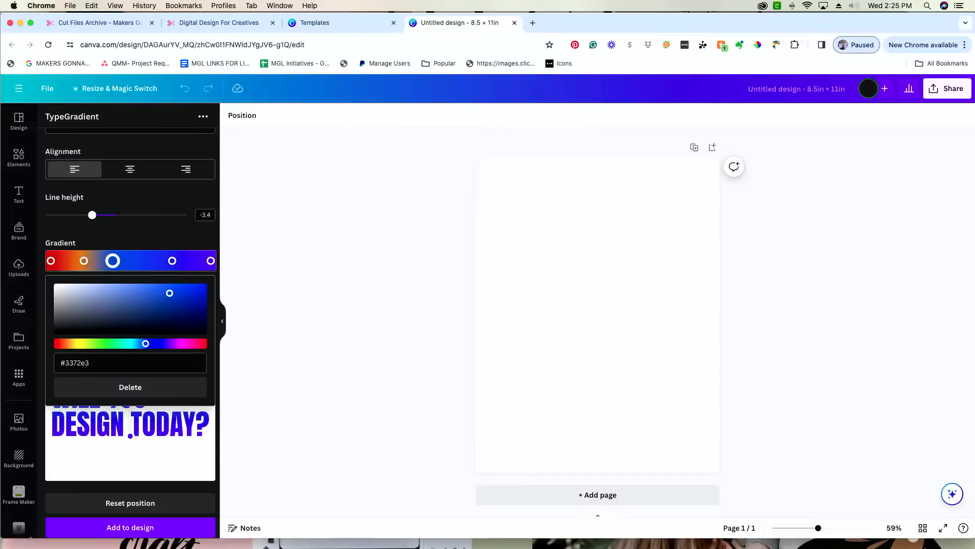
pyautogui.click(78, 344)
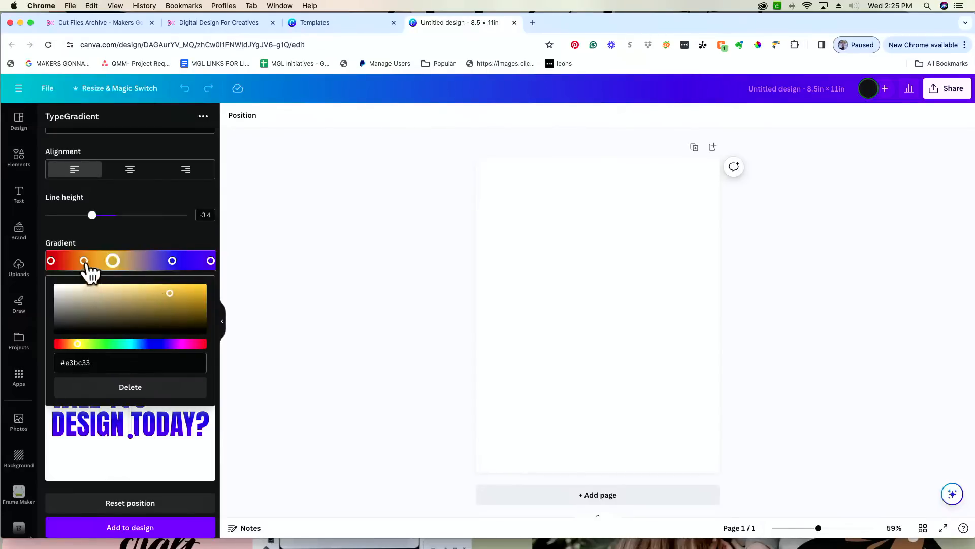
pyautogui.moveTo(84, 261); pyautogui.dragTo(76, 260)
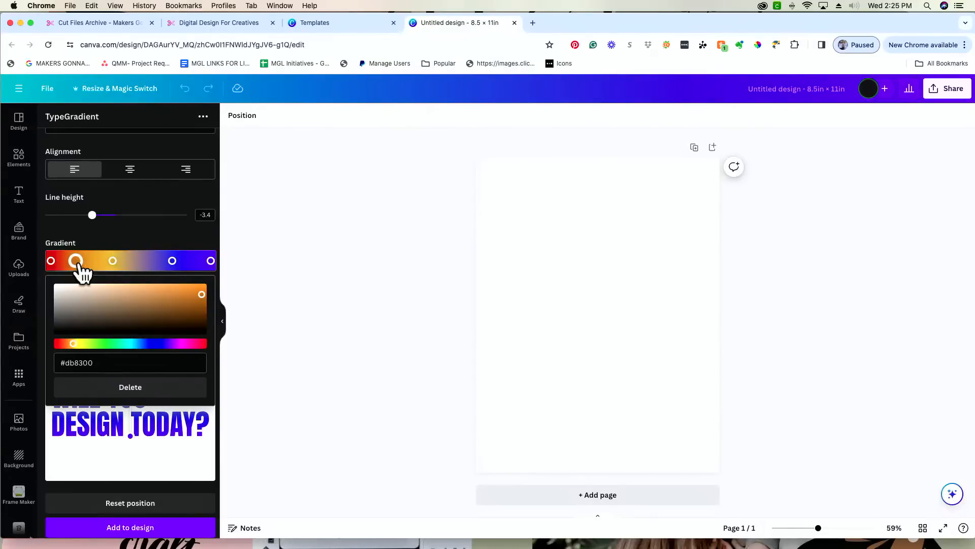
pyautogui.moveTo(114, 261); pyautogui.dragTo(103, 261)
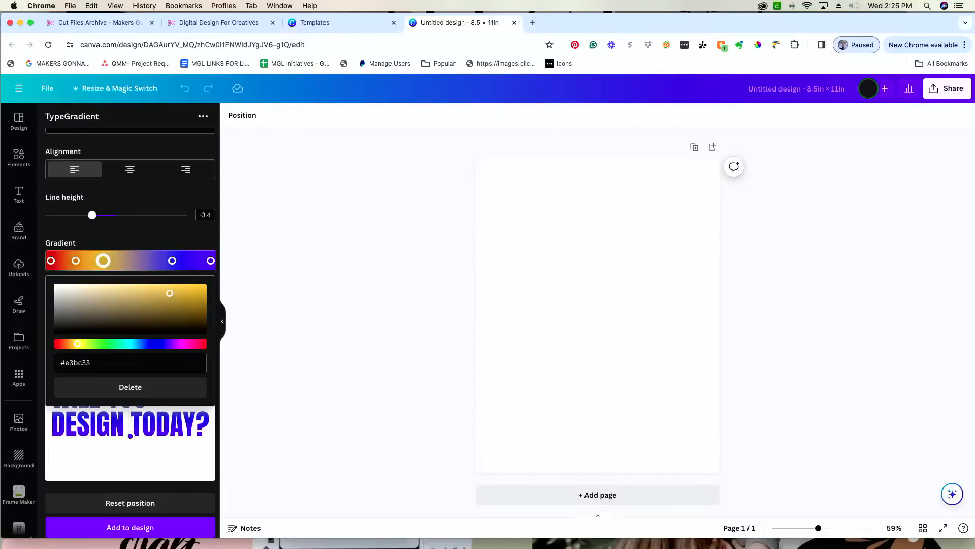
# - Add a green stop, turn the blue stop cyan, and add a magenta end stop
pyautogui.click(127, 261)
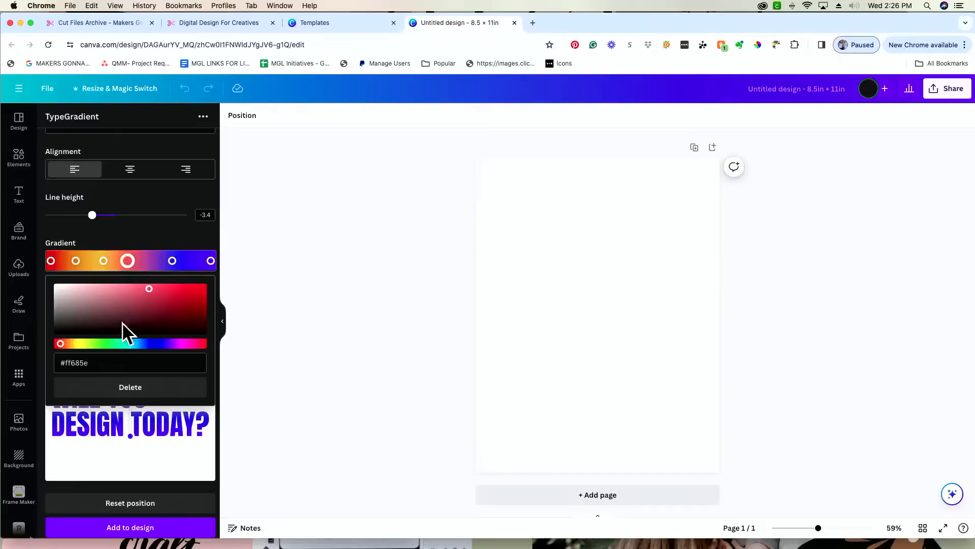
pyautogui.click(106, 342)
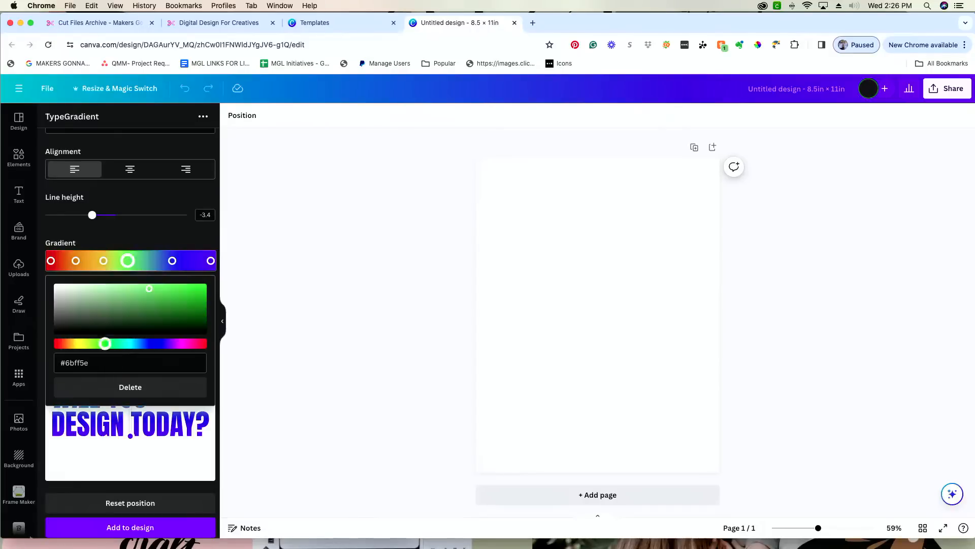
pyautogui.click(172, 260)
pyautogui.moveTo(170, 260); pyautogui.dragTo(156, 260)
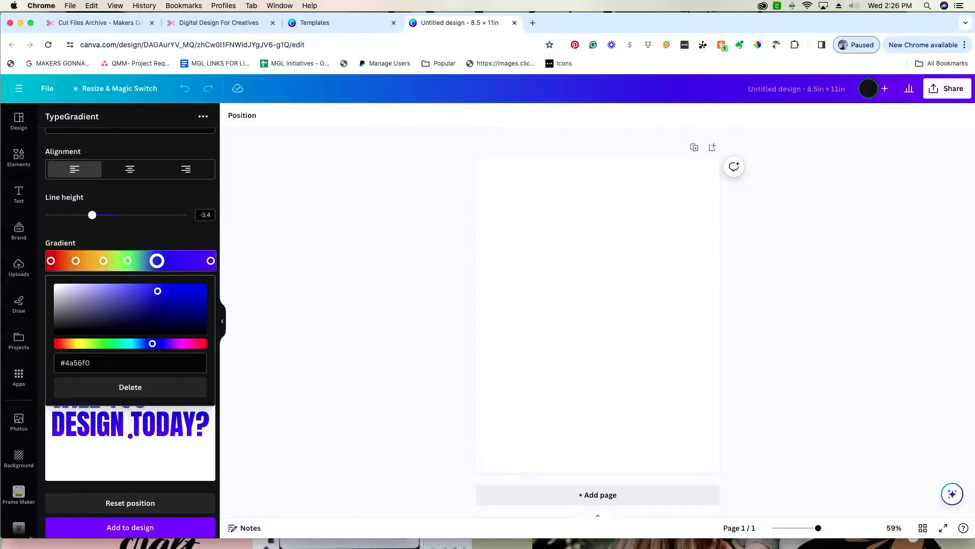
pyautogui.click(130, 343)
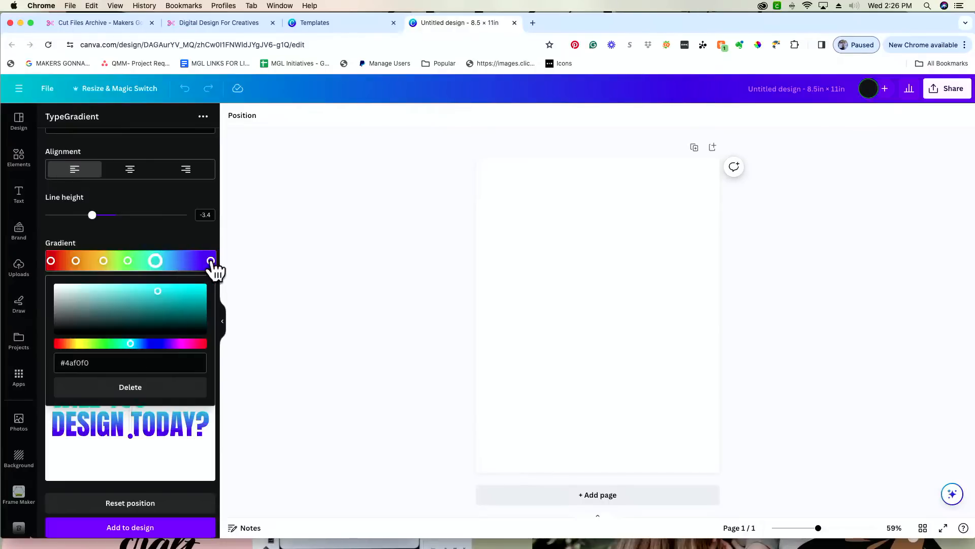
pyautogui.moveTo(211, 261); pyautogui.dragTo(180, 260)
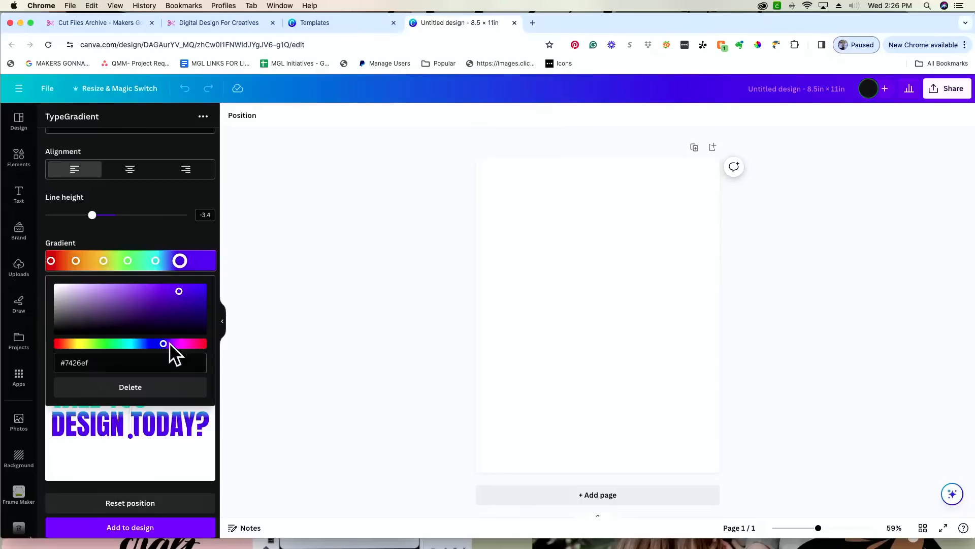
pyautogui.click(203, 262)
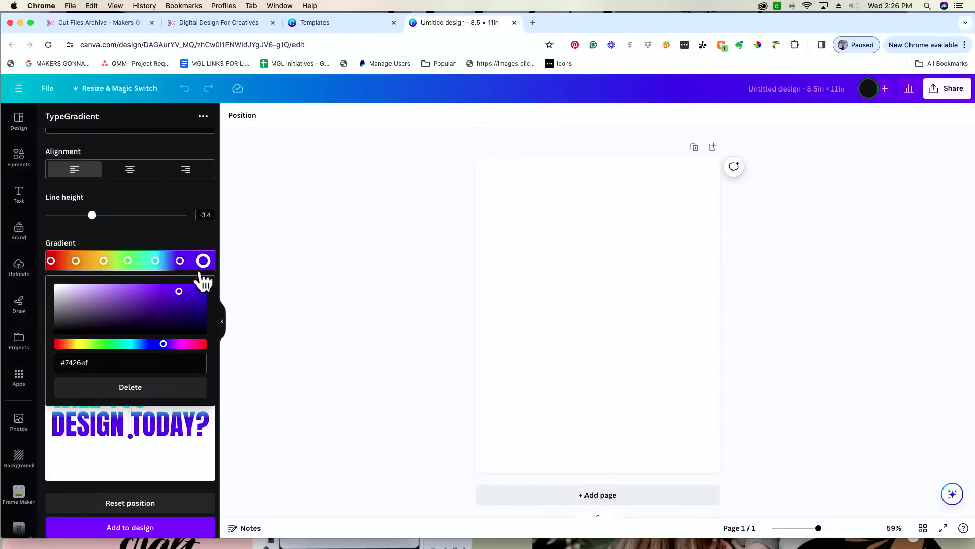
pyautogui.click(179, 345)
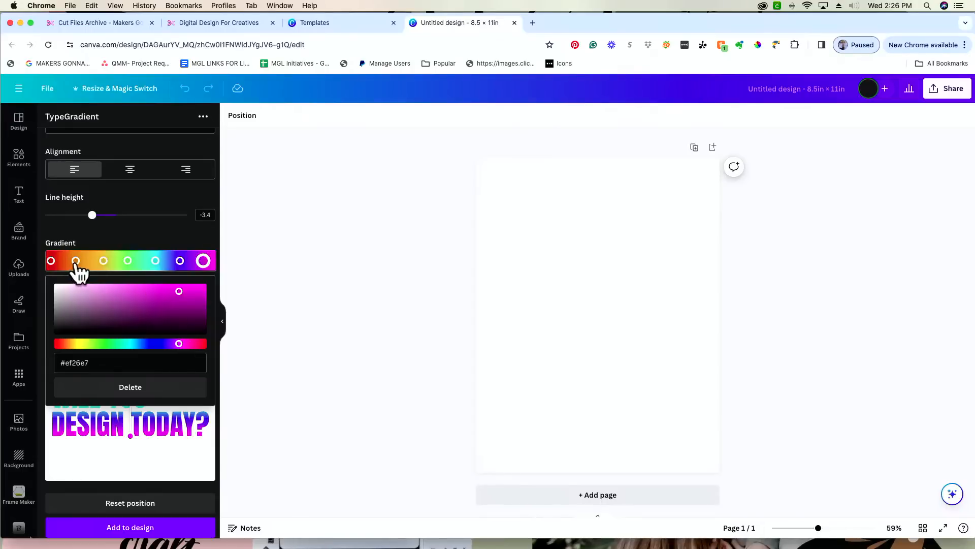
# - Make the yellow stop pure and vivid, and delete the duplicate yellow stop
pyautogui.moveTo(76, 261)
pyautogui.mouseDown()
pyautogui.moveTo(100, 262)
pyautogui.moveTo(91, 261)
pyautogui.mouseUp()
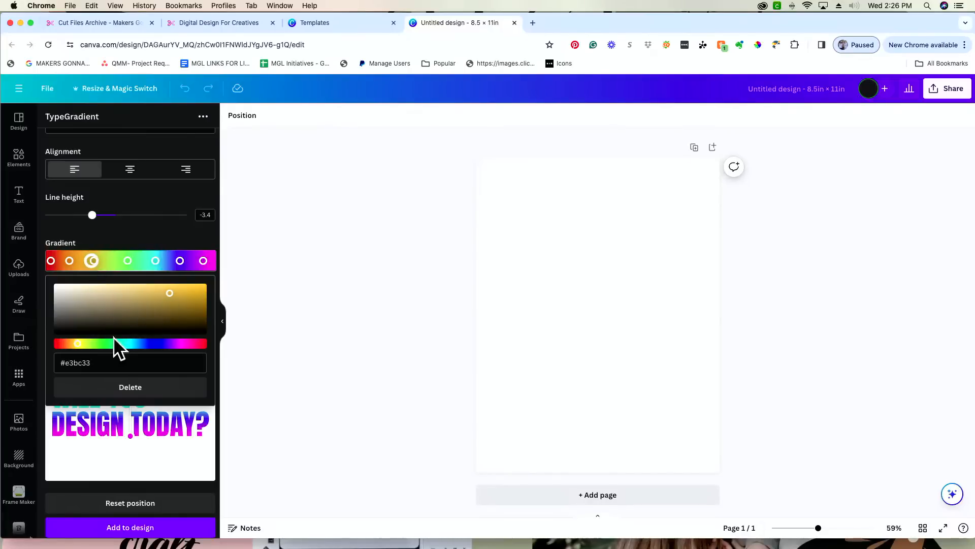
pyautogui.moveTo(77, 345); pyautogui.dragTo(81, 344)
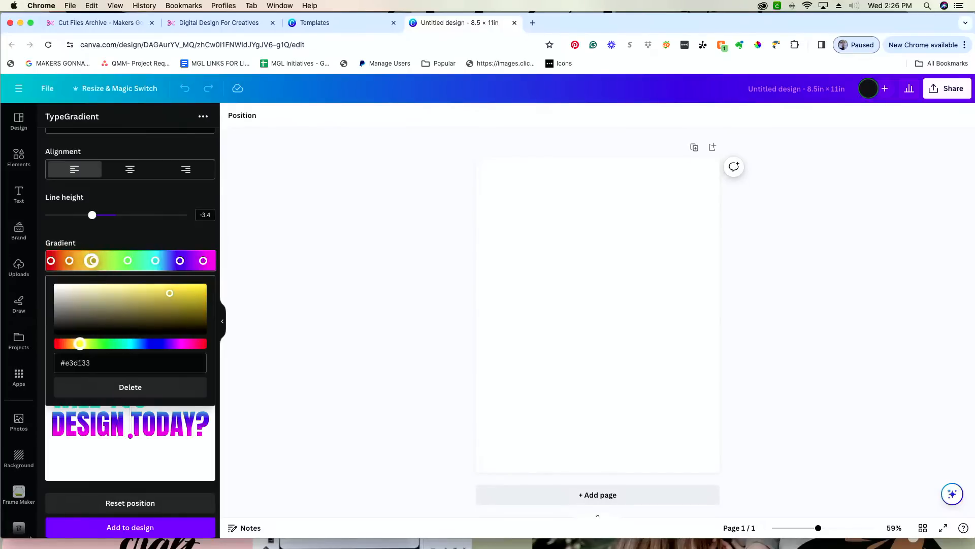
pyautogui.moveTo(176, 294); pyautogui.dragTo(186, 289)
pyautogui.click(122, 262)
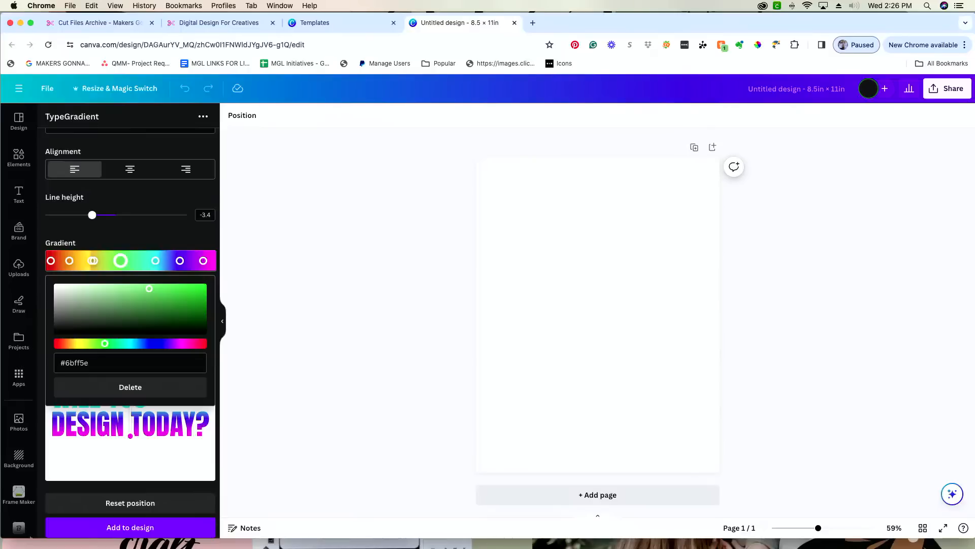
pyautogui.moveTo(94, 260); pyautogui.dragTo(103, 260)
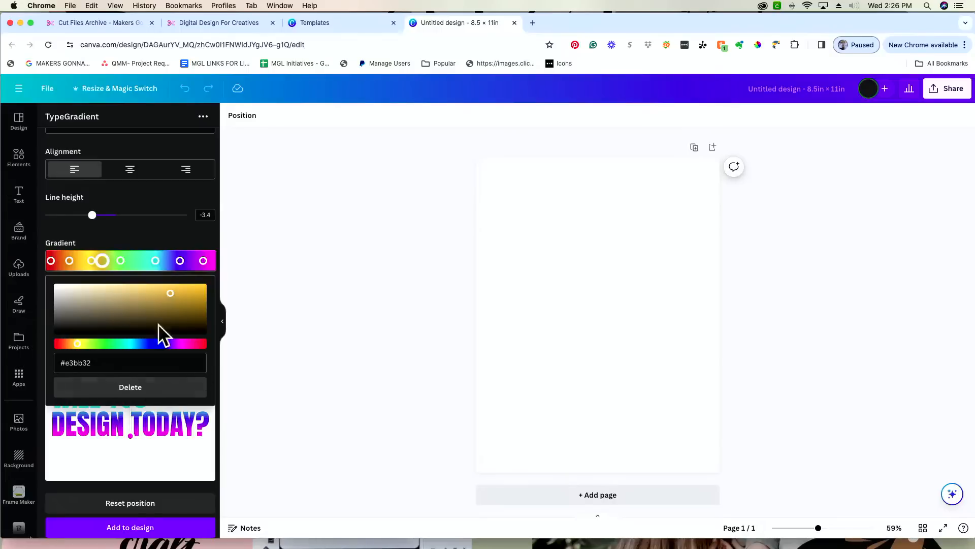
pyautogui.click(153, 390)
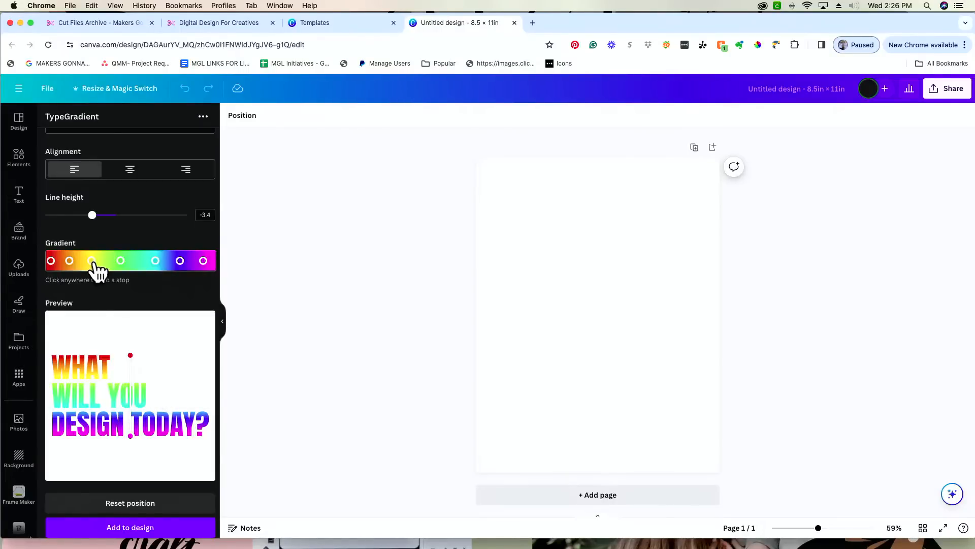
pyautogui.moveTo(92, 261); pyautogui.dragTo(152, 261)
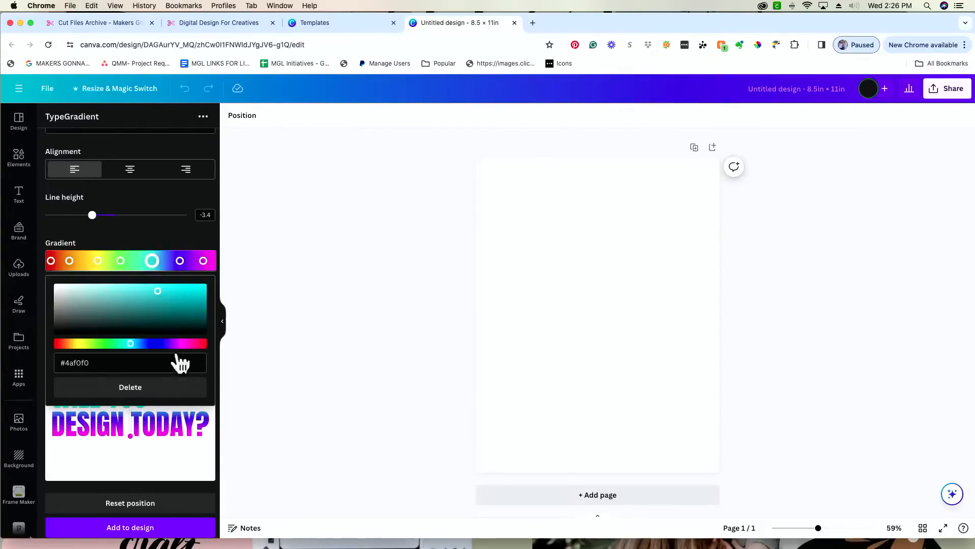
pyautogui.click(182, 455)
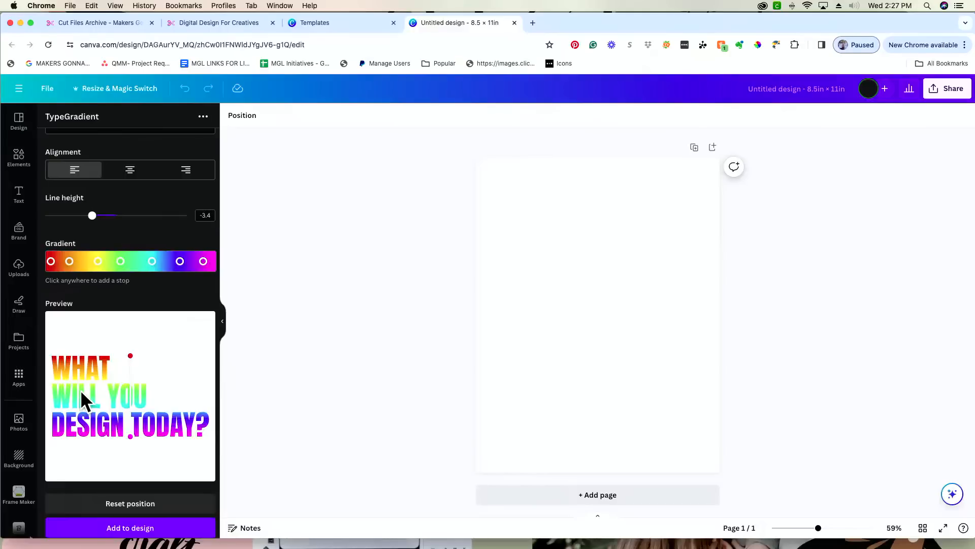
# - Place the gradient handles so magenta starts above WHAT and red ends at the question mark
pyautogui.moveTo(127, 436); pyautogui.dragTo(170, 426)
pyautogui.moveTo(126, 347); pyautogui.dragTo(78, 336)
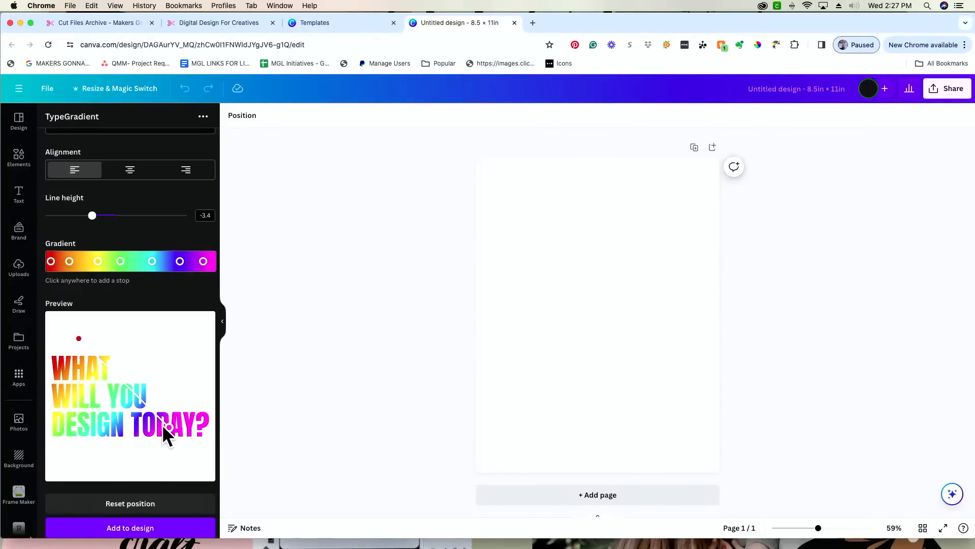
pyautogui.moveTo(163, 426); pyautogui.dragTo(194, 365)
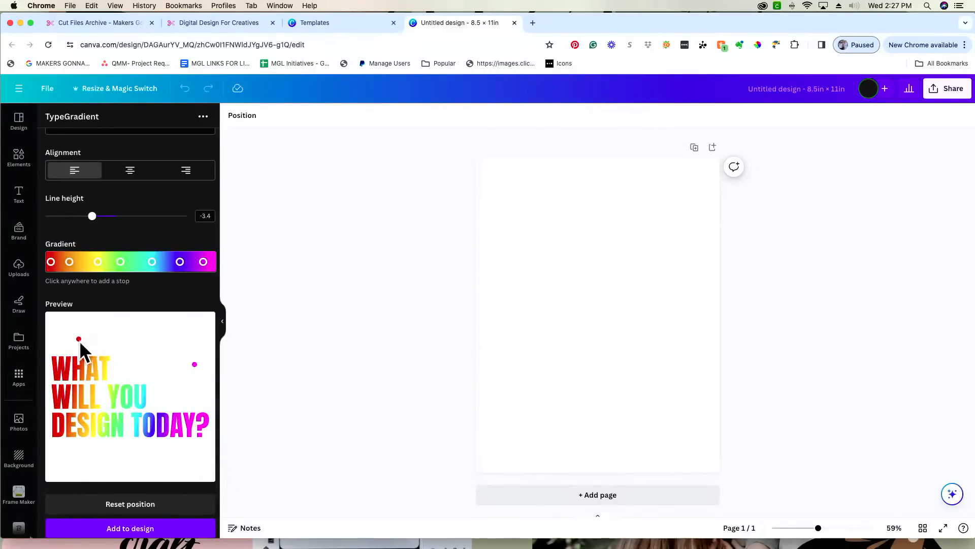
pyautogui.moveTo(79, 340); pyautogui.dragTo(53, 370)
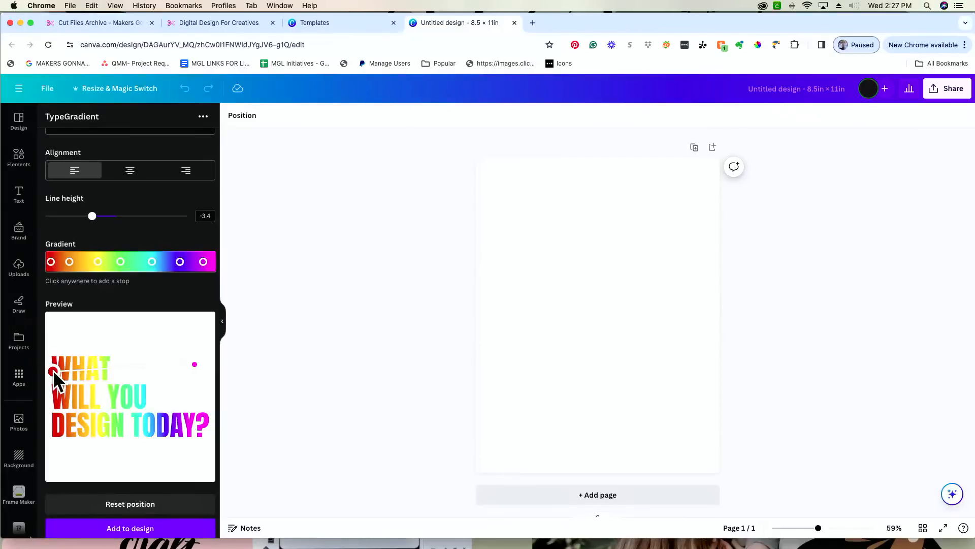
pyautogui.moveTo(196, 363); pyautogui.dragTo(185, 361)
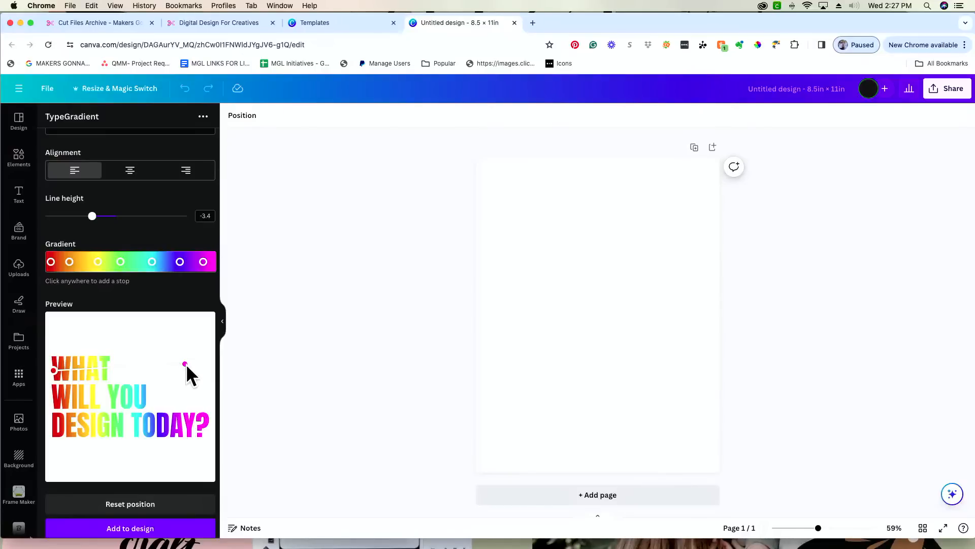
pyautogui.moveTo(185, 363); pyautogui.dragTo(65, 326)
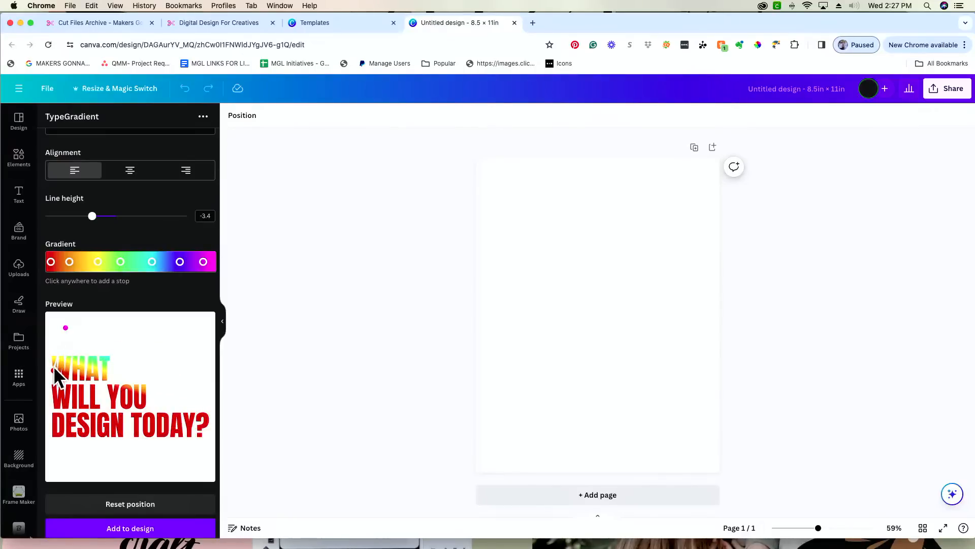
pyautogui.moveTo(54, 366); pyautogui.dragTo(188, 429)
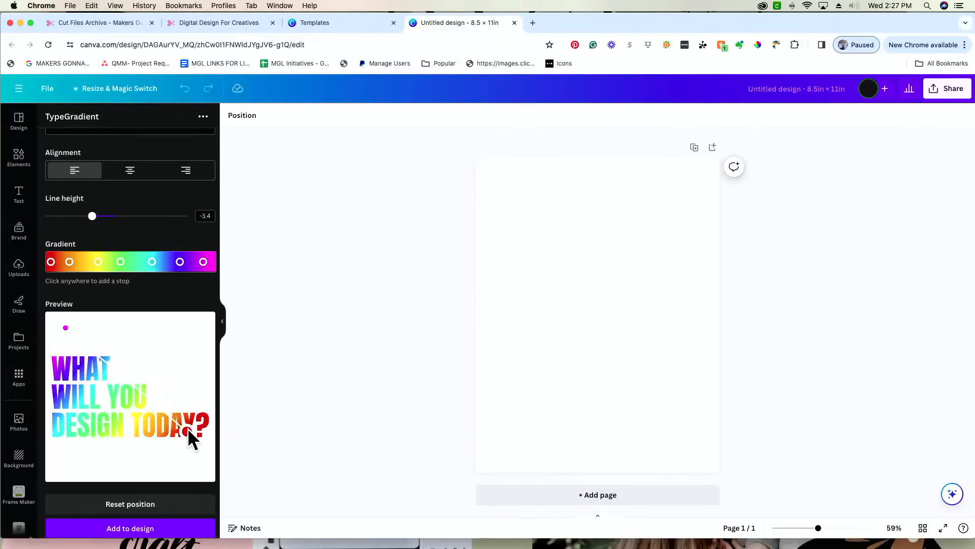
pyautogui.moveTo(65, 327); pyautogui.dragTo(72, 339)
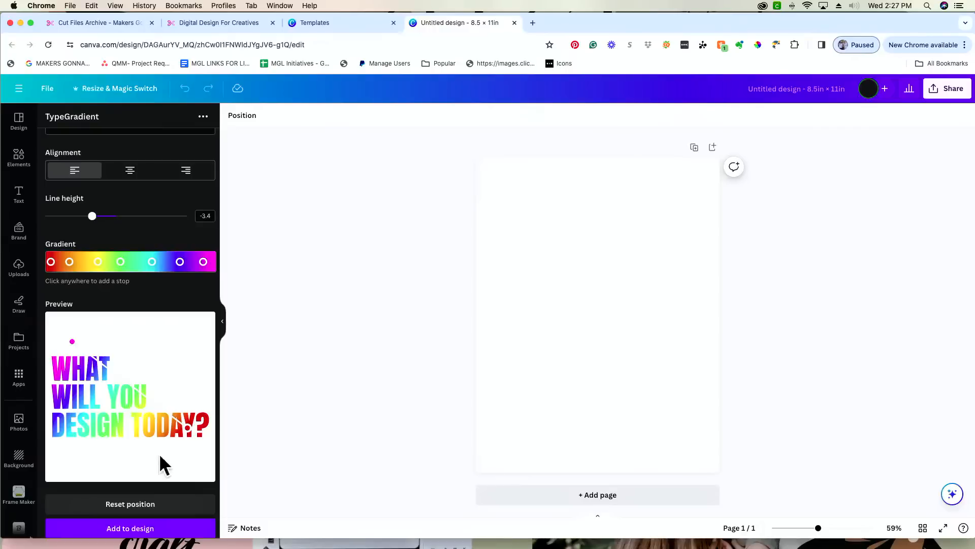
pyautogui.moveTo(190, 429); pyautogui.dragTo(190, 435)
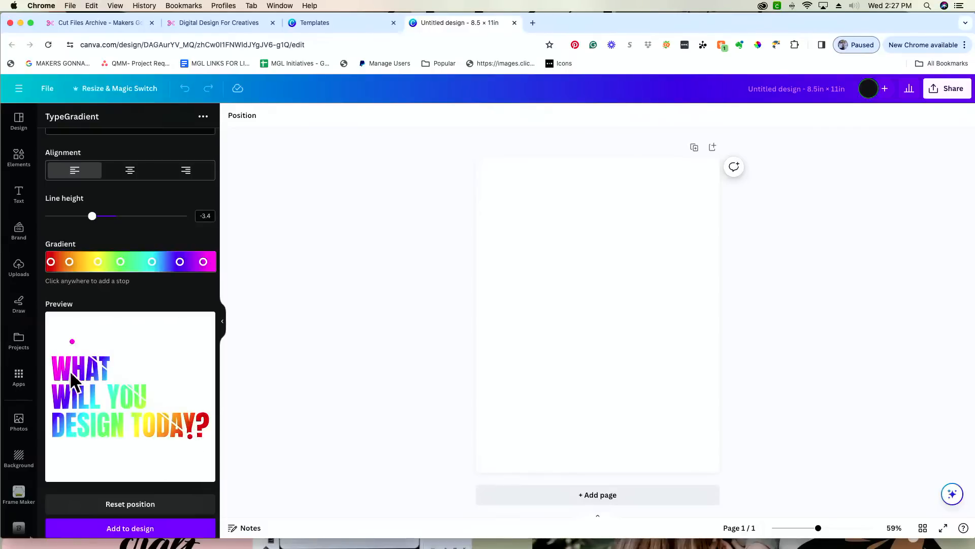
pyautogui.moveTo(72, 344); pyautogui.dragTo(76, 349)
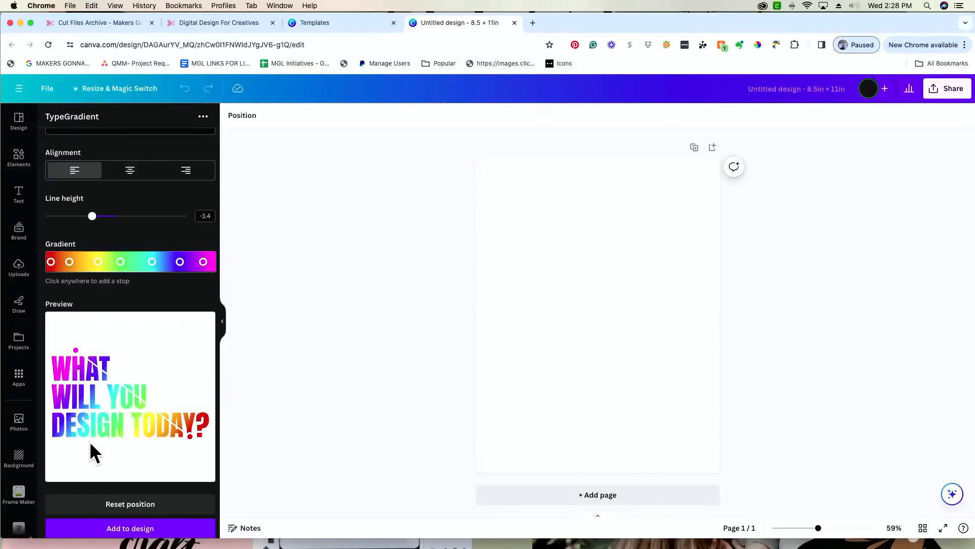
pyautogui.scroll(1, 89, 441)
# - Delete the sample text 'WHAT WILL YOU DESIGN TODAY?' from the main text box
pyautogui.scroll(2, 90, 441)
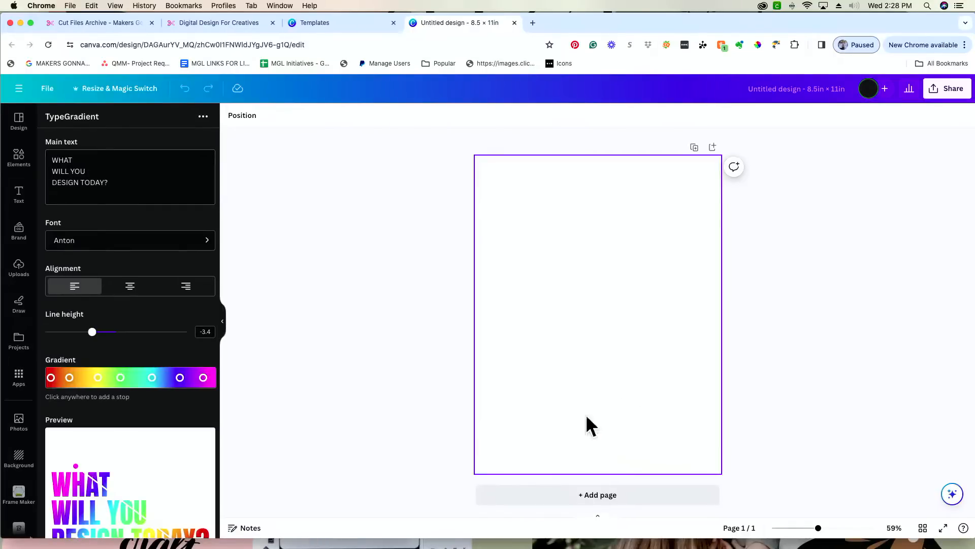
pyautogui.click(113, 179)
pyautogui.press('super+a')
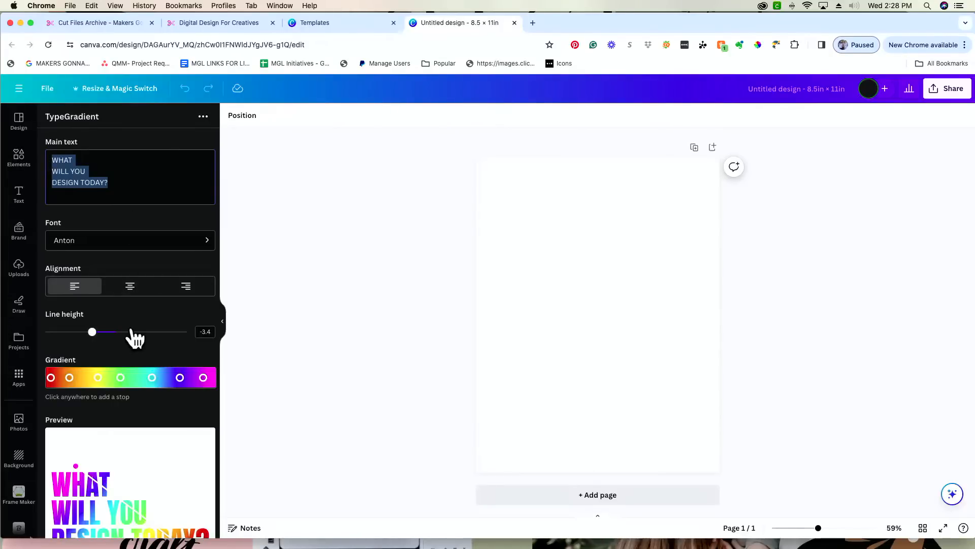
pyautogui.scroll(-3, 133, 337)
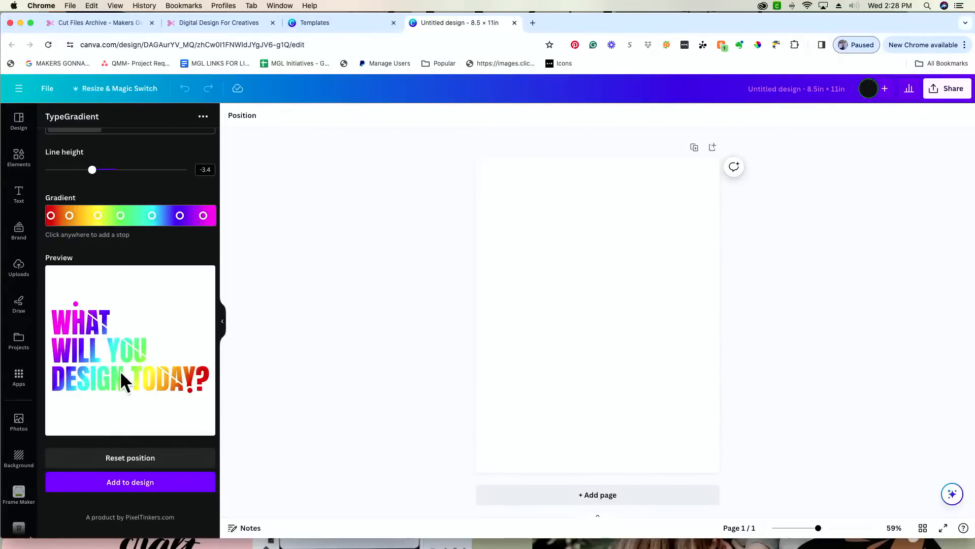
pyautogui.scroll(4, 122, 386)
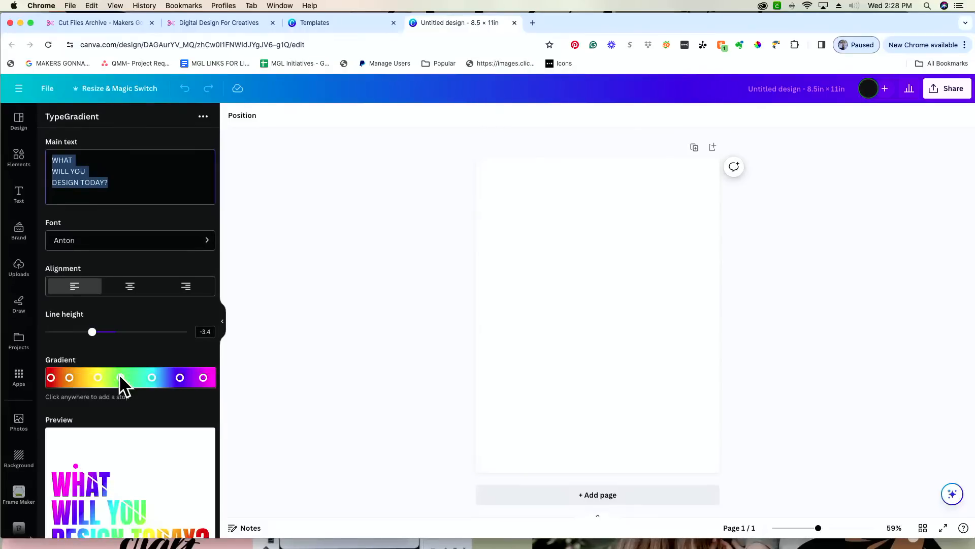
pyautogui.press('BackSpace')
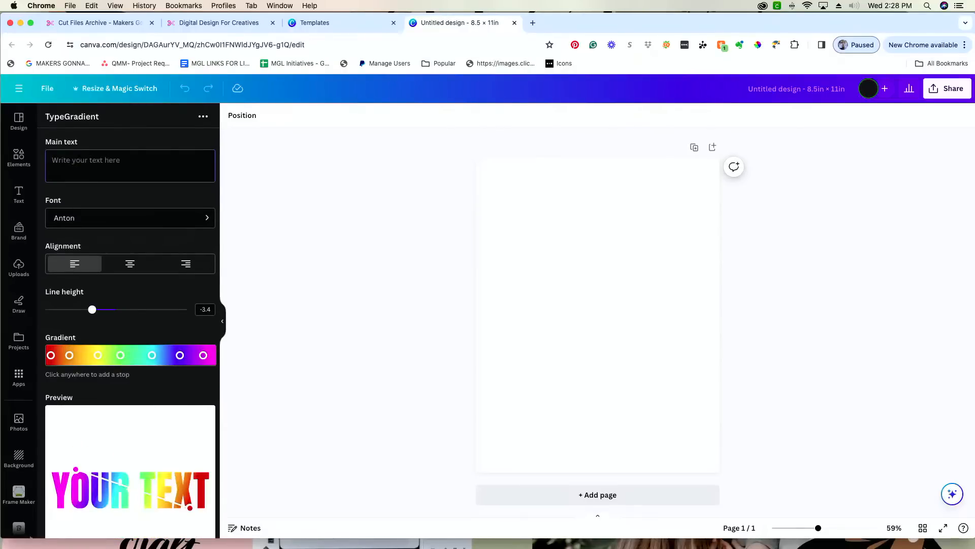
# - Type four dashes in the main text, each on its own line
pyautogui.write('-')
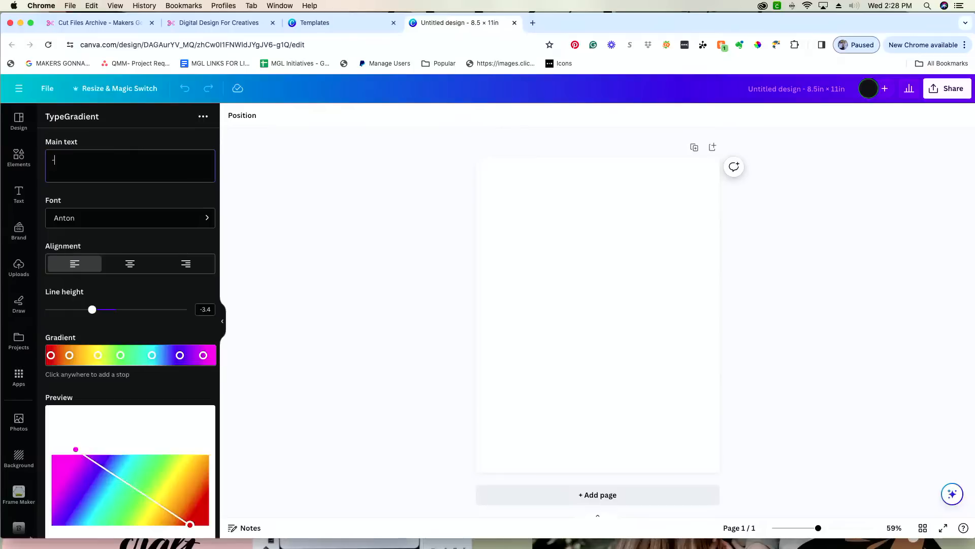
pyautogui.press('Return')
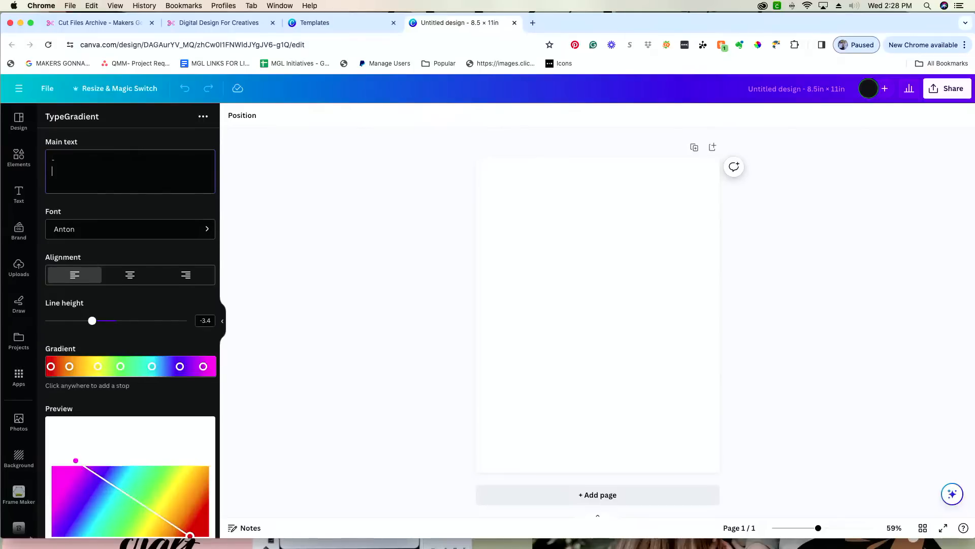
pyautogui.write('-')
pyautogui.press('Return')
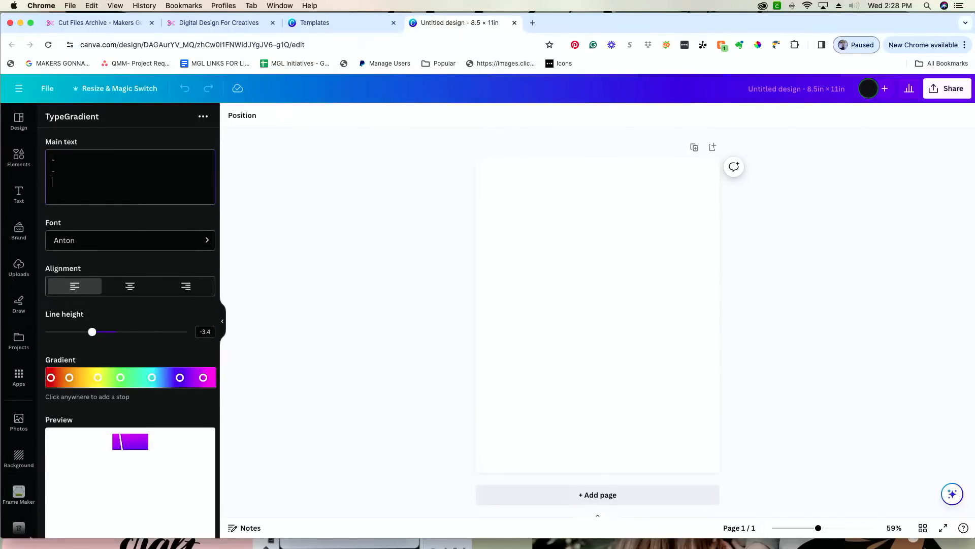
pyautogui.write('-')
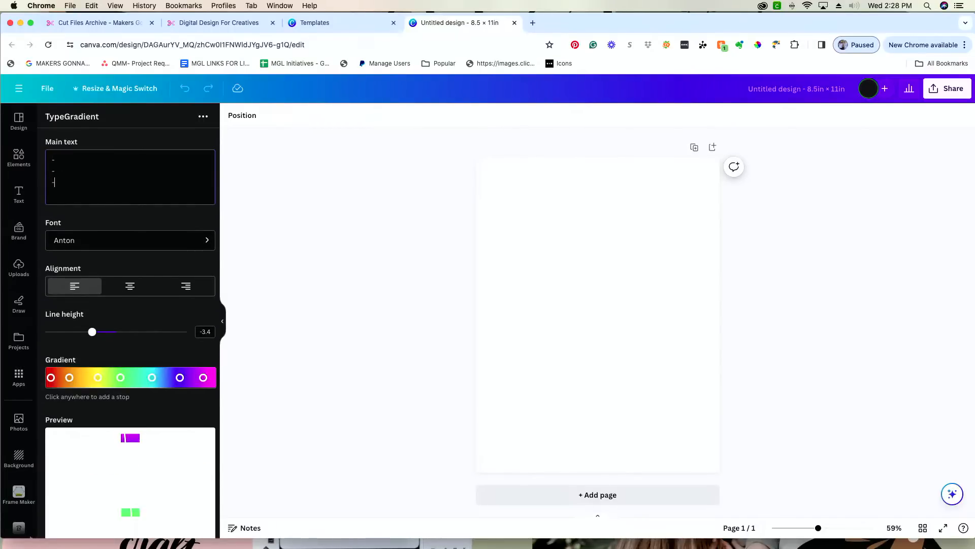
pyautogui.press('Return')
pyautogui.write('-')
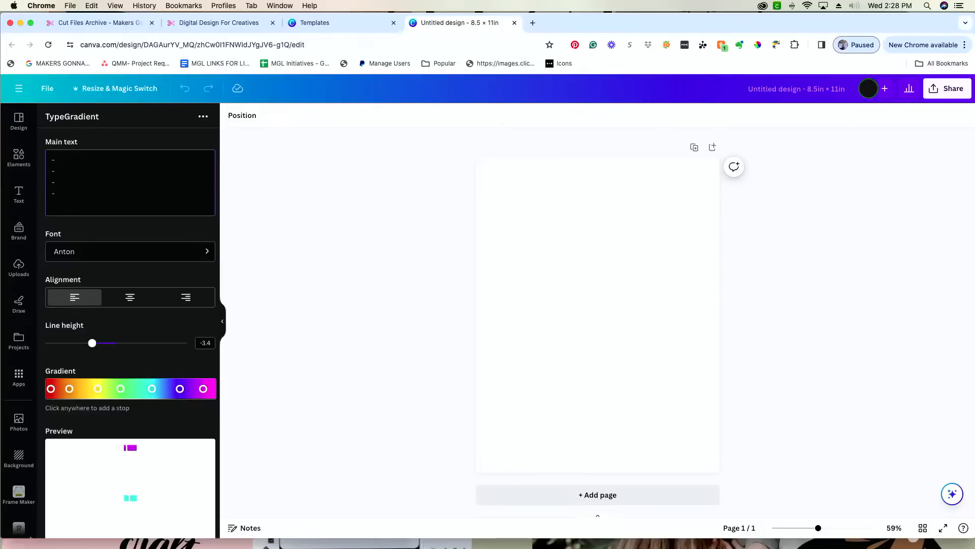
pyautogui.scroll(-5, 140, 432)
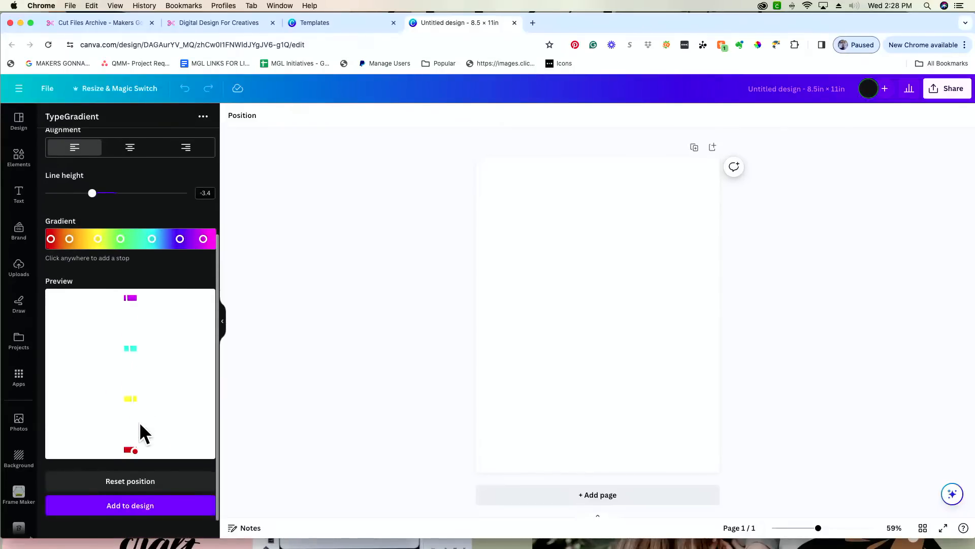
pyautogui.scroll(1, 140, 421)
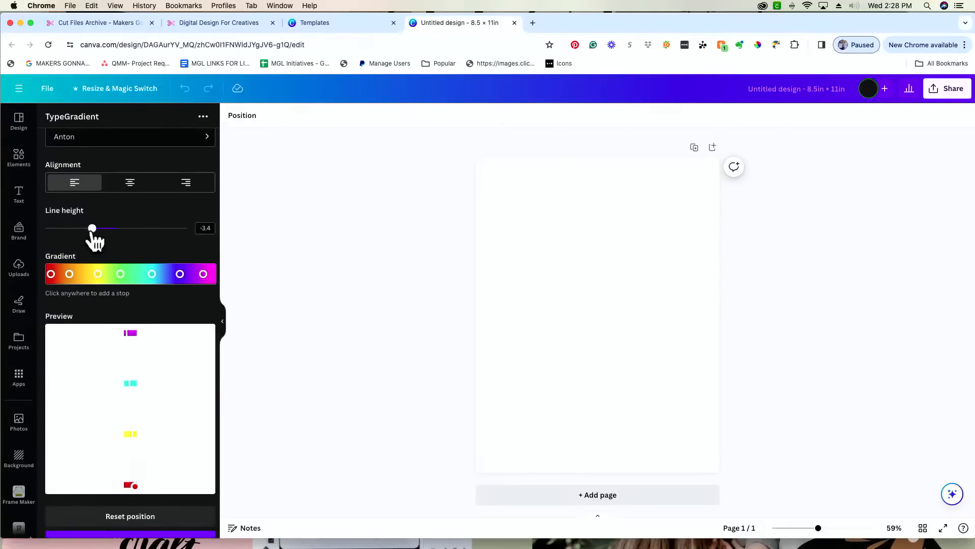
# - Set Line height to its minimum of -9.7 so the dashes form a solid square
pyautogui.moveTo(92, 229); pyautogui.dragTo(48, 229)
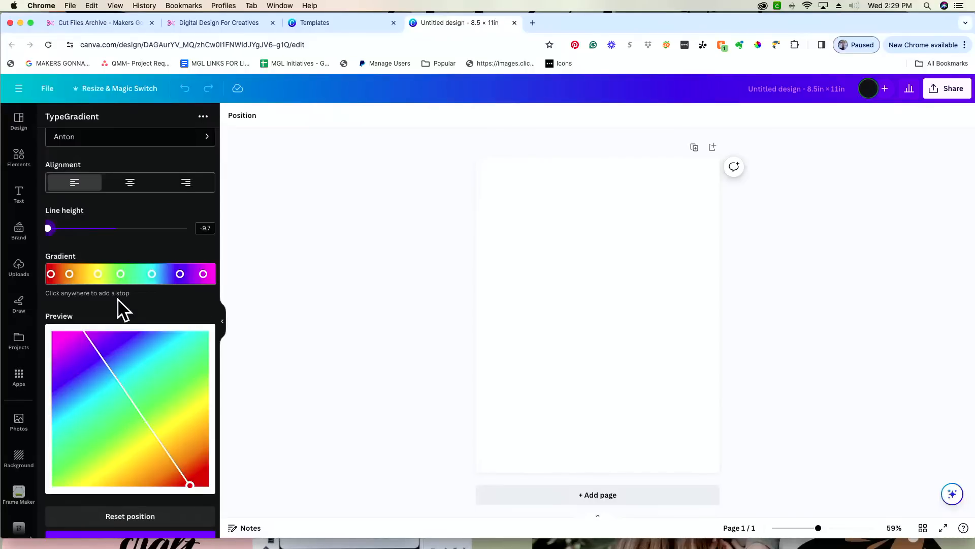
pyautogui.scroll(-3, 114, 300)
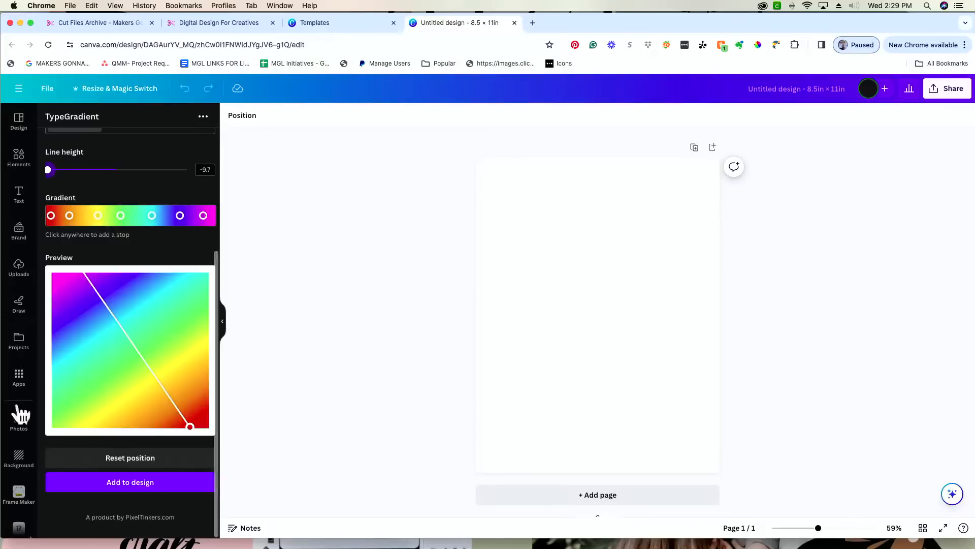
# - Shift the green and cyan stops slightly right on the gradient bar
pyautogui.click(121, 217)
pyautogui.moveTo(122, 215); pyautogui.dragTo(127, 215)
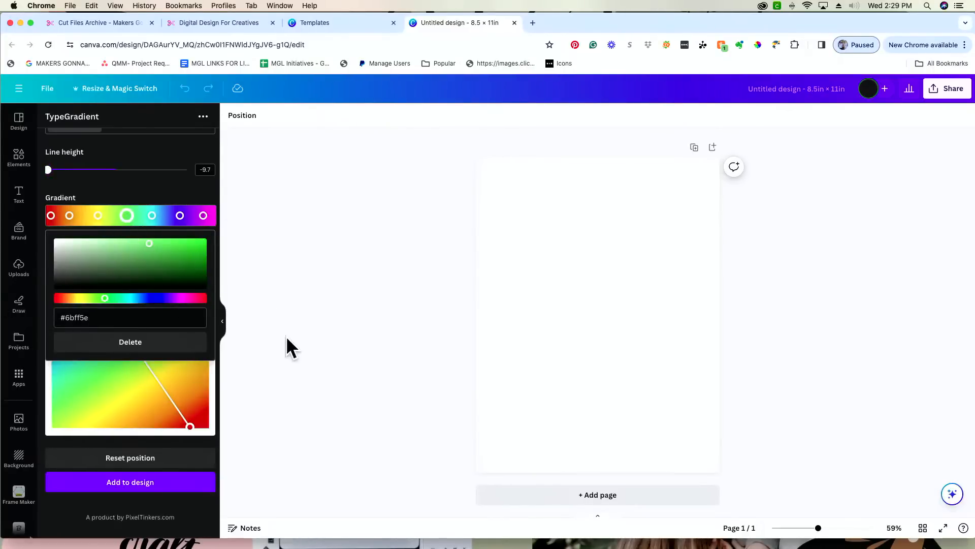
pyautogui.click(173, 181)
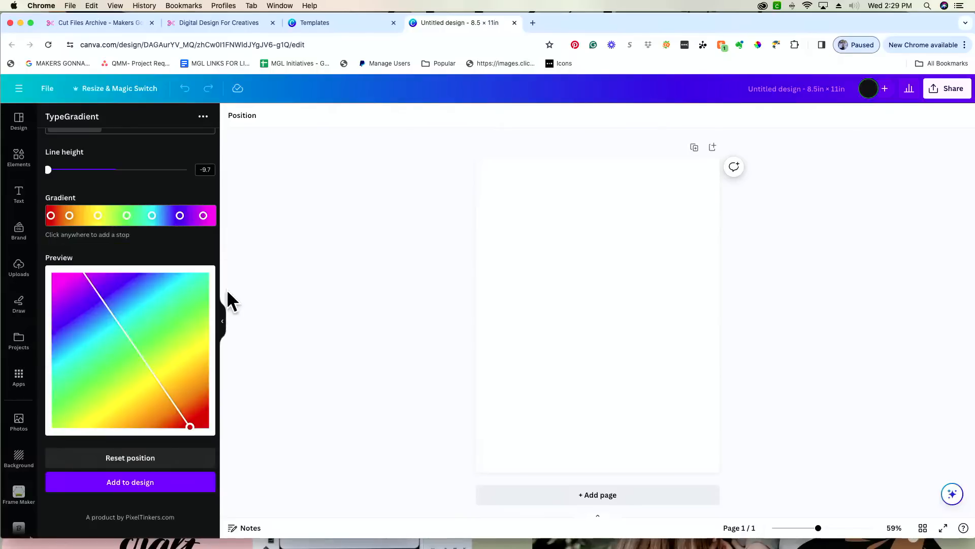
pyautogui.click(128, 223)
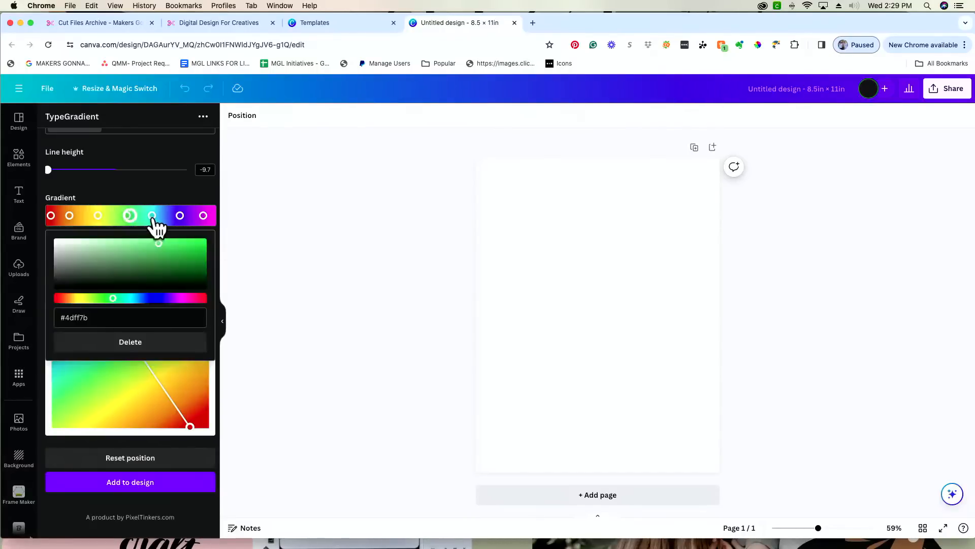
pyautogui.click(144, 338)
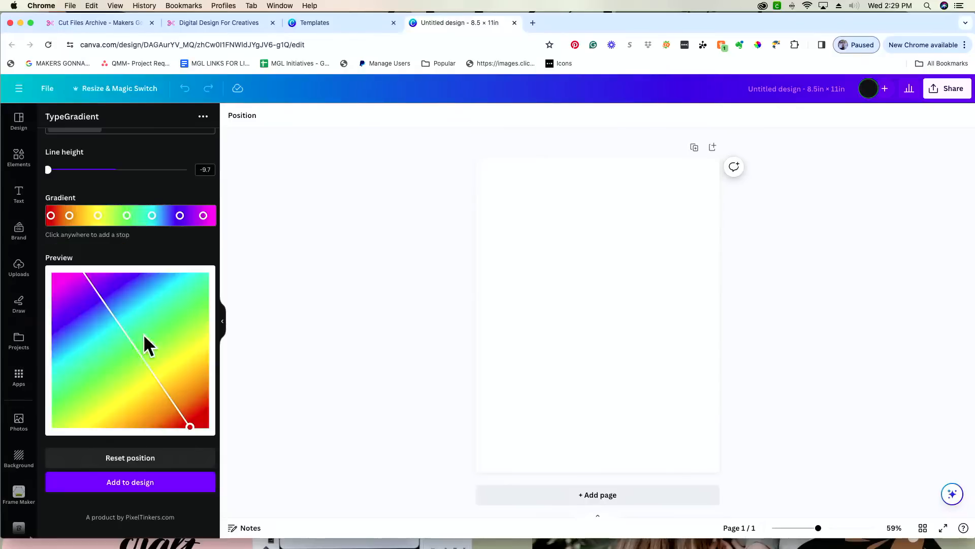
pyautogui.click(152, 216)
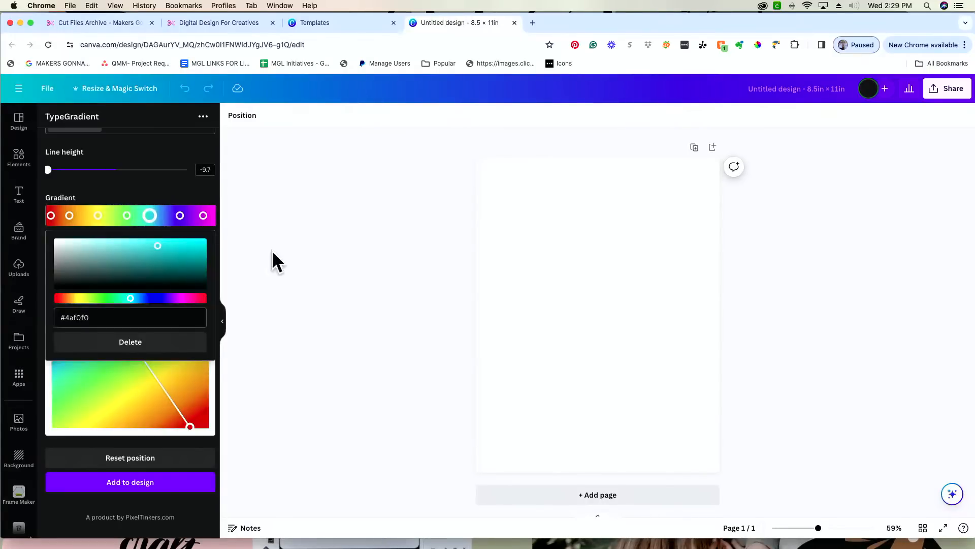
pyautogui.moveTo(152, 216); pyautogui.dragTo(155, 217)
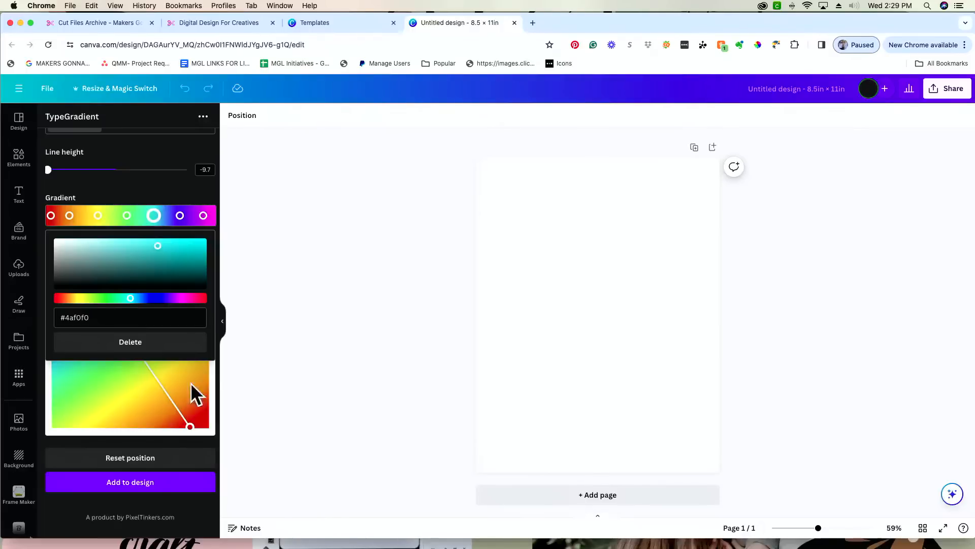
pyautogui.click(145, 181)
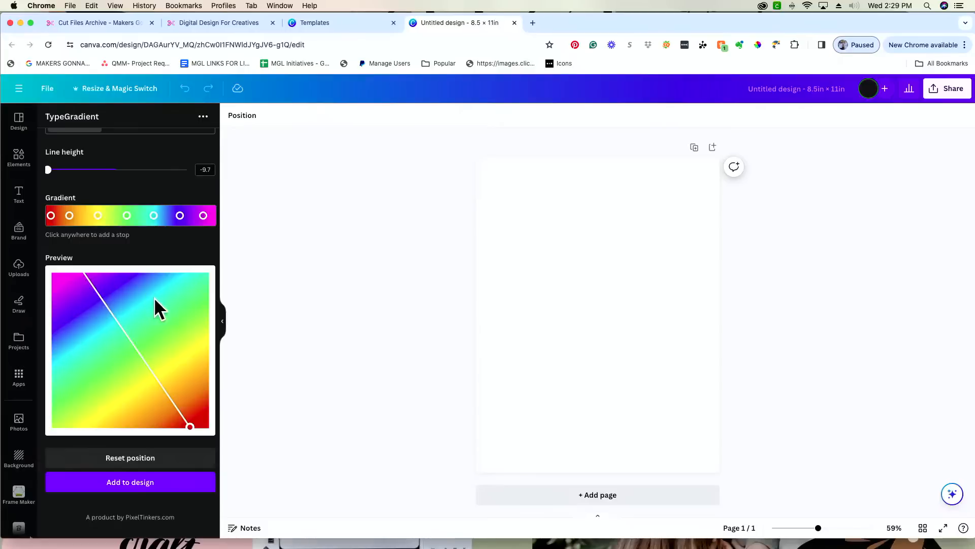
pyautogui.scroll(1, 154, 299)
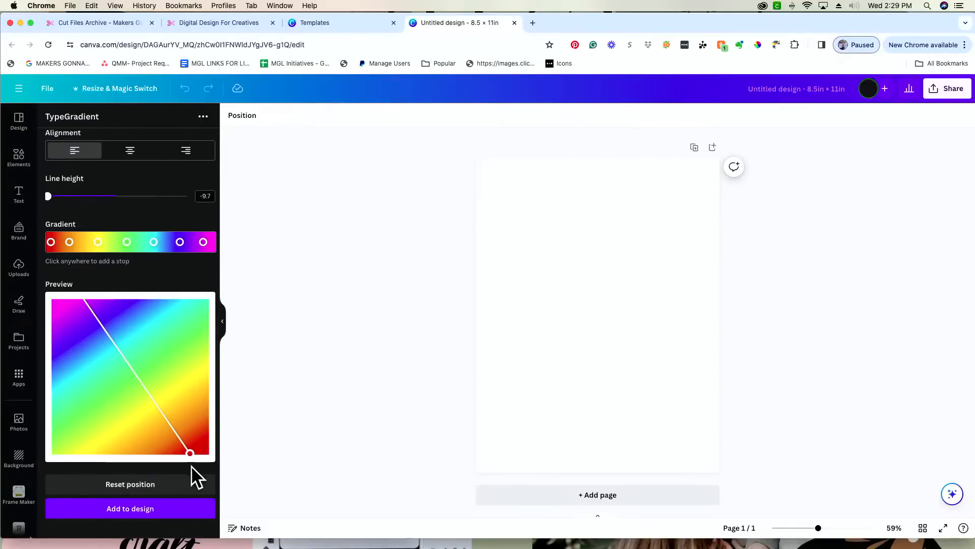
# - Set the gradient ends at the corners, delete the green stop, and slide cyan #4af0f0 left
pyautogui.moveTo(190, 453); pyautogui.dragTo(209, 442)
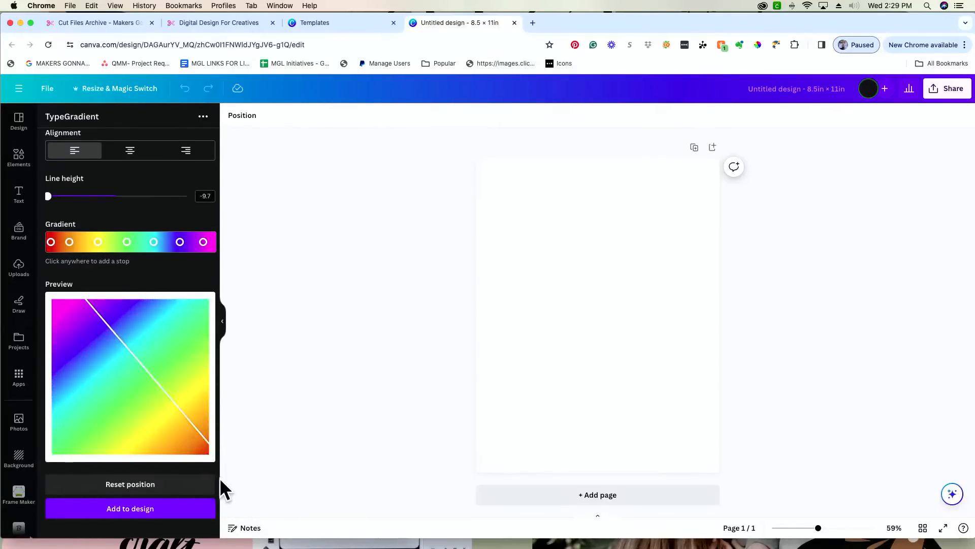
pyautogui.moveTo(224, 490); pyautogui.dragTo(204, 457)
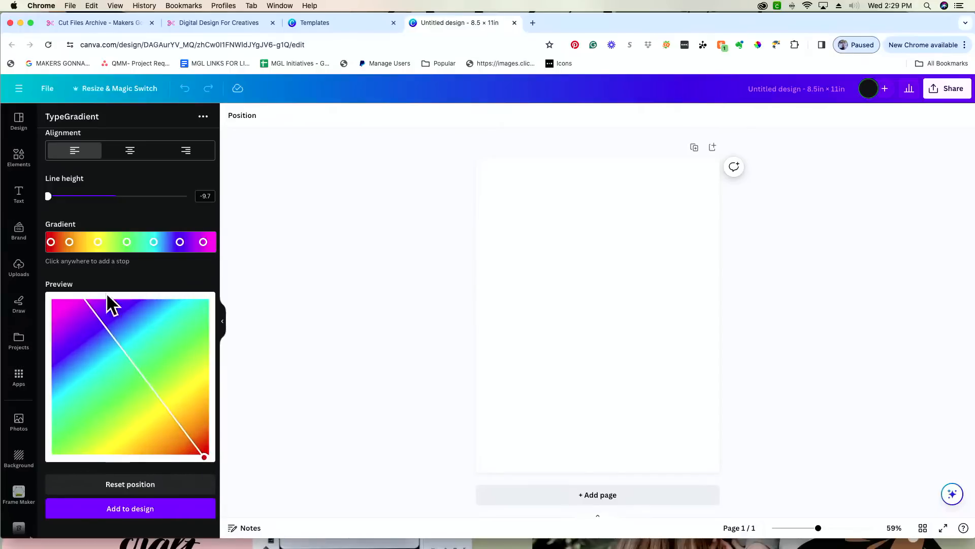
pyautogui.moveTo(79, 296)
pyautogui.mouseDown()
pyautogui.moveTo(91, 333)
pyautogui.moveTo(64, 306)
pyautogui.mouseUp()
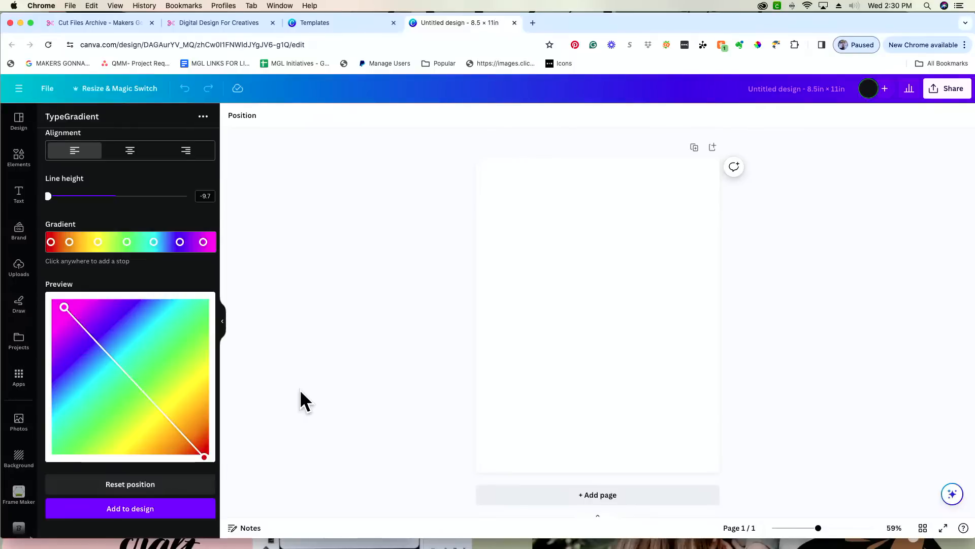
pyautogui.click(127, 243)
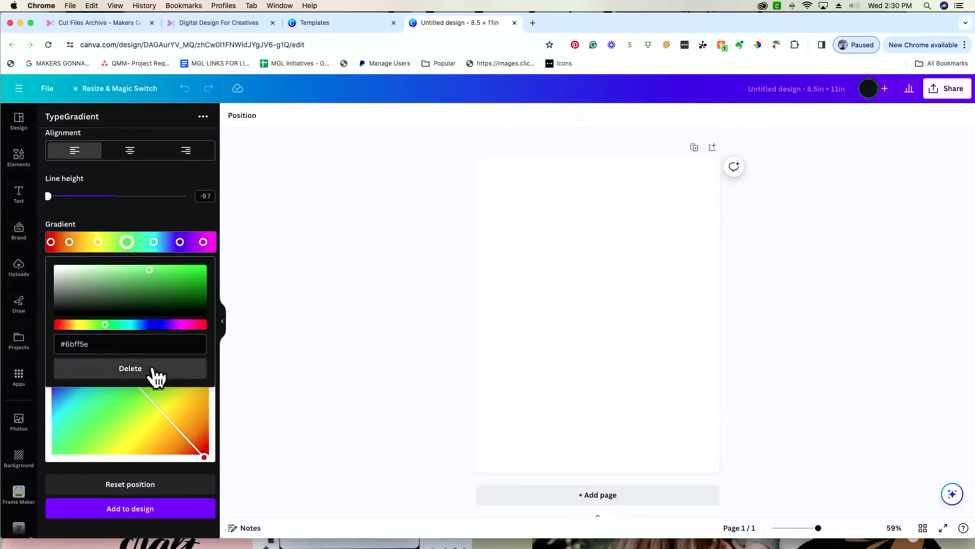
pyautogui.click(154, 370)
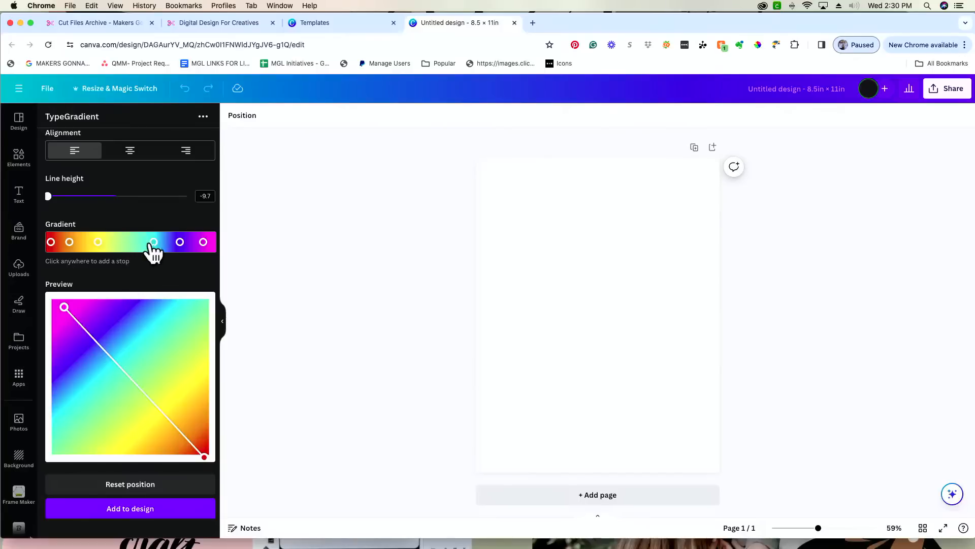
pyautogui.moveTo(153, 242); pyautogui.dragTo(142, 242)
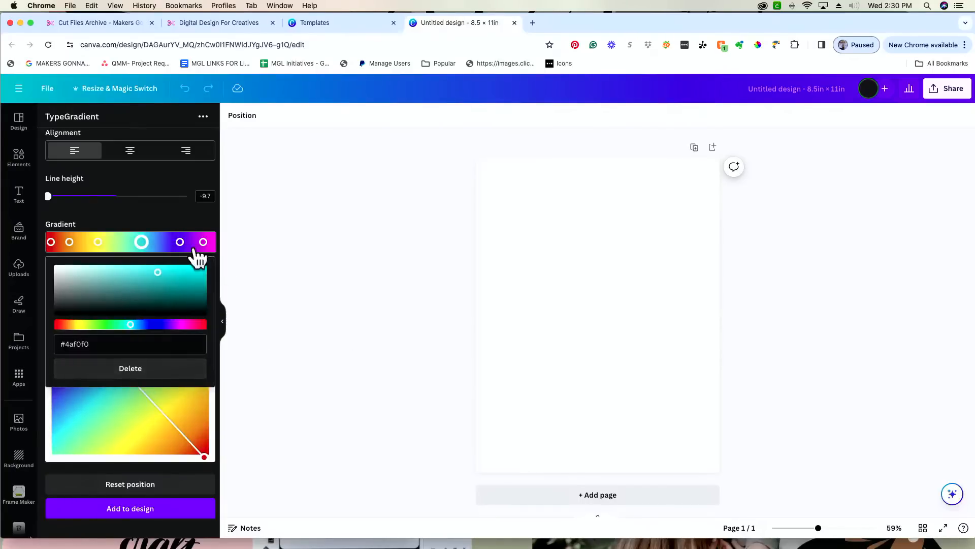
# - Add a new pale blue gradient stop between the cyan and blue stops
pyautogui.click(162, 245)
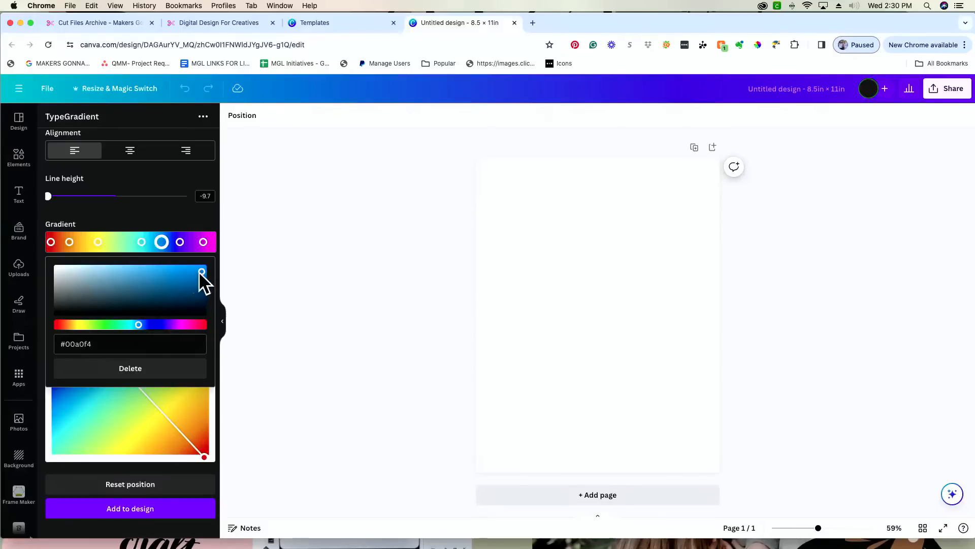
pyautogui.click(153, 325)
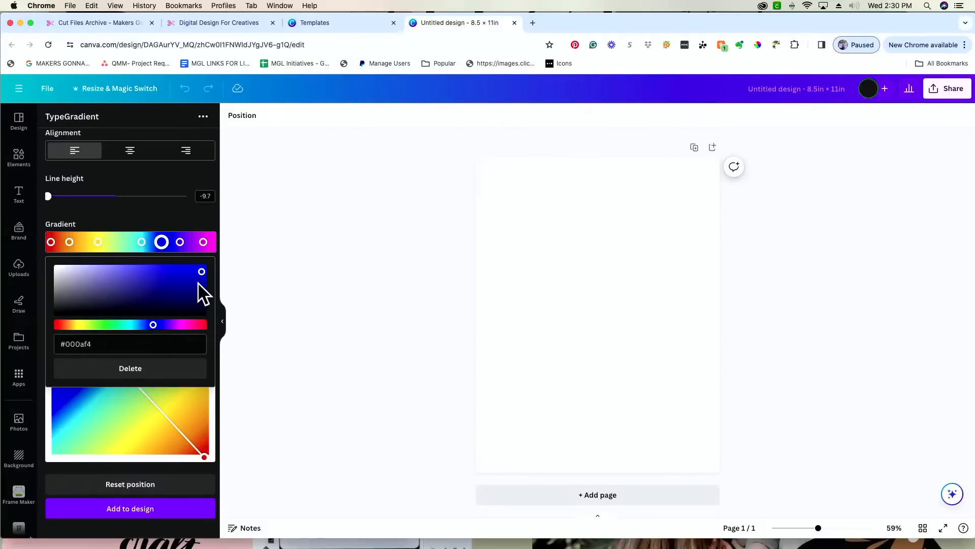
pyautogui.click(139, 324)
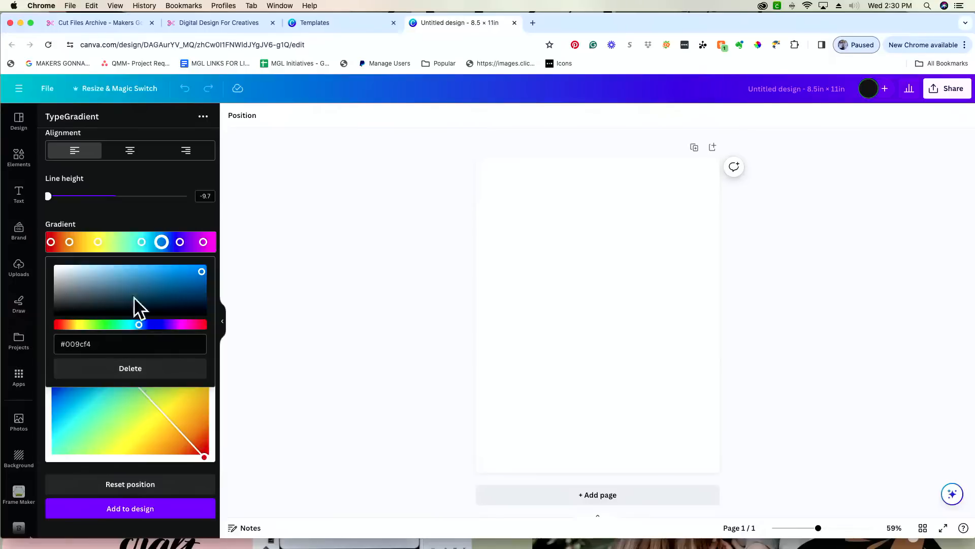
pyautogui.click(141, 270)
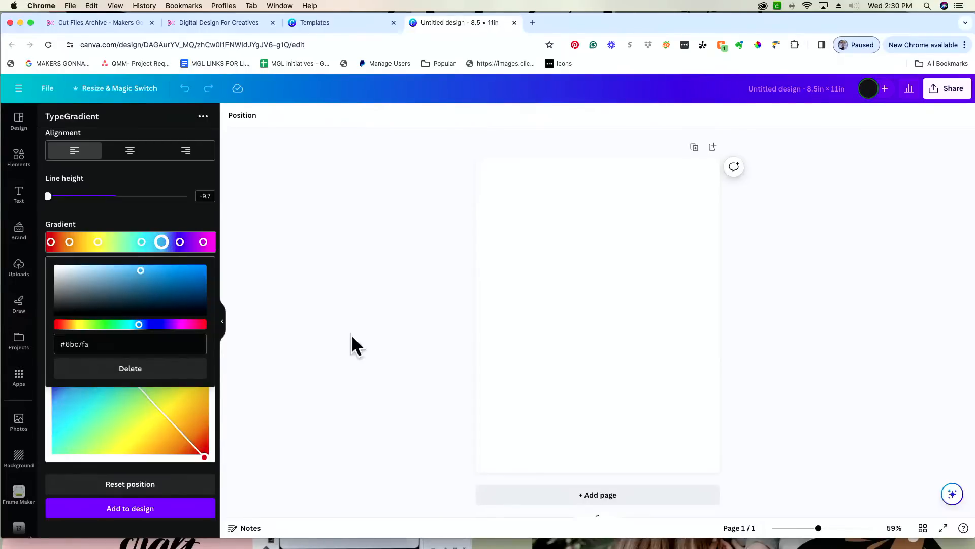
# - Reset the gradient to vertical, then pull its ends to the top-left and bottom-right corners
pyautogui.click(205, 483)
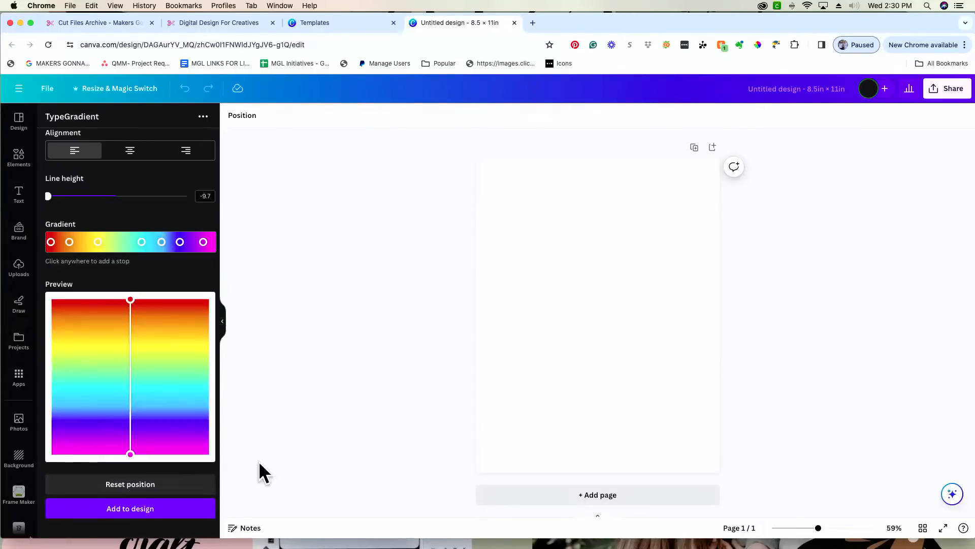
pyautogui.moveTo(130, 454); pyautogui.dragTo(193, 434)
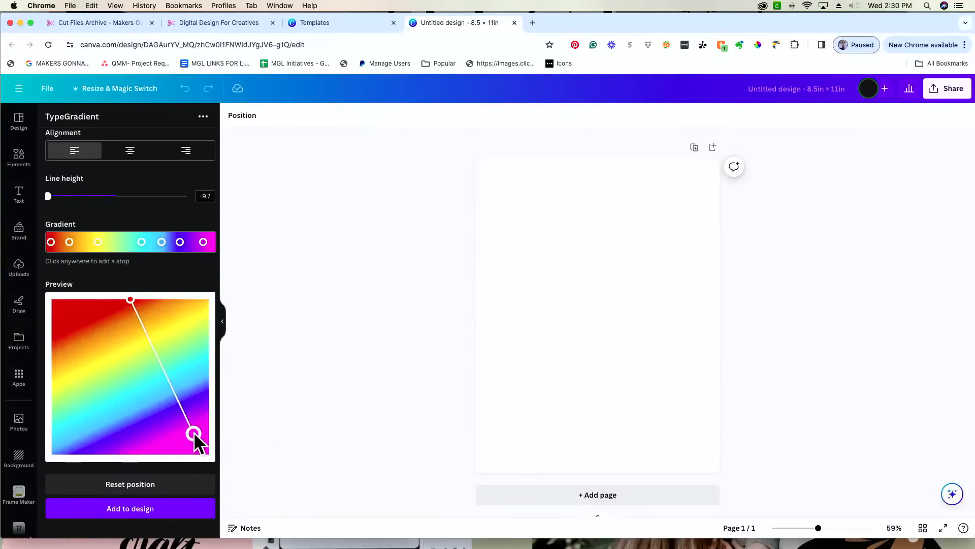
pyautogui.moveTo(131, 299); pyautogui.dragTo(60, 303)
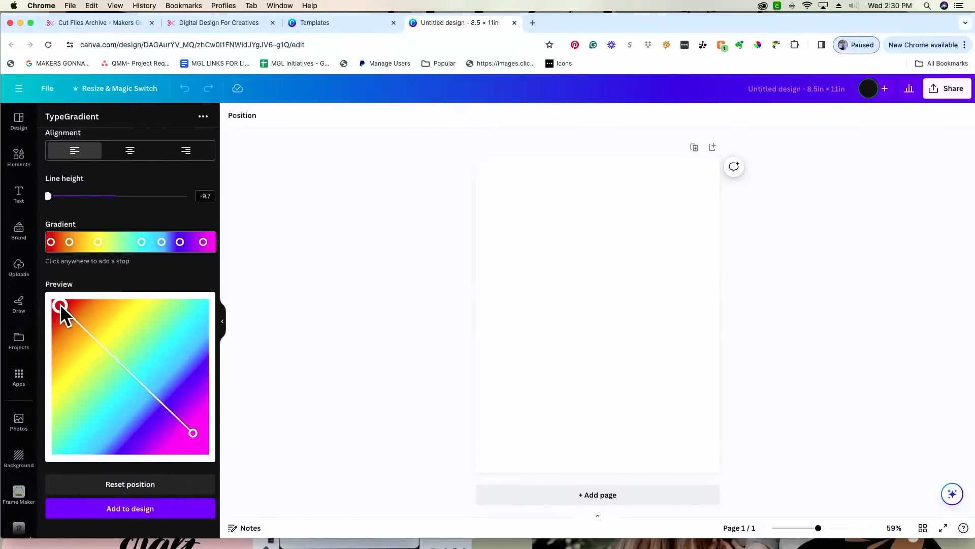
pyautogui.moveTo(197, 432); pyautogui.dragTo(197, 441)
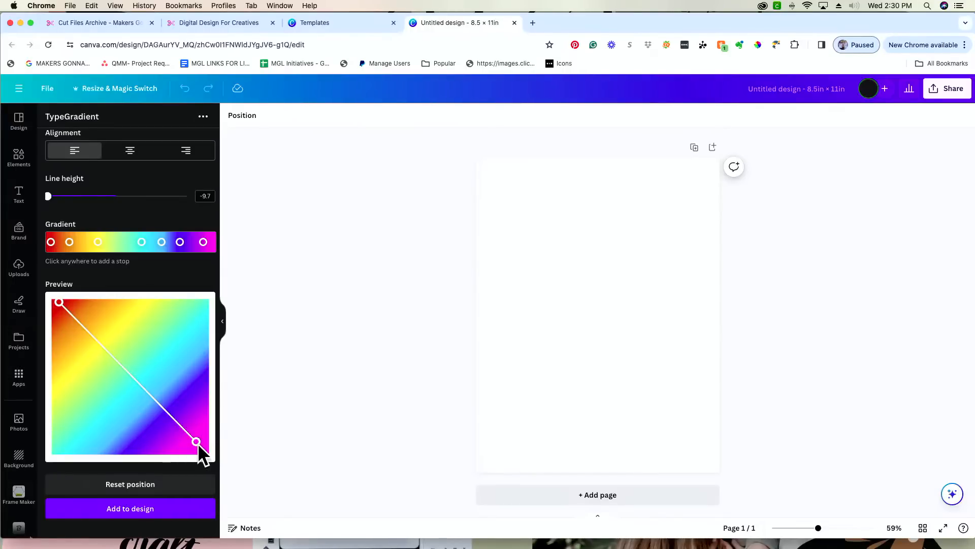
pyautogui.moveTo(197, 443); pyautogui.dragTo(199, 445)
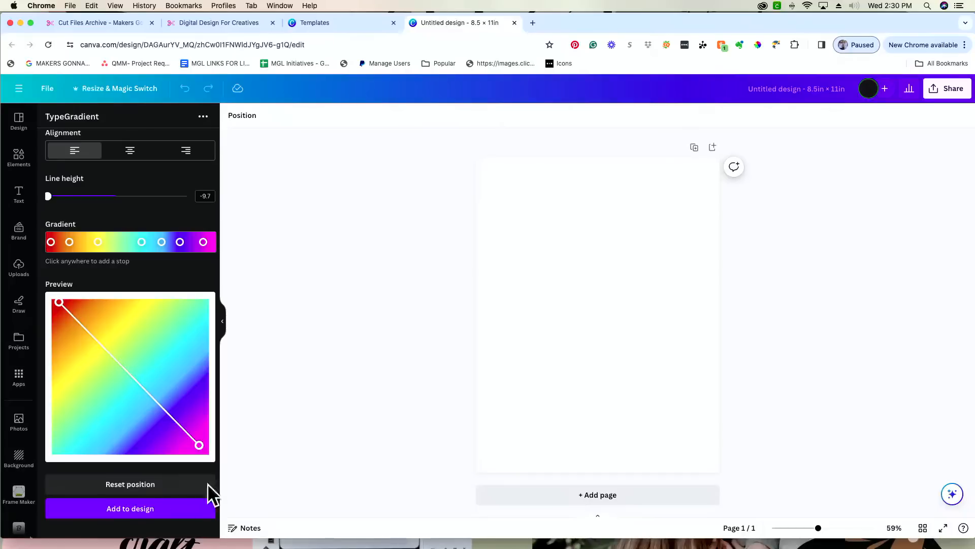
# - Add the rainbow gradient square to the Canva page and enlarge it to about 7.9 × 7.8
pyautogui.click(158, 514)
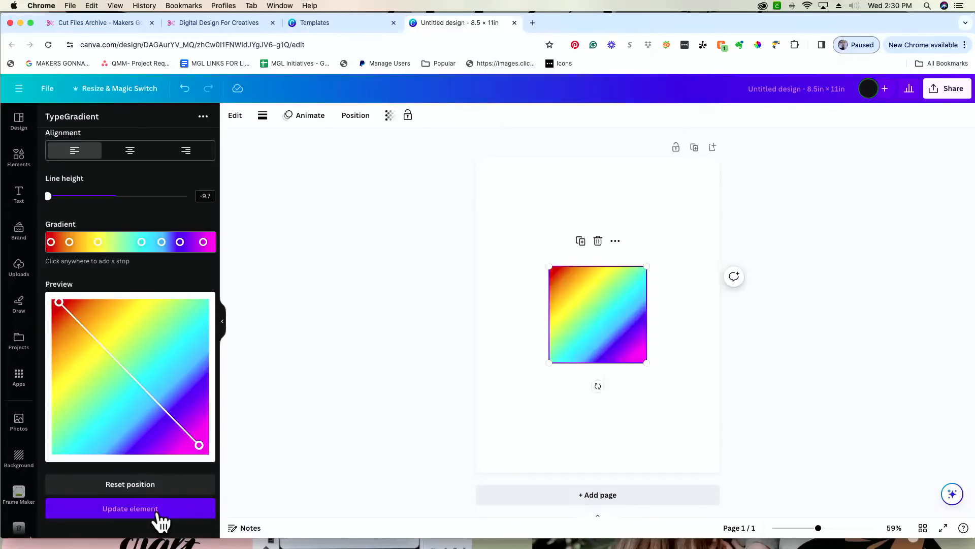
pyautogui.moveTo(647, 363); pyautogui.dragTo(704, 421)
pyautogui.moveTo(549, 266); pyautogui.dragTo(506, 186)
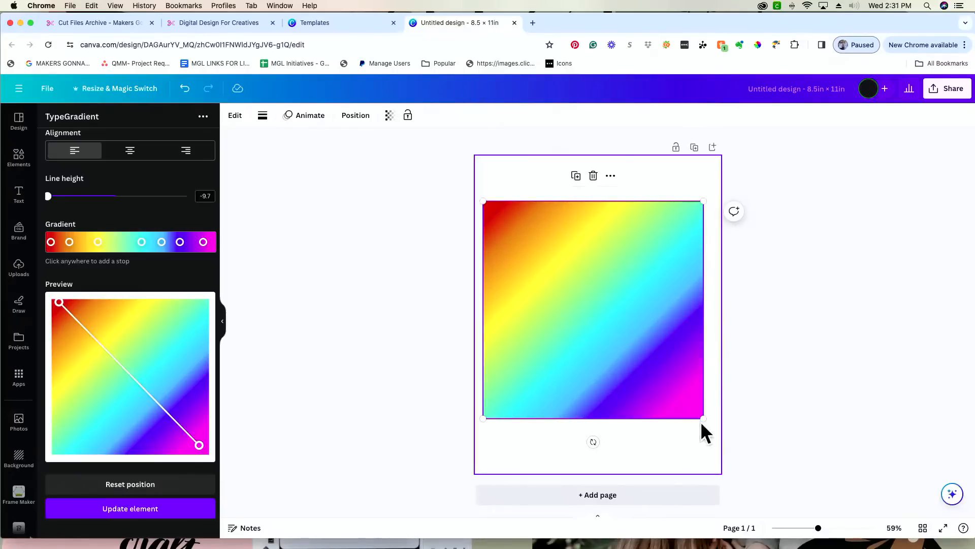
pyautogui.moveTo(703, 417); pyautogui.dragTo(709, 431)
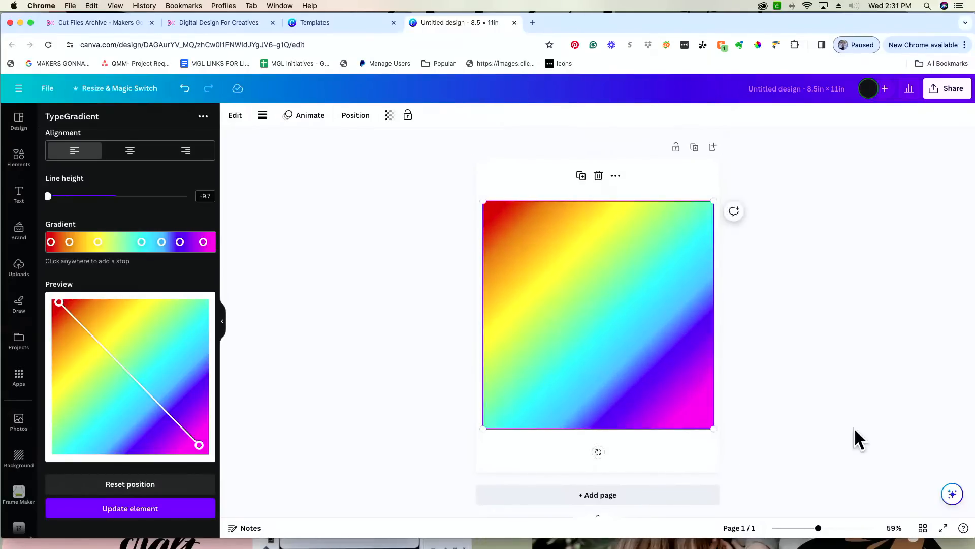
pyautogui.click(845, 419)
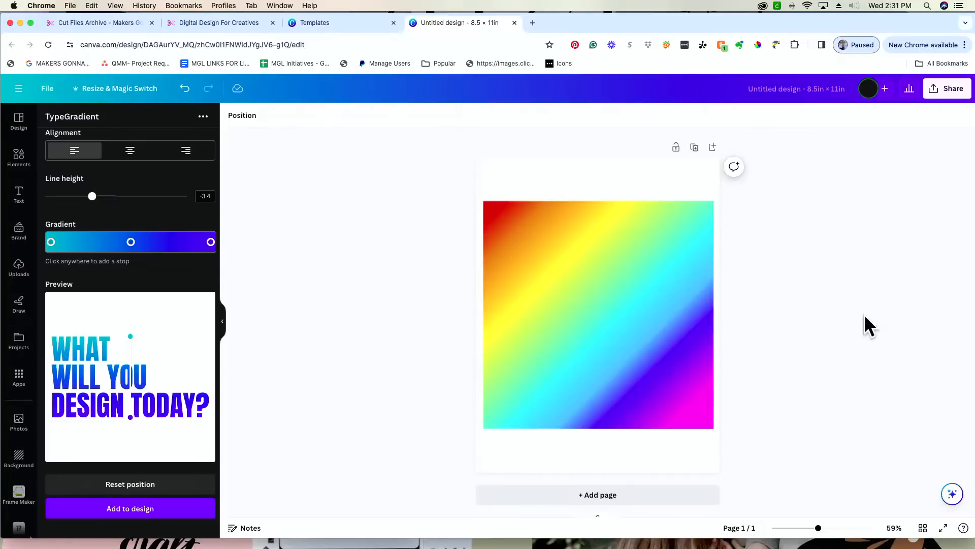
# - Download the Canva page as a PNG file, Untitled design (13).png
pyautogui.click(953, 92)
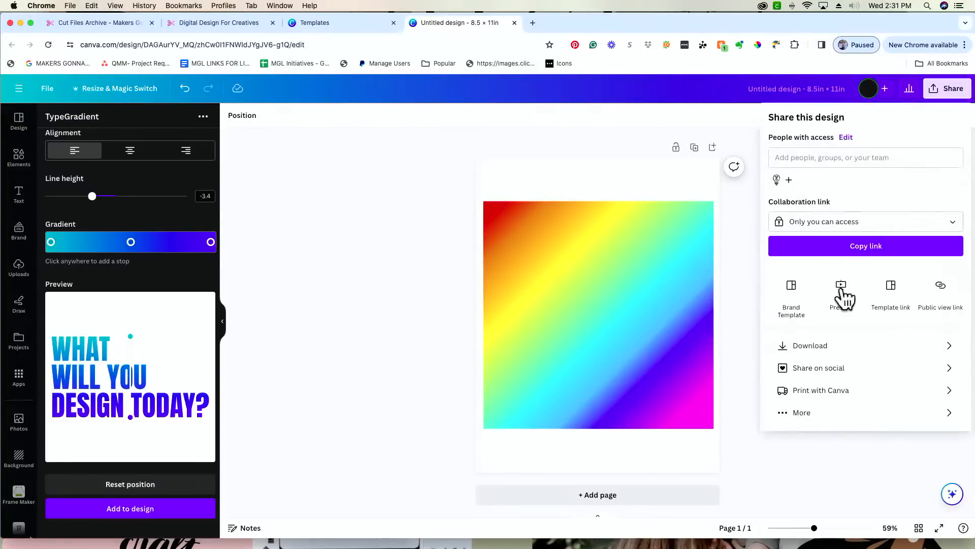
pyautogui.click(838, 350)
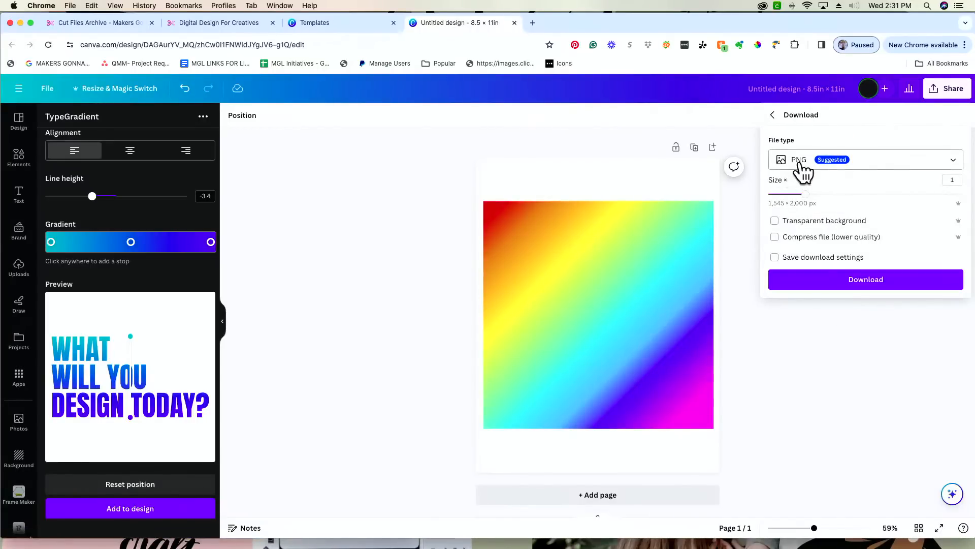
pyautogui.click(880, 286)
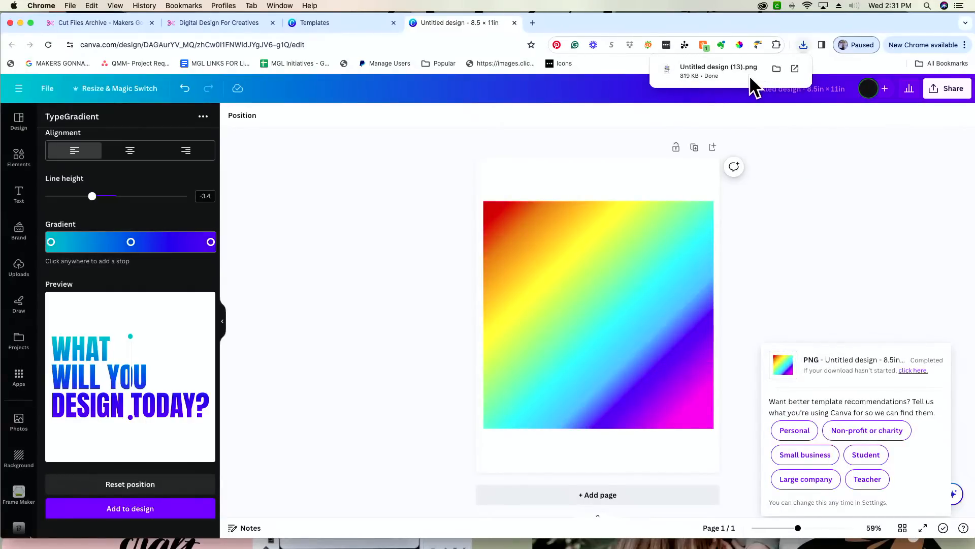
pyautogui.press('super+Tab')
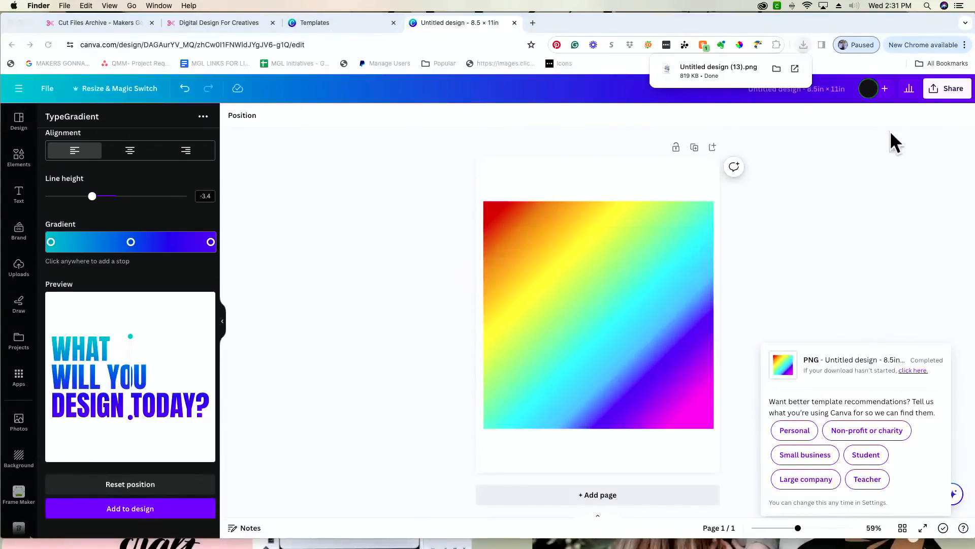
# - Launch Cricut Design Space, dismiss the Easter popup, and start a new blank project
pyautogui.moveTo(304, 544)
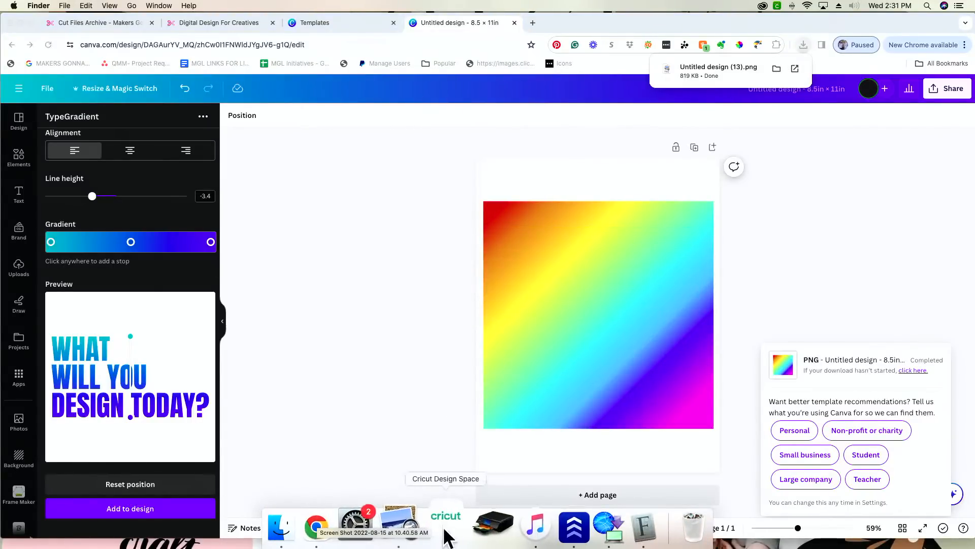
pyautogui.click(445, 534)
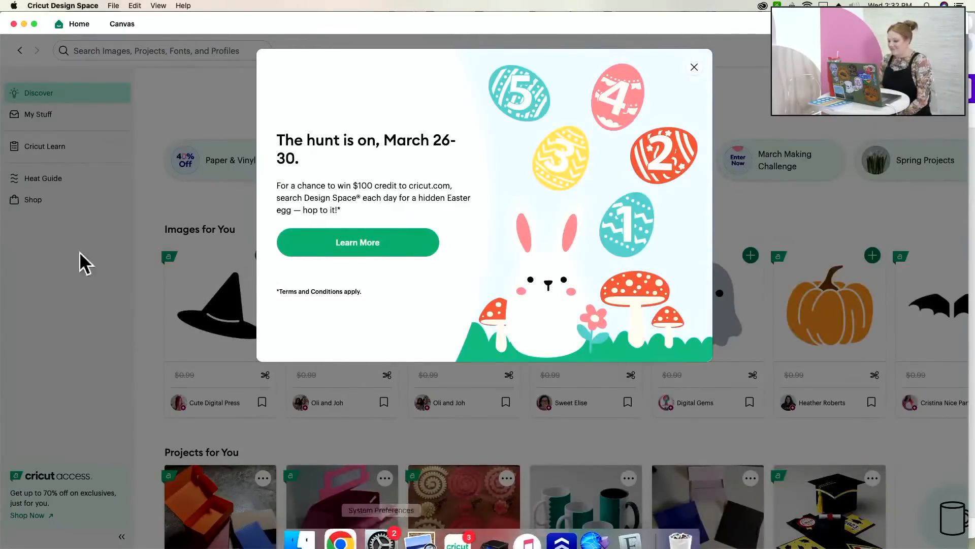
pyautogui.click(694, 68)
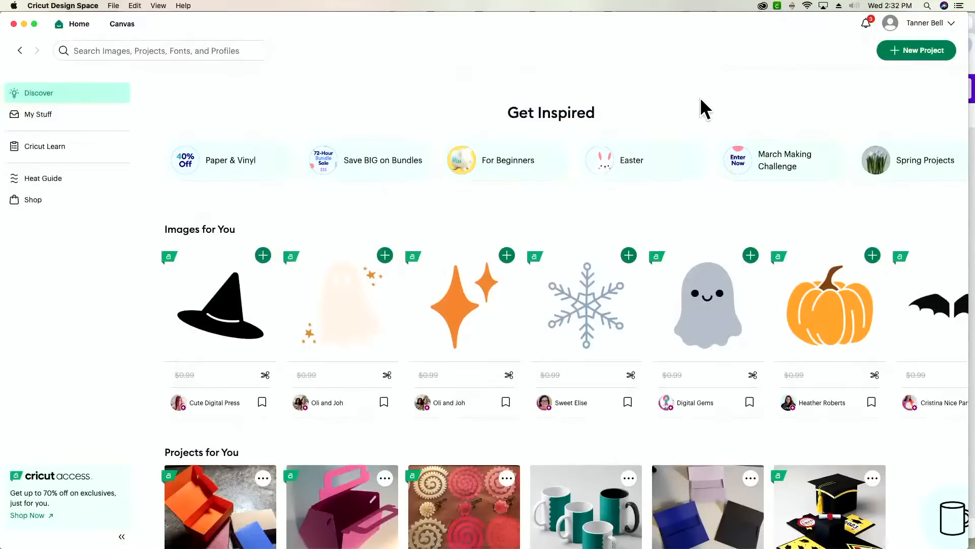
pyautogui.click(913, 52)
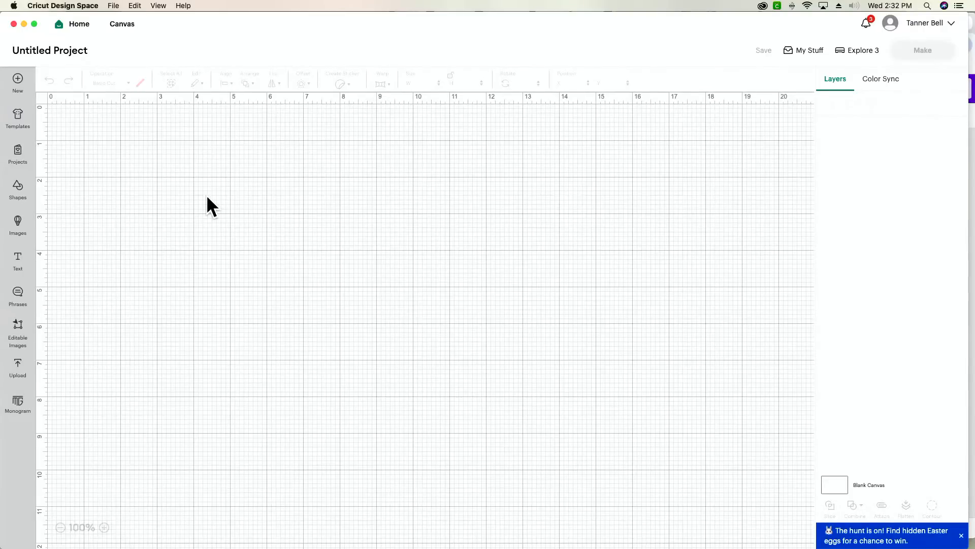
# - Upload Untitled design (13).png from Finder's Downloads folder as a new image
pyautogui.click(22, 387)
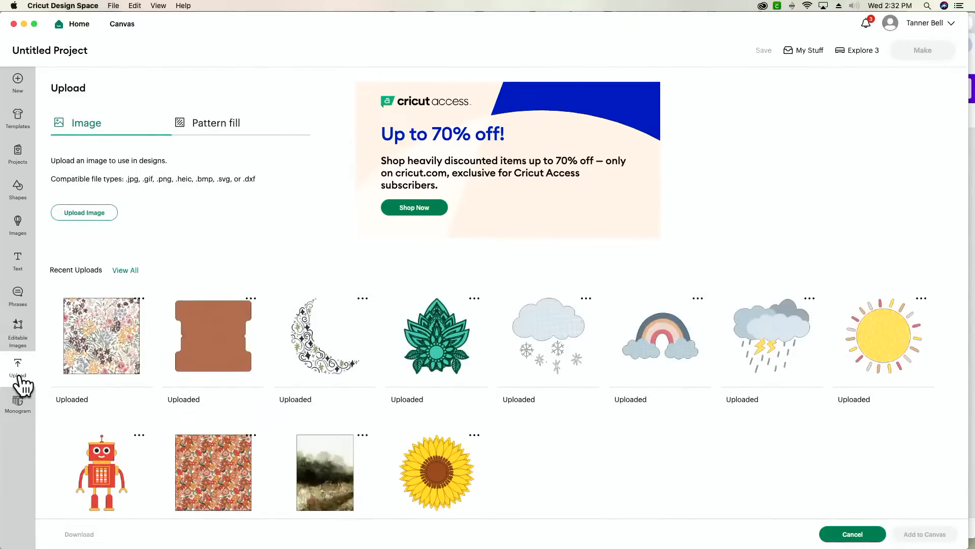
pyautogui.click(89, 213)
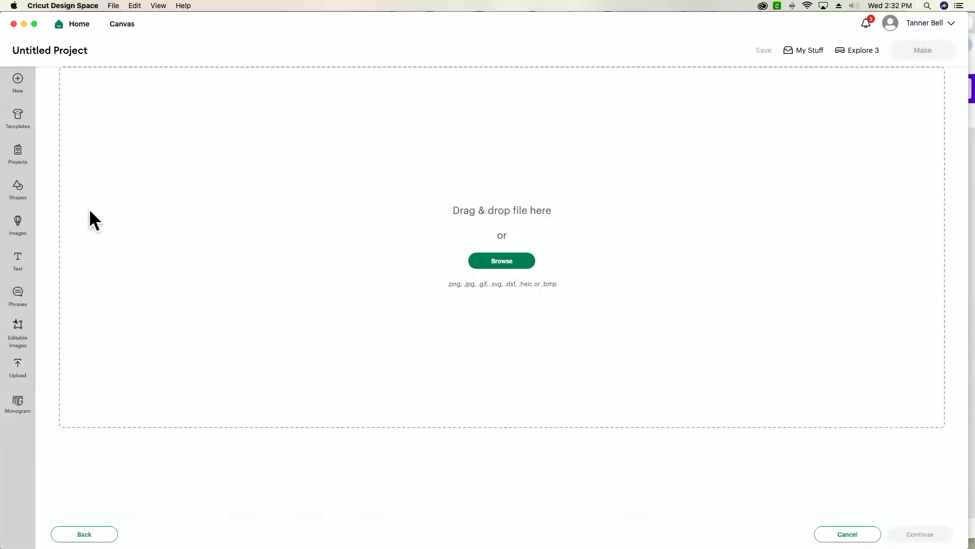
pyautogui.press('super+Tab')
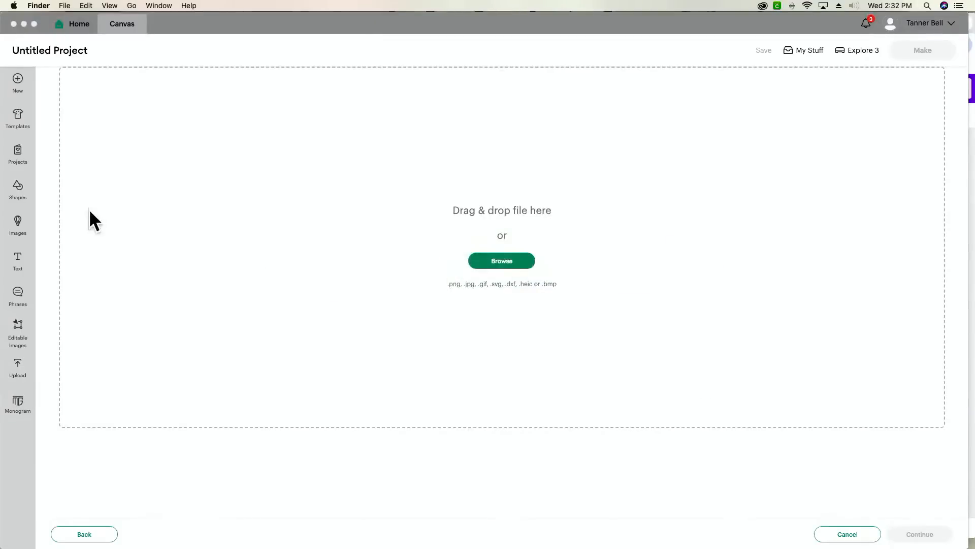
pyautogui.moveTo(436, 534)
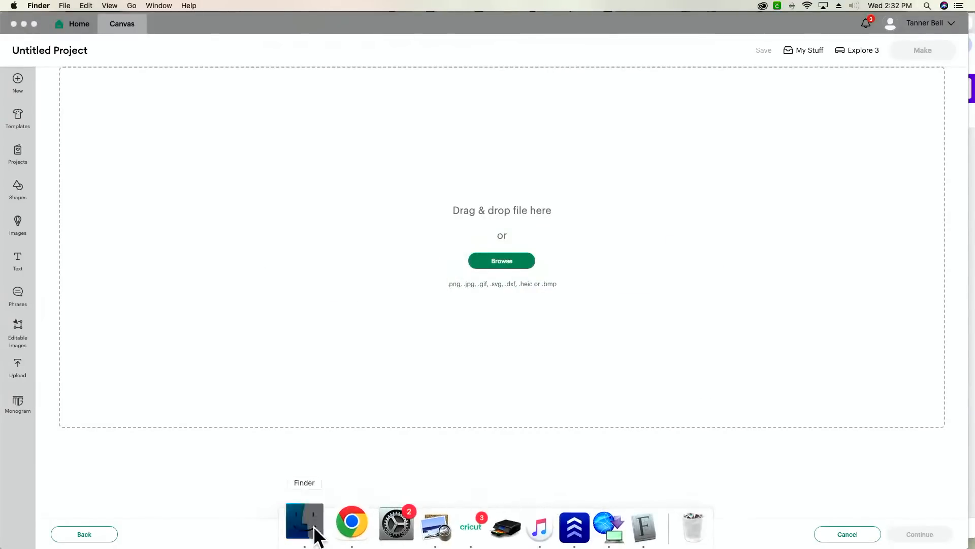
pyautogui.click(305, 523)
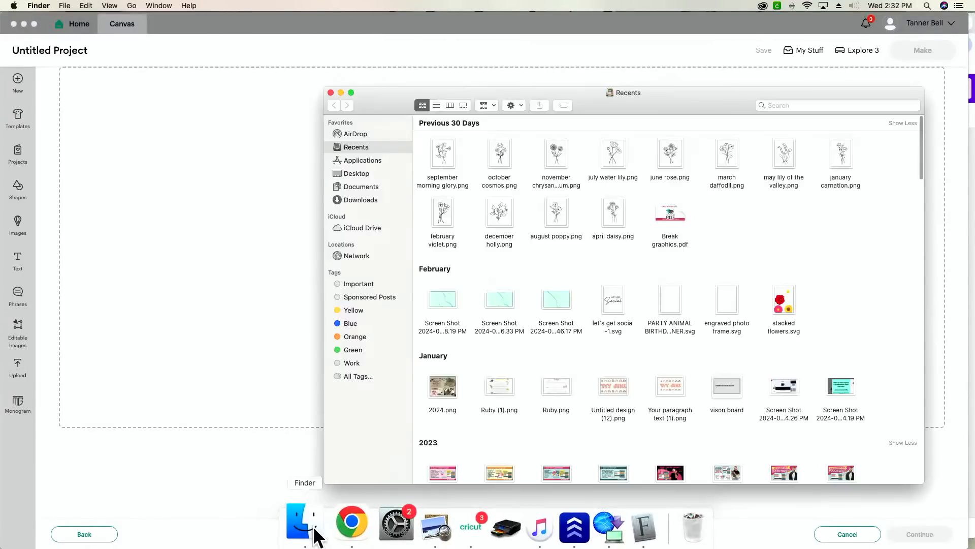
pyautogui.click(377, 200)
pyautogui.moveTo(458, 150); pyautogui.dragTo(183, 198)
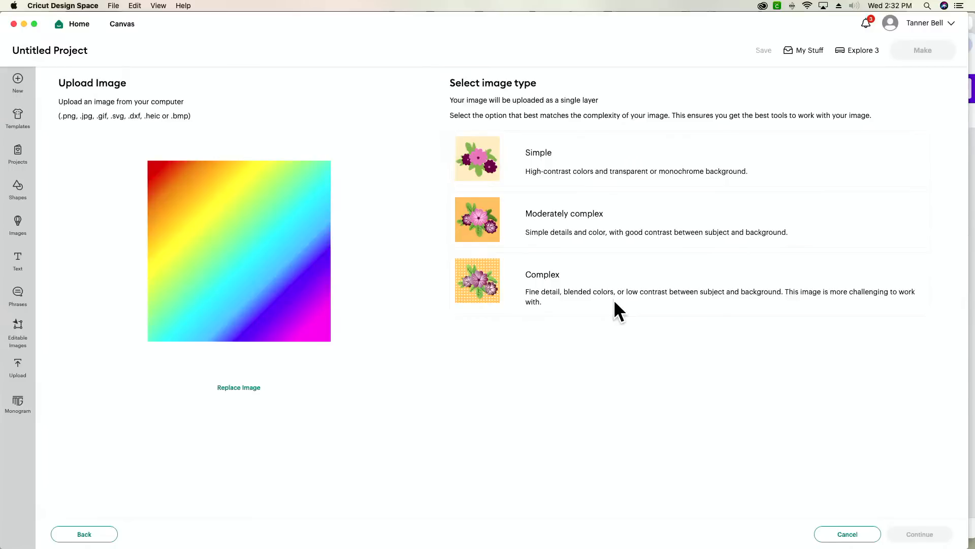
# - Mark the upload as a Complex image and continue without removing its background
pyautogui.click(553, 297)
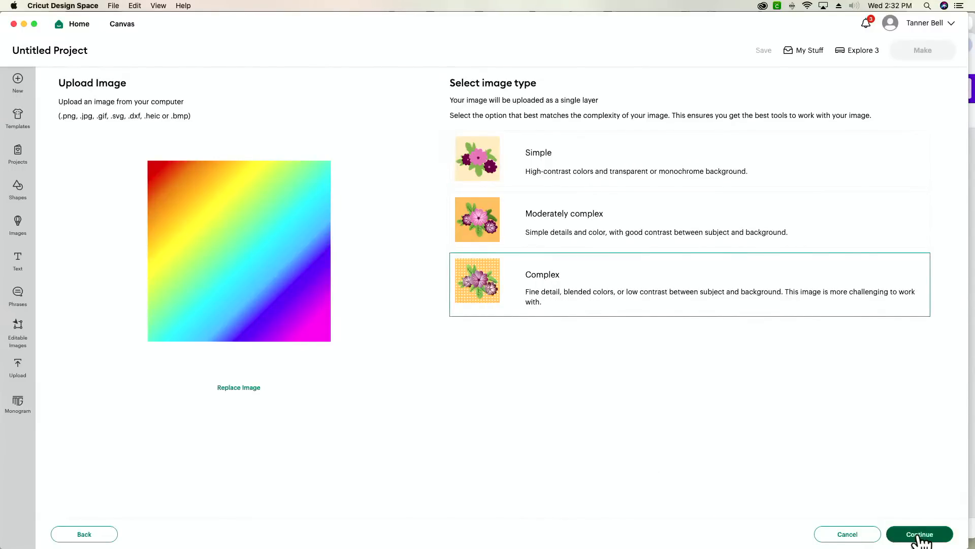
pyautogui.click(920, 534)
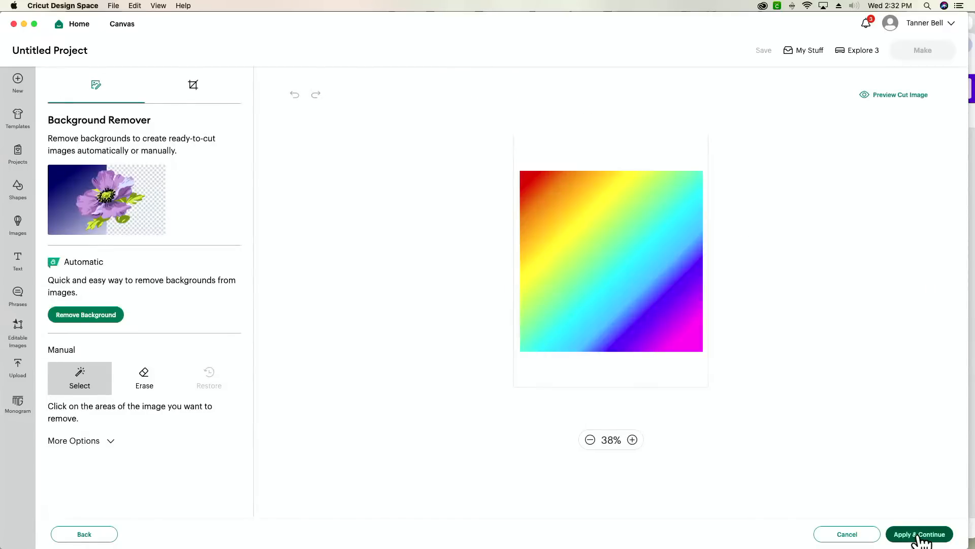
pyautogui.click(919, 534)
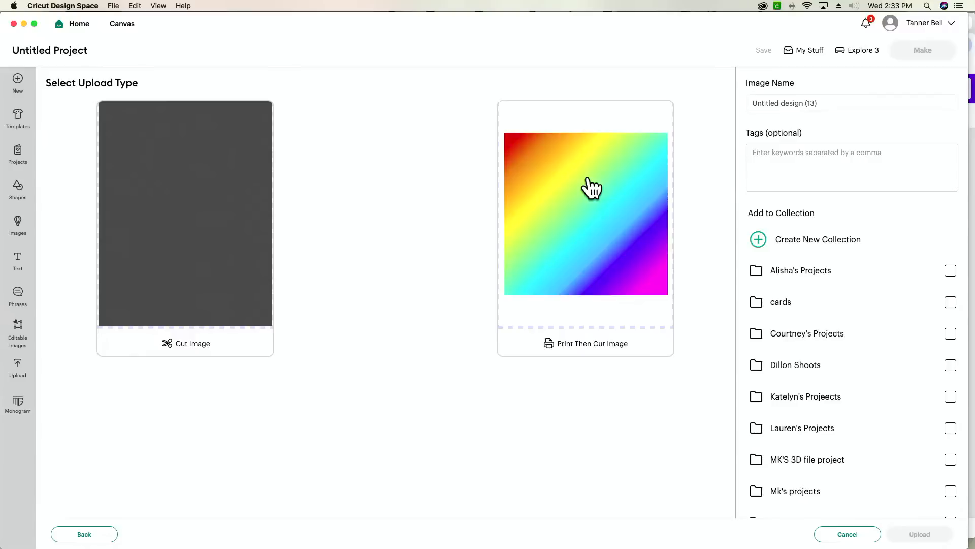
pyautogui.press('super+Tab')
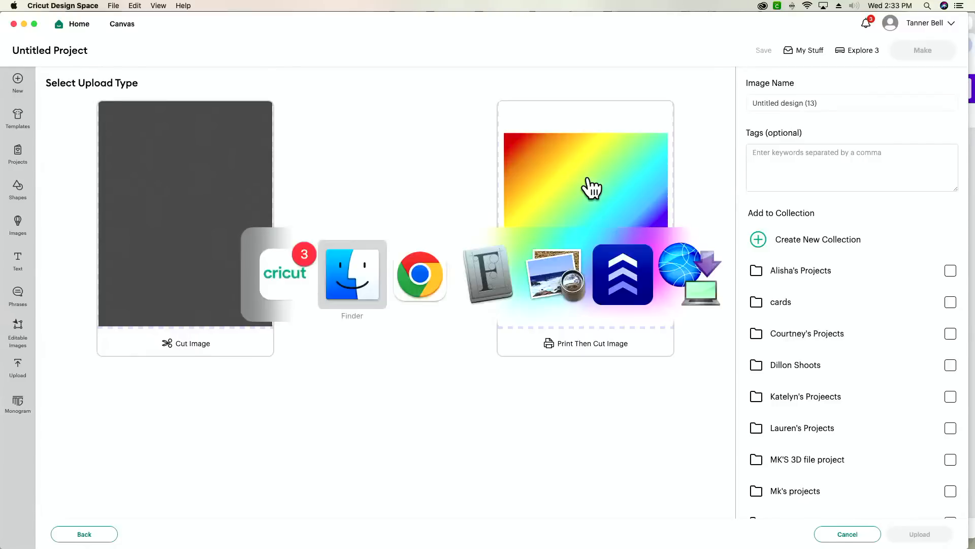
# - Revisit Canva's PNG download settings, then return to Cricut's Select Upload Type screen
pyautogui.press('super+Tab')
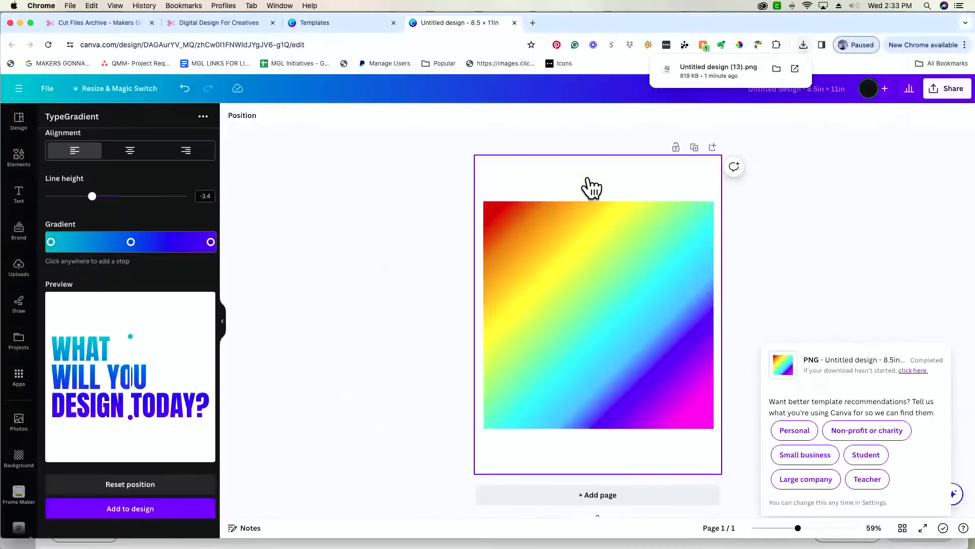
pyautogui.click(954, 91)
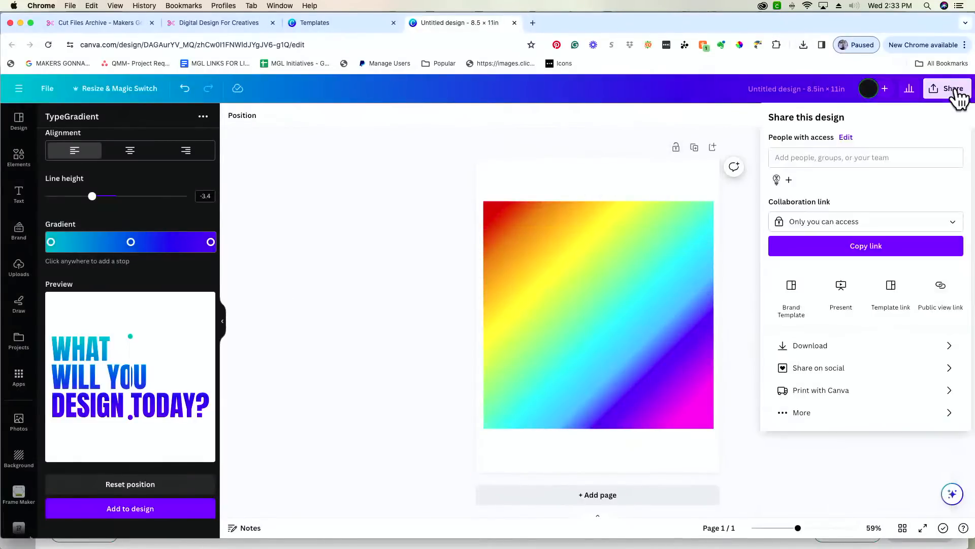
pyautogui.click(828, 346)
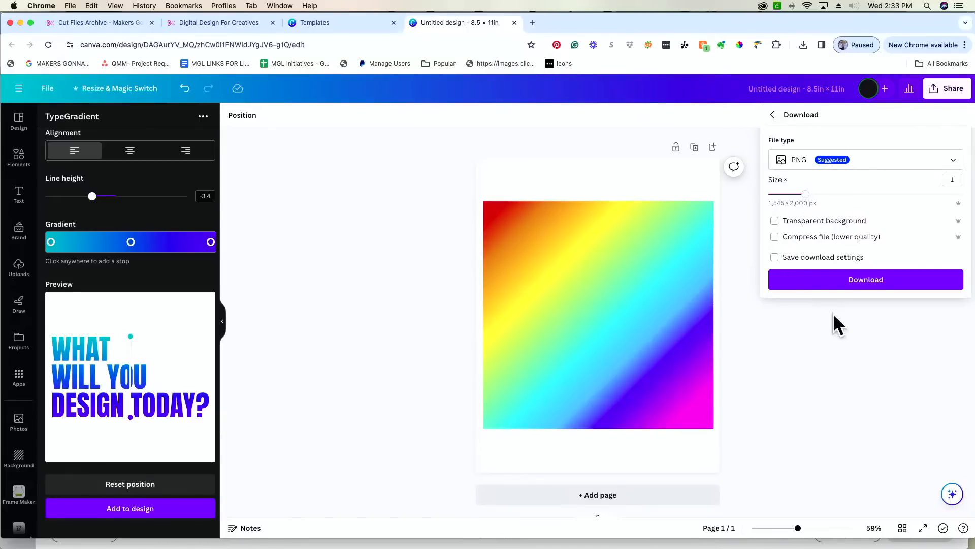
pyautogui.press('Tab')
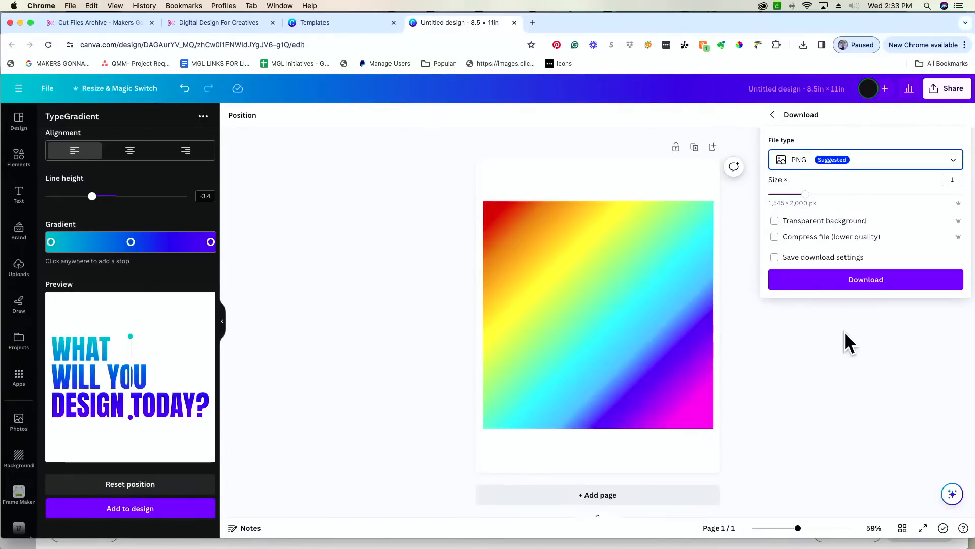
pyautogui.press('super+Tab')
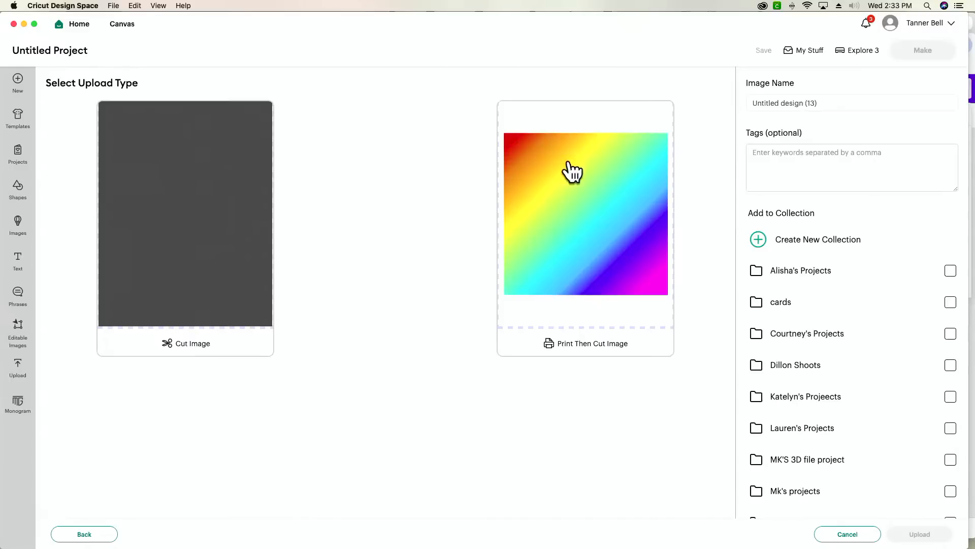
# - Save Untitled design (13) as a Print Then Cut image and select it in Recent Uploads
pyautogui.click(584, 218)
pyautogui.click(906, 539)
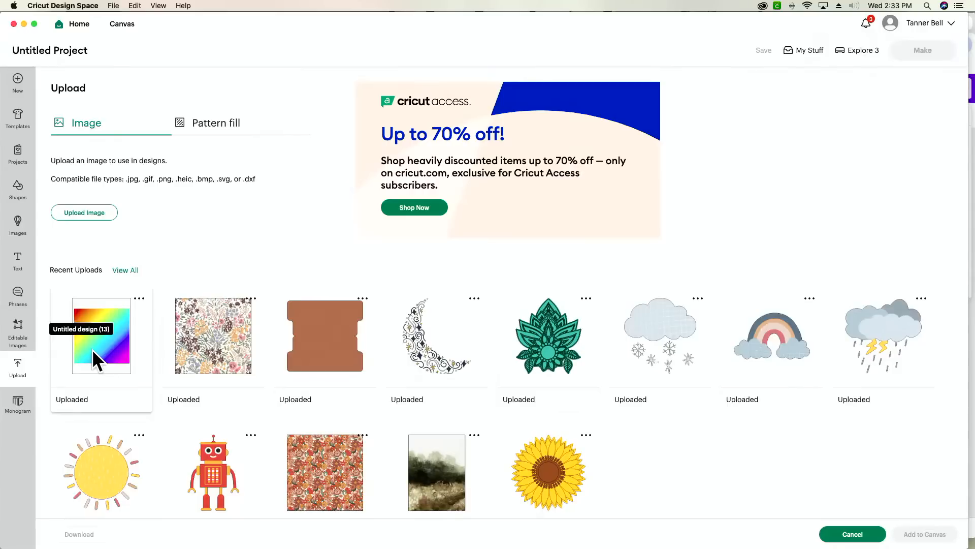
pyautogui.click(94, 353)
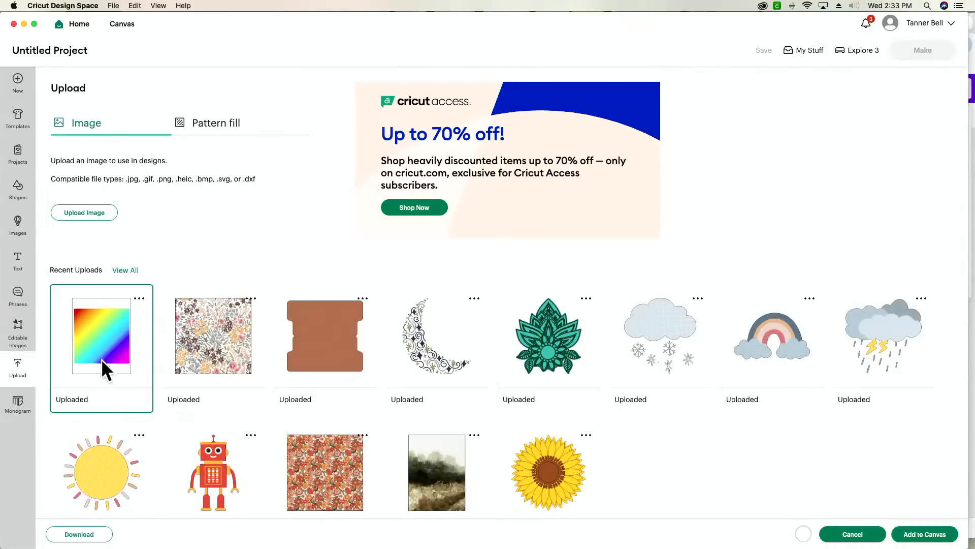
# - Add the rainbow image to the canvas at X 1.194, Y 0.917, sized 7.6 × 9.84 in
pyautogui.click(897, 540)
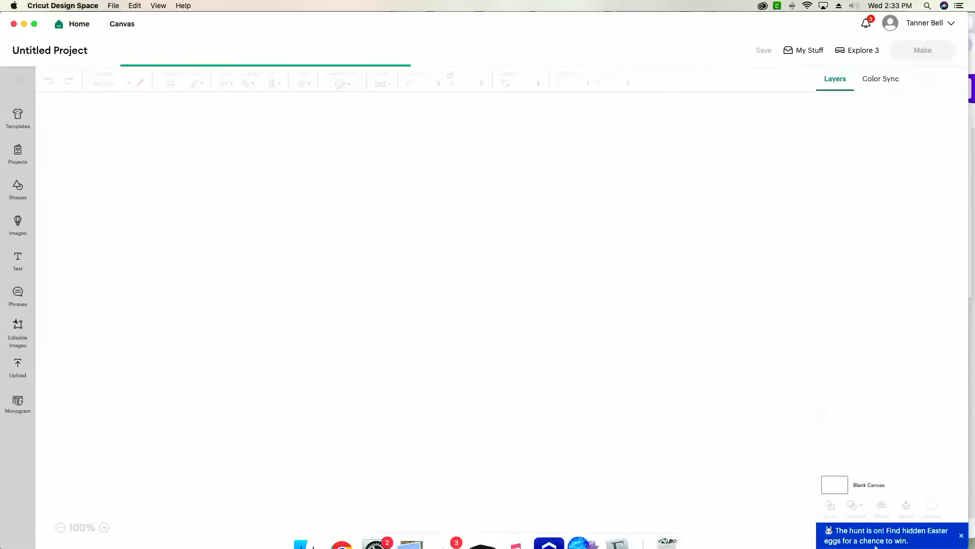
pyautogui.moveTo(248, 333); pyautogui.dragTo(270, 348)
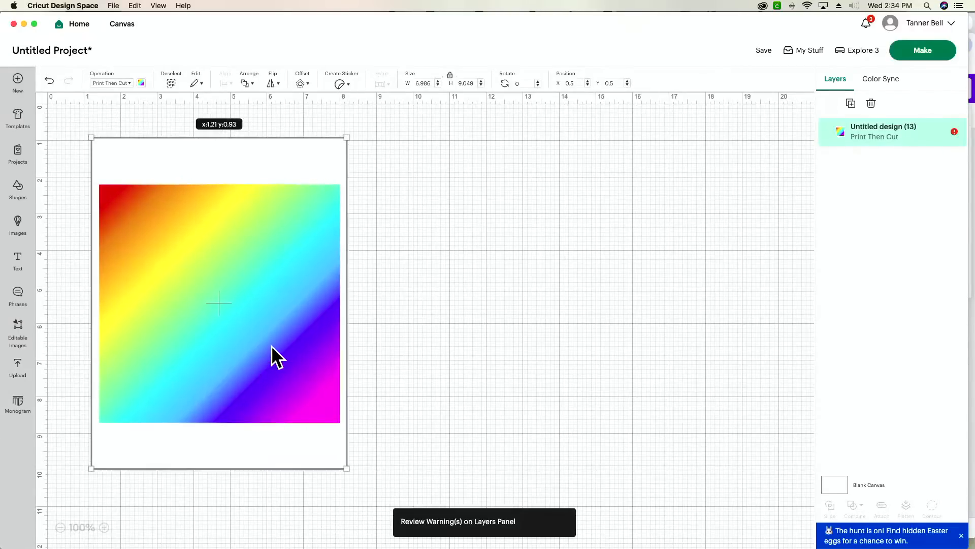
pyautogui.moveTo(346, 467); pyautogui.dragTo(369, 496)
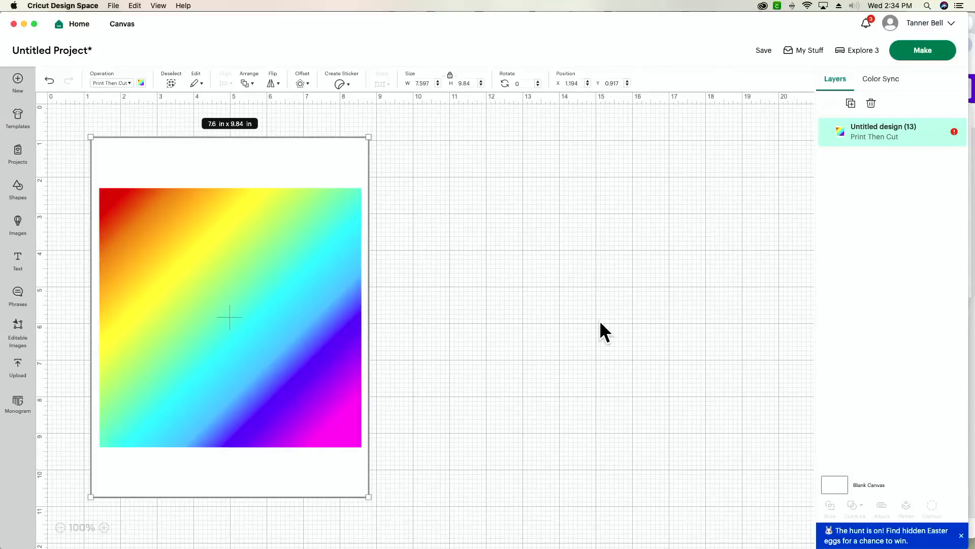
# - Add a text layer and set its font to the installed system font Arlo
pyautogui.click(18, 262)
pyautogui.click(85, 109)
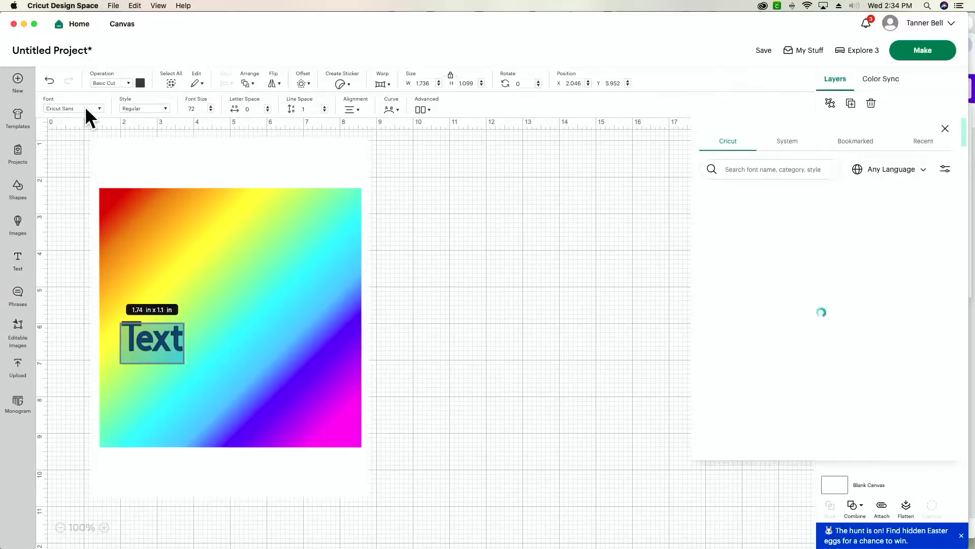
pyautogui.click(795, 143)
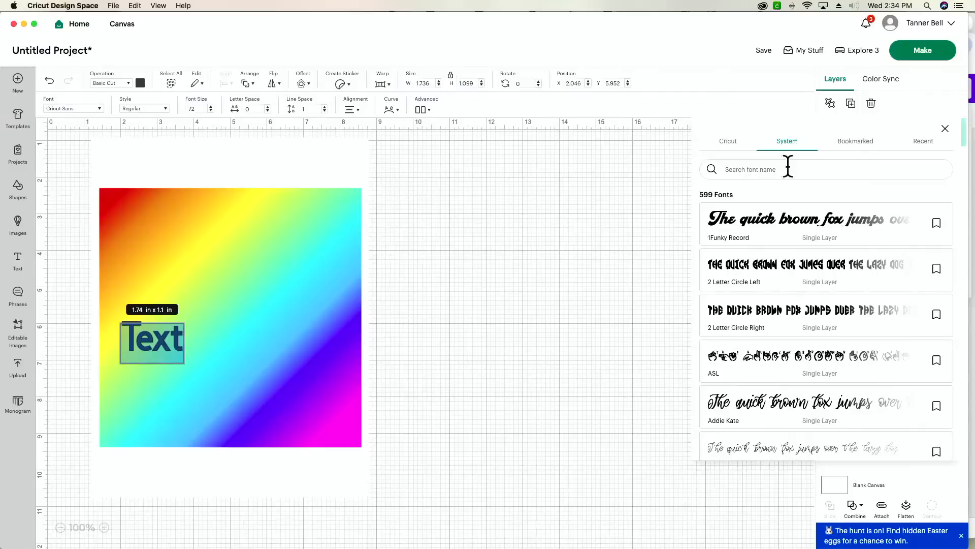
pyautogui.click(788, 169)
pyautogui.write('arlo')
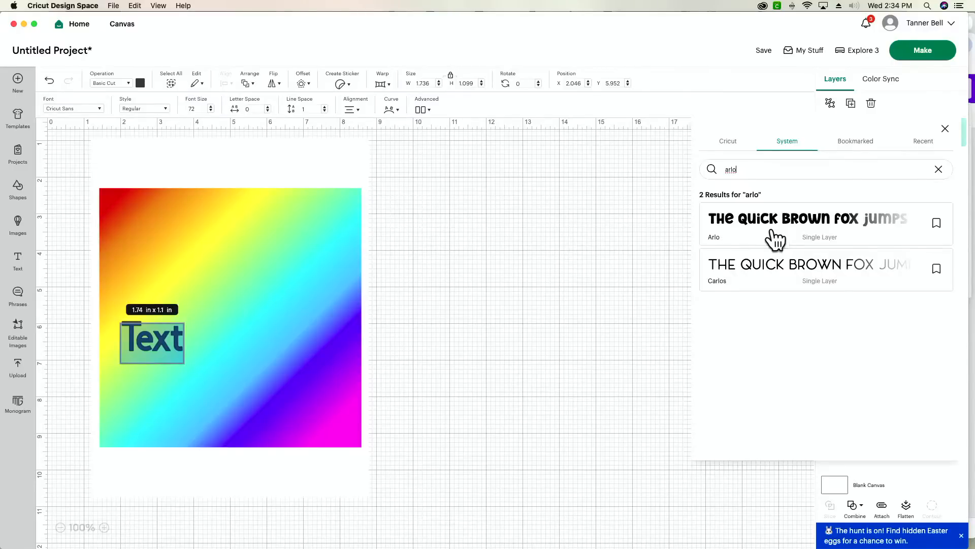
pyautogui.click(776, 238)
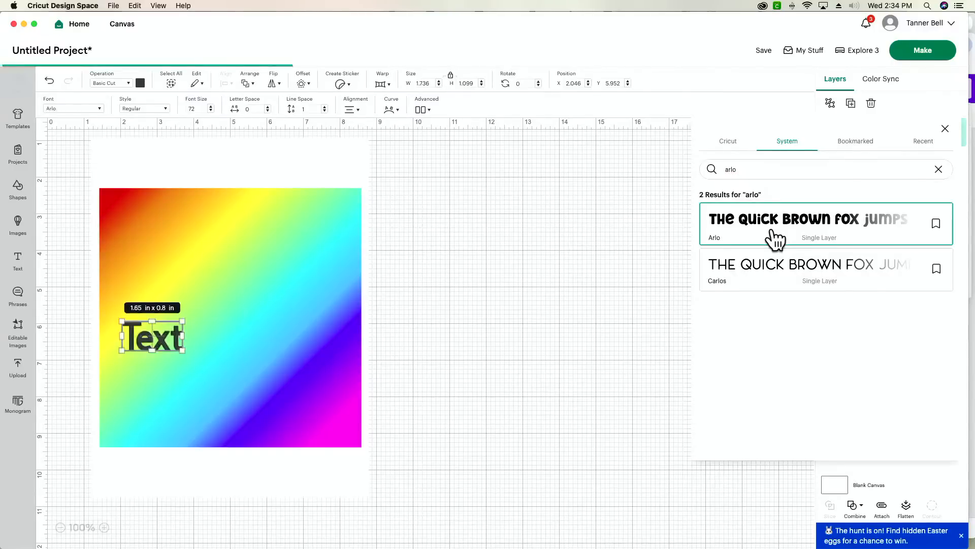
# - Move the text beside the rainbow image and change its wording to WHAT
pyautogui.click(573, 342)
pyautogui.moveTo(187, 343); pyautogui.dragTo(559, 288)
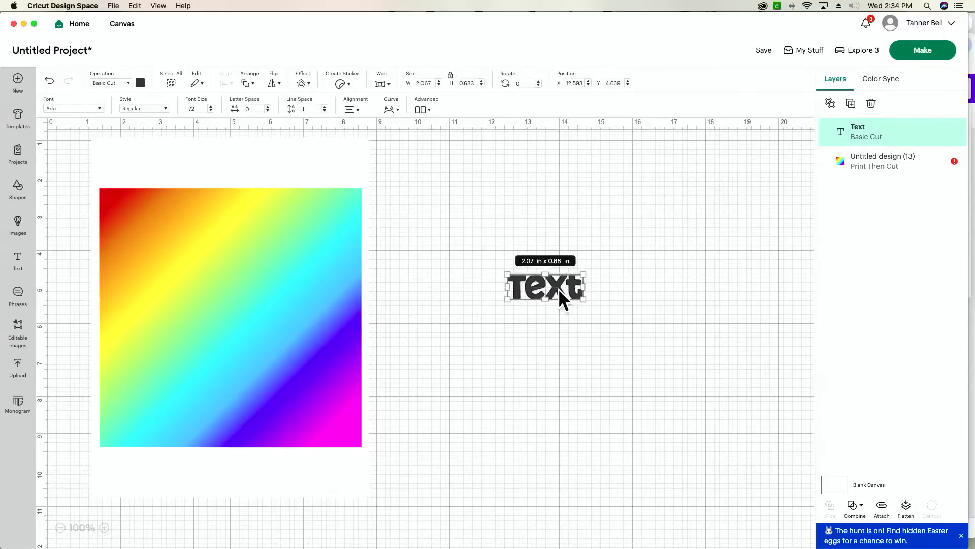
pyautogui.doubleClick(559, 288)
pyautogui.write('WHAT')
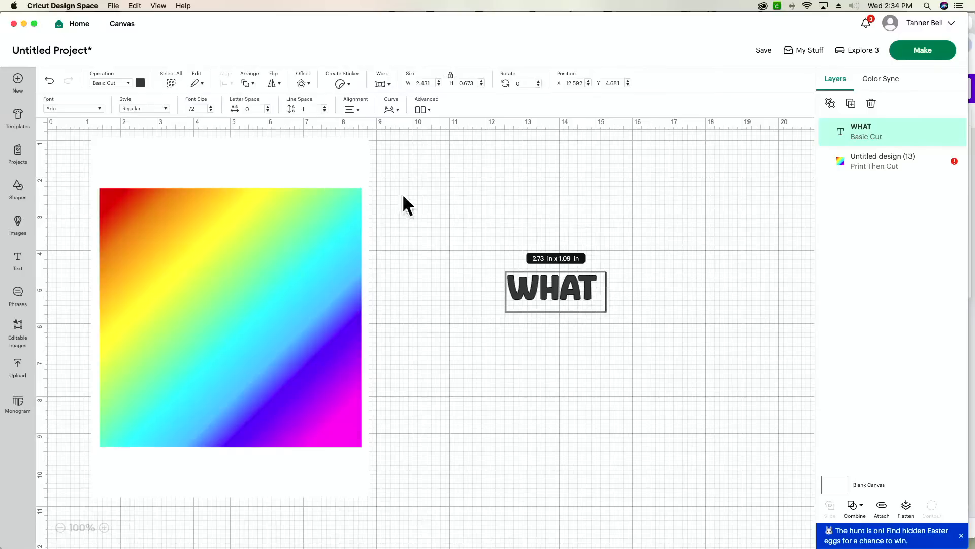
# - Search the system fonts for 'text' for the WHAT layer
pyautogui.click(84, 105)
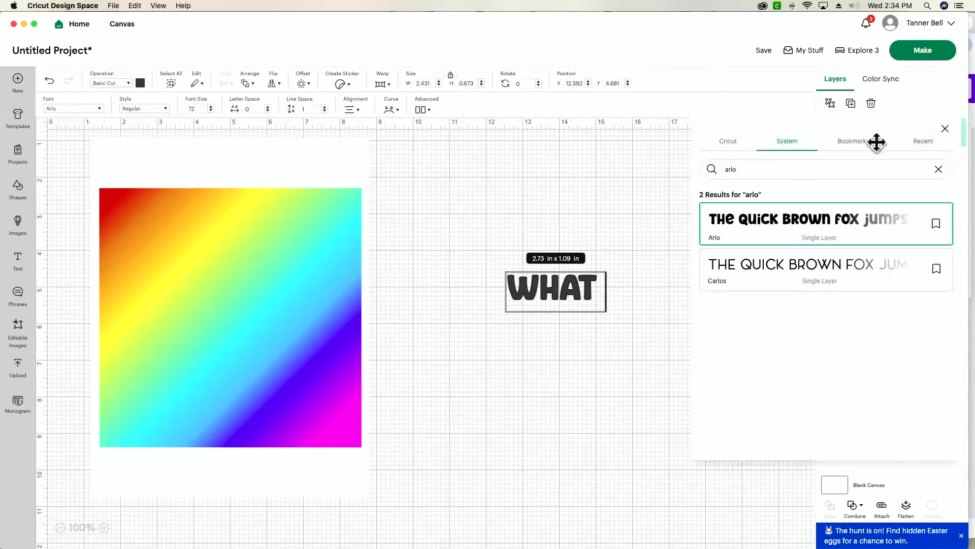
pyautogui.click(795, 171)
pyautogui.write('text')
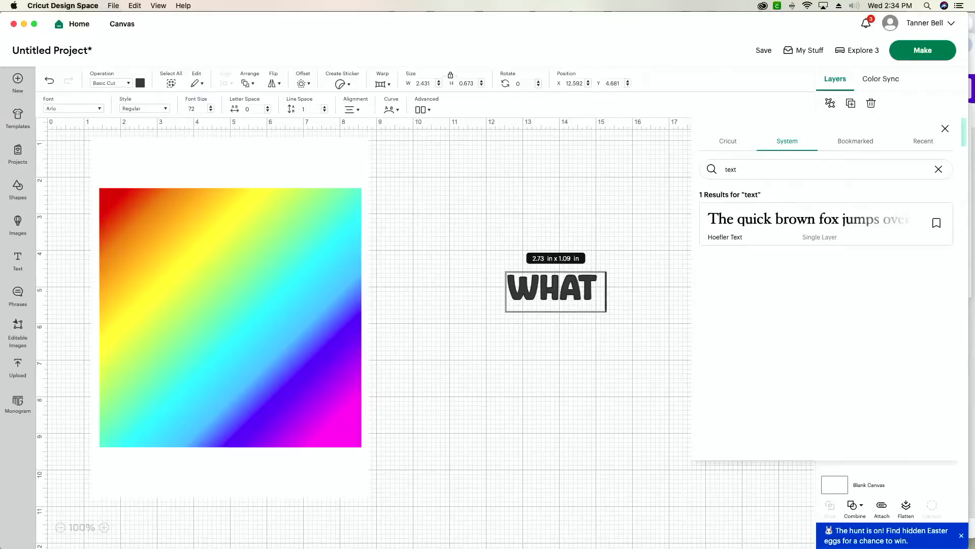
pyautogui.press('super+Tab')
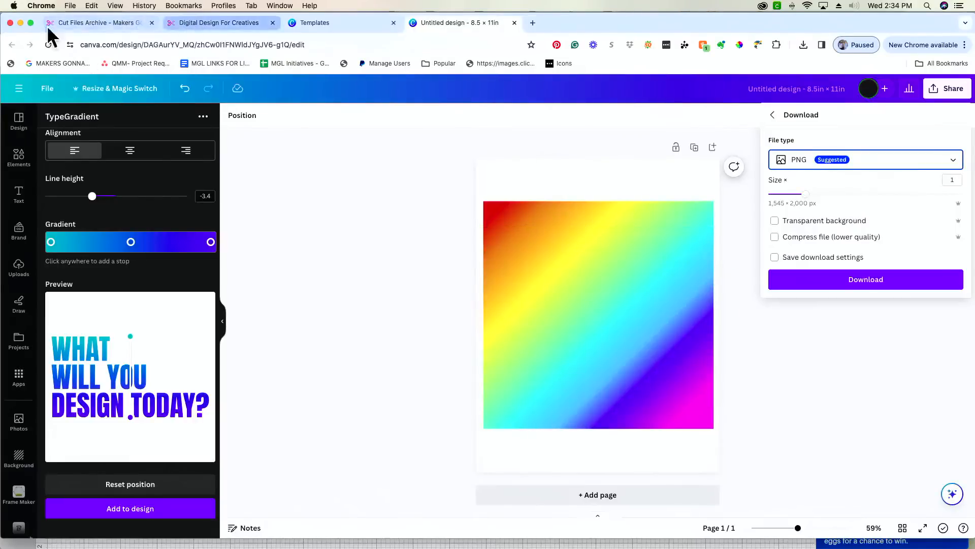
# - Open the Makers Gonna Learn fonts archive, then select the rainbow square back in Canva
pyautogui.click(114, 22)
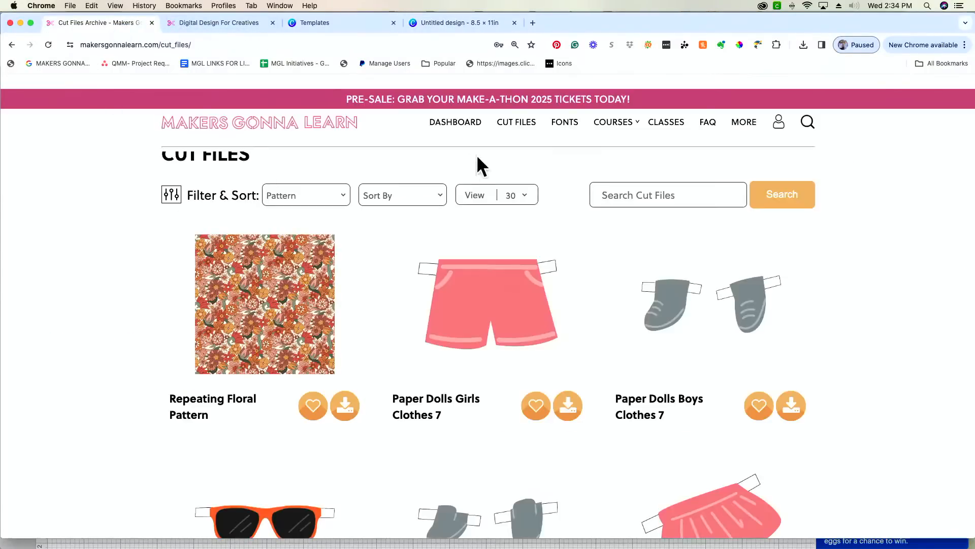
pyautogui.click(565, 130)
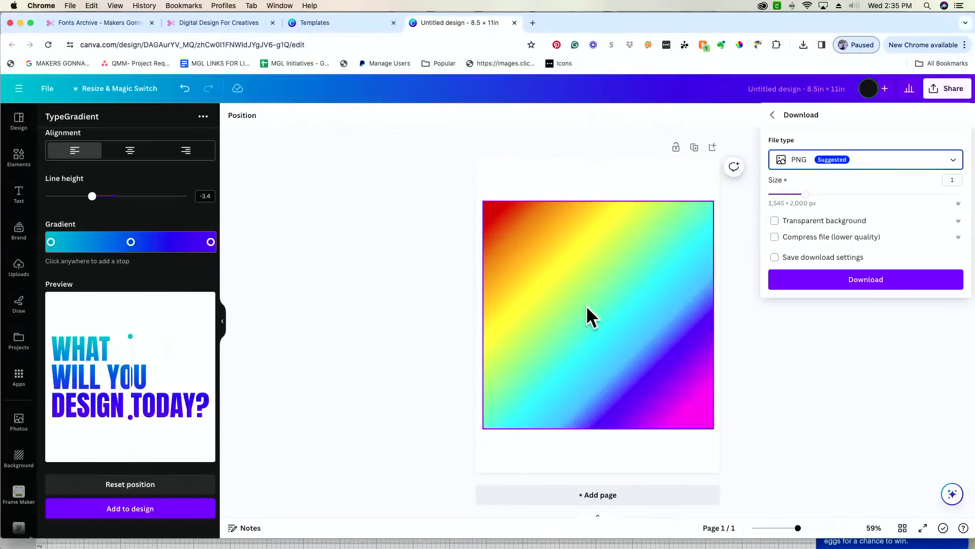
pyautogui.click(587, 306)
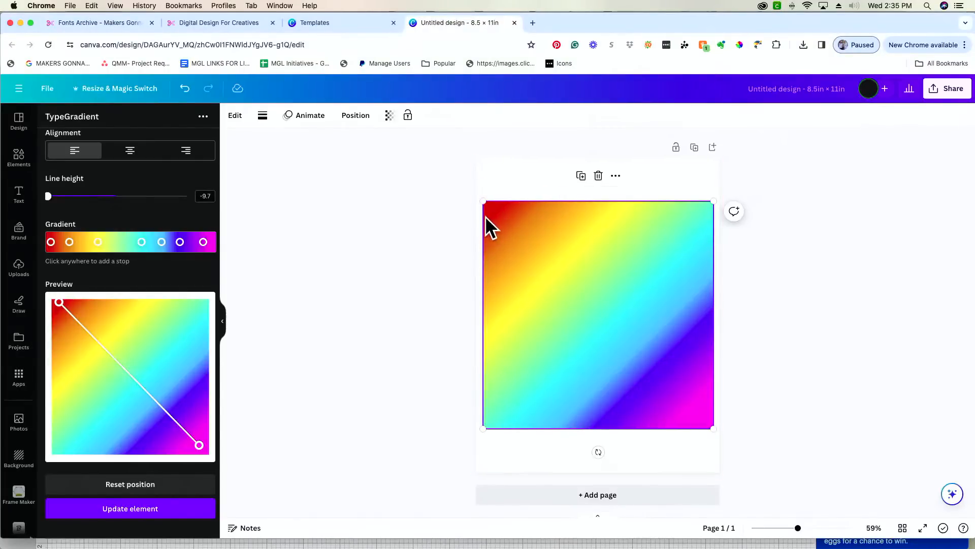
# - Resize the Canva rainbow gradient square by its corners to about 8.2 × 8.1 inches
pyautogui.moveTo(484, 202); pyautogui.dragTo(459, 126)
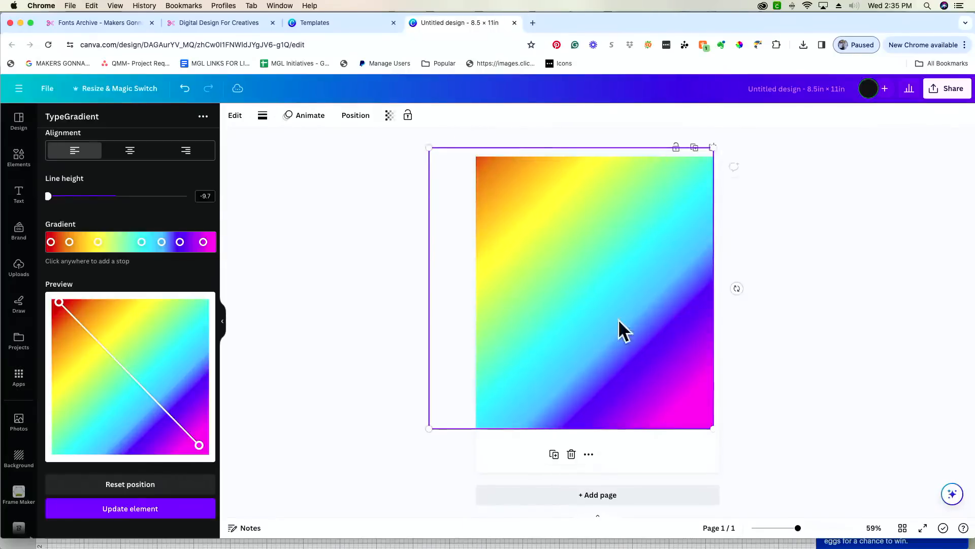
pyautogui.moveTo(718, 445); pyautogui.dragTo(713, 522)
pyautogui.moveTo(425, 146); pyautogui.dragTo(438, 156)
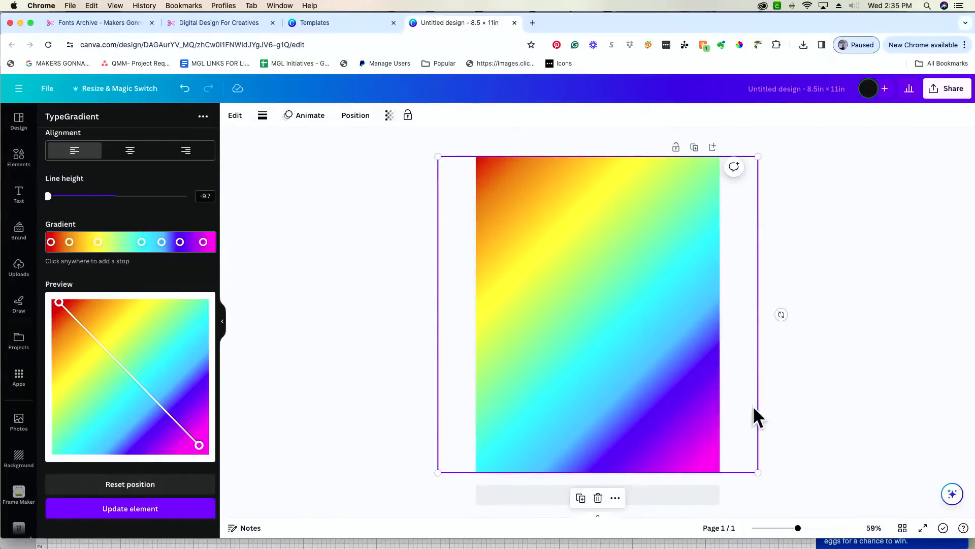
pyautogui.moveTo(758, 473); pyautogui.dragTo(695, 420)
pyautogui.moveTo(433, 153); pyautogui.dragTo(483, 187)
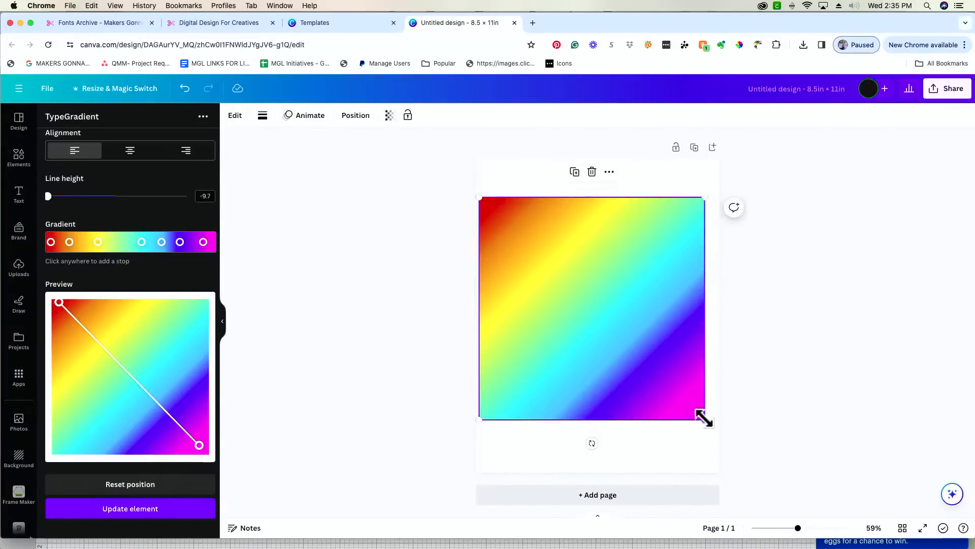
pyautogui.moveTo(704, 419); pyautogui.dragTo(719, 434)
pyautogui.moveTo(478, 198); pyautogui.dragTo(475, 193)
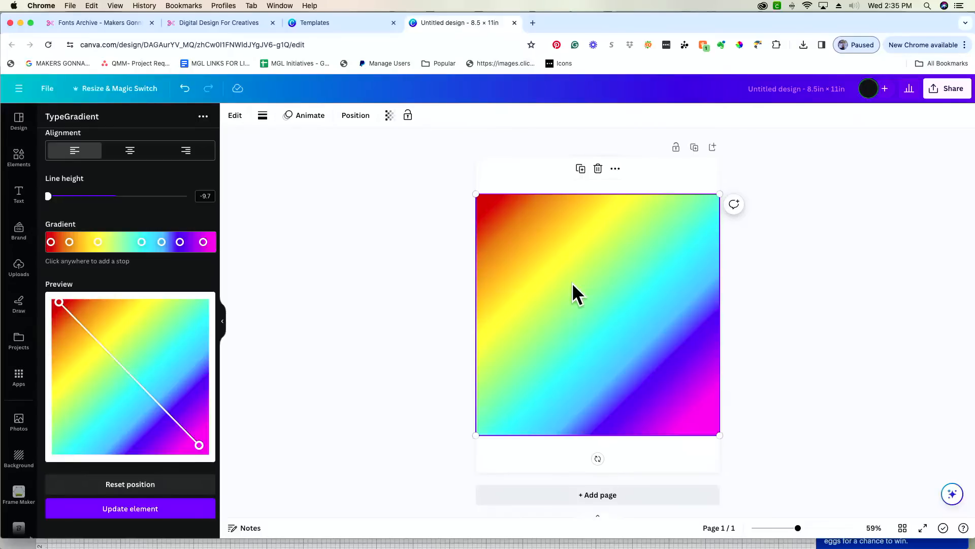
pyautogui.press('super+Tab')
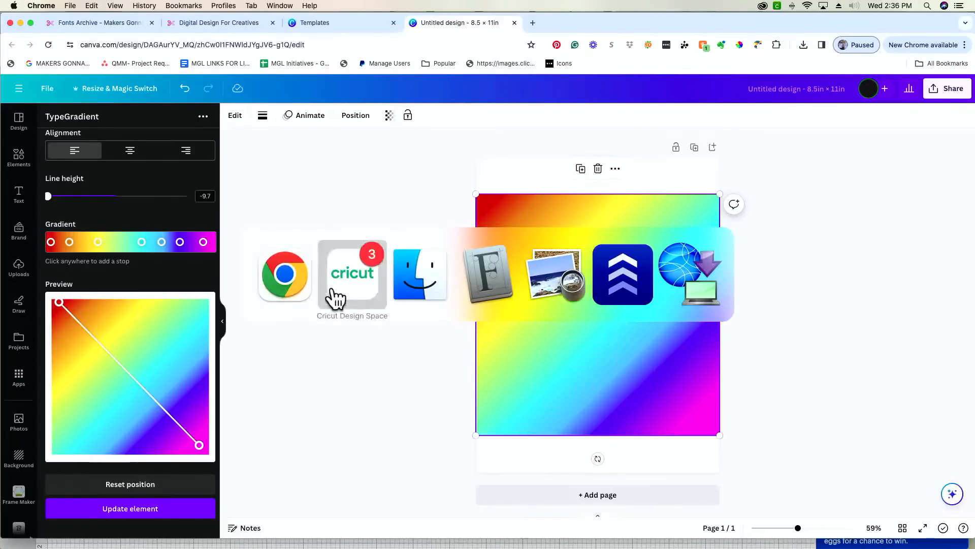
# - Bring up the Makers Gonna Learn Fonts Archive in Chrome and browse down the font list
pyautogui.click(288, 292)
pyautogui.click(82, 22)
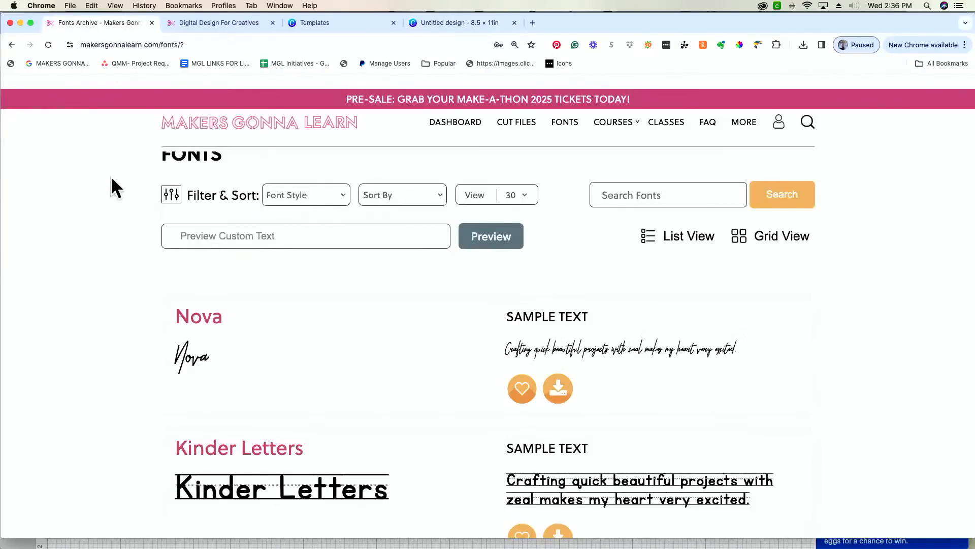
pyautogui.scroll(-4, 104, 181)
pyautogui.scroll(-2, 102, 178)
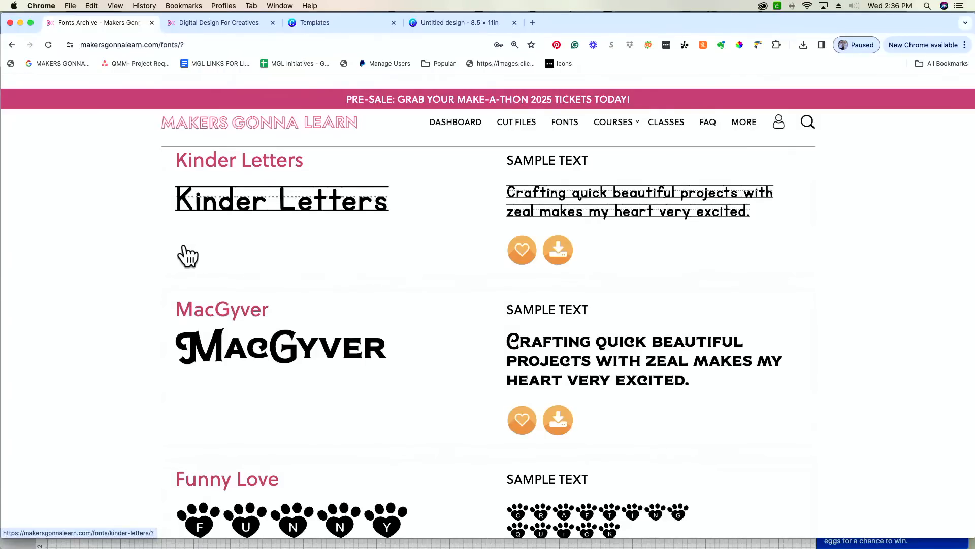
pyautogui.scroll(-1, 188, 256)
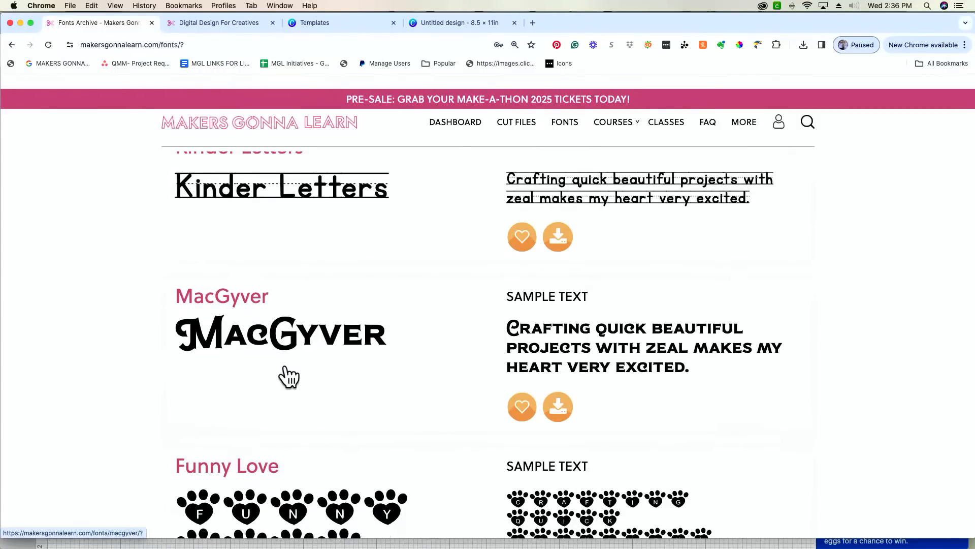
pyautogui.scroll(-1, 289, 376)
pyautogui.scroll(-8, 289, 376)
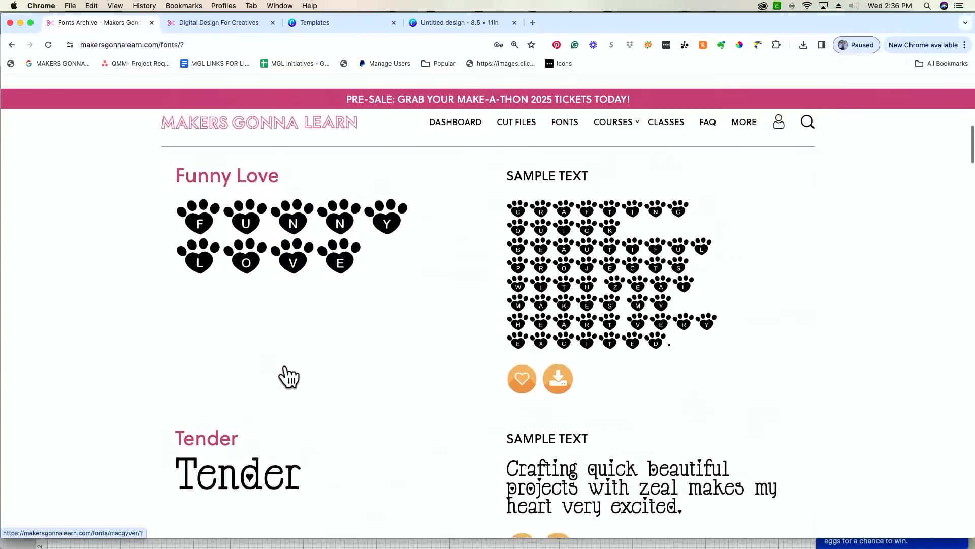
pyautogui.scroll(-10, 289, 377)
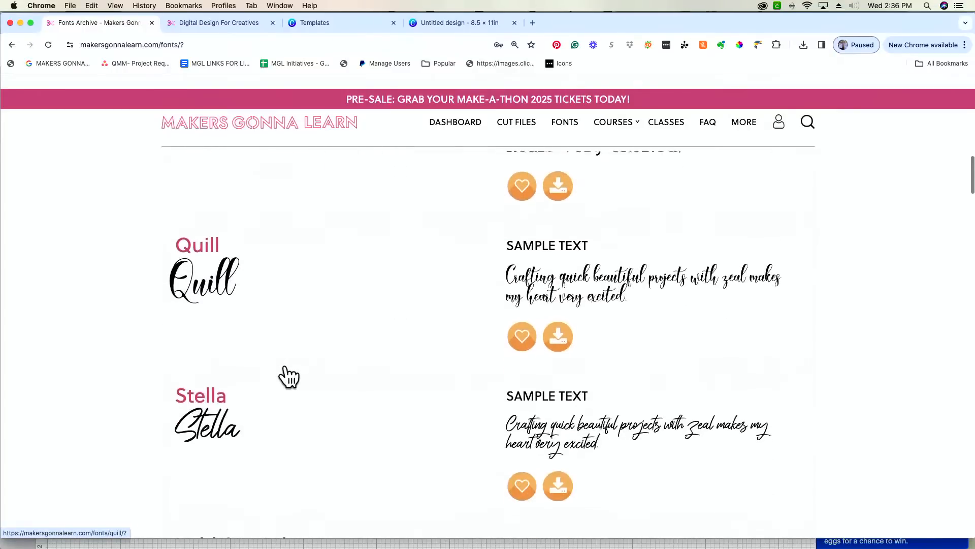
pyautogui.scroll(-6, 289, 376)
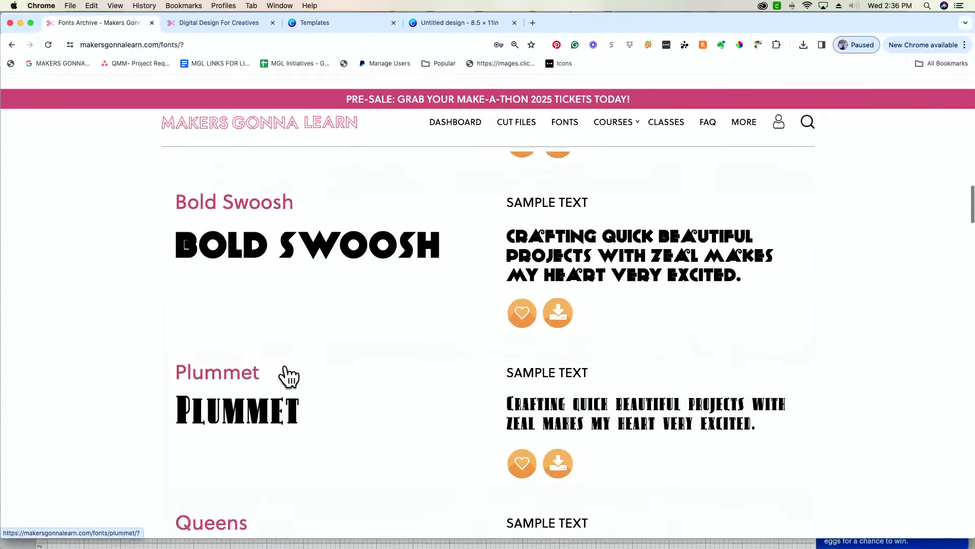
pyautogui.scroll(-5, 289, 377)
# - Keep comparing the font samples, then return to the Preview Custom Text field
pyautogui.scroll(2, 289, 376)
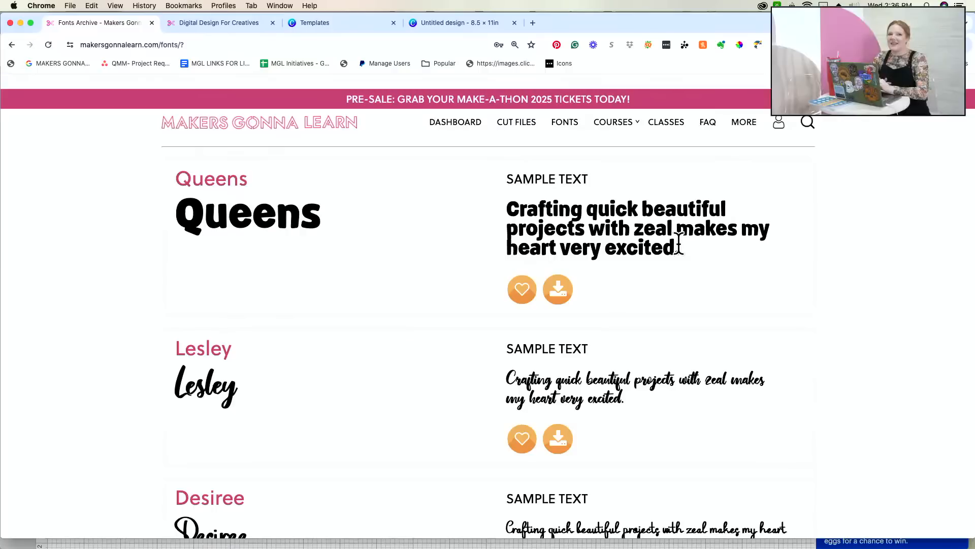
pyautogui.scroll(-10, 679, 242)
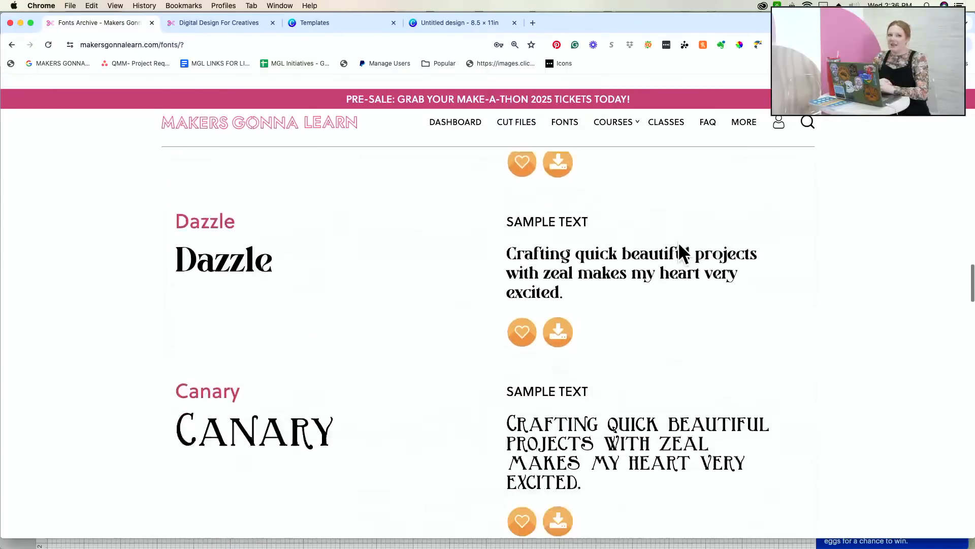
pyautogui.scroll(-7, 679, 242)
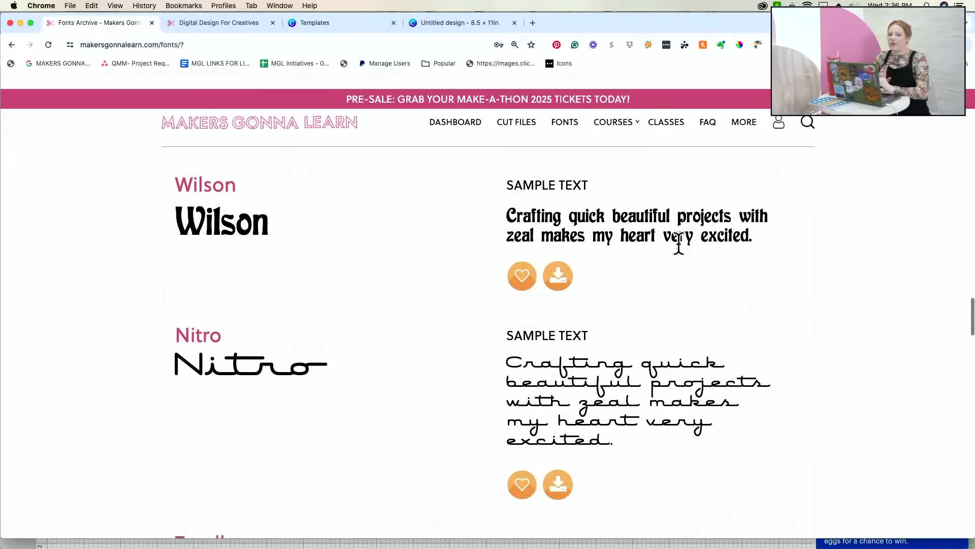
pyautogui.scroll(-6, 679, 243)
pyautogui.scroll(4, 679, 243)
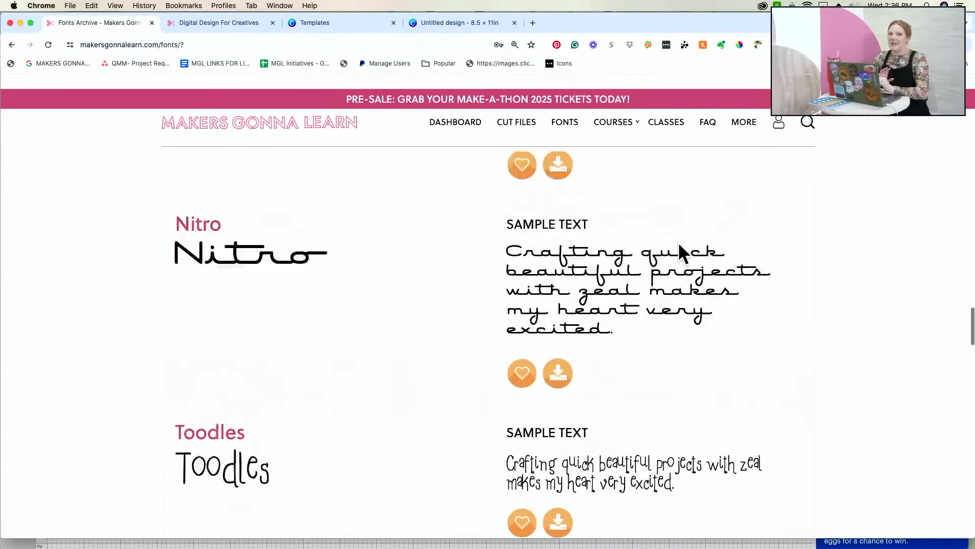
pyautogui.scroll(2, 678, 241)
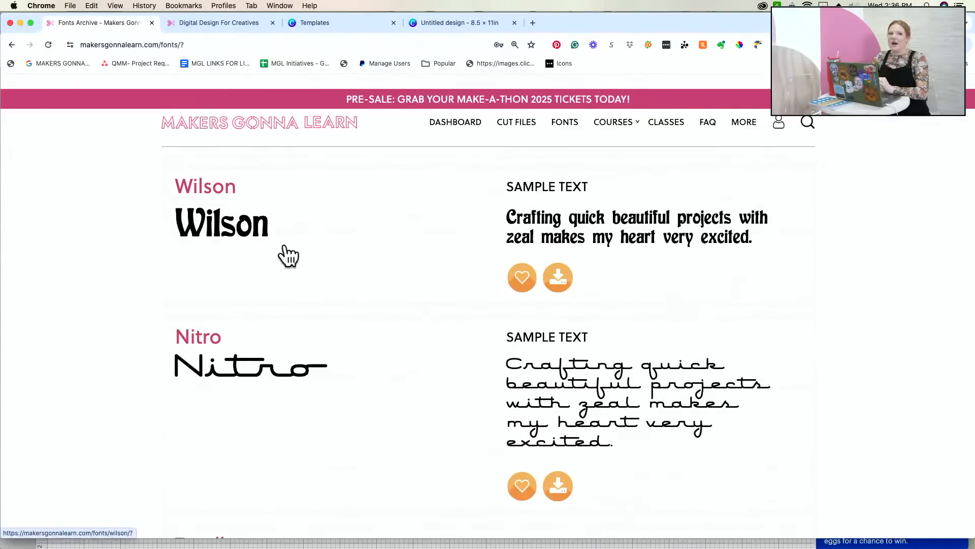
pyautogui.scroll(-4, 288, 255)
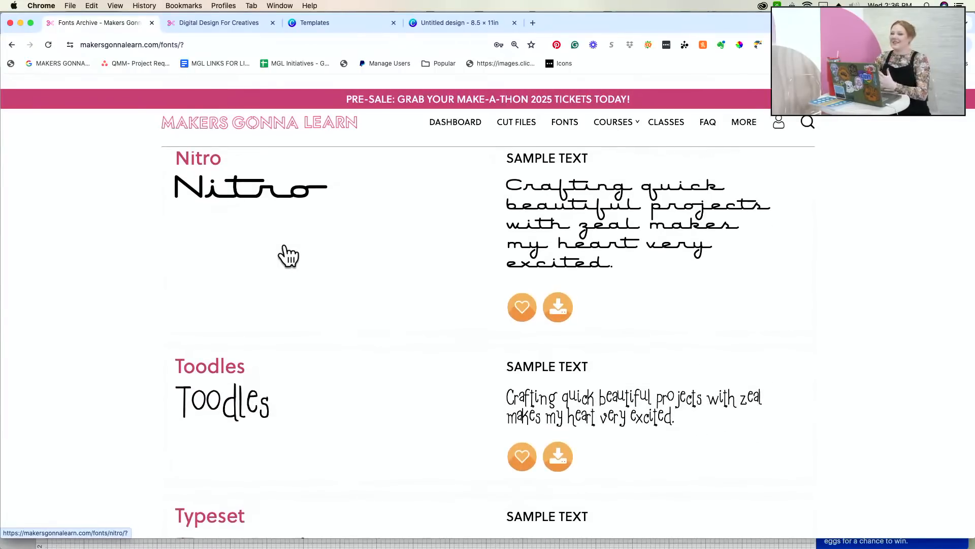
pyautogui.scroll(-15, 289, 256)
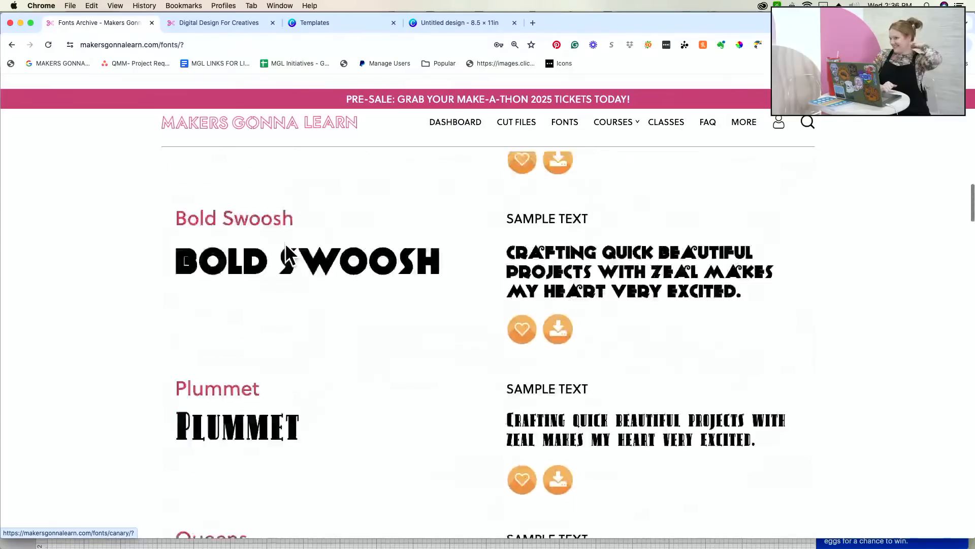
pyautogui.scroll(3, 265, 276)
pyautogui.scroll(6, 261, 282)
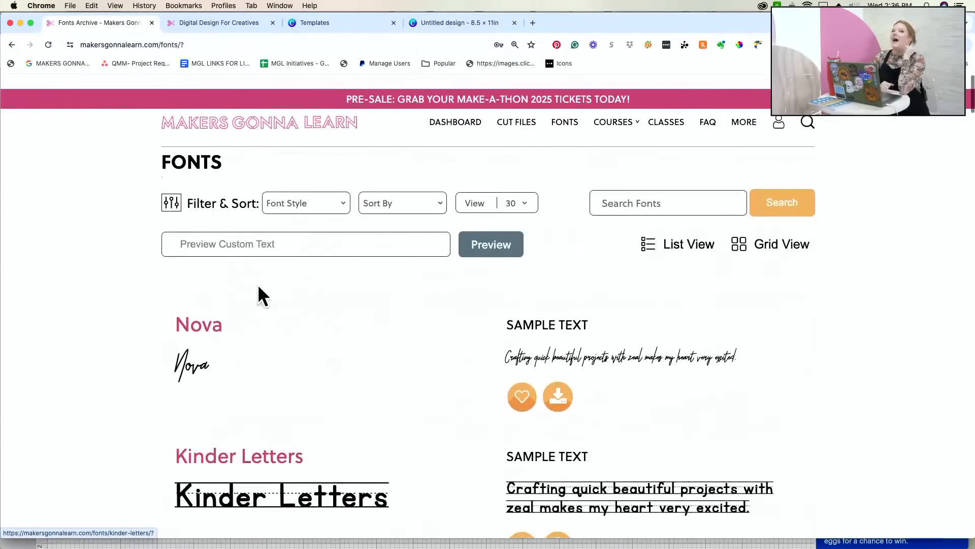
pyautogui.click(283, 238)
# - Preview all fonts with the custom text 'Appalachian' and scroll through the results from Nova onward
pyautogui.write('Appalachian')
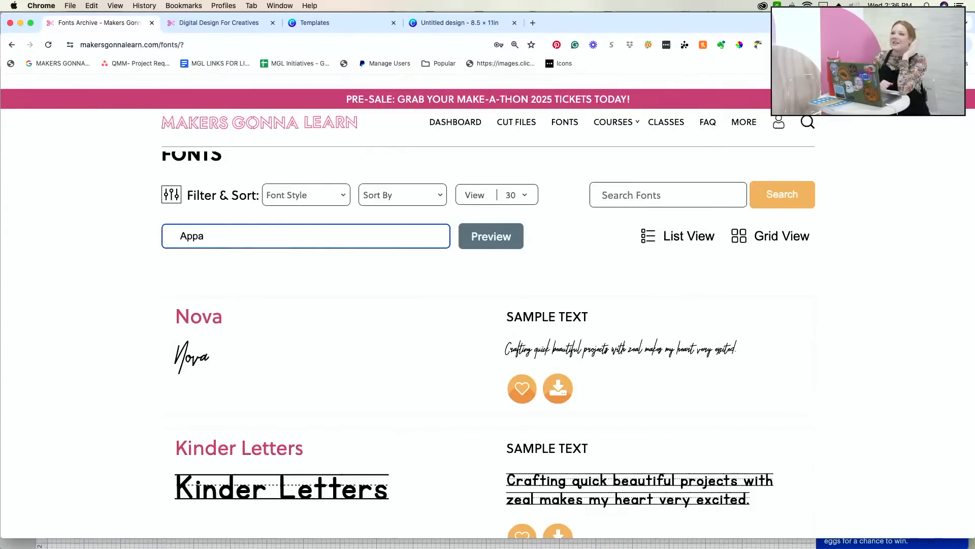
pyautogui.click(492, 242)
pyautogui.scroll(-3, 768, 312)
pyautogui.scroll(-20, 764, 306)
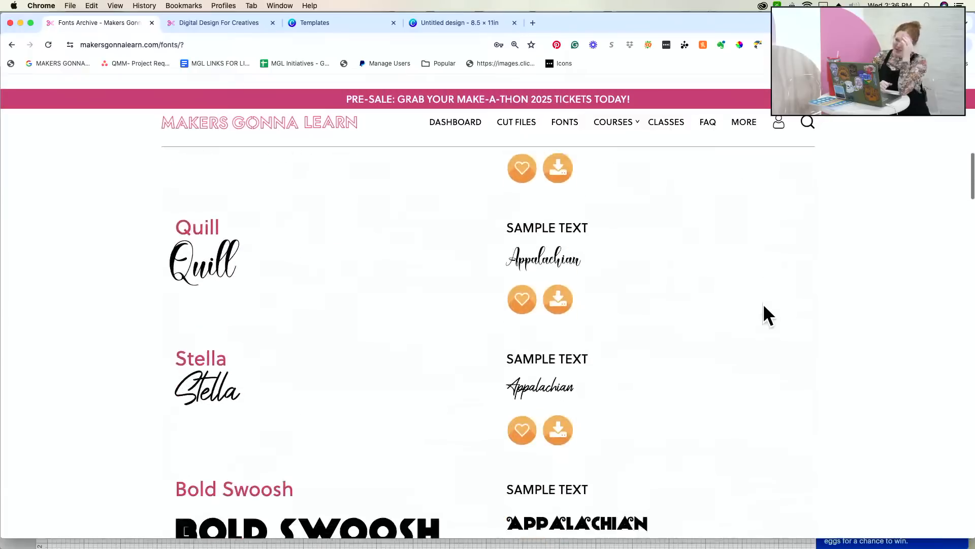
pyautogui.scroll(-17, 763, 305)
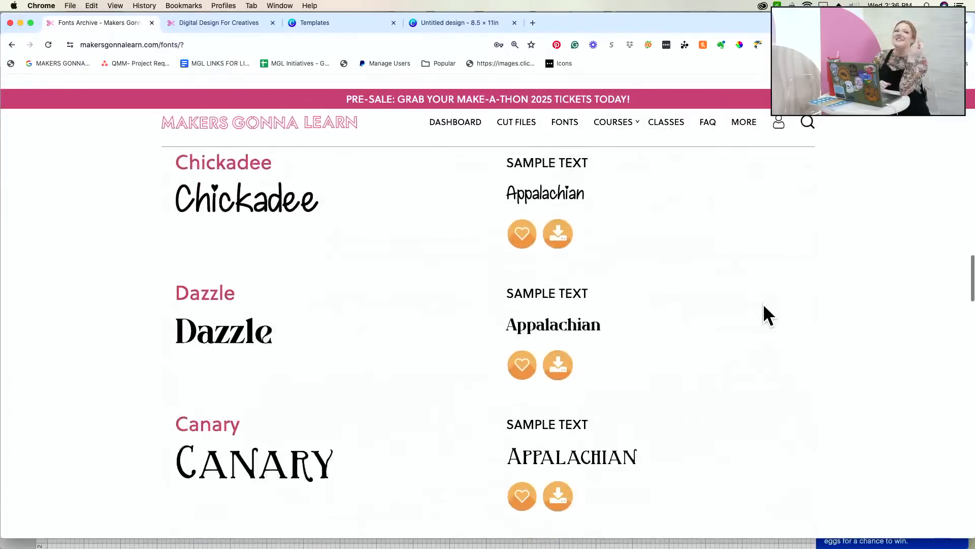
pyautogui.scroll(-2, 763, 303)
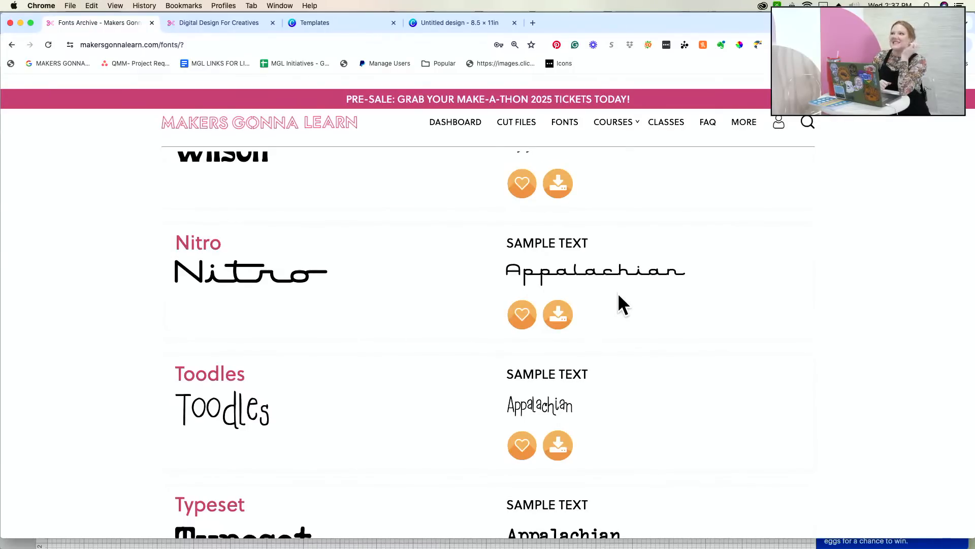
pyautogui.scroll(-8, 618, 295)
pyautogui.scroll(-7, 725, 166)
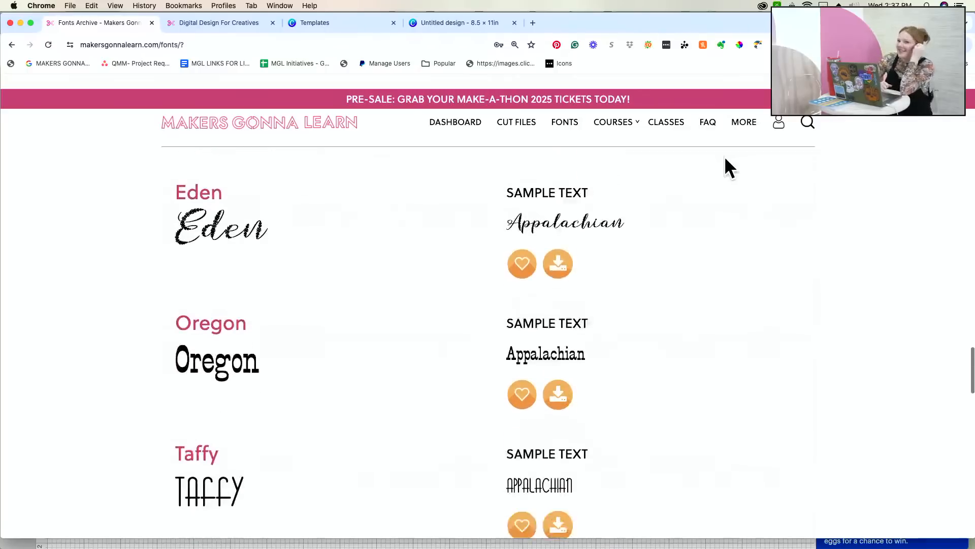
pyautogui.scroll(-10, 689, 260)
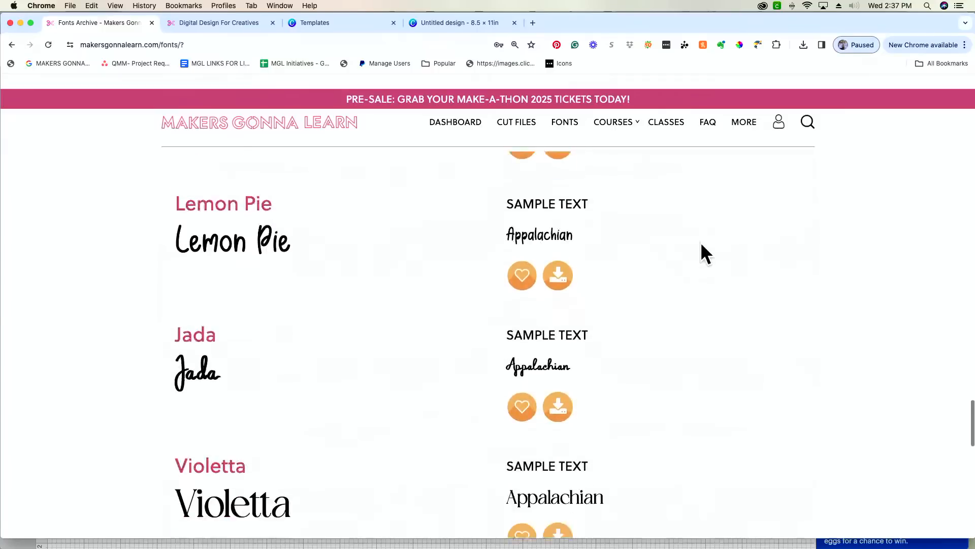
pyautogui.scroll(-5, 701, 245)
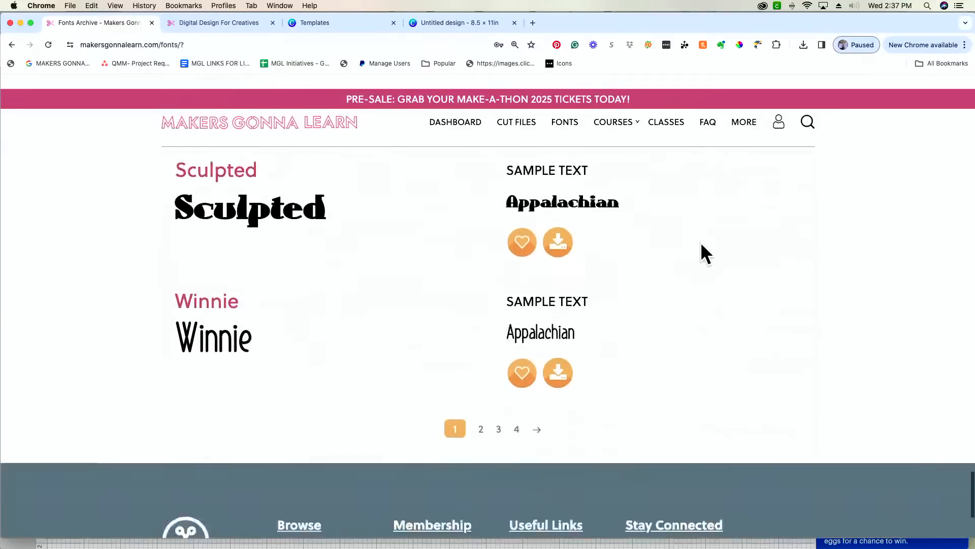
pyautogui.scroll(12, 701, 245)
pyautogui.scroll(15, 700, 242)
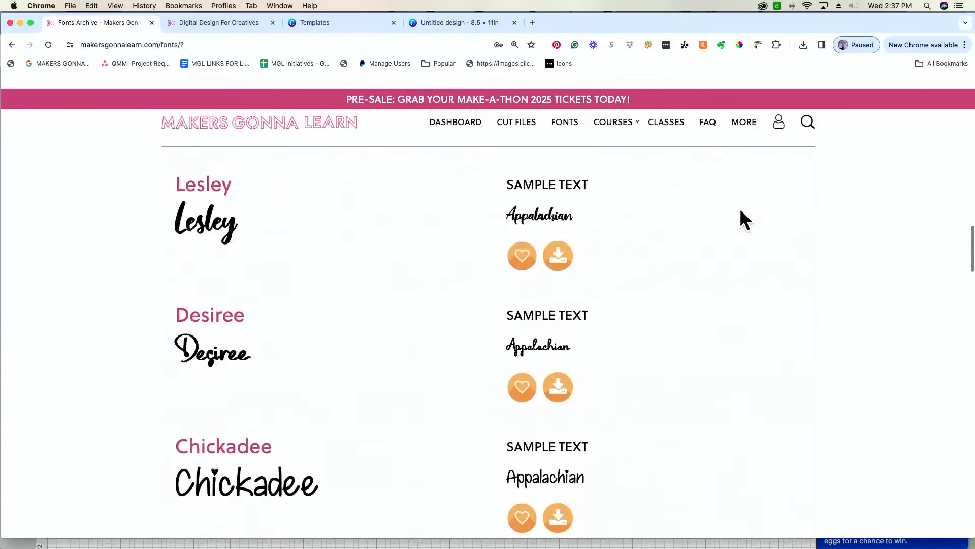
pyautogui.click(645, 163)
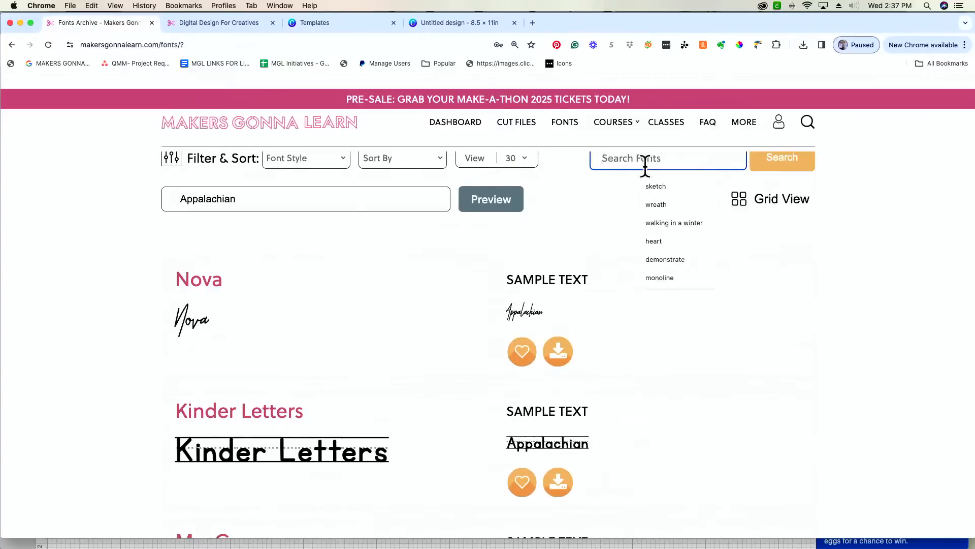
# - Search the archive for 'Text Me', download it, and open Text-Me.zip from Chrome's downloads
pyautogui.write('Text Me')
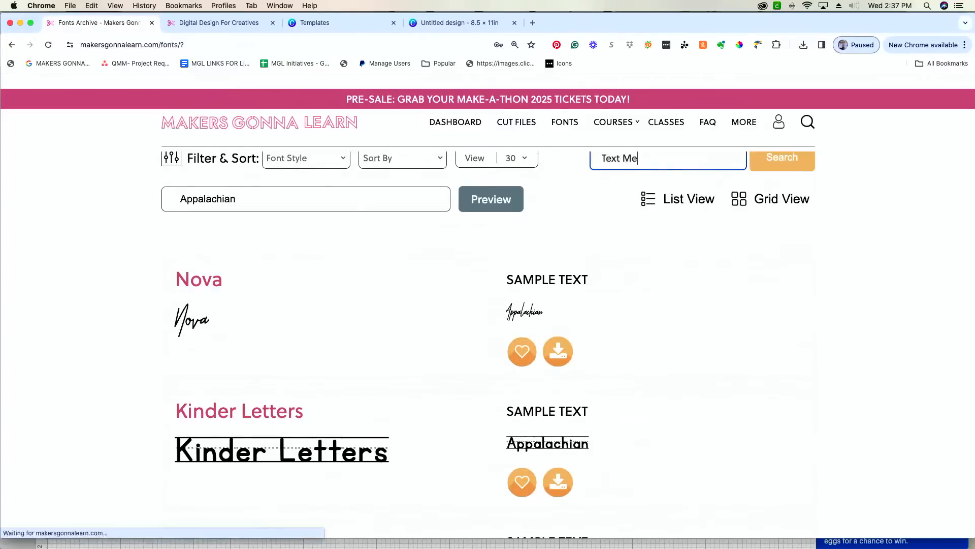
pyautogui.click(772, 166)
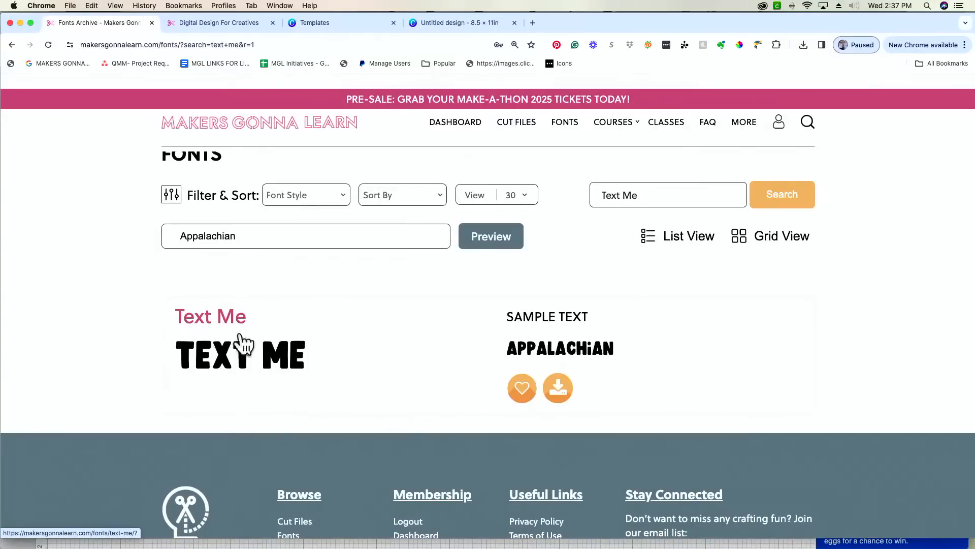
pyautogui.click(557, 388)
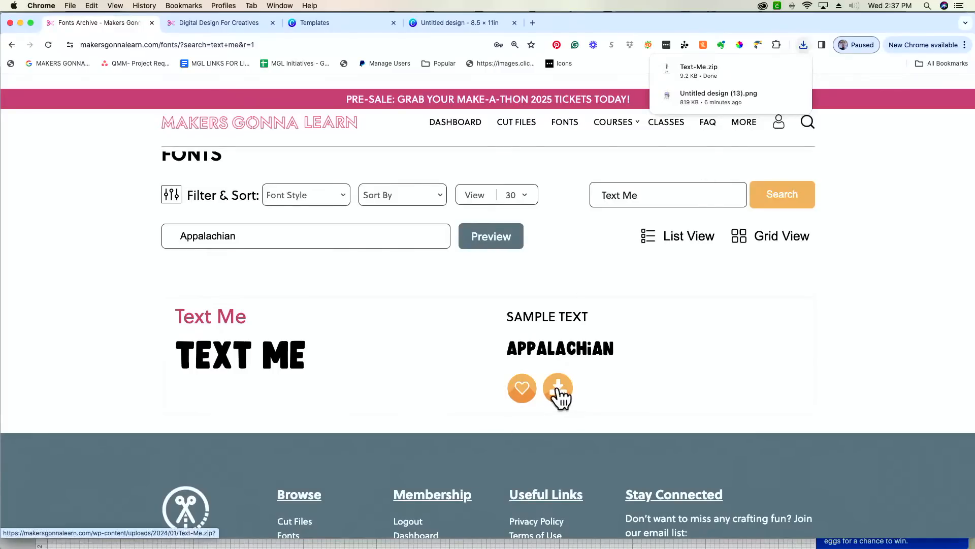
pyautogui.click(714, 68)
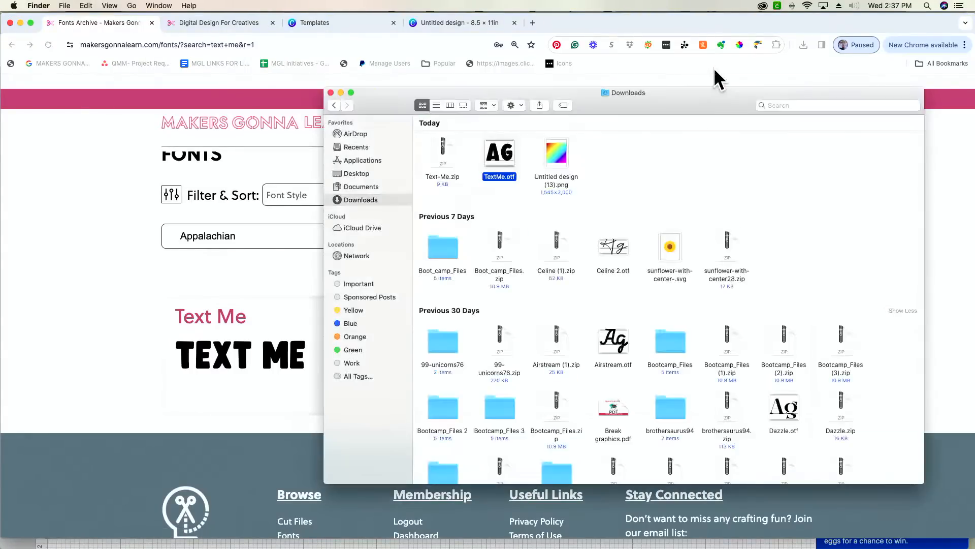
# - Extract the Text Me font file and install Text Me Regular through Font Book's preview
pyautogui.doubleClick(441, 154)
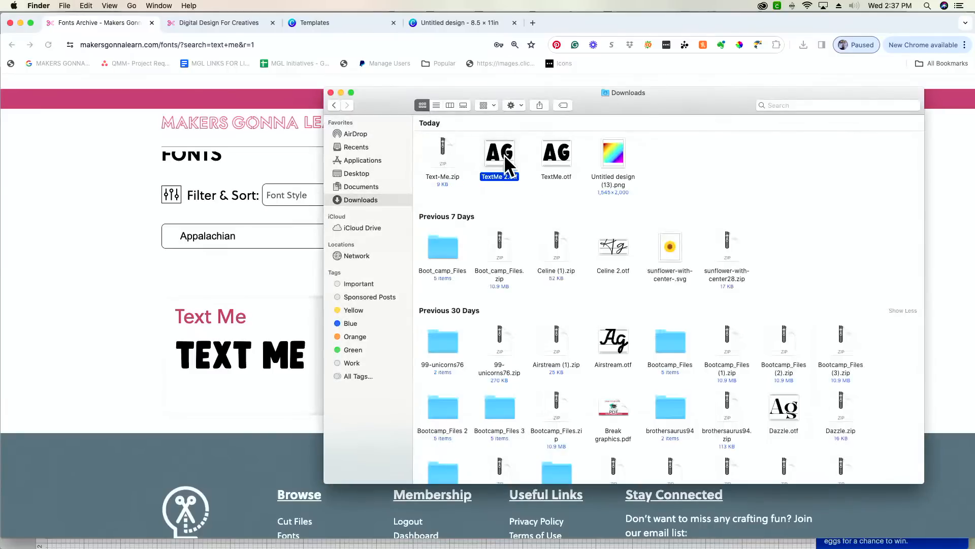
pyautogui.doubleClick(504, 155)
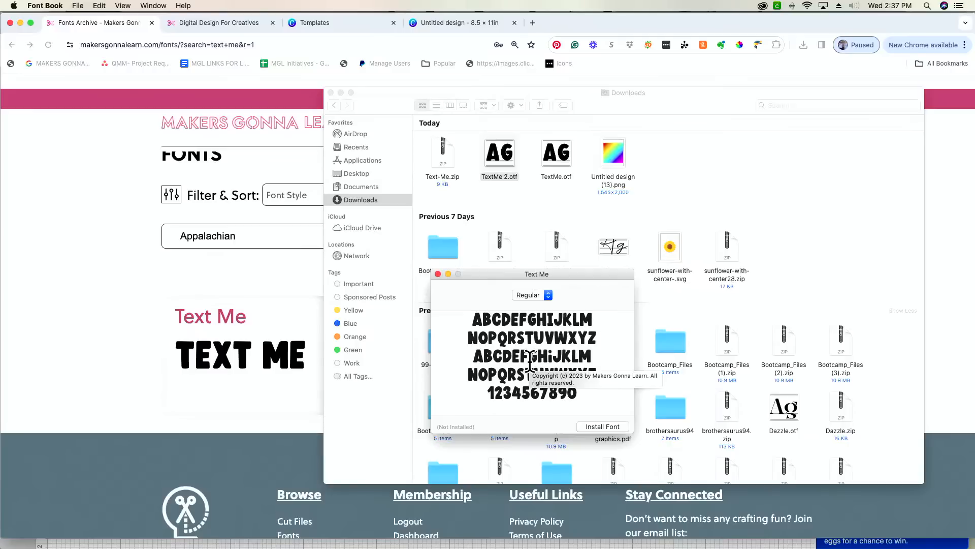
pyautogui.click(602, 426)
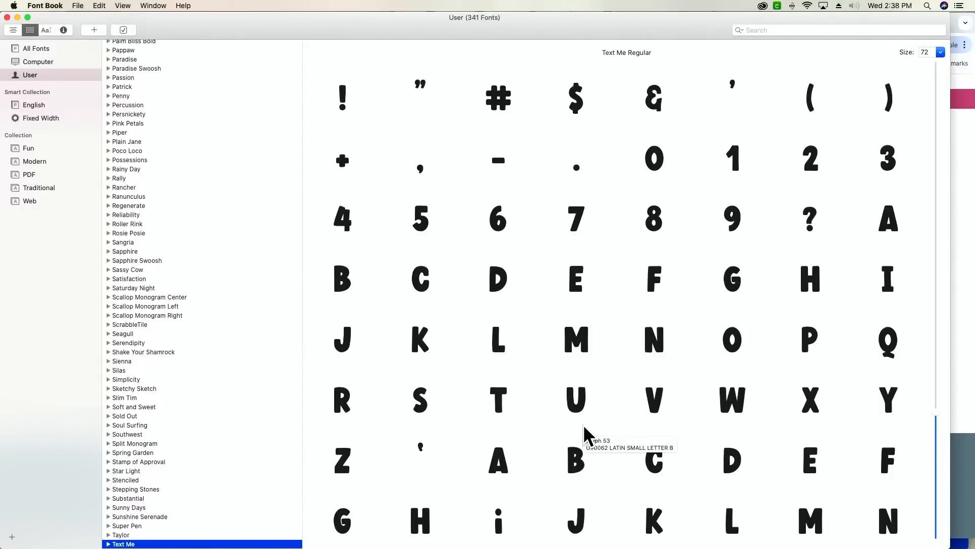
pyautogui.press('super+Tab')
pyautogui.press('super+Tab')
pyautogui.press('super+Tab')
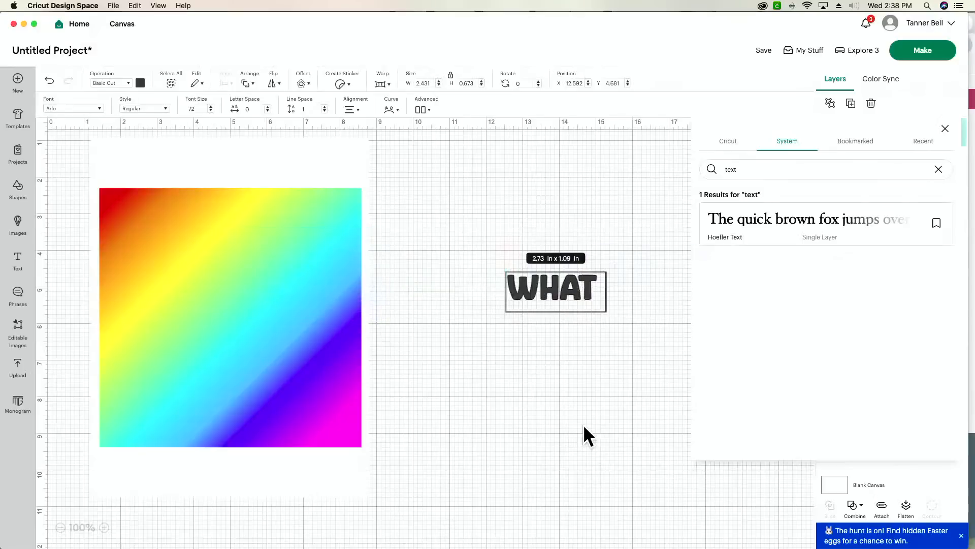
# - Delete the leftover WHAT / T text objects from the canvas
pyautogui.click(570, 291)
pyautogui.press('BackSpace')
pyautogui.press('BackSpace')
pyautogui.press('BackSpace')
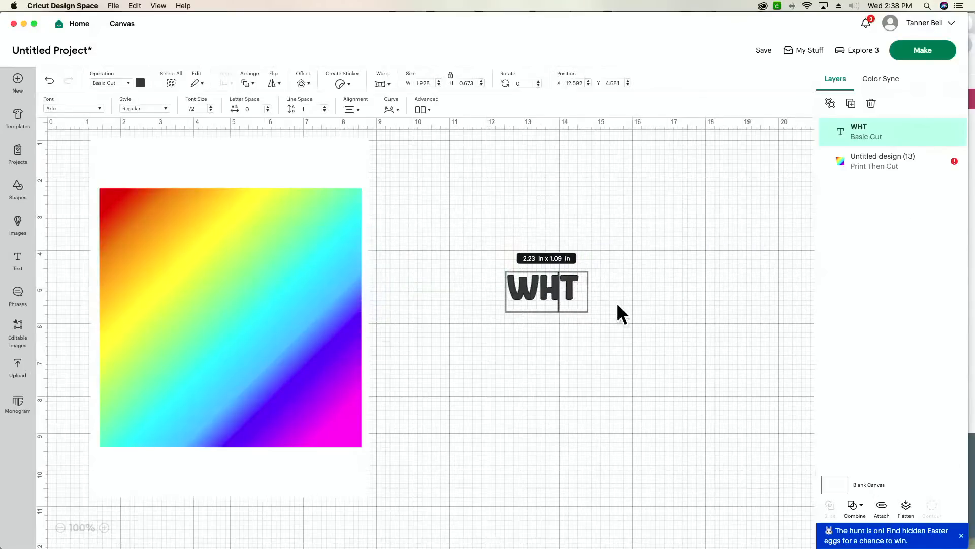
pyautogui.press('BackSpace')
pyautogui.click(582, 148)
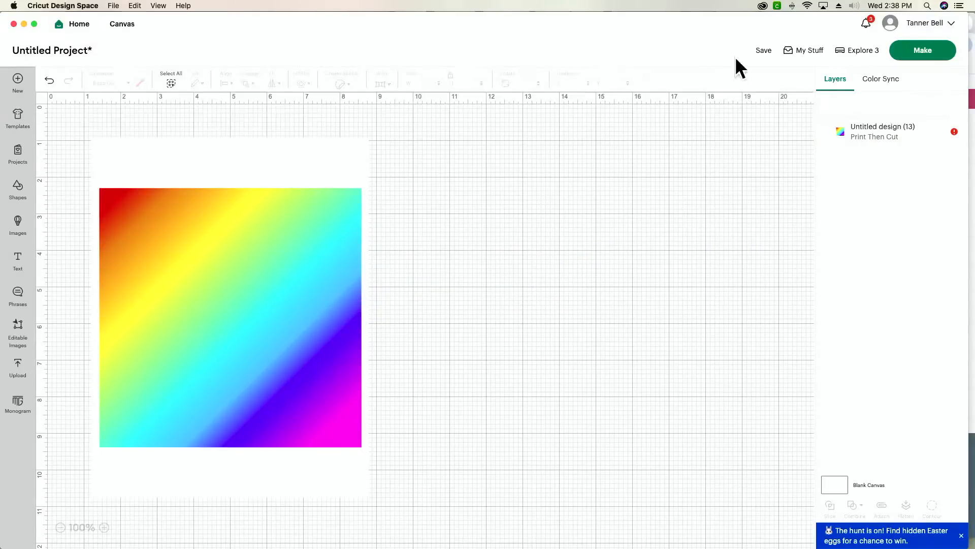
# - Save the project as 'gradient sweatshirt' and add it to a personal collection
pyautogui.click(765, 52)
pyautogui.click(452, 81)
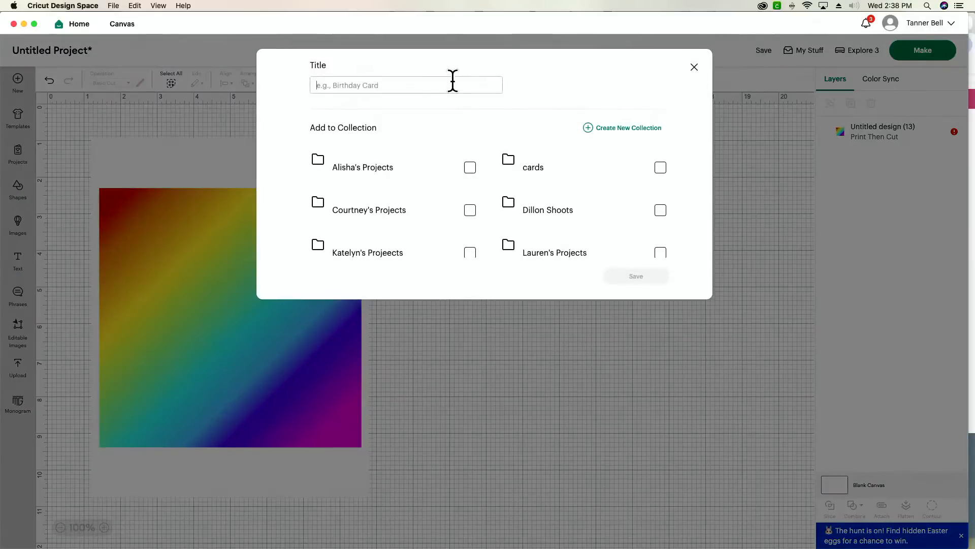
pyautogui.write('gra')
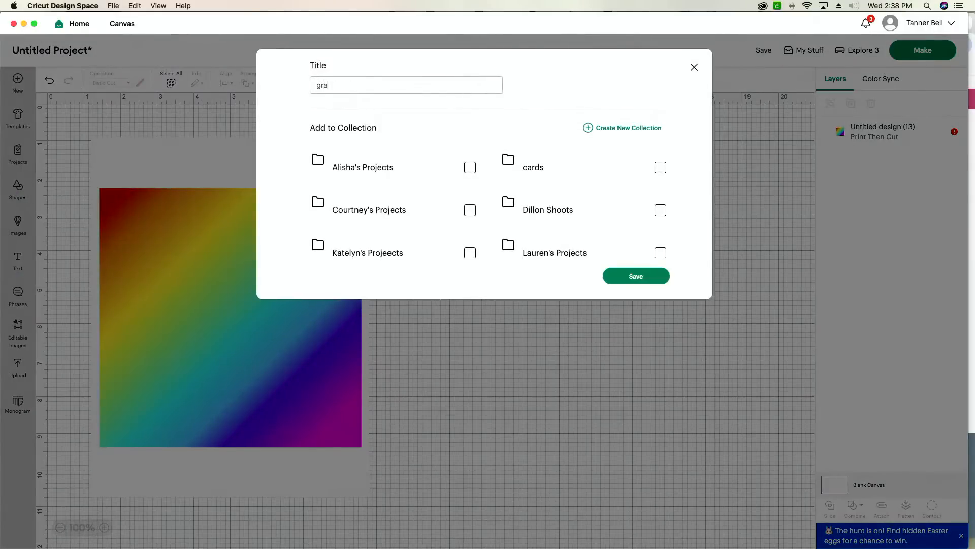
pyautogui.write('diebt sweatshirt')
pyautogui.press('BackSpace')
pyautogui.write('n')
pyautogui.click(660, 253)
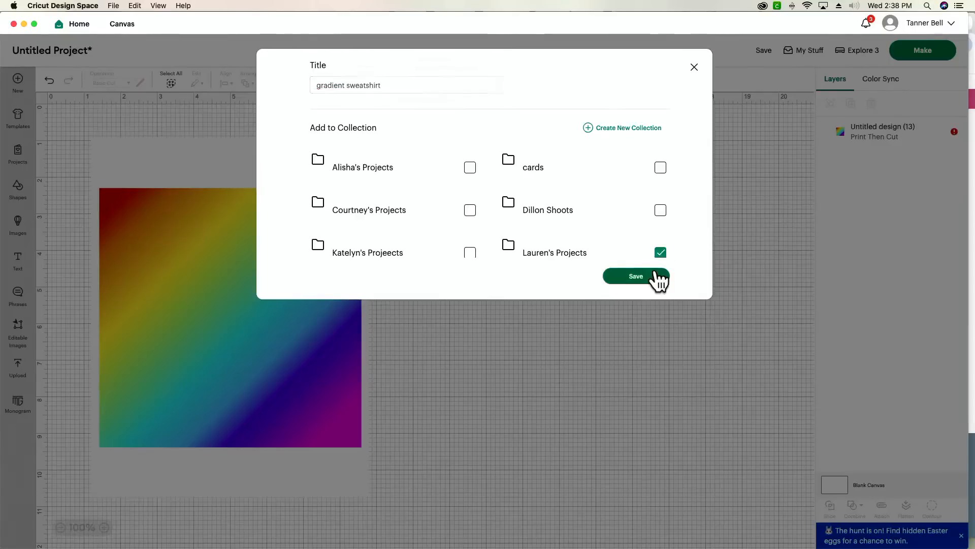
pyautogui.click(655, 274)
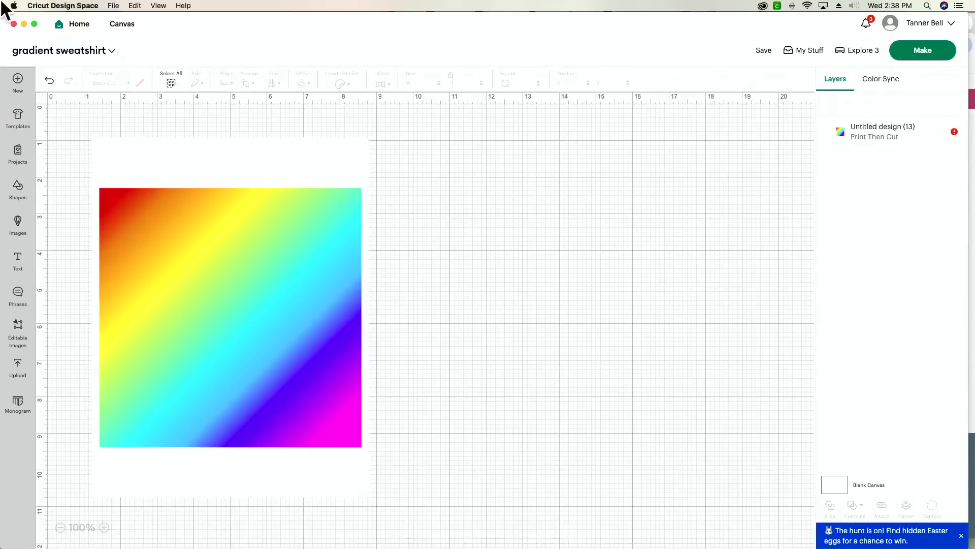
# - Reload Cricut Design Space via View > Reload and add a new Cricut Sans text layer
pyautogui.click(161, 5)
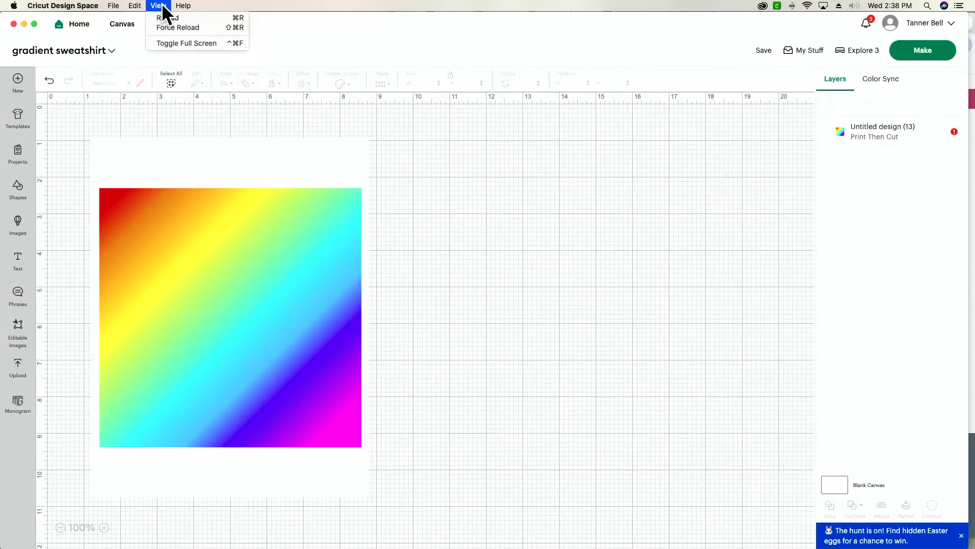
pyautogui.click(181, 18)
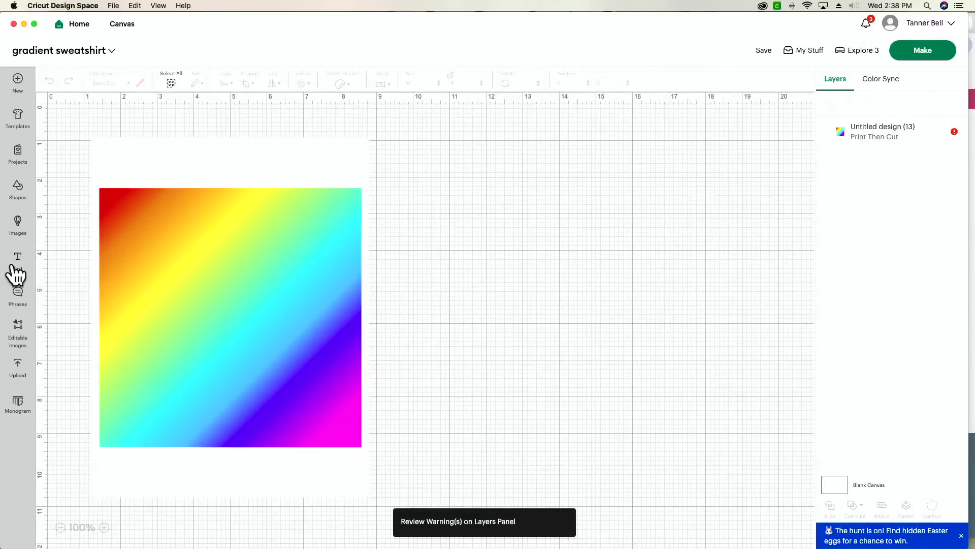
pyautogui.click(17, 273)
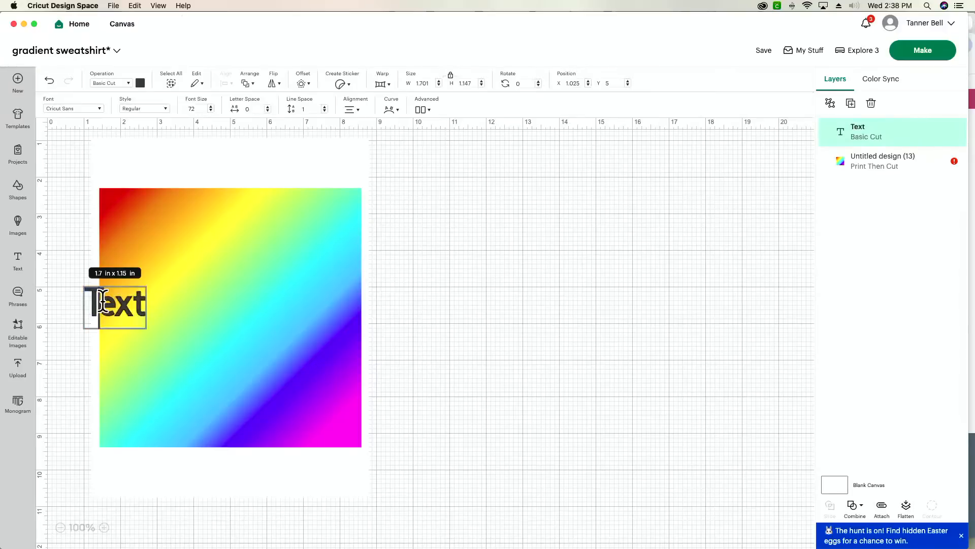
# - Move the new text right of the gradient square and apply the System font Text Me
pyautogui.click(749, 264)
pyautogui.click(749, 264)
pyautogui.moveTo(135, 307); pyautogui.dragTo(561, 253)
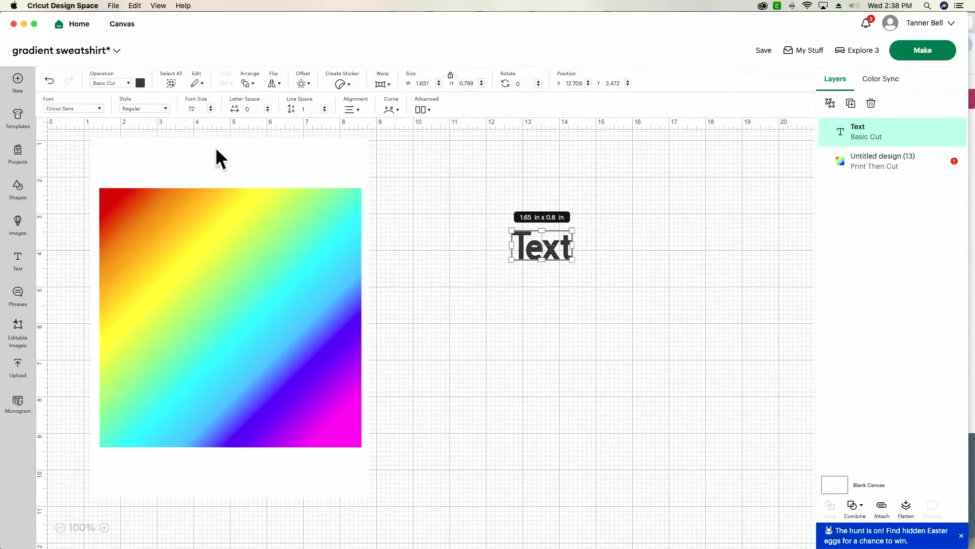
pyautogui.click(92, 109)
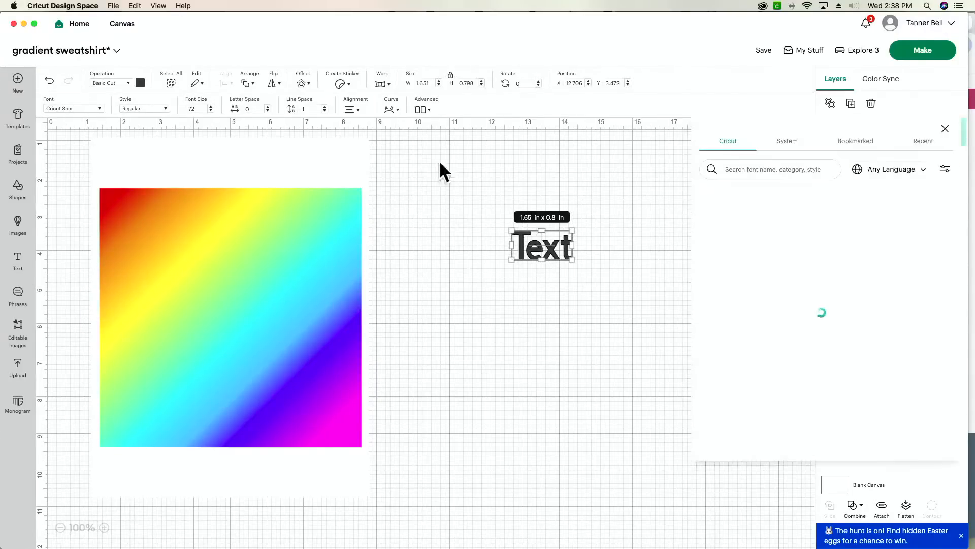
pyautogui.click(788, 144)
pyautogui.write('t')
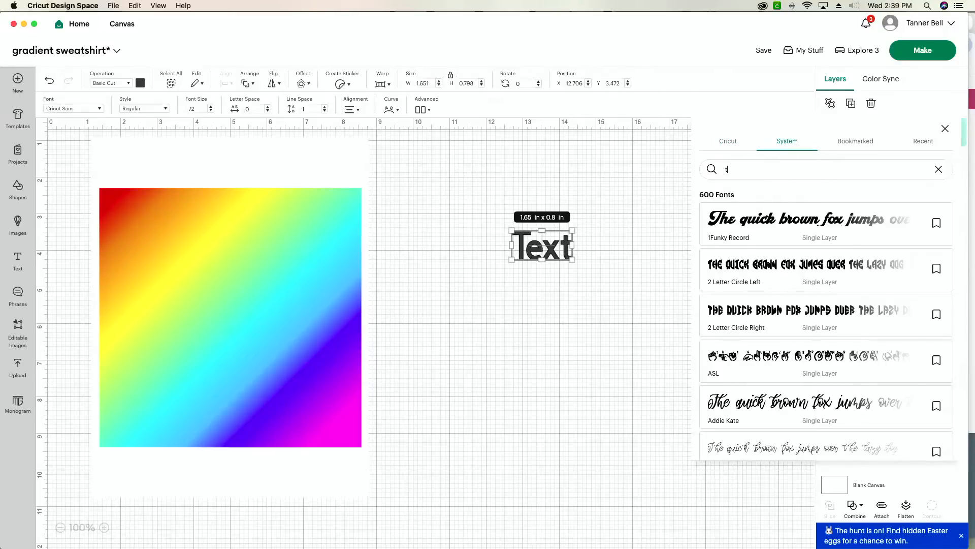
pyautogui.write('ext me')
pyautogui.click(775, 236)
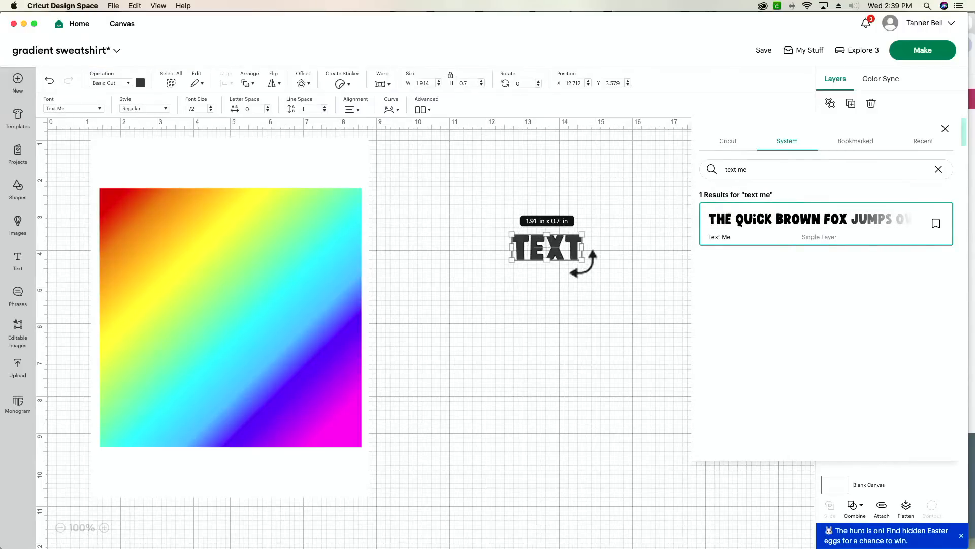
# - Try the Silas font for comparison, then switch the text back to Text Me
pyautogui.scroll(-1, 579, 259)
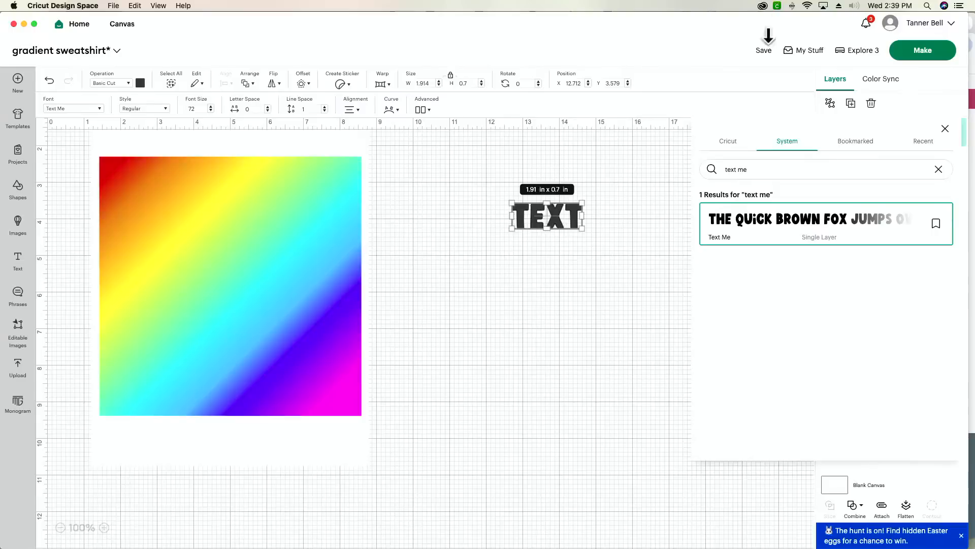
pyautogui.tripleClick(760, 170)
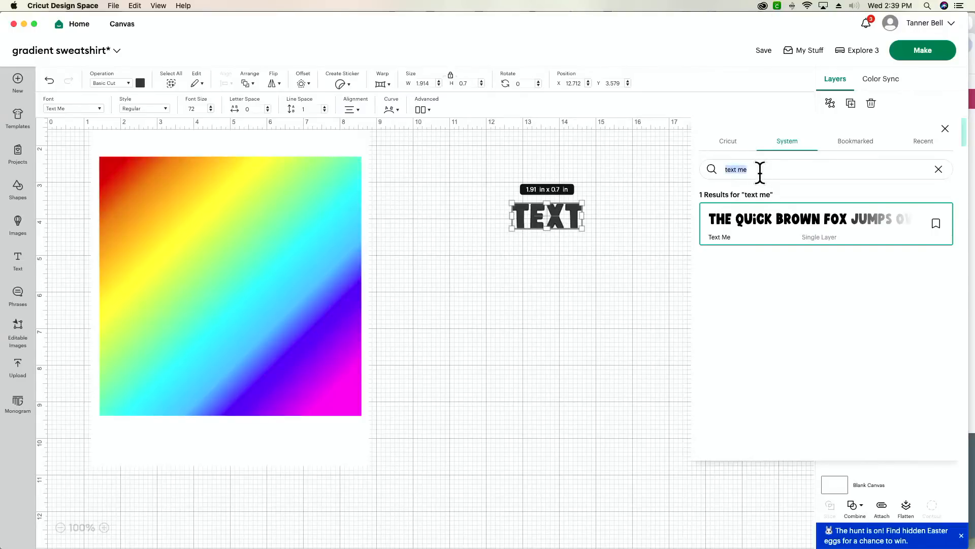
pyautogui.write('silas')
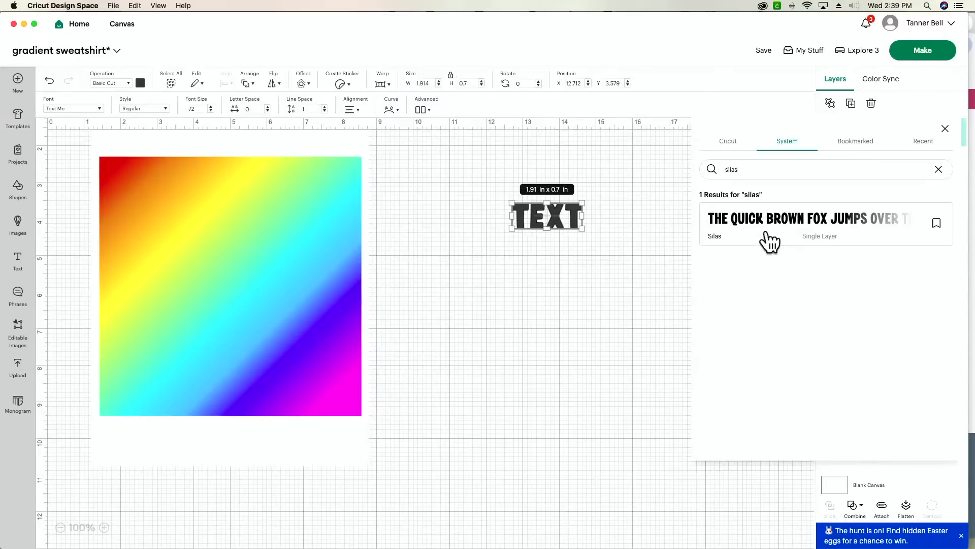
pyautogui.click(766, 233)
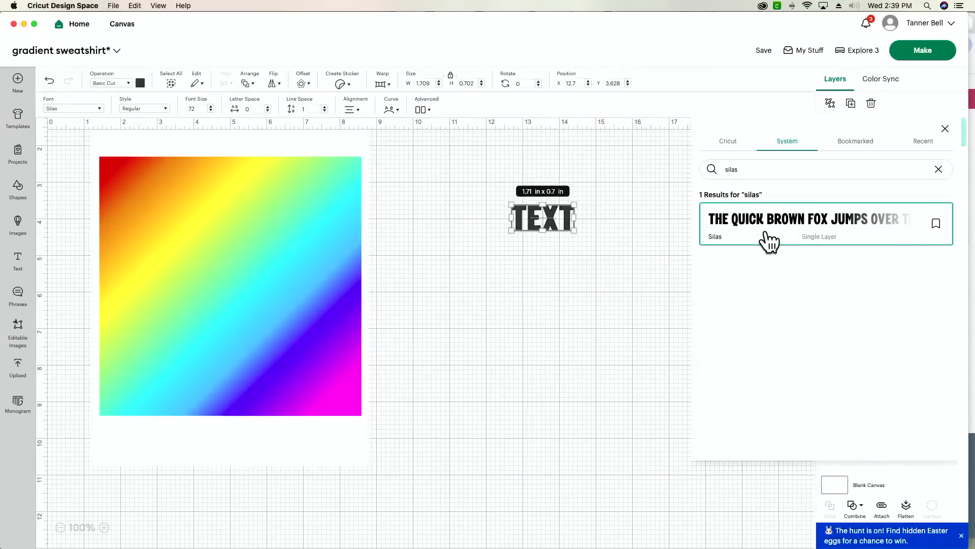
pyautogui.doubleClick(759, 169)
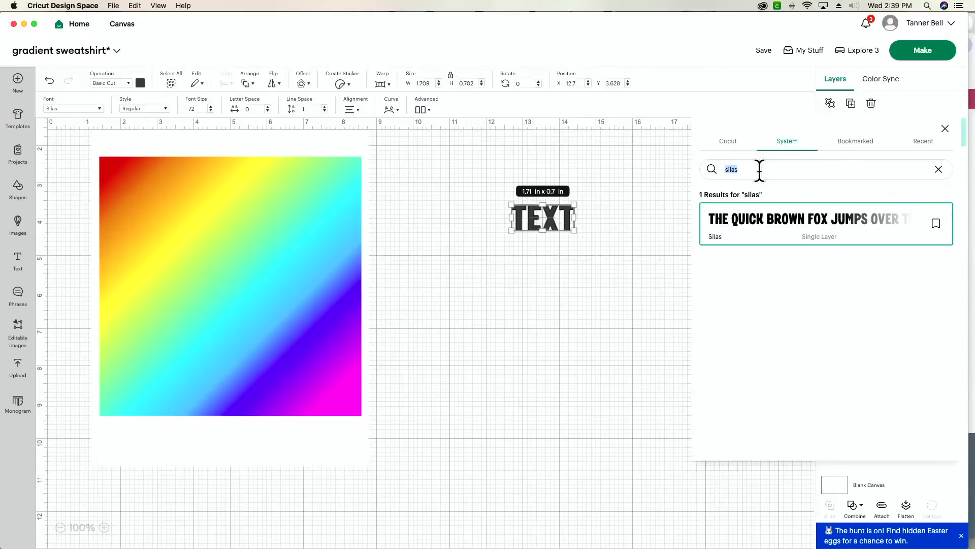
pyautogui.write('text')
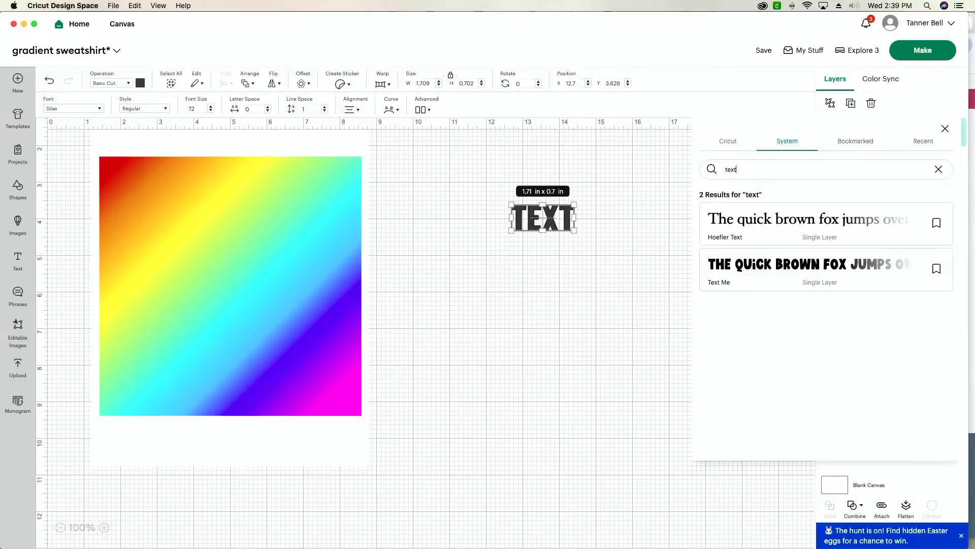
pyautogui.click(765, 281)
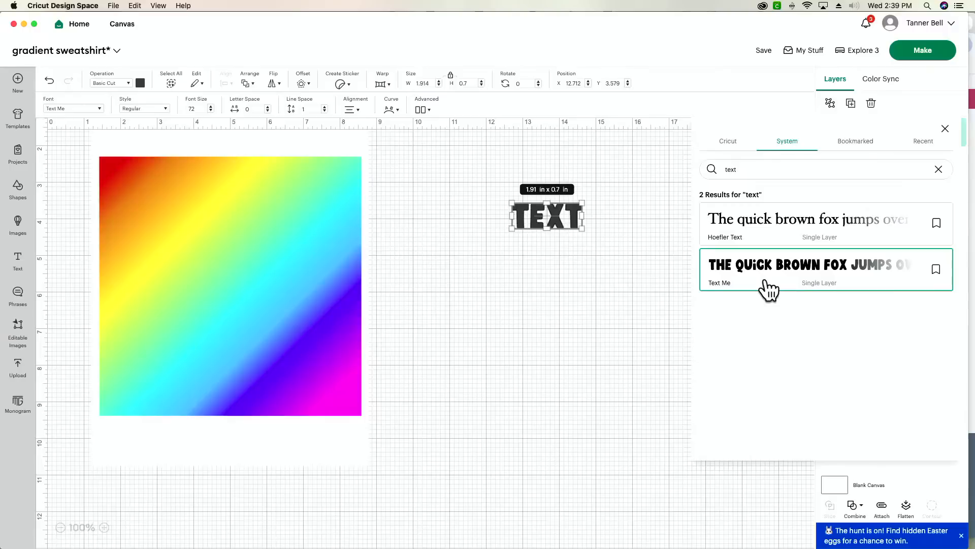
pyautogui.hscroll(1, 608, 322)
pyautogui.click(599, 320)
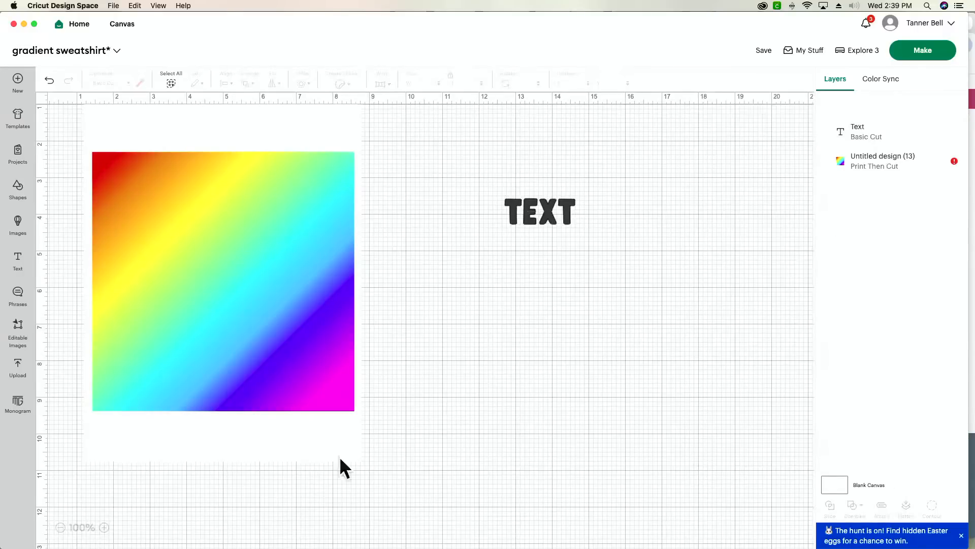
# - Shift the gradient down-right, lower TEXT to X 12.351, Y 4.315, and select its wording
pyautogui.moveTo(195, 303); pyautogui.dragTo(261, 332)
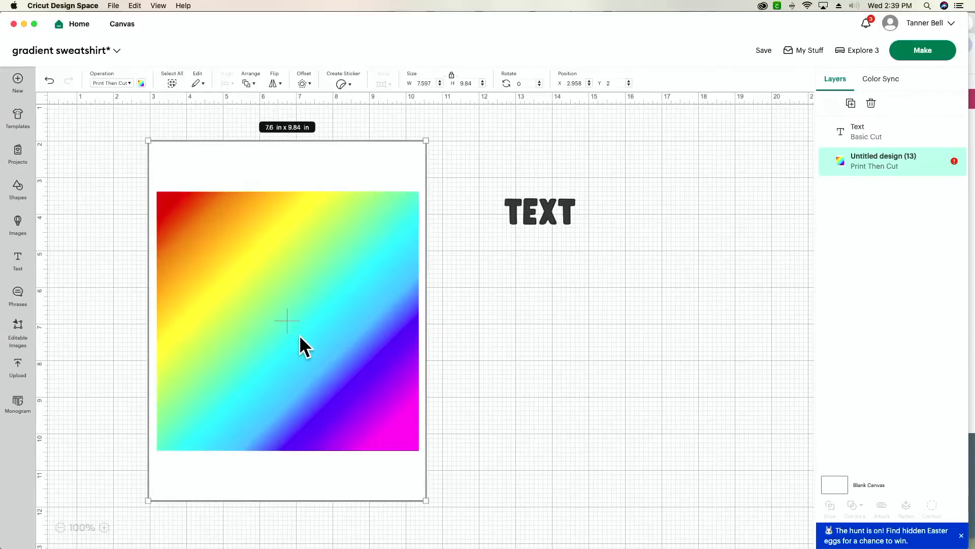
pyautogui.hscroll(1, 300, 334)
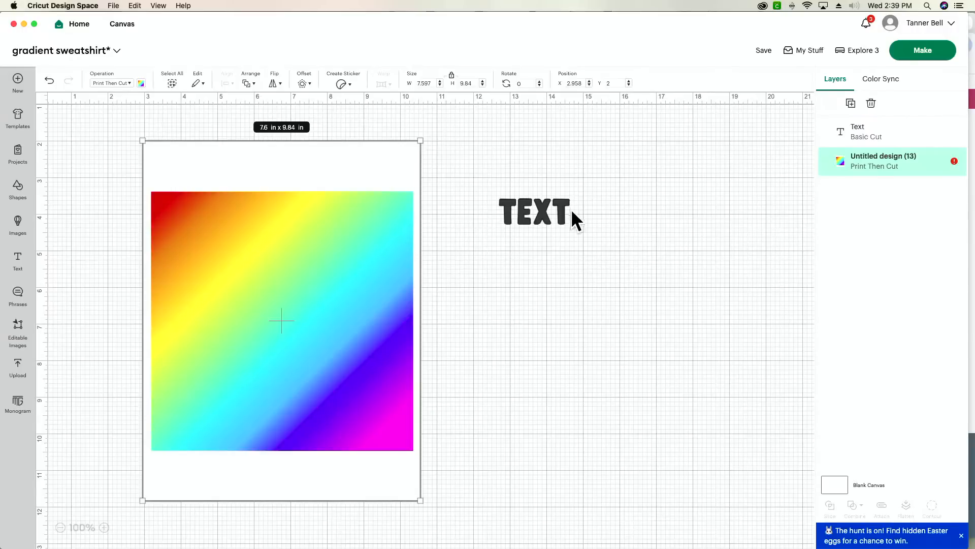
pyautogui.click(547, 209)
pyautogui.moveTo(550, 213); pyautogui.dragTo(534, 238)
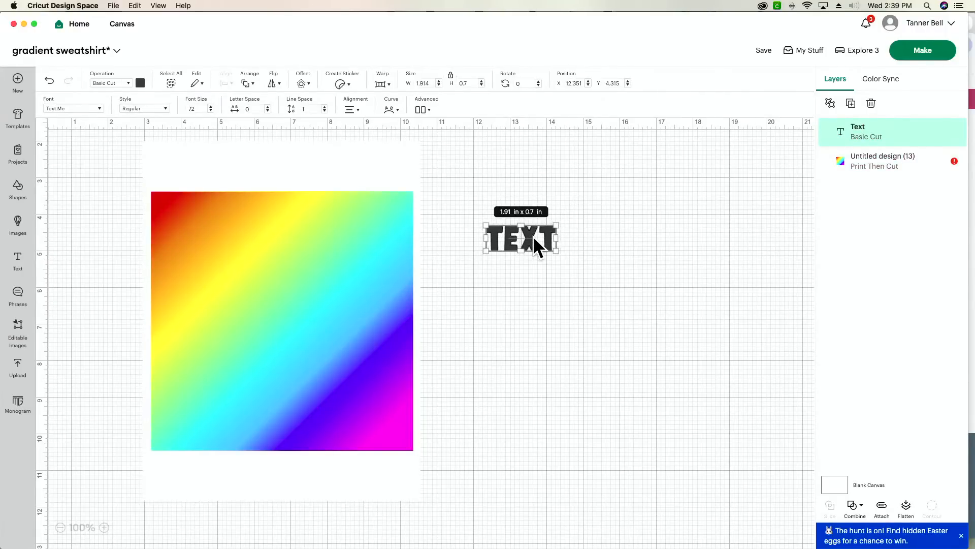
pyautogui.hscroll(1, 532, 235)
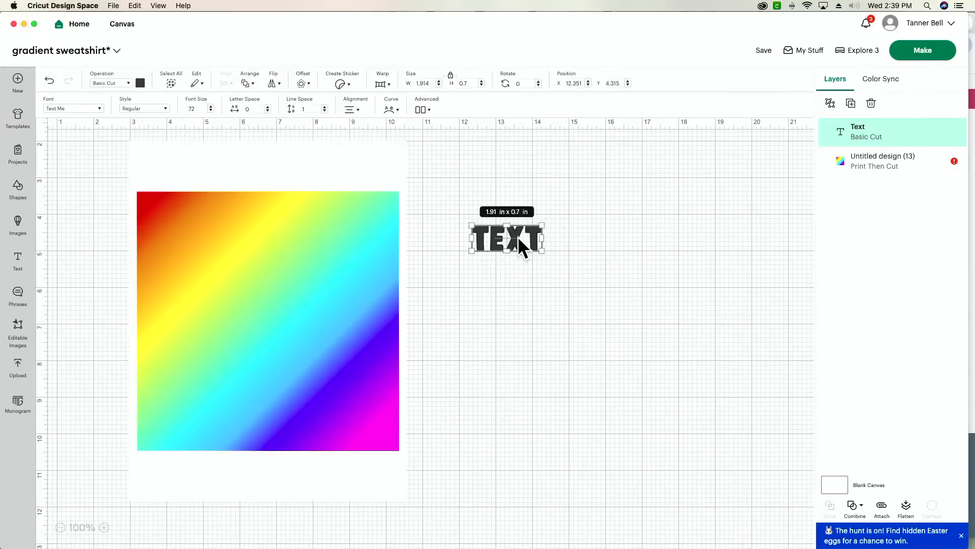
pyautogui.doubleClick(517, 236)
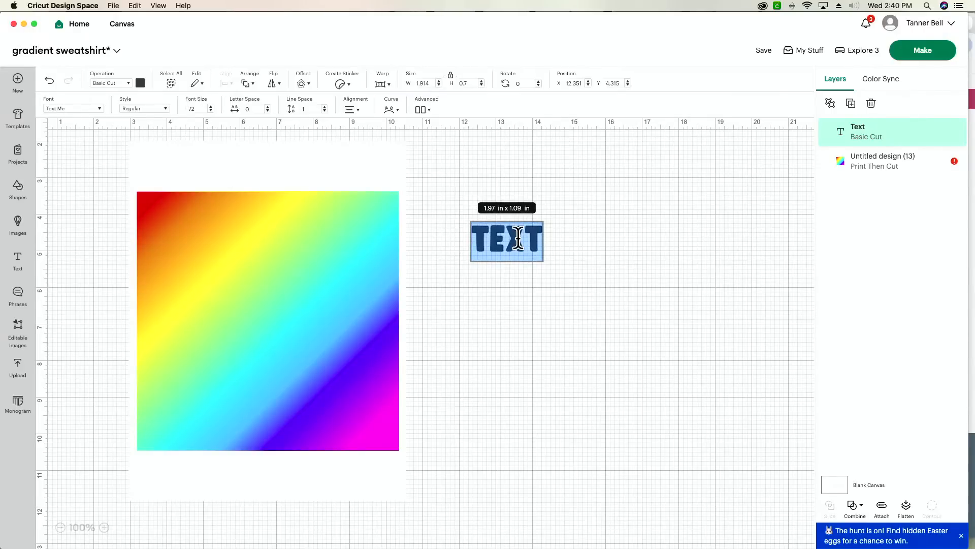
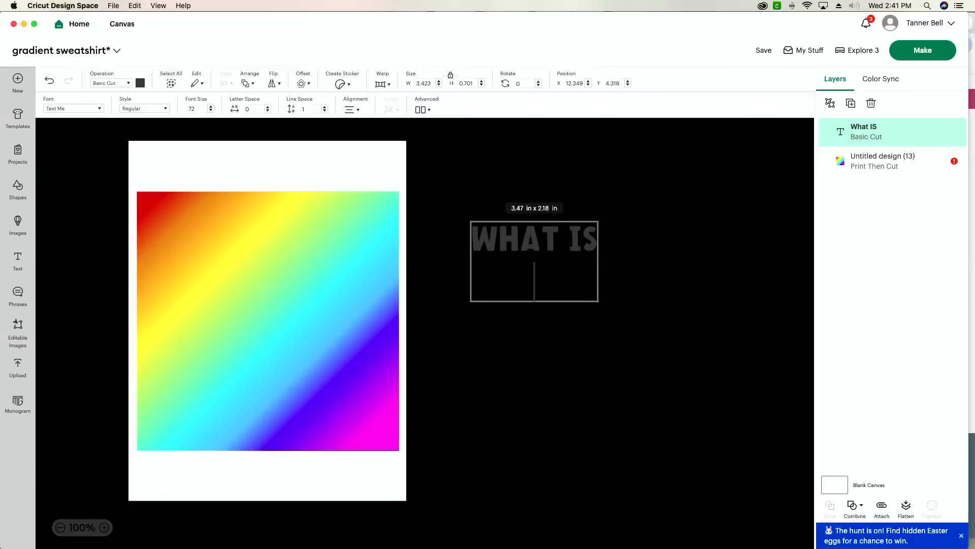
# - Type the remaining lines THE BEST, THAT COULD and HAPPEN?, correcting typos along the way
pyautogui.write('THE BRS')
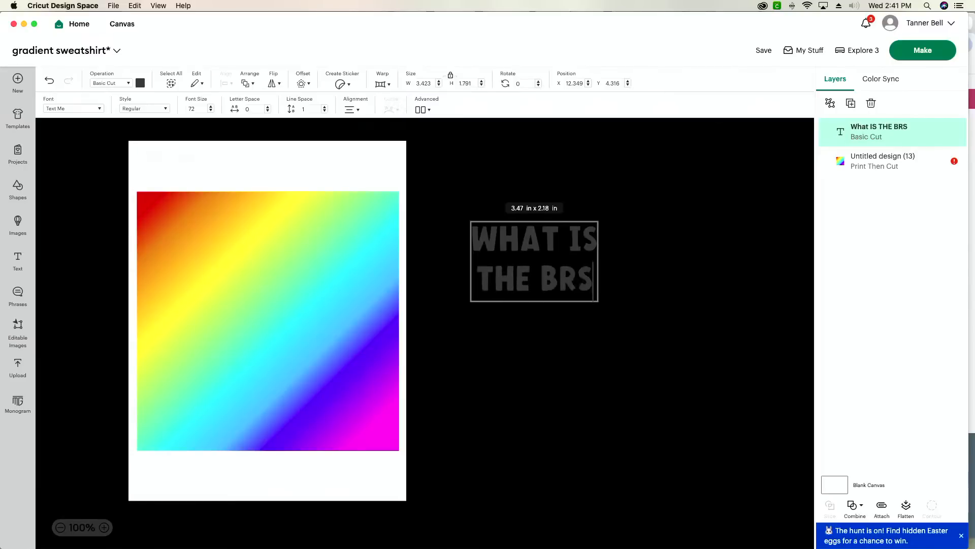
pyautogui.press('BackSpace')
pyautogui.press('BackSpace')
pyautogui.write('ES')
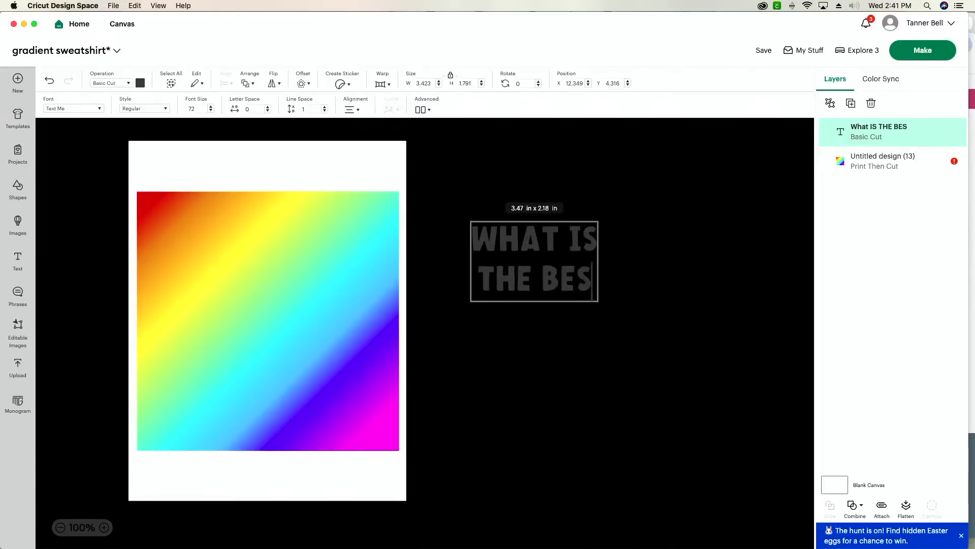
pyautogui.write('T THAT')
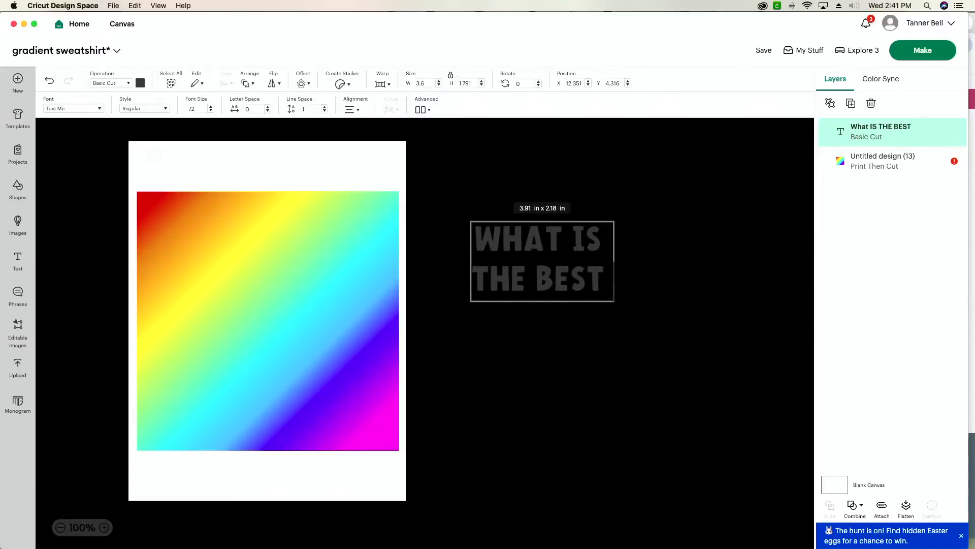
pyautogui.press('Return')
pyautogui.write('COU')
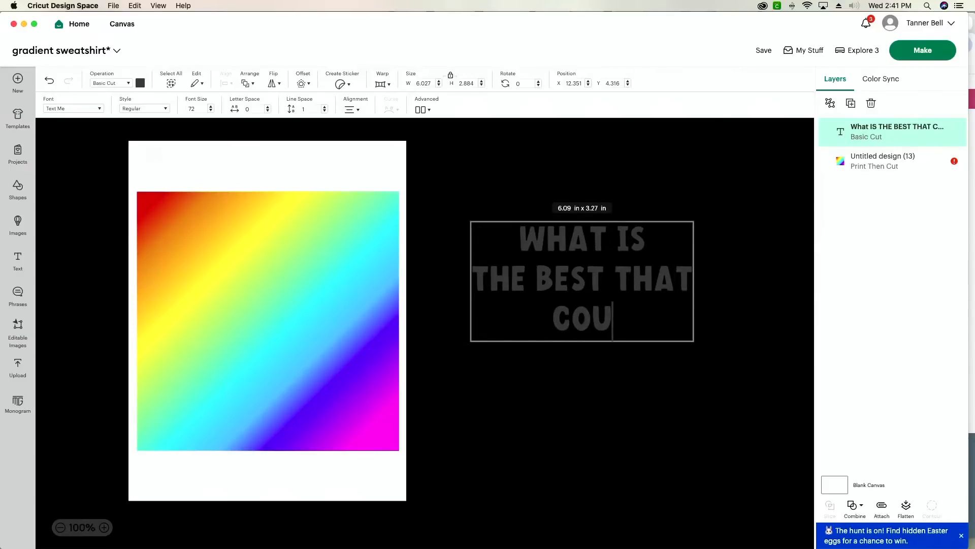
pyautogui.press('BackSpace')
pyautogui.press('BackSpace')
pyautogui.press('BackSpace')
pyautogui.press('BackSpace')
pyautogui.press('BackSpace')
pyautogui.press('BackSpace')
pyautogui.press('BackSpace')
pyautogui.press('BackSpace')
pyautogui.press('BackSpace')
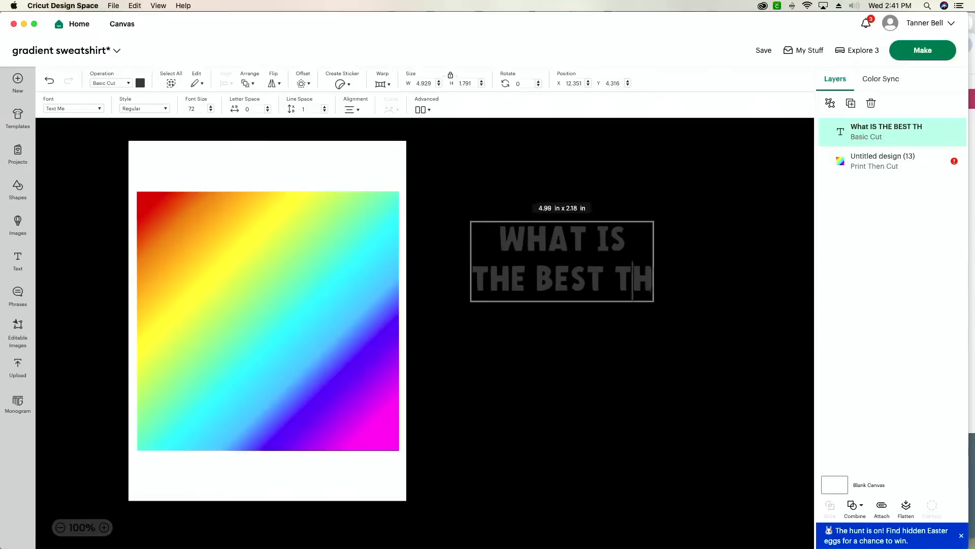
pyautogui.press('BackSpace')
pyautogui.press('Return')
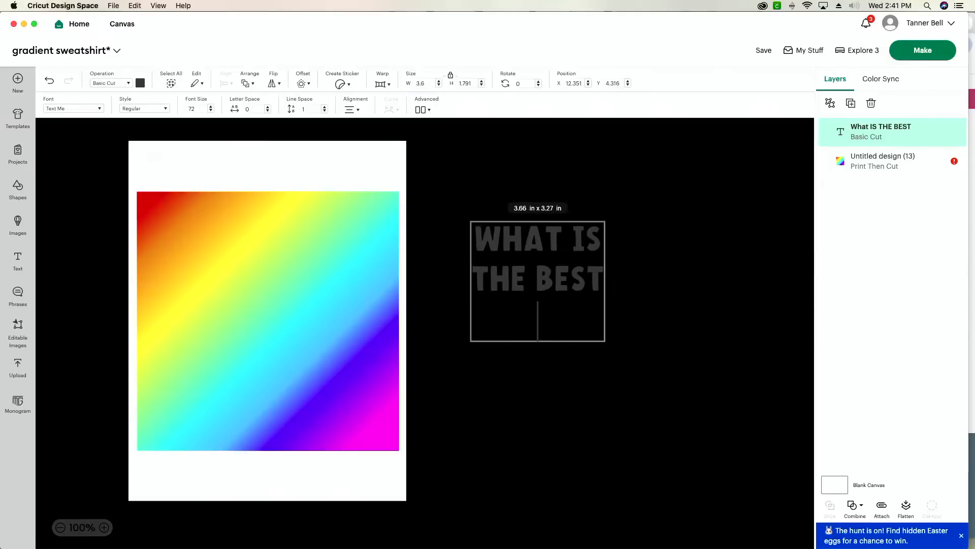
pyautogui.write('THAT ')
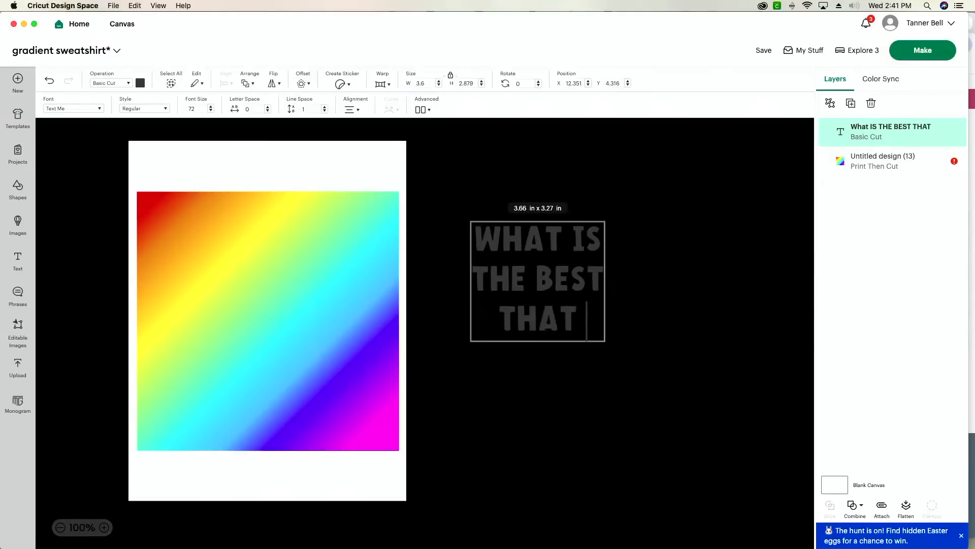
pyautogui.write('COULD')
pyautogui.press('Return')
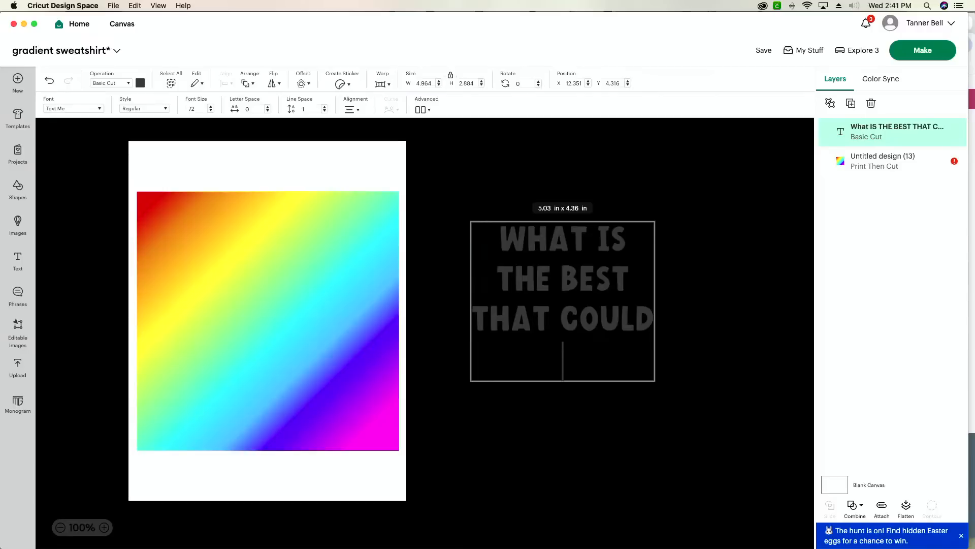
pyautogui.write('HAPPEN')
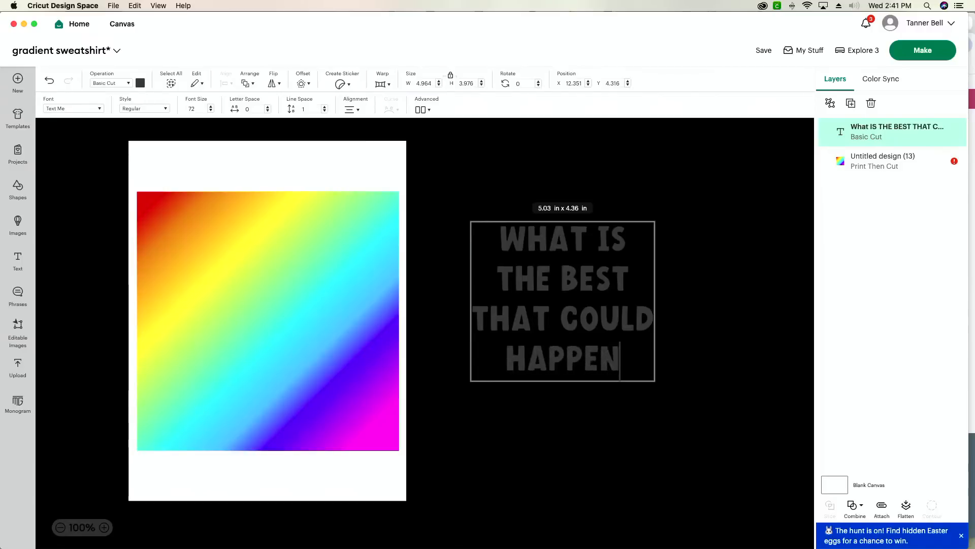
pyautogui.write('?')
# - Move the question text onto the rainbow gradient square and resize it to cover the square
pyautogui.press('Escape')
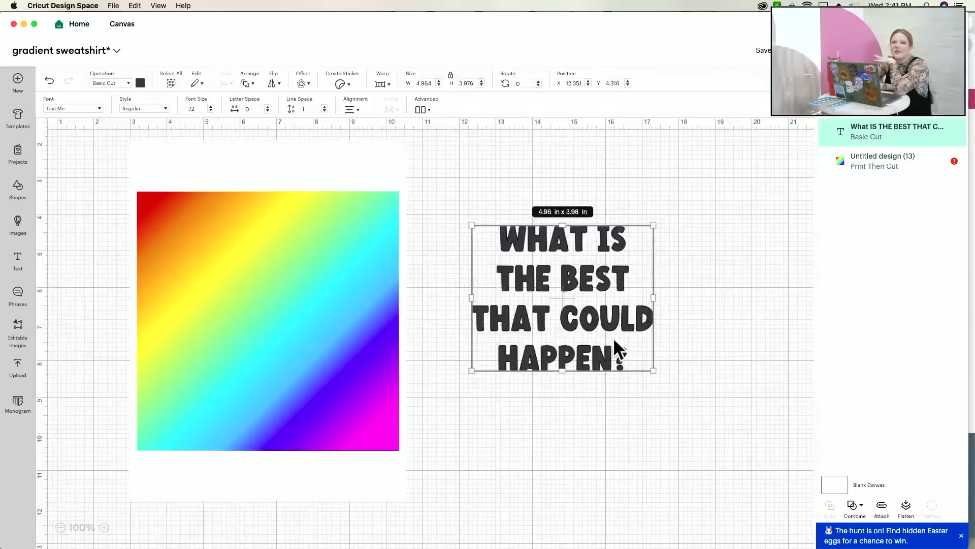
pyautogui.moveTo(614, 337); pyautogui.dragTo(269, 298)
pyautogui.moveTo(324, 340); pyautogui.dragTo(409, 408)
pyautogui.moveTo(340, 369); pyautogui.dragTo(330, 374)
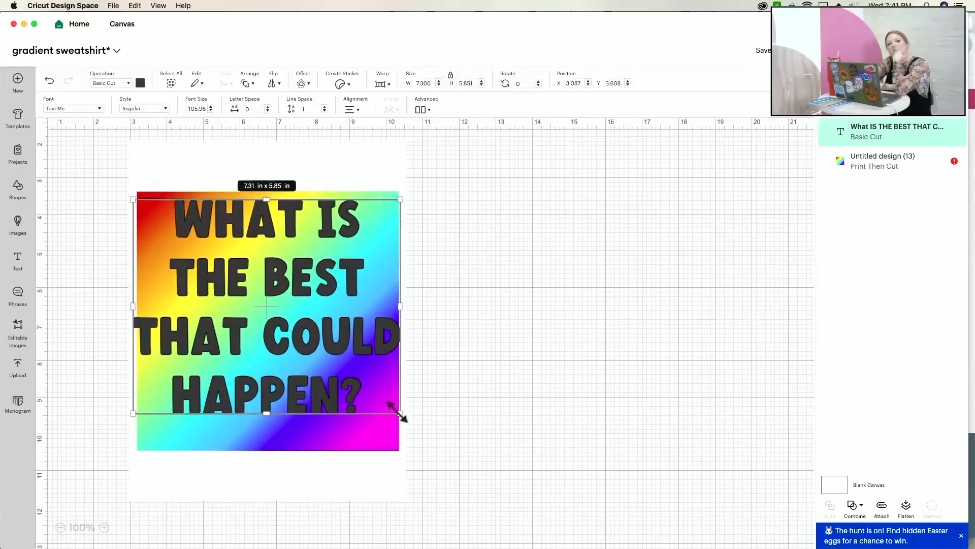
pyautogui.moveTo(399, 413); pyautogui.dragTo(384, 404)
pyautogui.moveTo(305, 359)
pyautogui.mouseDown()
pyautogui.moveTo(305, 383)
pyautogui.moveTo(300, 374)
pyautogui.mouseUp()
# - Shrink the gradient image slightly, then shrink and reposition the text to fit inside it
pyautogui.click(394, 485)
pyautogui.moveTo(400, 498); pyautogui.dragTo(391, 492)
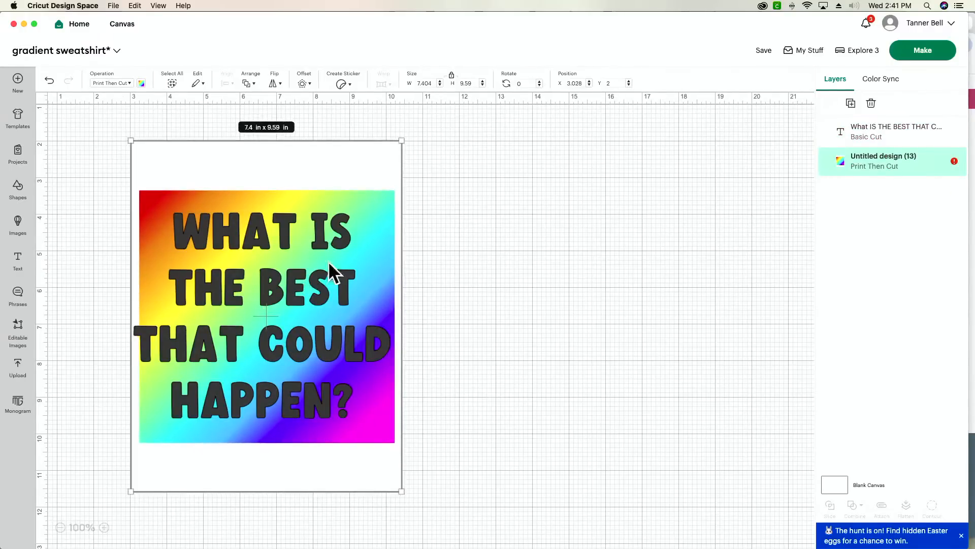
pyautogui.click(507, 279)
pyautogui.moveTo(320, 325); pyautogui.dragTo(298, 345)
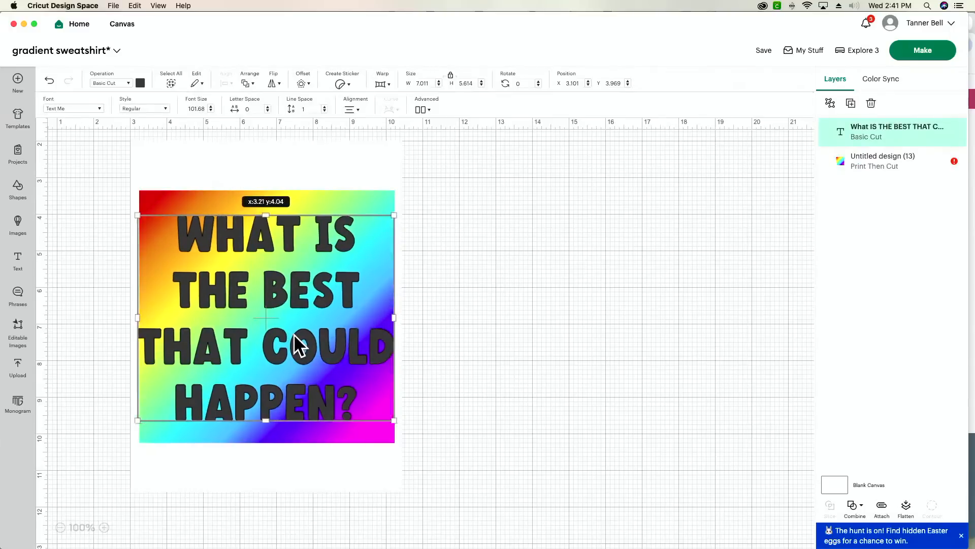
pyautogui.moveTo(395, 420); pyautogui.dragTo(371, 404)
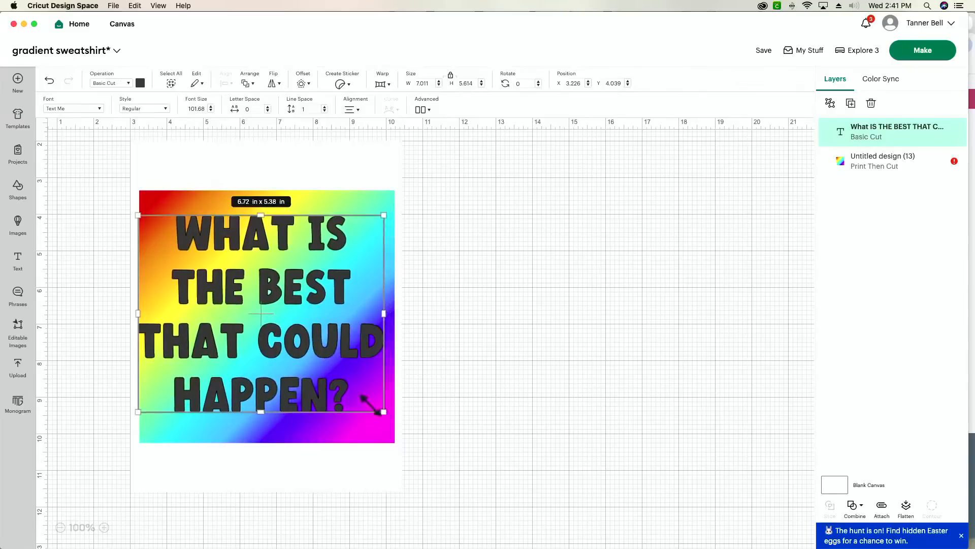
pyautogui.moveTo(271, 317); pyautogui.dragTo(278, 322)
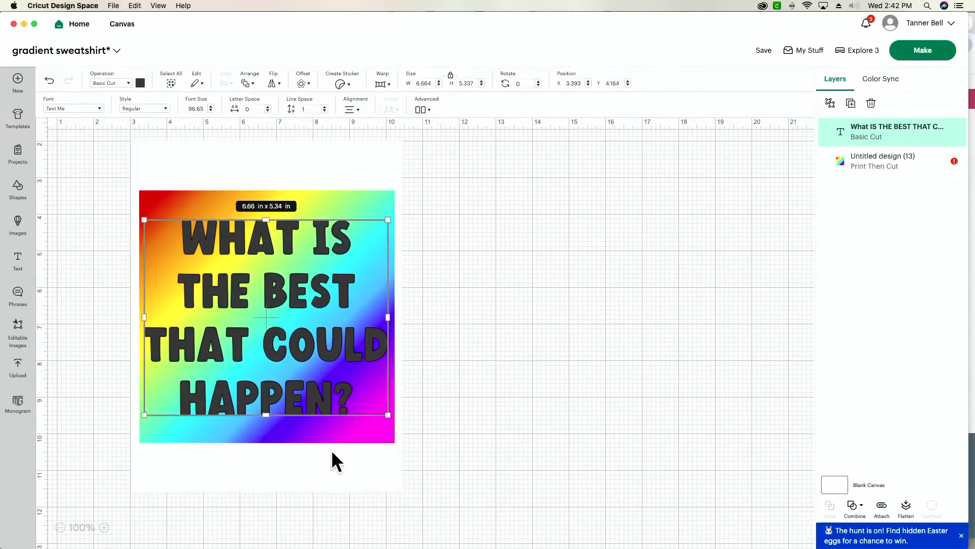
# - Rotate the rainbow gradient image to 90° and move it up behind the text
pyautogui.click(343, 477)
pyautogui.click(529, 83)
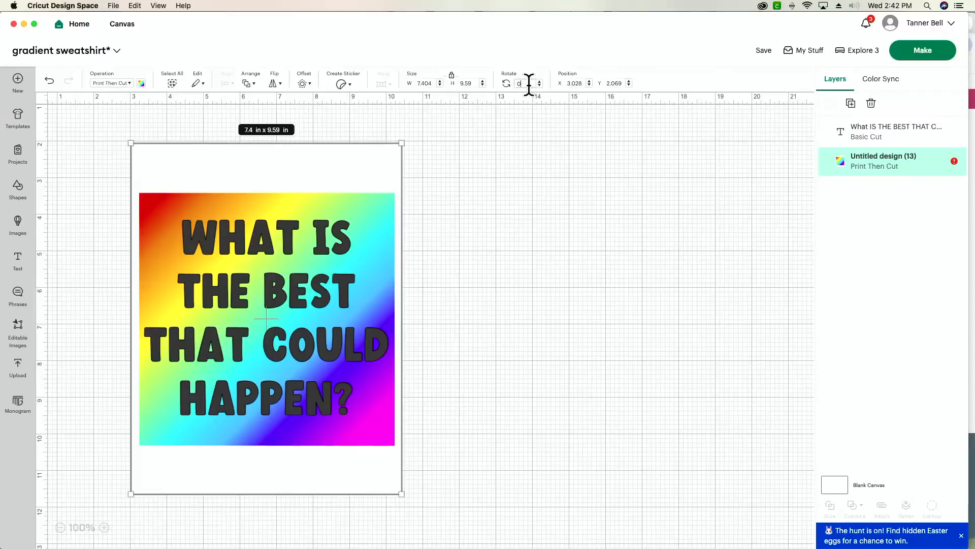
pyautogui.write('90')
pyautogui.press('Return')
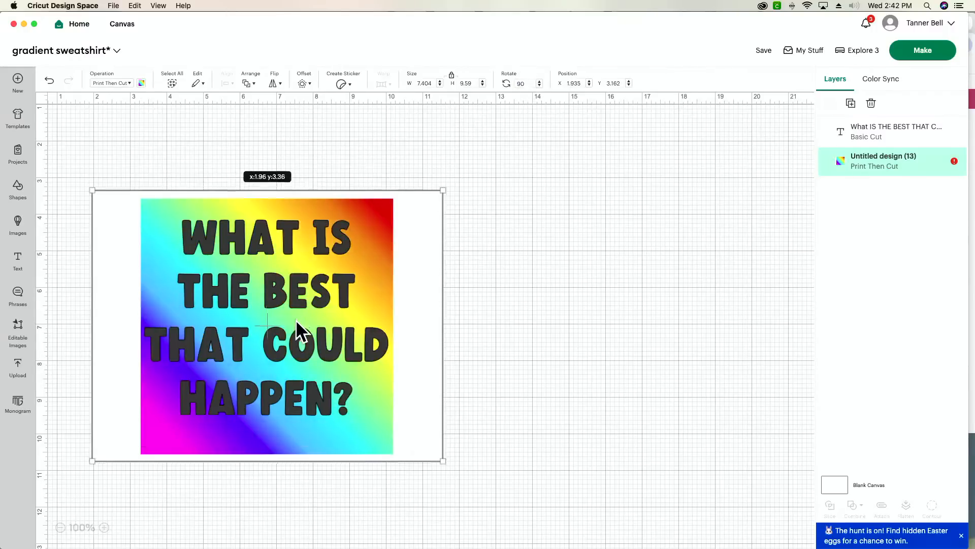
pyautogui.moveTo(295, 319); pyautogui.dragTo(292, 291)
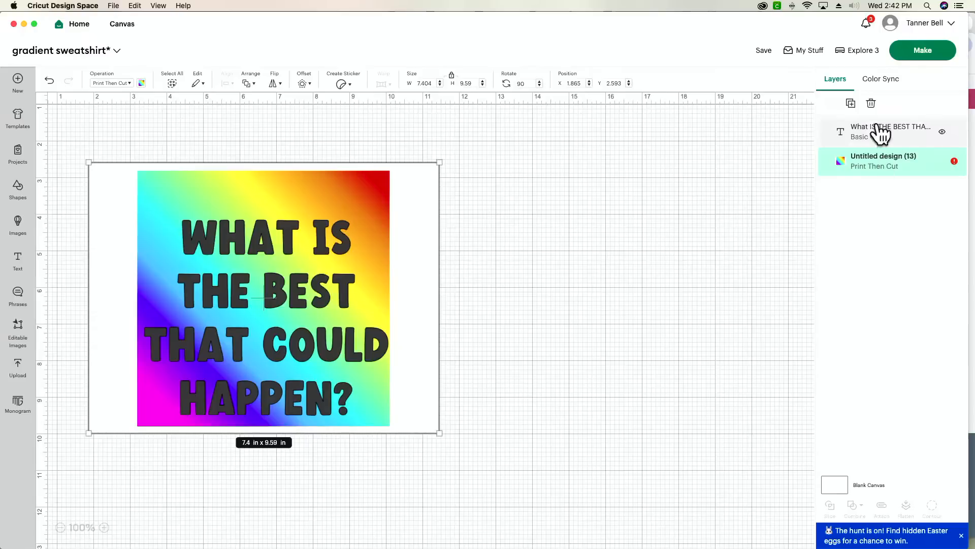
# - Try putting COULD on its own line, then revert the line break
pyautogui.click(882, 131)
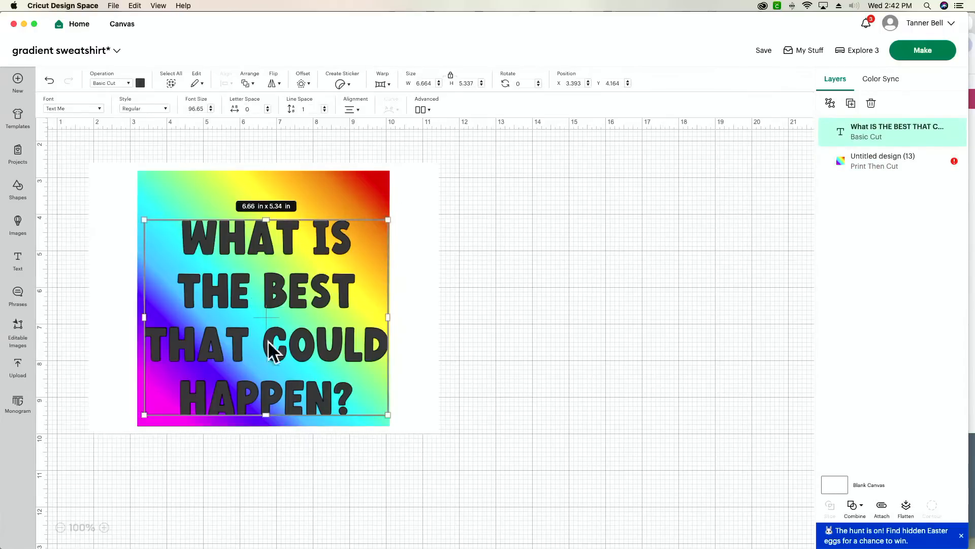
pyautogui.click(599, 314)
pyautogui.doubleClick(262, 347)
pyautogui.press('Return')
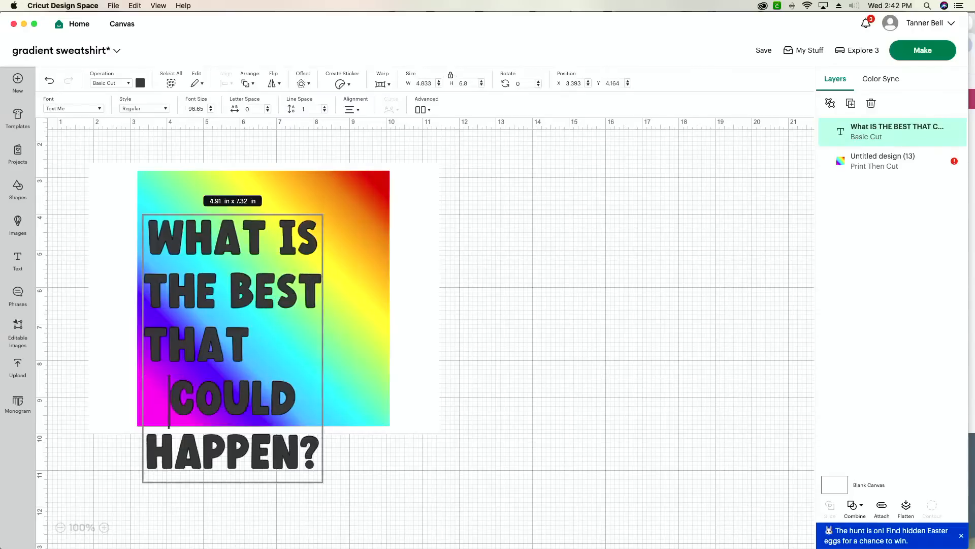
pyautogui.press('BackSpace')
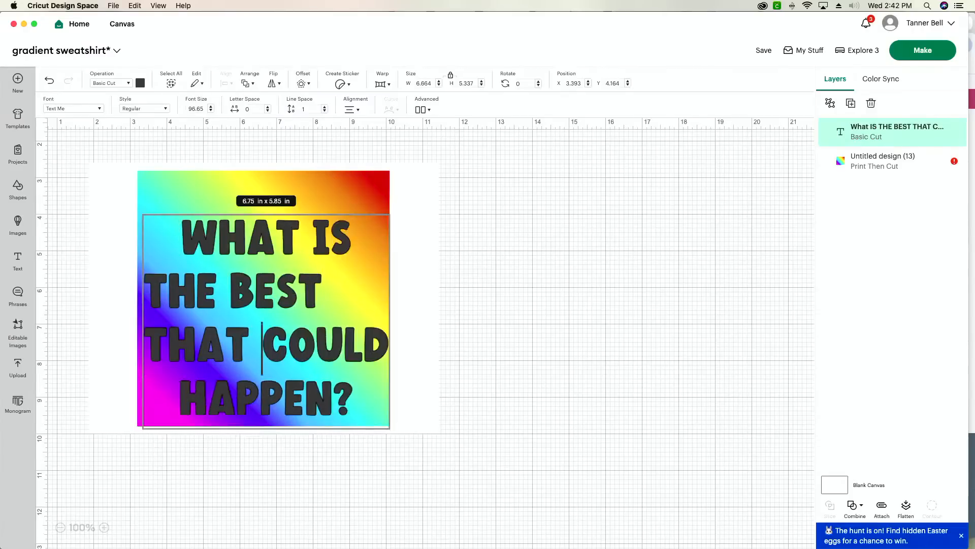
pyautogui.press('BackSpace')
pyautogui.press('Return')
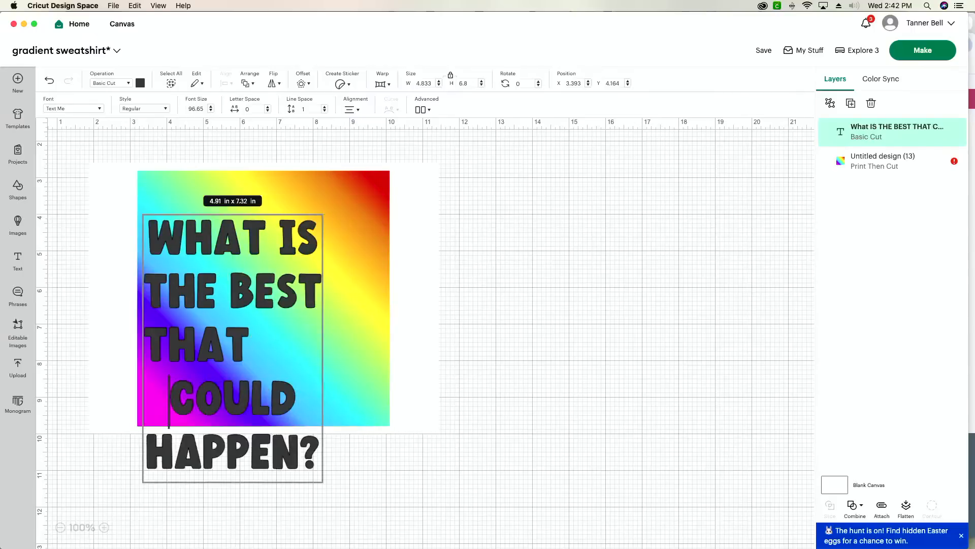
pyautogui.press('BackSpace')
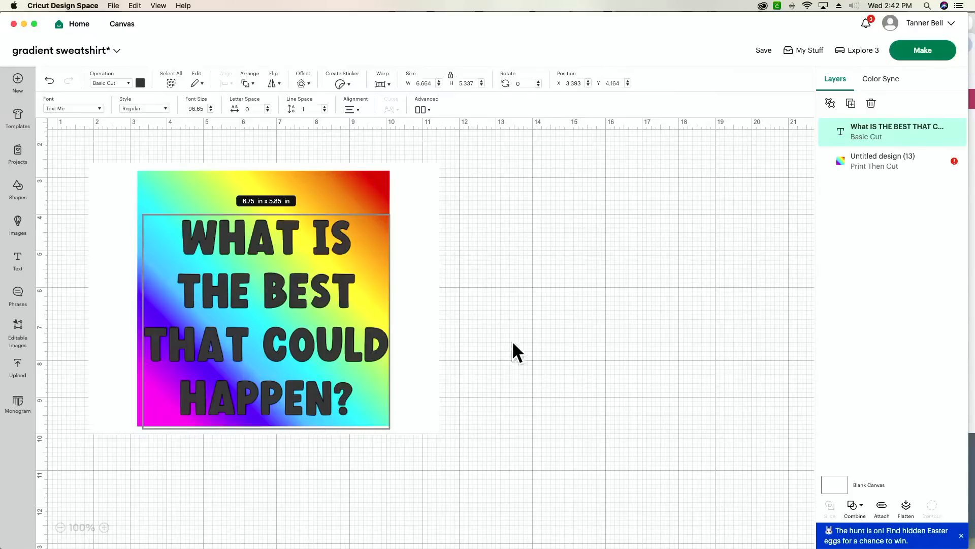
pyautogui.click(554, 311)
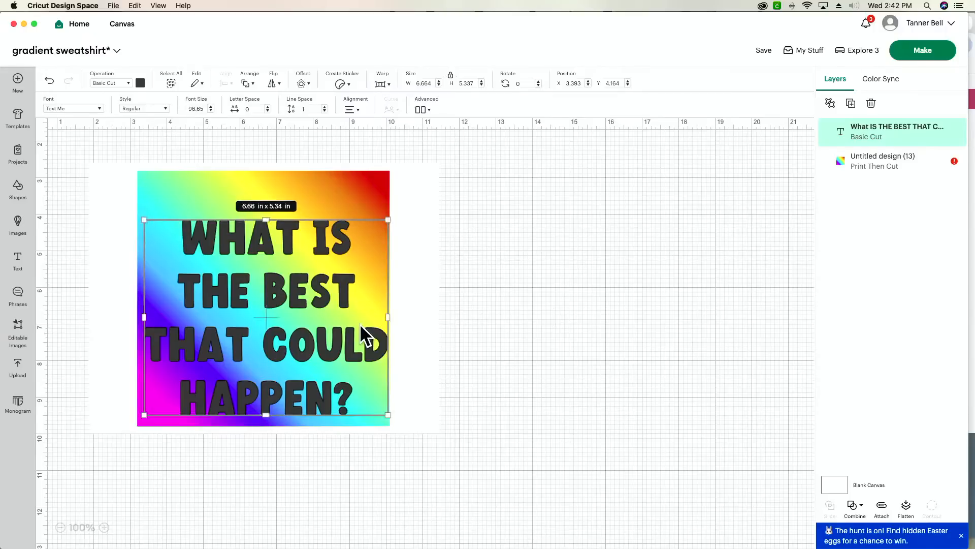
# - Enlarge the text slightly and lower it to about X 3.268, Y 4.025 over the gradient
pyautogui.moveTo(281, 346); pyautogui.dragTo(282, 321)
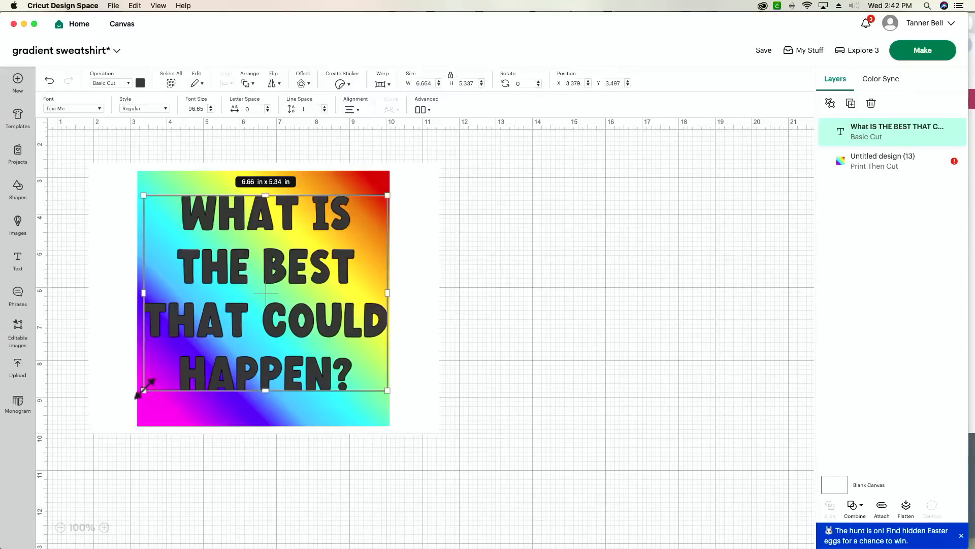
pyautogui.moveTo(144, 390); pyautogui.dragTo(139, 394)
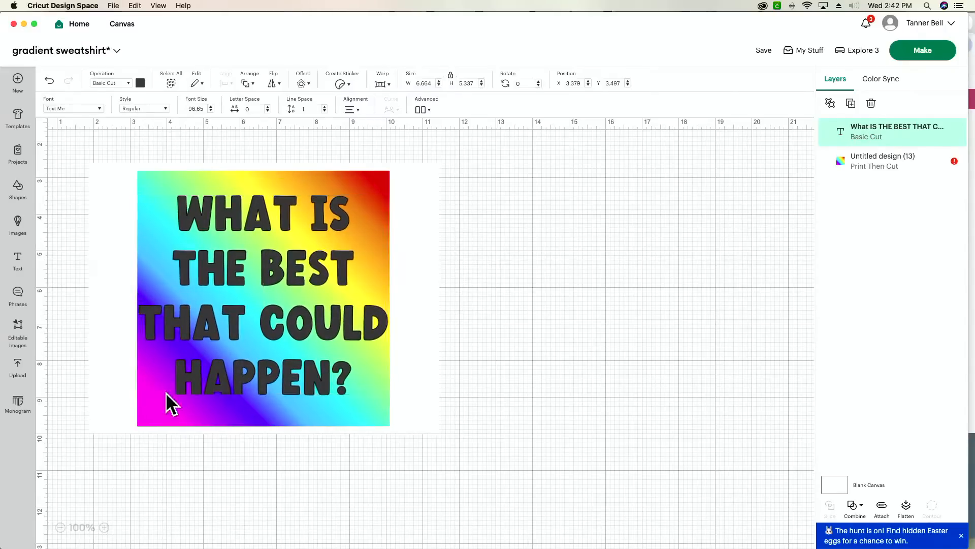
pyautogui.moveTo(294, 358); pyautogui.dragTo(297, 377)
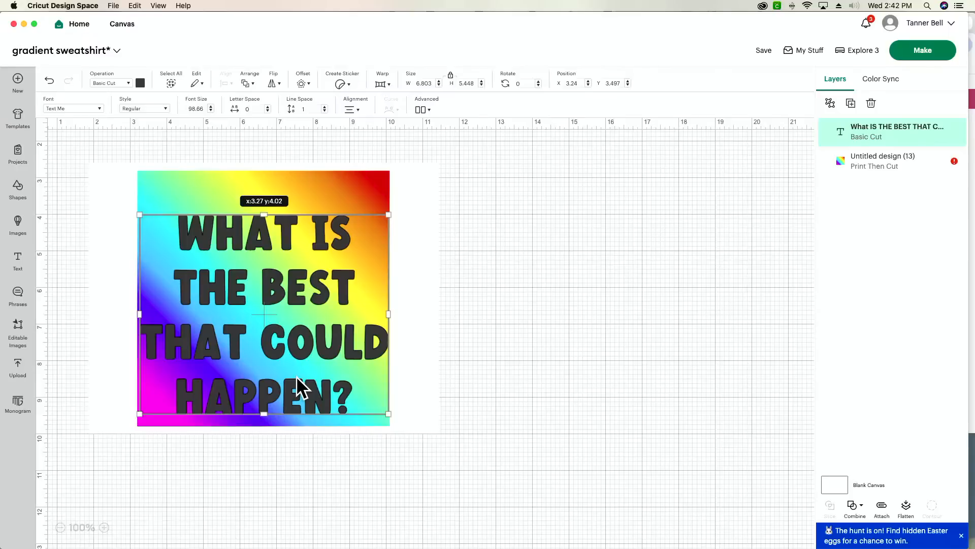
pyautogui.moveTo(296, 376); pyautogui.dragTo(296, 376)
# - Slice the text out of the gradient, inspect the leftover piece, then undo the slice
pyautogui.click(705, 270)
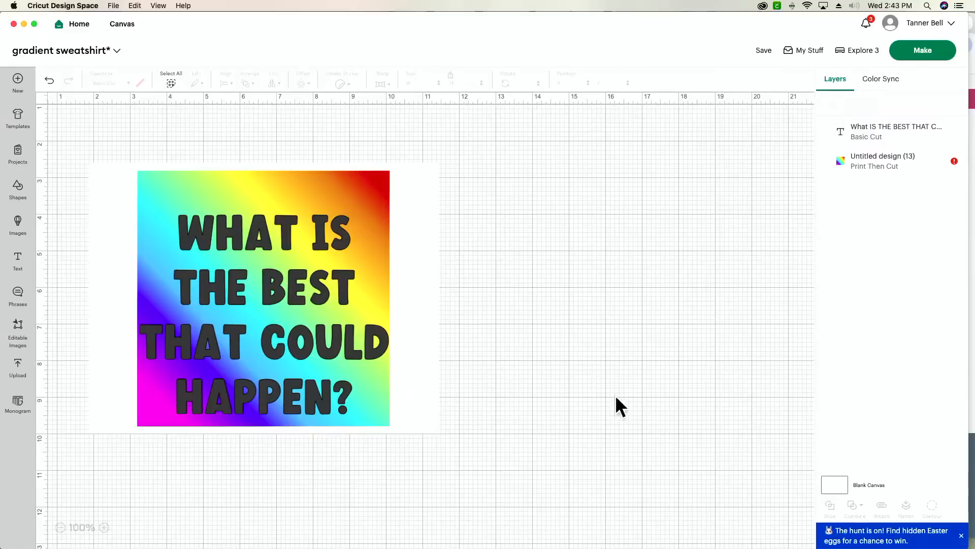
pyautogui.moveTo(411, 133); pyautogui.dragTo(185, 432)
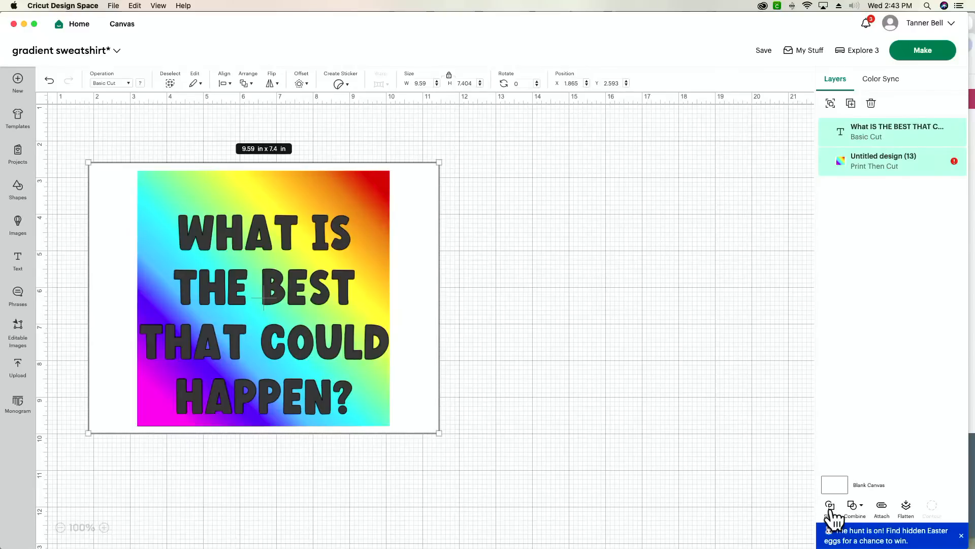
pyautogui.click(830, 507)
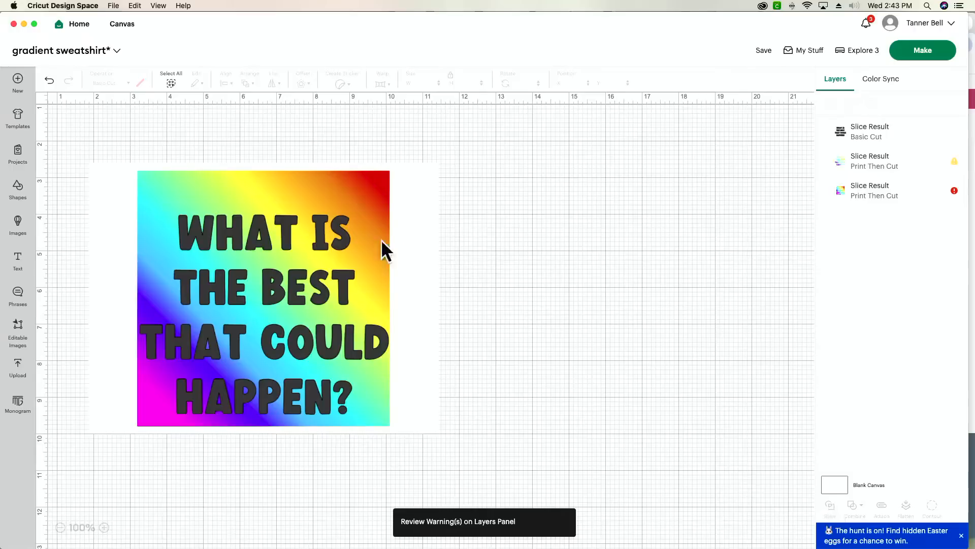
pyautogui.click(400, 197)
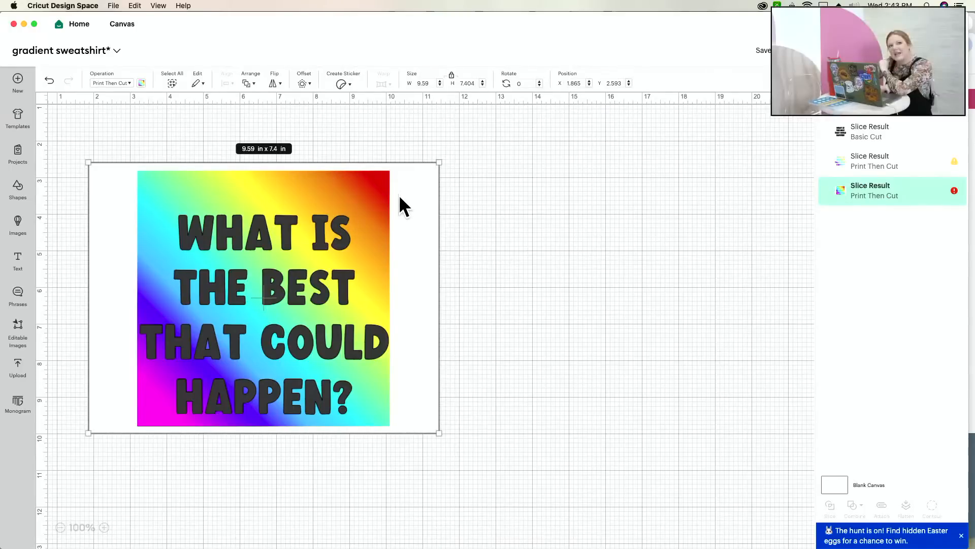
pyautogui.click(588, 214)
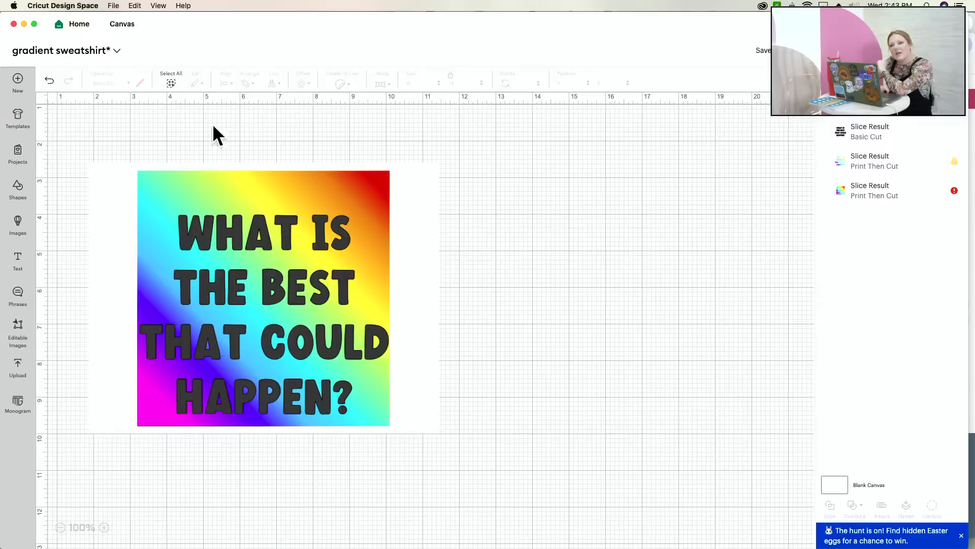
pyautogui.click(48, 80)
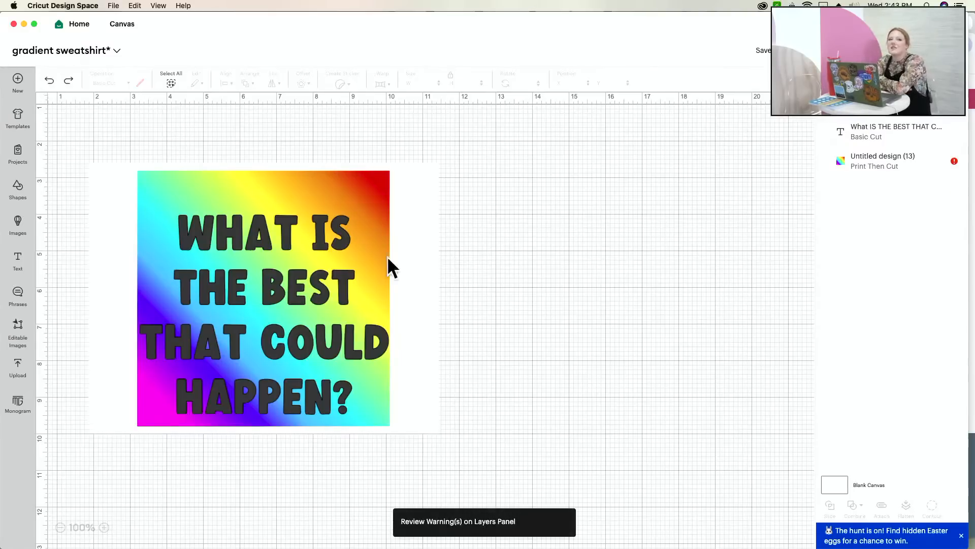
# - Set the quote text's operation to Guide, nudge it over the gradient, and switch to Chrome
pyautogui.click(855, 136)
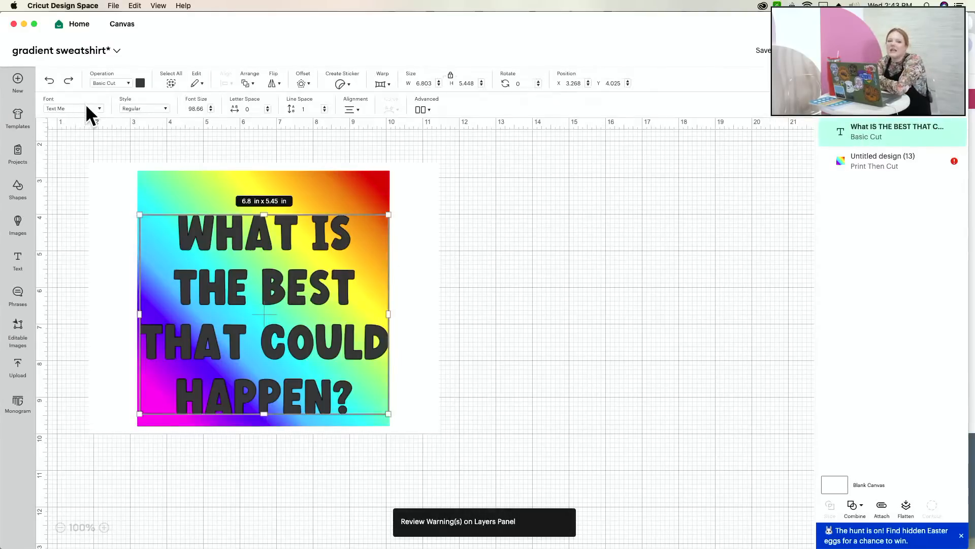
pyautogui.click(111, 83)
pyautogui.click(135, 270)
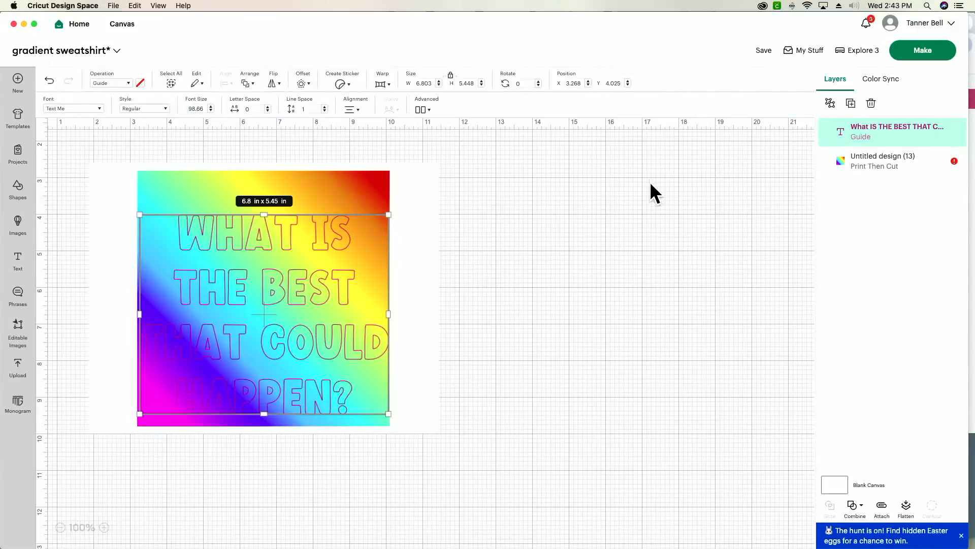
pyautogui.moveTo(316, 332); pyautogui.dragTo(317, 341)
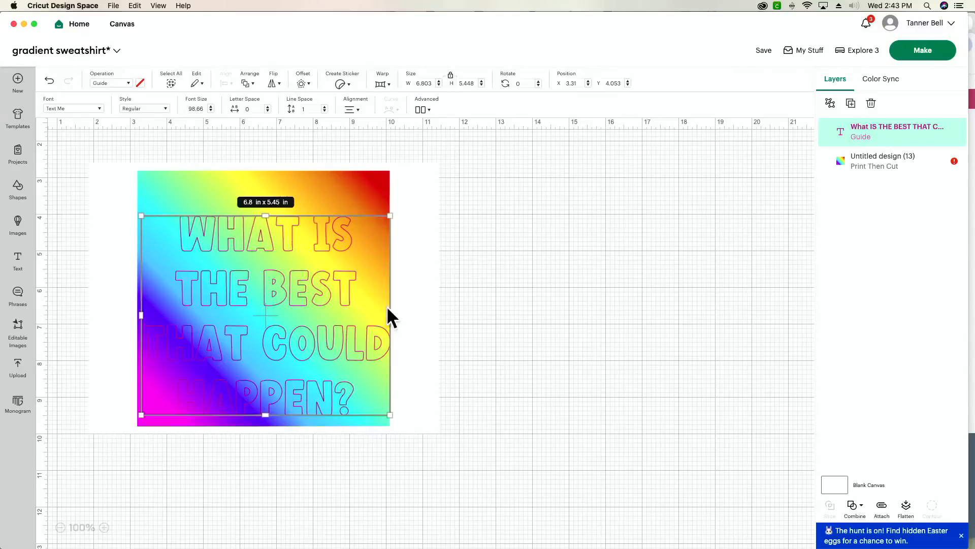
pyautogui.press('super+Tab')
pyautogui.press('super+Tab')
pyautogui.press('super+Tab')
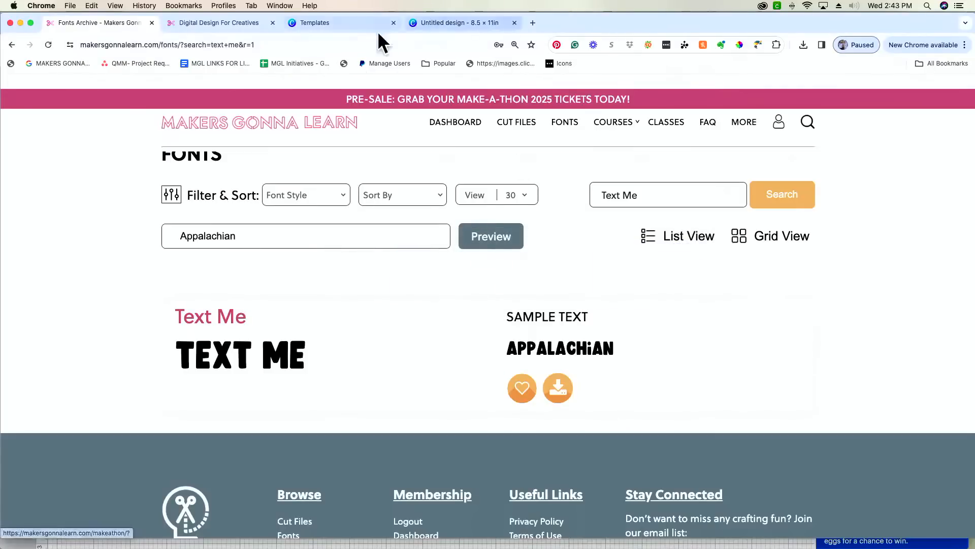
# - Rework the Canva rainbow square into steeper diagonal bands with TypeGradient and update the element
pyautogui.click(448, 20)
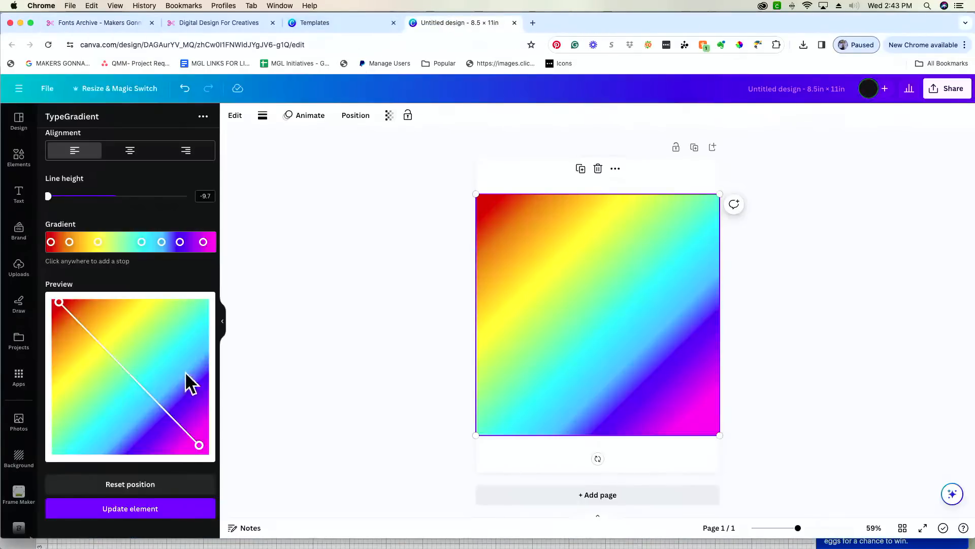
pyautogui.moveTo(199, 451); pyautogui.dragTo(93, 461)
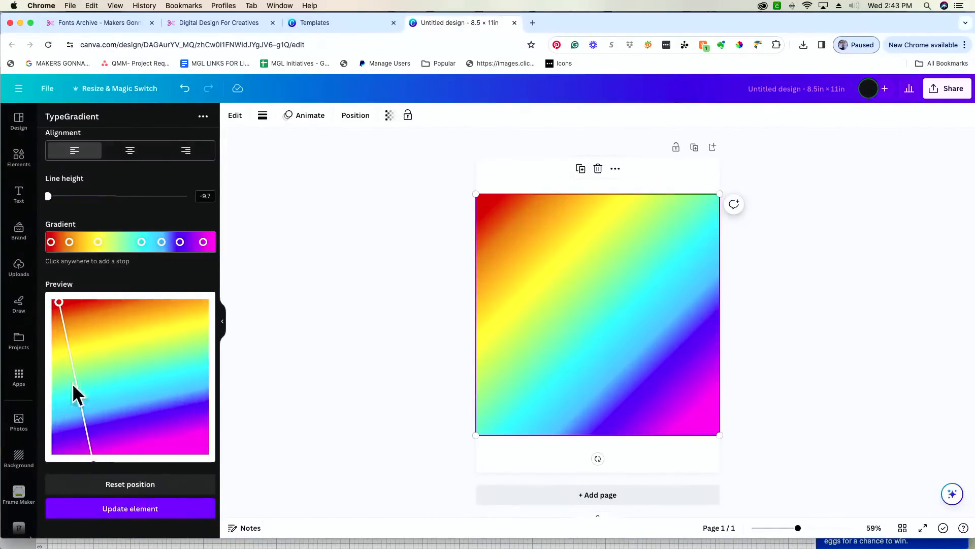
pyautogui.moveTo(64, 310); pyautogui.dragTo(95, 299)
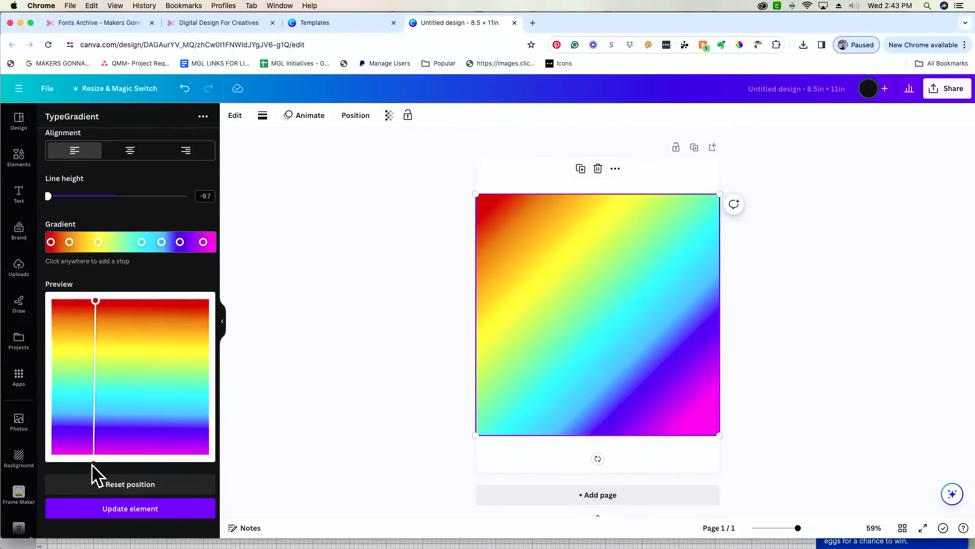
pyautogui.moveTo(94, 459); pyautogui.dragTo(175, 401)
pyautogui.moveTo(95, 300); pyautogui.dragTo(86, 325)
pyautogui.moveTo(177, 403); pyautogui.dragTo(182, 411)
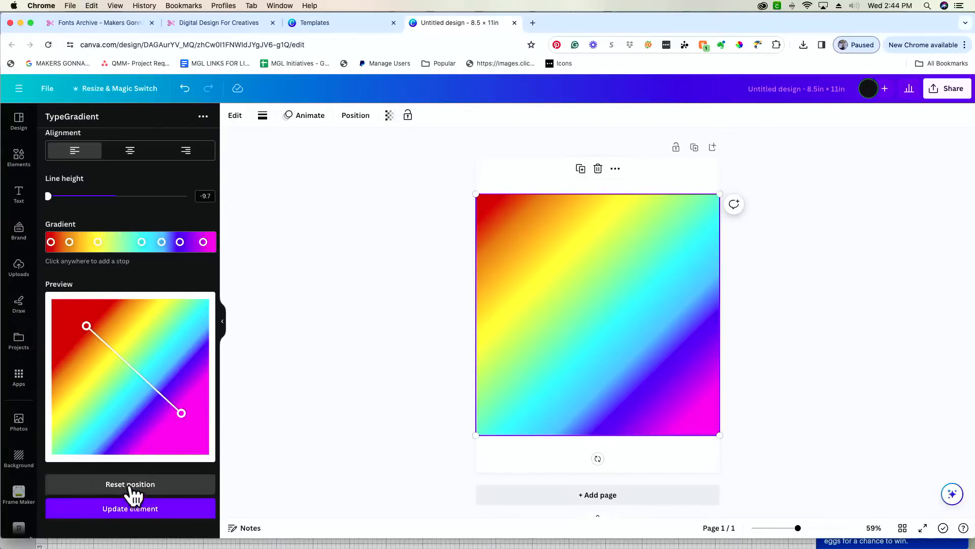
pyautogui.click(133, 491)
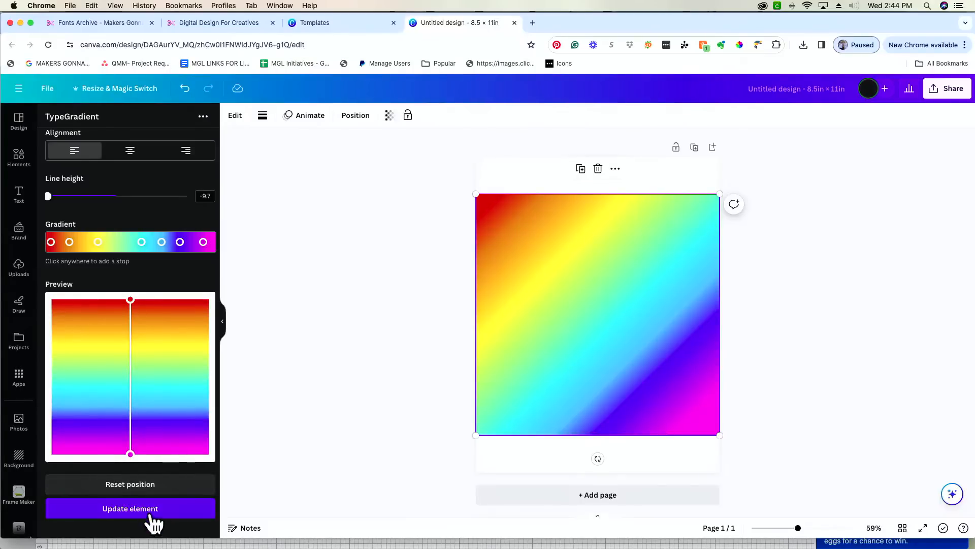
pyautogui.click(151, 515)
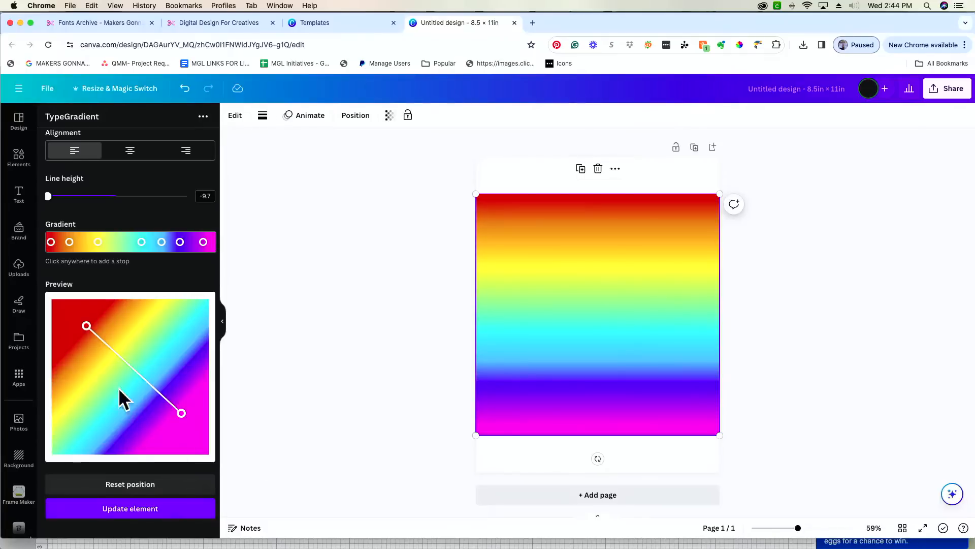
pyautogui.moveTo(86, 325); pyautogui.dragTo(90, 333)
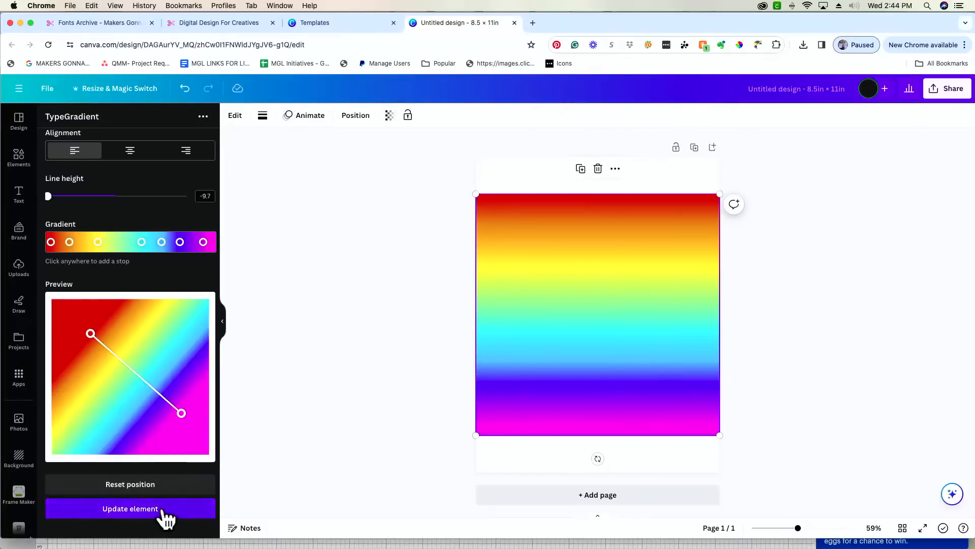
pyautogui.click(162, 510)
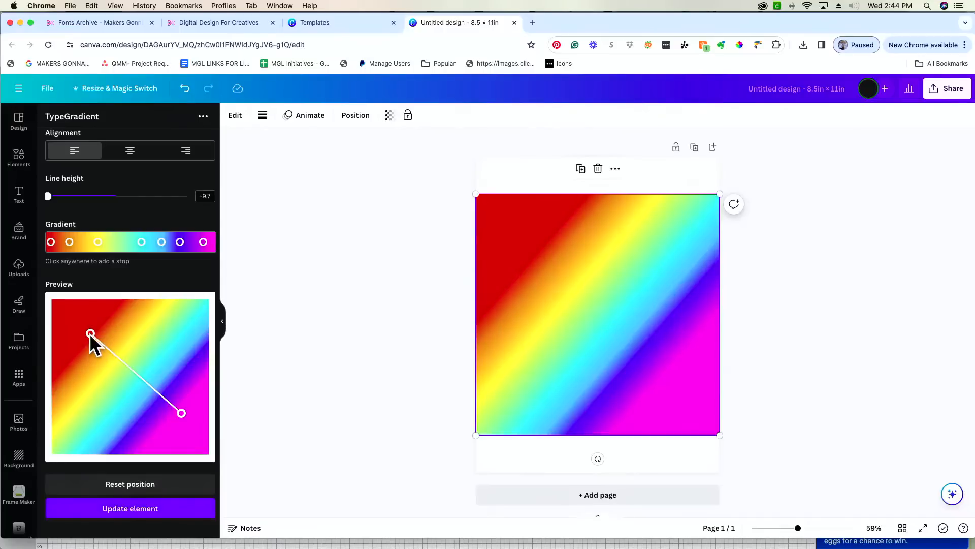
pyautogui.moveTo(88, 333); pyautogui.dragTo(87, 332)
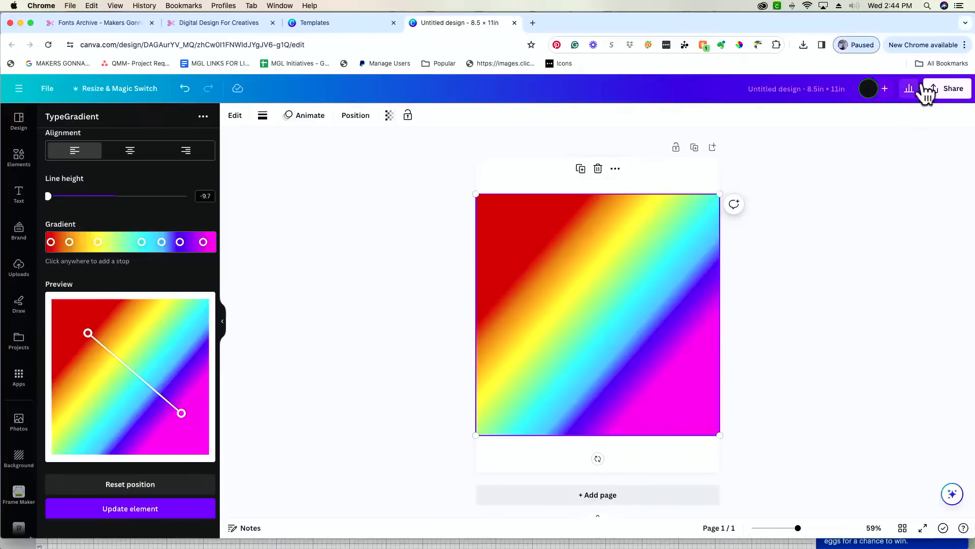
# - Download the design as a PNG and return to Cricut Design Space
pyautogui.click(948, 91)
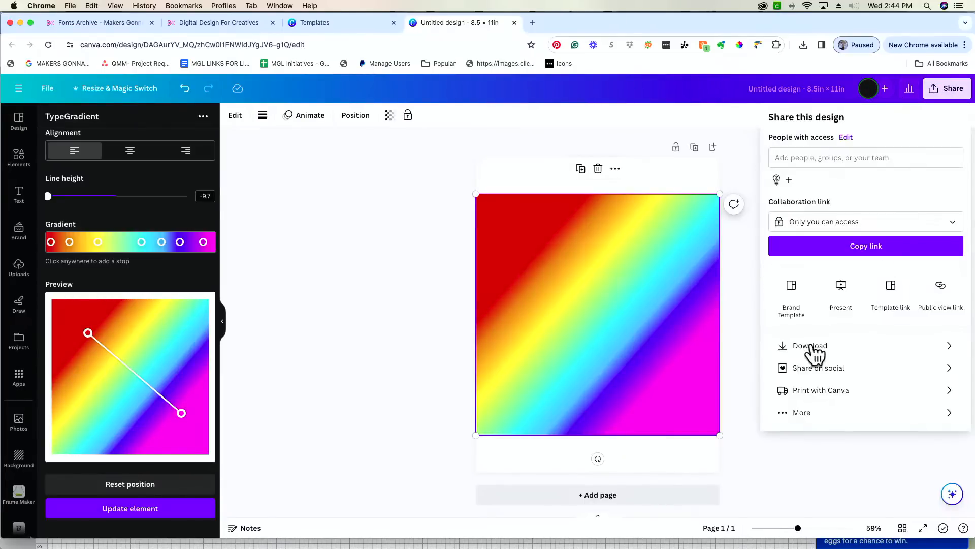
pyautogui.click(812, 347)
pyautogui.click(839, 281)
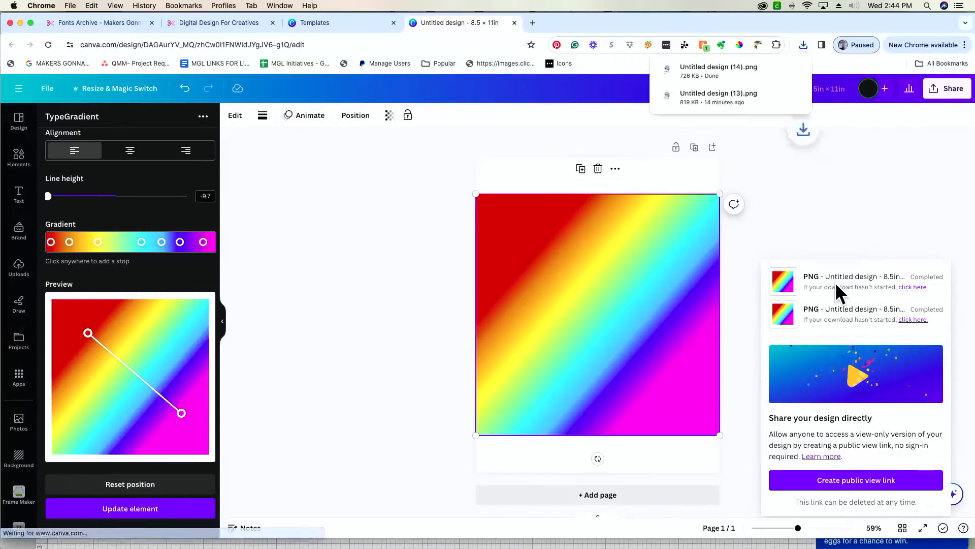
pyautogui.press('super+Tab')
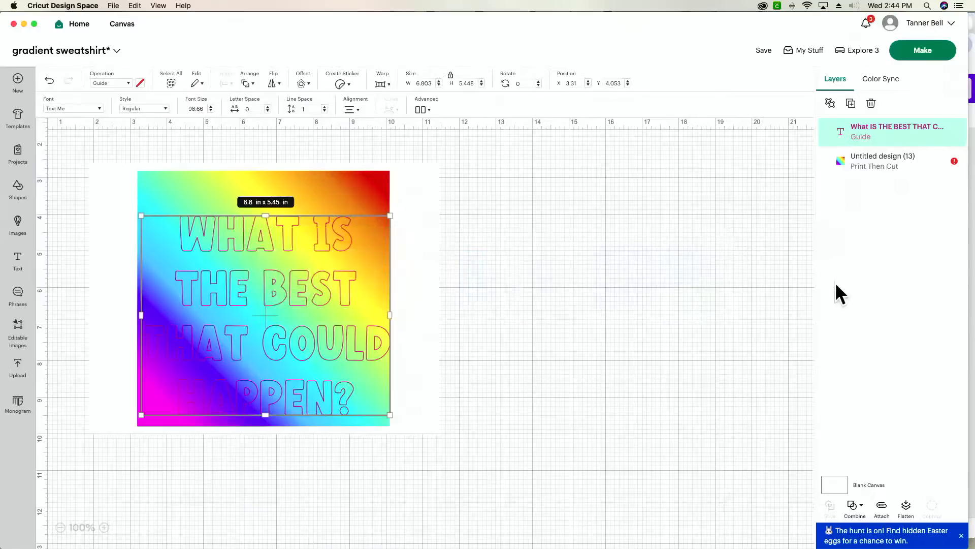
# - Start a new image upload with Untitled design (14).png from Downloads
pyautogui.click(17, 369)
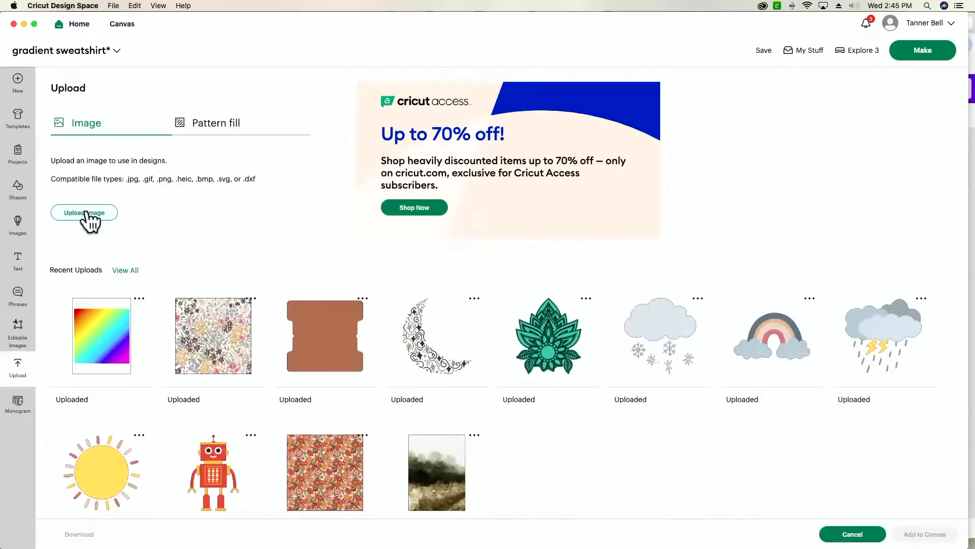
pyautogui.click(85, 213)
pyautogui.press('super+Tab')
pyautogui.press('super+Tab')
pyautogui.press('super+Tab')
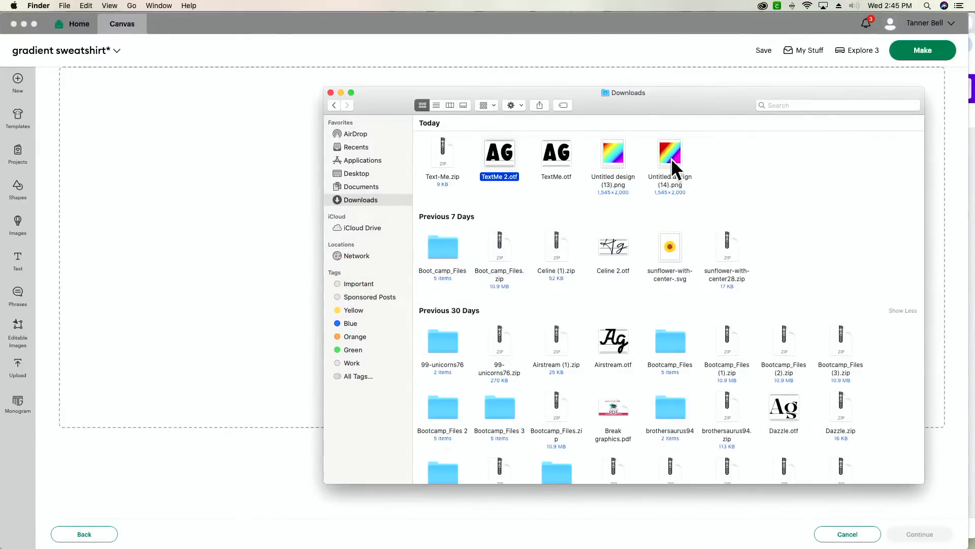
pyautogui.moveTo(671, 158); pyautogui.dragTo(187, 246)
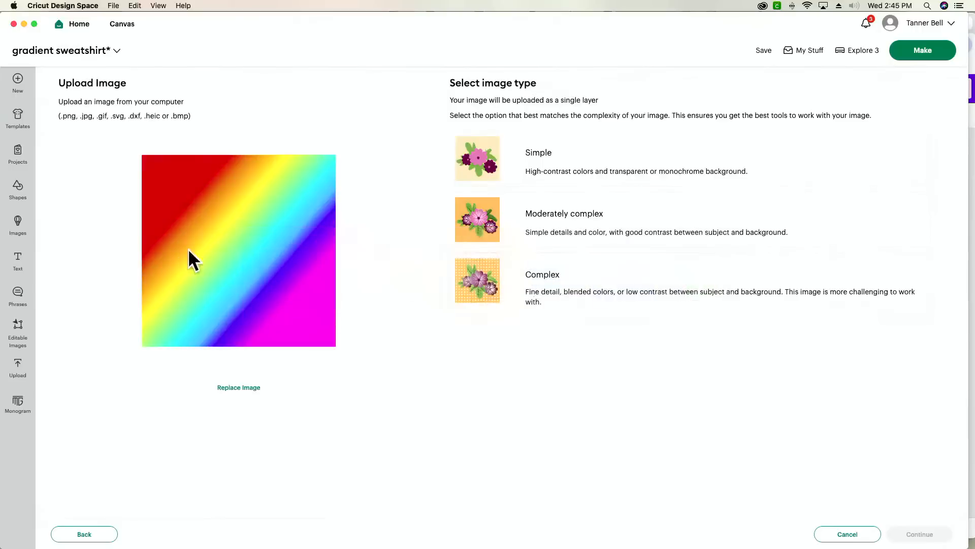
# - Upload it as a Complex Print Then Cut image with the white strips removed, and add it to the canvas
pyautogui.click(553, 309)
pyautogui.click(940, 536)
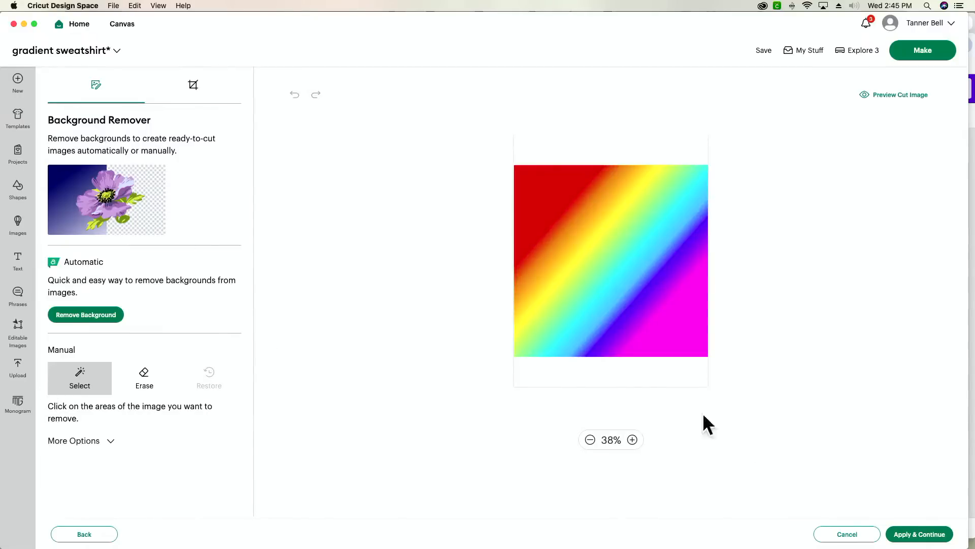
pyautogui.click(642, 378)
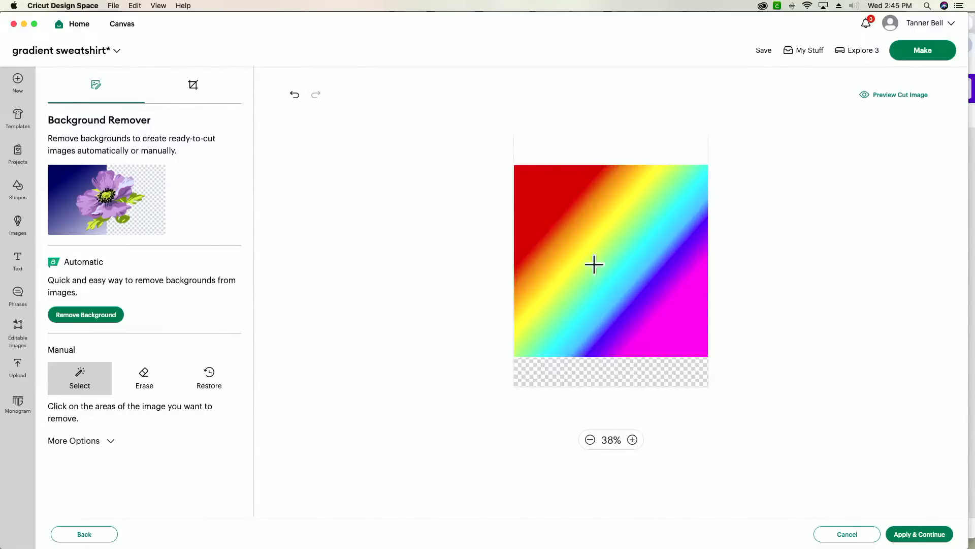
pyautogui.click(573, 148)
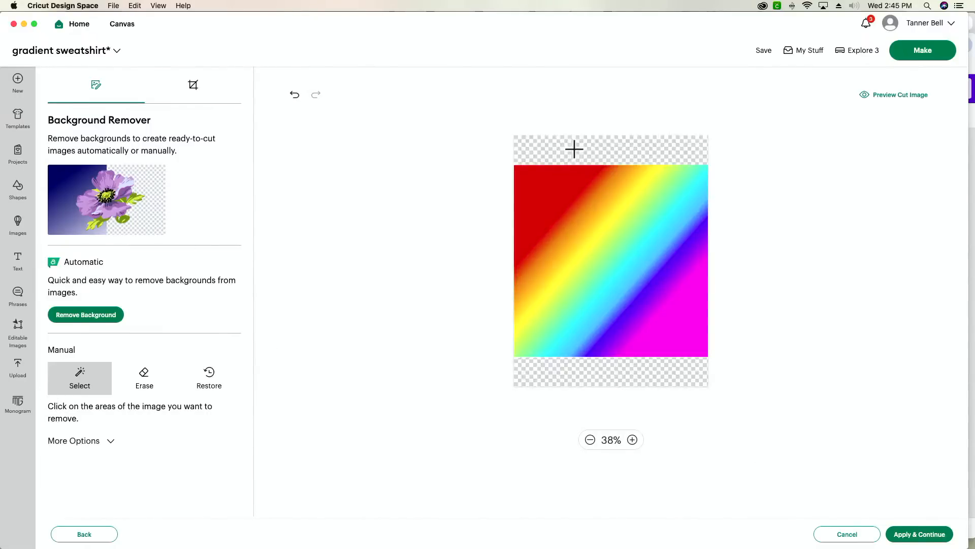
pyautogui.click(925, 539)
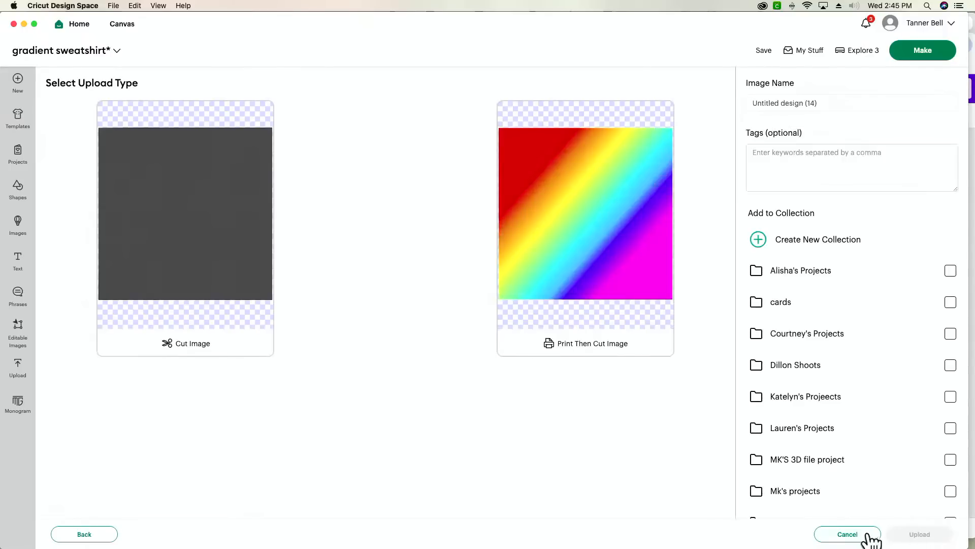
pyautogui.click(632, 300)
pyautogui.click(938, 537)
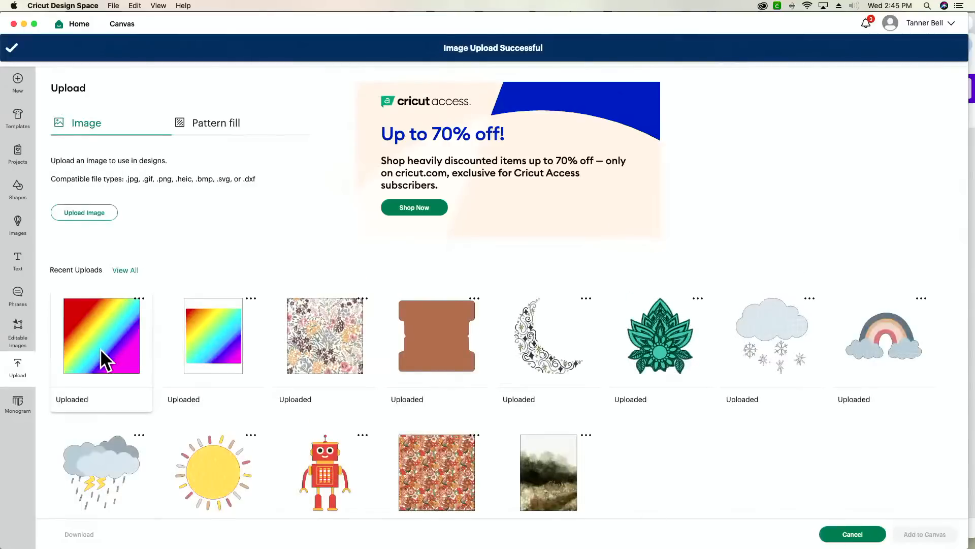
pyautogui.click(104, 360)
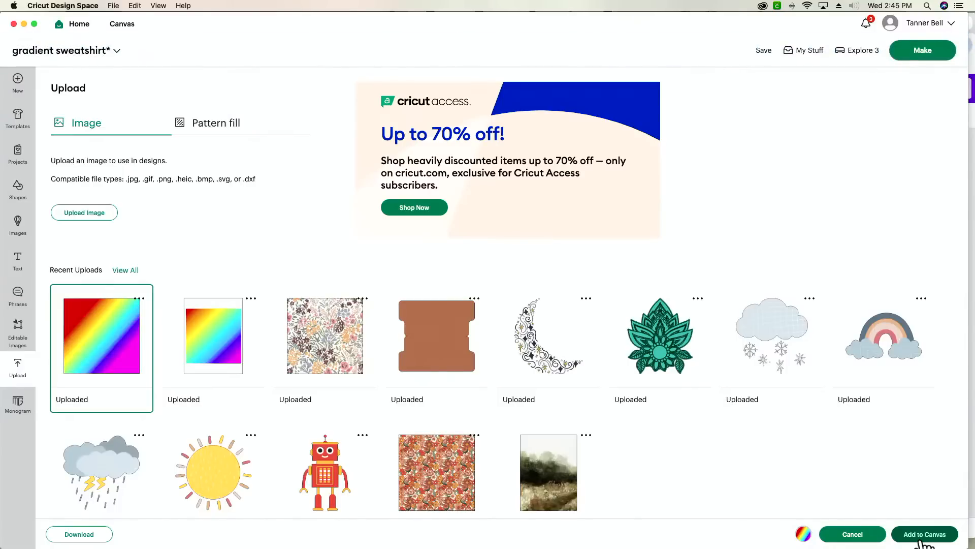
pyautogui.click(924, 535)
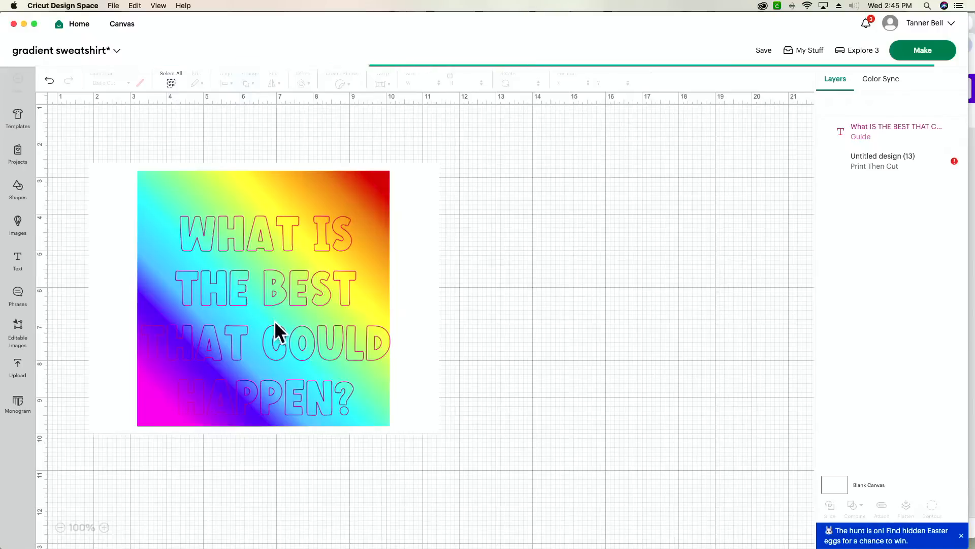
# - Move the new gradient right of the first, bring the text to front, and place it on top
pyautogui.moveTo(215, 268); pyautogui.dragTo(614, 377)
pyautogui.moveTo(290, 317); pyautogui.dragTo(447, 341)
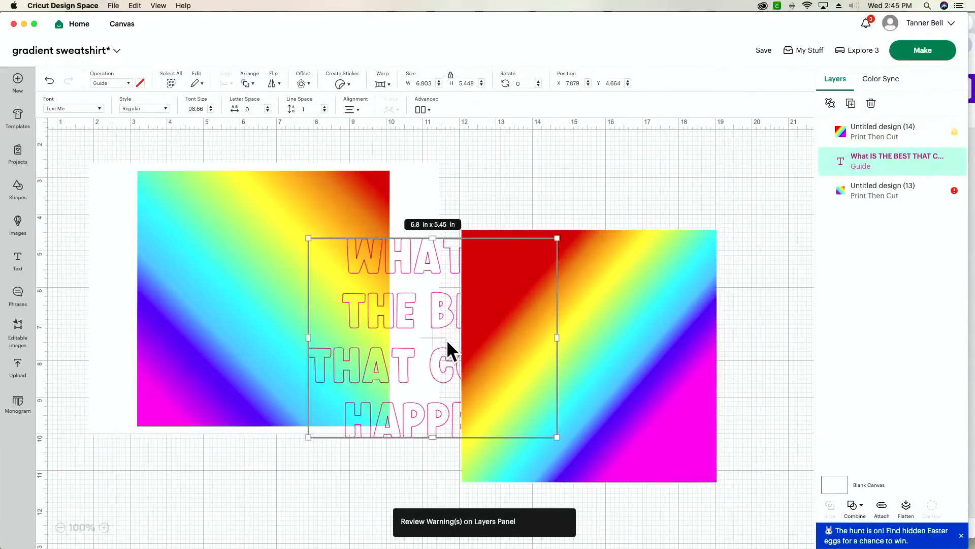
pyautogui.press('super+bracketleft')
pyautogui.press('super+shift+bracketright')
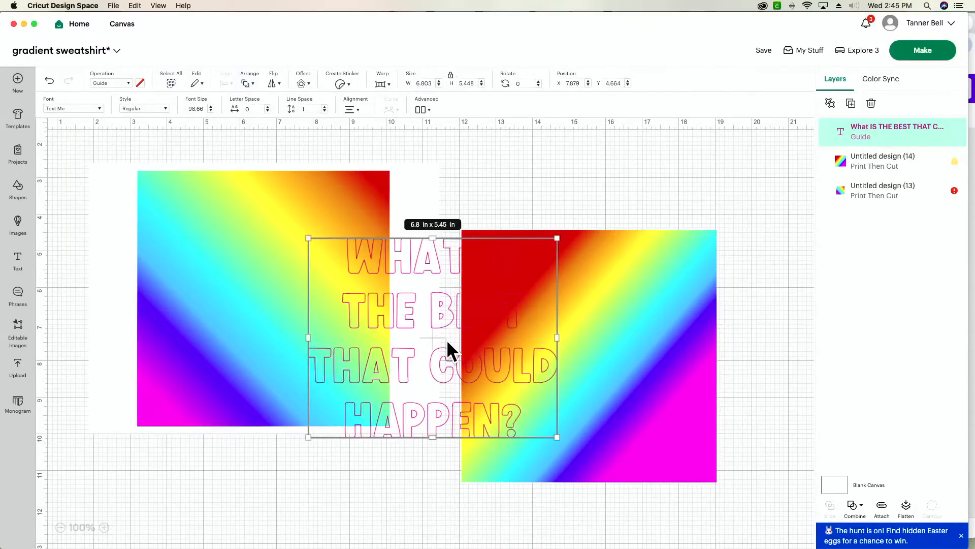
pyautogui.moveTo(447, 340); pyautogui.dragTo(602, 367)
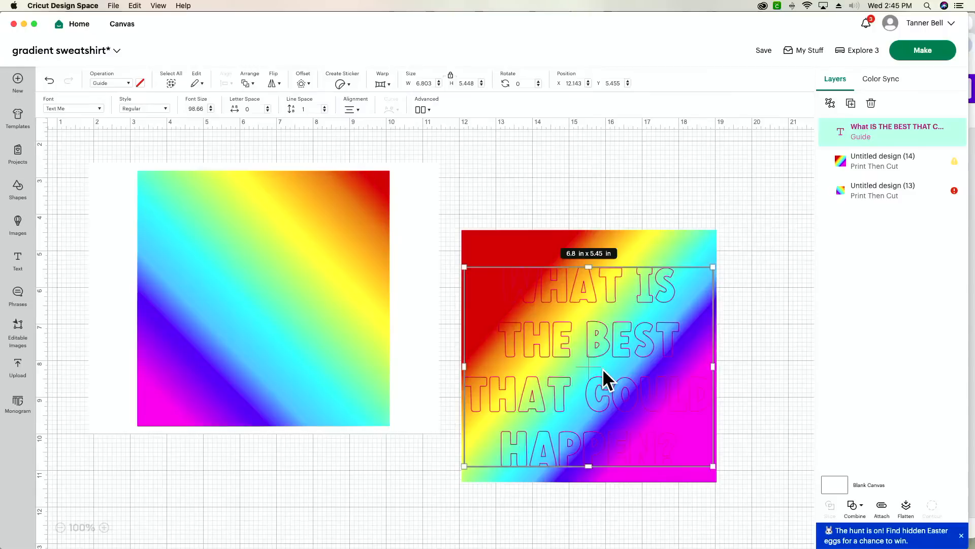
# - Enlarge the new gradient to 7.49 × 7.41 in and nudge it behind the text
pyautogui.click(675, 478)
pyautogui.moveTo(715, 481); pyautogui.dragTo(735, 500)
pyautogui.moveTo(582, 344)
pyautogui.mouseDown()
pyautogui.moveTo(568, 330)
pyautogui.moveTo(576, 342)
pyautogui.mouseUp()
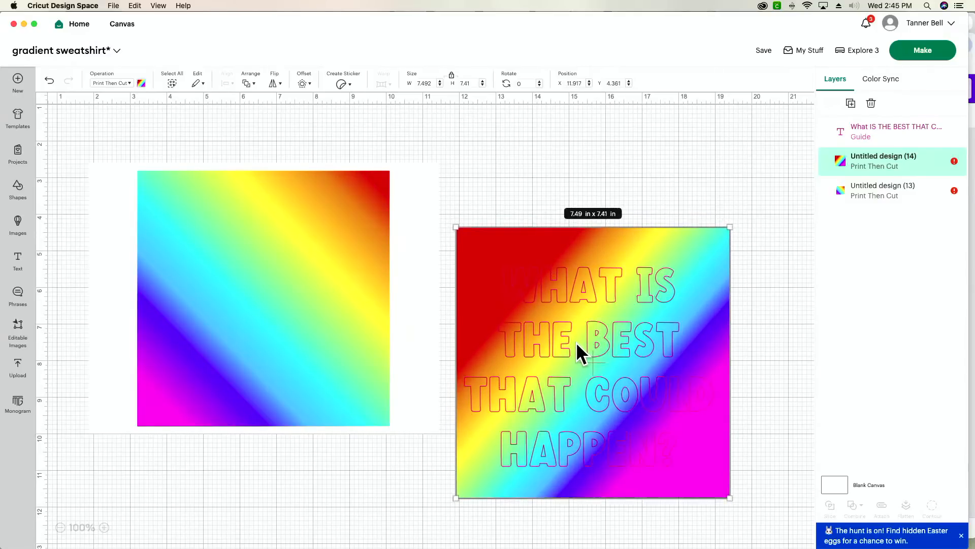
pyautogui.click(757, 235)
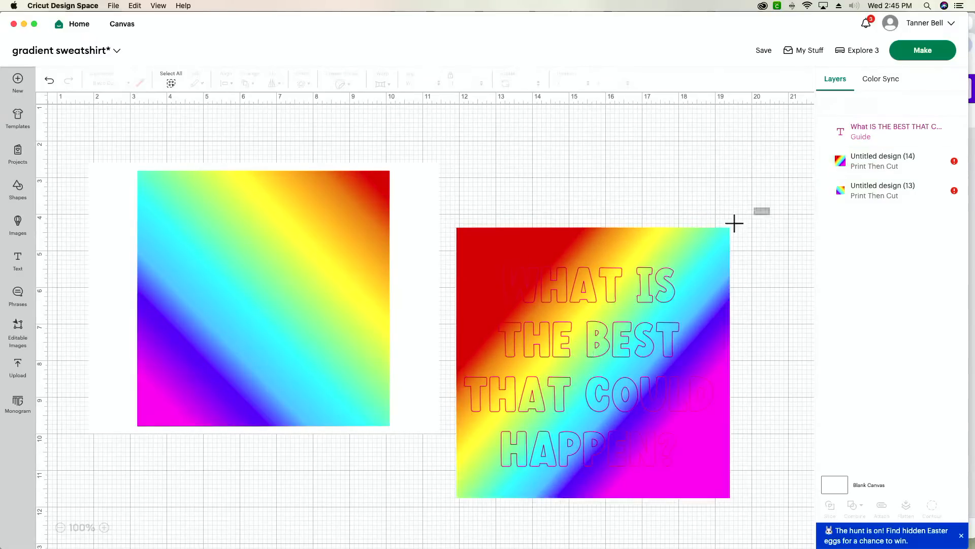
# - Set the text operation to Basic Cut and slice it with the right gradient
pyautogui.click(881, 134)
pyautogui.click(115, 84)
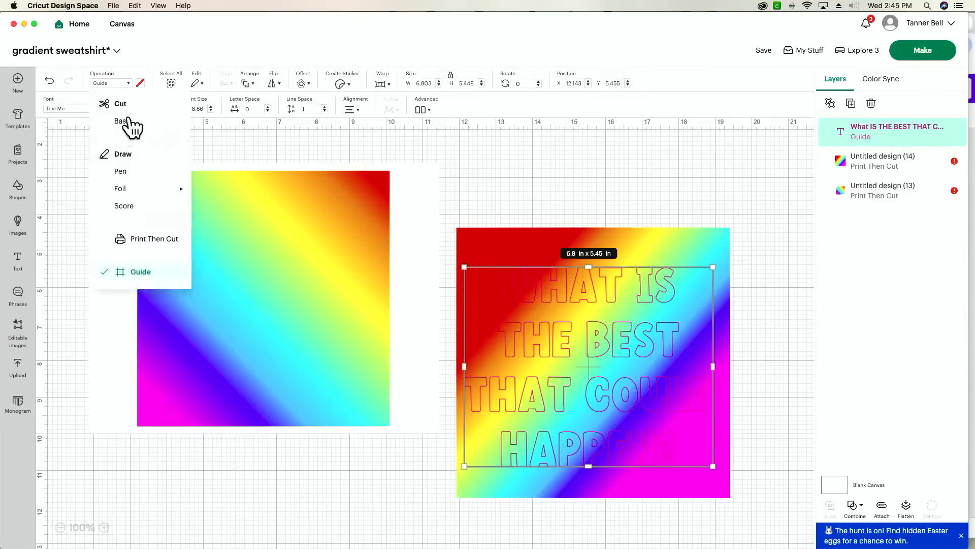
pyautogui.click(124, 119)
pyautogui.click(762, 192)
pyautogui.moveTo(762, 192); pyautogui.dragTo(630, 378)
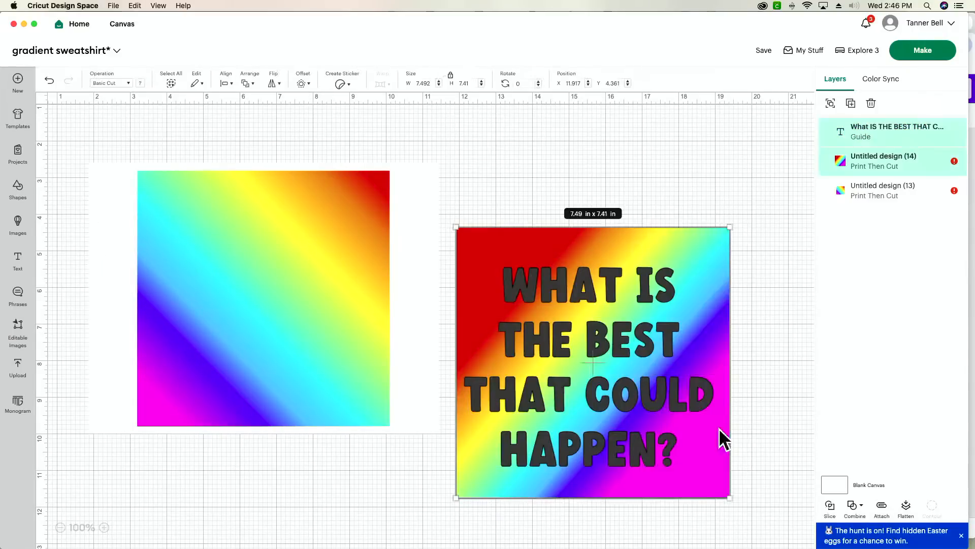
pyautogui.click(828, 506)
# - Delete the leftover gradient piece and the first gradient, move the rainbow text left, then go to Chrome
pyautogui.moveTo(630, 376); pyautogui.dragTo(379, 453)
pyautogui.moveTo(617, 247); pyautogui.dragTo(593, 145)
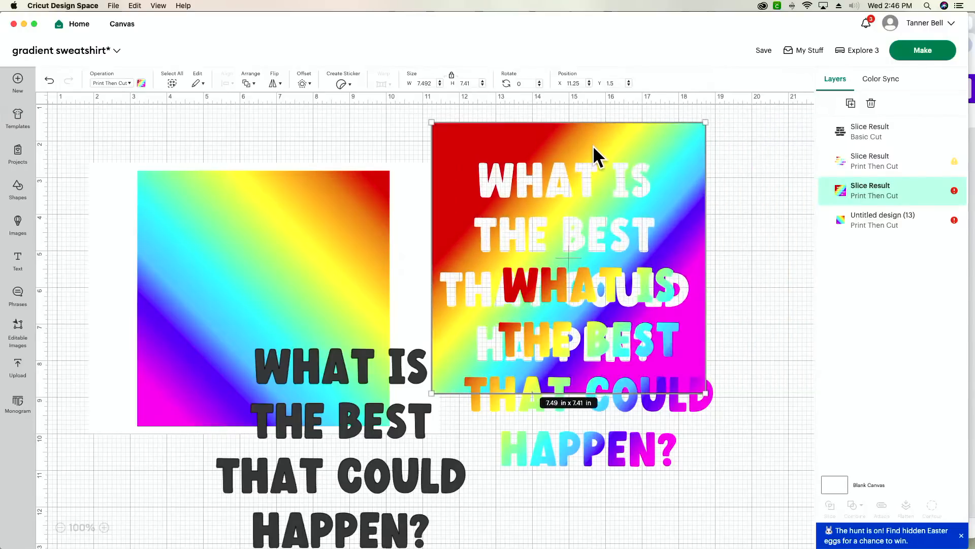
pyautogui.press('Delete')
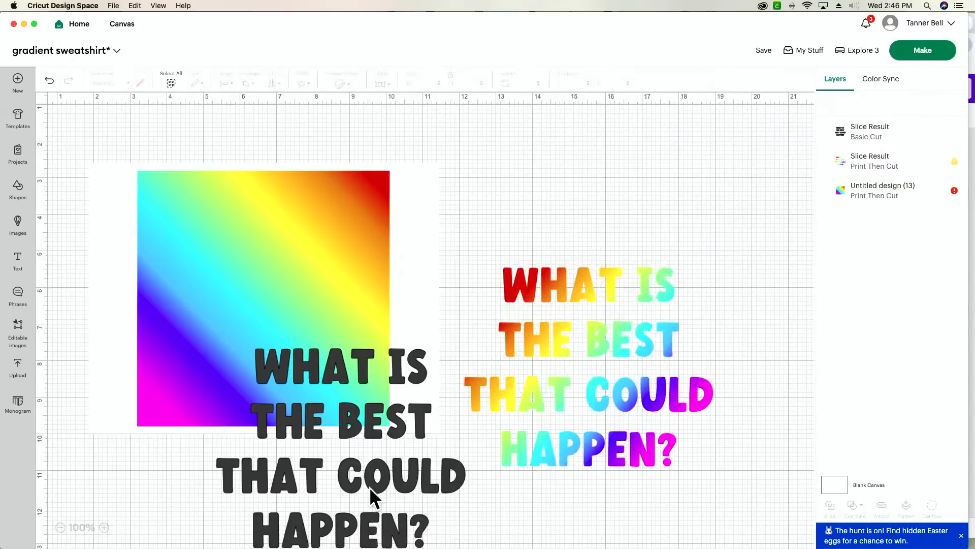
pyautogui.moveTo(369, 486); pyautogui.dragTo(919, 390)
pyautogui.click(314, 301)
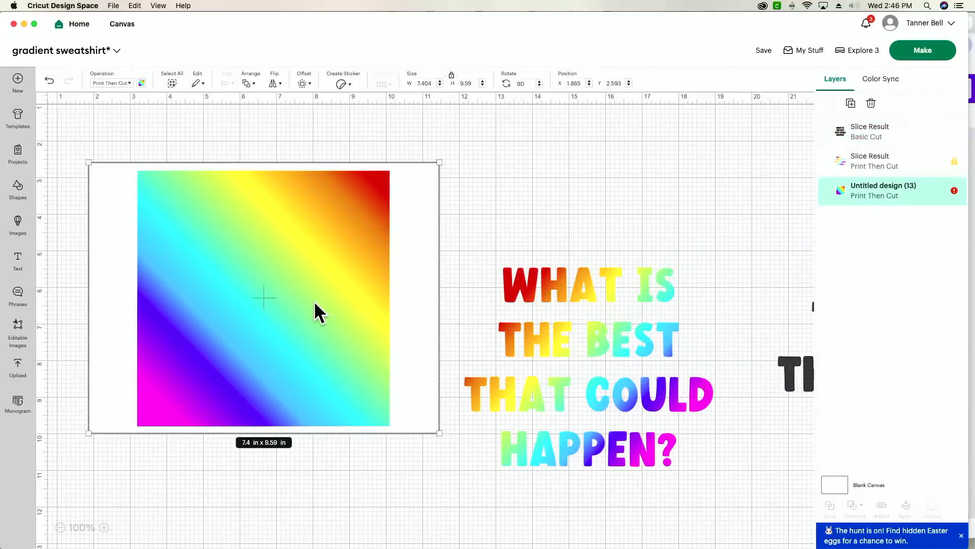
pyautogui.press('Delete')
pyautogui.moveTo(512, 385); pyautogui.dragTo(265, 283)
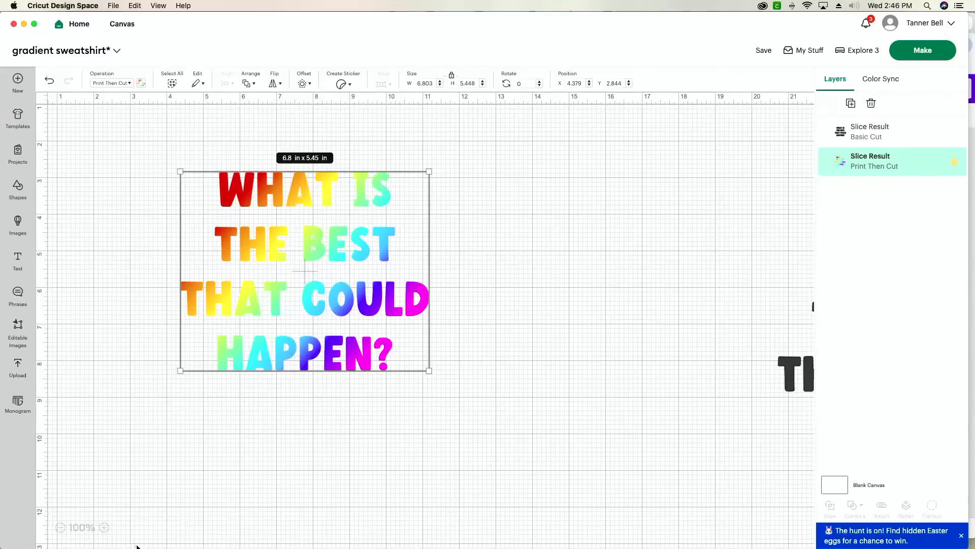
pyautogui.moveTo(232, 548)
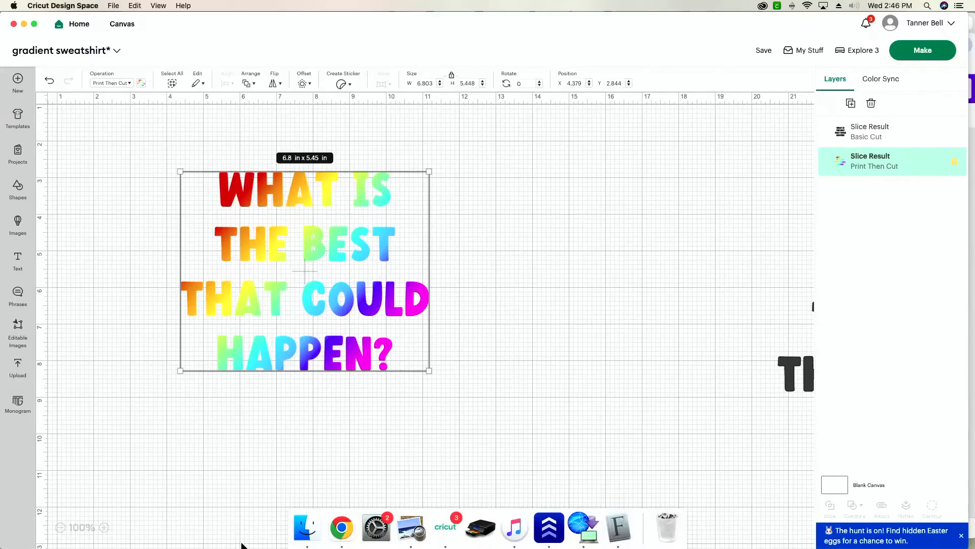
pyautogui.click(342, 526)
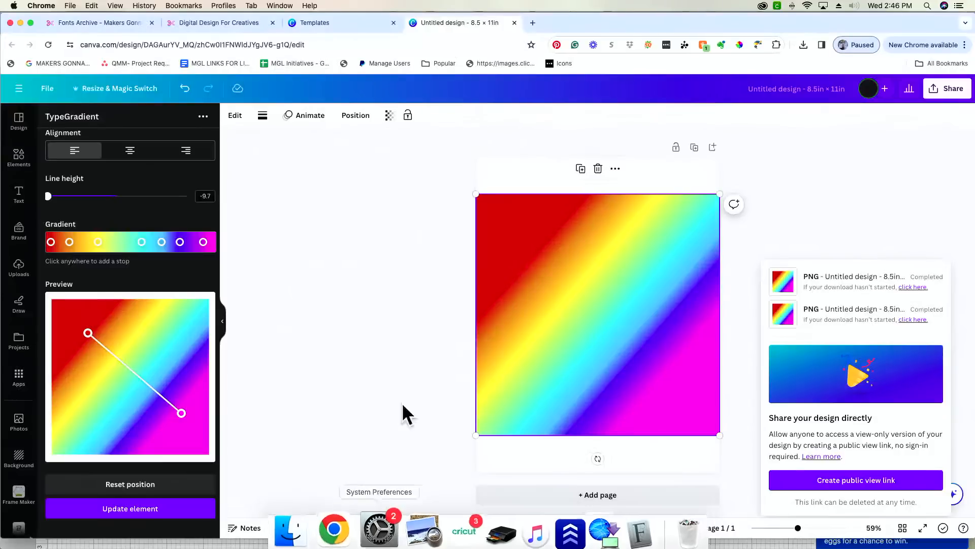
# - Search the Makers Gonna Learn cut files for 'Smiley', browse results, and return to Cricut
pyautogui.click(97, 23)
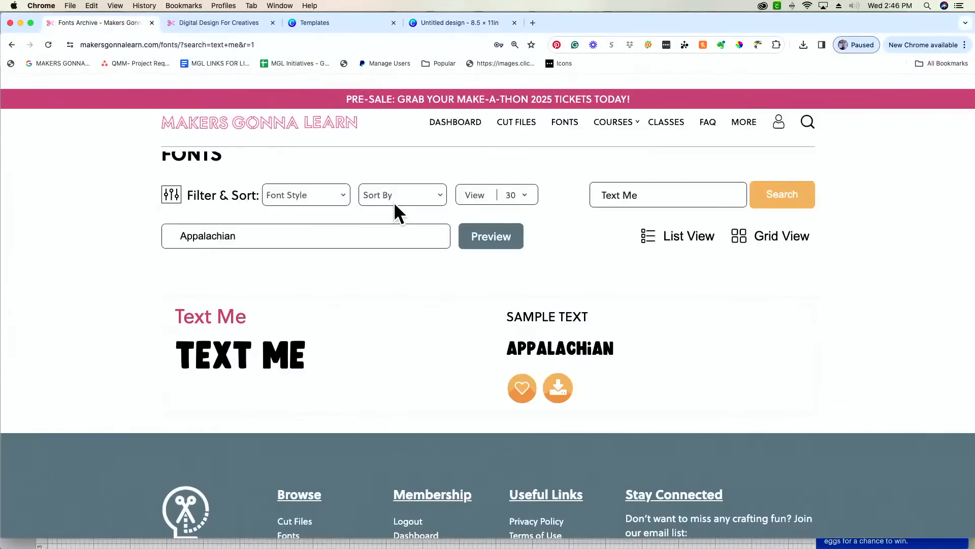
pyautogui.click(506, 133)
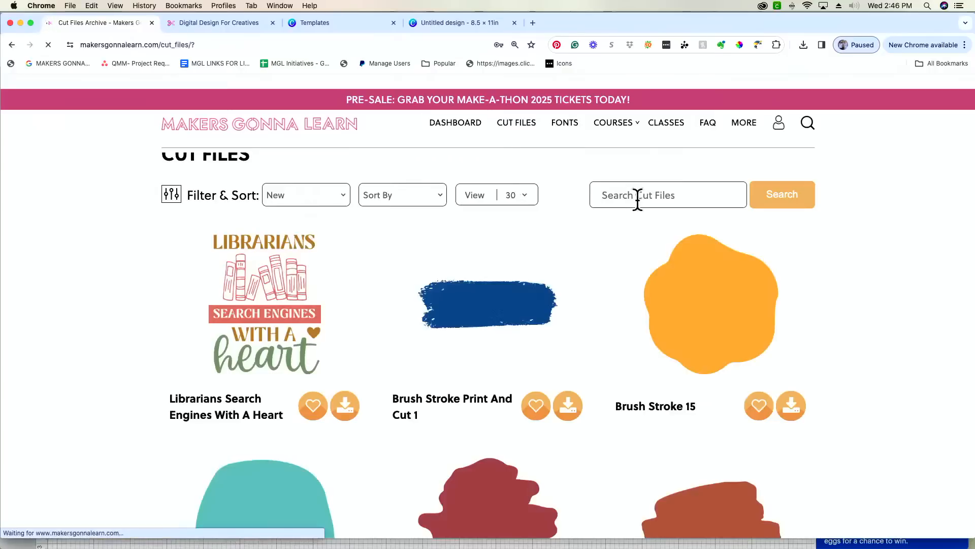
pyautogui.click(635, 198)
pyautogui.write('Smi')
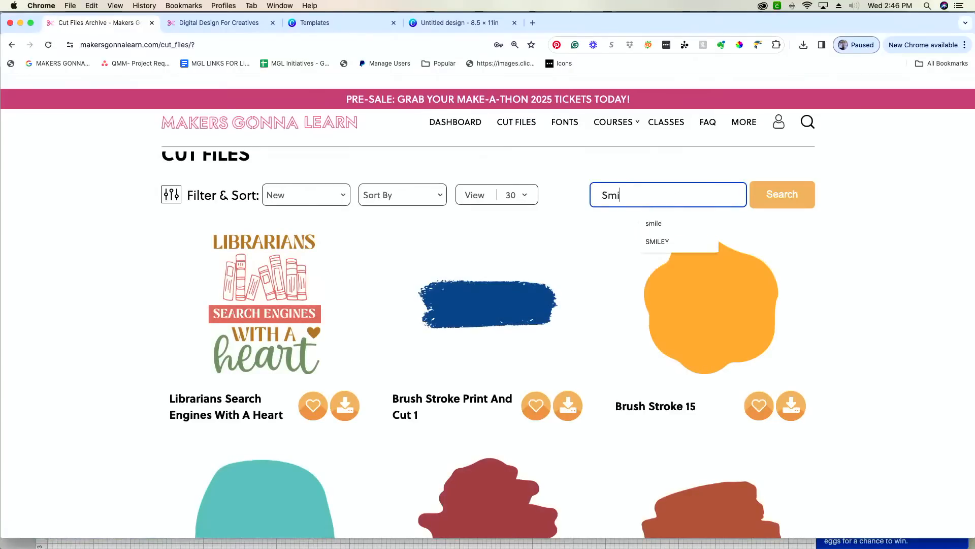
pyautogui.write('ley')
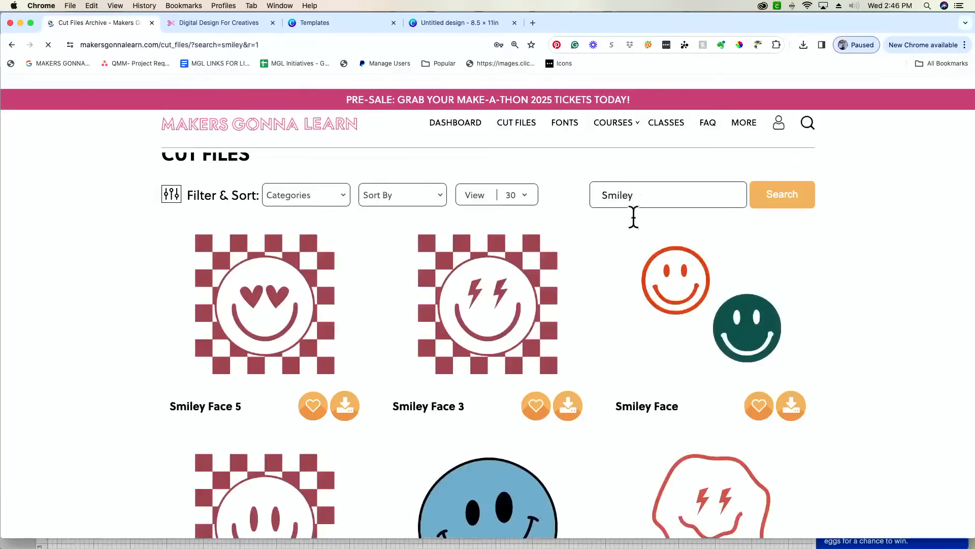
pyautogui.scroll(-1, 757, 311)
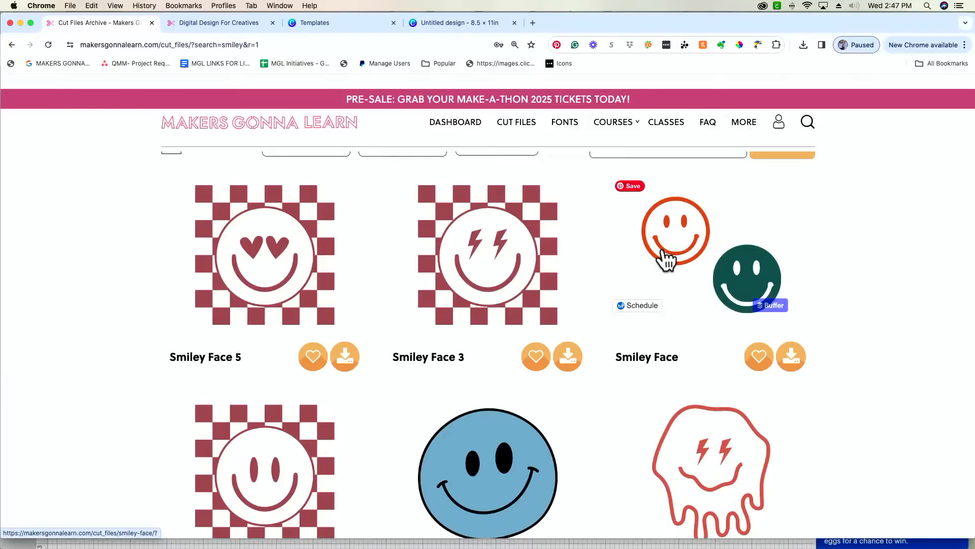
pyautogui.press('super+Tab')
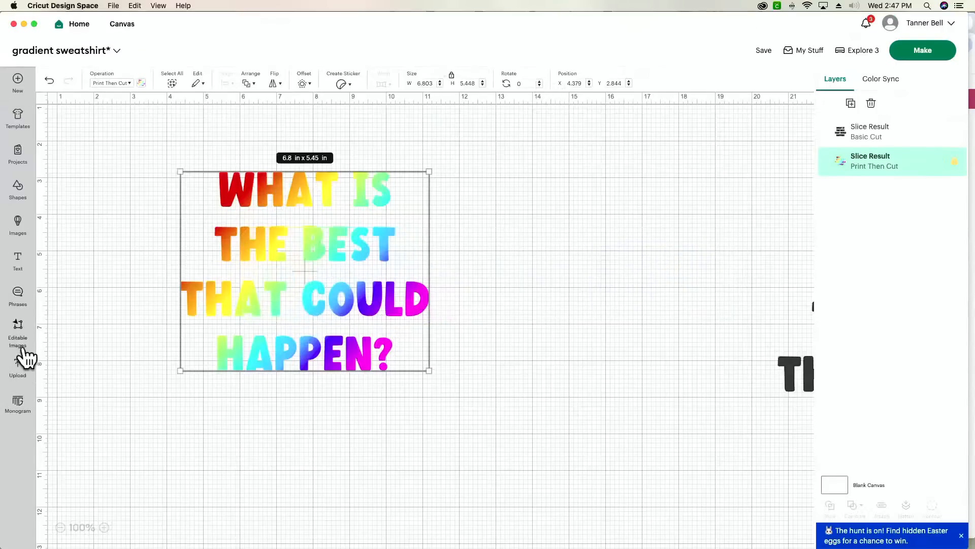
# - Search the uploaded images for 'sm' and add the lightning-bolt Smiley-face-8 to the canvas
pyautogui.click(21, 371)
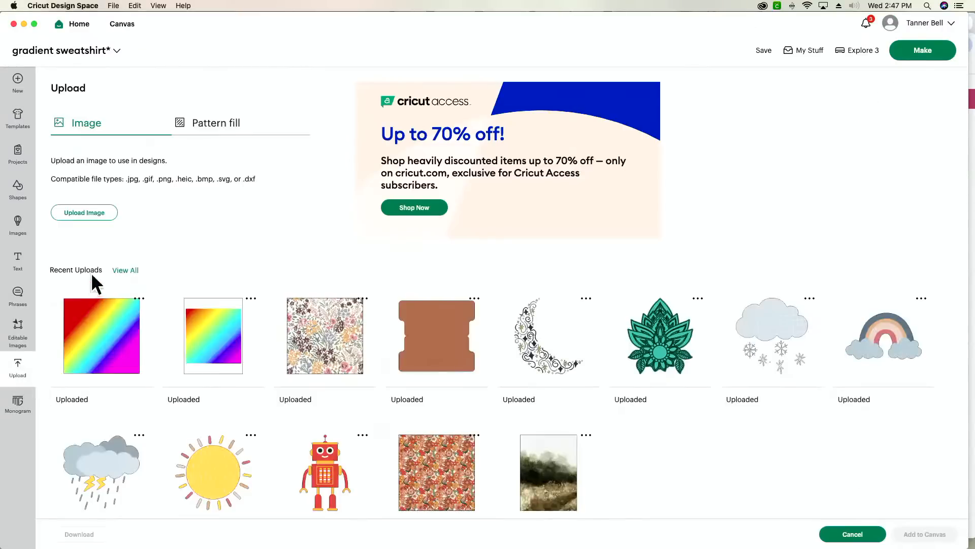
pyautogui.click(125, 270)
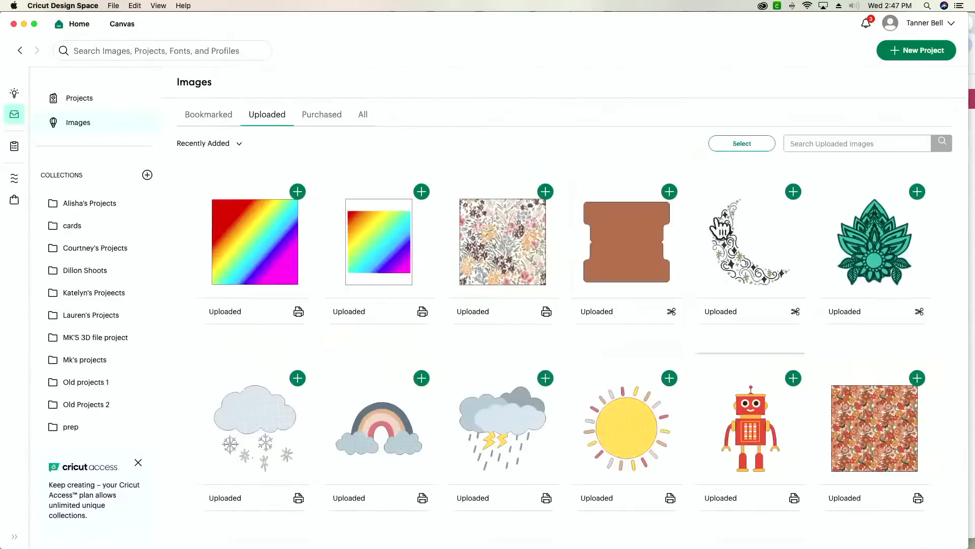
pyautogui.click(830, 143)
pyautogui.write('smiley')
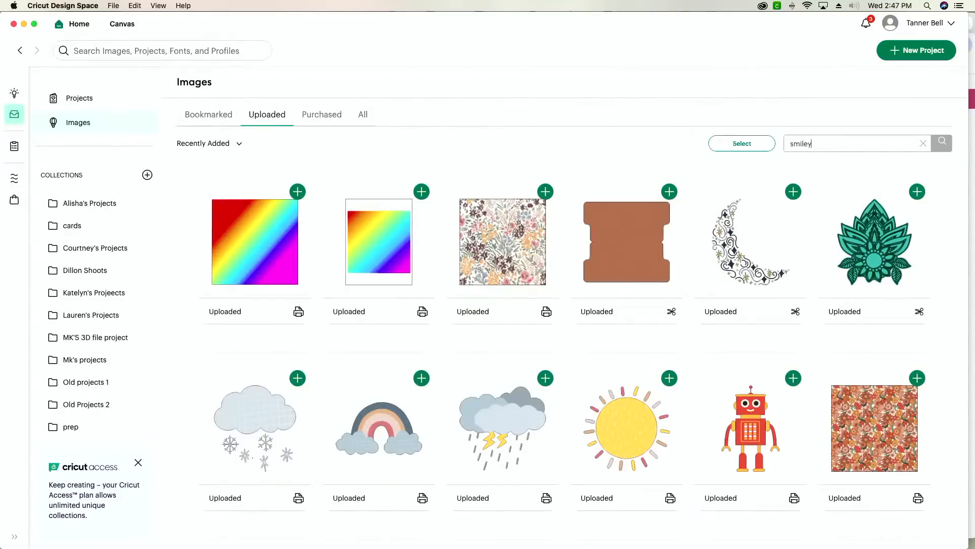
pyautogui.press('Return')
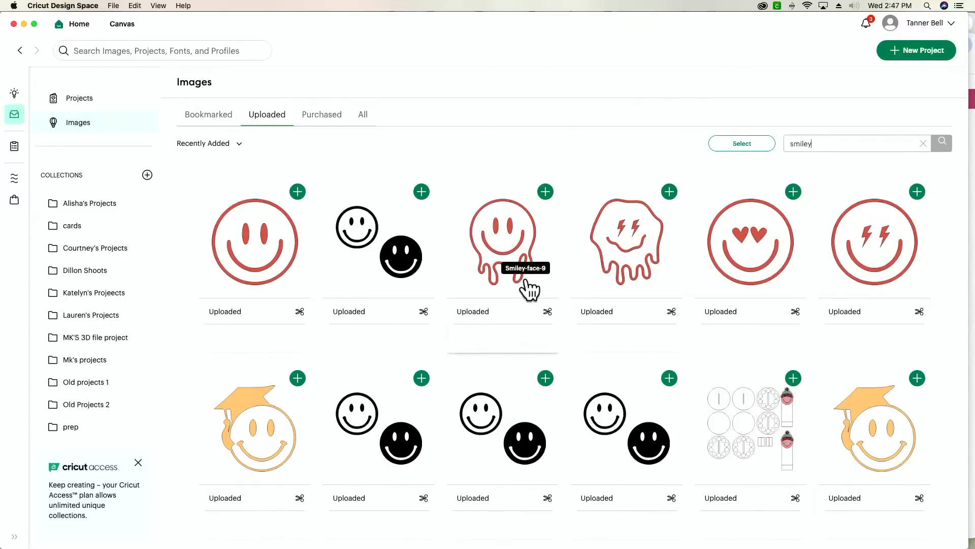
pyautogui.click(864, 260)
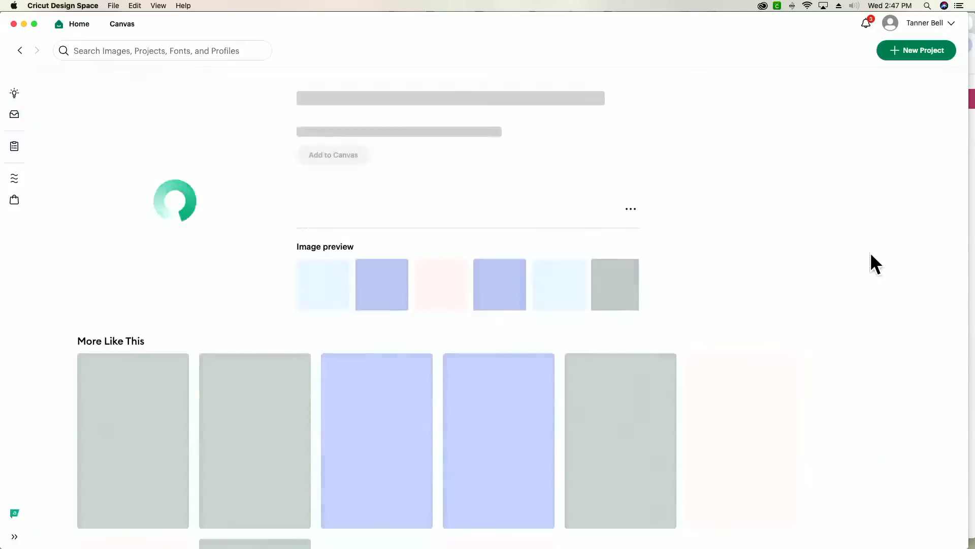
pyautogui.click(326, 181)
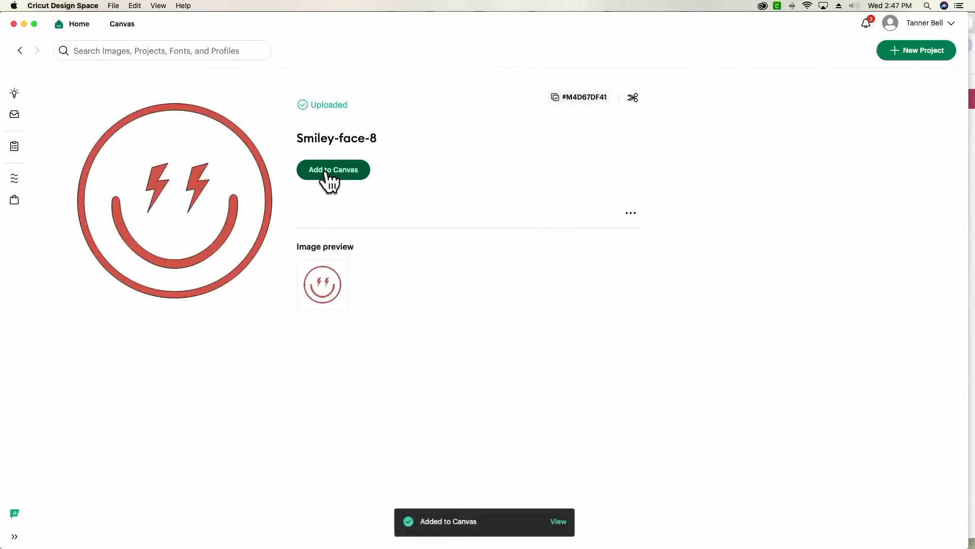
pyautogui.click(558, 523)
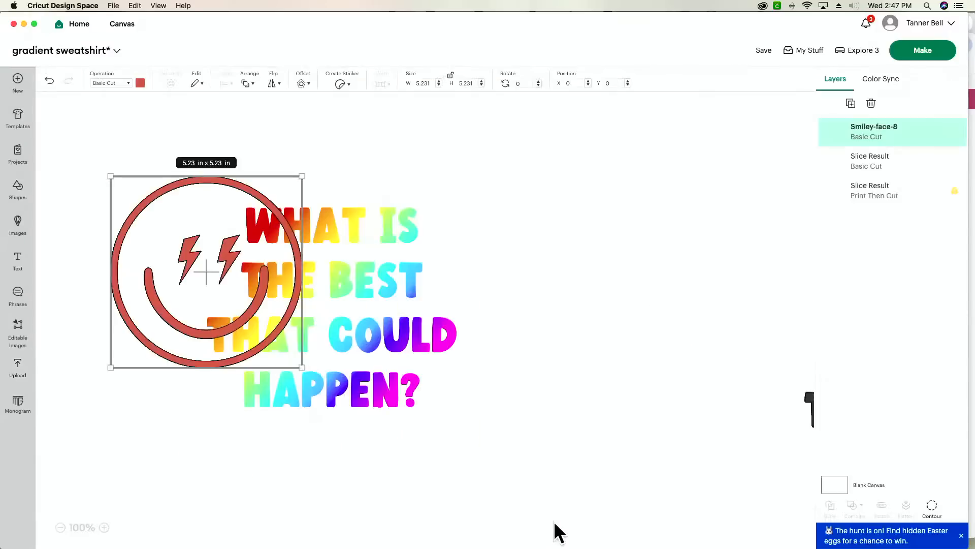
# - Move the smiley right of the text and add the rainbow gradient square to the canvas
pyautogui.moveTo(225, 297); pyautogui.dragTo(582, 298)
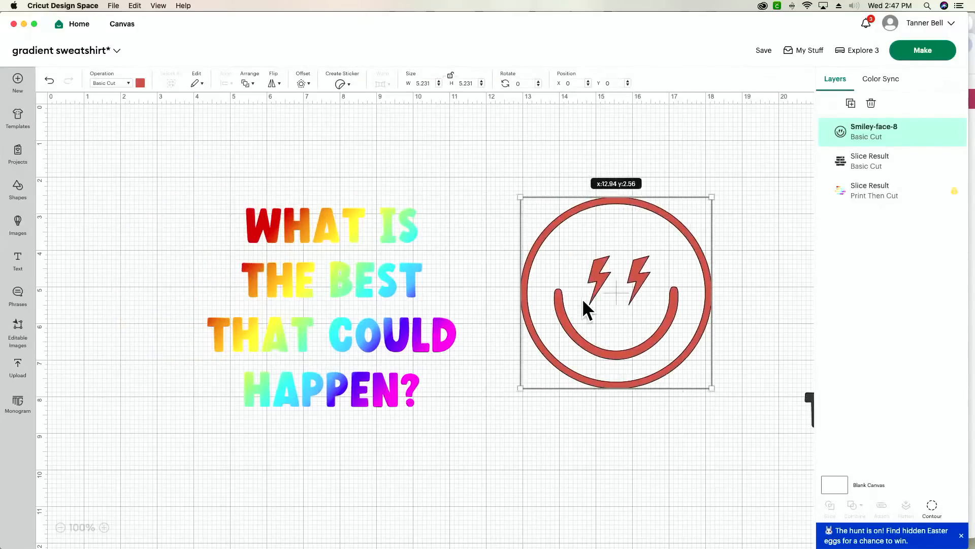
pyautogui.click(18, 371)
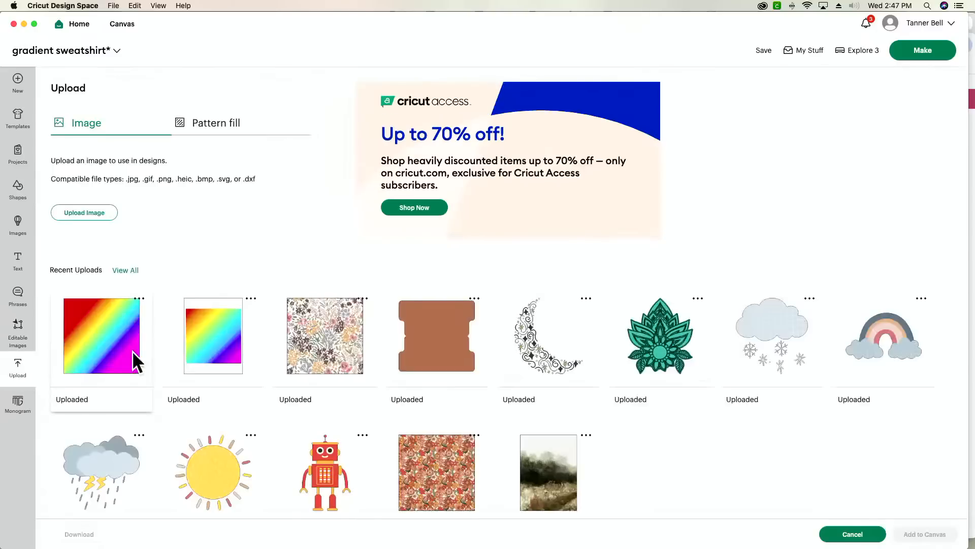
pyautogui.click(109, 343)
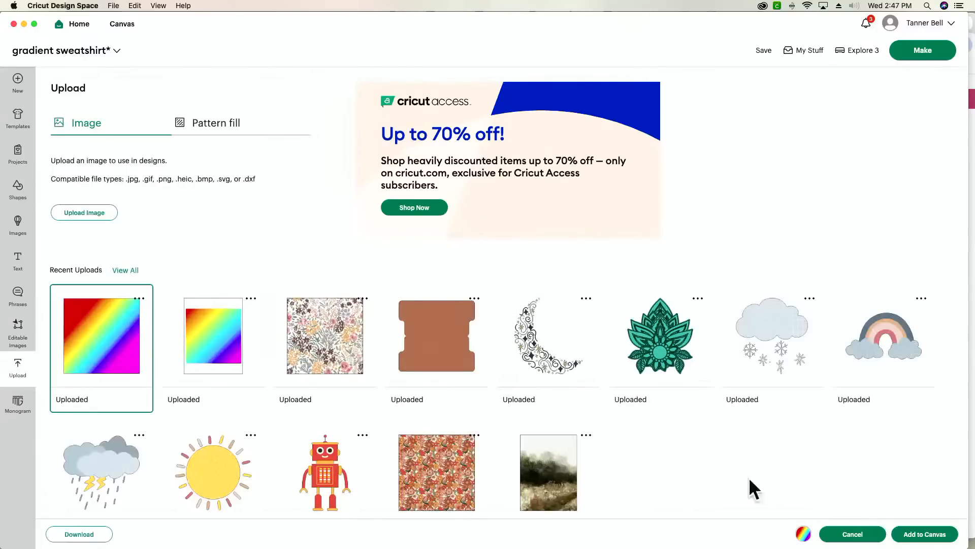
pyautogui.click(937, 539)
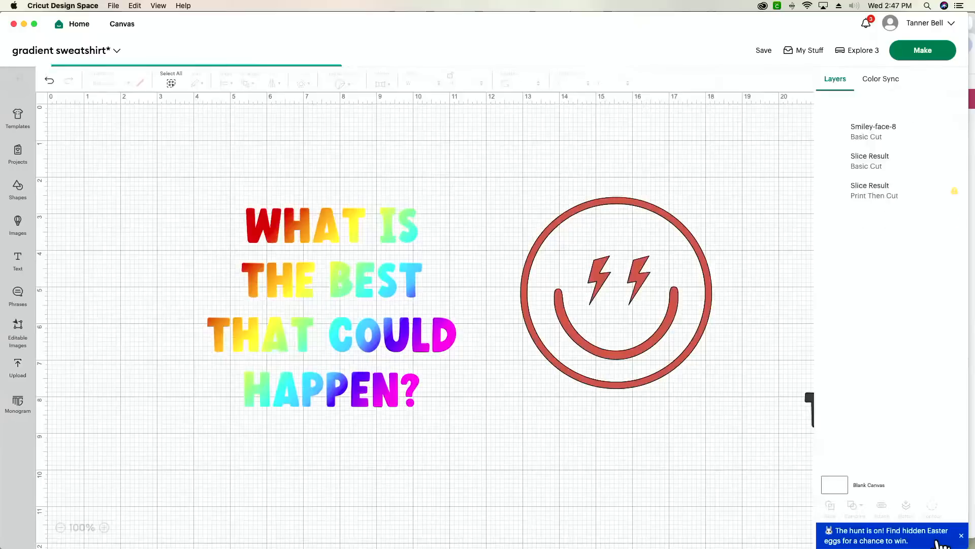
pyautogui.moveTo(209, 203); pyautogui.dragTo(600, 313)
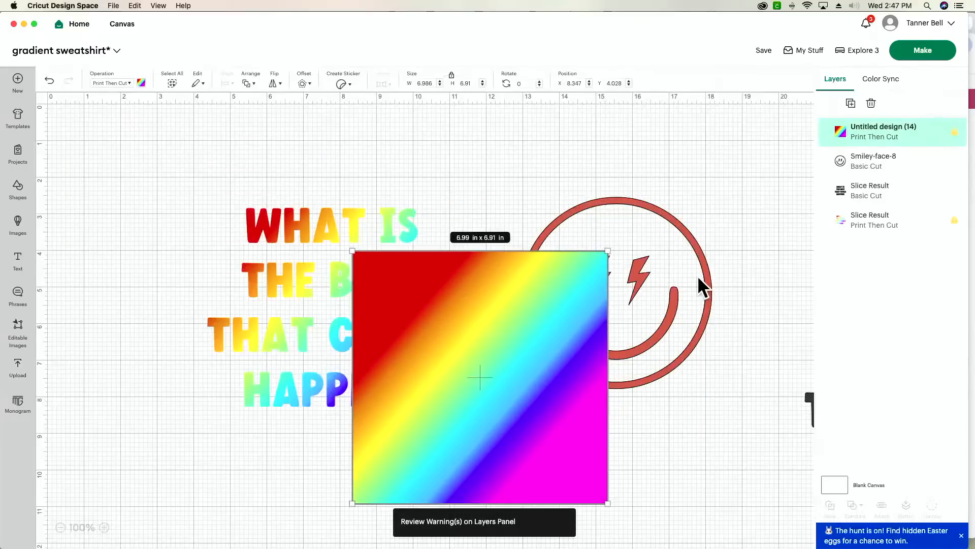
# - Bring the smiley to the top, slide the gradient under it, and select both
pyautogui.moveTo(701, 285); pyautogui.dragTo(748, 288)
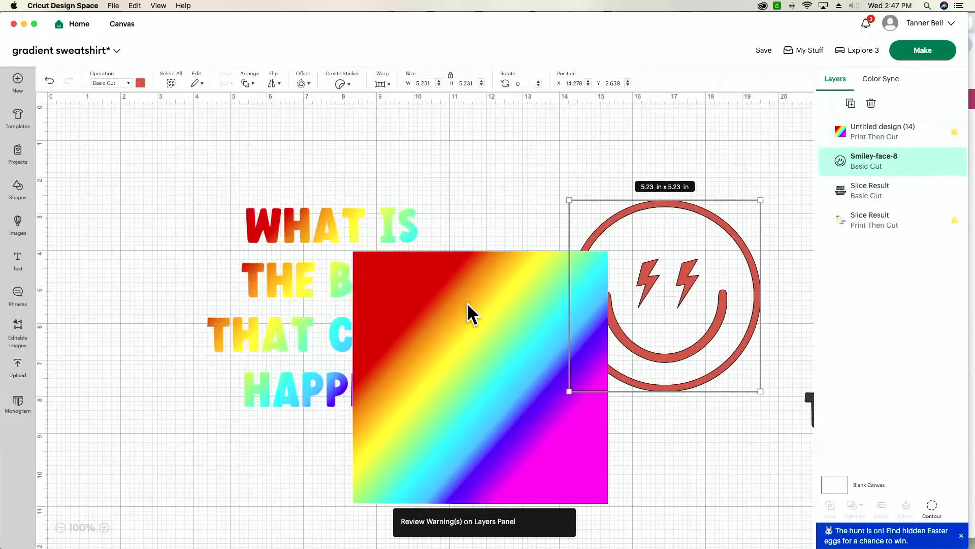
pyautogui.press('super+bracketleft')
pyautogui.press('super+bracketright')
pyautogui.press('super+bracketright')
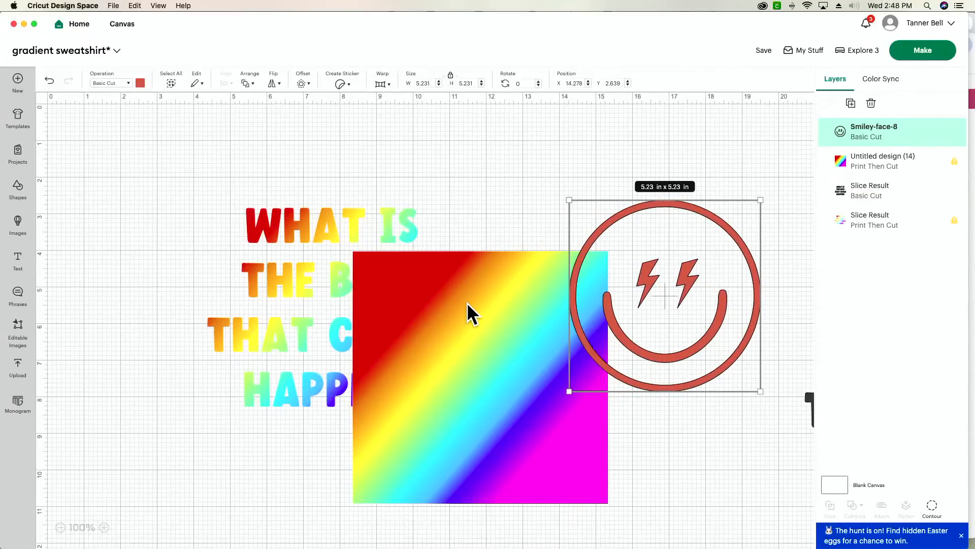
pyautogui.moveTo(468, 303); pyautogui.dragTo(651, 226)
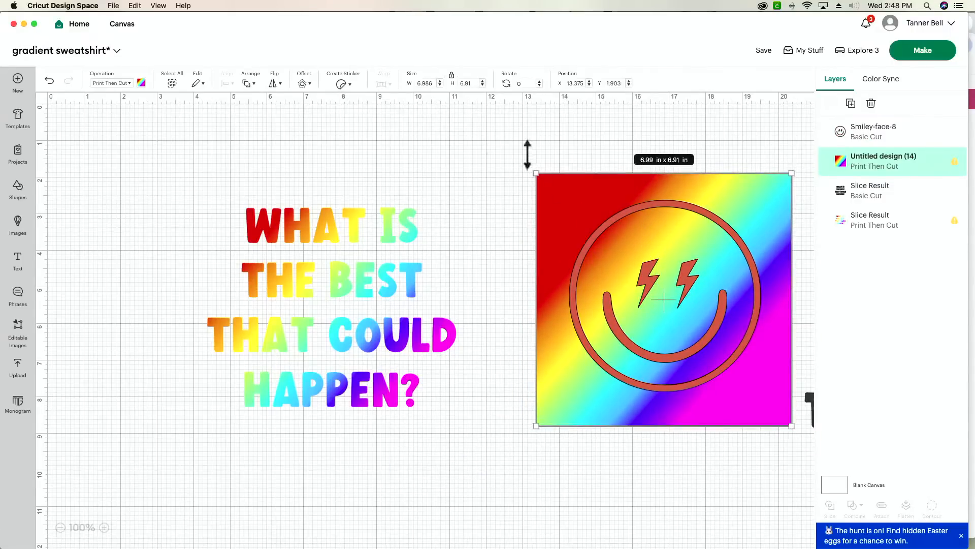
pyautogui.click(492, 145)
pyautogui.moveTo(493, 145); pyautogui.dragTo(755, 405)
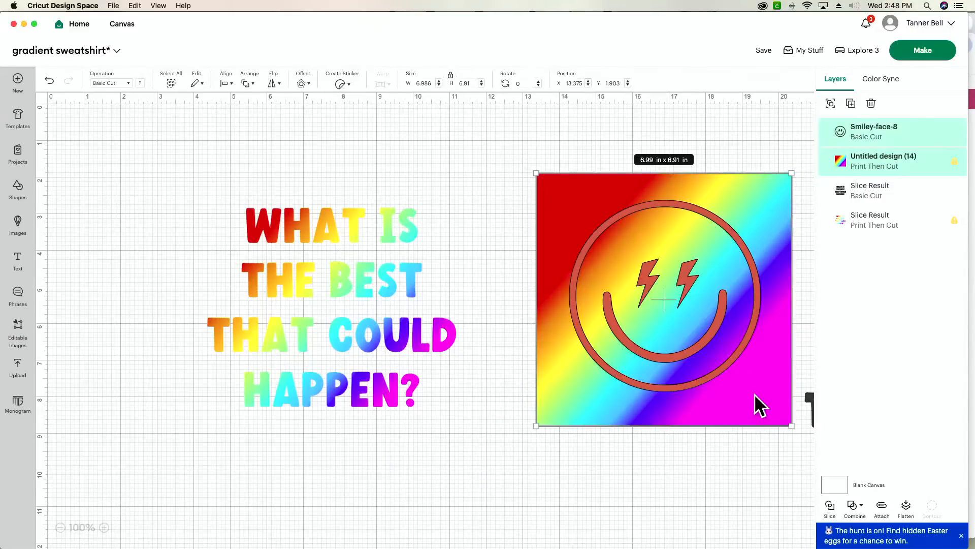
# - Slice the smiley from the gradient, delete the leftover square and red smiley, and shrink it to about 4 inches
pyautogui.click(830, 507)
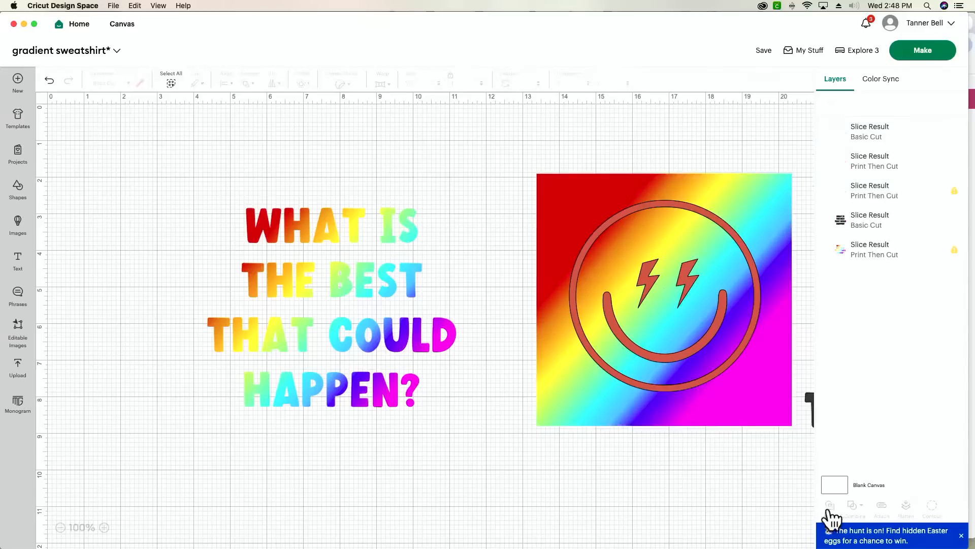
pyautogui.click(759, 420)
pyautogui.press('Delete')
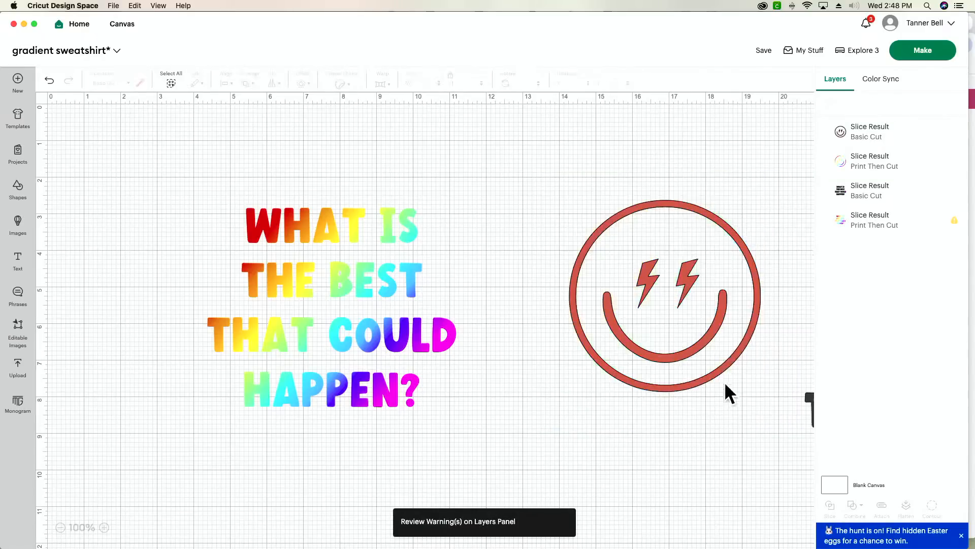
pyautogui.click(700, 352)
pyautogui.press('Delete')
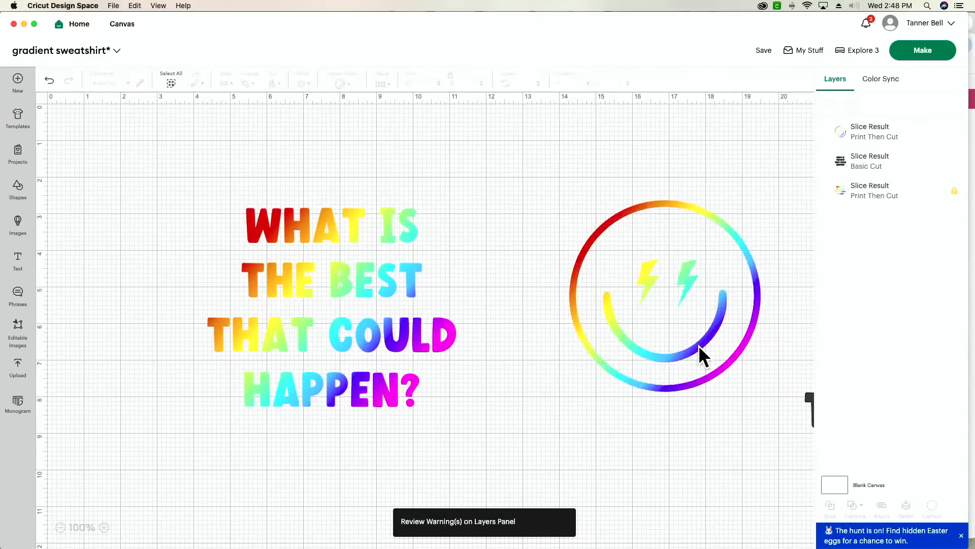
pyautogui.click(710, 385)
pyautogui.moveTo(755, 392); pyautogui.dragTo(701, 335)
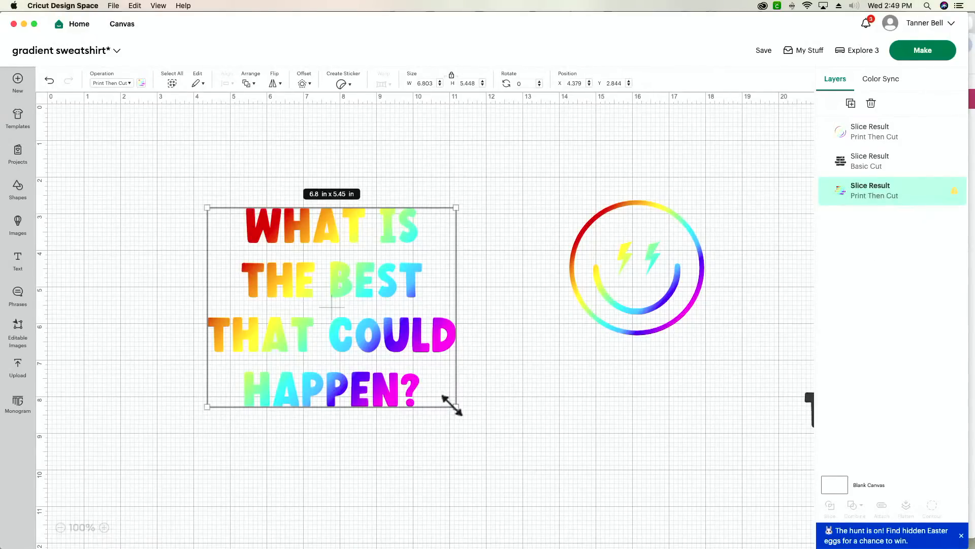
# - Enlarge the rainbow question text to roughly 11.6 inches wide and shift it up-left
pyautogui.moveTo(452, 406); pyautogui.dragTo(593, 516)
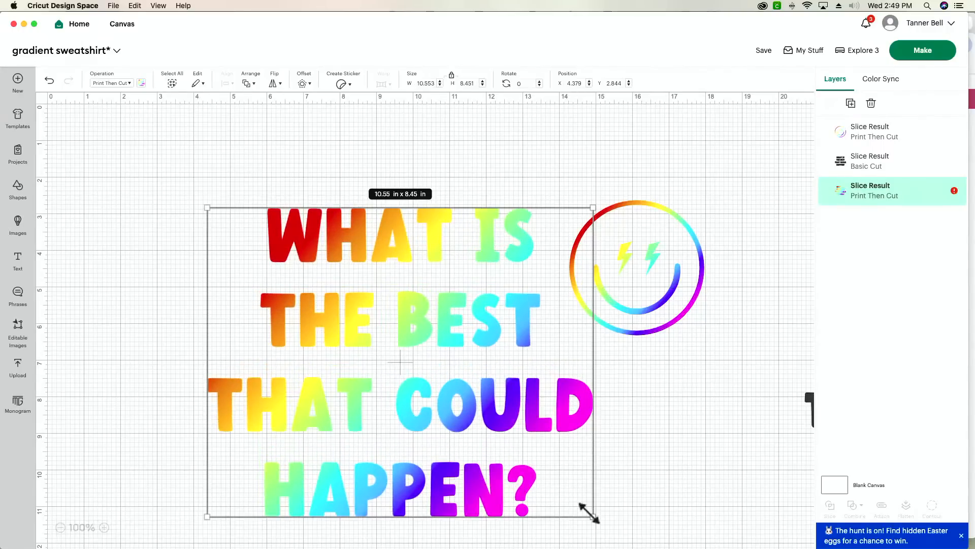
pyautogui.moveTo(456, 419); pyautogui.dragTo(353, 356)
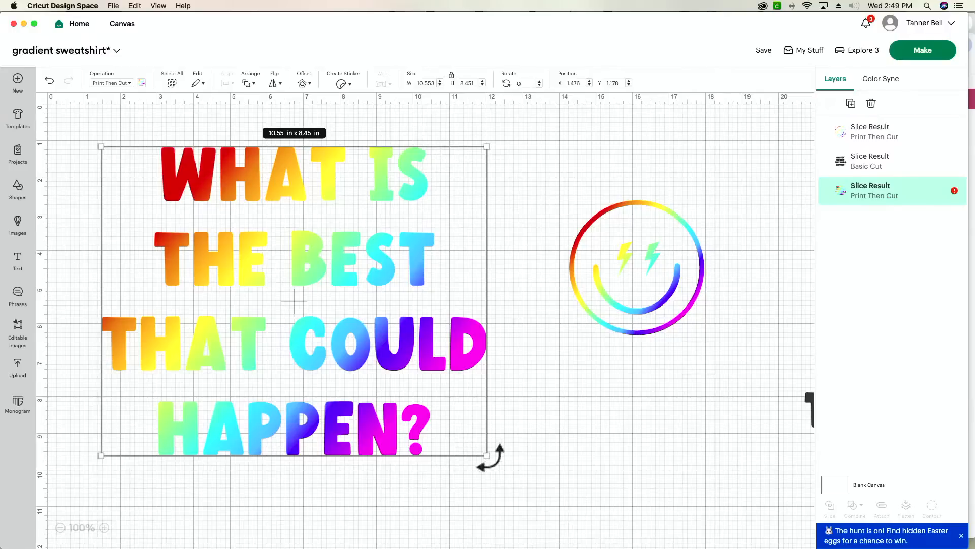
pyautogui.moveTo(489, 454); pyautogui.dragTo(543, 499)
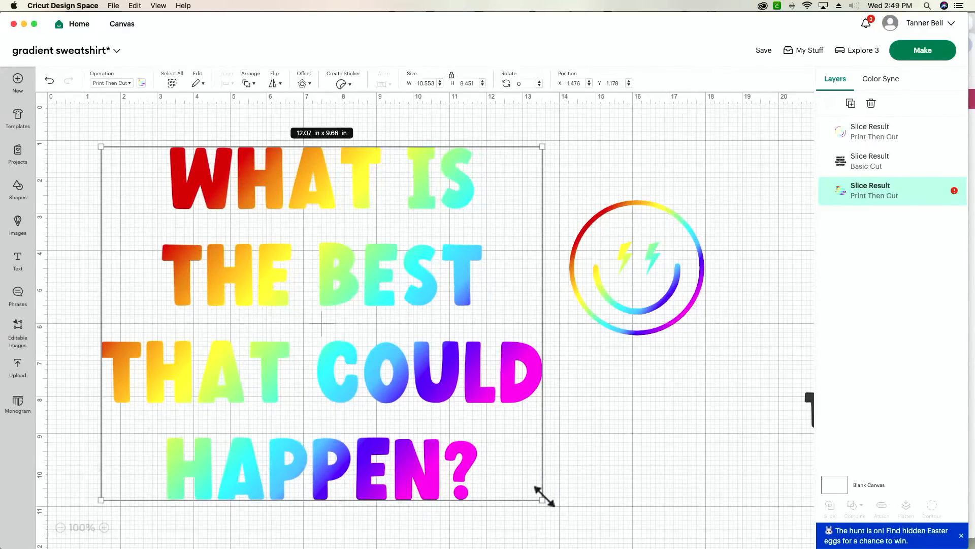
pyautogui.moveTo(544, 498); pyautogui.dragTo(527, 480)
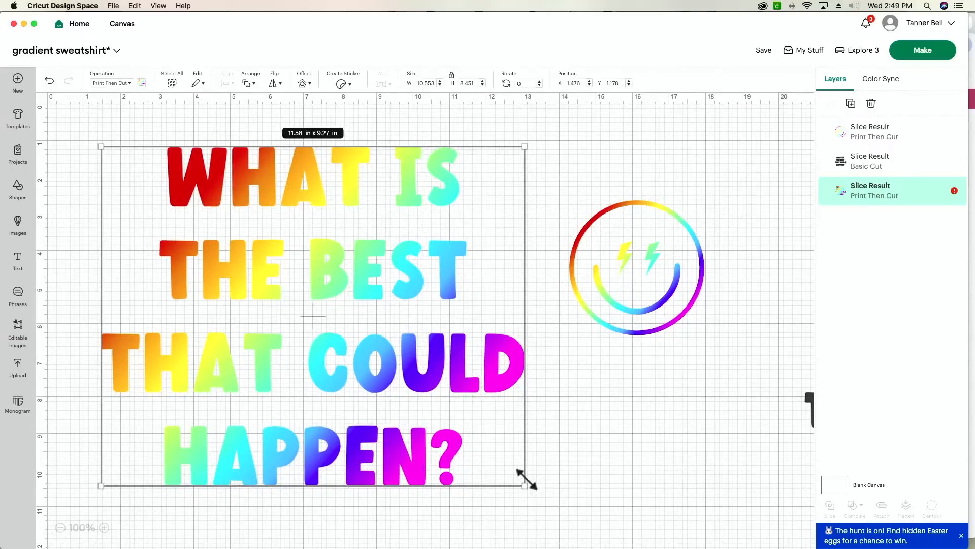
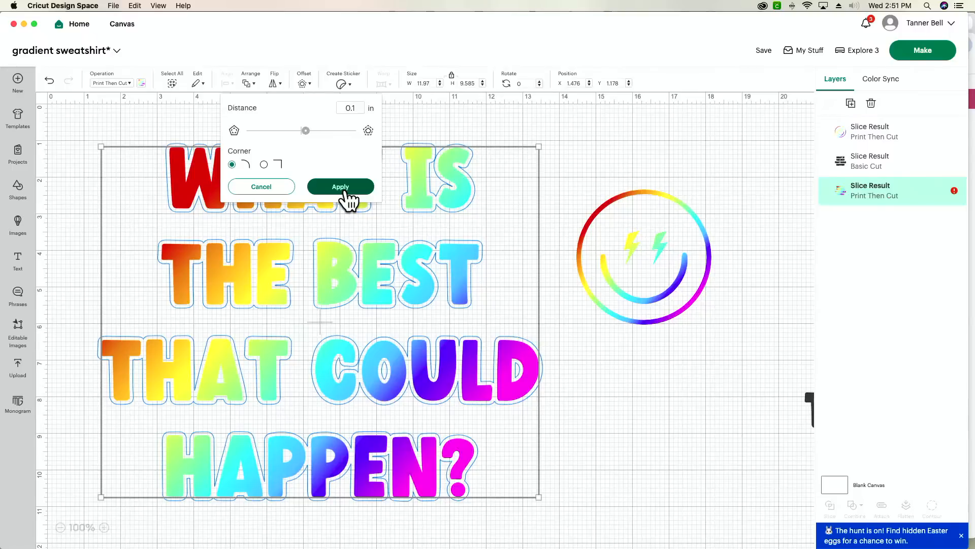
# - Apply a 0.07 in offset around the rainbow text and colour the outline white
pyautogui.click(361, 108)
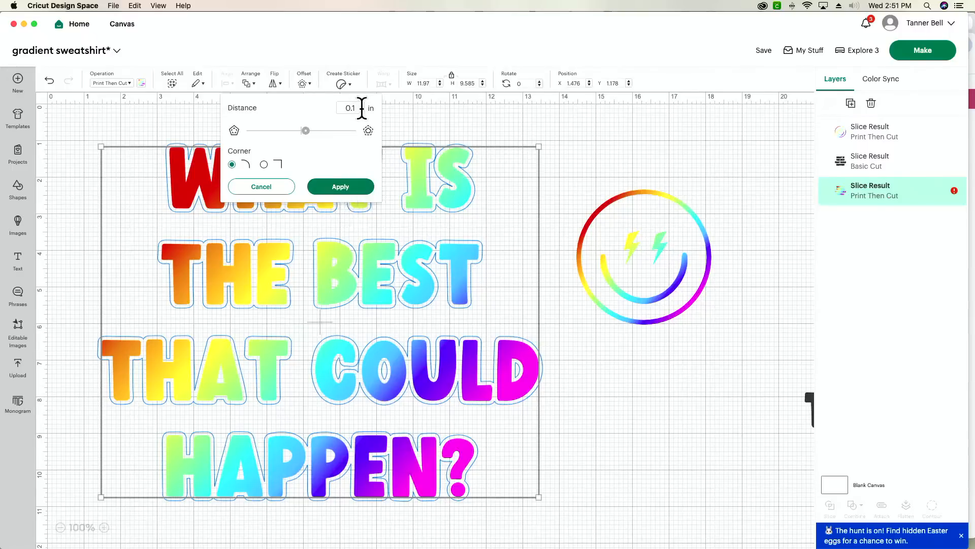
pyautogui.press('BackSpace')
pyautogui.write('07')
pyautogui.press('Return')
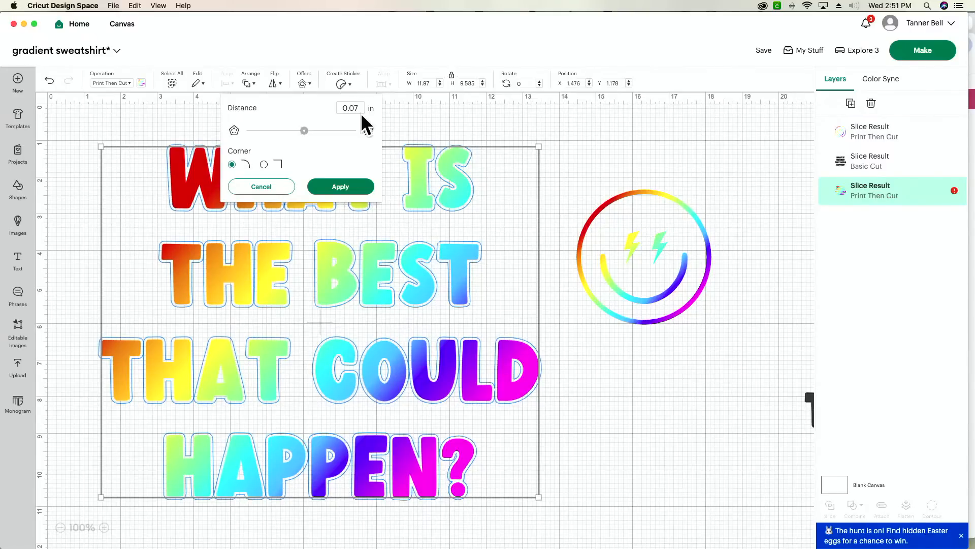
pyautogui.click(340, 186)
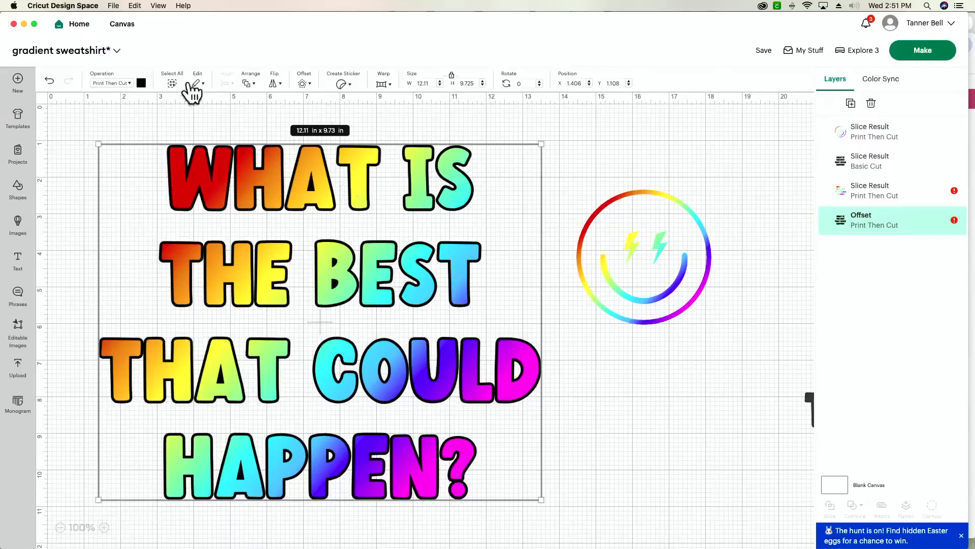
pyautogui.click(141, 83)
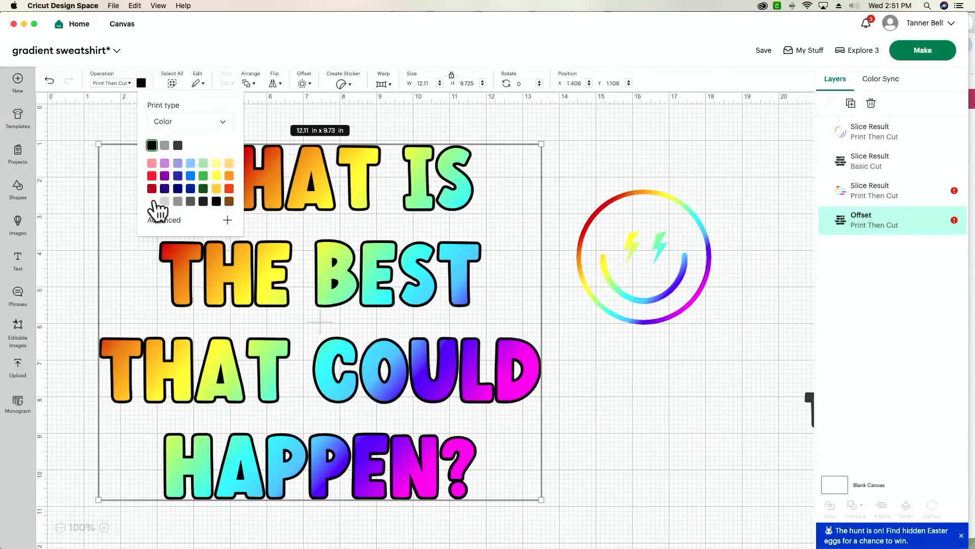
pyautogui.click(152, 201)
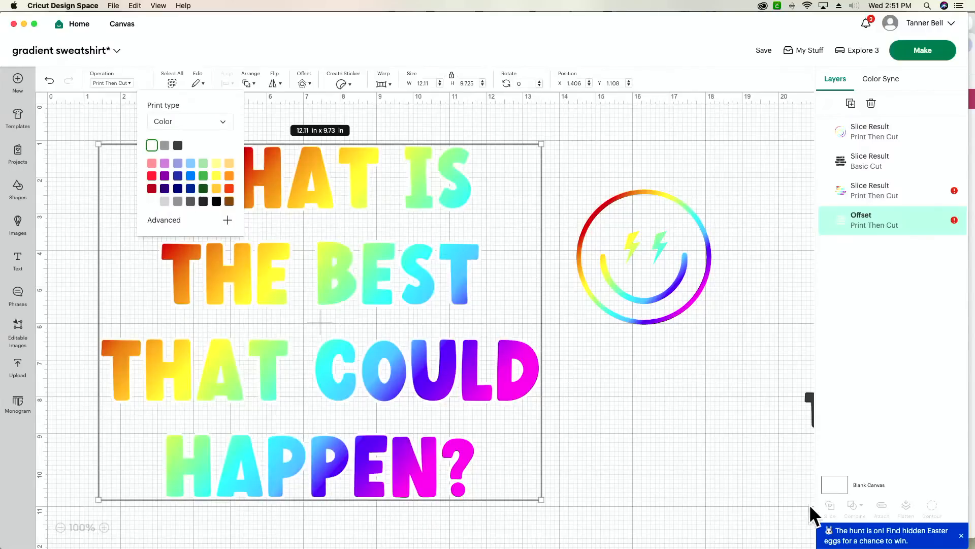
pyautogui.click(839, 486)
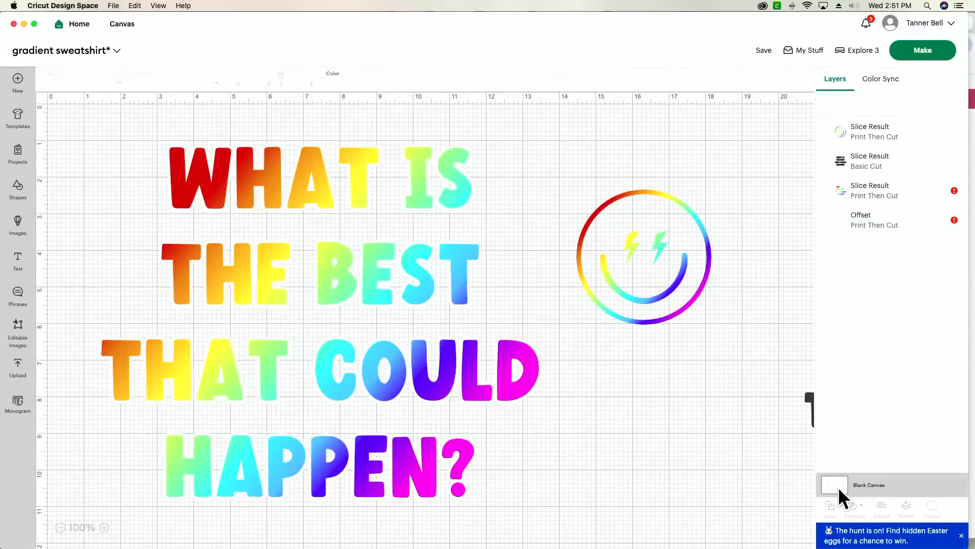
# - Switch the canvas background to dark grey, then drag the gradient text down-left
pyautogui.click(333, 84)
pyautogui.click(355, 119)
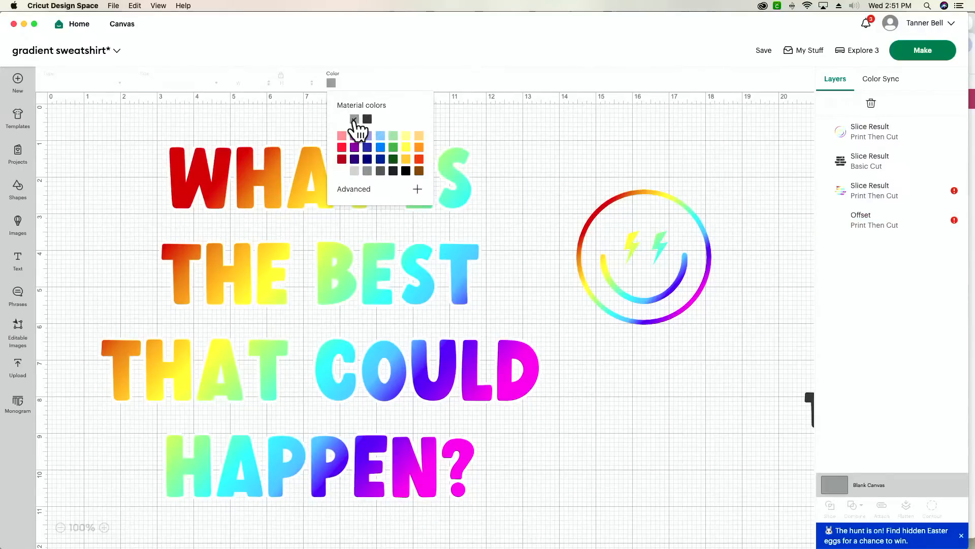
pyautogui.click(367, 120)
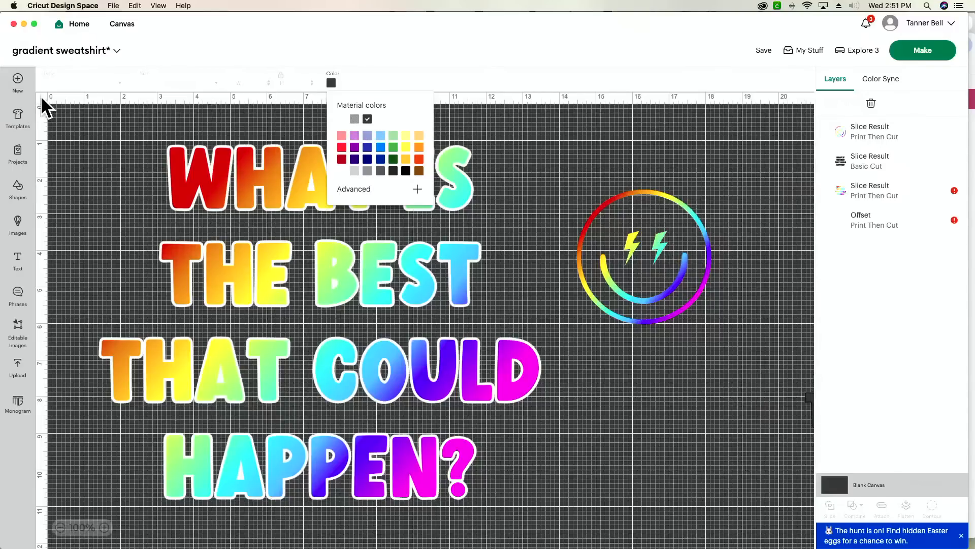
pyautogui.click(44, 107)
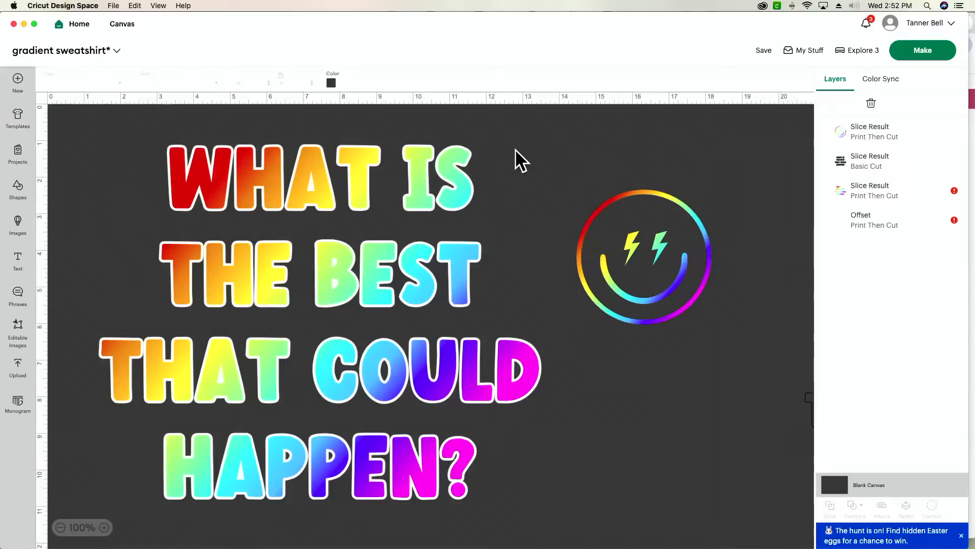
pyautogui.moveTo(437, 162); pyautogui.dragTo(355, 311)
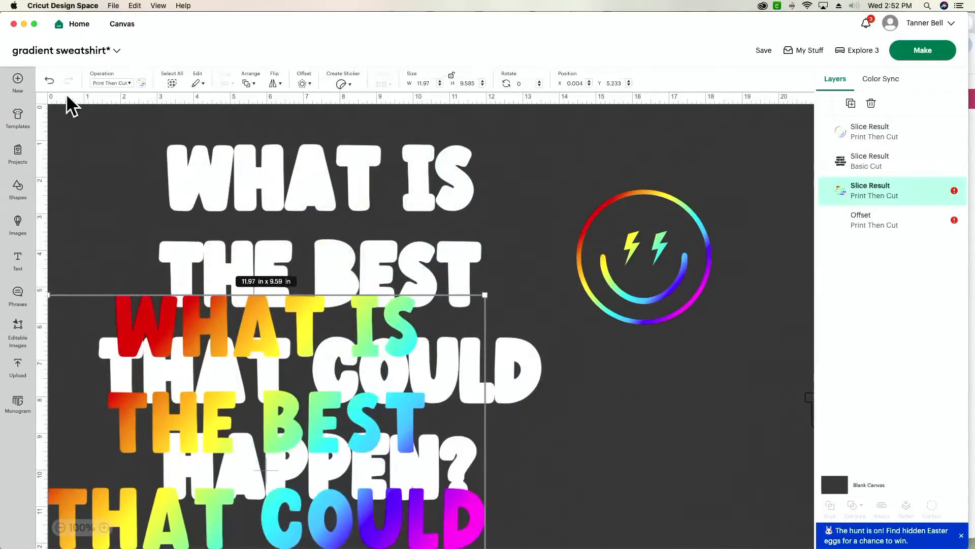
# - Undo the stray move and flatten the gradient text with its Offset layer
pyautogui.click(50, 81)
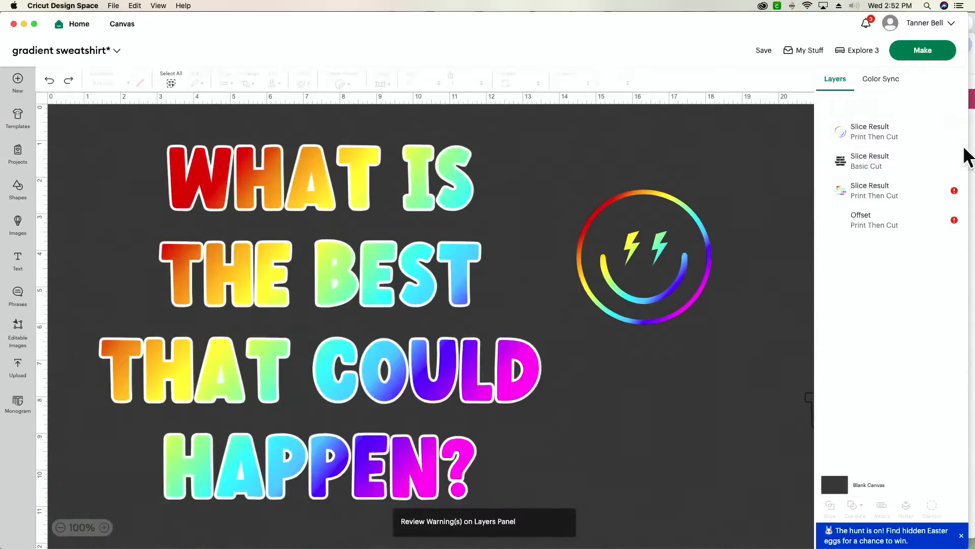
pyautogui.click(897, 199)
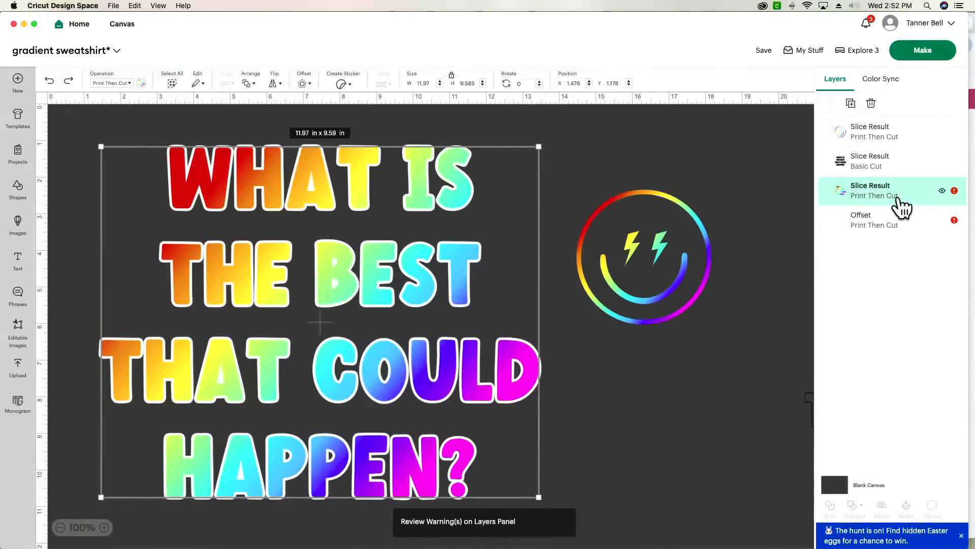
pyautogui.keyDown('shift'); pyautogui.click(884, 165); pyautogui.keyUp('shift')
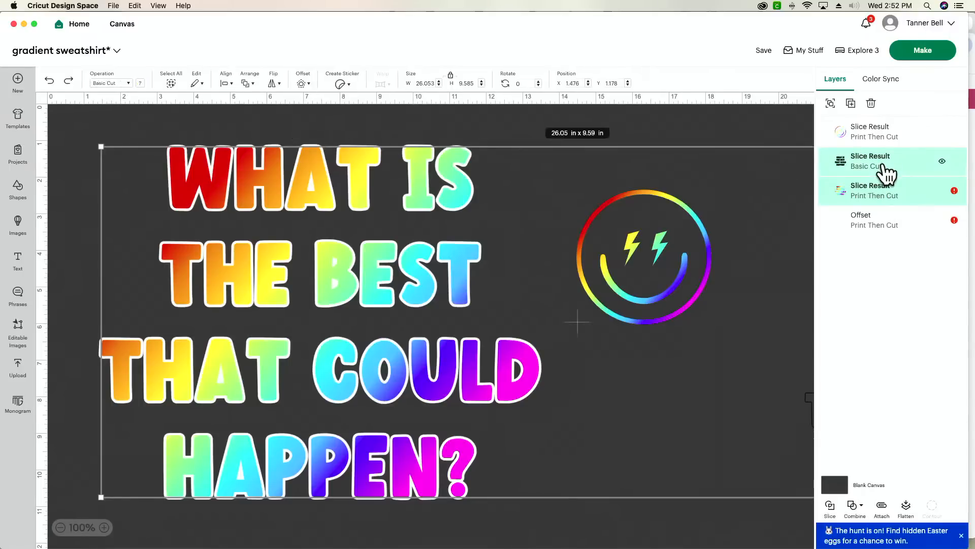
pyautogui.click(888, 172)
pyautogui.click(892, 230)
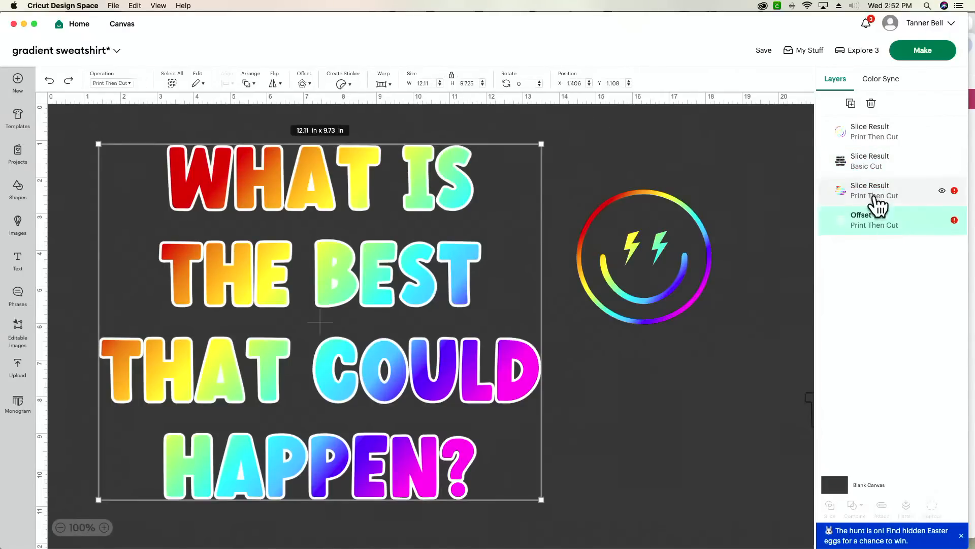
pyautogui.keyDown('shift'); pyautogui.click(878, 203); pyautogui.keyUp('shift')
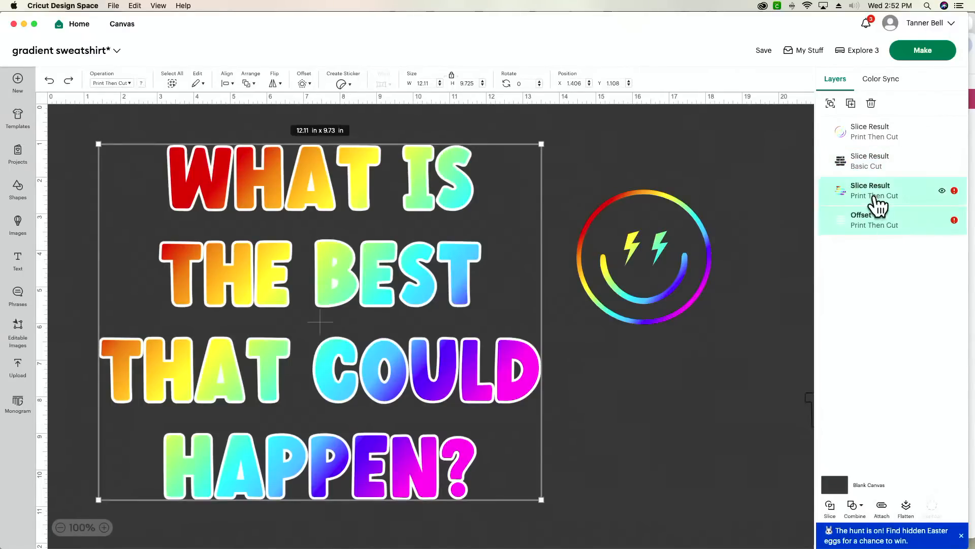
pyautogui.click(908, 508)
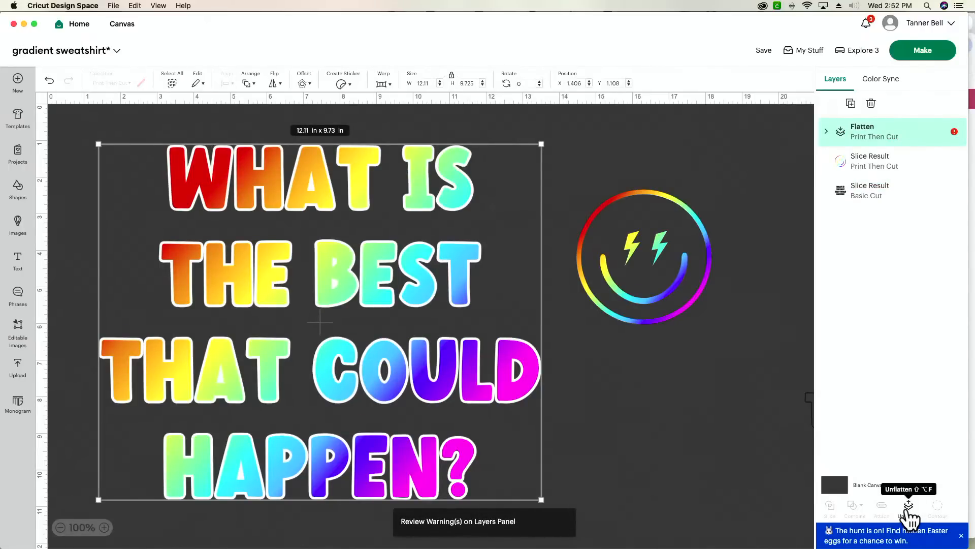
pyautogui.click(663, 219)
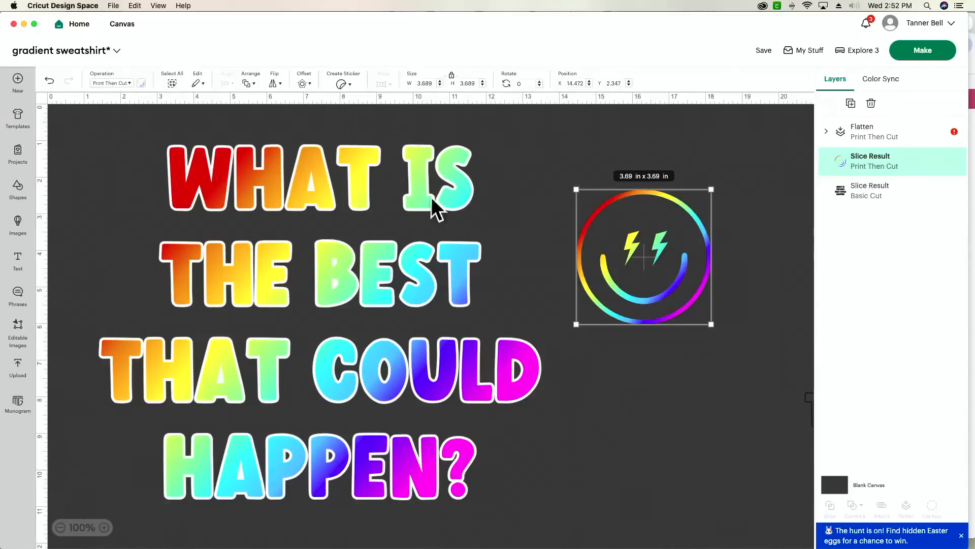
# - Add a 0.07 in offset outline around the lightning-eye smiley
pyautogui.click(301, 84)
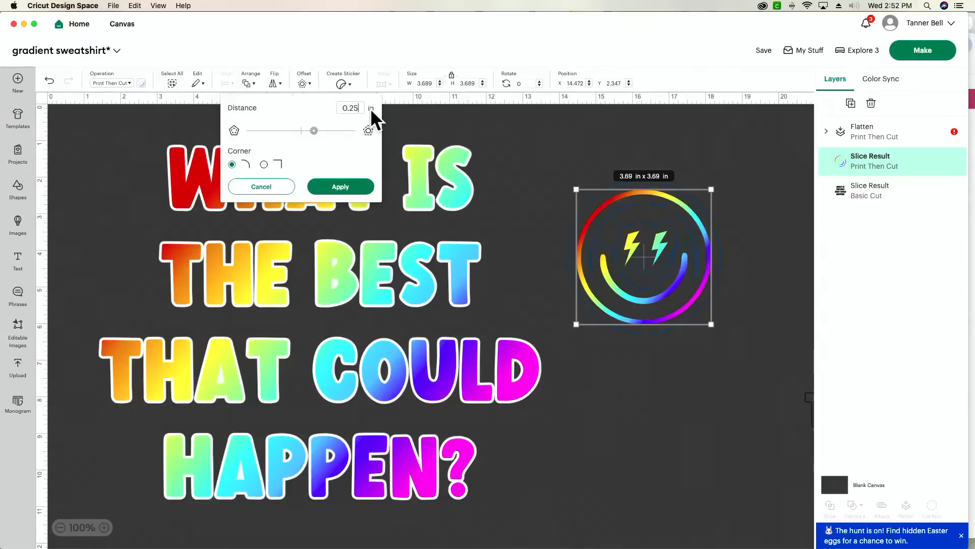
pyautogui.press('BackSpace')
pyautogui.press('BackSpace')
pyautogui.write('07')
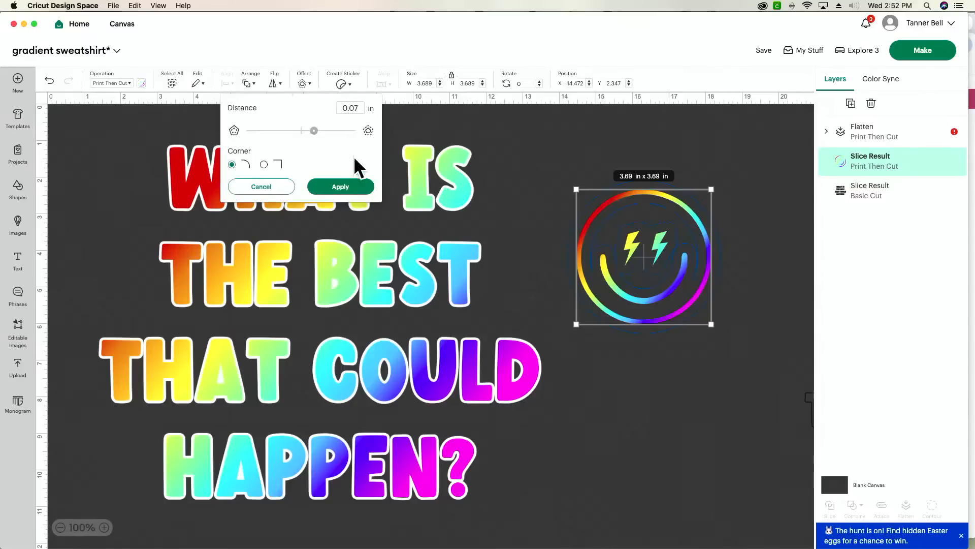
pyautogui.press('Return')
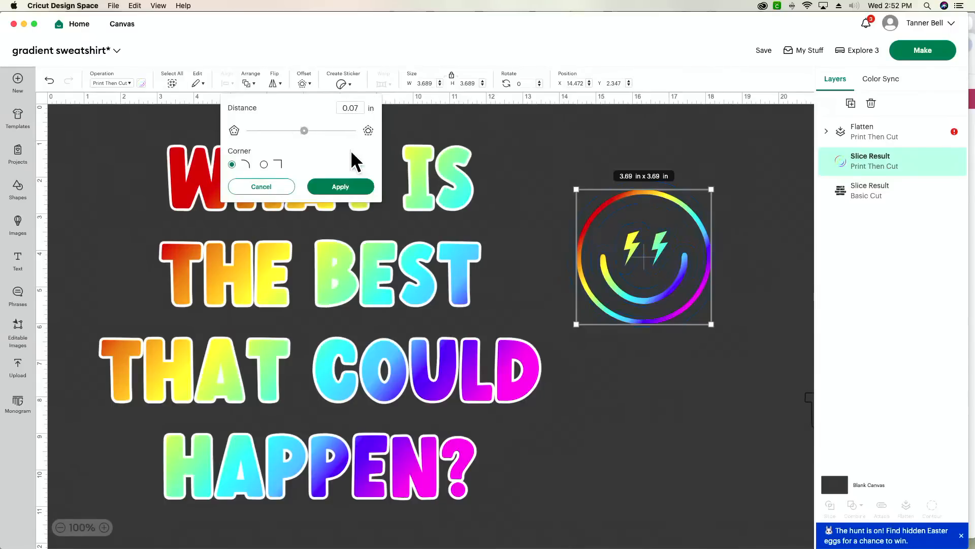
pyautogui.click(350, 188)
# - Colour the smiley's outline white and flatten it with the smiley slice result
pyautogui.click(144, 86)
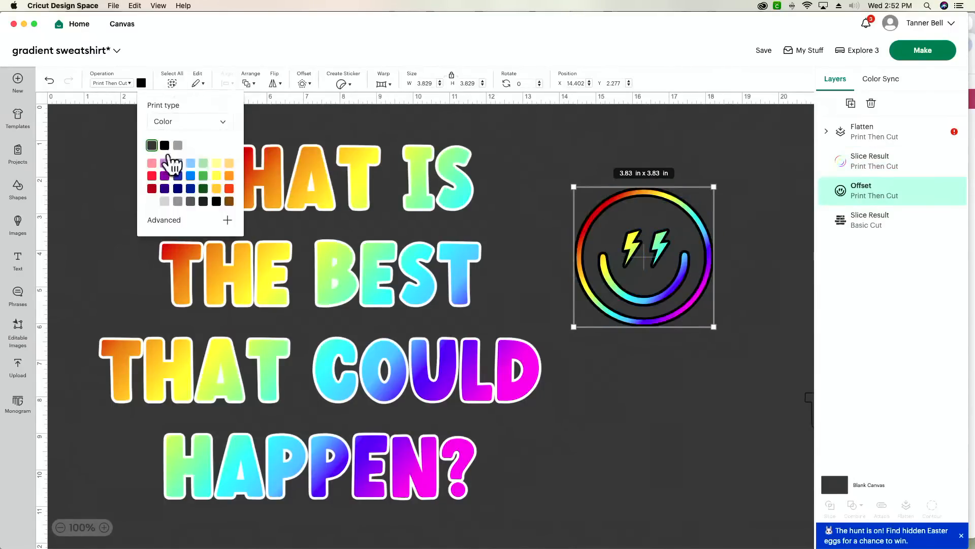
pyautogui.click(176, 146)
pyautogui.click(644, 125)
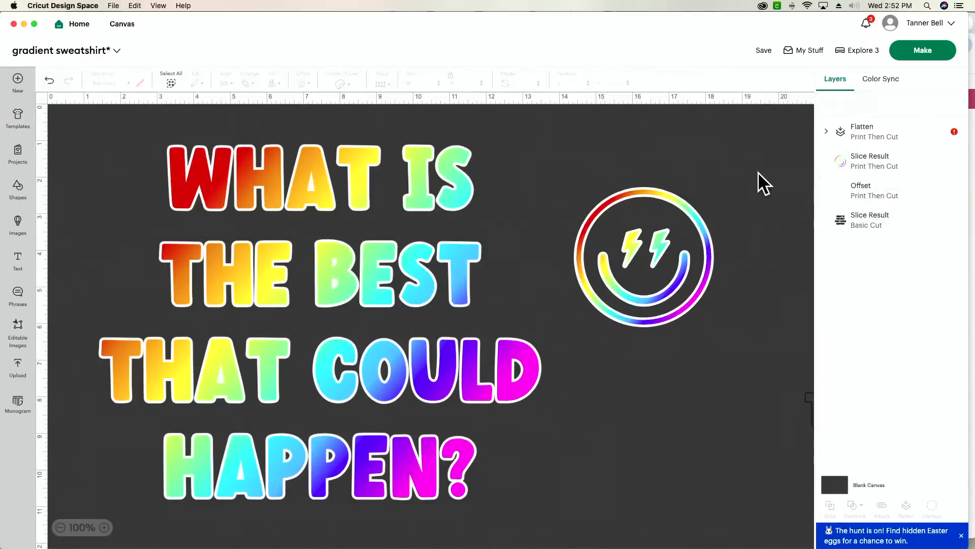
pyautogui.moveTo(729, 178); pyautogui.dragTo(635, 320)
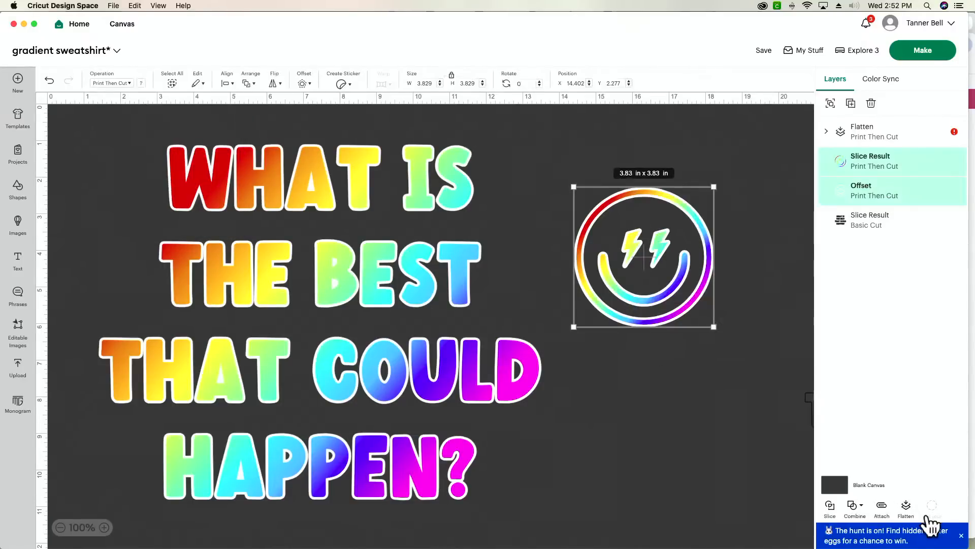
pyautogui.click(908, 513)
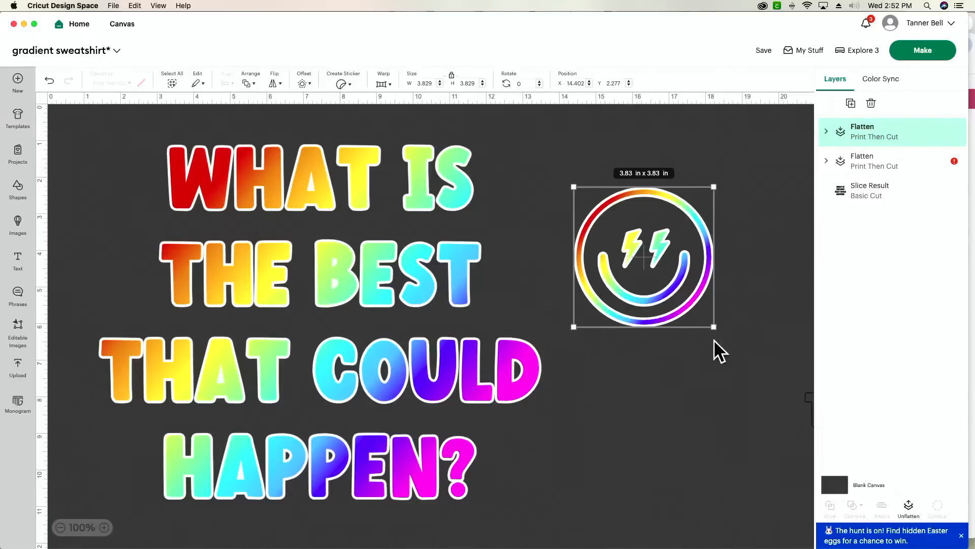
# - Resize the flattened smiley to a 3.5 in width, making it 3.5 x 3.5 in
pyautogui.moveTo(714, 327); pyautogui.dragTo(694, 310)
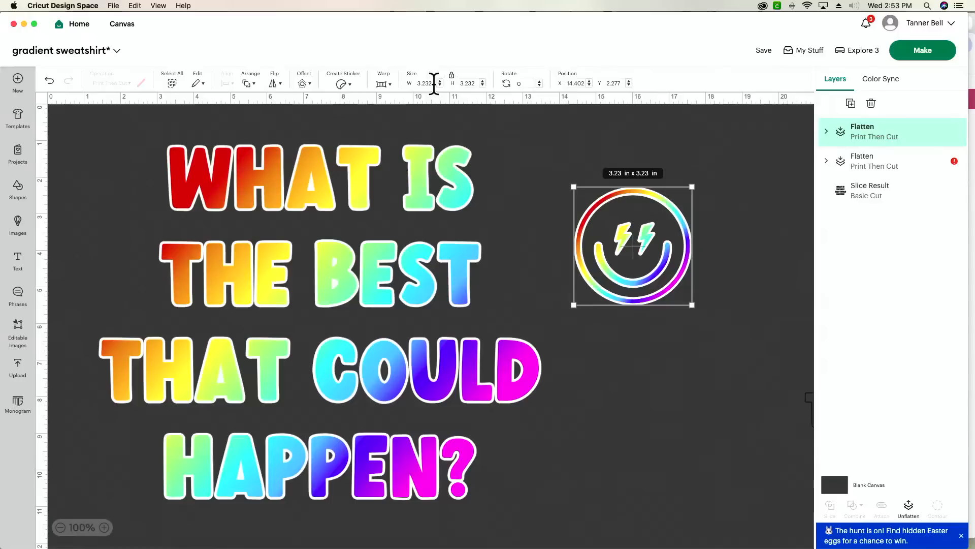
pyautogui.click(429, 83)
pyautogui.write('3.5')
pyautogui.press('Return')
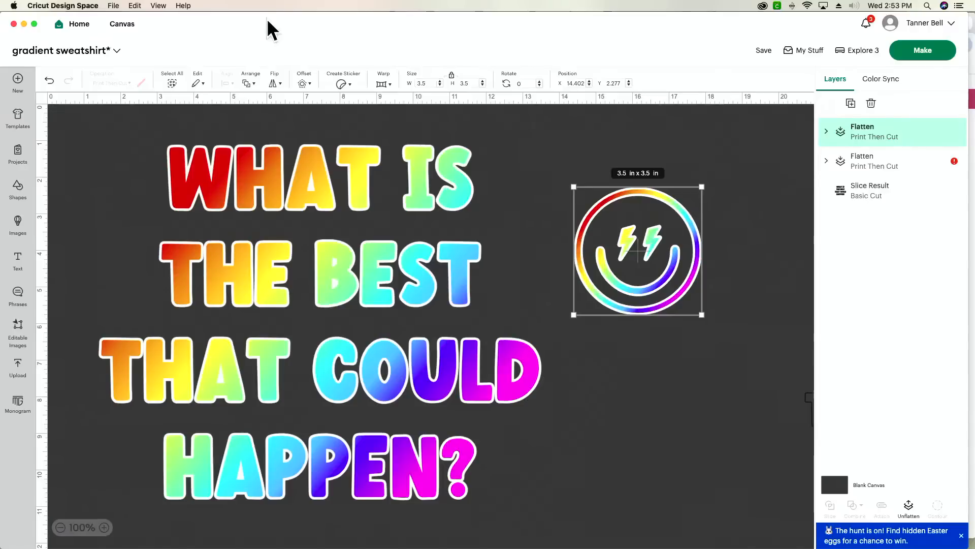
pyautogui.click(622, 395)
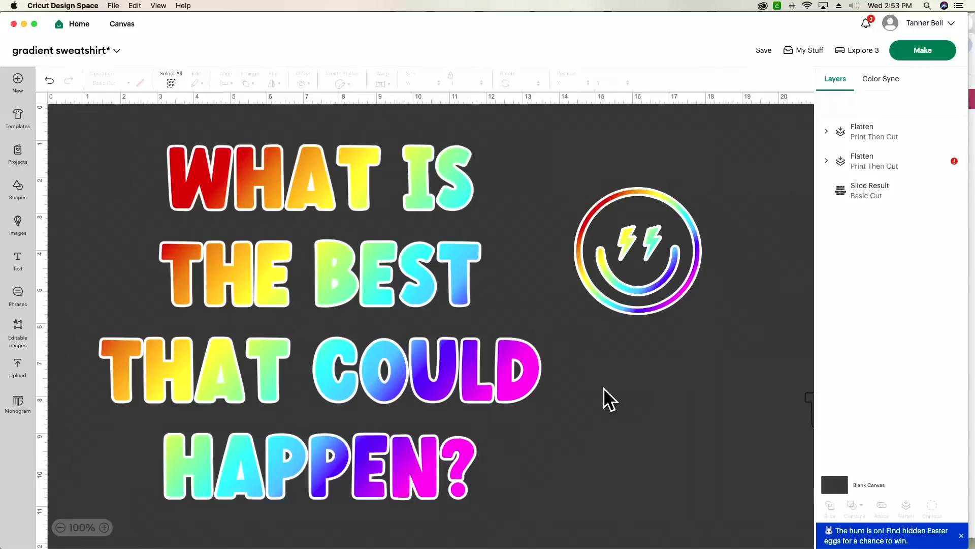
# - Change the text's Print Then Cut page size to 11 x 17 in Tabloid
pyautogui.click(959, 170)
pyautogui.click(955, 162)
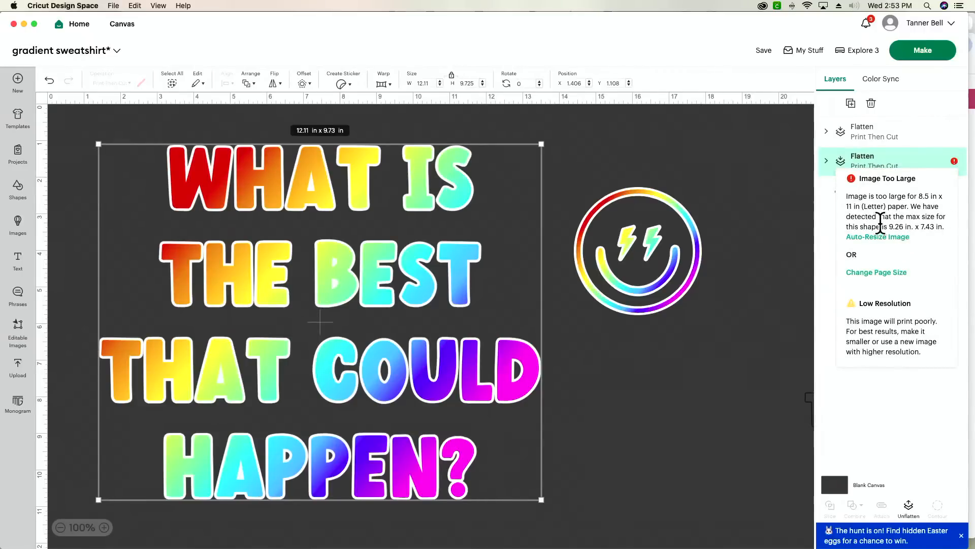
pyautogui.click(886, 273)
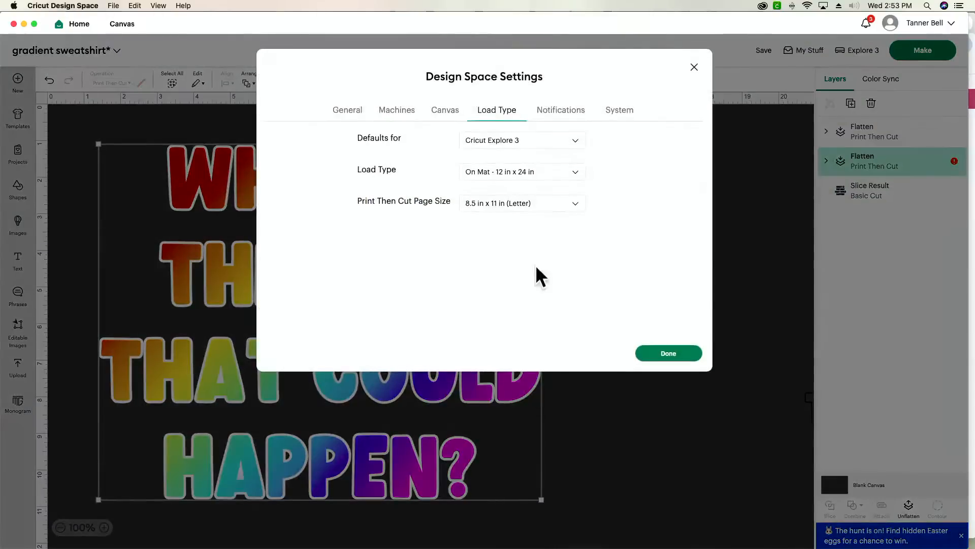
pyautogui.click(498, 205)
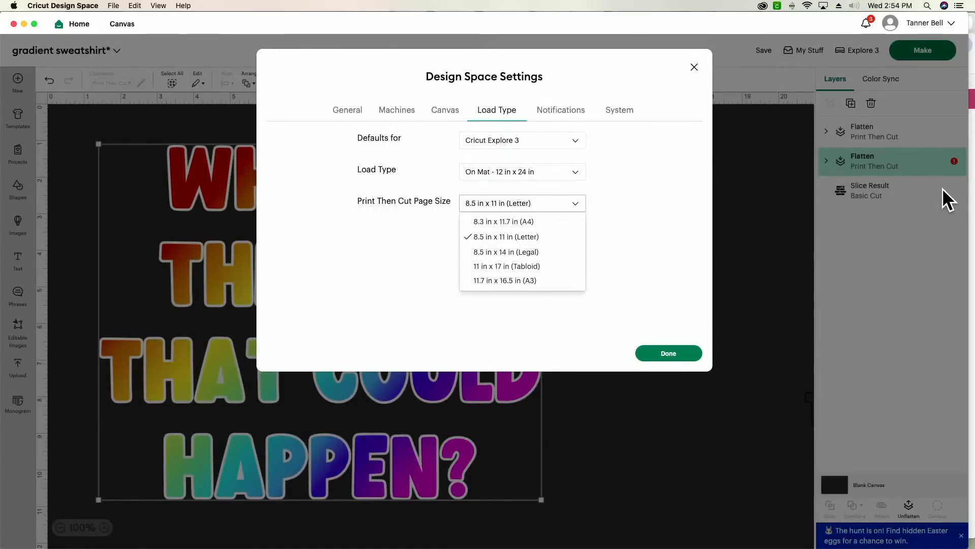
pyautogui.click(559, 267)
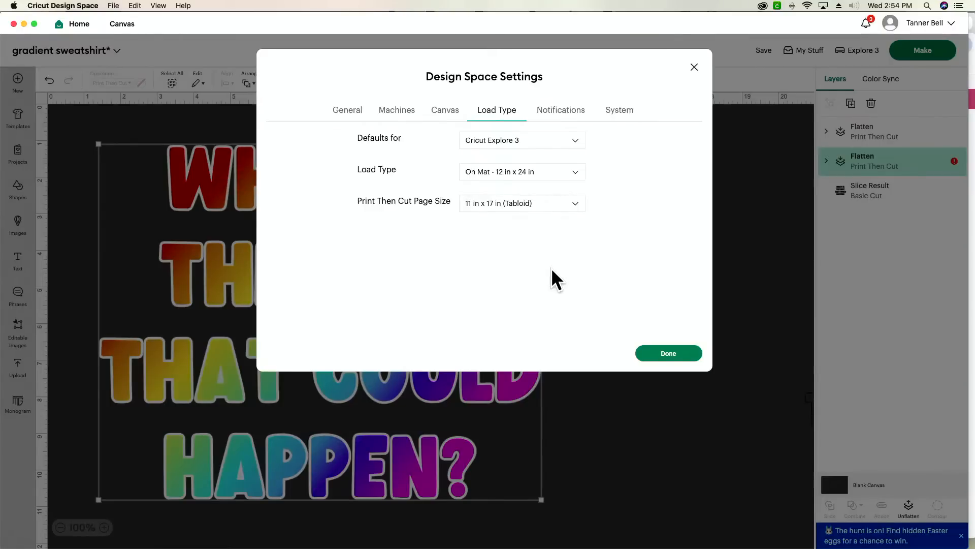
pyautogui.click(664, 355)
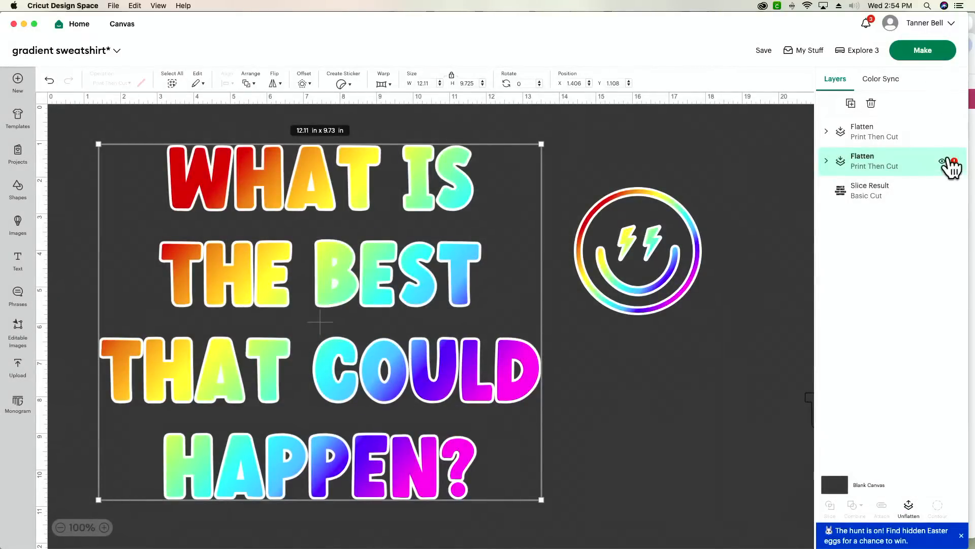
# - Recheck the page size settings to confirm Tabloid is kept, then continue to mat preparation
pyautogui.moveTo(955, 162)
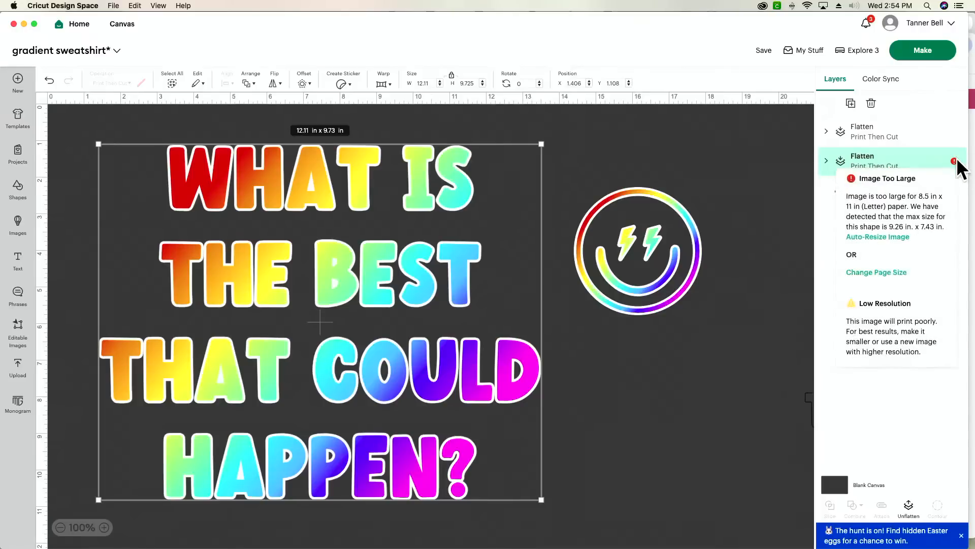
pyautogui.click(888, 272)
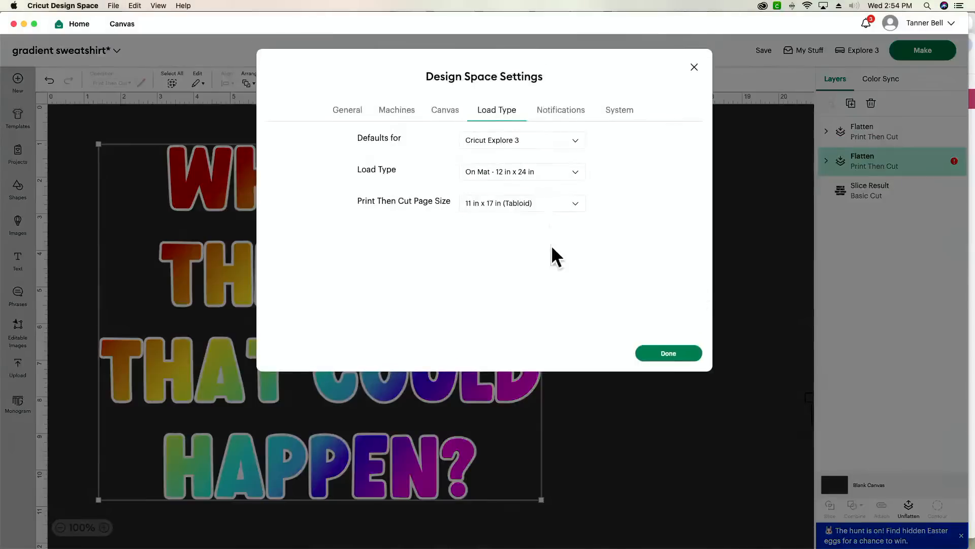
pyautogui.click(543, 209)
pyautogui.click(542, 208)
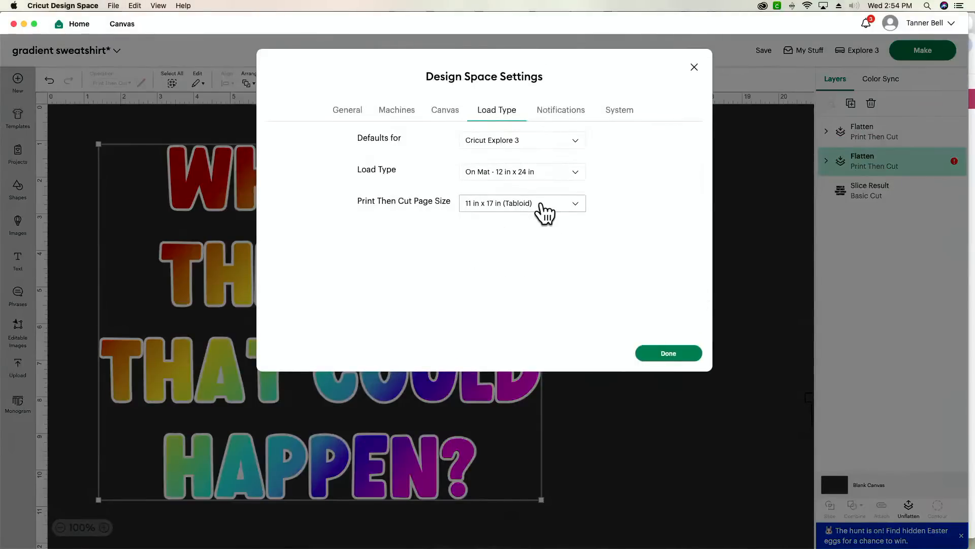
pyautogui.click(668, 354)
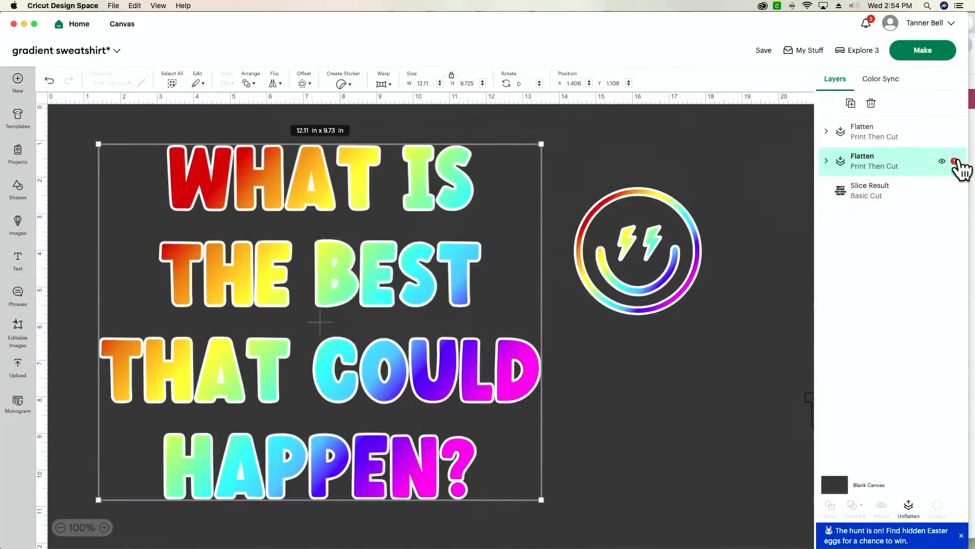
pyautogui.moveTo(956, 162)
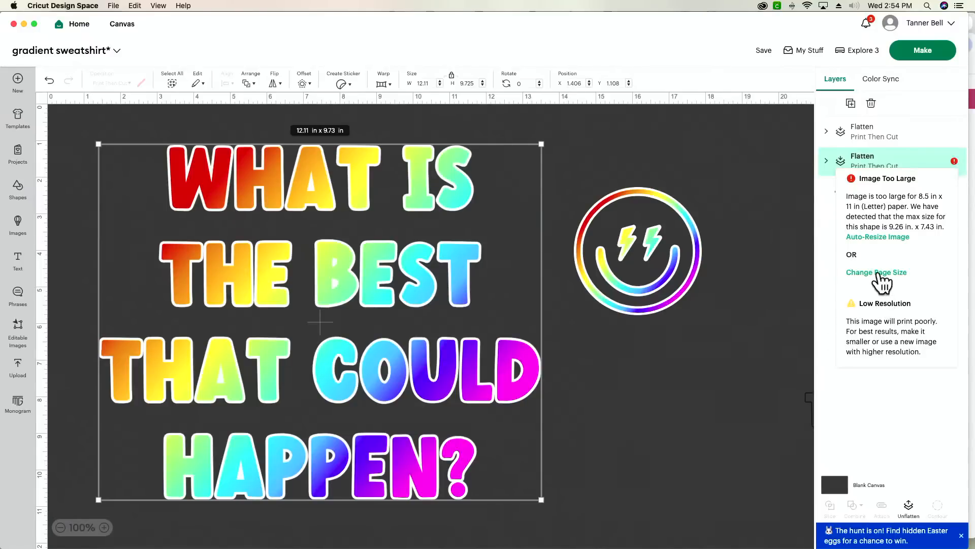
pyautogui.click(877, 275)
pyautogui.click(533, 209)
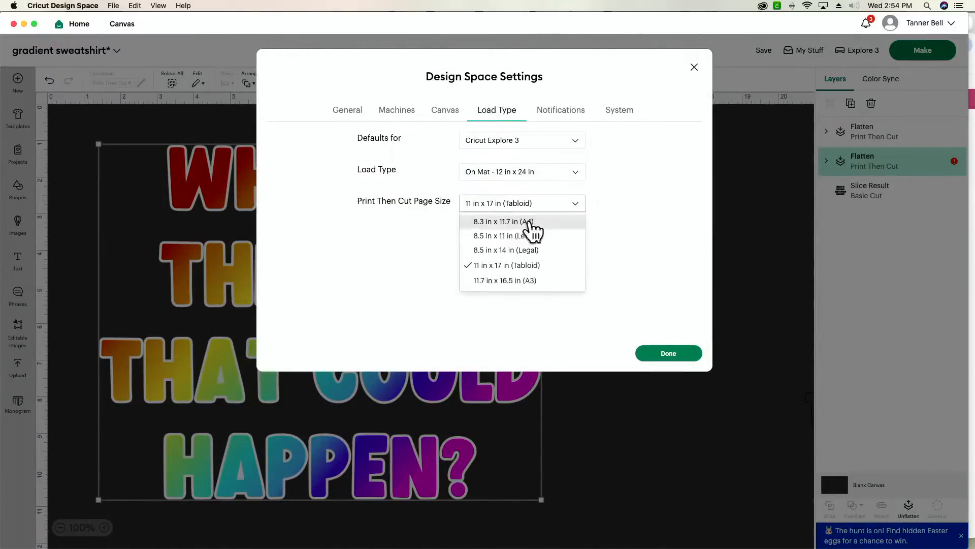
pyautogui.click(517, 268)
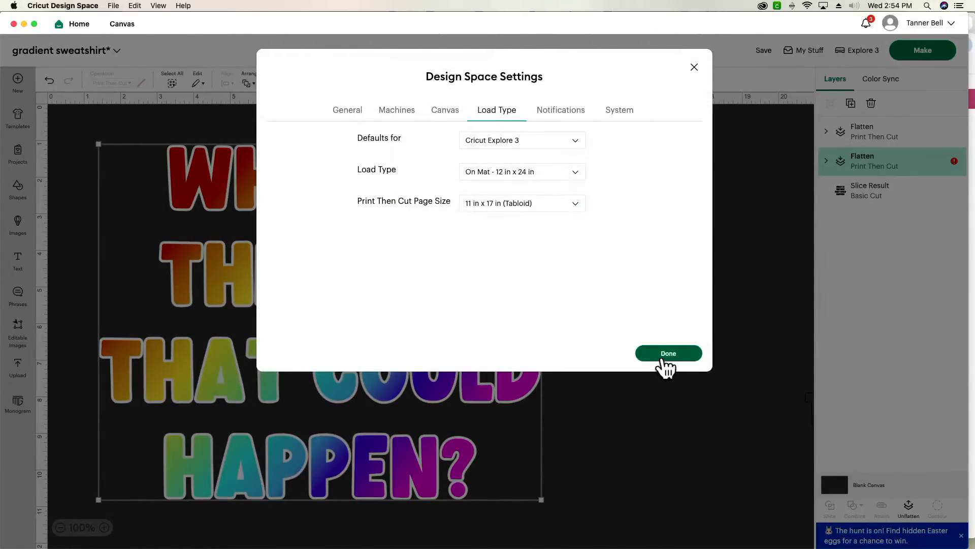
pyautogui.click(664, 354)
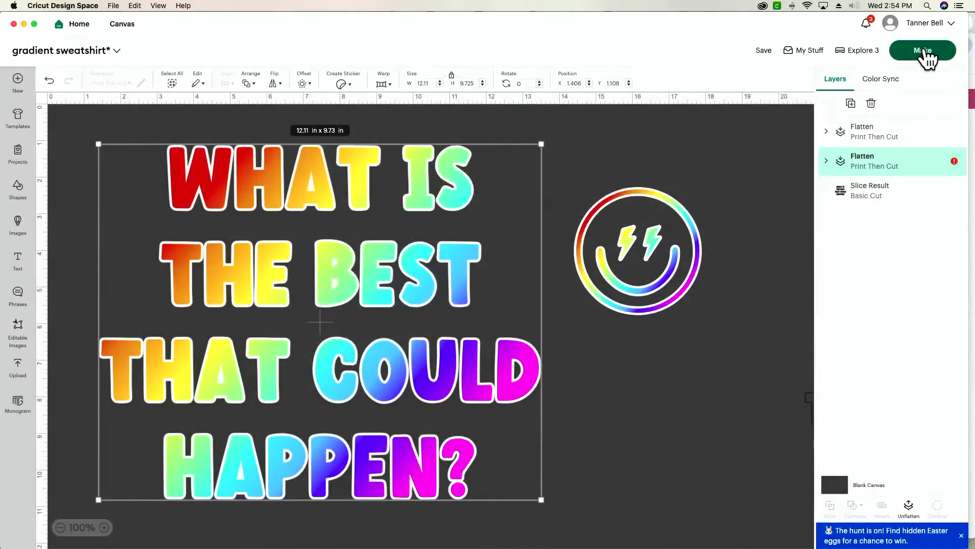
pyautogui.click(925, 56)
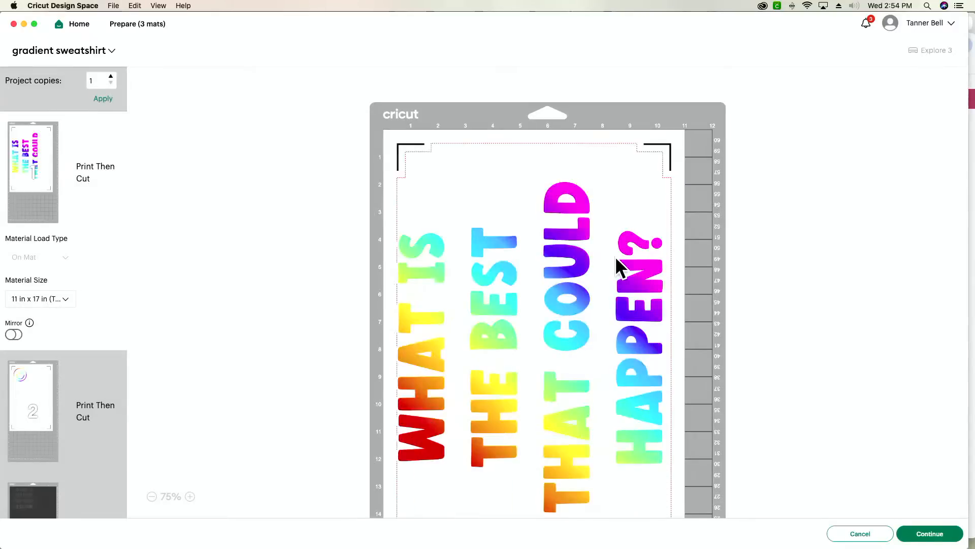
# - Move the rainbow text design up toward the top of the tabloid mat
pyautogui.scroll(-5, 616, 265)
pyautogui.scroll(2, 616, 265)
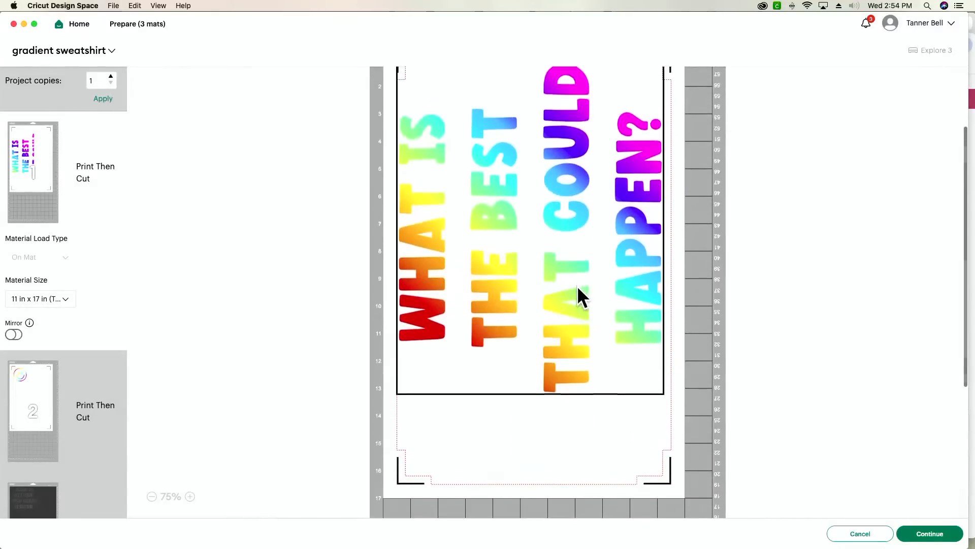
pyautogui.scroll(5, 576, 290)
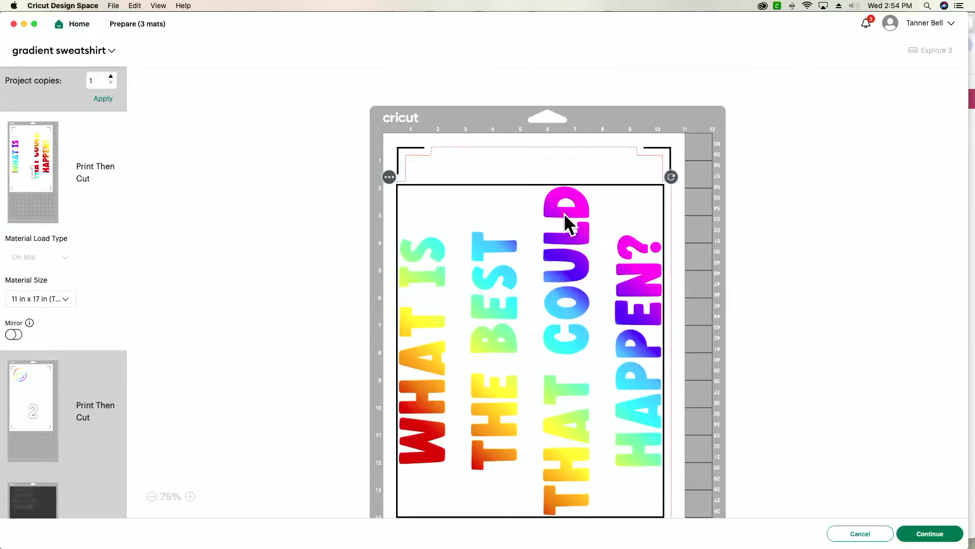
pyautogui.moveTo(573, 258); pyautogui.dragTo(555, 241)
pyautogui.click(841, 227)
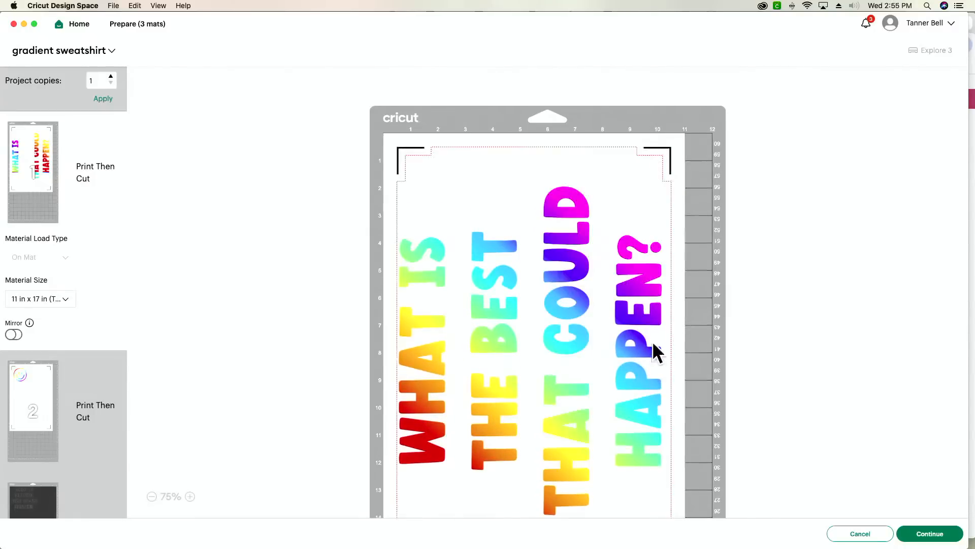
pyautogui.moveTo(653, 341); pyautogui.dragTo(636, 303)
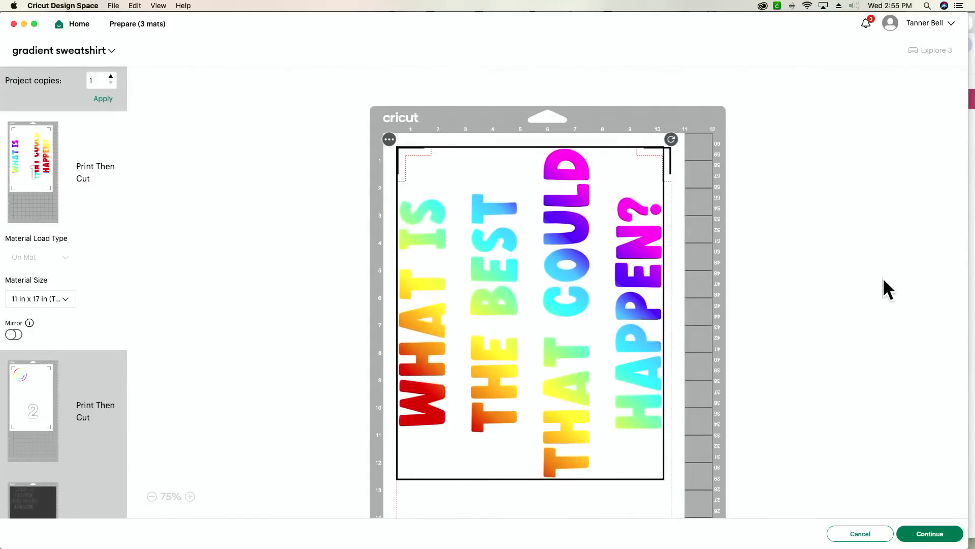
pyautogui.click(889, 292)
pyautogui.moveTo(612, 378); pyautogui.dragTo(598, 334)
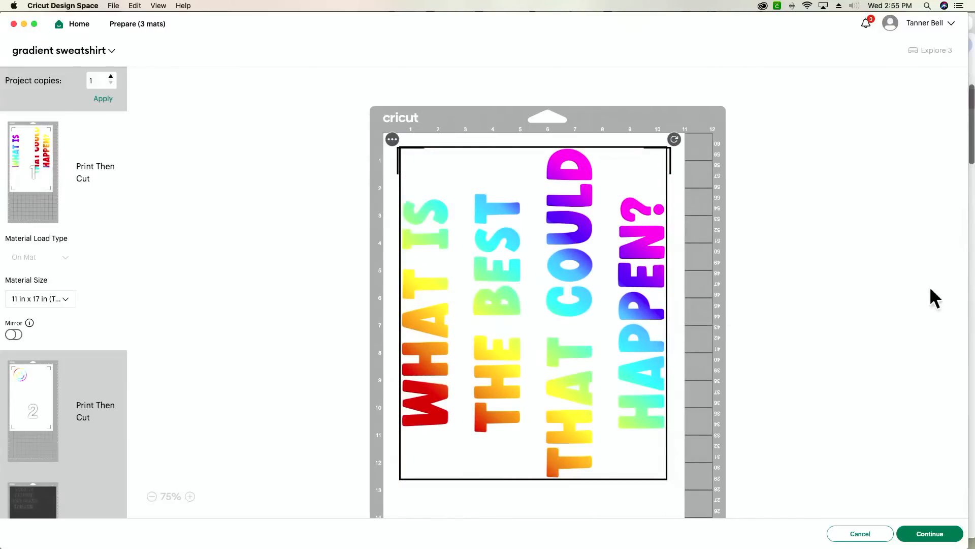
# - Set the smiley's mat material size to 8.5 x 11 in Letter
pyautogui.scroll(-5, 930, 289)
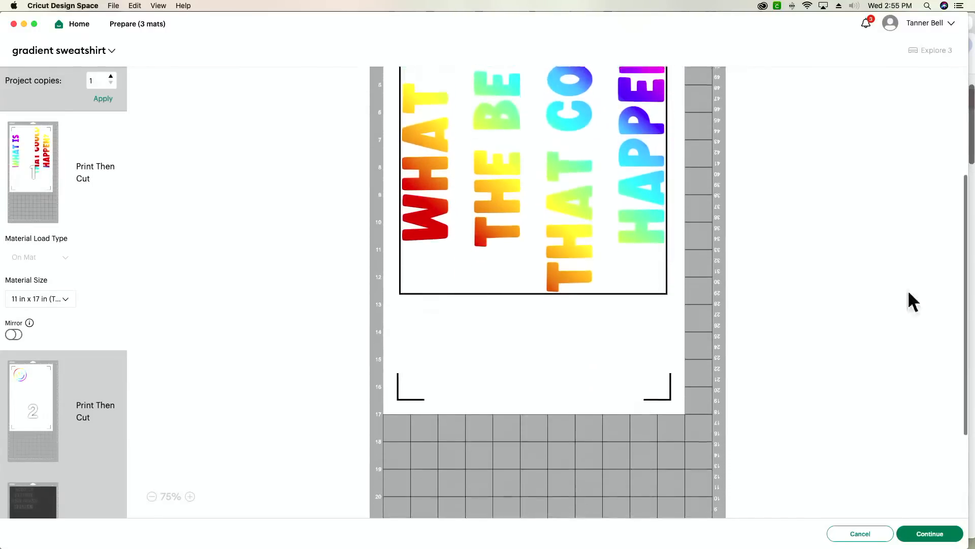
pyautogui.click(31, 416)
pyautogui.scroll(-1, 31, 419)
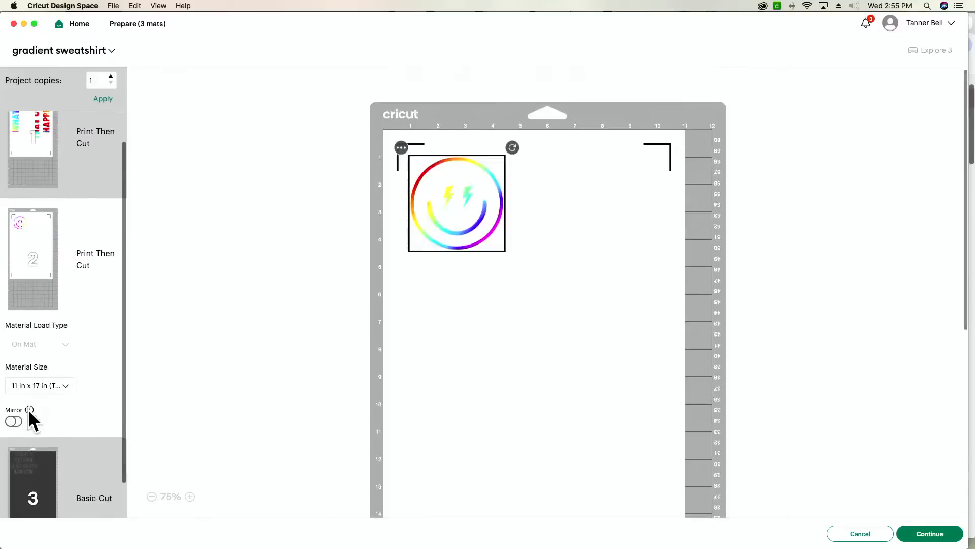
pyautogui.click(38, 386)
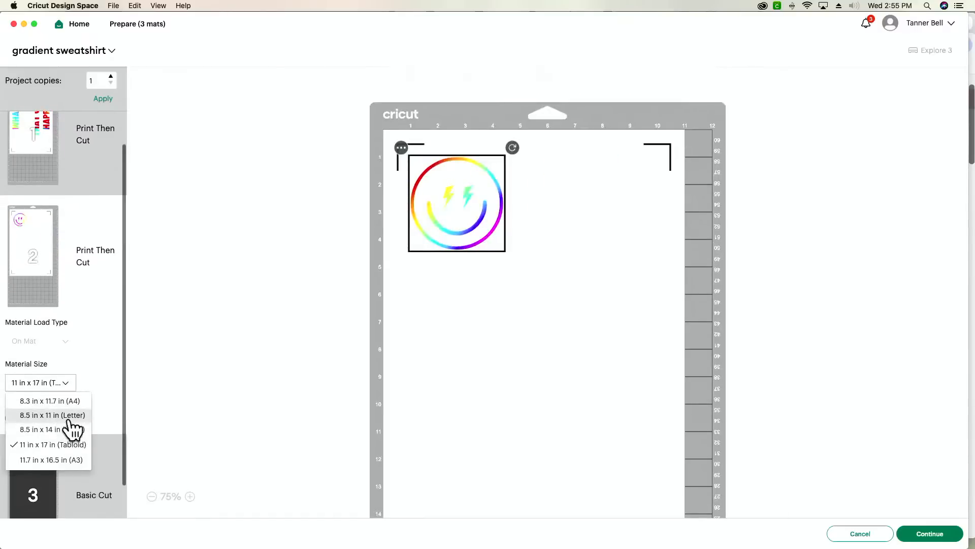
pyautogui.click(68, 417)
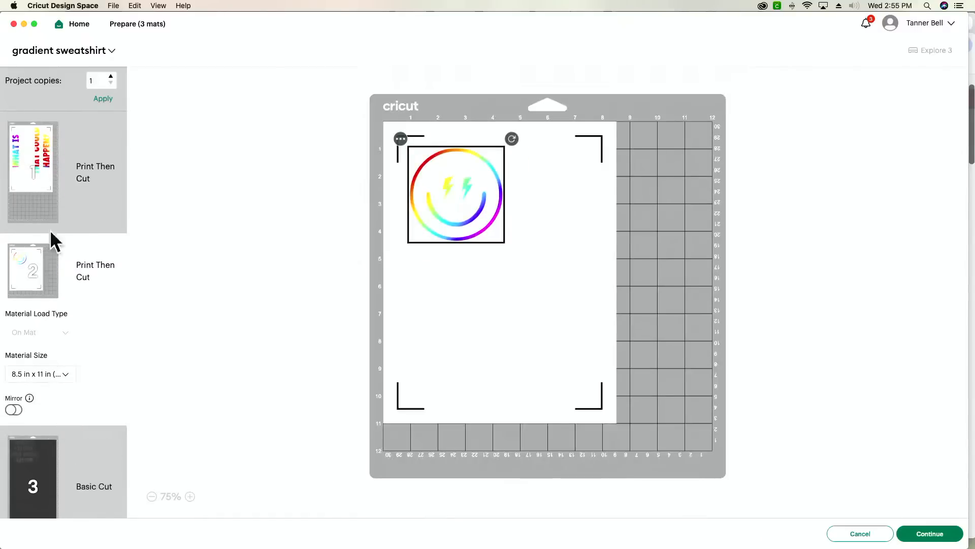
pyautogui.click(72, 193)
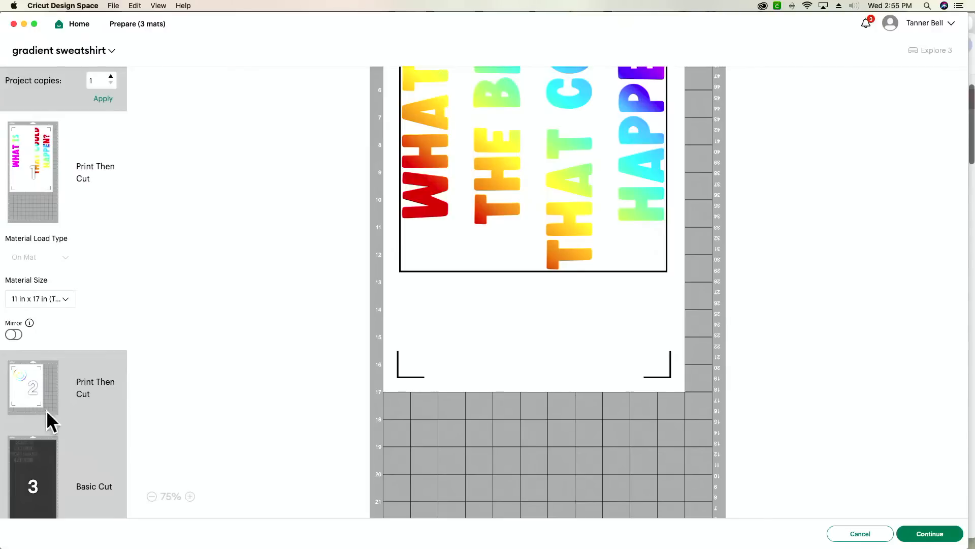
pyautogui.click(25, 398)
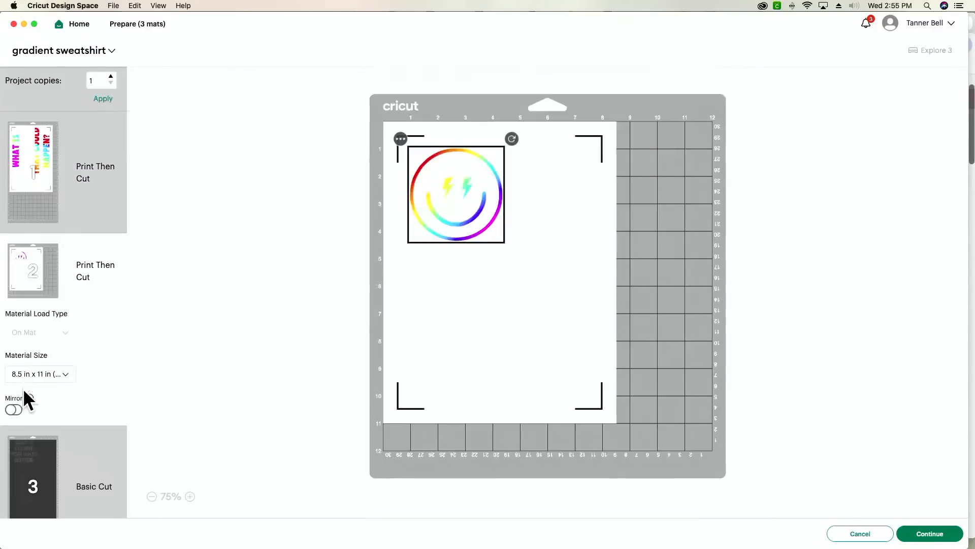
pyautogui.click(401, 139)
# - Move the smiley onto mat 1, the tabloid text mat
pyautogui.click(407, 161)
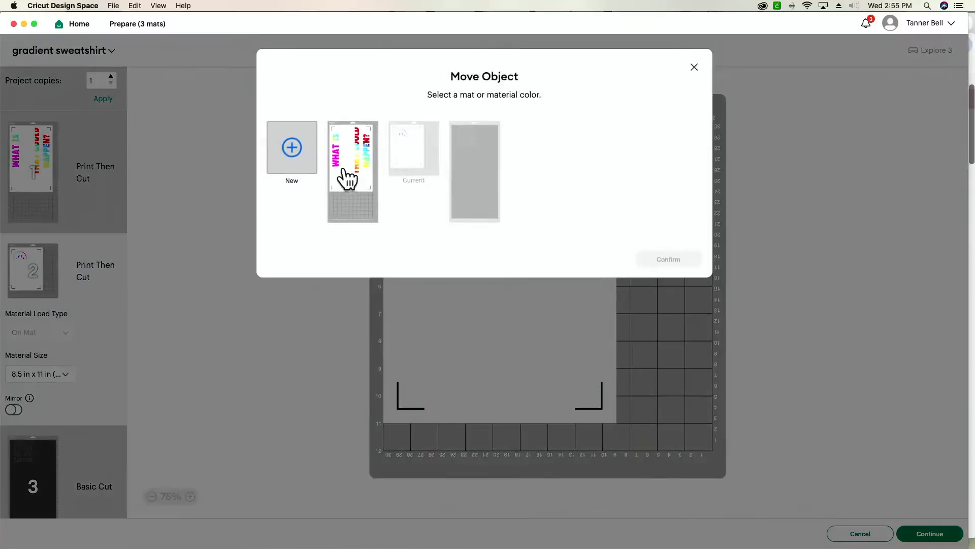
pyautogui.click(346, 178)
pyautogui.click(668, 260)
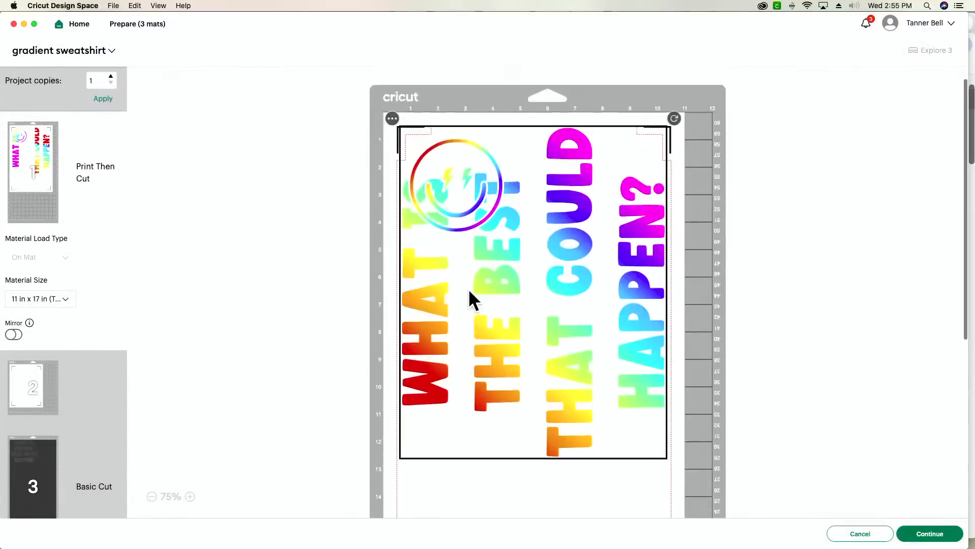
# - Position the smiley below the WHAT IS text and continue to the Make screen
pyautogui.moveTo(447, 191); pyautogui.dragTo(441, 464)
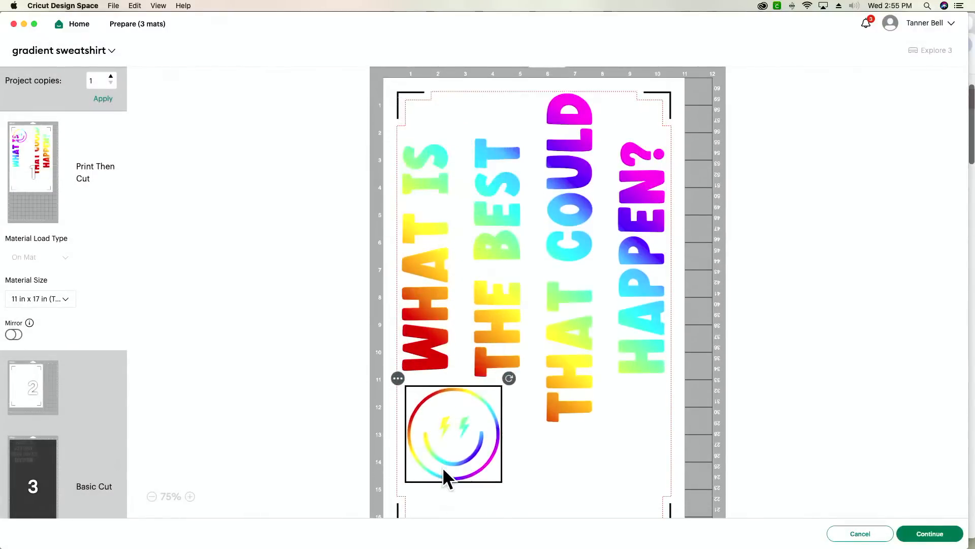
pyautogui.scroll(-3, 442, 464)
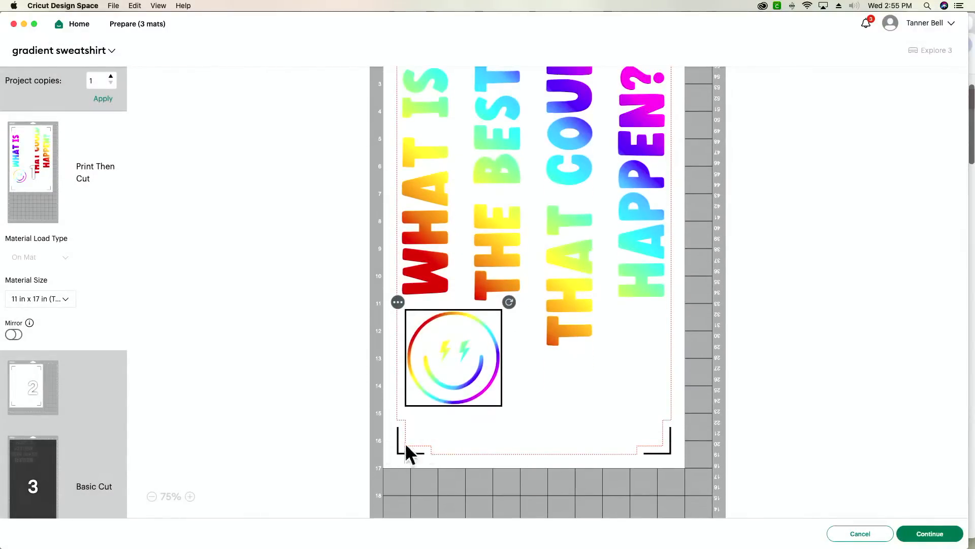
pyautogui.moveTo(461, 397); pyautogui.dragTo(458, 394)
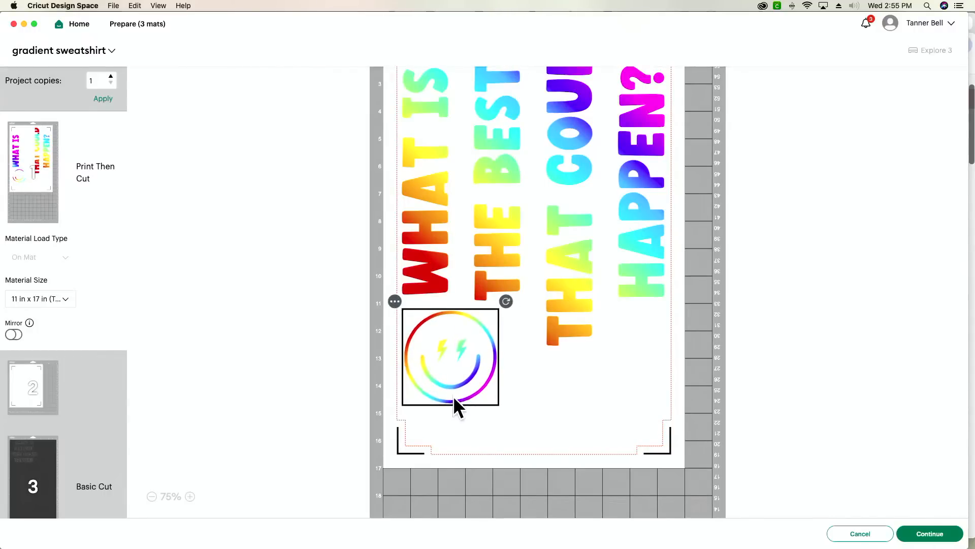
pyautogui.scroll(5, 453, 395)
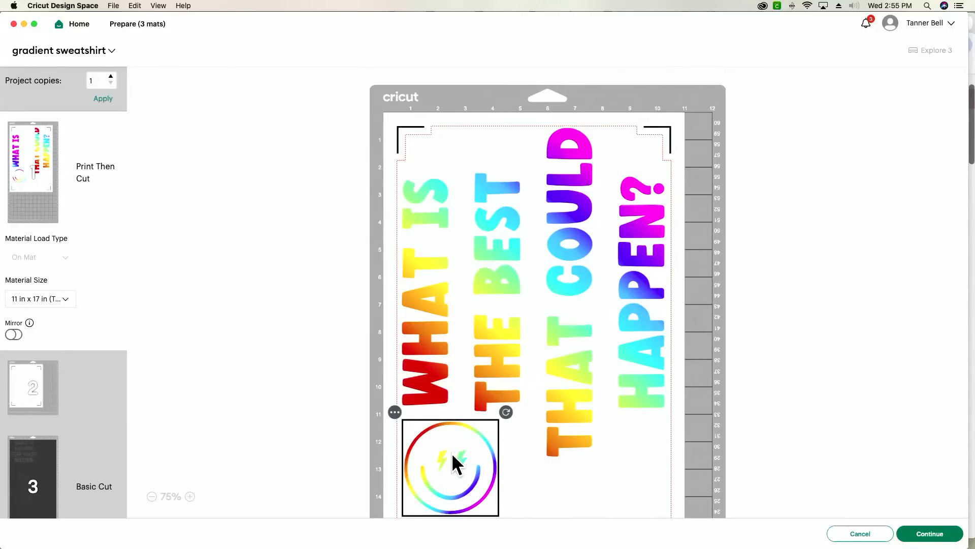
pyautogui.scroll(-2, 452, 454)
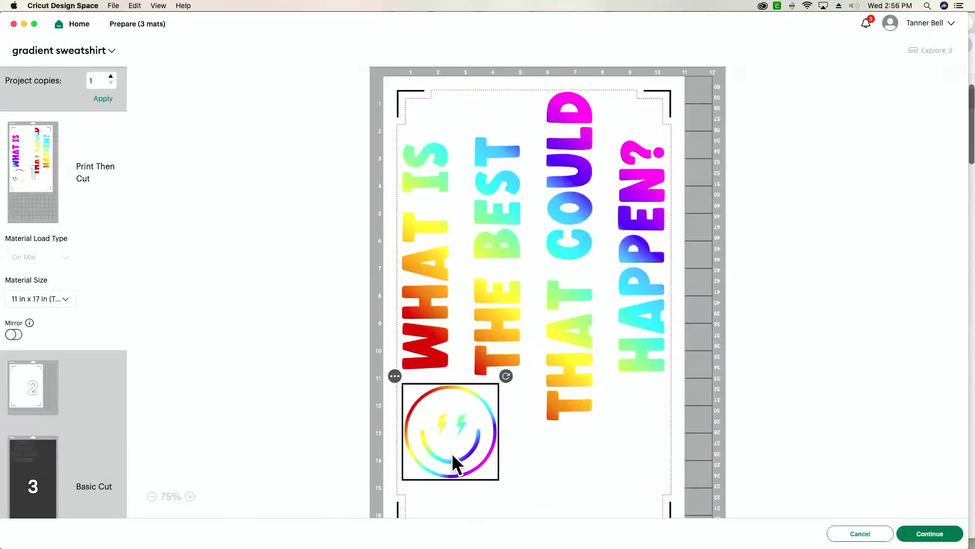
pyautogui.scroll(-5, 578, 409)
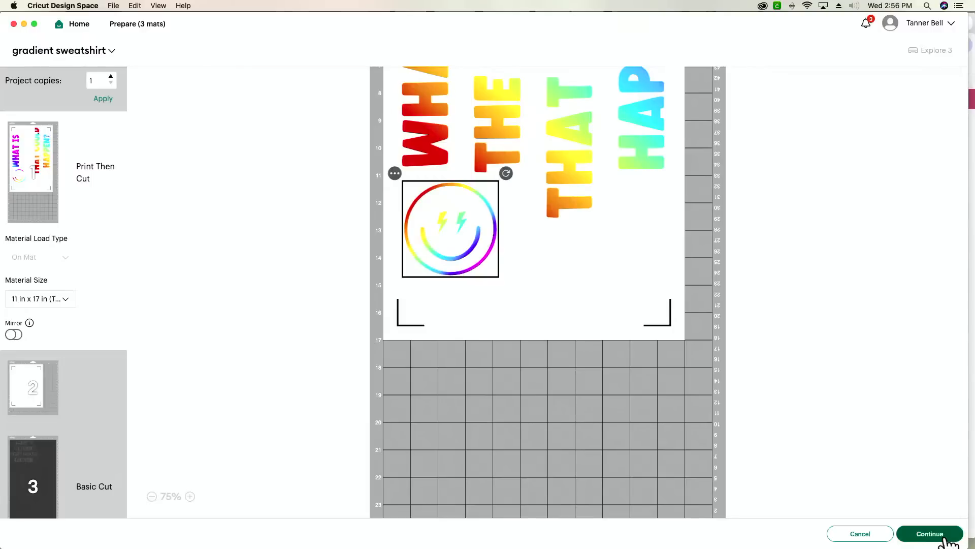
pyautogui.click(942, 537)
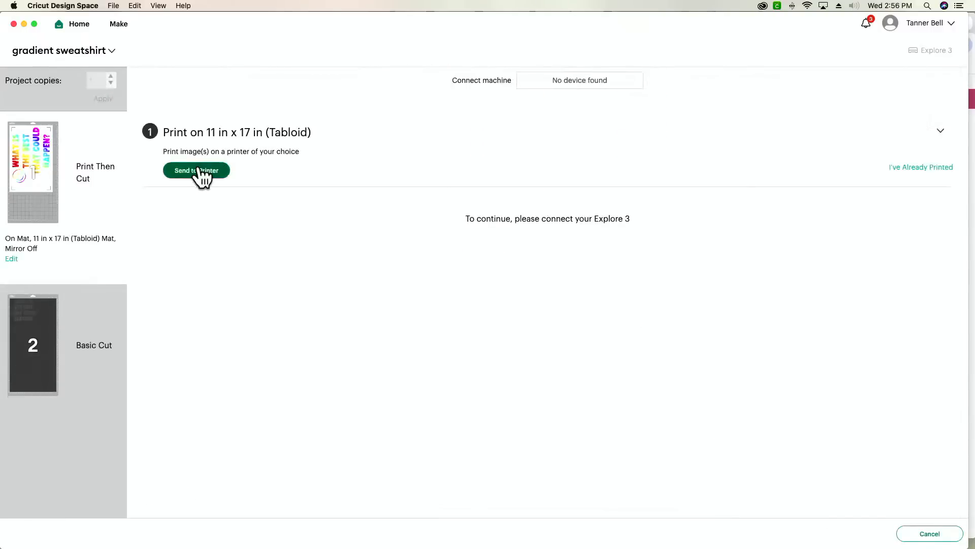
# - Send the tabloid mat to print with bleed off and the system dialog enabled
pyautogui.click(199, 171)
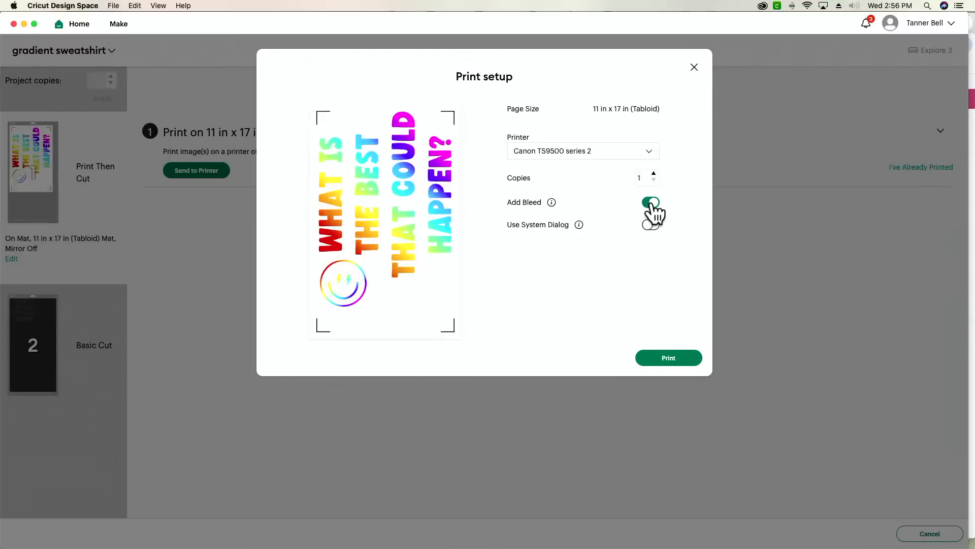
pyautogui.click(651, 203)
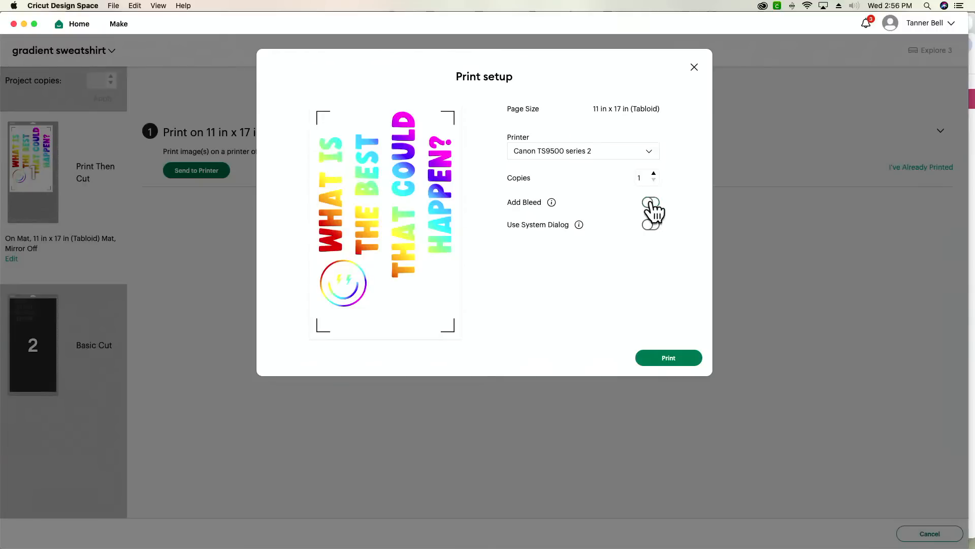
pyautogui.click(651, 226)
pyautogui.click(683, 366)
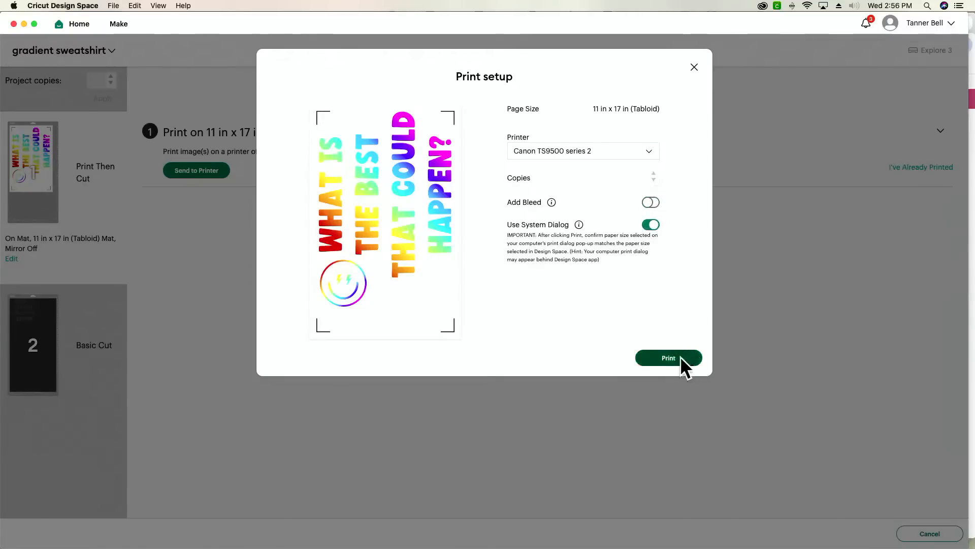
# - In the Canon print dialog, set Rear Tray feed and Photo media type
pyautogui.moveTo(530, 38); pyautogui.dragTo(543, 287)
pyautogui.click(513, 194)
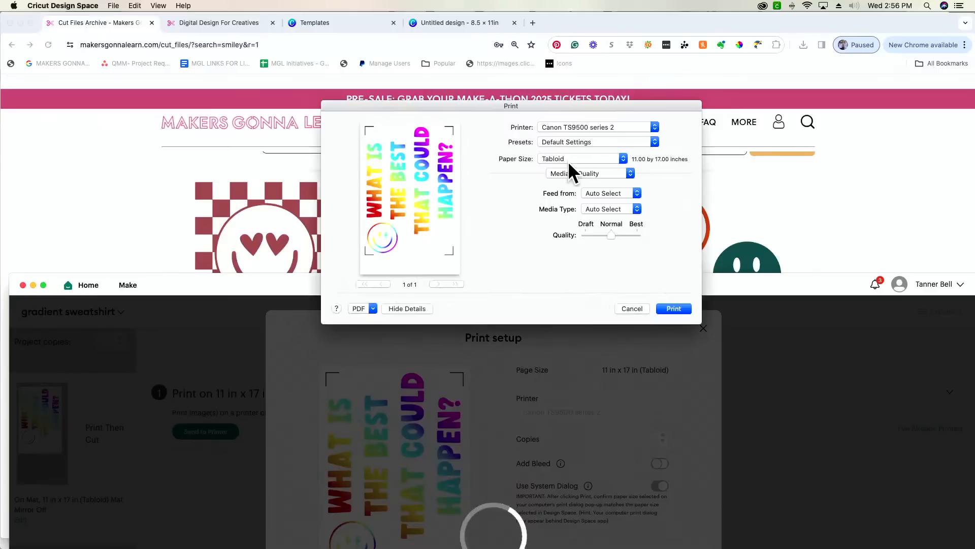
pyautogui.click(623, 192)
pyautogui.click(624, 220)
pyautogui.click(620, 209)
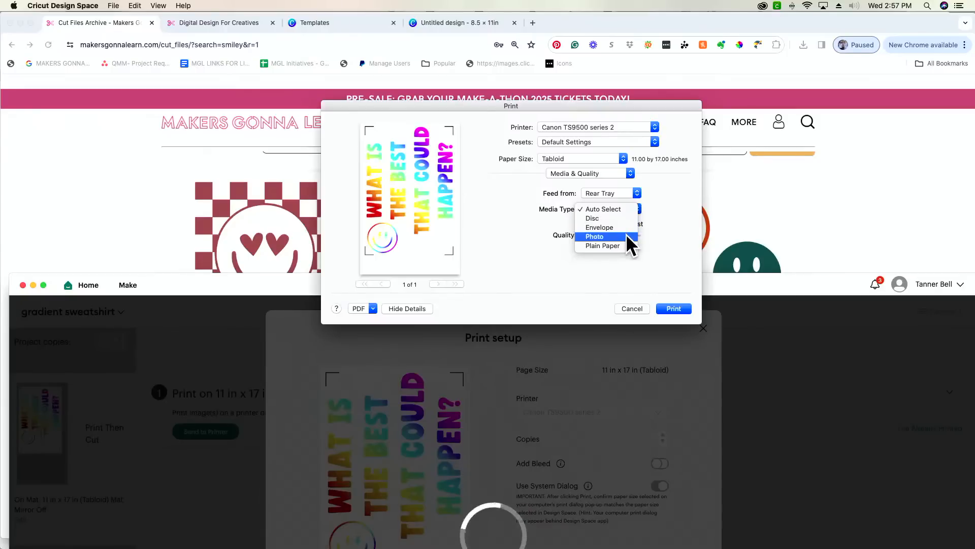
pyautogui.click(625, 235)
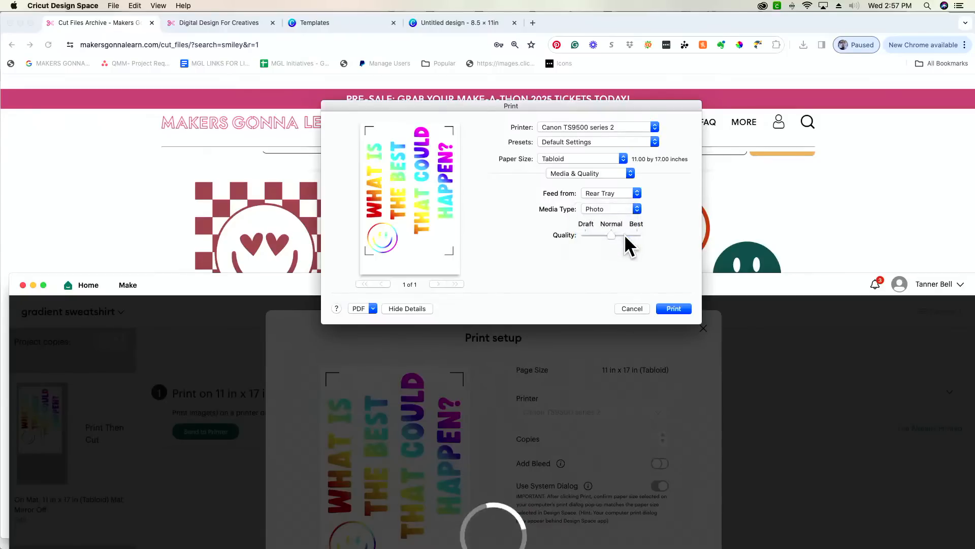
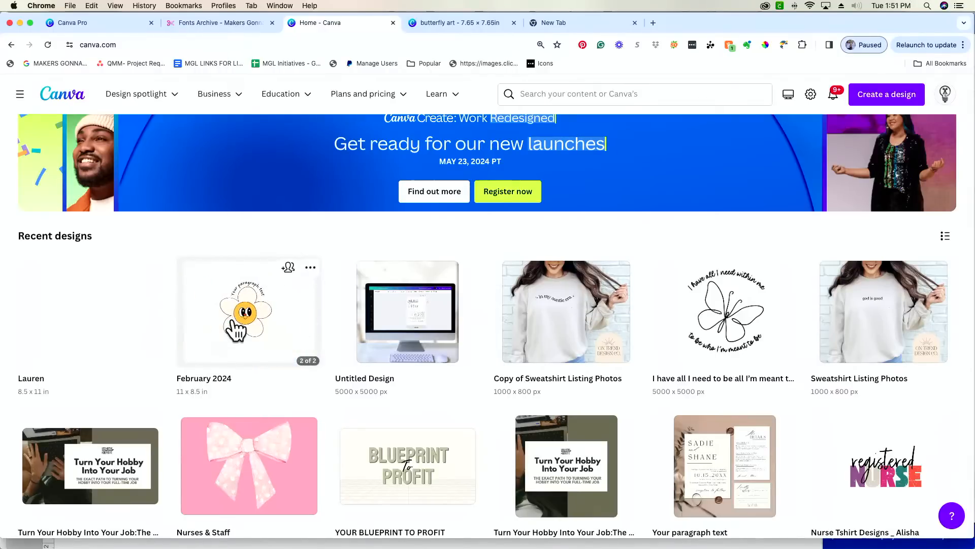
# - Start a new 5 × 7 in Invitation (Portrait) design by searching 'invi' under Create a design
pyautogui.scroll(7, 235, 331)
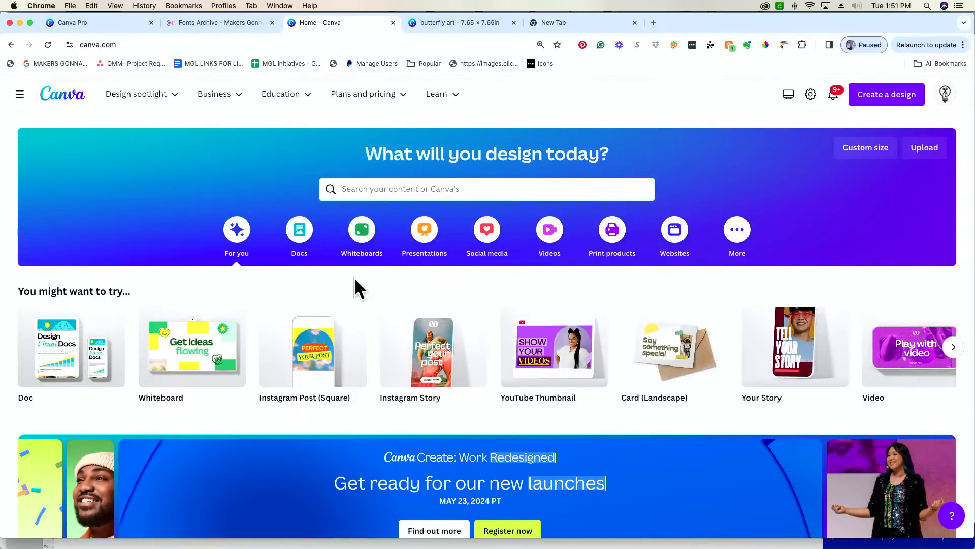
pyautogui.click(886, 102)
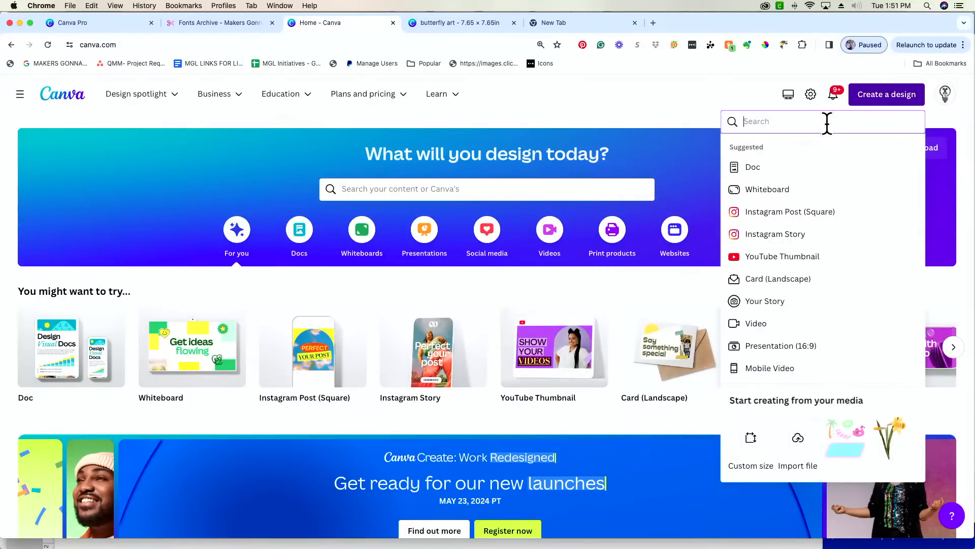
pyautogui.write('invita')
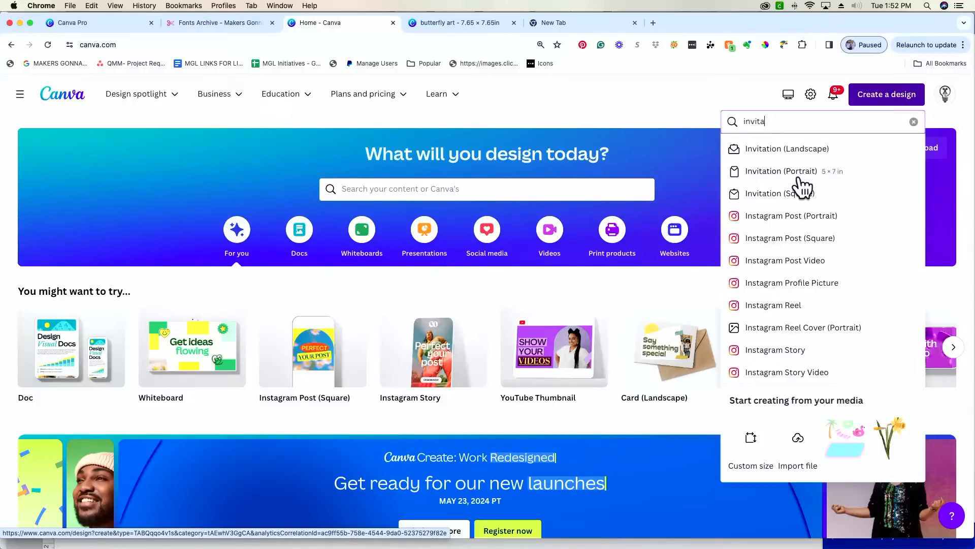
pyautogui.click(767, 173)
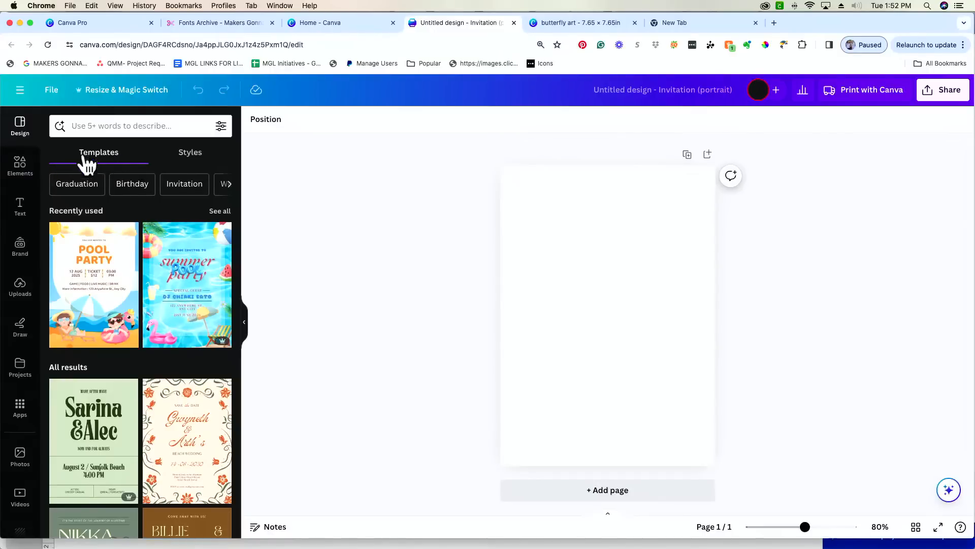
# - Browse the invitation templates in the Design panel and filter them to Graduation
pyautogui.scroll(-10, 125, 316)
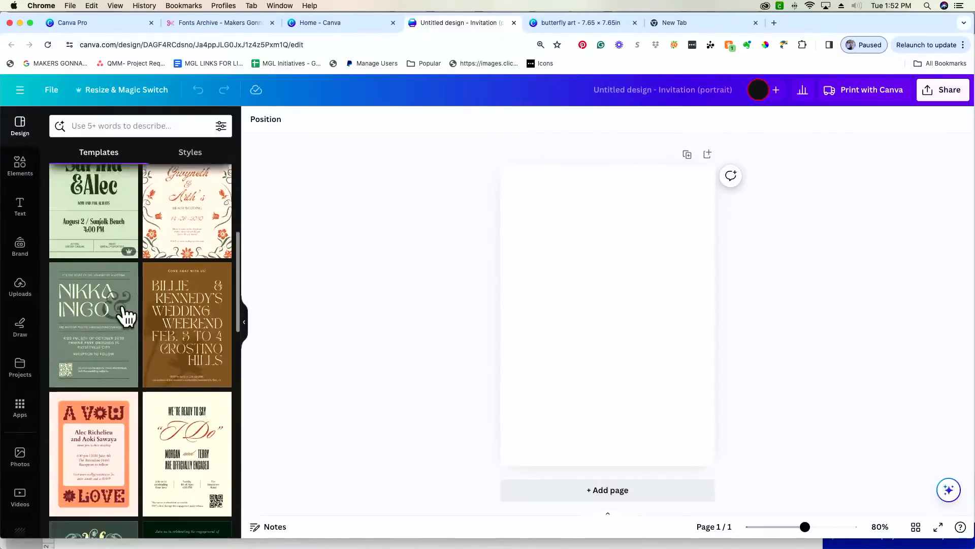
pyautogui.scroll(12, 124, 315)
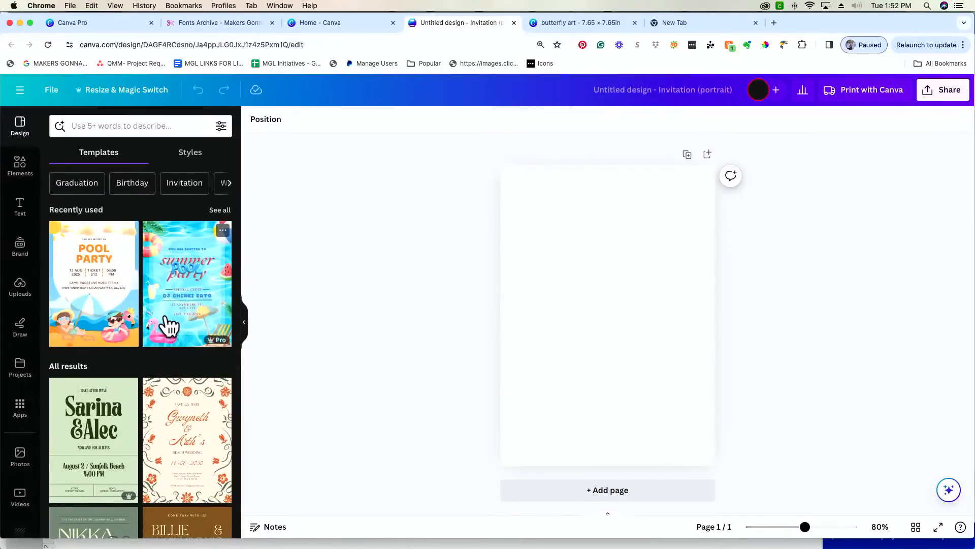
pyautogui.scroll(-3, 167, 325)
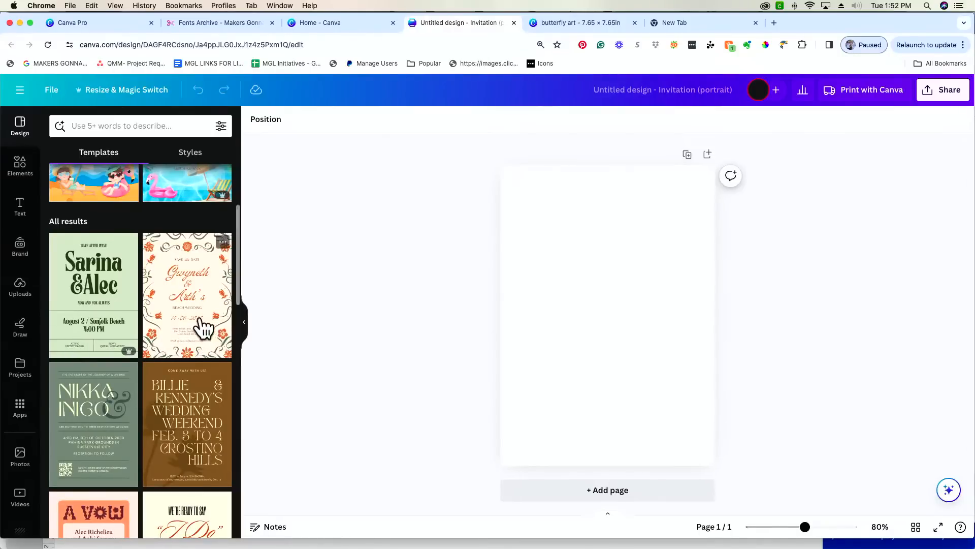
pyautogui.scroll(-2, 138, 391)
pyautogui.scroll(-1, 139, 391)
pyautogui.scroll(-2, 136, 392)
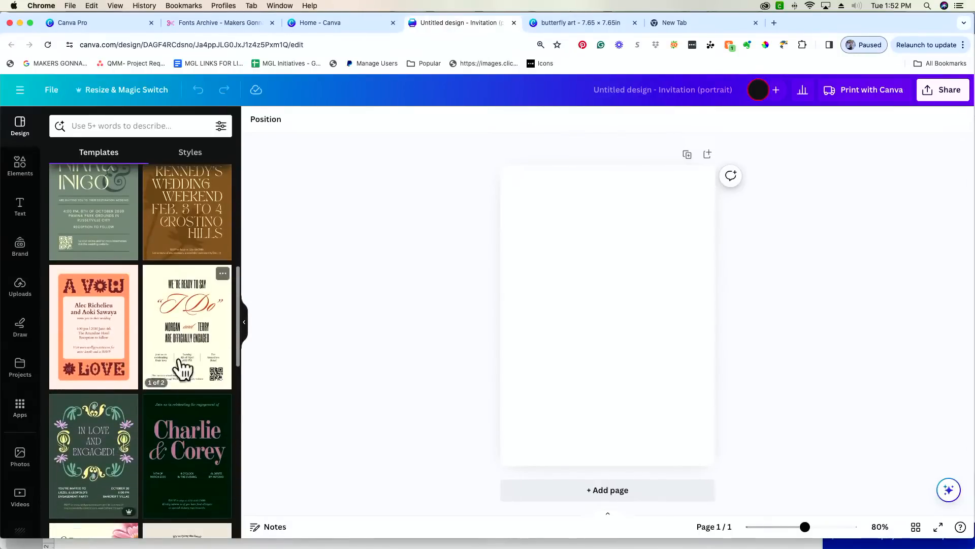
pyautogui.scroll(-1, 87, 442)
pyautogui.scroll(5, 87, 442)
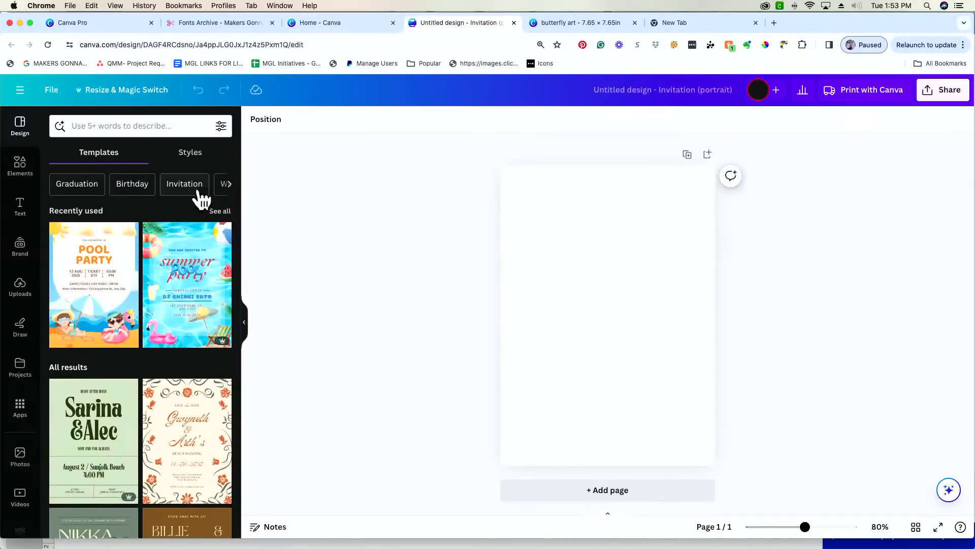
pyautogui.click(75, 189)
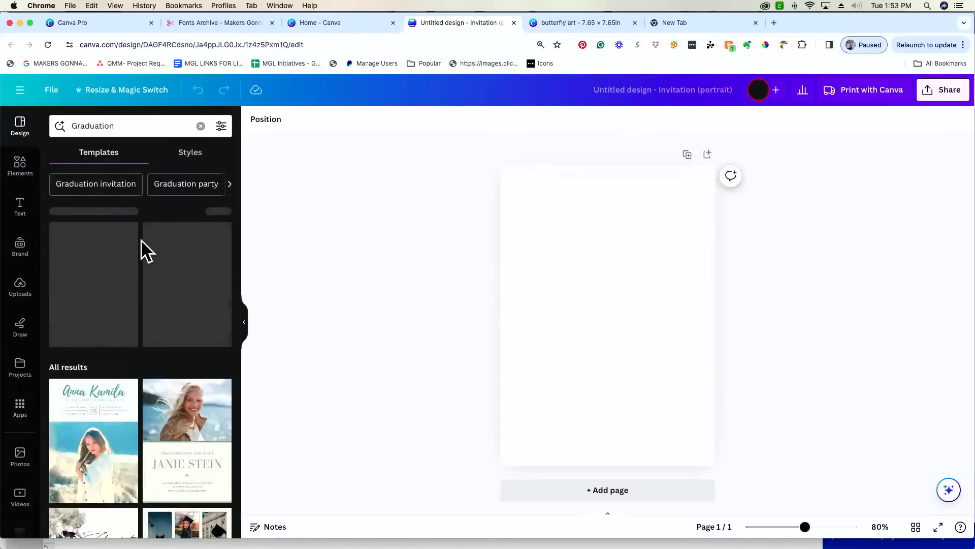
# - Page through the Graduation category chips, then clear the Graduation search
pyautogui.scroll(-3, 161, 376)
pyautogui.scroll(-5, 161, 385)
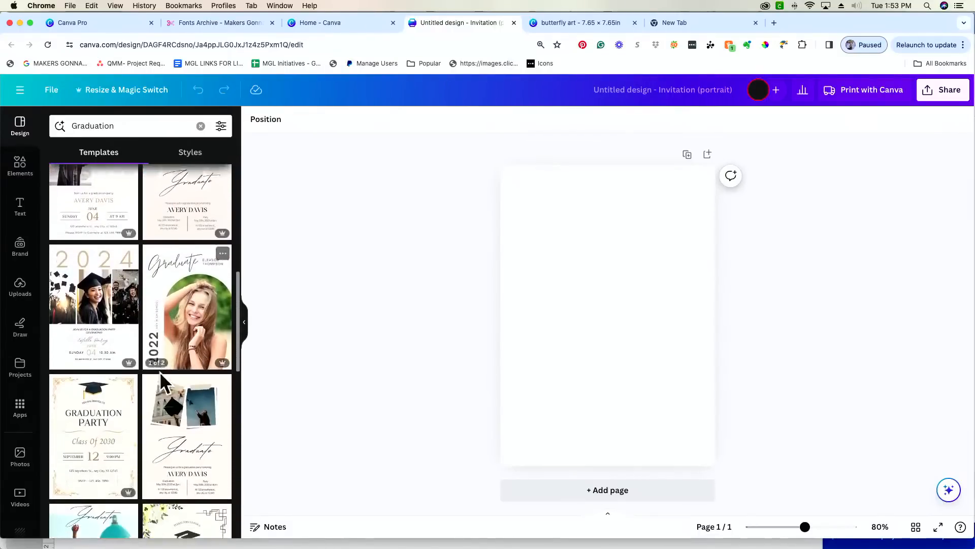
pyautogui.scroll(-2, 161, 384)
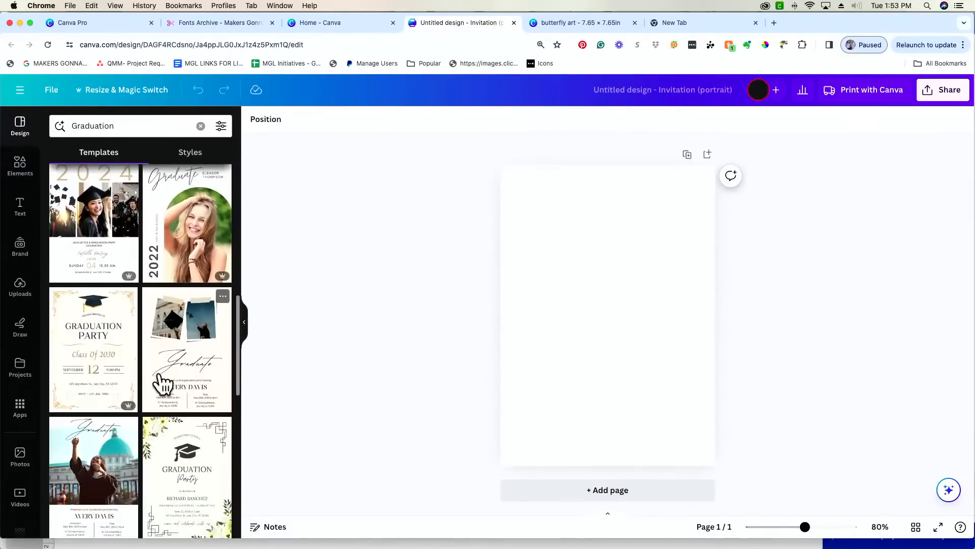
pyautogui.scroll(-5, 161, 385)
pyautogui.scroll(-2, 162, 385)
pyautogui.scroll(15, 235, 193)
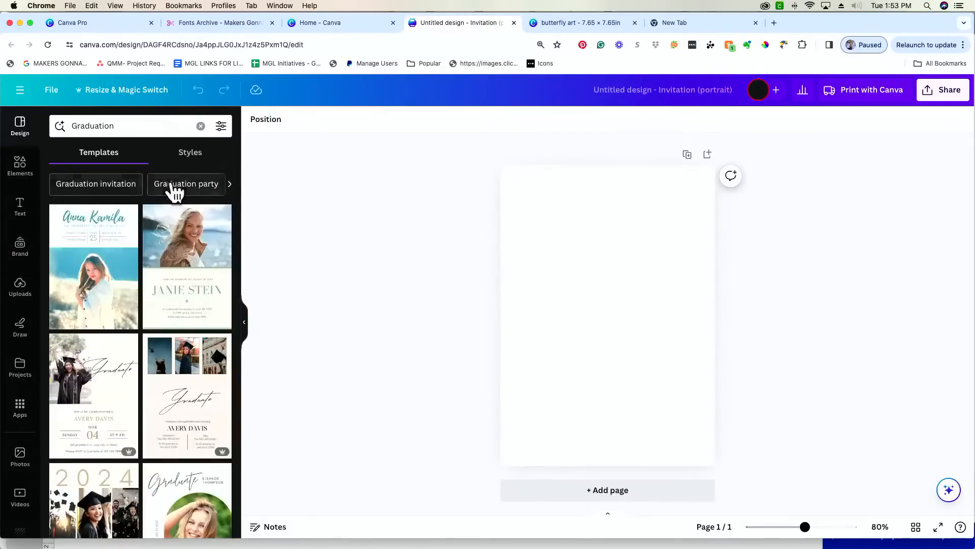
pyautogui.click(229, 184)
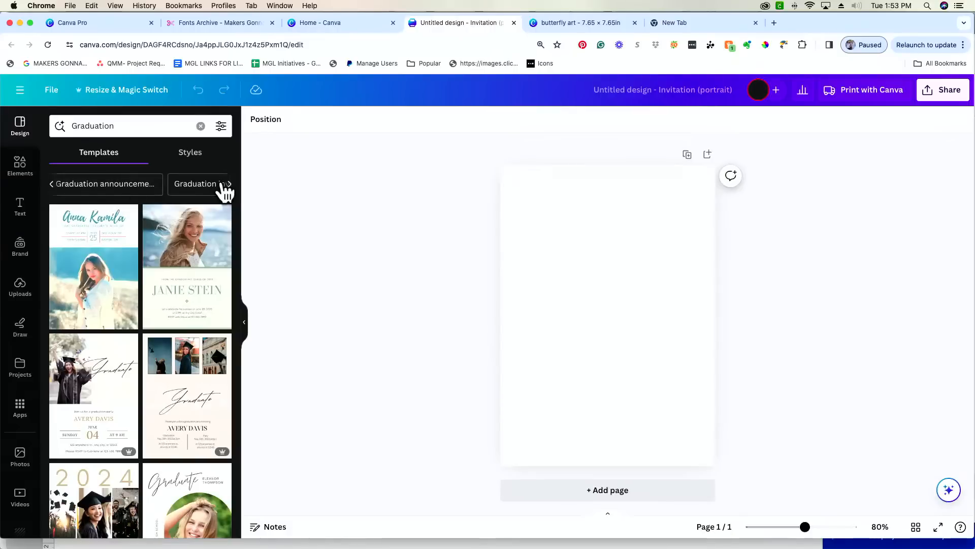
pyautogui.click(229, 184)
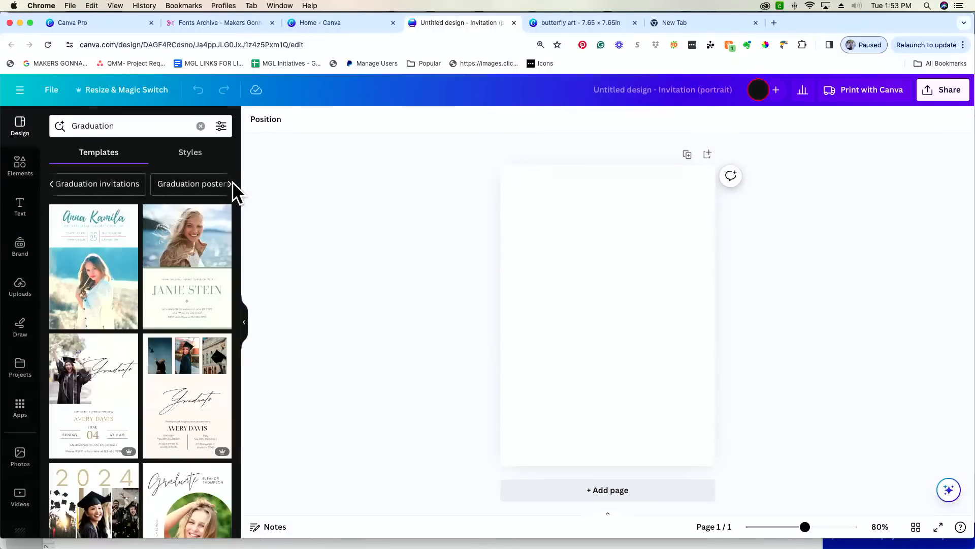
pyautogui.click(52, 184)
pyautogui.click(52, 184)
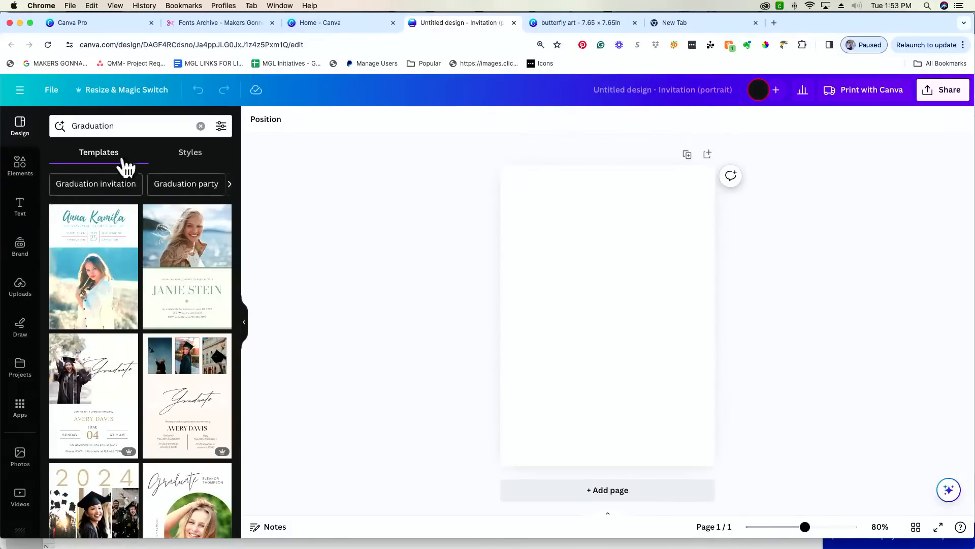
pyautogui.click(201, 126)
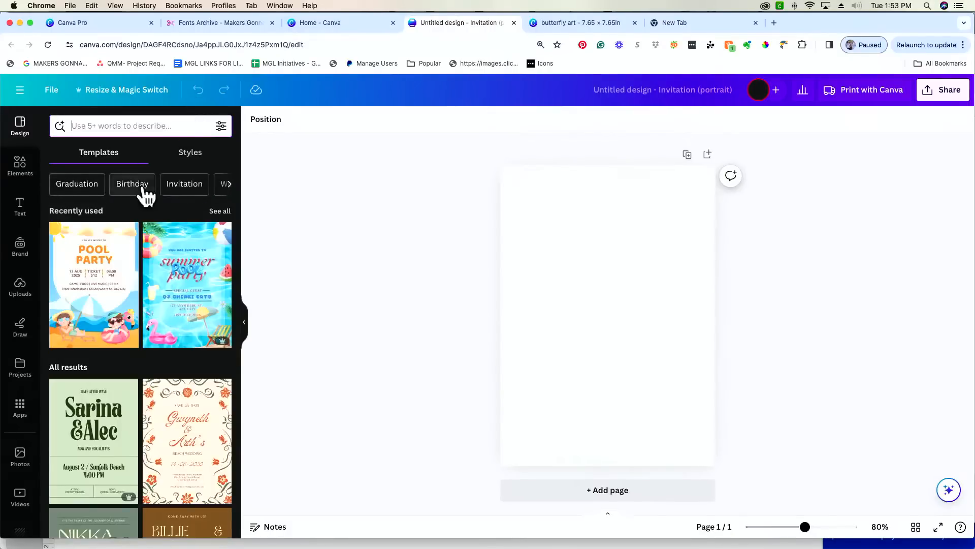
# - Show Birthday templates in the Templates panel and skim the first results
pyautogui.click(145, 190)
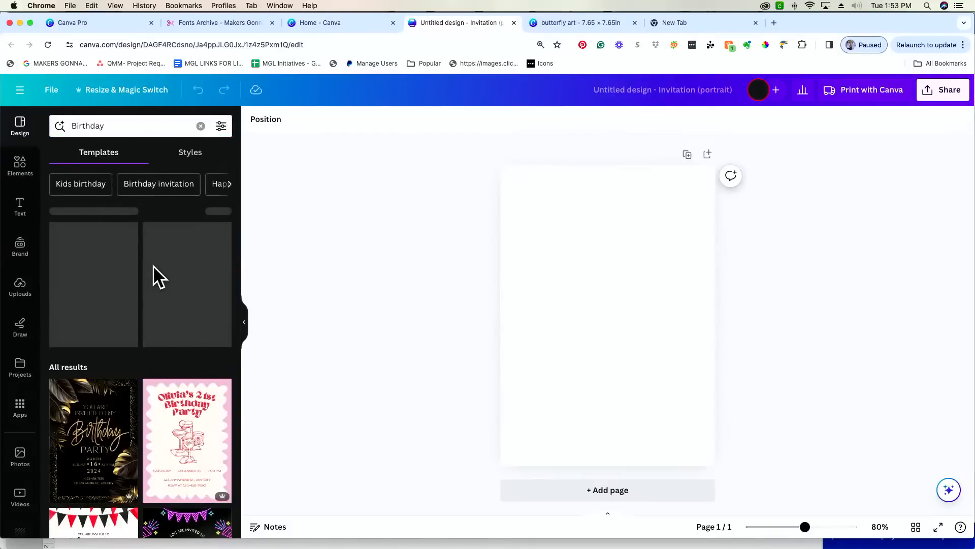
pyautogui.scroll(-1, 154, 266)
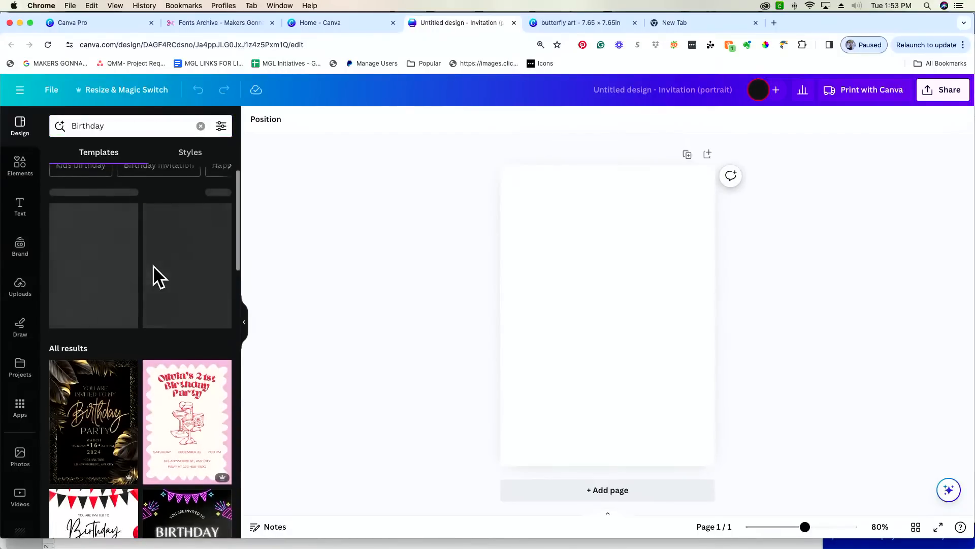
pyautogui.scroll(-3, 153, 266)
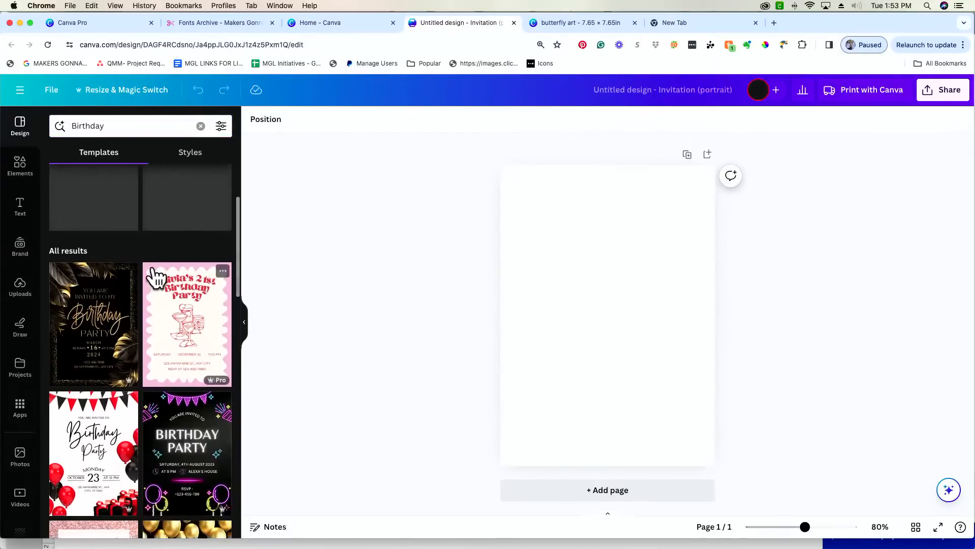
pyautogui.scroll(-3, 154, 267)
pyautogui.scroll(6, 153, 265)
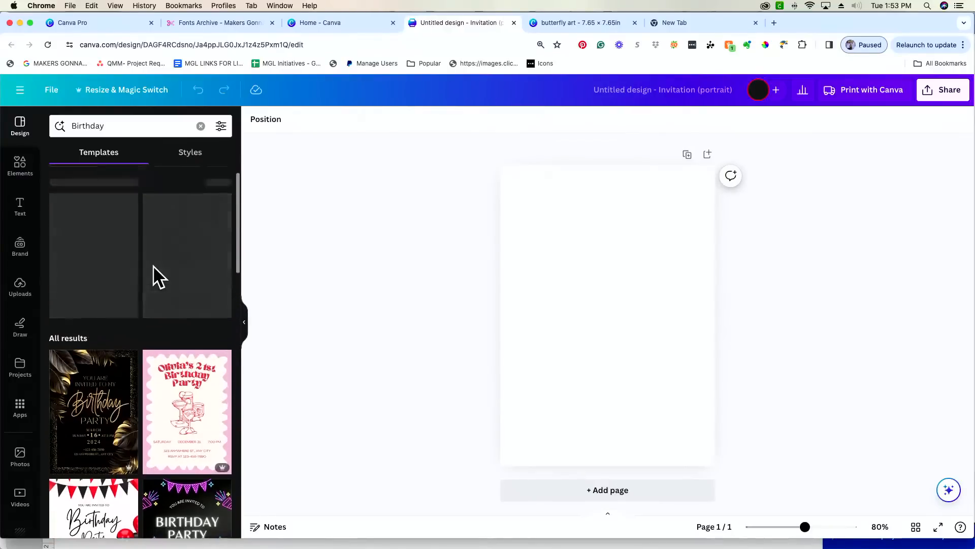
pyautogui.scroll(1, 153, 265)
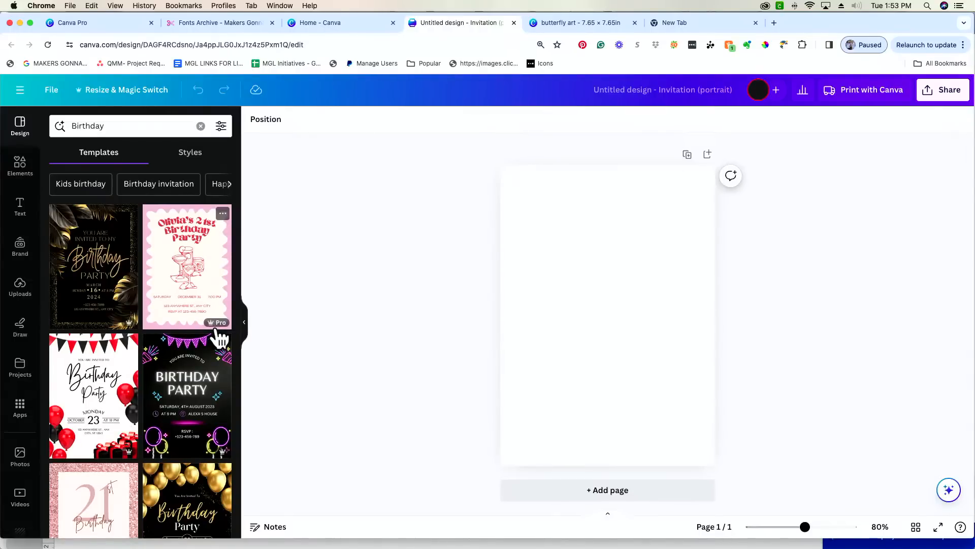
# - Scroll further through the Birthday results, then select the search text to replace it
pyautogui.scroll(-8, 219, 338)
pyautogui.scroll(-1, 219, 337)
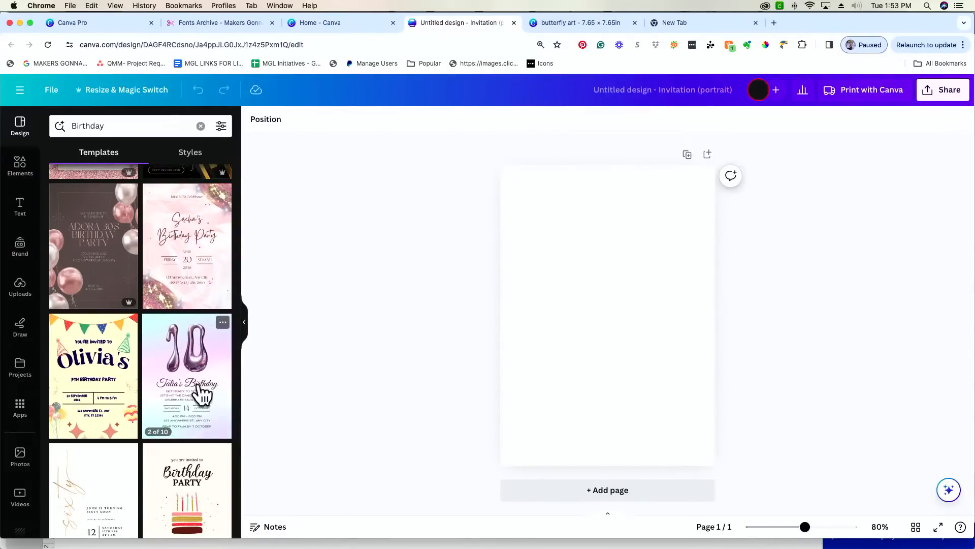
pyautogui.scroll(-4, 200, 394)
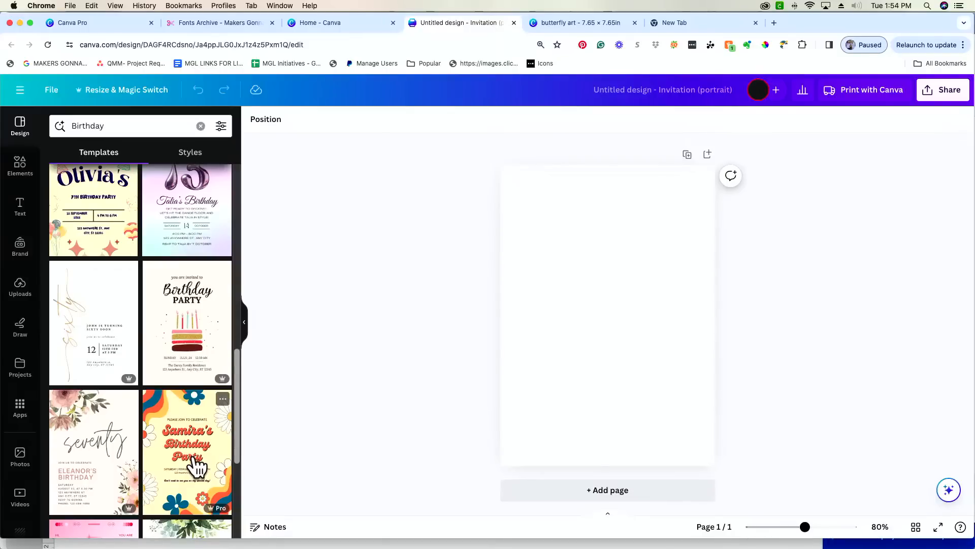
pyautogui.scroll(-5, 197, 466)
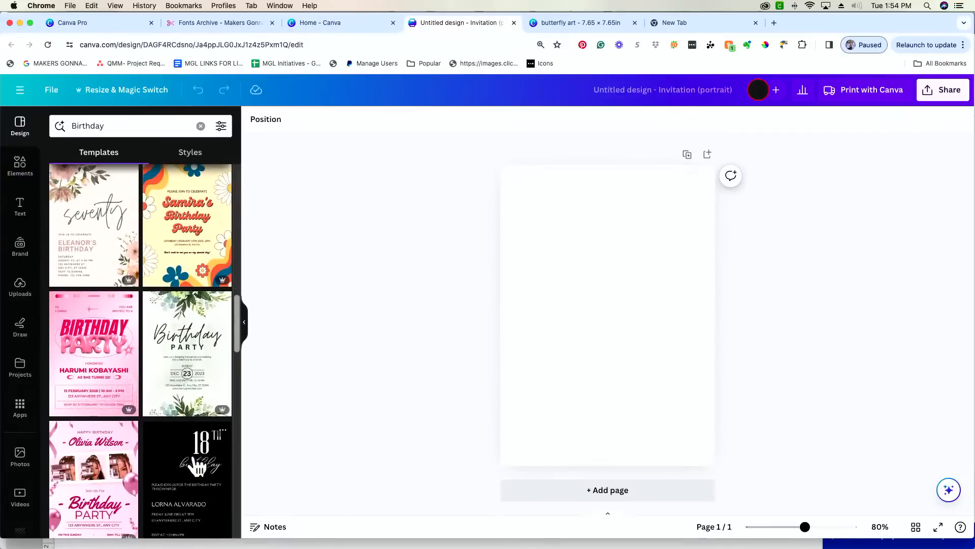
pyautogui.scroll(-5, 198, 465)
pyautogui.scroll(-1, 197, 464)
pyautogui.scroll(-5, 197, 465)
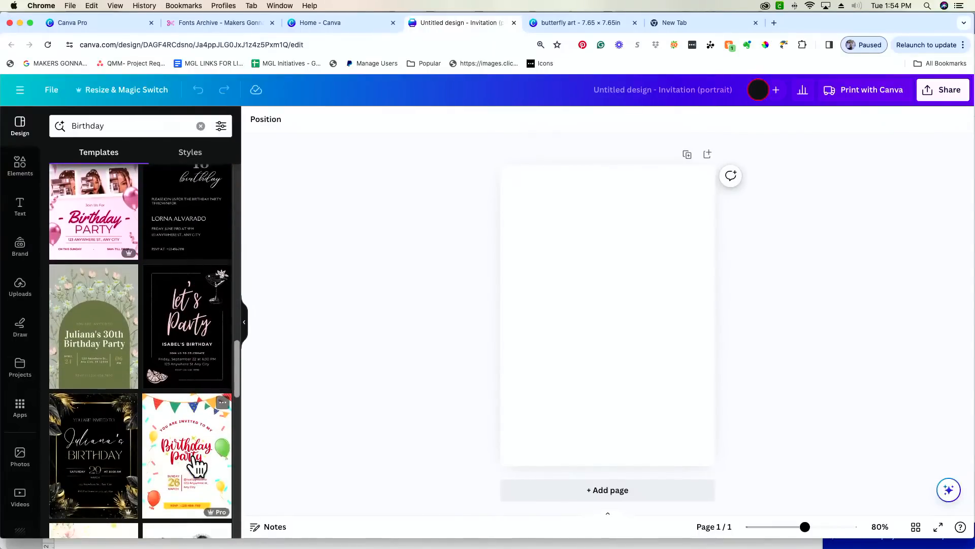
pyautogui.scroll(-5, 195, 460)
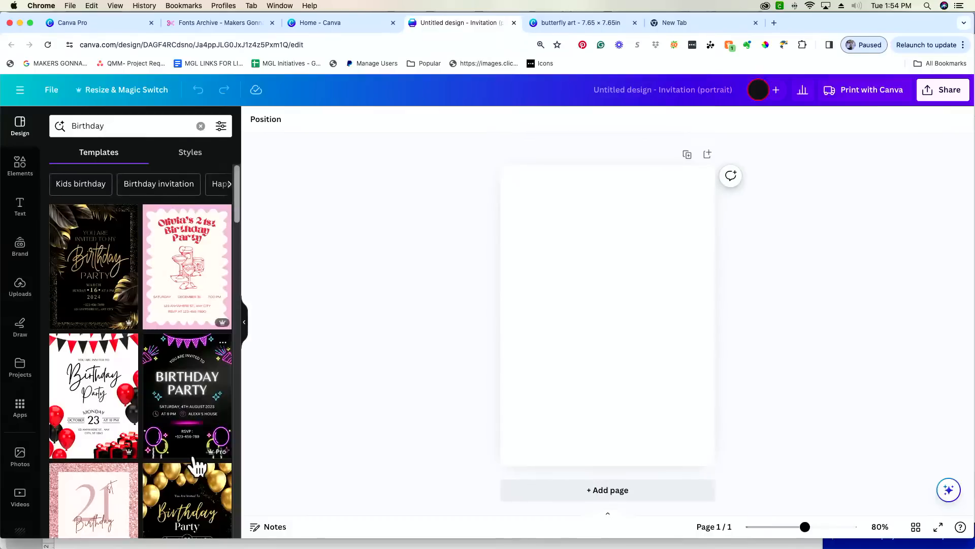
pyautogui.doubleClick(119, 126)
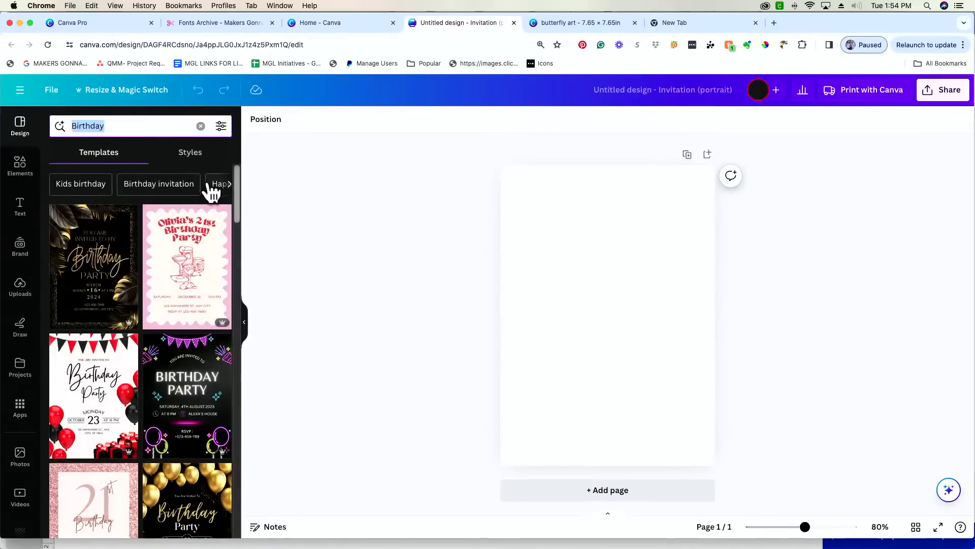
# - Search for Memorial Day templates and scan the results
pyautogui.write('mee')
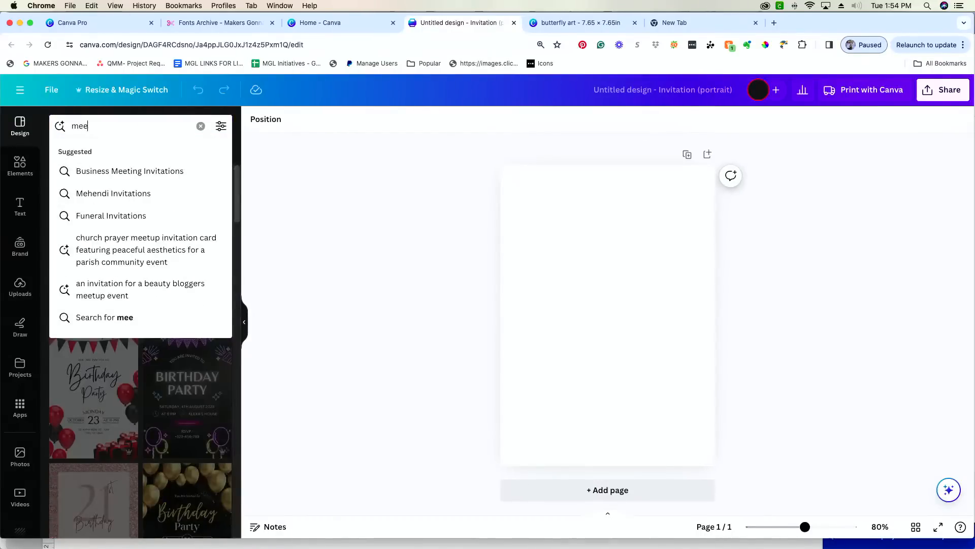
pyautogui.press('BackSpace')
pyautogui.write('moria')
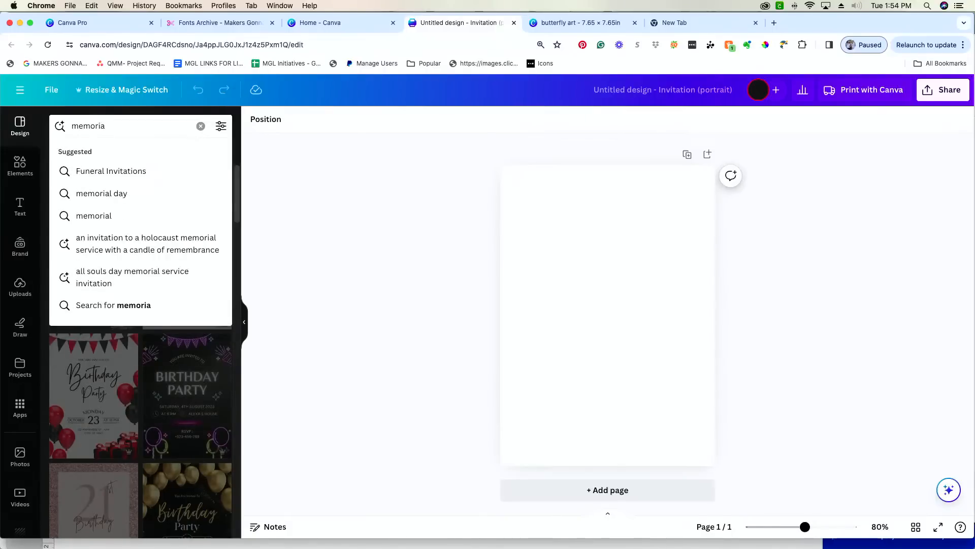
pyautogui.click(124, 195)
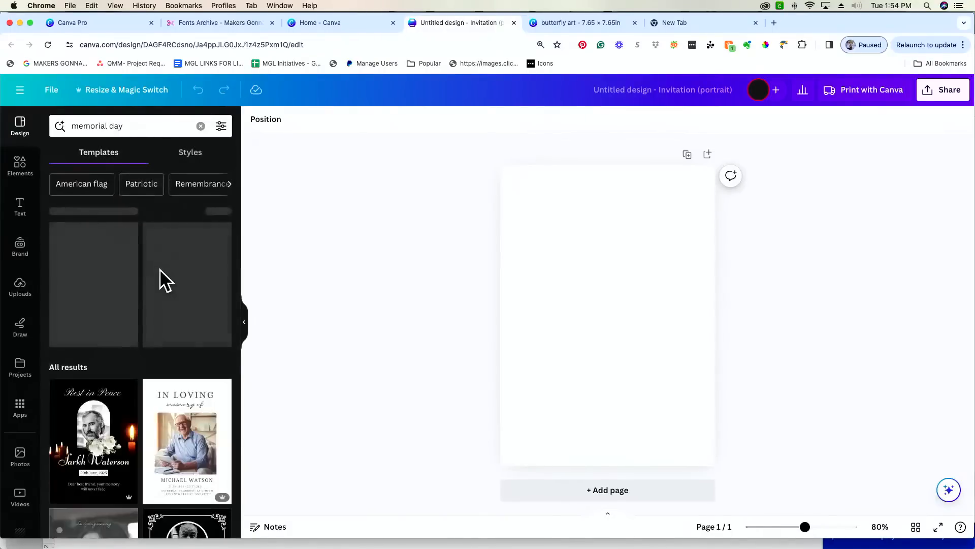
pyautogui.scroll(-4, 164, 274)
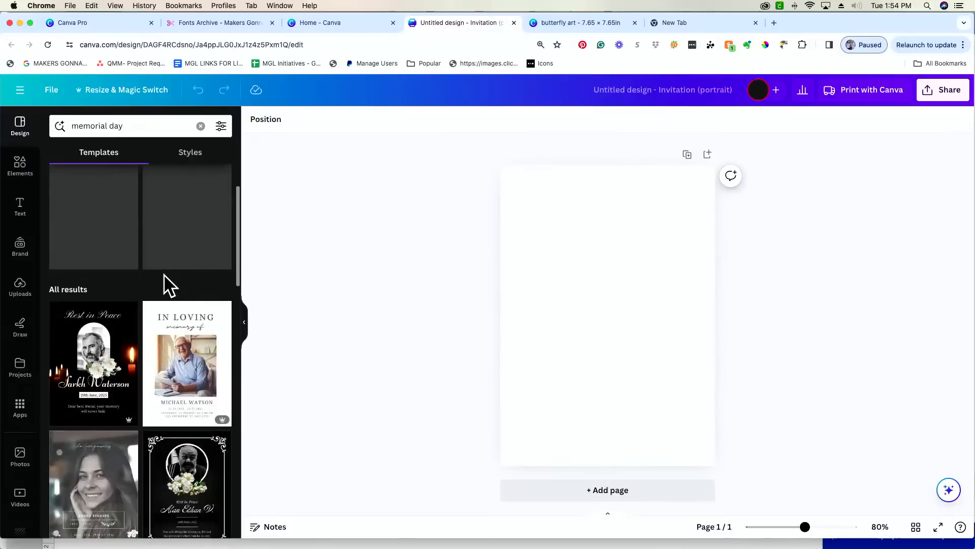
pyautogui.scroll(-3, 164, 276)
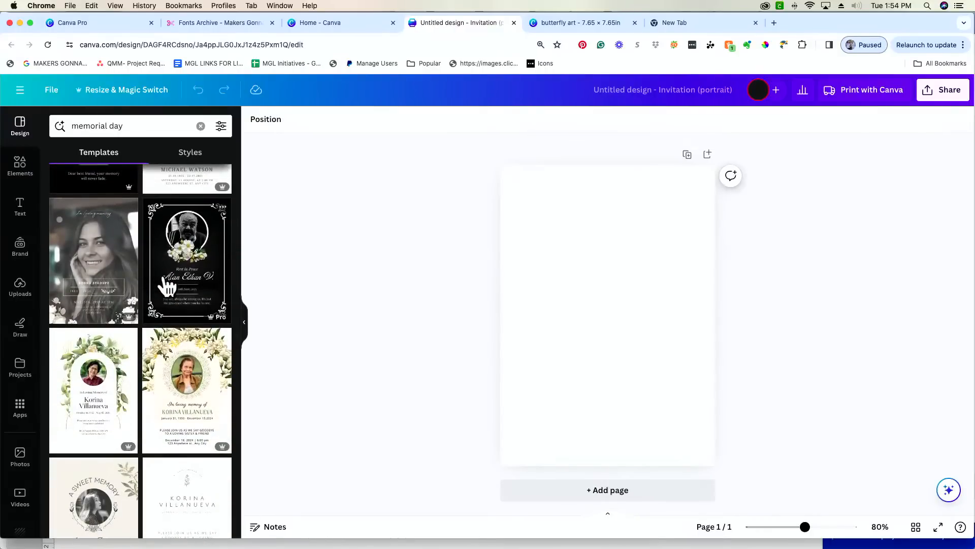
pyautogui.scroll(7, 167, 287)
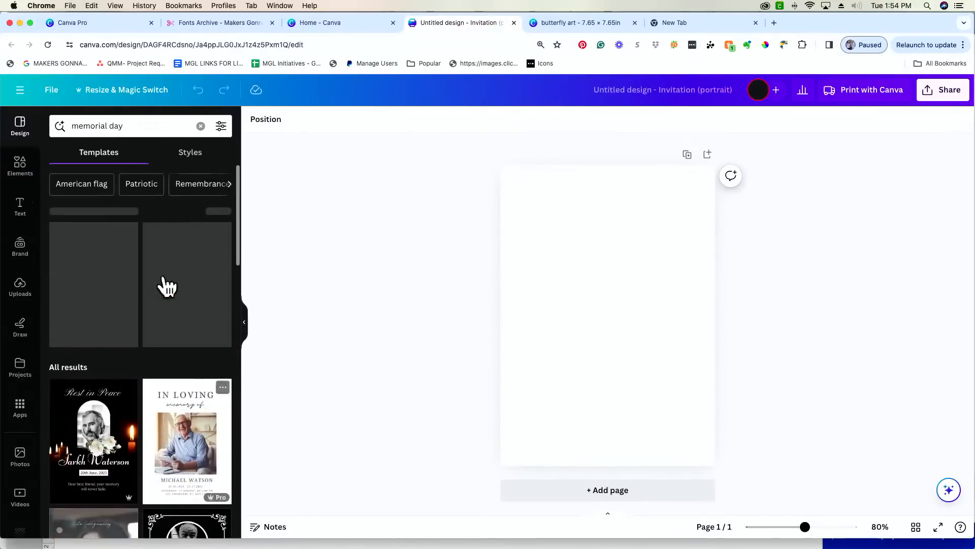
# - Replace the search with 'pool' and browse the Pool Party Invitations results
pyautogui.tripleClick(139, 126)
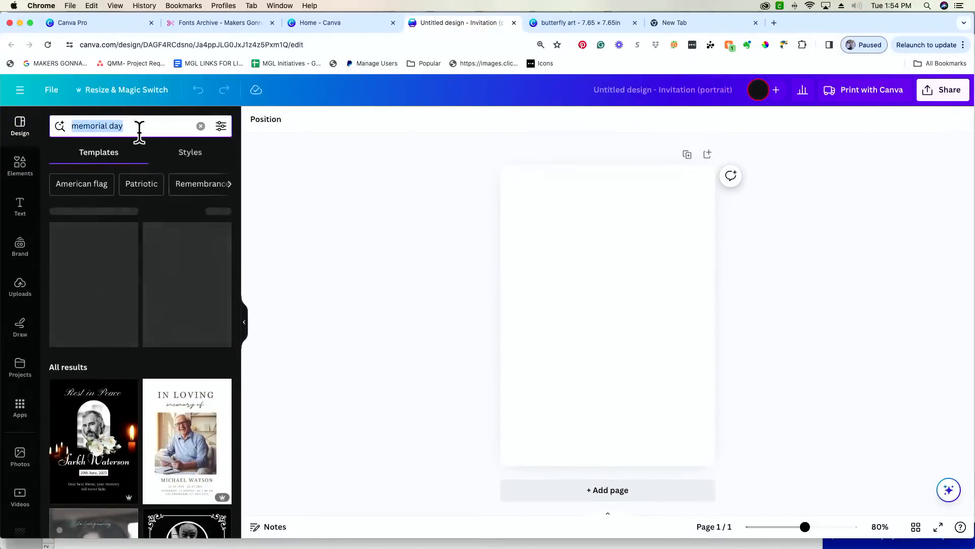
pyautogui.write('pool')
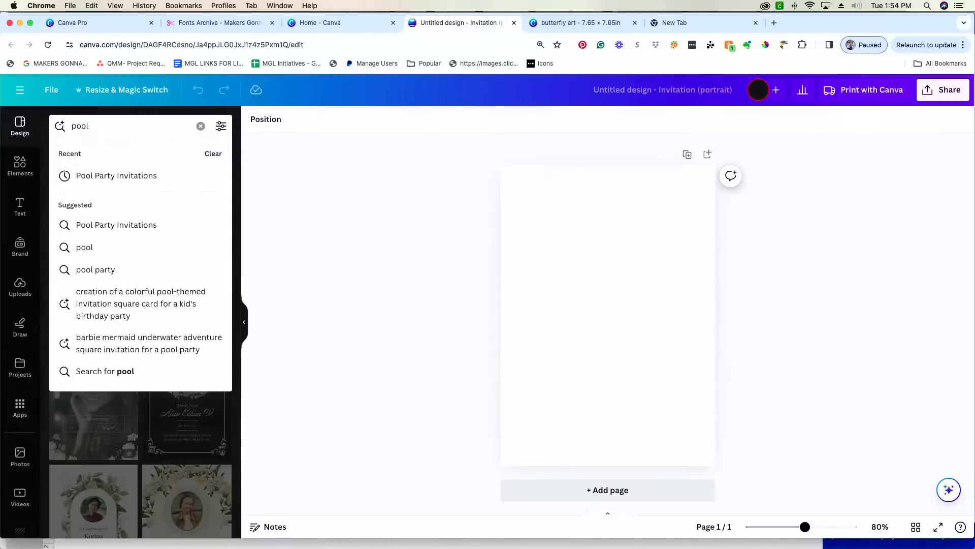
pyautogui.click(134, 175)
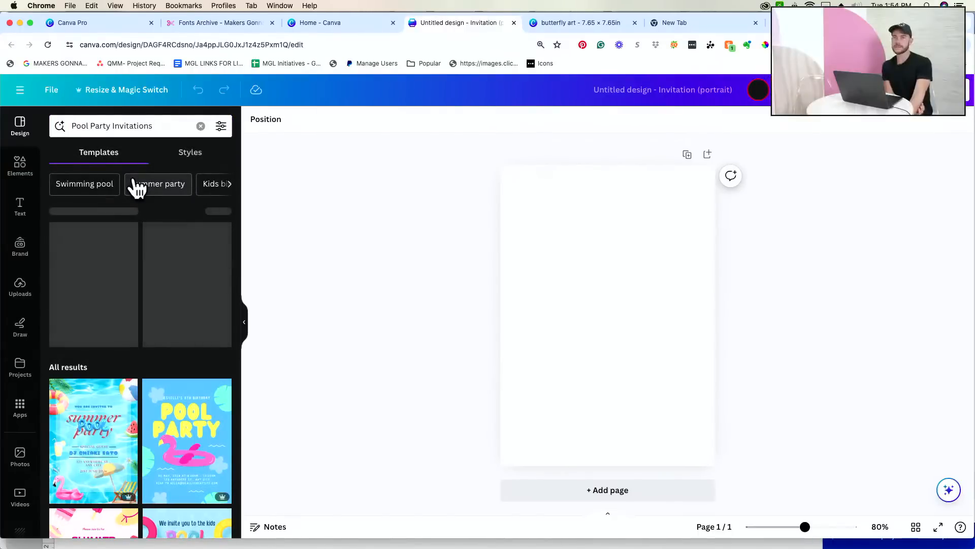
pyautogui.scroll(-5, 134, 188)
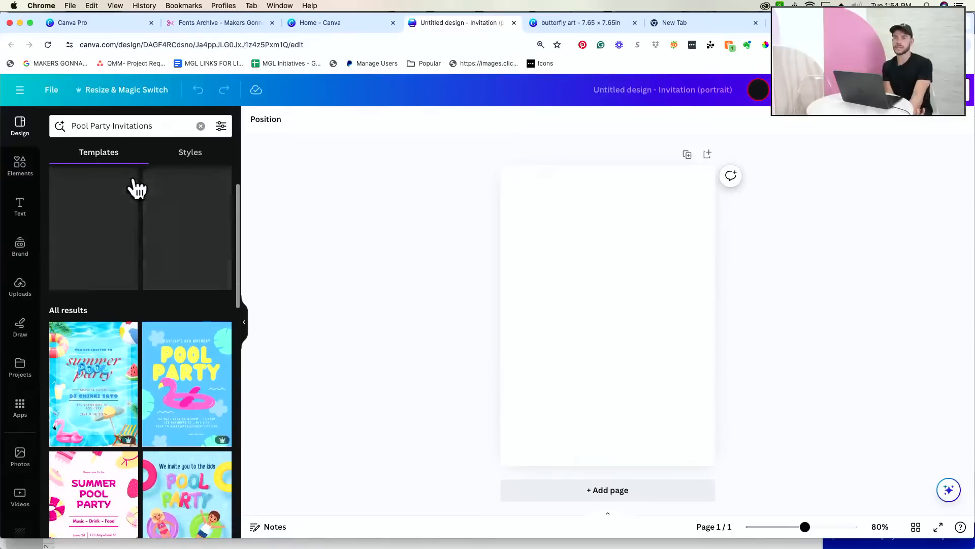
pyautogui.scroll(-6, 134, 180)
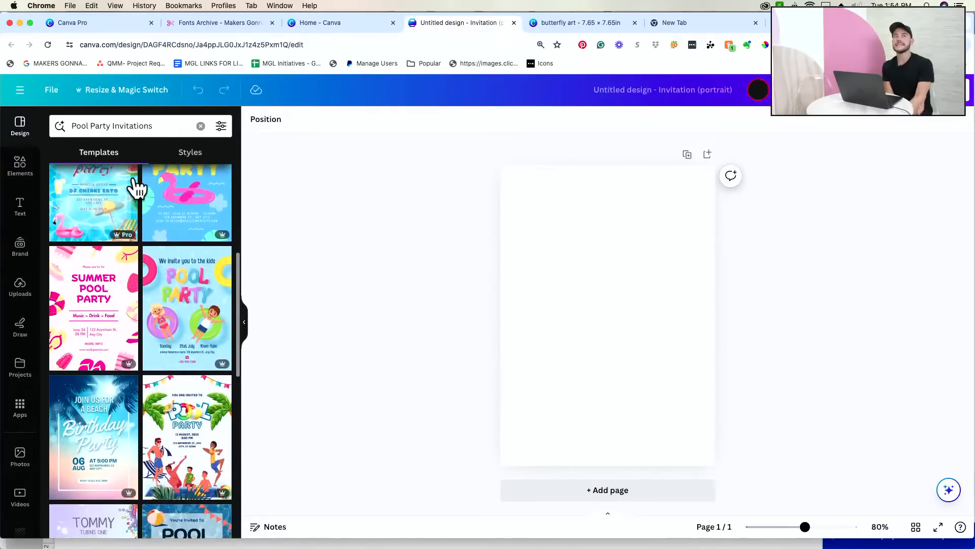
pyautogui.scroll(-1, 134, 188)
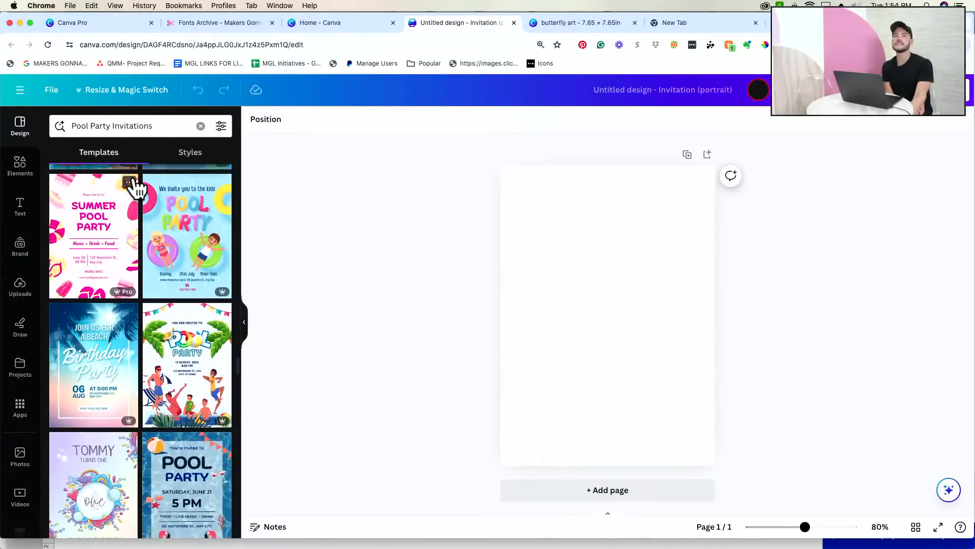
pyautogui.scroll(-2, 135, 188)
pyautogui.scroll(7, 134, 188)
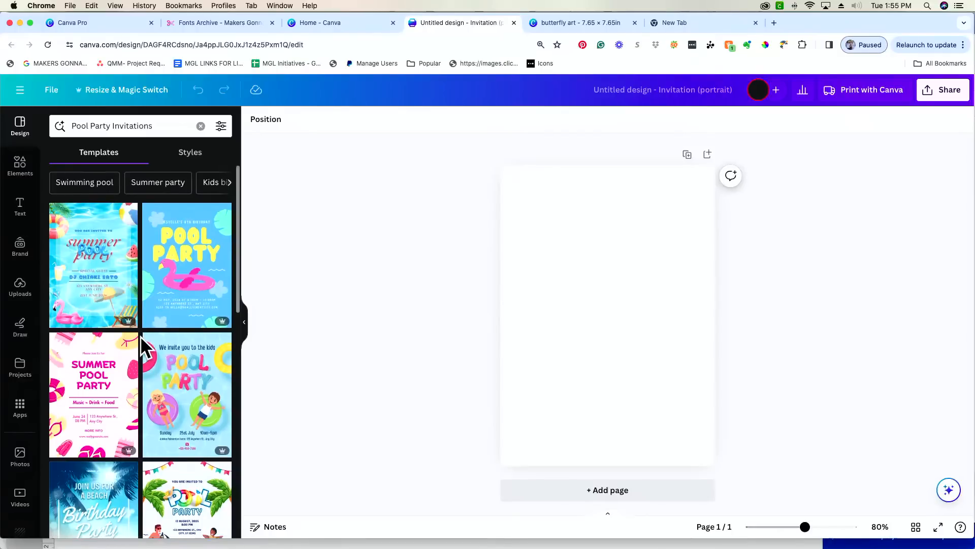
# - Apply the orange beach Pool Party template to the blank page
pyautogui.scroll(-3, 140, 336)
pyautogui.scroll(-8, 140, 336)
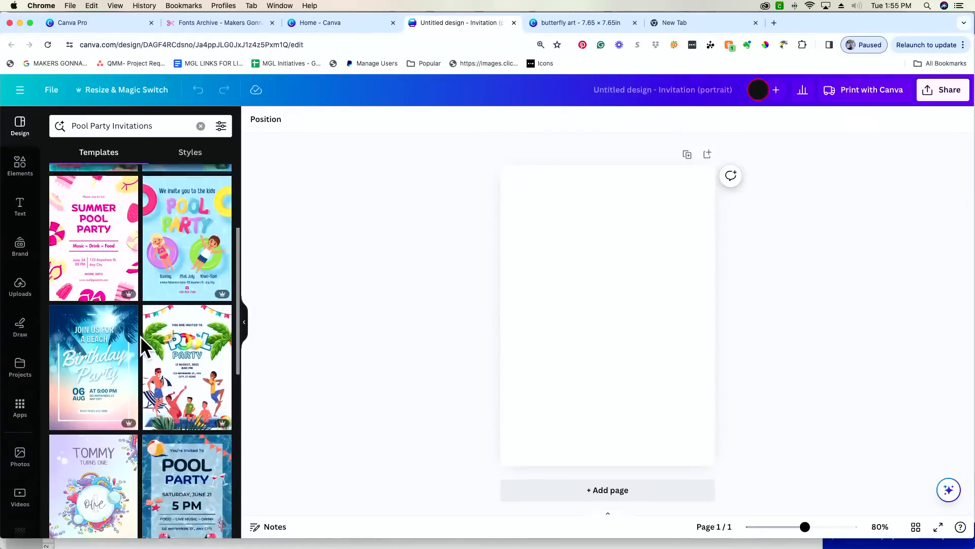
pyautogui.scroll(-1, 140, 336)
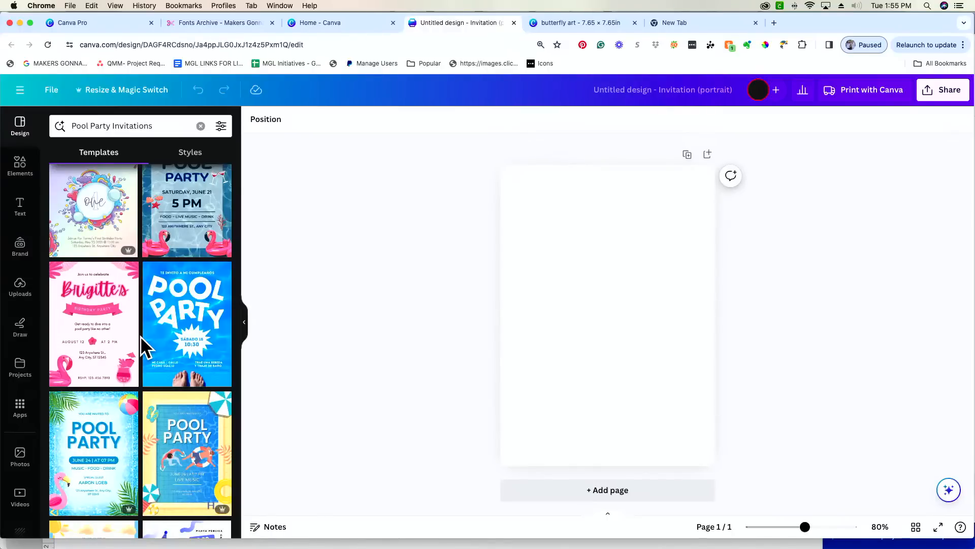
pyautogui.scroll(-3, 140, 337)
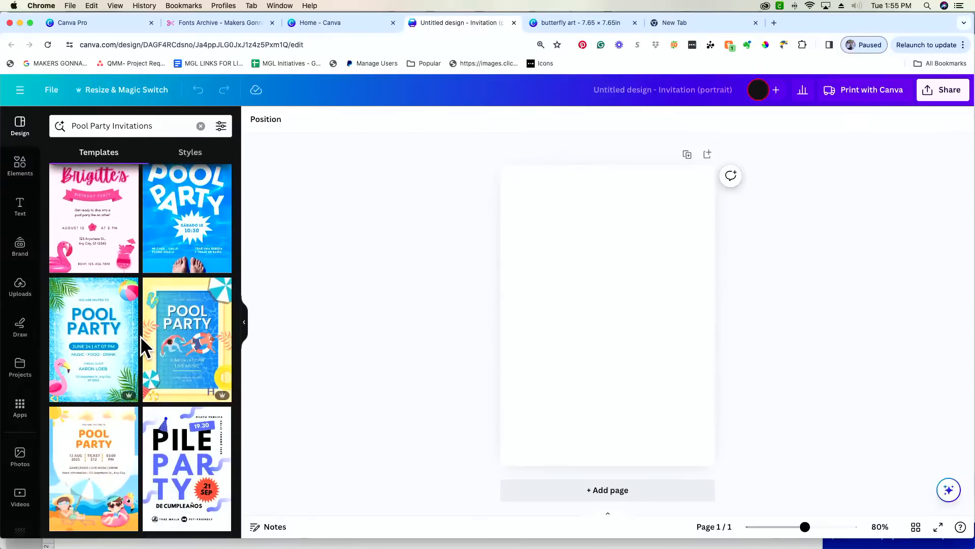
pyautogui.scroll(3, 140, 336)
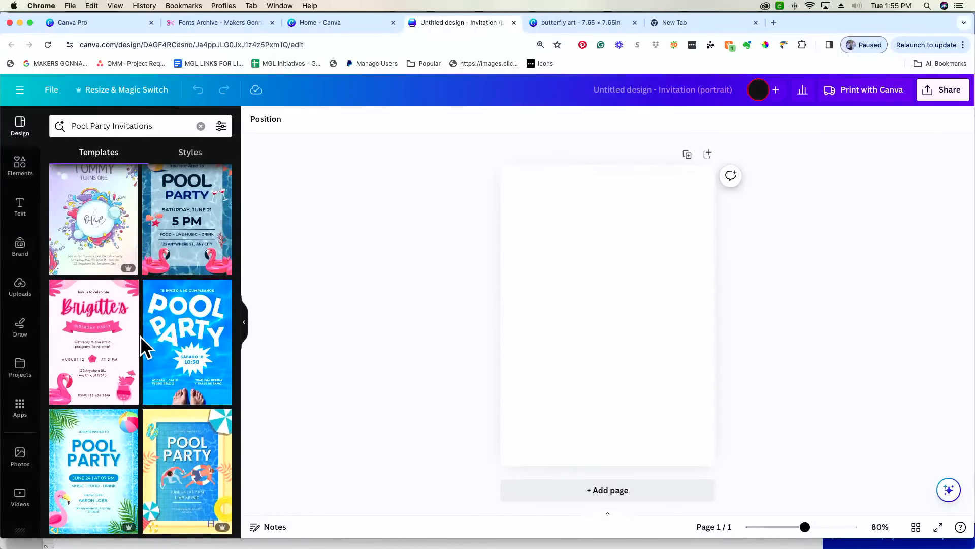
pyautogui.scroll(-4, 140, 336)
pyautogui.scroll(-1, 141, 336)
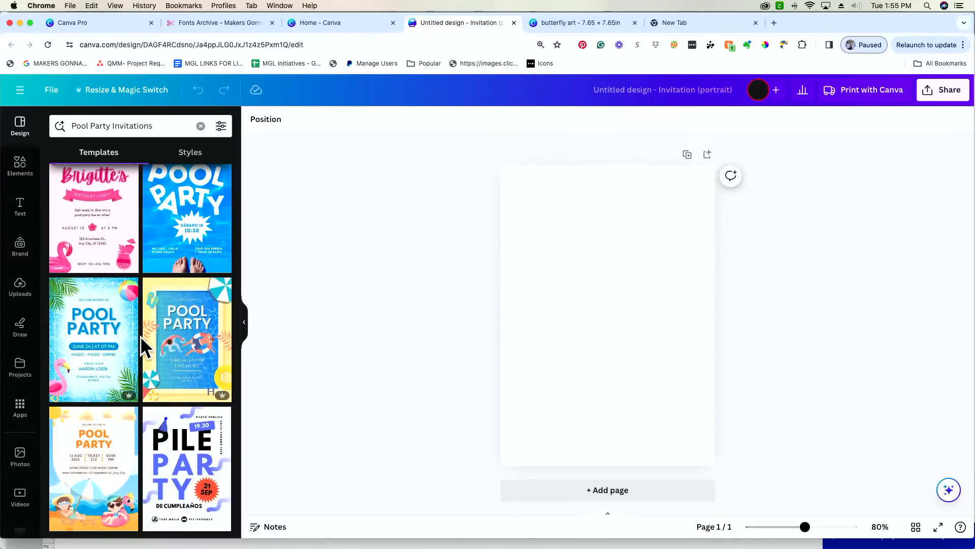
pyautogui.scroll(5, 140, 336)
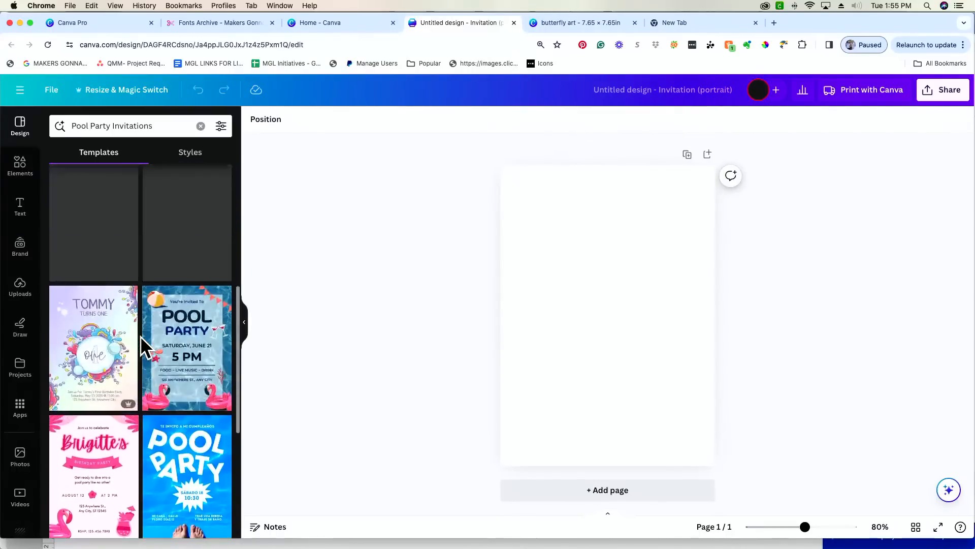
pyautogui.scroll(4, 141, 336)
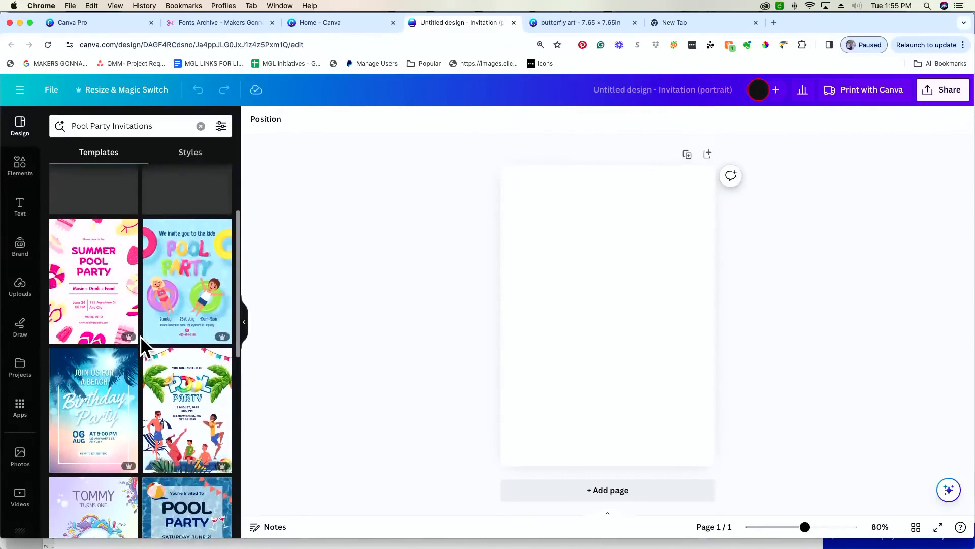
pyautogui.scroll(-10, 140, 336)
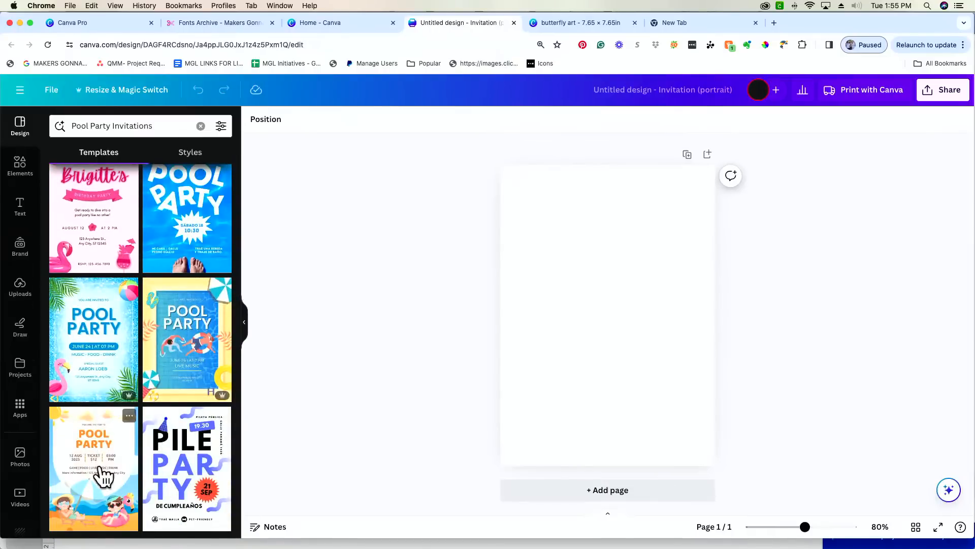
pyautogui.click(117, 471)
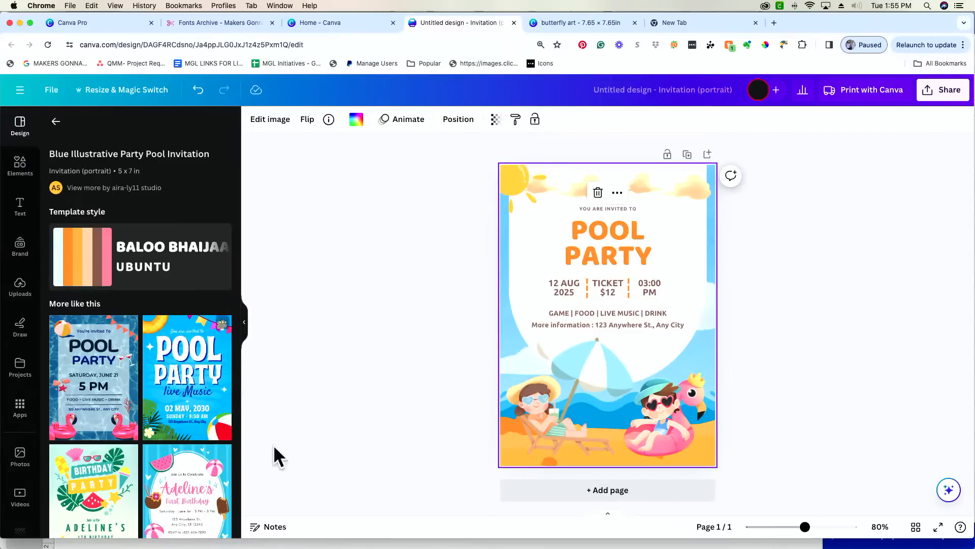
# - Try the blue Pool Party live Music template, then revert to the orange beach design
pyautogui.click(216, 426)
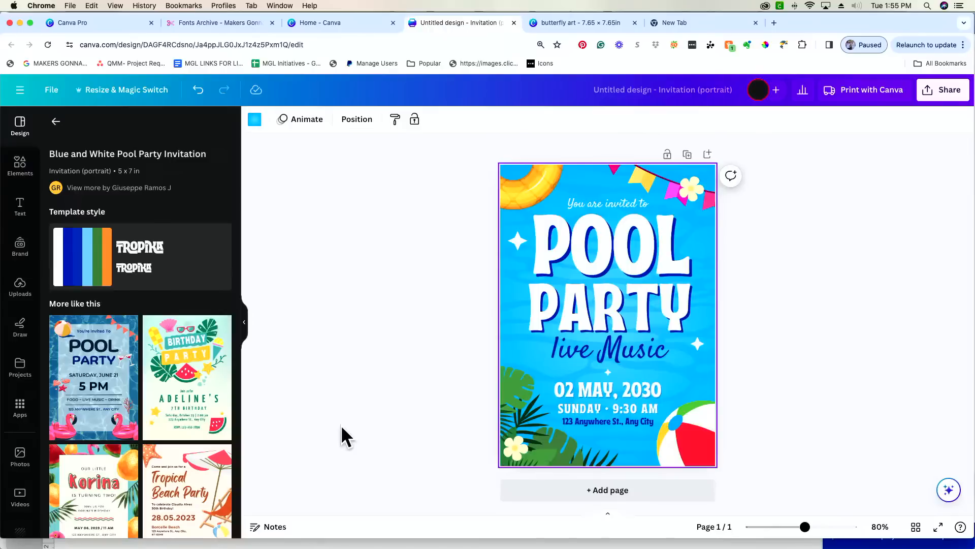
pyautogui.scroll(-4, 219, 449)
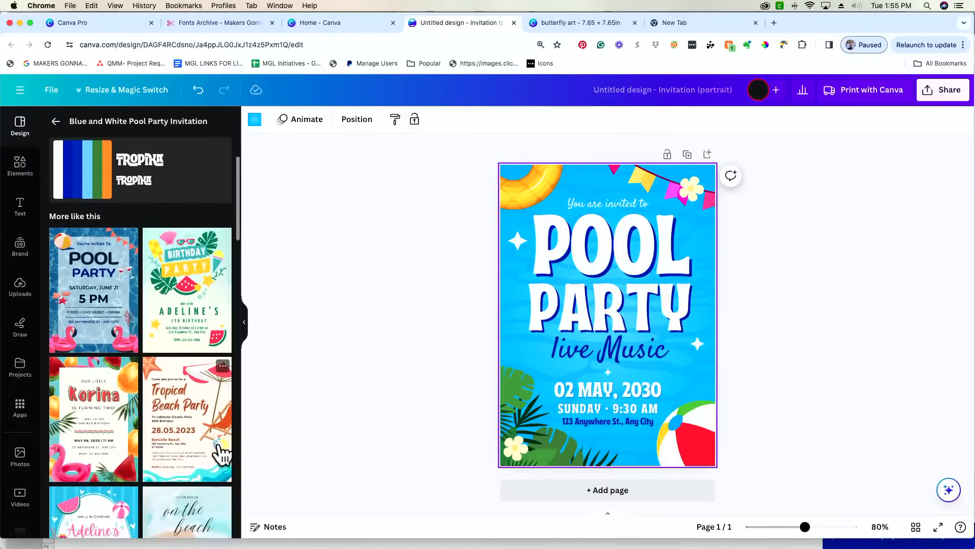
pyautogui.scroll(-4, 220, 452)
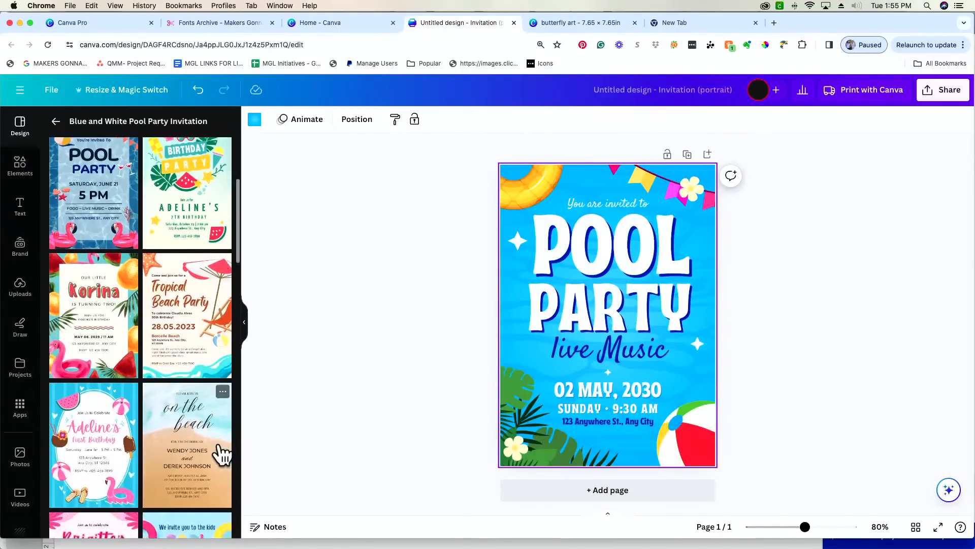
pyautogui.click(199, 91)
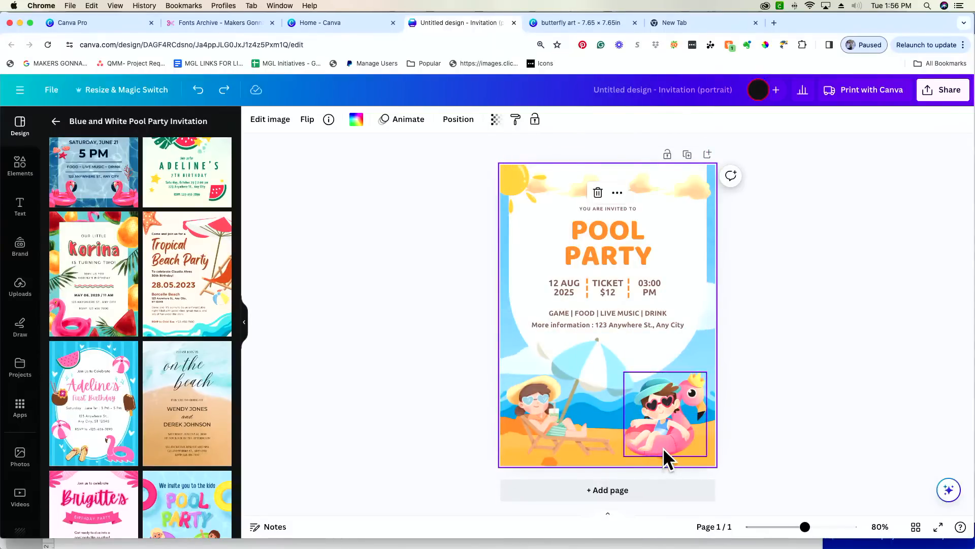
# - Delete the umbrella girl, the flamingo boy and both clouds from the invitation
pyautogui.click(553, 431)
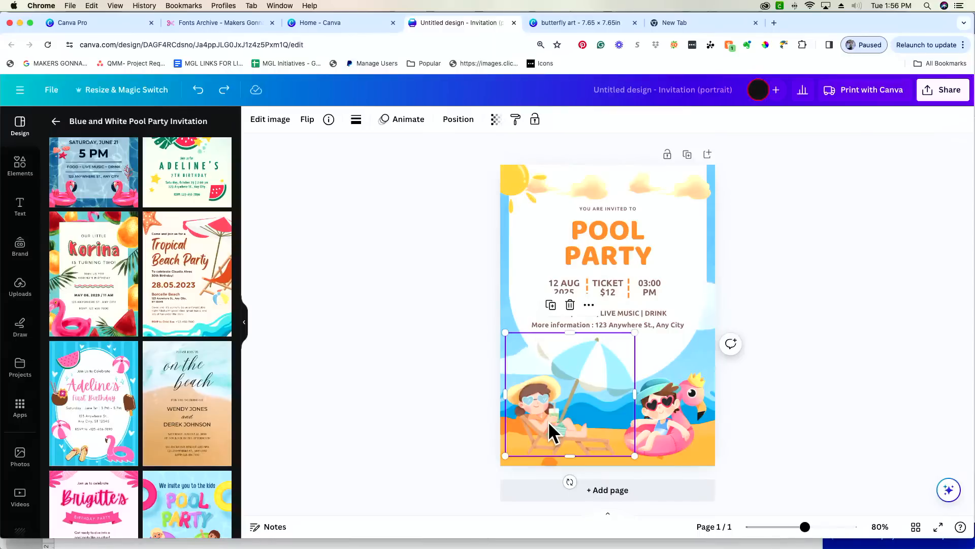
pyautogui.press('Delete')
pyautogui.click(668, 410)
pyautogui.press('Delete')
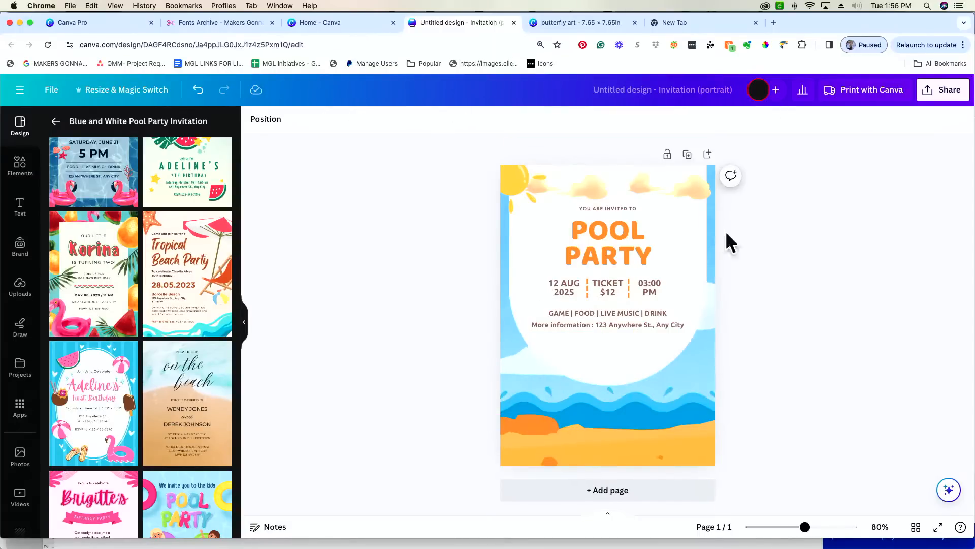
pyautogui.click(684, 192)
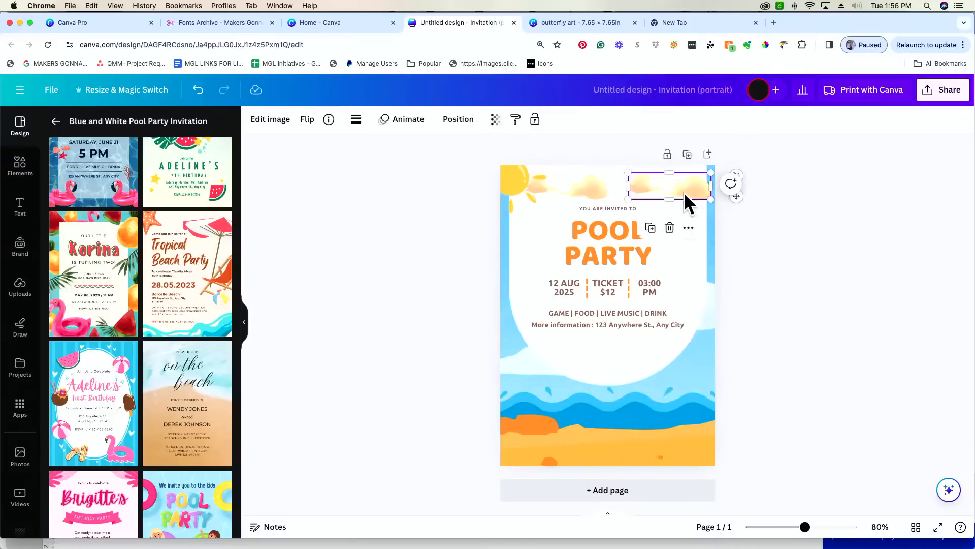
pyautogui.press('Delete')
pyautogui.click(596, 188)
pyautogui.press('Delete')
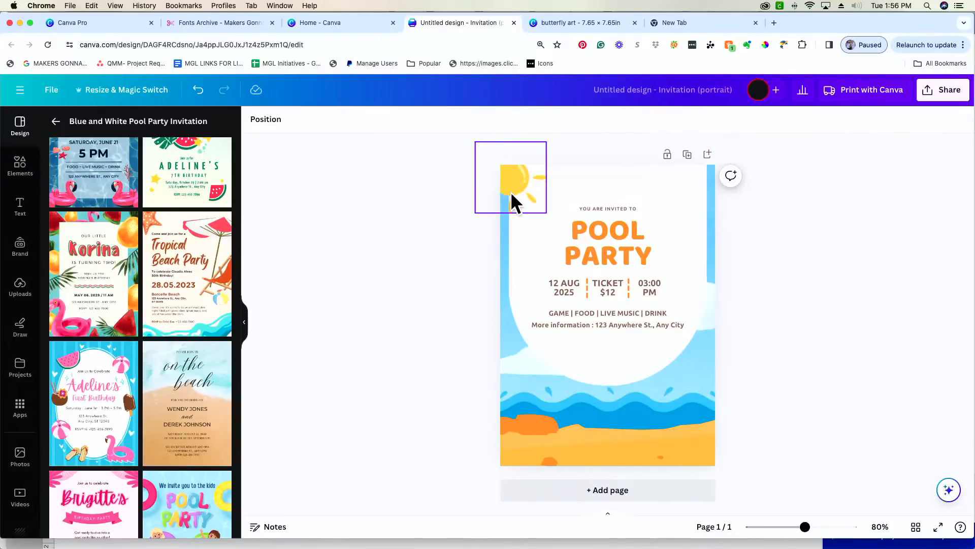
# - Nudge the beach graphic slightly and switch to the Fonts Archive browser tab
pyautogui.click(573, 441)
pyautogui.moveTo(587, 446)
pyautogui.mouseDown()
pyautogui.moveTo(535, 374)
pyautogui.moveTo(653, 355)
pyautogui.moveTo(591, 334)
pyautogui.moveTo(588, 442)
pyautogui.mouseUp()
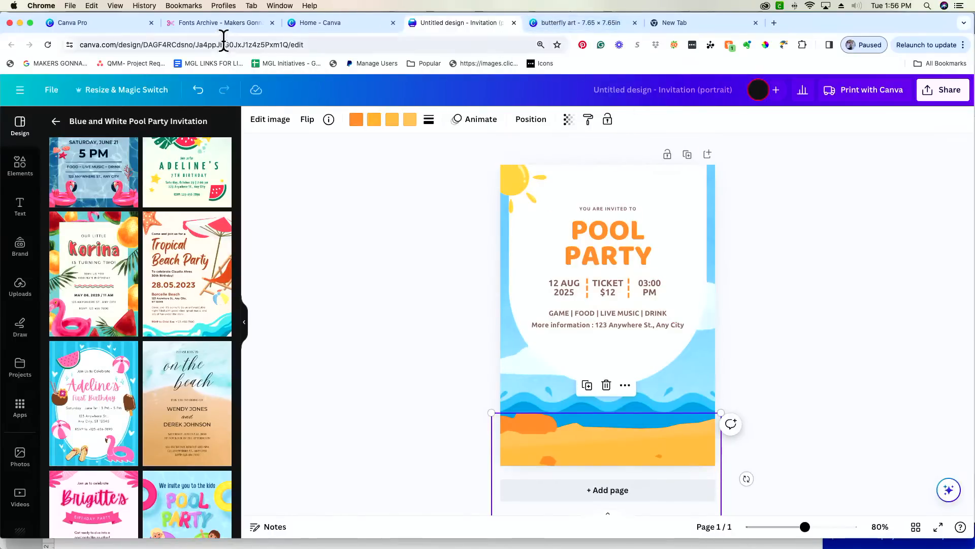
pyautogui.click(223, 22)
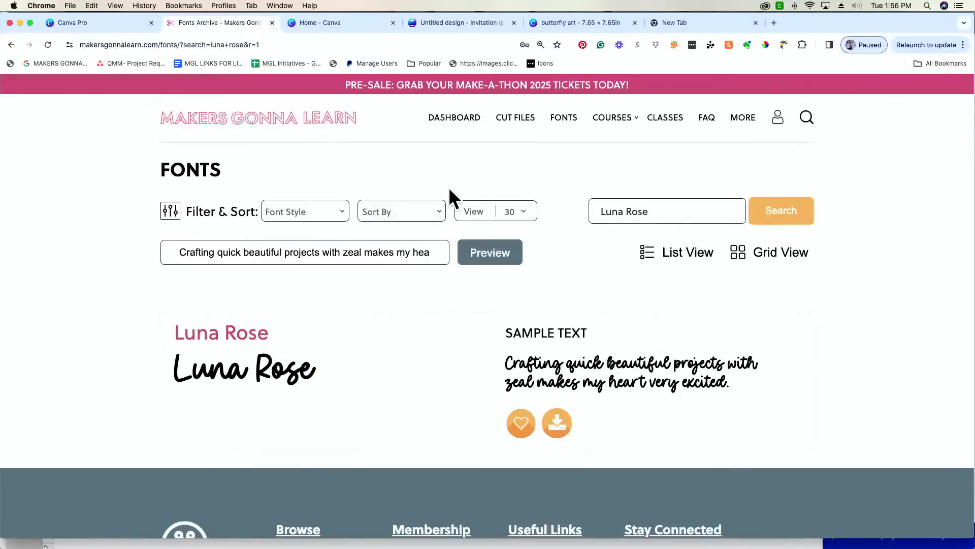
# - Open the Makers Gonna Learn cut files library filtered to the Summer category
pyautogui.click(512, 124)
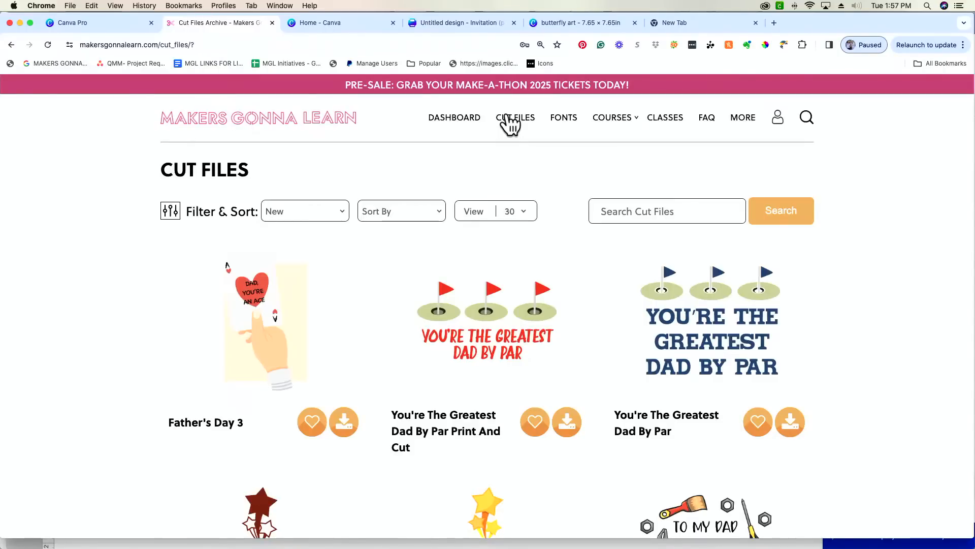
pyautogui.click(324, 213)
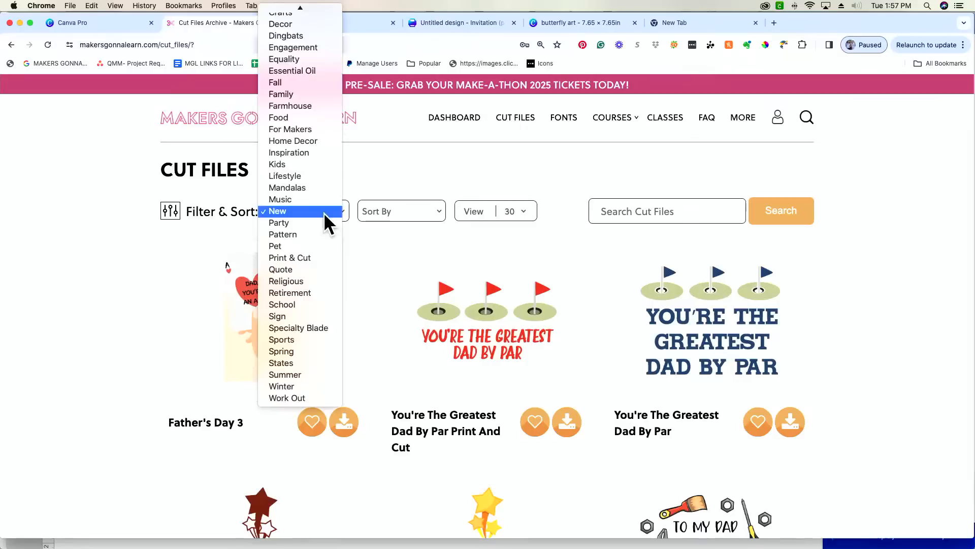
pyautogui.click(215, 224)
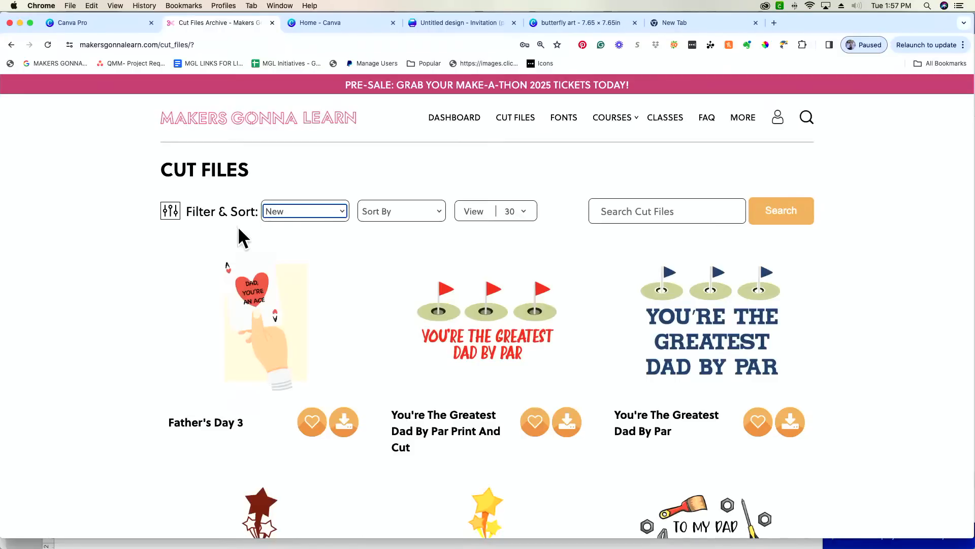
pyautogui.click(294, 213)
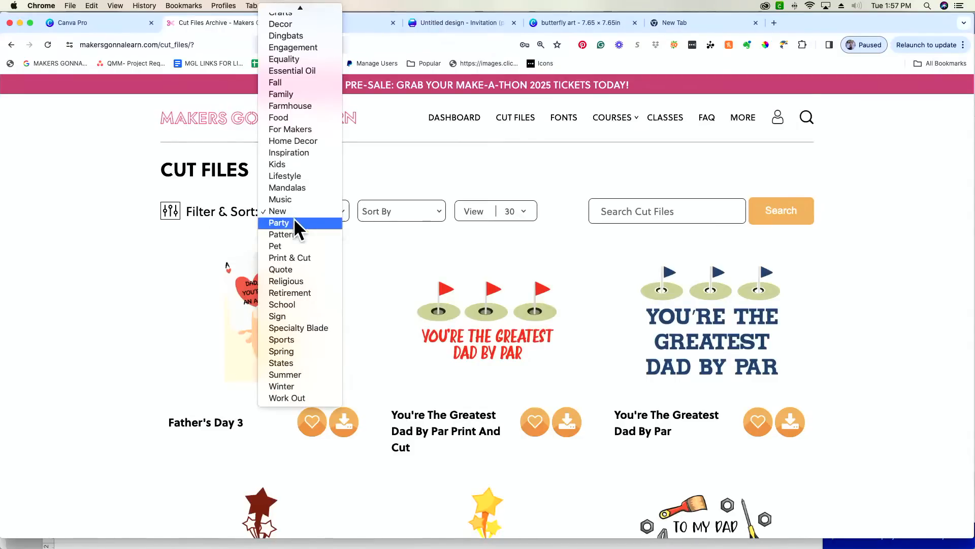
pyautogui.click(302, 376)
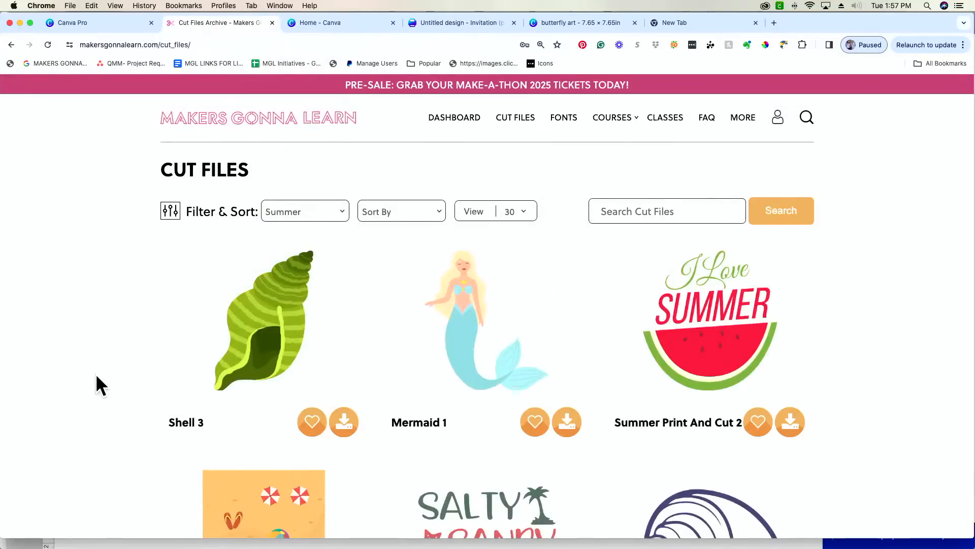
# - Scroll through the Summer cut files to the Love file, downloaded as love32.zip
pyautogui.scroll(-6, 96, 373)
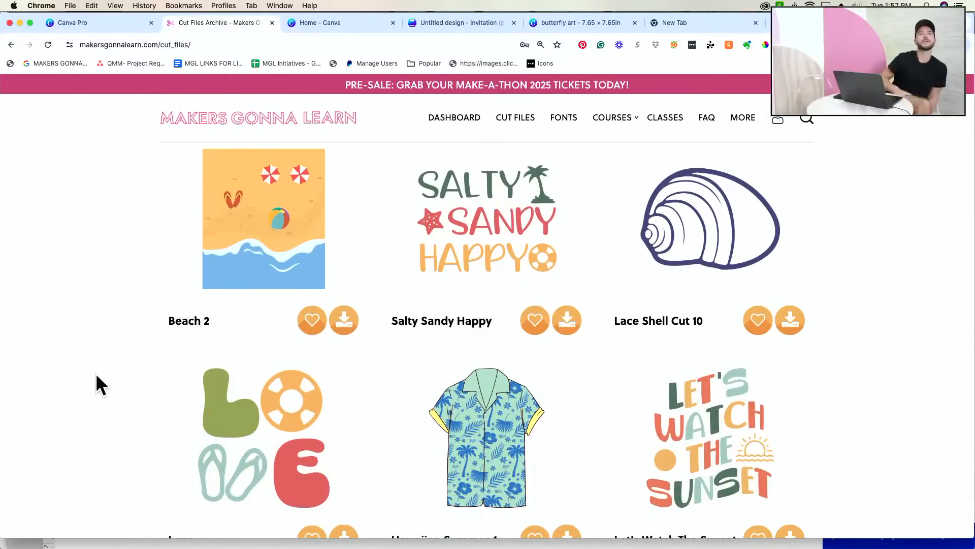
pyautogui.scroll(-1, 96, 374)
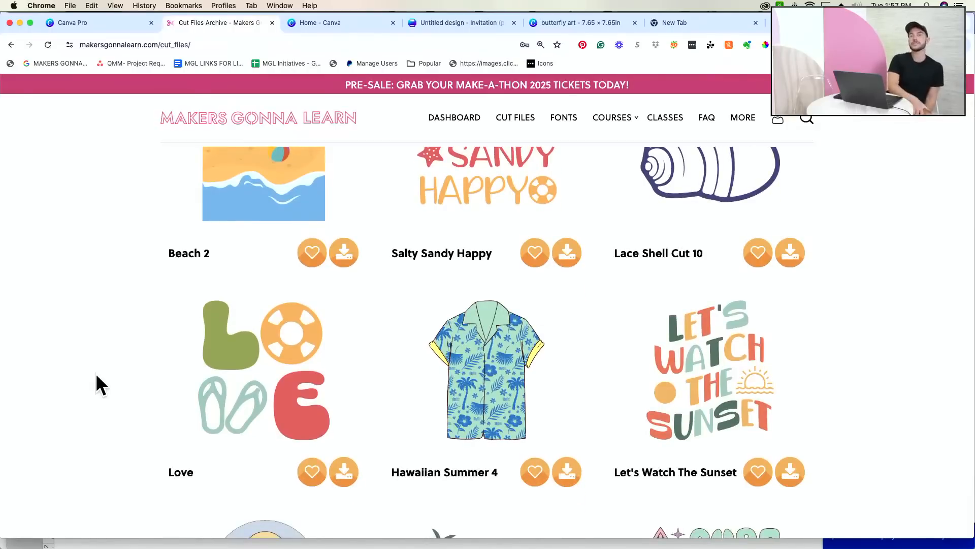
pyautogui.scroll(-1, 96, 375)
pyautogui.scroll(-1, 96, 375)
pyautogui.scroll(-1, 95, 373)
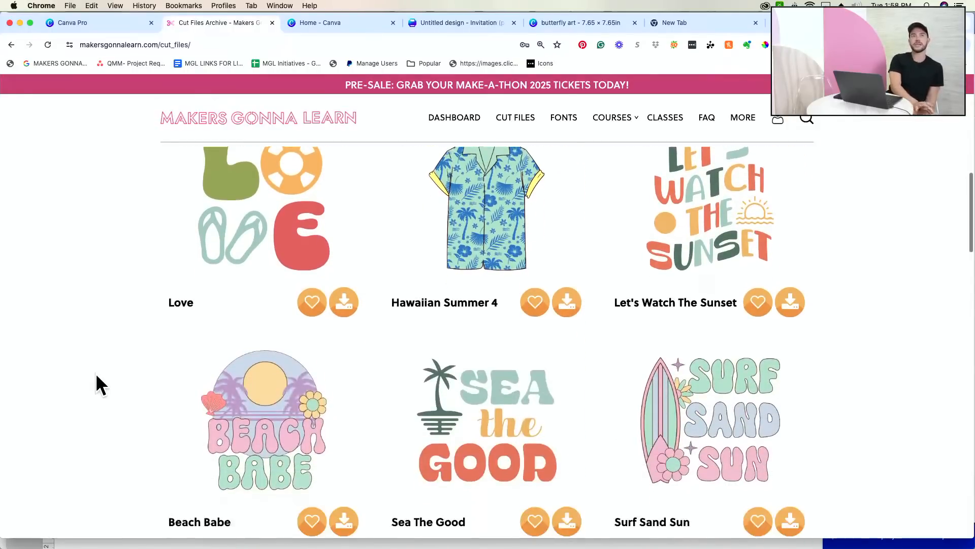
pyautogui.scroll(-2, 96, 373)
pyautogui.scroll(-6, 96, 373)
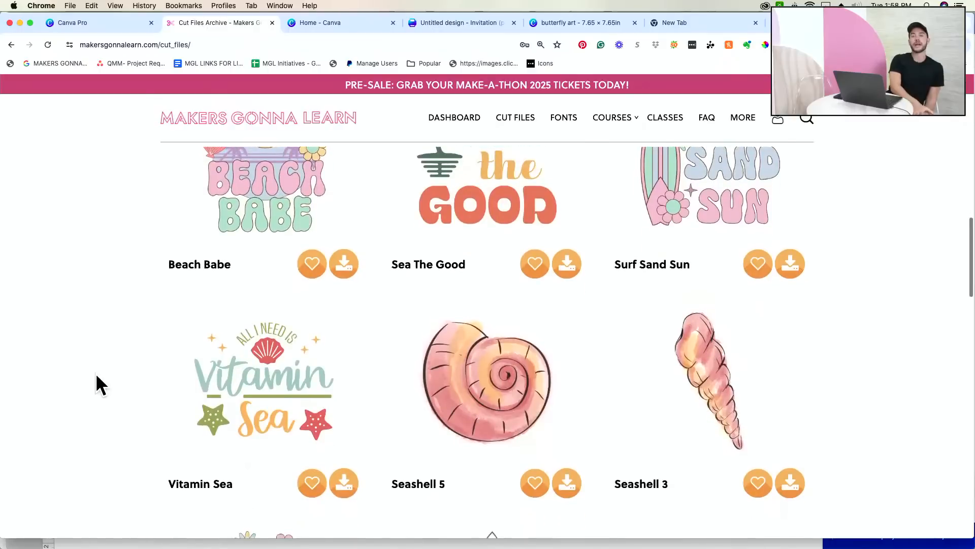
pyautogui.scroll(-7, 96, 376)
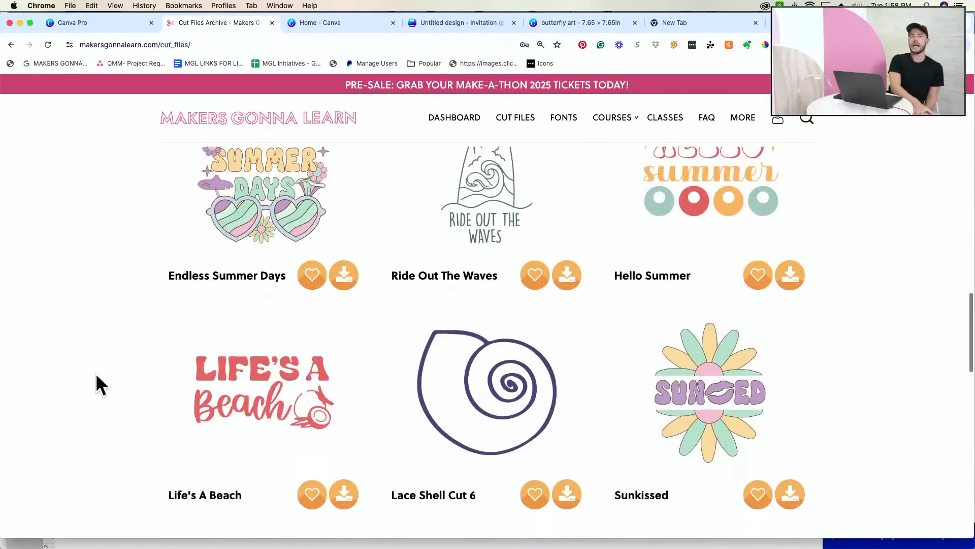
pyautogui.scroll(-6, 95, 373)
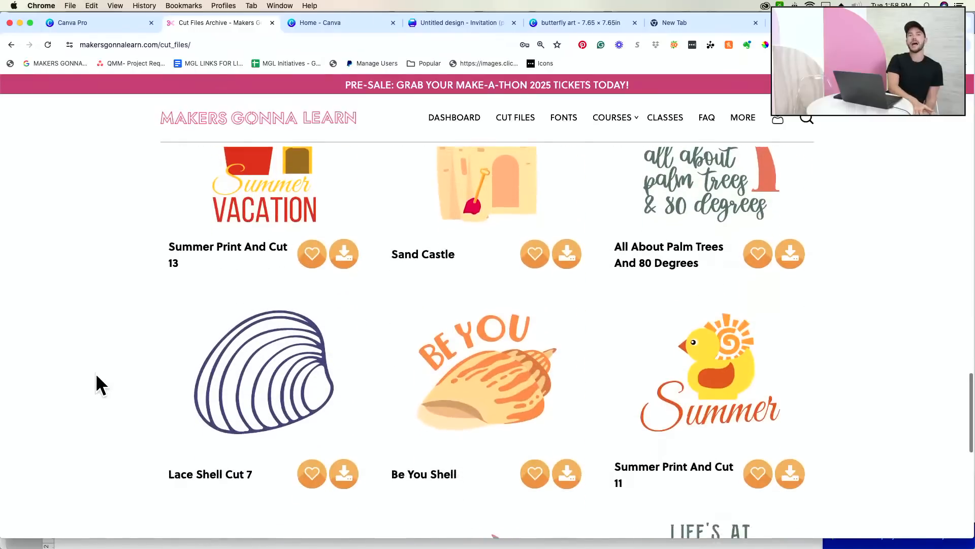
pyautogui.scroll(12, 122, 350)
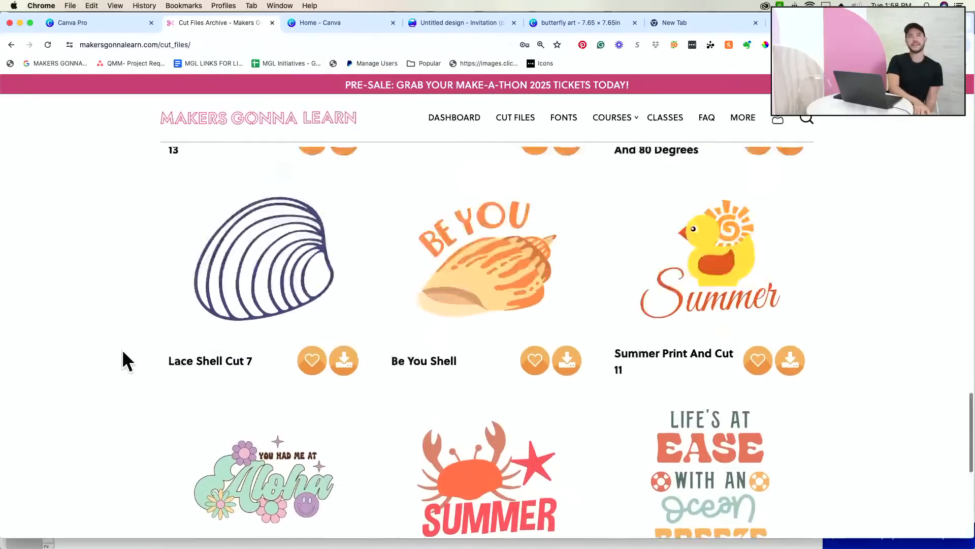
pyautogui.scroll(9, 122, 350)
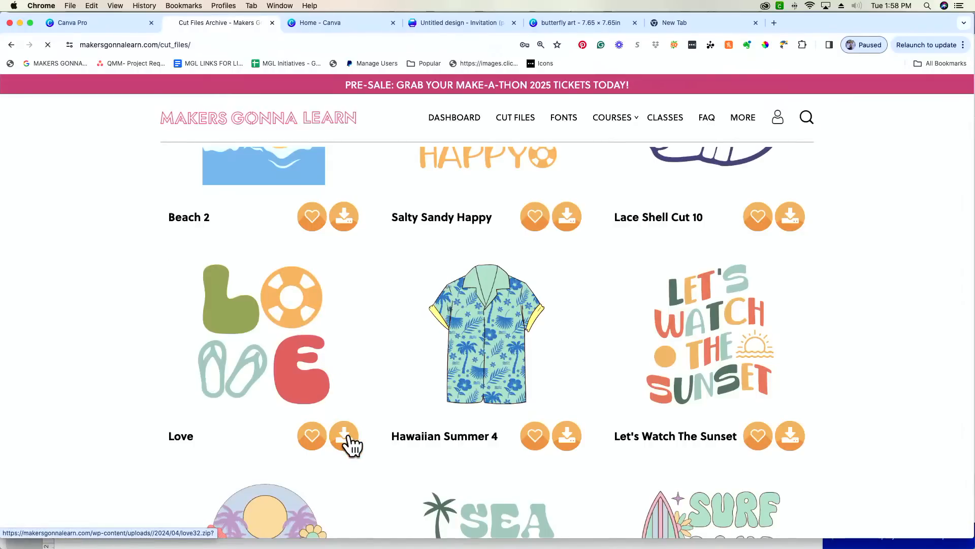
pyautogui.scroll(-5, 100, 399)
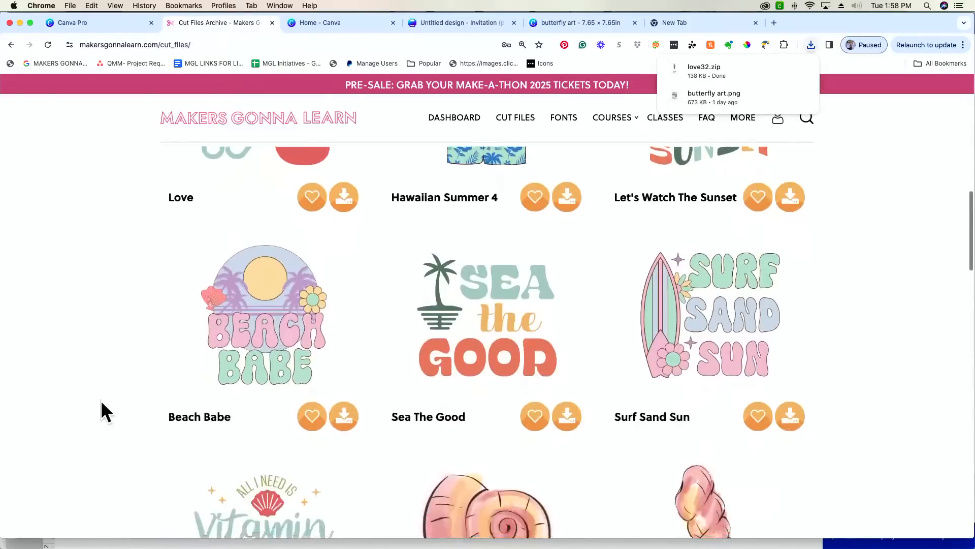
pyautogui.scroll(5, 100, 400)
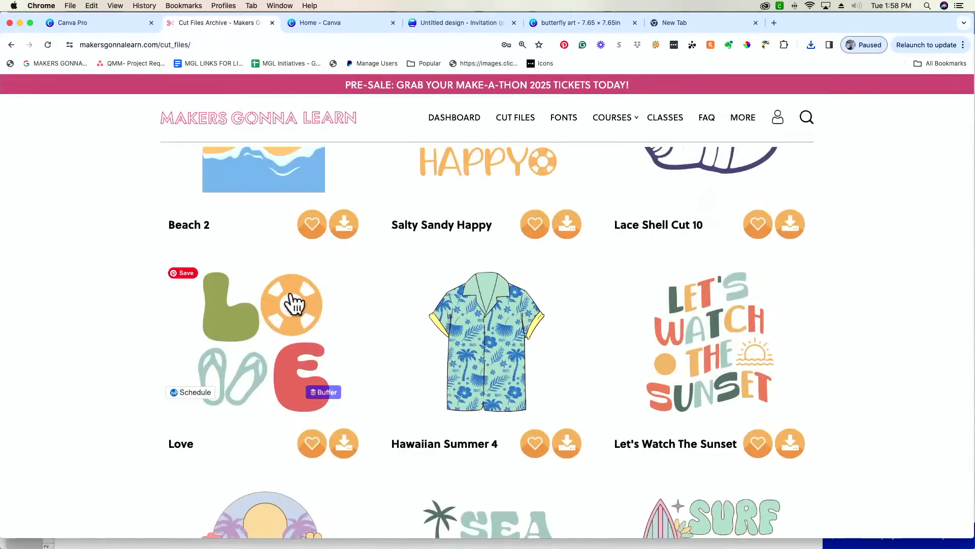
pyautogui.scroll(-9, 262, 331)
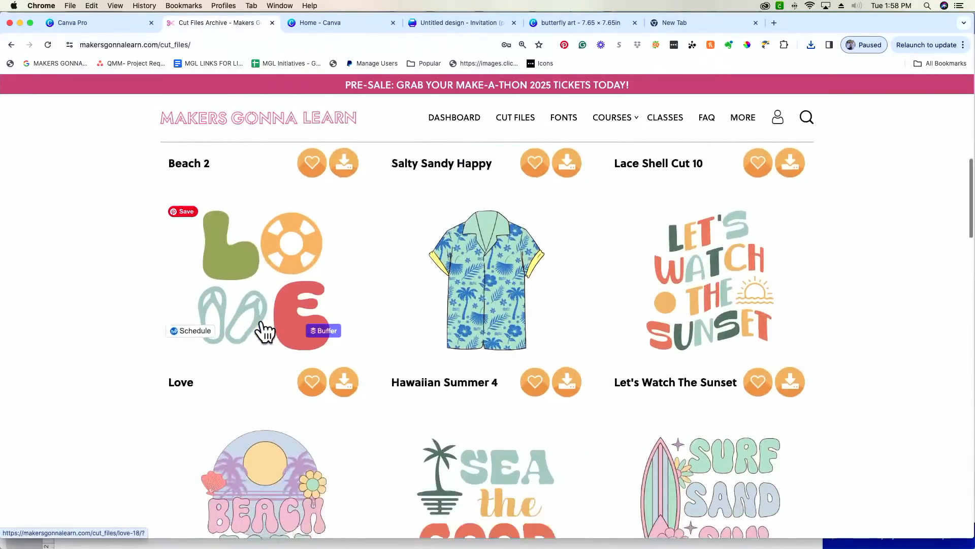
pyautogui.scroll(-8, 262, 331)
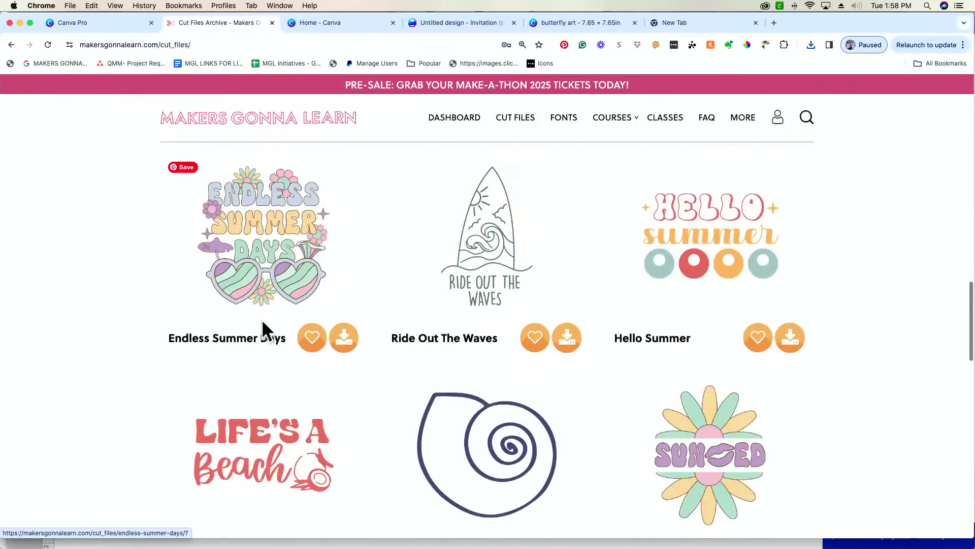
pyautogui.scroll(-9, 262, 331)
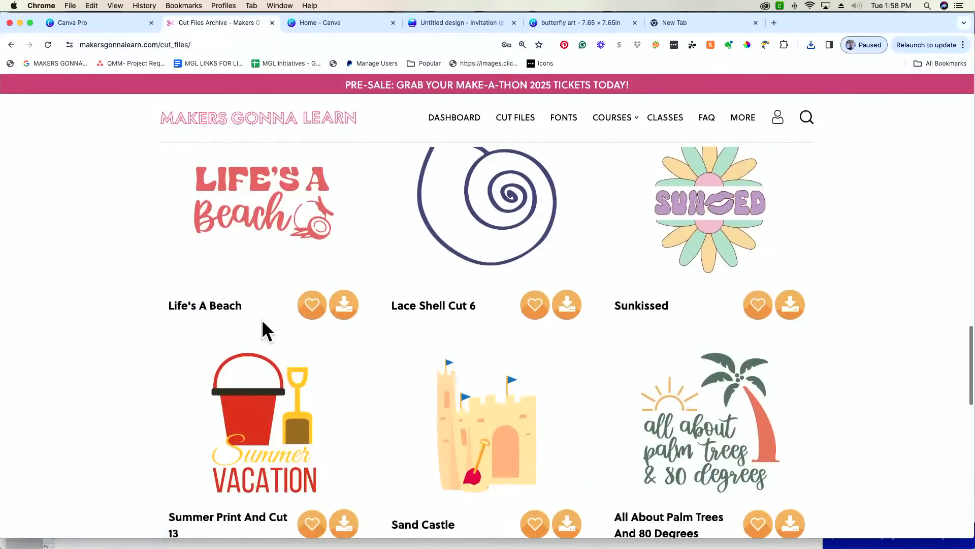
pyautogui.scroll(-6, 262, 325)
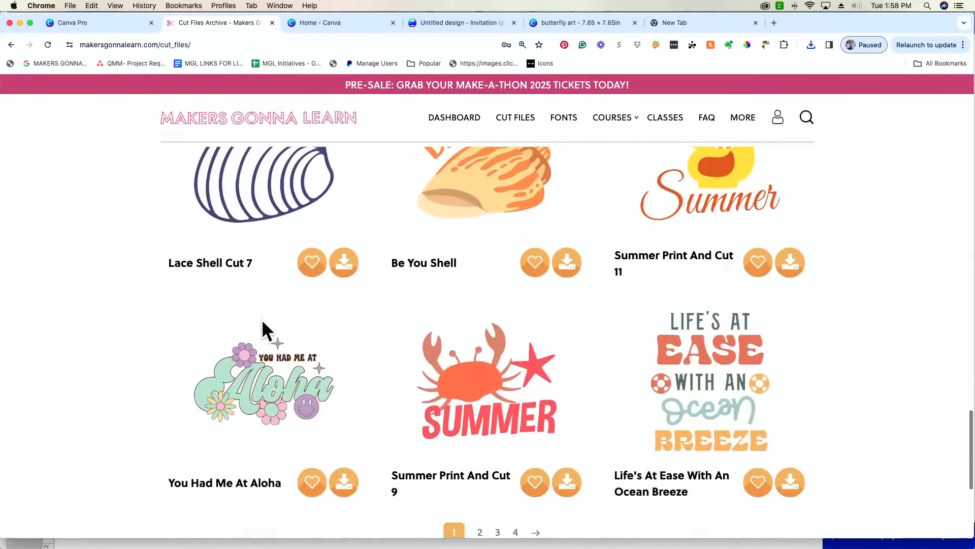
pyautogui.scroll(-1, 264, 331)
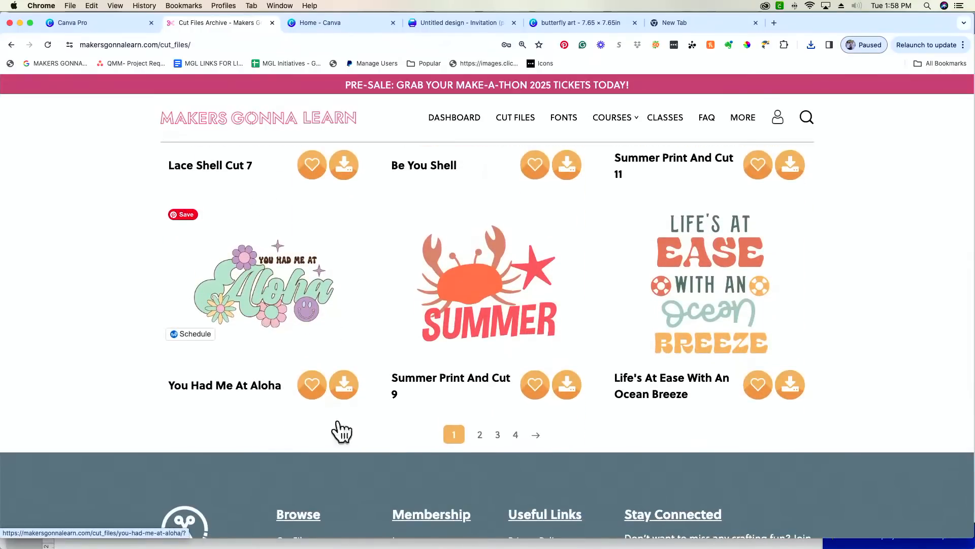
# - On the second page, download the Love Beach Print And Cut and Sand Dollar 4 files
pyautogui.click(536, 436)
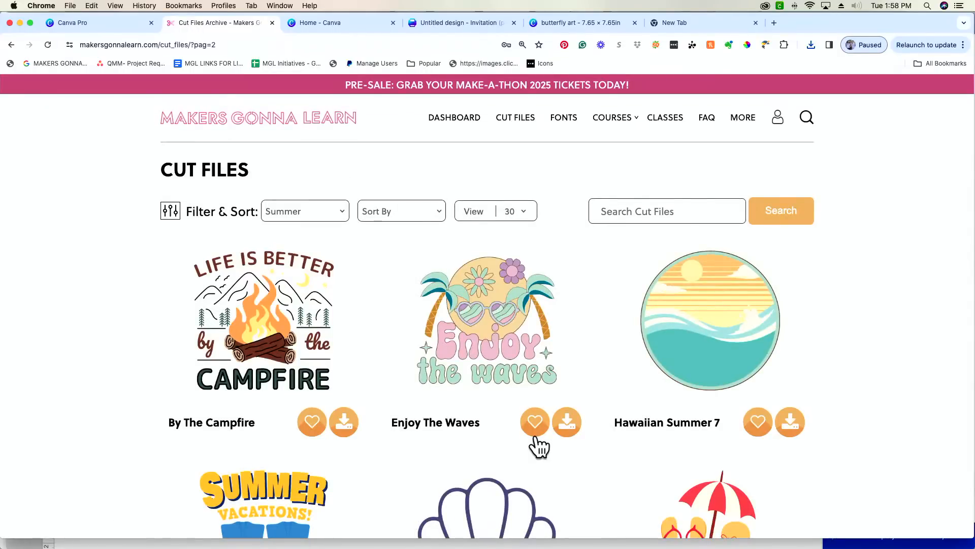
pyautogui.scroll(-10, 539, 446)
pyautogui.scroll(-5, 540, 446)
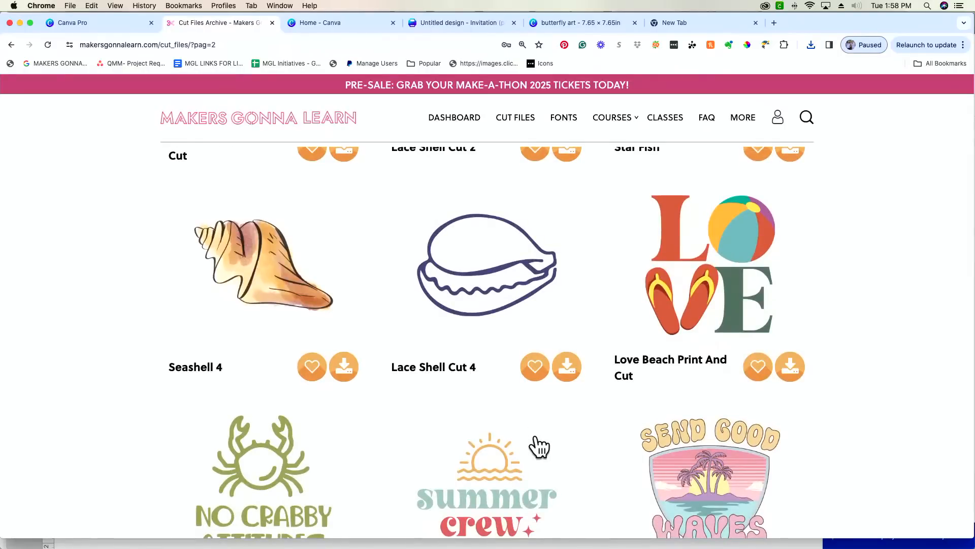
pyautogui.moveTo(794, 298)
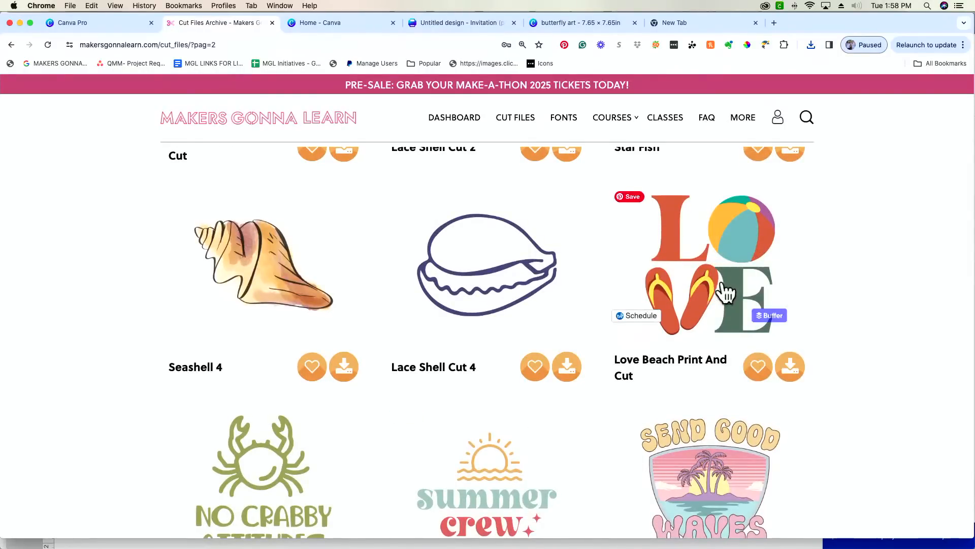
pyautogui.scroll(-3, 731, 290)
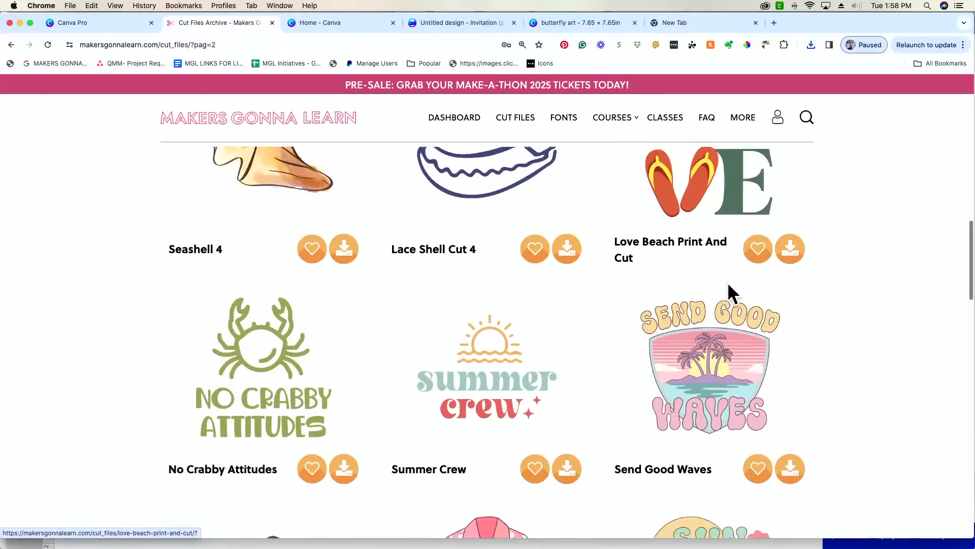
pyautogui.click(796, 234)
pyautogui.scroll(-3, 692, 271)
pyautogui.scroll(-7, 692, 270)
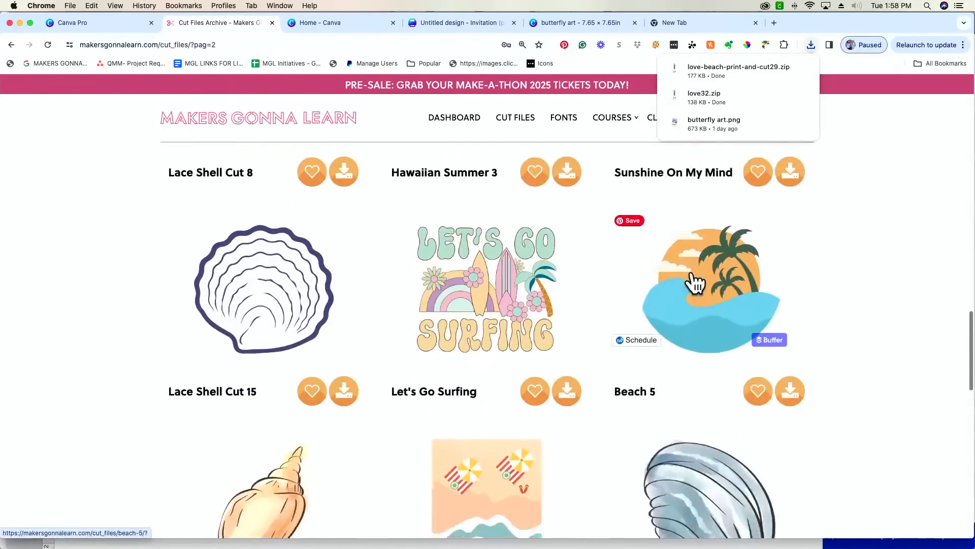
pyautogui.scroll(-12, 692, 271)
pyautogui.scroll(-3, 691, 270)
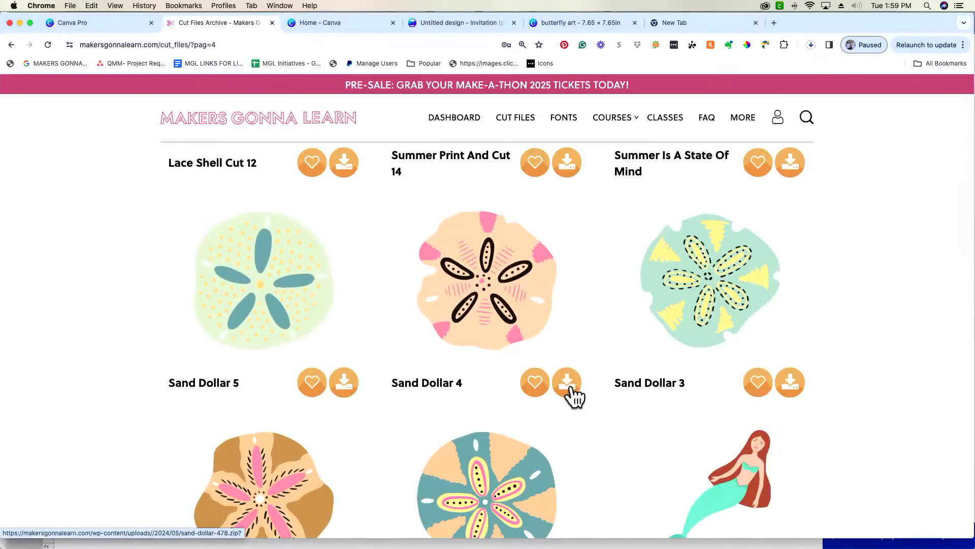
pyautogui.click(573, 396)
# - On page 5 of Summer cut files, download Beach Bag and Summertime 1
pyautogui.scroll(-3, 573, 395)
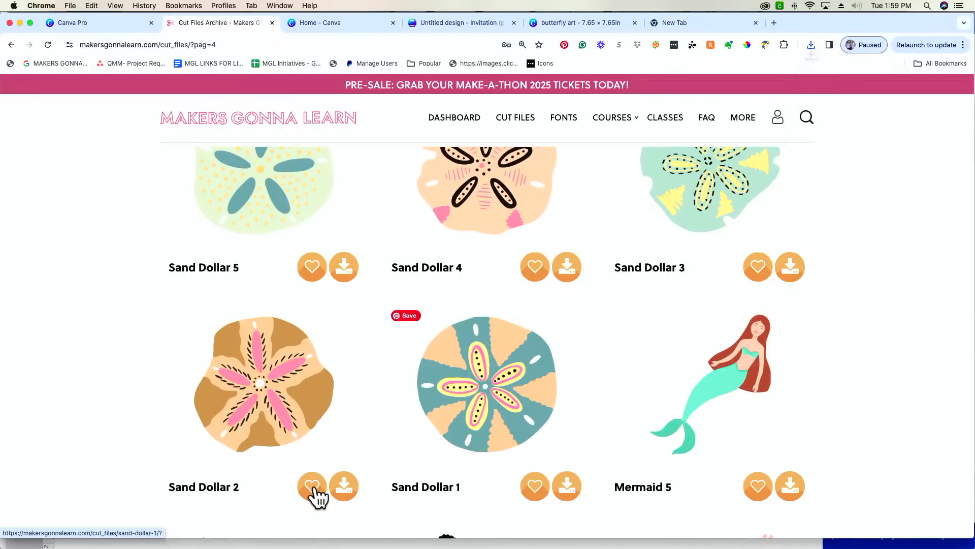
pyautogui.scroll(-10, 395, 467)
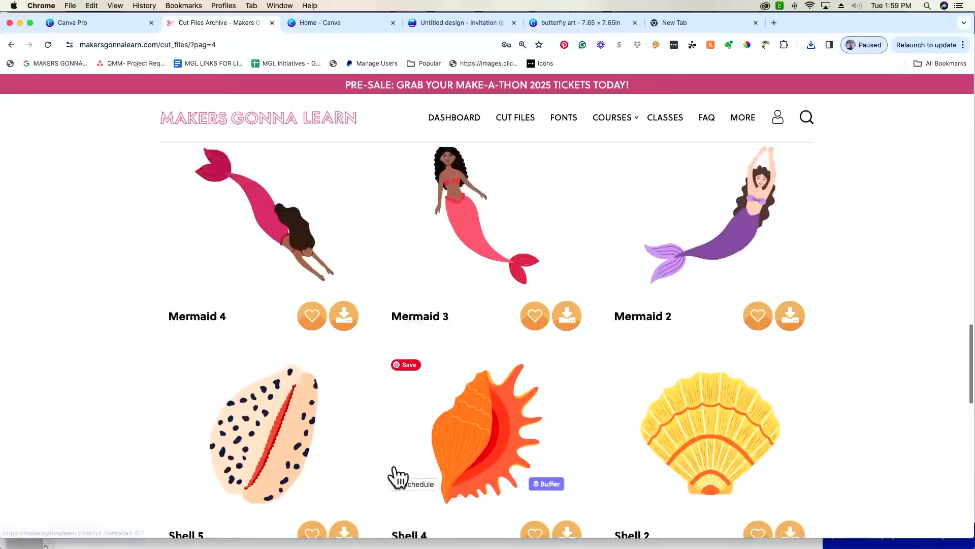
pyautogui.scroll(-6, 397, 477)
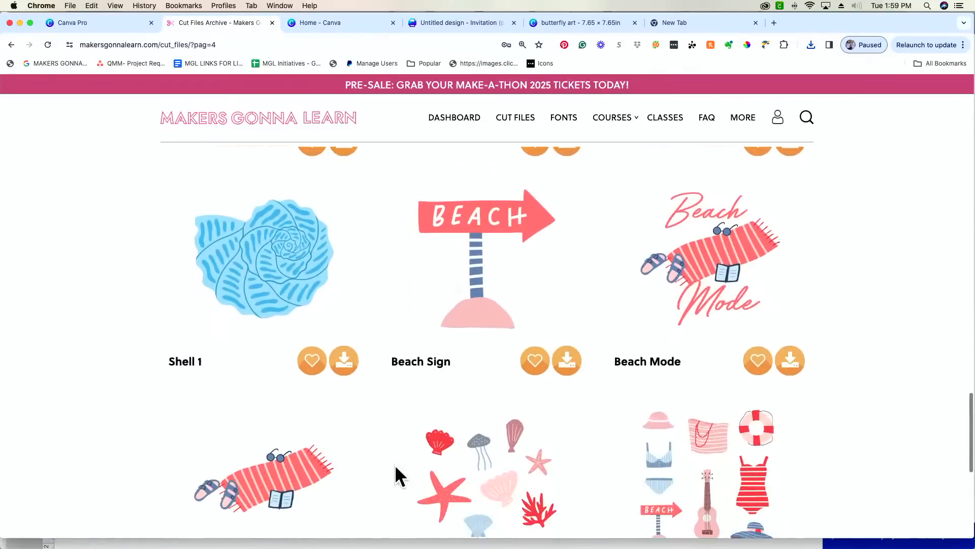
pyautogui.scroll(-1, 398, 476)
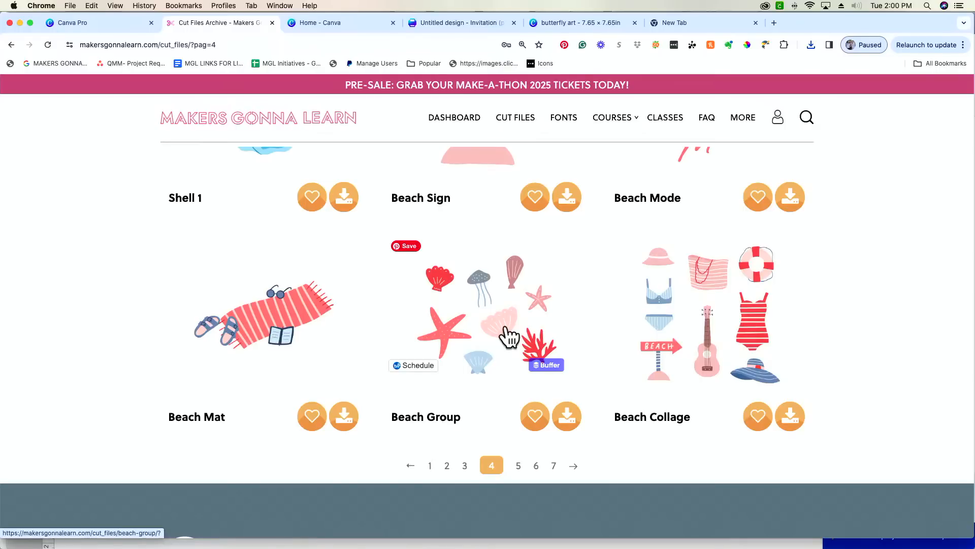
pyautogui.click(518, 467)
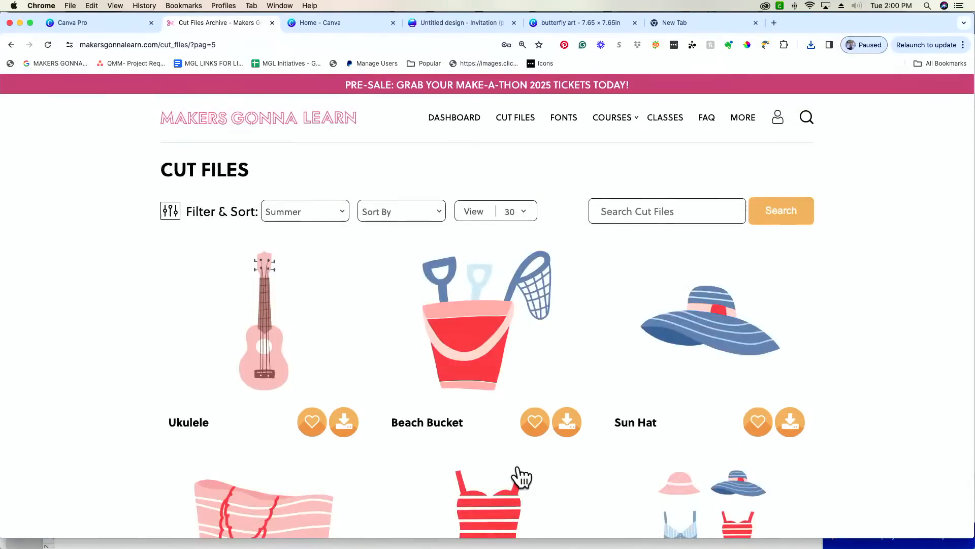
pyautogui.scroll(-5, 520, 477)
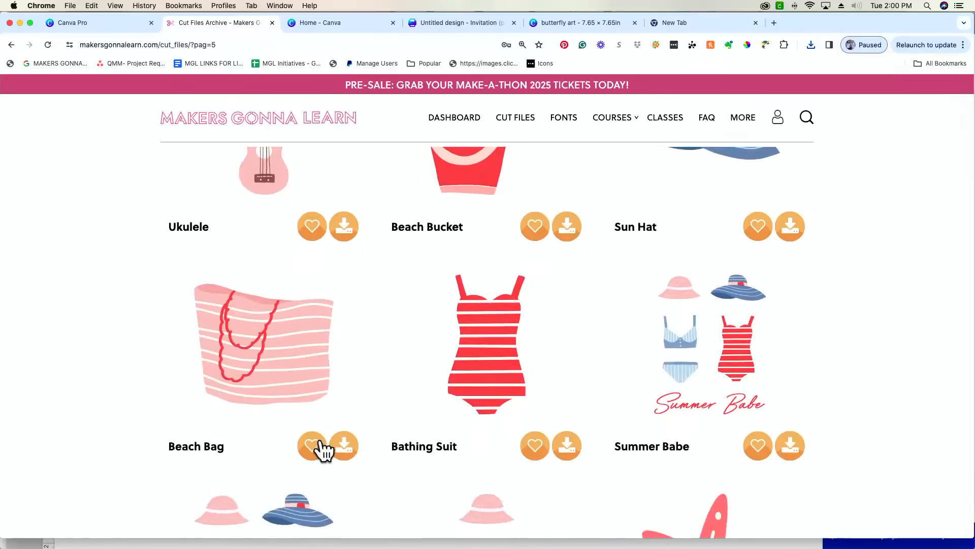
pyautogui.click(347, 450)
pyautogui.scroll(-5, 348, 453)
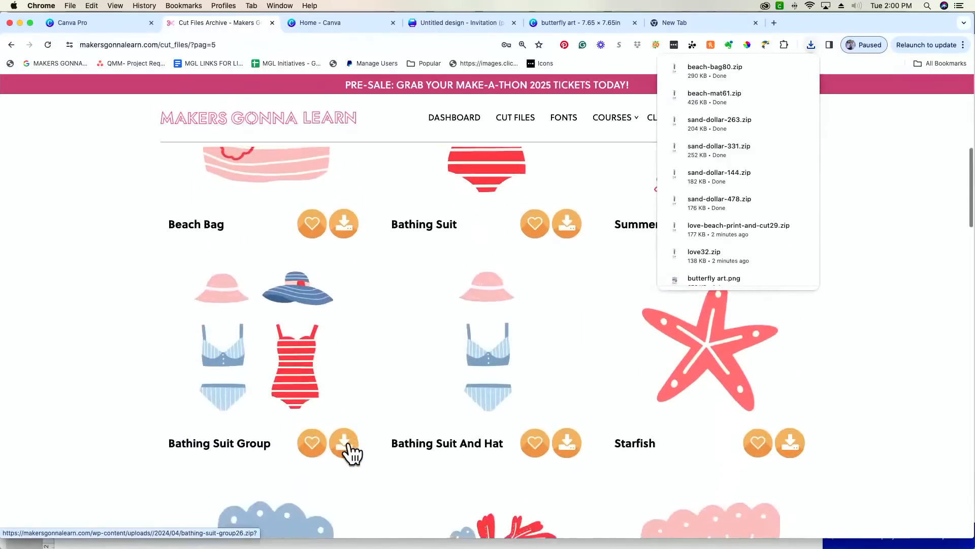
pyautogui.scroll(-10, 351, 452)
pyautogui.scroll(-7, 361, 428)
pyautogui.scroll(-2, 361, 428)
pyautogui.scroll(-12, 790, 469)
pyautogui.scroll(-2, 790, 469)
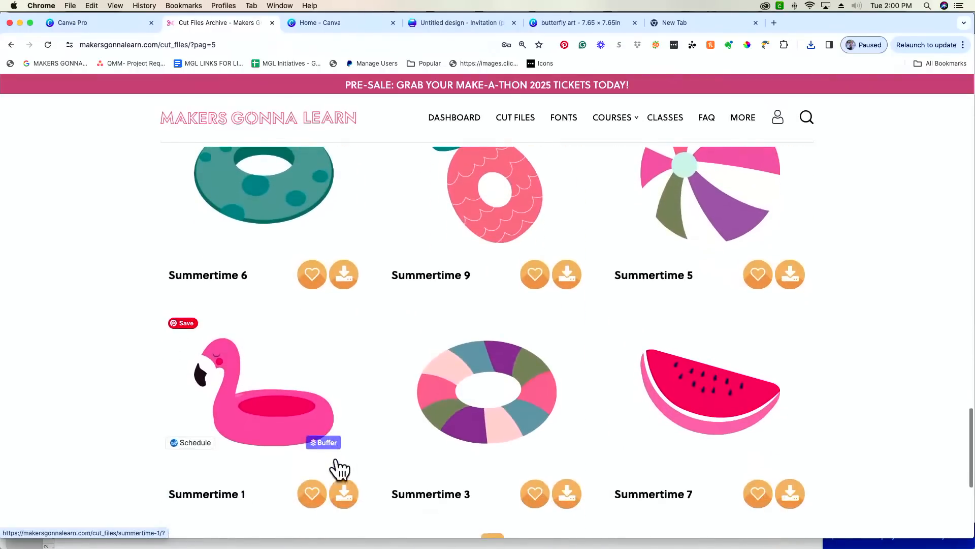
pyautogui.click(345, 495)
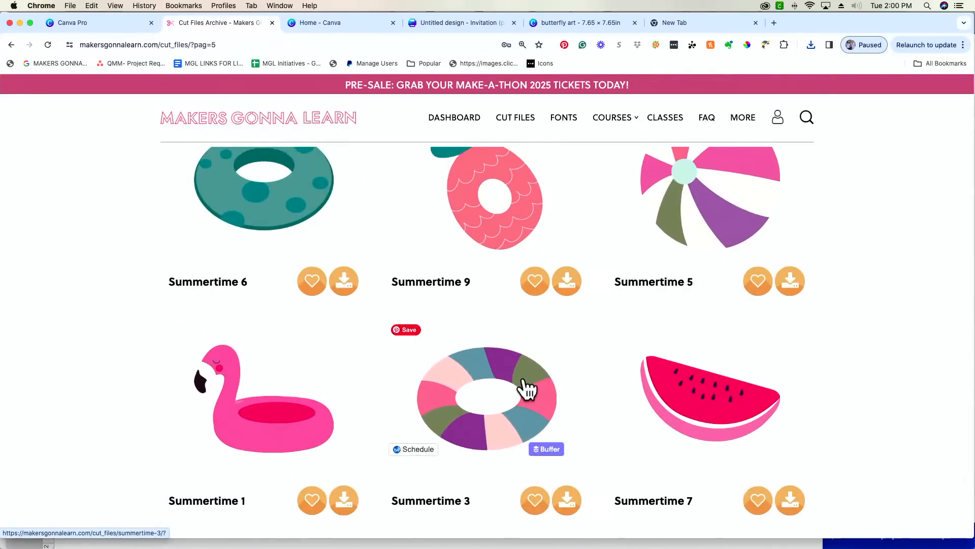
# - Download Summertime 2 and advance to page 7 of the Summer cut files
pyautogui.scroll(-3, 525, 388)
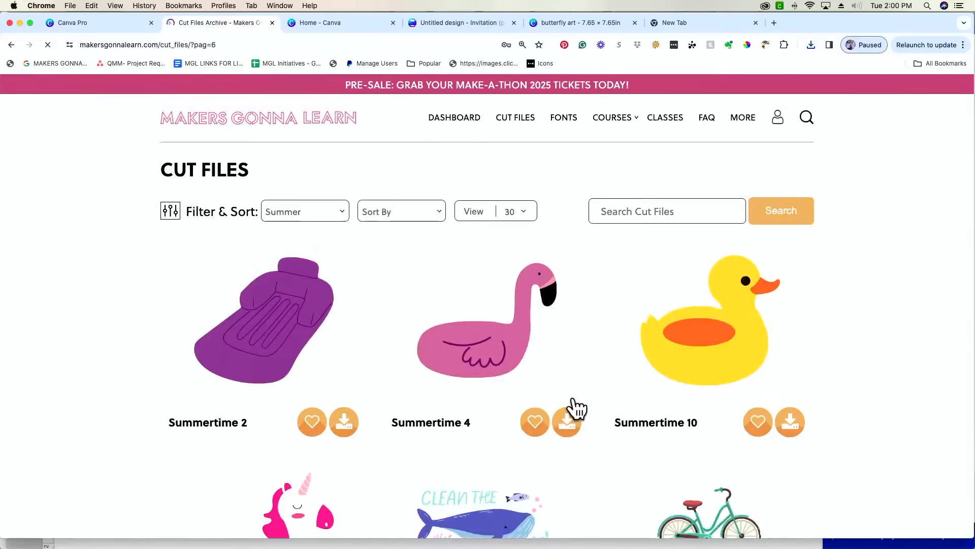
pyautogui.click(344, 422)
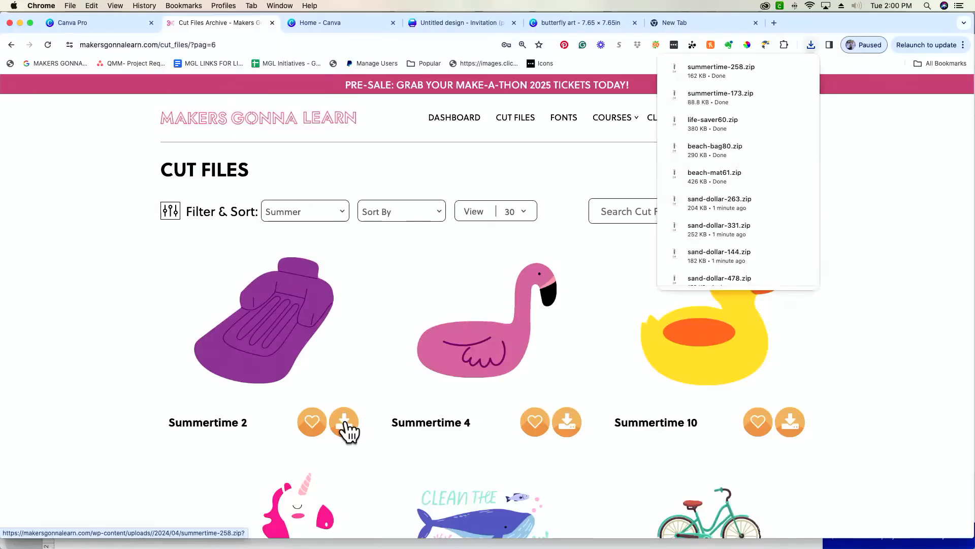
pyautogui.scroll(-6, 347, 432)
pyautogui.scroll(-11, 350, 432)
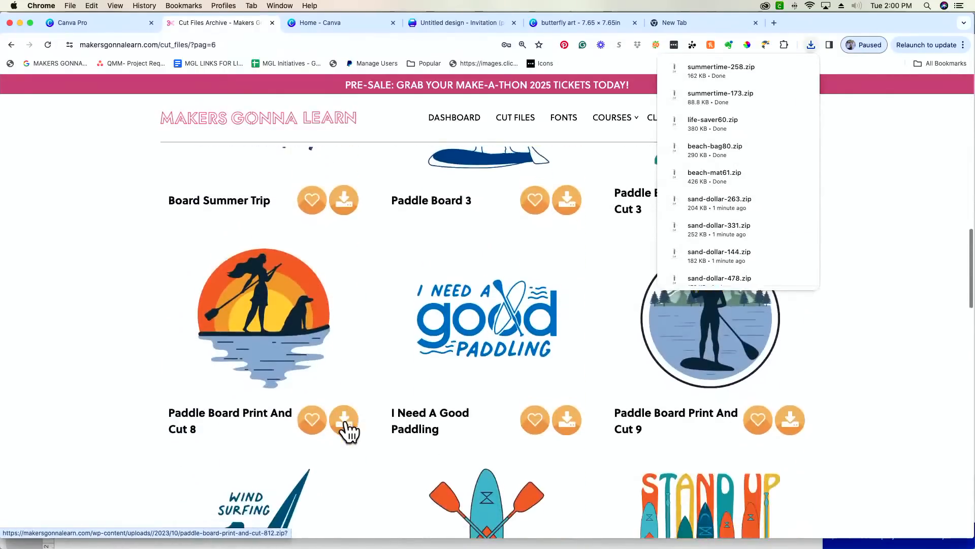
pyautogui.scroll(-10, 350, 432)
pyautogui.scroll(-14, 349, 432)
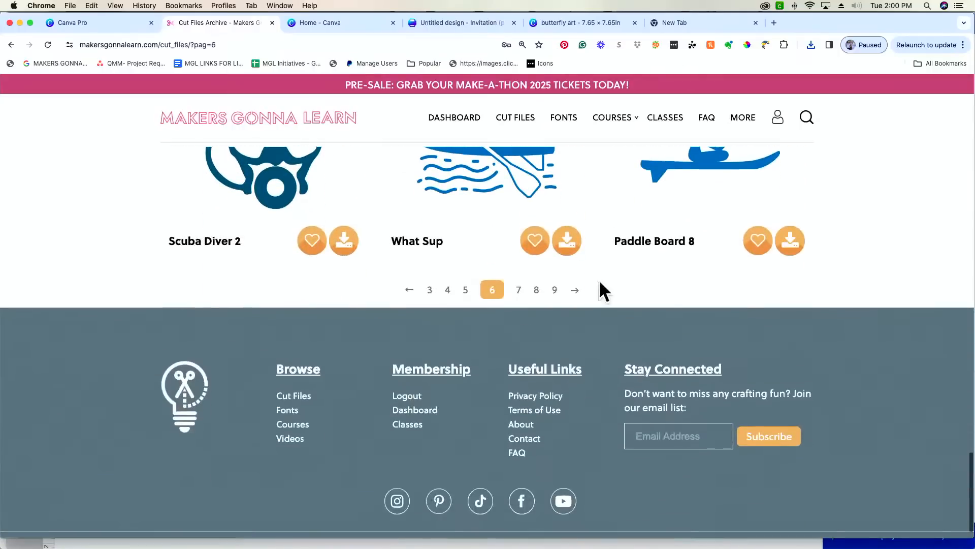
pyautogui.click(575, 290)
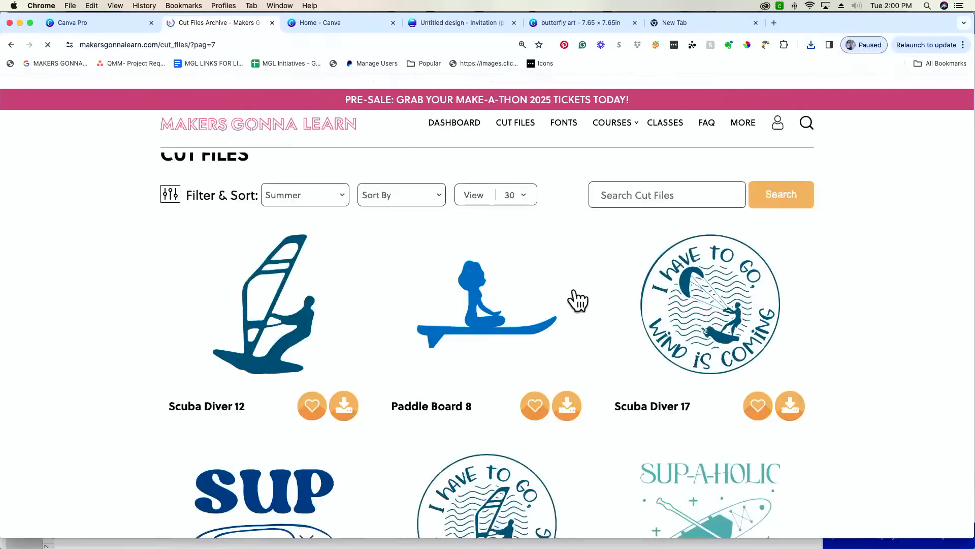
# - Search the cut files for Beach Chair and download the pink Beach Chair (2) file
pyautogui.click(676, 211)
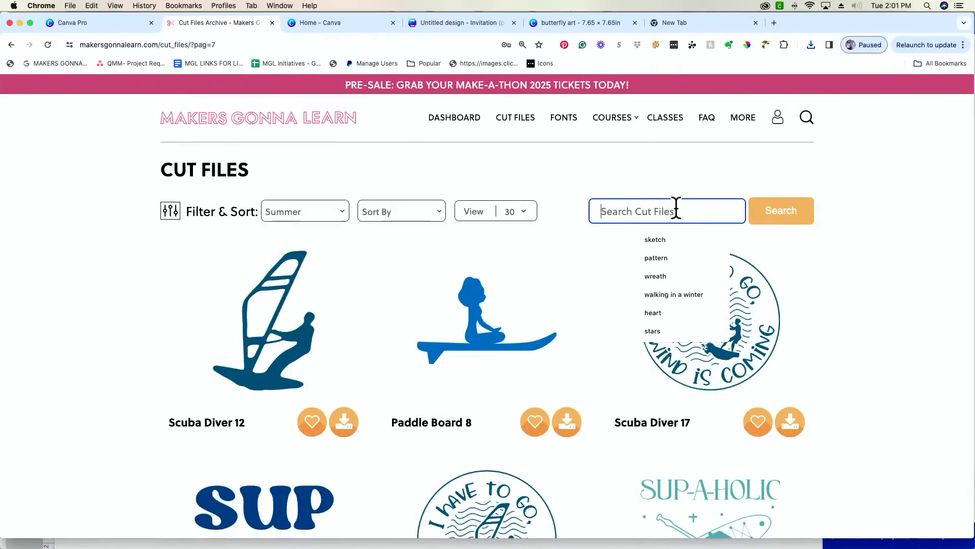
pyautogui.write('Beach Chair')
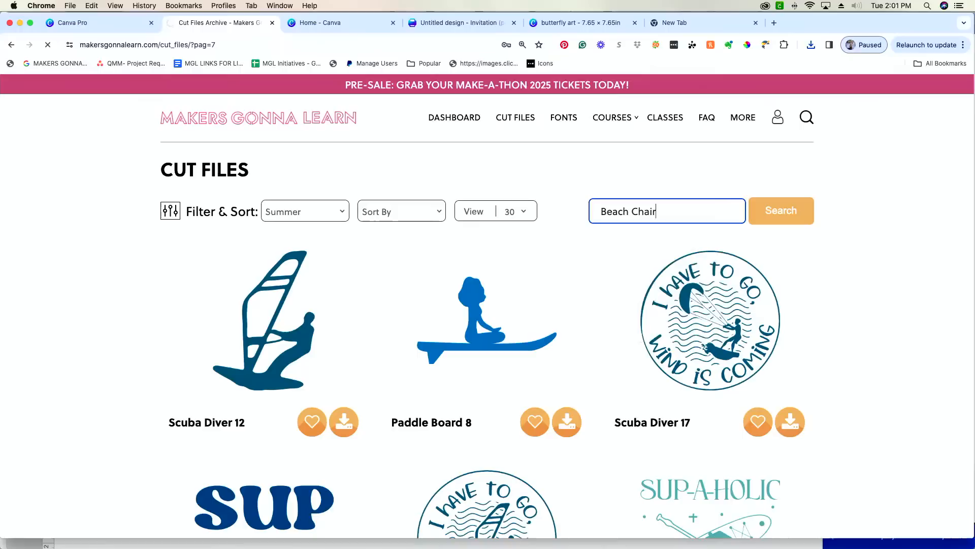
pyautogui.scroll(-3, 589, 354)
pyautogui.scroll(-9, 589, 354)
pyautogui.scroll(8, 589, 354)
pyautogui.scroll(4, 589, 354)
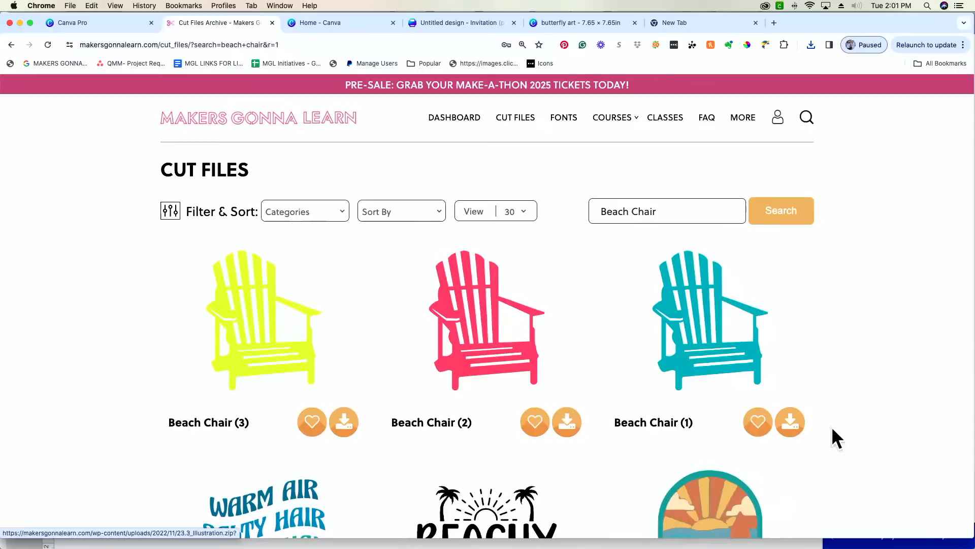
pyautogui.click(566, 428)
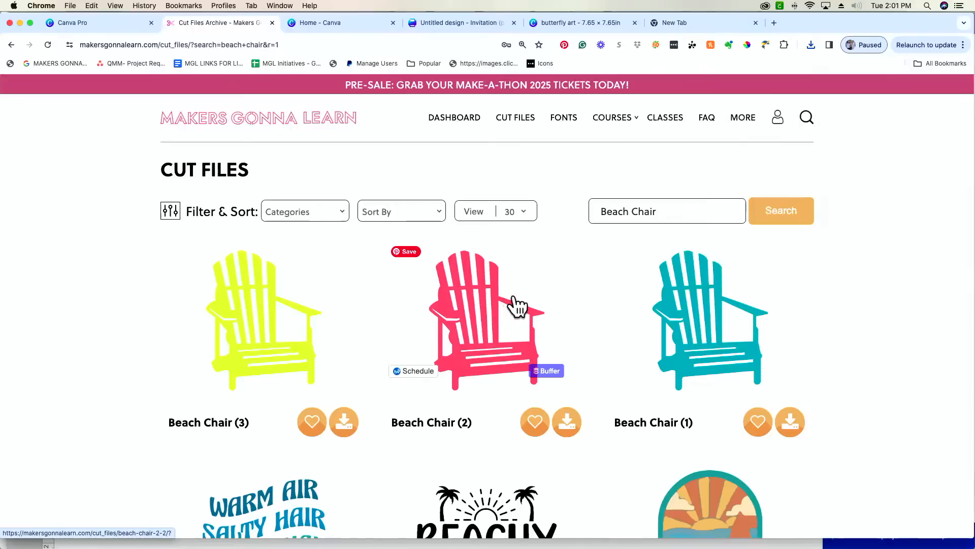
pyautogui.click(477, 23)
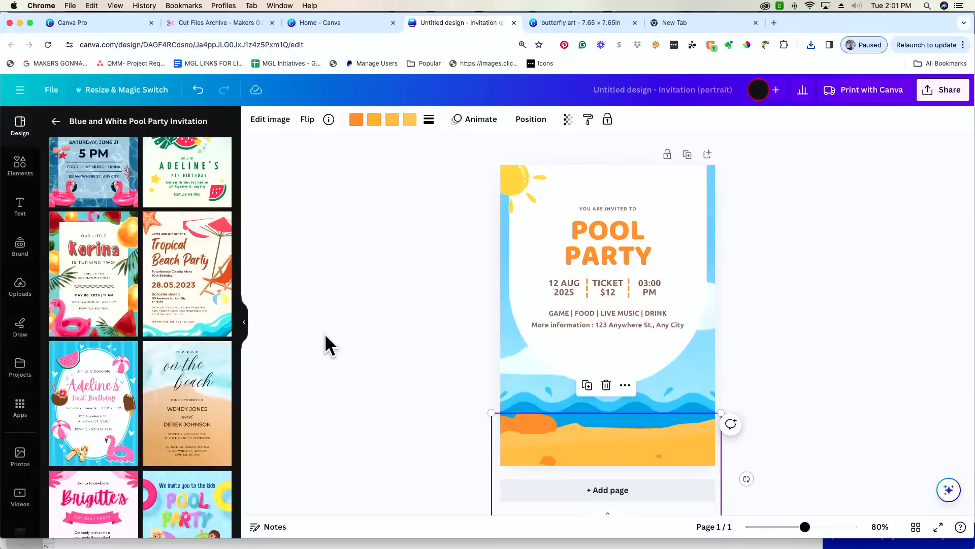
# - Deselect the beach image, zoom the invitation to 94%, and show previously uploaded images
pyautogui.click(386, 336)
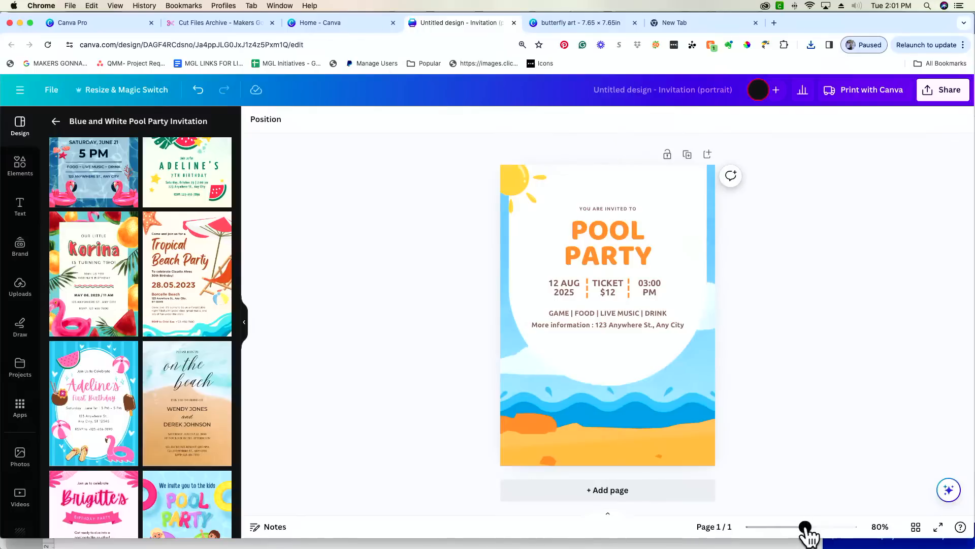
pyautogui.moveTo(805, 527); pyautogui.dragTo(809, 526)
pyautogui.scroll(1, 802, 435)
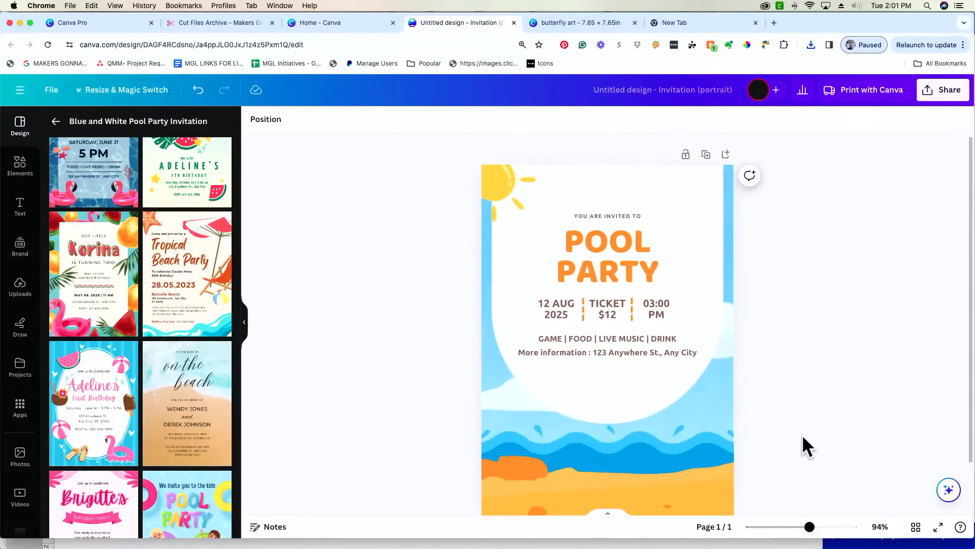
pyautogui.scroll(-1, 802, 434)
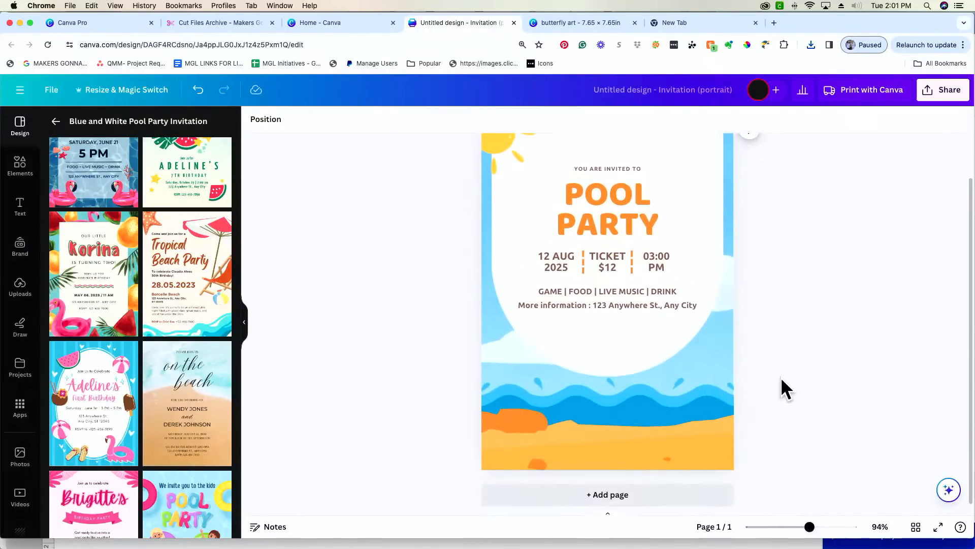
pyautogui.scroll(1, 851, 380)
pyautogui.scroll(-1, 855, 384)
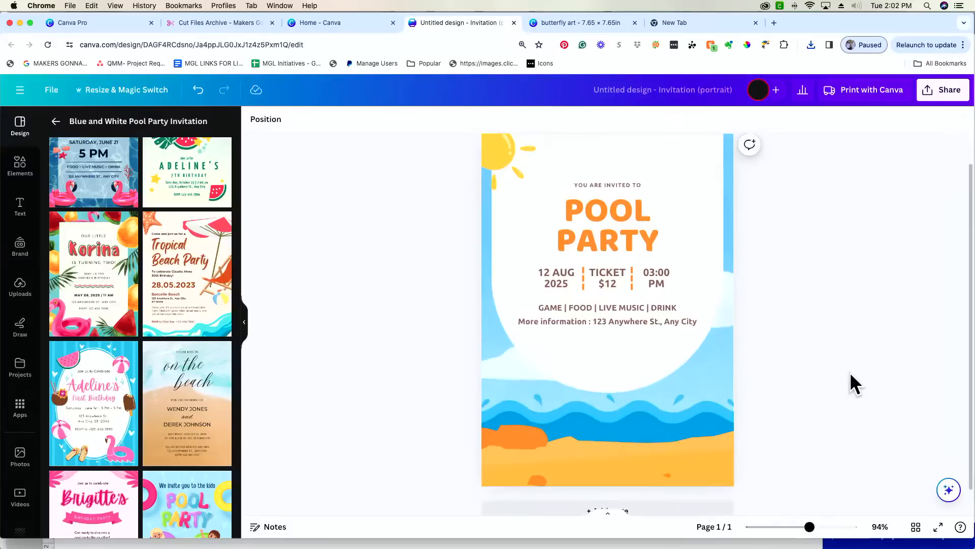
pyautogui.scroll(-1, 659, 397)
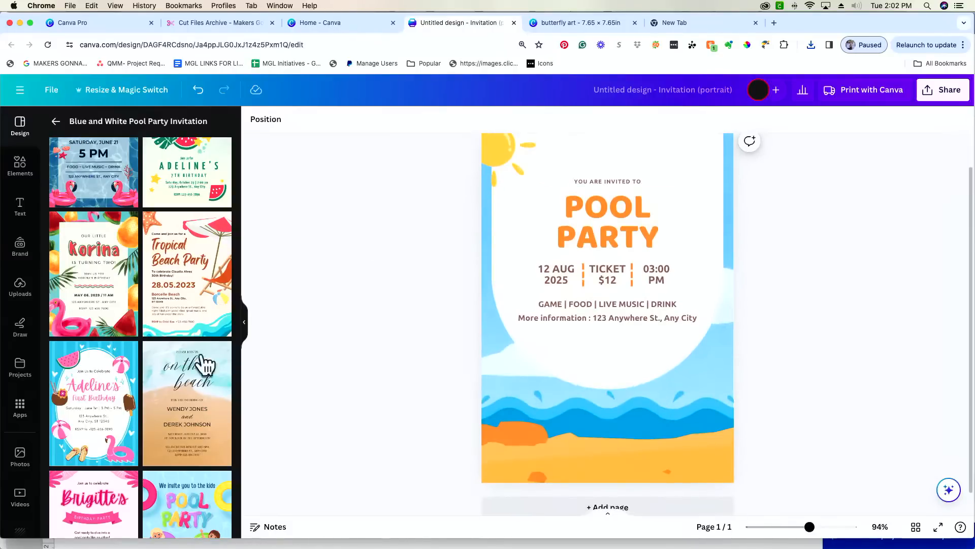
pyautogui.click(24, 296)
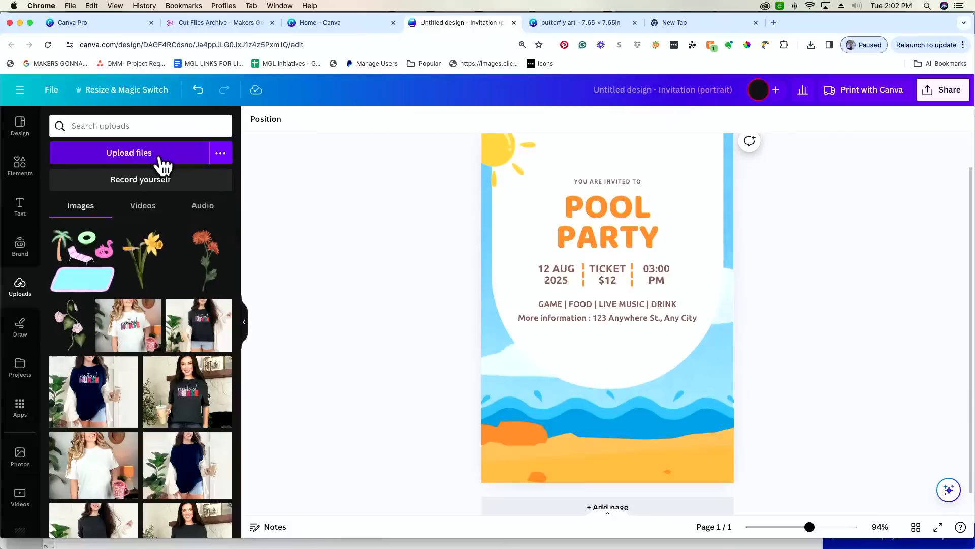
# - In Finder's Downloads, unzip 23.2_Illustration.zip and open the resulting 23.2_Illustration folder
pyautogui.press('super+Tab')
pyautogui.press('super+Tab')
pyautogui.press('super+Tab')
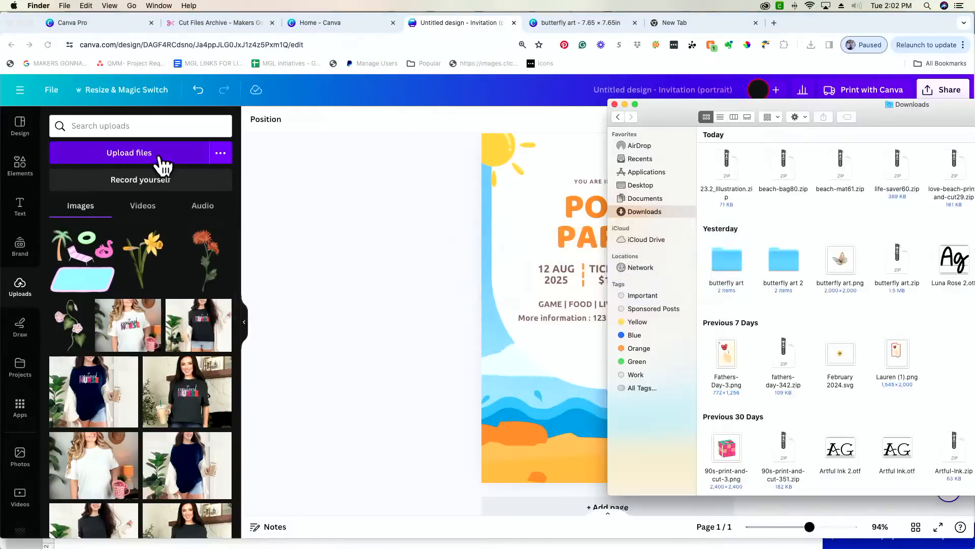
pyautogui.moveTo(670, 111); pyautogui.dragTo(354, 126)
pyautogui.doubleClick(410, 178)
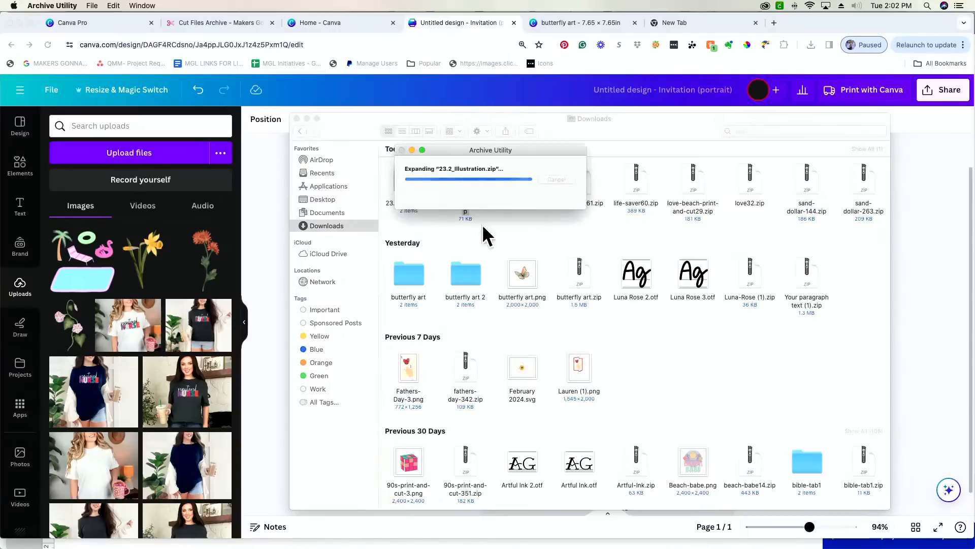
pyautogui.doubleClick(466, 206)
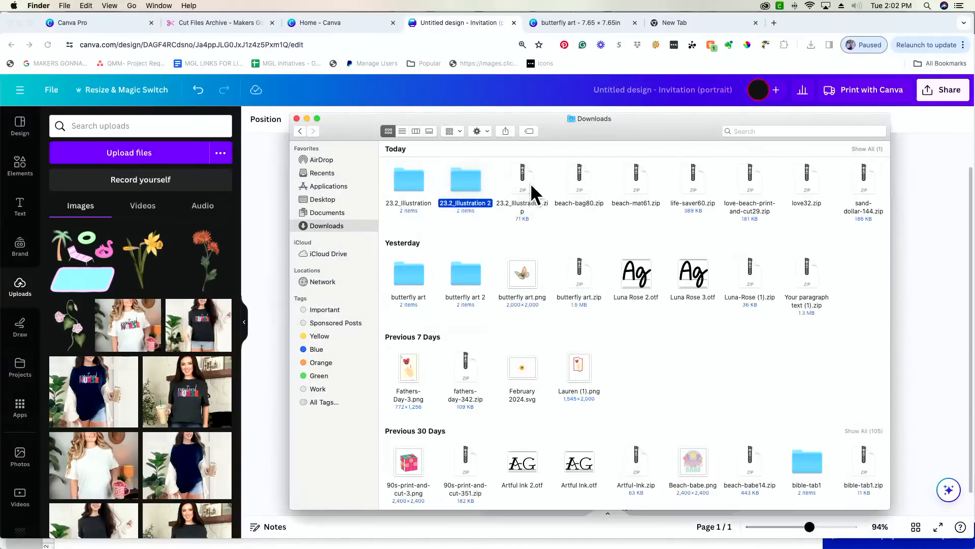
pyautogui.doubleClick(585, 189)
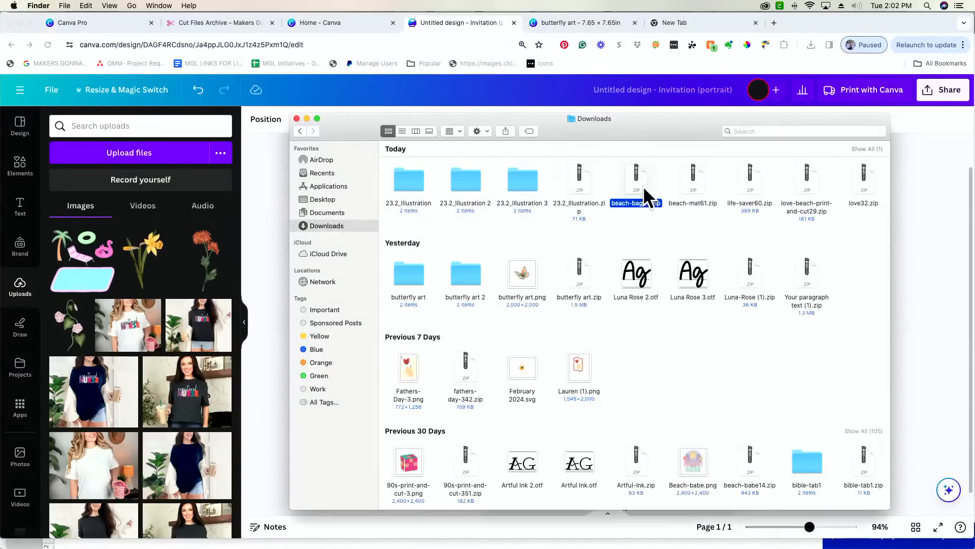
pyautogui.doubleClick(694, 184)
pyautogui.doubleClick(645, 187)
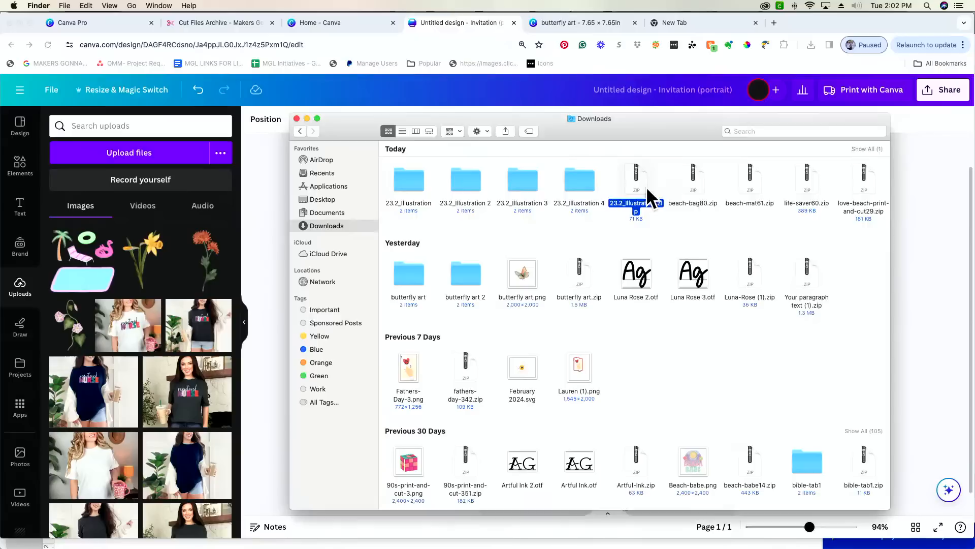
pyautogui.doubleClick(750, 182)
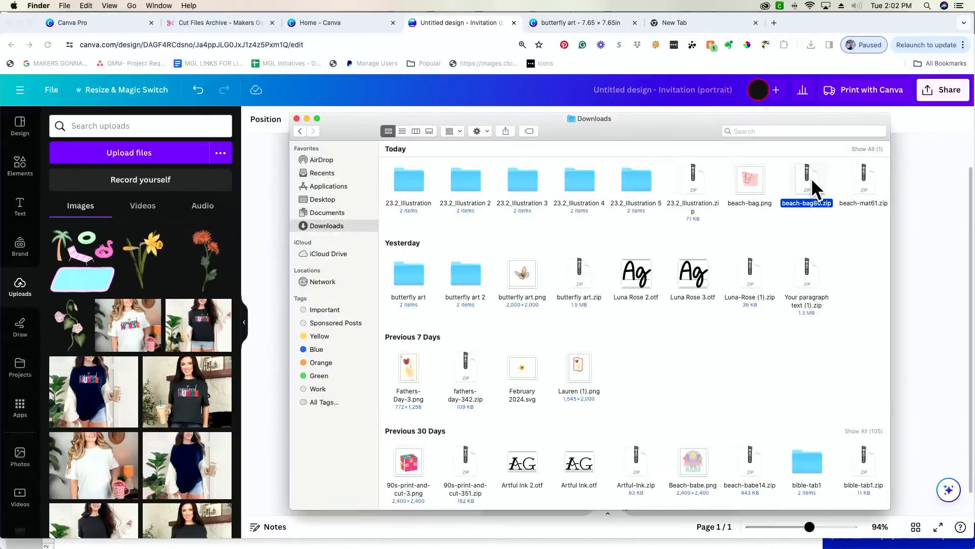
pyautogui.click(691, 185)
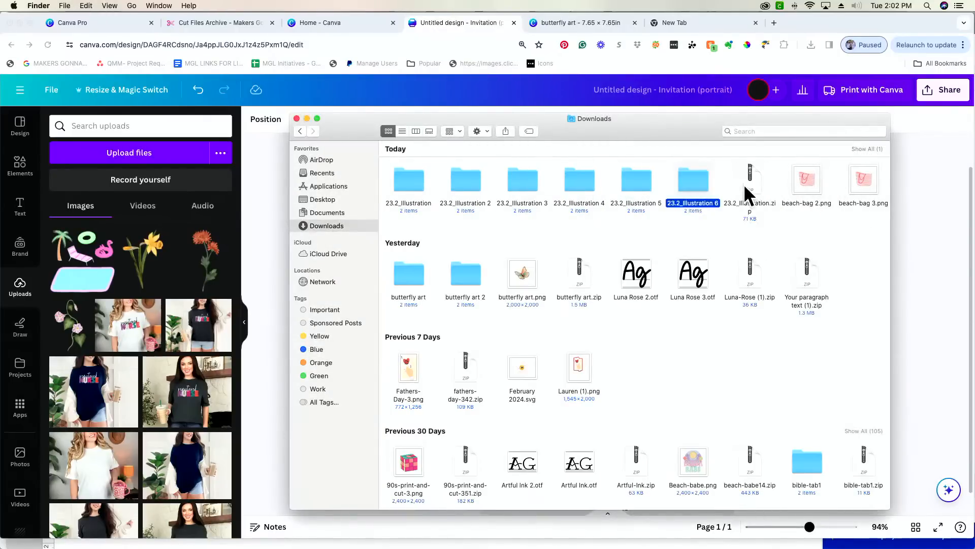
pyautogui.doubleClick(745, 192)
pyautogui.doubleClick(806, 175)
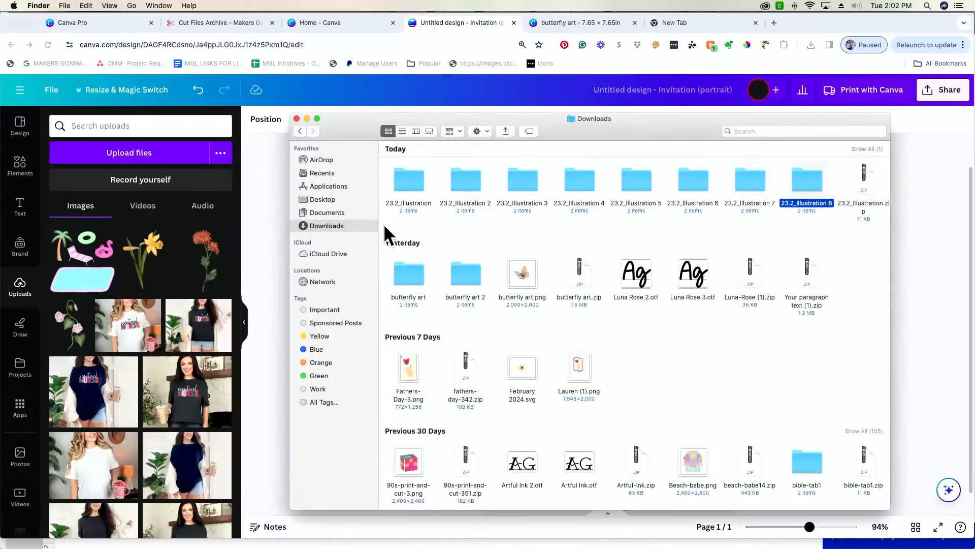
pyautogui.doubleClick(416, 185)
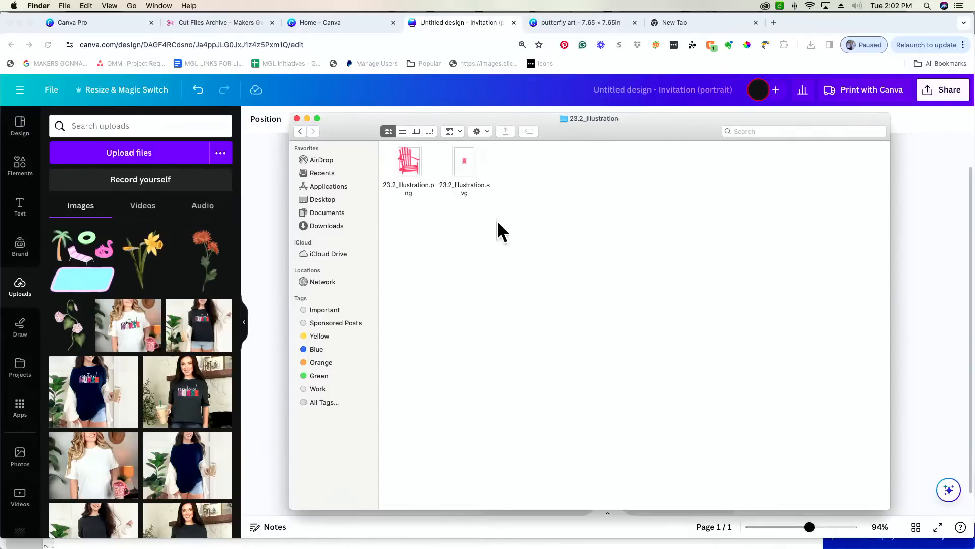
# - Upload the pink chair PNG to Canva, then check the duplicate 23.2_Illustration folders
pyautogui.moveTo(416, 173); pyautogui.dragTo(124, 321)
pyautogui.press('super+Tab')
pyautogui.press('super+Tab')
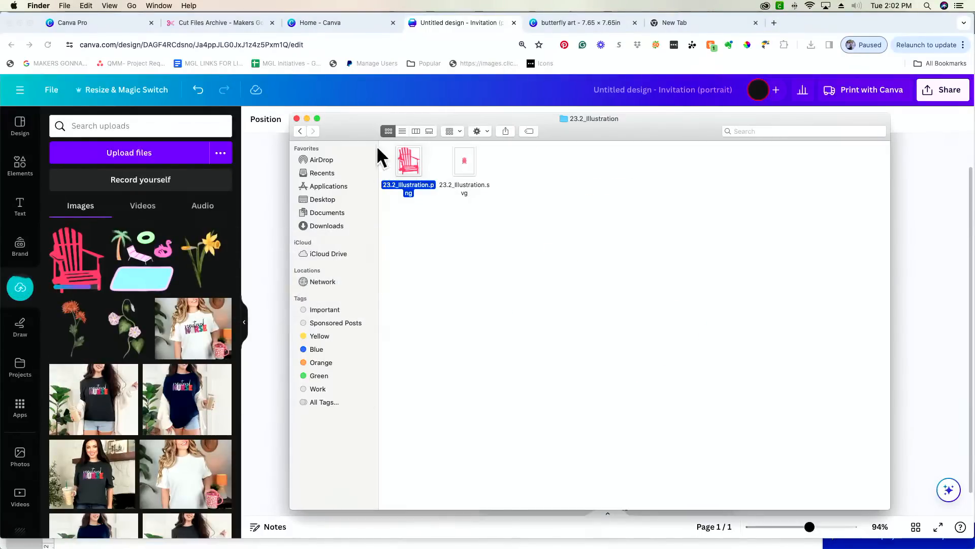
pyautogui.click(300, 131)
pyautogui.doubleClick(476, 184)
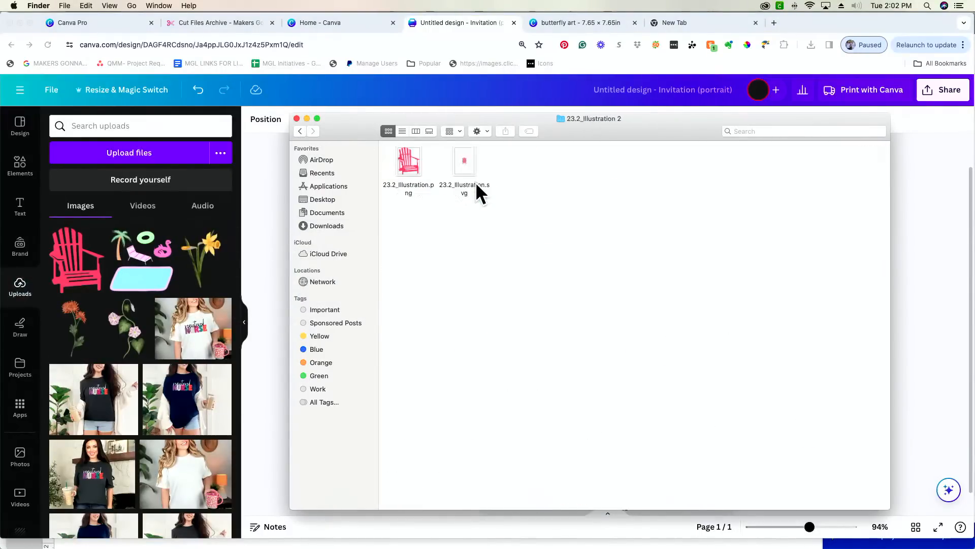
pyautogui.click(299, 131)
pyautogui.doubleClick(413, 186)
pyautogui.click(299, 131)
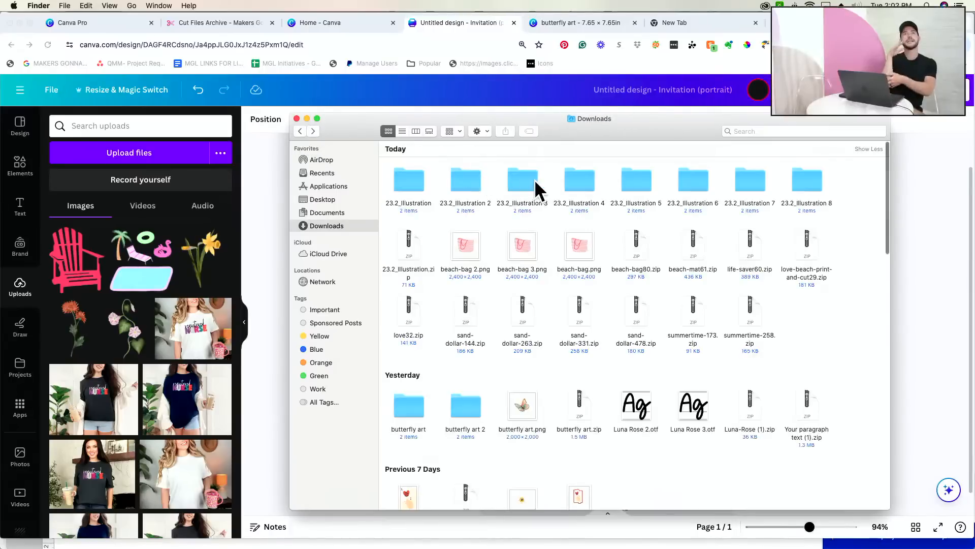
pyautogui.doubleClick(535, 179)
pyautogui.click(300, 131)
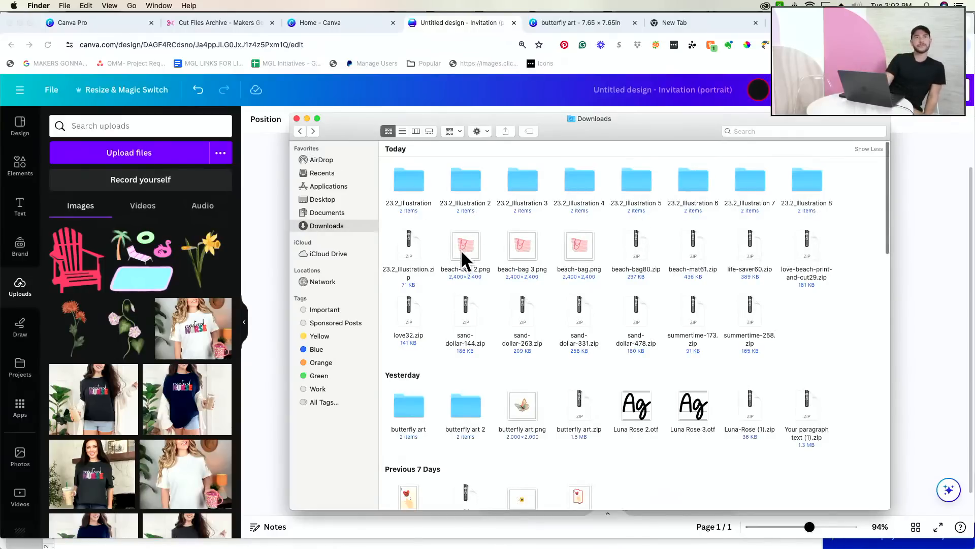
# - Unzip the love32 archive and upload Love.png to Canva
pyautogui.click(417, 254)
pyautogui.doubleClick(417, 253)
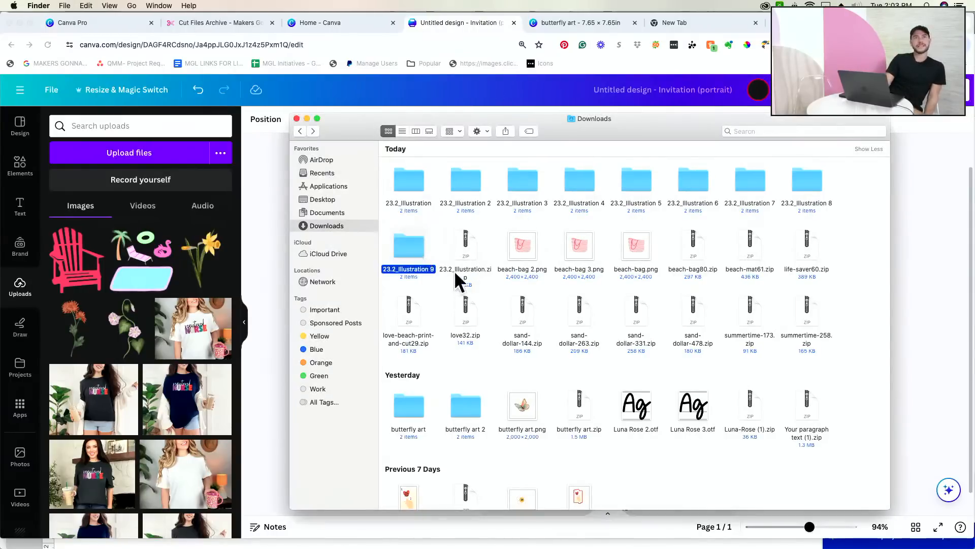
pyautogui.doubleClick(458, 315)
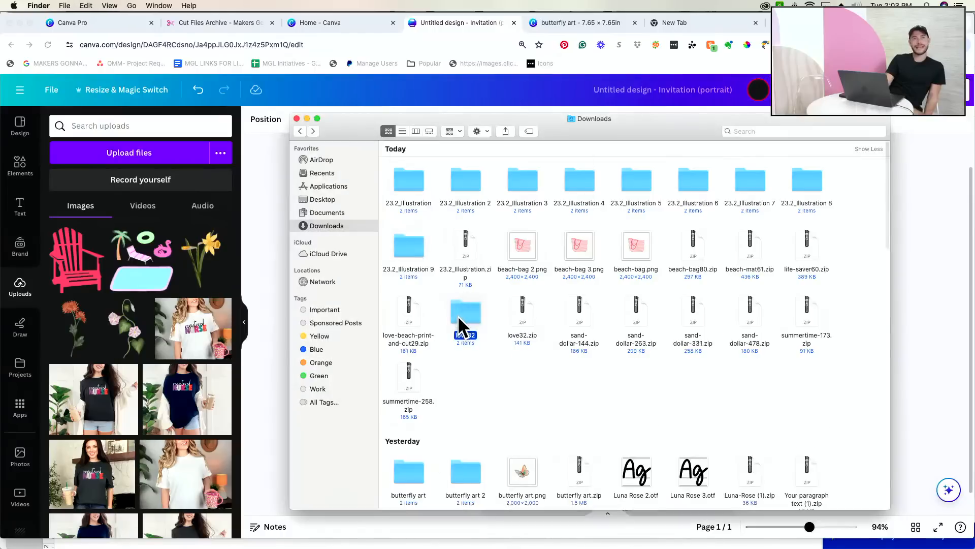
pyautogui.doubleClick(466, 314)
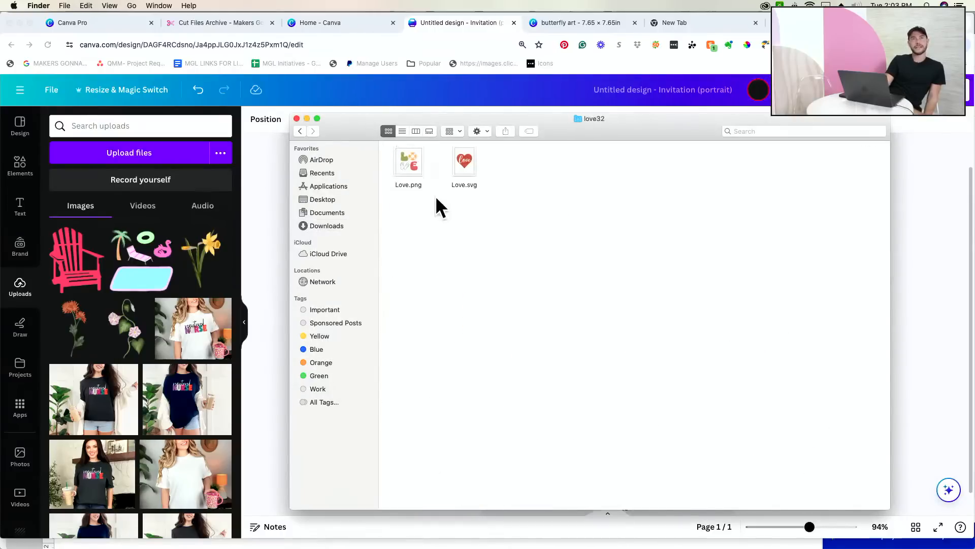
pyautogui.moveTo(415, 166); pyautogui.dragTo(142, 264)
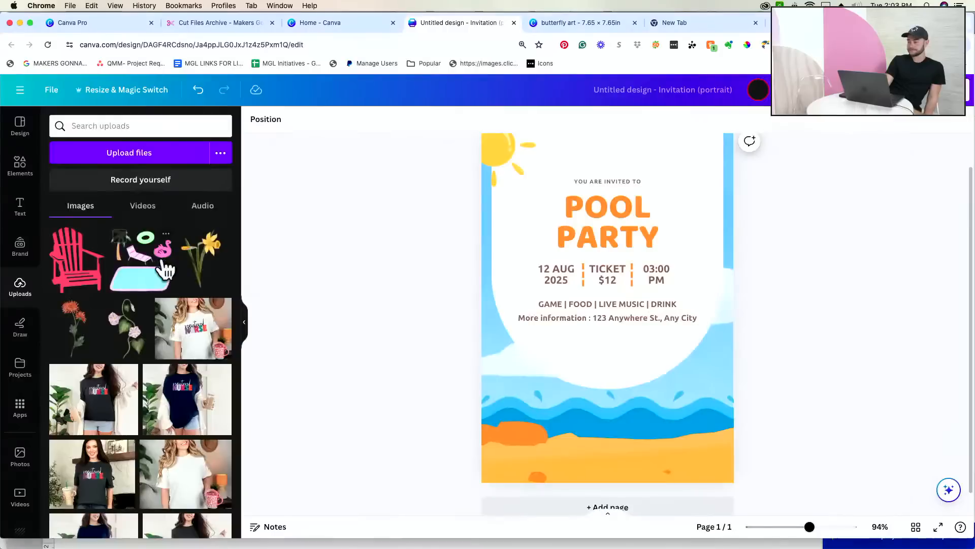
# - Upload beach-bag 2.png from the Downloads folder to Canva
pyautogui.press('super+Tab')
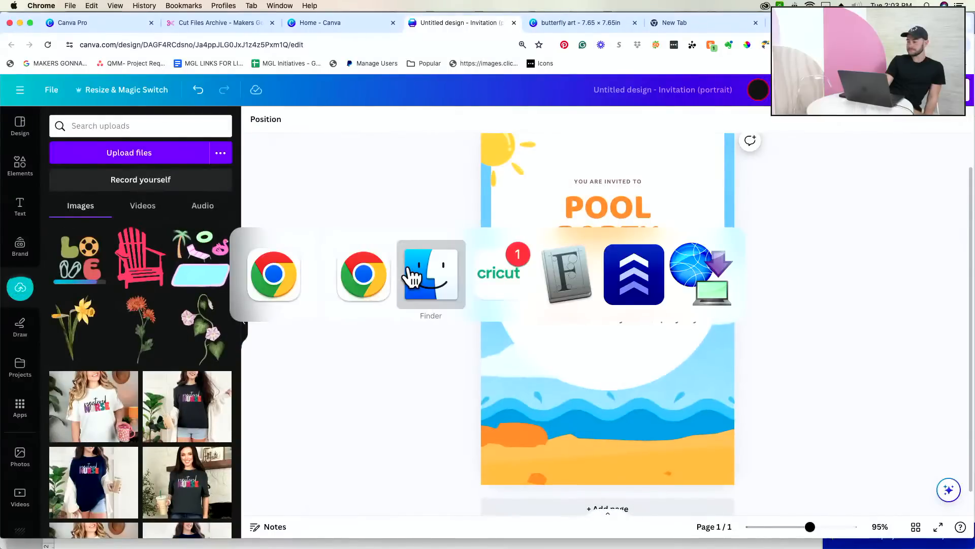
pyautogui.click(412, 277)
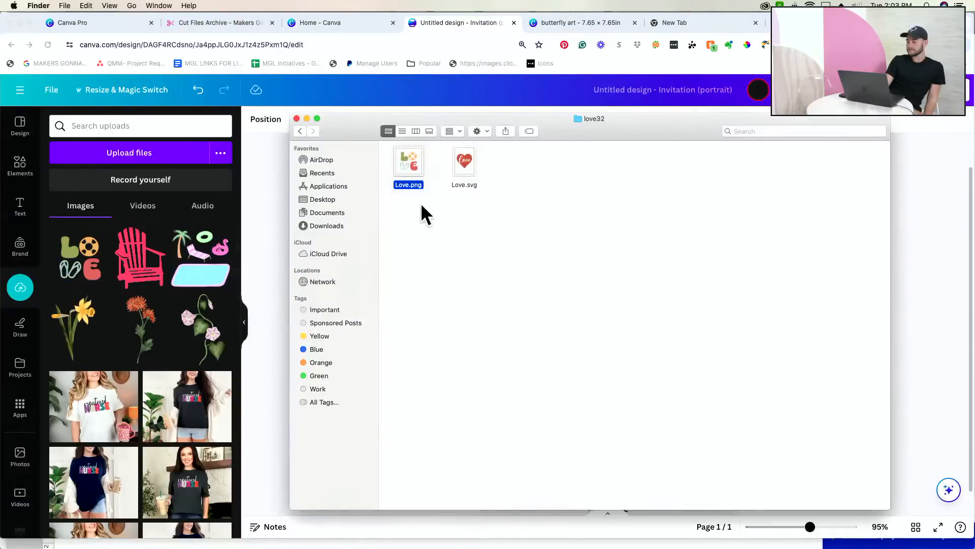
pyautogui.click(300, 131)
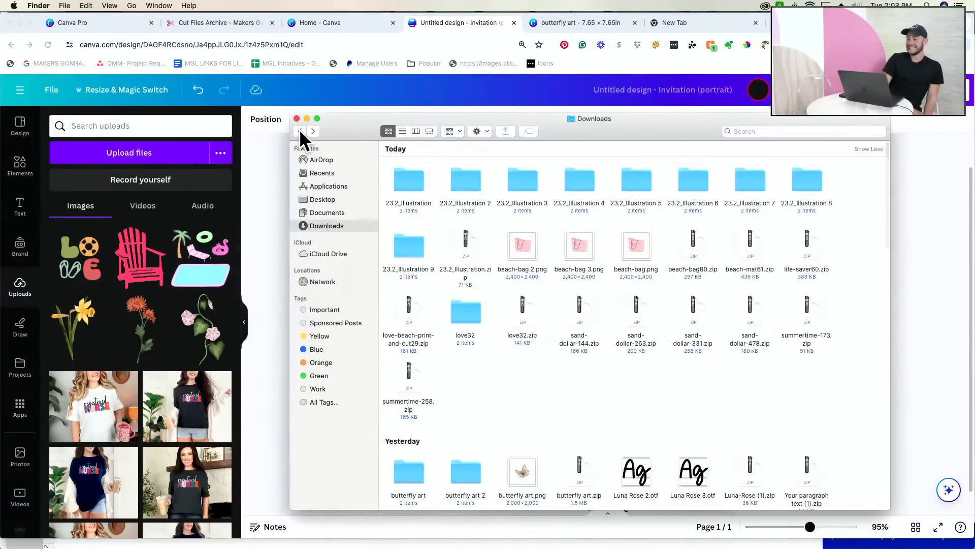
pyautogui.moveTo(522, 249); pyautogui.dragTo(169, 288)
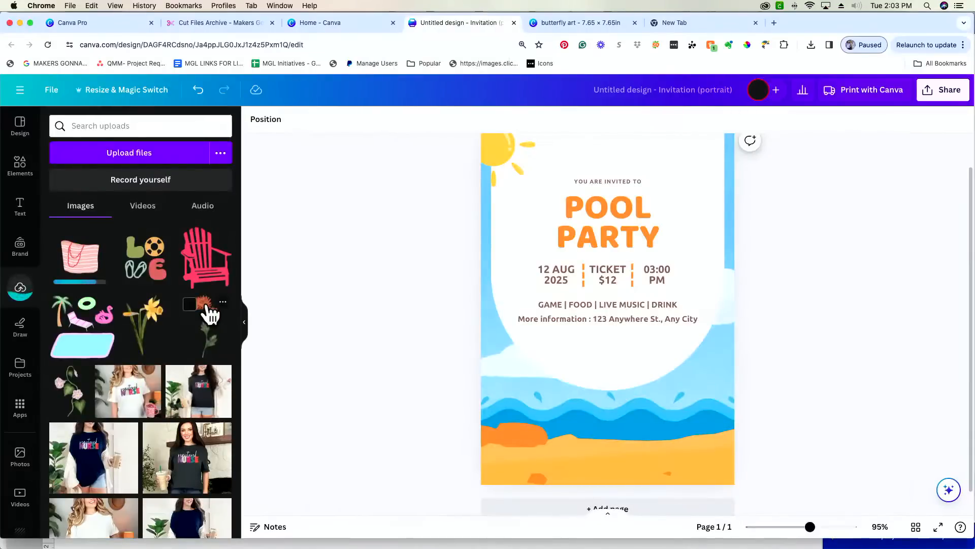
# - Unzip the life-saver and sand-dollar-144 archives and upload both images to Canva
pyautogui.press('super+Tab')
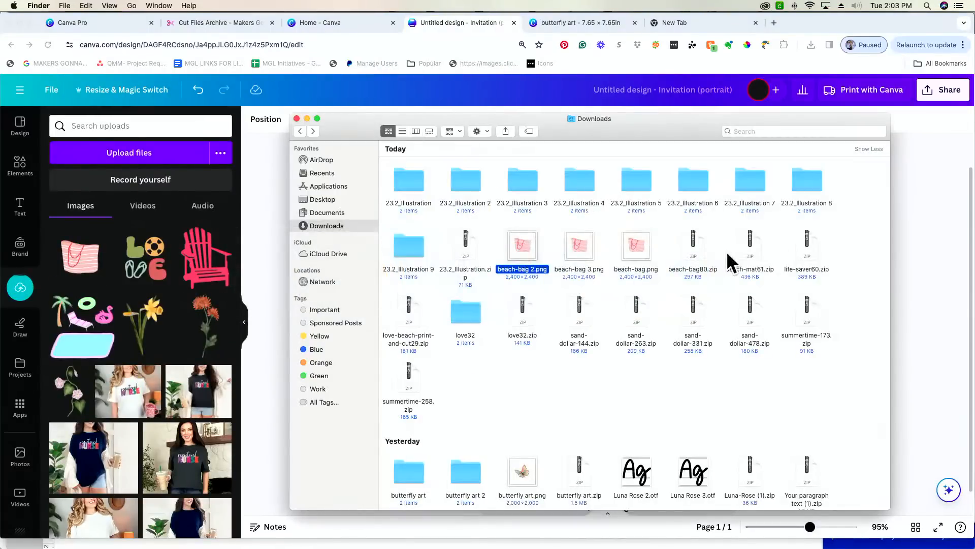
pyautogui.doubleClick(806, 243)
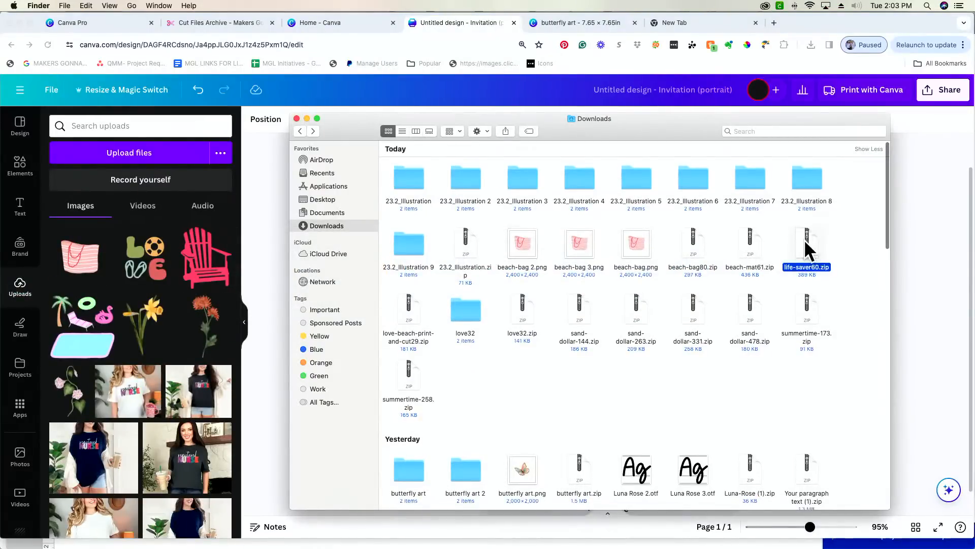
pyautogui.moveTo(812, 235); pyautogui.dragTo(138, 297)
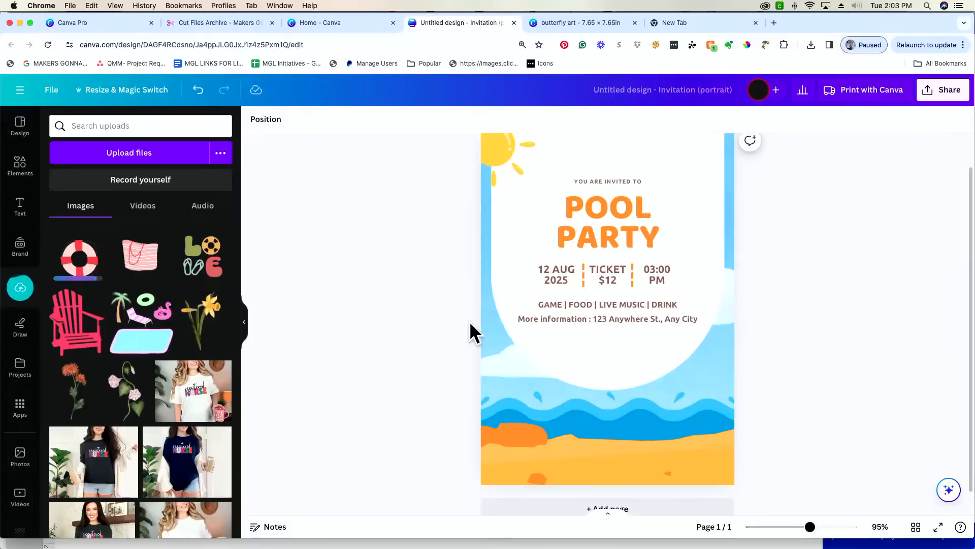
pyautogui.press('super+Tab')
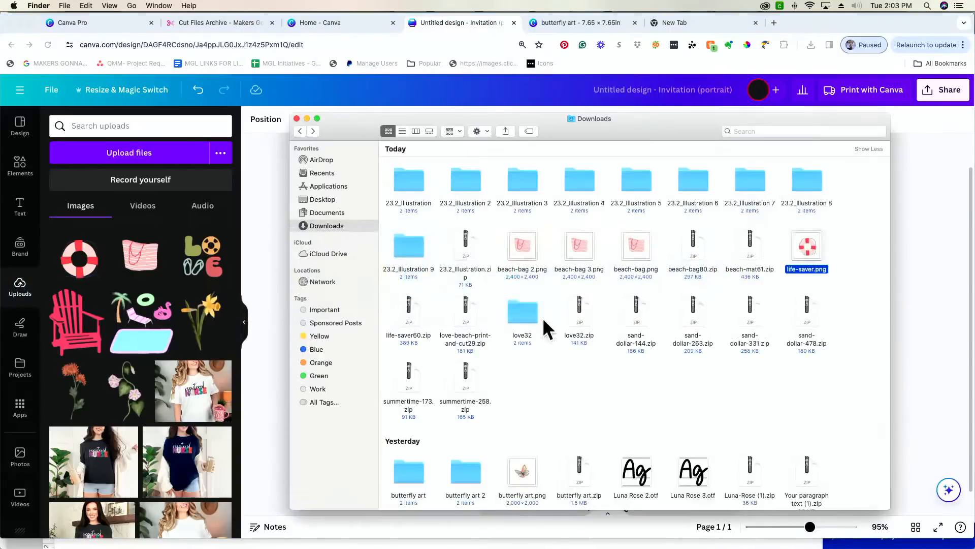
pyautogui.doubleClick(636, 309)
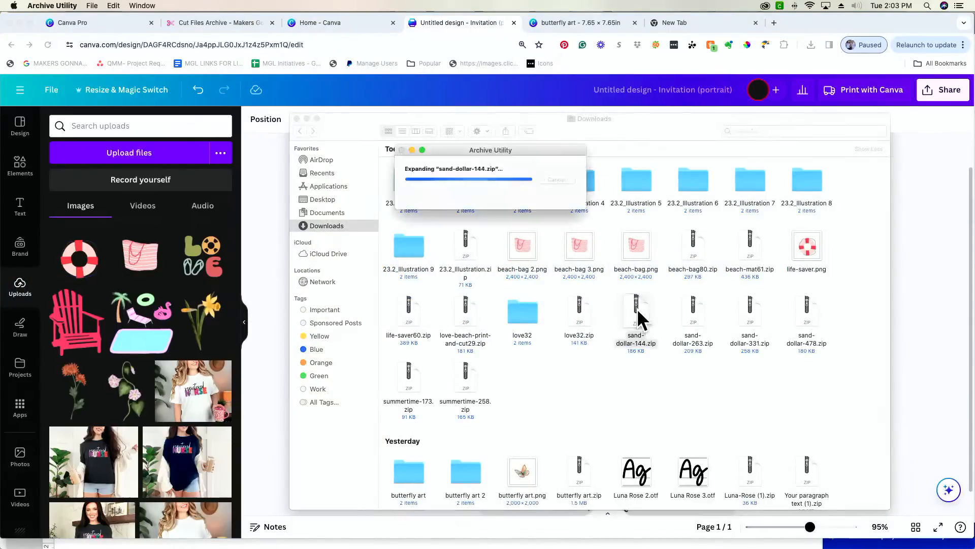
pyautogui.moveTo(640, 316); pyautogui.dragTo(214, 325)
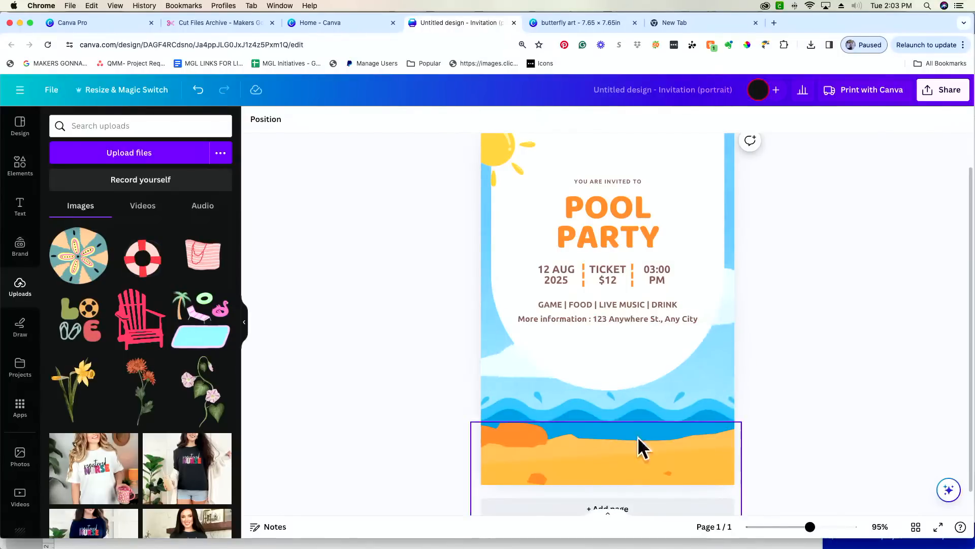
# - Add the pink chair to the invitation, shrink it, and move it down toward the bottom-left beach
pyautogui.scroll(1, 573, 442)
pyautogui.scroll(-1, 573, 441)
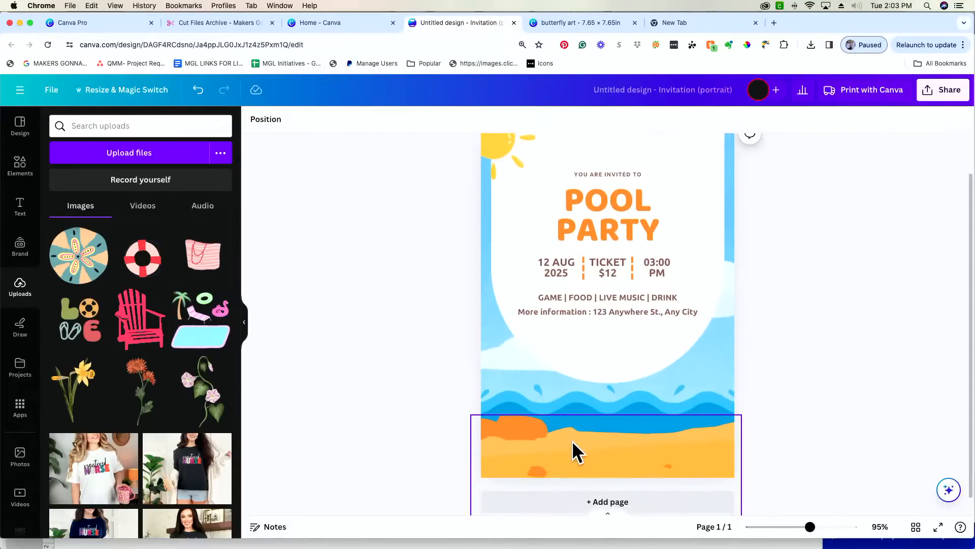
pyautogui.click(139, 332)
pyautogui.moveTo(661, 348); pyautogui.dragTo(629, 424)
pyautogui.moveTo(668, 267); pyautogui.dragTo(605, 339)
pyautogui.moveTo(566, 452); pyautogui.dragTo(560, 442)
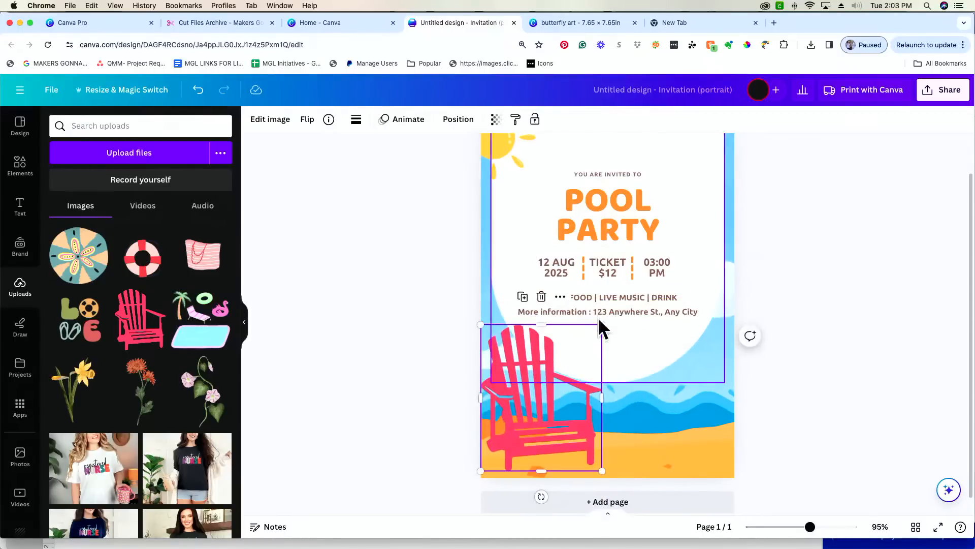
pyautogui.moveTo(600, 328); pyautogui.dragTo(587, 343)
pyautogui.moveTo(523, 453); pyautogui.dragTo(532, 452)
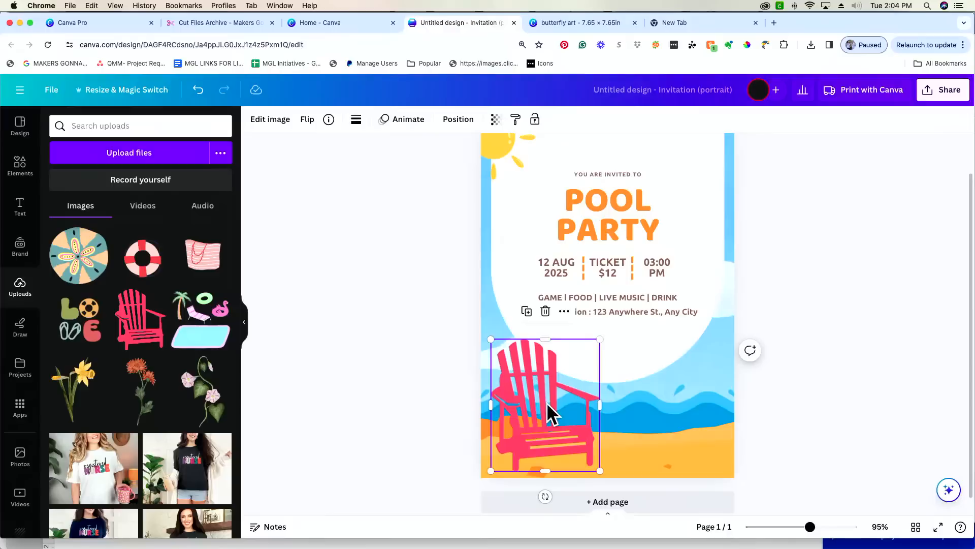
pyautogui.moveTo(539, 417)
pyautogui.mouseDown()
pyautogui.moveTo(524, 429)
pyautogui.moveTo(529, 451)
pyautogui.moveTo(544, 418)
pyautogui.mouseUp()
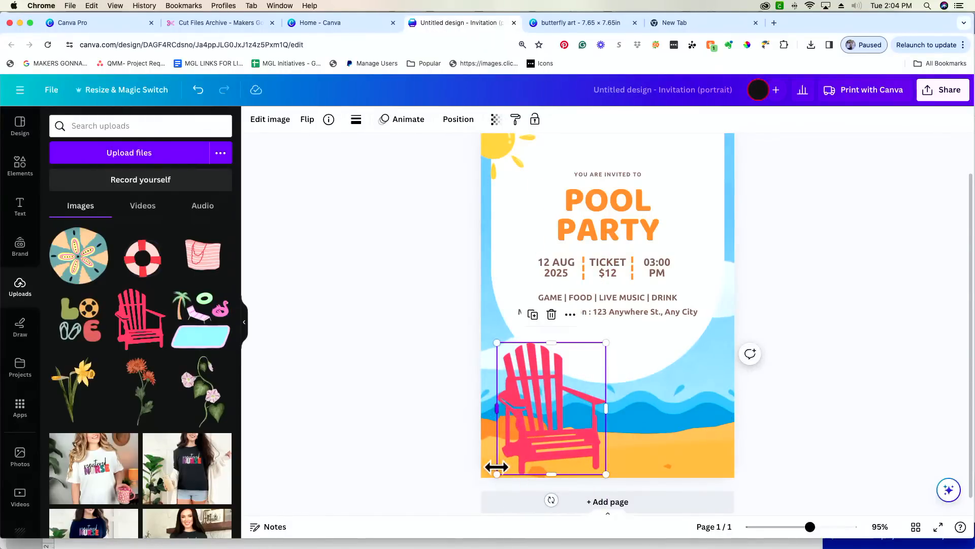
pyautogui.moveTo(496, 473); pyautogui.dragTo(451, 528)
# - Fine-tune the chair's size and position so it rests on the sand
pyautogui.moveTo(532, 447); pyautogui.dragTo(535, 426)
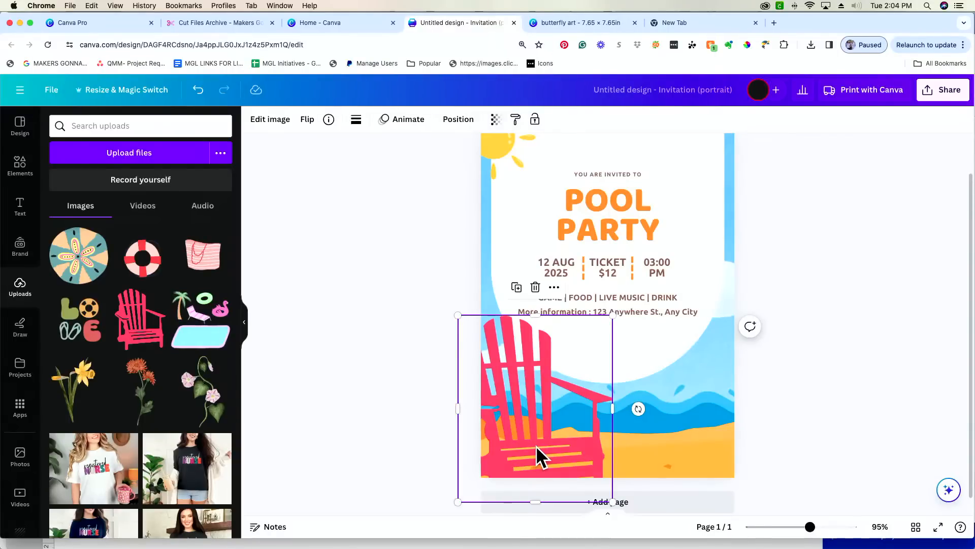
pyautogui.moveTo(456, 503); pyautogui.dragTo(485, 468)
pyautogui.moveTo(563, 431)
pyautogui.mouseDown()
pyautogui.moveTo(518, 435)
pyautogui.moveTo(564, 437)
pyautogui.mouseUp()
pyautogui.moveTo(484, 471); pyautogui.dragTo(473, 482)
pyautogui.moveTo(528, 444); pyautogui.dragTo(528, 445)
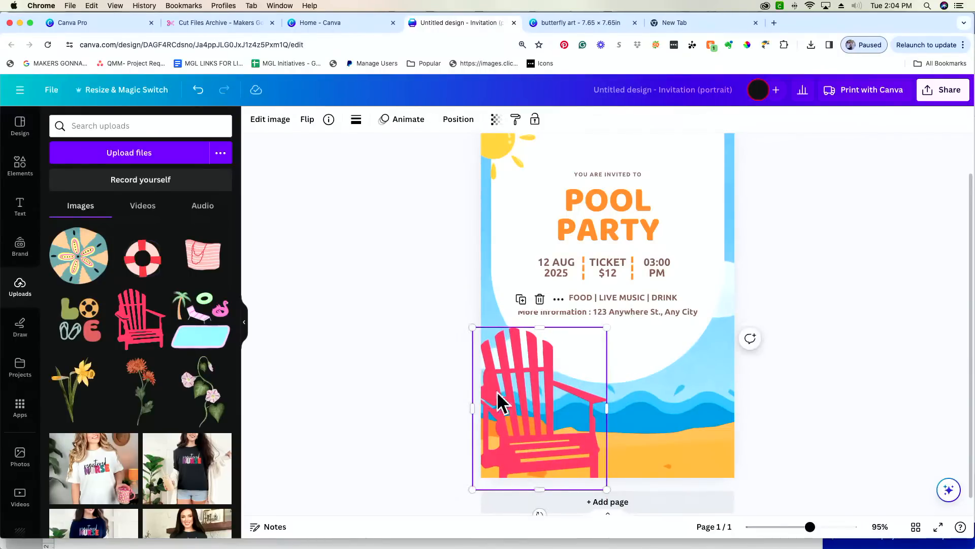
pyautogui.moveTo(505, 423)
pyautogui.mouseDown()
pyautogui.moveTo(444, 438)
pyautogui.moveTo(504, 422)
pyautogui.mouseUp()
pyautogui.moveTo(472, 489); pyautogui.dragTo(488, 469)
pyautogui.moveTo(539, 432); pyautogui.dragTo(544, 438)
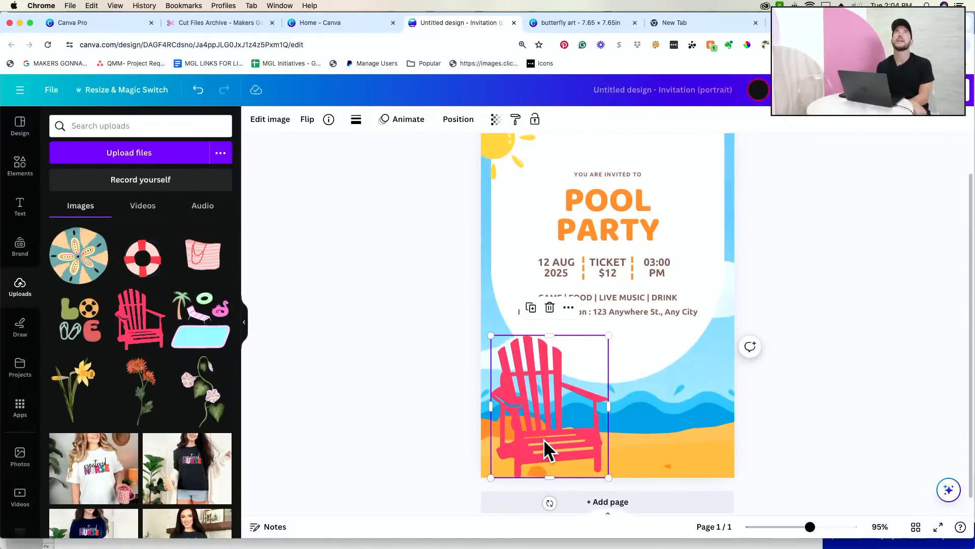
pyautogui.moveTo(608, 335); pyautogui.dragTo(596, 350)
pyautogui.moveTo(547, 414); pyautogui.dragTo(551, 407)
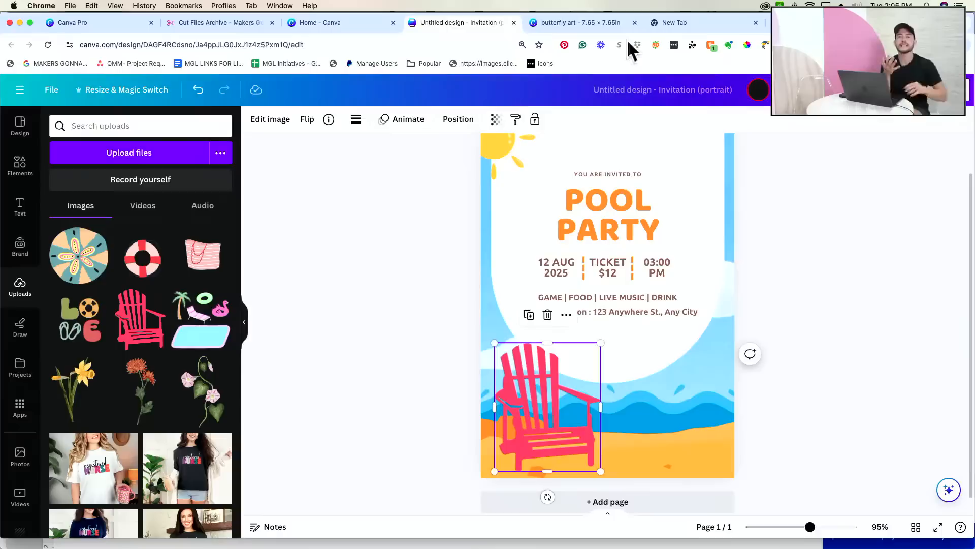
pyautogui.click(222, 23)
# - Edit the cut file search to read just 'Towel' and run it
pyautogui.click(677, 203)
pyautogui.press('BackSpace')
pyautogui.press('BackSpace')
pyautogui.write('Towel')
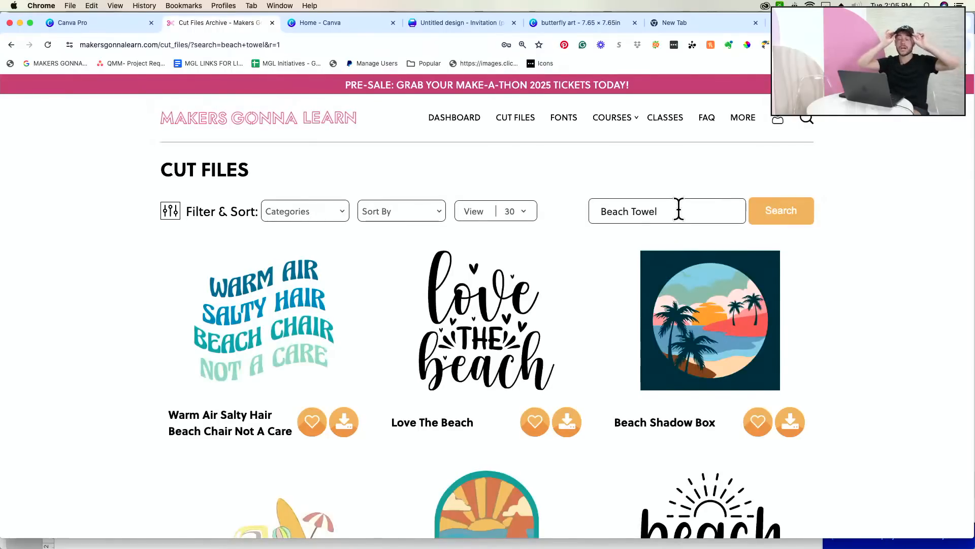
pyautogui.scroll(-10, 571, 315)
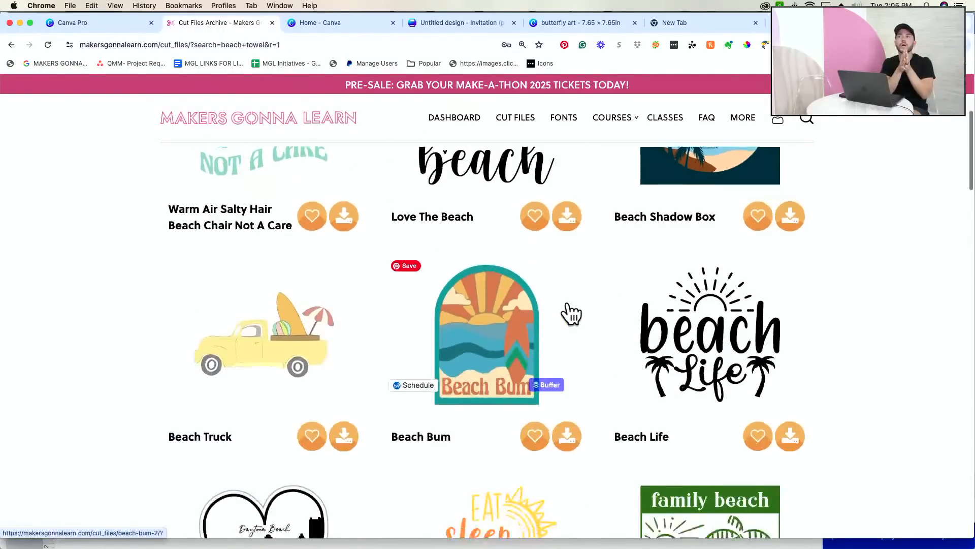
pyautogui.scroll(-10, 571, 313)
pyautogui.scroll(12, 577, 305)
pyautogui.scroll(2, 632, 340)
pyautogui.scroll(5, 663, 279)
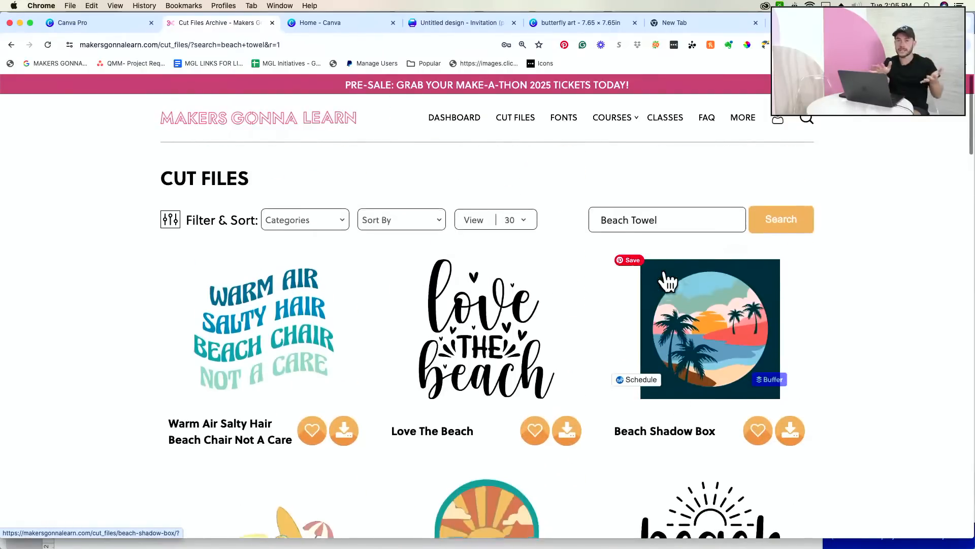
pyautogui.doubleClick(641, 211)
pyautogui.click(617, 211)
pyautogui.press('BackSpace')
pyautogui.press('BackSpace')
pyautogui.press('BackSpace')
pyautogui.press('BackSpace')
pyautogui.press('BackSpace')
pyautogui.press('BackSpace')
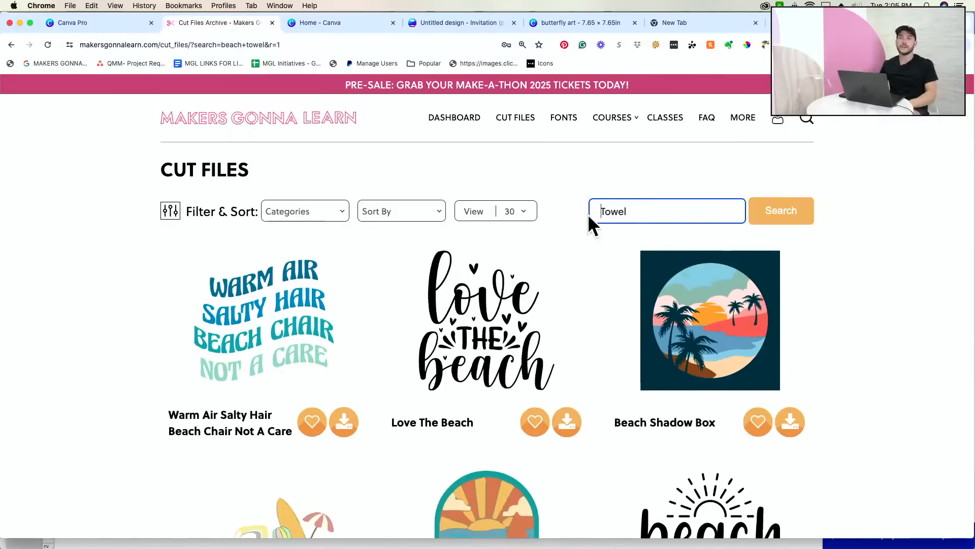
pyautogui.press('Return')
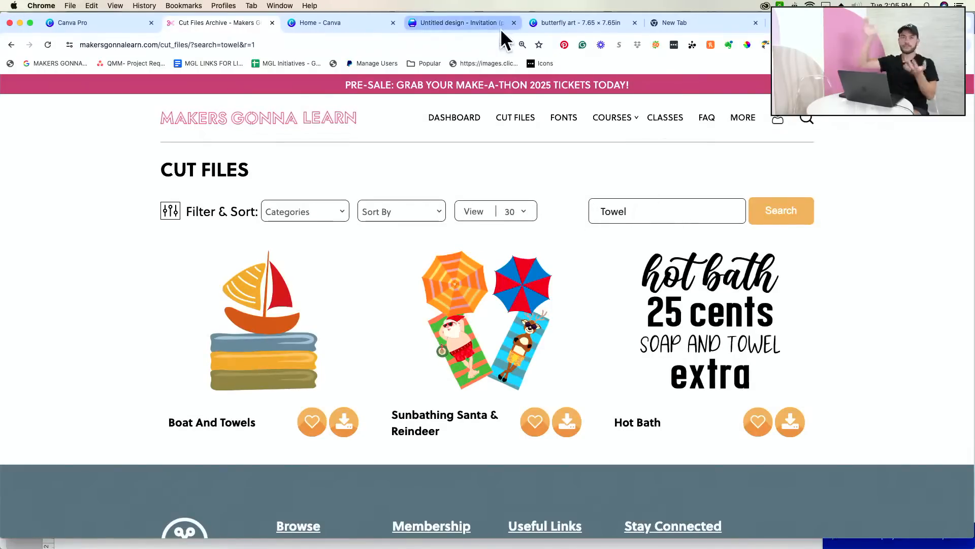
pyautogui.click(457, 23)
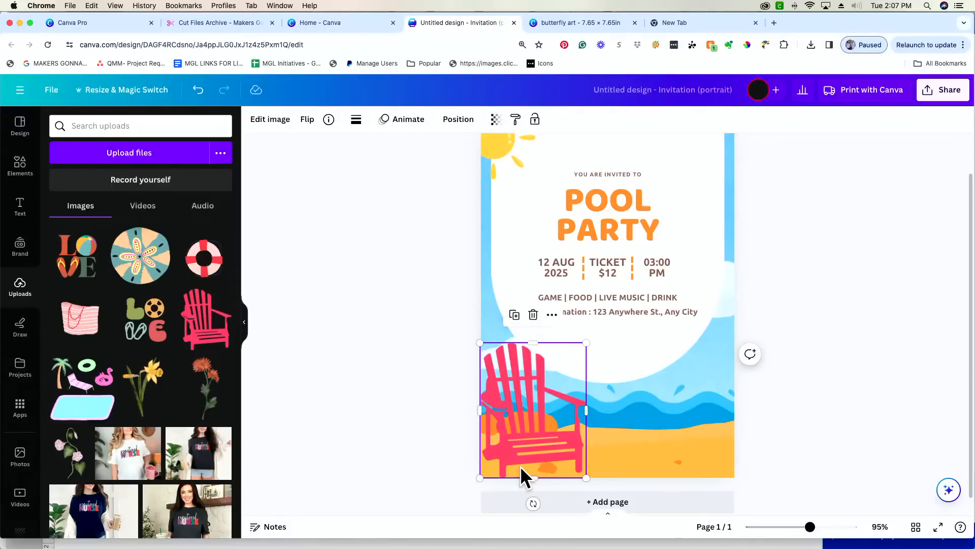
# - Nudge the chair slightly up and bring up its Edit image effects list
pyautogui.moveTo(541, 431); pyautogui.dragTo(543, 427)
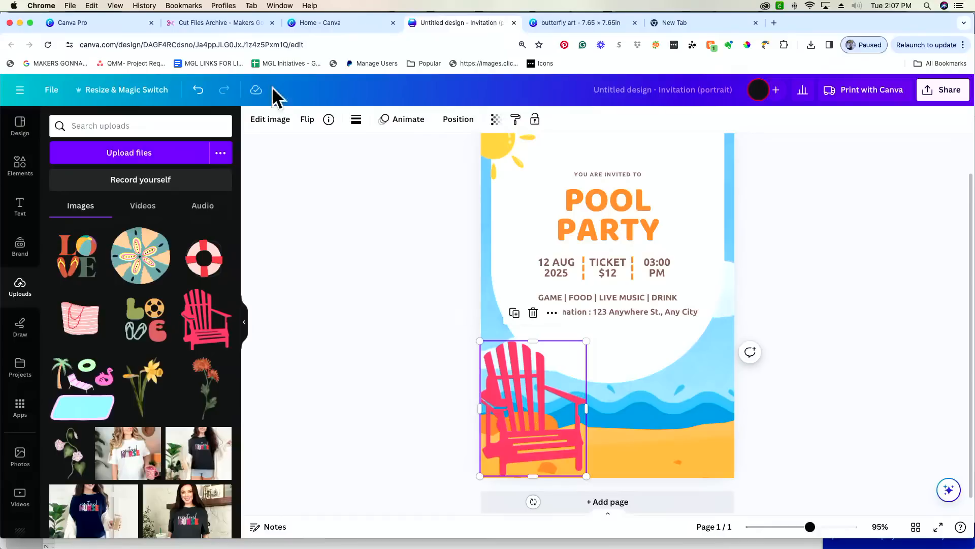
pyautogui.click(275, 120)
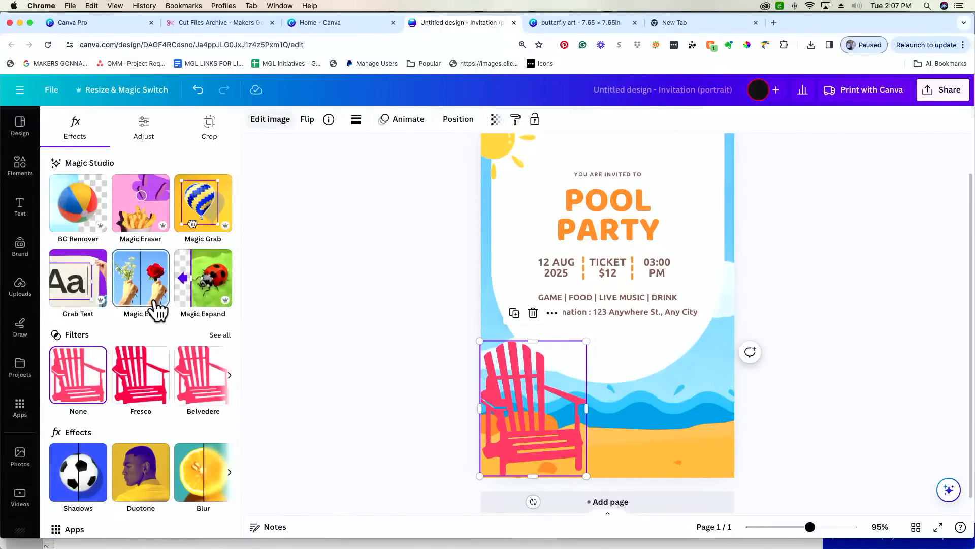
pyautogui.scroll(-2, 157, 307)
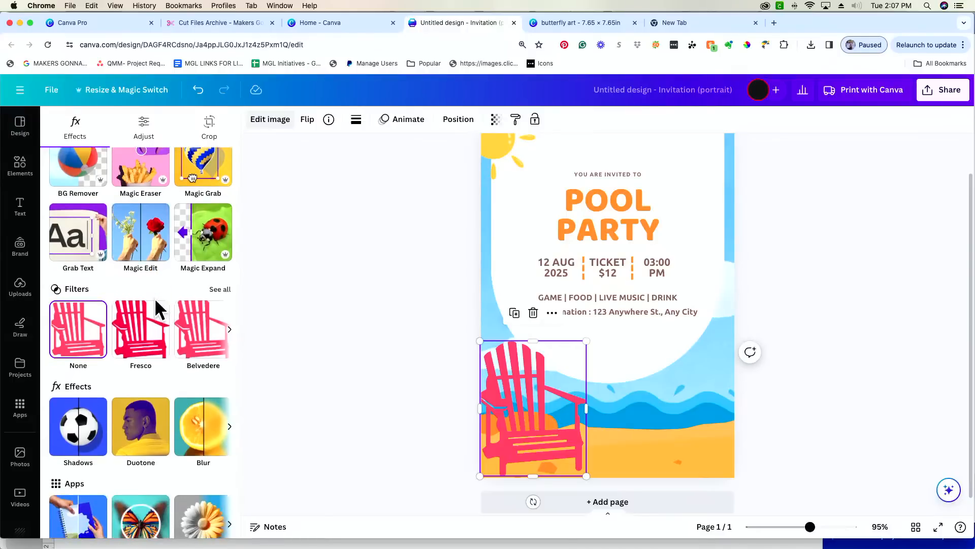
pyautogui.scroll(-1, 154, 298)
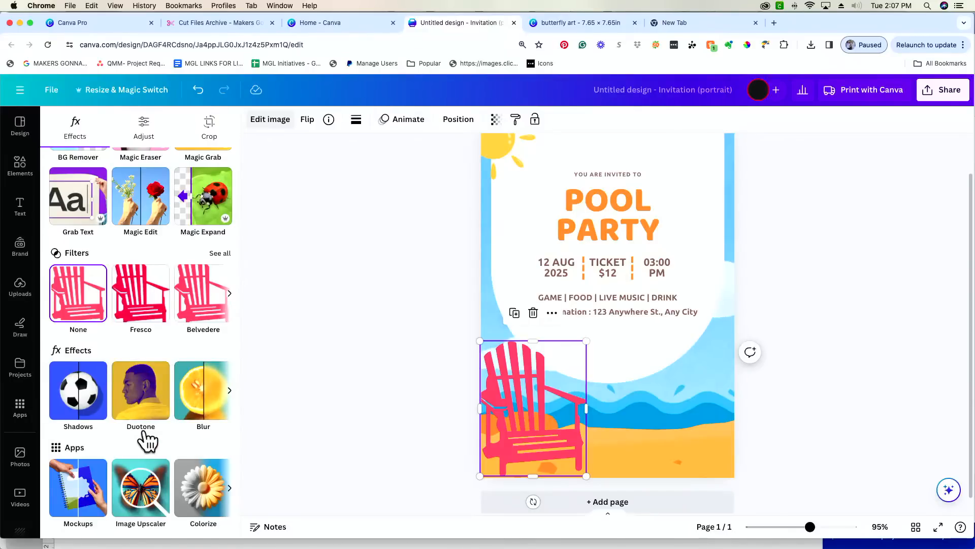
# - Give the chair a Drop shadow and increase its blur
pyautogui.click(79, 420)
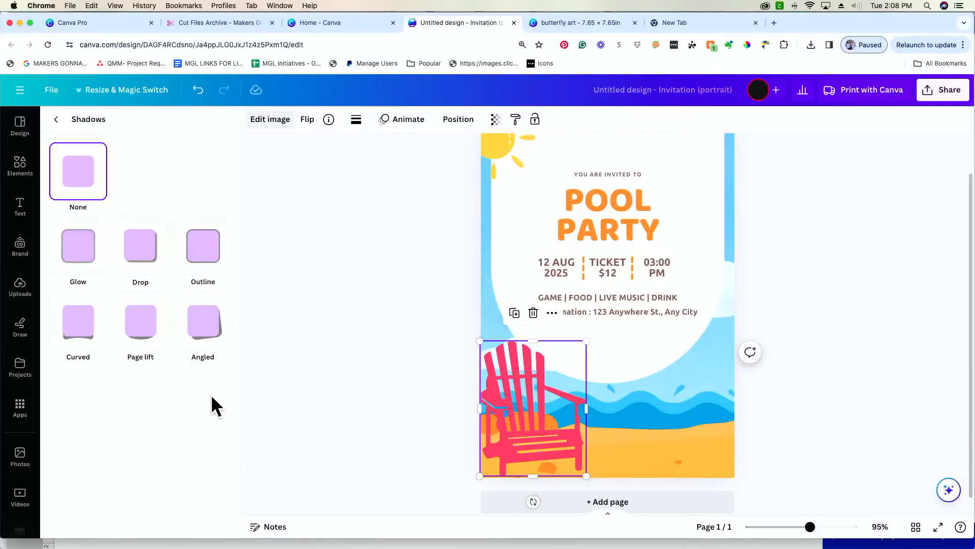
pyautogui.click(136, 251)
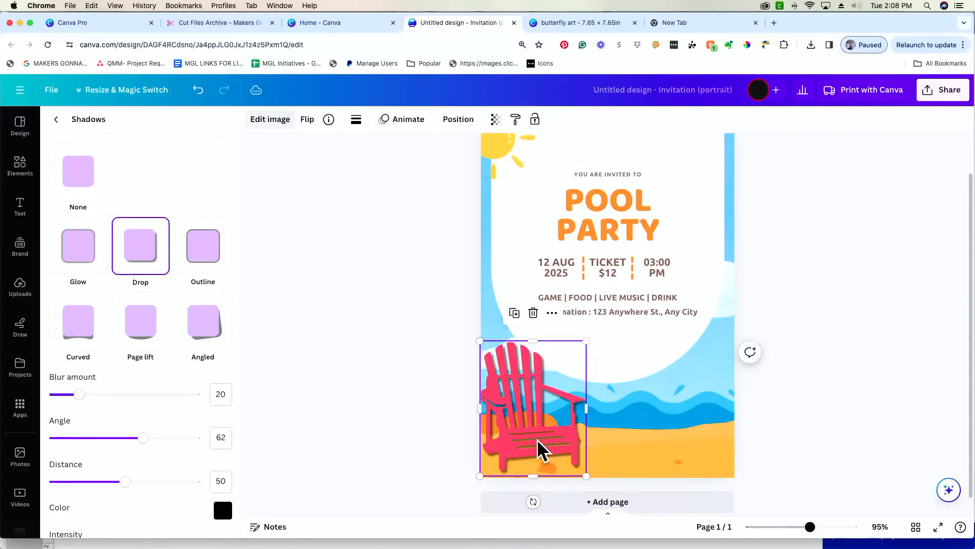
pyautogui.moveTo(79, 396); pyautogui.dragTo(158, 398)
# - Resize the chair, settle the shadow blur at 32, and move the chair to the beach's right side
pyautogui.moveTo(464, 498); pyautogui.dragTo(420, 529)
pyautogui.moveTo(525, 435); pyautogui.dragTo(564, 394)
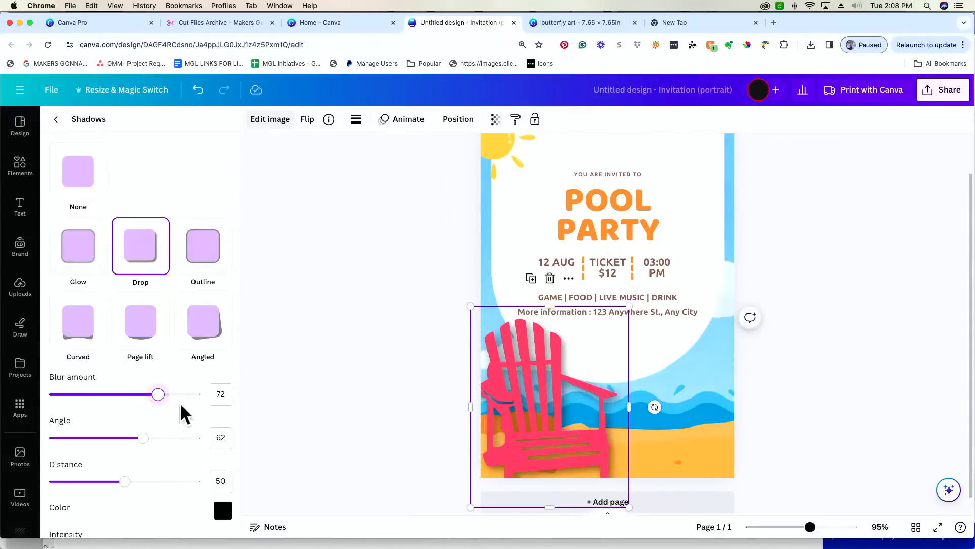
pyautogui.moveTo(157, 394); pyautogui.dragTo(132, 395)
pyautogui.moveTo(62, 405); pyautogui.dragTo(98, 405)
pyautogui.moveTo(629, 307); pyautogui.dragTo(599, 349)
pyautogui.moveTo(535, 429); pyautogui.dragTo(542, 411)
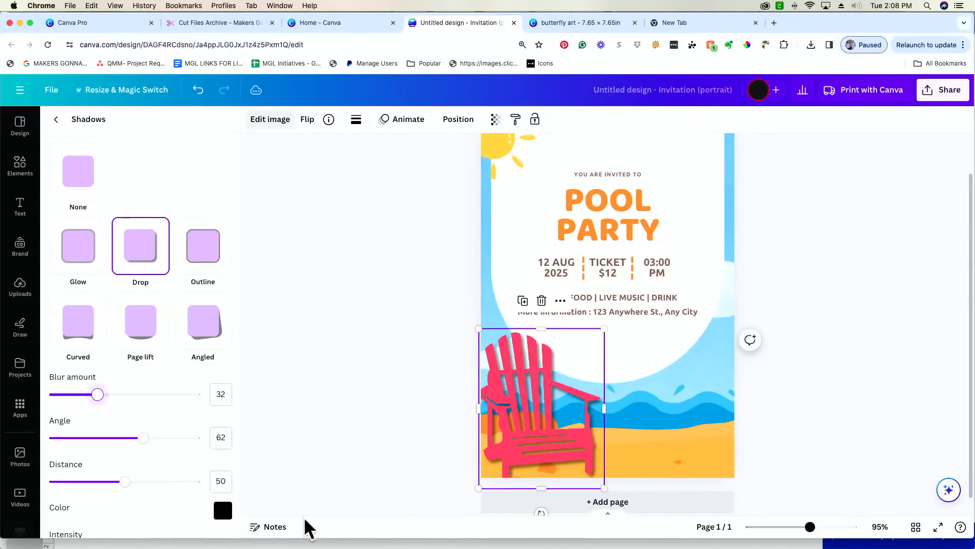
pyautogui.click(143, 438)
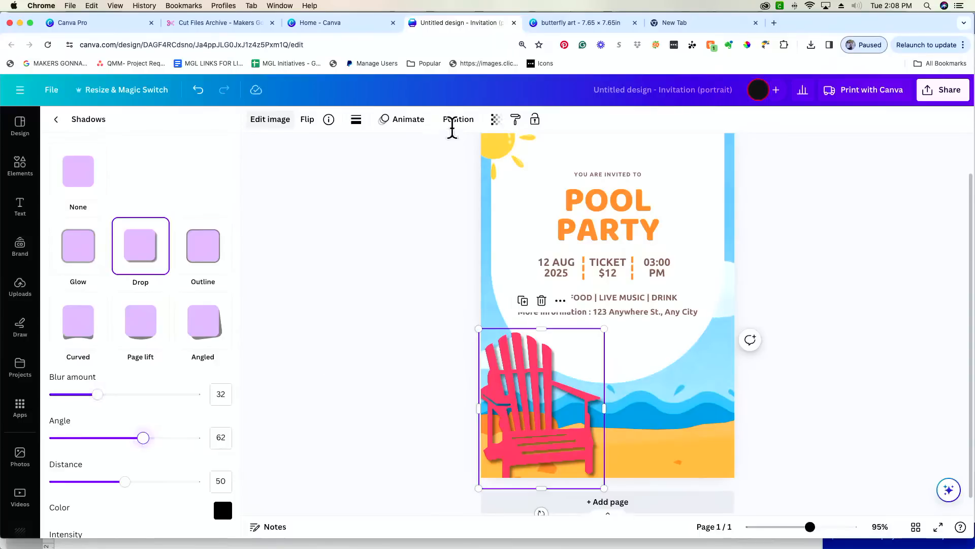
pyautogui.moveTo(546, 429); pyautogui.dragTo(647, 418)
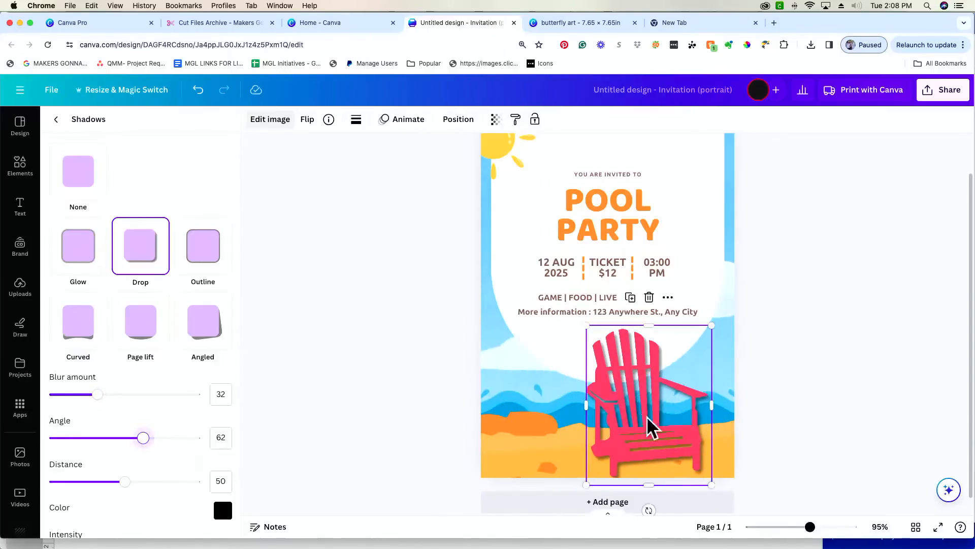
# - Flip the chair horizontally and set its drop shadow to angle 38, distance 32
pyautogui.click(307, 120)
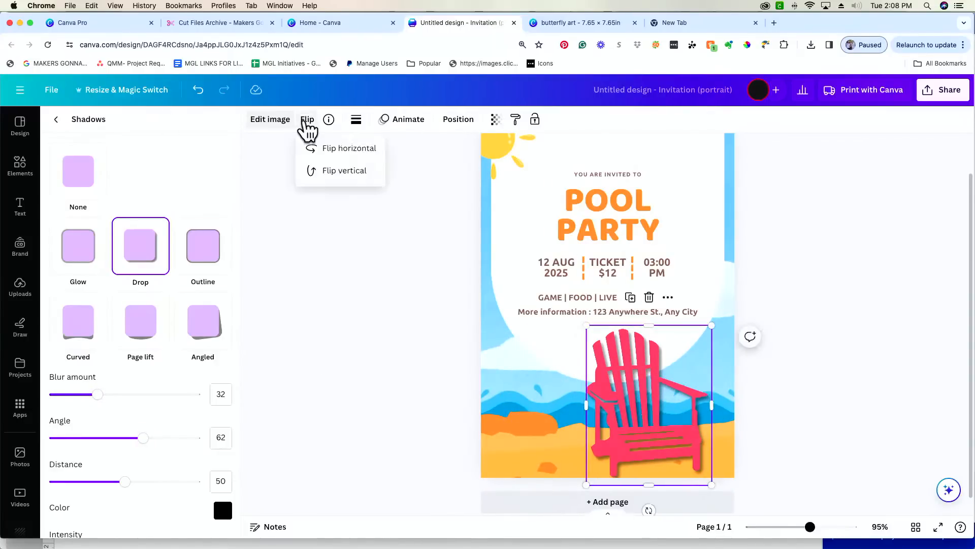
pyautogui.click(321, 148)
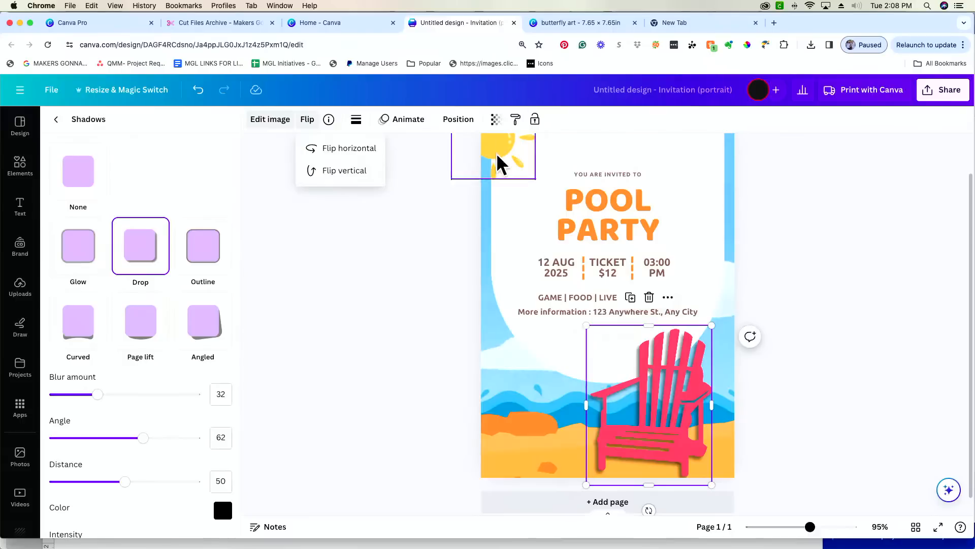
pyautogui.scroll(2, 496, 212)
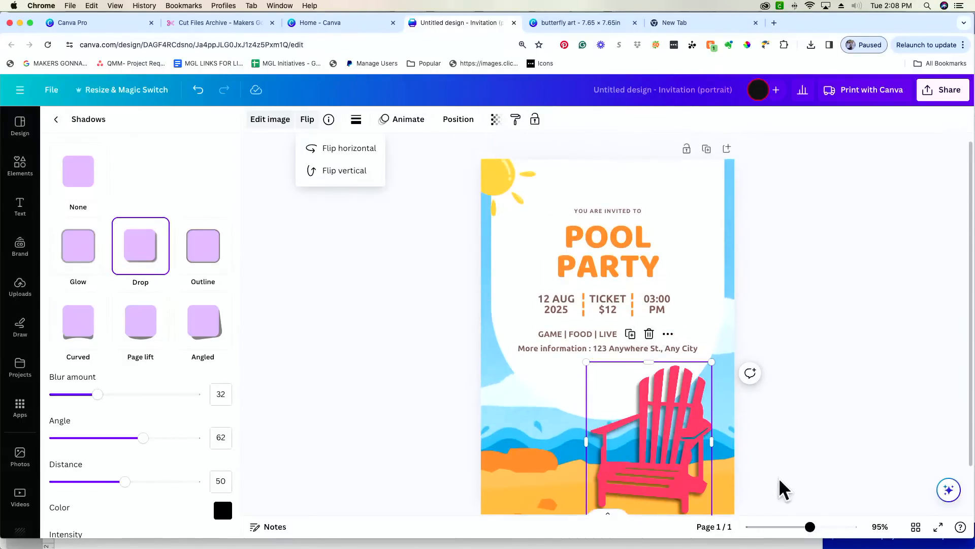
pyautogui.moveTo(143, 437); pyautogui.dragTo(106, 439)
pyautogui.moveTo(125, 481); pyautogui.dragTo(98, 483)
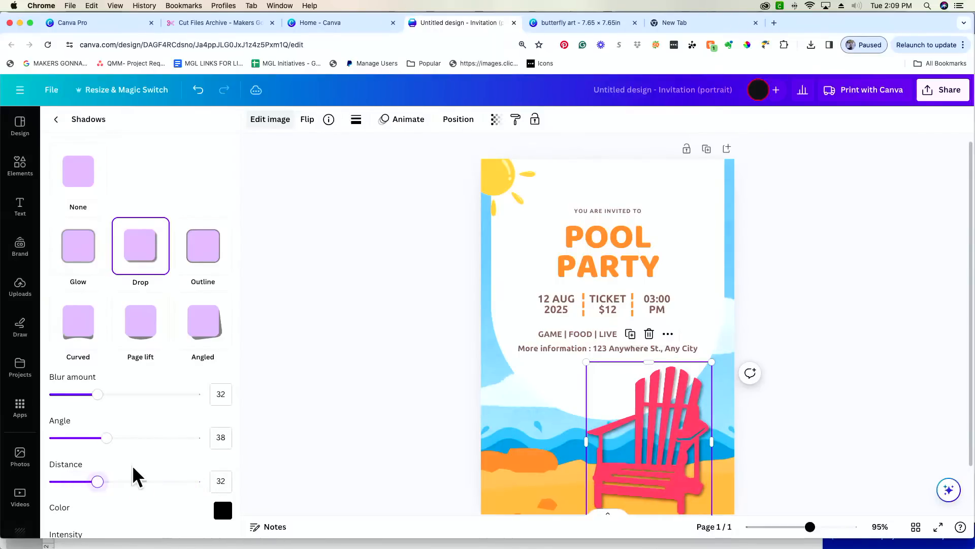
# - Try an Outline shadow on the chair with a larger size and very light colour
pyautogui.click(208, 262)
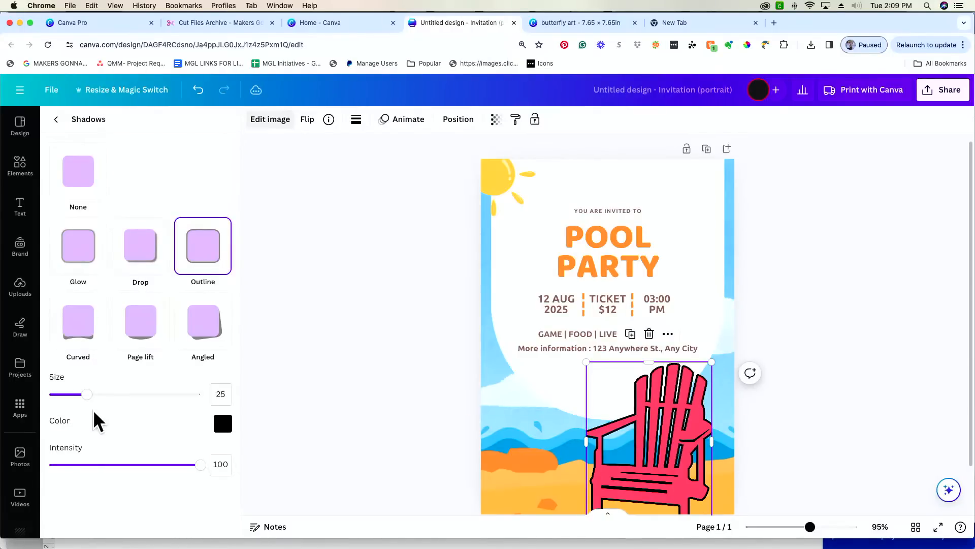
pyautogui.moveTo(88, 394); pyautogui.dragTo(146, 395)
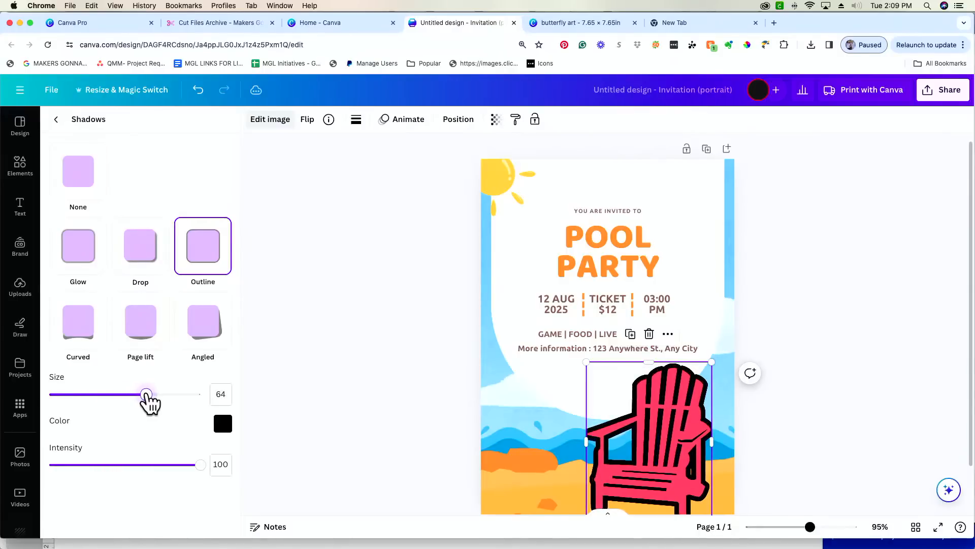
pyautogui.click(219, 425)
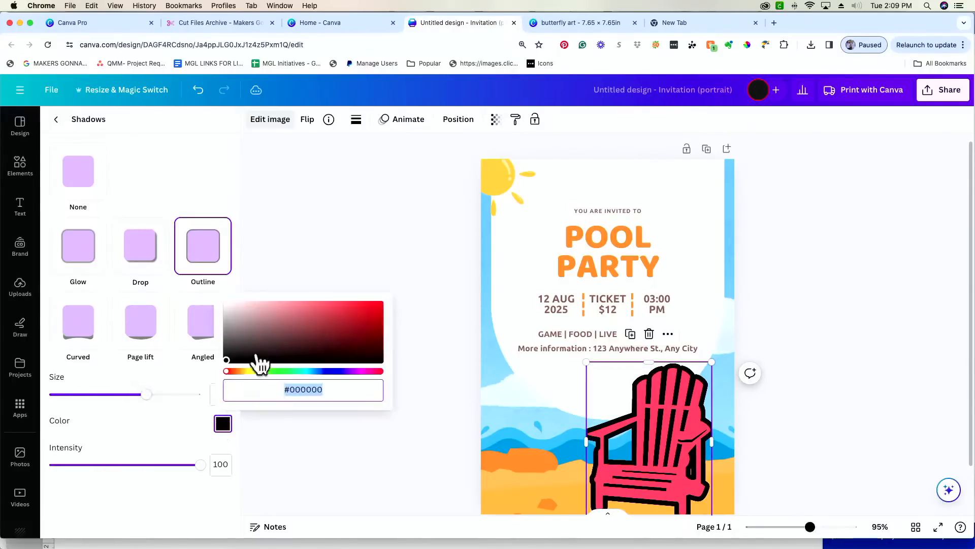
pyautogui.click(230, 303)
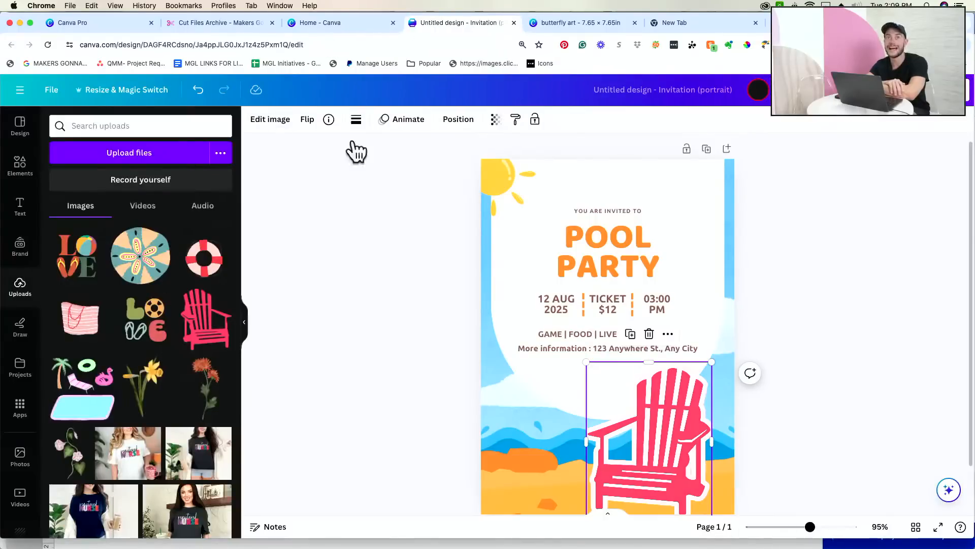
# - Set the chair's shadow to None, flip it back, and move it to the beach's bottom-left
pyautogui.click(271, 121)
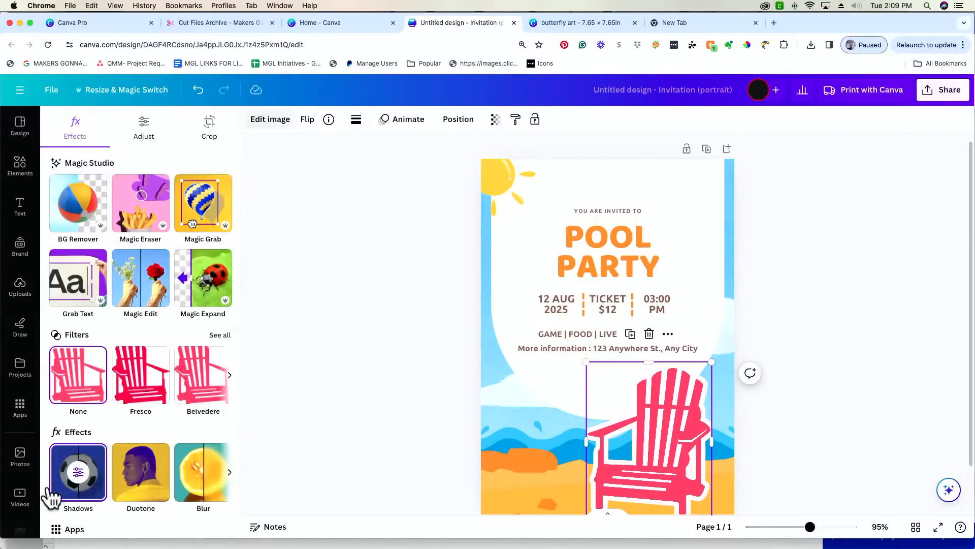
pyautogui.click(72, 488)
pyautogui.click(76, 193)
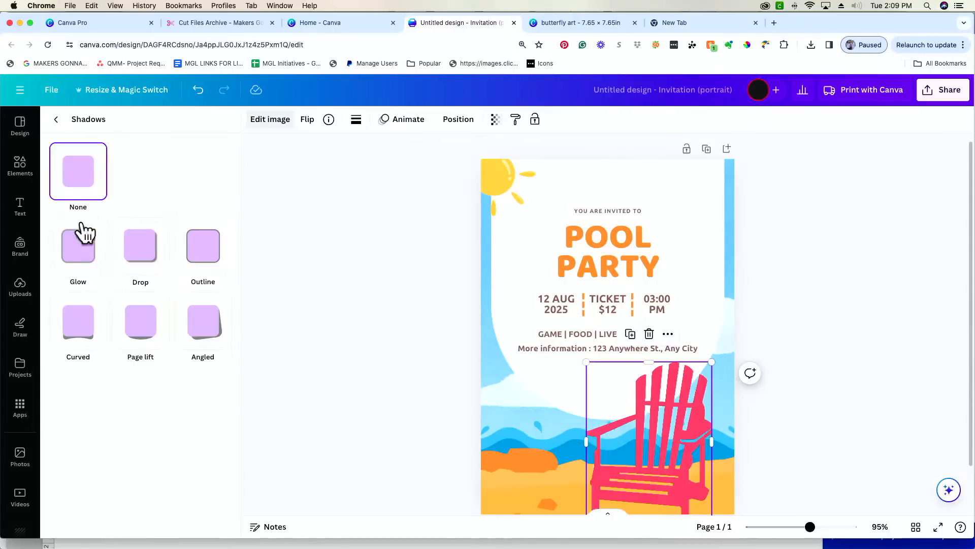
pyautogui.click(308, 121)
pyautogui.click(347, 152)
pyautogui.moveTo(658, 455); pyautogui.dragTo(582, 458)
pyautogui.click(57, 122)
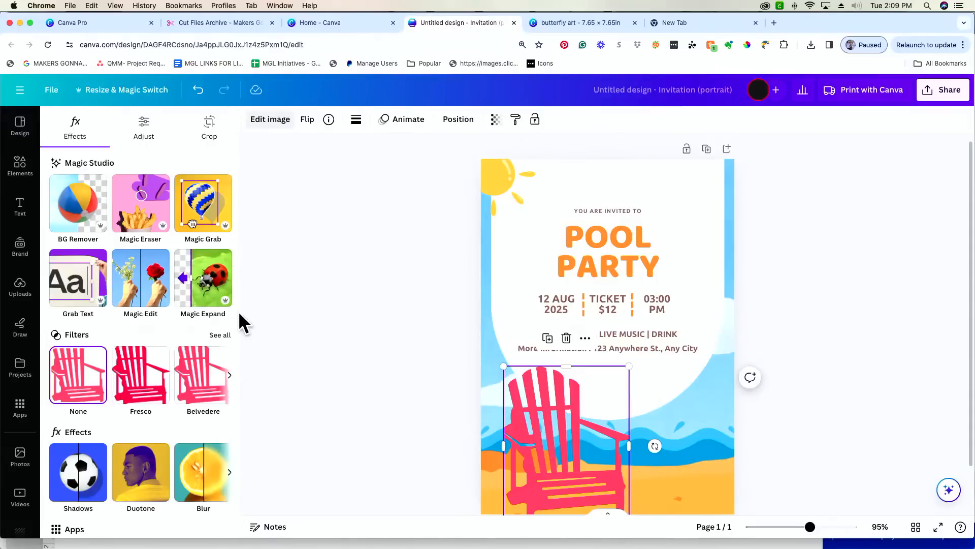
pyautogui.moveTo(574, 446); pyautogui.dragTo(554, 445)
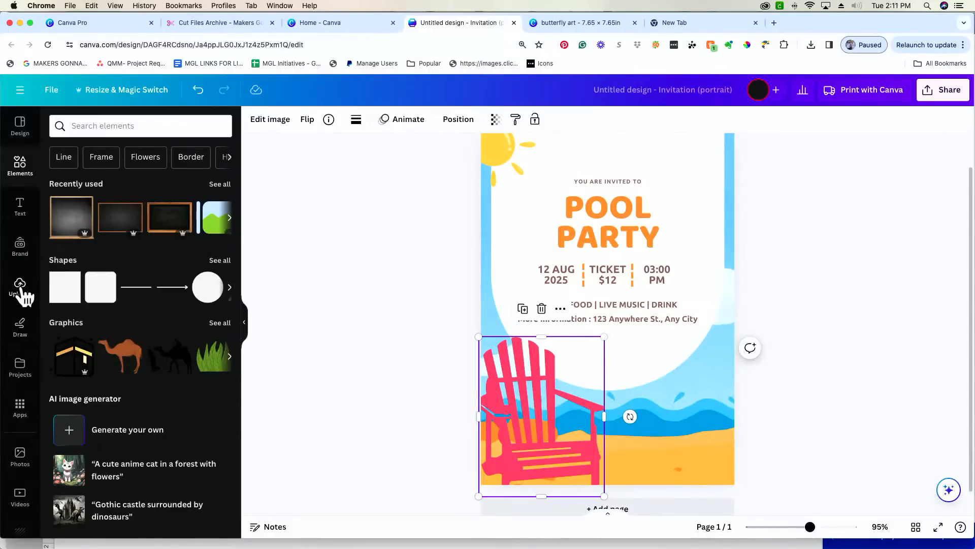
pyautogui.click(20, 288)
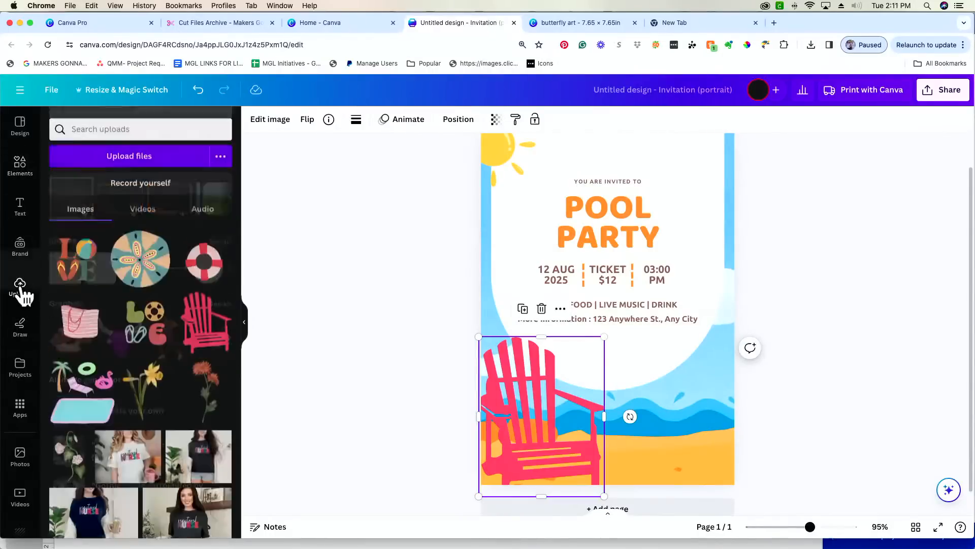
# - Place the LOVE upload, add a blank page 2, and drag the LOVE graphic onto it
pyautogui.moveTo(630, 343); pyautogui.dragTo(648, 438)
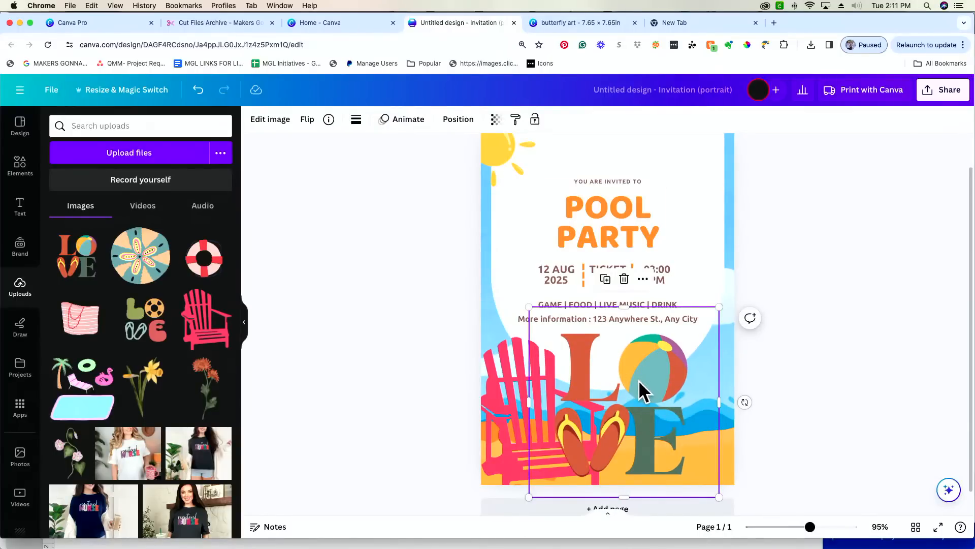
pyautogui.scroll(-1, 627, 432)
pyautogui.click(632, 503)
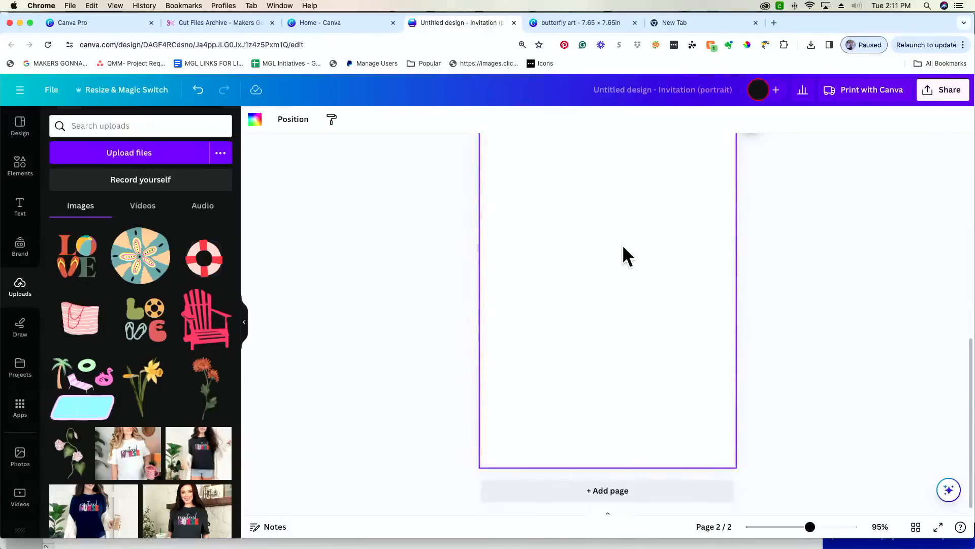
pyautogui.scroll(5, 623, 245)
pyautogui.moveTo(622, 249); pyautogui.dragTo(599, 452)
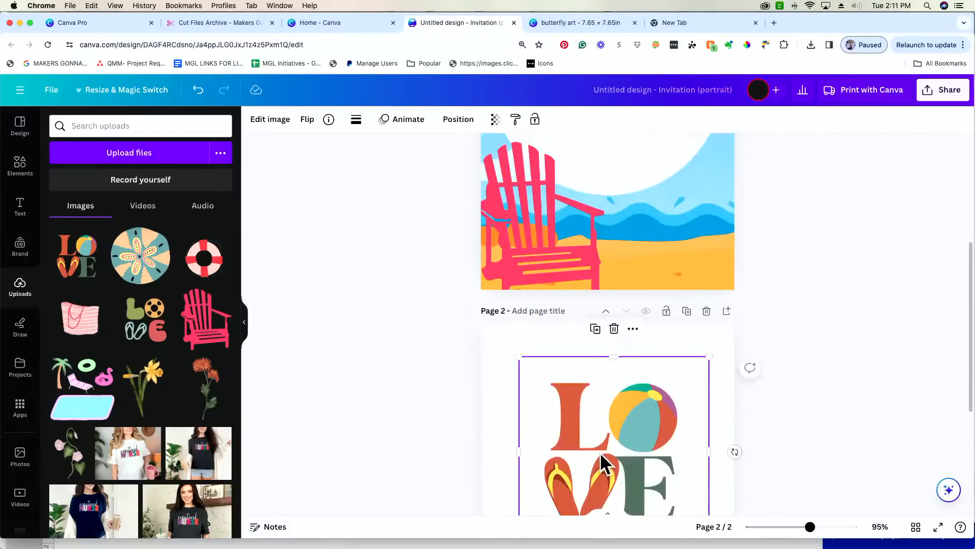
pyautogui.scroll(-3, 599, 452)
pyautogui.moveTo(621, 359); pyautogui.dragTo(611, 380)
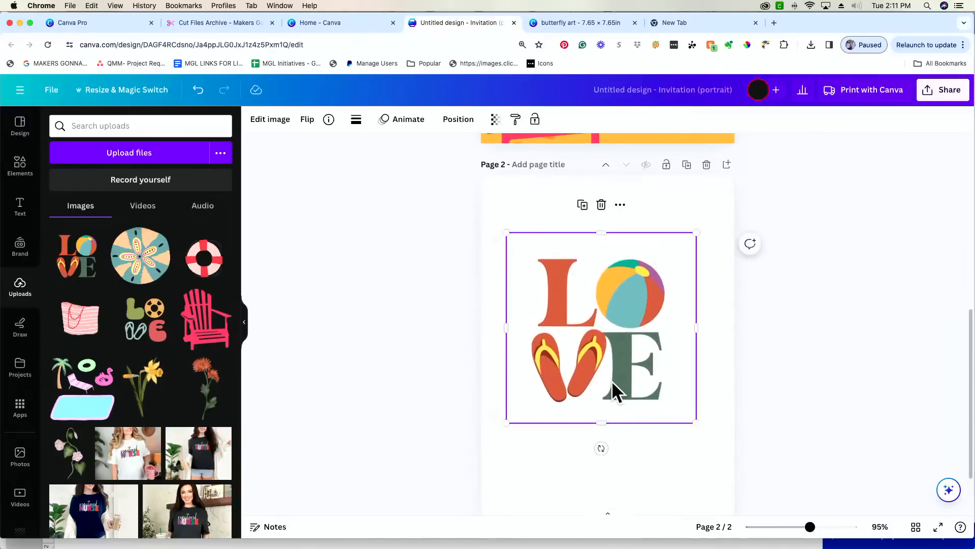
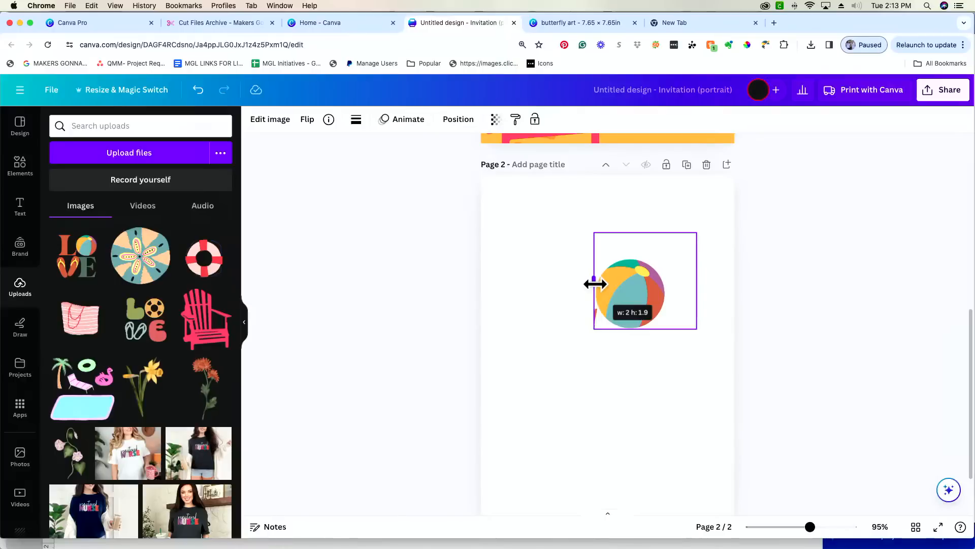
# - Crop the beach-ball image on page 2 to a tight 1.5 × 1.5 frame around the ball
pyautogui.moveTo(696, 285); pyautogui.dragTo(670, 286)
pyautogui.moveTo(630, 233); pyautogui.dragTo(630, 250)
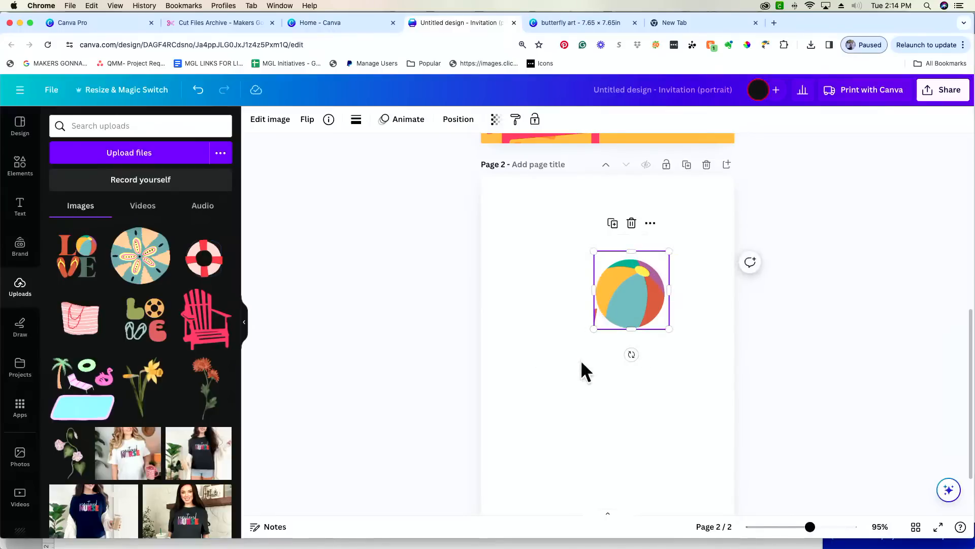
pyautogui.moveTo(810, 527); pyautogui.dragTo(835, 526)
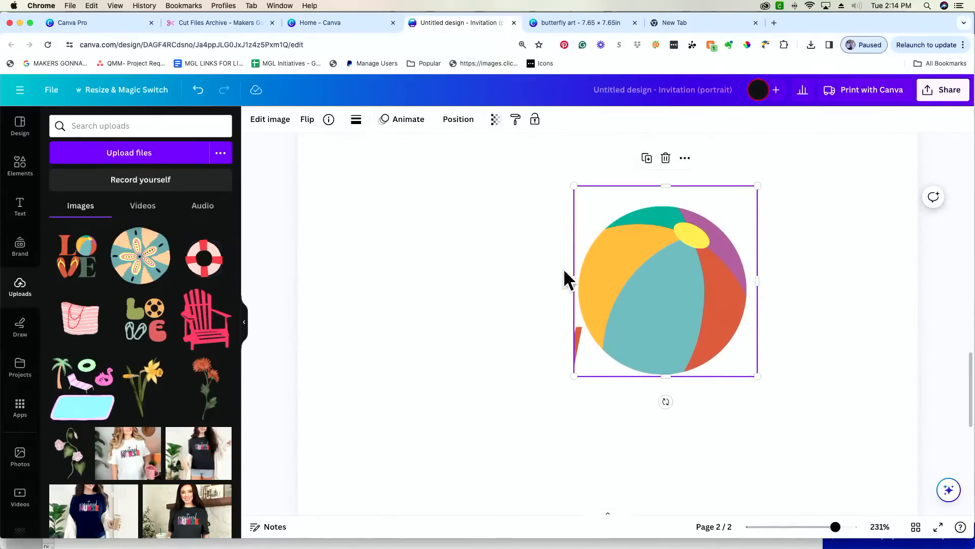
pyautogui.moveTo(573, 273); pyautogui.dragTo(574, 274)
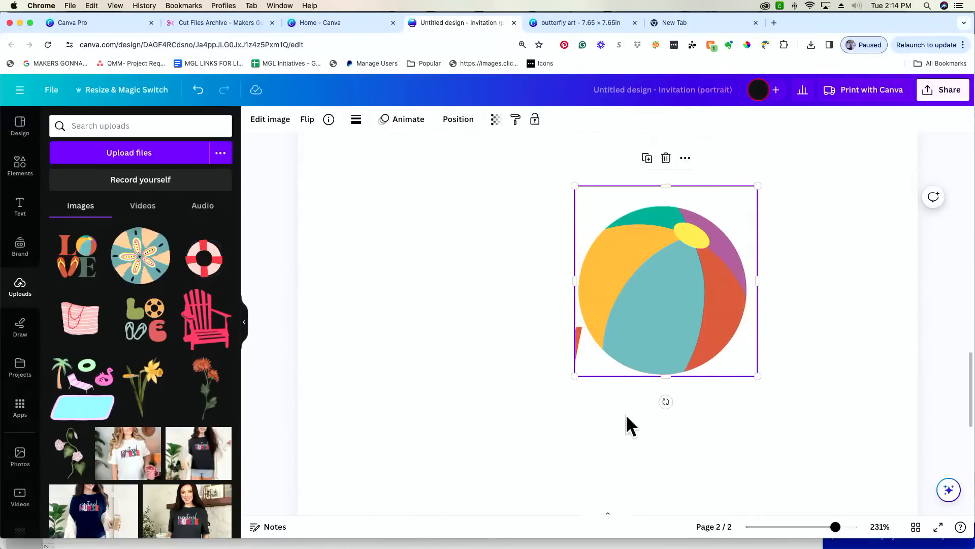
pyautogui.moveTo(835, 530); pyautogui.dragTo(805, 529)
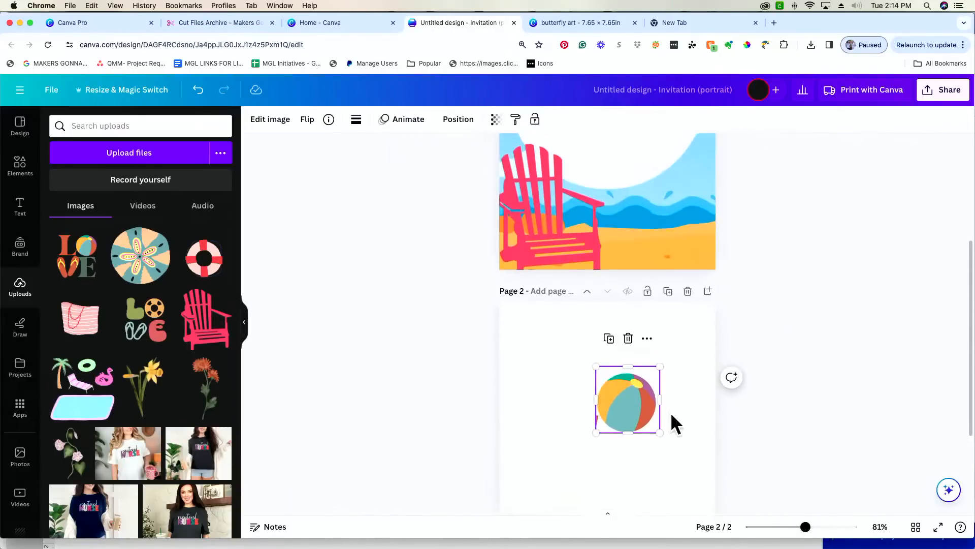
# - Bring the beach ball onto page 1 and resize it, undoing an accidental text box move
pyautogui.moveTo(634, 407); pyautogui.dragTo(662, 209)
pyautogui.scroll(4, 663, 216)
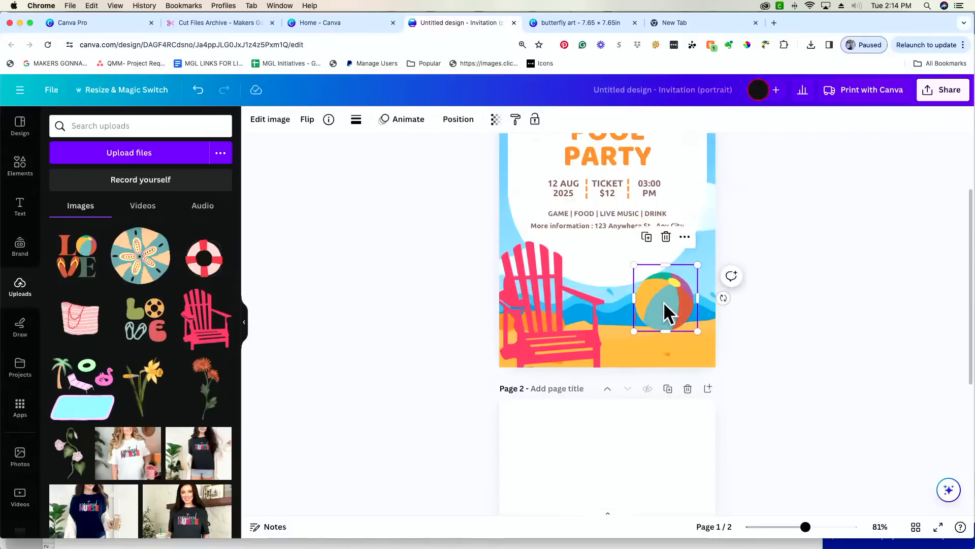
pyautogui.moveTo(663, 305); pyautogui.dragTo(638, 311)
pyautogui.moveTo(671, 269); pyautogui.dragTo(659, 300)
pyautogui.click(670, 277)
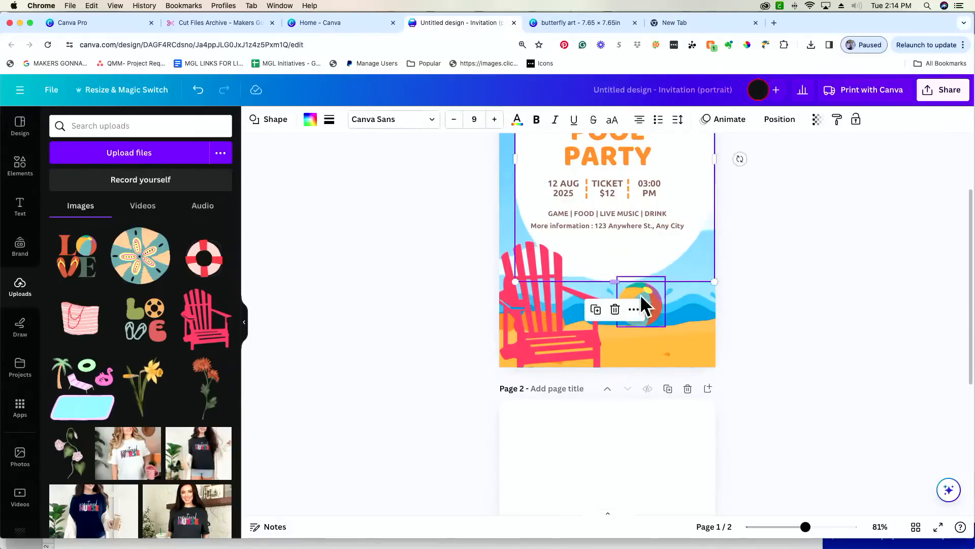
pyautogui.scroll(4, 640, 264)
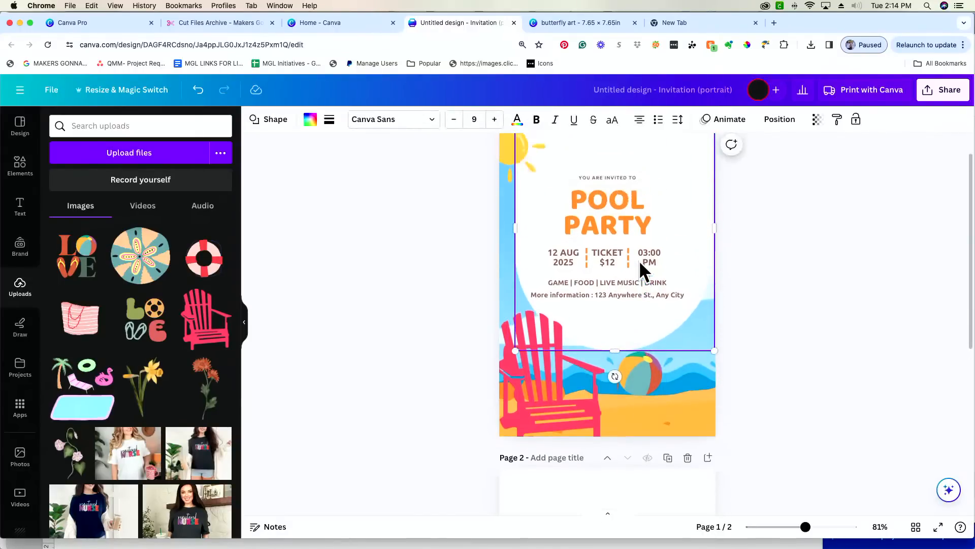
pyautogui.click(199, 91)
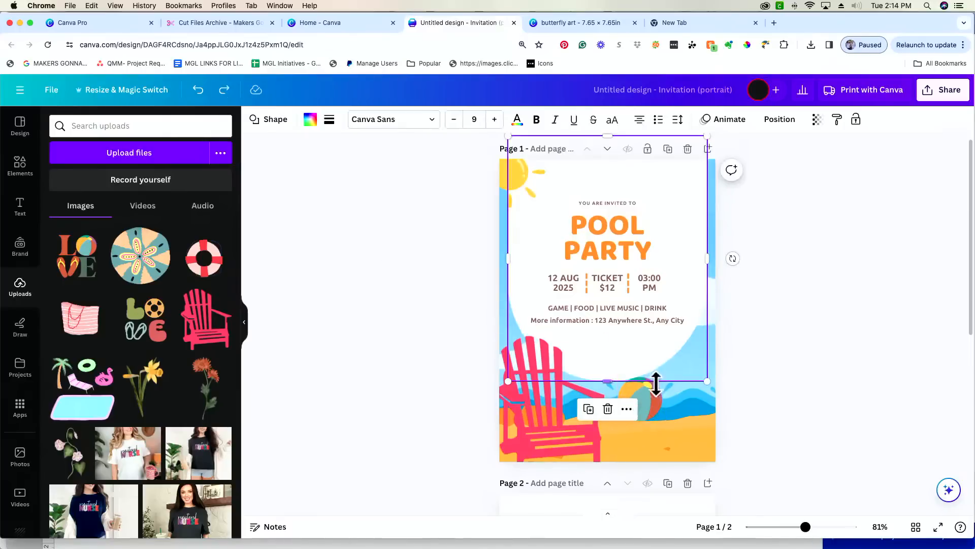
pyautogui.click(659, 403)
pyautogui.moveTo(665, 371); pyautogui.dragTo(676, 359)
# - Shrink the red chair and move it up onto the beach
pyautogui.click(524, 429)
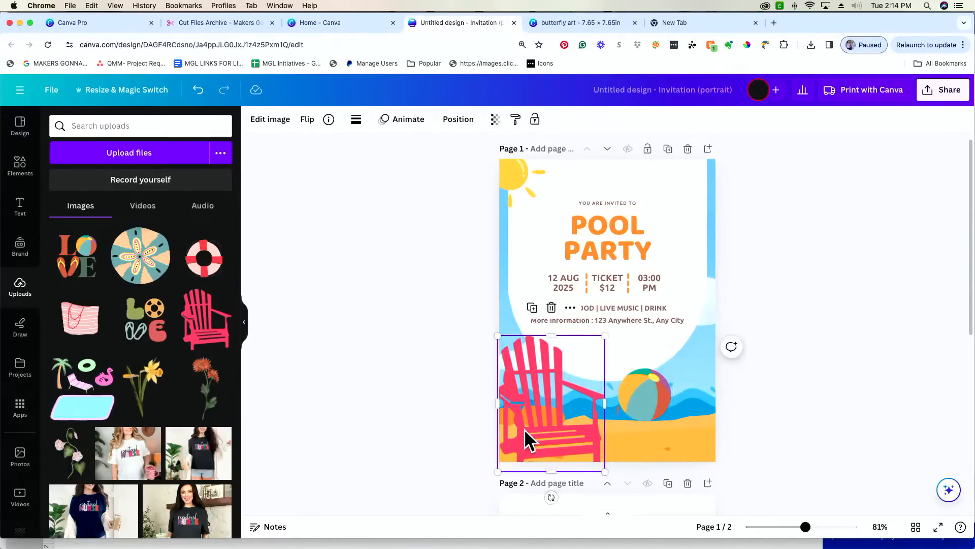
pyautogui.moveTo(607, 335); pyautogui.dragTo(602, 343)
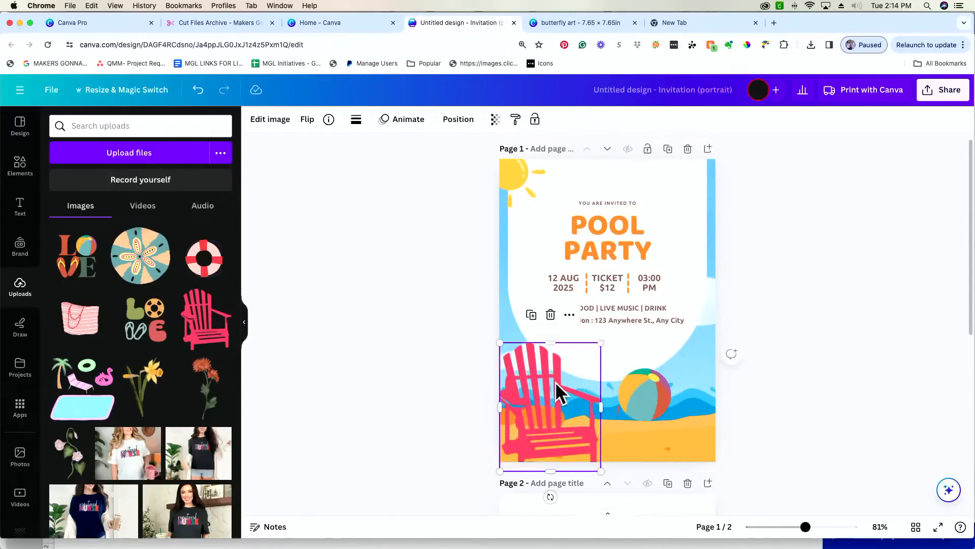
pyautogui.moveTo(548, 397); pyautogui.dragTo(553, 389)
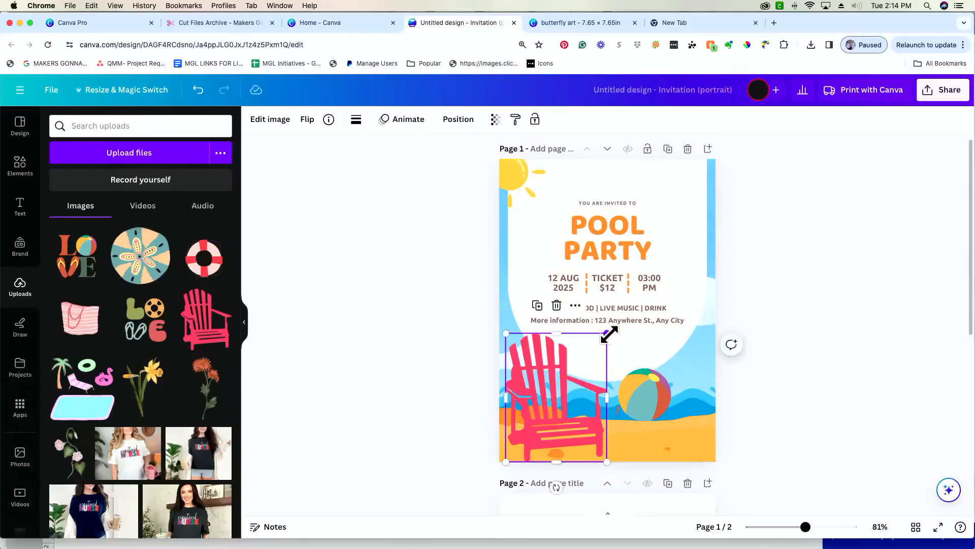
pyautogui.moveTo(607, 334); pyautogui.dragTo(597, 347)
pyautogui.moveTo(562, 403); pyautogui.dragTo(561, 383)
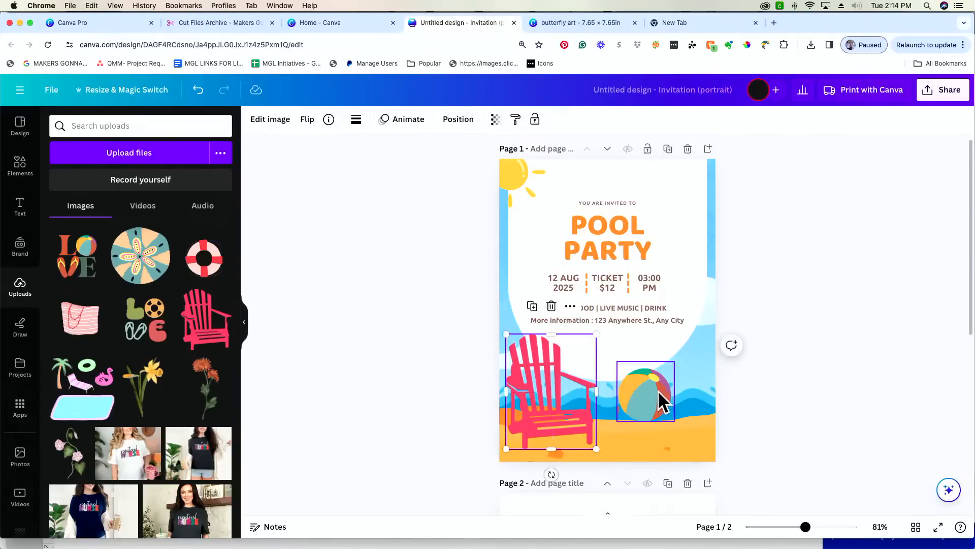
# - Place the beach ball on the sand at lower right, tilted about 45°
pyautogui.moveTo(659, 392)
pyautogui.mouseDown()
pyautogui.moveTo(634, 392)
pyautogui.moveTo(666, 394)
pyautogui.moveTo(671, 405)
pyautogui.mouseUp()
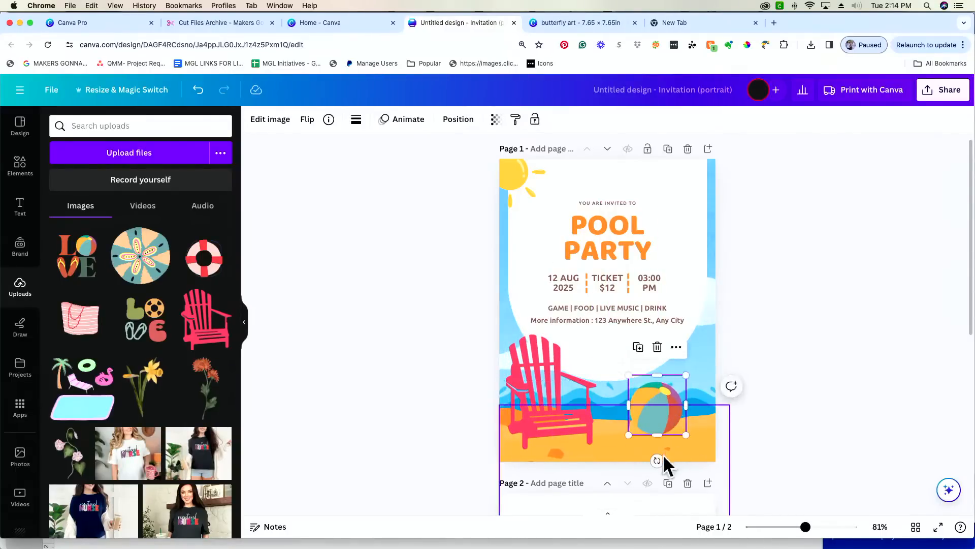
pyautogui.moveTo(657, 460); pyautogui.dragTo(617, 443)
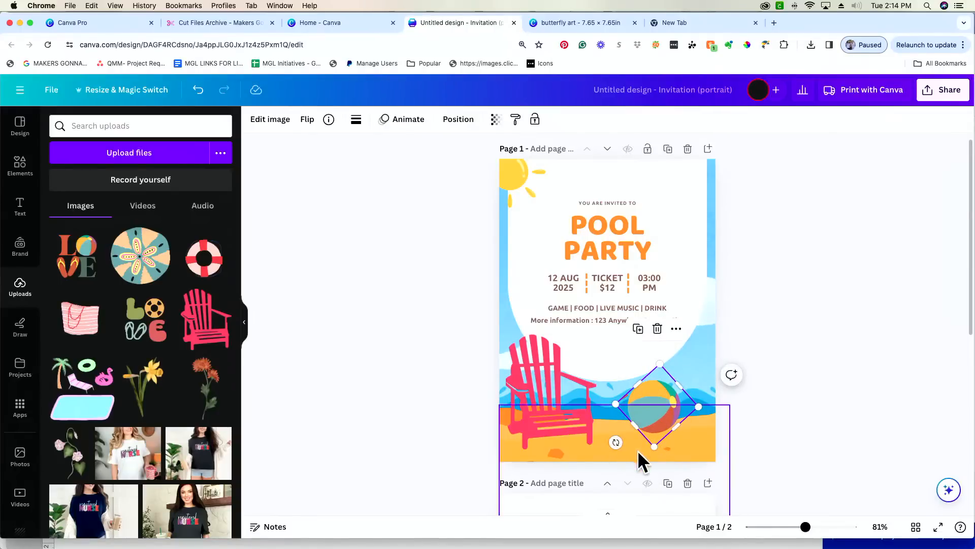
pyautogui.moveTo(663, 407); pyautogui.dragTo(655, 410)
pyautogui.click(680, 450)
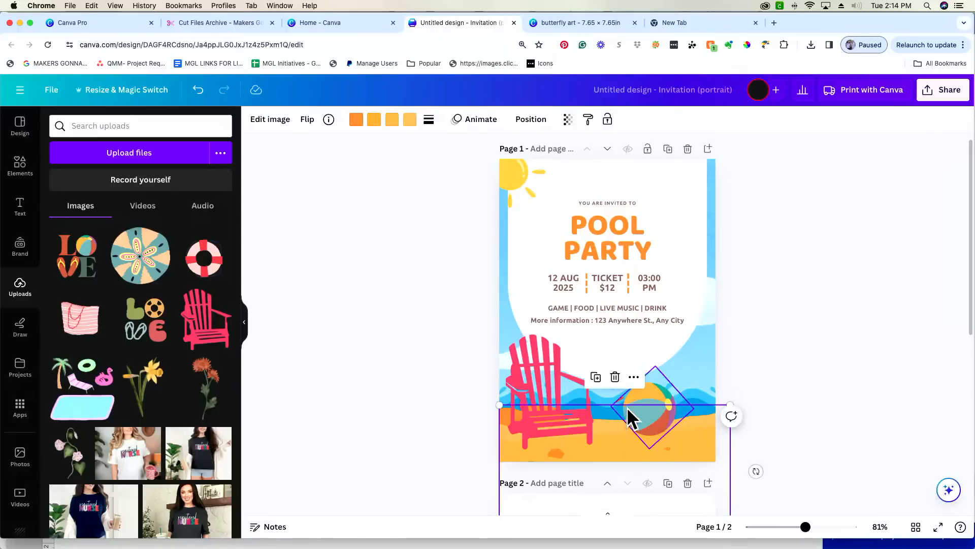
pyautogui.click(806, 440)
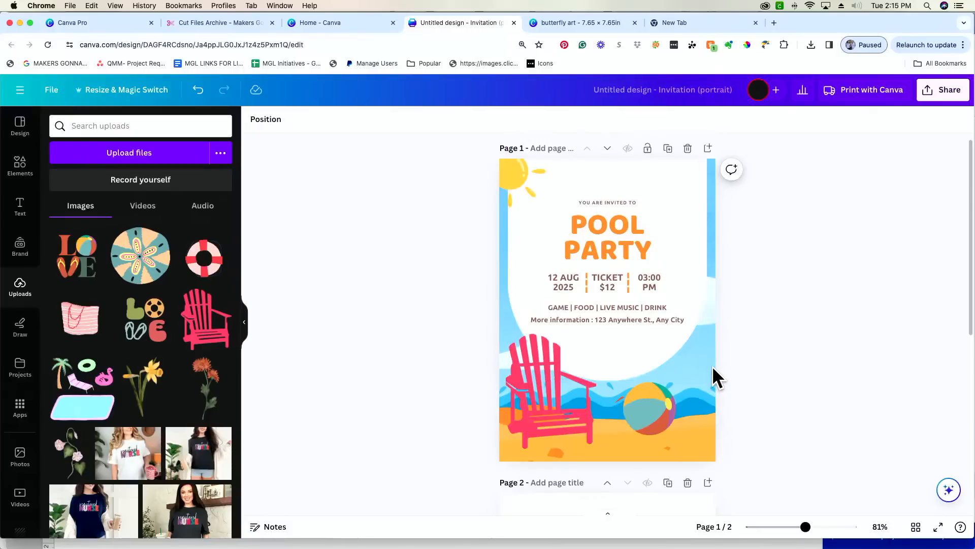
# - Add a square with R and shape it into a small -9° bar over the water beside the ball
pyautogui.press('r')
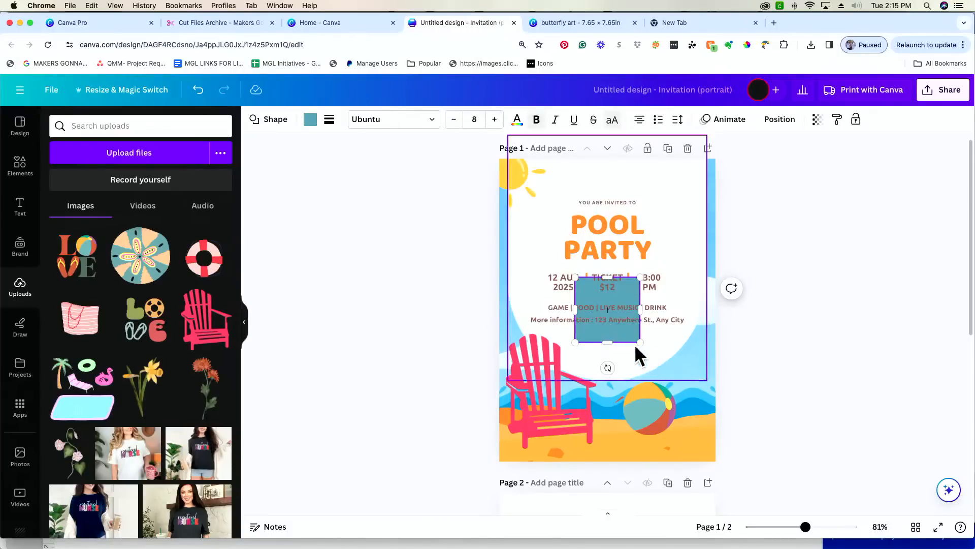
pyautogui.moveTo(806, 528); pyautogui.dragTo(839, 530)
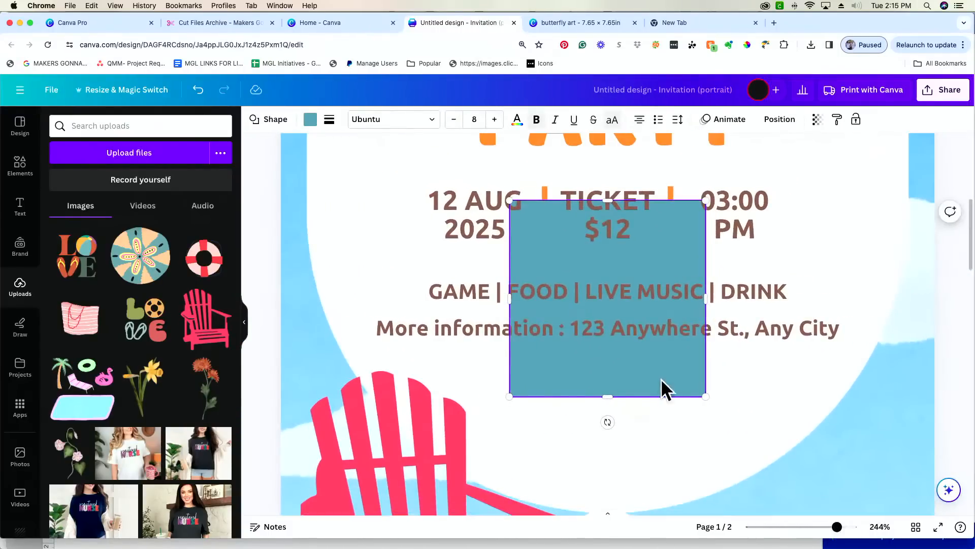
pyautogui.moveTo(661, 381); pyautogui.dragTo(657, 404)
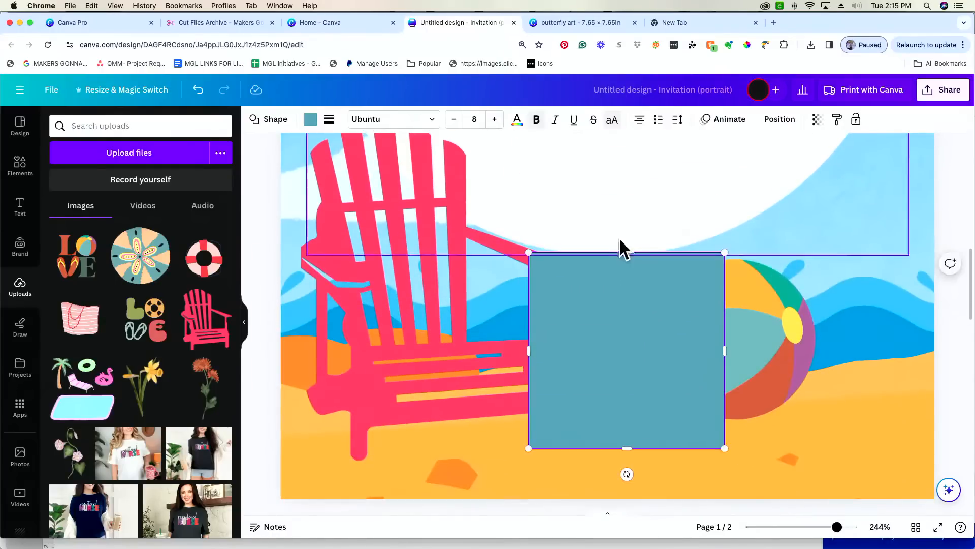
pyautogui.moveTo(627, 255); pyautogui.dragTo(627, 411)
pyautogui.moveTo(722, 433); pyautogui.dragTo(588, 434)
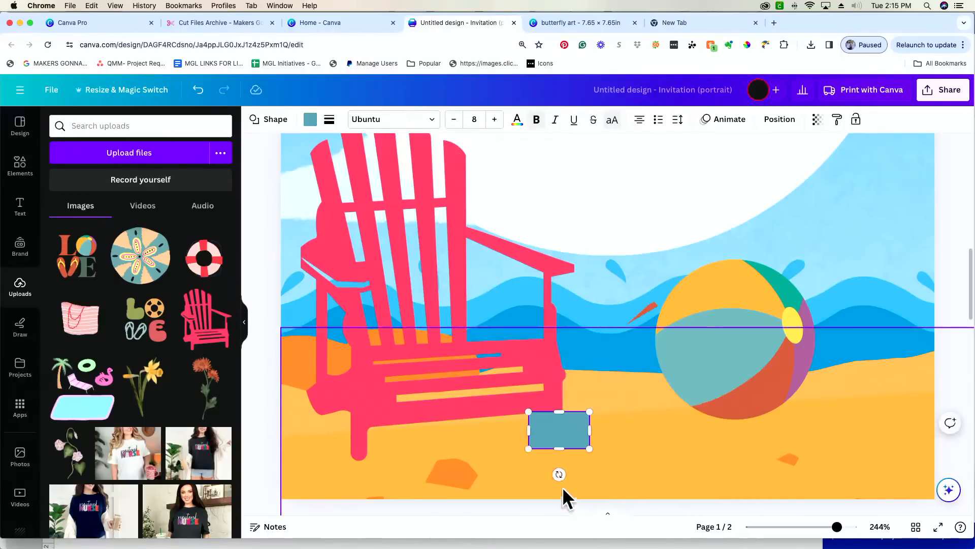
pyautogui.moveTo(559, 470); pyautogui.dragTo(638, 317)
pyautogui.click(639, 406)
pyautogui.click(621, 408)
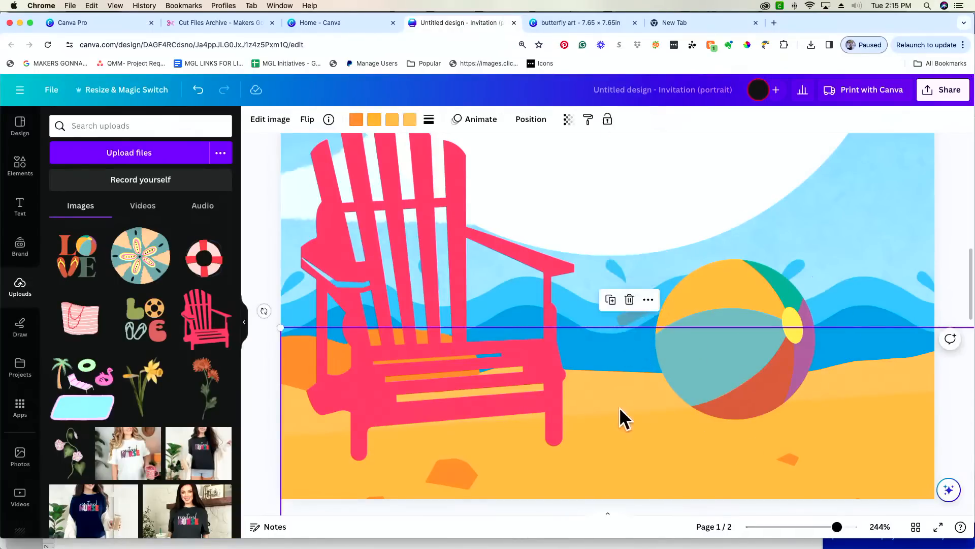
# - Recolour the bar light blue #4fc7f3 to match the water
pyautogui.click(626, 317)
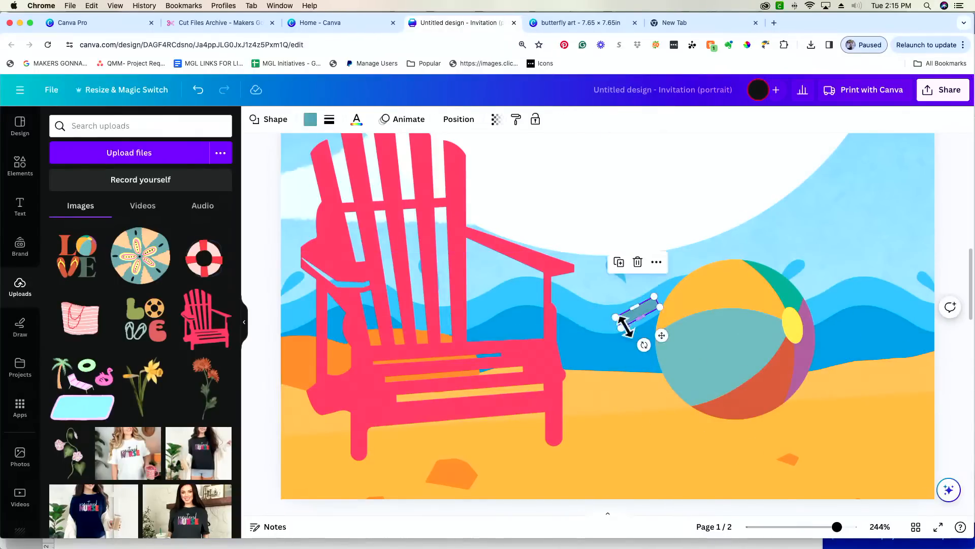
pyautogui.click(310, 120)
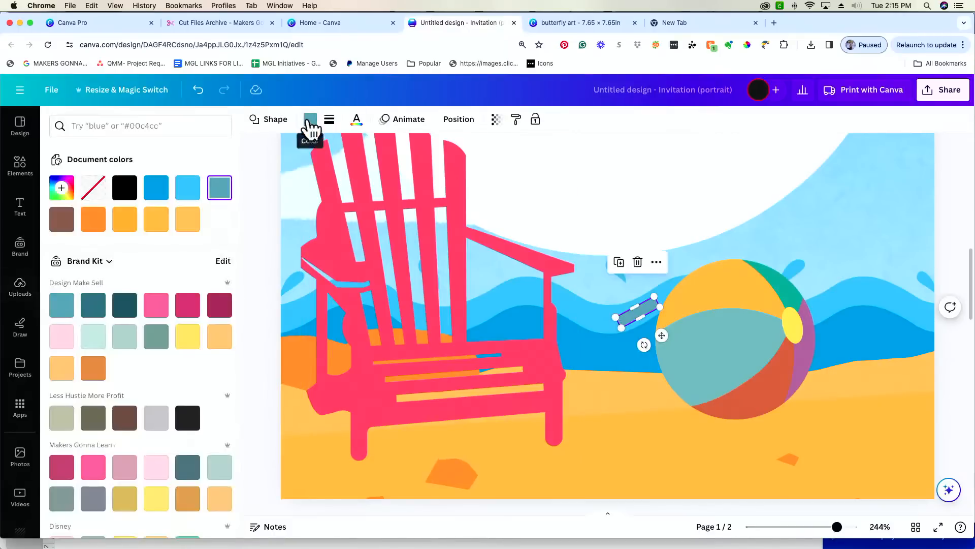
pyautogui.click(187, 200)
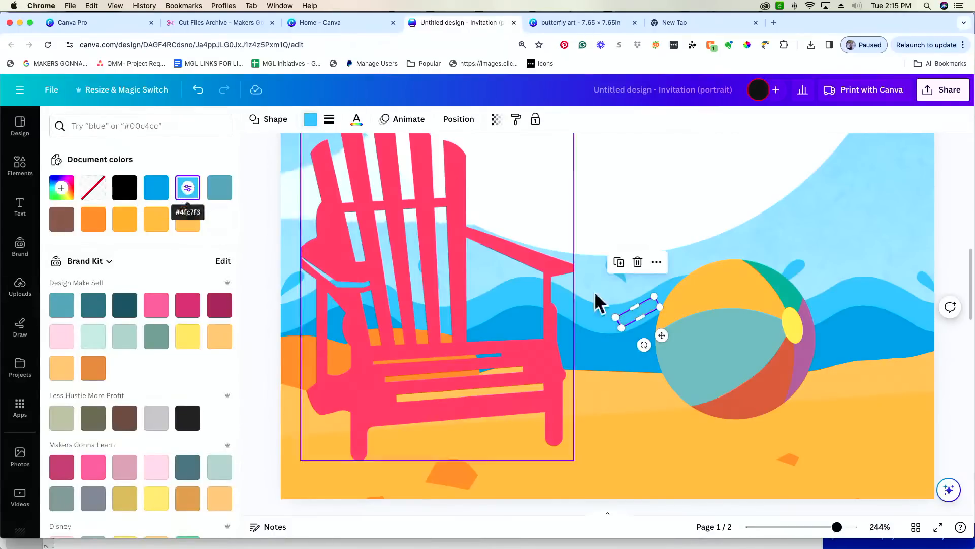
pyautogui.click(950, 244)
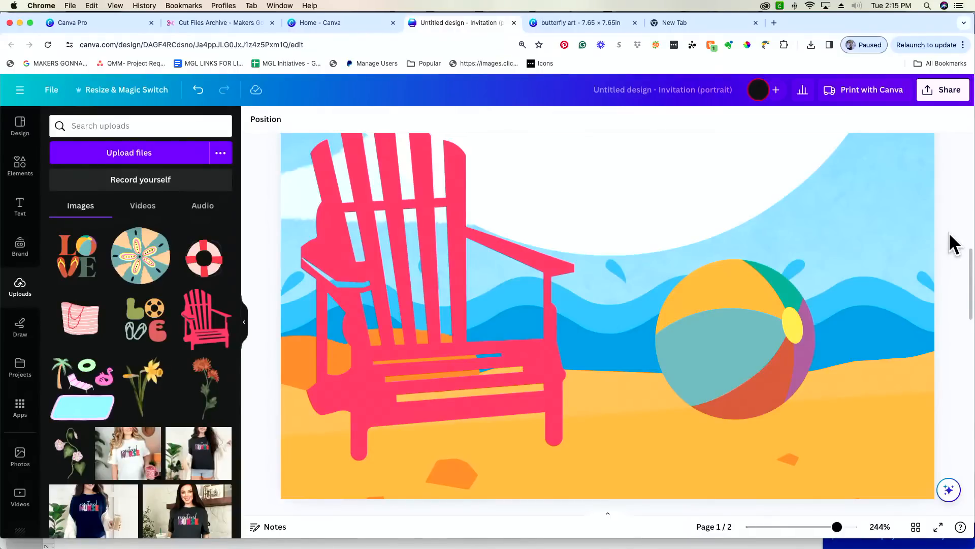
# - Nudge the beach ball slightly right and zoom back out
pyautogui.click(757, 345)
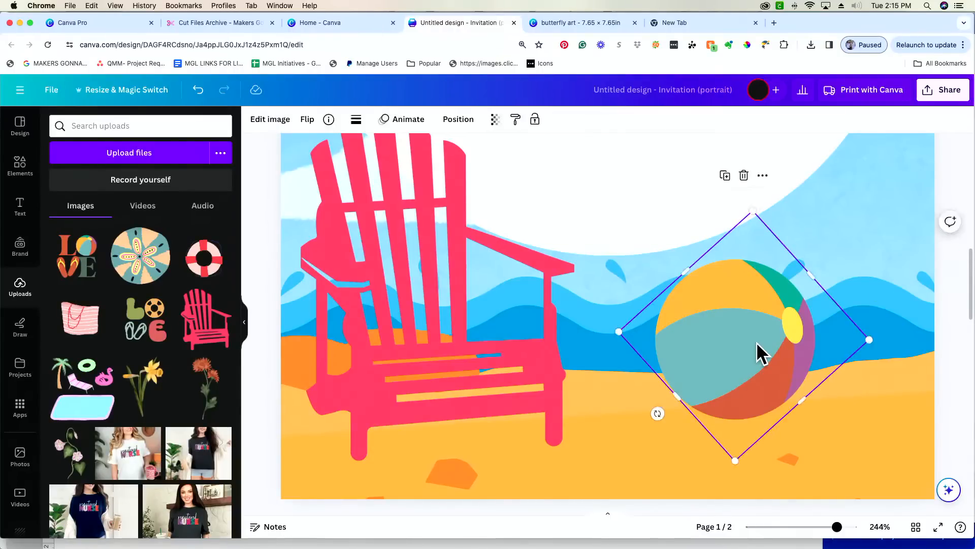
pyautogui.moveTo(759, 345)
pyautogui.mouseDown()
pyautogui.moveTo(775, 344)
pyautogui.moveTo(755, 344)
pyautogui.mouseUp()
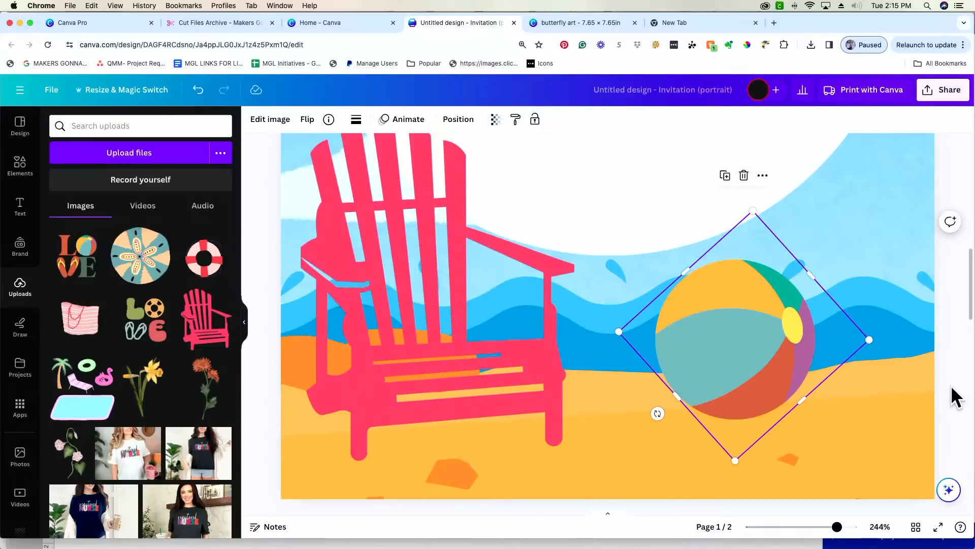
pyautogui.moveTo(837, 527); pyautogui.dragTo(817, 527)
# - At 91% zoom, enlarge the pink chair slightly and nudge it down-left
pyautogui.click(845, 419)
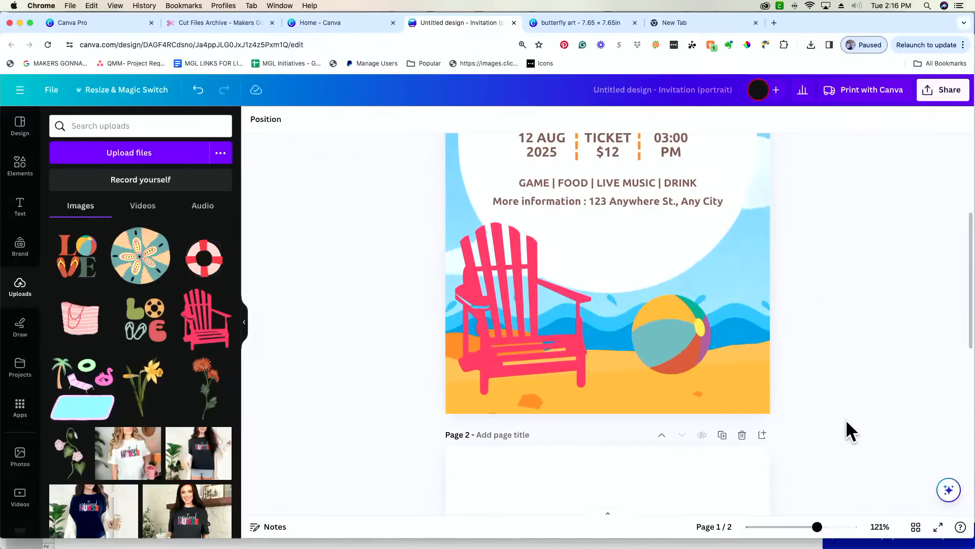
pyautogui.moveTo(817, 527); pyautogui.dragTo(808, 528)
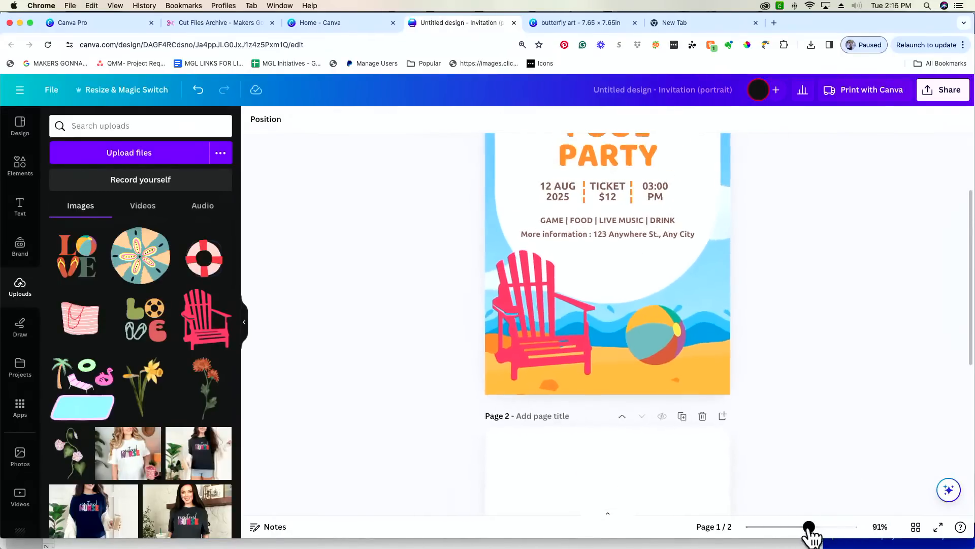
pyautogui.scroll(2, 851, 363)
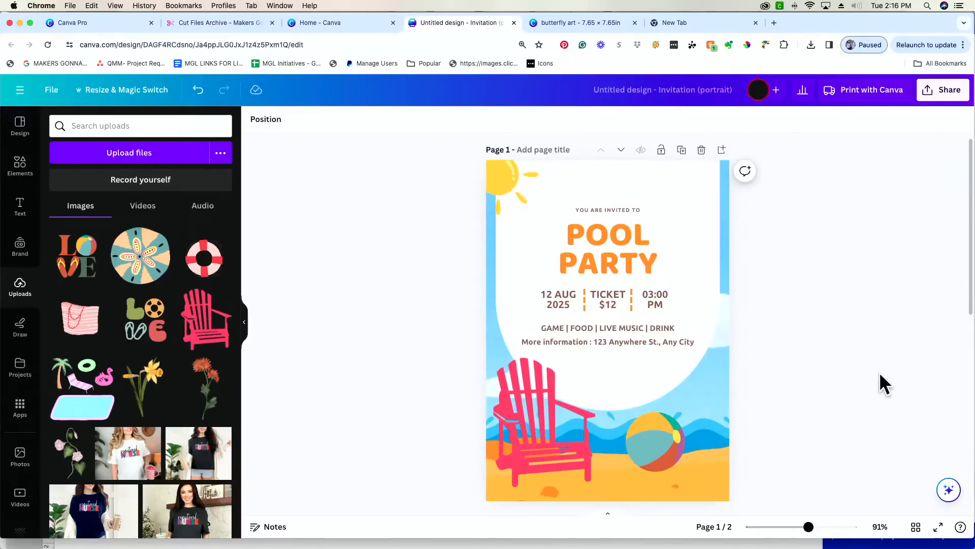
pyautogui.click(536, 442)
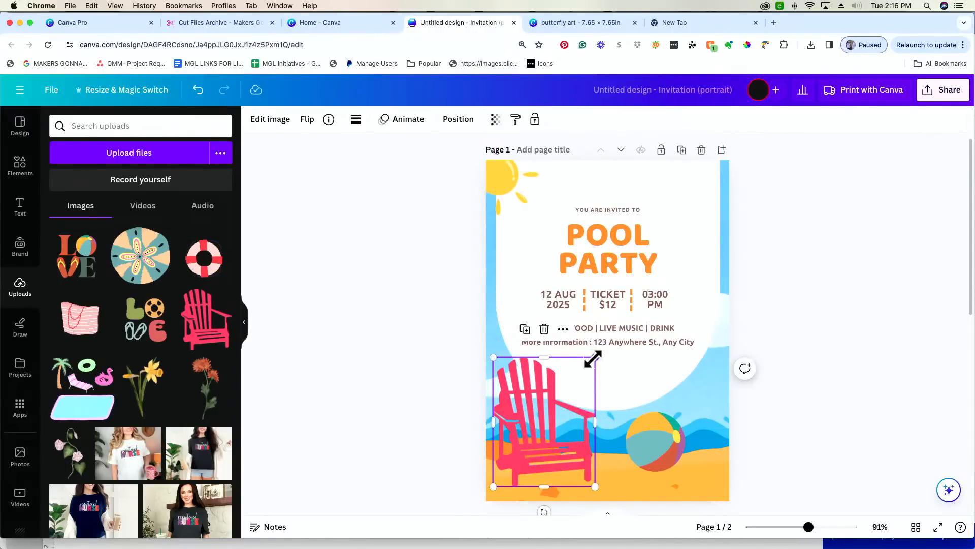
pyautogui.moveTo(595, 357); pyautogui.dragTo(601, 349)
pyautogui.moveTo(527, 441)
pyautogui.mouseDown()
pyautogui.moveTo(525, 453)
pyautogui.moveTo(537, 452)
pyautogui.mouseUp()
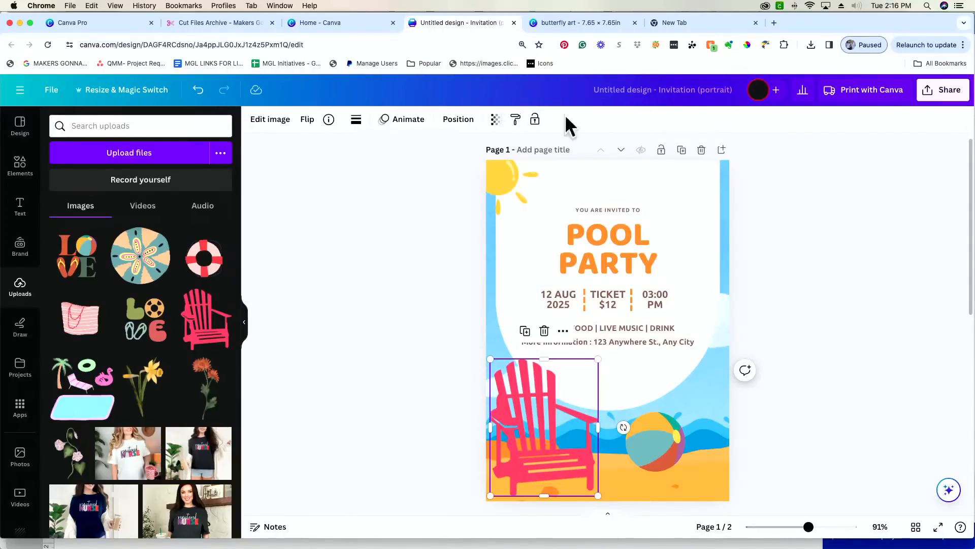
# - Try the Fade and Vinto filters on the chair, then settle on Scandi for an orange-red look
pyautogui.click(269, 122)
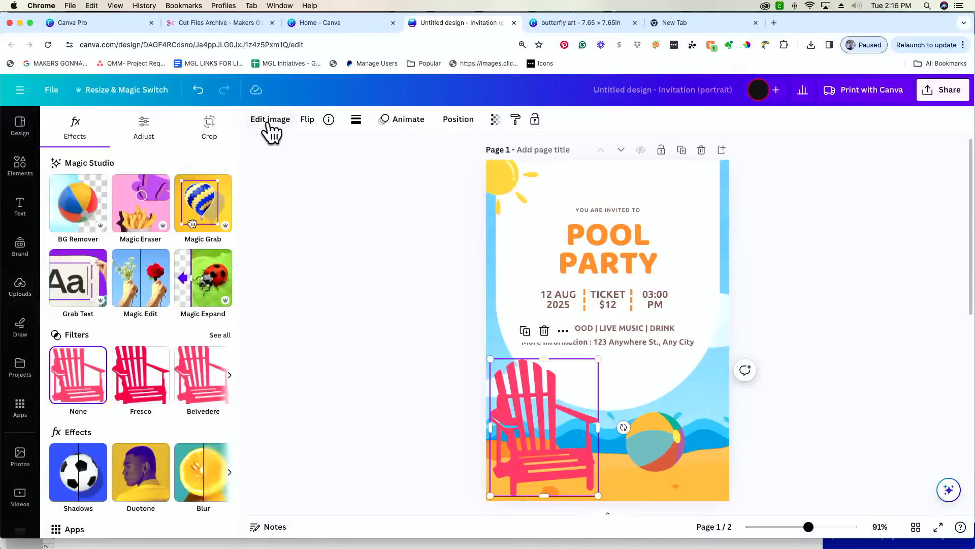
pyautogui.click(223, 335)
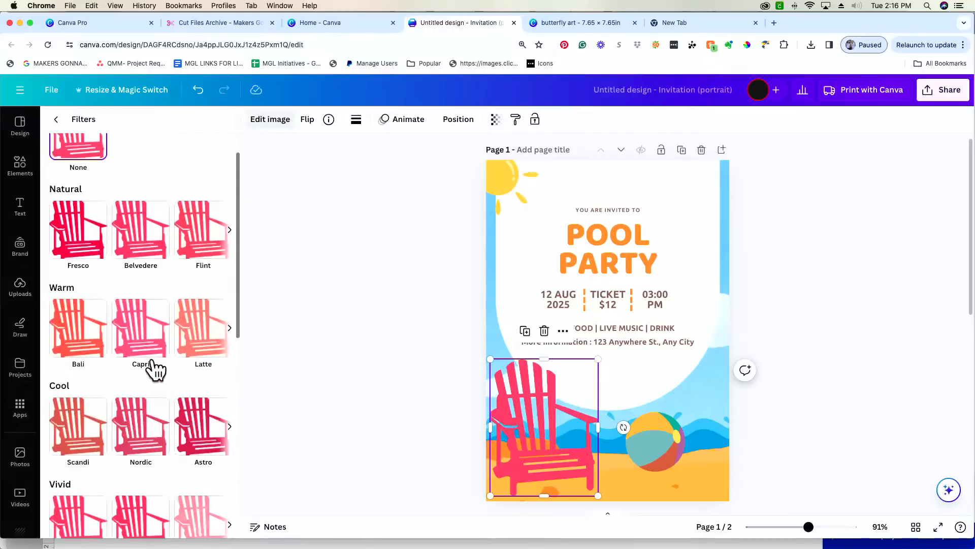
pyautogui.scroll(-7, 155, 369)
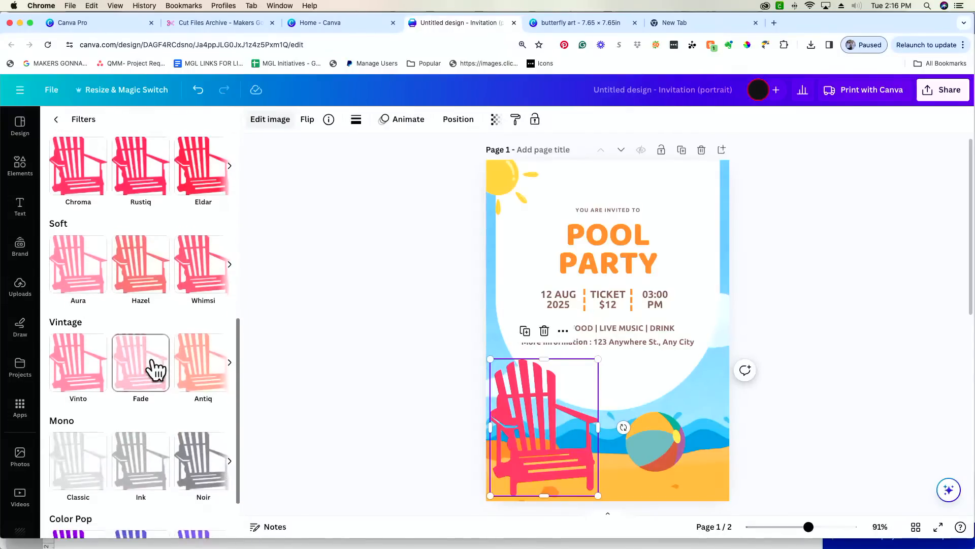
pyautogui.click(140, 377)
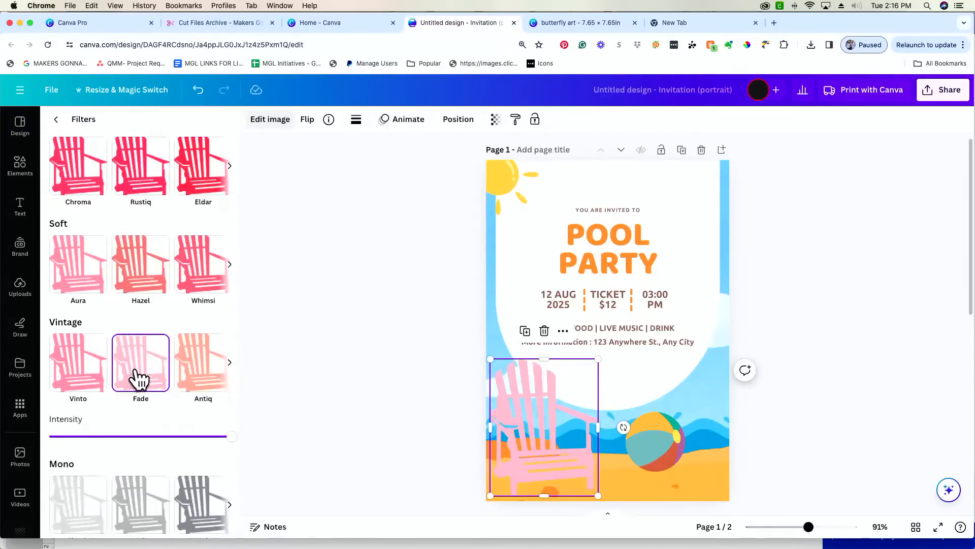
pyautogui.scroll(-1, 237, 452)
pyautogui.moveTo(225, 426)
pyautogui.mouseDown()
pyautogui.moveTo(168, 427)
pyautogui.moveTo(217, 426)
pyautogui.mouseUp()
pyautogui.click(77, 362)
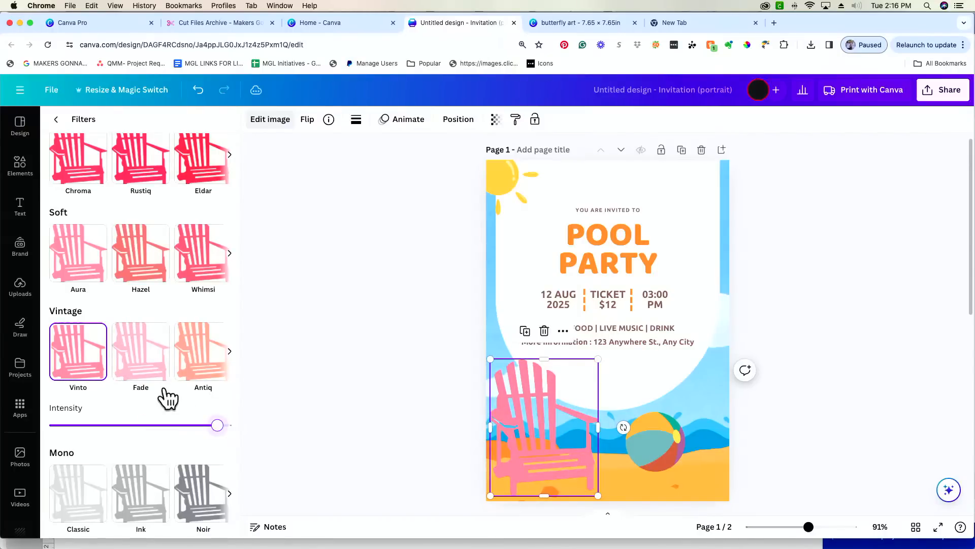
pyautogui.scroll(6, 175, 325)
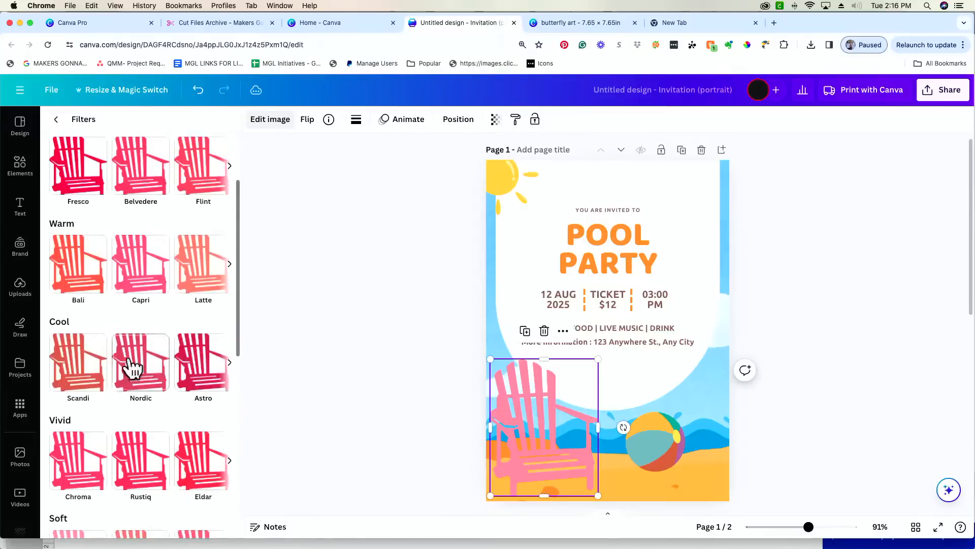
pyautogui.click(90, 369)
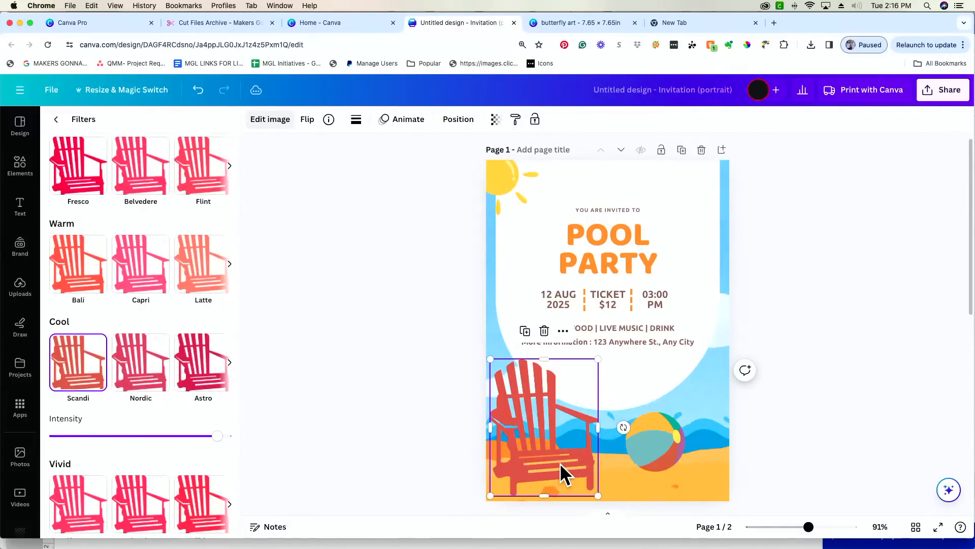
# - Make the chair a little bigger and move it down to the page bottom
pyautogui.moveTo(599, 358); pyautogui.dragTo(609, 347)
pyautogui.moveTo(557, 468); pyautogui.dragTo(553, 490)
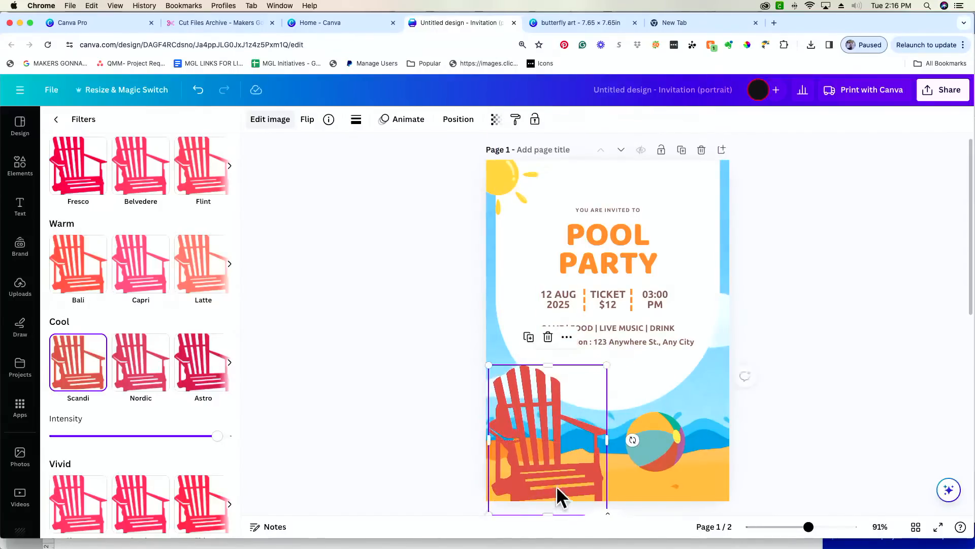
pyautogui.click(876, 381)
pyautogui.click(876, 381)
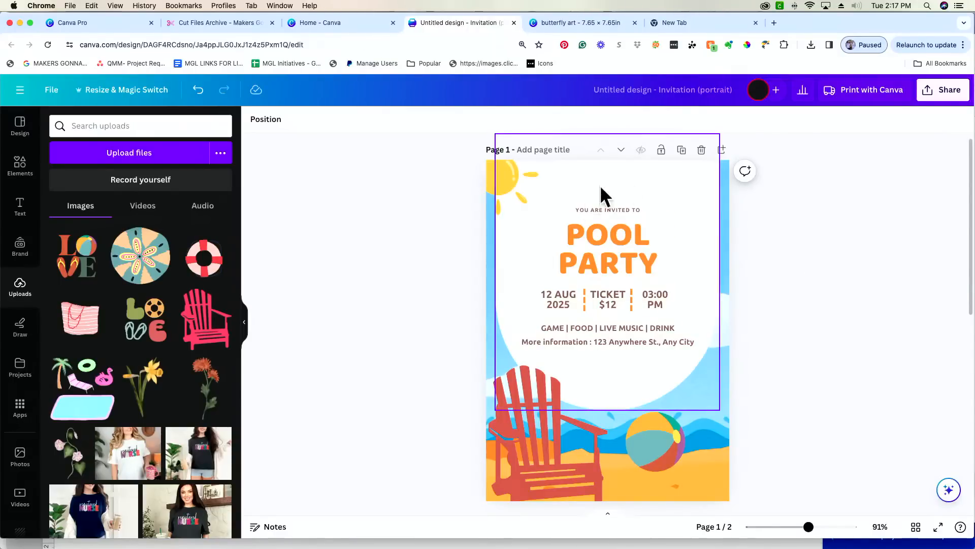
# - Enlarge the YOU ARE INVITED TO line and shift it right to centre it
pyautogui.click(638, 209)
pyautogui.moveTo(550, 207); pyautogui.dragTo(490, 199)
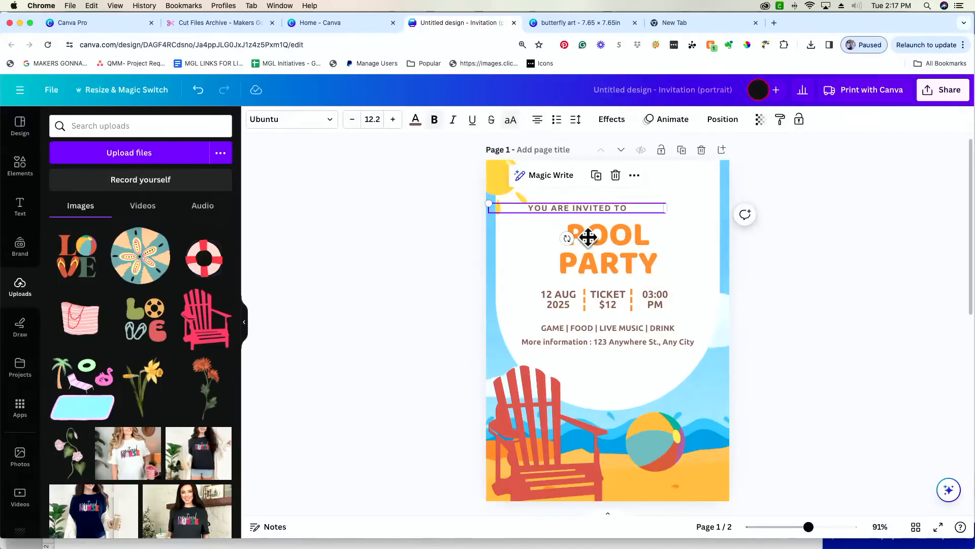
pyautogui.moveTo(588, 235); pyautogui.dragTo(619, 237)
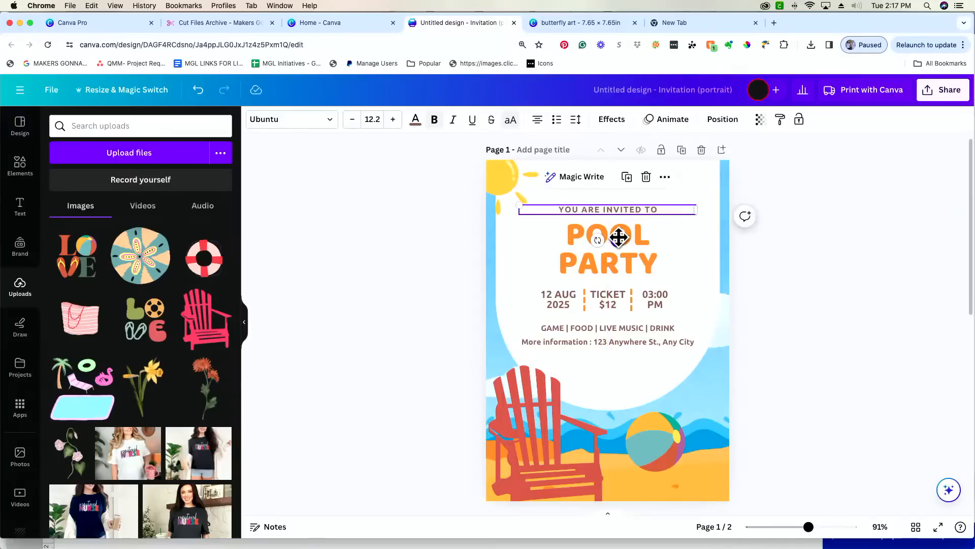
# - Recolour POOL PARTY to the chair's red #D46757 using the eyedropper
pyautogui.click(625, 260)
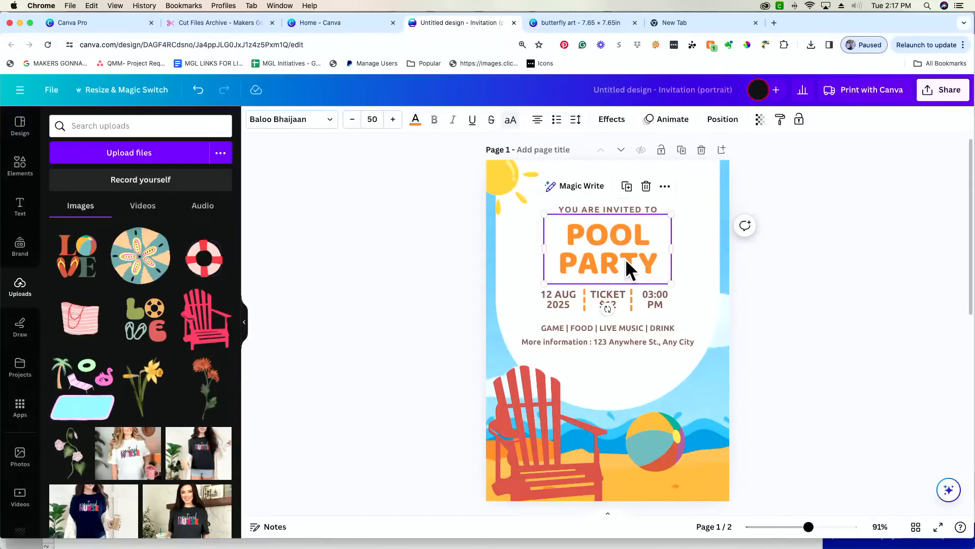
pyautogui.click(417, 125)
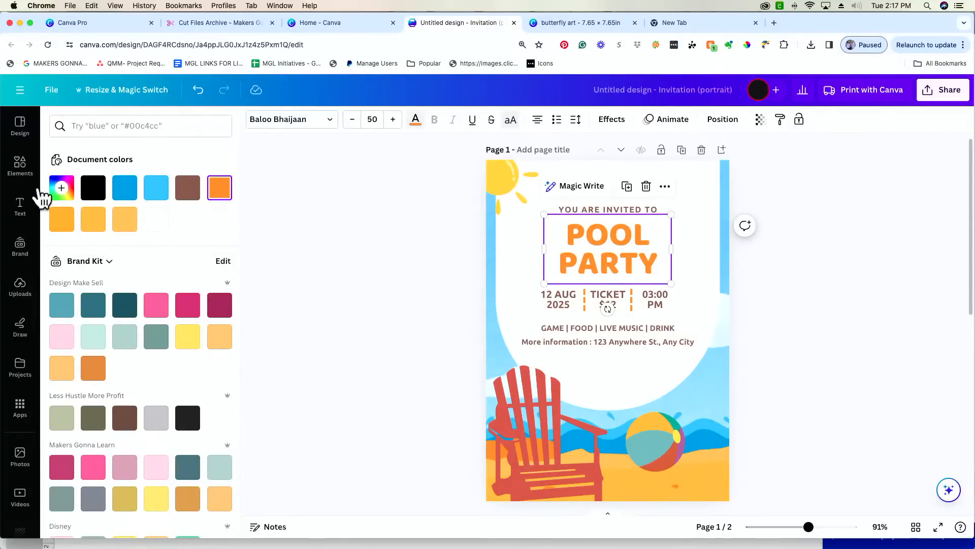
pyautogui.click(60, 192)
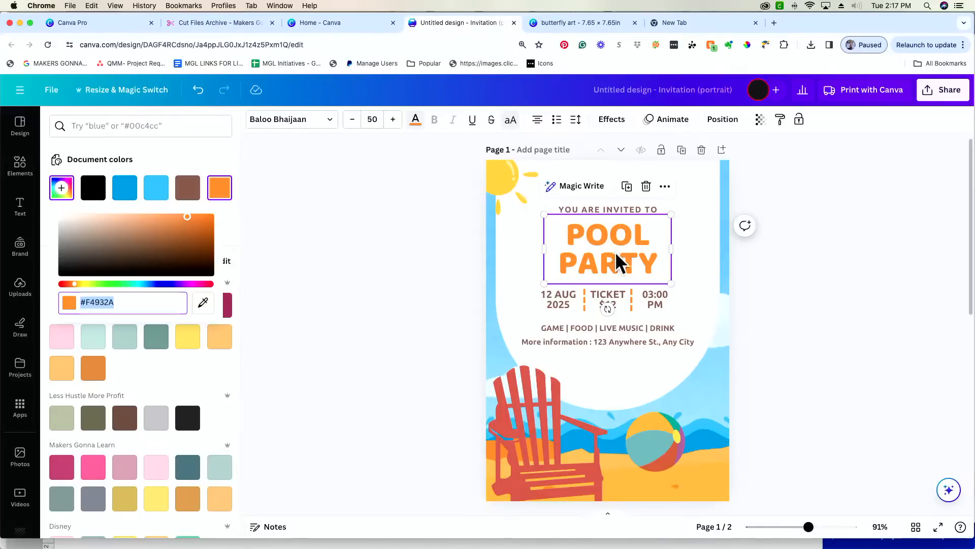
pyautogui.click(203, 304)
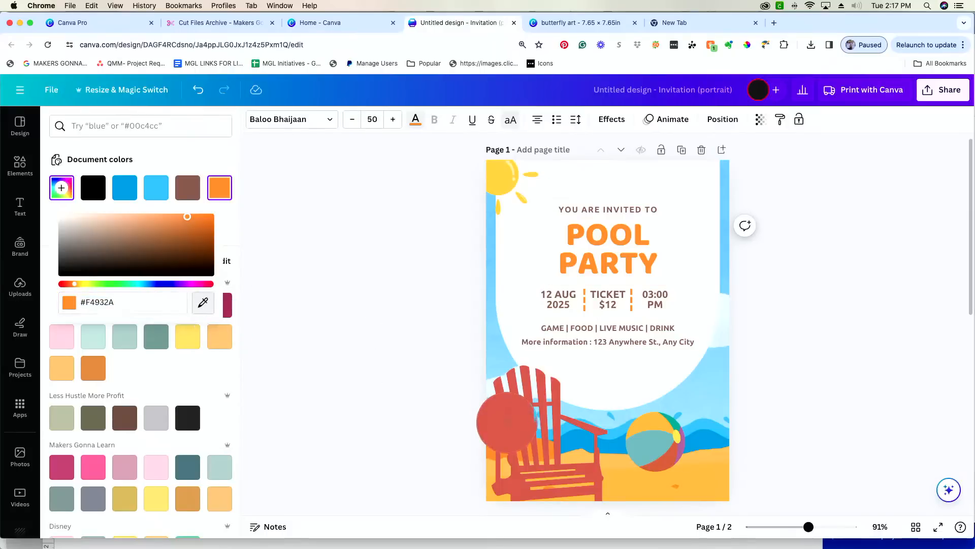
pyautogui.click(507, 422)
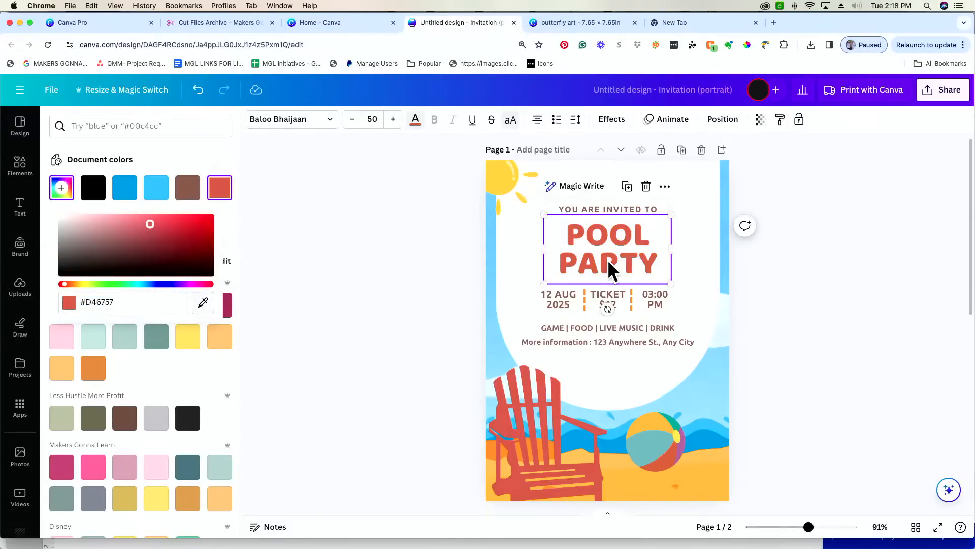
pyautogui.click(401, 282)
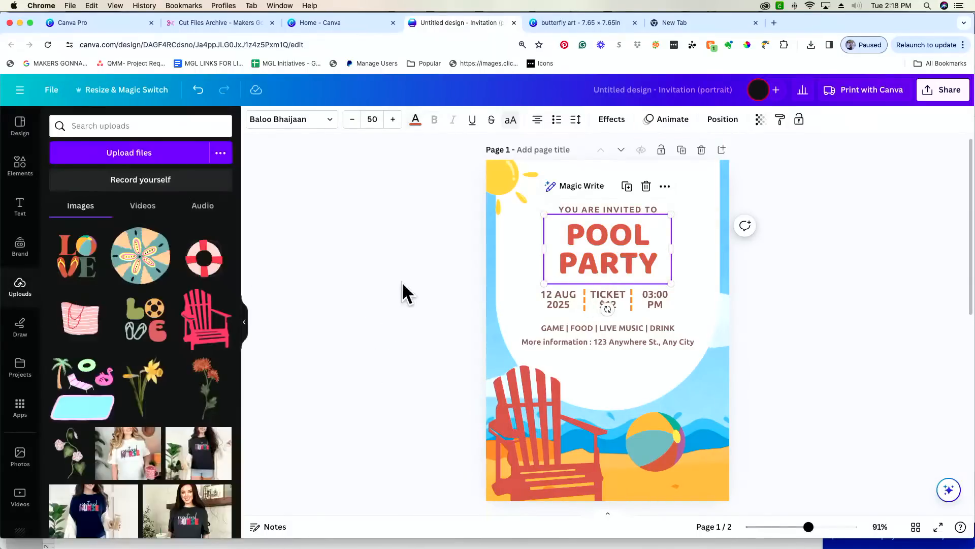
pyautogui.click(620, 256)
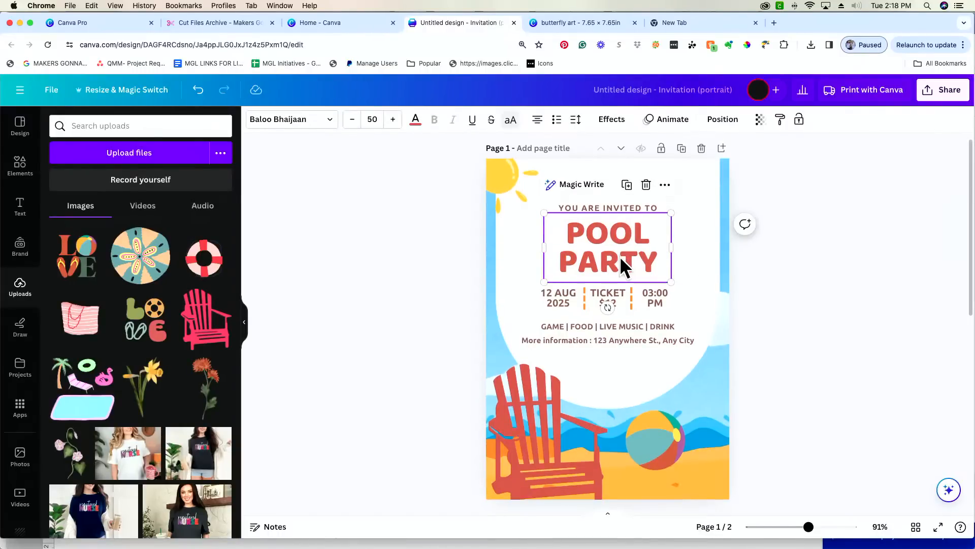
pyautogui.click(613, 122)
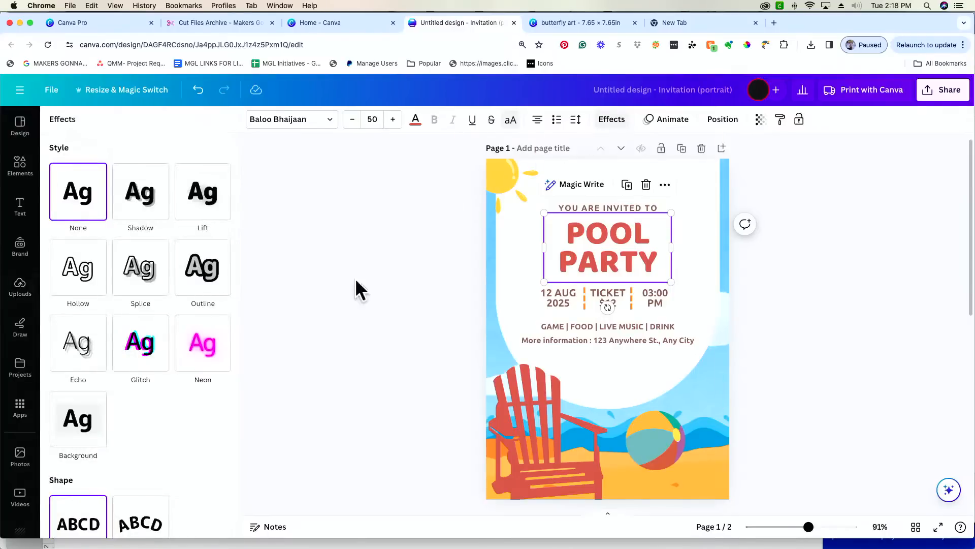
# - Apply the Splice effect to POOL PARTY, trying shadow direction -51 and thickness 68
pyautogui.click(131, 276)
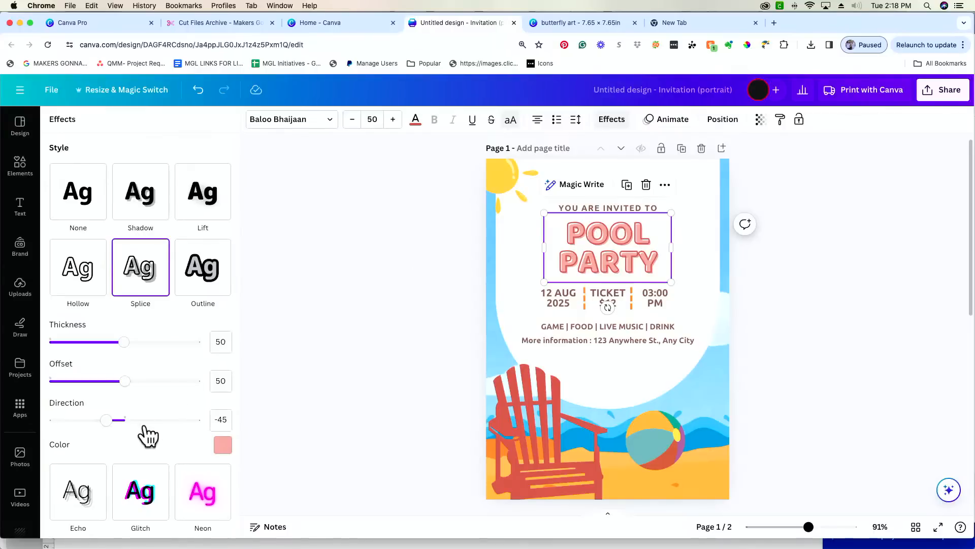
pyautogui.moveTo(107, 424); pyautogui.dragTo(84, 424)
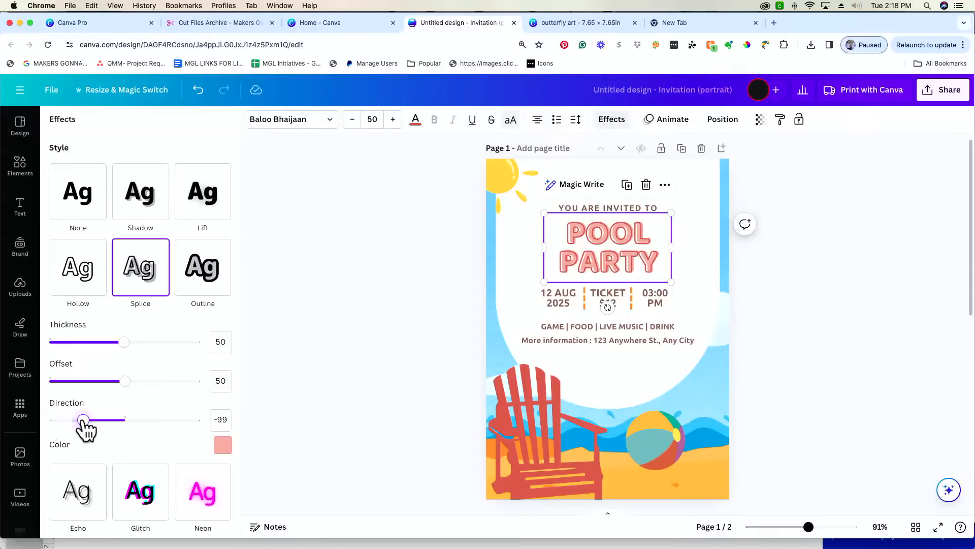
pyautogui.moveTo(125, 381)
pyautogui.mouseDown()
pyautogui.moveTo(178, 394)
pyautogui.moveTo(14, 393)
pyautogui.moveTo(146, 391)
pyautogui.moveTo(128, 386)
pyautogui.mouseUp()
pyautogui.moveTo(78, 422); pyautogui.dragTo(103, 421)
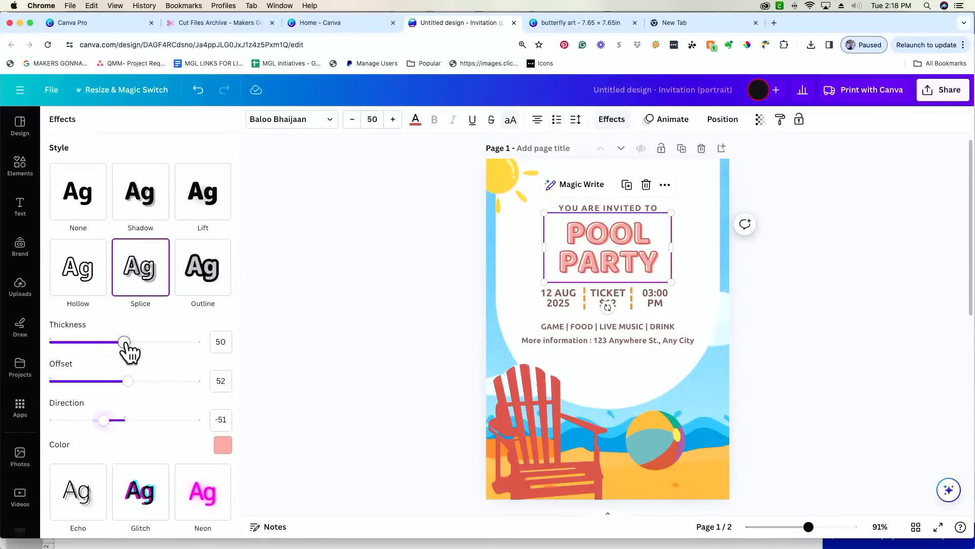
pyautogui.moveTo(124, 342); pyautogui.dragTo(153, 342)
# - Zoom in and reduce the Splice offset to 43
pyautogui.moveTo(809, 527); pyautogui.dragTo(839, 527)
pyautogui.scroll(5, 789, 444)
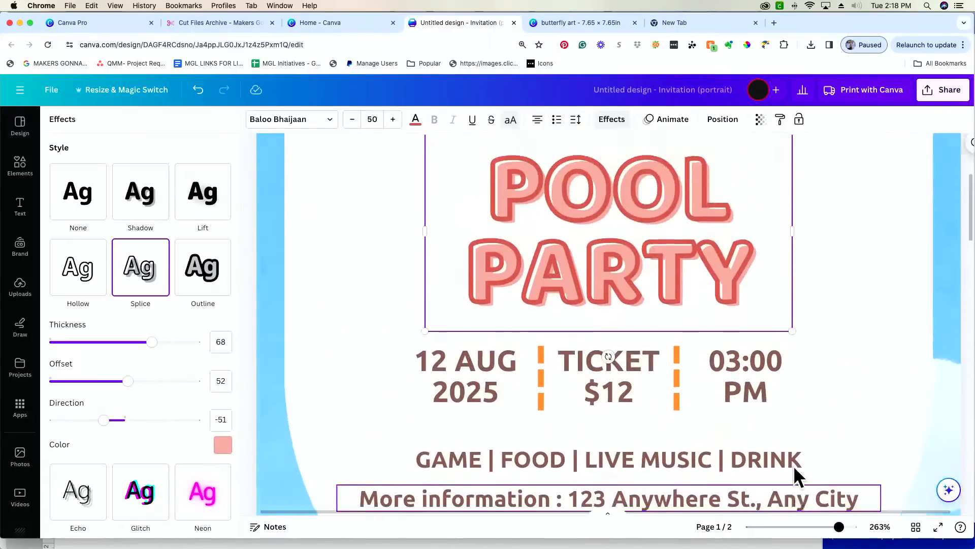
pyautogui.moveTo(152, 342); pyautogui.dragTo(125, 342)
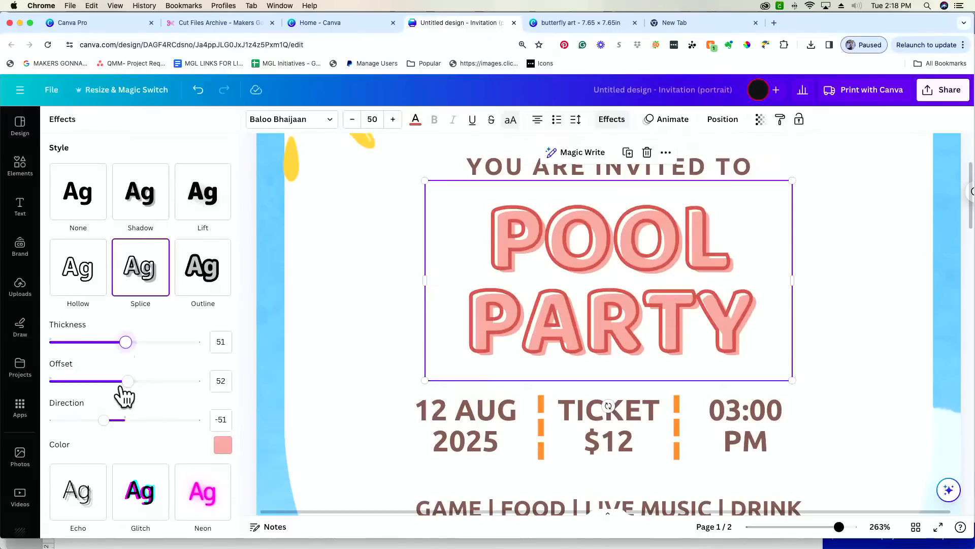
pyautogui.moveTo(128, 382)
pyautogui.mouseDown()
pyautogui.moveTo(152, 382)
pyautogui.moveTo(110, 382)
pyautogui.moveTo(122, 382)
pyautogui.mouseUp()
pyautogui.moveTo(104, 419)
pyautogui.mouseDown()
pyautogui.moveTo(144, 419)
pyautogui.moveTo(54, 420)
pyautogui.moveTo(122, 420)
pyautogui.moveTo(105, 420)
pyautogui.mouseUp()
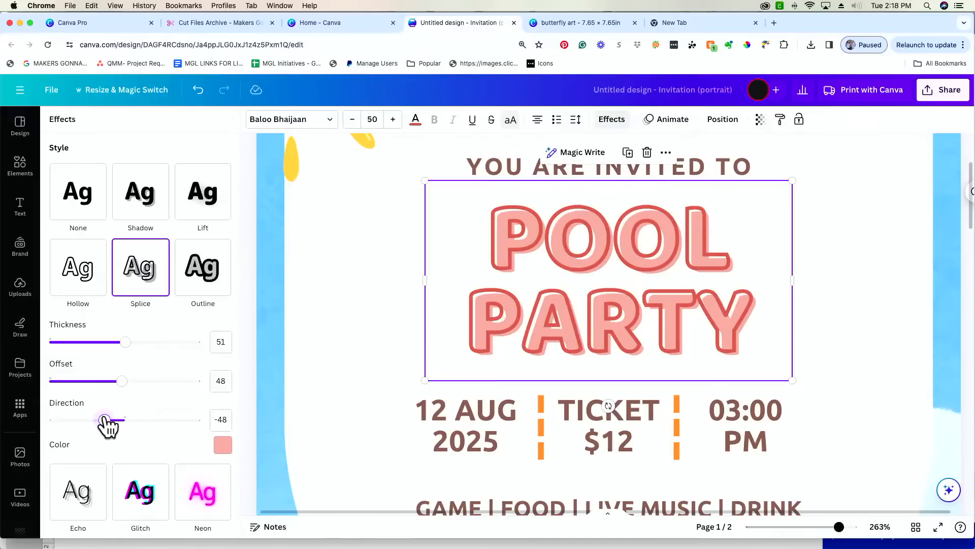
pyautogui.moveTo(121, 381); pyautogui.dragTo(115, 381)
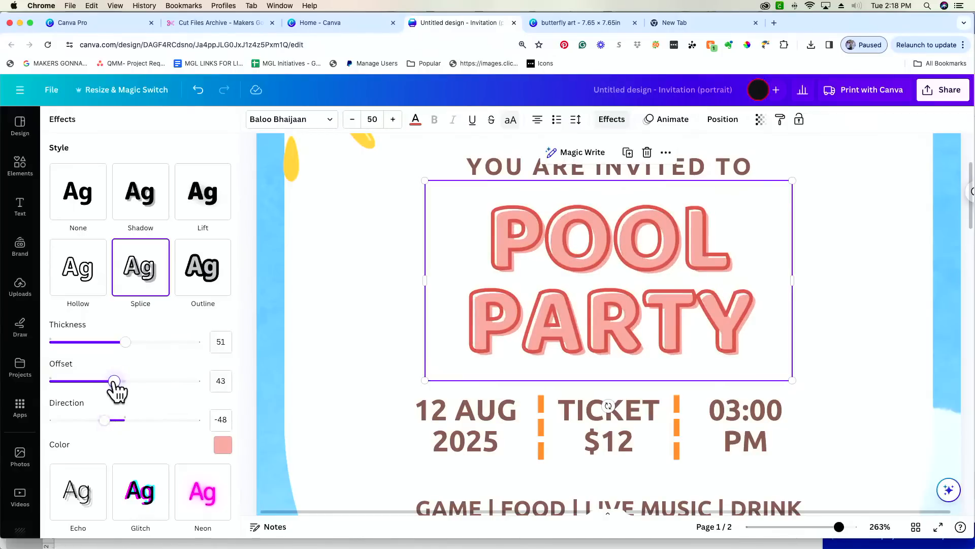
# - Check the Splice colour, return to Uploads, and zoom out to about 104%
pyautogui.click(223, 446)
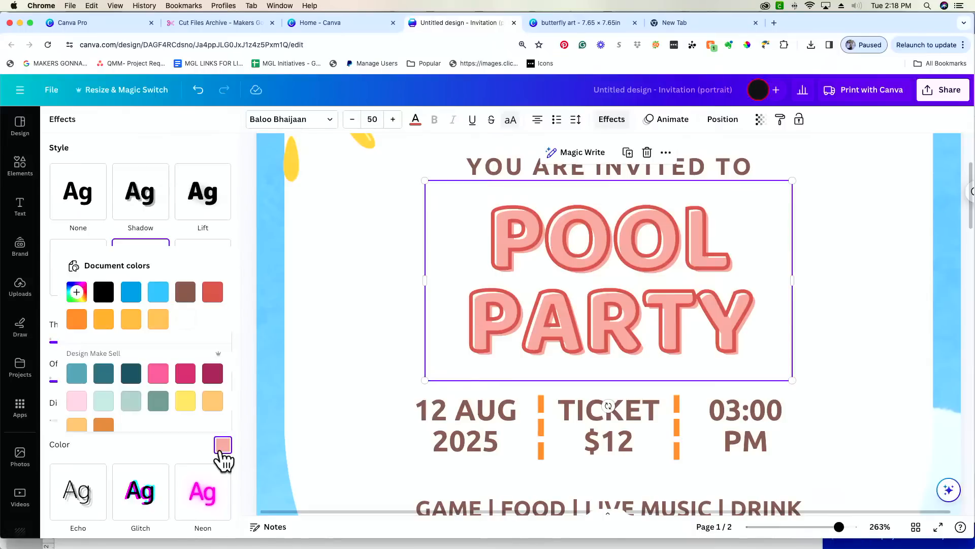
pyautogui.click(247, 400)
pyautogui.moveTo(851, 535); pyautogui.dragTo(813, 531)
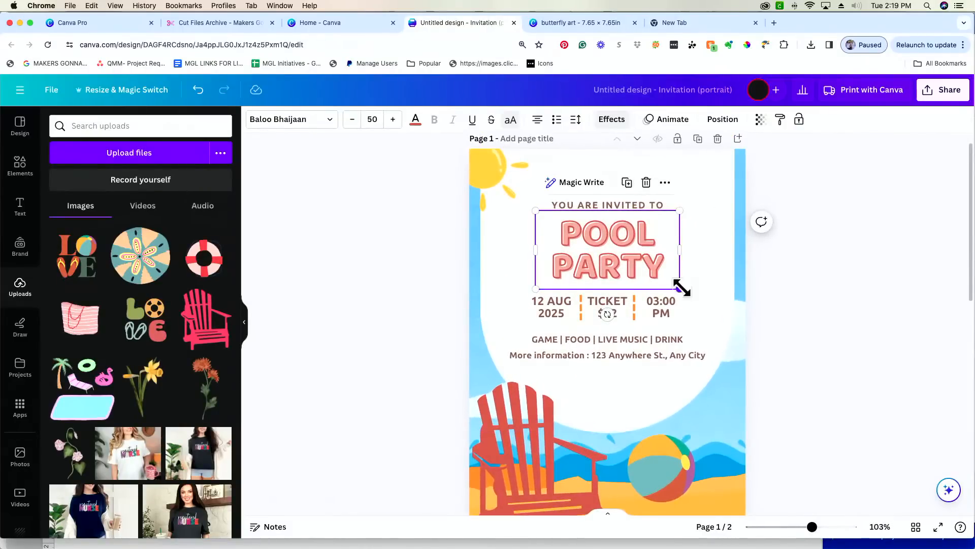
pyautogui.moveTo(681, 287); pyautogui.dragTo(658, 272)
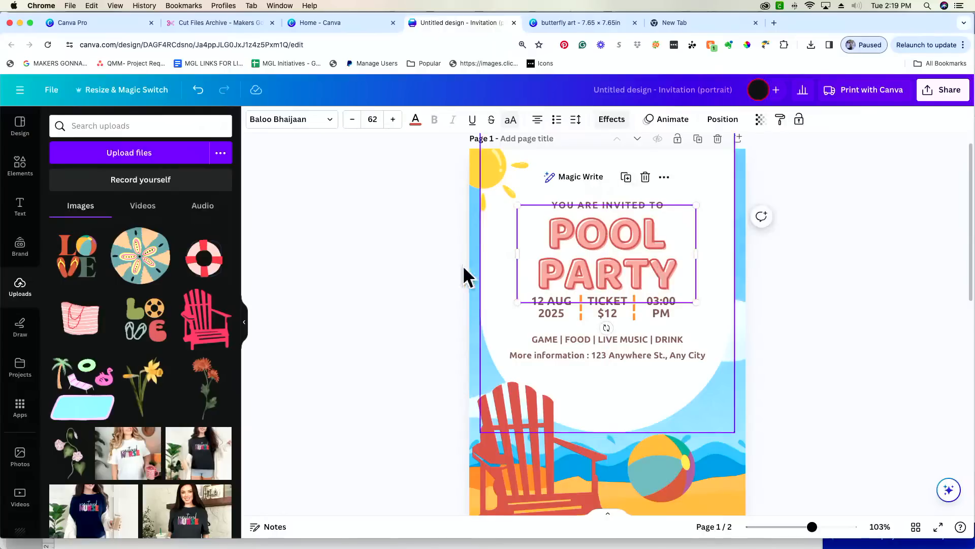
# - Lower the 12 AUG 2025 date and its left orange divider slightly
pyautogui.click(401, 261)
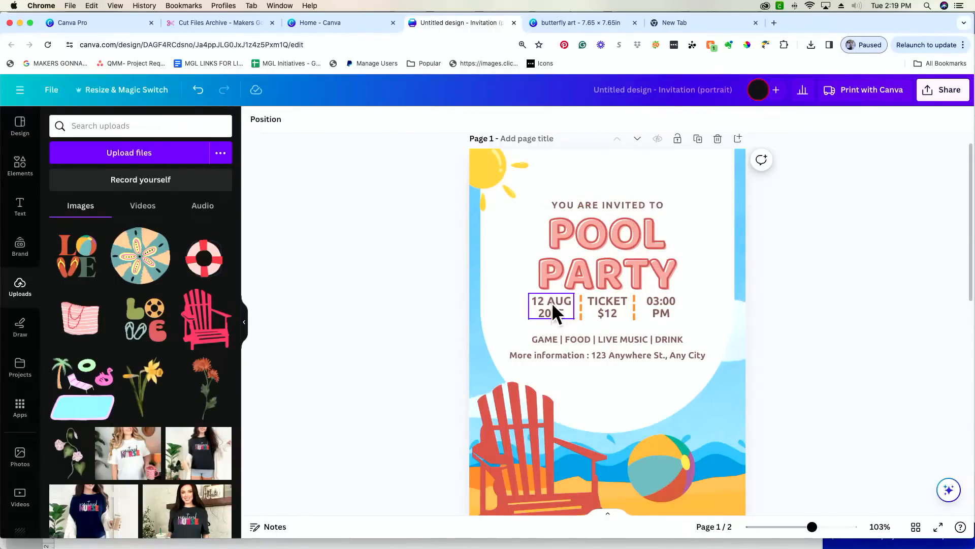
pyautogui.moveTo(549, 307); pyautogui.dragTo(550, 313)
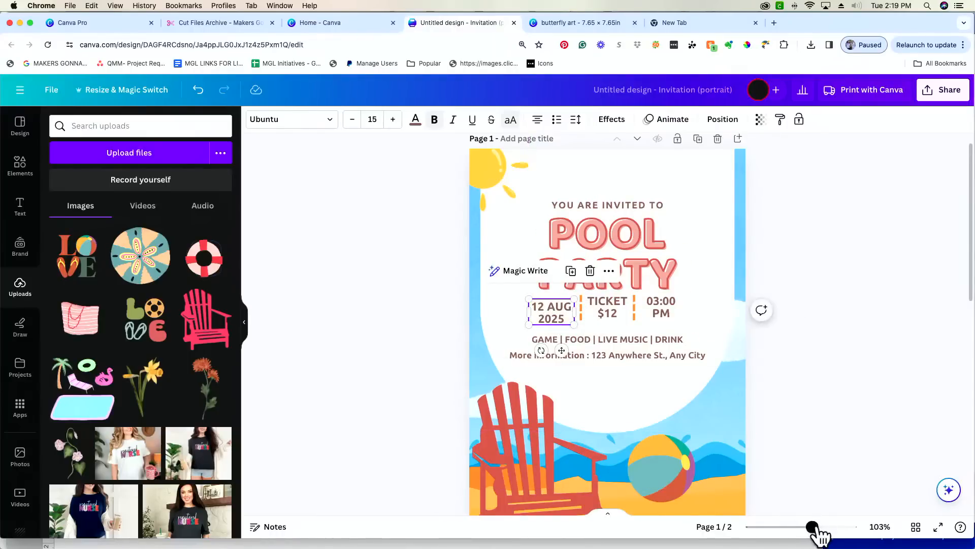
pyautogui.moveTo(813, 526); pyautogui.dragTo(826, 528)
pyautogui.click(563, 306)
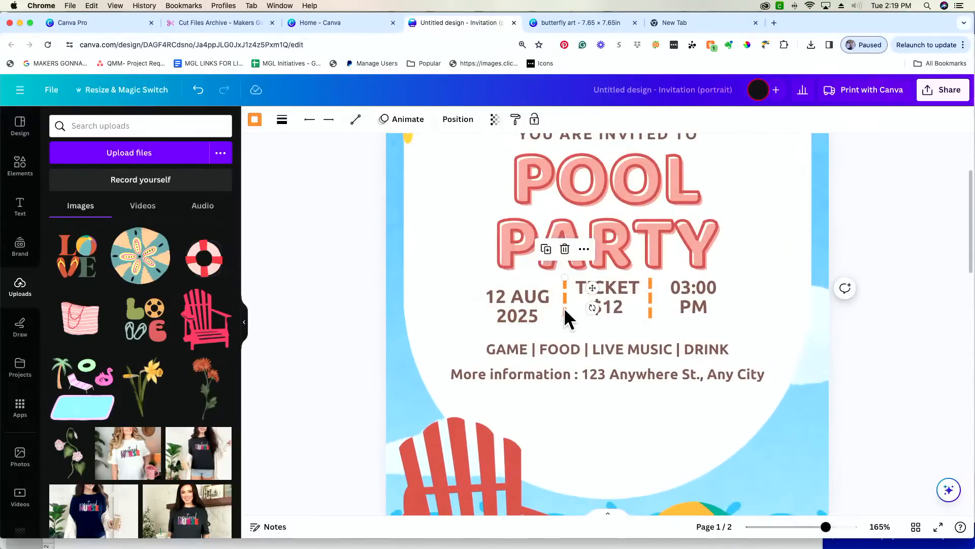
pyautogui.moveTo(564, 307); pyautogui.dragTo(564, 314)
# - Lower the TICKET $12 and 03:00 PM text to match, then view the whole page
pyautogui.moveTo(620, 303); pyautogui.dragTo(620, 307)
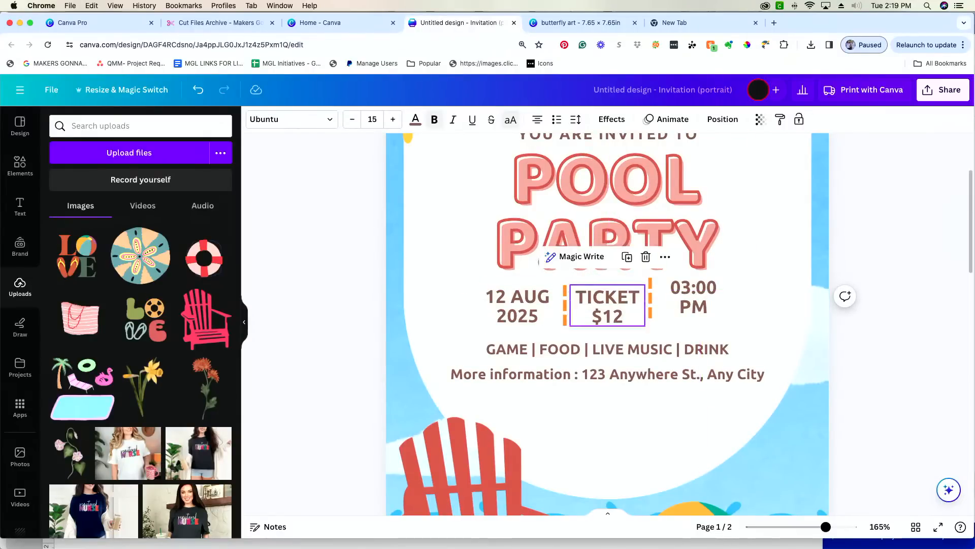
pyautogui.click(656, 303)
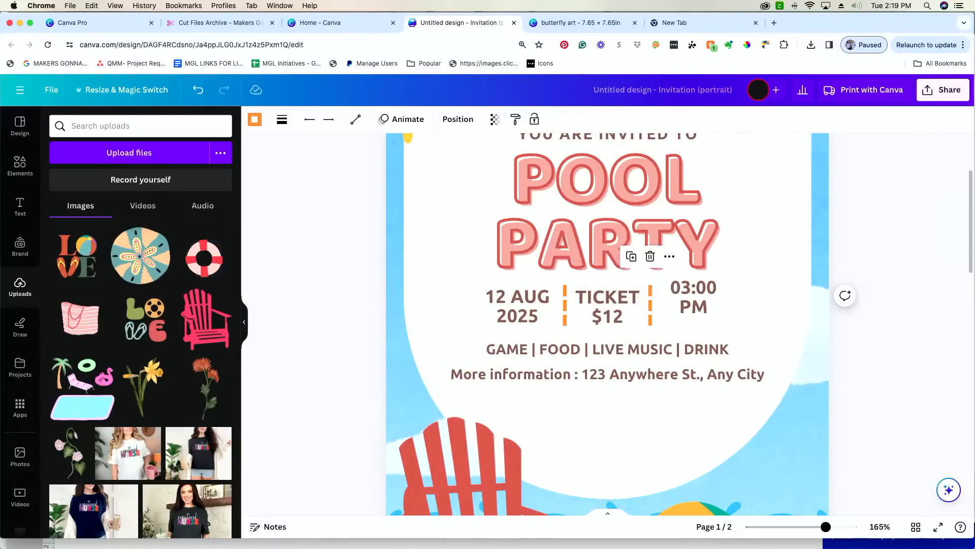
pyautogui.click(699, 296)
pyautogui.moveTo(698, 299); pyautogui.dragTo(697, 309)
pyautogui.click(894, 347)
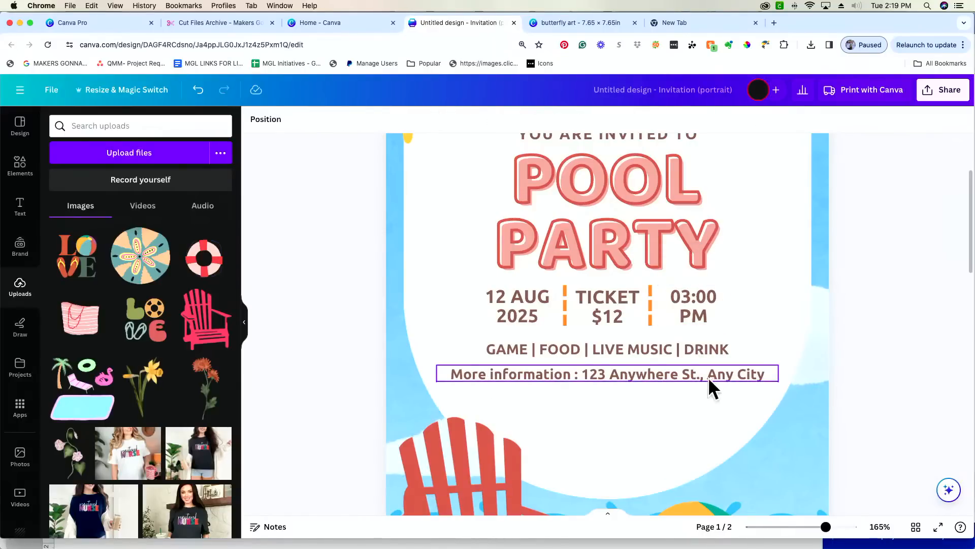
pyautogui.moveTo(825, 527); pyautogui.dragTo(802, 530)
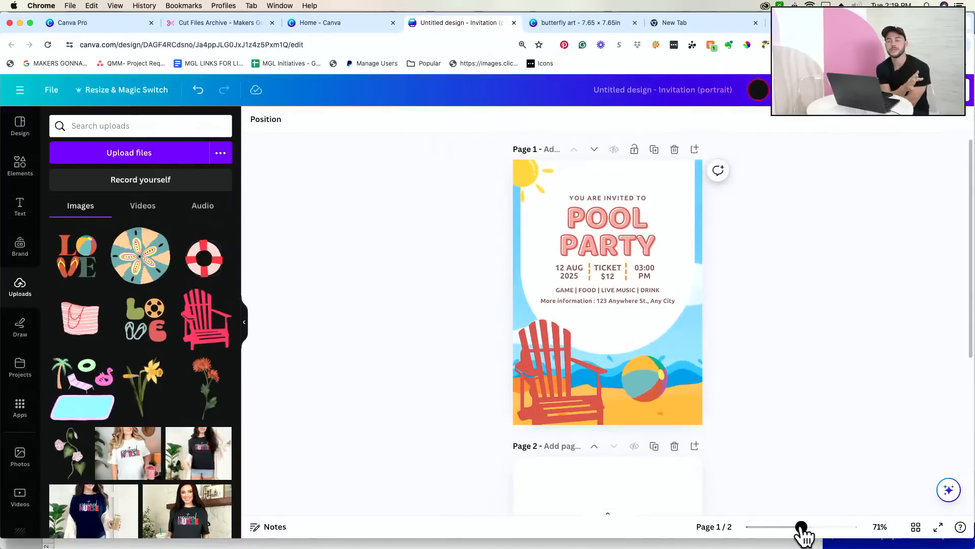
# - Delete the empty page 2, then inspect the title and 12 AUG 2025 date at about 128%
pyautogui.click(673, 448)
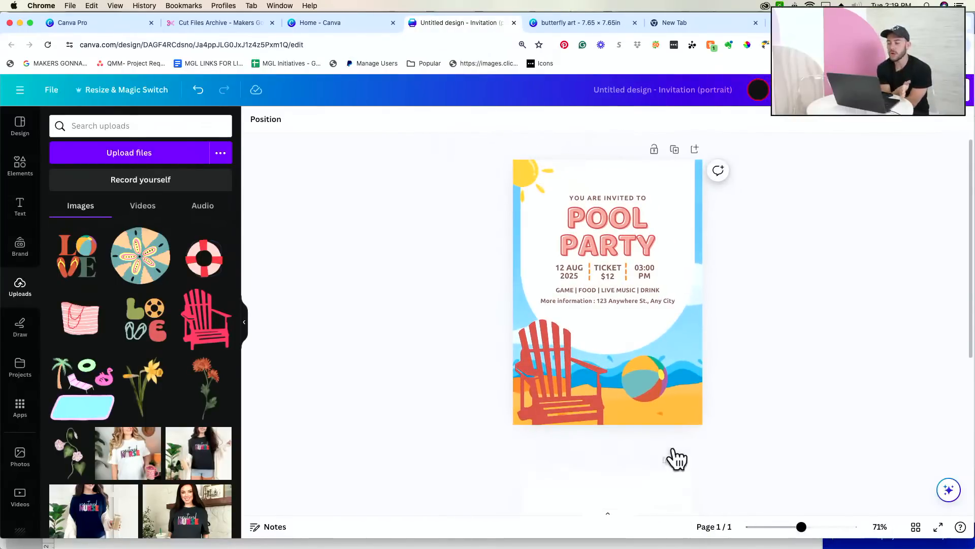
pyautogui.click(641, 254)
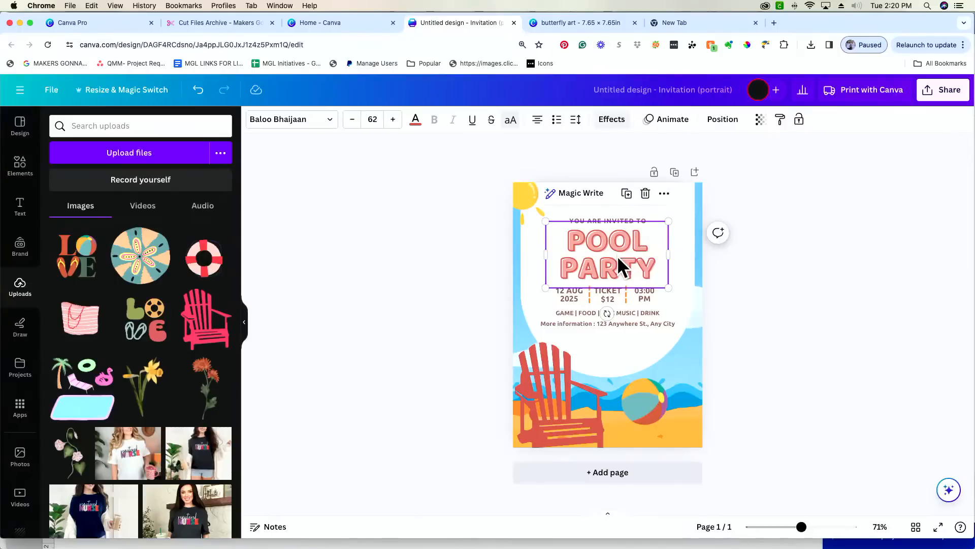
pyautogui.moveTo(802, 526); pyautogui.dragTo(819, 527)
pyautogui.scroll(2, 828, 416)
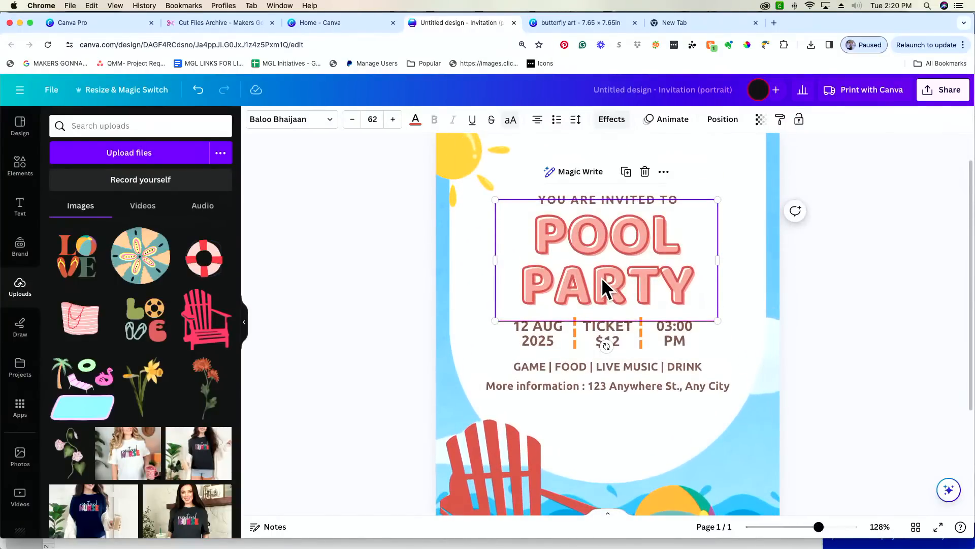
pyautogui.click(547, 337)
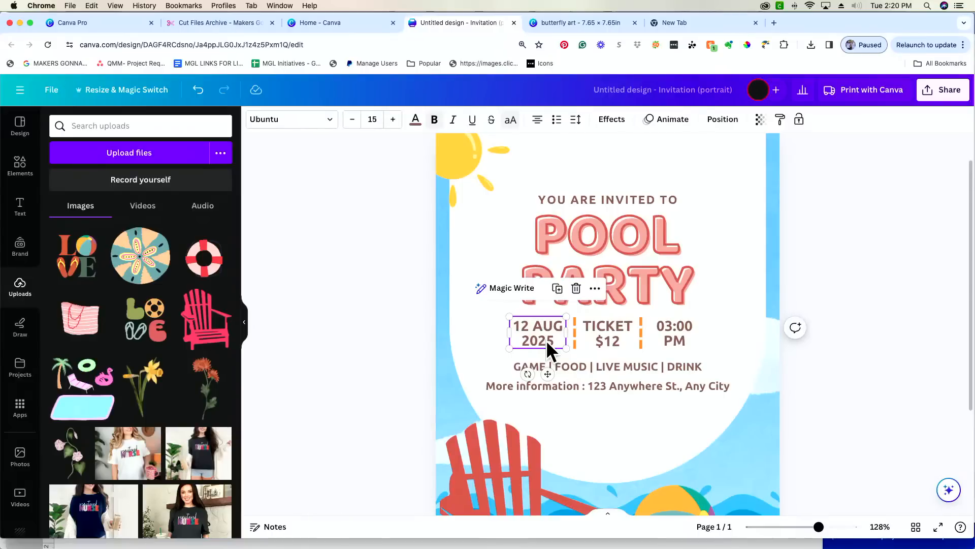
# - Try a Background highlight on the date, raising its roundness and reducing spread and transparency
pyautogui.click(612, 122)
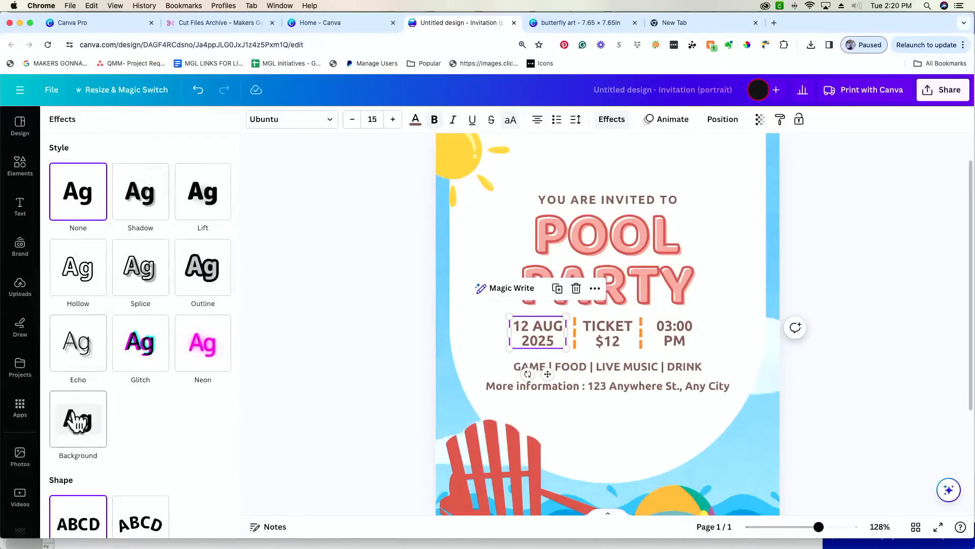
pyautogui.click(87, 431)
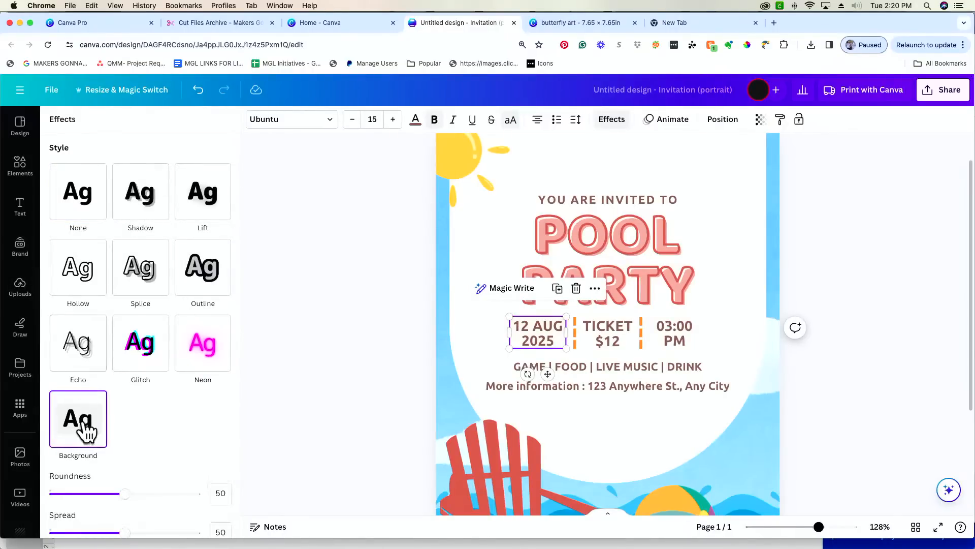
pyautogui.scroll(-3, 126, 454)
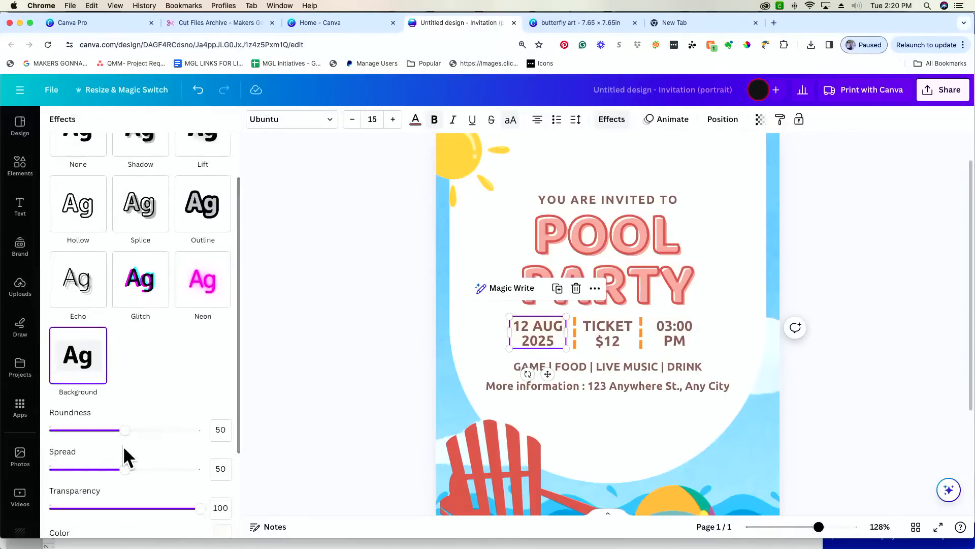
pyautogui.scroll(-2, 127, 455)
pyautogui.scroll(-3, 127, 443)
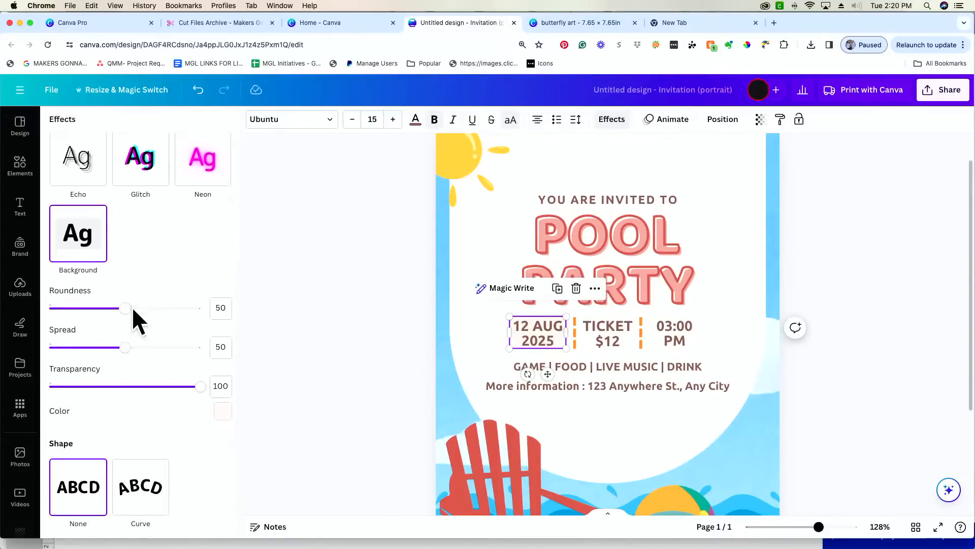
pyautogui.click(130, 308)
pyautogui.moveTo(130, 308); pyautogui.dragTo(165, 308)
pyautogui.moveTo(127, 349); pyautogui.dragTo(94, 353)
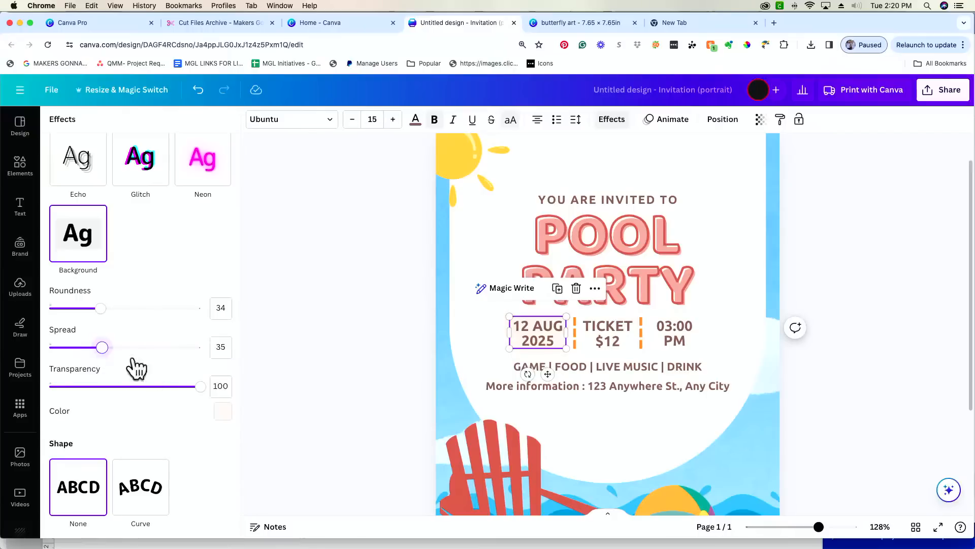
pyautogui.moveTo(202, 387); pyautogui.dragTo(130, 399)
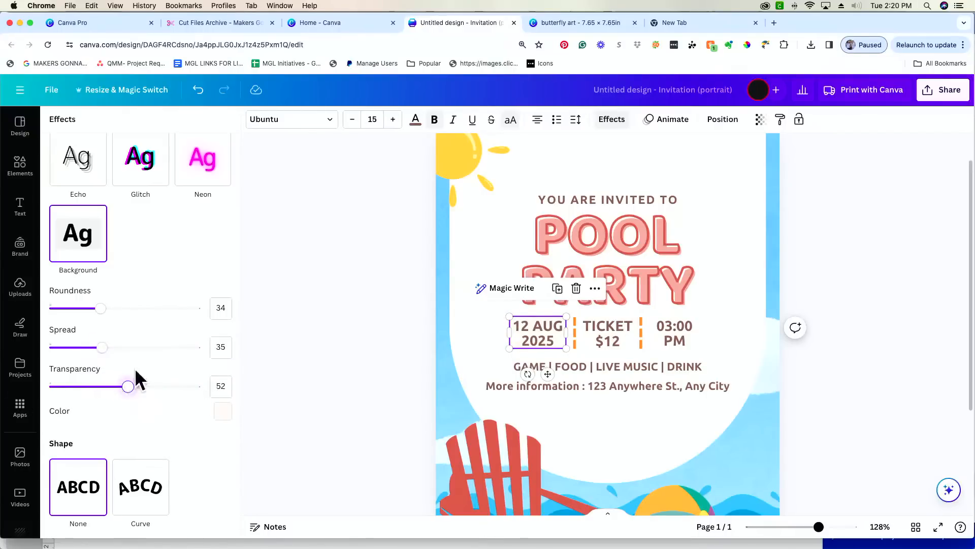
pyautogui.scroll(4, 126, 315)
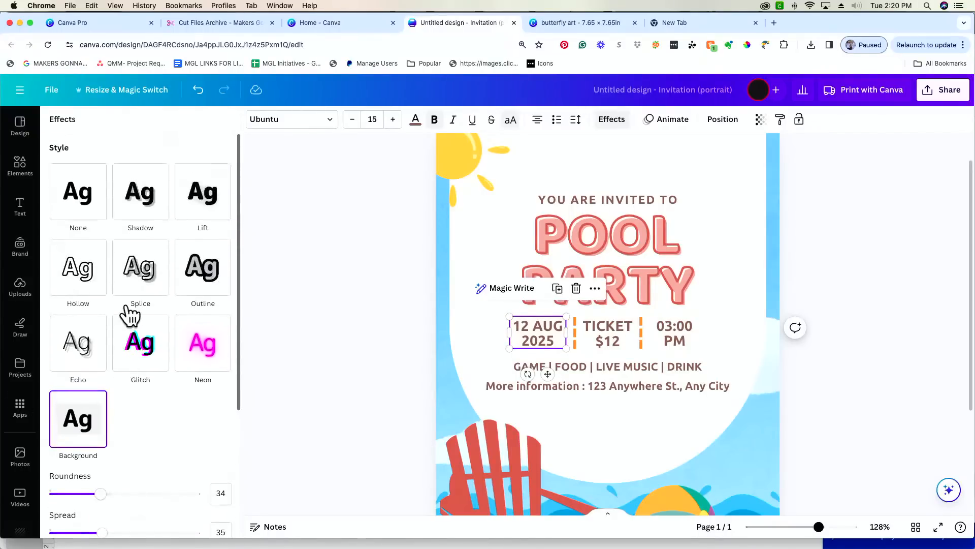
# - Try Shadow, Lift and then Hollow styles on the date, pushing the shadow further out
pyautogui.click(137, 202)
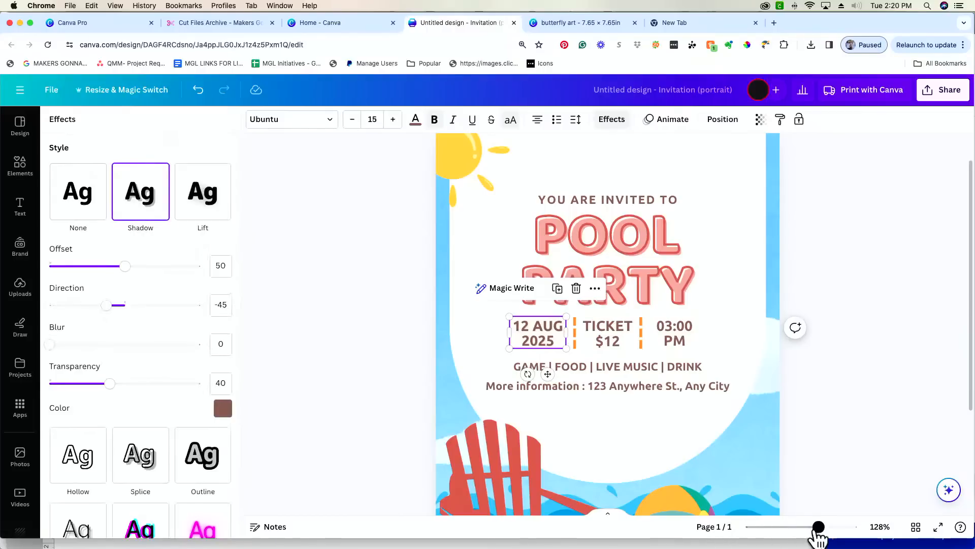
pyautogui.moveTo(819, 527); pyautogui.dragTo(852, 527)
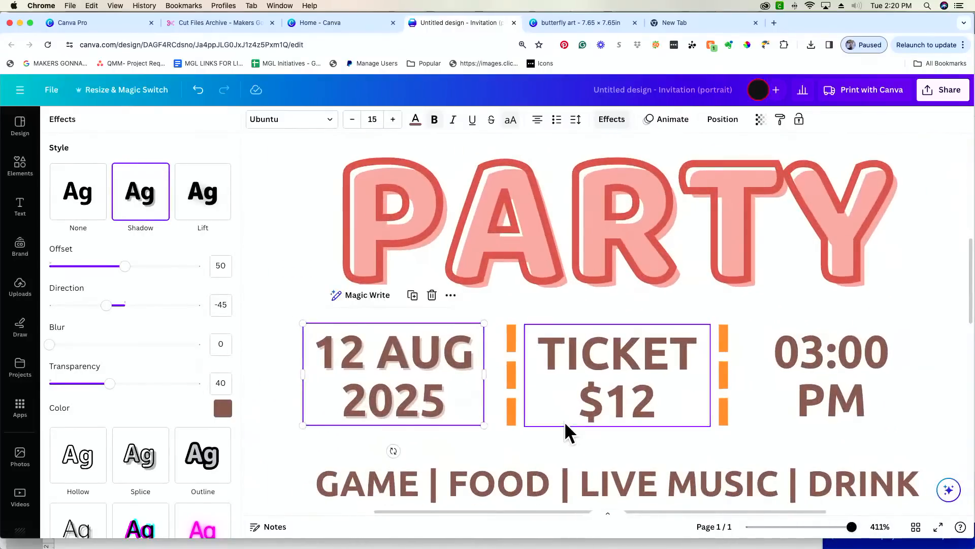
pyautogui.scroll(-1, 564, 422)
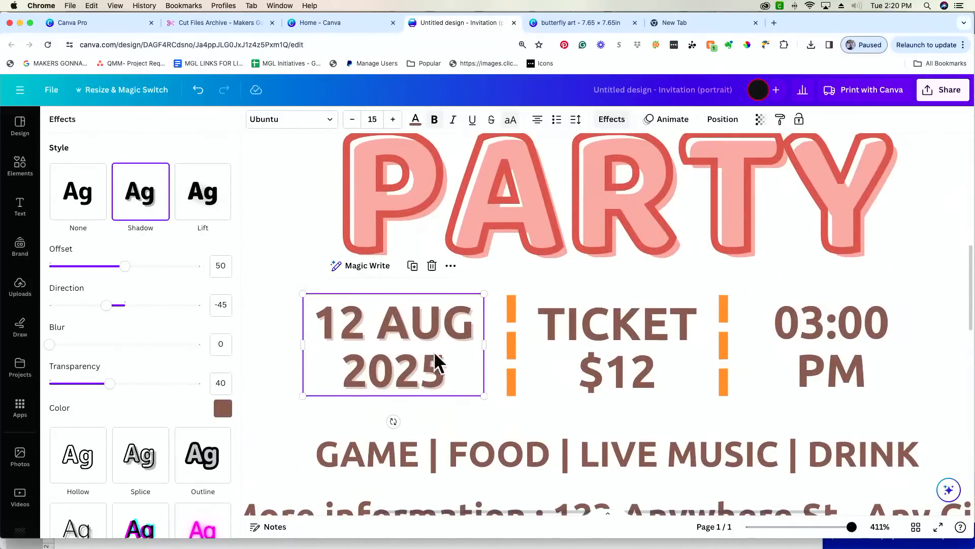
pyautogui.moveTo(125, 266); pyautogui.dragTo(161, 266)
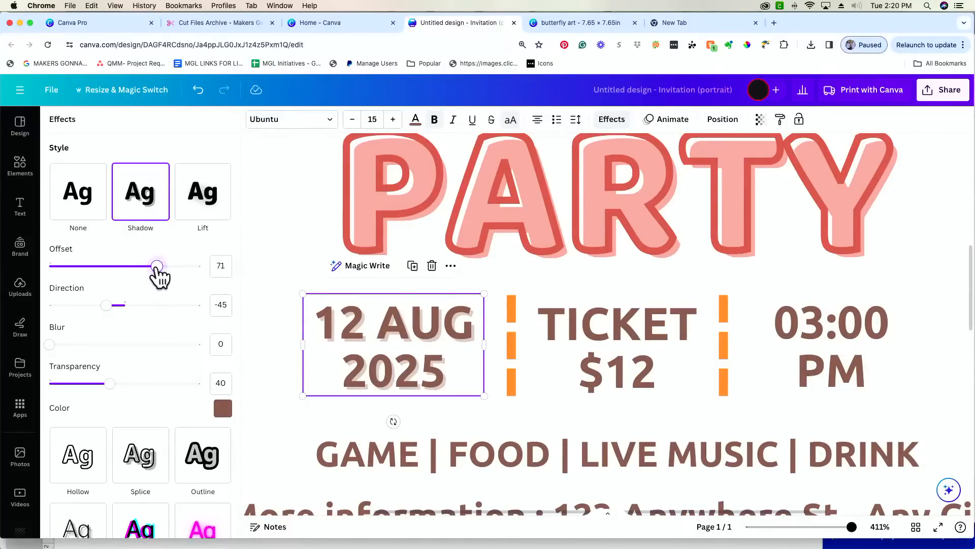
pyautogui.click(206, 209)
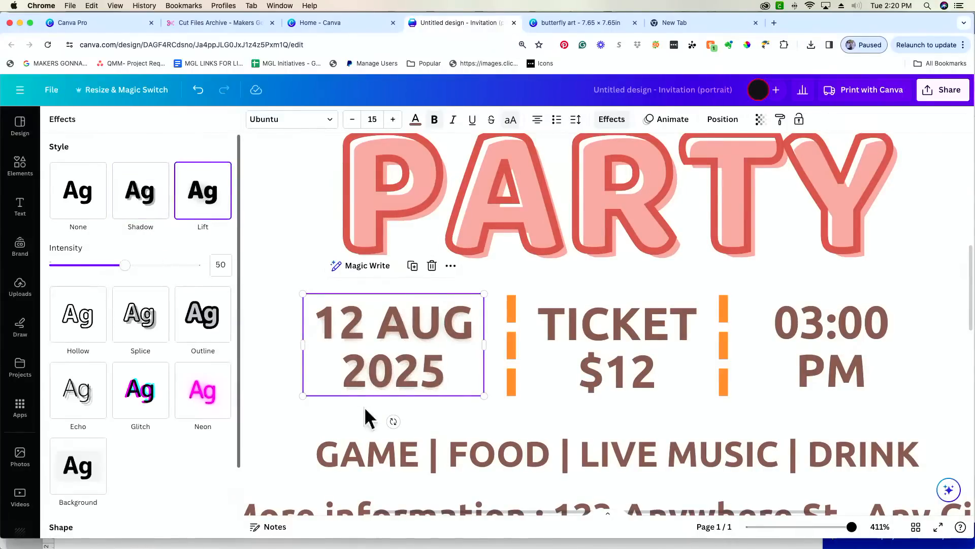
pyautogui.click(63, 328)
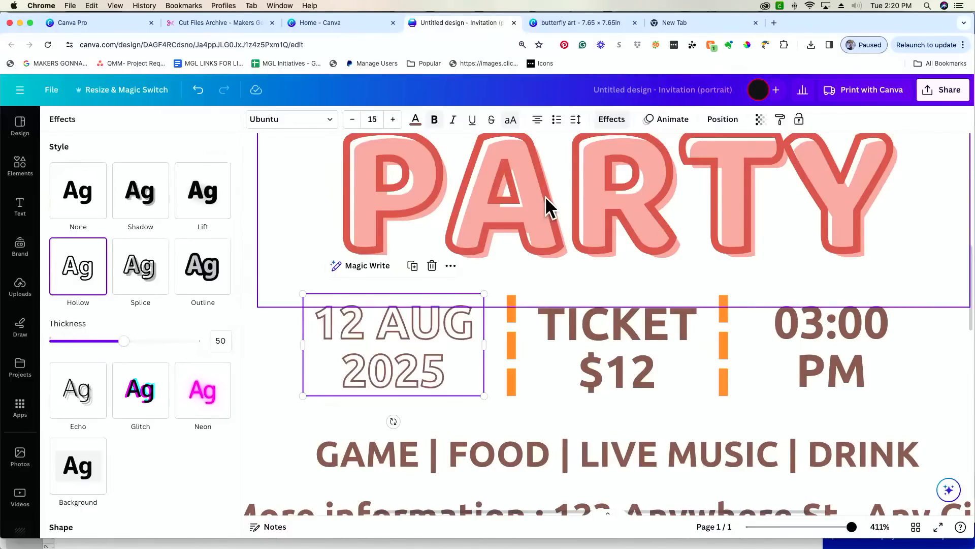
# - Give the TICKET $12 and 03:00 PM text a Hollow style as well
pyautogui.click(595, 325)
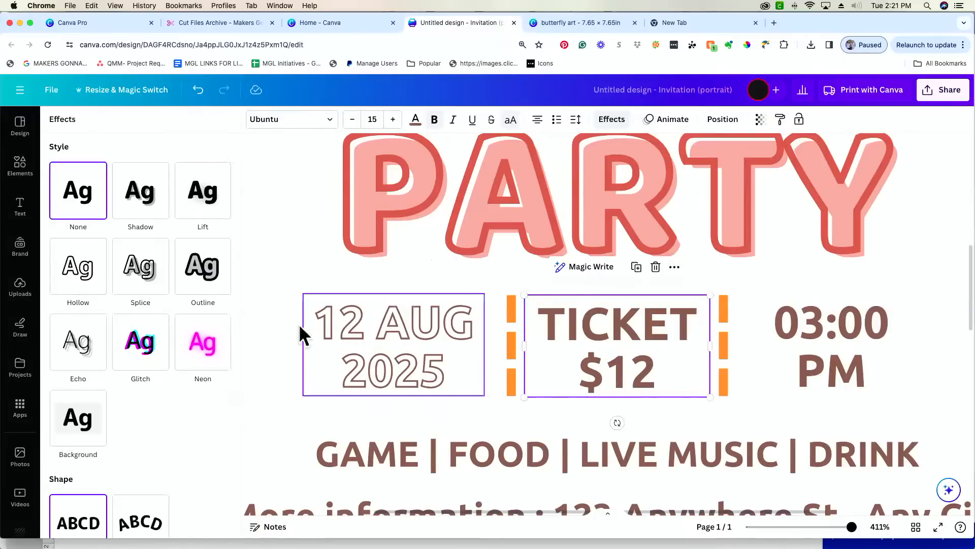
pyautogui.click(76, 266)
pyautogui.click(815, 354)
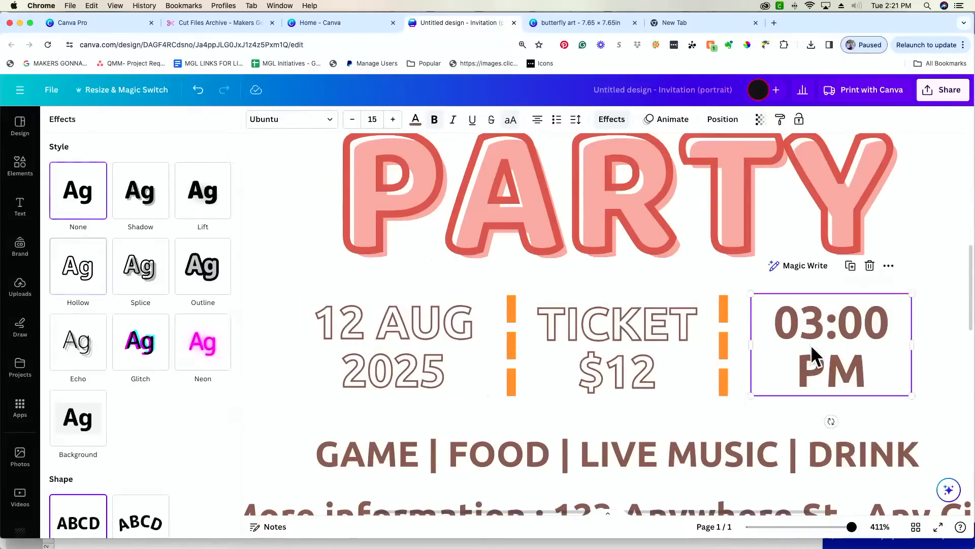
pyautogui.click(66, 284)
pyautogui.moveTo(852, 527); pyautogui.dragTo(816, 527)
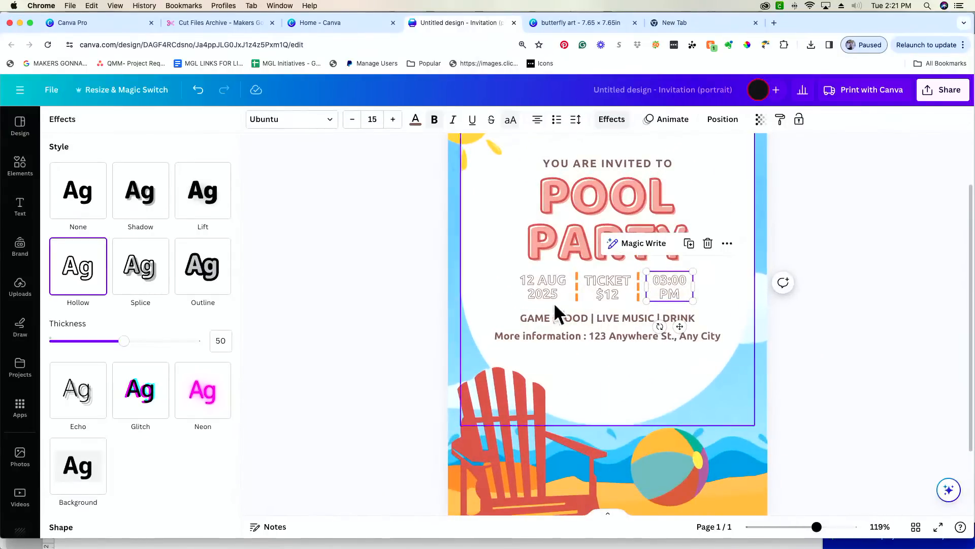
# - Set the effect to None on 03:00 PM, TICKET $12 and the 12 AUG 2025 date
pyautogui.click(76, 212)
pyautogui.click(607, 287)
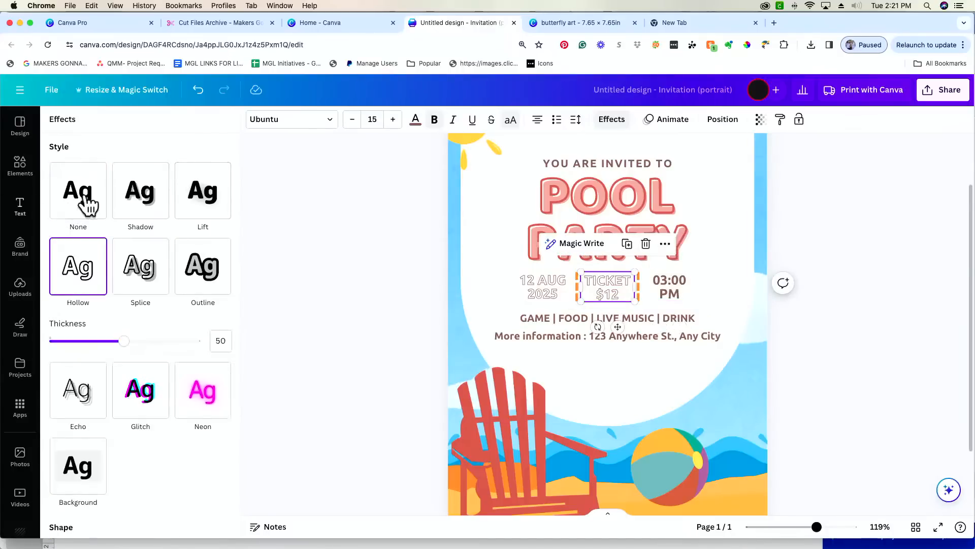
pyautogui.click(81, 199)
pyautogui.click(539, 292)
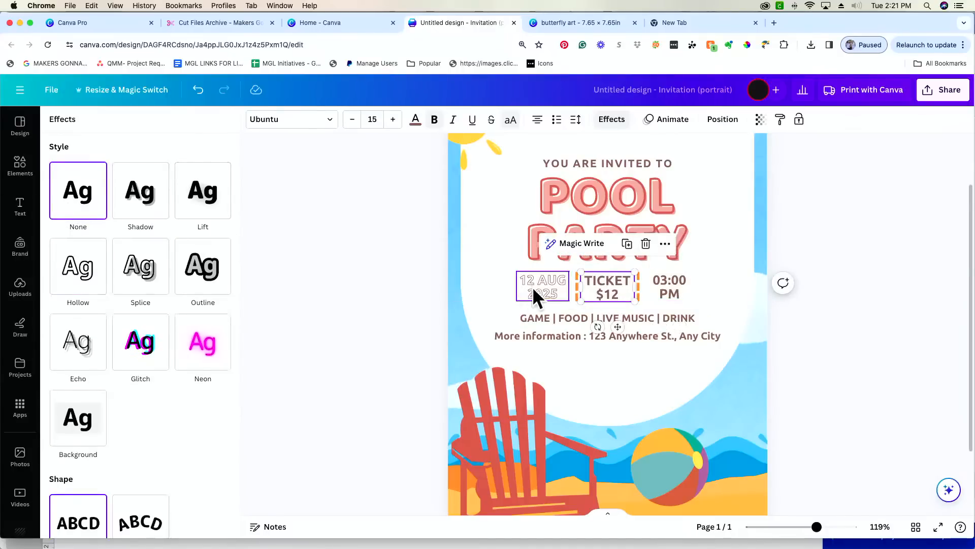
pyautogui.click(78, 209)
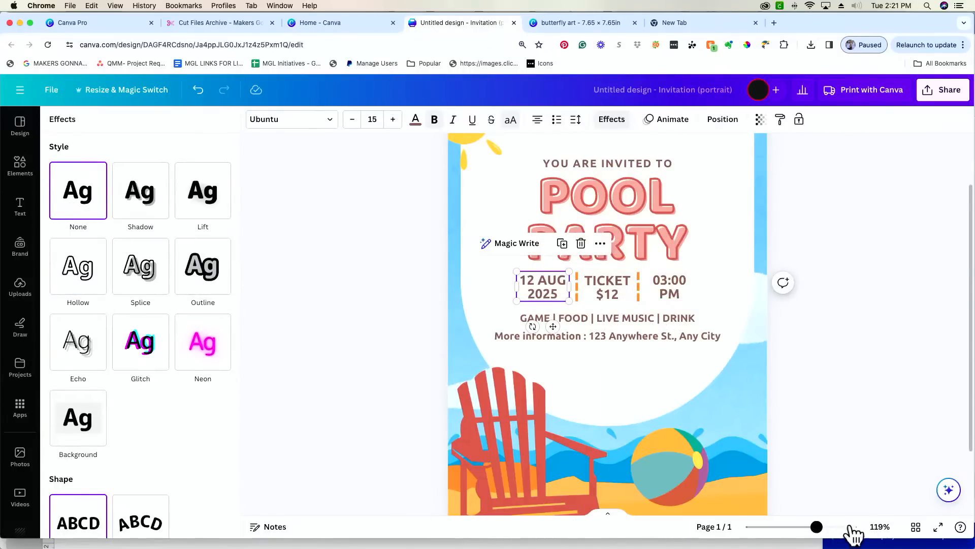
pyautogui.moveTo(827, 531); pyautogui.dragTo(842, 529)
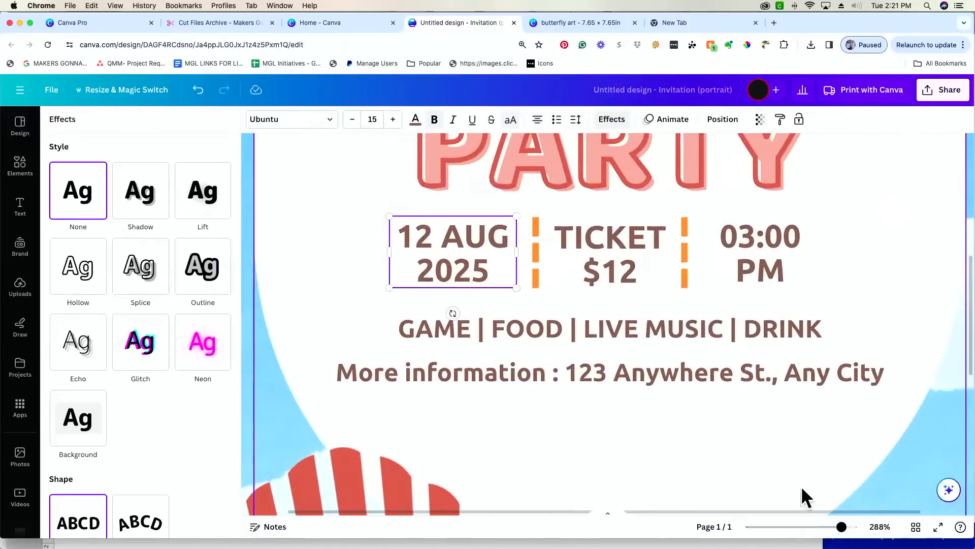
# - Give the date a blue Outline and change its text colour to bright blue
pyautogui.click(215, 280)
pyautogui.click(223, 365)
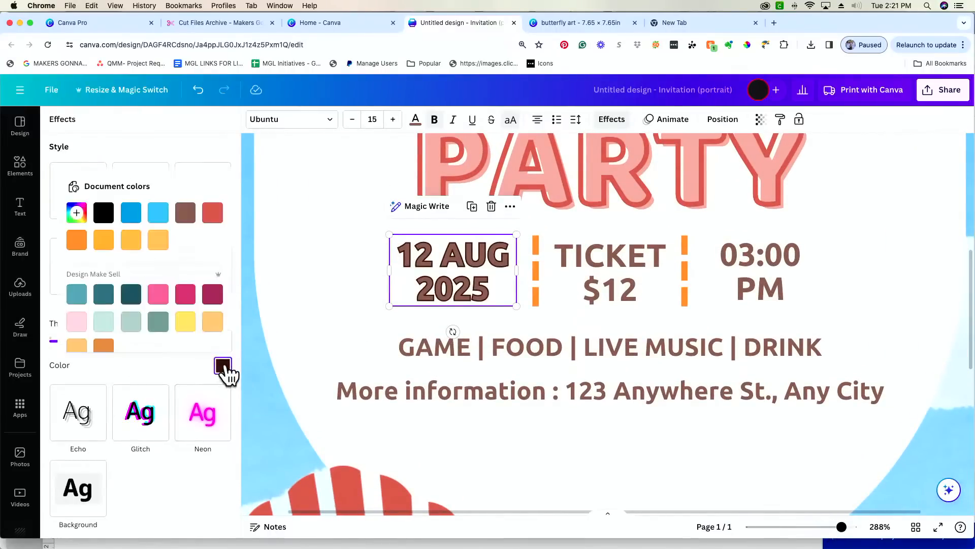
pyautogui.click(133, 218)
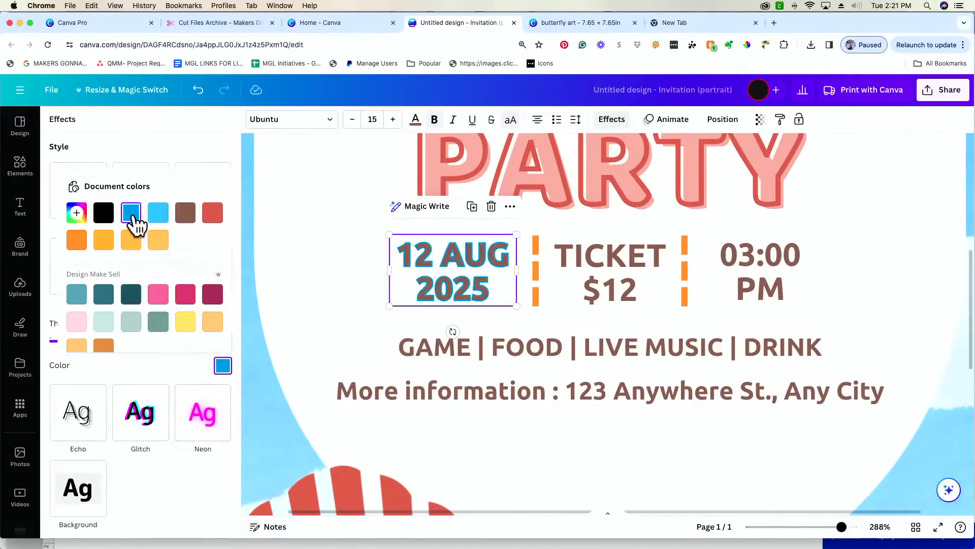
pyautogui.click(176, 373)
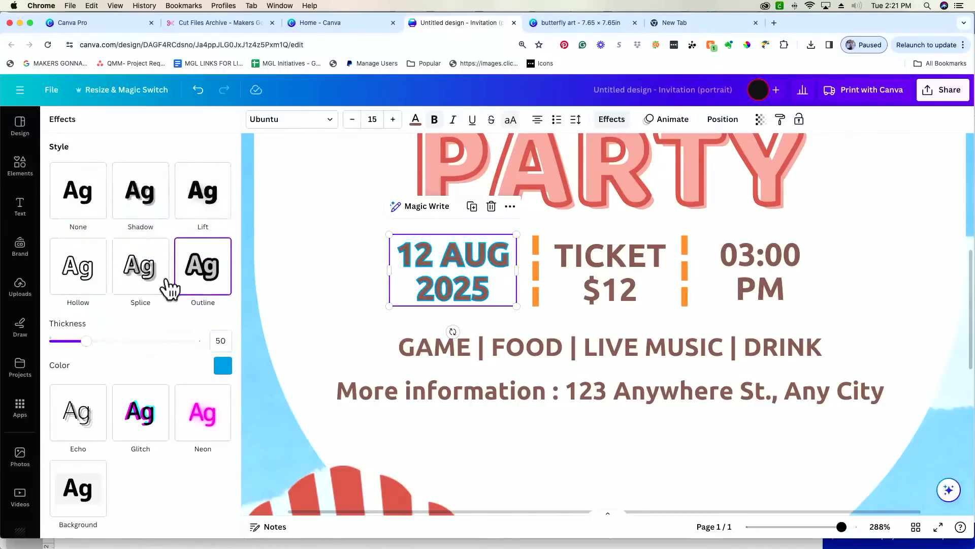
pyautogui.click(415, 120)
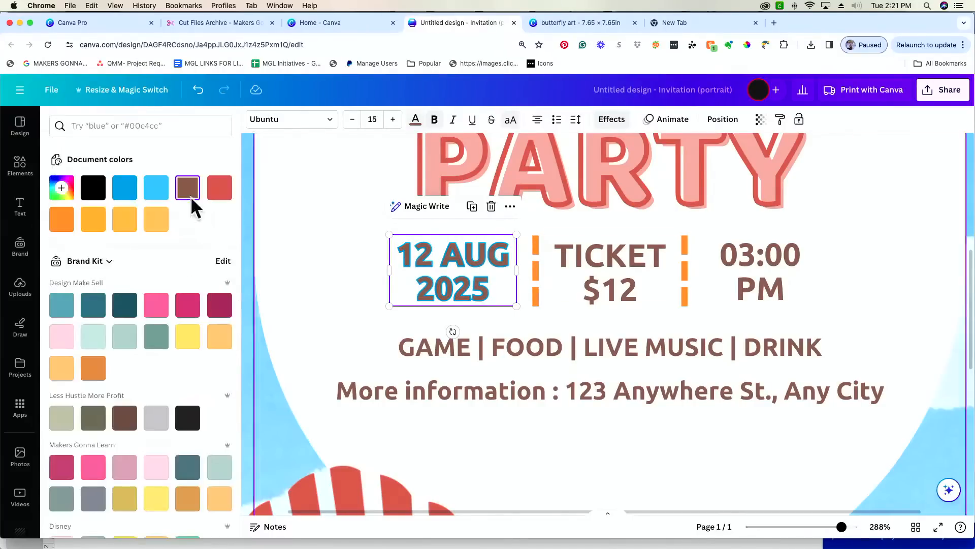
pyautogui.click(156, 189)
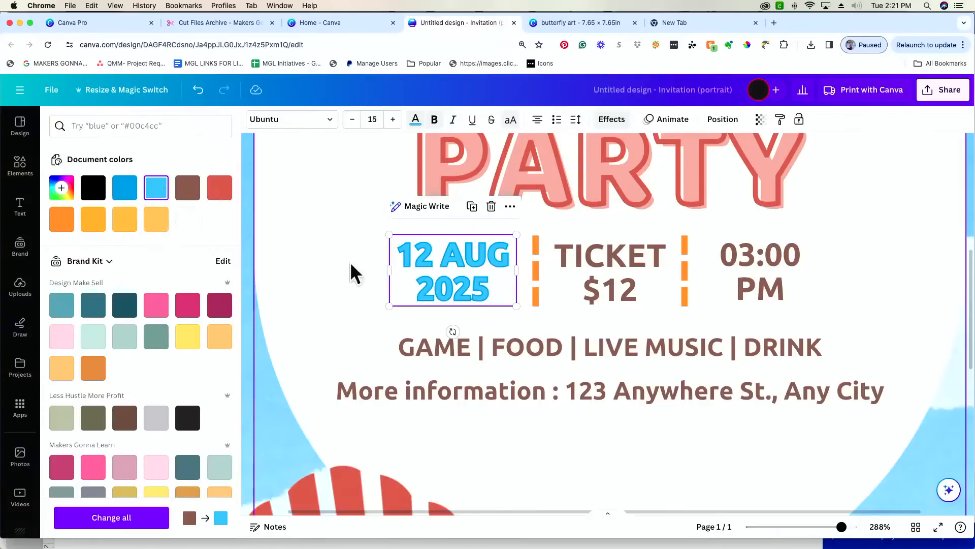
pyautogui.click(122, 191)
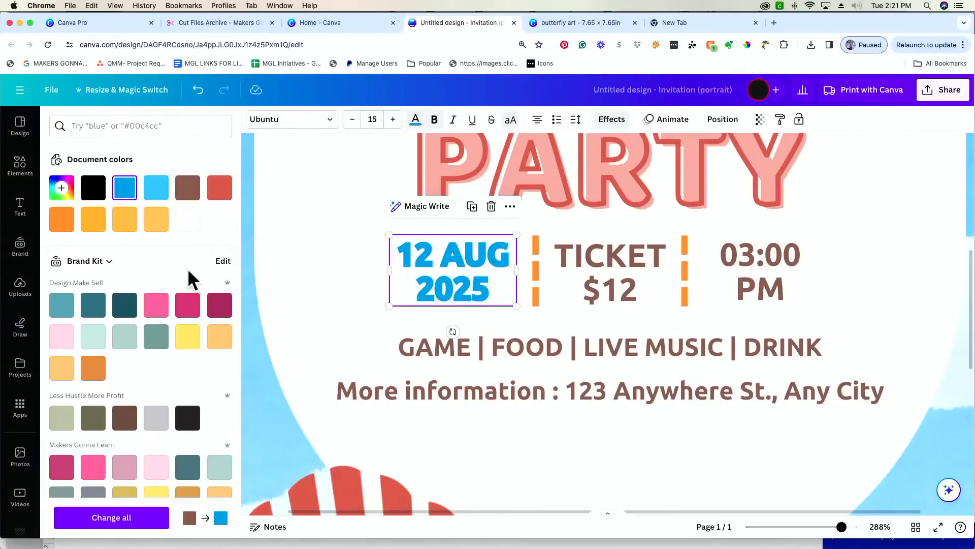
# - Try light-blue, brown and black outline colours on the date, then switch it to Echo
pyautogui.click(612, 120)
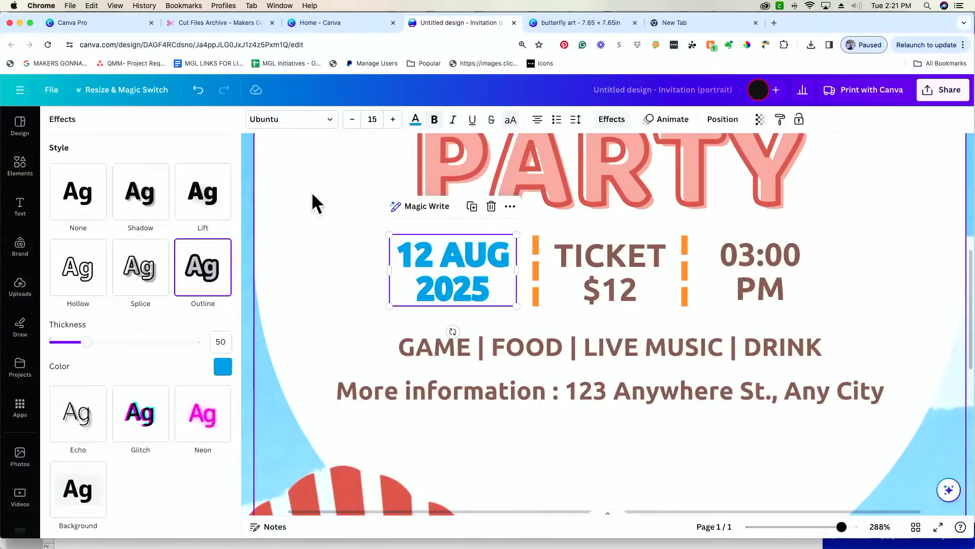
pyautogui.click(222, 368)
pyautogui.click(165, 218)
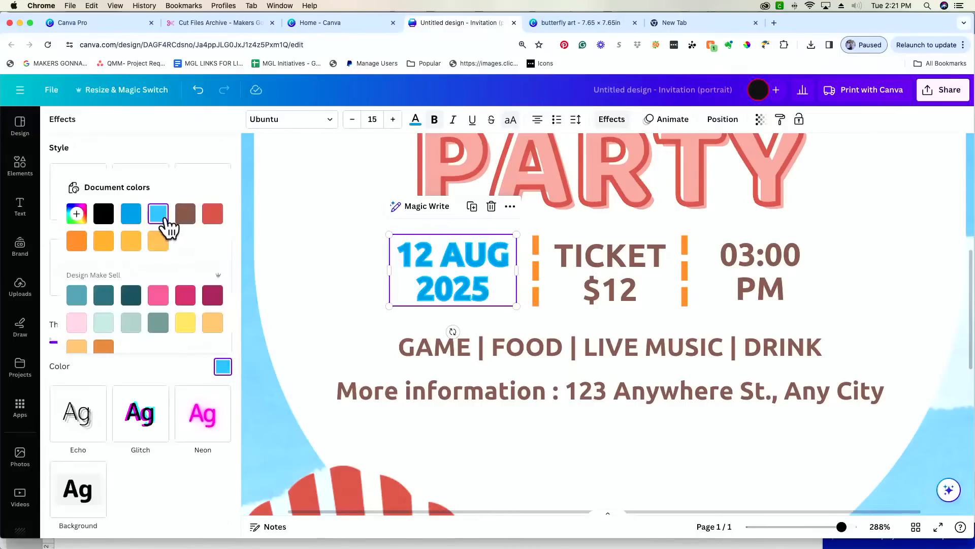
pyautogui.click(184, 246)
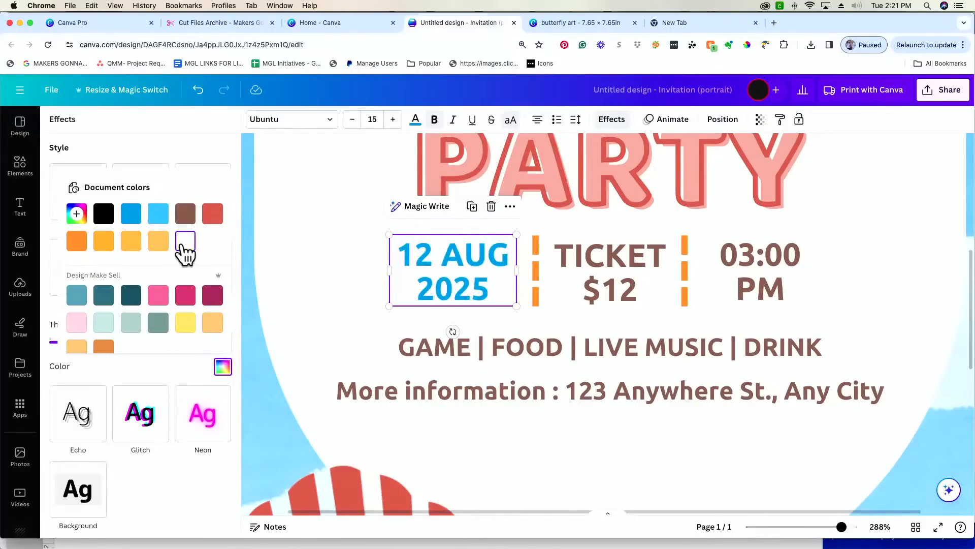
pyautogui.click(186, 216)
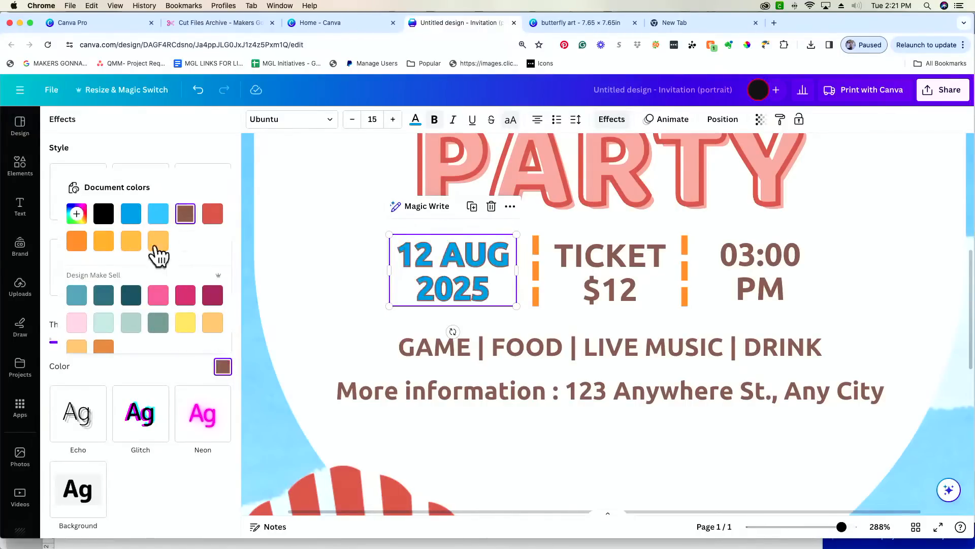
pyautogui.click(105, 217)
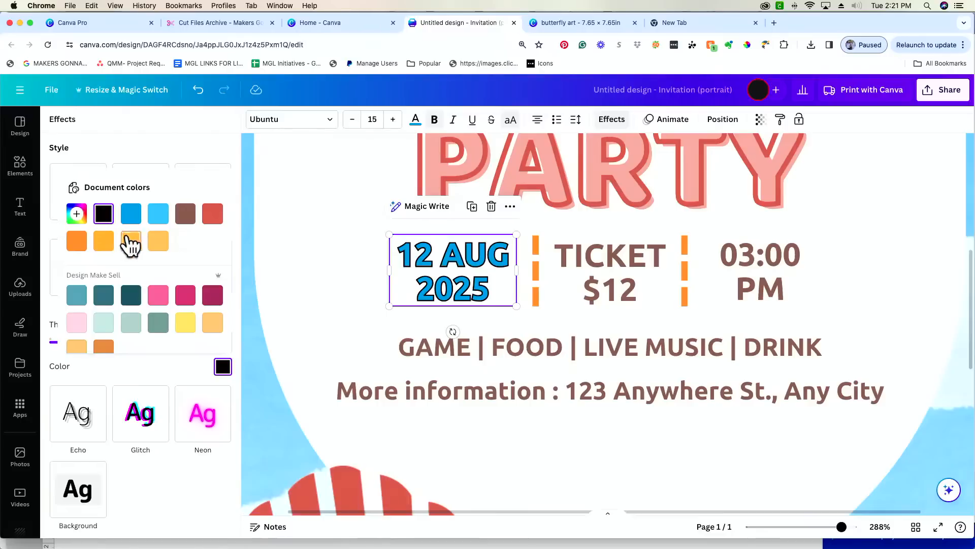
pyautogui.click(143, 367)
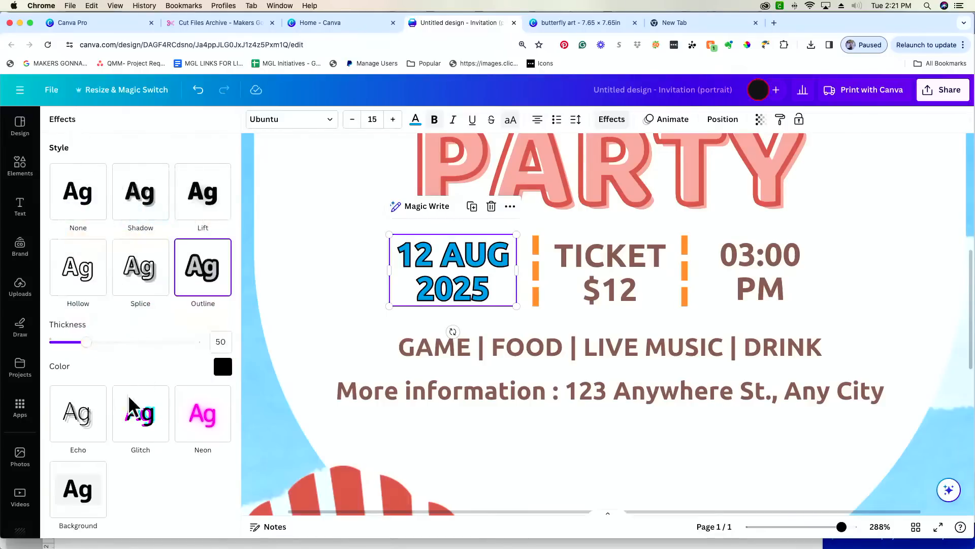
pyautogui.click(83, 425)
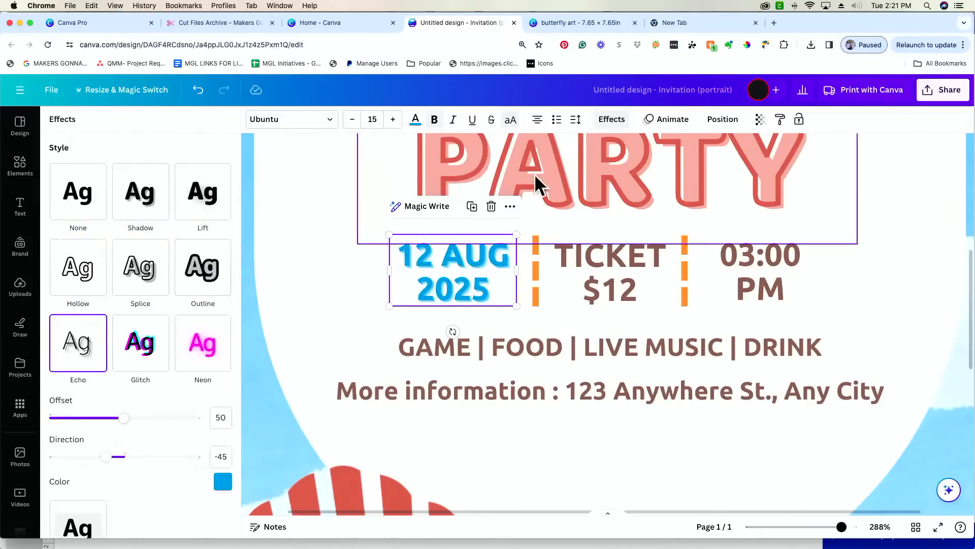
# - Set the date's Echo offset to 63 and direction to -36 while zoomed in
pyautogui.moveTo(841, 528); pyautogui.dragTo(853, 527)
pyautogui.scroll(1, 475, 356)
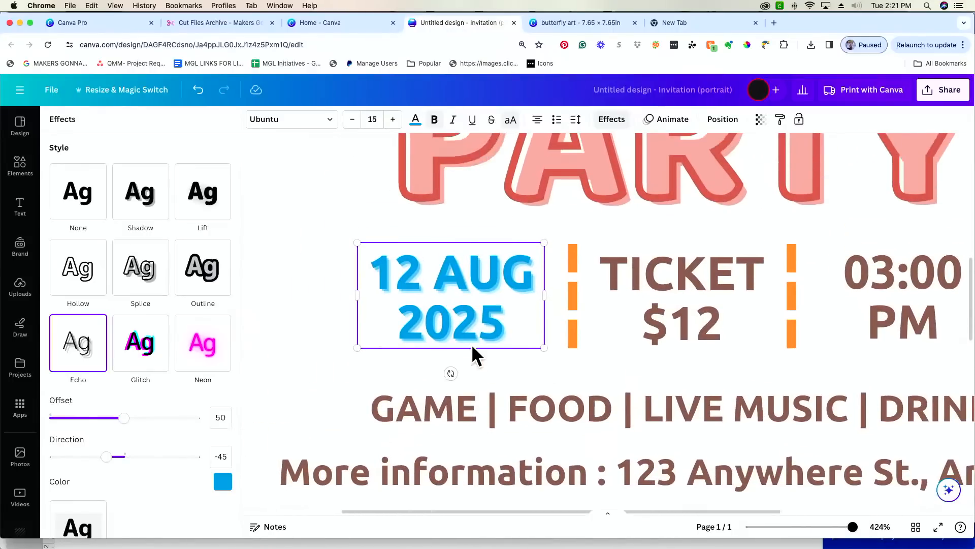
pyautogui.moveTo(853, 528); pyautogui.dragTo(858, 527)
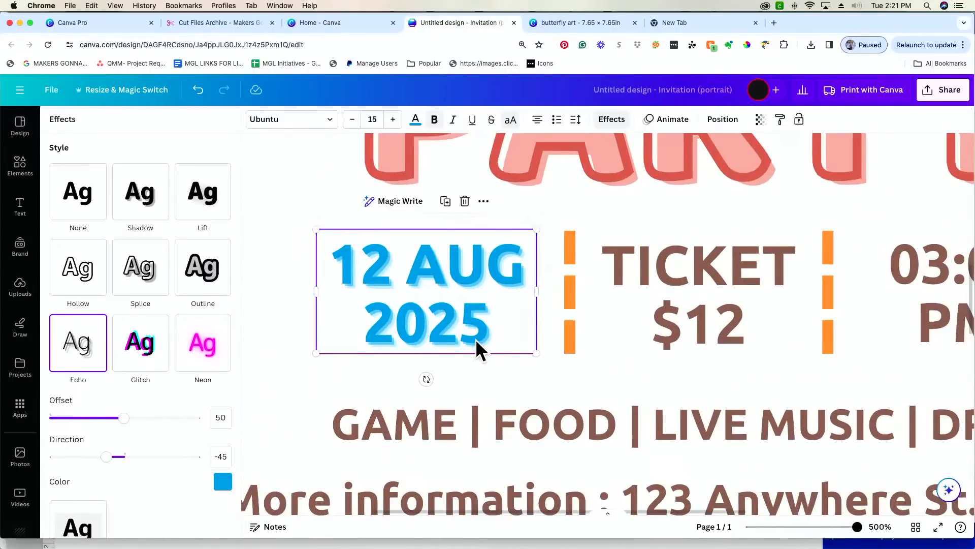
pyautogui.moveTo(124, 419); pyautogui.dragTo(169, 421)
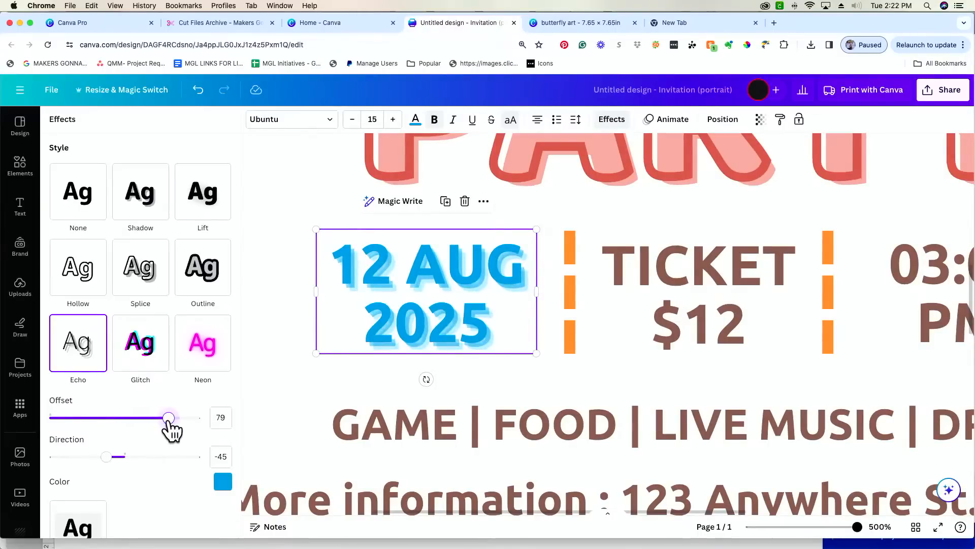
pyautogui.moveTo(103, 457)
pyautogui.mouseDown()
pyautogui.moveTo(69, 458)
pyautogui.moveTo(167, 457)
pyautogui.moveTo(101, 458)
pyautogui.moveTo(109, 457)
pyautogui.mouseUp()
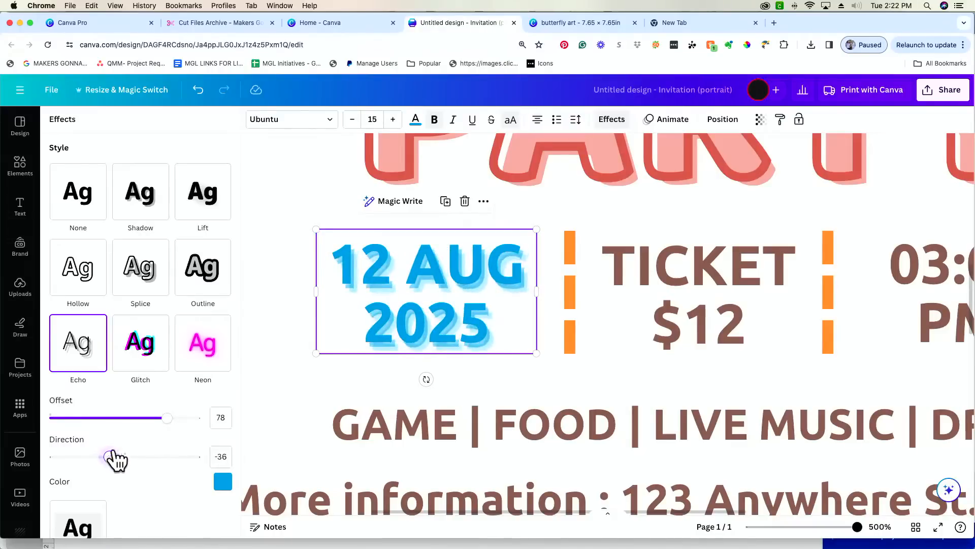
pyautogui.moveTo(168, 417); pyautogui.dragTo(144, 418)
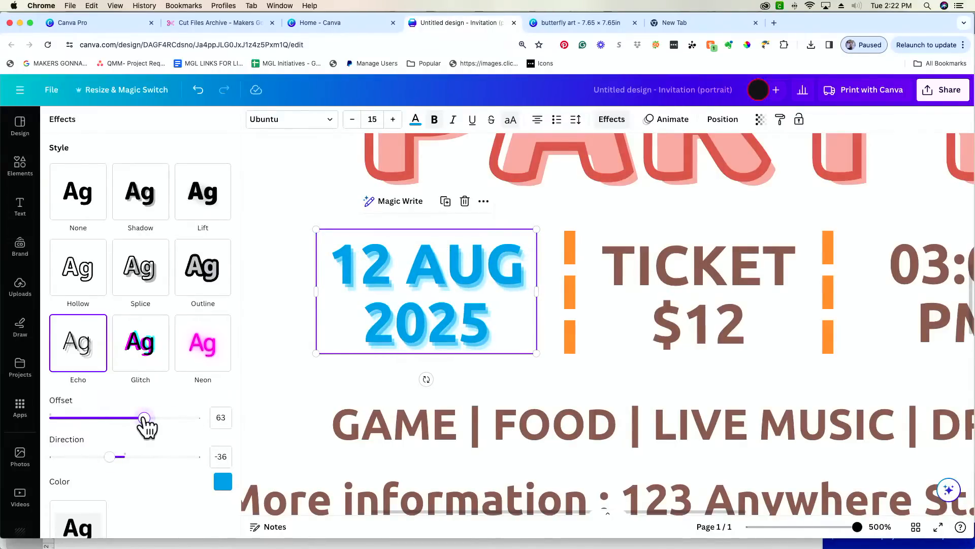
pyautogui.moveTo(856, 526); pyautogui.dragTo(823, 527)
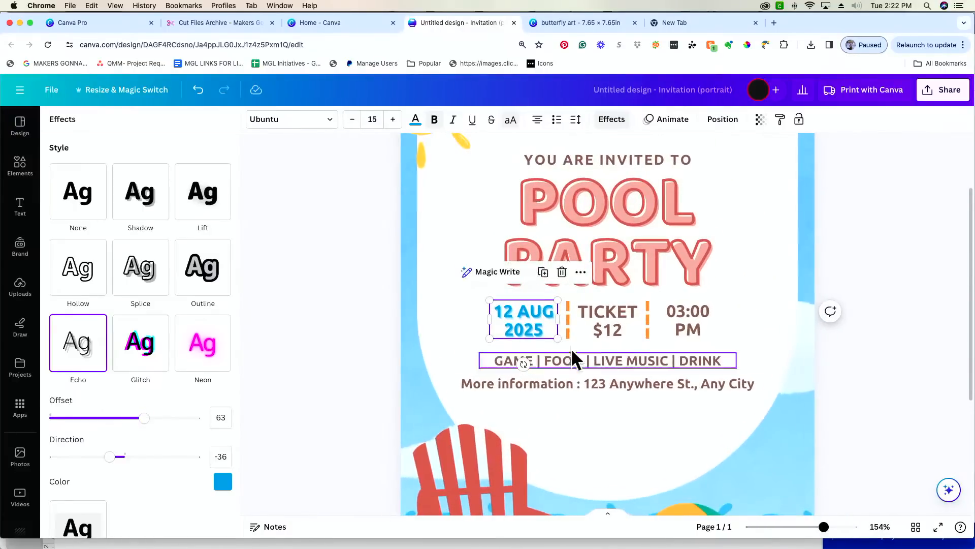
# - Make the TICKET $12 and 03:00 PM text blue
pyautogui.click(608, 327)
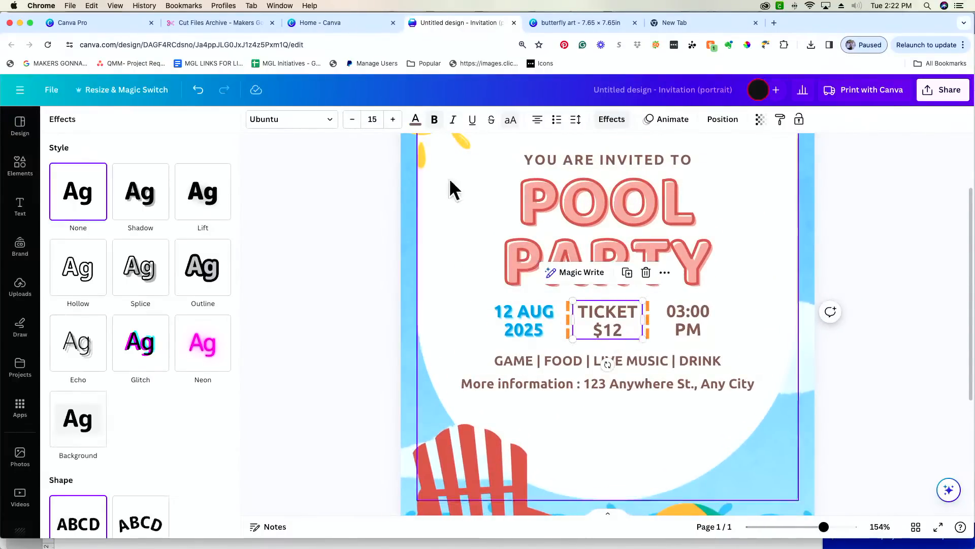
pyautogui.click(416, 119)
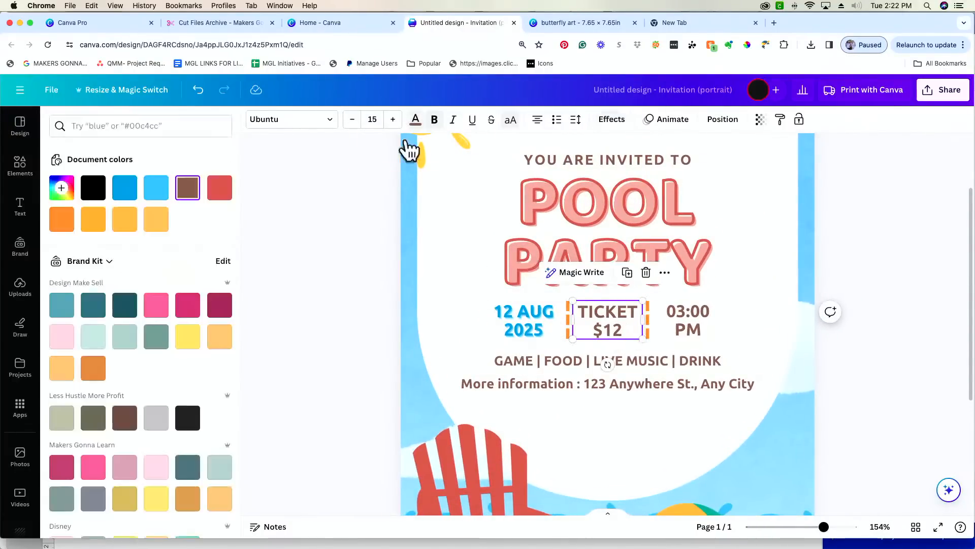
pyautogui.click(130, 195)
pyautogui.click(677, 332)
pyautogui.click(414, 122)
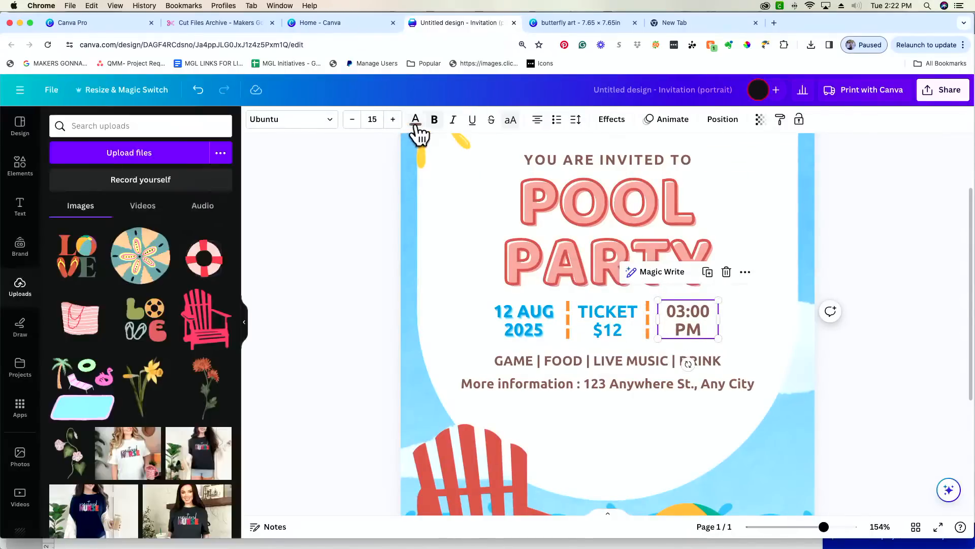
pyautogui.click(415, 119)
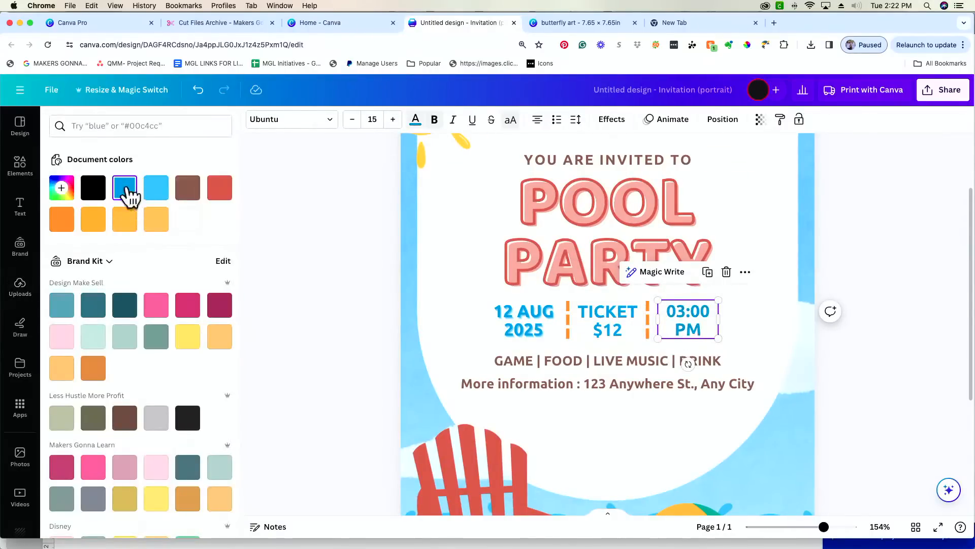
pyautogui.click(126, 195)
# - Apply Echo at offset 63 to 03:00 PM, then apply Echo to TICKET $12
pyautogui.click(609, 120)
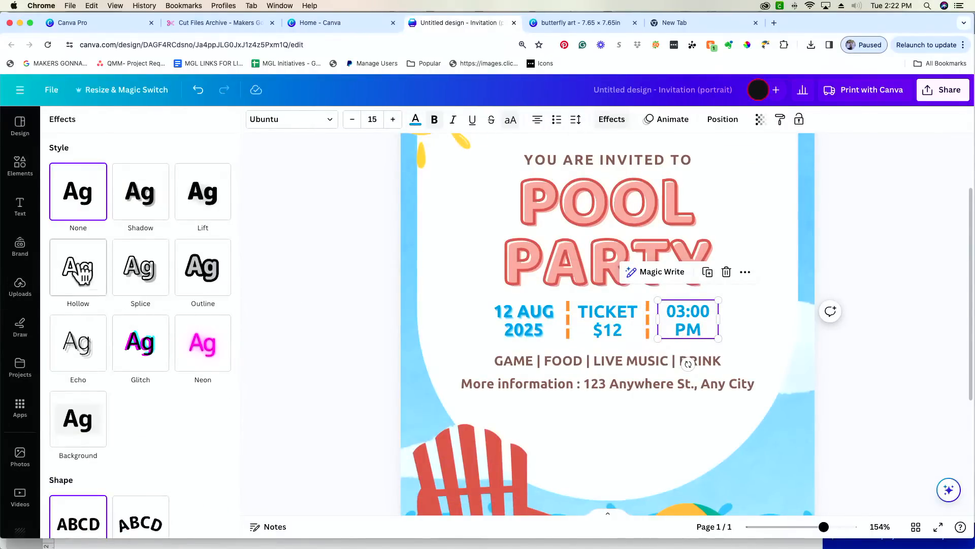
pyautogui.click(95, 340)
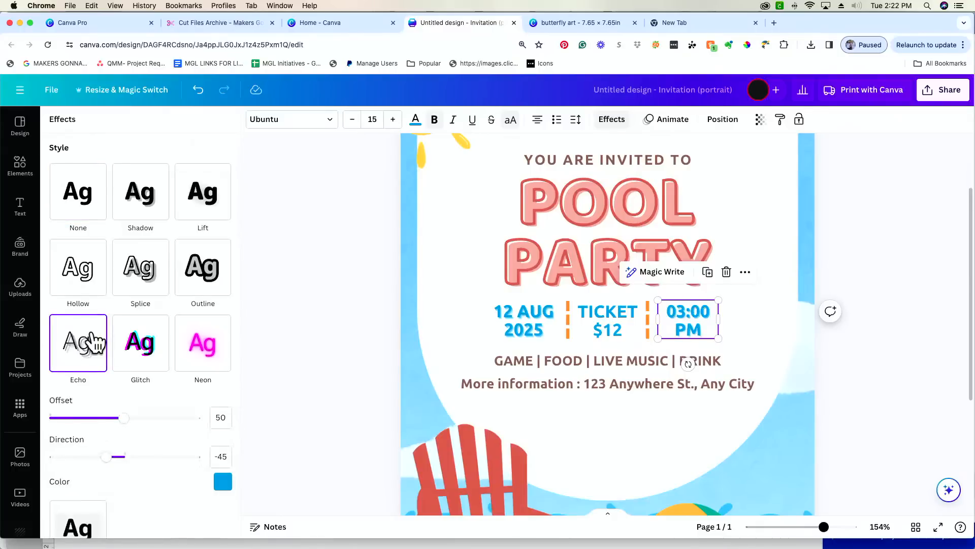
pyautogui.click(525, 327)
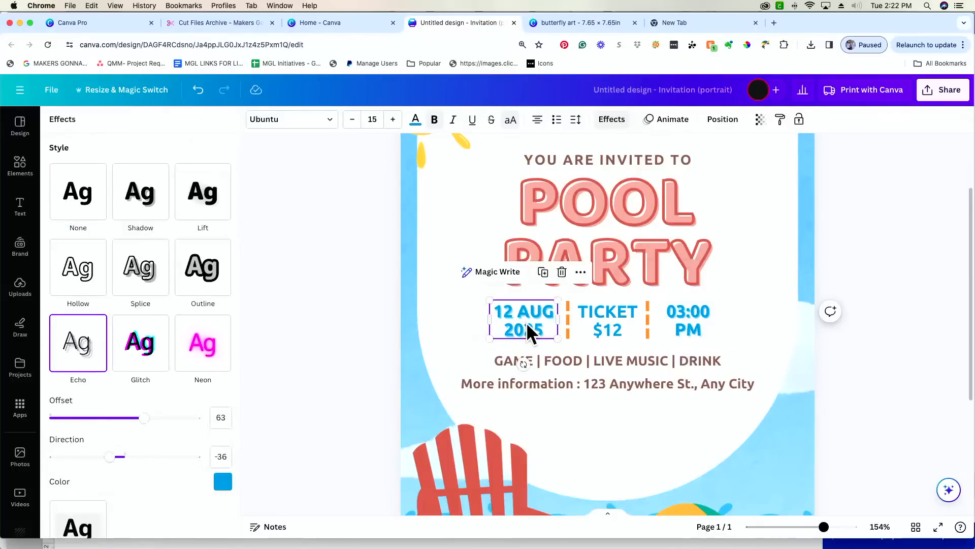
pyautogui.click(694, 321)
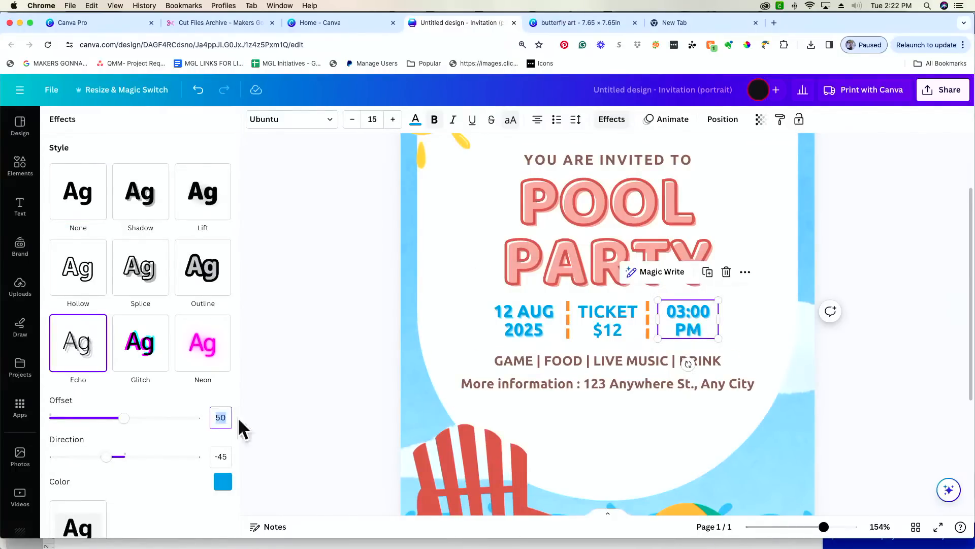
pyautogui.write('63')
pyautogui.click(630, 330)
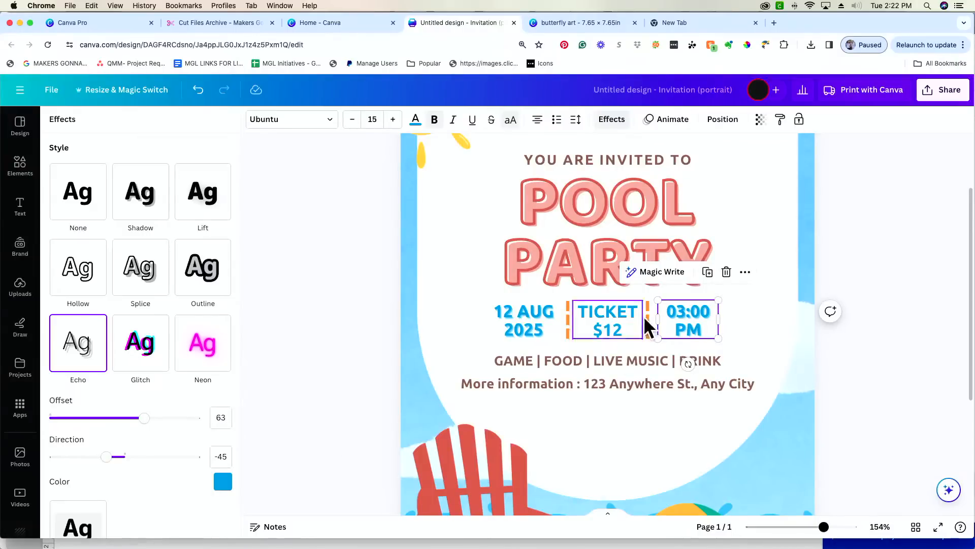
pyautogui.click(89, 348)
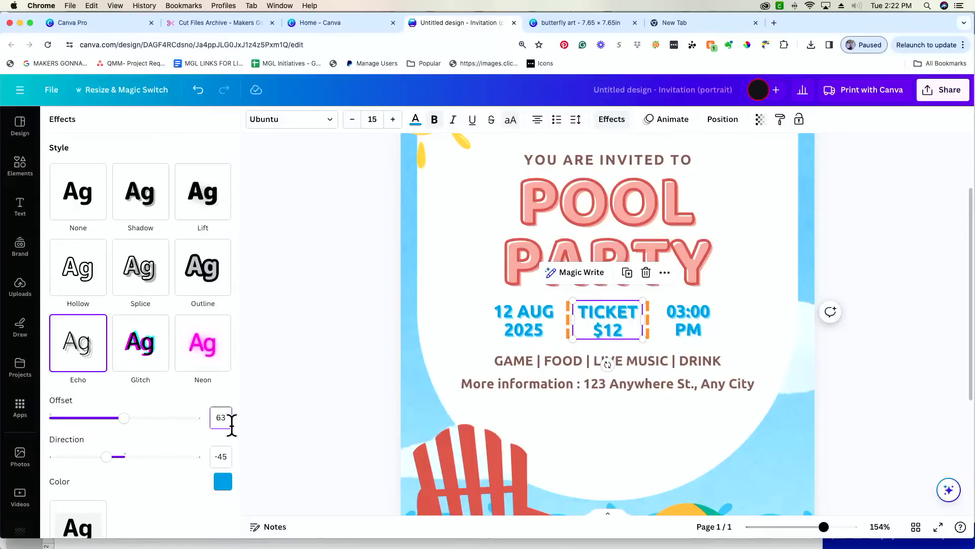
pyautogui.click(930, 412)
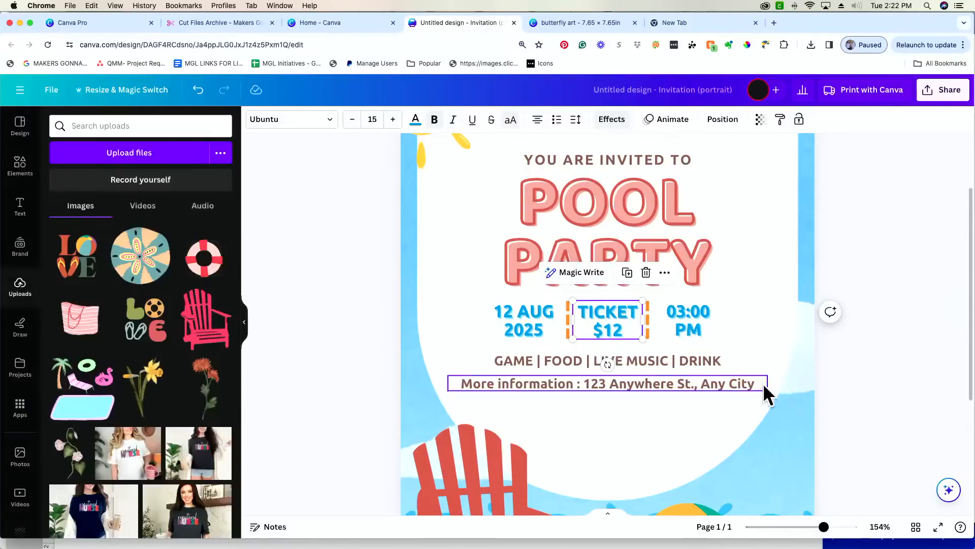
pyautogui.click(652, 334)
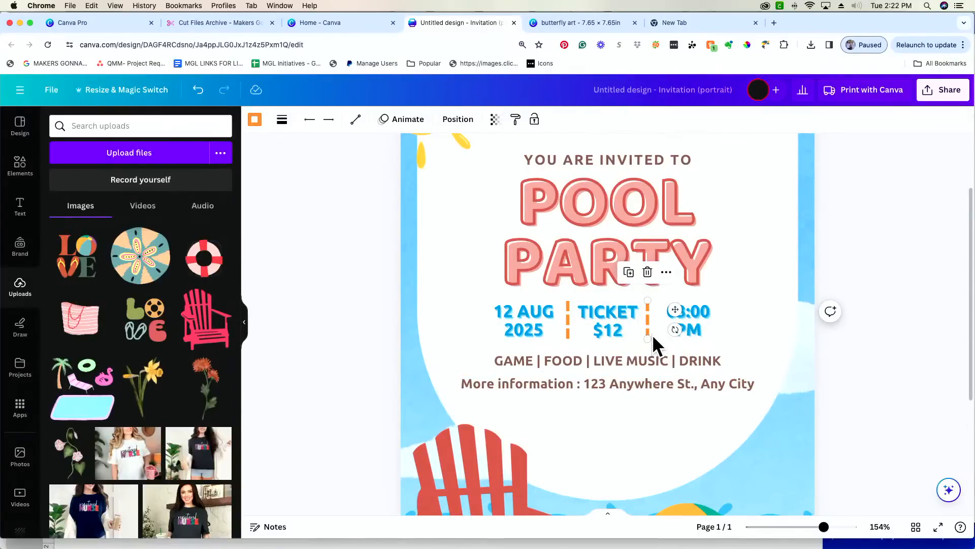
# - Nudge the dashed divider right, then enlarge the sun and move it up-left
pyautogui.moveTo(652, 334); pyautogui.dragTo(658, 334)
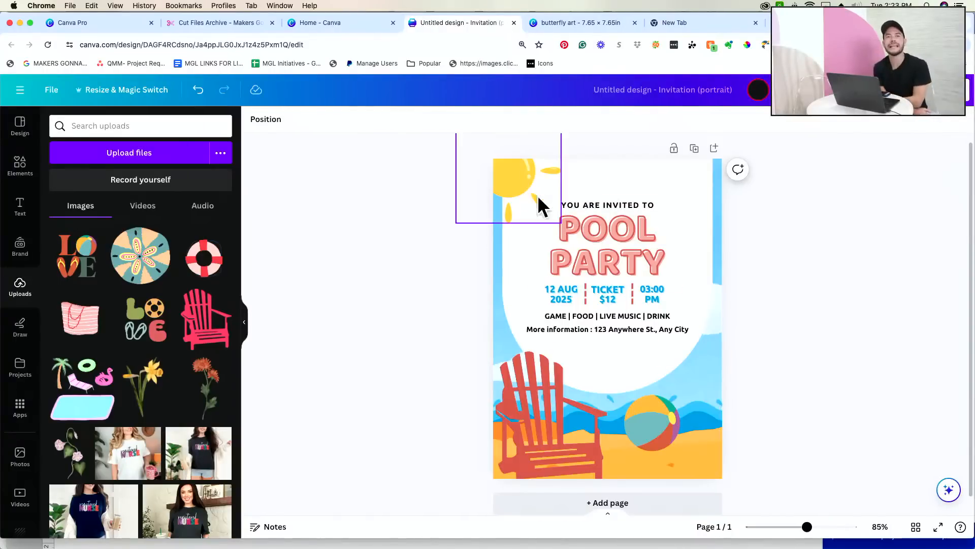
pyautogui.click(517, 181)
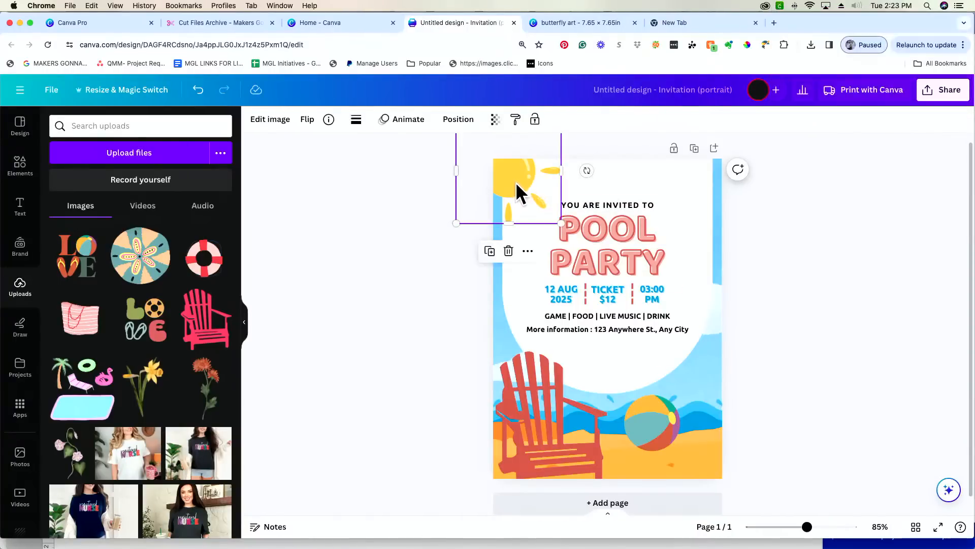
pyautogui.scroll(1, 516, 190)
pyautogui.moveTo(510, 193)
pyautogui.mouseDown()
pyautogui.moveTo(624, 294)
pyautogui.moveTo(688, 320)
pyautogui.moveTo(701, 394)
pyautogui.moveTo(673, 349)
pyautogui.moveTo(488, 207)
pyautogui.moveTo(523, 202)
pyautogui.moveTo(512, 199)
pyautogui.mouseUp()
pyautogui.moveTo(561, 236); pyautogui.dragTo(577, 250)
pyautogui.moveTo(515, 187); pyautogui.dragTo(535, 198)
pyautogui.click(860, 259)
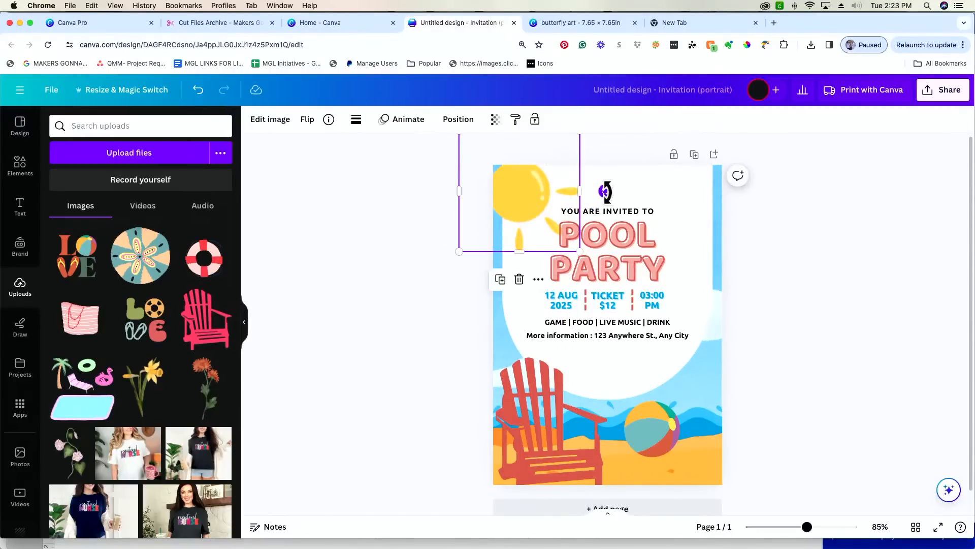
# - Tilt the sun and settle it slightly higher in the top-left corner
pyautogui.moveTo(606, 192); pyautogui.dragTo(566, 142)
pyautogui.moveTo(514, 168)
pyautogui.mouseDown()
pyautogui.moveTo(498, 174)
pyautogui.moveTo(507, 179)
pyautogui.mouseUp()
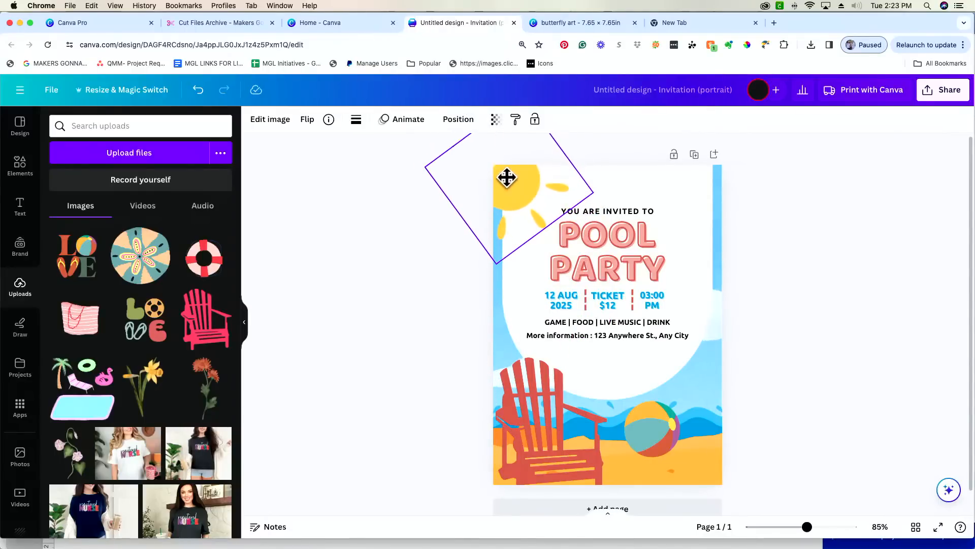
pyautogui.click(770, 259)
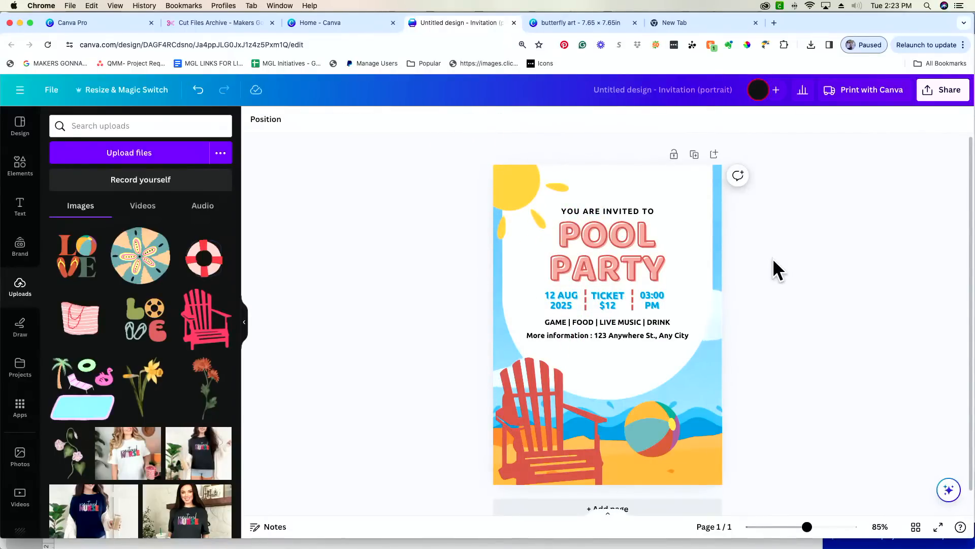
pyautogui.click(525, 202)
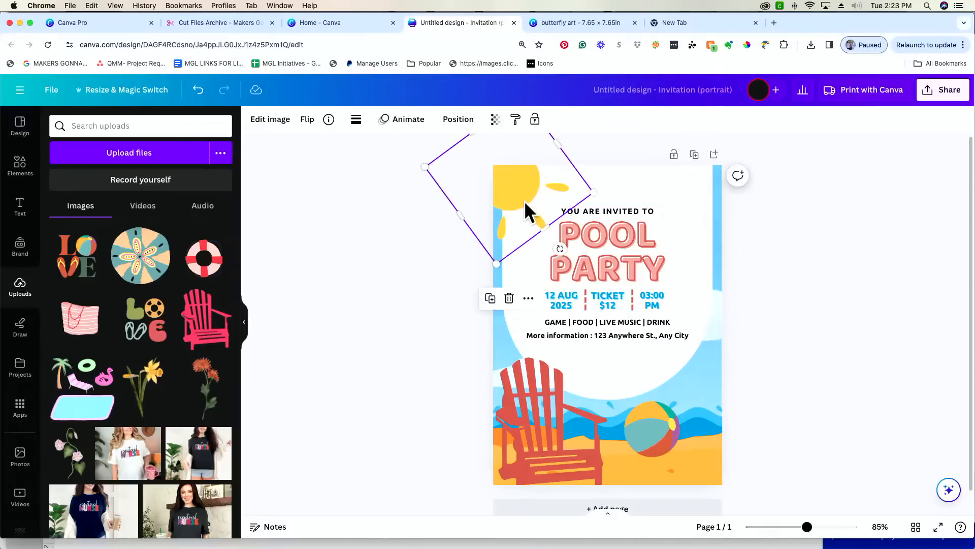
pyautogui.moveTo(513, 201); pyautogui.dragTo(519, 199)
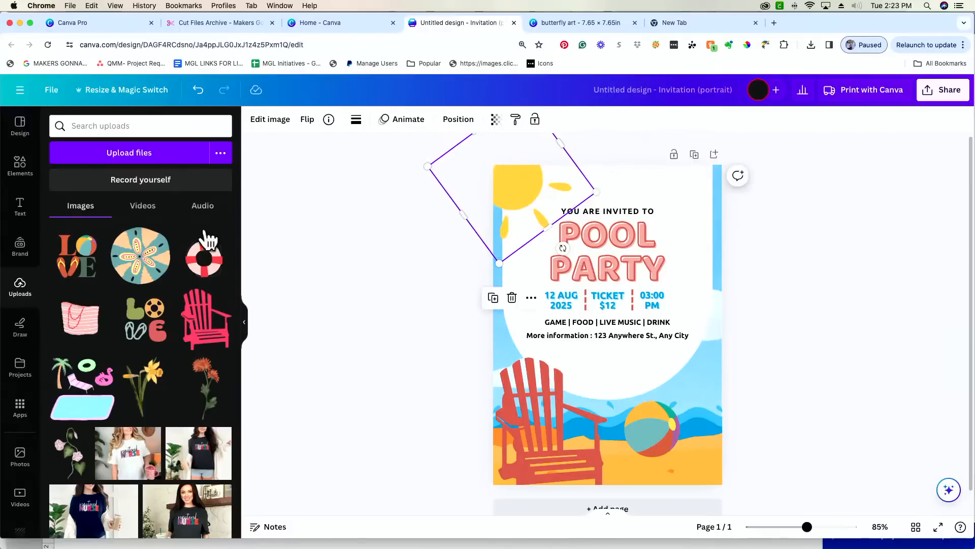
pyautogui.click(21, 172)
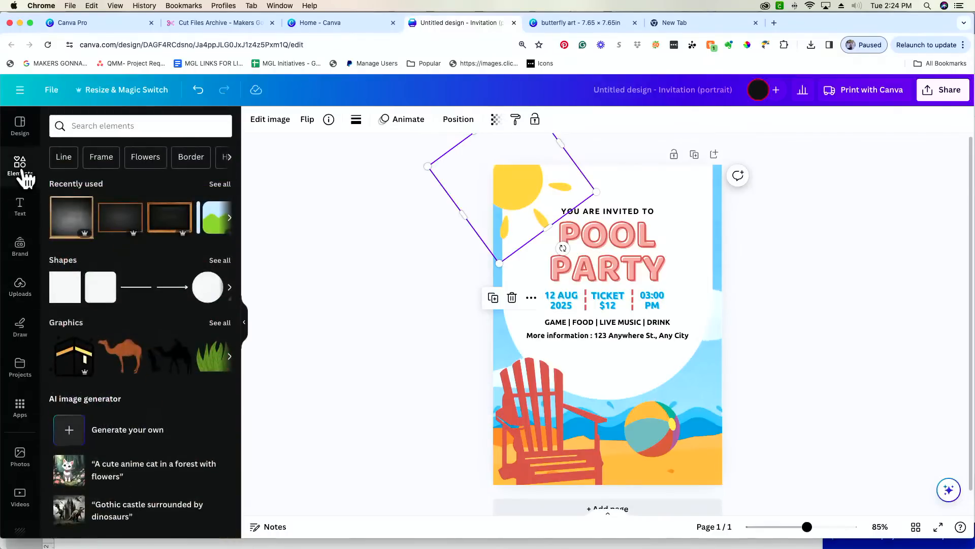
# - Add a fluffy cloud from a 'cloud' graphics search at the right edge, then shrink the white shape
pyautogui.click(126, 131)
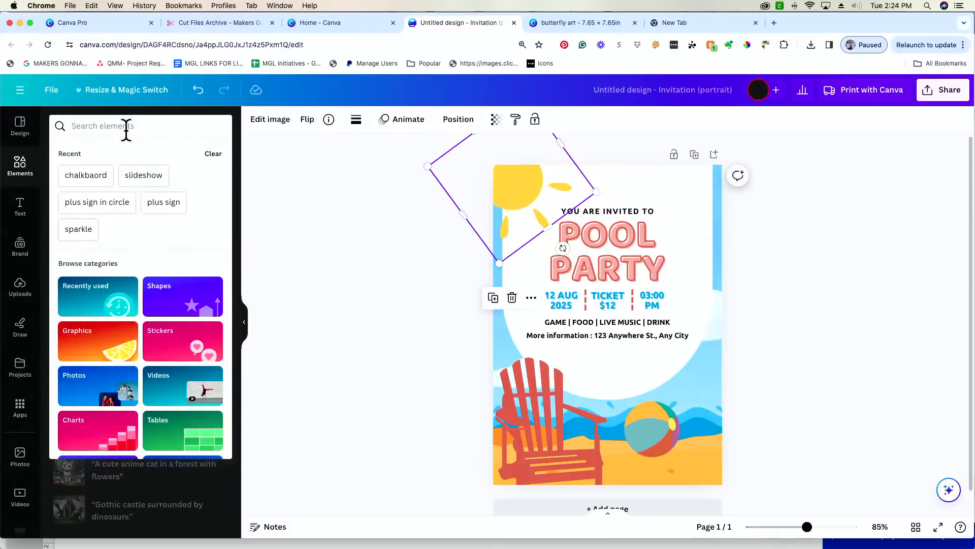
pyautogui.write('cl')
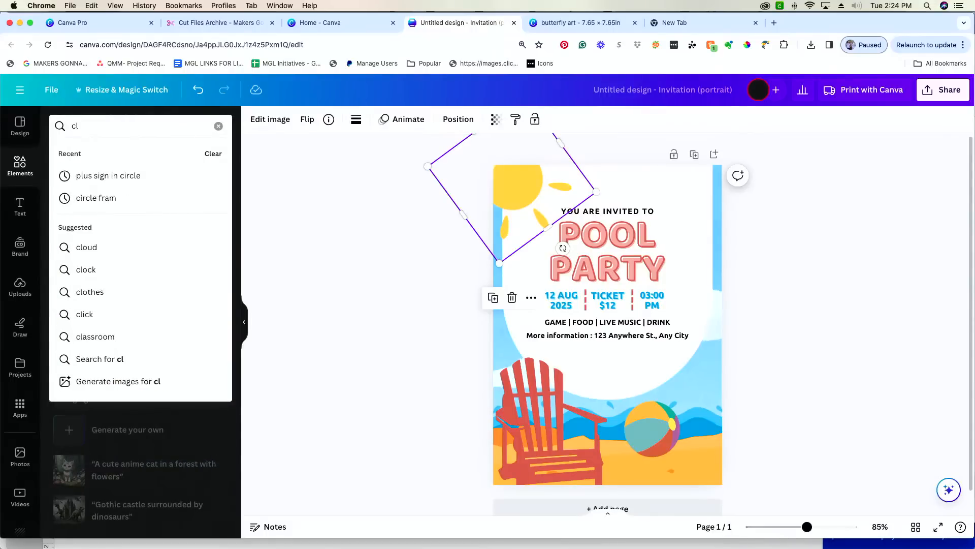
pyautogui.write('oud')
pyautogui.press('Return')
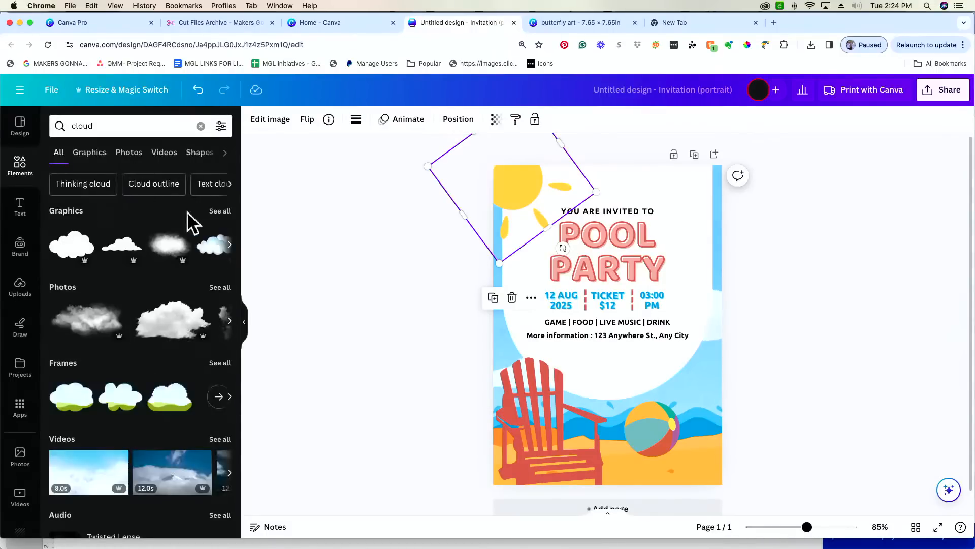
pyautogui.click(228, 212)
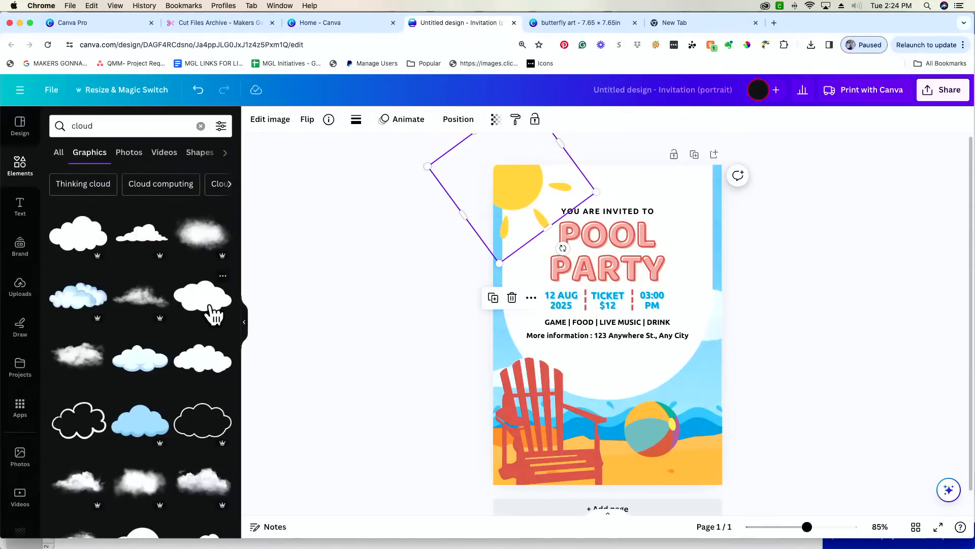
pyautogui.click(147, 370)
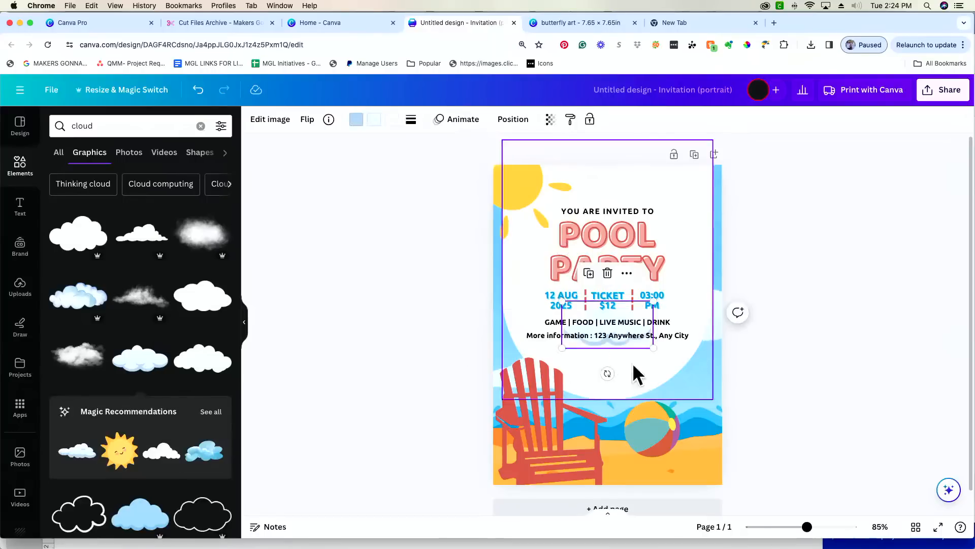
pyautogui.moveTo(668, 321); pyautogui.dragTo(686, 366)
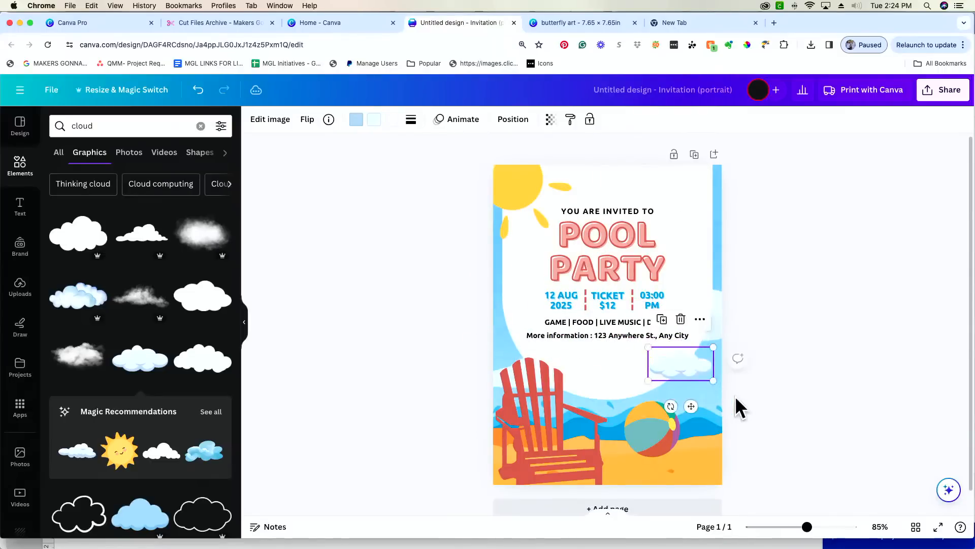
pyautogui.click(709, 247)
pyautogui.moveTo(711, 397); pyautogui.dragTo(688, 375)
# - Break the address onto a new line after 'More information :' and centre the narrowed text box
pyautogui.moveTo(592, 357); pyautogui.dragTo(603, 360)
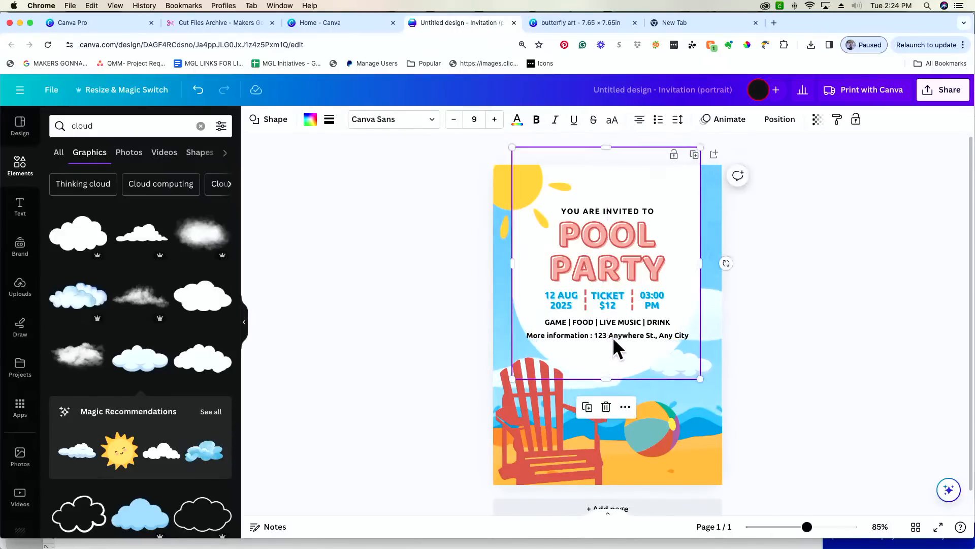
pyautogui.click(614, 336)
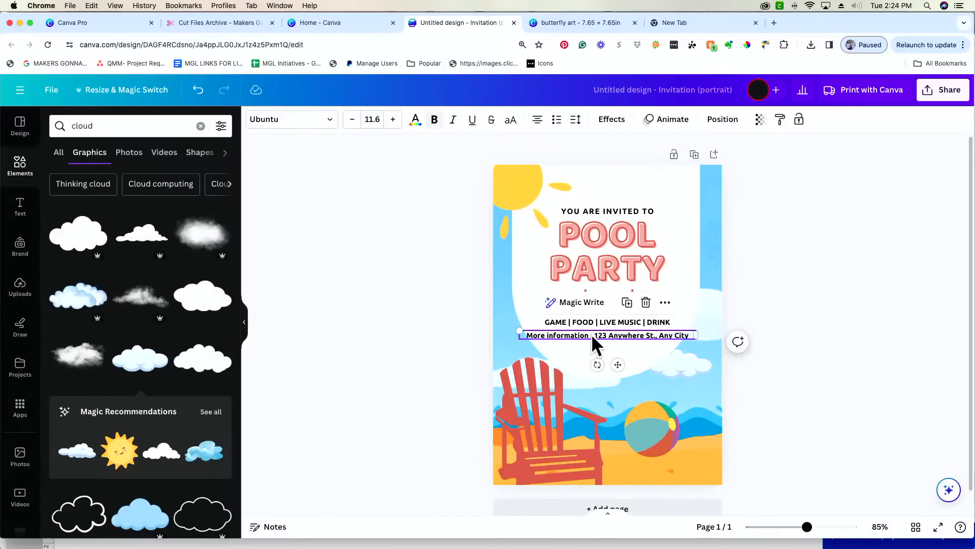
pyautogui.click(593, 334)
pyautogui.click(592, 335)
pyautogui.press('Return')
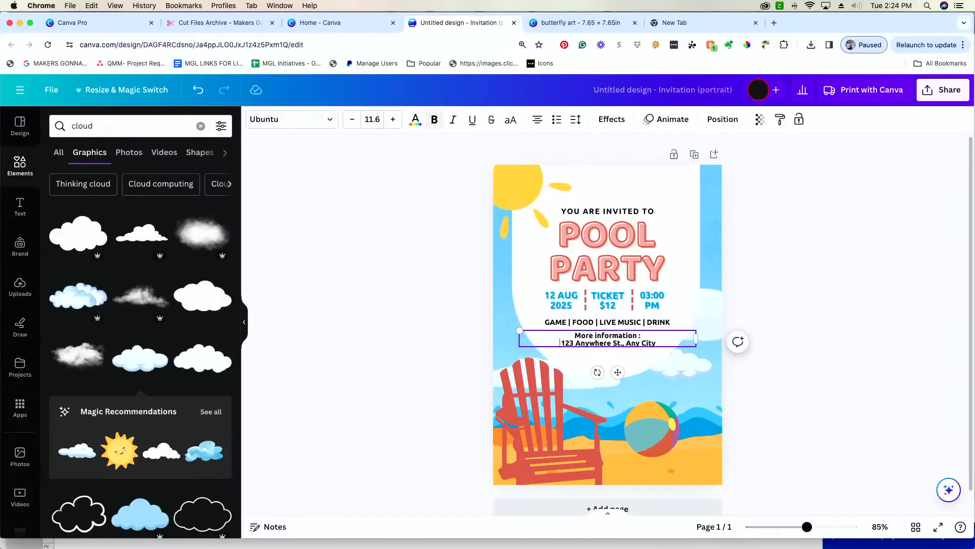
pyautogui.moveTo(695, 338); pyautogui.dragTo(625, 339)
pyautogui.moveTo(583, 371); pyautogui.dragTo(616, 375)
# - Enlarge the cloud to about 2.93 × 1.5 in and place it beside 03:00 PM
pyautogui.click(684, 370)
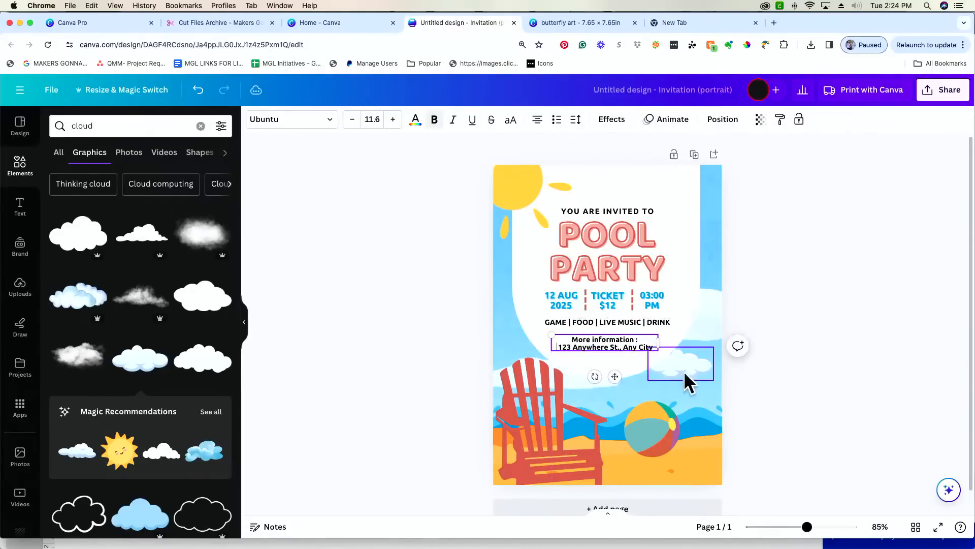
pyautogui.moveTo(685, 367); pyautogui.dragTo(795, 379)
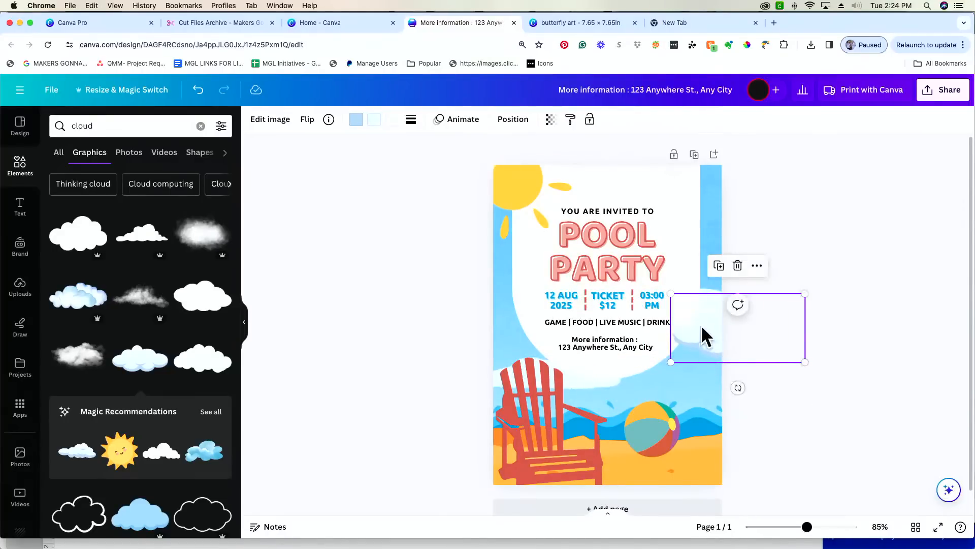
pyautogui.moveTo(703, 333); pyautogui.dragTo(662, 314)
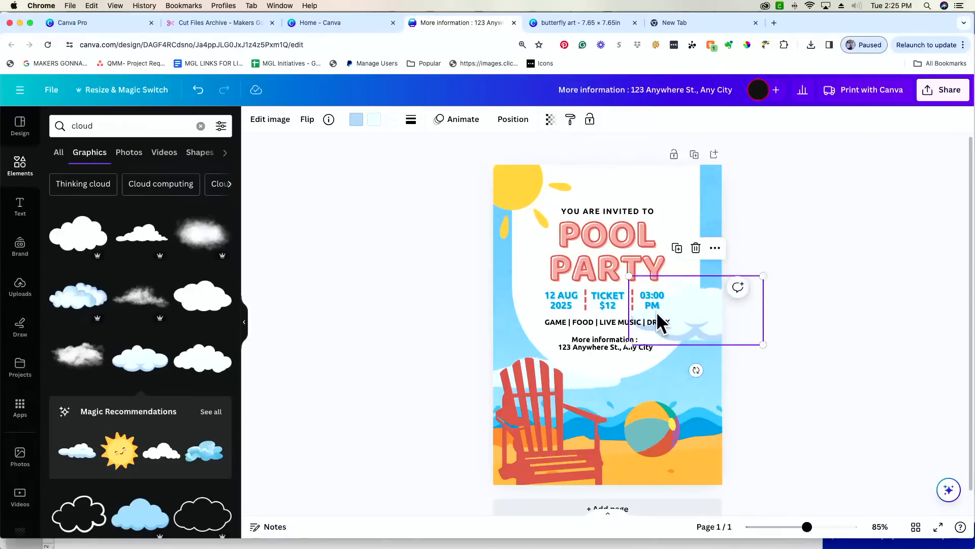
pyautogui.click(512, 123)
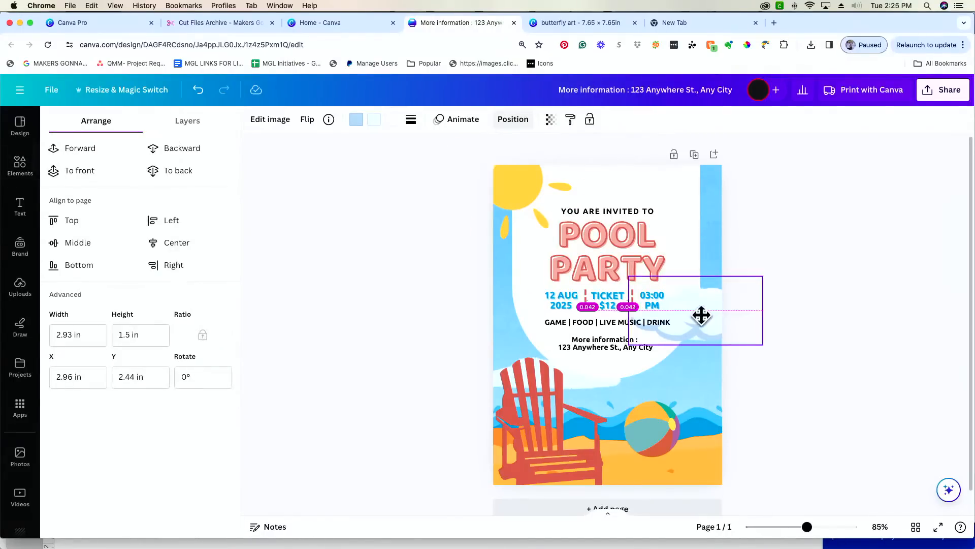
# - Enlarge the red beach chair into the bottom-left corner and nudge the cloud beside the event details
pyautogui.moveTo(701, 316); pyautogui.dragTo(702, 322)
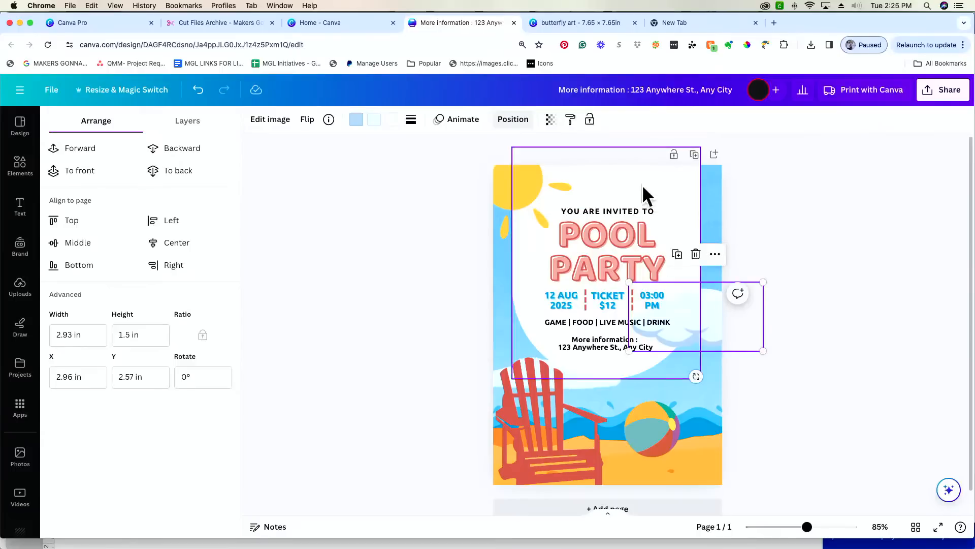
pyautogui.click(576, 394)
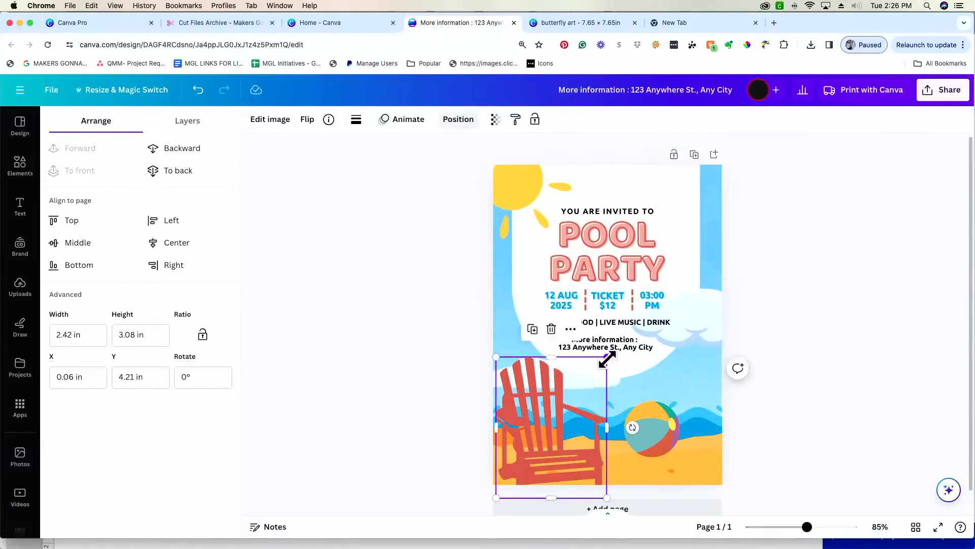
pyautogui.moveTo(607, 359); pyautogui.dragTo(608, 351)
pyautogui.moveTo(556, 434); pyautogui.dragTo(555, 439)
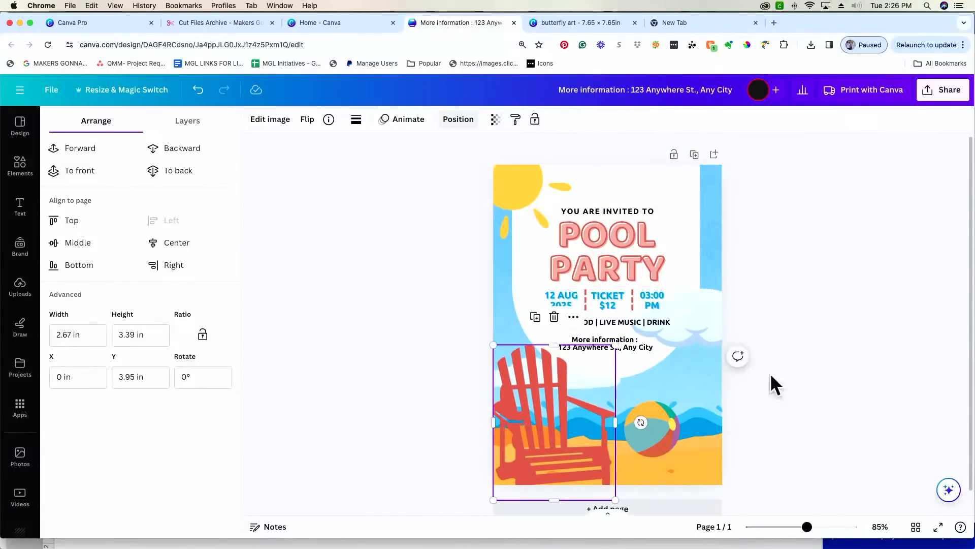
pyautogui.moveTo(706, 315)
pyautogui.mouseDown()
pyautogui.moveTo(703, 355)
pyautogui.moveTo(708, 312)
pyautogui.mouseUp()
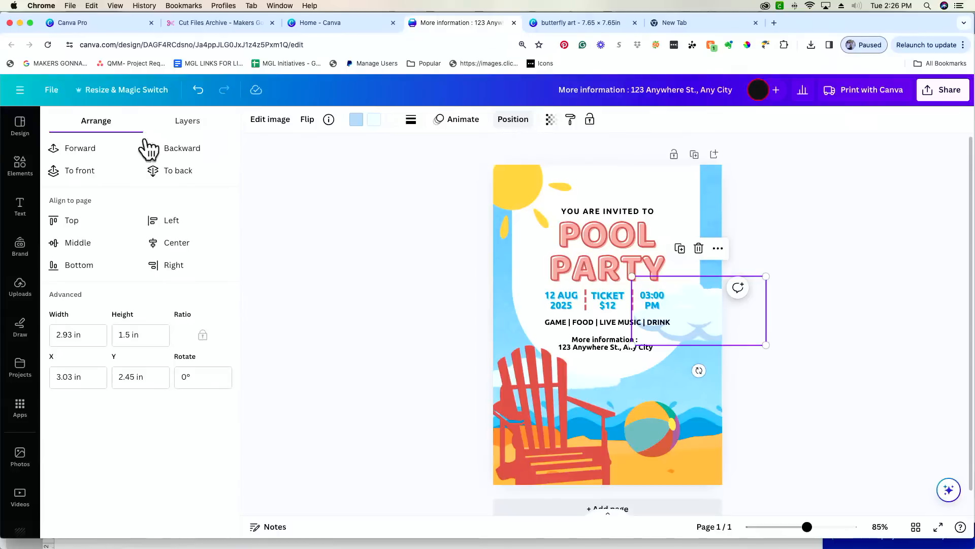
# - In the Layers list, drag the cloud below the white backdrop shape
pyautogui.click(194, 126)
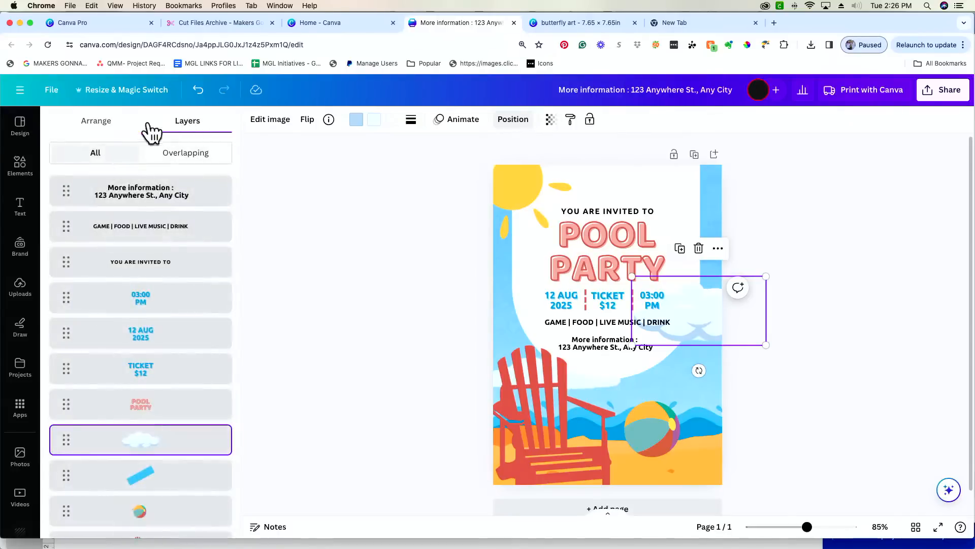
pyautogui.click(111, 130)
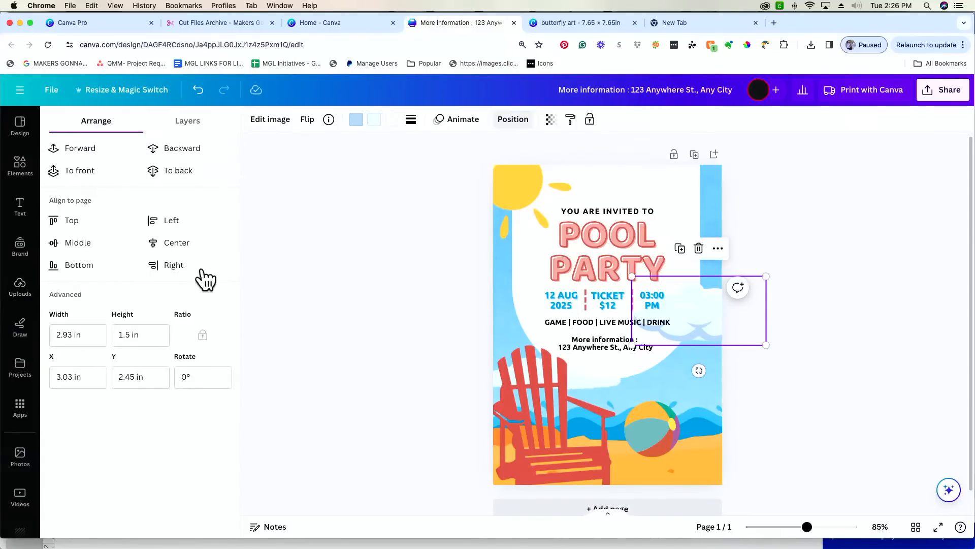
pyautogui.click(208, 124)
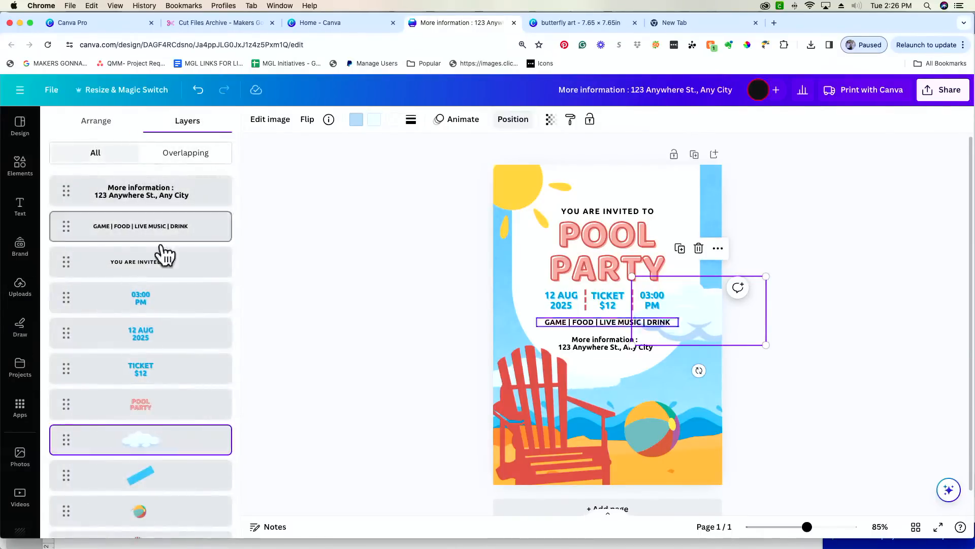
pyautogui.scroll(-6, 176, 373)
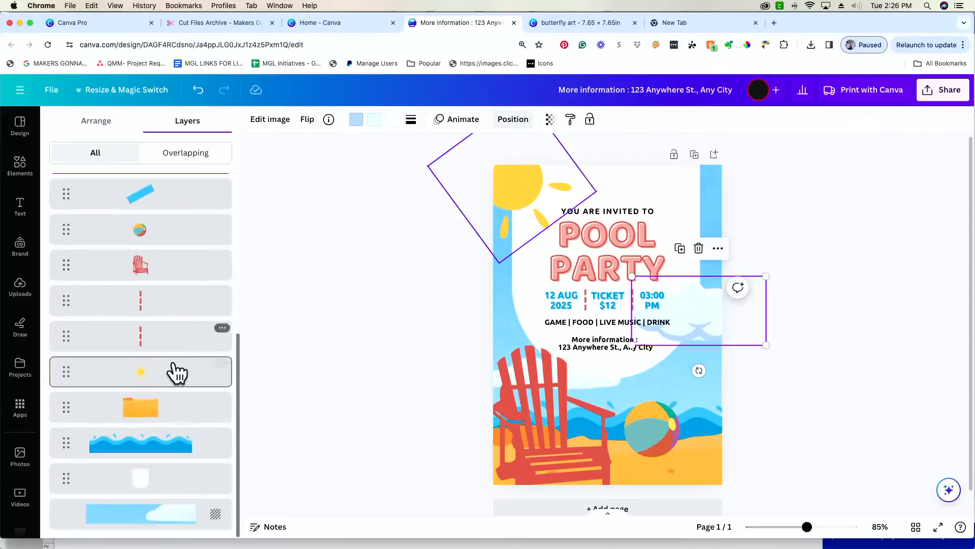
pyautogui.scroll(3, 176, 372)
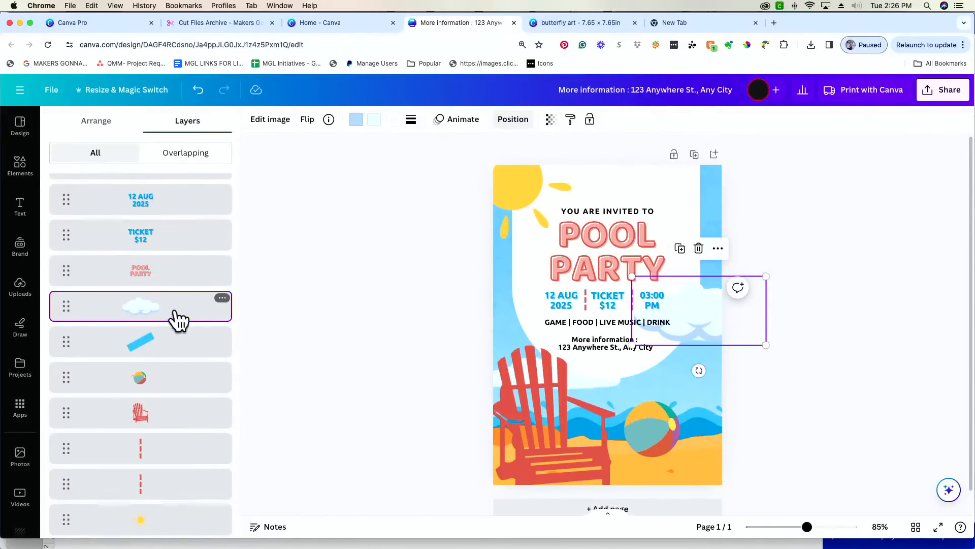
pyautogui.moveTo(175, 320); pyautogui.dragTo(176, 491)
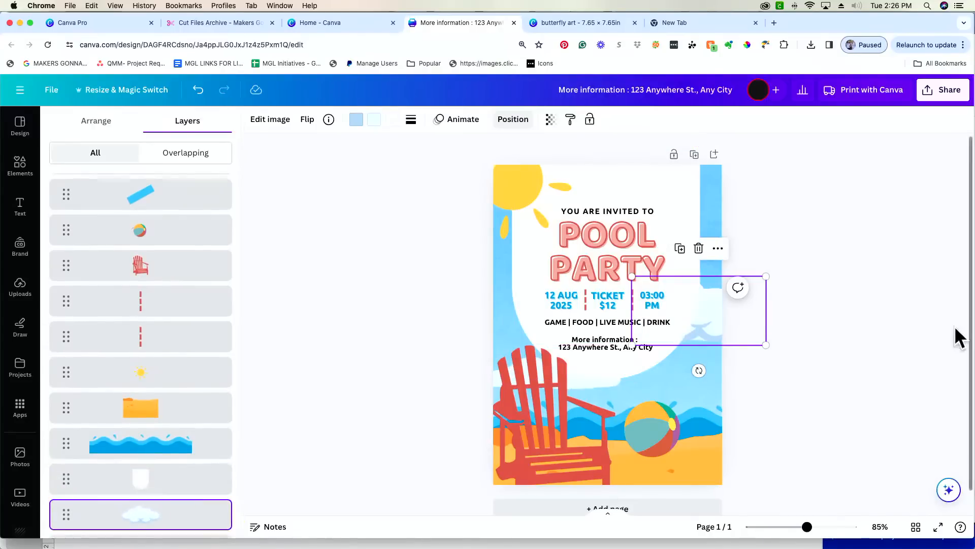
pyautogui.click(869, 359)
pyautogui.click(859, 366)
pyautogui.click(719, 334)
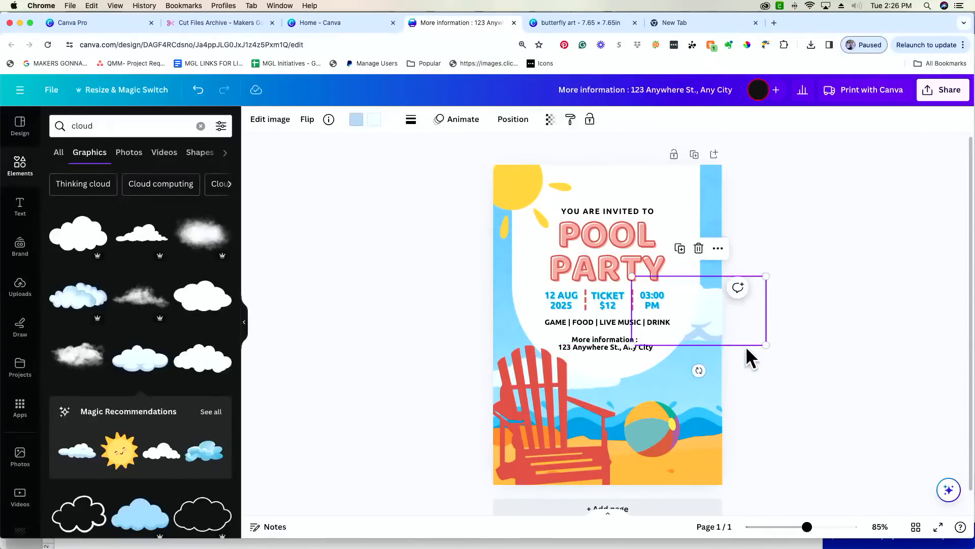
# - Move an enlarged cloud over the red chair and send its layer behind the chair
pyautogui.moveTo(765, 347); pyautogui.dragTo(771, 350)
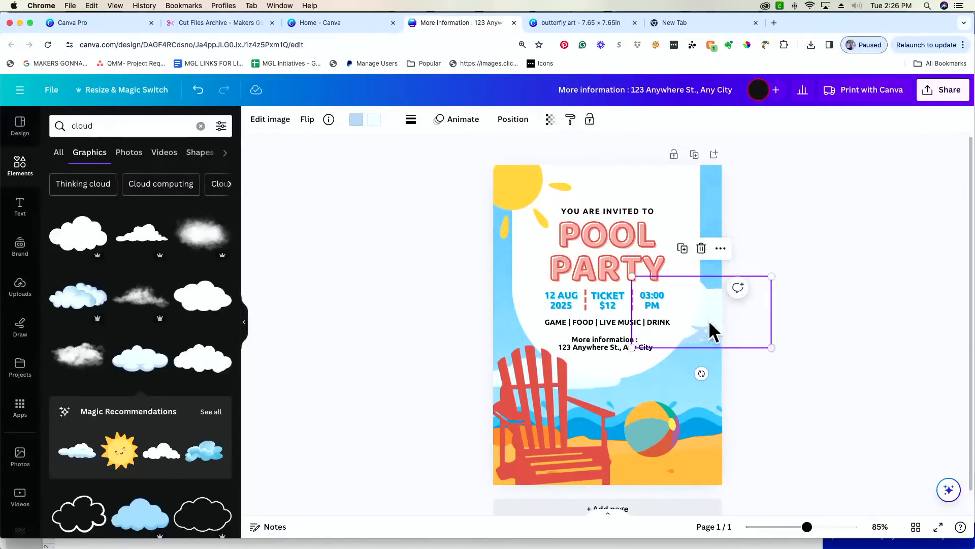
pyautogui.moveTo(711, 331); pyautogui.dragTo(705, 322)
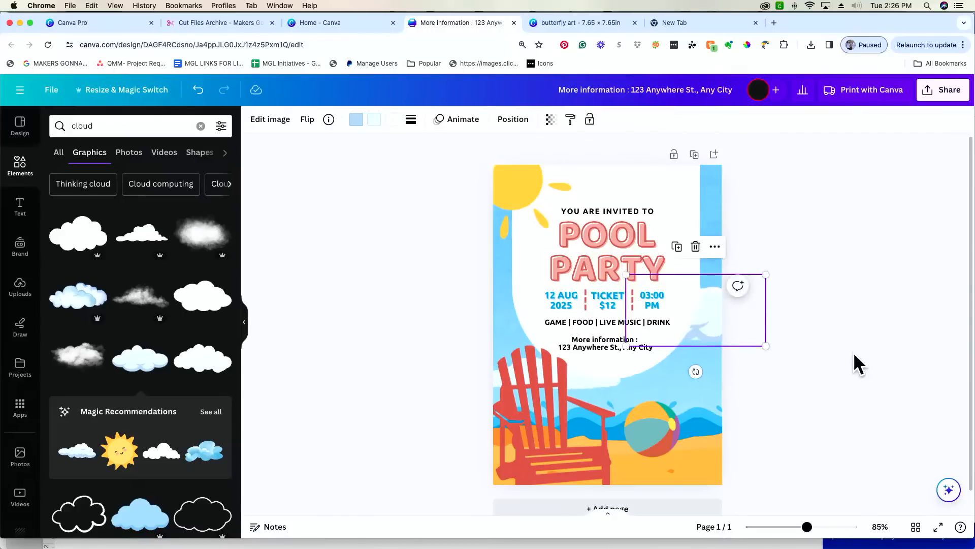
pyautogui.press('super+z')
pyautogui.moveTo(711, 330); pyautogui.dragTo(540, 378)
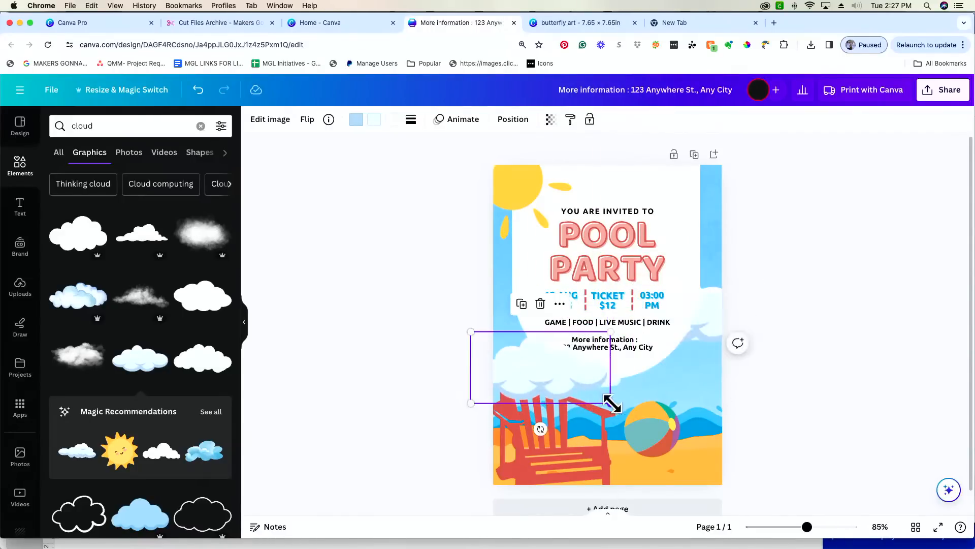
pyautogui.moveTo(611, 402); pyautogui.dragTo(633, 413)
pyautogui.moveTo(575, 379); pyautogui.dragTo(575, 373)
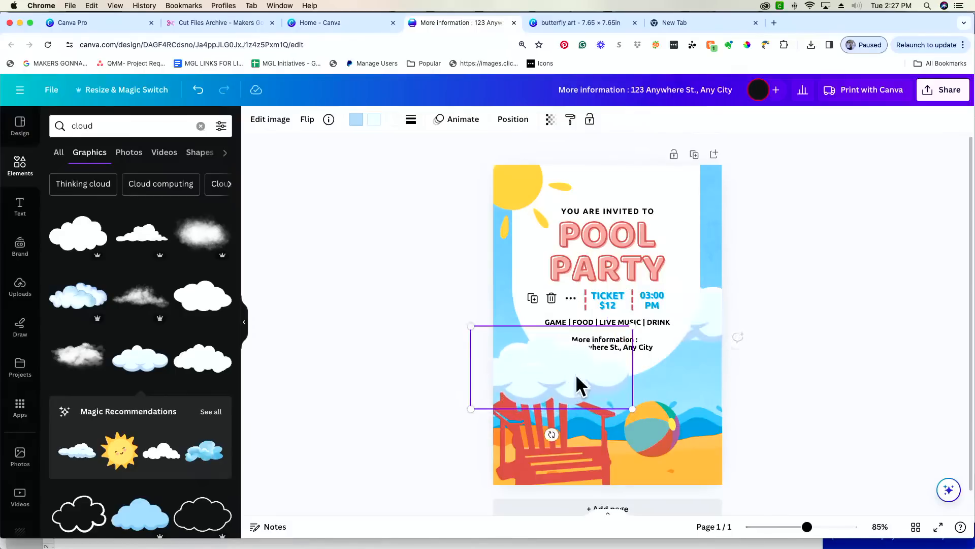
pyautogui.click(512, 121)
pyautogui.moveTo(173, 205); pyautogui.dragTo(169, 468)
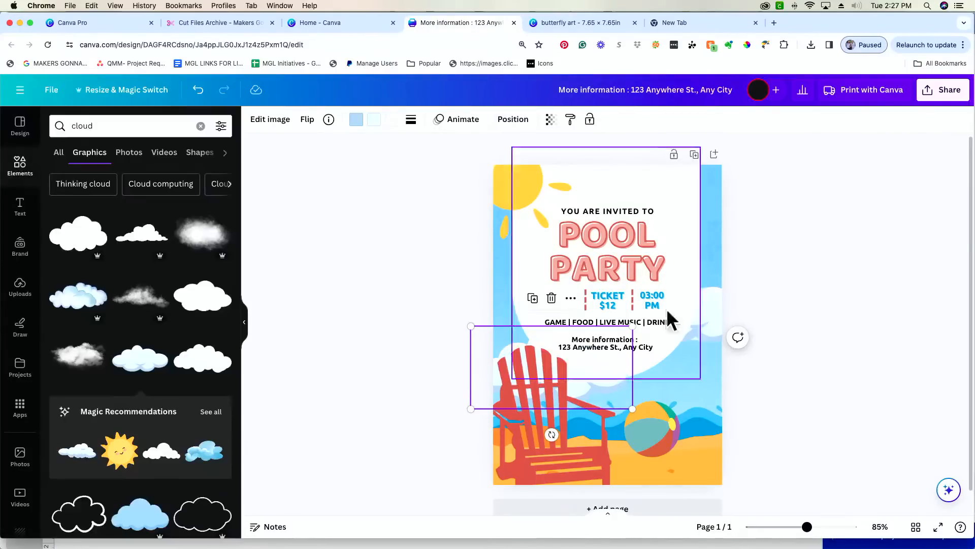
pyautogui.click(844, 304)
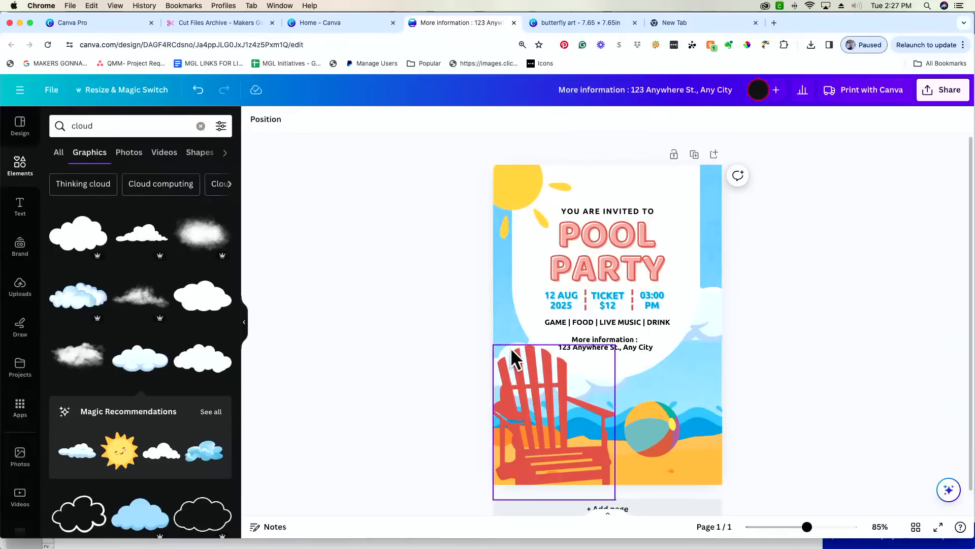
# - Move the white cloud to the left edge, layer it behind the white panel, and shrink it to about 2.1 × 1.1
pyautogui.click(715, 310)
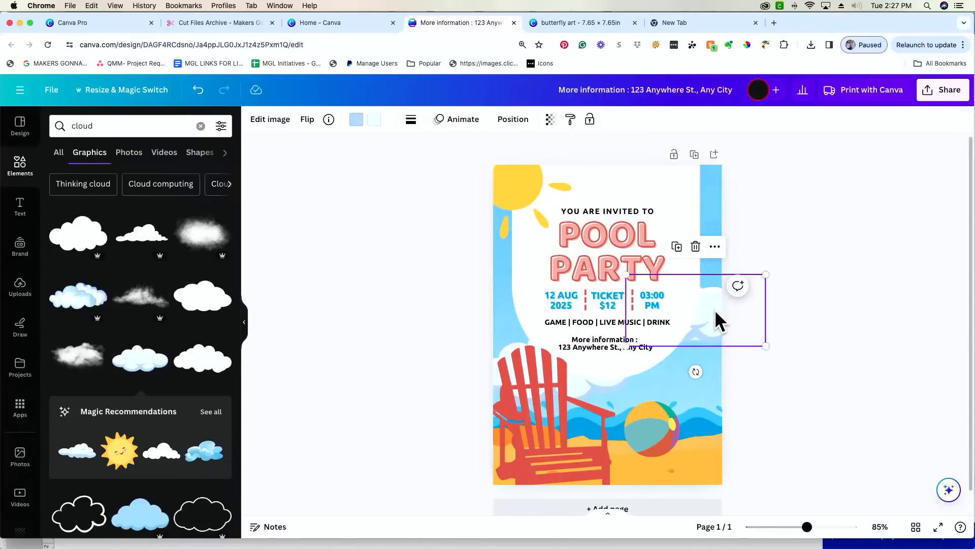
pyautogui.moveTo(715, 306); pyautogui.dragTo(508, 264)
pyautogui.click(512, 120)
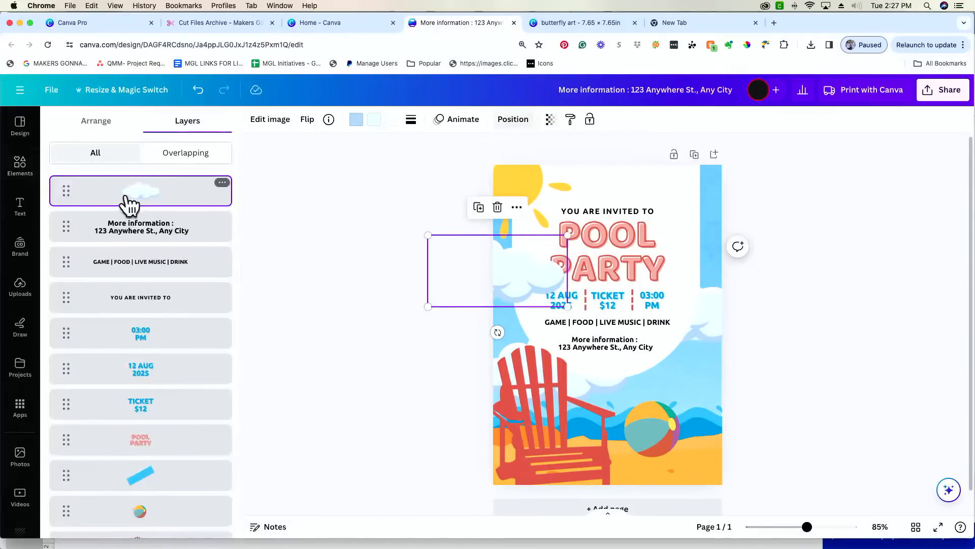
pyautogui.moveTo(129, 205); pyautogui.dragTo(143, 421)
pyautogui.click(940, 350)
pyautogui.click(397, 282)
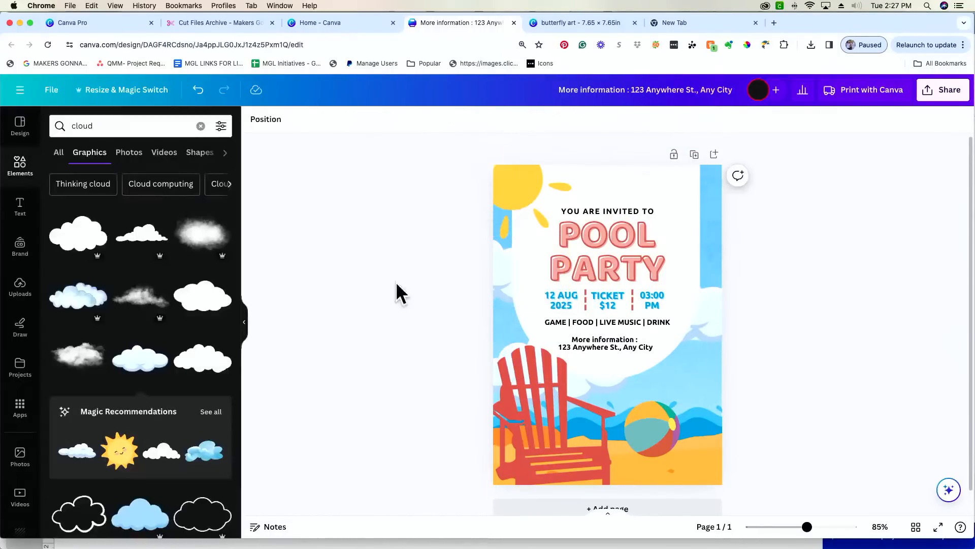
pyautogui.click(491, 273)
pyautogui.moveTo(427, 232); pyautogui.dragTo(520, 285)
pyautogui.click(886, 260)
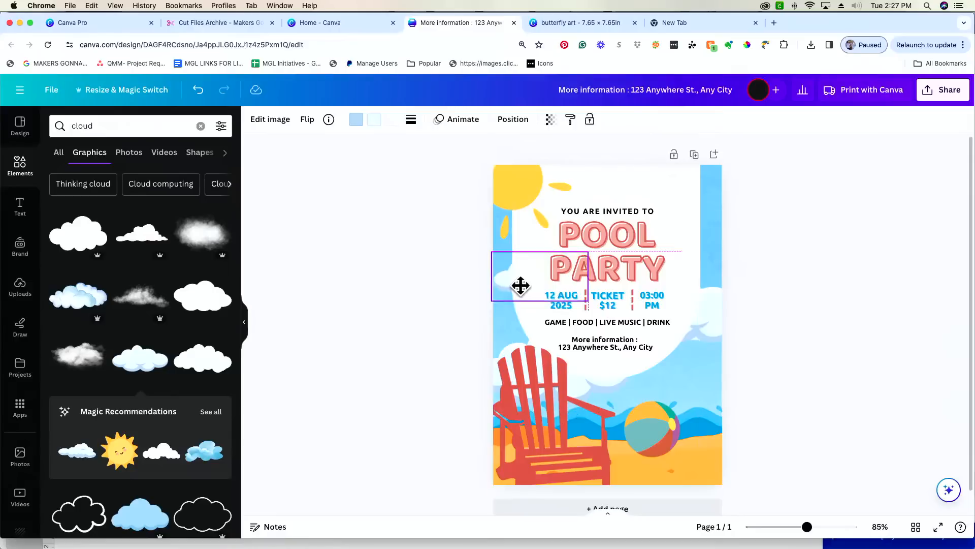
pyautogui.click(843, 214)
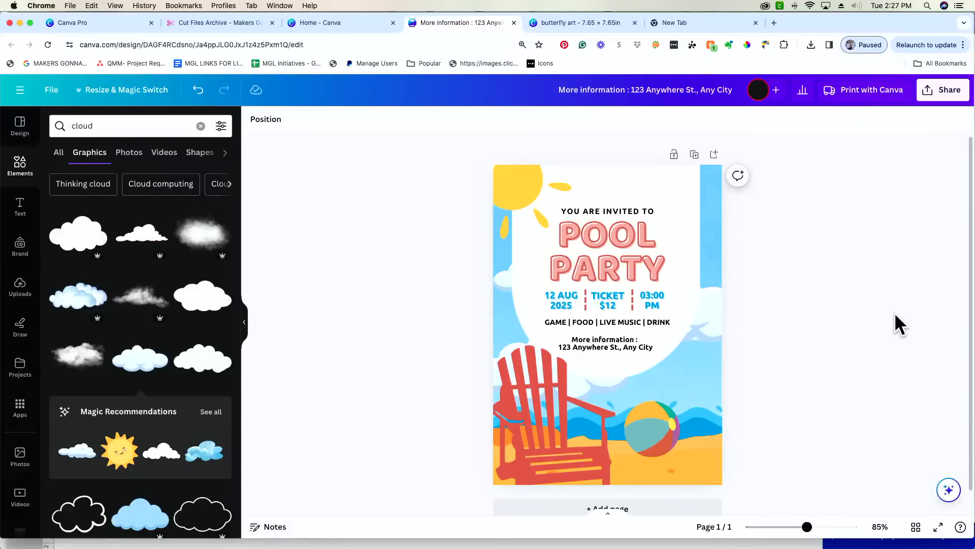
pyautogui.scroll(-1, 895, 314)
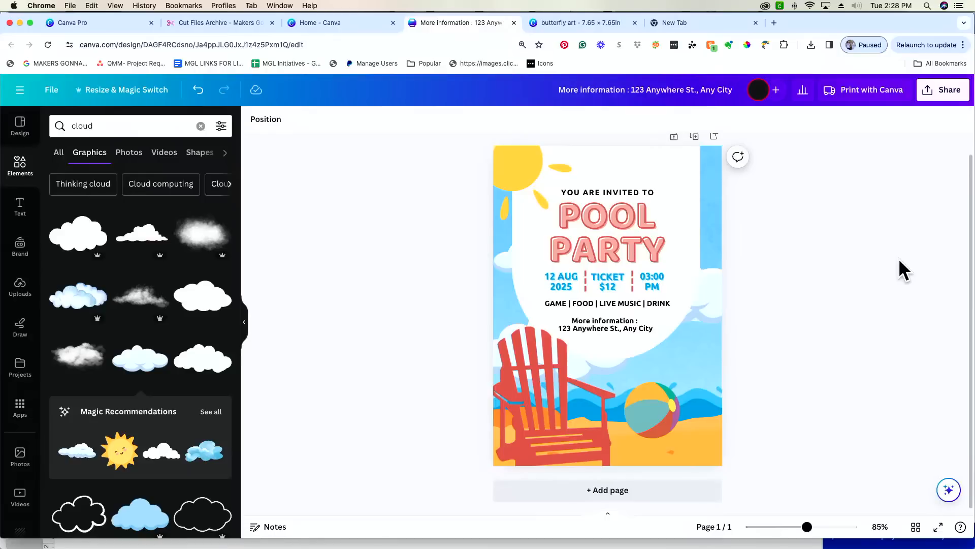
pyautogui.click(960, 98)
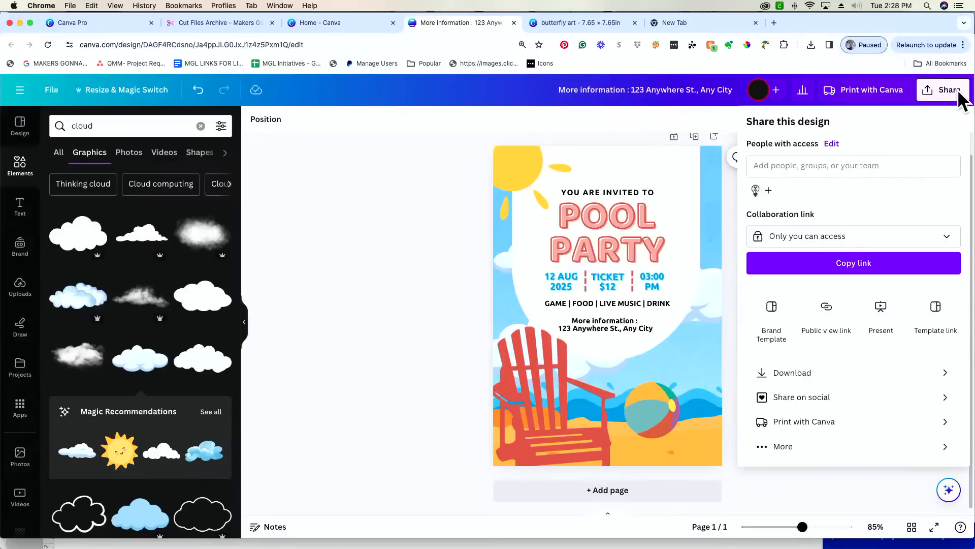
# - Create and copy the poster's template link, then delete it and return to the Share menu
pyautogui.click(936, 311)
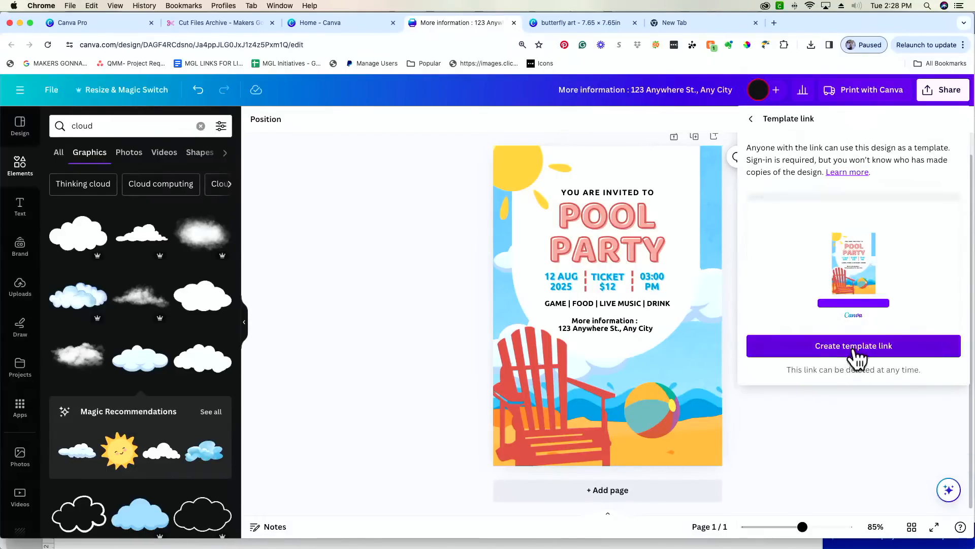
pyautogui.click(856, 348)
pyautogui.click(942, 339)
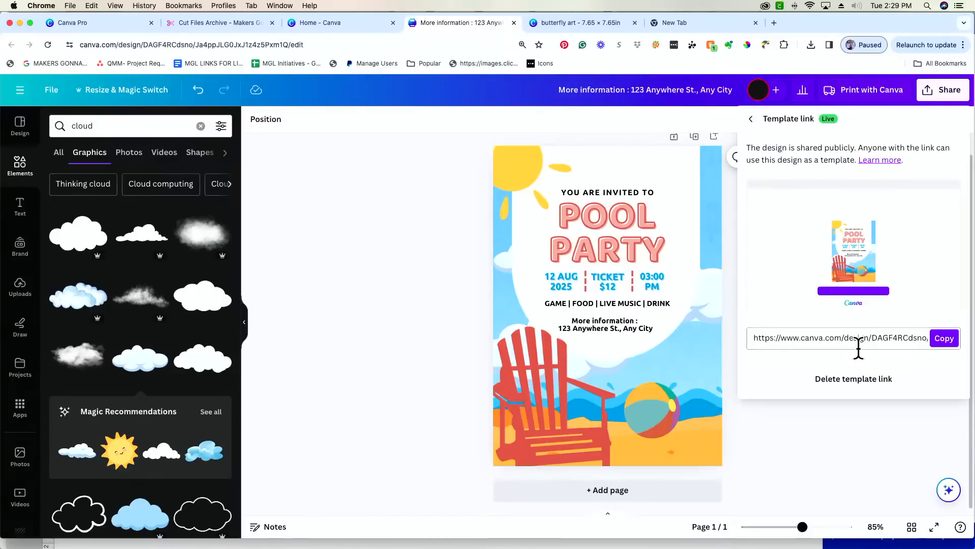
pyautogui.click(863, 382)
pyautogui.click(571, 348)
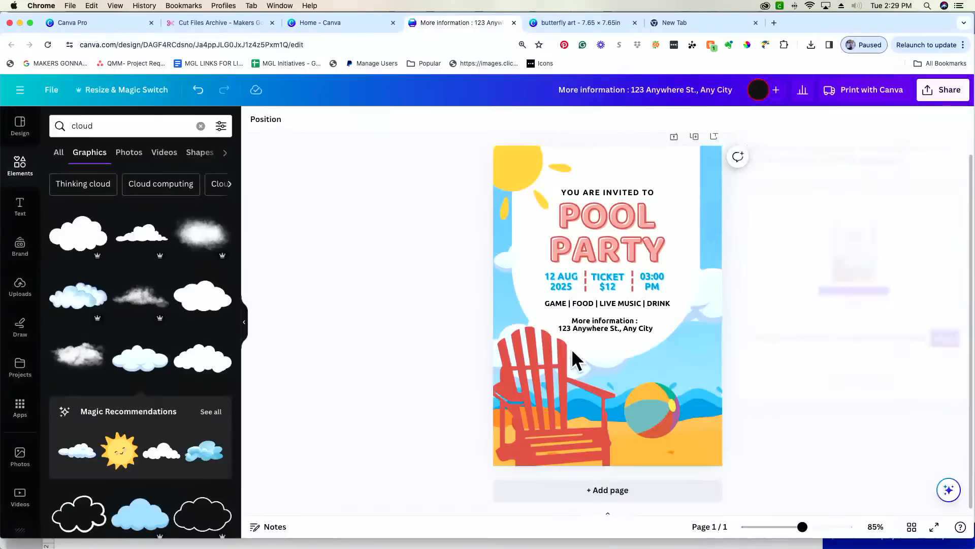
pyautogui.click(947, 94)
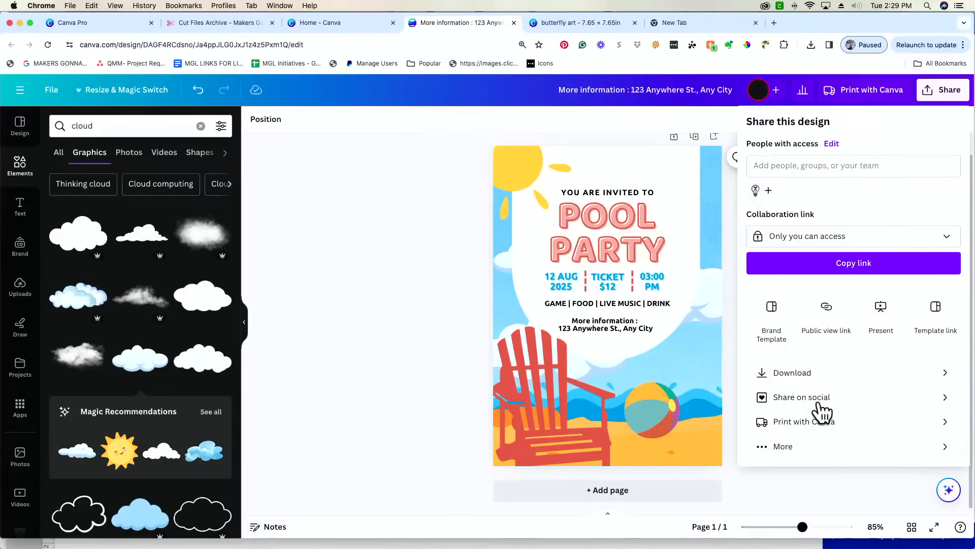
# - Download the pool party invitation from Canva as a PNG file
pyautogui.click(839, 375)
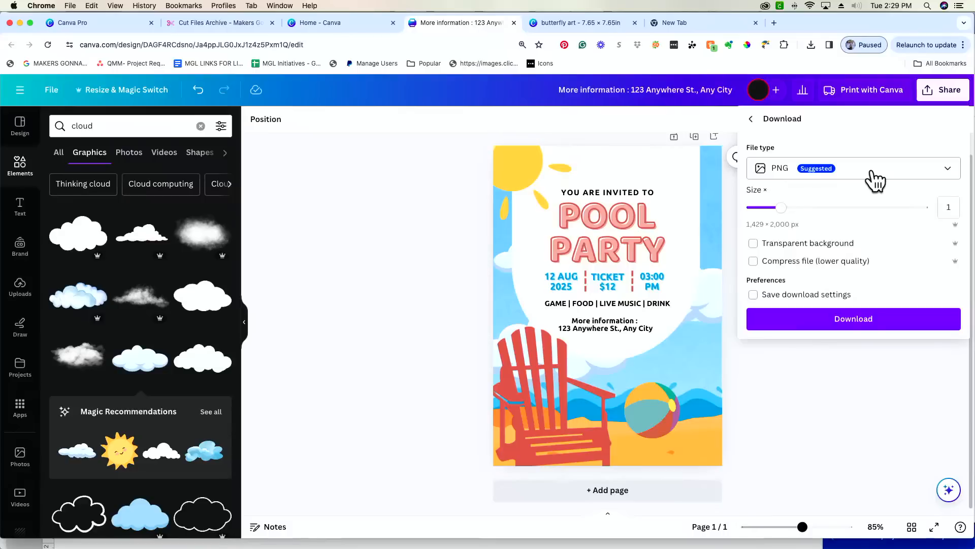
pyautogui.click(778, 174)
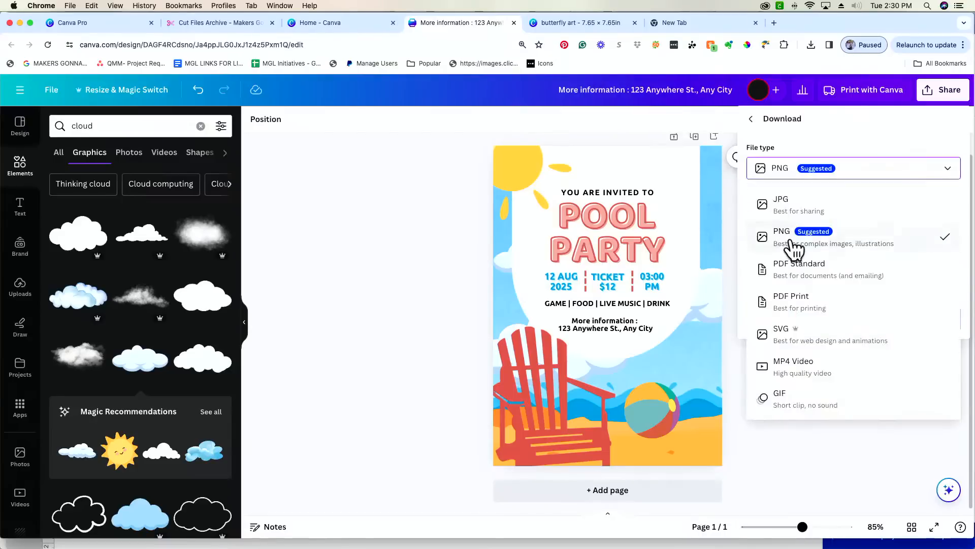
pyautogui.click(789, 243)
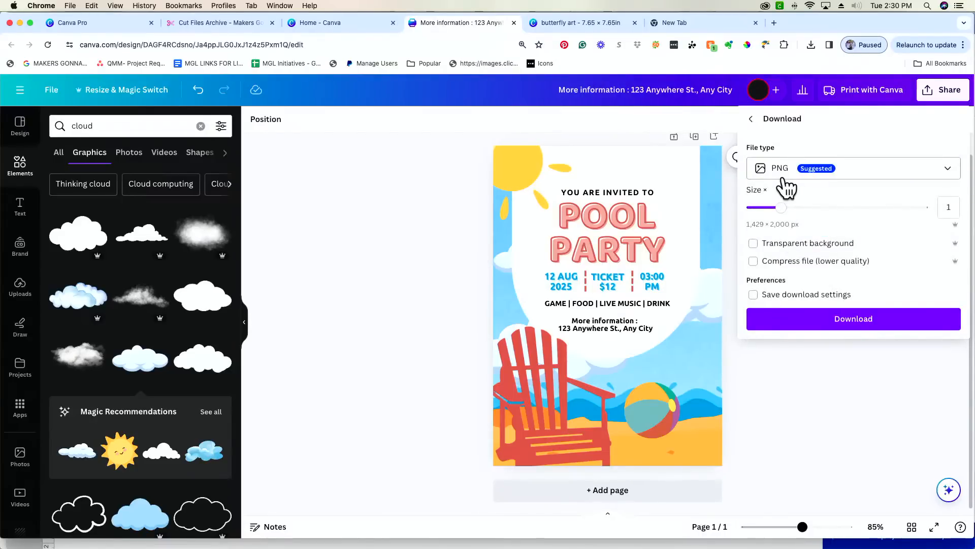
pyautogui.click(852, 322)
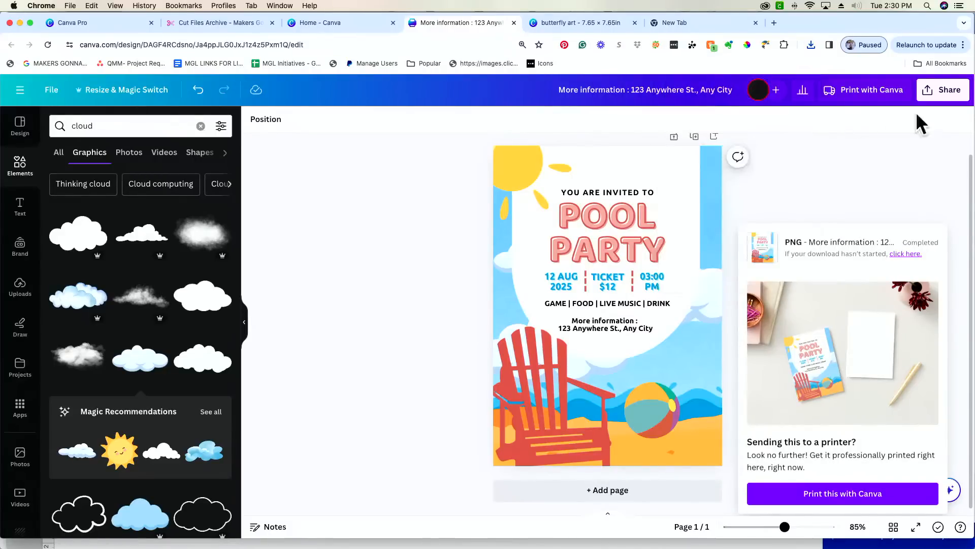
# - Recheck the download file types in Canva, then close the Download panel
pyautogui.click(949, 99)
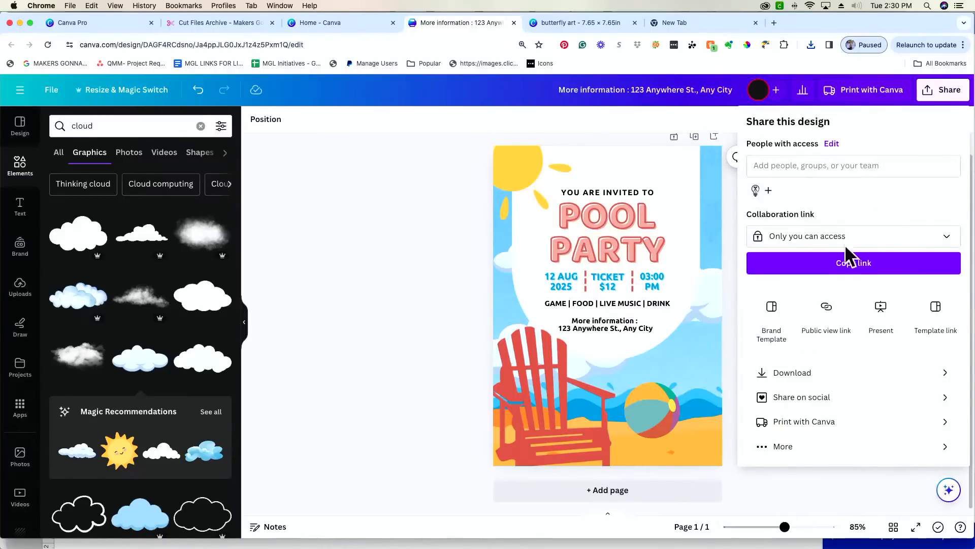
pyautogui.click(848, 380)
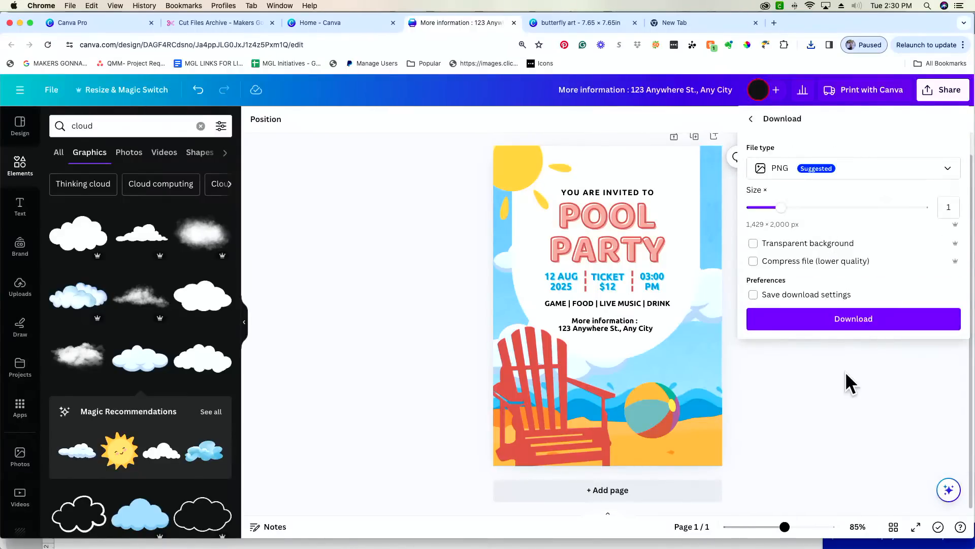
pyautogui.click(893, 175)
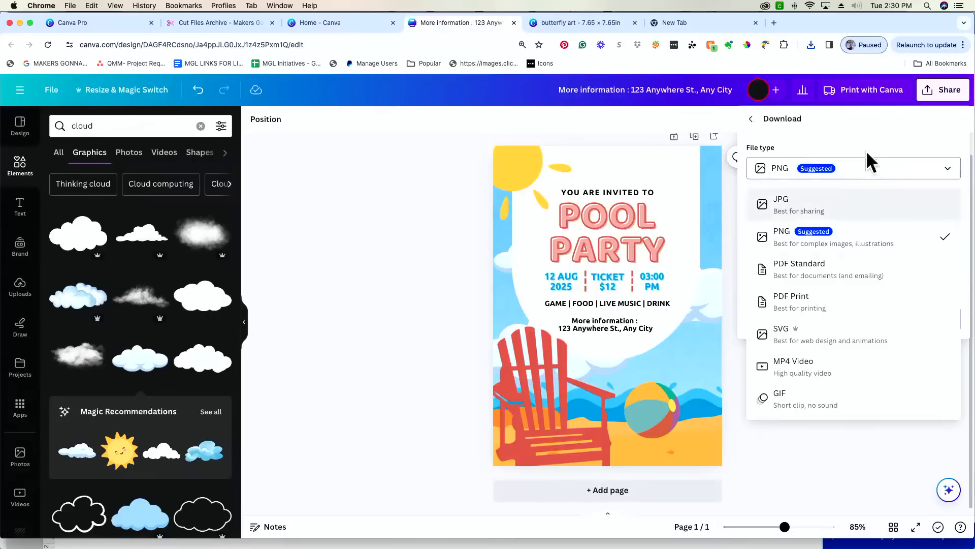
pyautogui.click(398, 260)
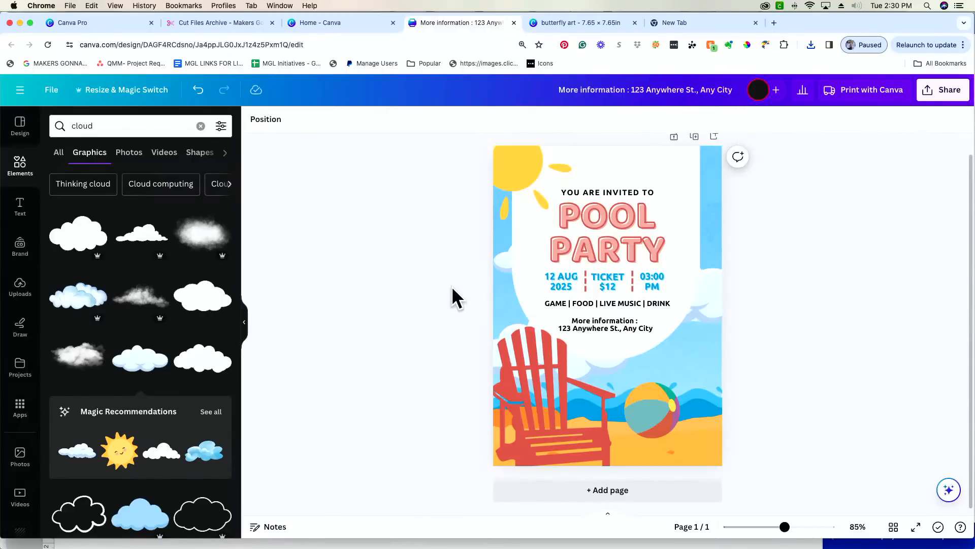
# - Delete both butterfly designs from the Cricut canvas and start an Upload Image
pyautogui.click(460, 522)
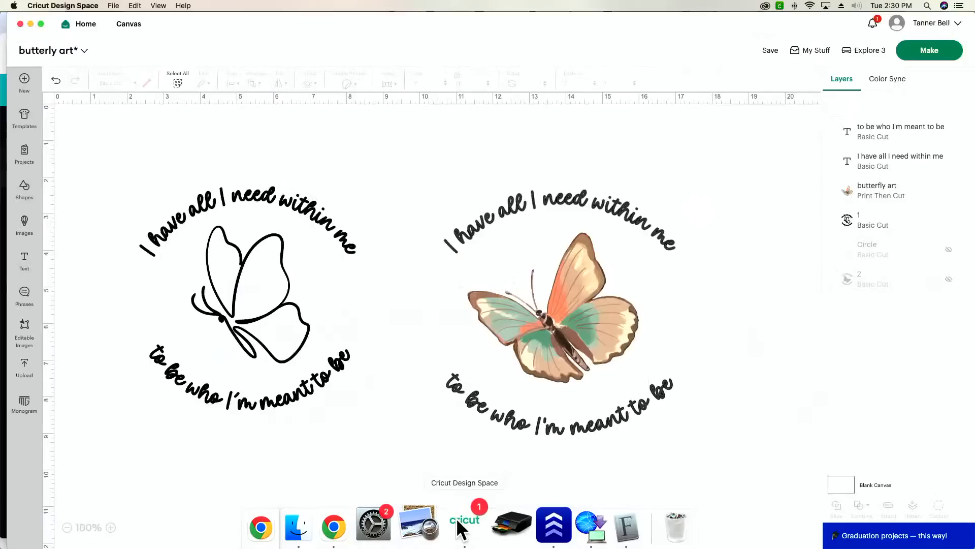
pyautogui.moveTo(744, 200); pyautogui.dragTo(119, 441)
pyautogui.press('Delete')
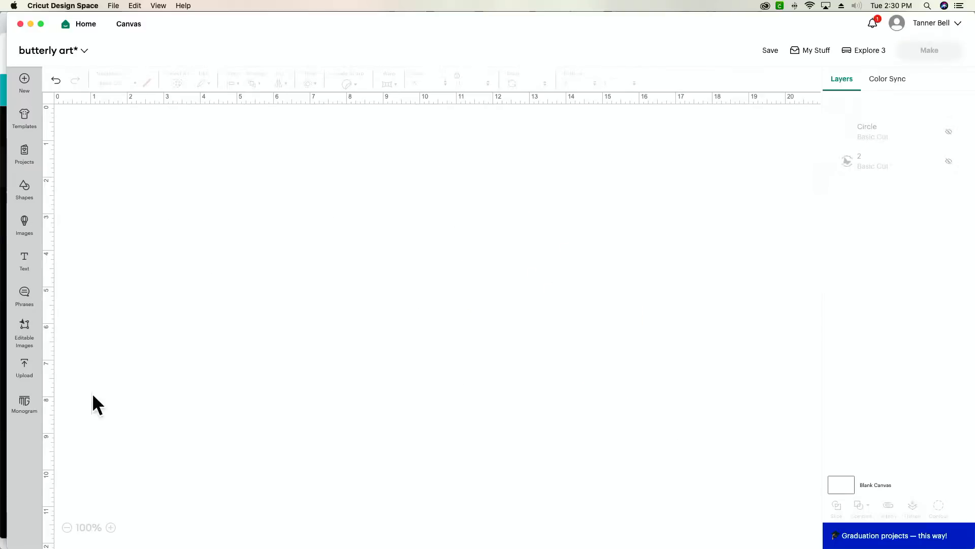
pyautogui.click(28, 374)
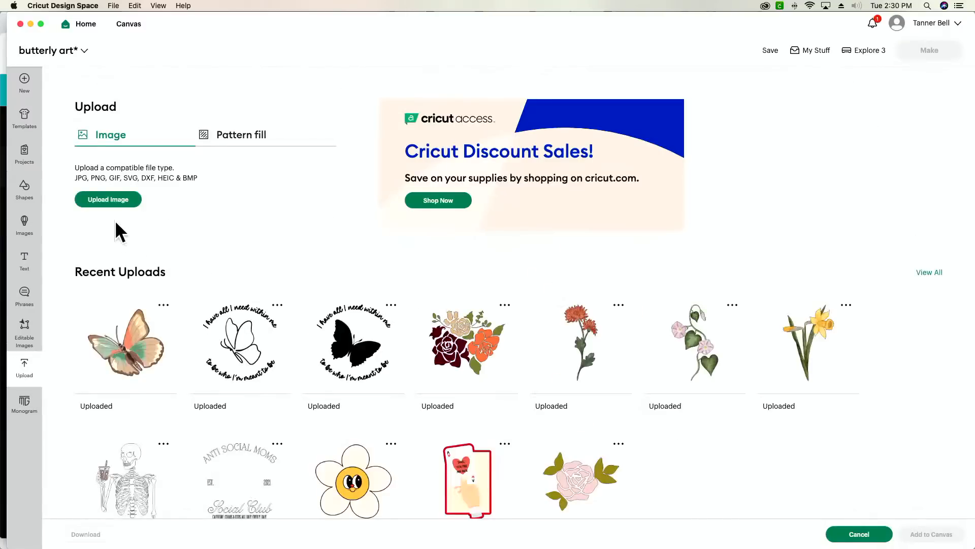
pyautogui.click(110, 202)
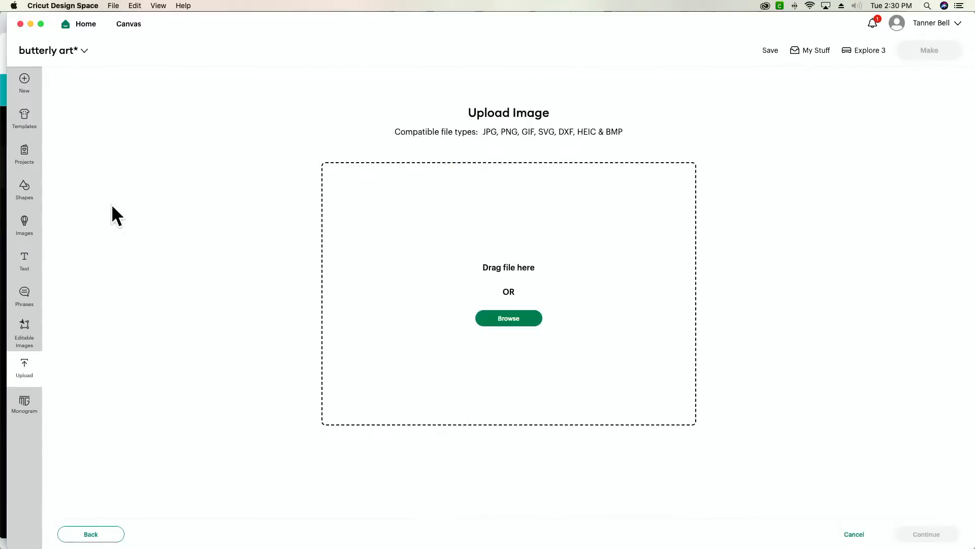
# - Switch to Finder and browse to the Downloads folder holding the invitation PNG
pyautogui.press('super+Tab')
pyautogui.press('super+Tab')
pyautogui.press('super+Tab')
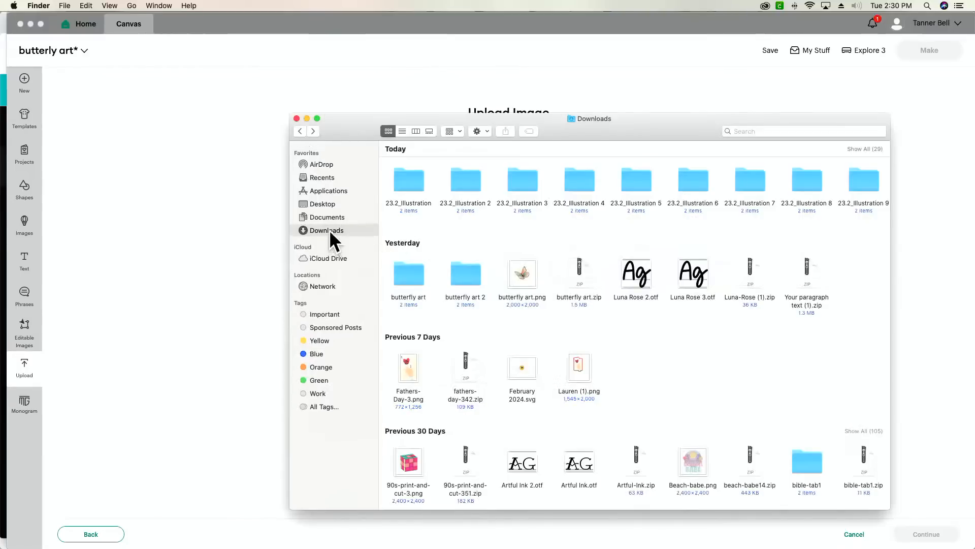
pyautogui.scroll(1, 537, 201)
pyautogui.hscroll(10, 538, 200)
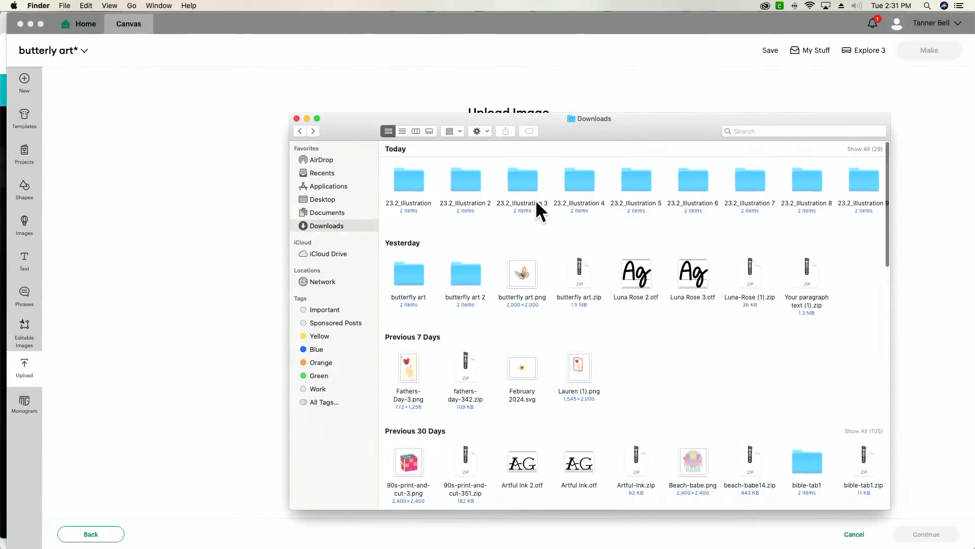
pyautogui.hscroll(5, 533, 200)
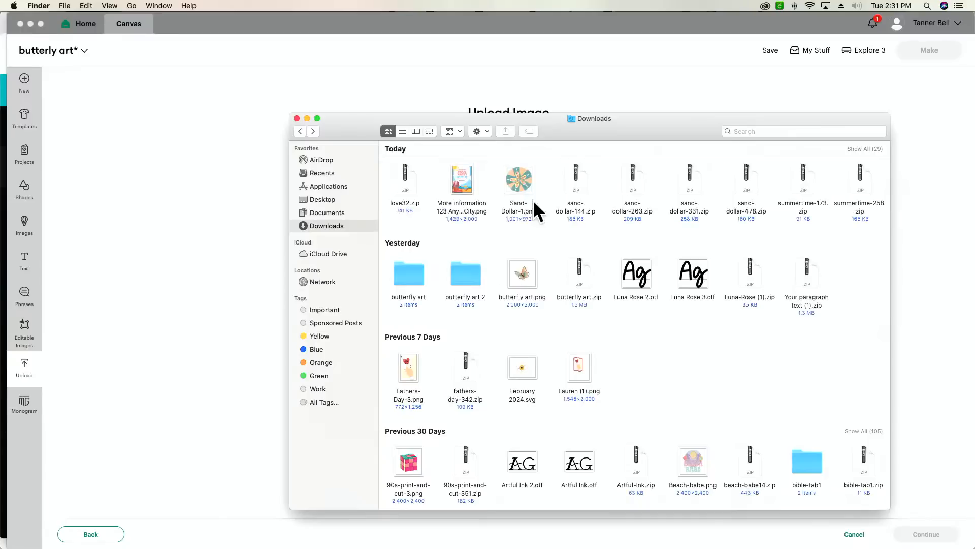
pyautogui.hscroll(-12, 532, 200)
pyautogui.hscroll(8, 532, 200)
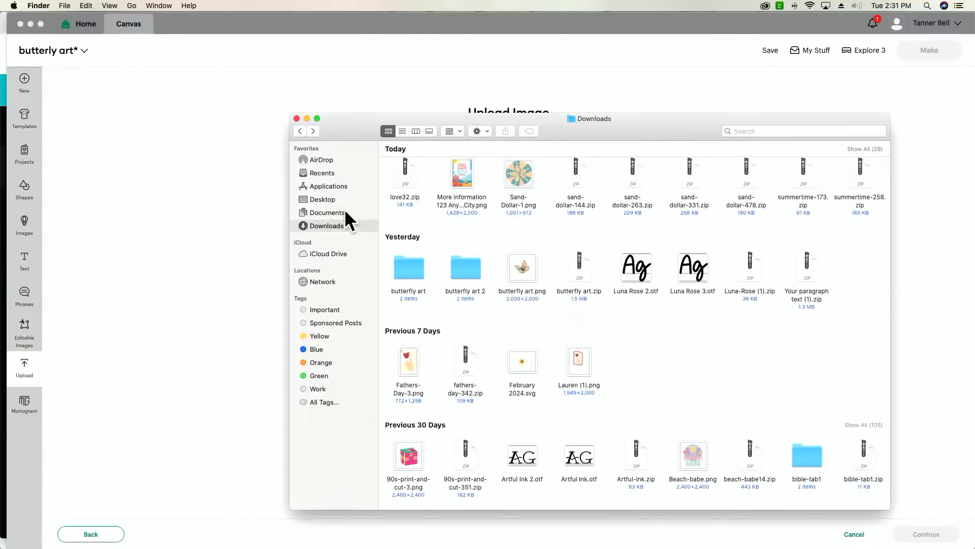
pyautogui.click(333, 172)
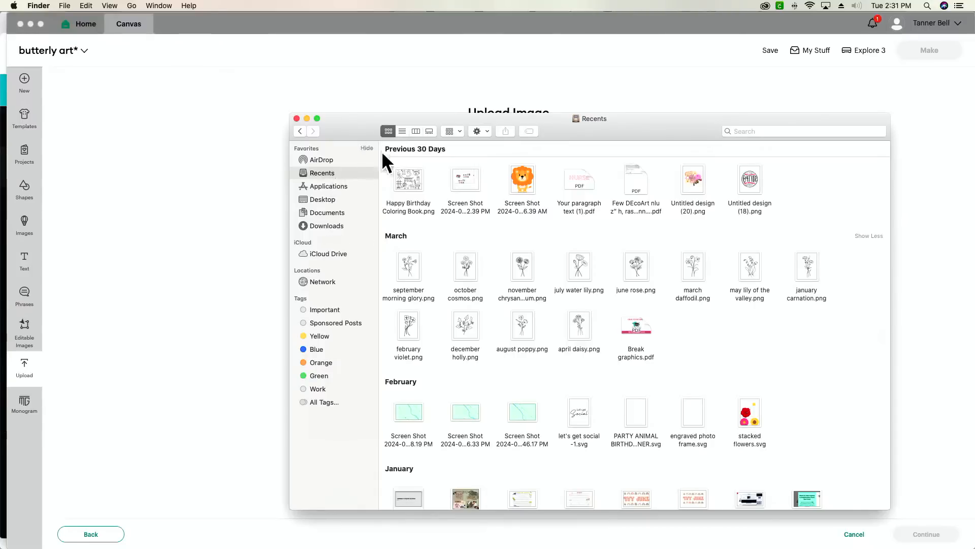
pyautogui.press('super+Tab')
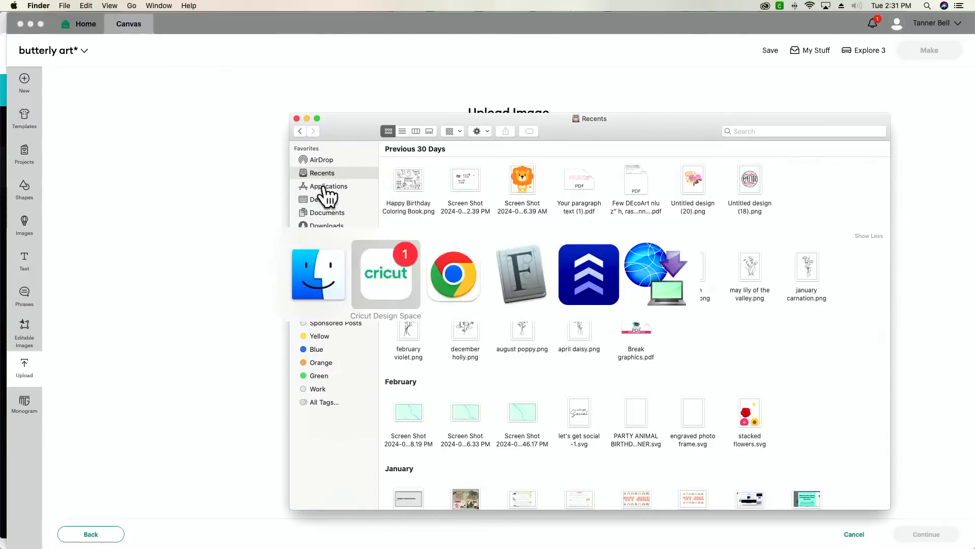
pyautogui.press('super+Tab')
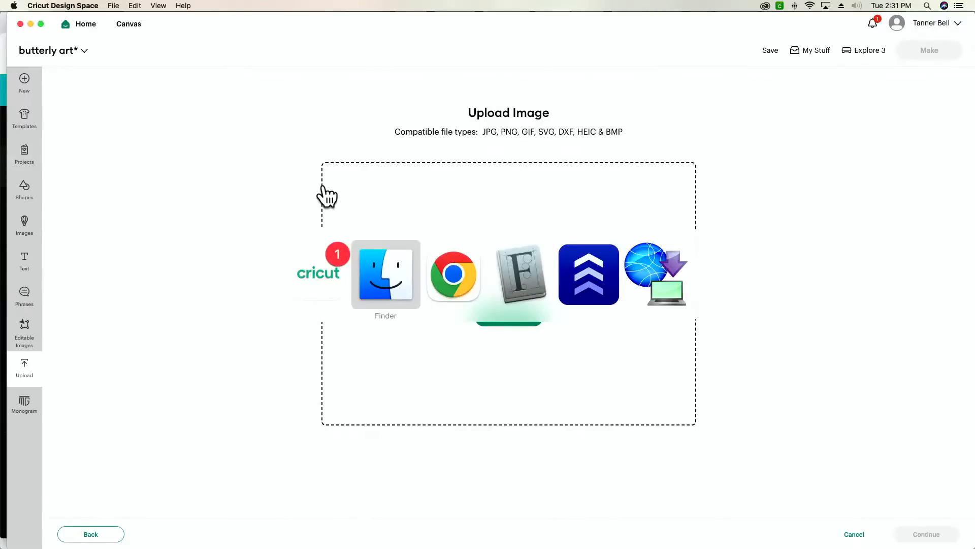
pyautogui.click(342, 224)
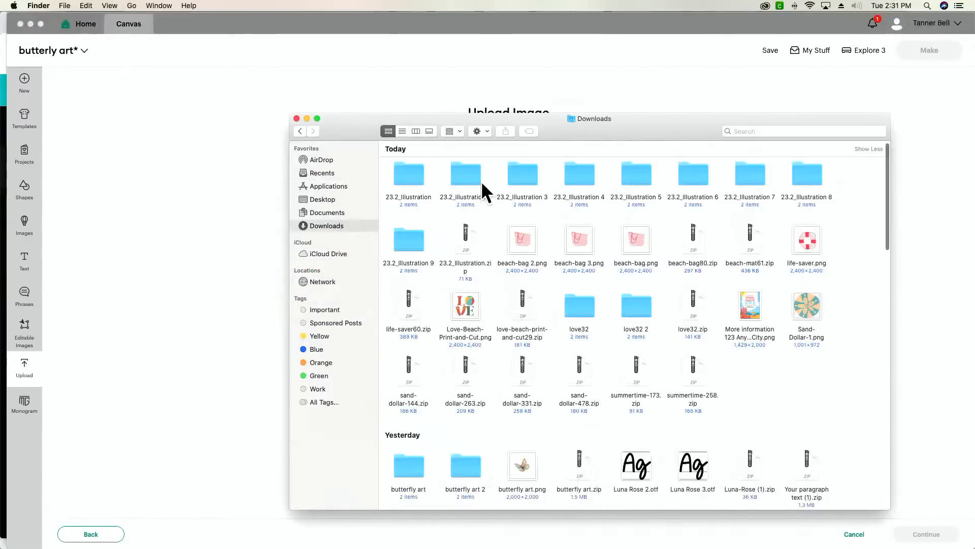
pyautogui.scroll(-2, 502, 252)
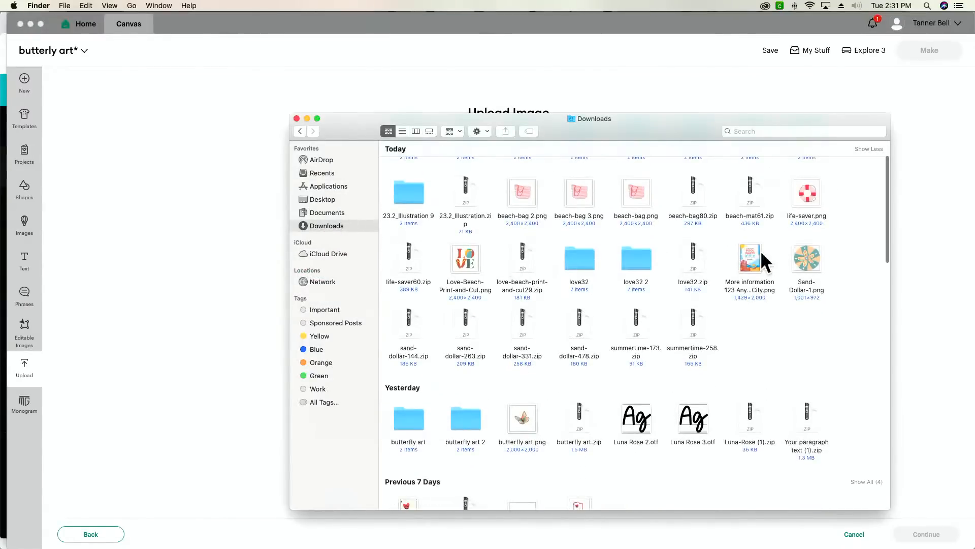
# - Drag the pool party invitation PNG onto Cricut's upload area and hide Finder
pyautogui.click(748, 259)
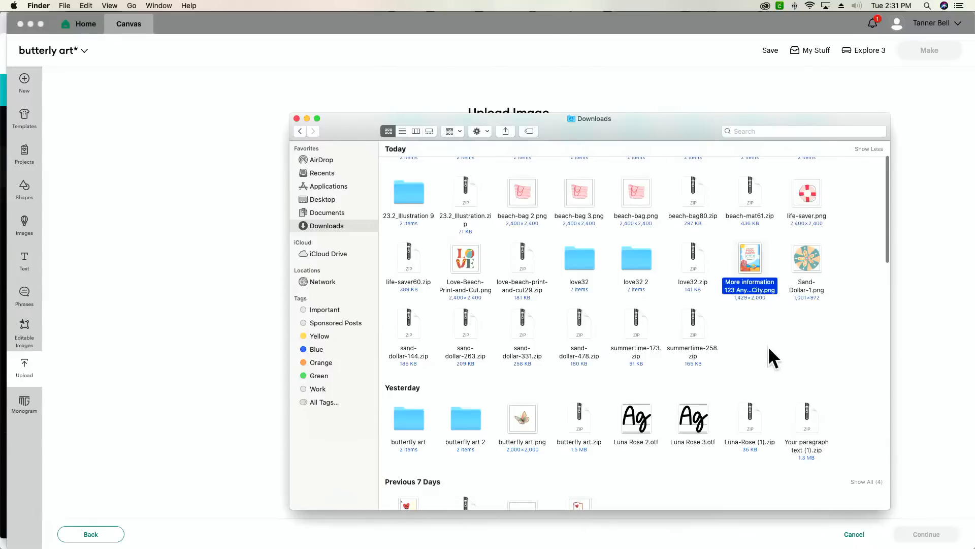
pyautogui.moveTo(747, 257); pyautogui.dragTo(253, 265)
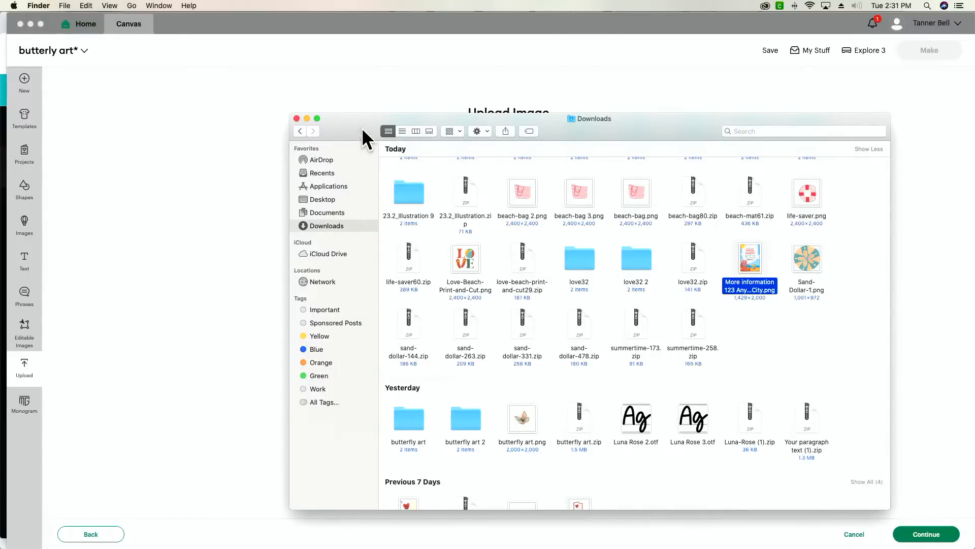
pyautogui.moveTo(362, 126); pyautogui.dragTo(286, 158)
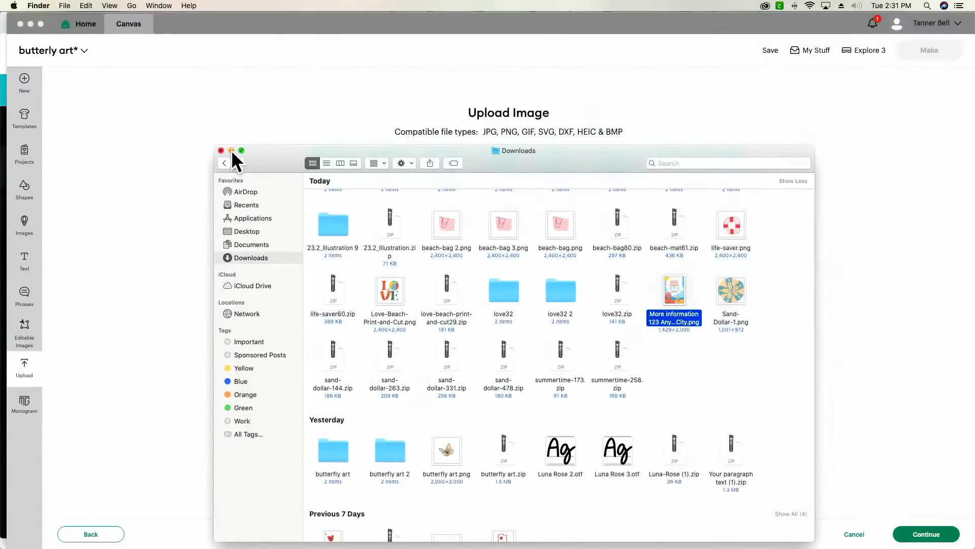
pyautogui.click(231, 151)
# - Upload the invitation as a Flat Graphic, keeping its background, and add it to the canvas
pyautogui.click(934, 541)
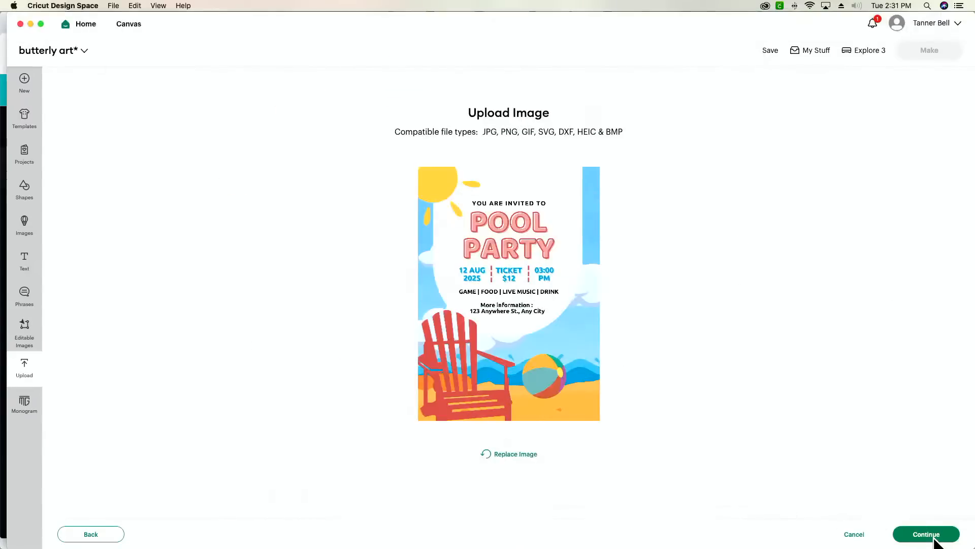
pyautogui.click(925, 540)
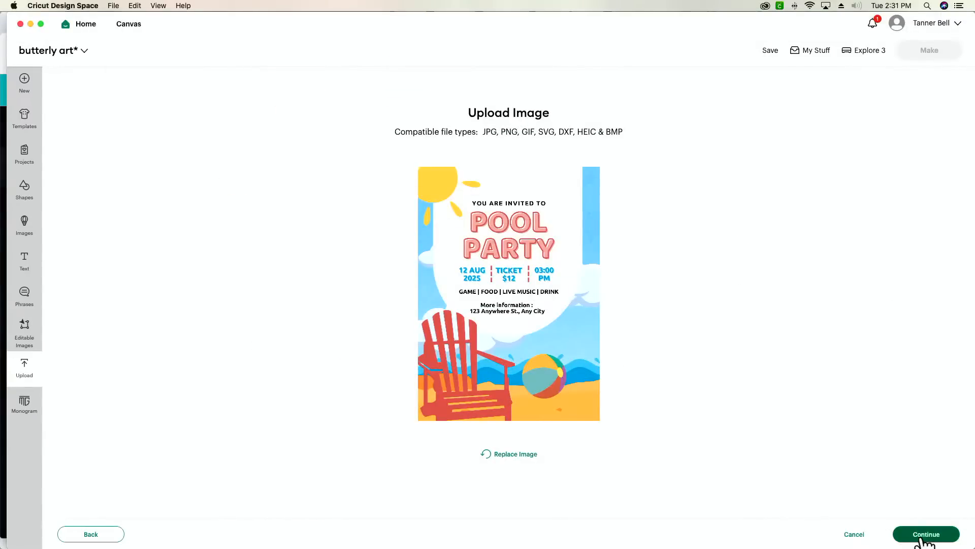
pyautogui.click(926, 535)
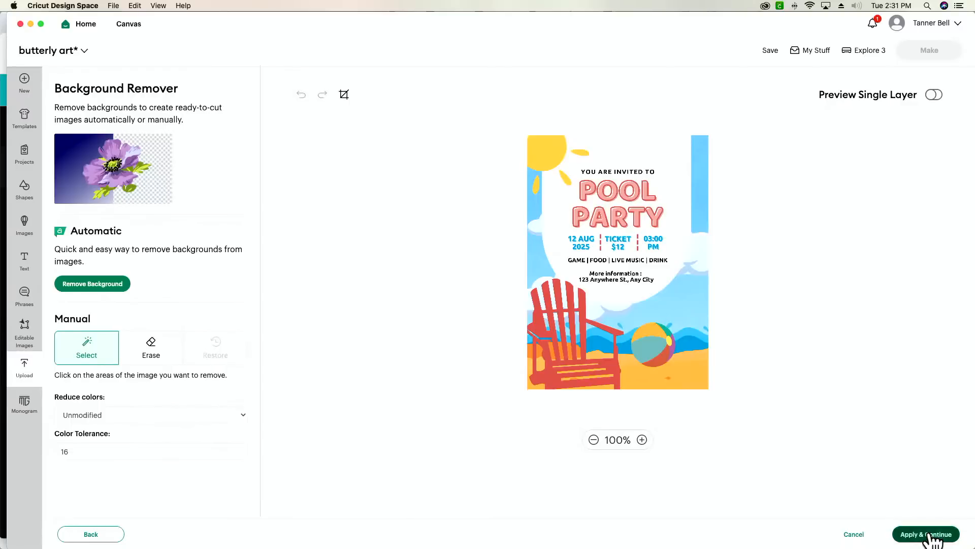
pyautogui.click(726, 262)
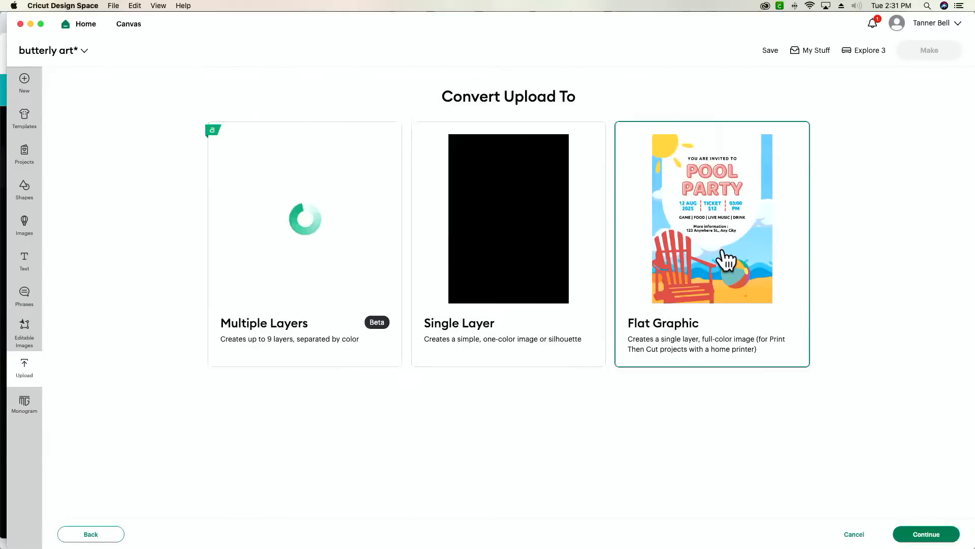
pyautogui.click(931, 536)
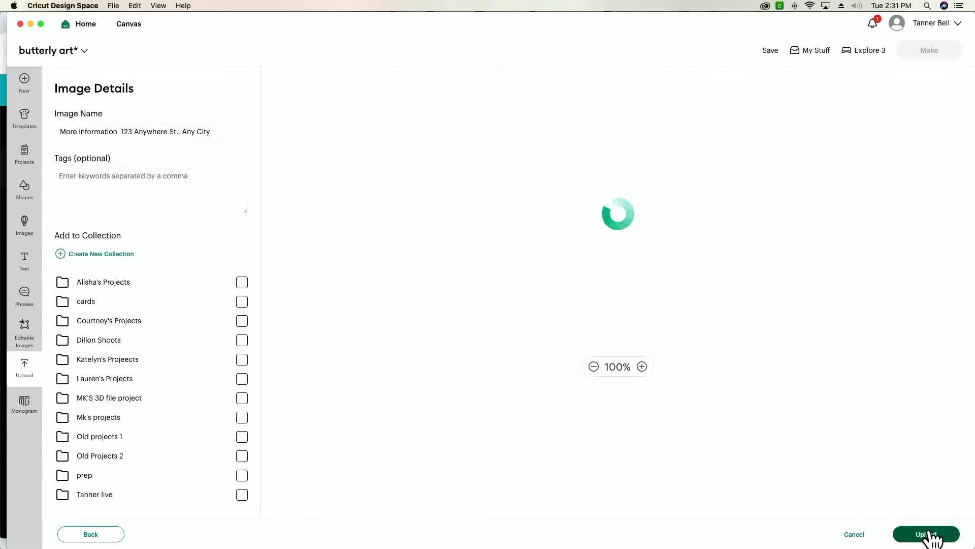
pyautogui.click(931, 532)
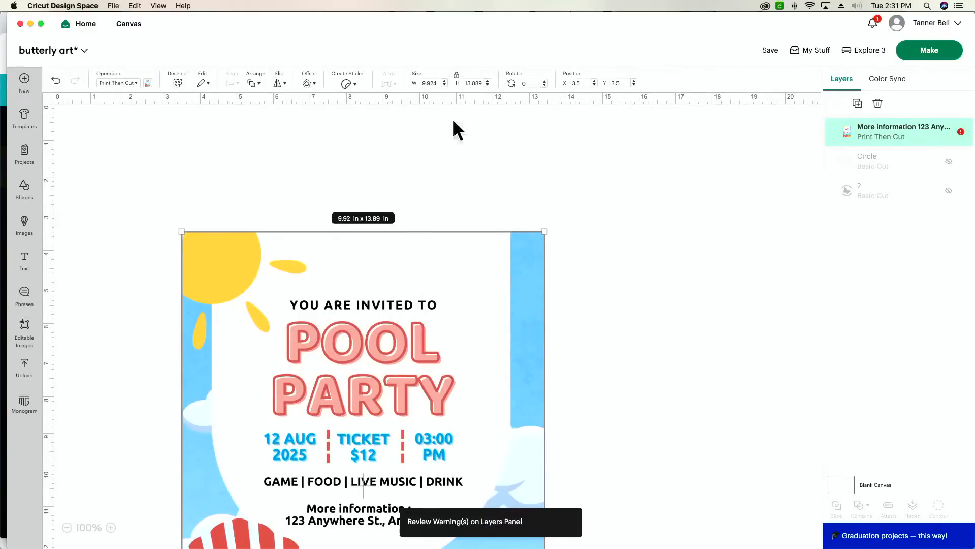
# - Resize the invitation to 5 in wide, move it up-left, and send it to mat preparation
pyautogui.click(437, 81)
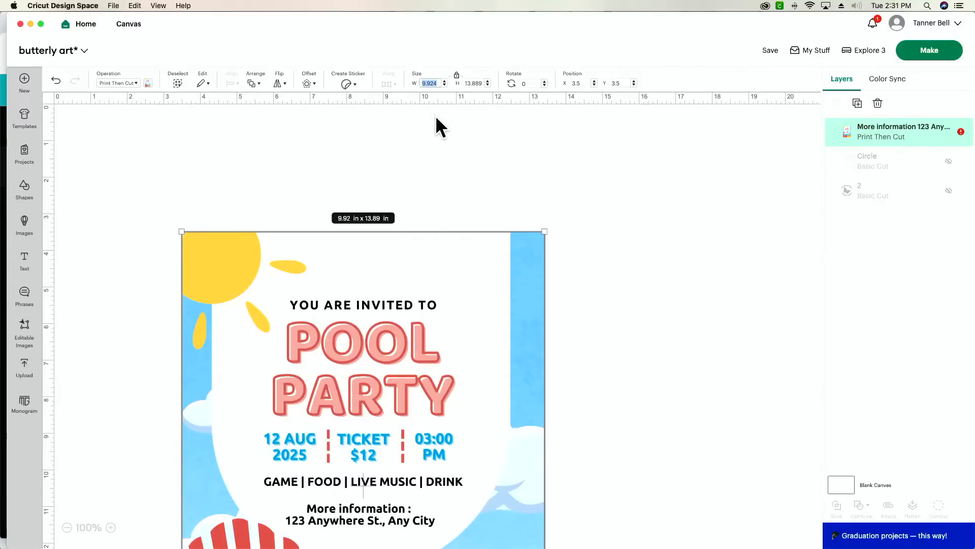
pyautogui.write('5')
pyautogui.press('Return')
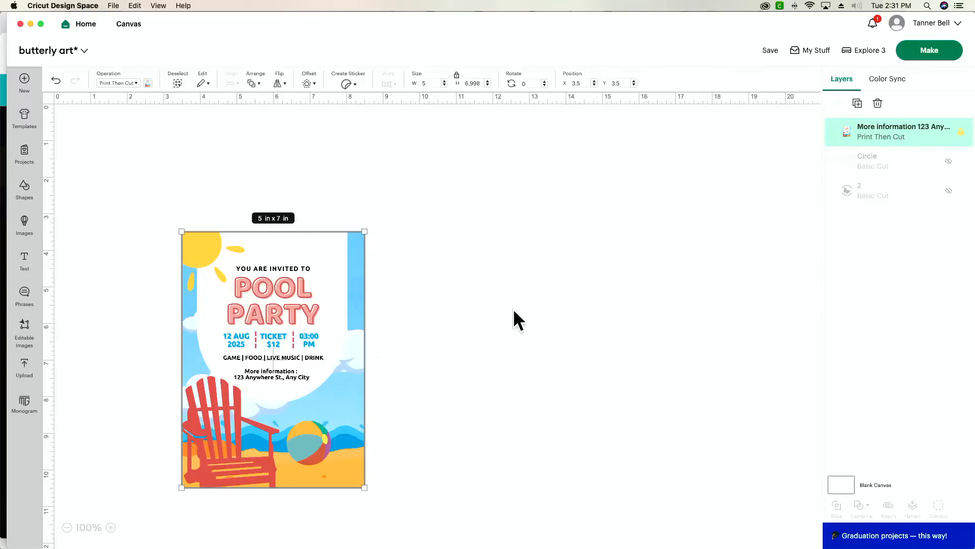
pyautogui.moveTo(269, 361); pyautogui.dragTo(231, 287)
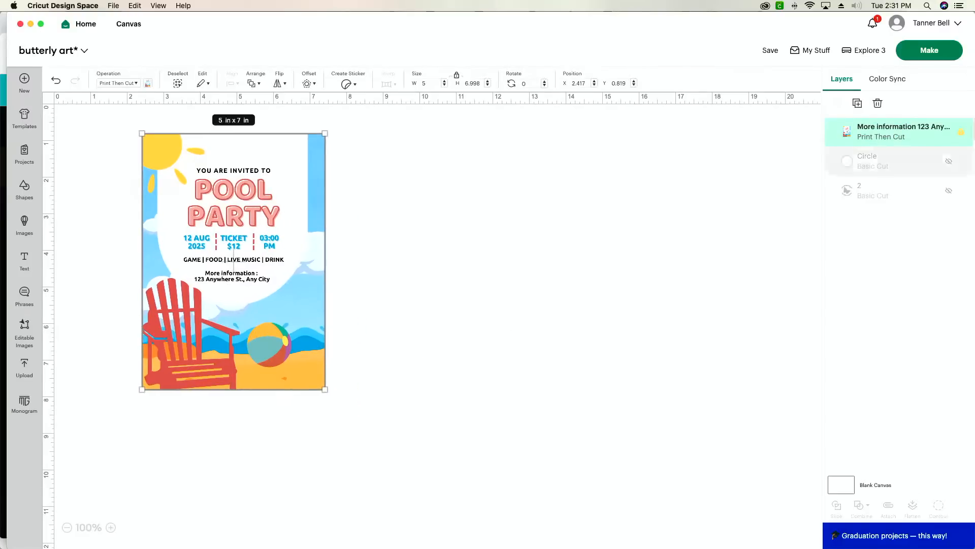
pyautogui.click(947, 53)
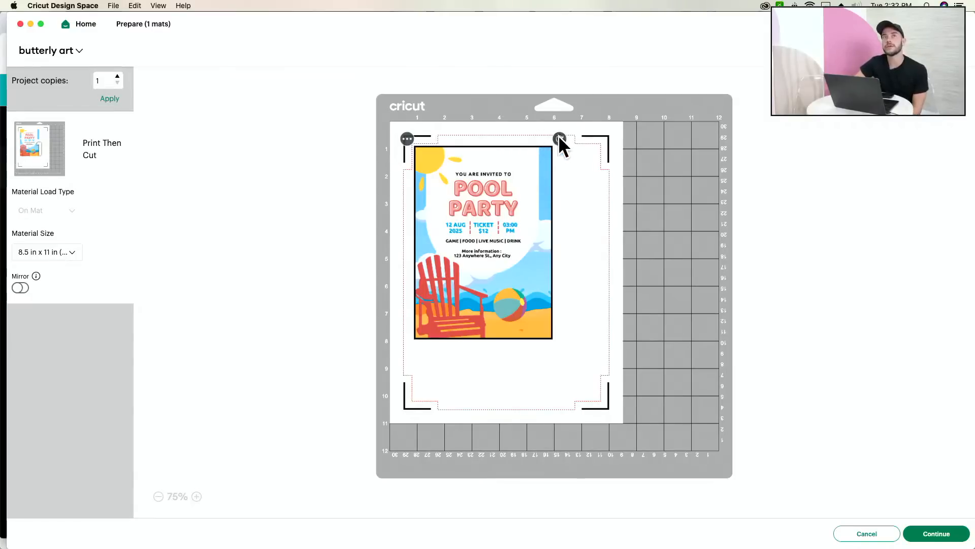
# - Rotate the invitation 90° to landscape on the mat, then cancel back to the canvas
pyautogui.moveTo(558, 137); pyautogui.dragTo(590, 314)
pyautogui.moveTo(477, 240); pyautogui.dragTo(509, 256)
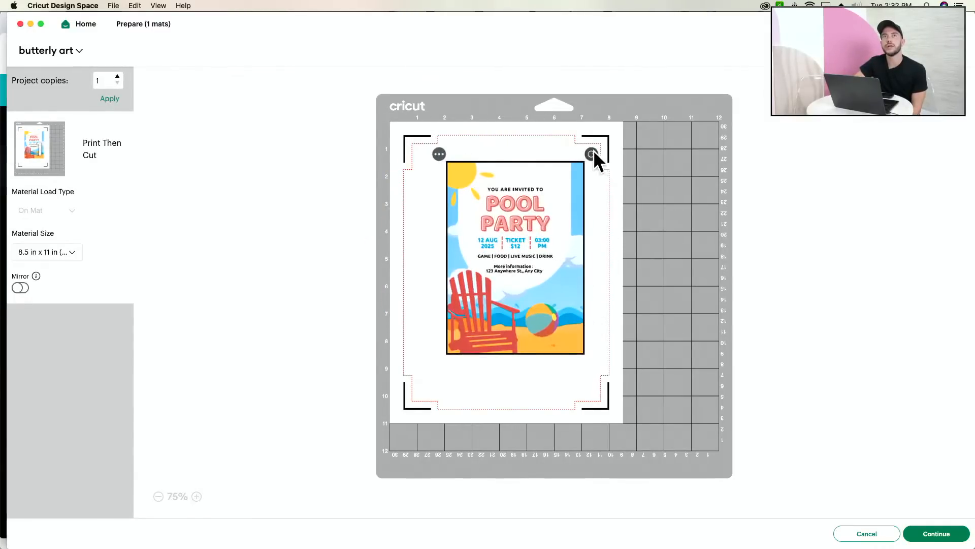
pyautogui.moveTo(593, 151); pyautogui.dragTo(608, 327)
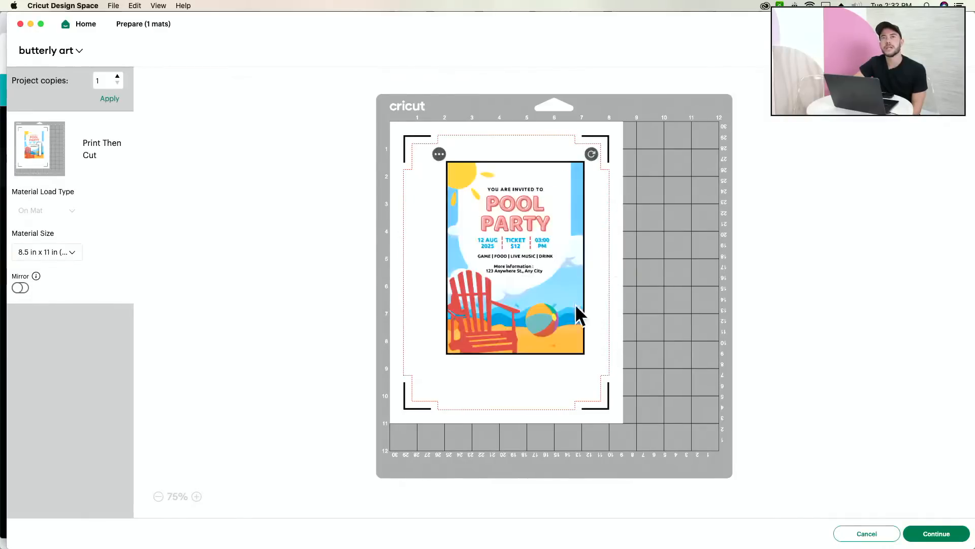
pyautogui.moveTo(539, 297); pyautogui.dragTo(525, 297)
pyautogui.moveTo(578, 155); pyautogui.dragTo(565, 285)
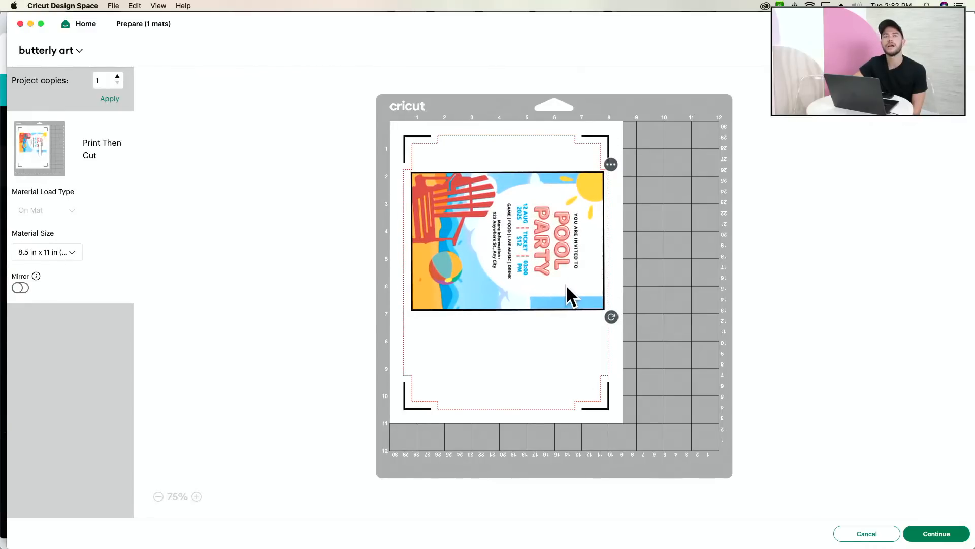
pyautogui.click(863, 534)
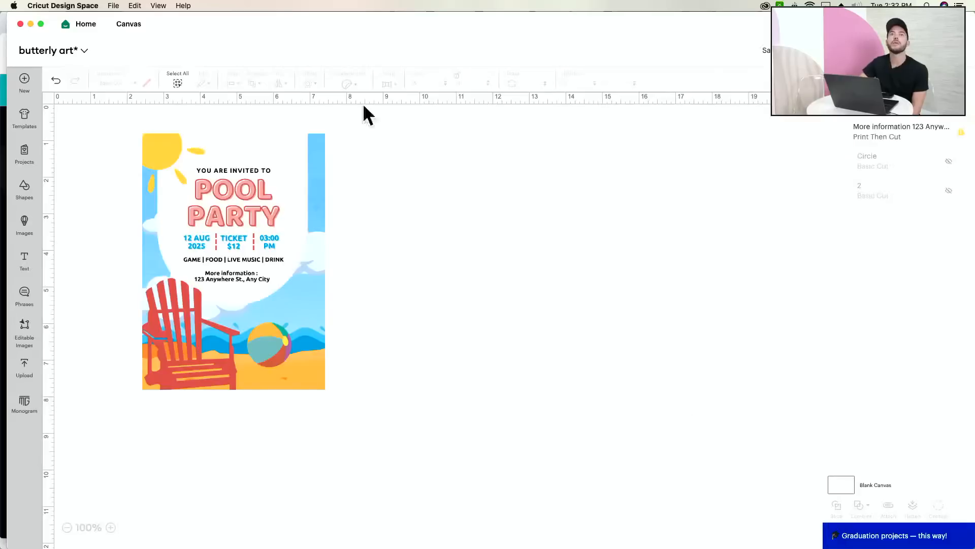
# - Resize the invitation to 4.5 × 6.3 in and return to the Prepare mat
pyautogui.click(318, 136)
pyautogui.moveTo(325, 132); pyautogui.dragTo(314, 149)
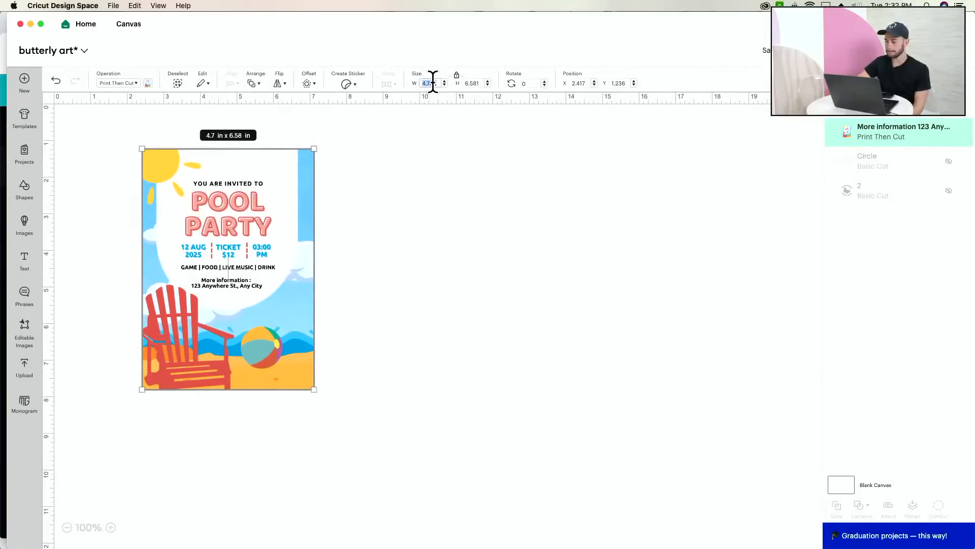
pyautogui.press('Return')
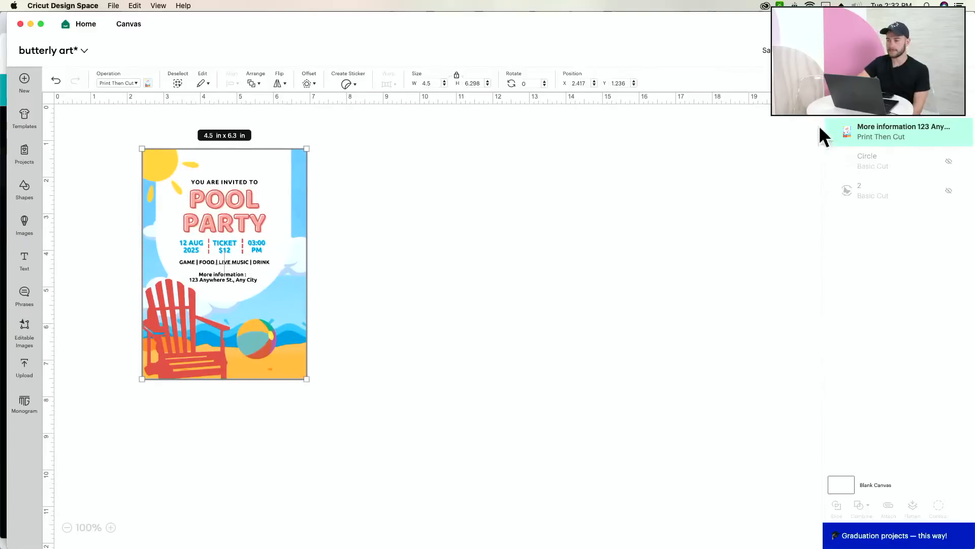
pyautogui.click(940, 51)
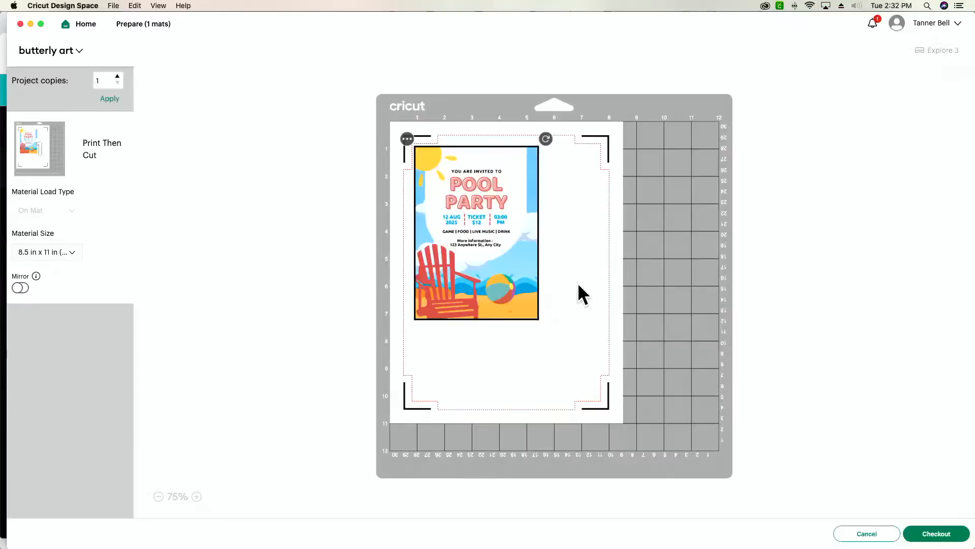
# - Rotate the invitation 90° to landscape and move it near the top of mat 1
pyautogui.moveTo(548, 137); pyautogui.dragTo(574, 307)
pyautogui.moveTo(473, 262); pyautogui.dragTo(493, 262)
pyautogui.moveTo(566, 140); pyautogui.dragTo(604, 323)
pyautogui.moveTo(528, 270); pyautogui.dragTo(536, 235)
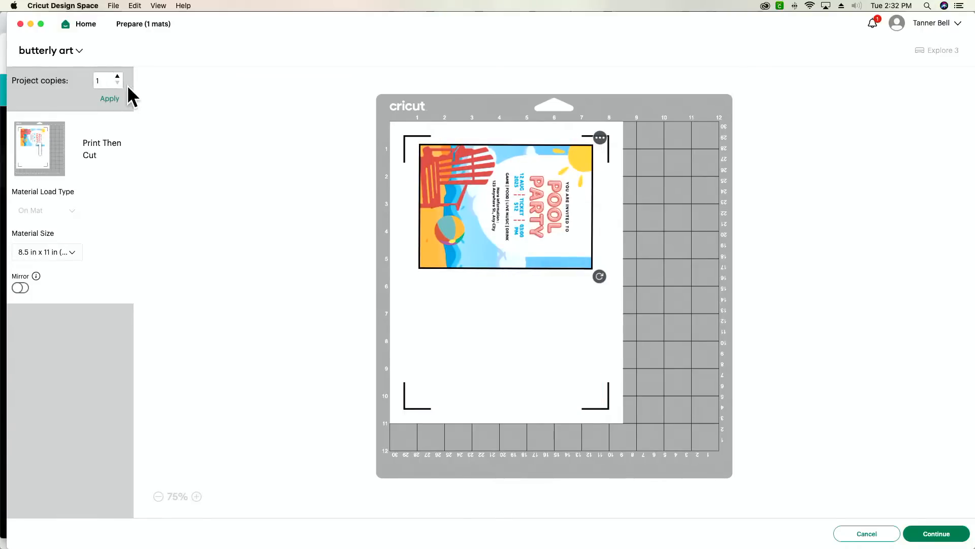
# - Set Project copies to 2, then re-rotate and straighten the invitation at the mat top
pyautogui.press('BackSpace')
pyautogui.write('2')
pyautogui.press('Return')
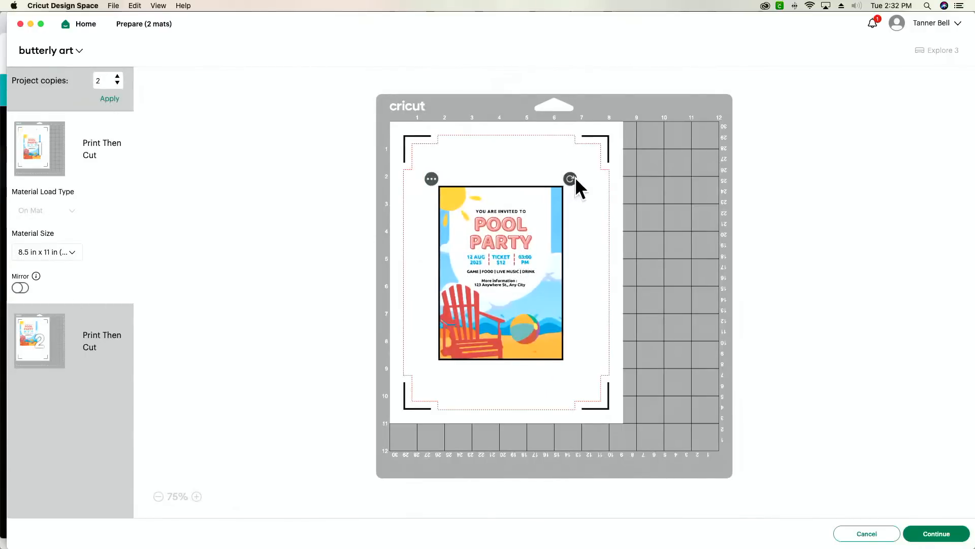
pyautogui.moveTo(574, 177); pyautogui.dragTo(596, 343)
pyautogui.moveTo(557, 314); pyautogui.dragTo(531, 239)
pyautogui.moveTo(599, 281); pyautogui.dragTo(601, 275)
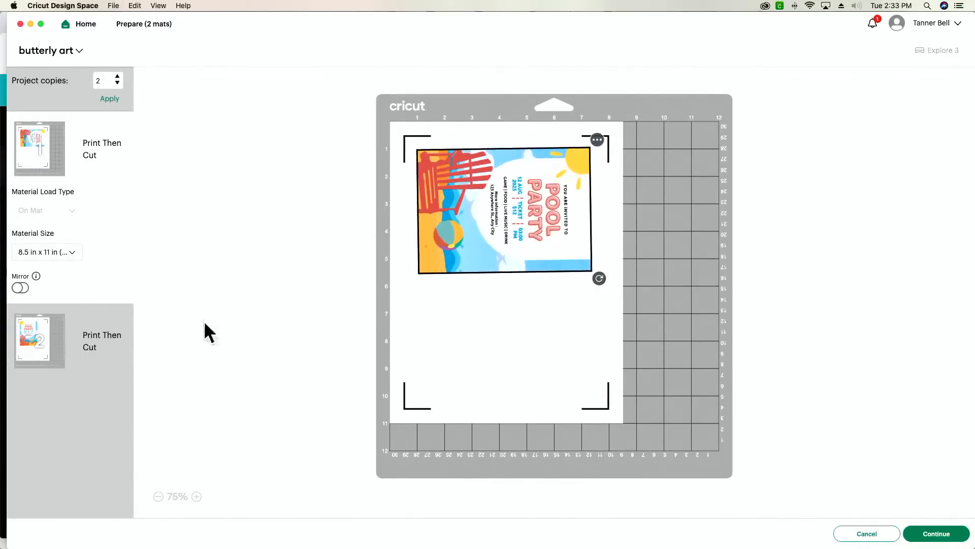
# - Choose Move Object for the invitation copy on mat 2
pyautogui.click(33, 356)
pyautogui.click(408, 139)
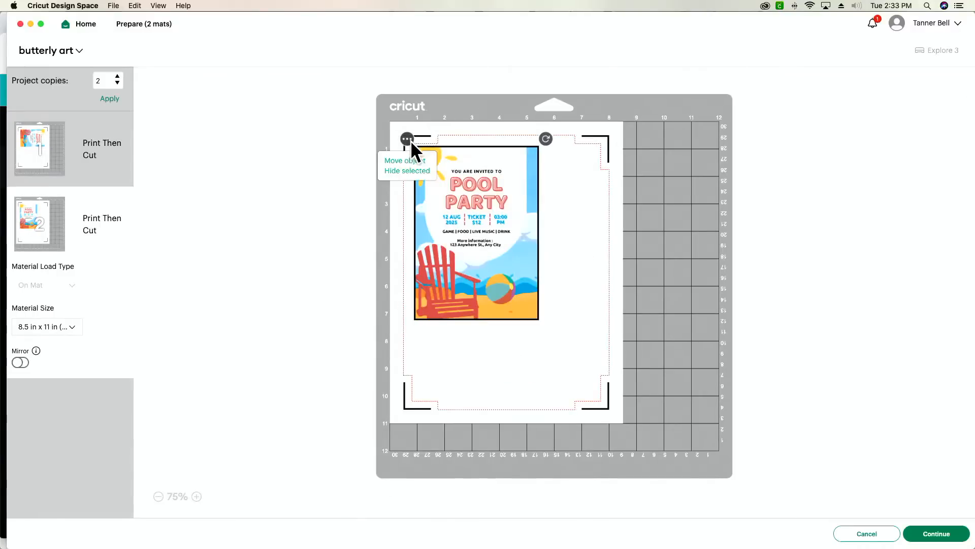
pyautogui.click(411, 161)
# - Move the second copy to mat 1, turn it sideways and place it below the first
pyautogui.click(350, 150)
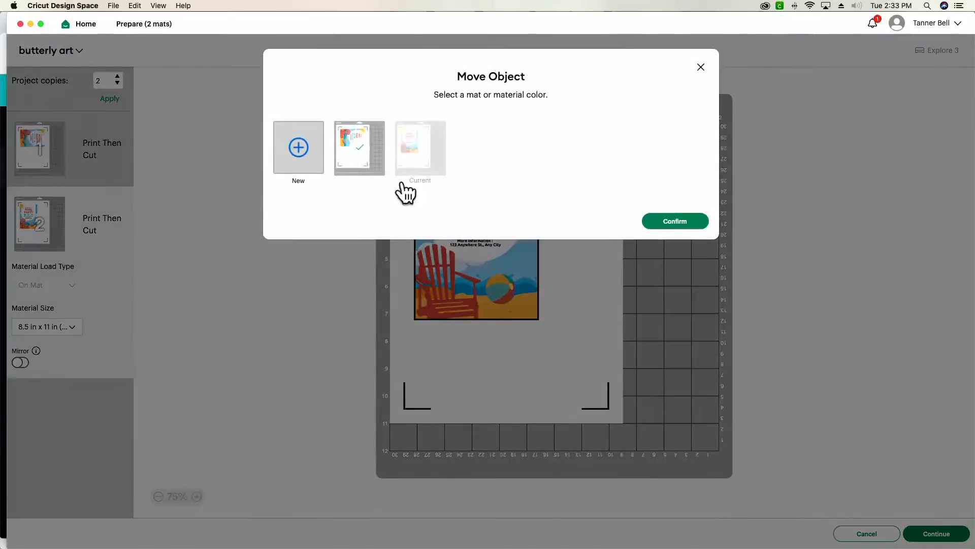
pyautogui.click(697, 218)
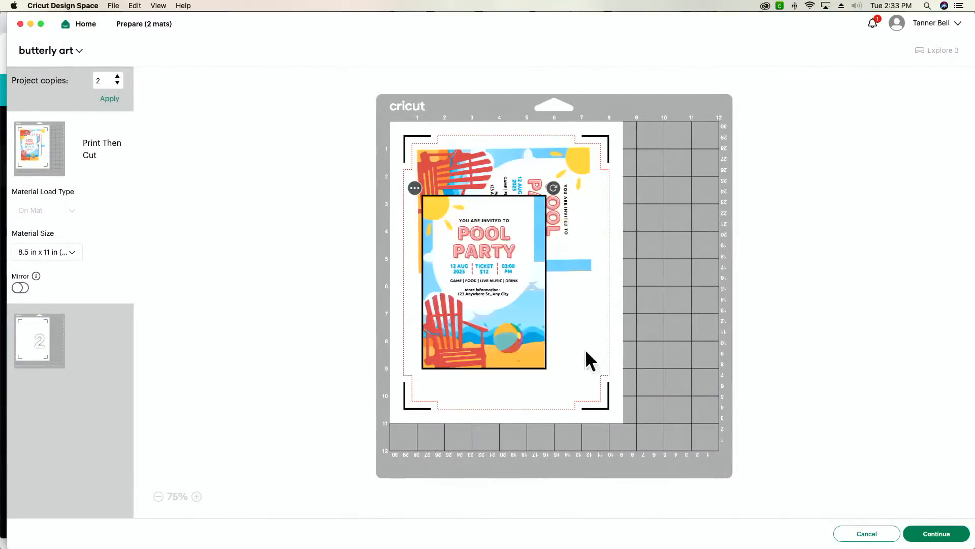
pyautogui.moveTo(568, 223); pyautogui.dragTo(596, 400)
pyautogui.moveTo(487, 326); pyautogui.dragTo(500, 342)
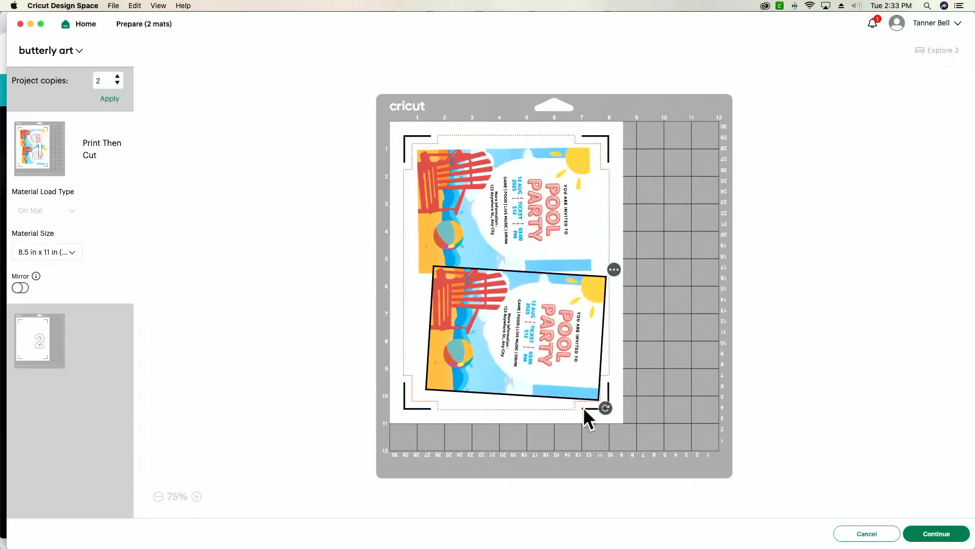
pyautogui.moveTo(605, 408); pyautogui.dragTo(611, 401)
pyautogui.moveTo(567, 374); pyautogui.dragTo(557, 373)
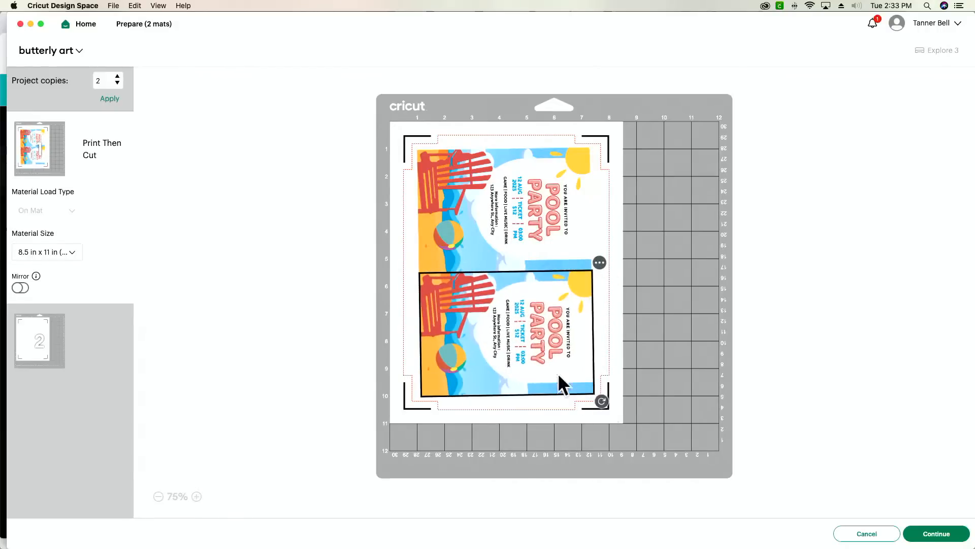
# - Straighten and level both invitations on mat 1, then deselect them
pyautogui.click(480, 244)
pyautogui.moveTo(480, 245); pyautogui.dragTo(499, 245)
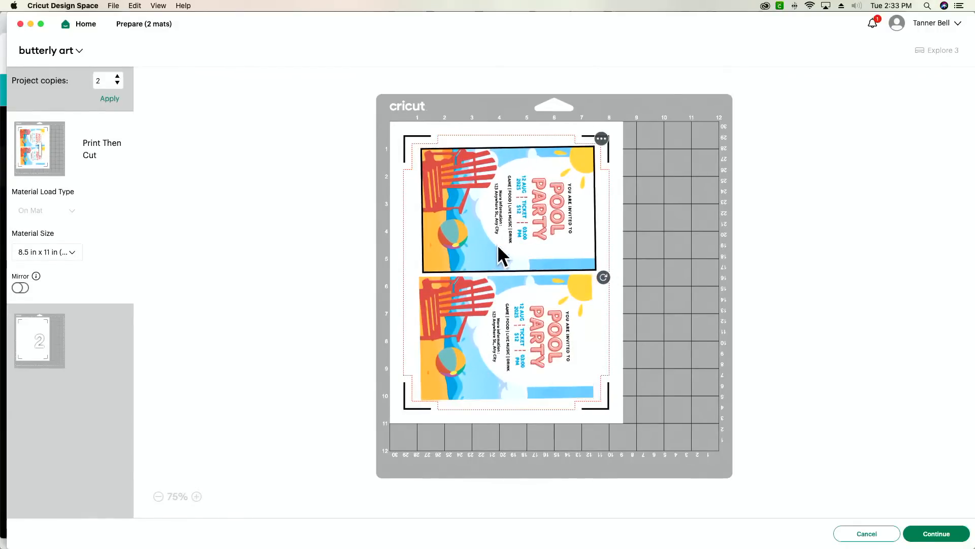
pyautogui.click(495, 307)
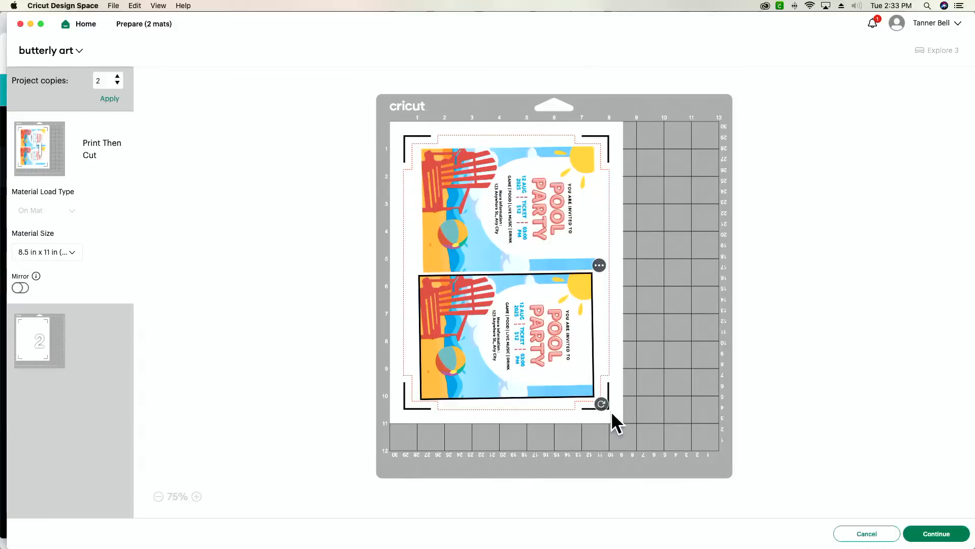
pyautogui.moveTo(611, 411); pyautogui.dragTo(603, 407)
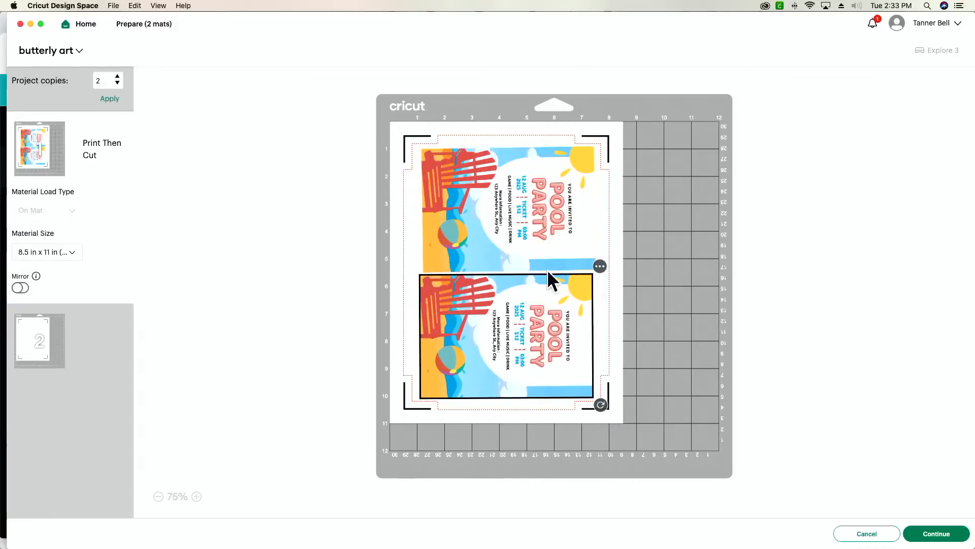
pyautogui.click(541, 256)
pyautogui.moveTo(608, 281); pyautogui.dragTo(632, 286)
pyautogui.click(608, 415)
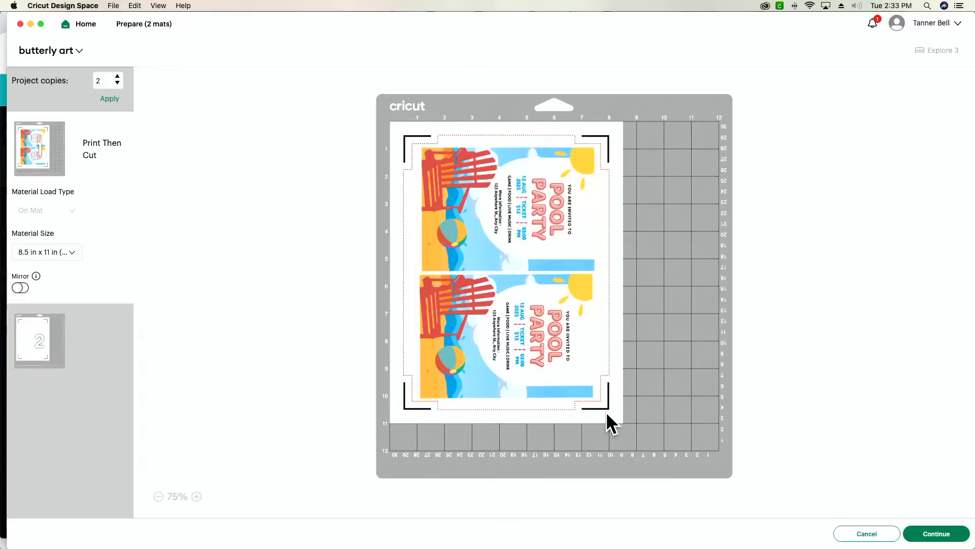
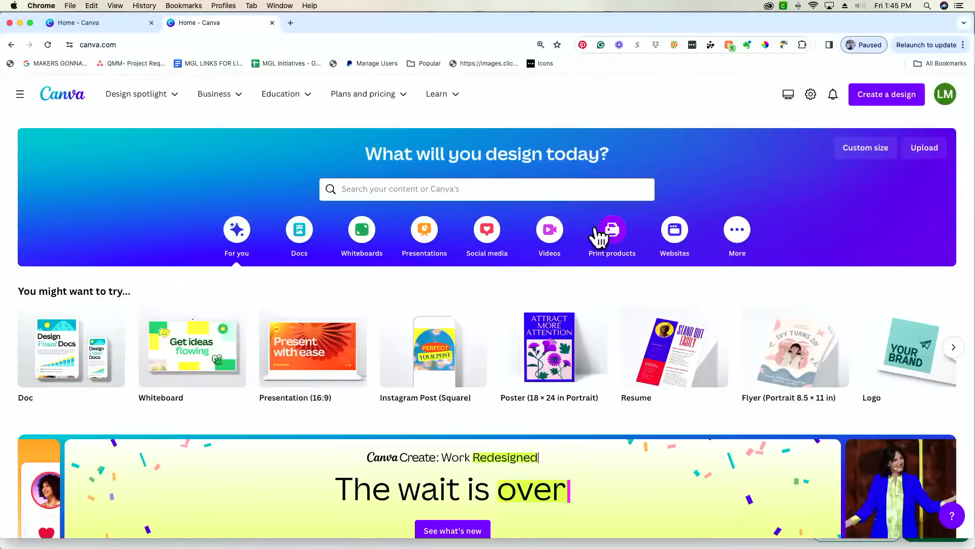
# - Start a new blank portrait Flyer (8.5 × 11 in) design
pyautogui.scroll(-4, 740, 187)
pyautogui.scroll(4, 740, 187)
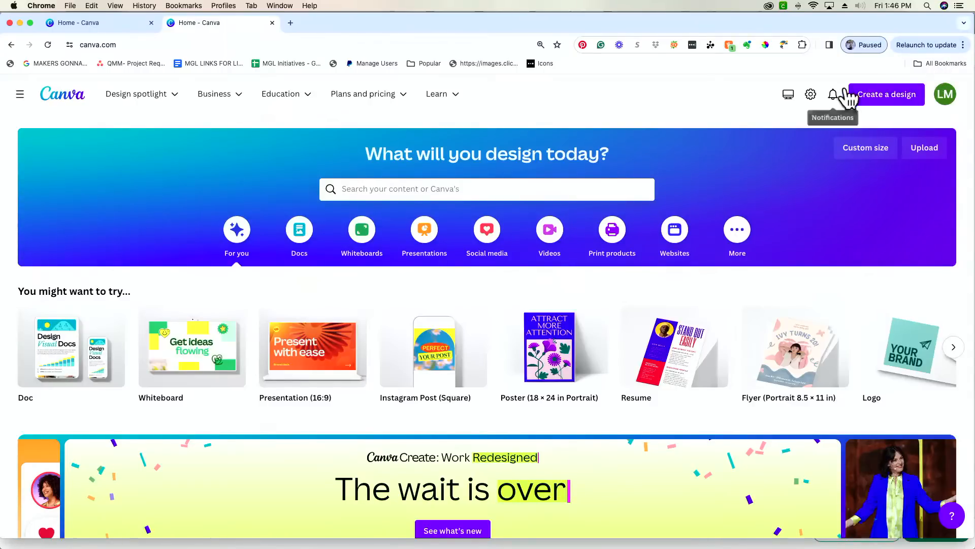
pyautogui.click(885, 101)
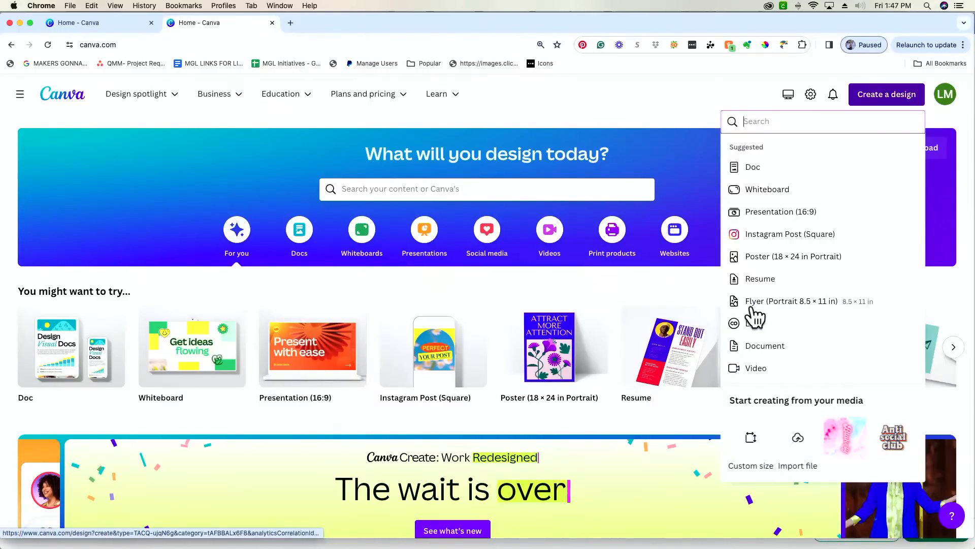
pyautogui.scroll(-1, 787, 315)
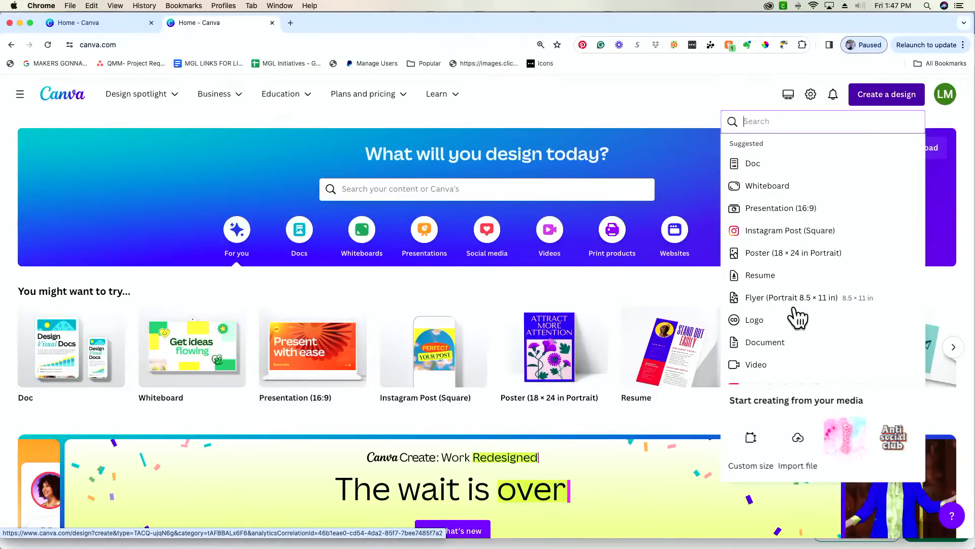
pyautogui.click(796, 304)
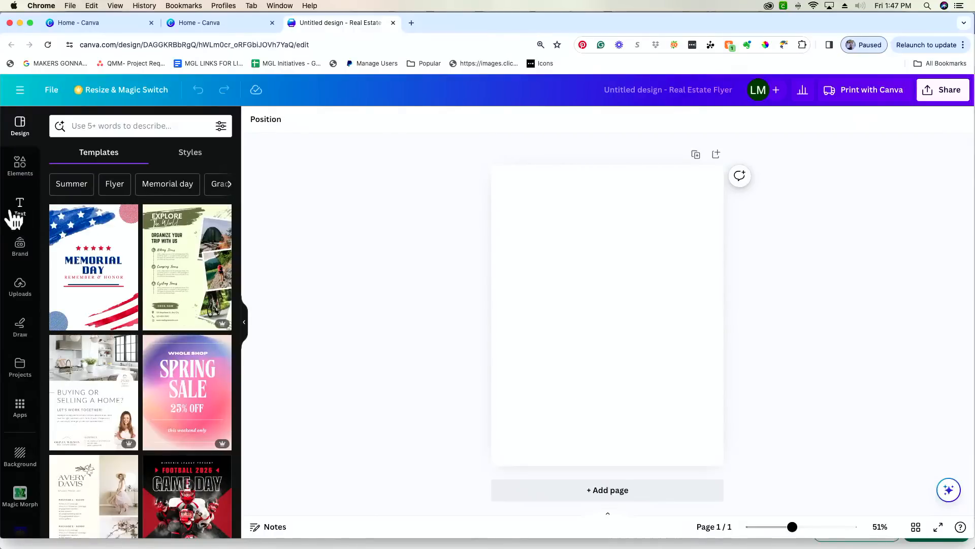
# - Add a sun graphic from Elements, shrink it and move it to the top-left
pyautogui.click(29, 175)
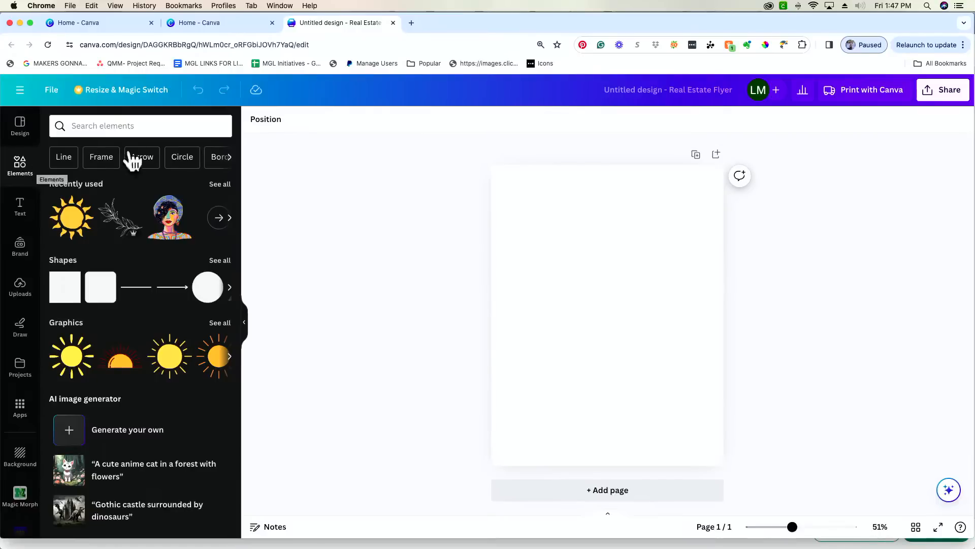
pyautogui.click(70, 230)
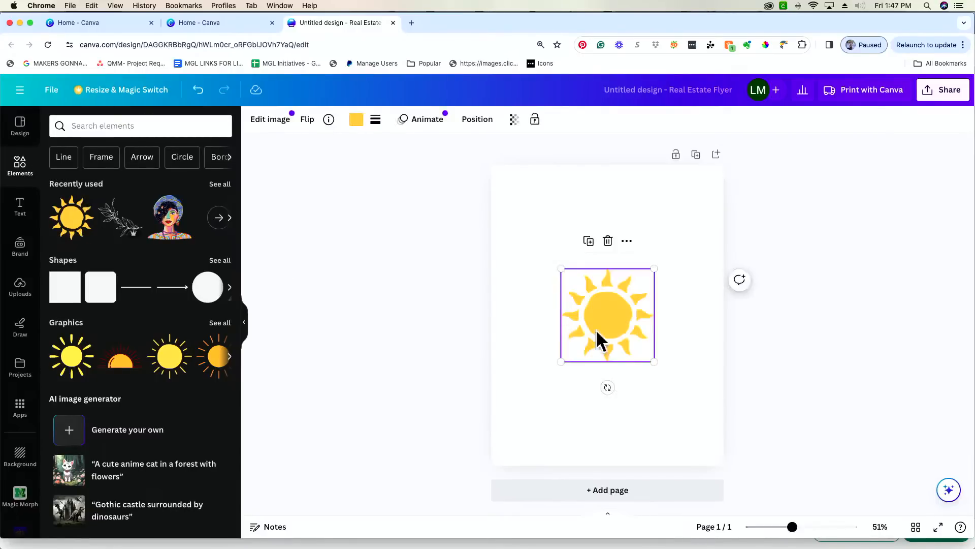
pyautogui.moveTo(653, 361); pyautogui.dragTo(541, 213)
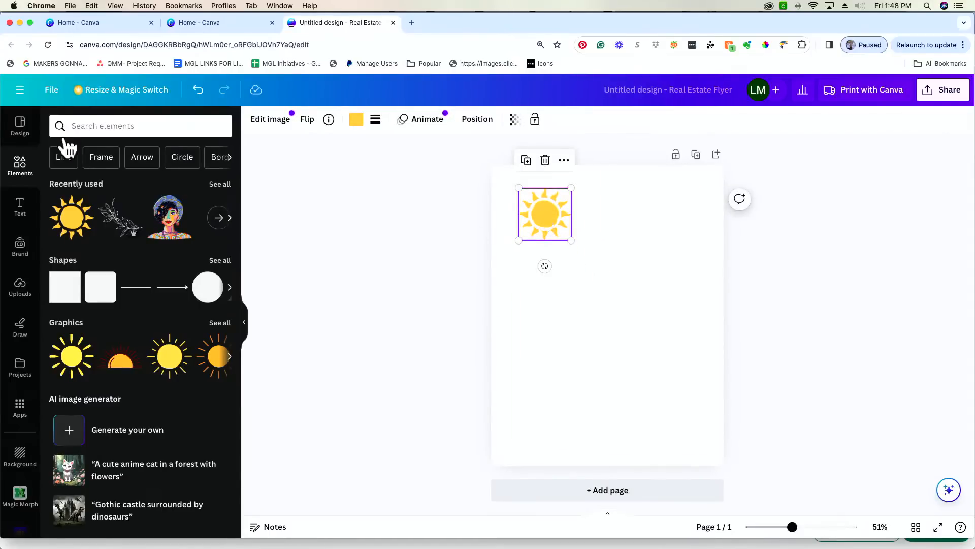
# - Add a text box reading "you're so golden"
pyautogui.click(736, 317)
pyautogui.write('t')
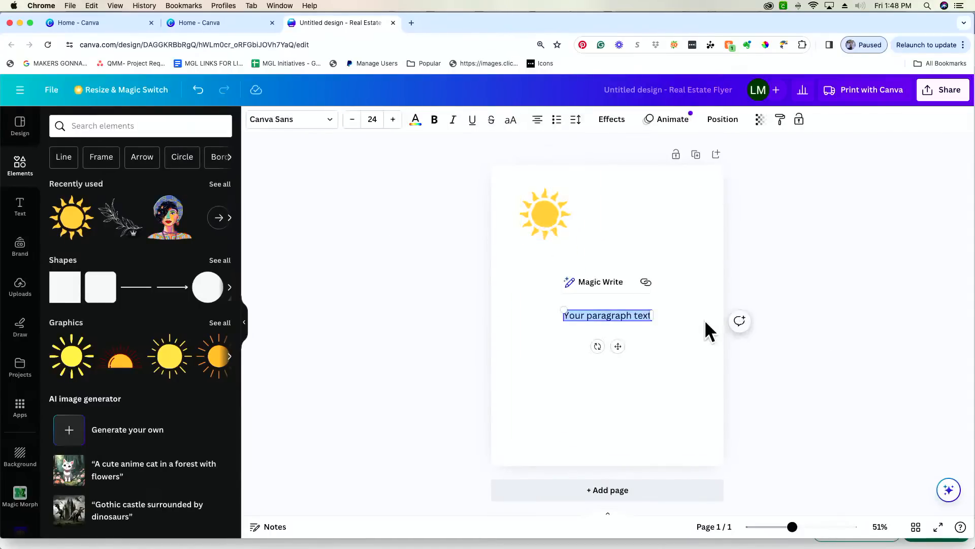
pyautogui.write('You')
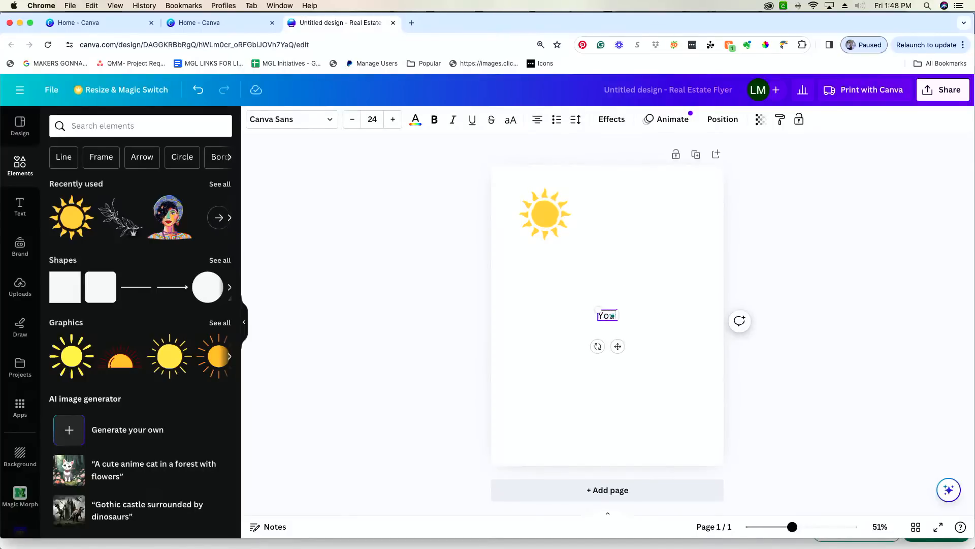
pyautogui.write("'re so Go")
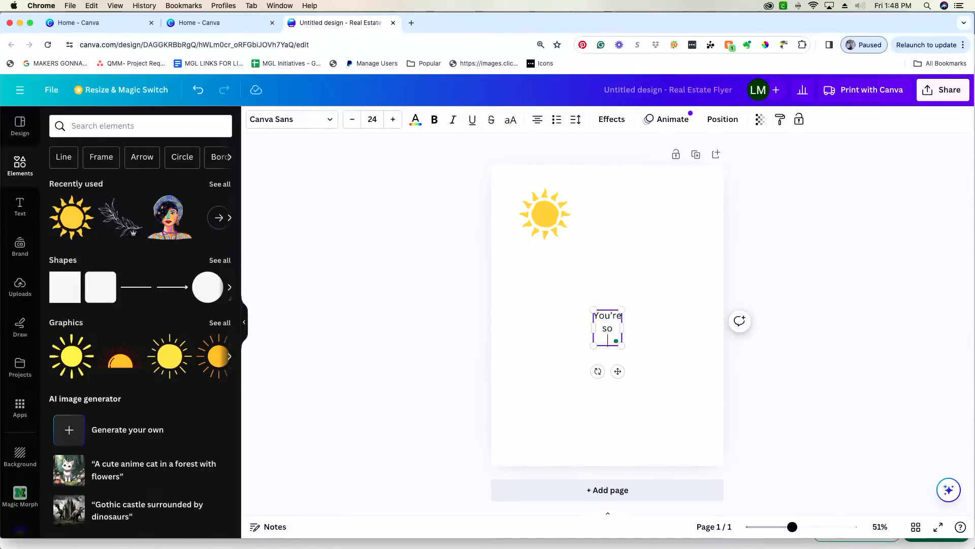
pyautogui.press('BackSpace')
pyautogui.press('BackSpace')
pyautogui.write('golden')
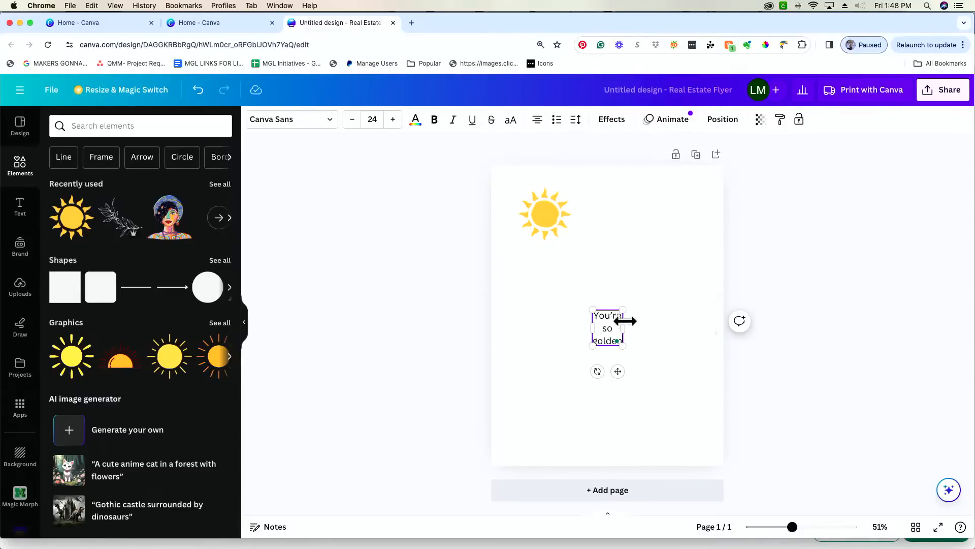
pyautogui.press('BackSpace')
pyautogui.write('y')
pyautogui.click(663, 346)
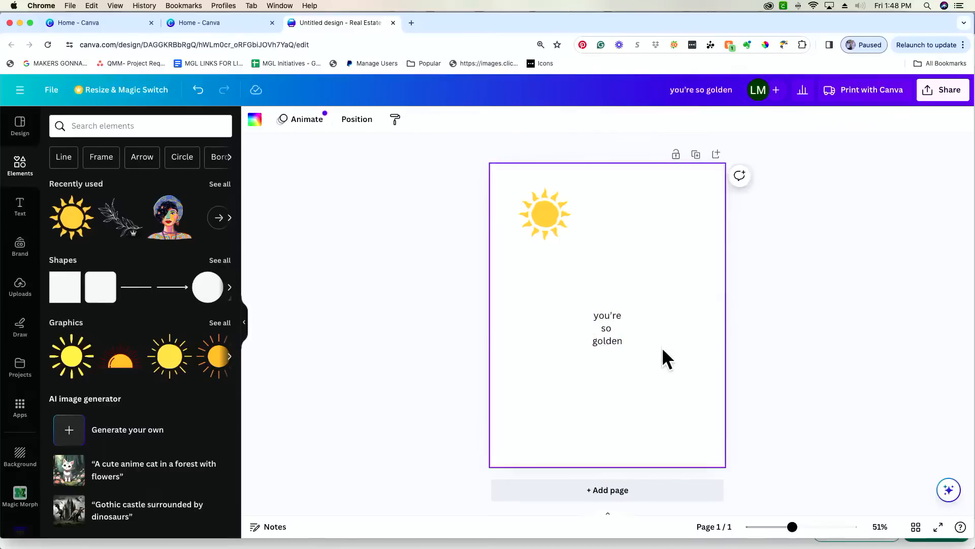
pyautogui.click(616, 332)
# - Switch the text to Bukhari Script and enlarge it to size 56.4
pyautogui.click(290, 124)
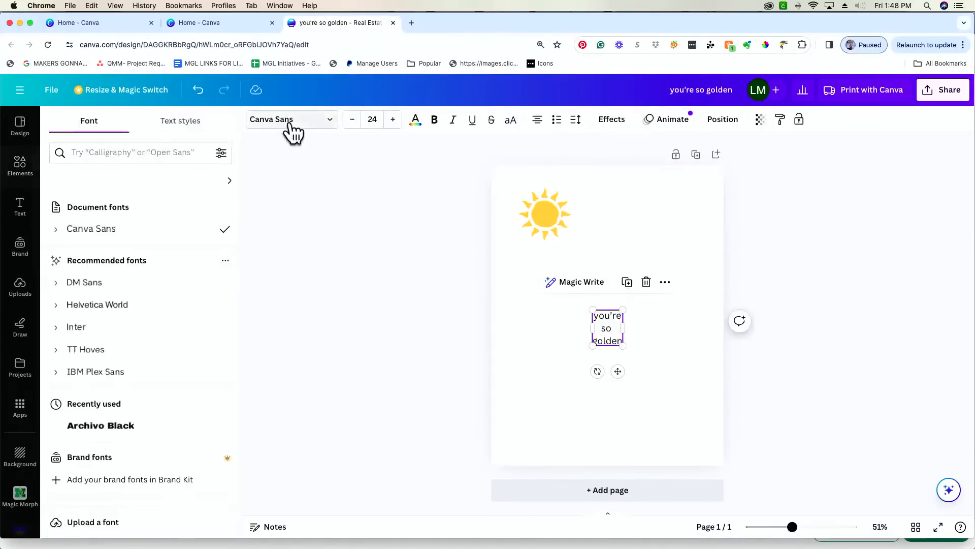
pyautogui.scroll(-5, 165, 376)
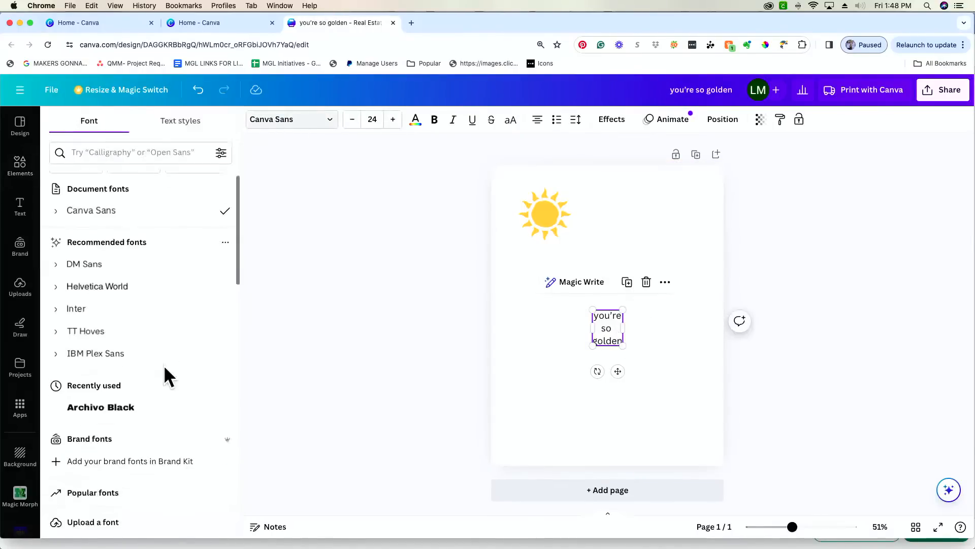
pyautogui.scroll(-7, 165, 375)
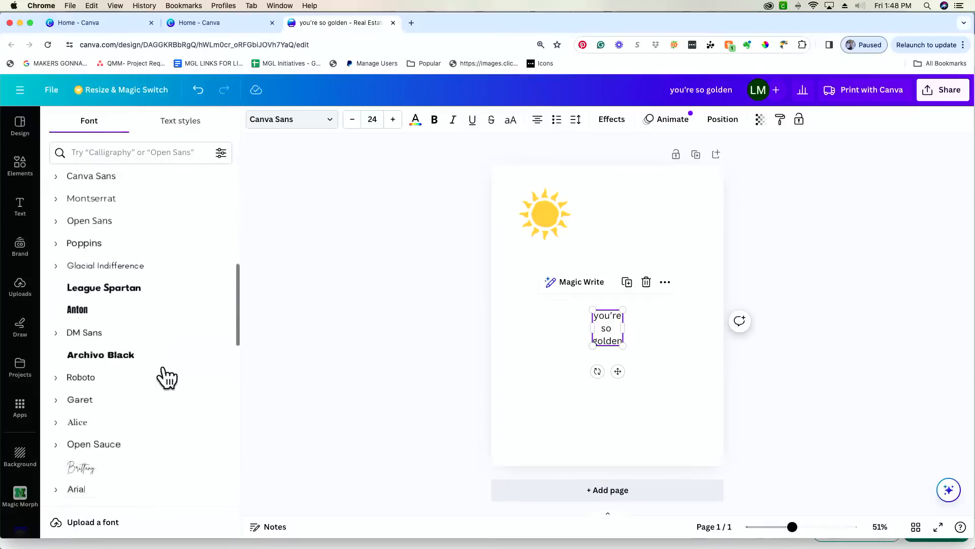
pyautogui.scroll(-8, 165, 375)
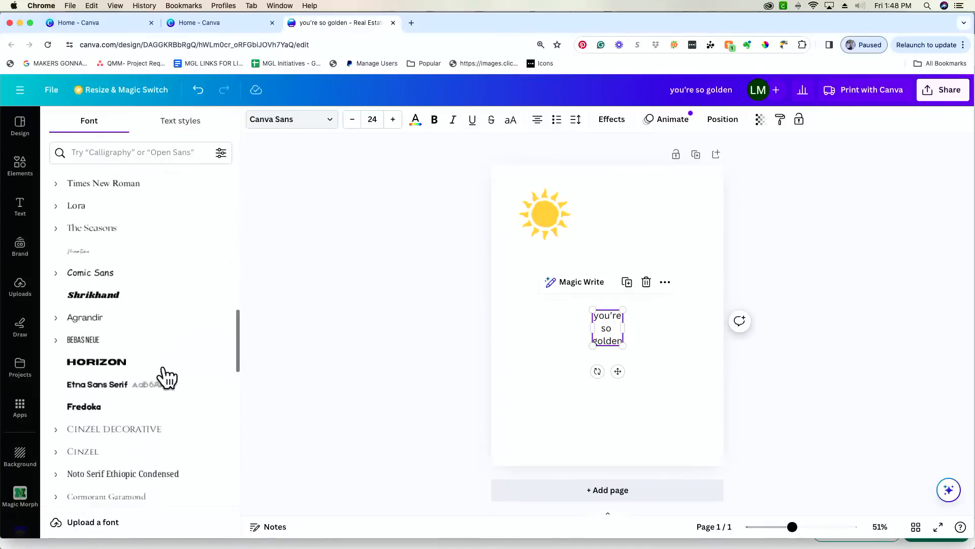
pyautogui.scroll(-2, 167, 377)
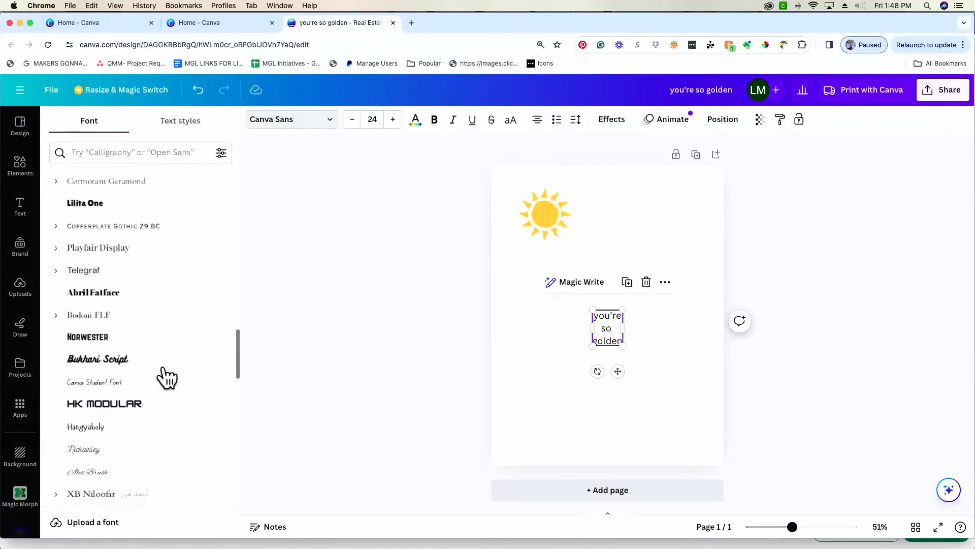
pyautogui.click(161, 368)
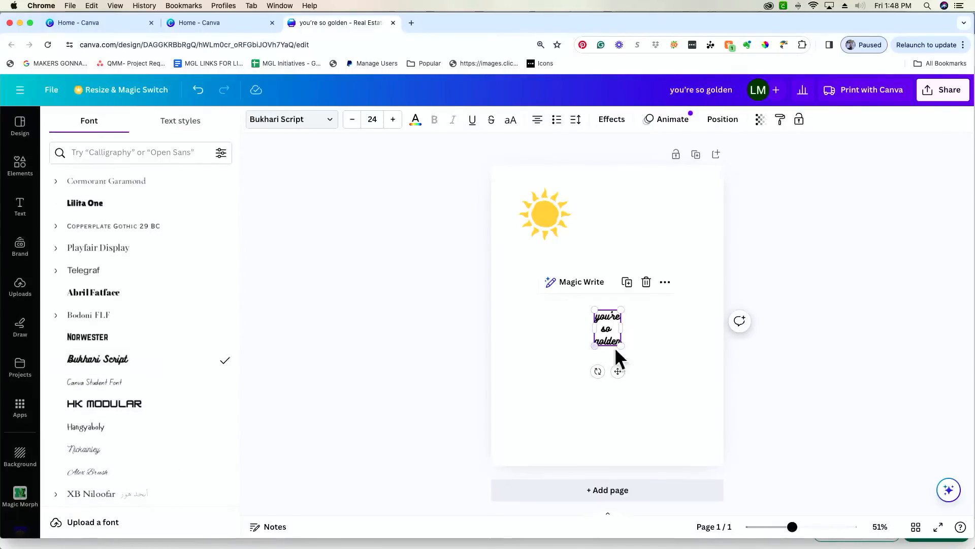
pyautogui.moveTo(621, 346); pyautogui.dragTo(659, 395)
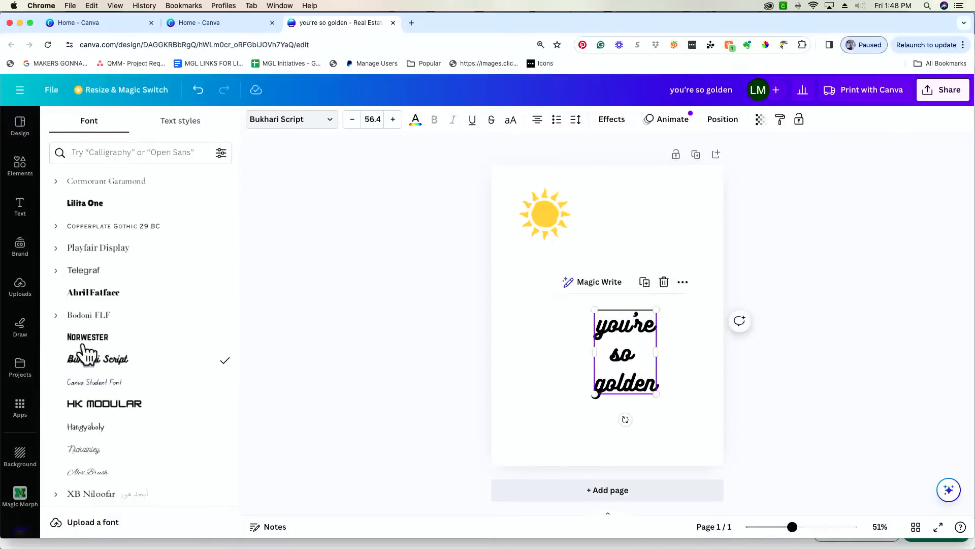
# - Try Vintage fonts on the text, applying Rotter and then Beth Ellen
pyautogui.scroll(-13, 120, 353)
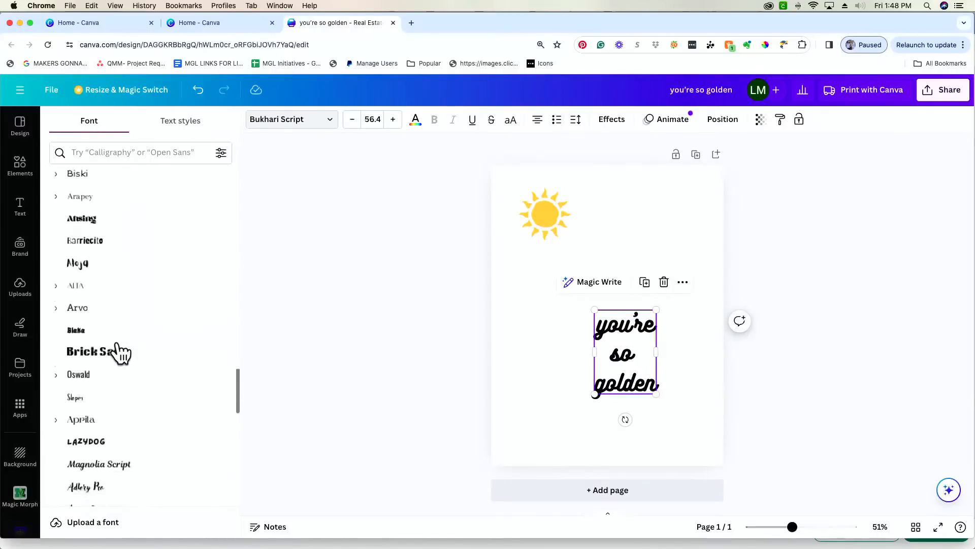
pyautogui.scroll(15, 164, 240)
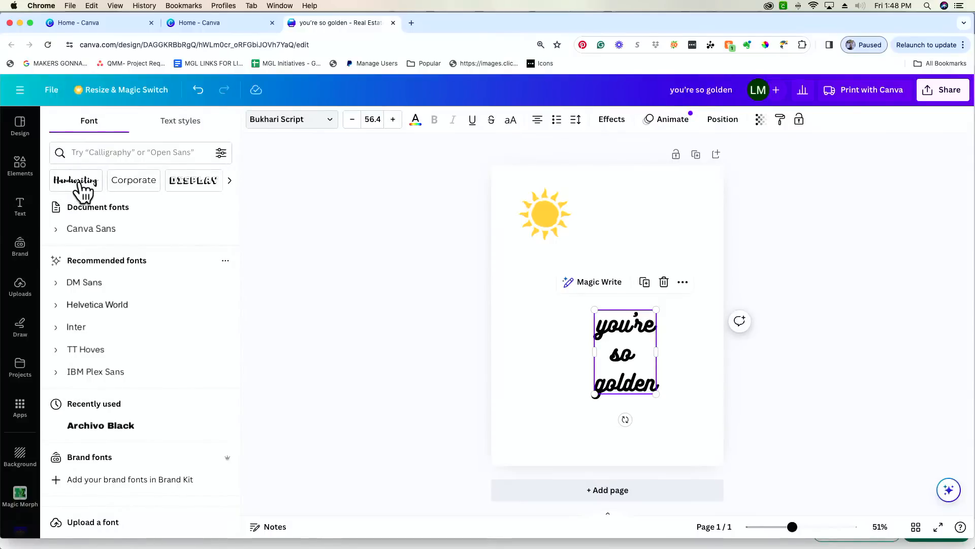
pyautogui.scroll(-5, 135, 311)
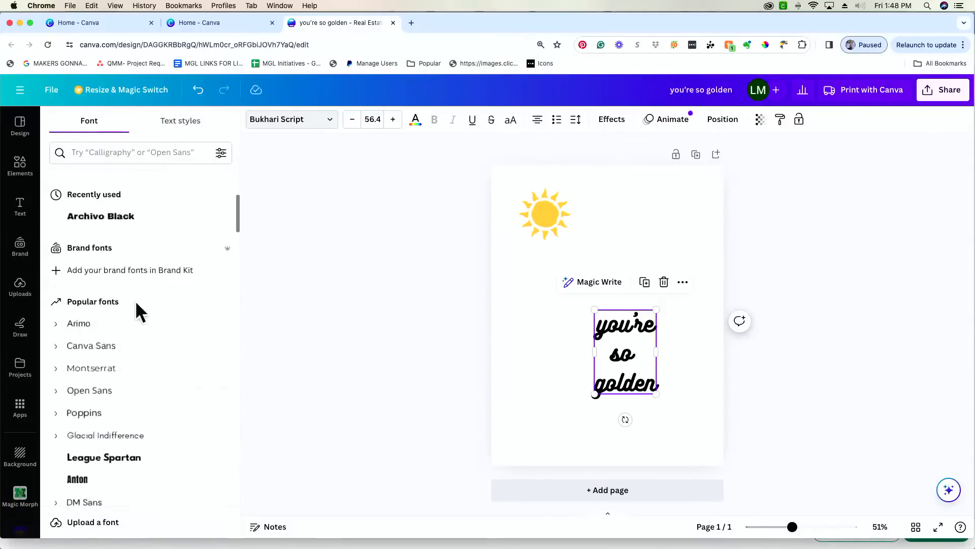
pyautogui.scroll(3, 136, 311)
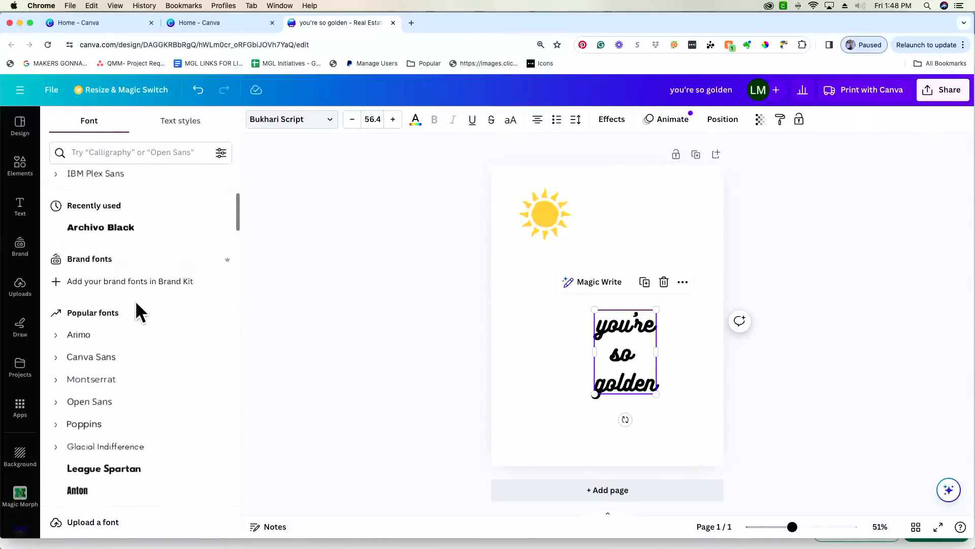
pyautogui.scroll(2, 133, 307)
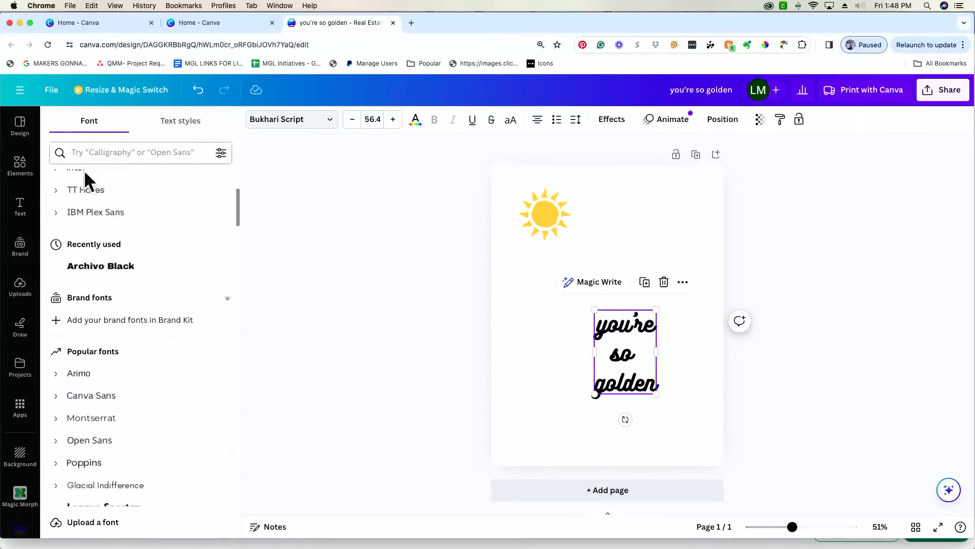
pyautogui.scroll(5, 87, 199)
pyautogui.click(85, 189)
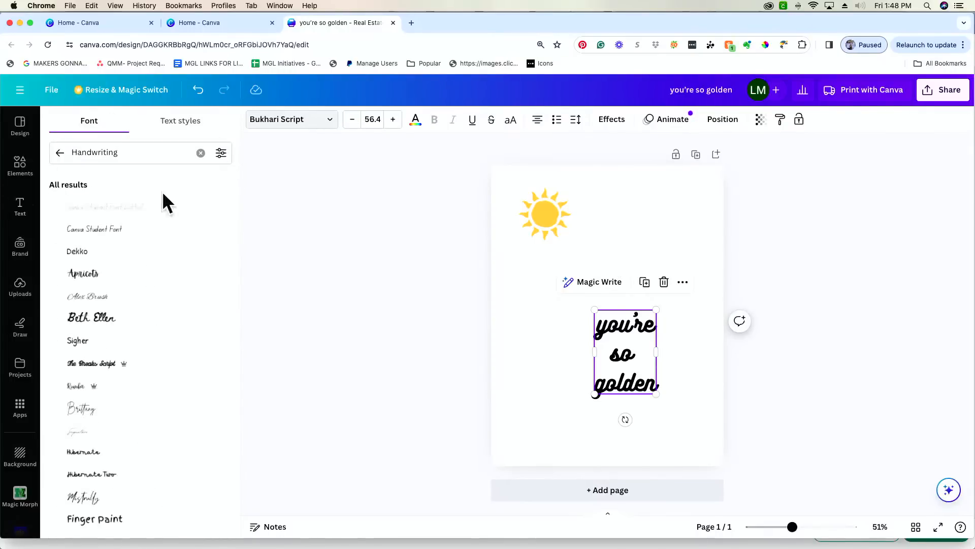
pyautogui.click(60, 153)
pyautogui.hscroll(5, 152, 189)
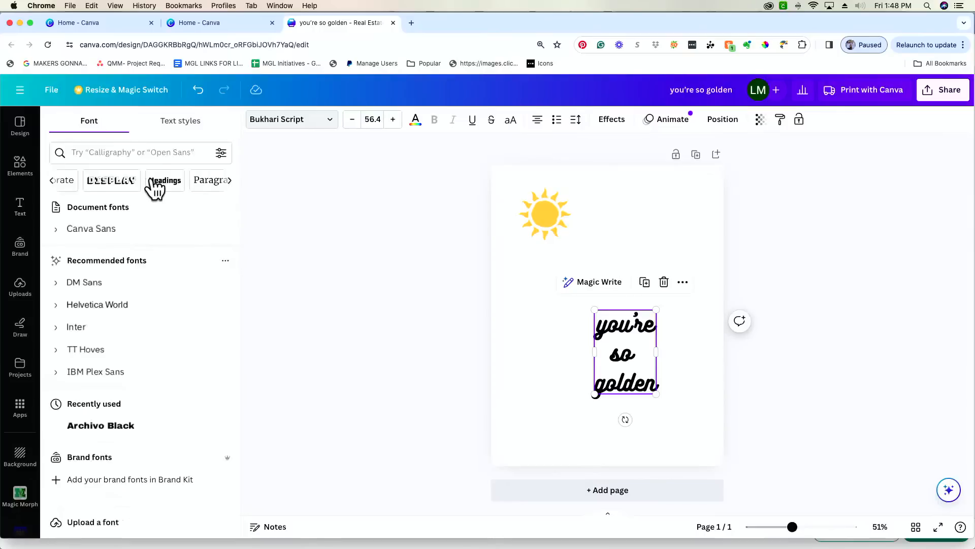
pyautogui.hscroll(3, 163, 192)
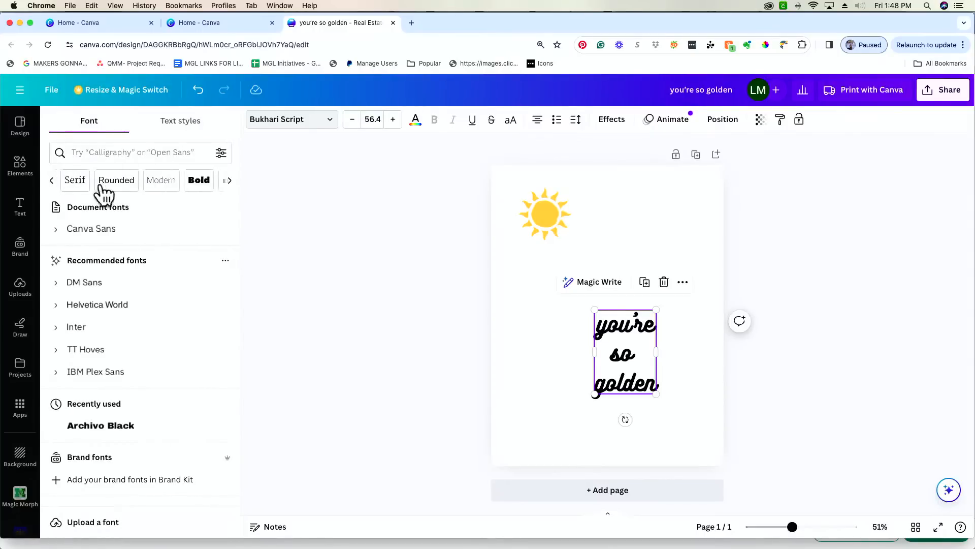
pyautogui.hscroll(3, 152, 188)
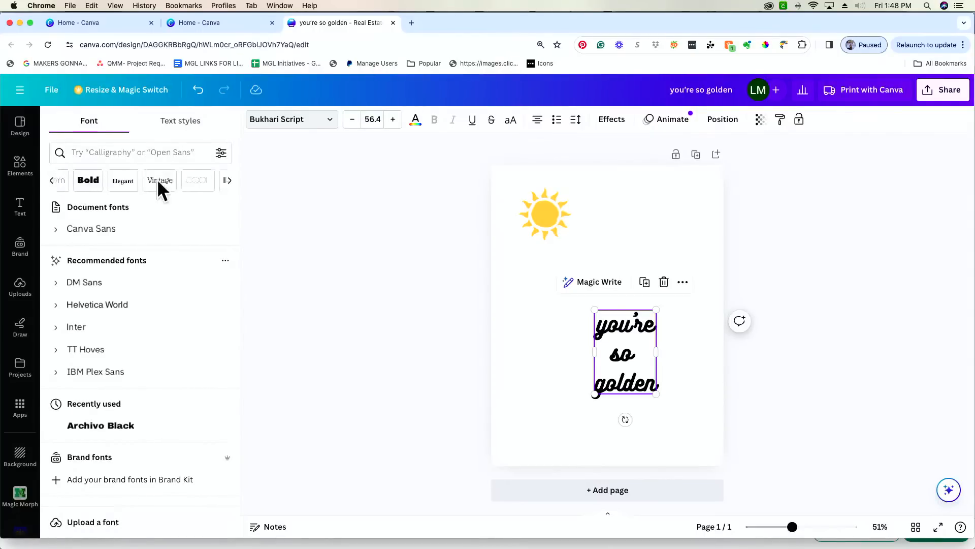
pyautogui.click(151, 183)
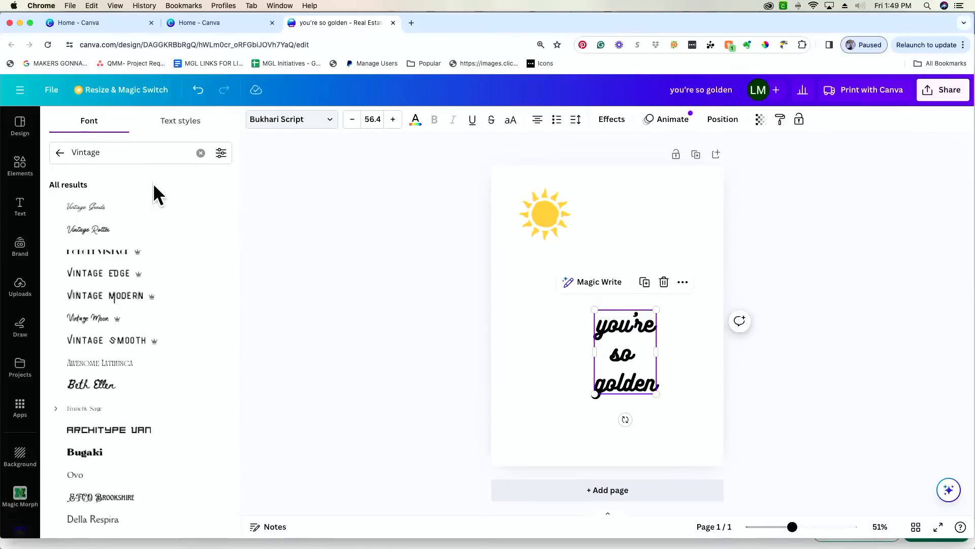
pyautogui.click(109, 234)
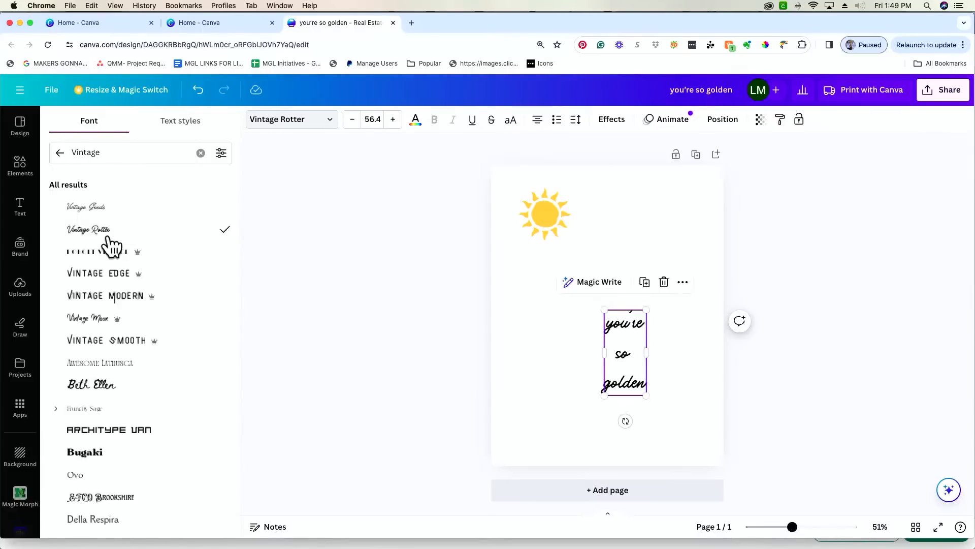
pyautogui.scroll(-3, 113, 244)
pyautogui.click(124, 294)
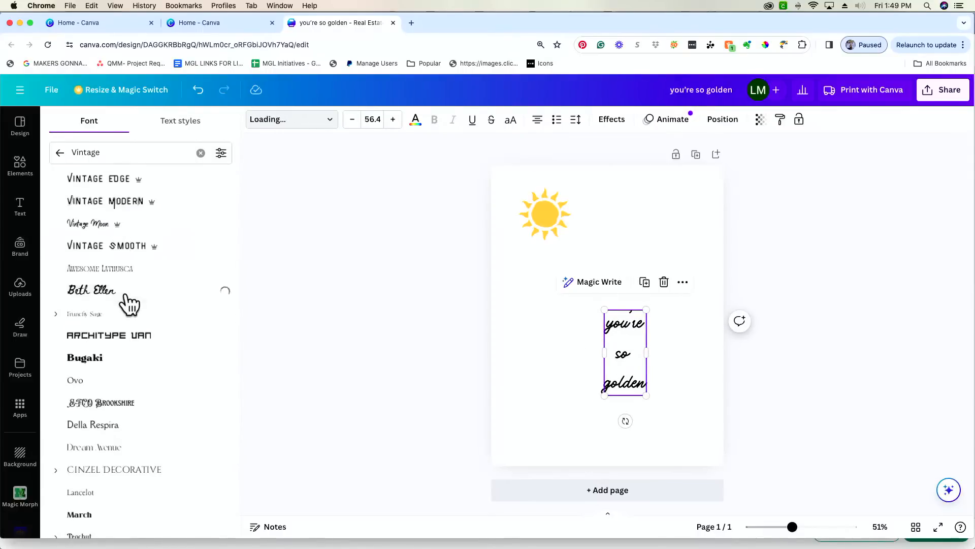
# - Set the text to the Apricots handwriting font
pyautogui.scroll(3, 127, 304)
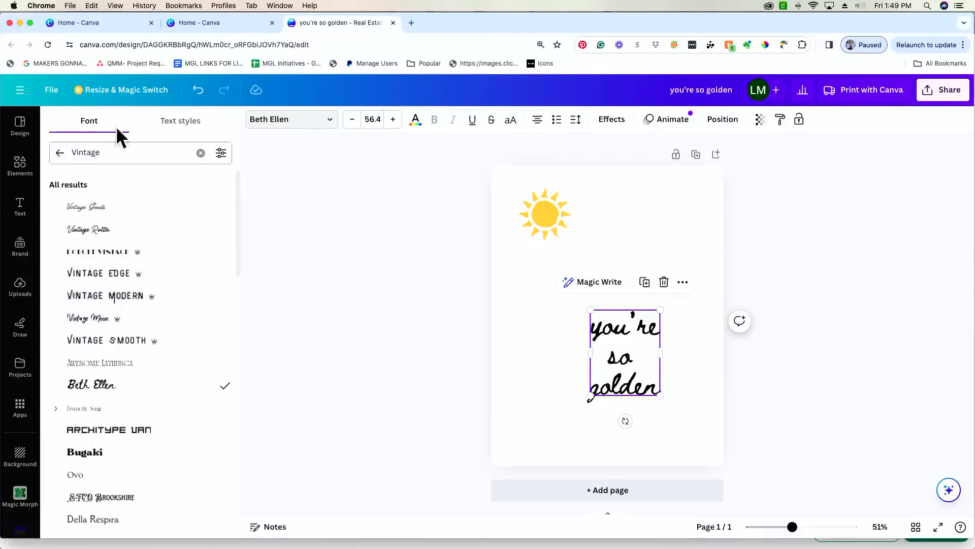
pyautogui.click(60, 152)
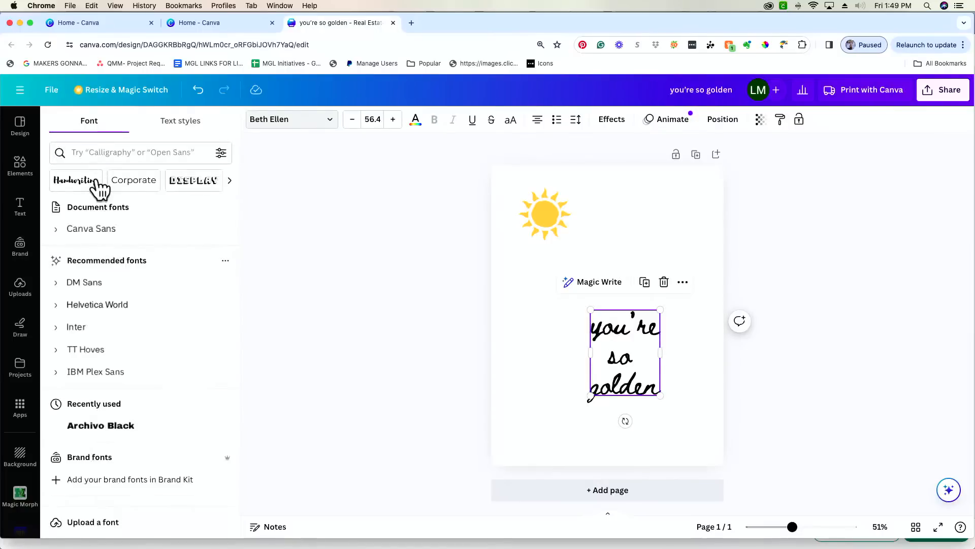
pyautogui.click(96, 179)
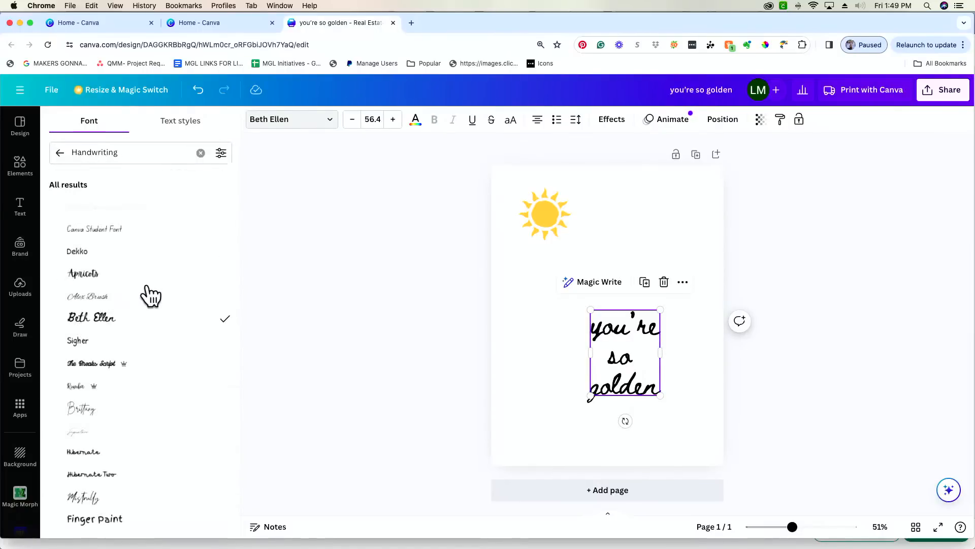
pyautogui.click(142, 280)
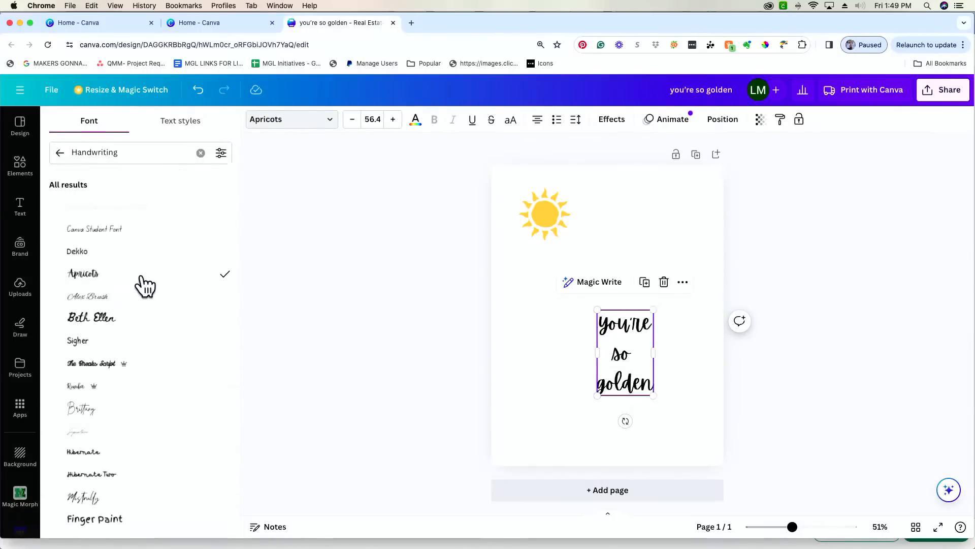
pyautogui.click(611, 124)
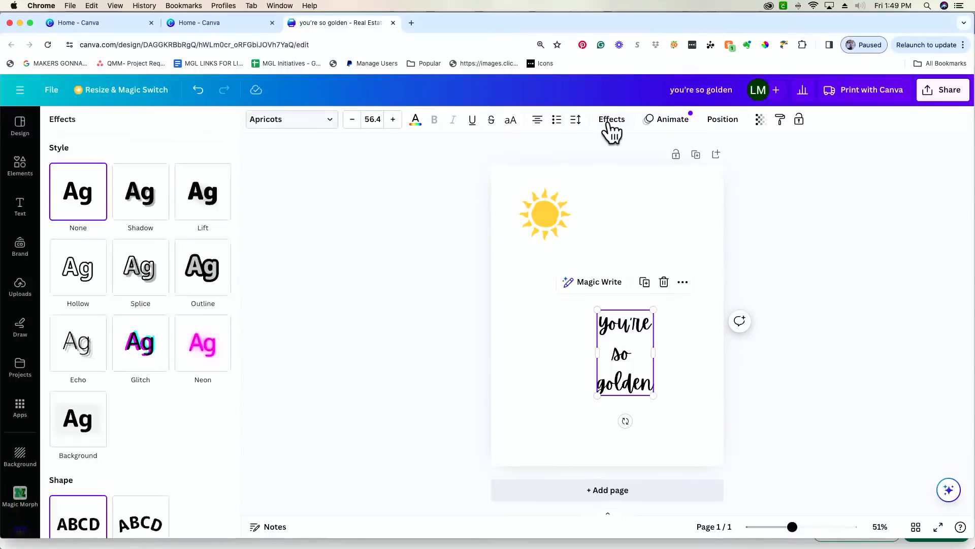
# - Tighten the line spacing of the "you're so golden" text
pyautogui.click(578, 121)
pyautogui.moveTo(628, 204); pyautogui.dragTo(605, 204)
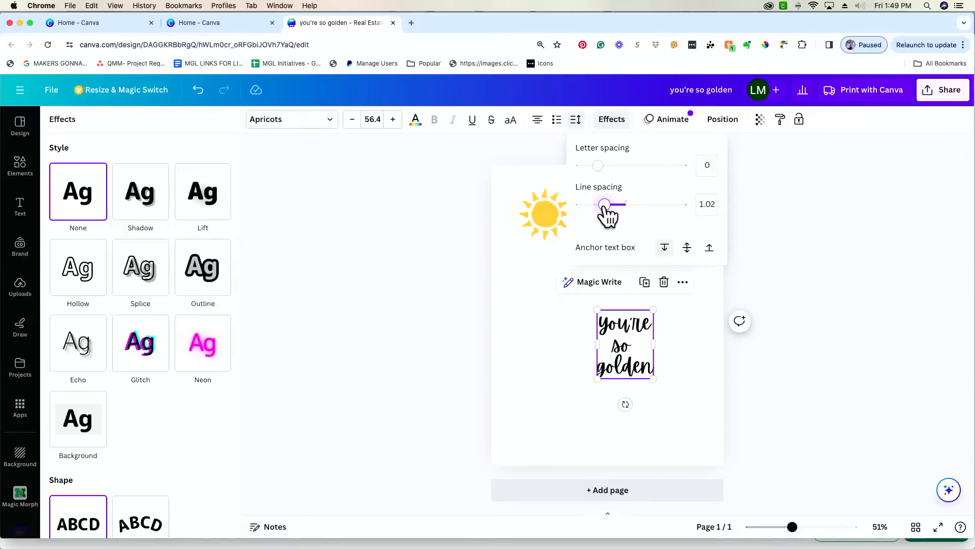
pyautogui.click(513, 308)
pyautogui.click(513, 309)
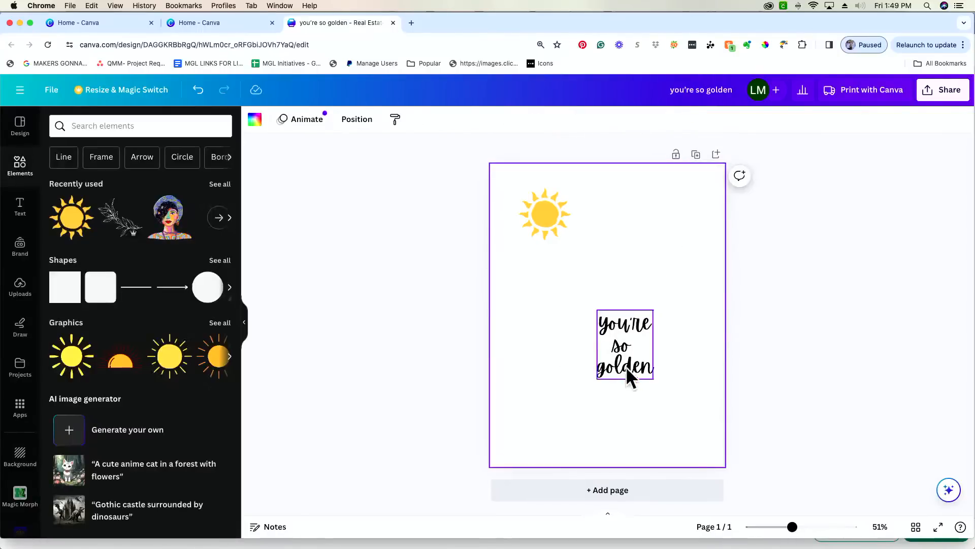
# - Move the text up beside the sun and enlarge it to size 71.2
pyautogui.click(621, 368)
pyautogui.moveTo(634, 378); pyautogui.dragTo(684, 269)
pyautogui.moveTo(628, 241); pyautogui.dragTo(635, 249)
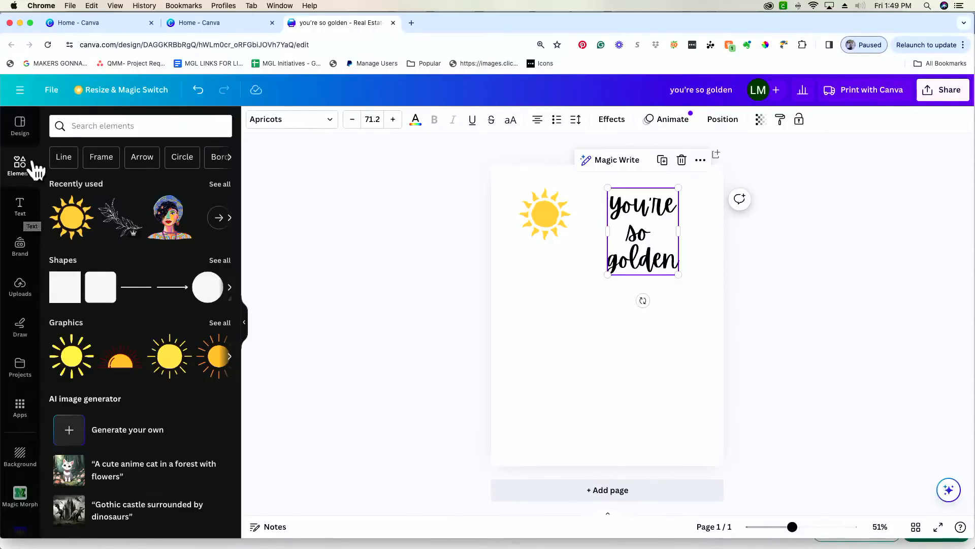
# - Enlarge the sun graphic
pyautogui.click(135, 127)
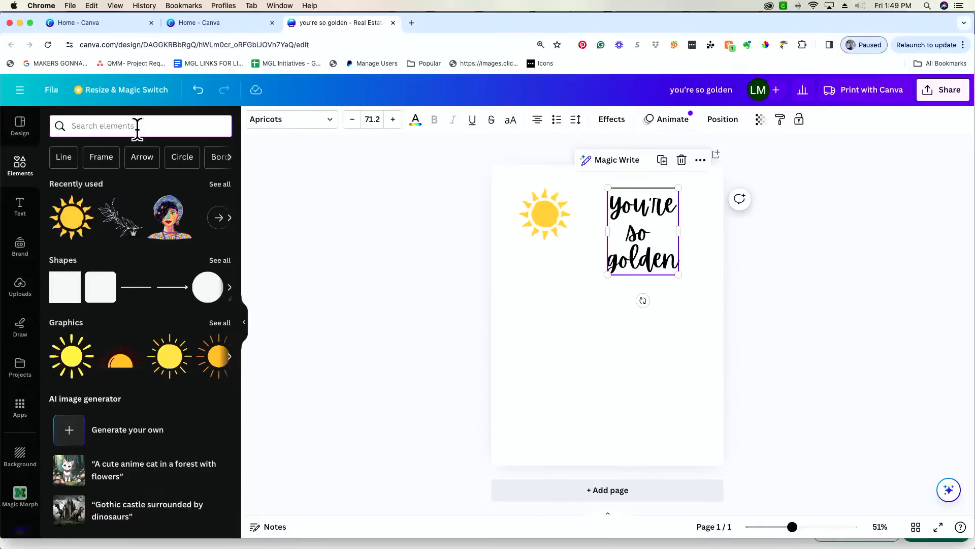
pyautogui.click(544, 235)
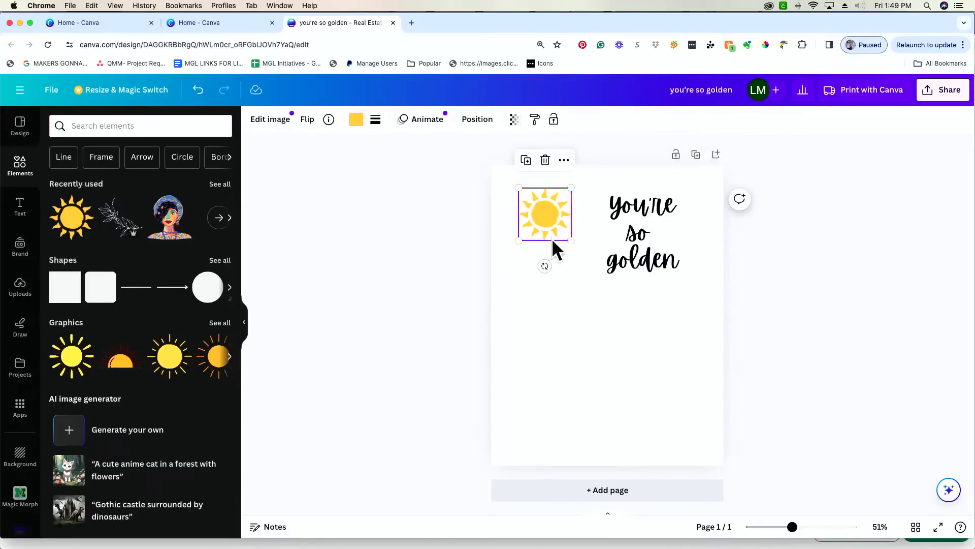
pyautogui.moveTo(573, 239); pyautogui.dragTo(585, 254)
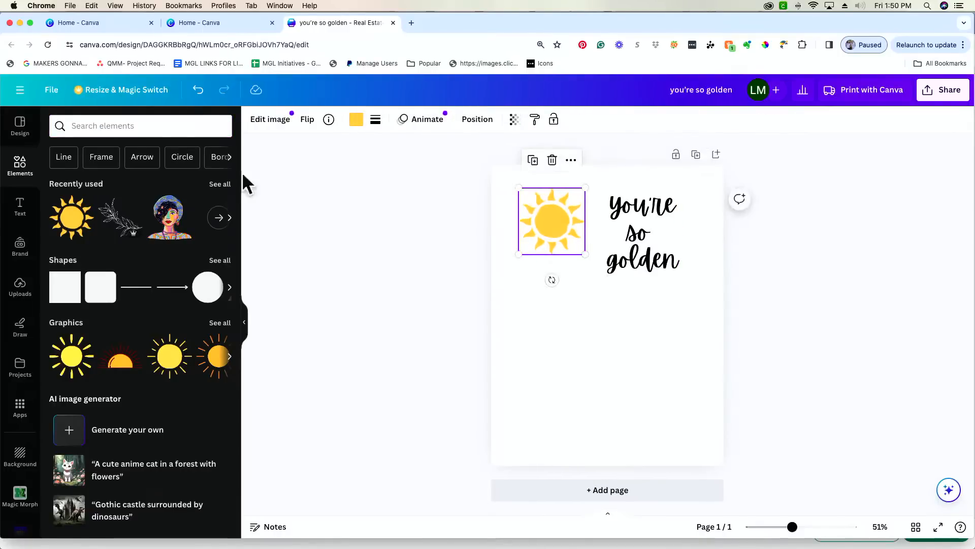
# - Search 'floral il' graphics, try a poppy line drawing, then delete it
pyautogui.click(182, 126)
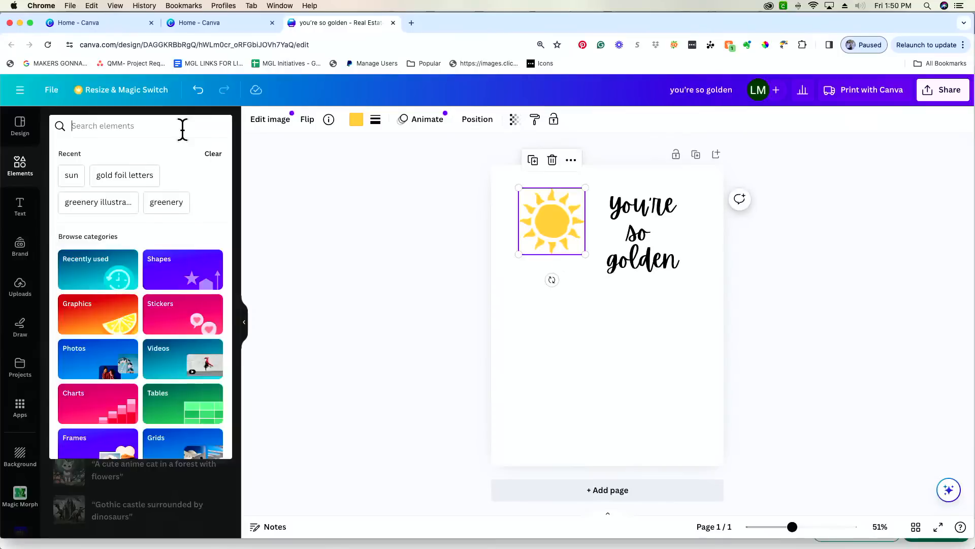
pyautogui.write('il')
pyautogui.press('BackSpace')
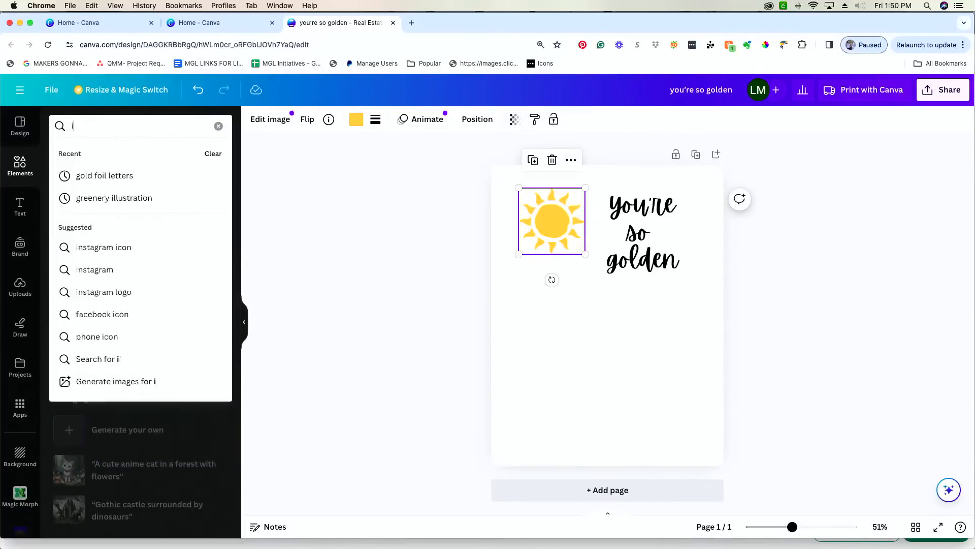
pyautogui.press('BackSpace')
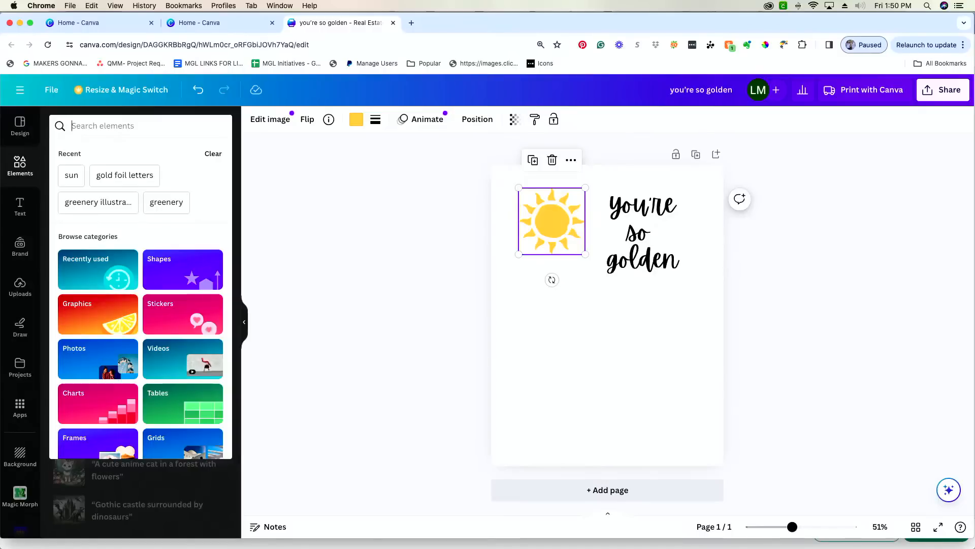
pyautogui.write('floral ')
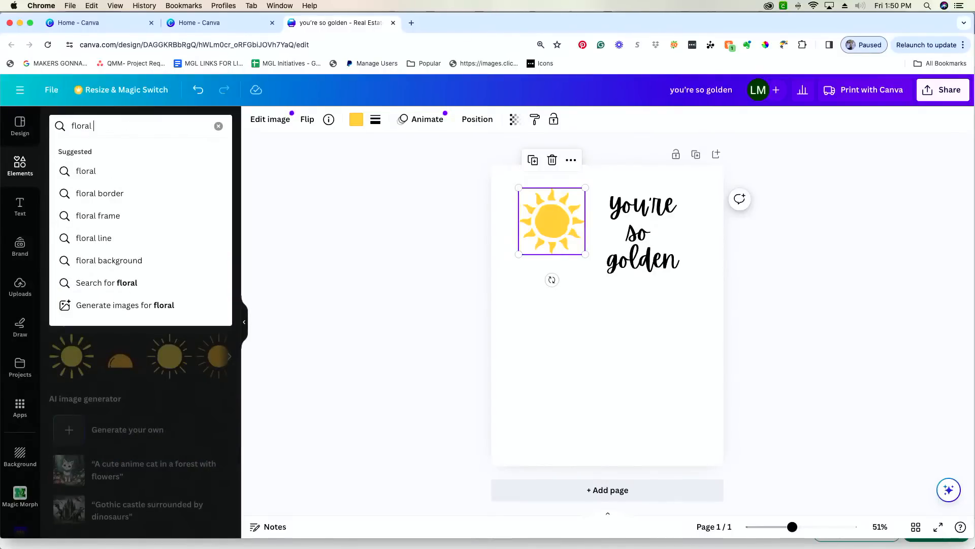
pyautogui.write('il')
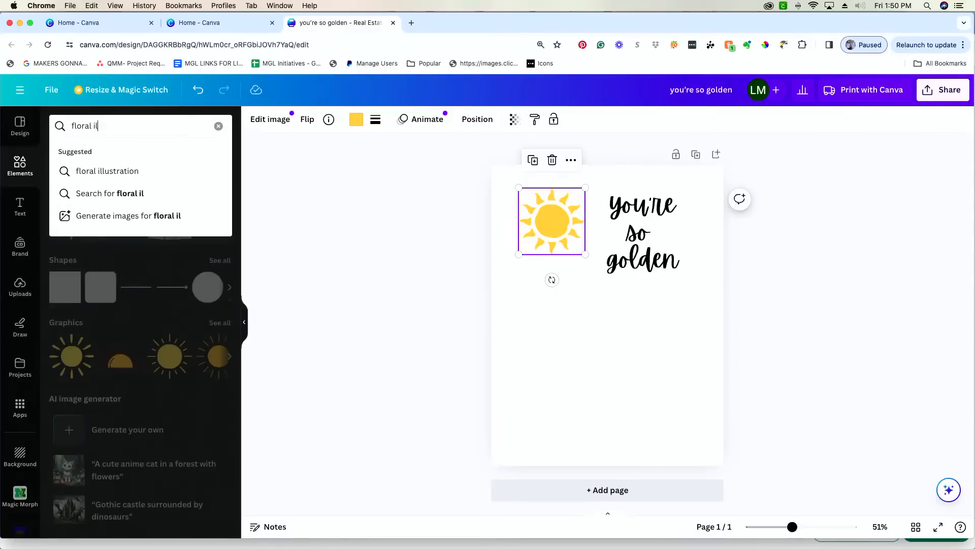
pyautogui.click(155, 170)
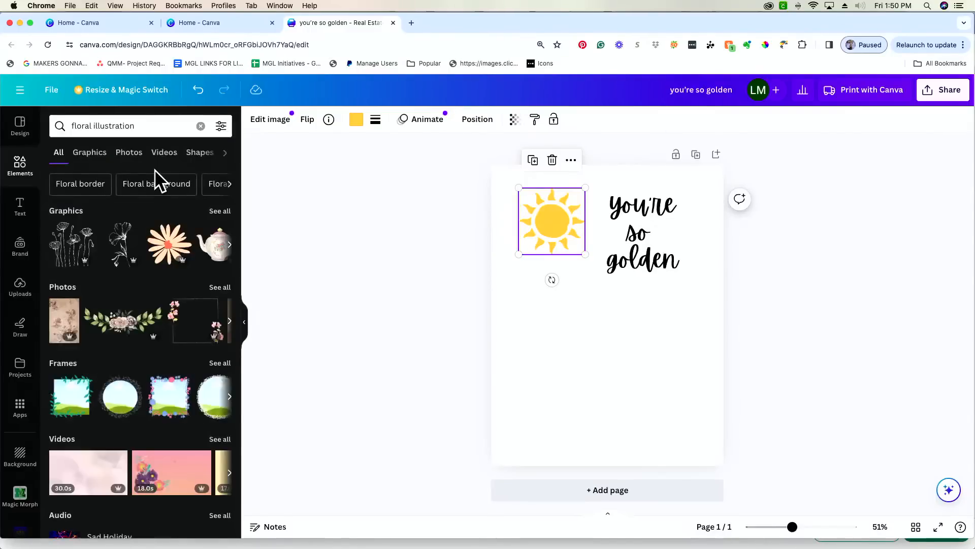
pyautogui.click(220, 211)
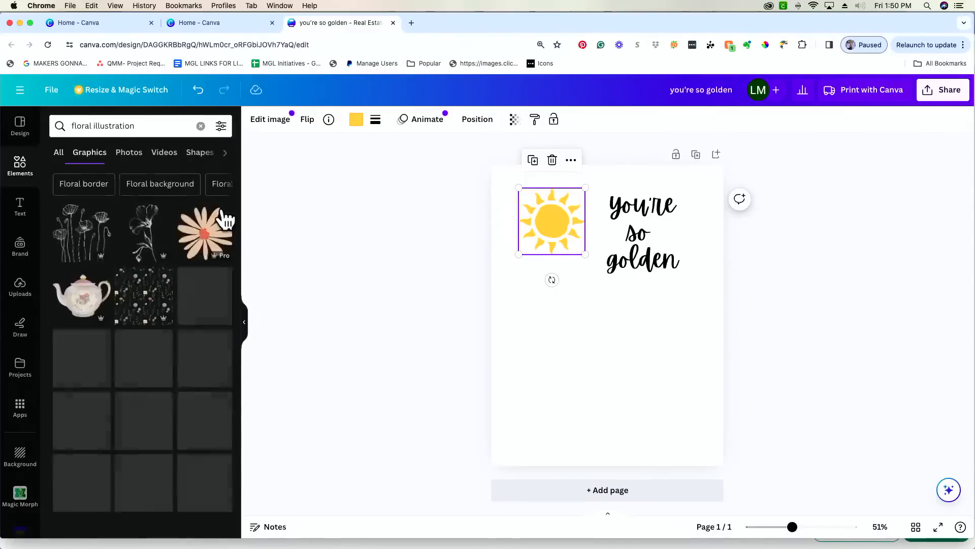
pyautogui.click(66, 244)
pyautogui.moveTo(609, 350); pyautogui.dragTo(563, 341)
pyautogui.moveTo(604, 375); pyautogui.dragTo(686, 468)
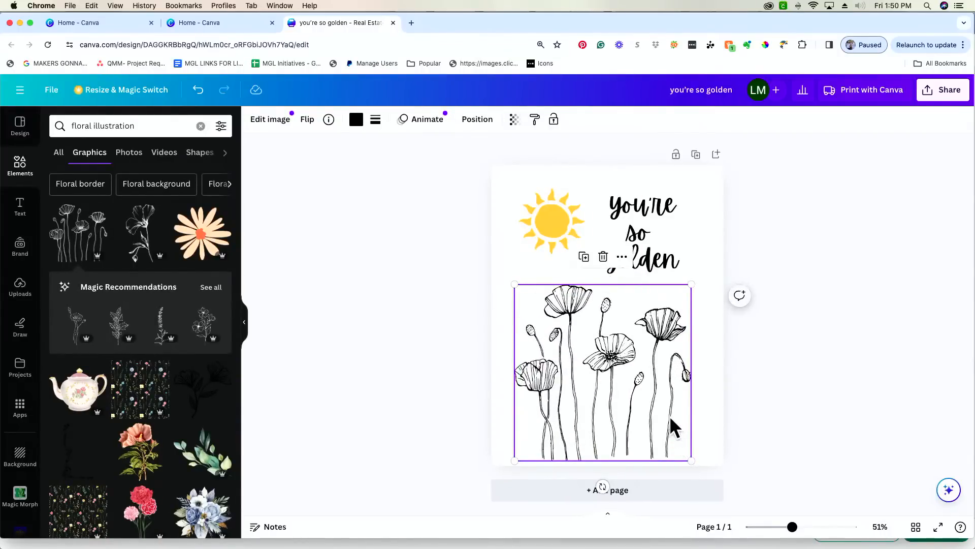
pyautogui.moveTo(671, 419); pyautogui.dragTo(663, 396)
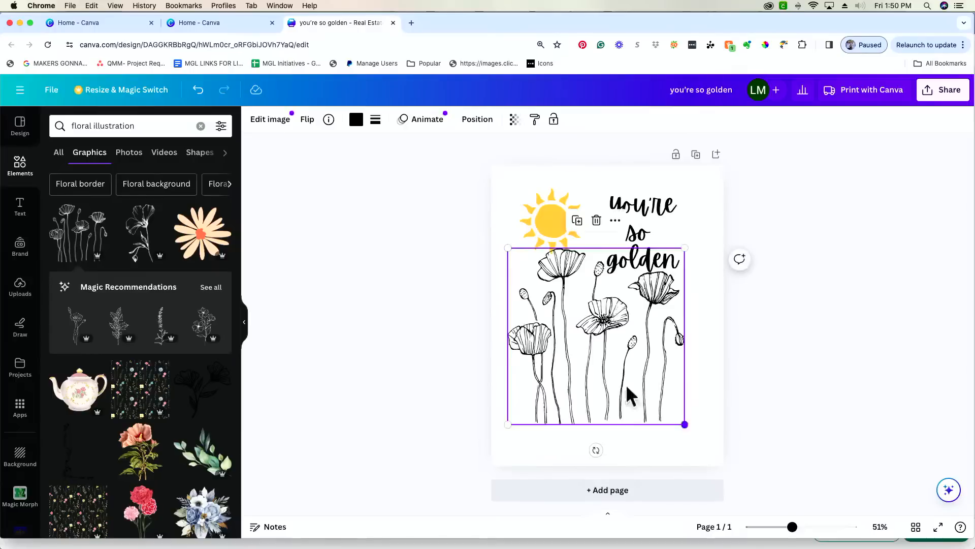
pyautogui.moveTo(790, 528); pyautogui.dragTo(817, 528)
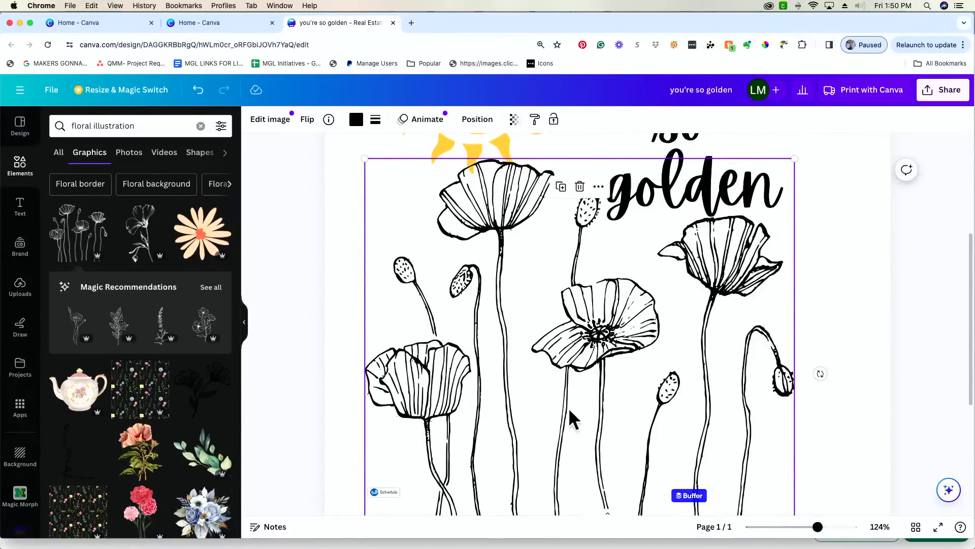
pyautogui.press('Delete')
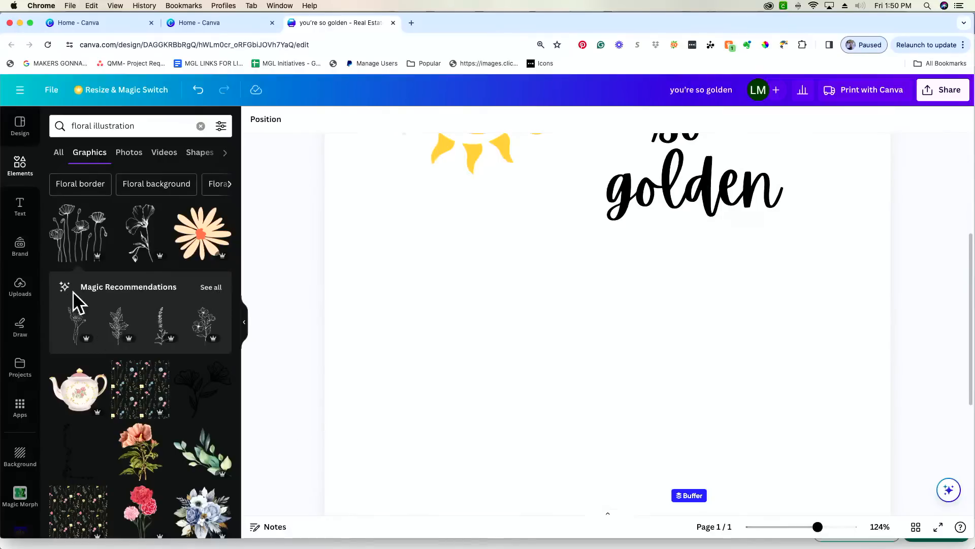
# - Add a line-art flower stem below the sun on the left, shrunk to about 1.4 × 3.6
pyautogui.click(219, 295)
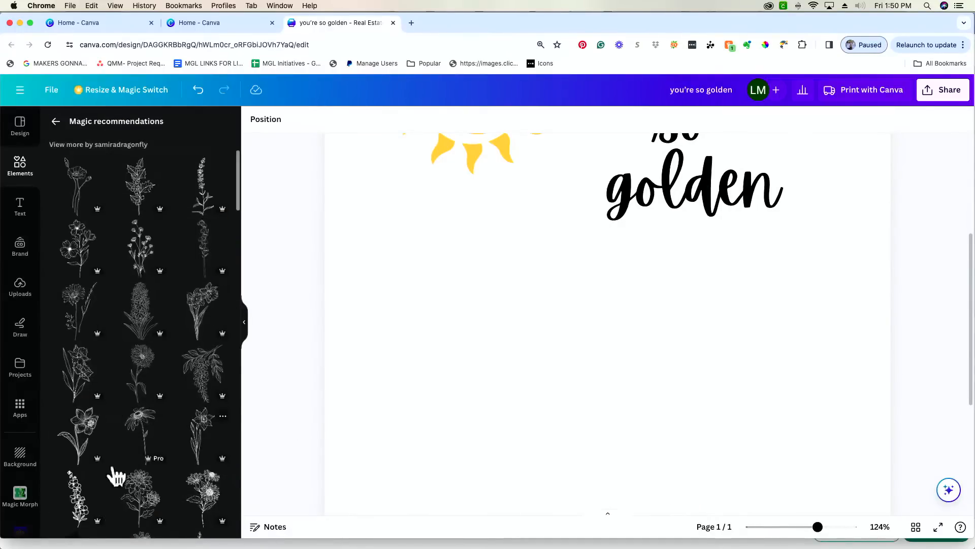
pyautogui.click(79, 503)
pyautogui.moveTo(637, 383); pyautogui.dragTo(486, 413)
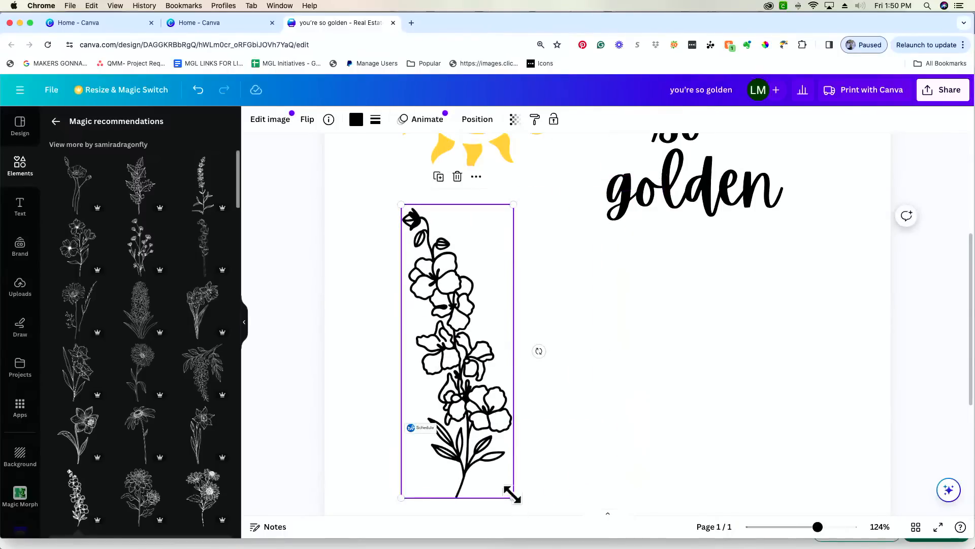
pyautogui.moveTo(514, 499); pyautogui.dragTo(479, 429)
pyautogui.scroll(2, 588, 419)
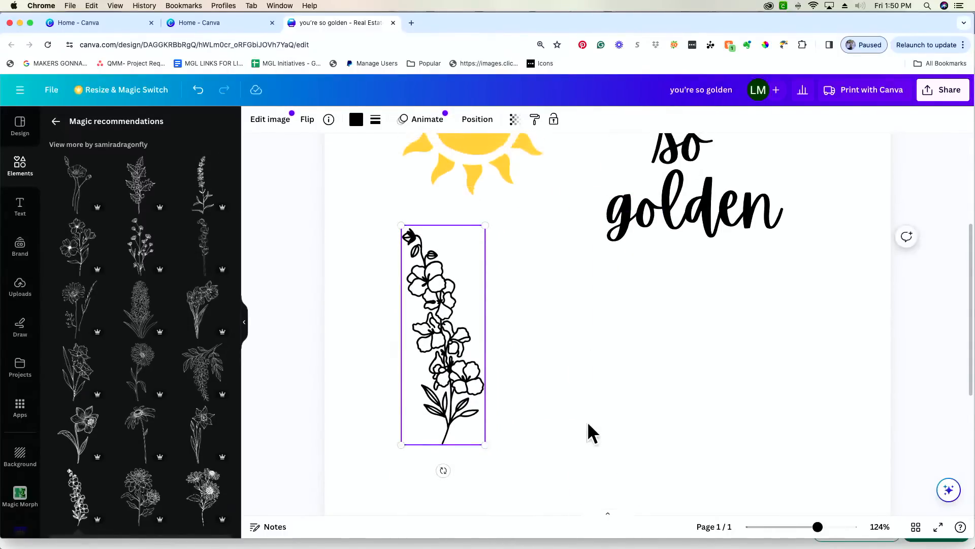
pyautogui.click(57, 121)
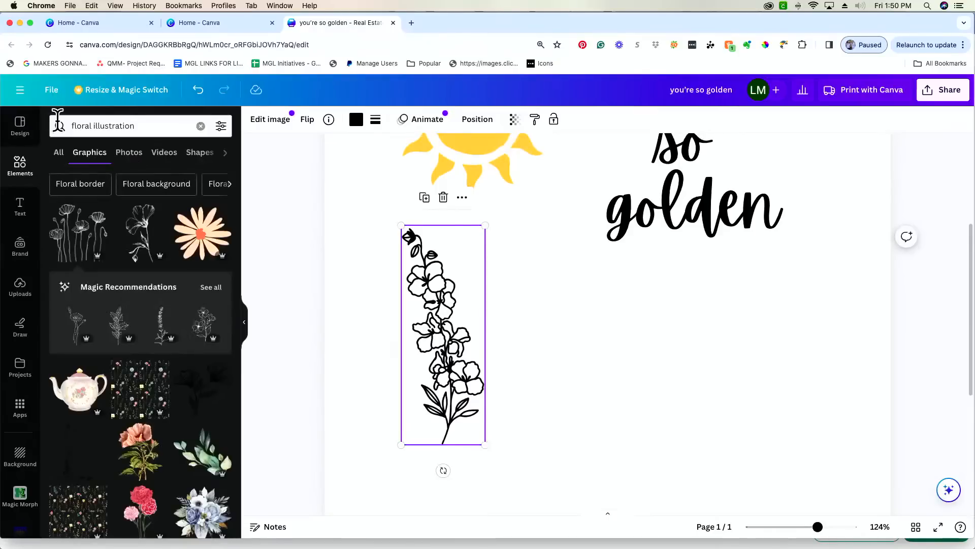
# - Search for 'feather' graphics and add a black feather to the page
pyautogui.click(147, 125)
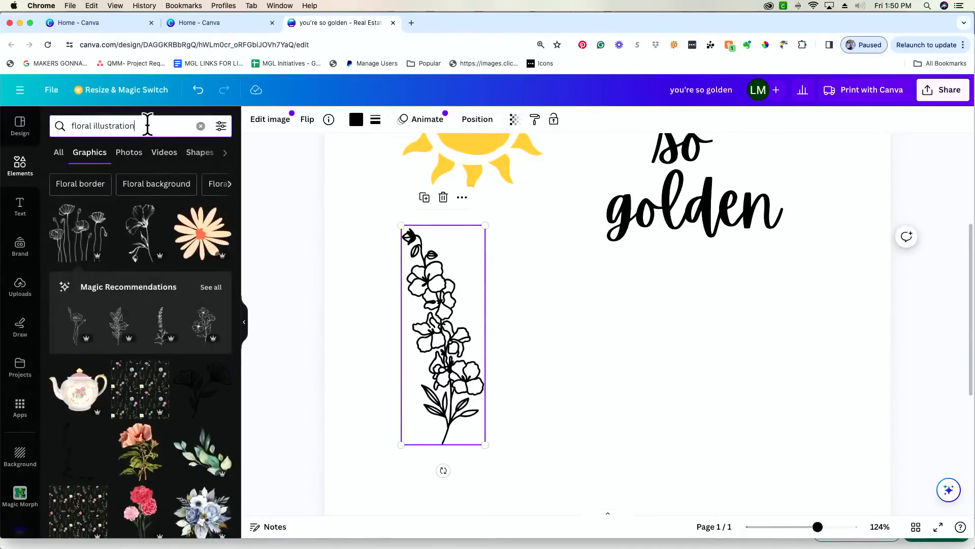
pyautogui.tripleClick(147, 125)
pyautogui.write('feathers')
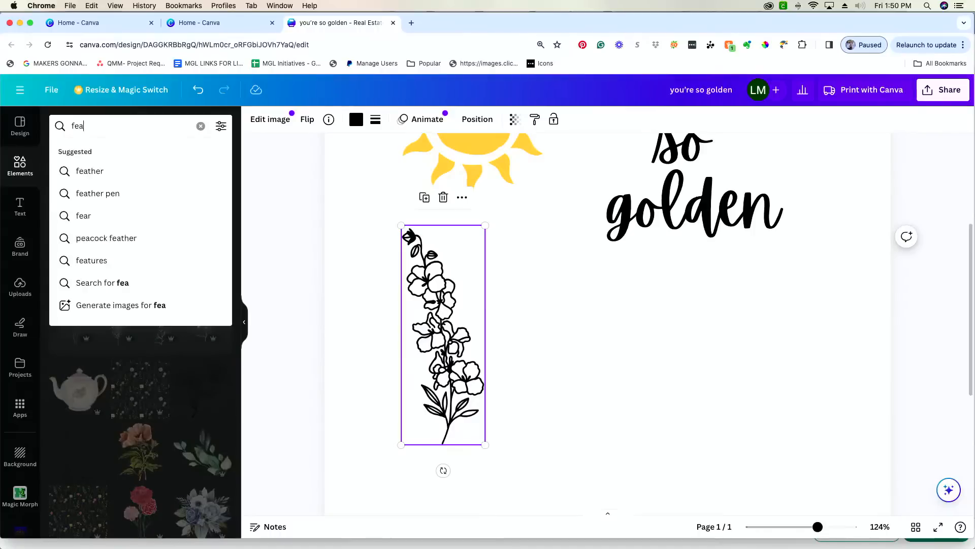
pyautogui.press('BackSpace')
pyautogui.press('Return')
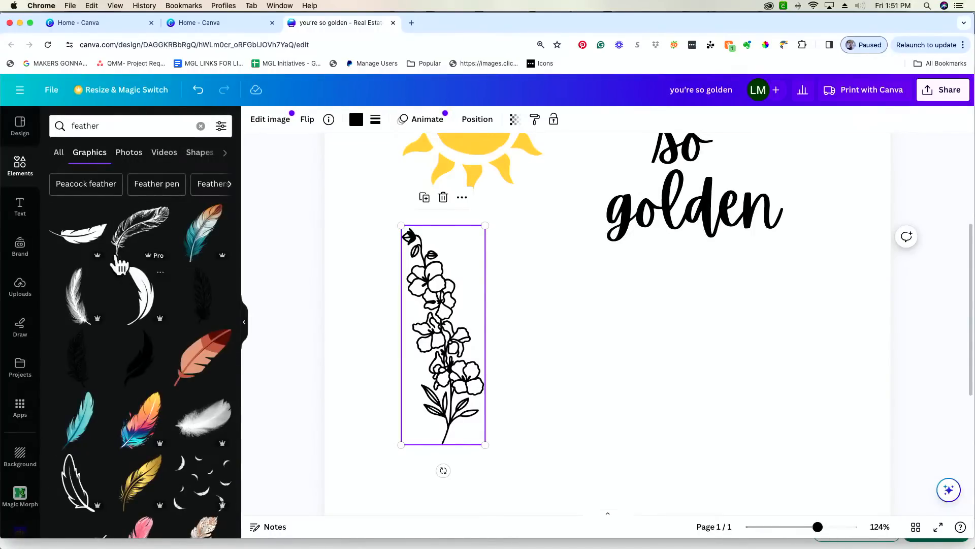
pyautogui.click(80, 236)
# - Rotate the feather sideways beneath the text and zoom out to 63%
pyautogui.moveTo(607, 407); pyautogui.dragTo(710, 357)
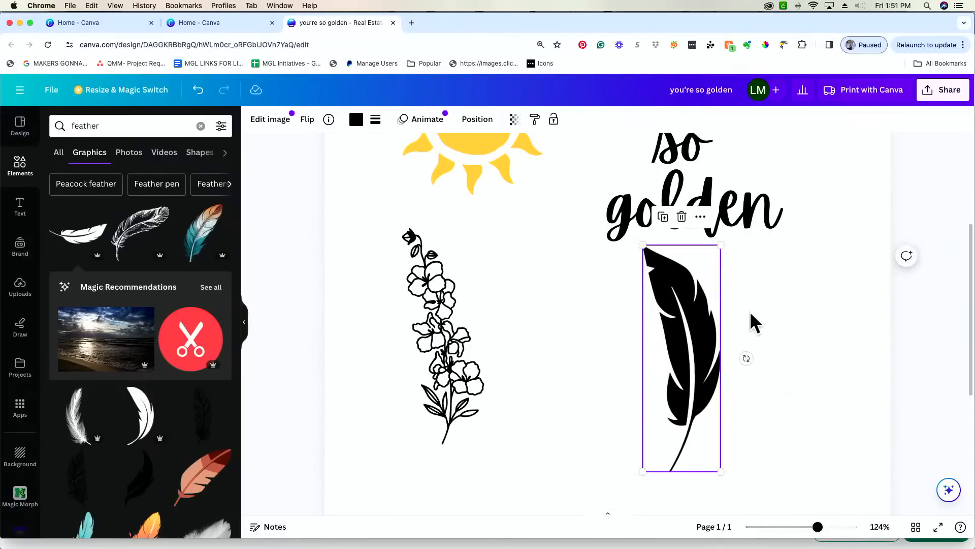
pyautogui.moveTo(746, 354); pyautogui.dragTo(681, 392)
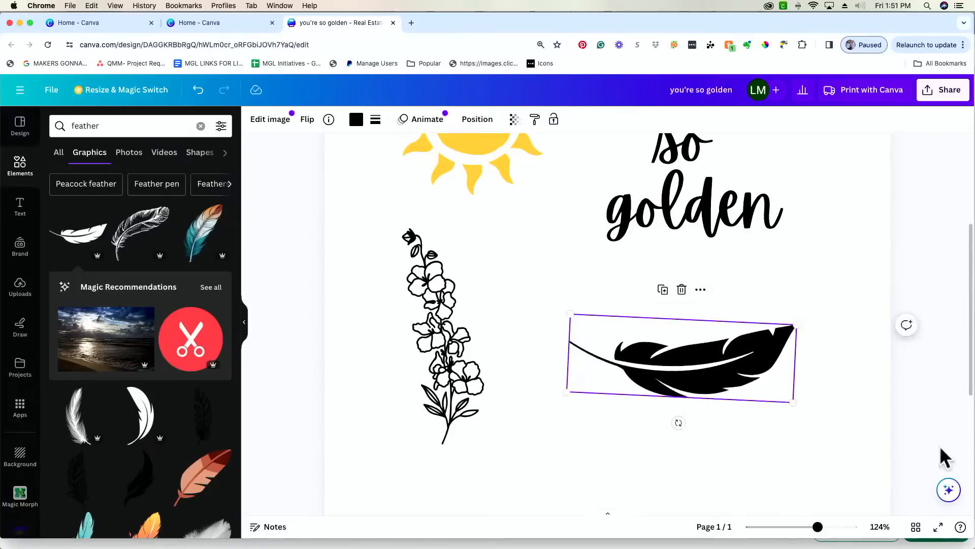
pyautogui.moveTo(819, 527); pyautogui.dragTo(799, 529)
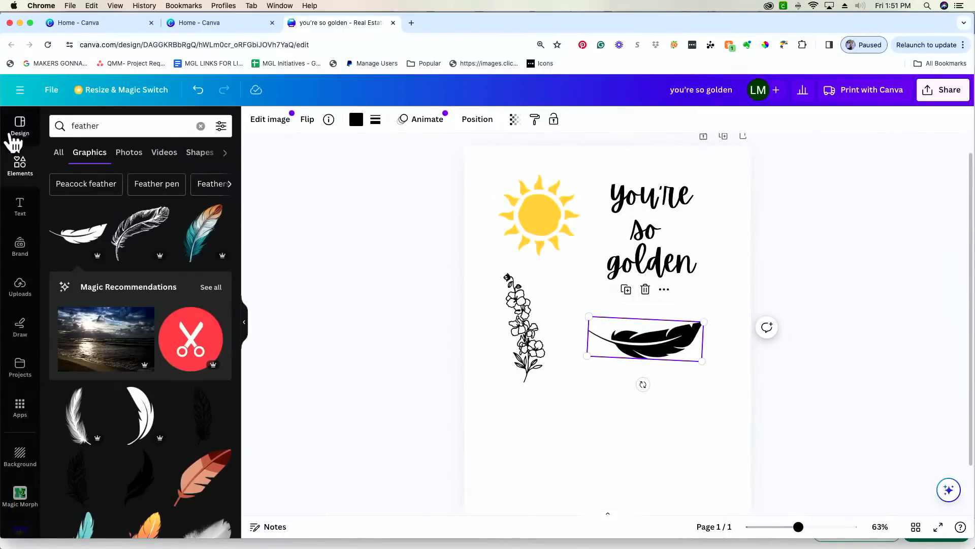
# - Find the Magic Morph app in Apps and open it with the feather loaded
pyautogui.click(19, 414)
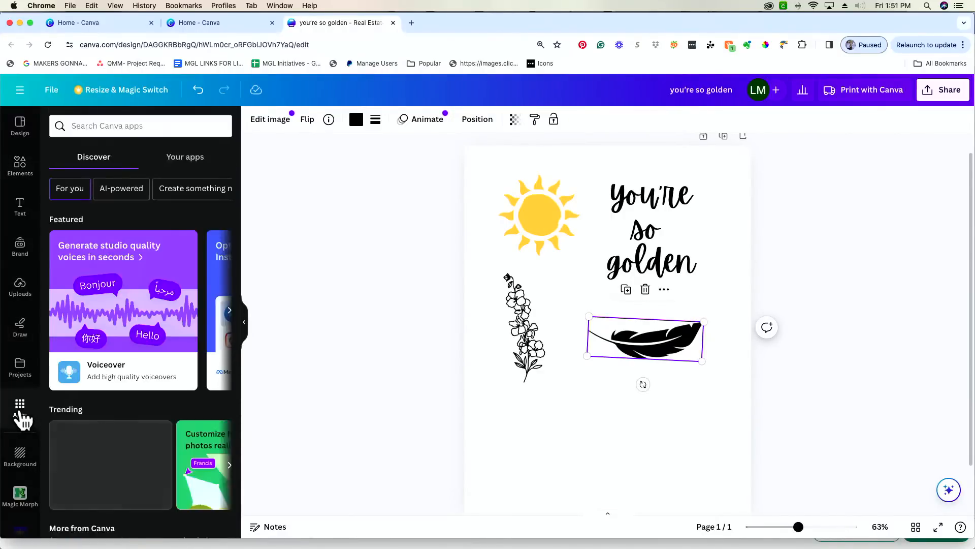
pyautogui.click(150, 122)
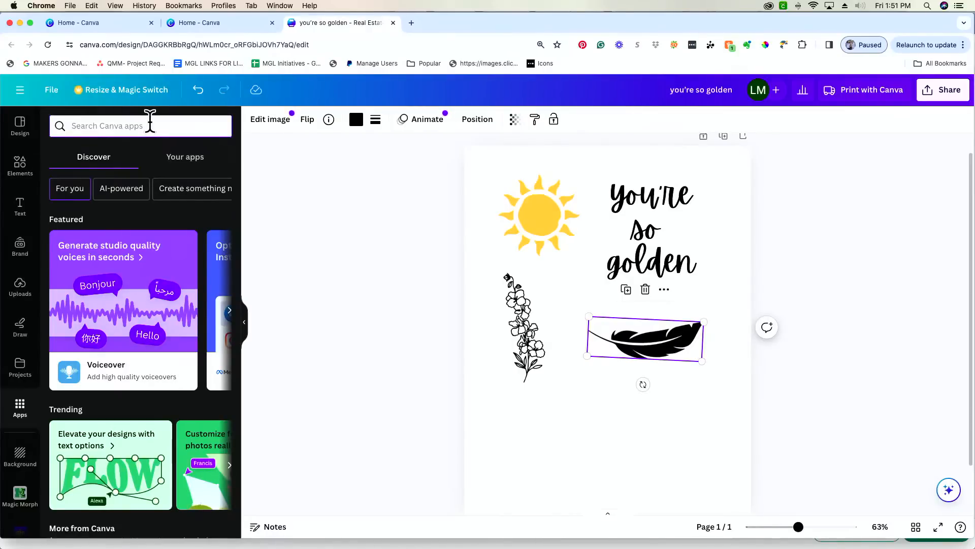
pyautogui.write('magic mo')
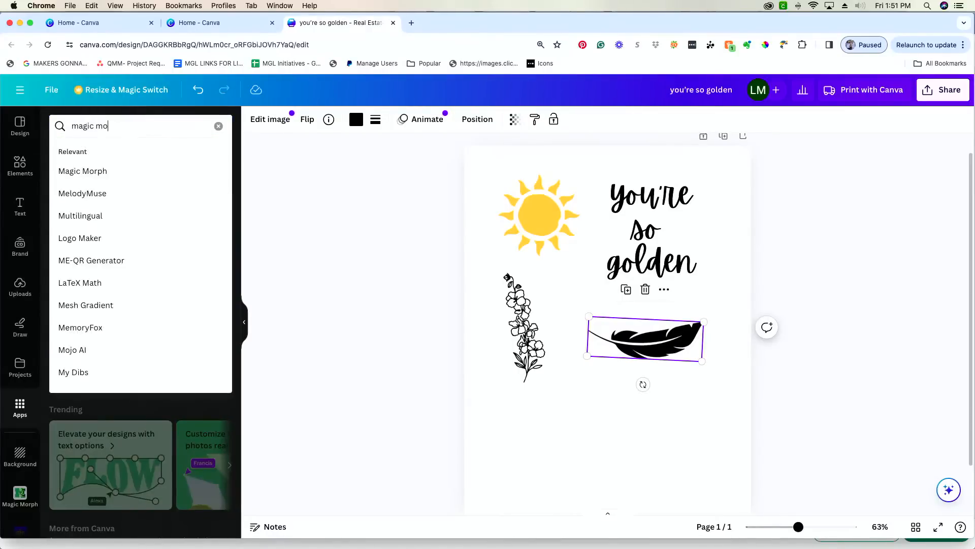
pyautogui.write('rphe')
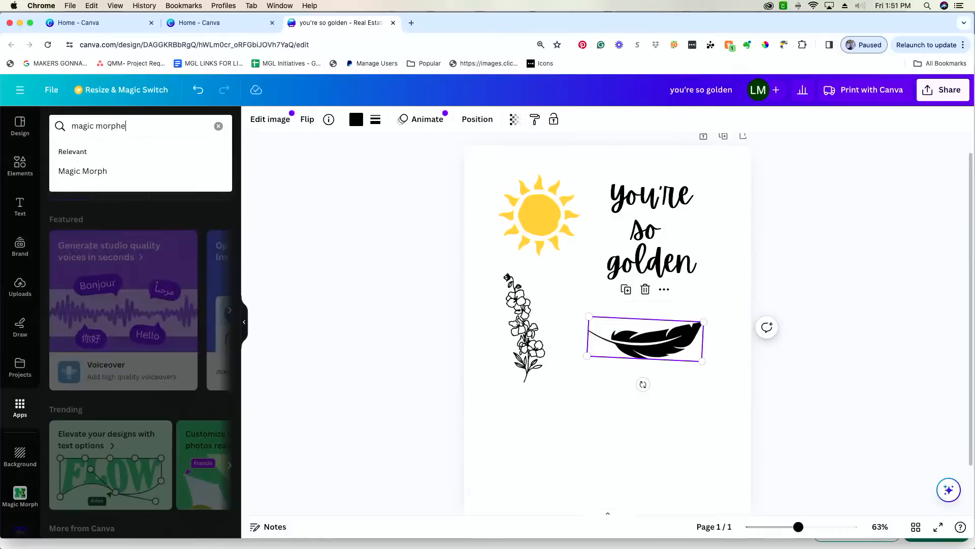
pyautogui.press('Return')
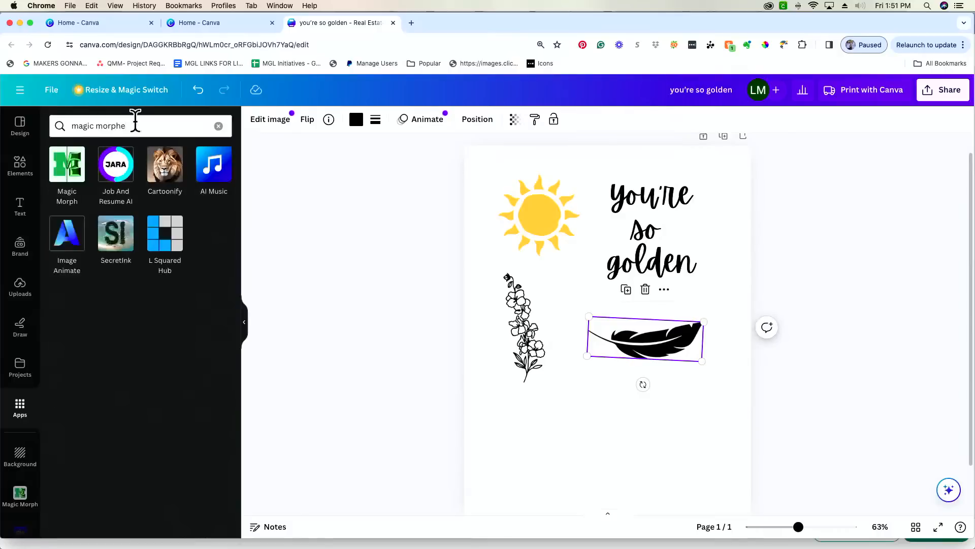
pyautogui.click(64, 187)
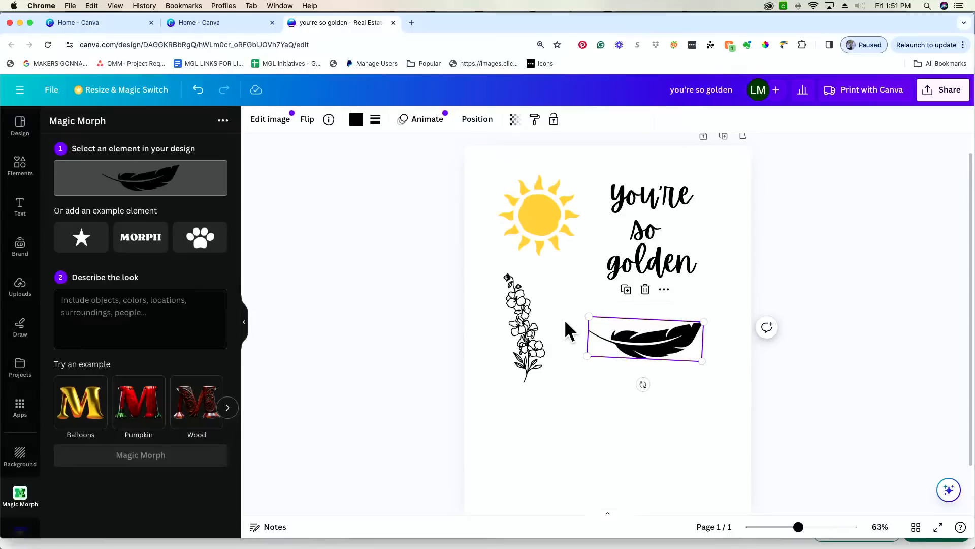
# - Enlarge the "you're so golden" text from its corner handle
pyautogui.click(638, 247)
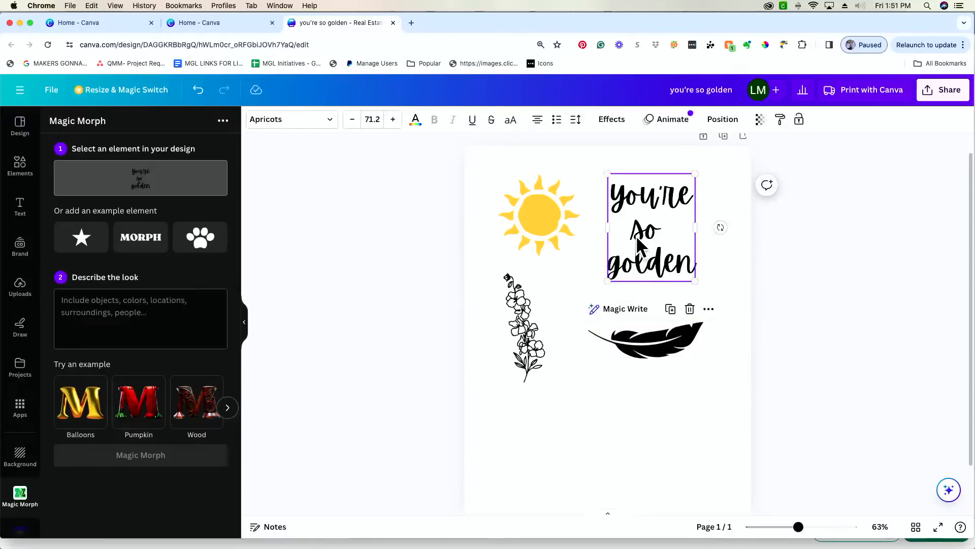
pyautogui.click(511, 303)
pyautogui.click(553, 209)
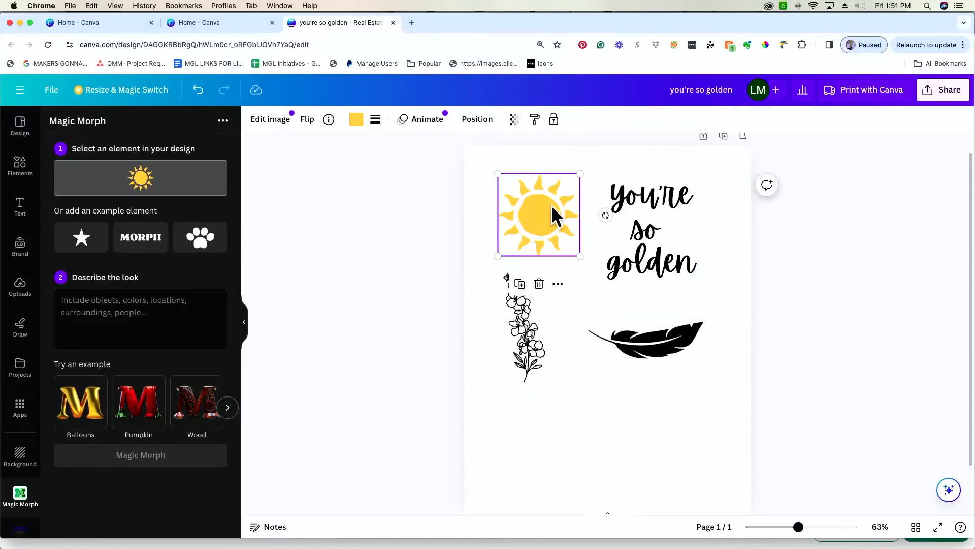
pyautogui.click(673, 251)
pyautogui.click(632, 354)
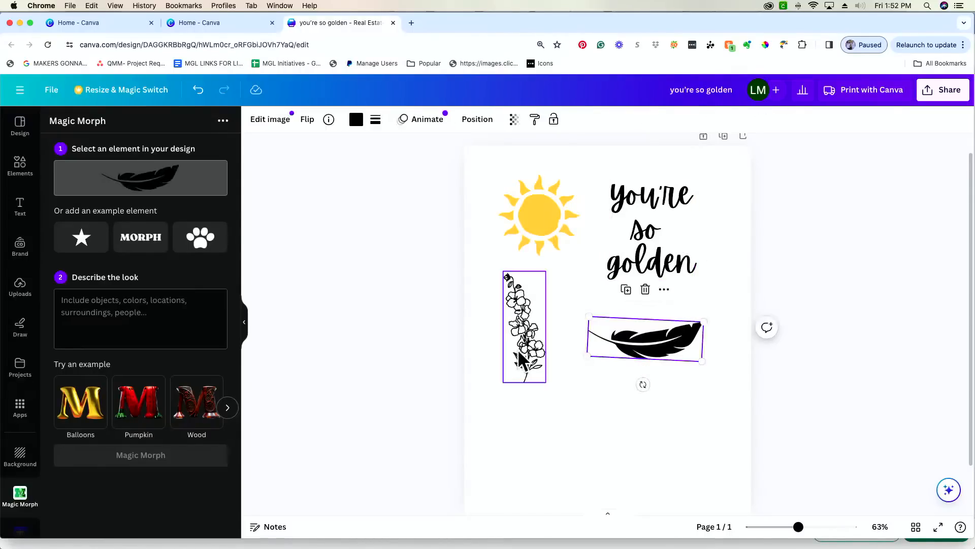
pyautogui.click(649, 224)
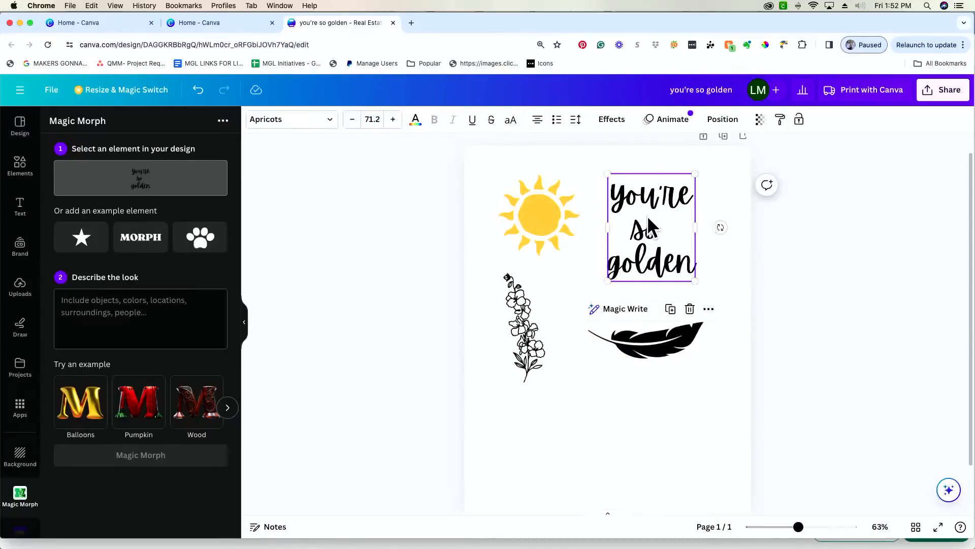
pyautogui.moveTo(695, 281); pyautogui.dragTo(726, 317)
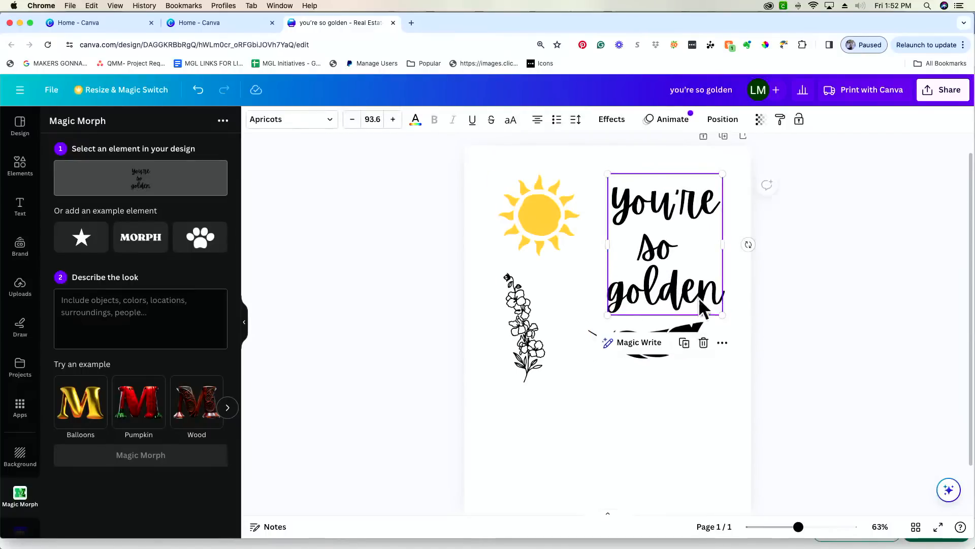
pyautogui.click(635, 367)
# - Move the feather lower beneath the text and load the text into Magic Morph
pyautogui.moveTo(645, 350); pyautogui.dragTo(655, 382)
pyautogui.click(676, 279)
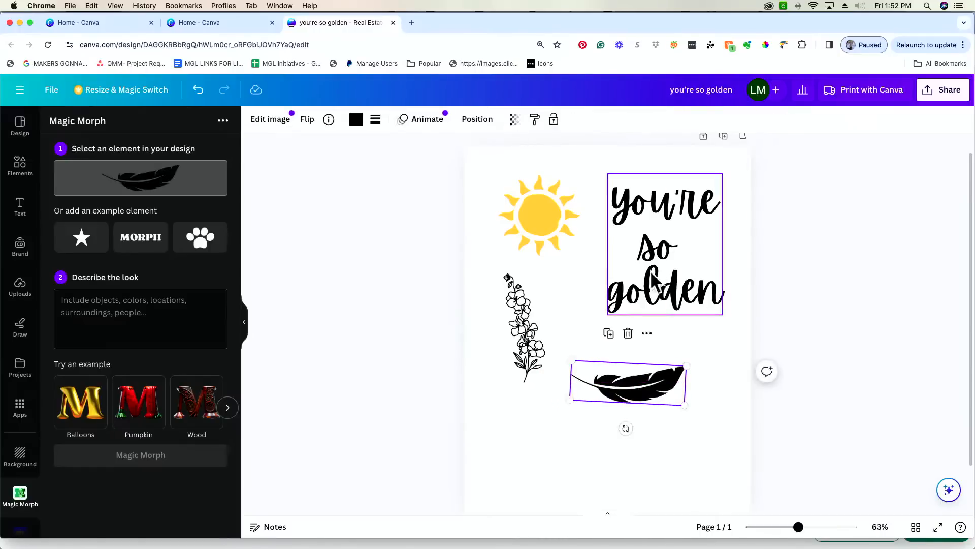
pyautogui.click(698, 304)
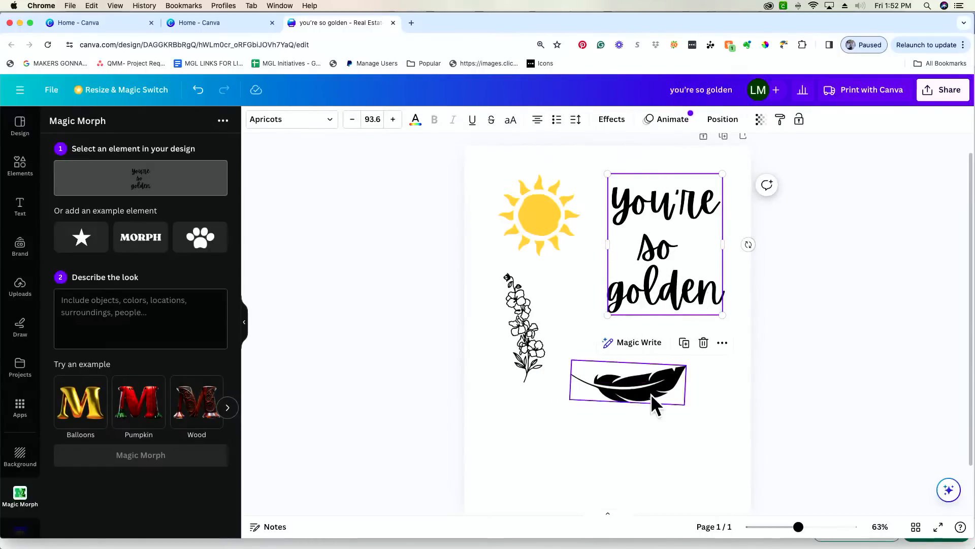
pyautogui.moveTo(651, 391); pyautogui.dragTo(650, 423)
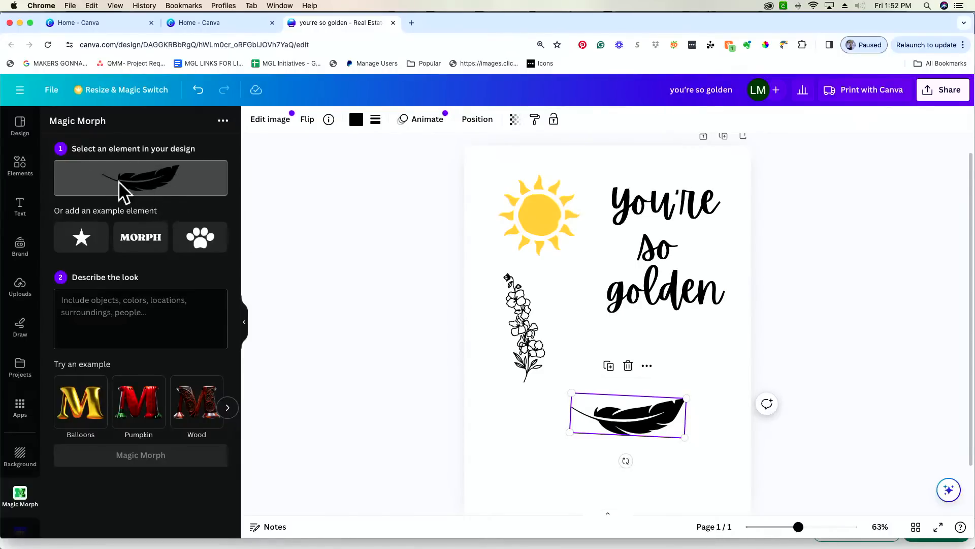
pyautogui.click(655, 259)
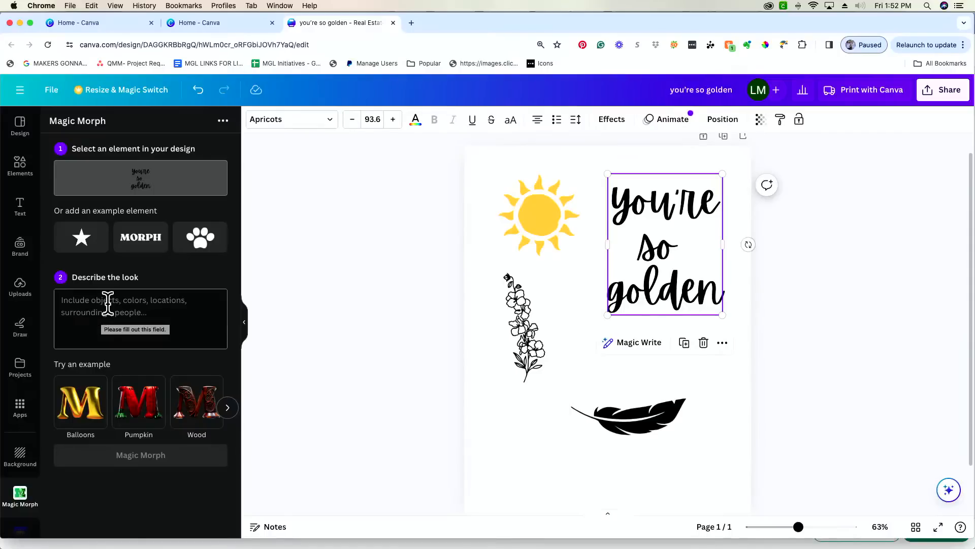
# - Try the gold foil balloons, Halloween pumpkin and wood carving example descriptions
pyautogui.hscroll(5, 122, 419)
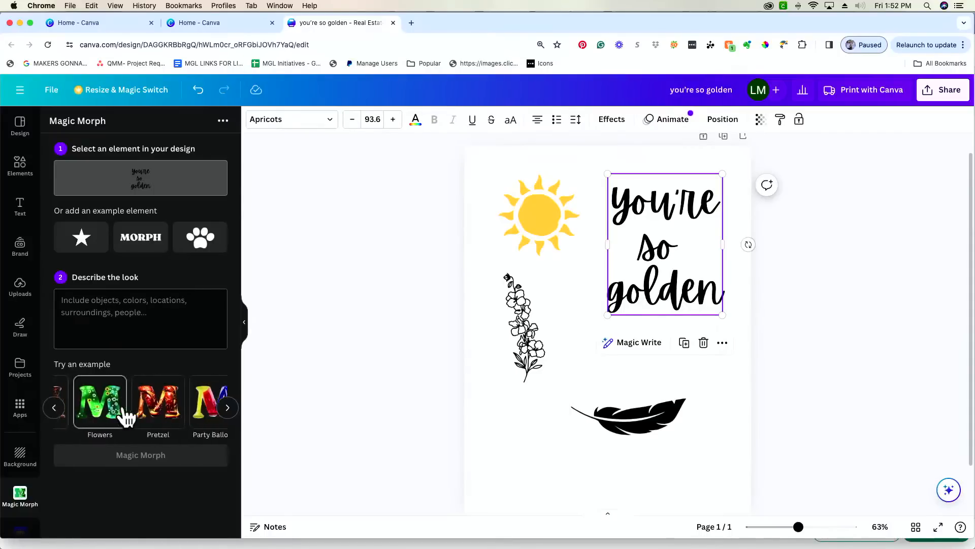
pyautogui.hscroll(-5, 142, 418)
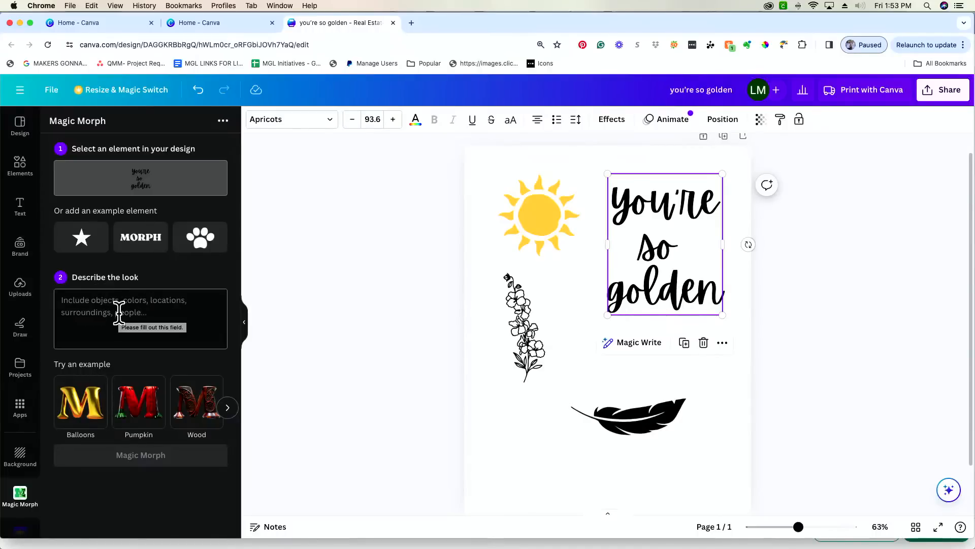
pyautogui.click(94, 411)
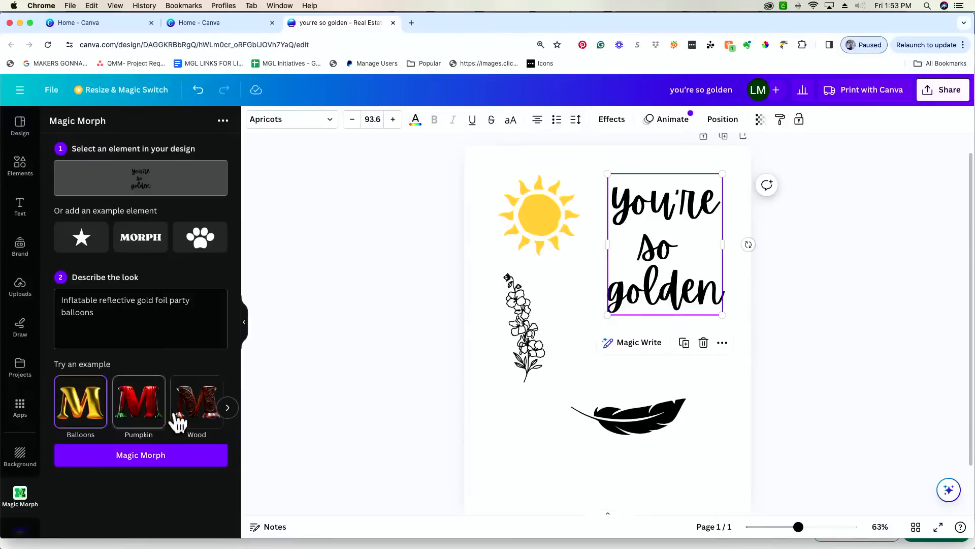
pyautogui.click(152, 418)
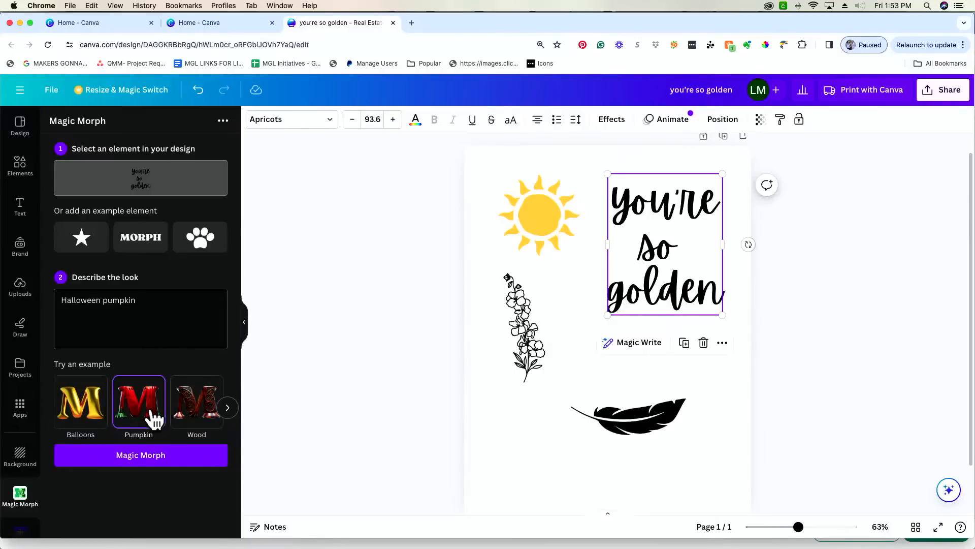
pyautogui.click(196, 411)
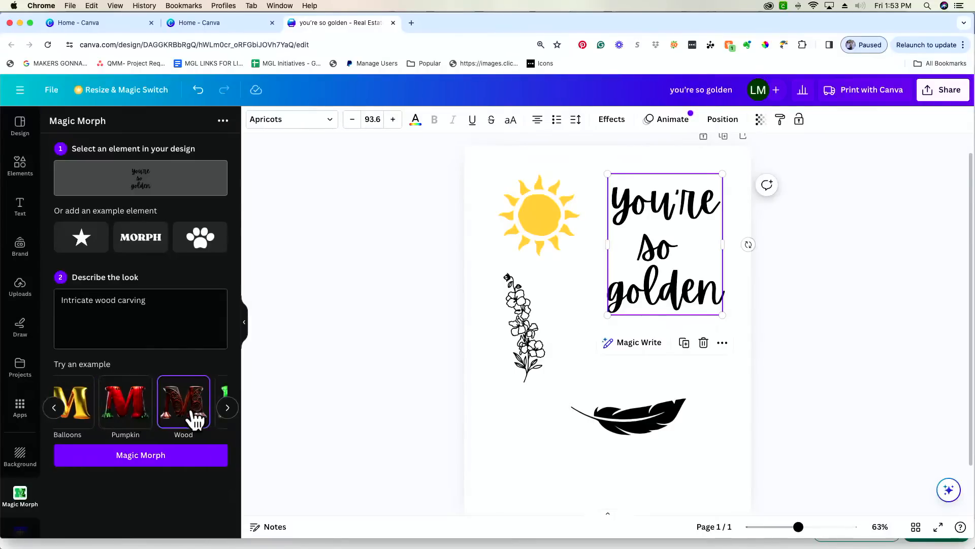
pyautogui.click(227, 407)
# - Try Flowers, Pretzel and balloon animals, then settle on the gold foil party balloons description
pyautogui.click(93, 420)
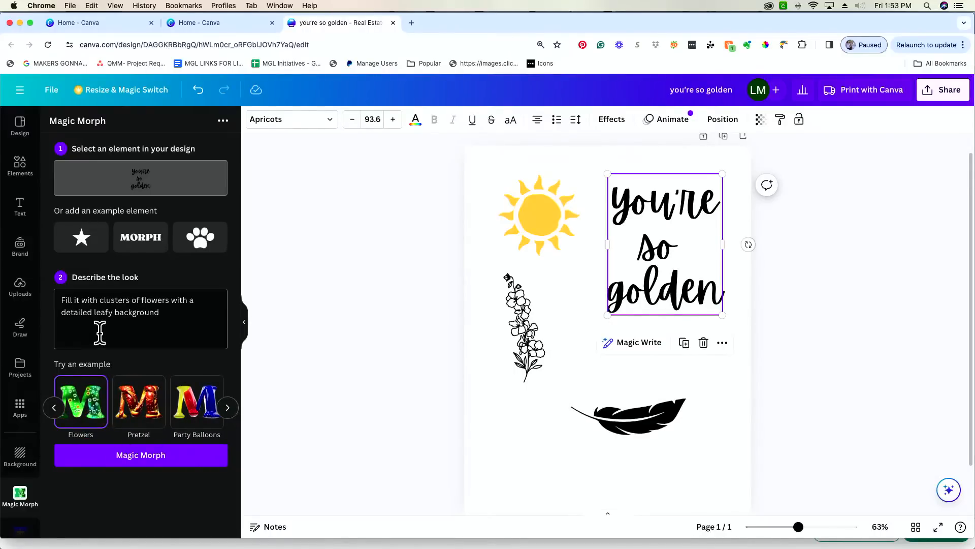
pyautogui.click(153, 416)
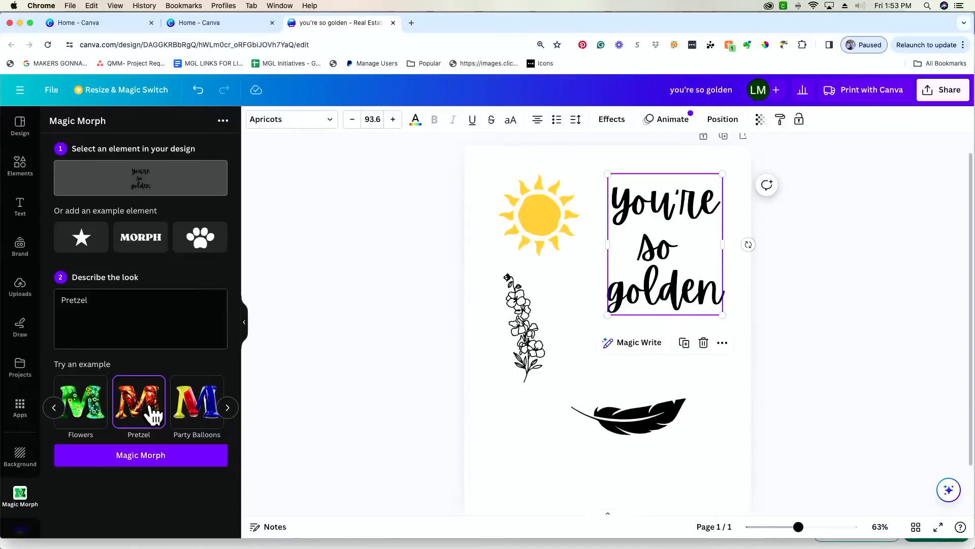
pyautogui.hscroll(2, 153, 416)
pyautogui.click(164, 416)
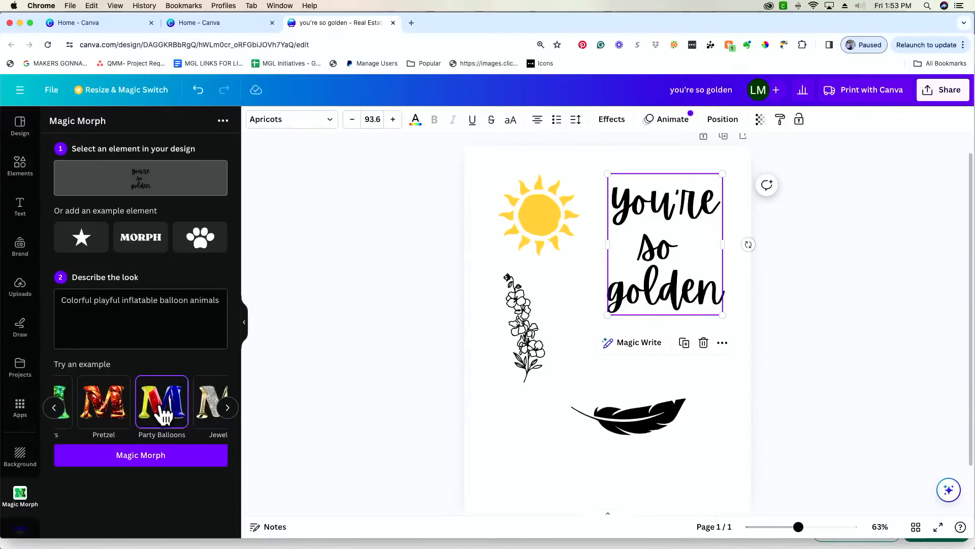
pyautogui.hscroll(1, 163, 416)
pyautogui.hscroll(-3, 163, 416)
pyautogui.click(92, 418)
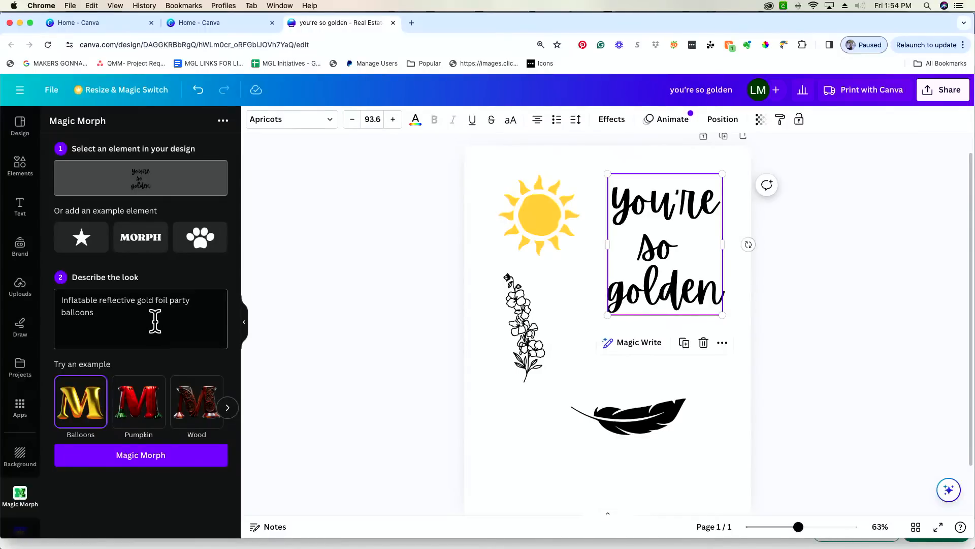
# - Generate Magic Morph results, add page 2 and place the first gold-foil result on it
pyautogui.click(146, 469)
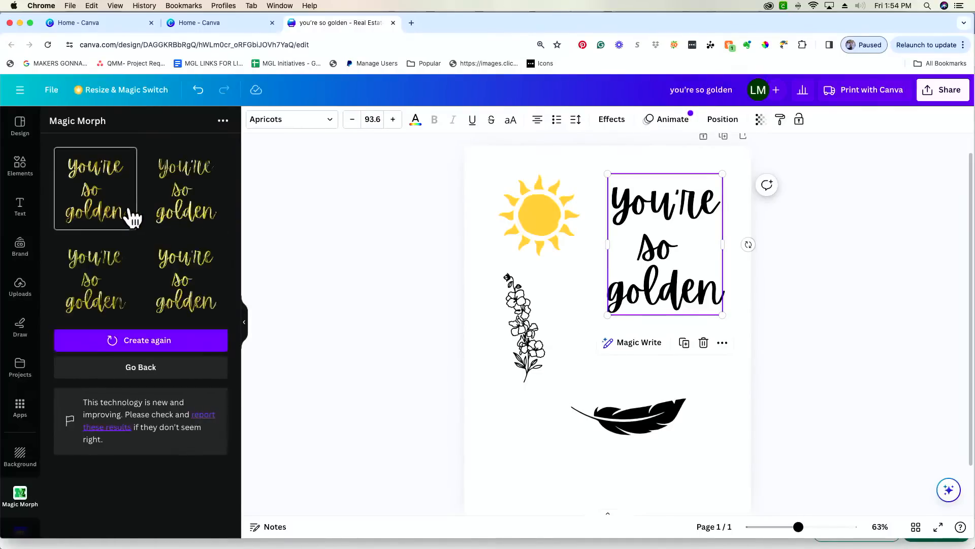
pyautogui.scroll(-2, 605, 250)
pyautogui.scroll(-2, 638, 464)
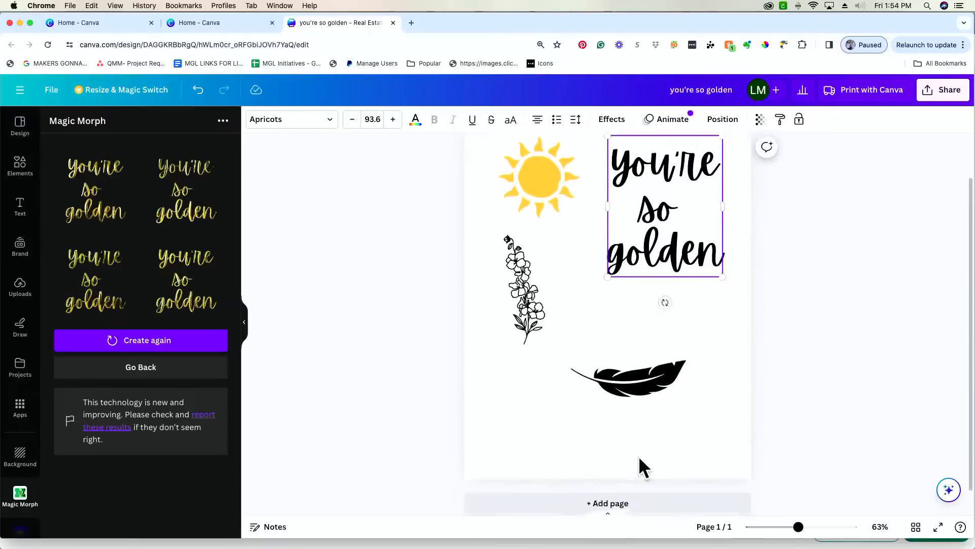
pyautogui.click(645, 490)
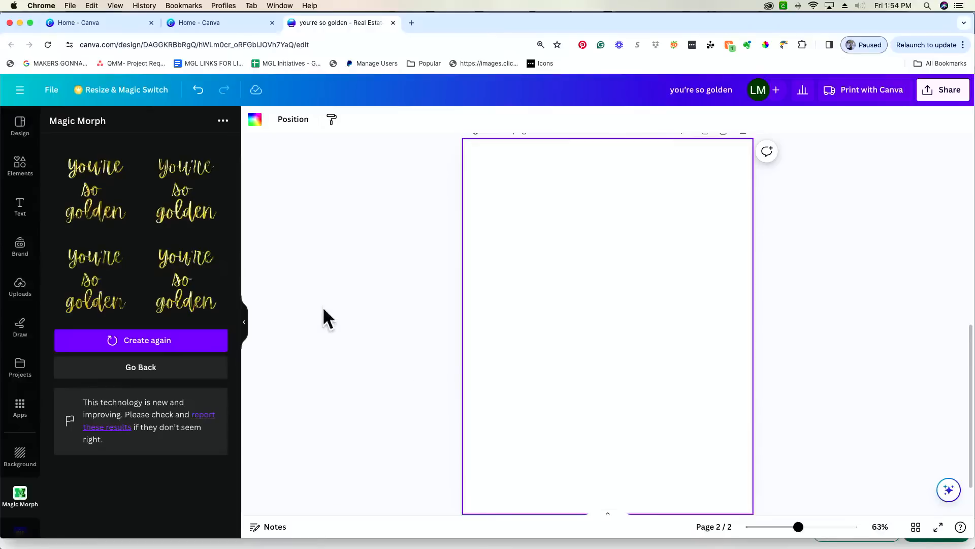
pyautogui.click(92, 206)
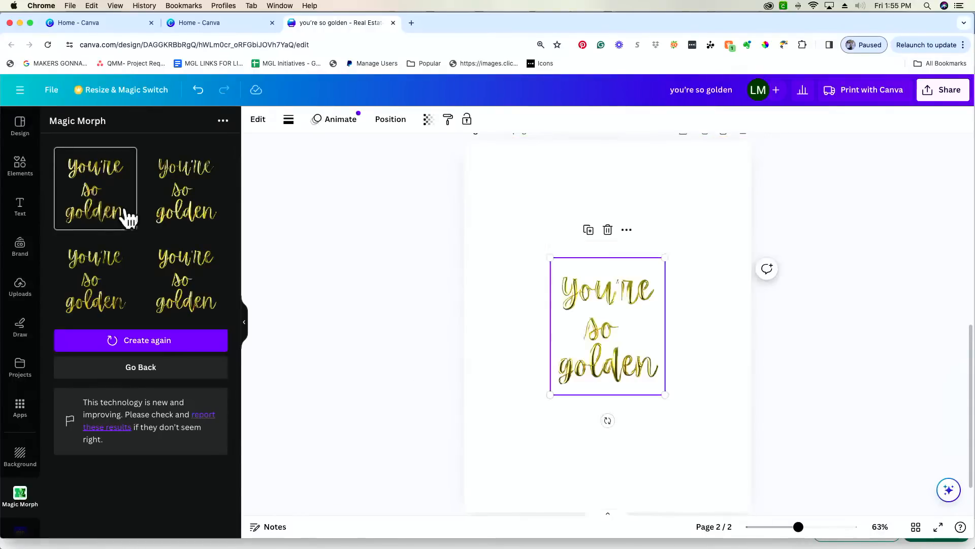
# - Make page 2's background black from the document colors
pyautogui.click(660, 183)
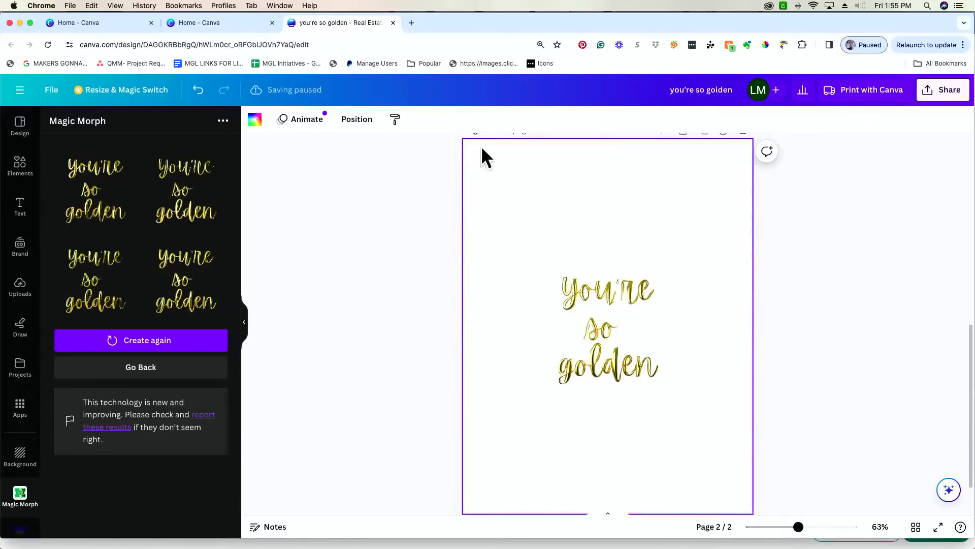
pyautogui.click(255, 121)
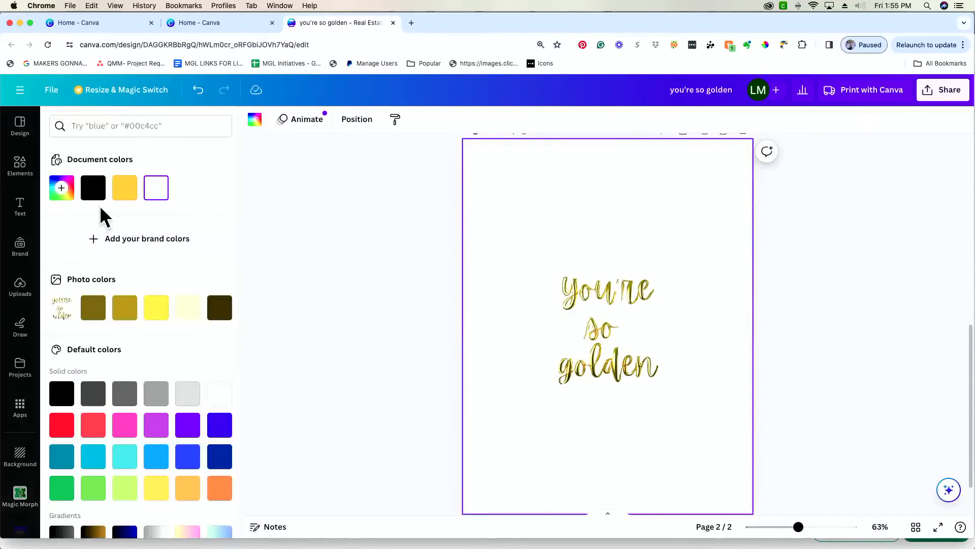
pyautogui.click(93, 189)
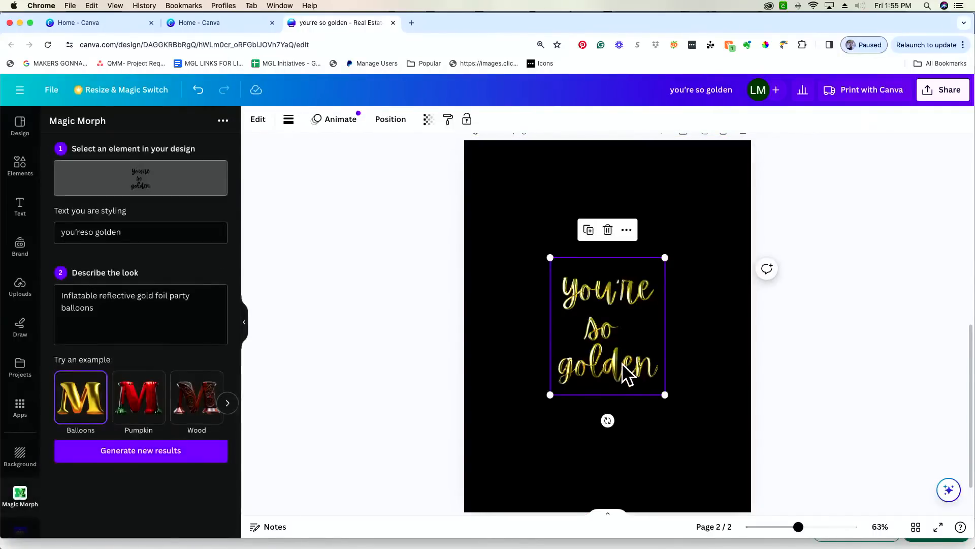
# - Enlarge the gold 'you're so golden' text to fill most of the page and center it
pyautogui.moveTo(665, 395); pyautogui.dragTo(762, 523)
pyautogui.moveTo(700, 495); pyautogui.dragTo(647, 388)
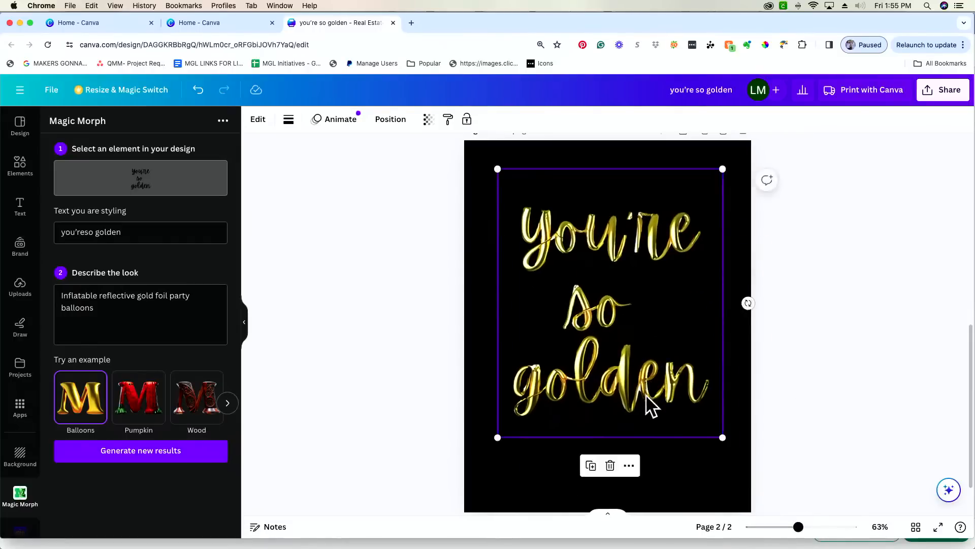
pyautogui.moveTo(799, 528); pyautogui.dragTo(809, 527)
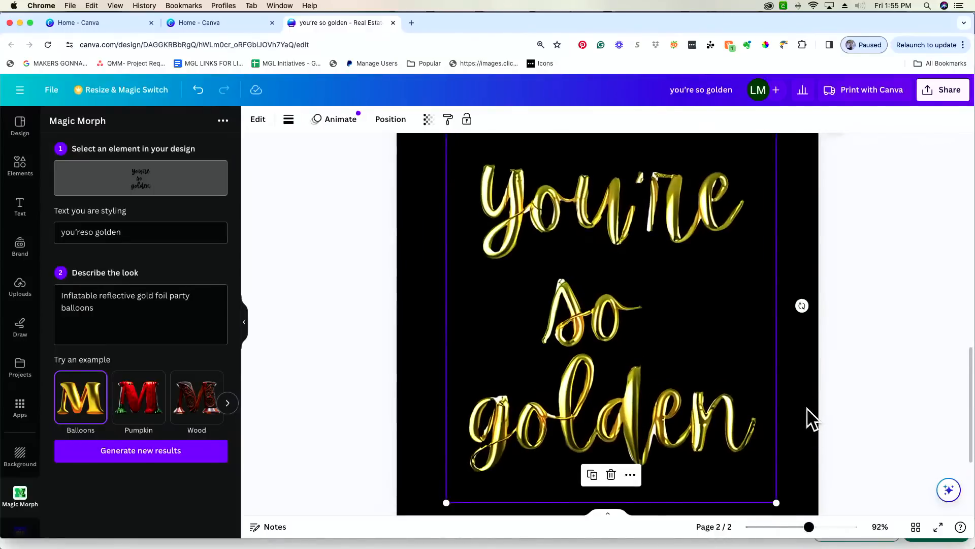
pyautogui.scroll(1, 806, 408)
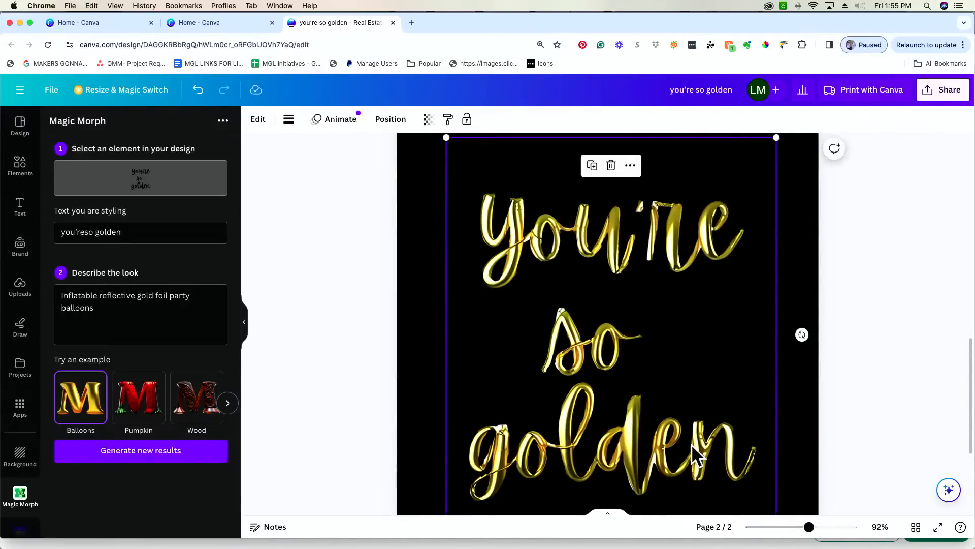
pyautogui.scroll(-2, 691, 444)
pyautogui.moveTo(810, 527); pyautogui.dragTo(799, 528)
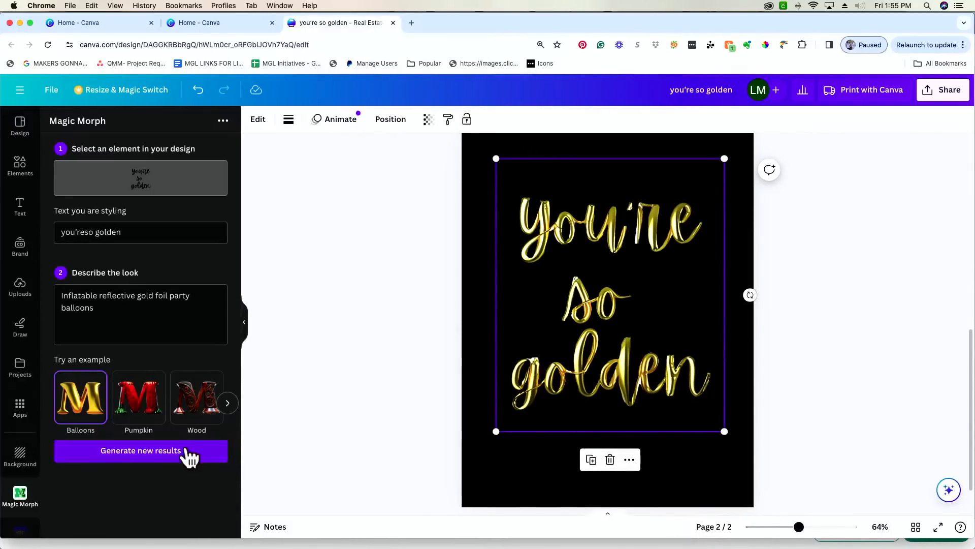
pyautogui.moveTo(569, 386); pyautogui.dragTo(570, 397)
# - Generate a fresh batch of Magic Morph variations, then try one on the page and delete it
pyautogui.click(121, 451)
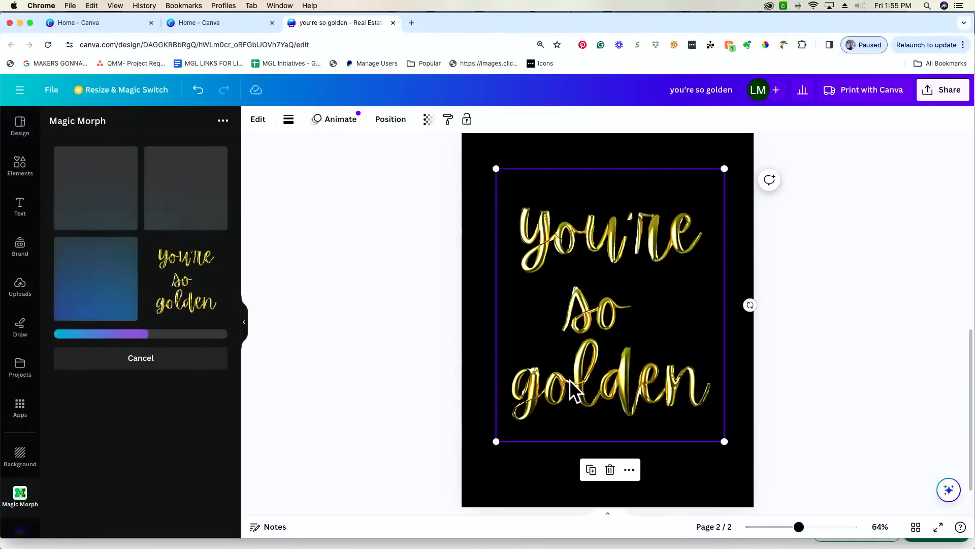
pyautogui.moveTo(588, 386); pyautogui.dragTo(559, 331)
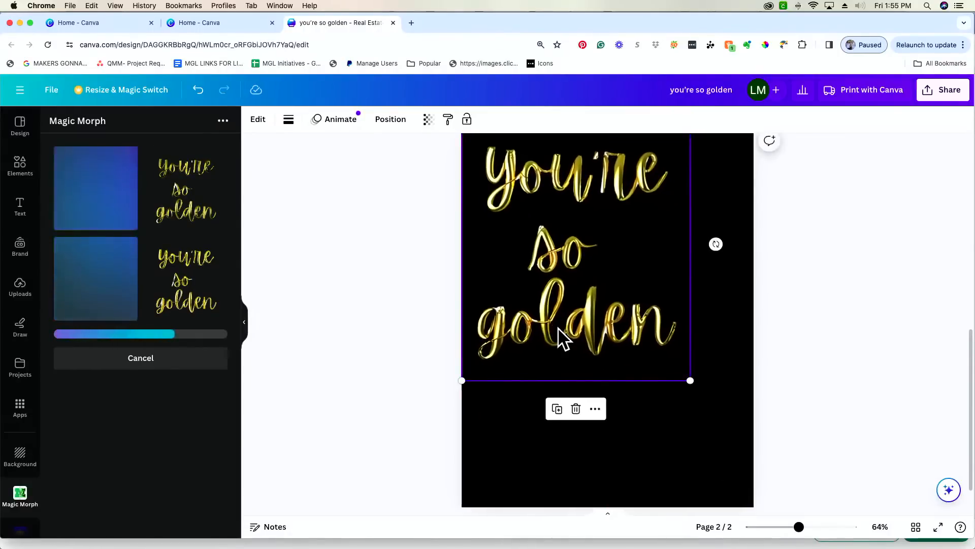
pyautogui.click(206, 219)
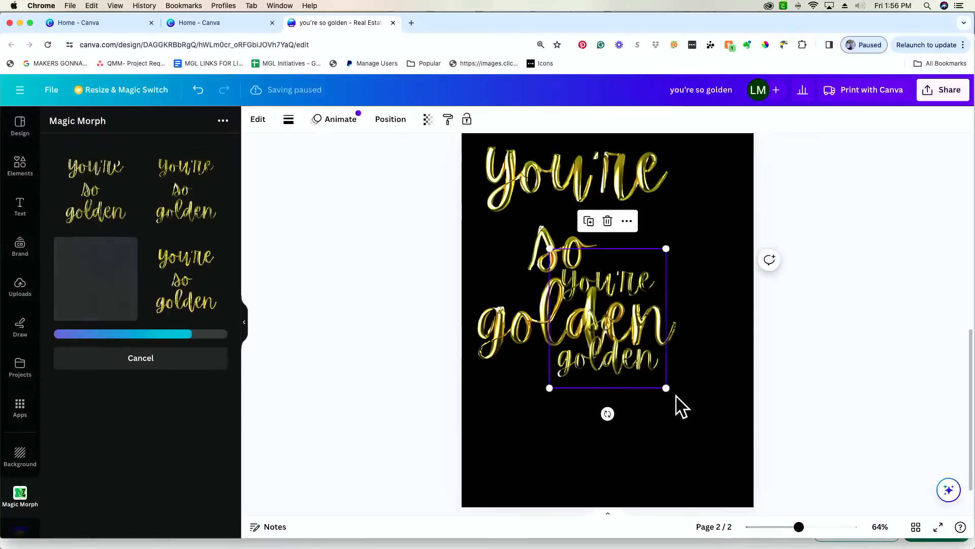
pyautogui.moveTo(665, 388); pyautogui.dragTo(773, 506)
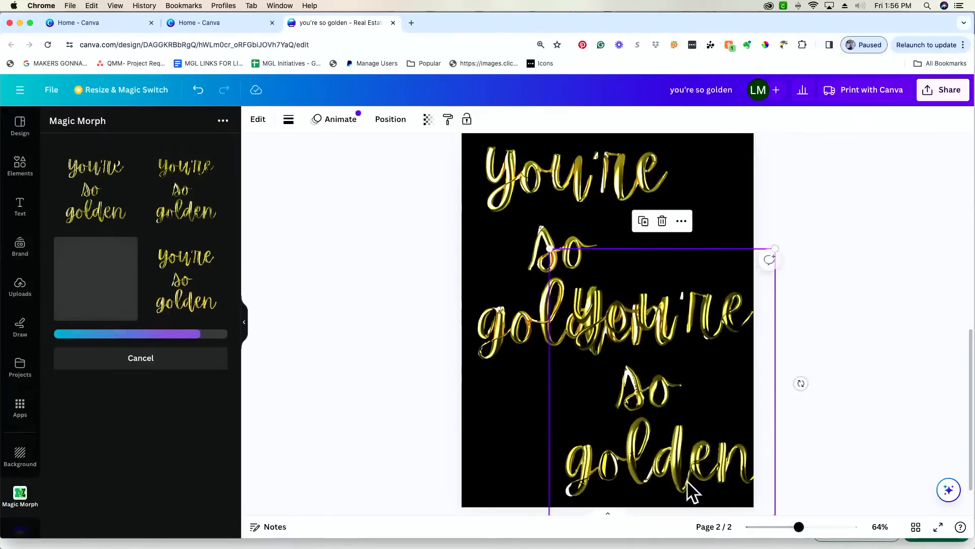
pyautogui.moveTo(684, 467); pyautogui.dragTo(645, 503)
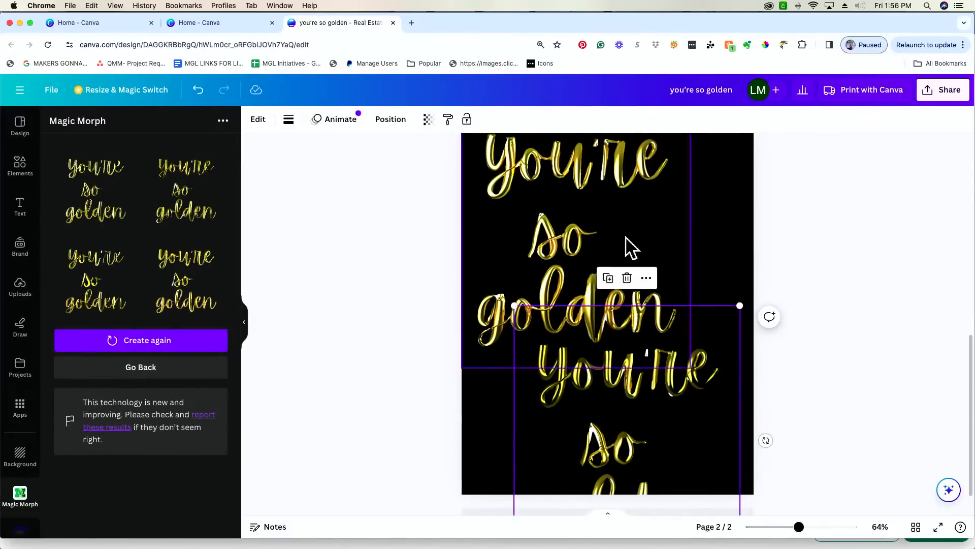
pyautogui.press('Delete')
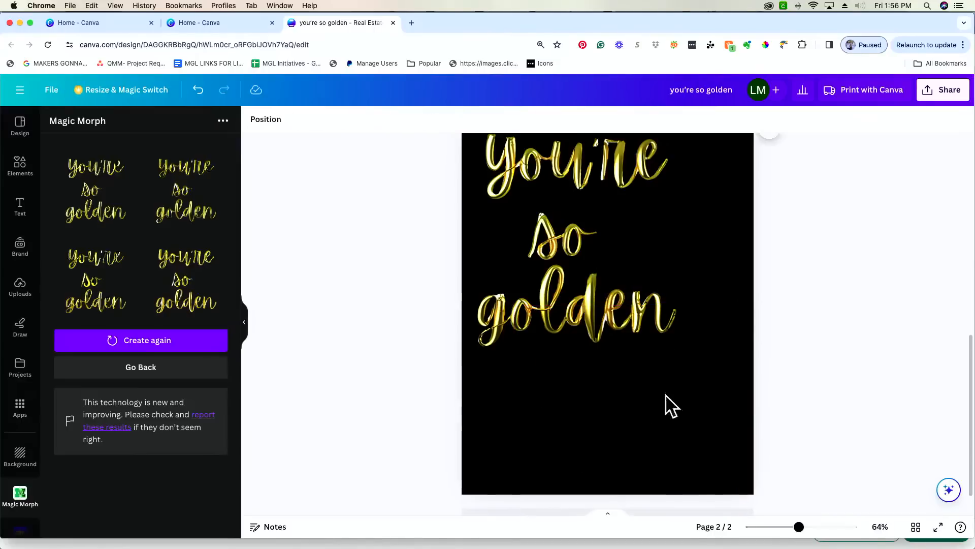
# - Try a second variation on the page, delete it, and re-center the original gold text
pyautogui.click(174, 265)
pyautogui.moveTo(663, 374); pyautogui.dragTo(761, 498)
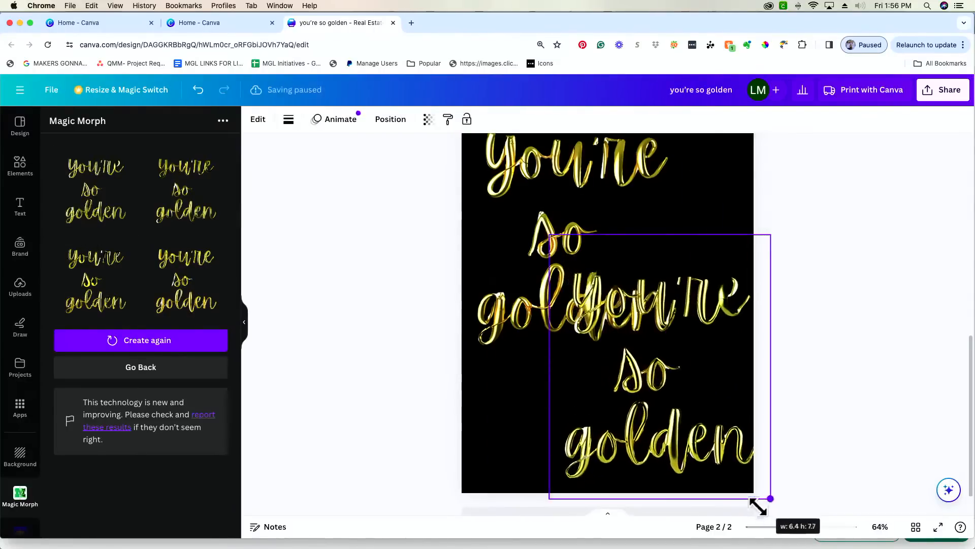
pyautogui.moveTo(731, 464); pyautogui.dragTo(698, 489)
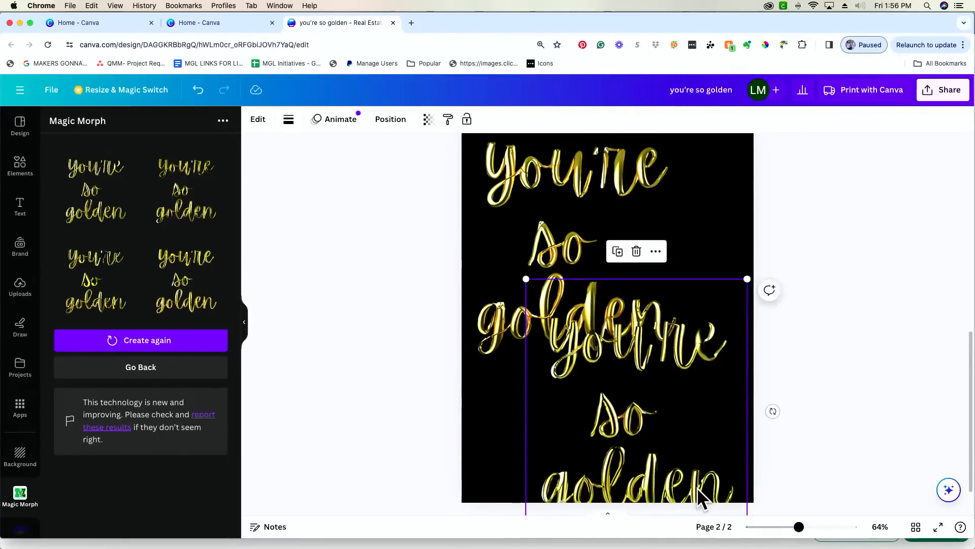
pyautogui.press('Delete')
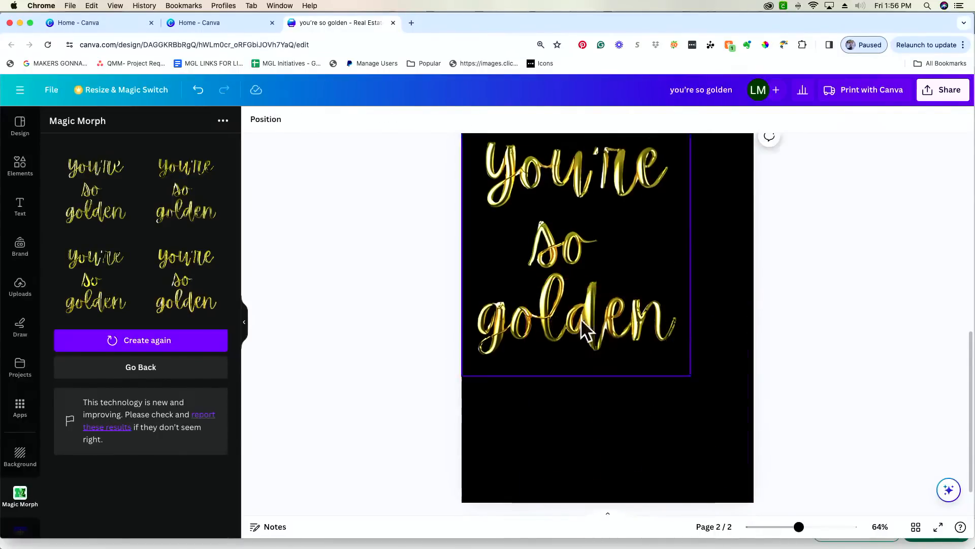
pyautogui.moveTo(633, 304); pyautogui.dragTo(655, 376)
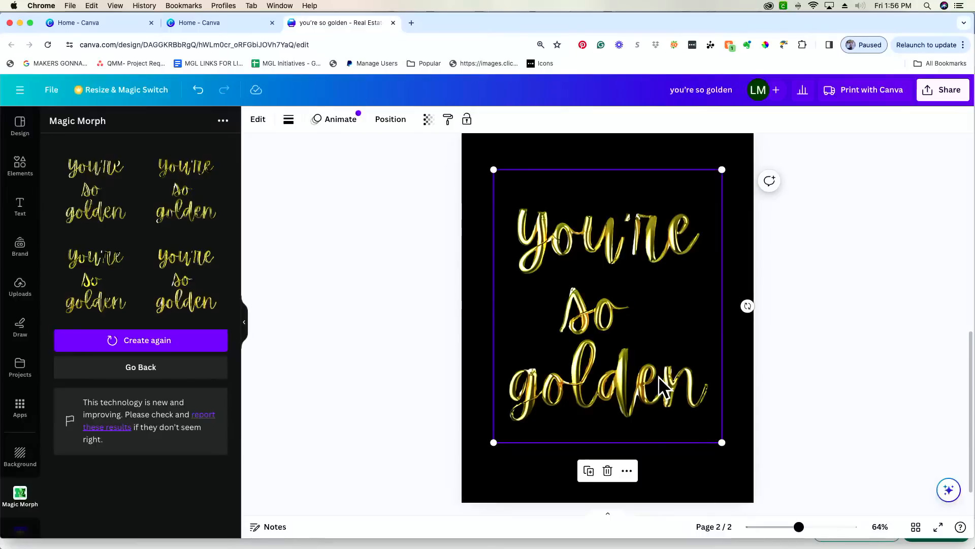
# - Duplicate page 1 and delete the copy, then add a blank page after page 1
pyautogui.scroll(5, 658, 376)
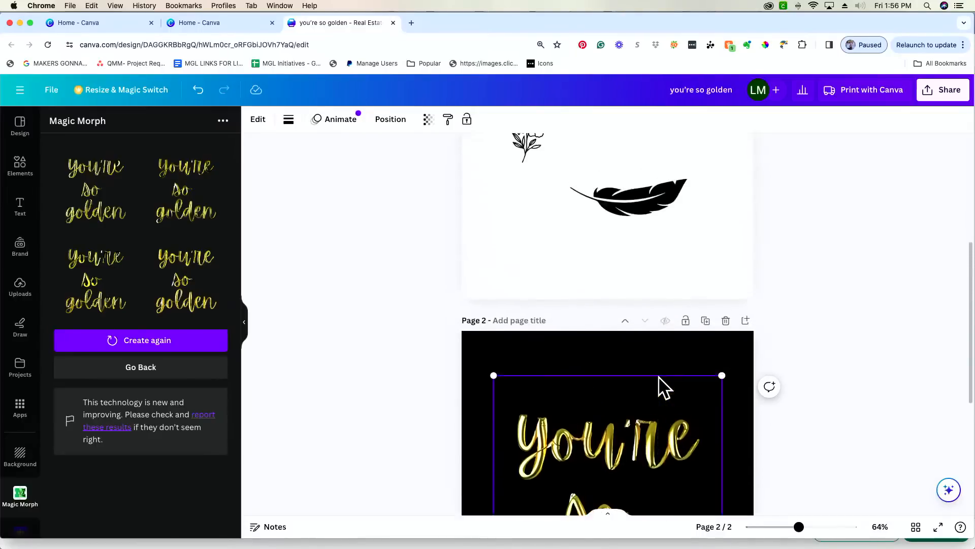
pyautogui.scroll(6, 658, 376)
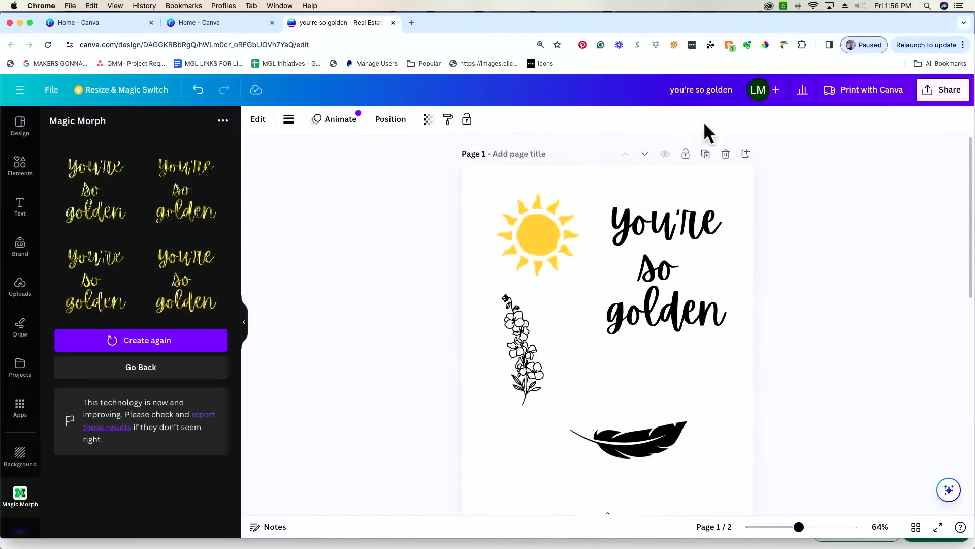
pyautogui.click(704, 153)
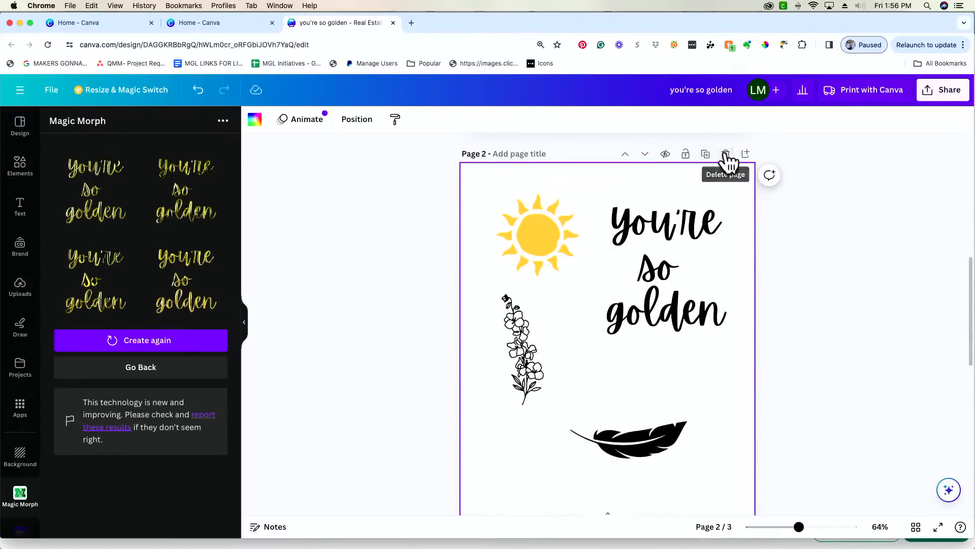
pyautogui.click(726, 154)
pyautogui.scroll(5, 662, 160)
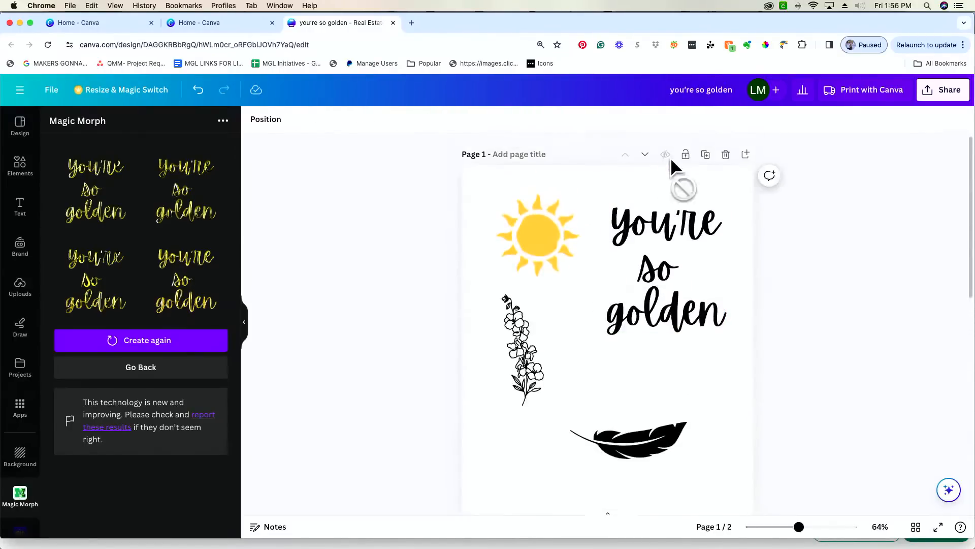
pyautogui.click(746, 155)
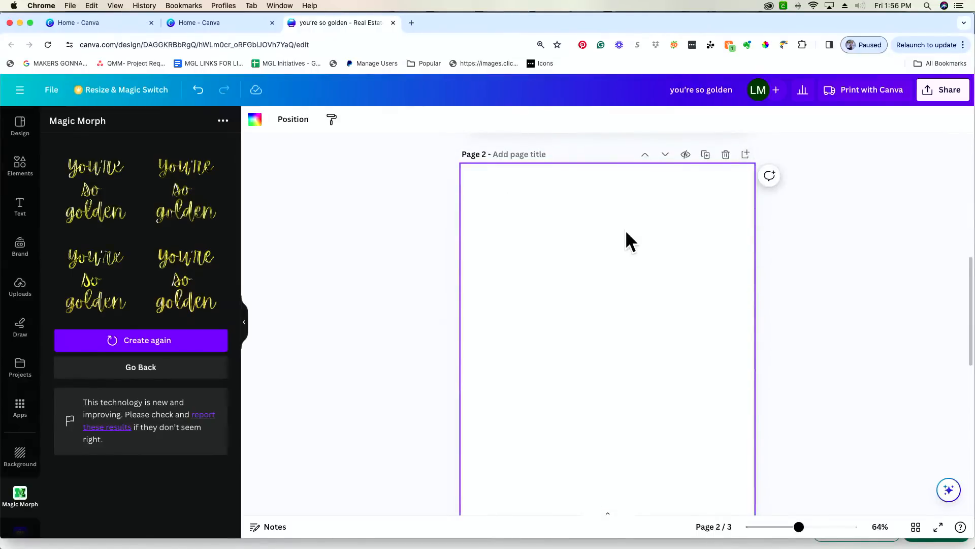
pyautogui.scroll(3, 625, 239)
pyautogui.scroll(4, 656, 431)
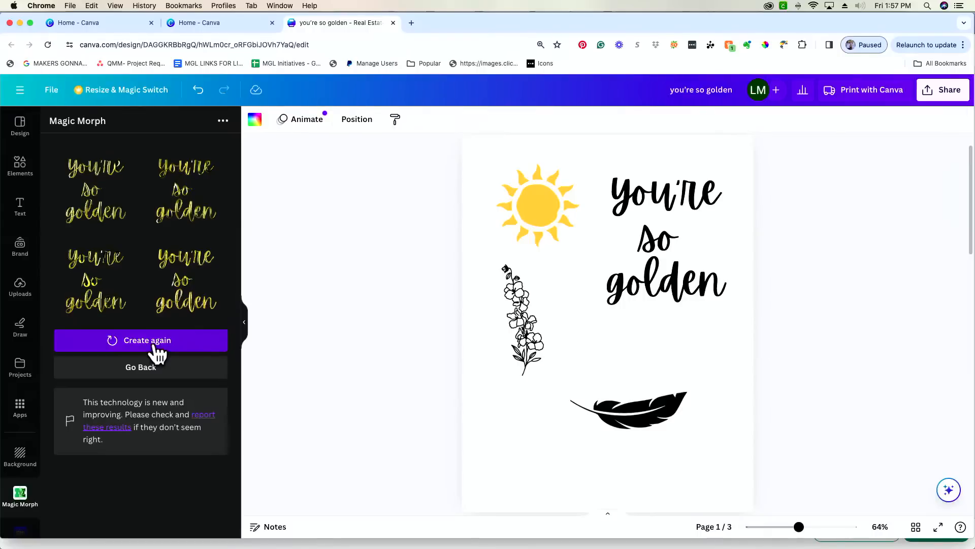
# - Replace the Magic Morph description with 'silver refective foil ballon'
pyautogui.click(143, 367)
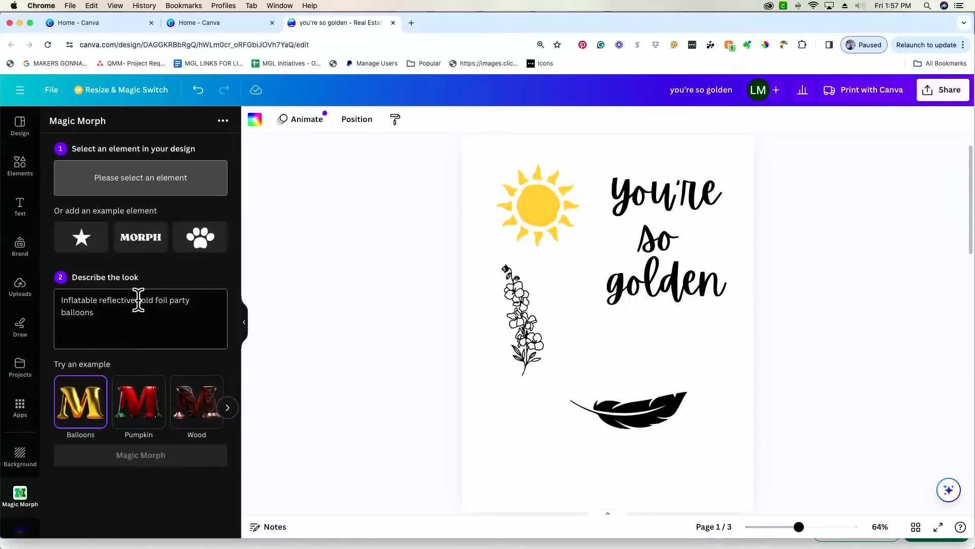
pyautogui.moveTo(135, 302); pyautogui.dragTo(44, 298)
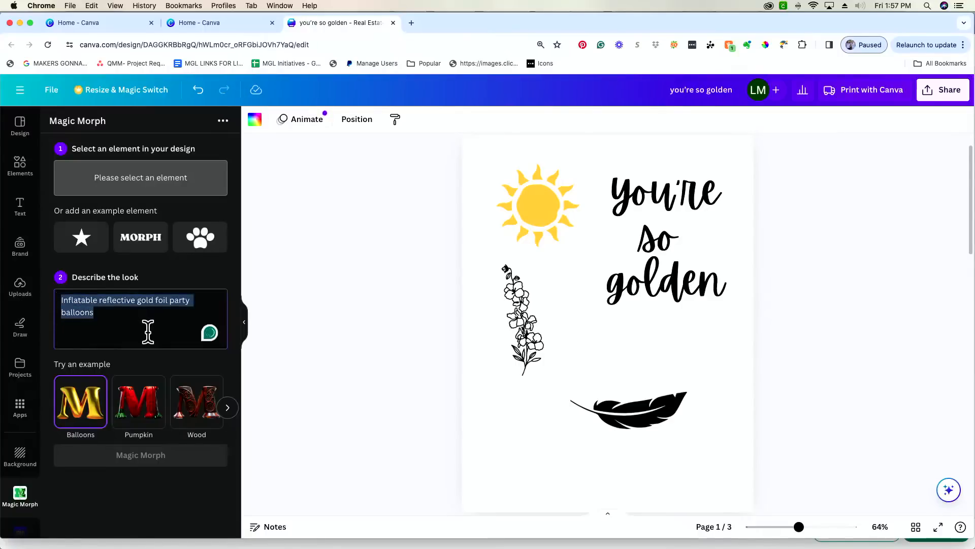
pyautogui.write('silver refective')
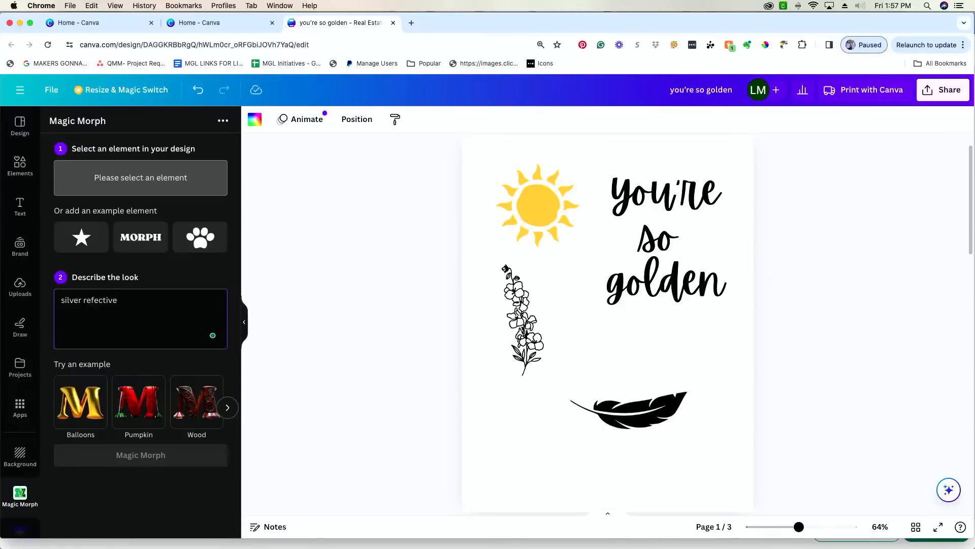
pyautogui.write(' foil ballon')
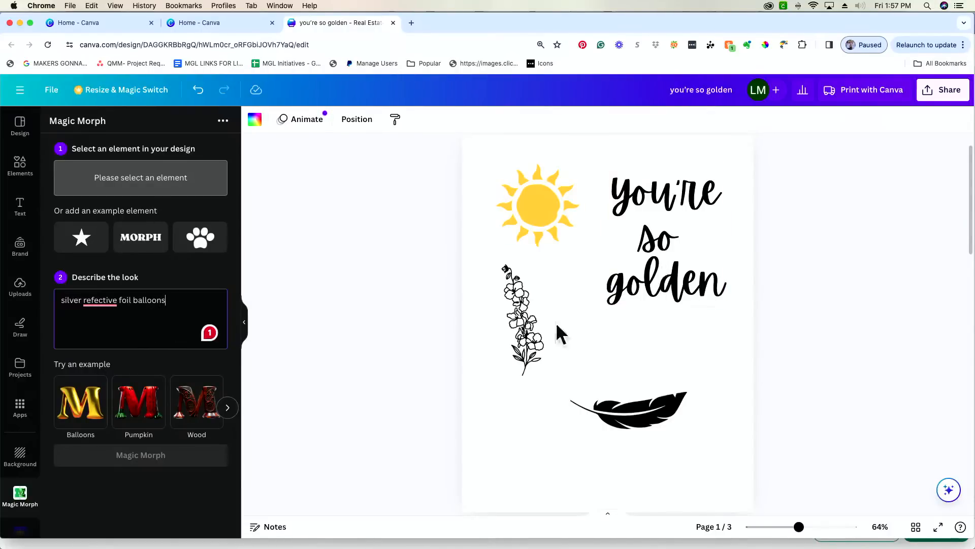
# - Rotate the feather nearly upright, fix the 'reflective' typo, and run Magic Morph on it
pyautogui.click(650, 414)
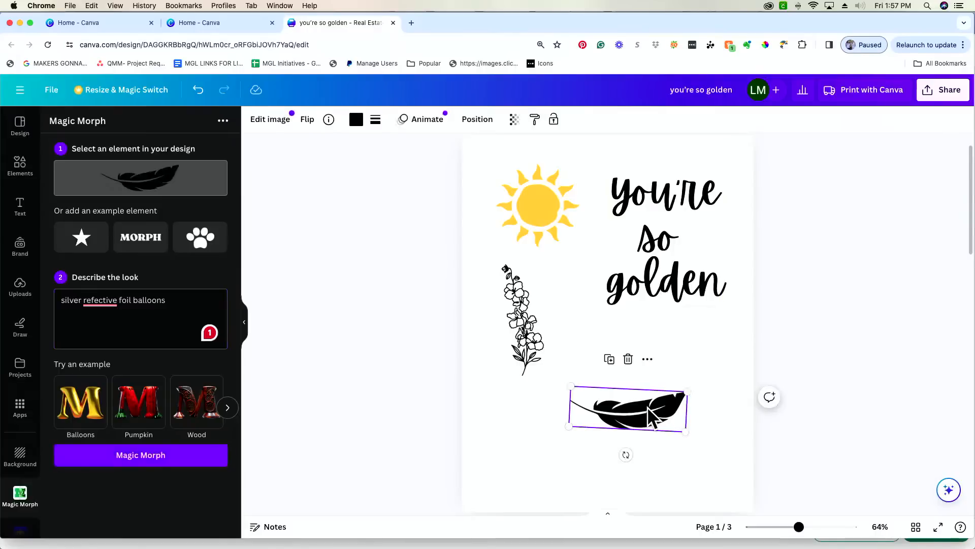
pyautogui.moveTo(625, 455); pyautogui.dragTo(651, 414)
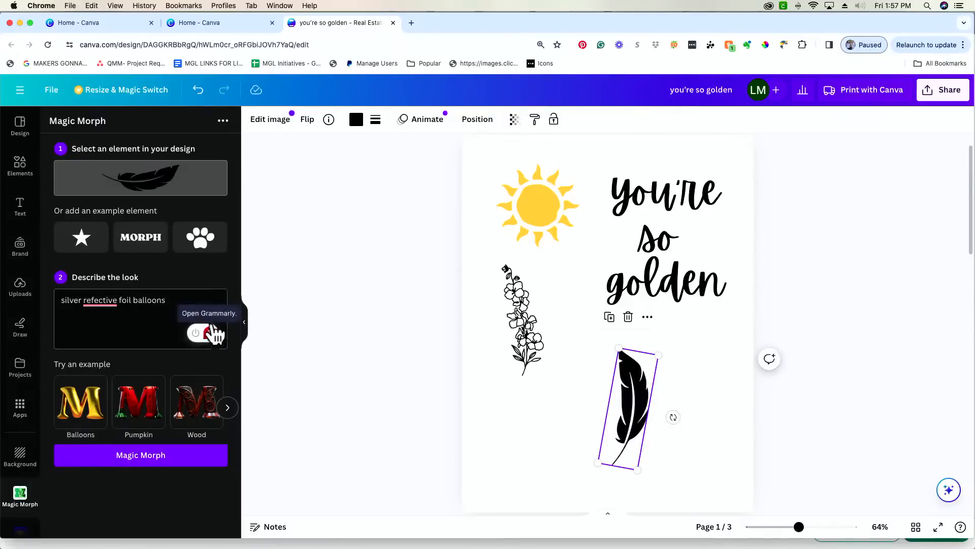
pyautogui.click(106, 303)
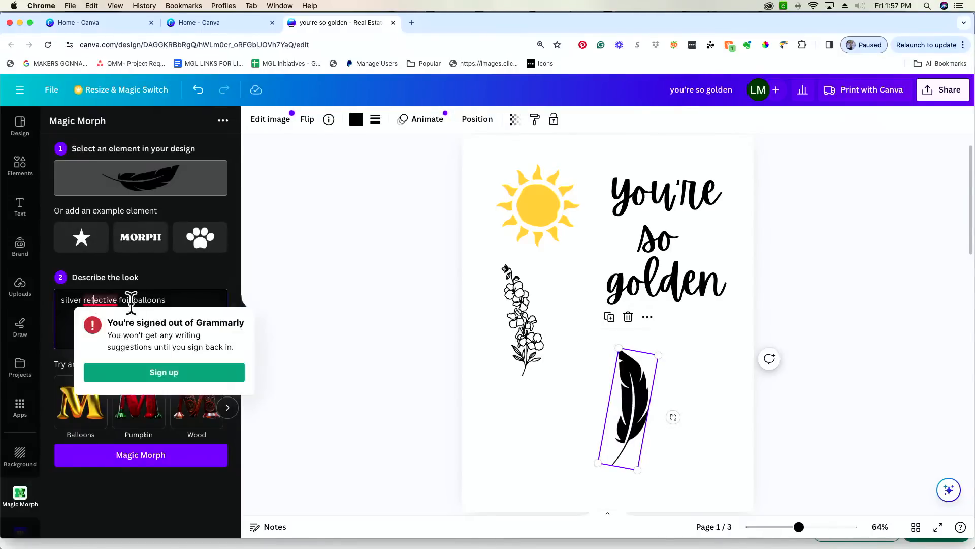
pyautogui.click(95, 300)
pyautogui.write('l')
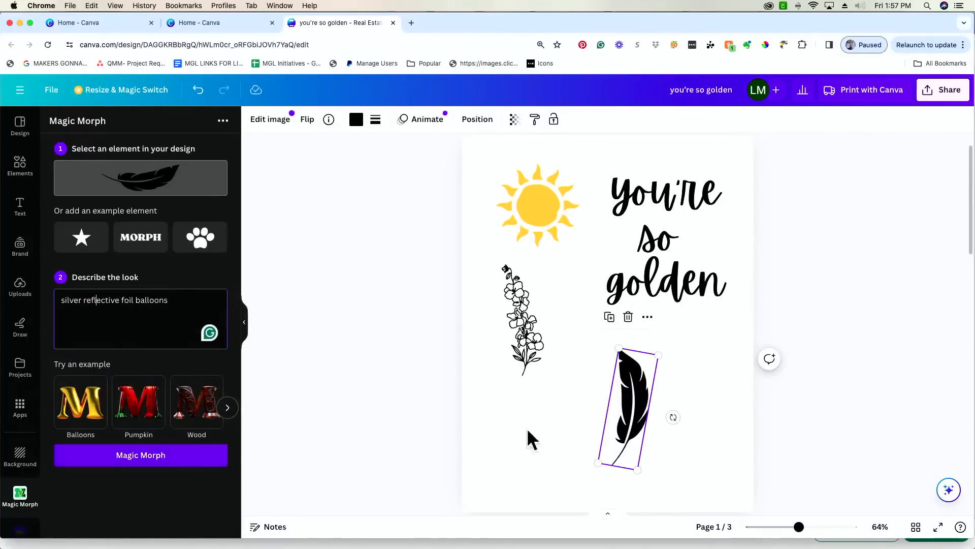
pyautogui.click(104, 457)
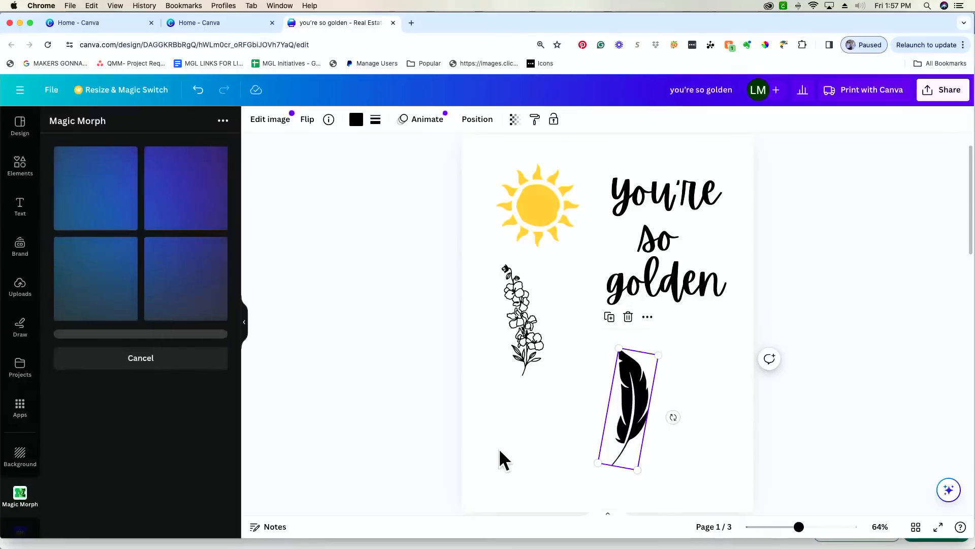
# - Fill page 2's background with black
pyautogui.scroll(-6, 500, 452)
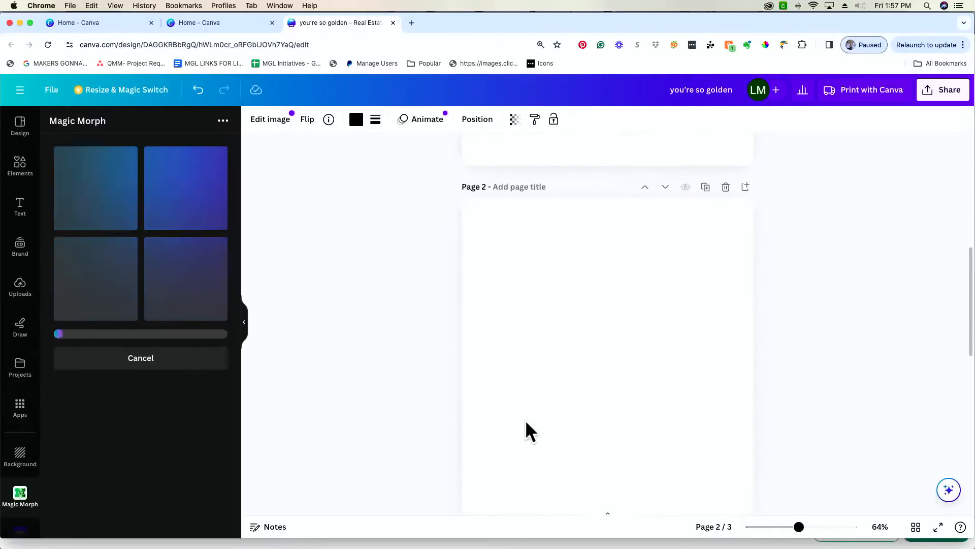
pyautogui.click(525, 419)
pyautogui.click(255, 120)
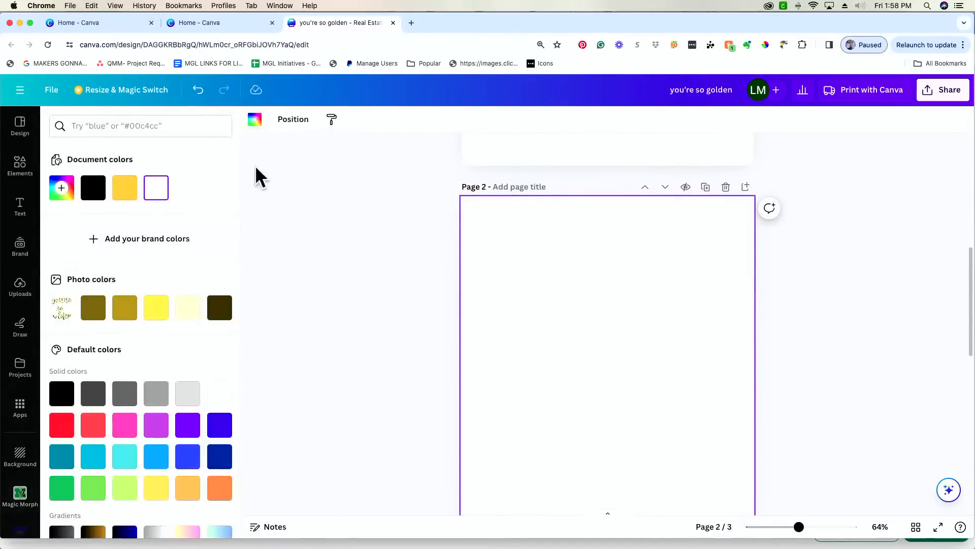
pyautogui.click(87, 196)
# - Reopen the Magic Morph app from Apps
pyautogui.scroll(-1, 653, 342)
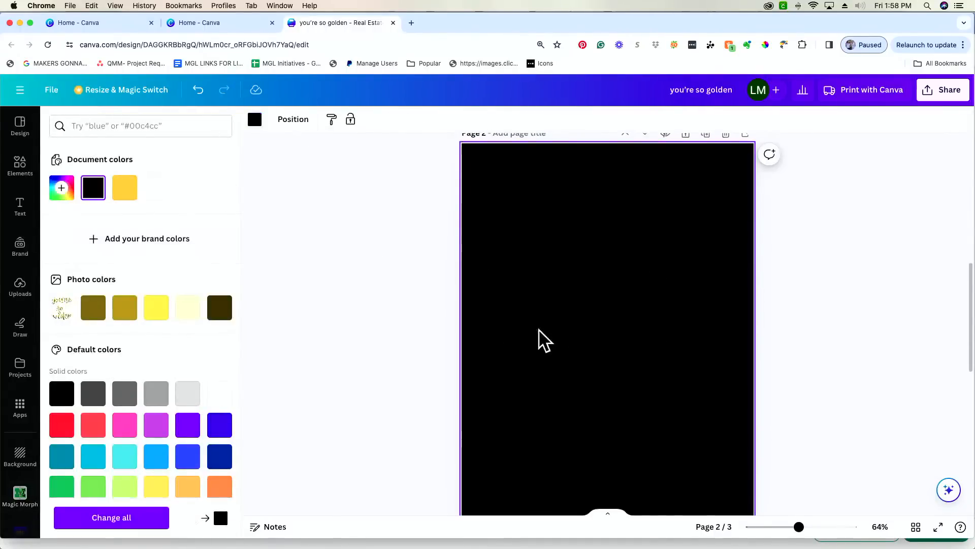
pyautogui.click(22, 409)
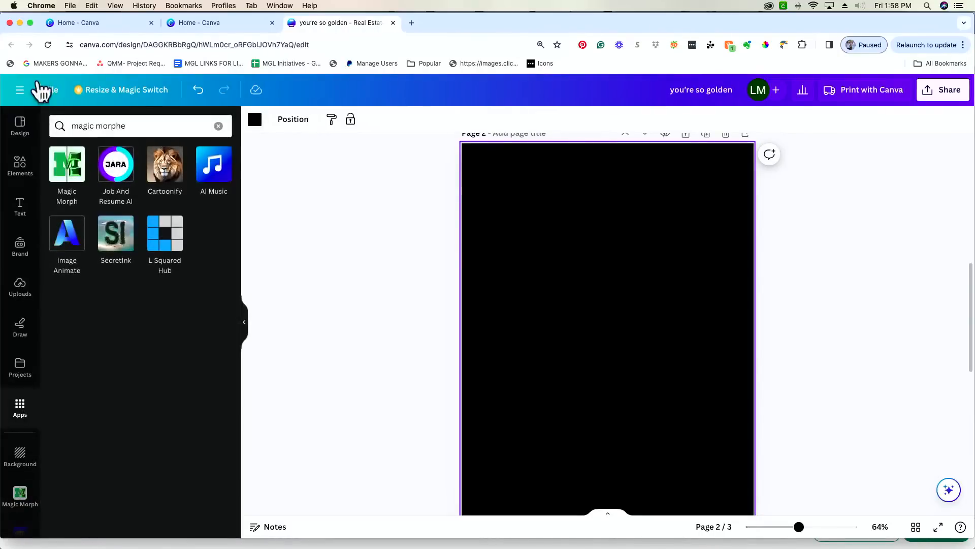
pyautogui.click(65, 170)
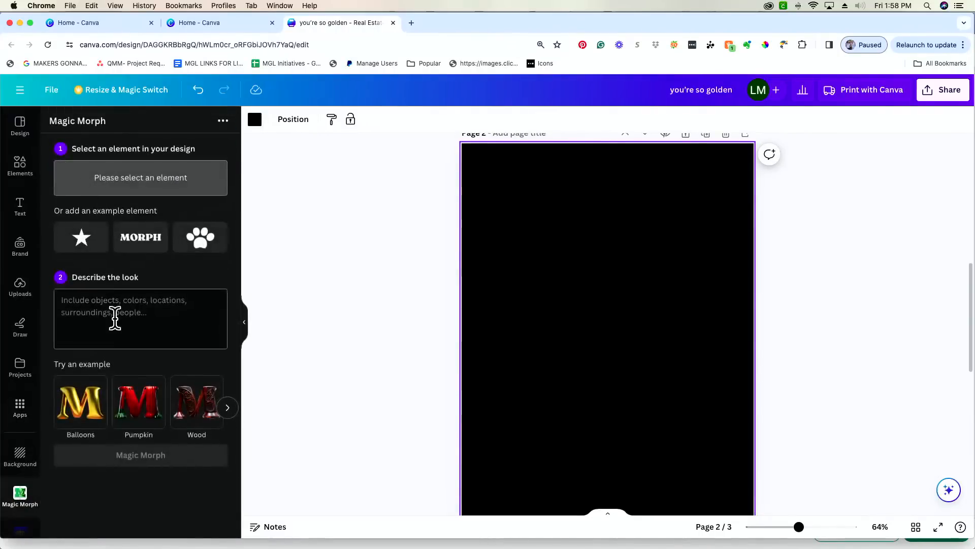
pyautogui.scroll(8, 474, 300)
# - Select the feather and enter the prompt 'silver foil reflective party balloons'
pyautogui.click(632, 465)
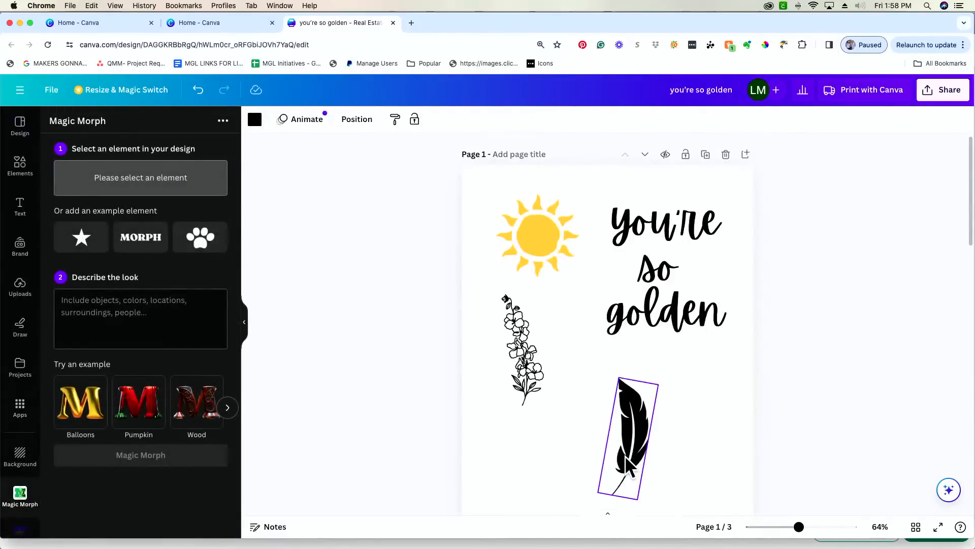
pyautogui.click(120, 307)
pyautogui.write('silver ref')
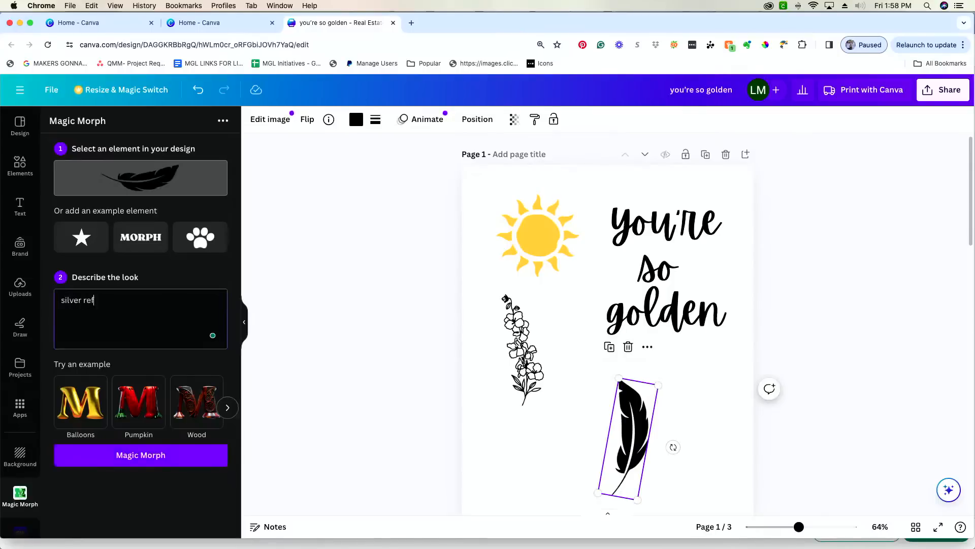
pyautogui.write('lective party ballons')
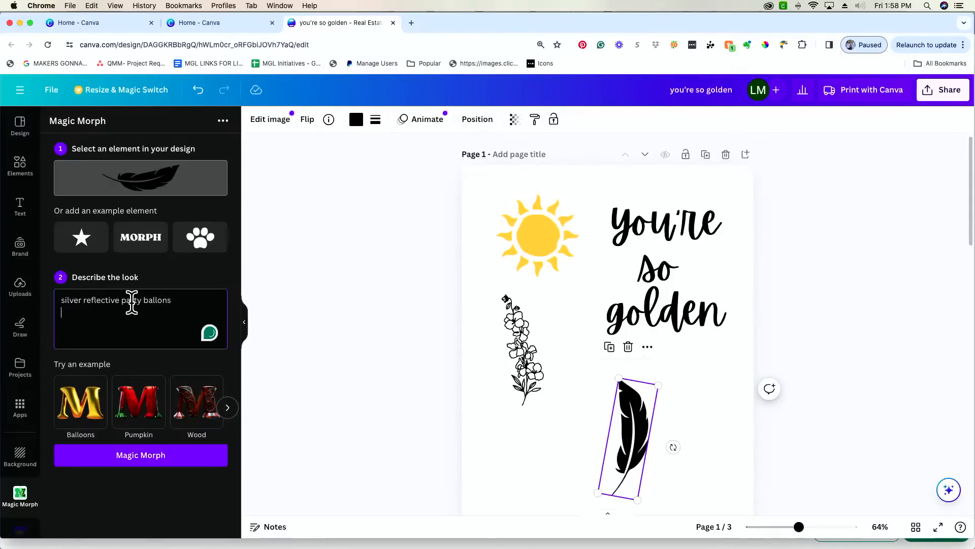
pyautogui.click(81, 300)
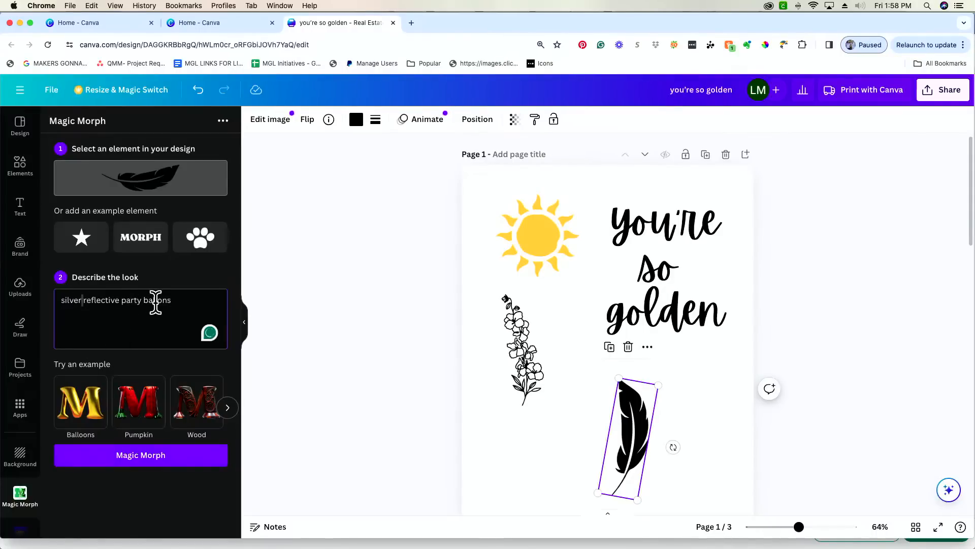
pyautogui.write('foil')
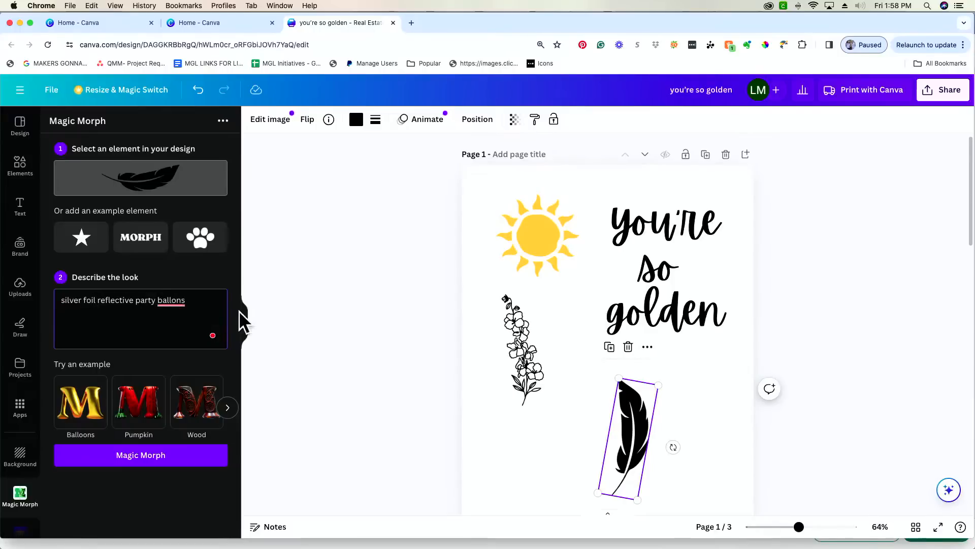
pyautogui.click(178, 300)
pyautogui.write('o')
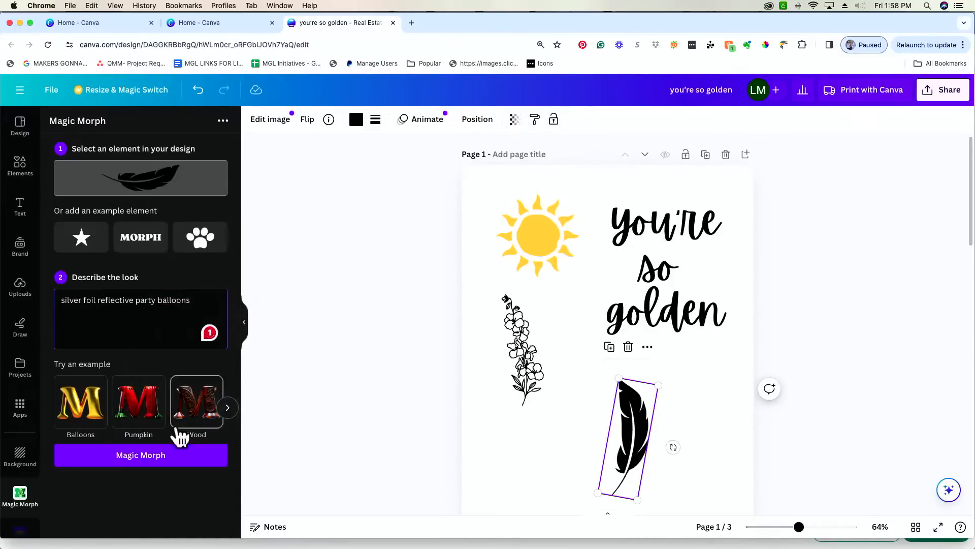
# - Generate morphed feather results and browse the four silvery variants
pyautogui.click(181, 455)
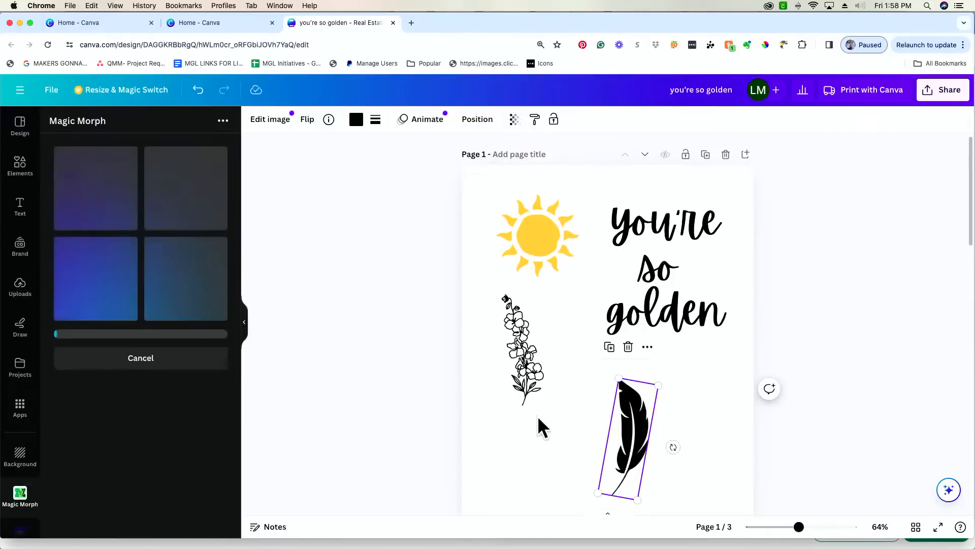
pyautogui.scroll(-6, 537, 415)
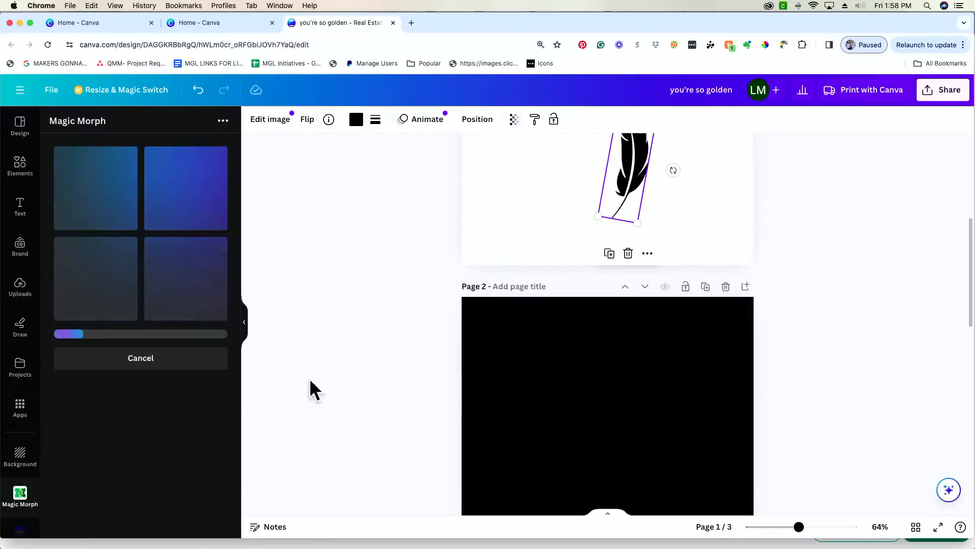
pyautogui.scroll(-2, 466, 376)
pyautogui.scroll(-2, 466, 377)
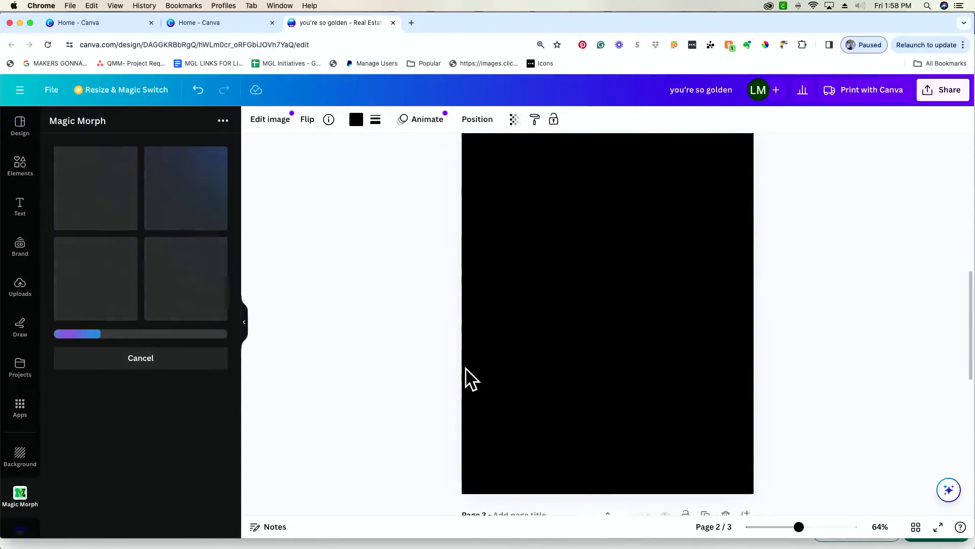
pyautogui.scroll(1, 471, 379)
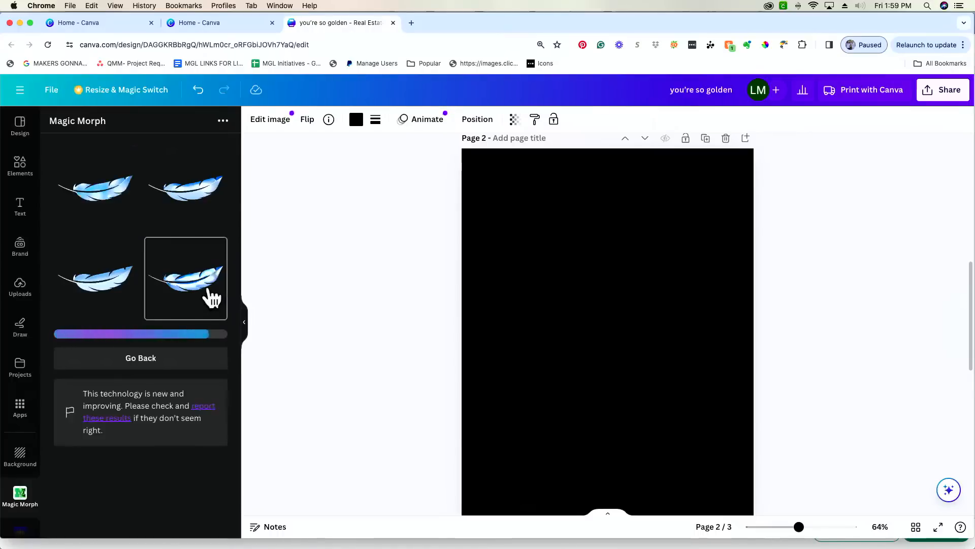
# - Try a feather variant on page 2, delete it, and return to the setup form
pyautogui.click(211, 298)
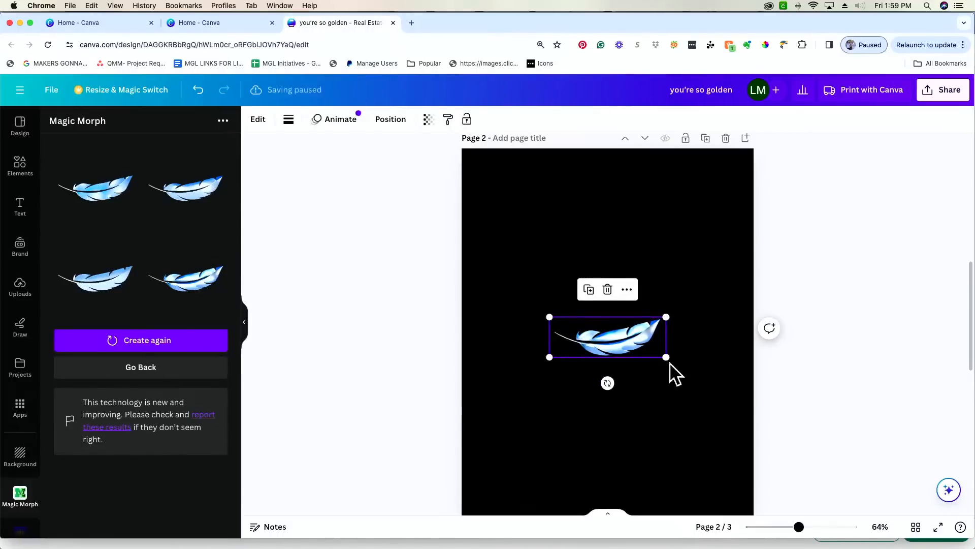
pyautogui.press('Delete')
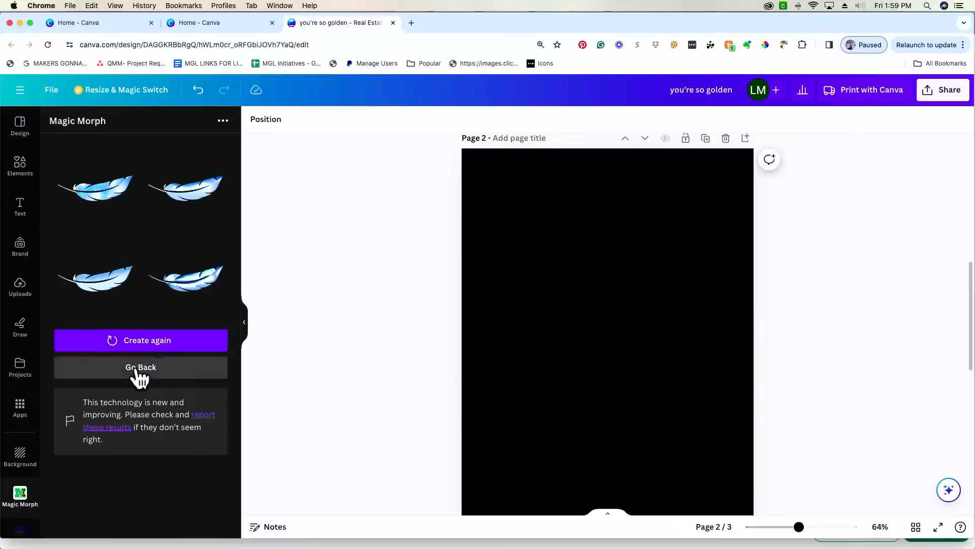
pyautogui.click(140, 367)
pyautogui.scroll(5, 408, 303)
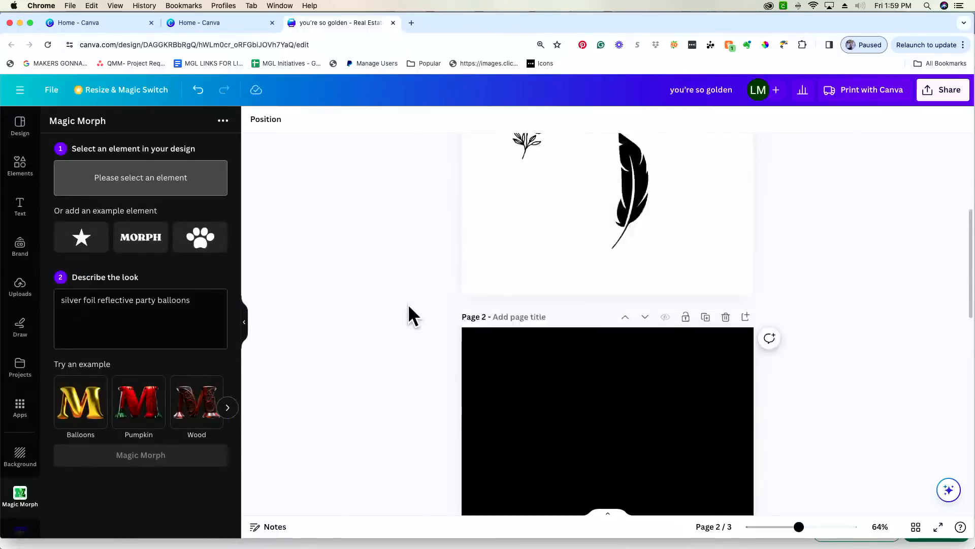
# - Load the Balloons example for the feather, swap 'gold' for 'silver', and generate results
pyautogui.click(638, 288)
pyautogui.click(77, 424)
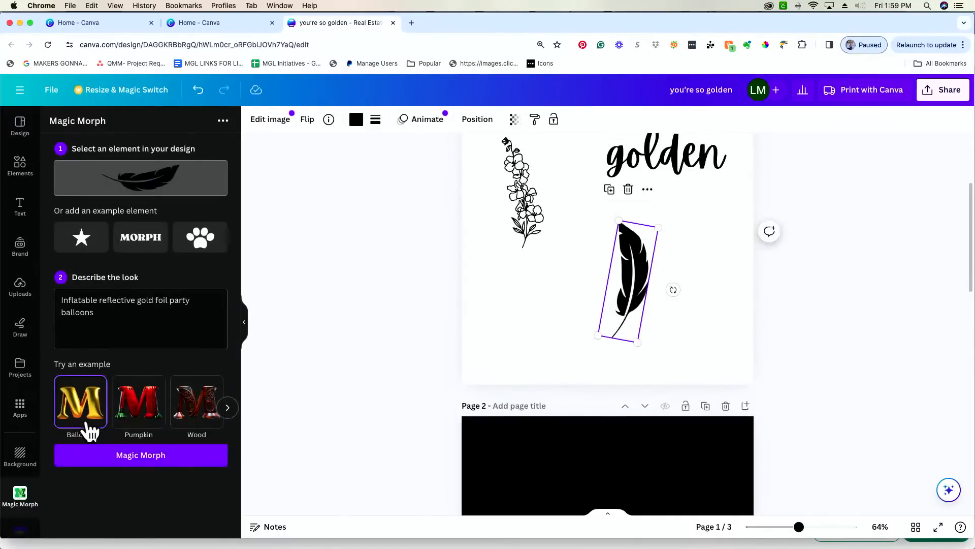
pyautogui.click(154, 301)
pyautogui.press('BackSpace')
pyautogui.press('BackSpace')
pyautogui.press('BackSpace')
pyautogui.press('BackSpace')
pyautogui.write('silver')
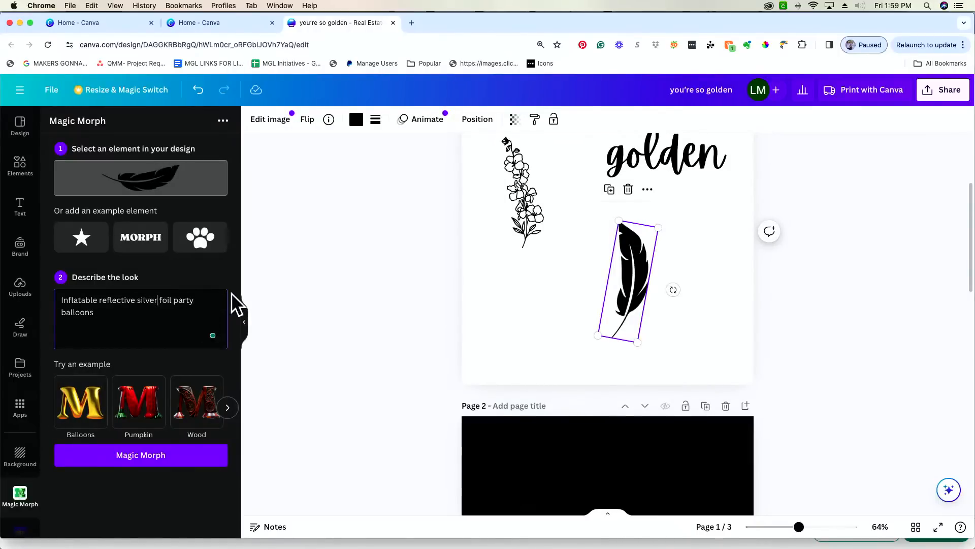
pyautogui.click(179, 462)
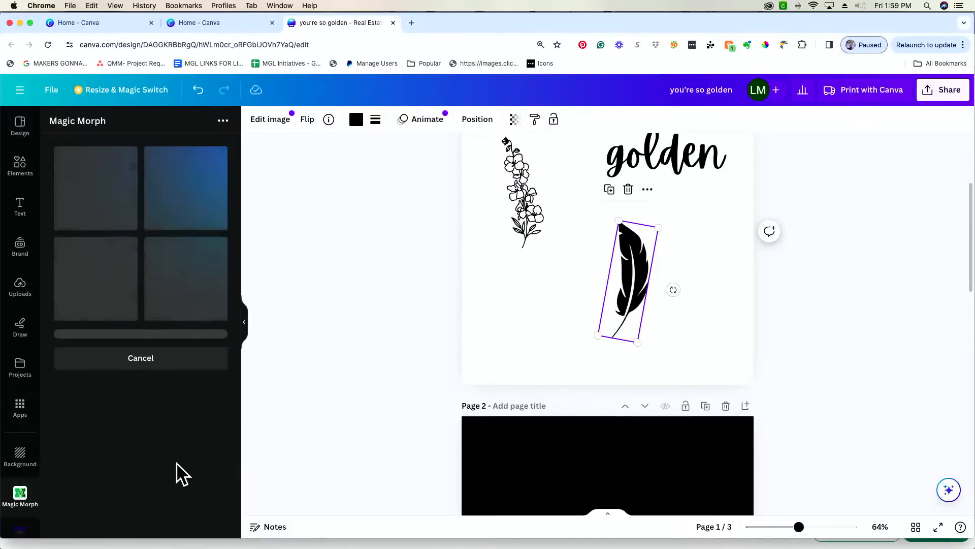
pyautogui.scroll(-10, 310, 444)
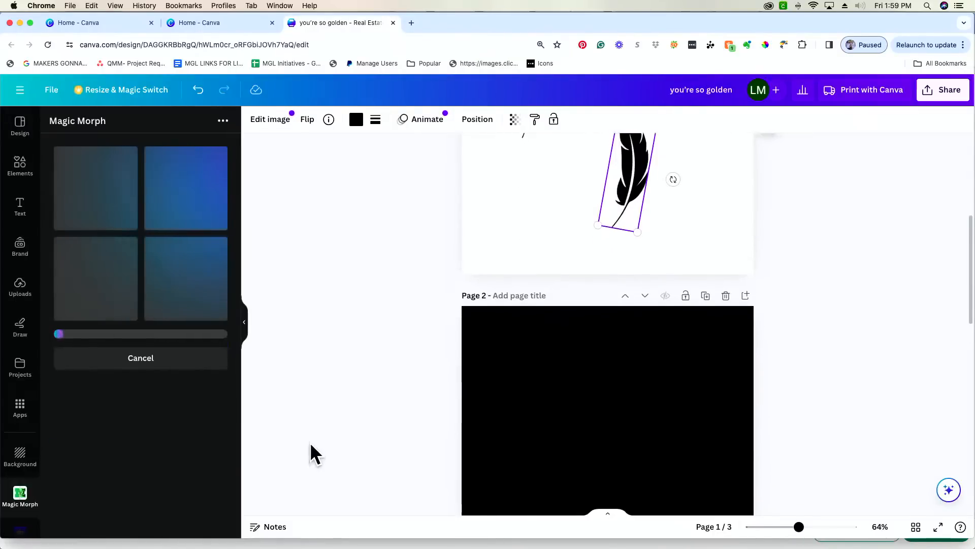
pyautogui.scroll(-1, 310, 442)
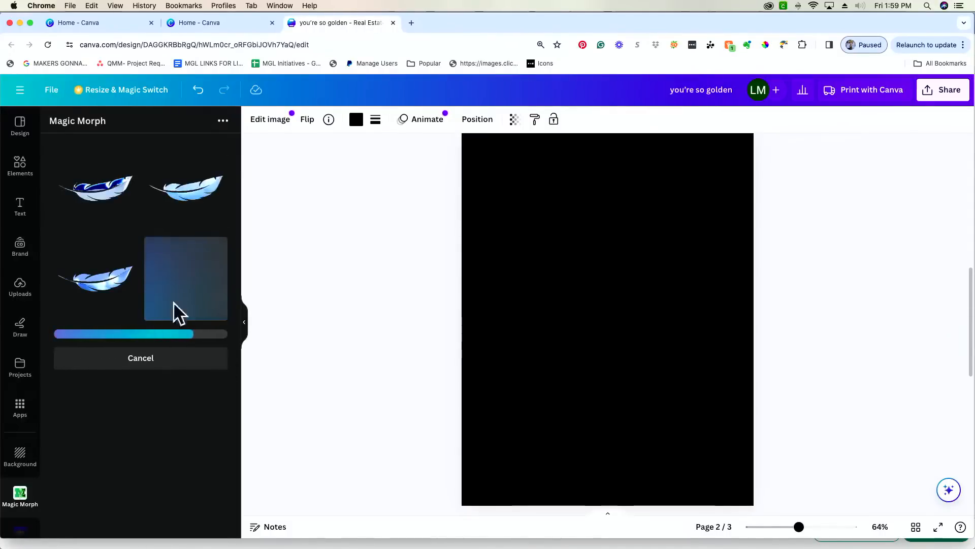
# - Add two feather variants to page 2, rotating each upright, enlarging and positioning them
pyautogui.click(98, 200)
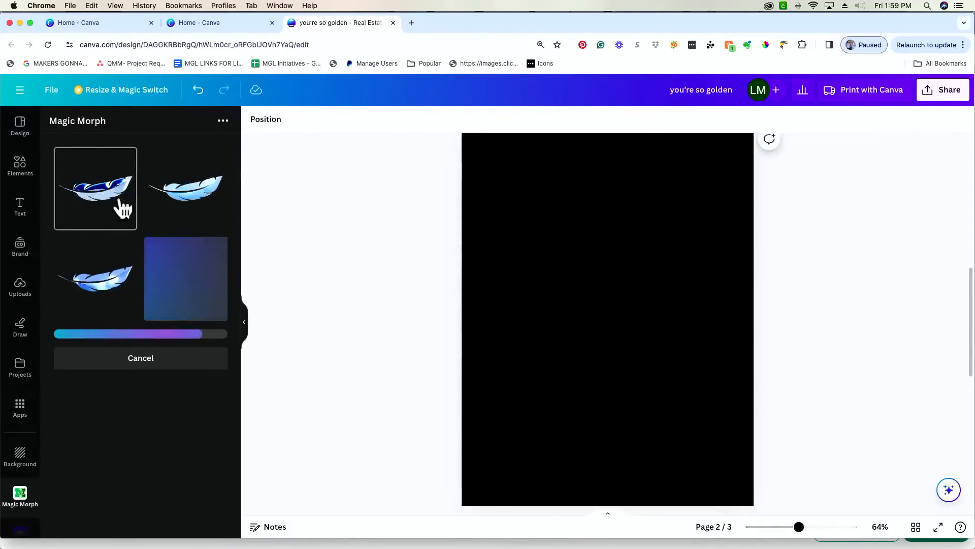
pyautogui.moveTo(606, 361); pyautogui.dragTo(648, 311)
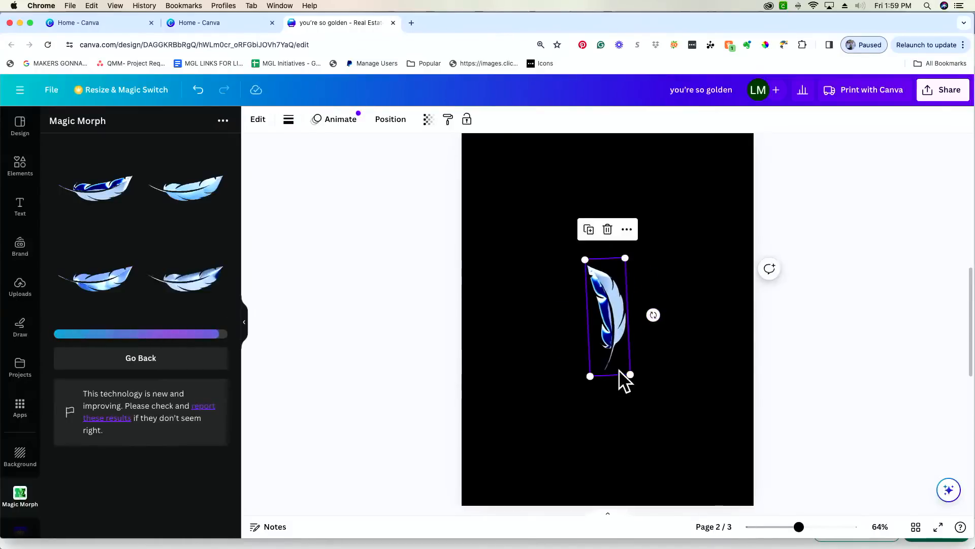
pyautogui.moveTo(626, 373); pyautogui.dragTo(687, 458)
pyautogui.moveTo(651, 415); pyautogui.dragTo(673, 343)
pyautogui.click(185, 287)
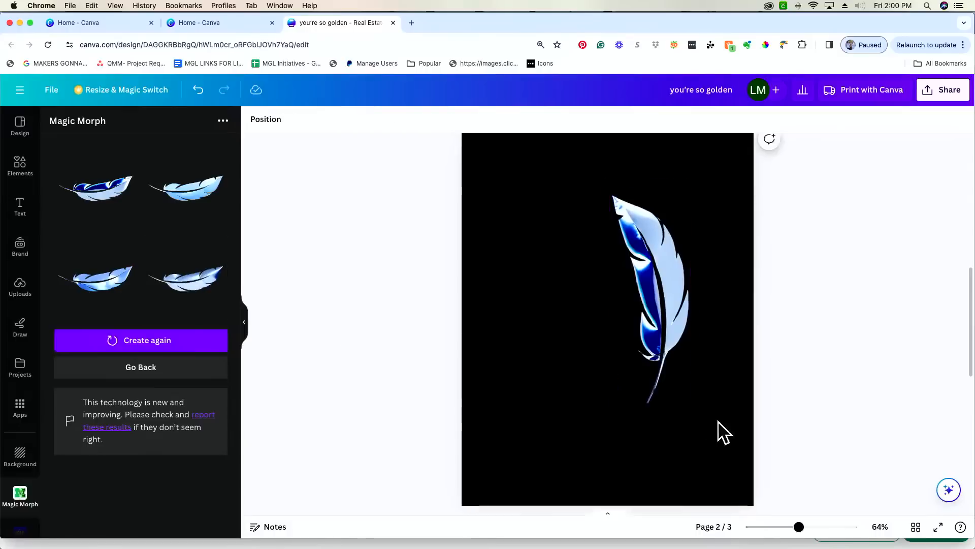
pyautogui.moveTo(607, 362); pyautogui.dragTo(699, 348)
pyautogui.moveTo(585, 376); pyautogui.dragTo(482, 491)
pyautogui.moveTo(579, 395); pyautogui.dragTo(559, 297)
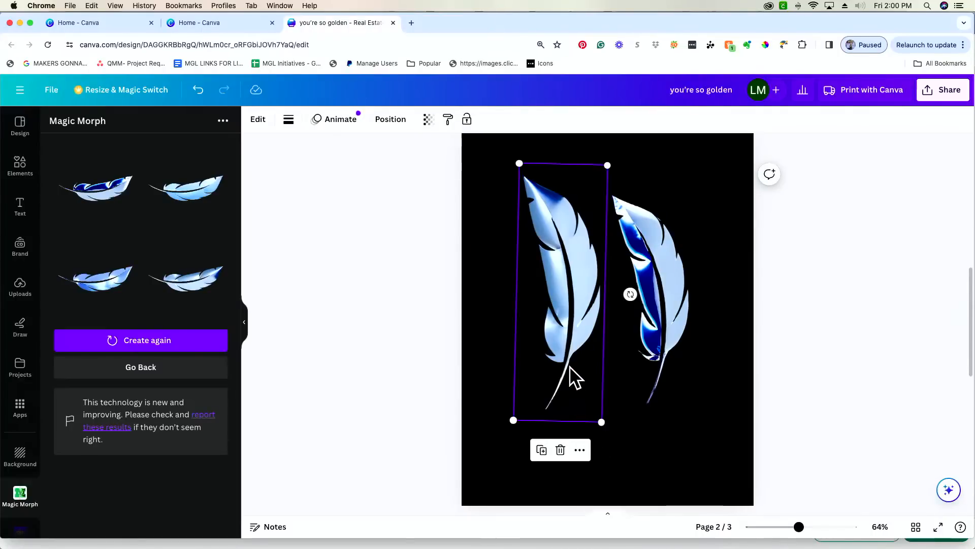
# - Delete all added feathers from page 2 and return Magic Morph to its setup form
pyautogui.click(96, 285)
pyautogui.press('Delete')
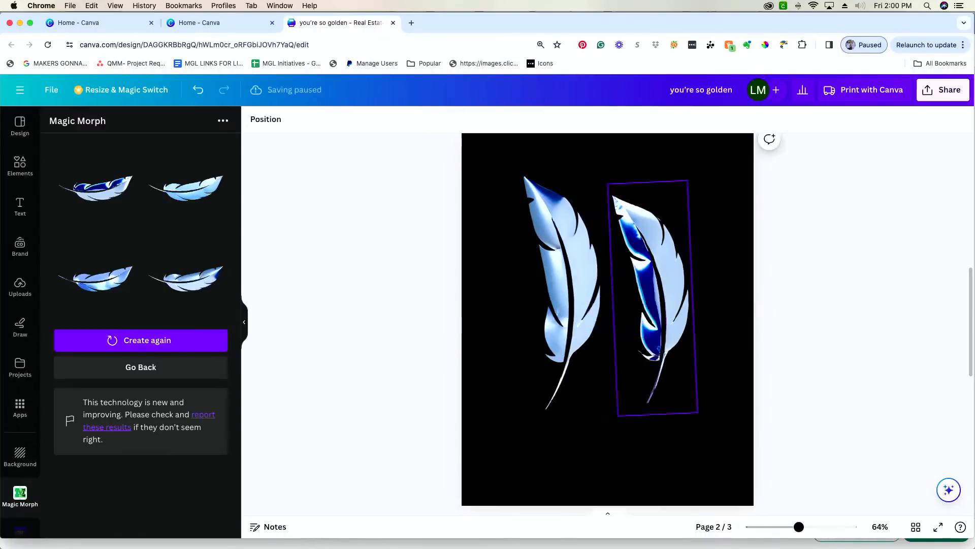
pyautogui.click(587, 328)
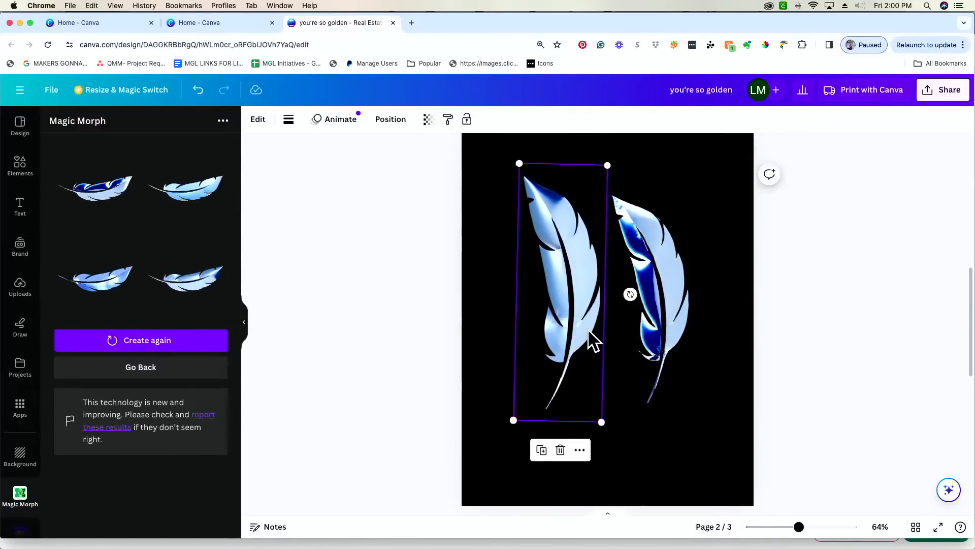
pyautogui.press('Delete')
pyautogui.click(663, 312)
pyautogui.press('Delete')
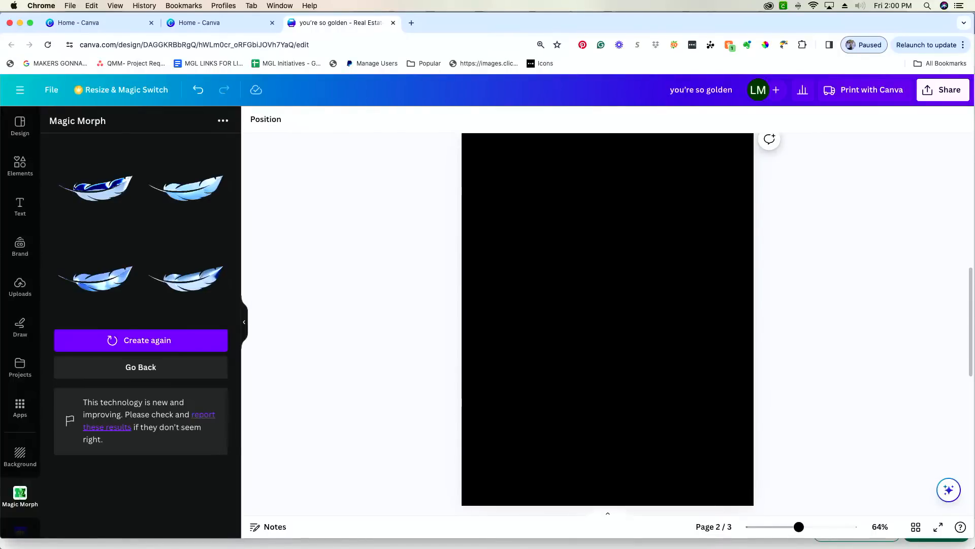
pyautogui.click(169, 379)
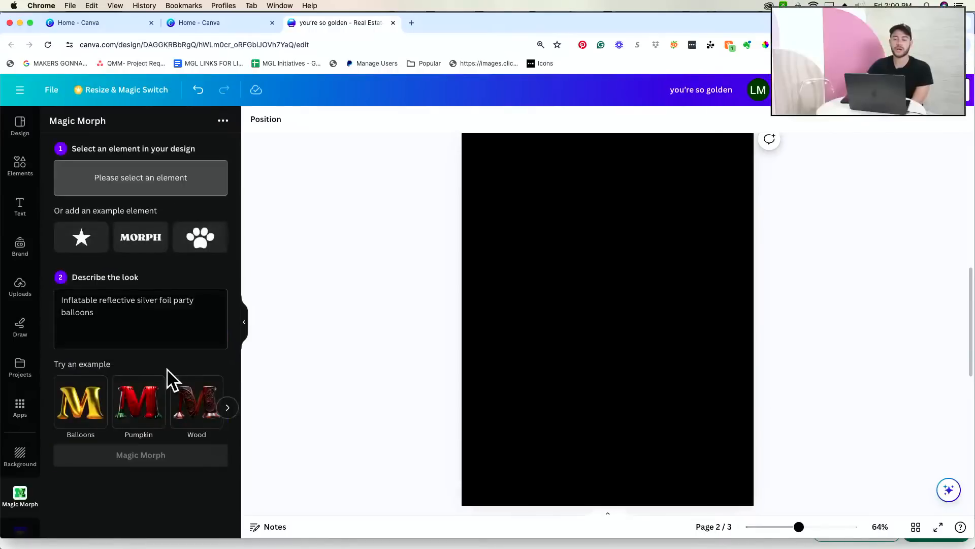
# - Add a new text box on page 1 and resize it near the feather
pyautogui.scroll(6, 428, 325)
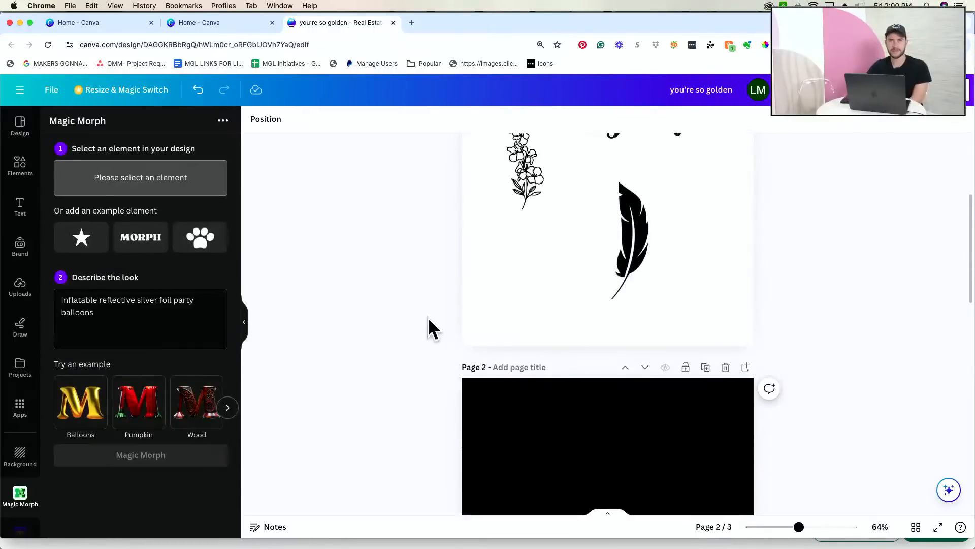
pyautogui.scroll(2, 433, 327)
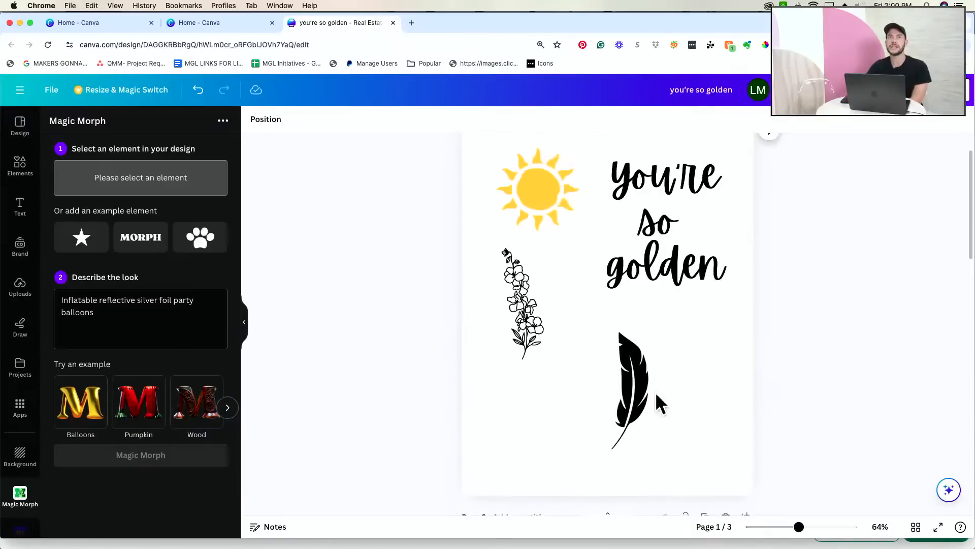
pyautogui.click(656, 236)
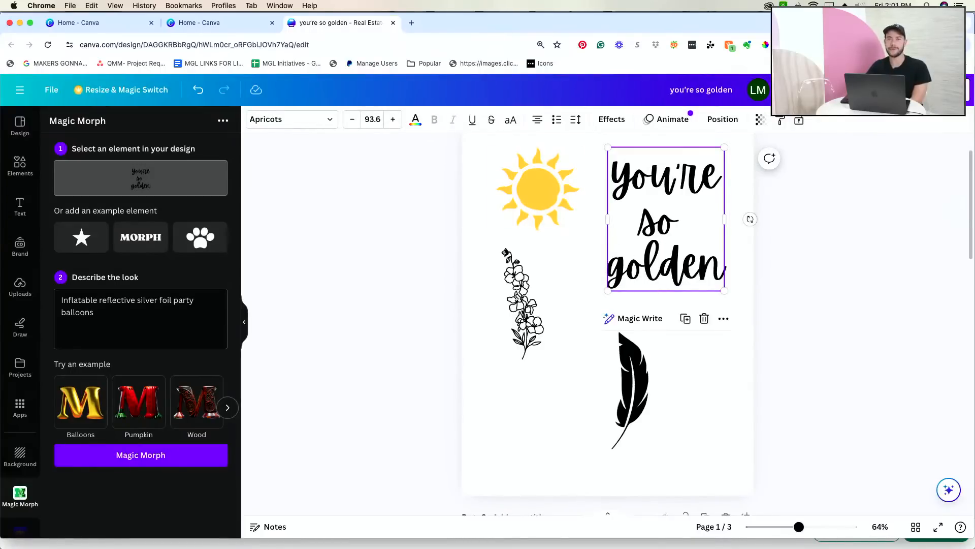
pyautogui.press('t')
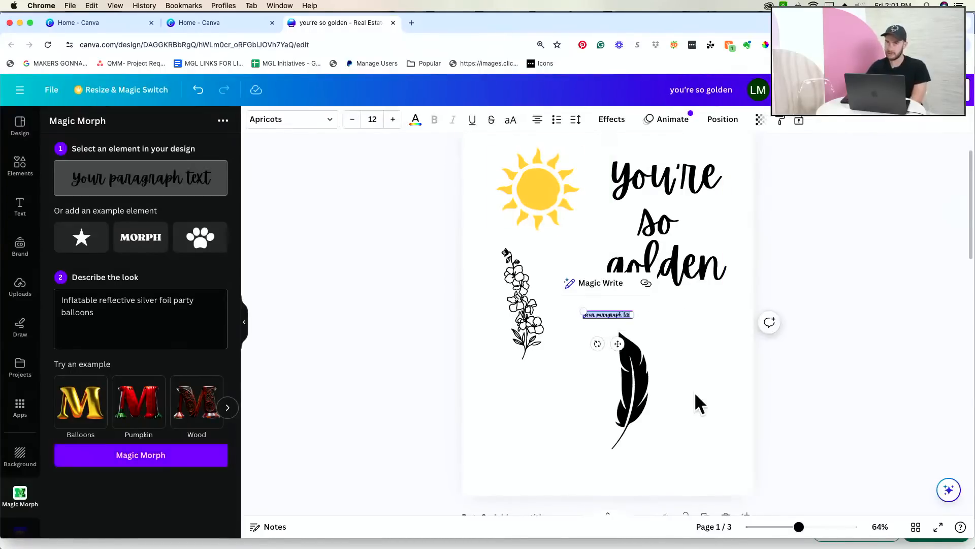
pyautogui.moveTo(620, 344); pyautogui.dragTo(625, 380)
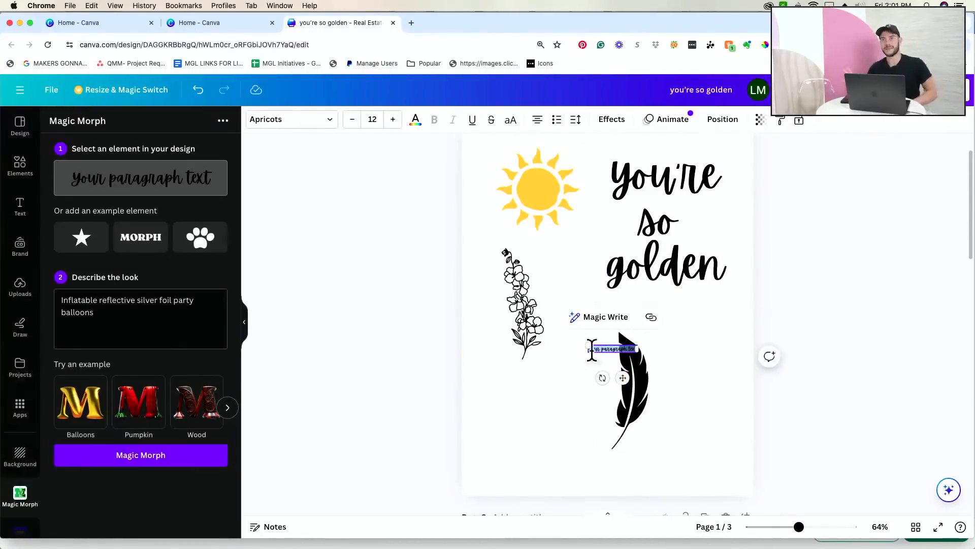
pyautogui.moveTo(588, 339); pyautogui.dragTo(501, 321)
pyautogui.moveTo(638, 341); pyautogui.dragTo(583, 373)
# - Move the text box below the flower drawing and replace its text with 'Pretzel'
pyautogui.doubleClick(556, 362)
pyautogui.click(581, 419)
pyautogui.moveTo(562, 375); pyautogui.dragTo(585, 441)
pyautogui.doubleClick(567, 432)
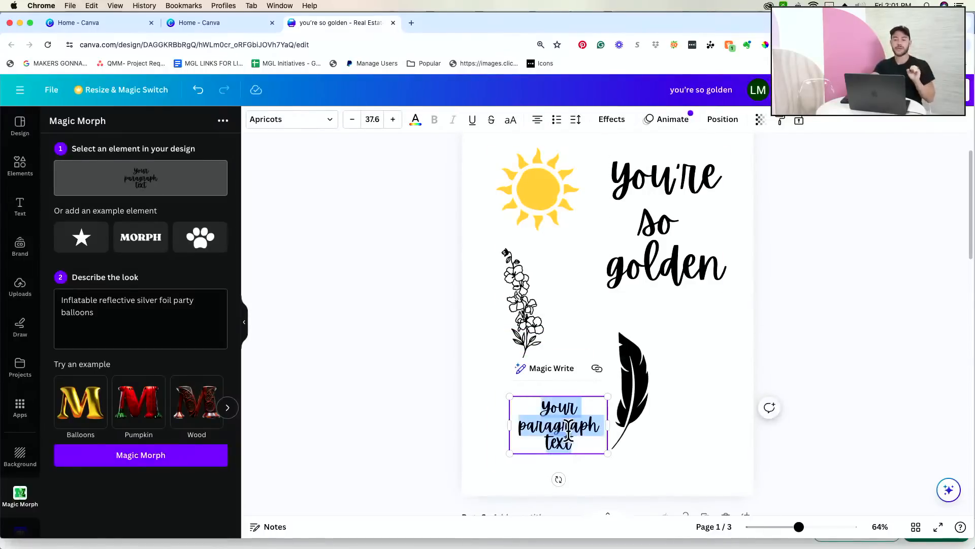
pyautogui.write('Pret')
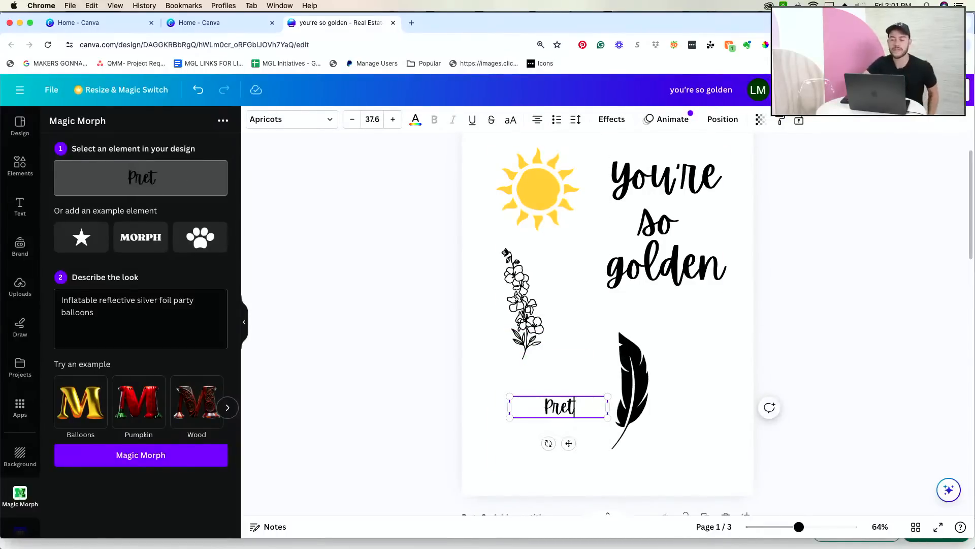
pyautogui.write('zel')
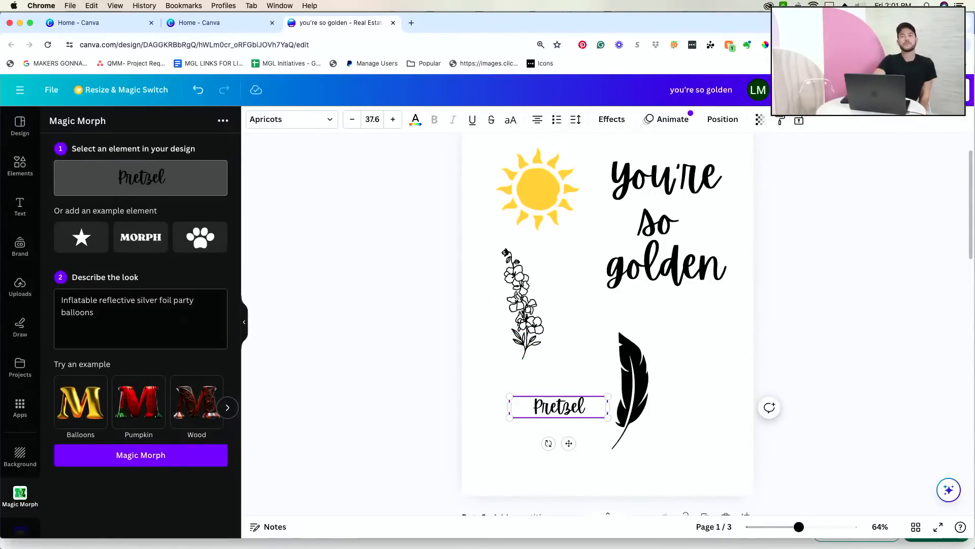
# - Change the text's font to Balloon Extra Bold
pyautogui.click(274, 122)
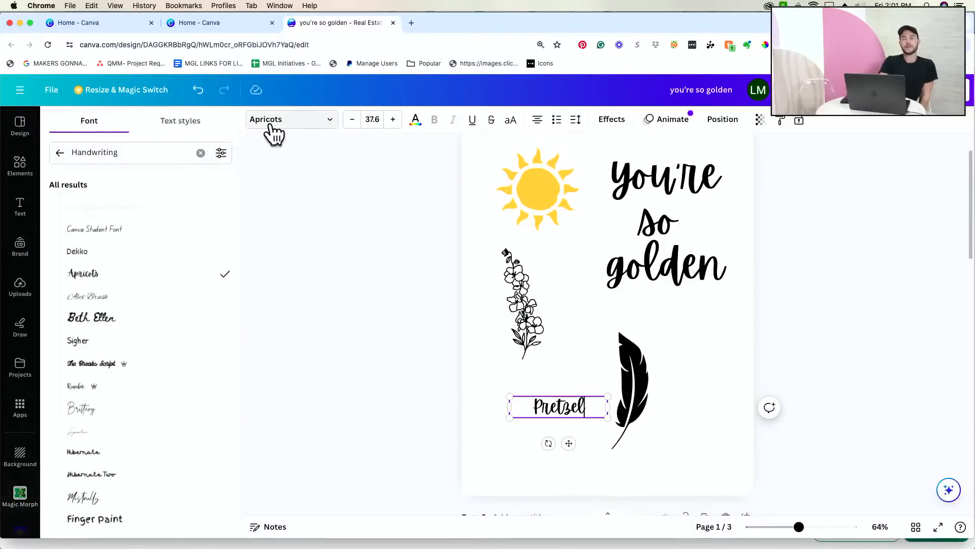
pyautogui.click(59, 155)
pyautogui.hscroll(3, 153, 193)
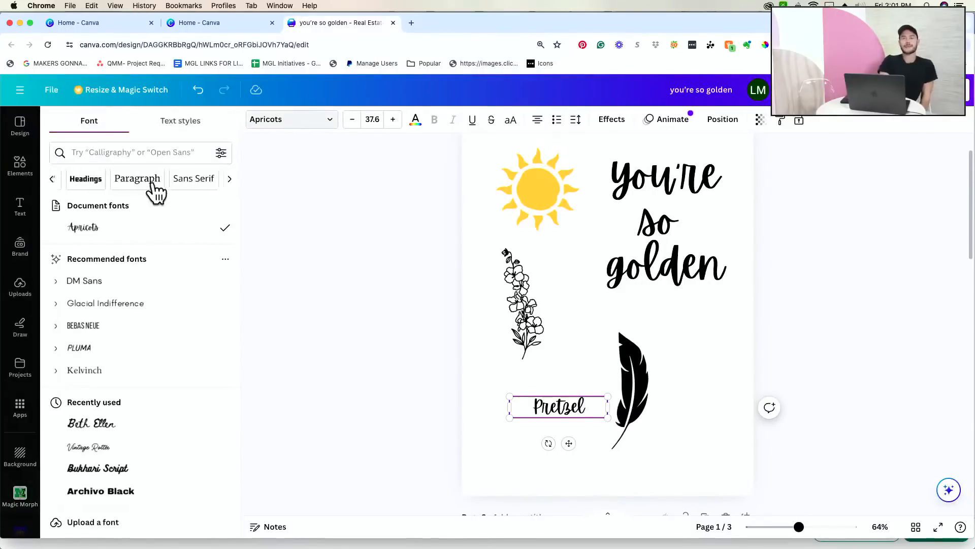
pyautogui.hscroll(3, 119, 191)
pyautogui.hscroll(4, 120, 191)
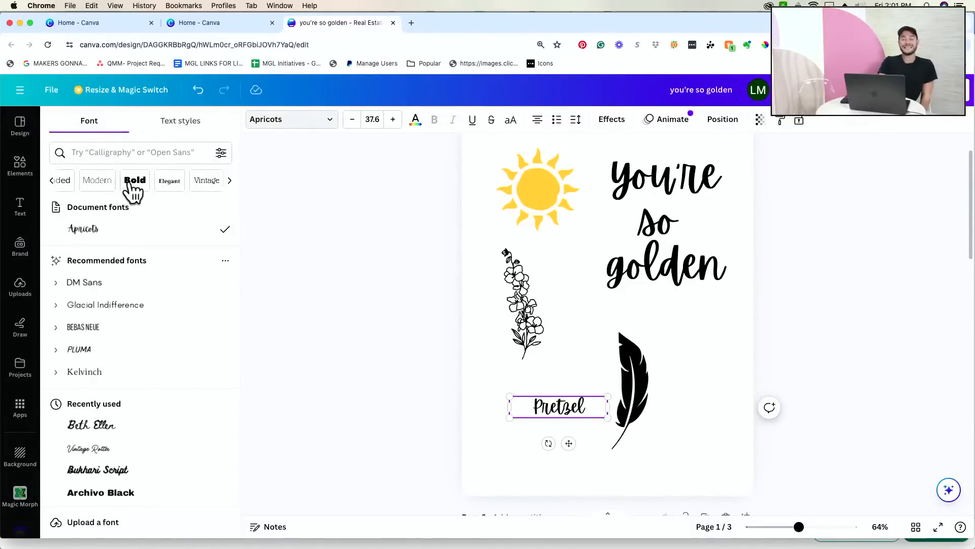
pyautogui.click(129, 182)
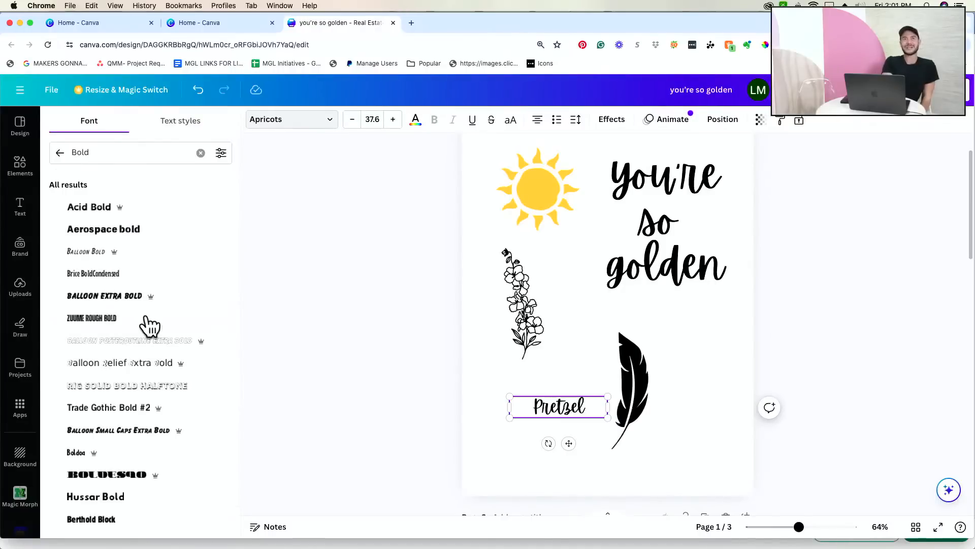
pyautogui.click(127, 299)
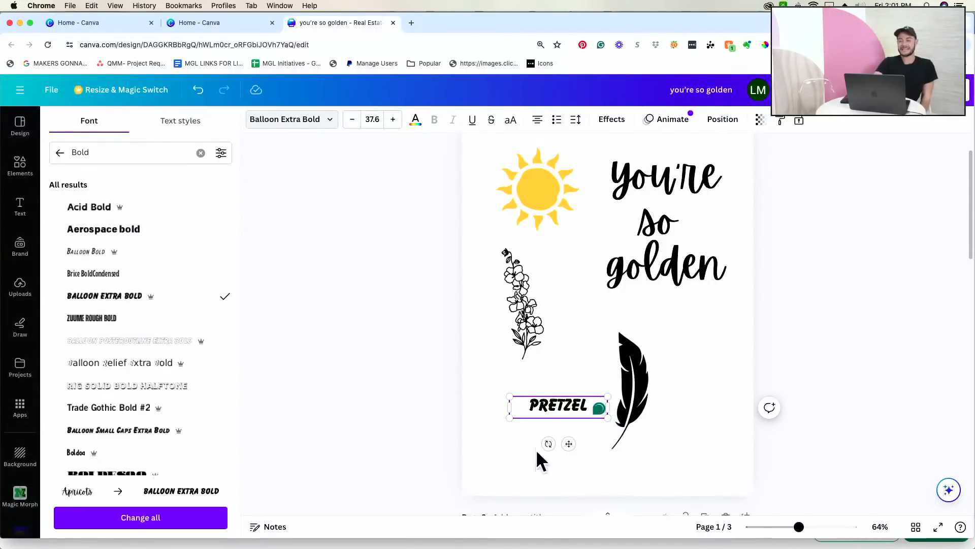
# - Resize the PRETZEL text and move the feather to its right
pyautogui.click(548, 452)
pyautogui.click(525, 405)
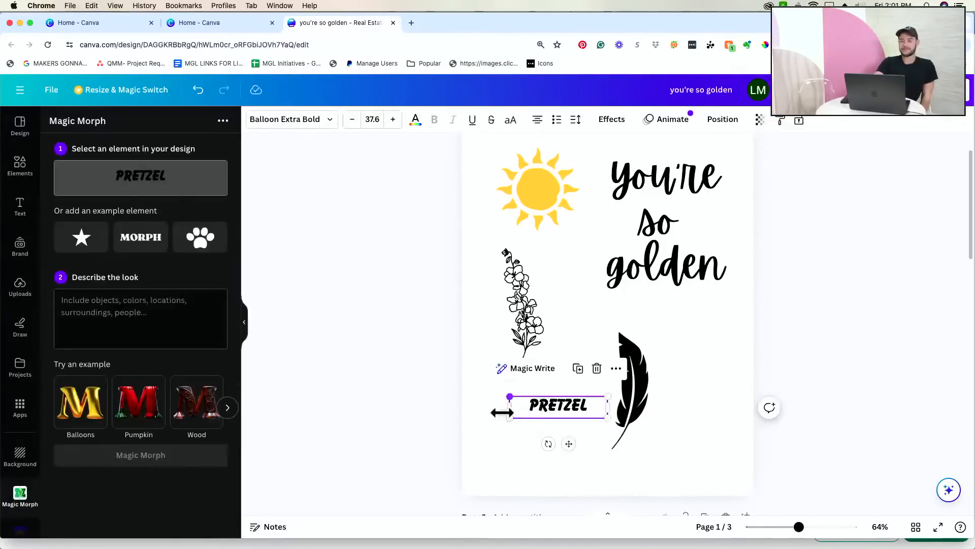
pyautogui.moveTo(509, 406); pyautogui.dragTo(469, 375)
pyautogui.moveTo(638, 406); pyautogui.dragTo(706, 375)
pyautogui.moveTo(559, 399); pyautogui.dragTo(621, 399)
# - Pick the Pretzel example look and generate pretzel-textured versions of the text
pyautogui.click(227, 409)
pyautogui.click(228, 409)
pyautogui.click(197, 418)
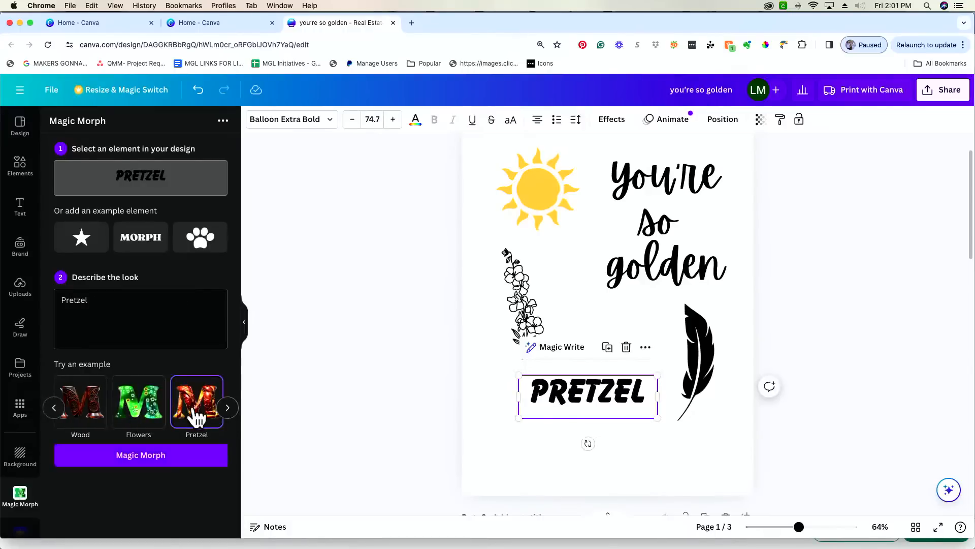
pyautogui.click(179, 466)
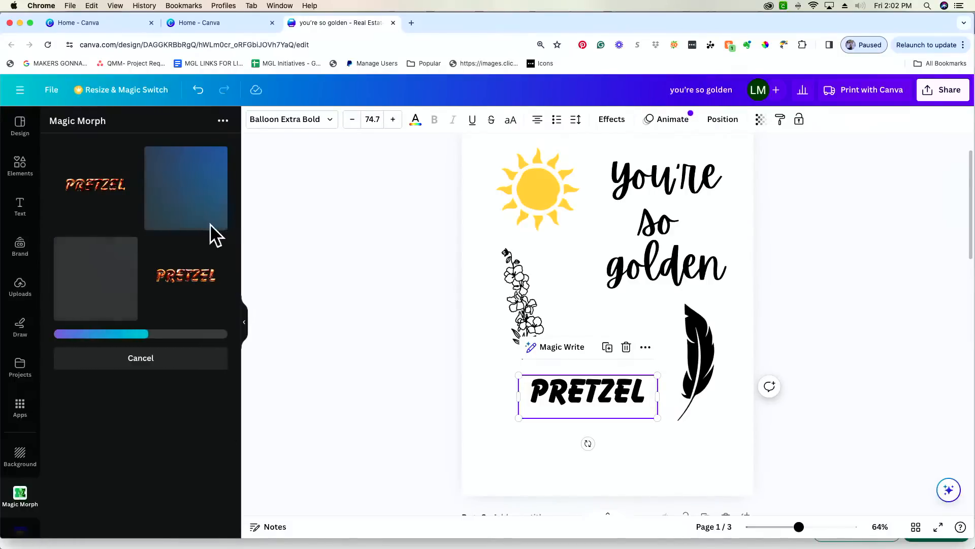
# - Insert the first pretzel-textured PRETZEL Magic Morph result, enlarge it and move it down
pyautogui.click(108, 210)
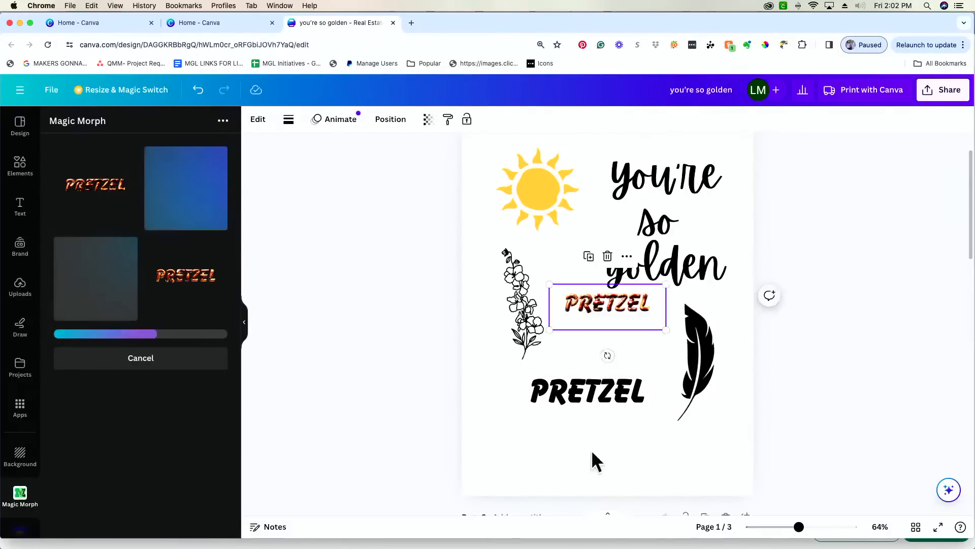
pyautogui.moveTo(665, 330); pyautogui.dragTo(751, 457)
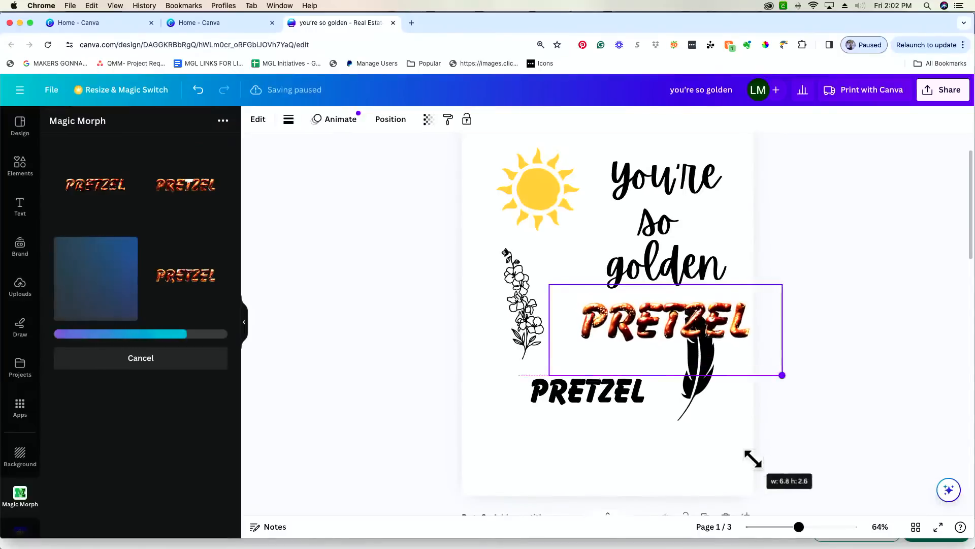
pyautogui.moveTo(760, 370); pyautogui.dragTo(646, 459)
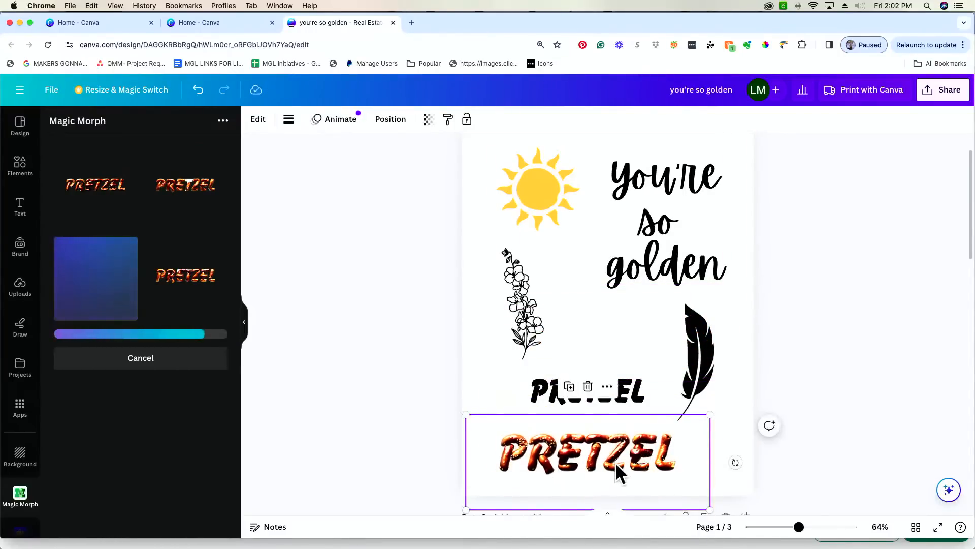
pyautogui.scroll(-3, 614, 462)
pyautogui.moveTo(585, 310); pyautogui.dragTo(584, 442)
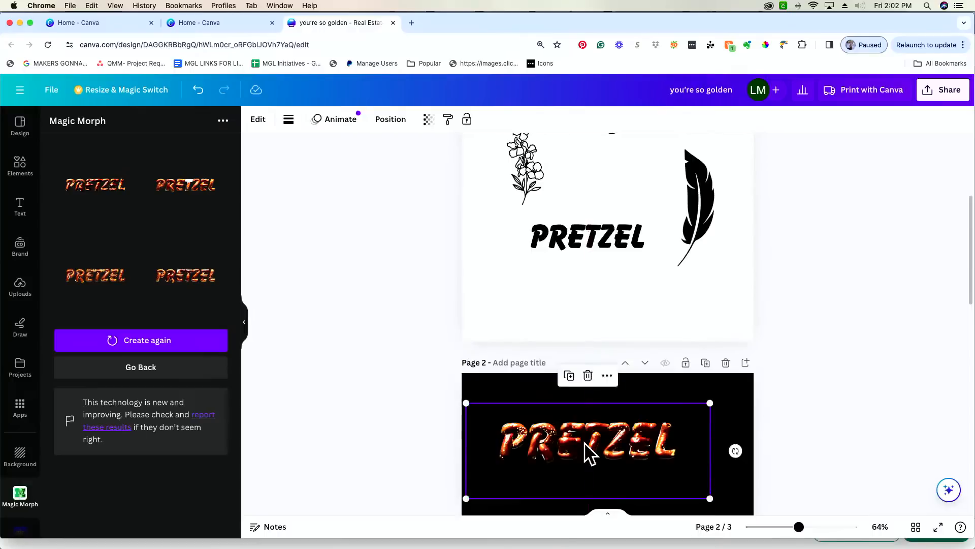
pyautogui.scroll(-2, 585, 440)
# - Add a new blank page after page 1
pyautogui.click(565, 467)
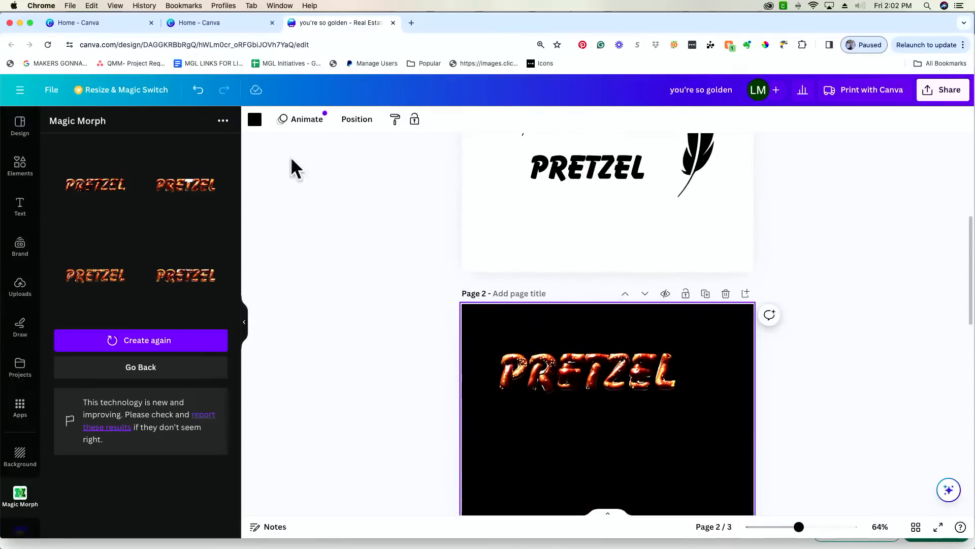
pyautogui.moveTo(614, 405); pyautogui.dragTo(625, 239)
pyautogui.scroll(2, 624, 234)
pyautogui.scroll(4, 624, 232)
pyautogui.click(747, 153)
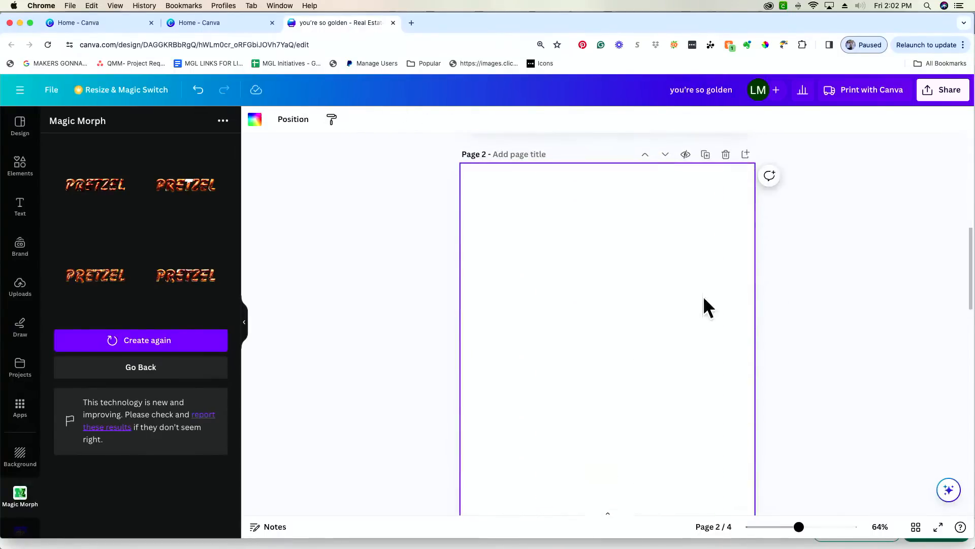
# - Move the PRETZEL image onto the new page 2, enlarge and centre it, and zoom in
pyautogui.scroll(6, 691, 287)
pyautogui.moveTo(636, 399); pyautogui.dragTo(607, 532)
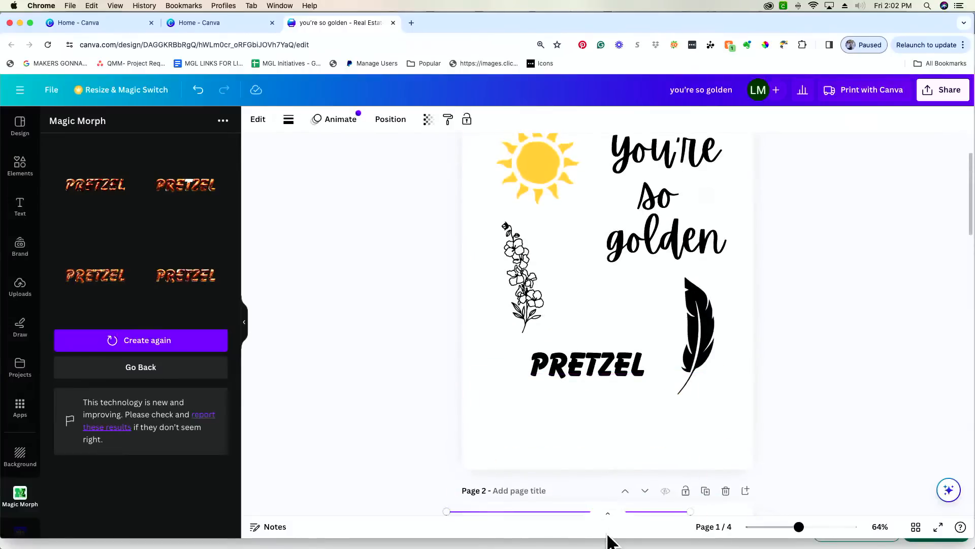
pyautogui.scroll(-5, 747, 391)
pyautogui.moveTo(686, 342); pyautogui.dragTo(778, 432)
pyautogui.moveTo(657, 299); pyautogui.dragTo(648, 350)
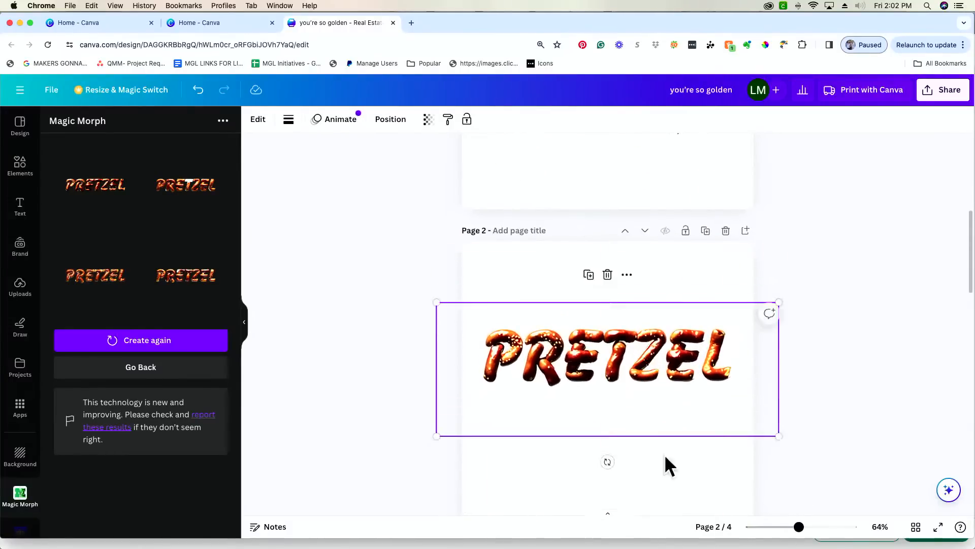
pyautogui.moveTo(805, 531)
pyautogui.mouseDown()
pyautogui.moveTo(839, 530)
pyautogui.moveTo(810, 528)
pyautogui.mouseUp()
# - Add the second Magic Morph result to page 2, then enlarge and reposition it
pyautogui.click(105, 285)
pyautogui.scroll(-2, 409, 300)
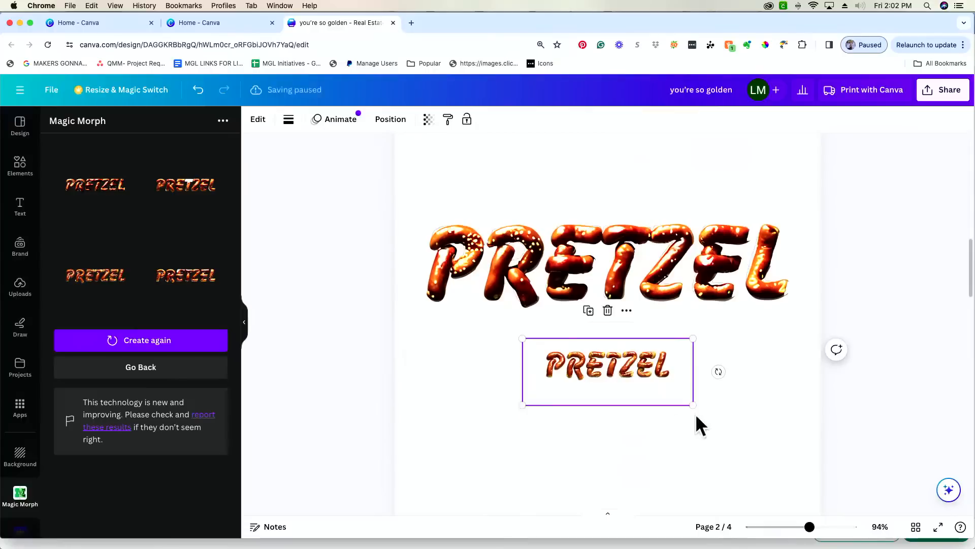
pyautogui.moveTo(695, 405); pyautogui.dragTo(914, 489)
pyautogui.moveTo(771, 457); pyautogui.dragTo(584, 376)
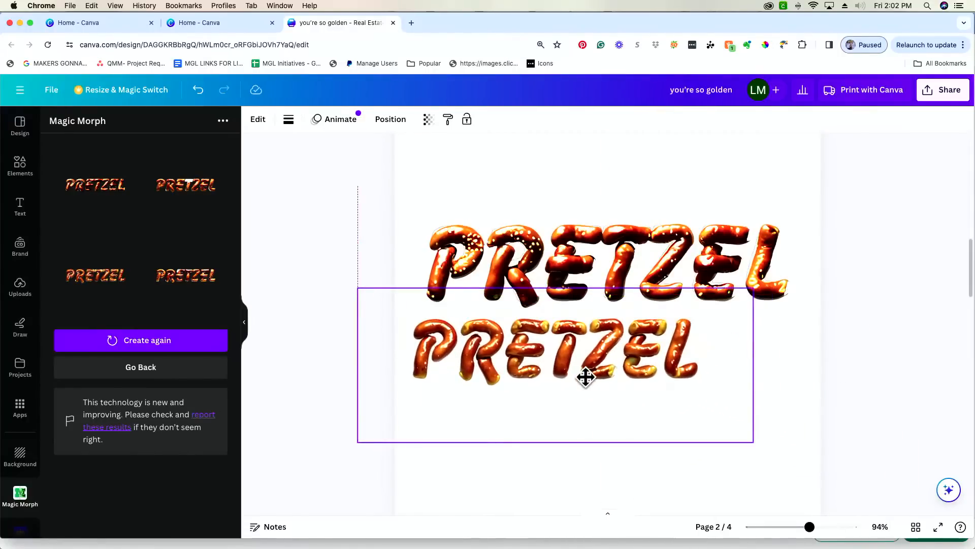
pyautogui.moveTo(752, 442); pyautogui.dragTo(848, 479)
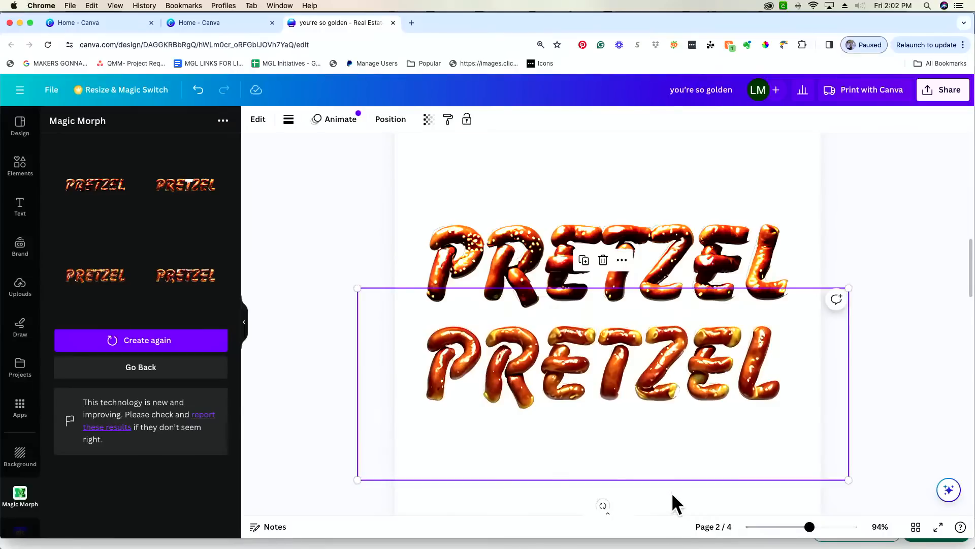
pyautogui.click(503, 492)
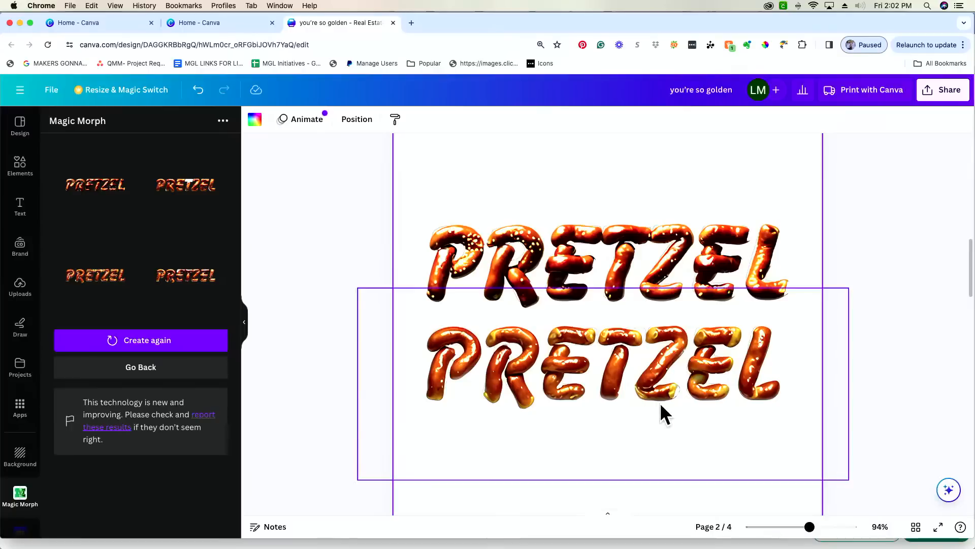
# - Delete the lower PRETZEL image and select the upper copy
pyautogui.click(650, 347)
pyautogui.press('Delete')
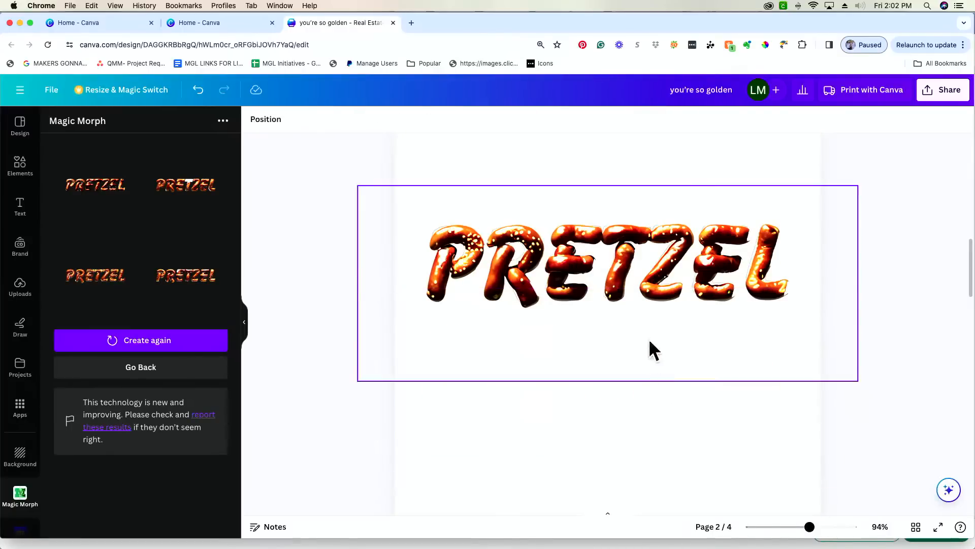
pyautogui.click(658, 297)
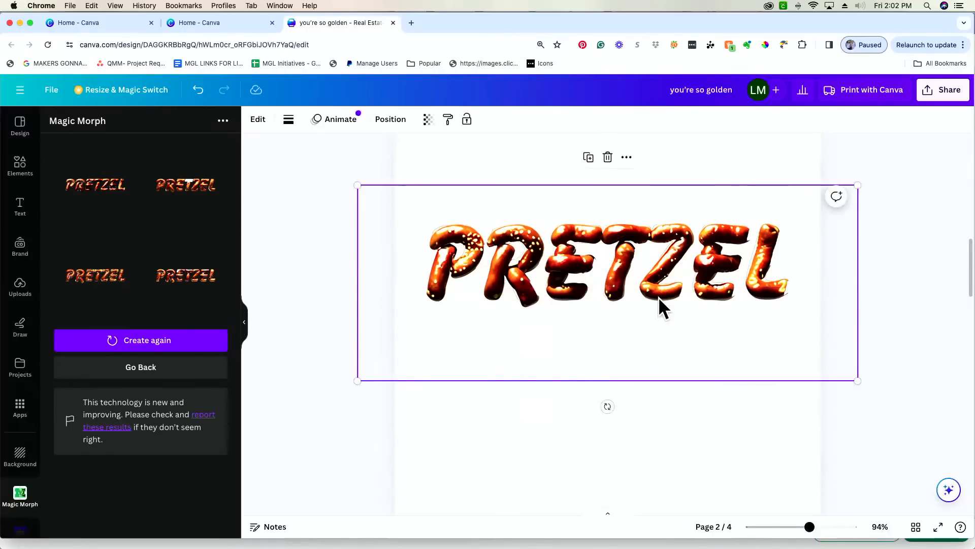
# - Delete the selected extra PRETZEL copy
pyautogui.press('Delete')
pyautogui.scroll(10, 607, 323)
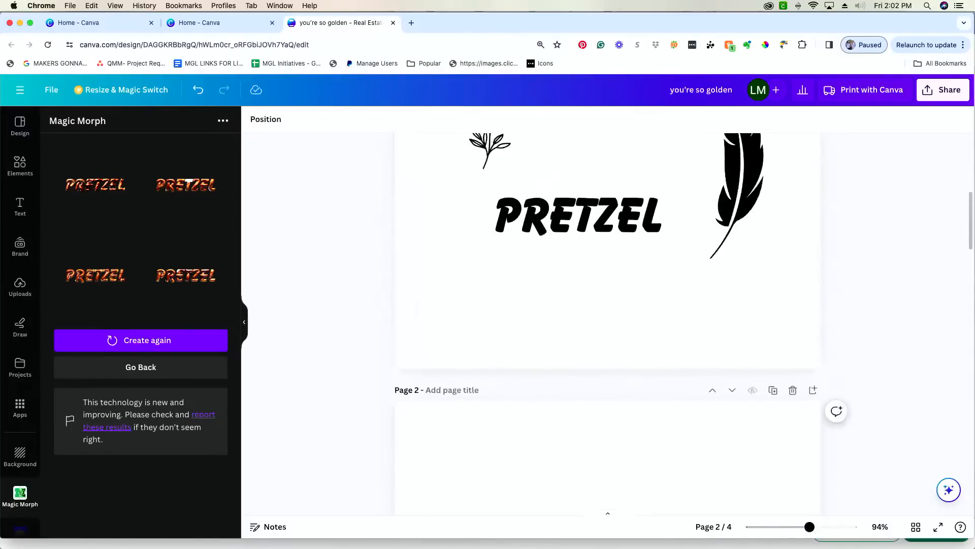
pyautogui.scroll(4, 607, 323)
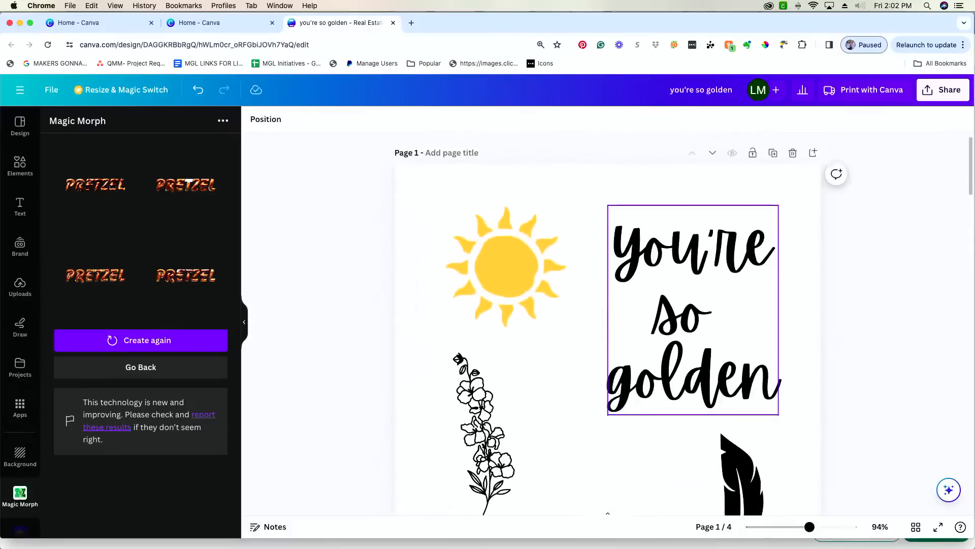
# - Scroll to page 4, select the gold 'you're so golden' image and zoom to 64%
pyautogui.scroll(-12, 607, 322)
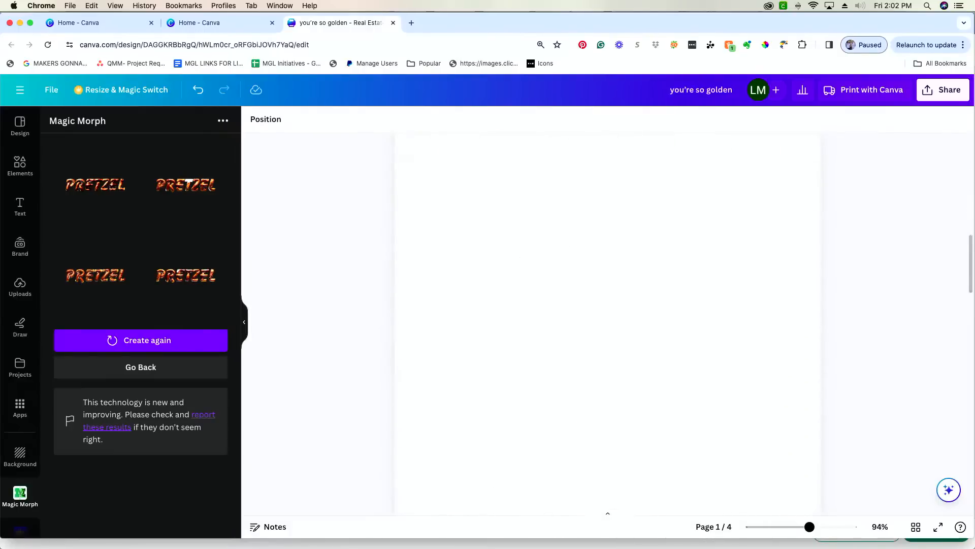
pyautogui.scroll(-10, 608, 322)
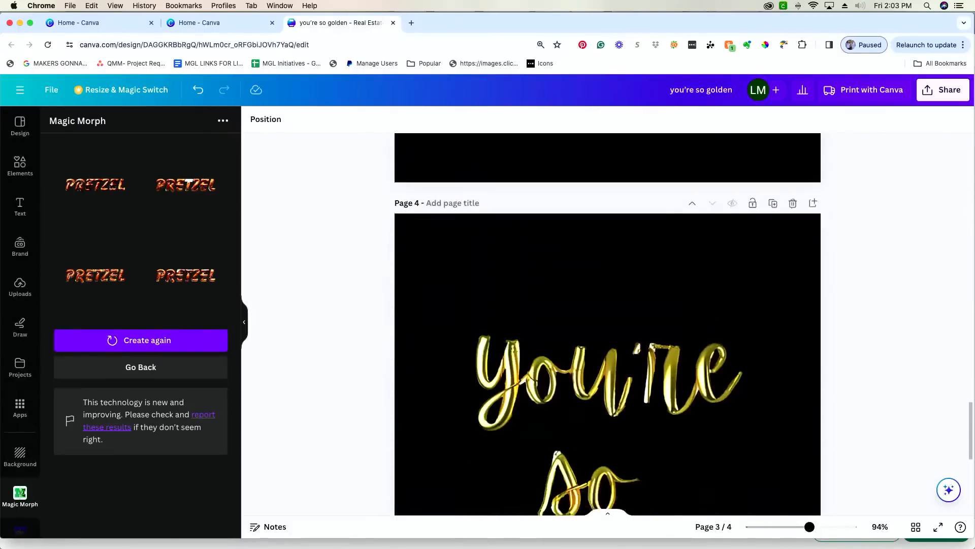
pyautogui.scroll(-2, 607, 322)
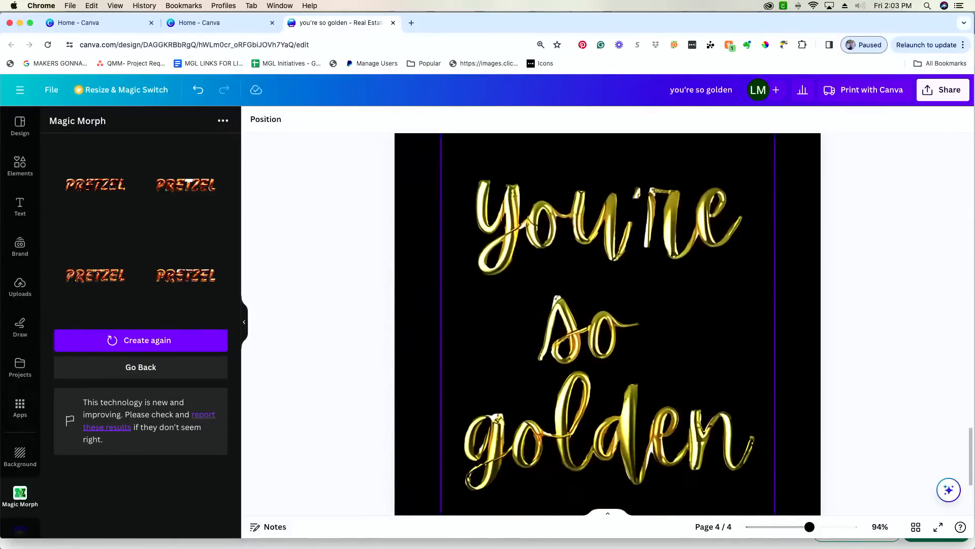
pyautogui.click(622, 457)
pyautogui.moveTo(809, 527); pyautogui.dragTo(800, 527)
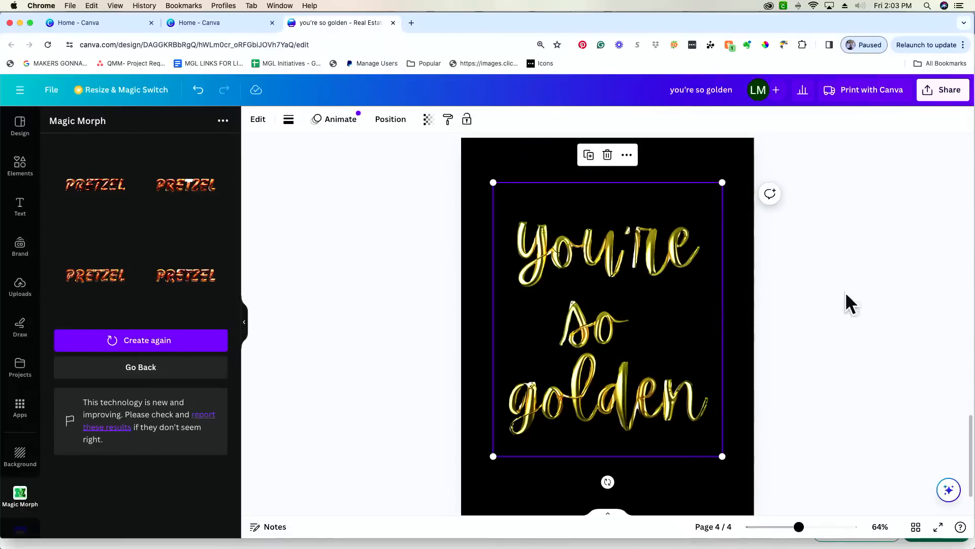
# - Download all pages as transparent-background PNGs, saved as you're so golden.zip
pyautogui.click(953, 95)
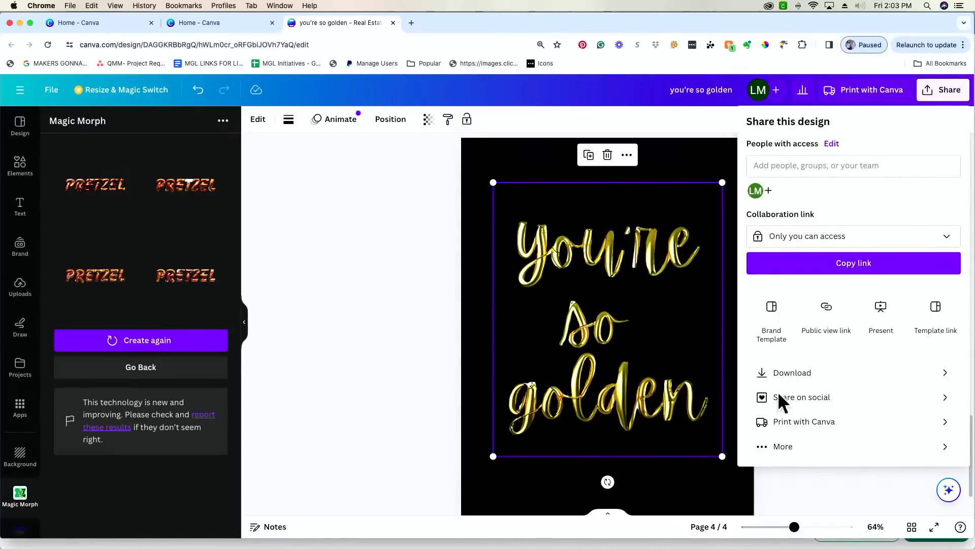
pyautogui.click(854, 377)
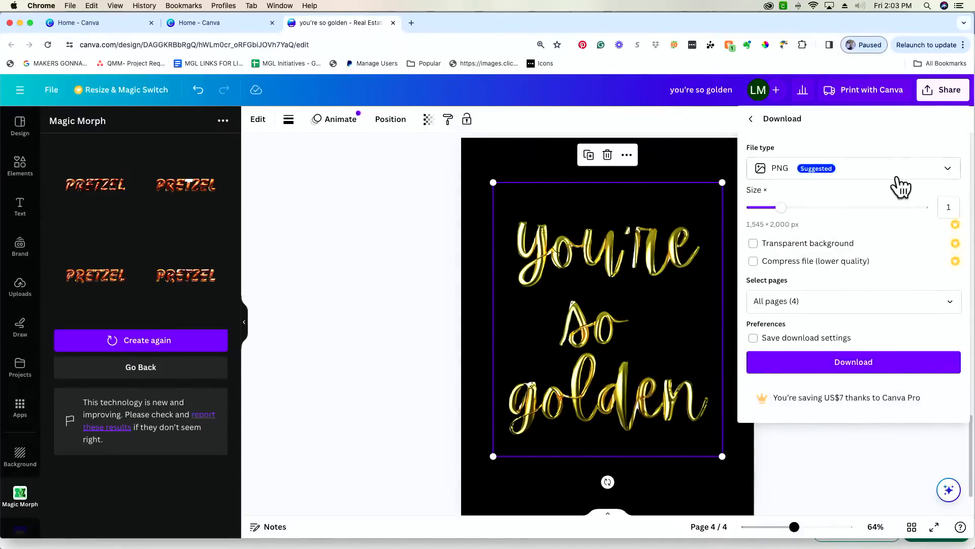
pyautogui.click(753, 243)
pyautogui.click(896, 373)
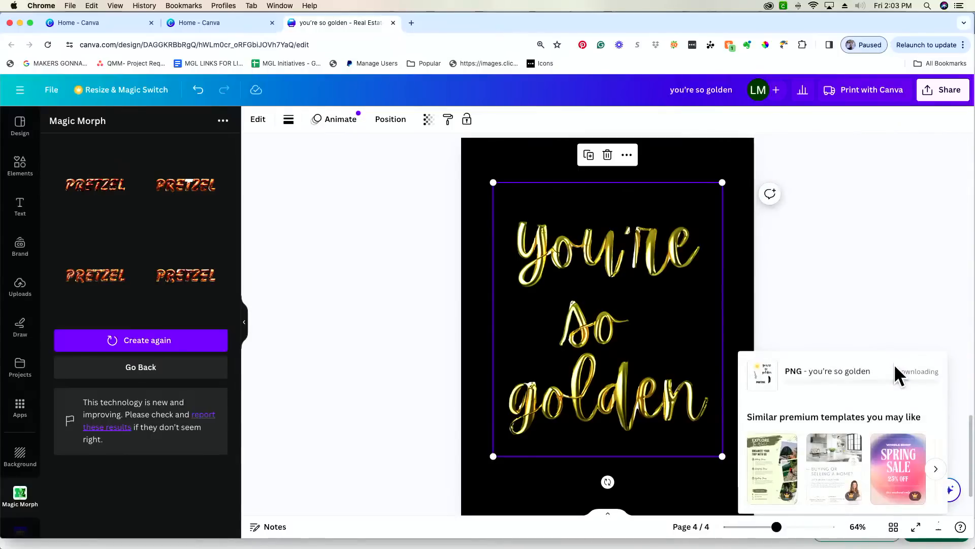
pyautogui.scroll(-2, 875, 299)
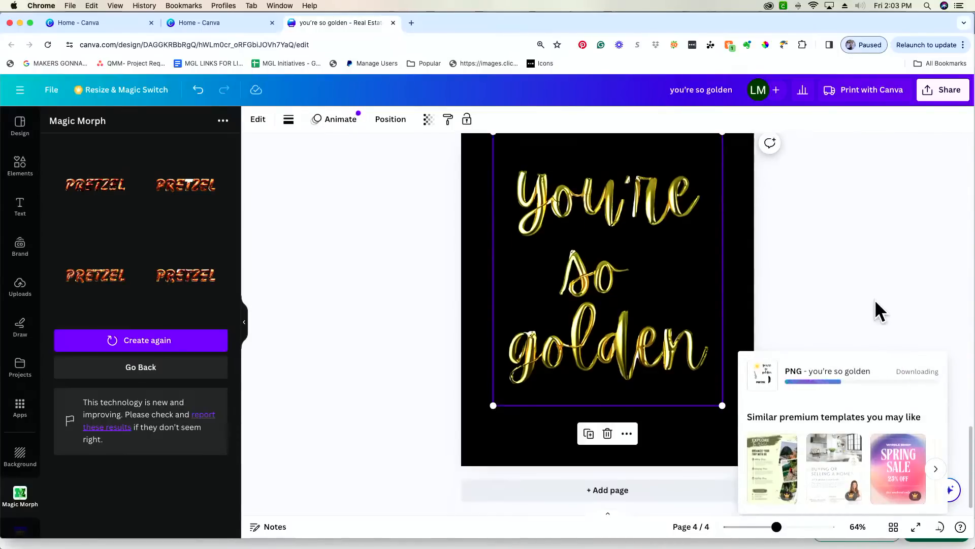
pyautogui.scroll(5, 875, 300)
pyautogui.scroll(-2, 838, 264)
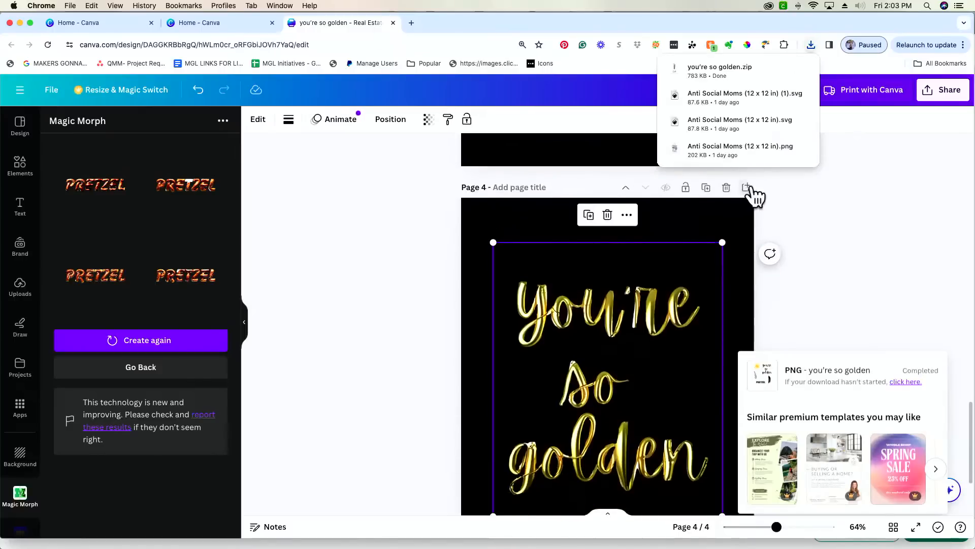
# - Add a new page 5 after page 4 with a white background
pyautogui.click(746, 188)
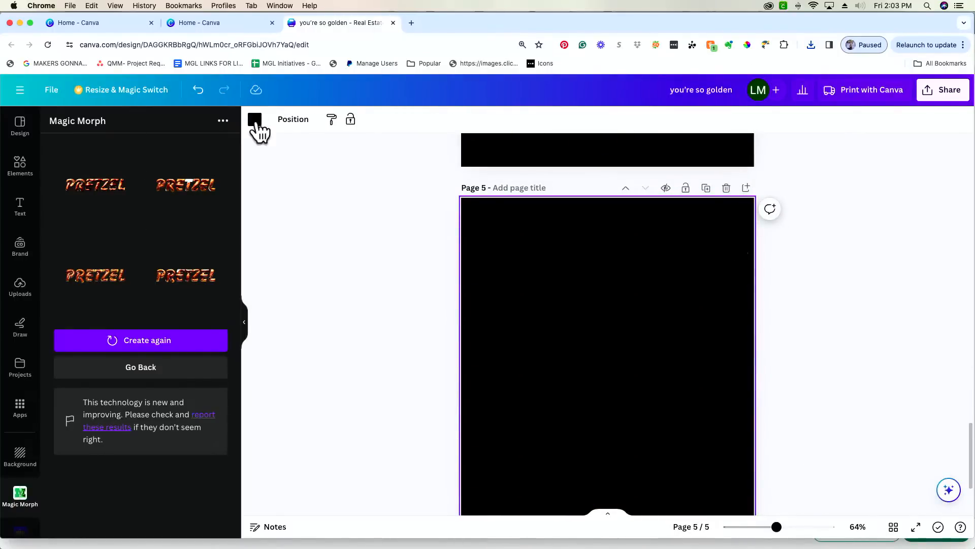
pyautogui.click(256, 121)
pyautogui.click(156, 187)
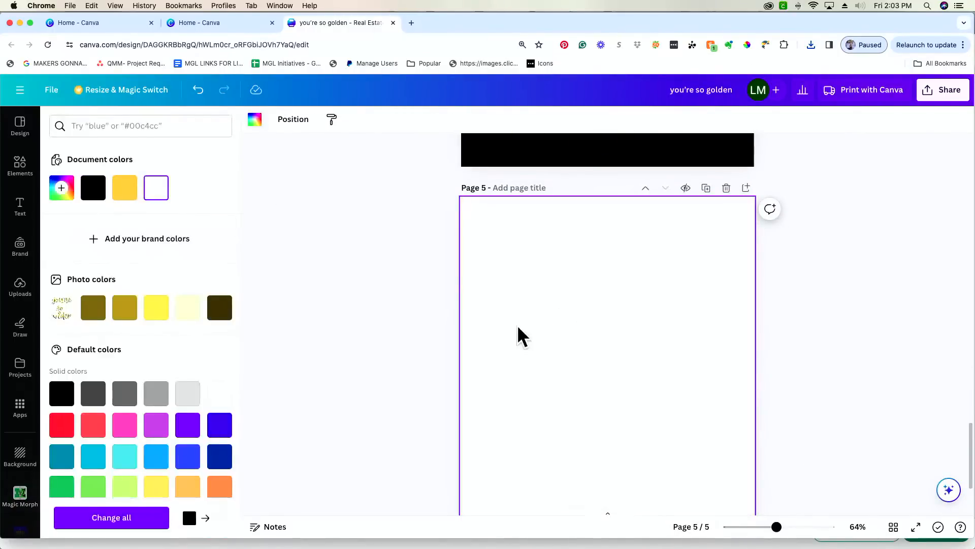
pyautogui.scroll(-3, 569, 334)
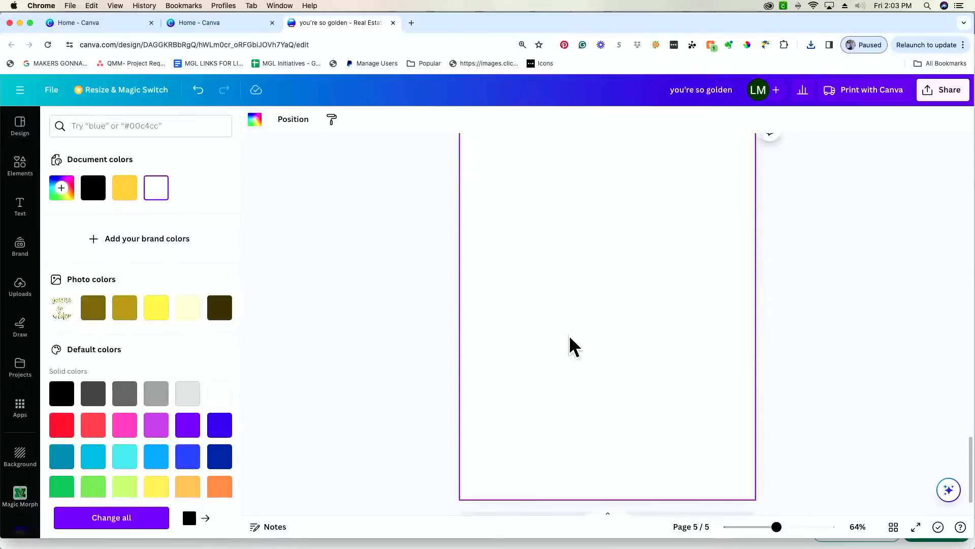
pyautogui.scroll(1, 569, 335)
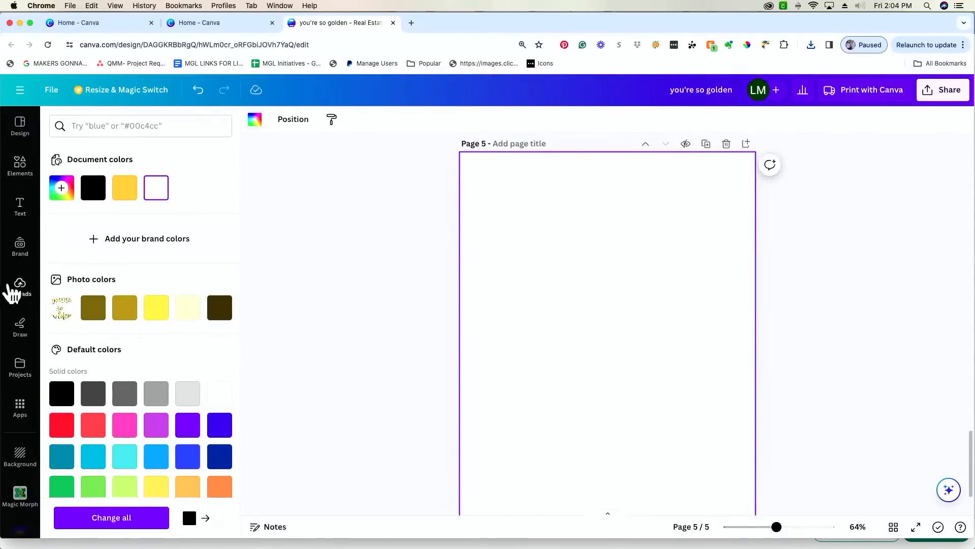
# - Start a file upload from Uploads and browse to the Downloads folder
pyautogui.click(29, 297)
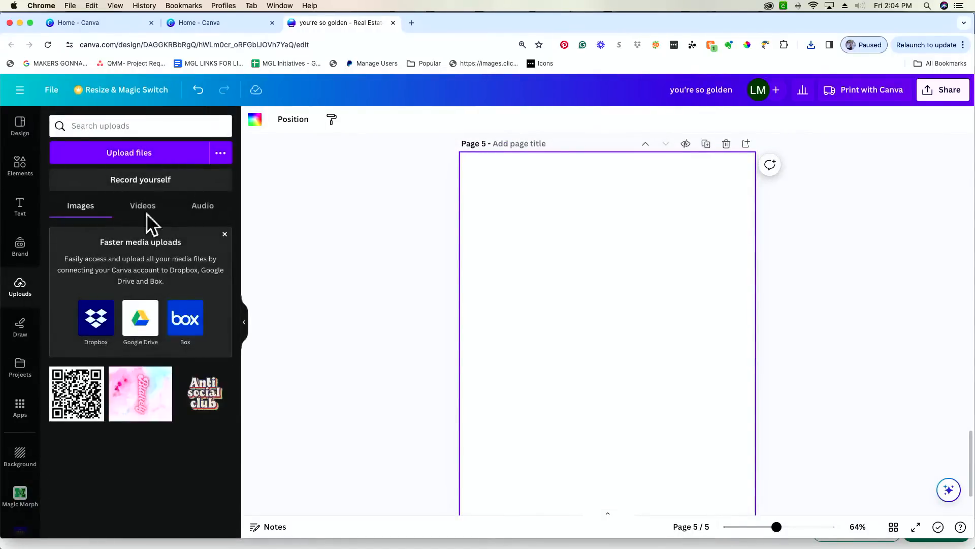
pyautogui.click(161, 159)
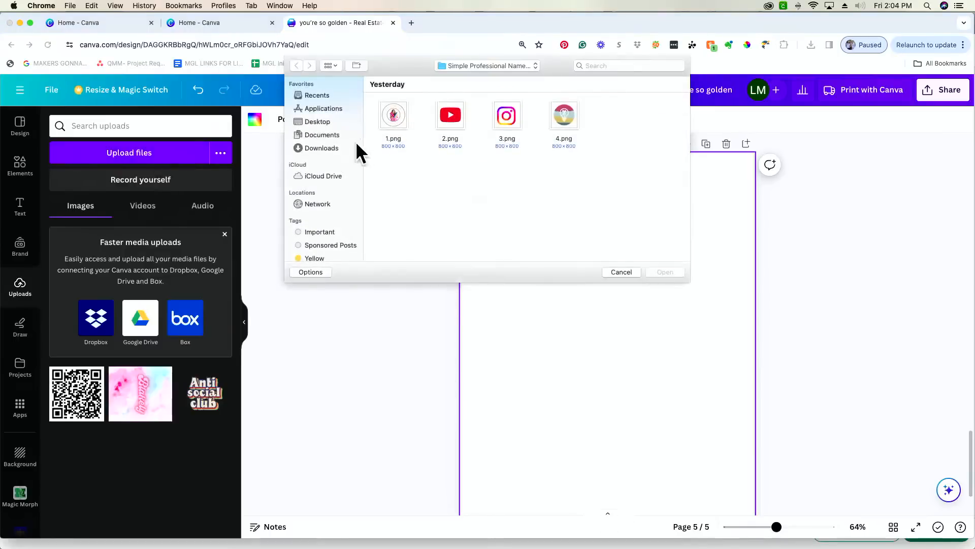
pyautogui.click(334, 148)
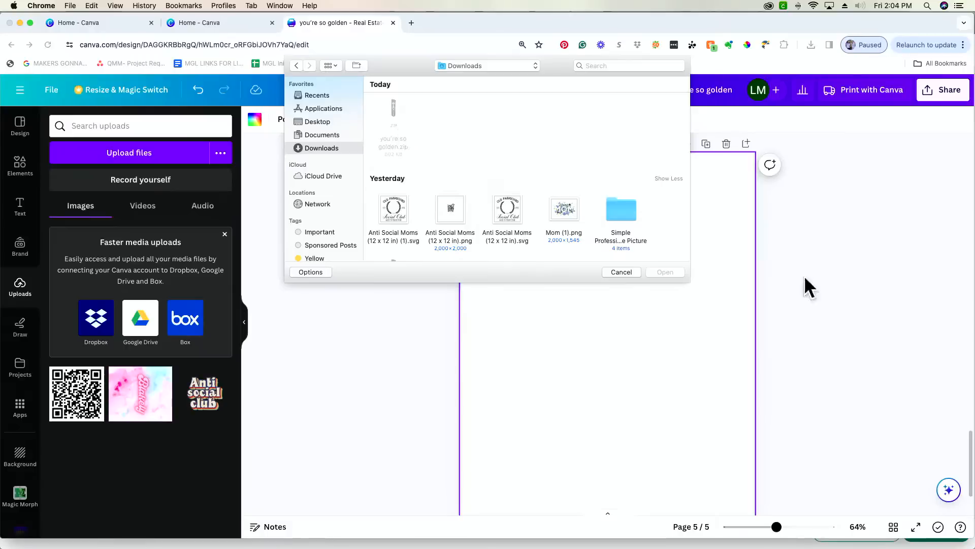
# - Switch to Finder, extract you're so golden.zip and open the resulting folder
pyautogui.press('super+Tab')
pyautogui.press('Tab')
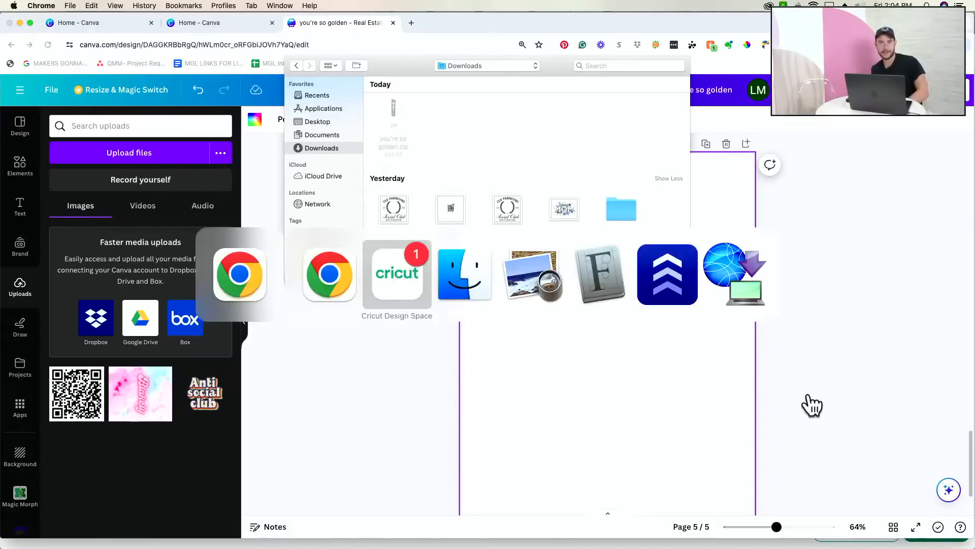
pyautogui.press('super+Tab')
pyautogui.click(415, 161)
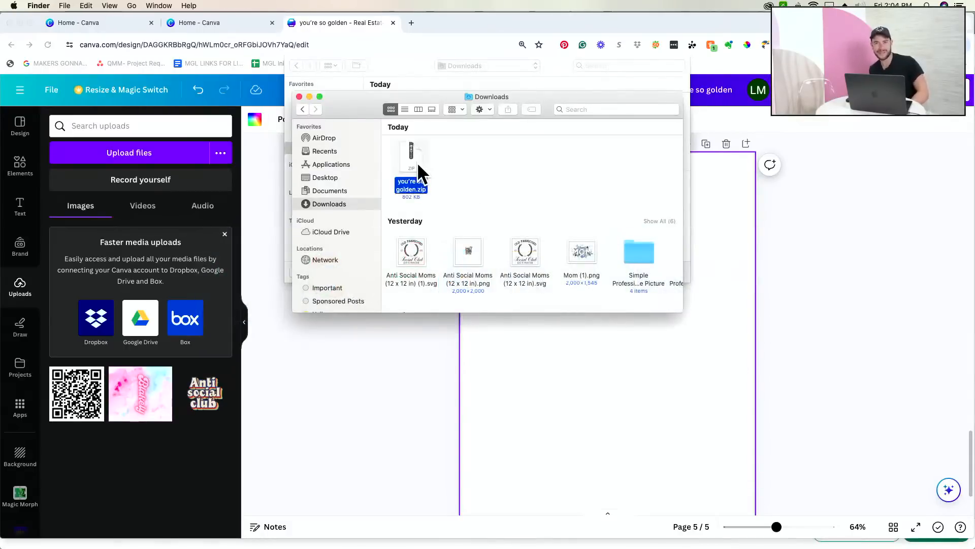
pyautogui.doubleClick(417, 162)
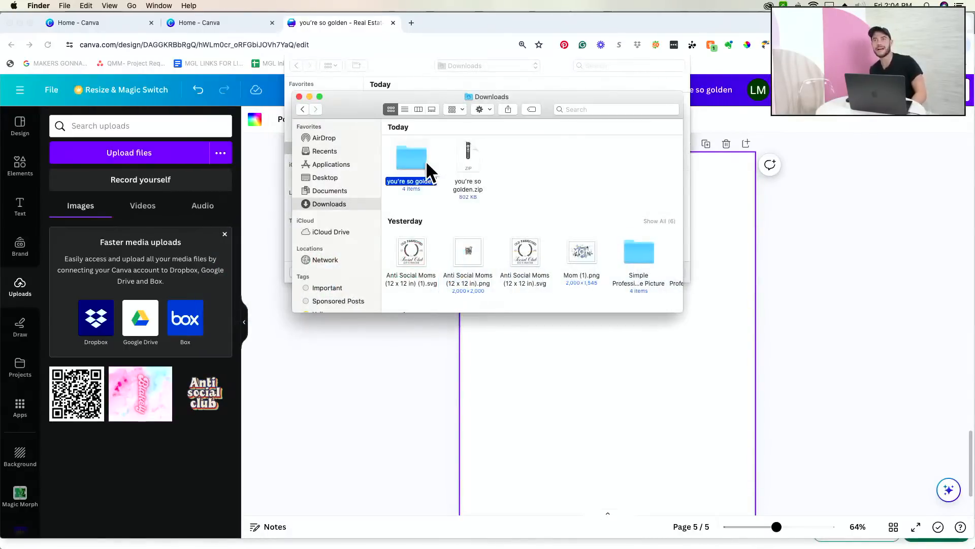
pyautogui.doubleClick(426, 161)
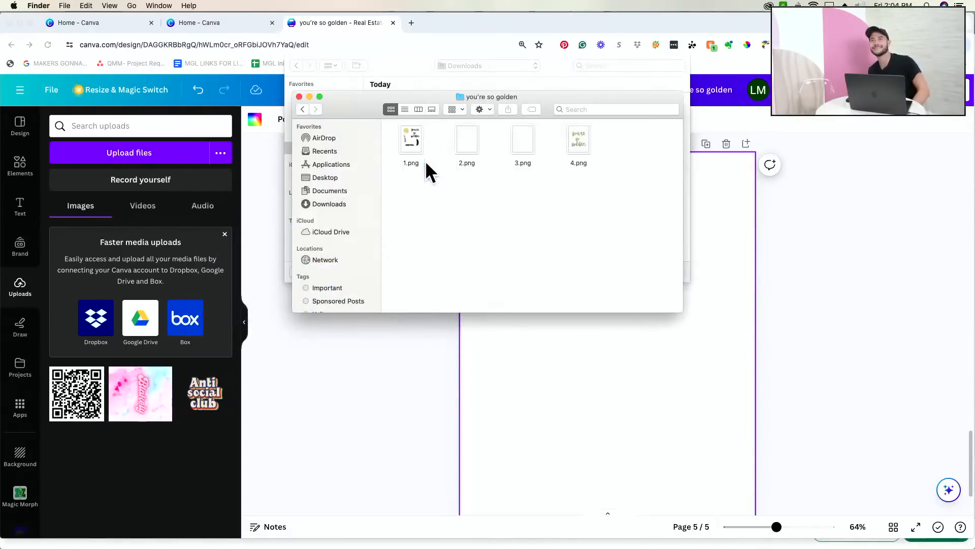
# - Drag 4.png into Canva's Uploads panel and close the Finder window
pyautogui.click(583, 140)
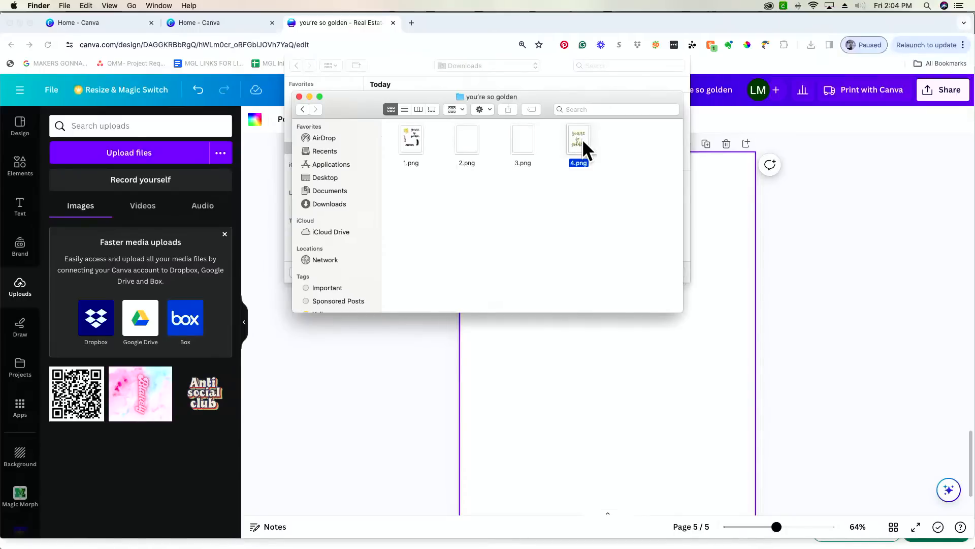
pyautogui.moveTo(581, 142); pyautogui.dragTo(133, 269)
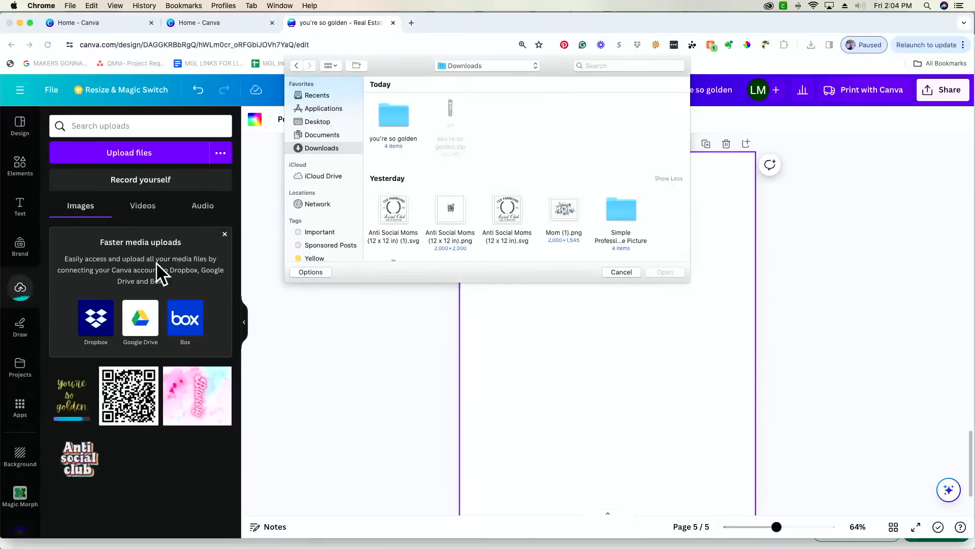
pyautogui.click(299, 97)
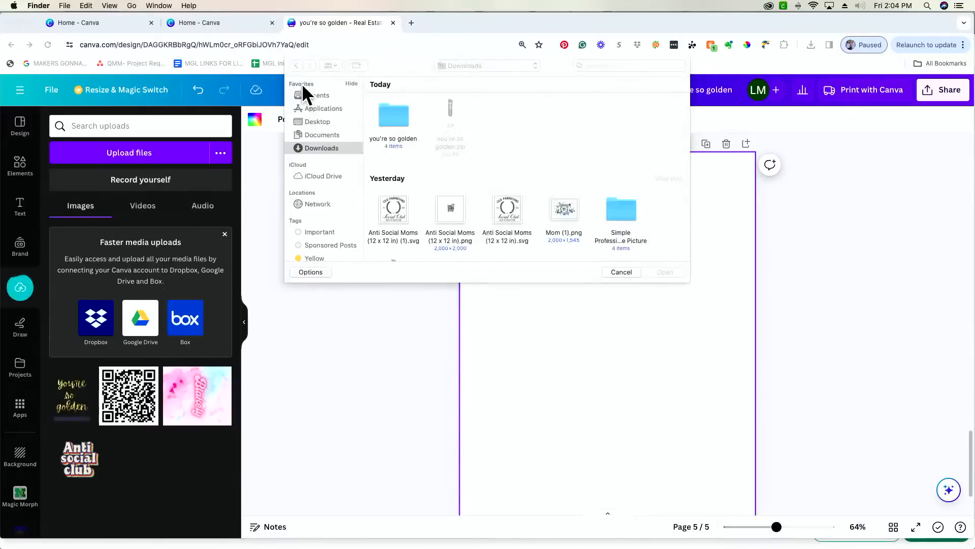
# - Place the uploaded 'you're so golden' PNG on page 5 and make the page background black
pyautogui.click(627, 270)
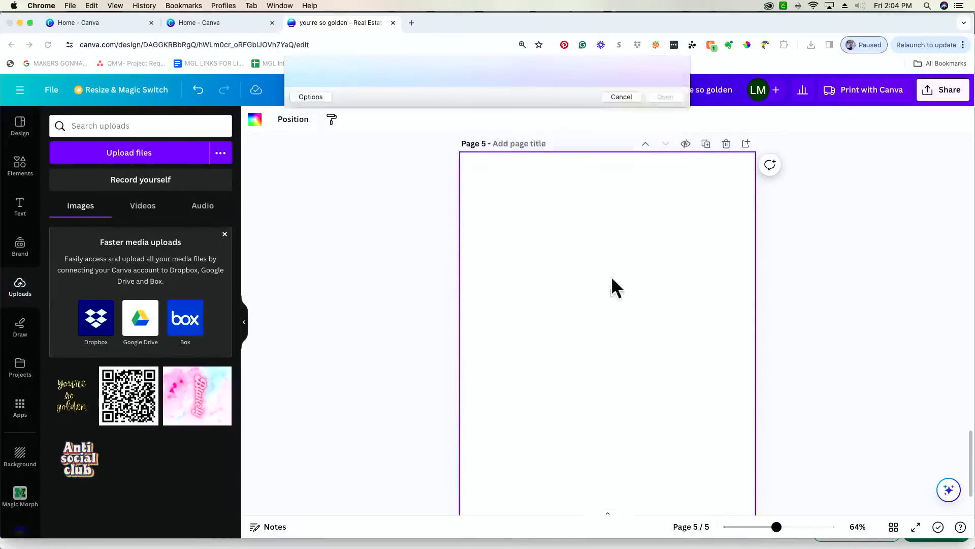
pyautogui.click(67, 407)
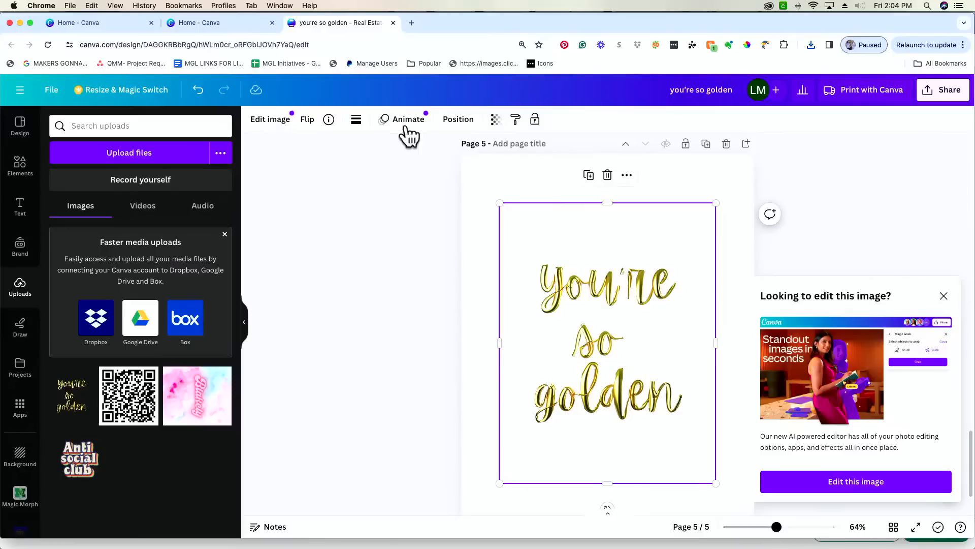
pyautogui.click(553, 176)
pyautogui.click(252, 120)
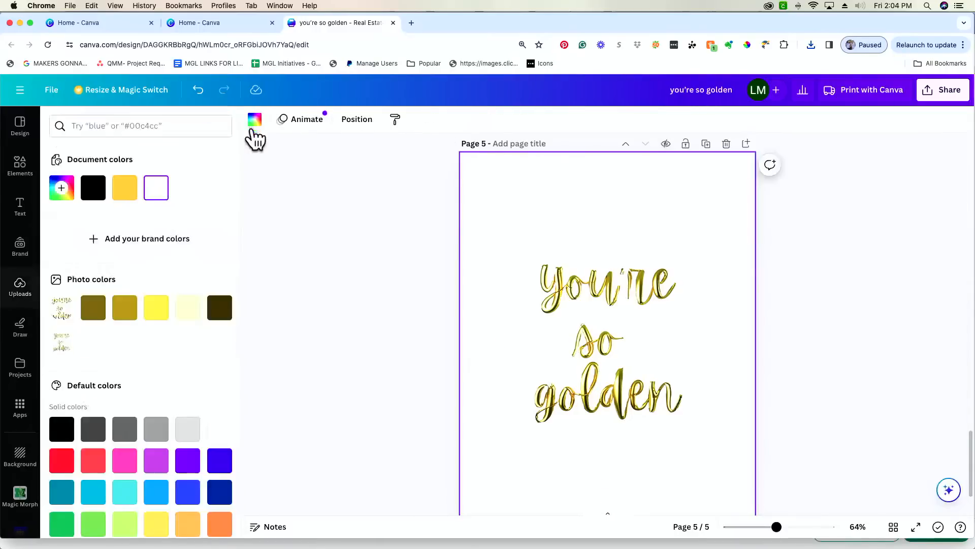
pyautogui.click(103, 194)
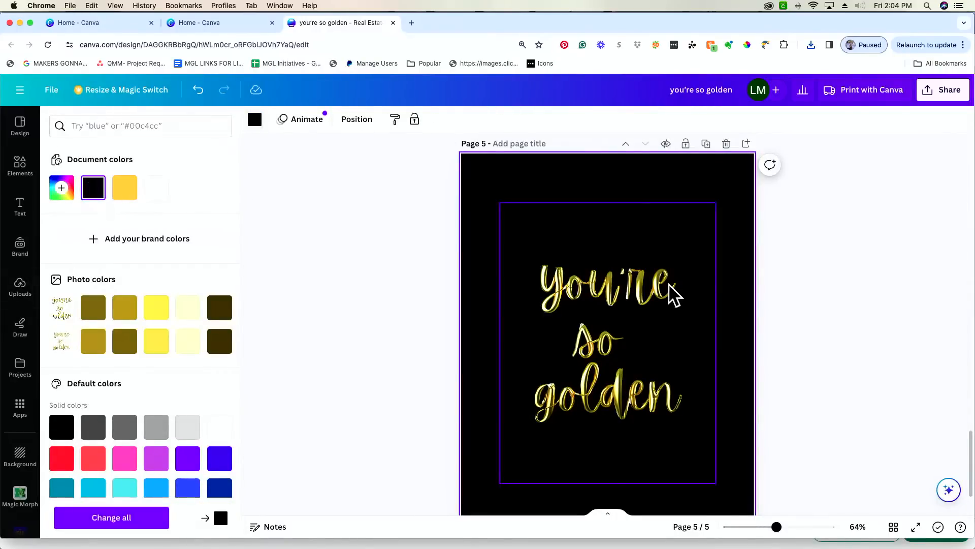
# - Open Edit image for the golden text image and dismiss the background remover promotion
pyautogui.click(671, 285)
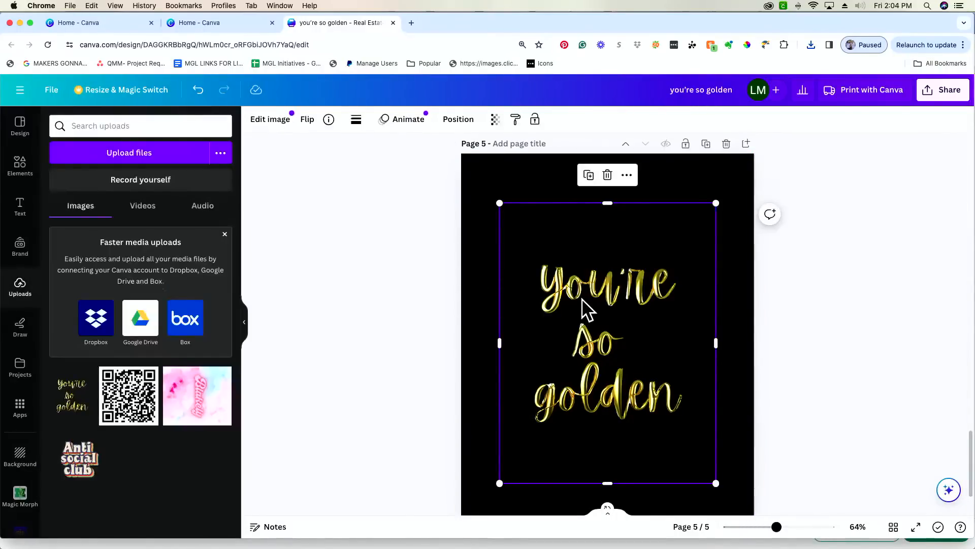
pyautogui.click(273, 122)
pyautogui.click(278, 170)
pyautogui.scroll(-3, 182, 394)
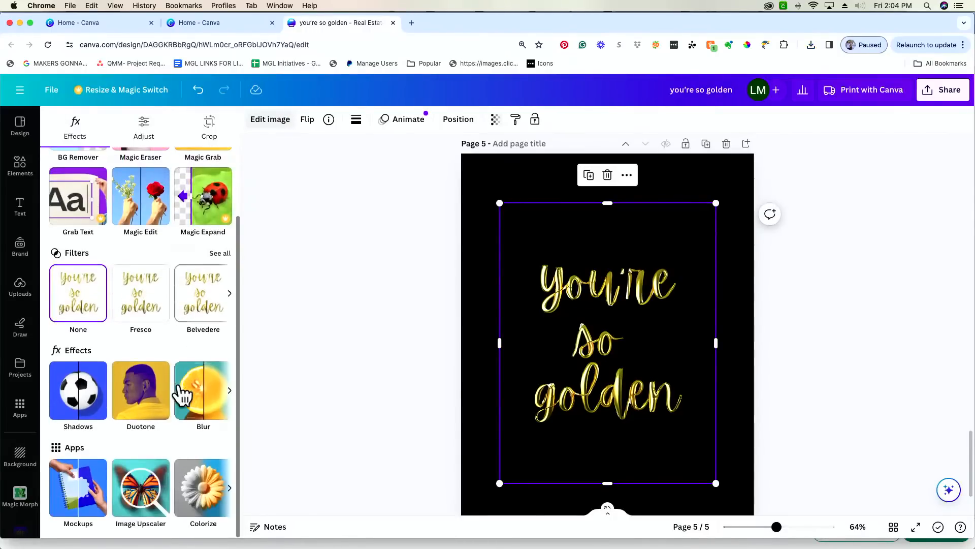
pyautogui.hscroll(3, 183, 395)
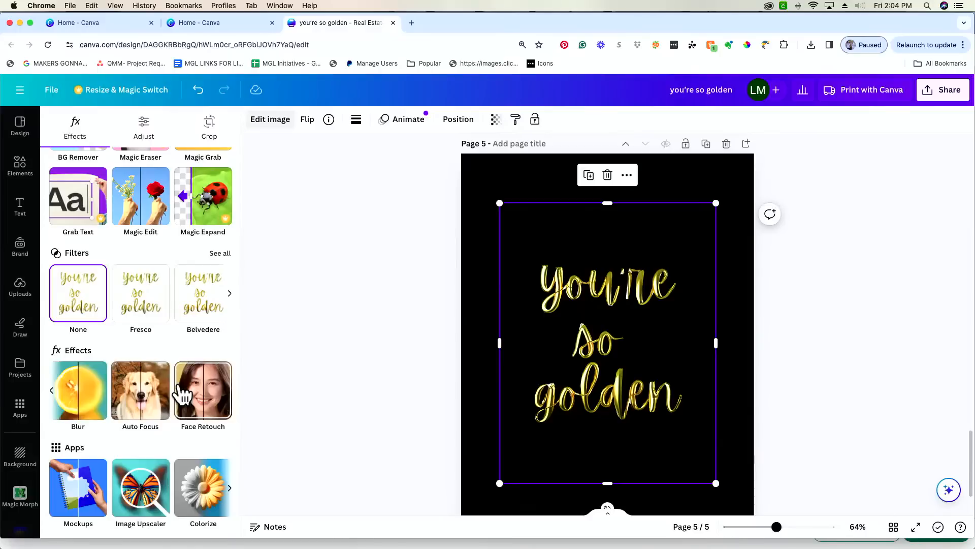
pyautogui.hscroll(-3, 185, 395)
pyautogui.scroll(3, 186, 395)
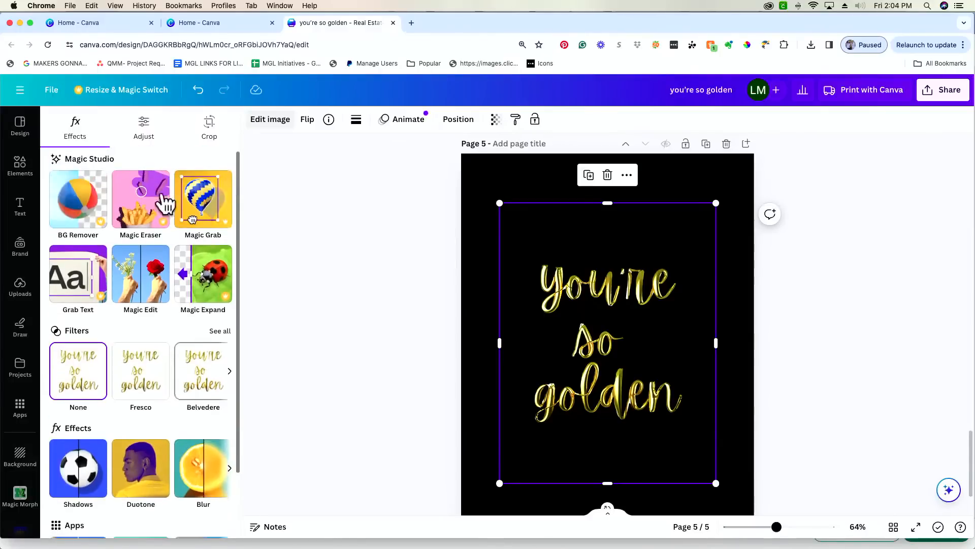
# - In Adjust, cool the temperature and push the tint to 100
pyautogui.click(152, 141)
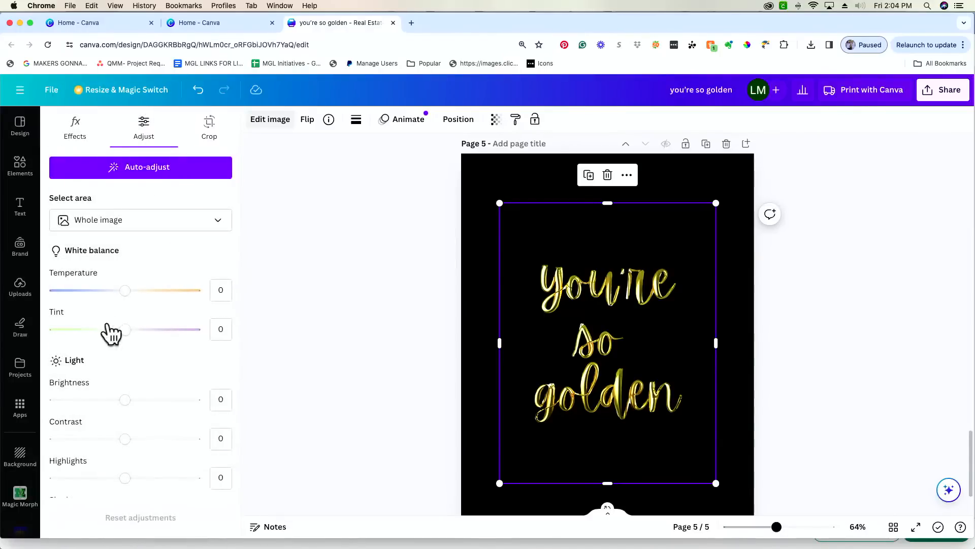
pyautogui.moveTo(125, 291); pyautogui.dragTo(83, 291)
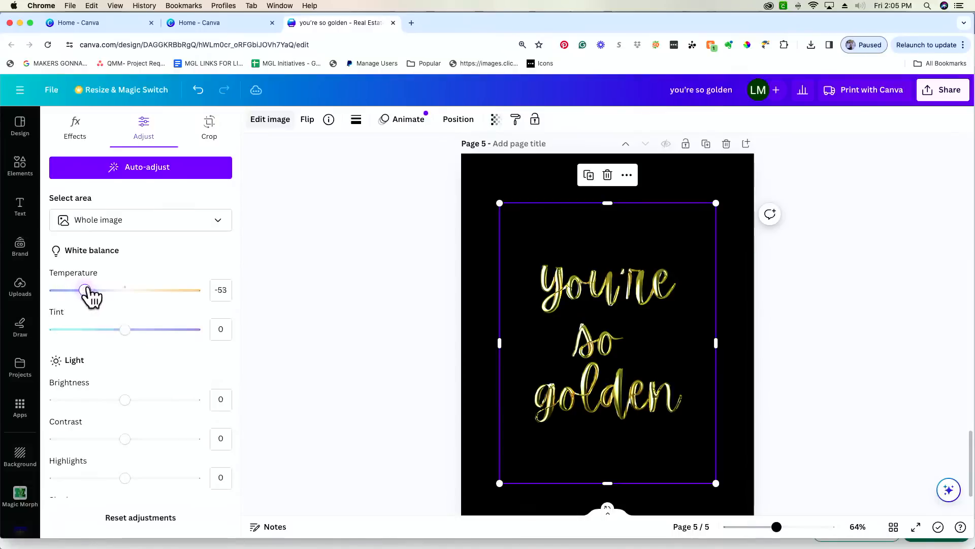
pyautogui.moveTo(125, 329); pyautogui.dragTo(218, 332)
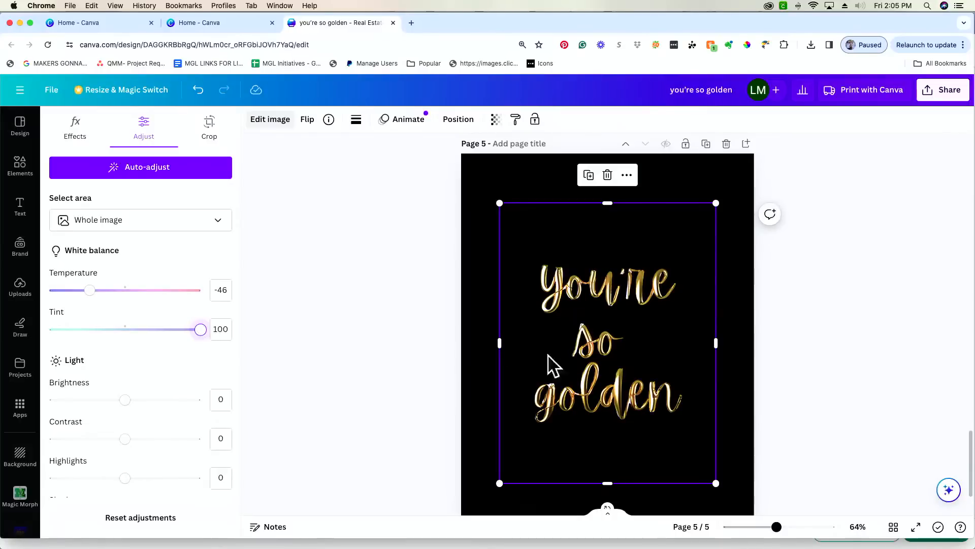
# - Crop all four image edges, enlarge and centre it on page 5, and set temperature to 46
pyautogui.moveTo(715, 342); pyautogui.dragTo(687, 342)
pyautogui.moveTo(591, 483); pyautogui.dragTo(603, 424)
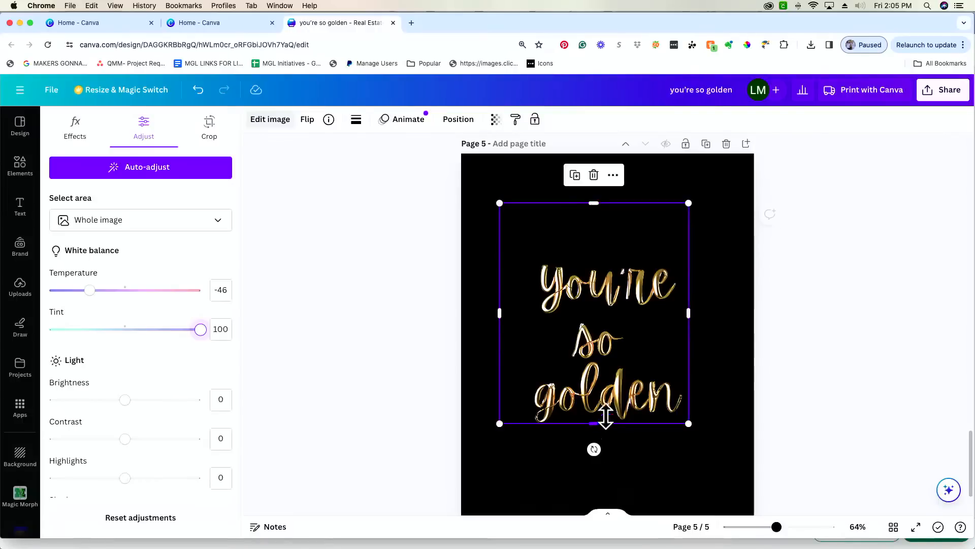
pyautogui.moveTo(497, 312); pyautogui.dragTo(524, 312)
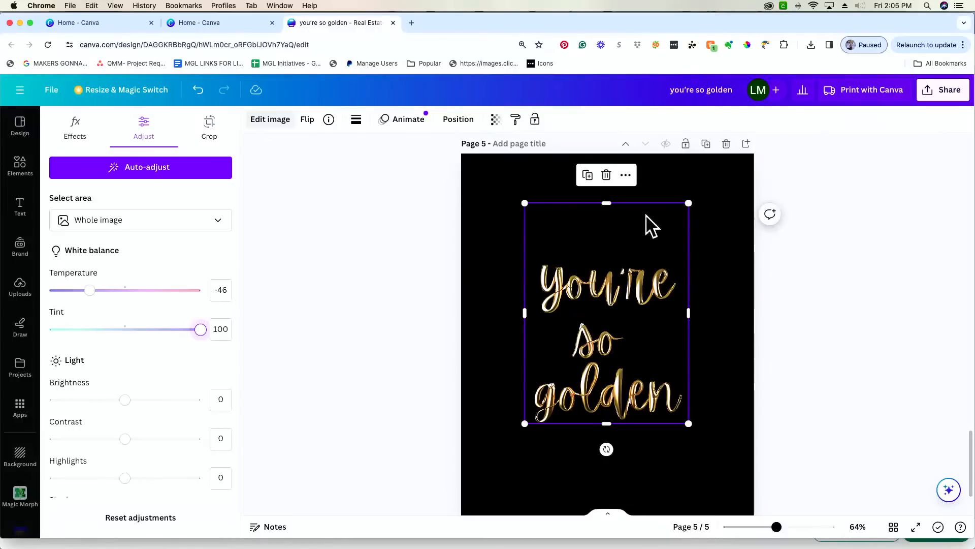
pyautogui.moveTo(608, 204); pyautogui.dragTo(606, 257)
pyautogui.moveTo(616, 318); pyautogui.dragTo(582, 228)
pyautogui.moveTo(654, 334); pyautogui.dragTo(673, 429)
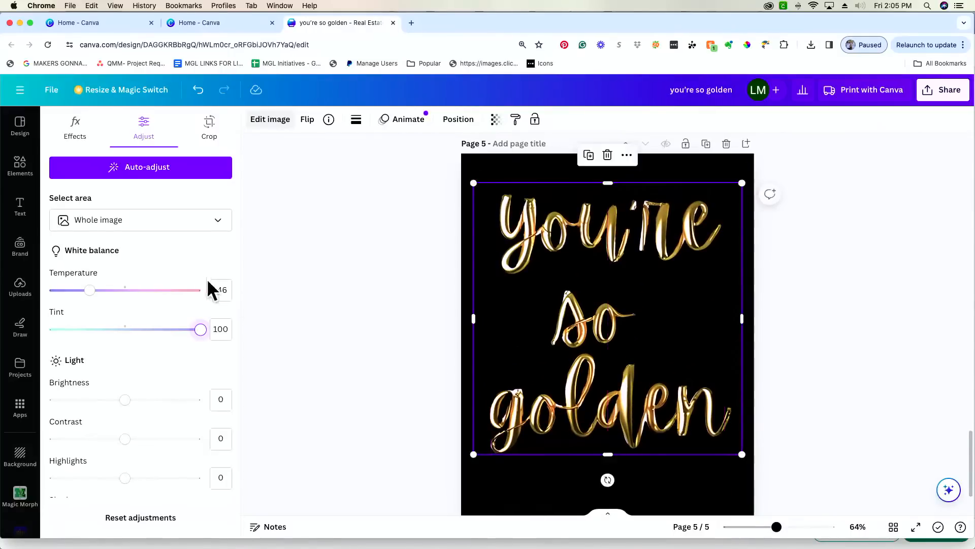
pyautogui.moveTo(89, 290); pyautogui.dragTo(159, 294)
# - Lower brightness, bring tint back toward neutral, and cut vibrance and saturation to -94
pyautogui.scroll(-2, 158, 299)
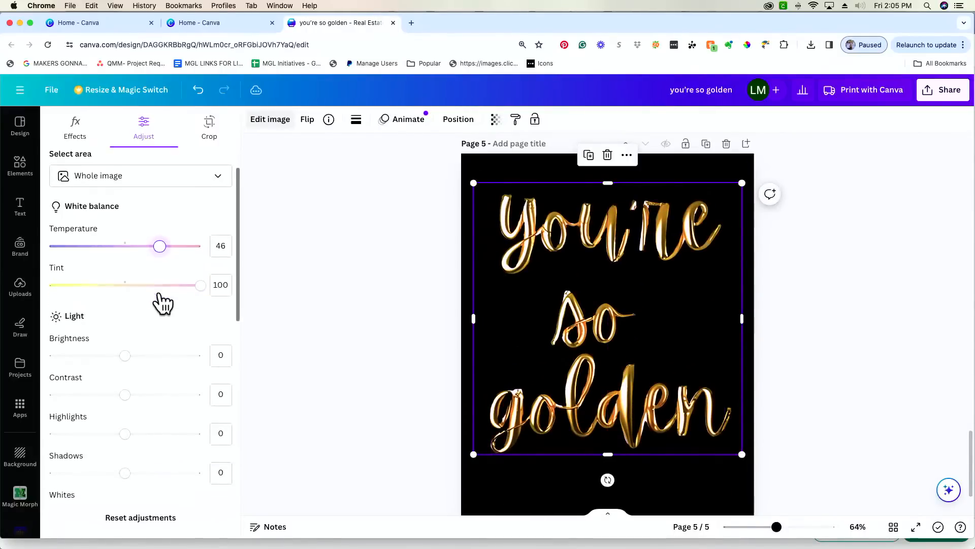
pyautogui.moveTo(125, 347); pyautogui.dragTo(100, 347)
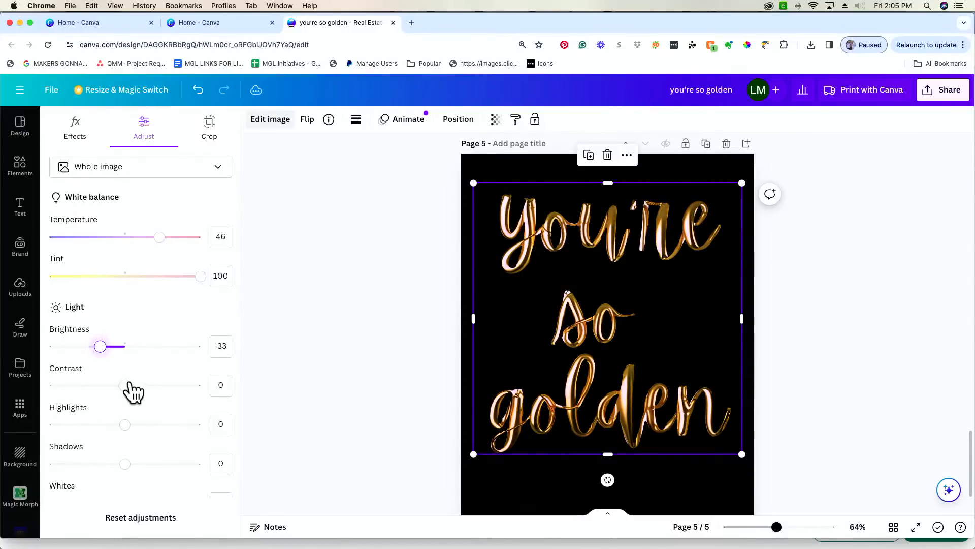
pyautogui.scroll(-2, 130, 391)
pyautogui.scroll(-2, 130, 392)
pyautogui.scroll(4, 131, 398)
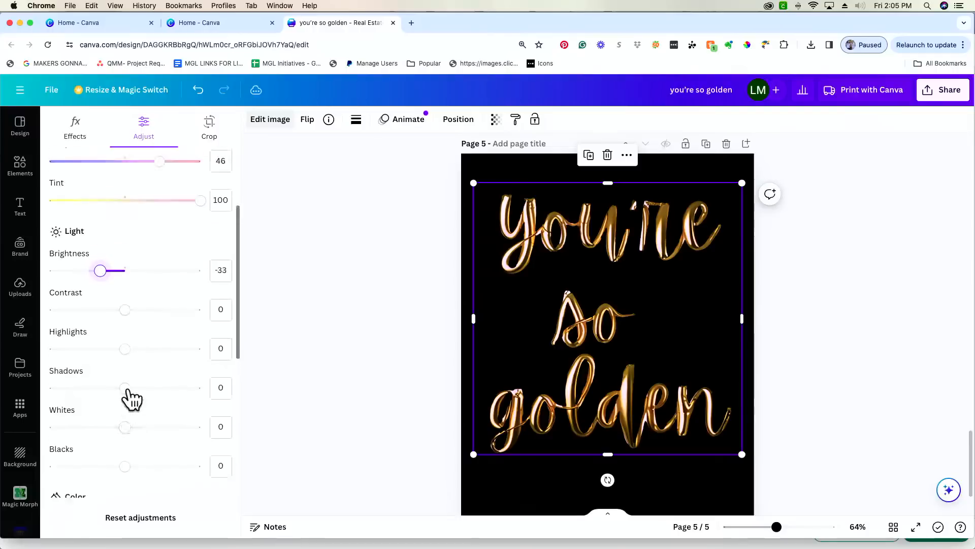
pyautogui.moveTo(201, 261); pyautogui.dragTo(137, 261)
pyautogui.scroll(-4, 132, 269)
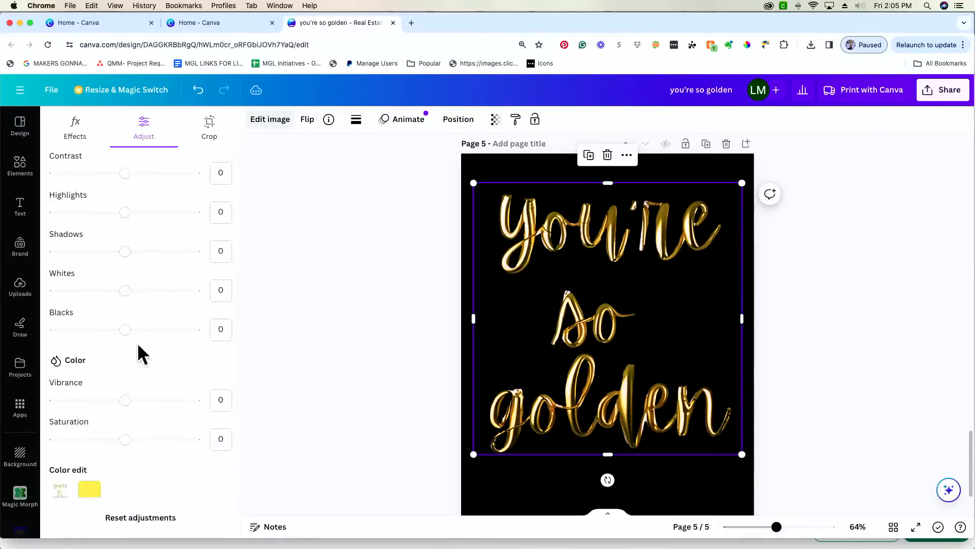
pyautogui.scroll(-1, 126, 371)
pyautogui.moveTo(124, 382); pyautogui.dragTo(45, 386)
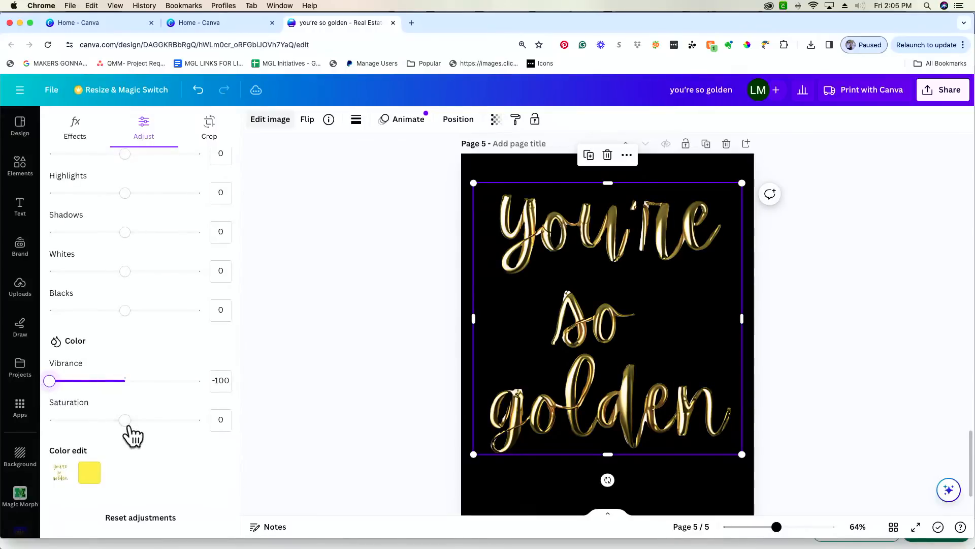
pyautogui.moveTo(122, 421); pyautogui.dragTo(61, 422)
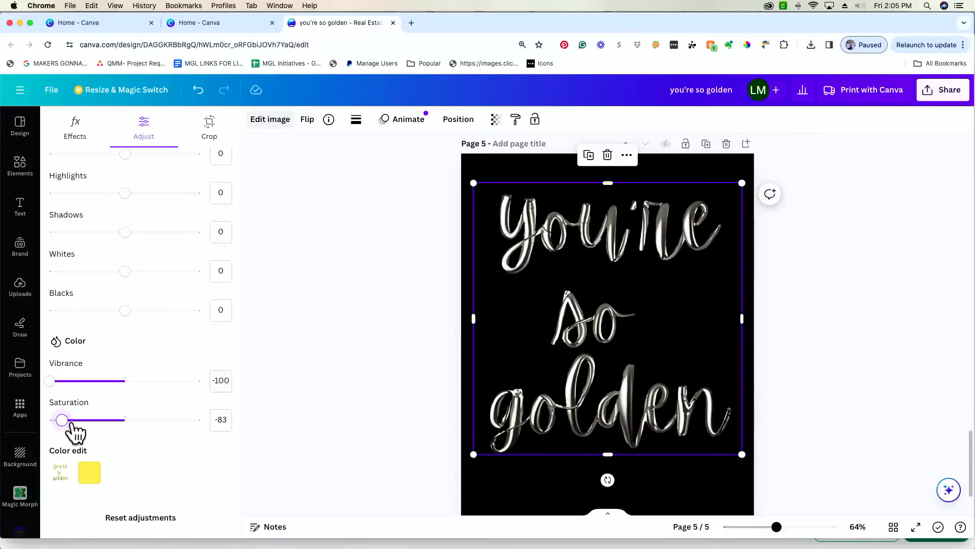
pyautogui.moveTo(62, 421); pyautogui.dragTo(54, 422)
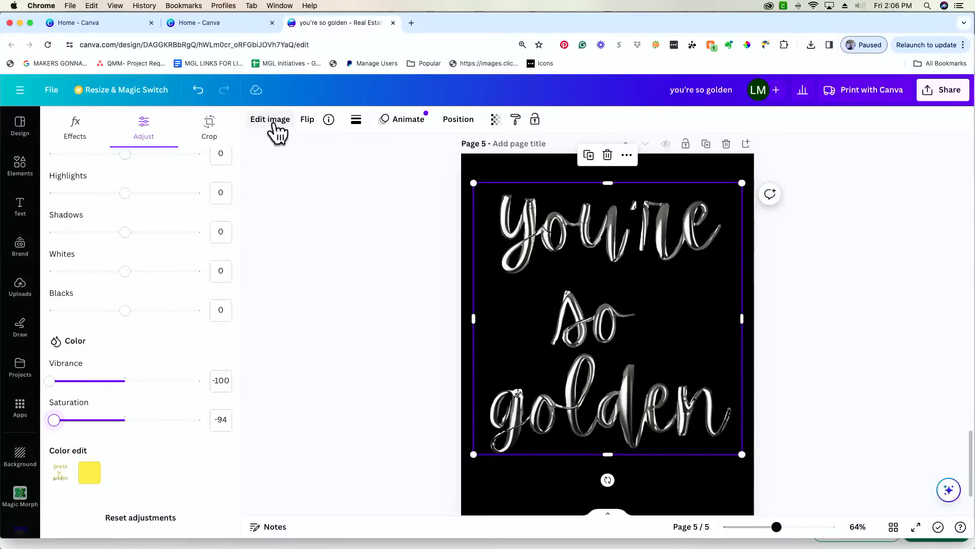
# - Browse the effects list, then raise whites to 73 and lower blacks to -29
pyautogui.click(76, 129)
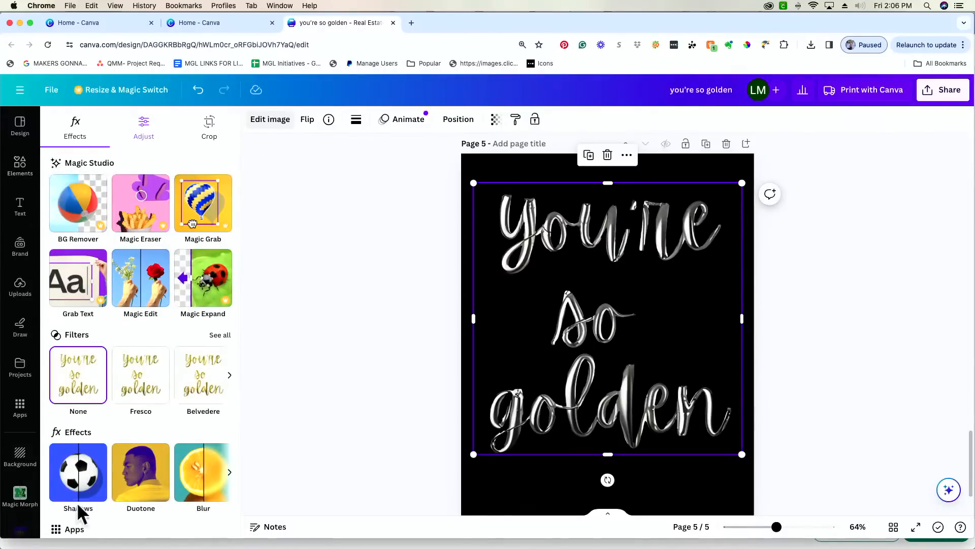
pyautogui.scroll(-2, 78, 362)
pyautogui.scroll(-1, 79, 360)
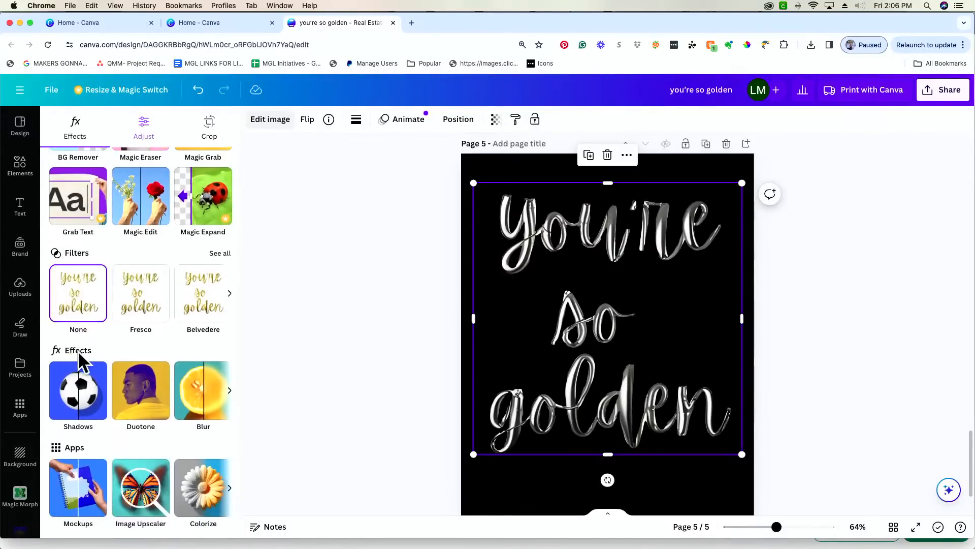
pyautogui.scroll(3, 79, 360)
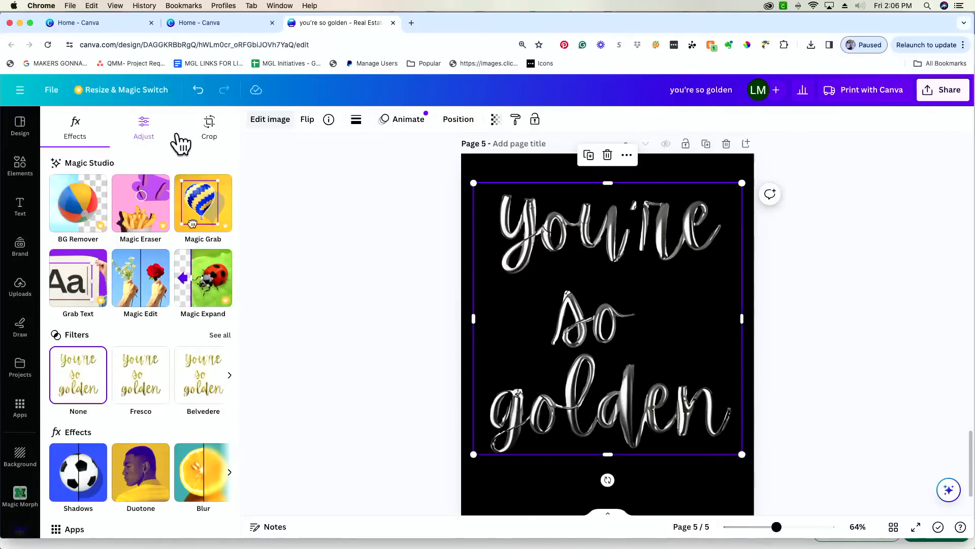
pyautogui.click(144, 131)
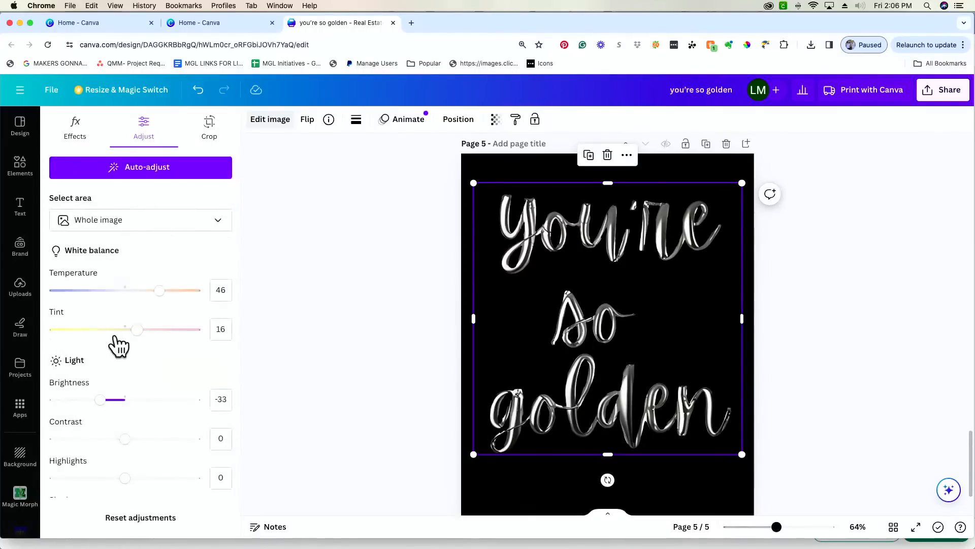
pyautogui.scroll(-3, 116, 344)
pyautogui.scroll(-2, 117, 338)
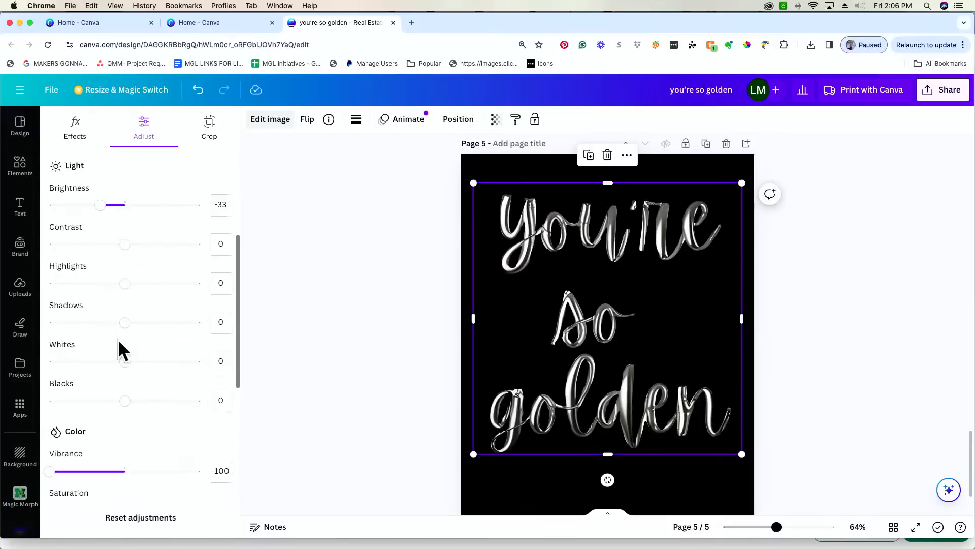
pyautogui.moveTo(124, 362); pyautogui.dragTo(182, 373)
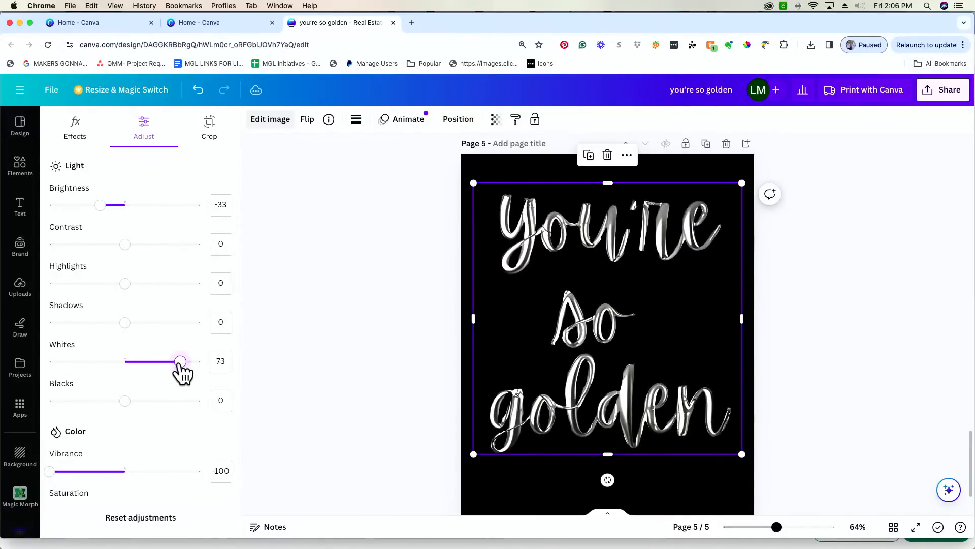
pyautogui.scroll(-2, 178, 381)
pyautogui.moveTo(124, 365); pyautogui.dragTo(102, 379)
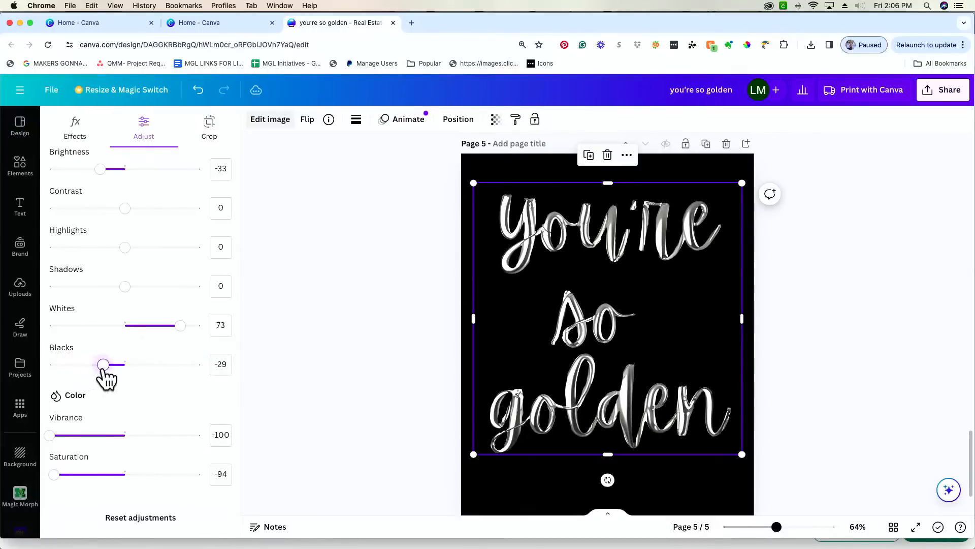
# - Drop saturation to -100 and scroll back up to page 1
pyautogui.scroll(-2, 102, 378)
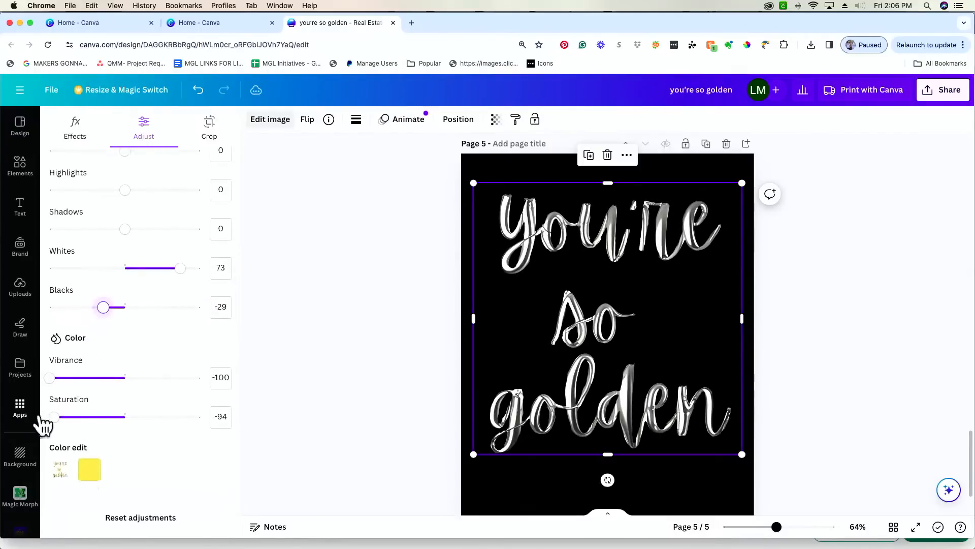
pyautogui.moveTo(53, 417); pyautogui.dragTo(47, 418)
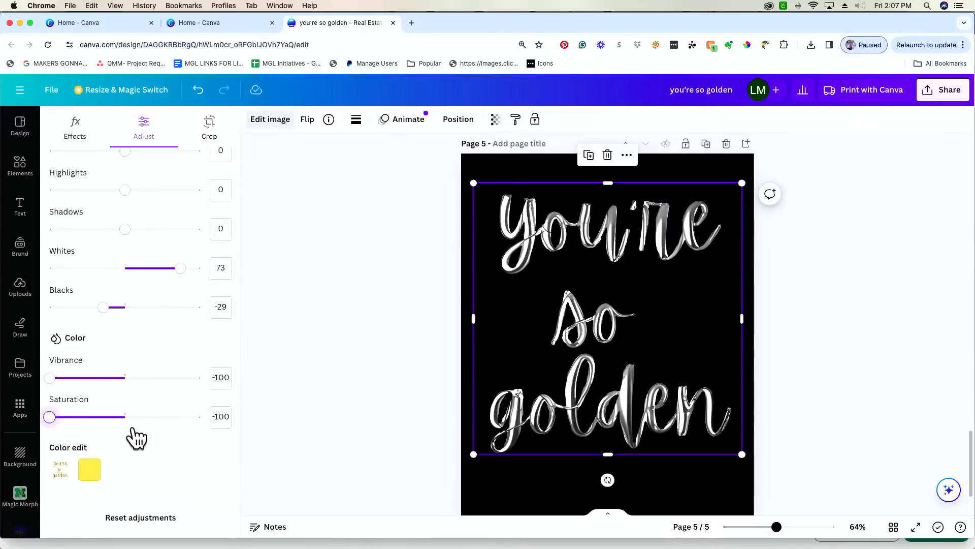
pyautogui.scroll(-3, 80, 427)
pyautogui.scroll(3, 326, 276)
pyautogui.scroll(12, 326, 276)
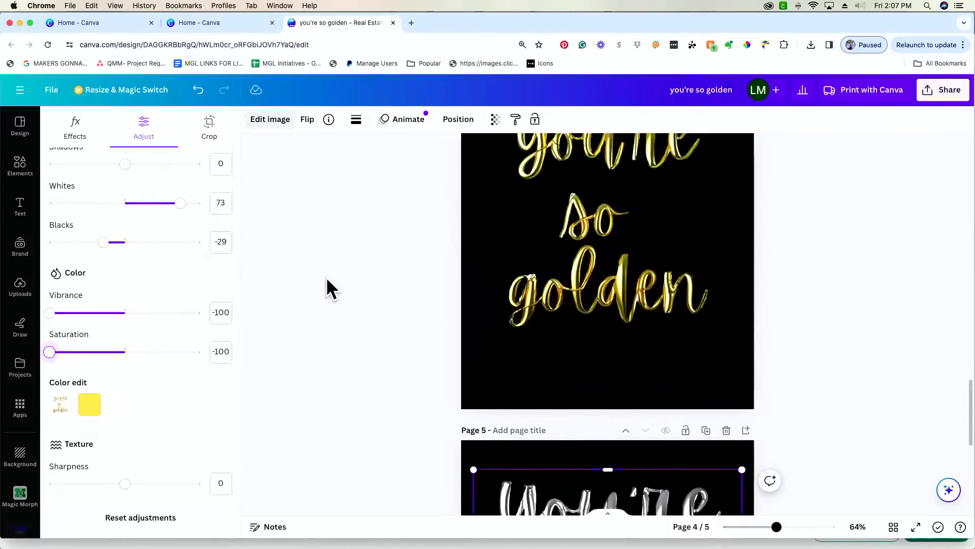
pyautogui.scroll(10, 319, 371)
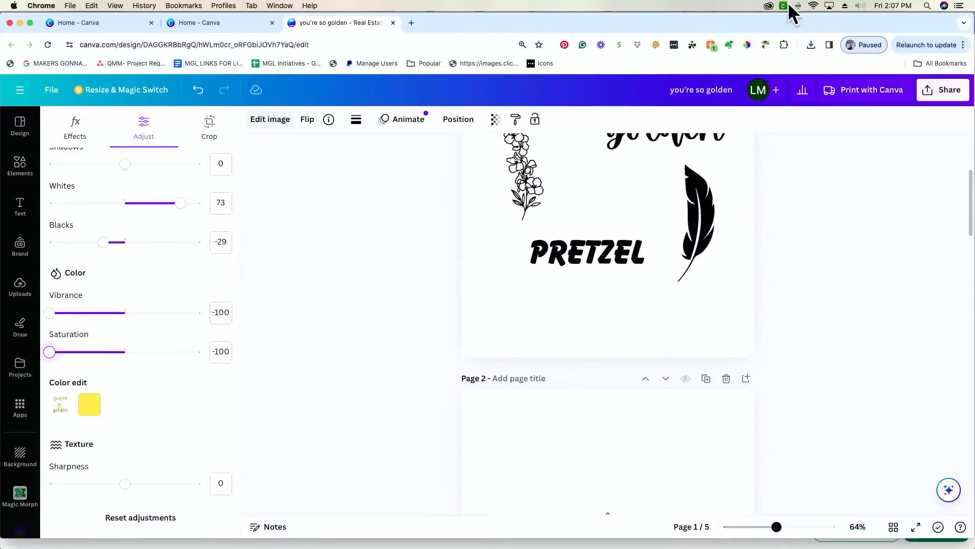
# - Clear the PRETZEL text on page 1, leaving an empty text box, and check the feather graphics search
pyautogui.scroll(5, 639, 202)
pyautogui.click(592, 360)
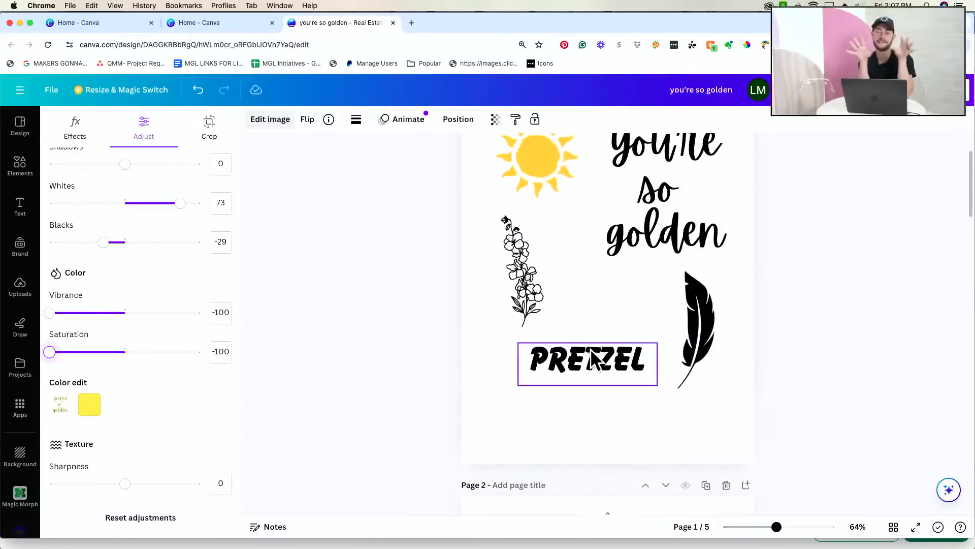
pyautogui.click(593, 356)
pyautogui.doubleClick(597, 354)
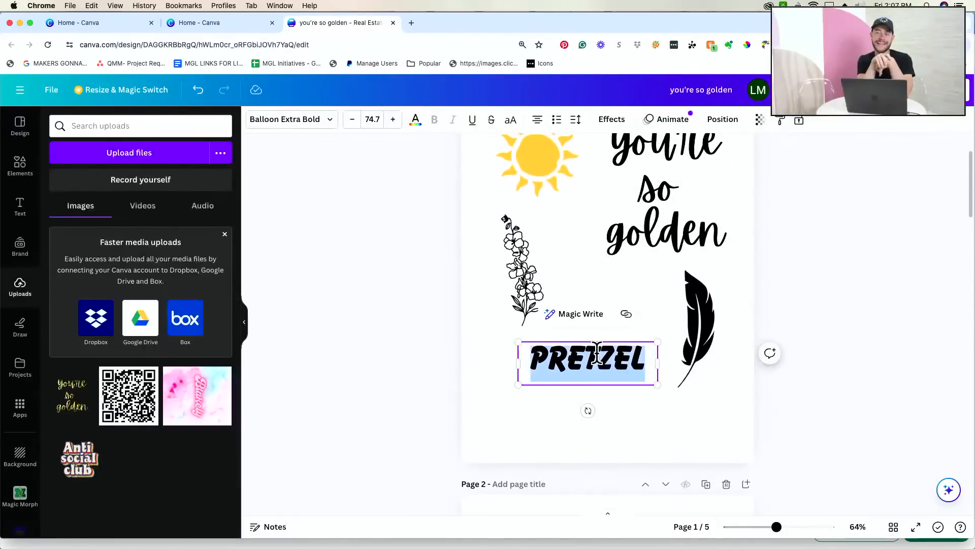
pyautogui.write('C')
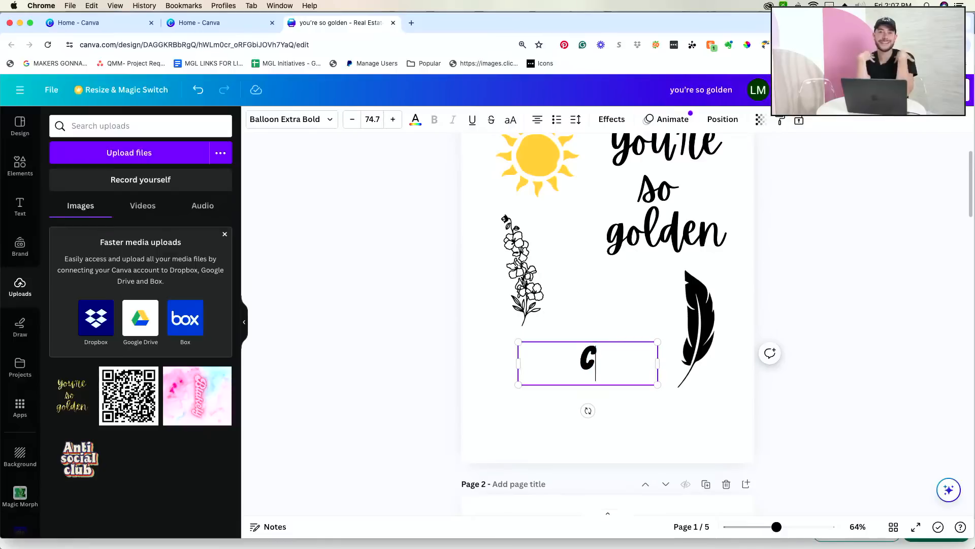
pyautogui.press('BackSpace')
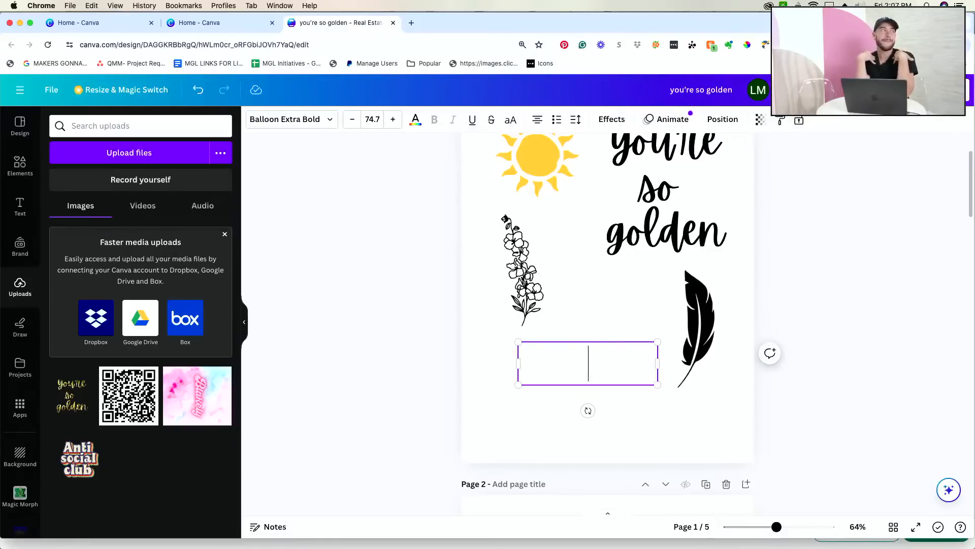
pyautogui.click(11, 173)
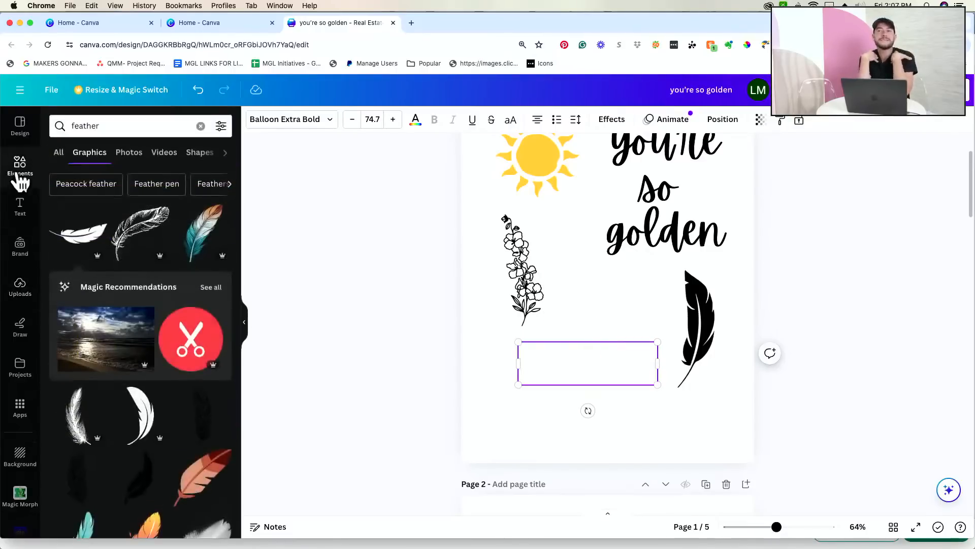
pyautogui.click(143, 127)
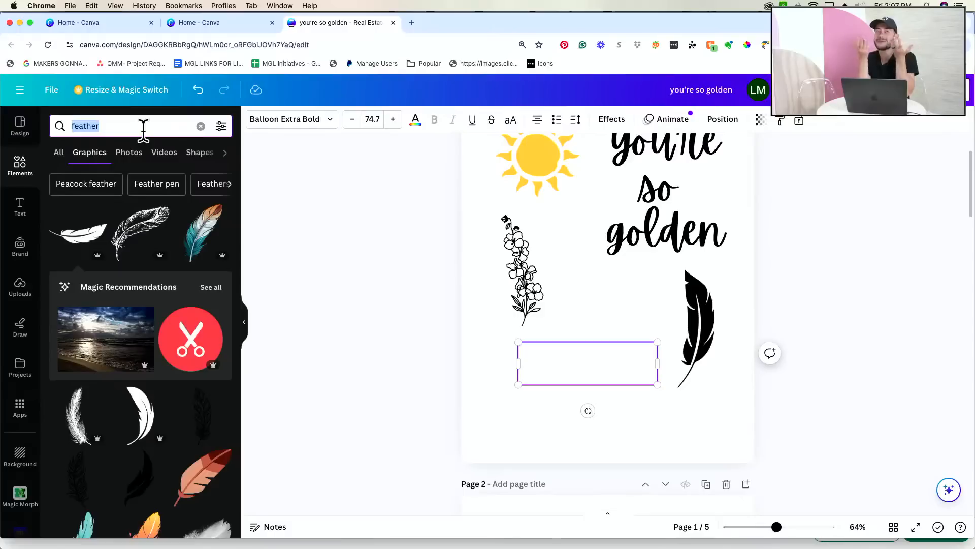
# - Type the first name into the empty text box and move it below the flower
pyautogui.click(596, 359)
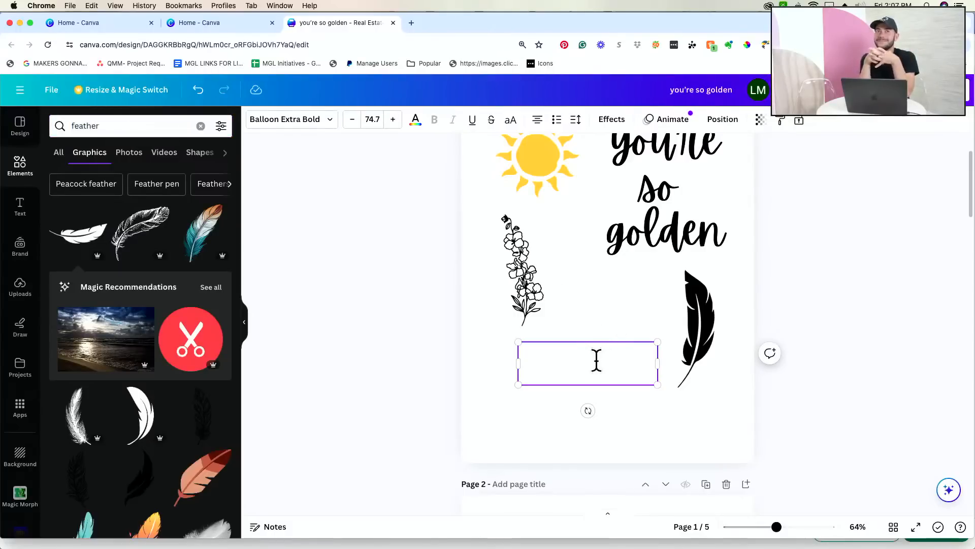
pyautogui.write('TANNER')
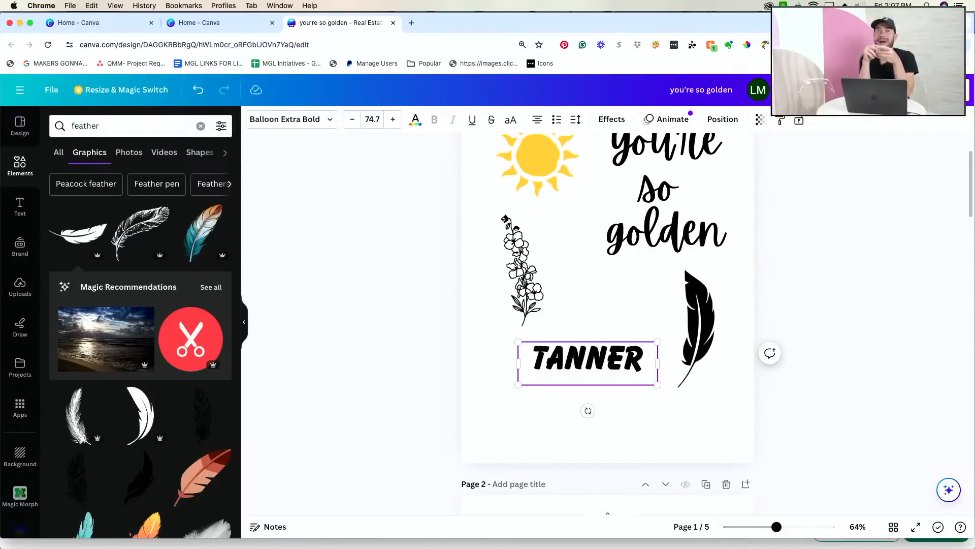
pyautogui.click(600, 392)
pyautogui.moveTo(594, 361); pyautogui.dragTo(585, 373)
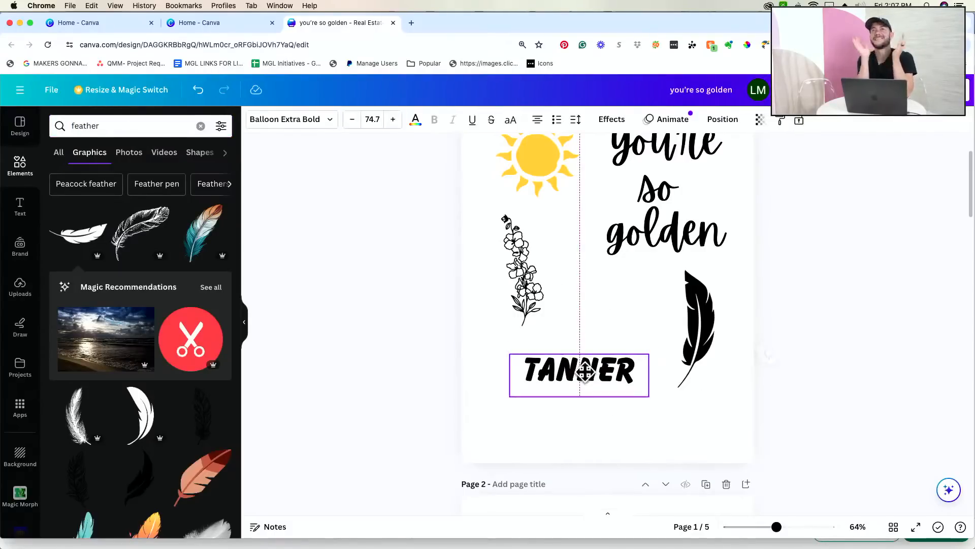
# - Open Magic Morph on the name text and generate 'Chocolate chip cookie' versions
pyautogui.click(19, 416)
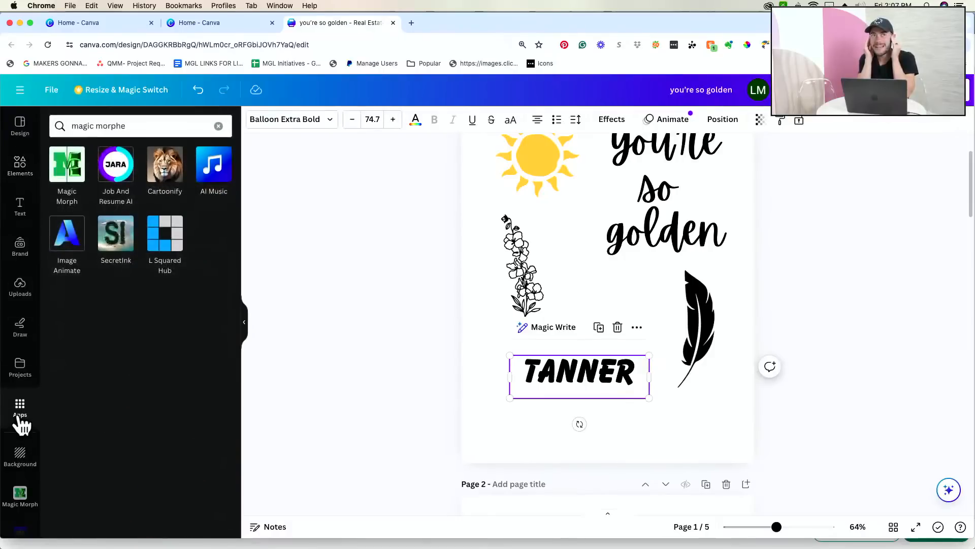
pyautogui.click(74, 169)
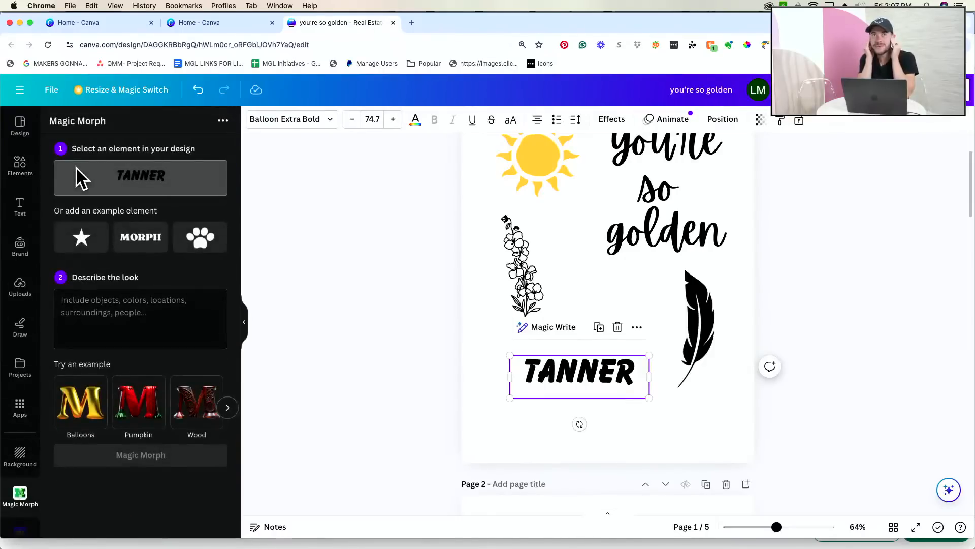
pyautogui.click(143, 314)
pyautogui.write('Ch')
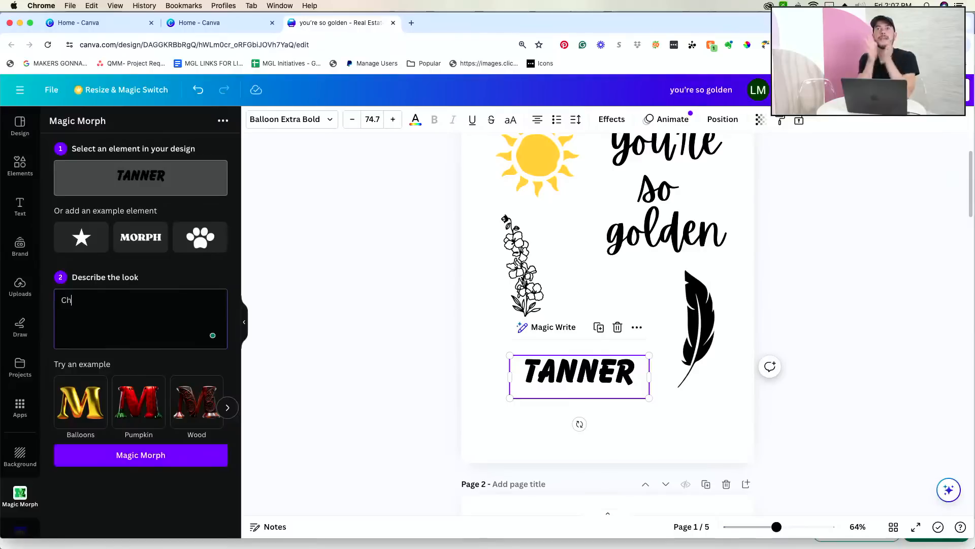
pyautogui.write('ocolate chip cookie')
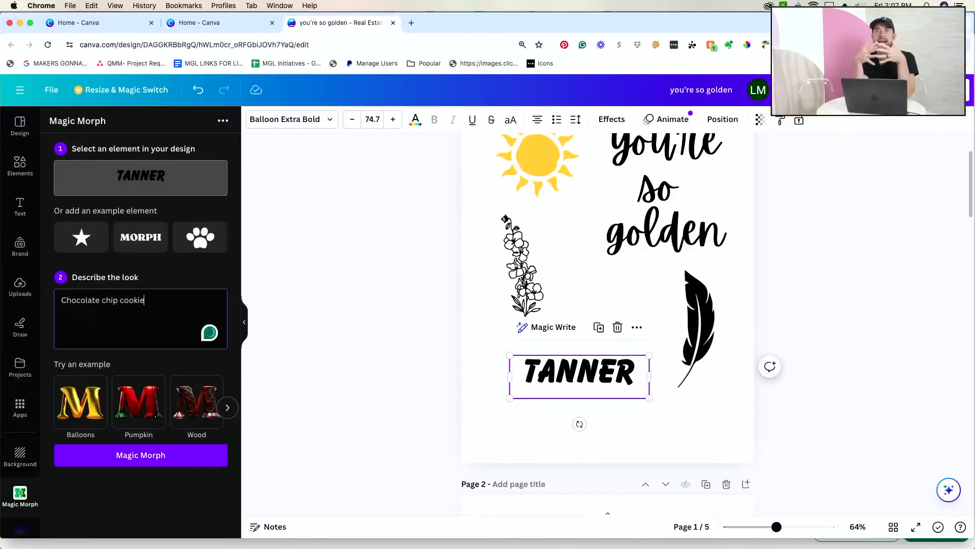
pyautogui.click(147, 457)
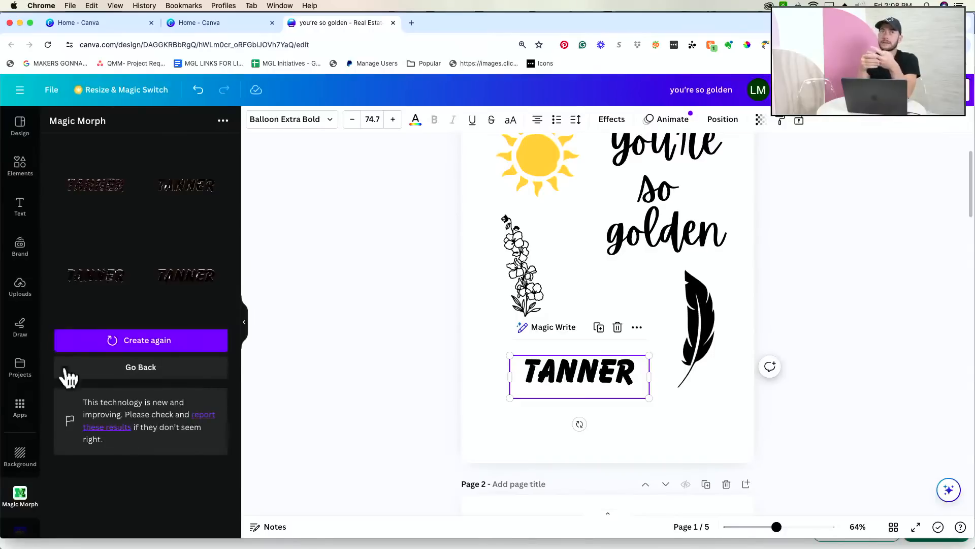
# - Add the first chocolate result below the name, zoom in to inspect it, then delete it
pyautogui.click(111, 203)
pyautogui.moveTo(666, 294); pyautogui.dragTo(770, 472)
pyautogui.moveTo(715, 321); pyautogui.dragTo(614, 430)
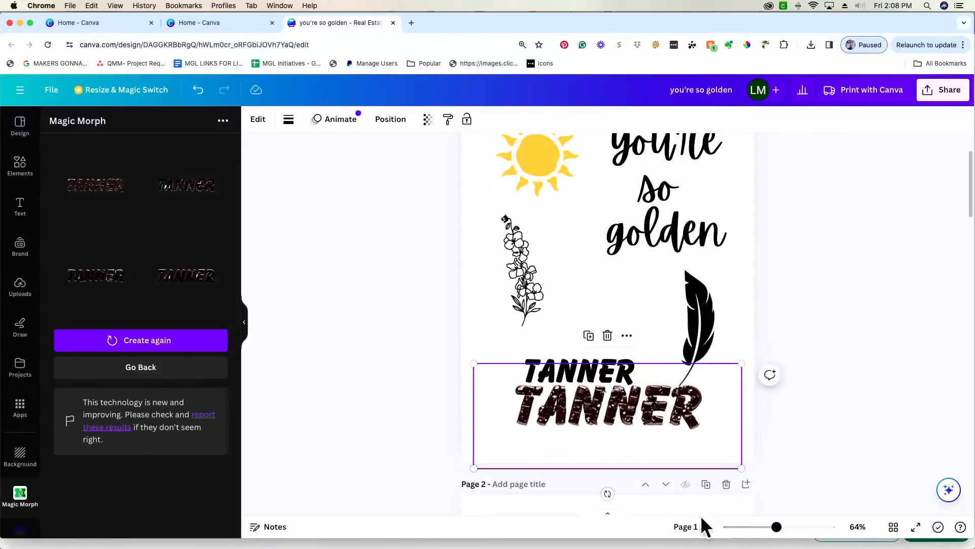
pyautogui.moveTo(776, 526); pyautogui.dragTo(806, 526)
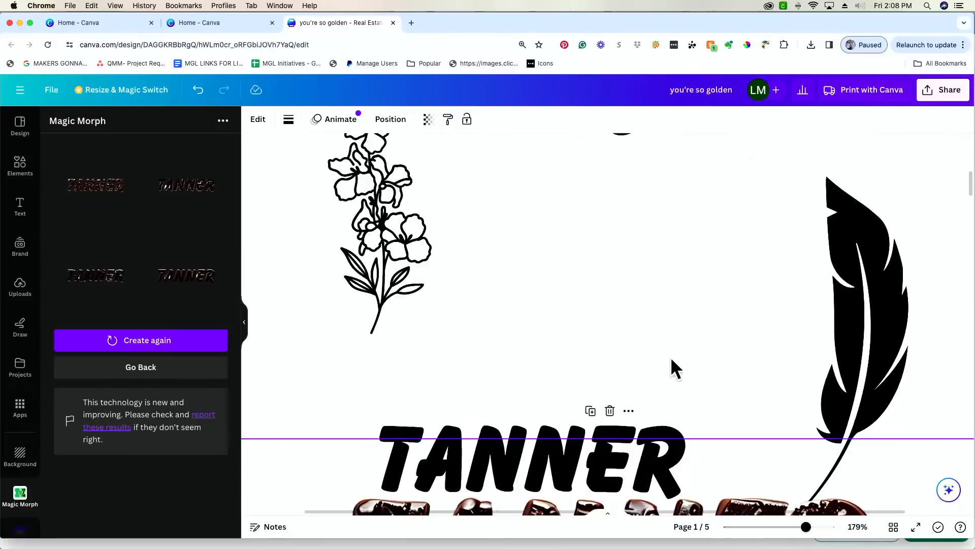
pyautogui.scroll(-5, 671, 361)
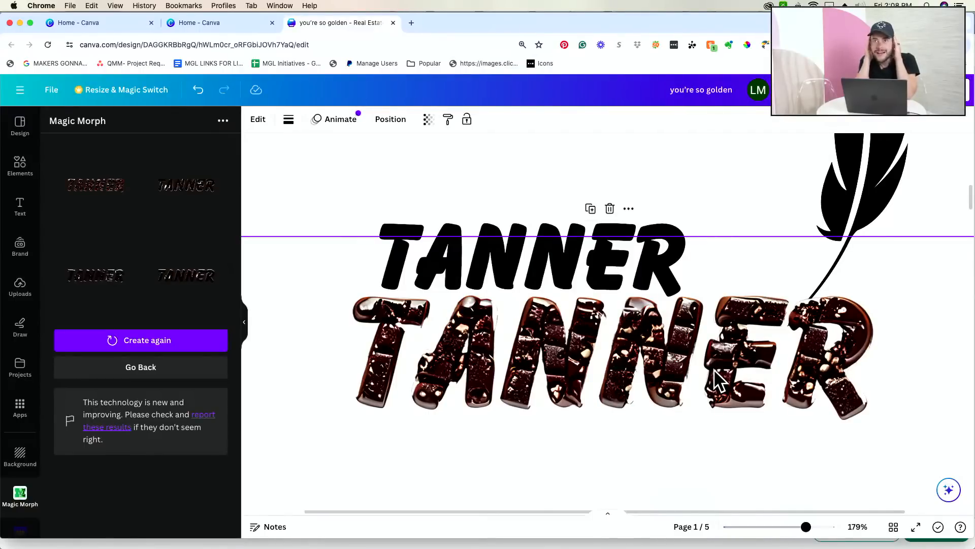
pyautogui.press('Delete')
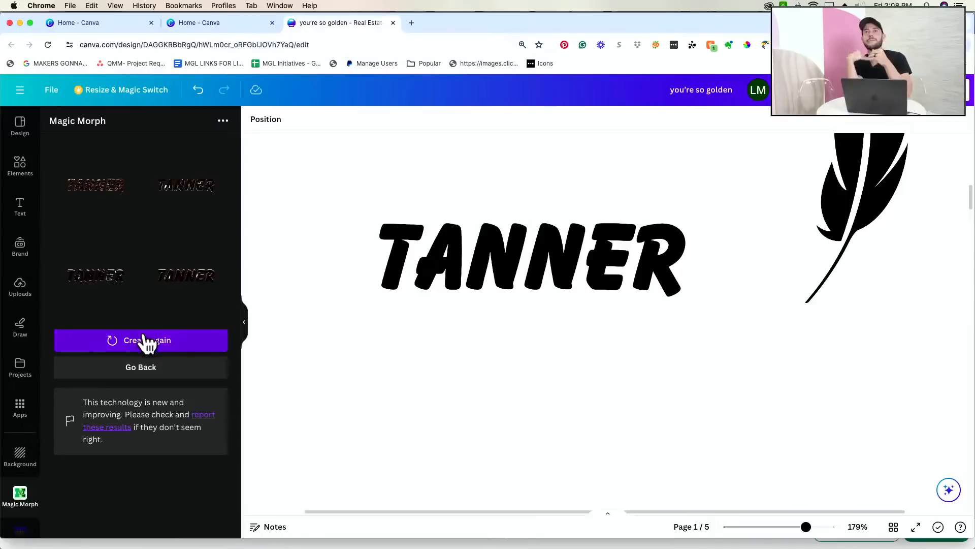
# - Morph the black TANNER text with the Wood example and add the second wood result
pyautogui.click(122, 370)
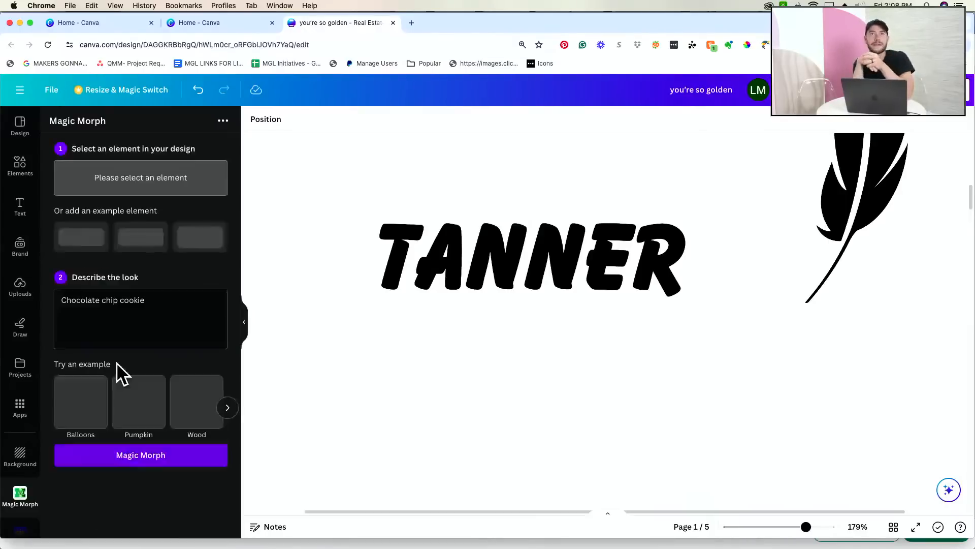
pyautogui.click(546, 249)
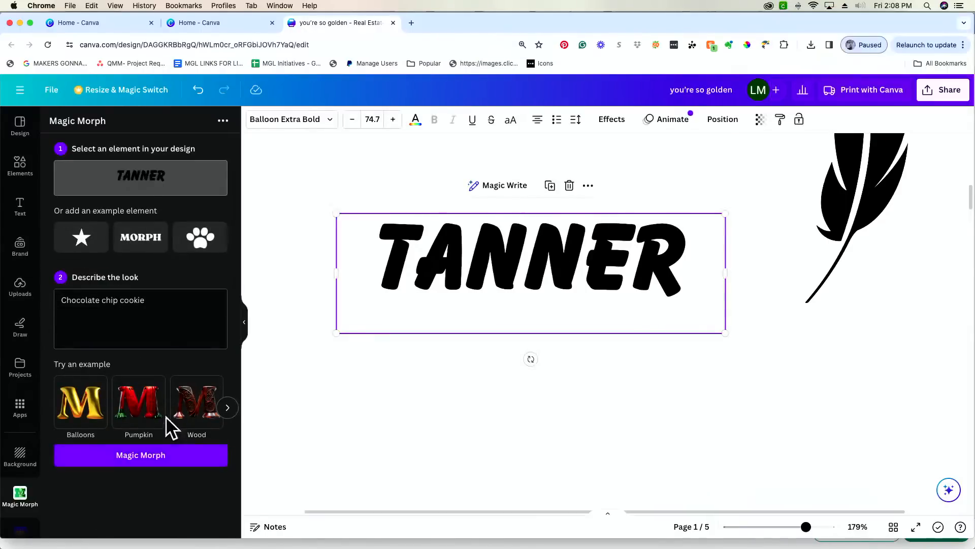
pyautogui.click(184, 406)
pyautogui.click(164, 455)
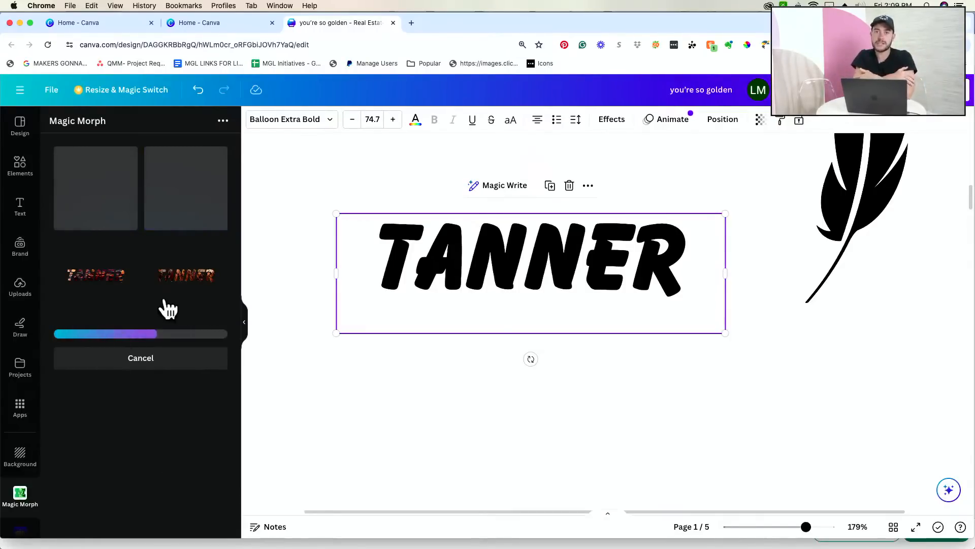
pyautogui.click(199, 293)
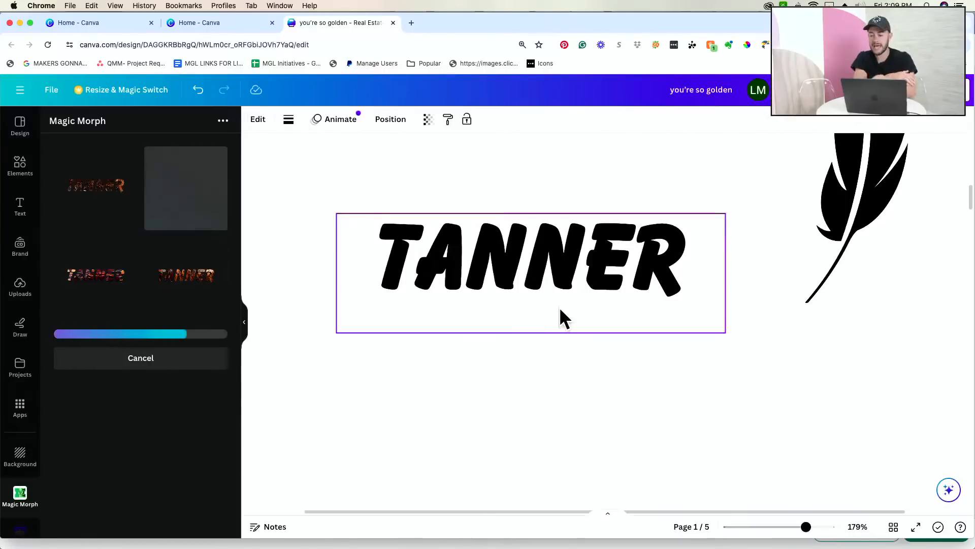
# - Enlarge the wood TANNER and place it beneath the black TANNER
pyautogui.scroll(1, 562, 309)
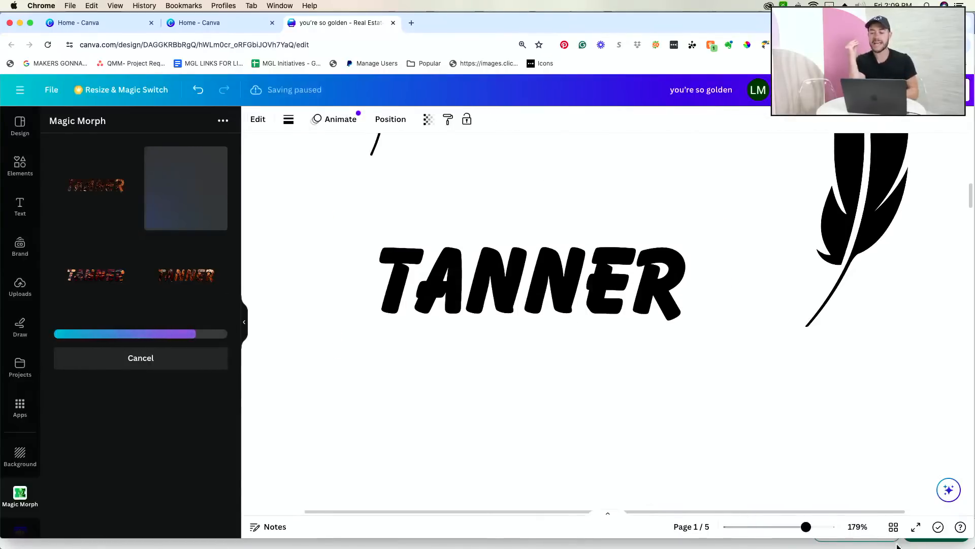
pyautogui.moveTo(806, 526); pyautogui.dragTo(783, 527)
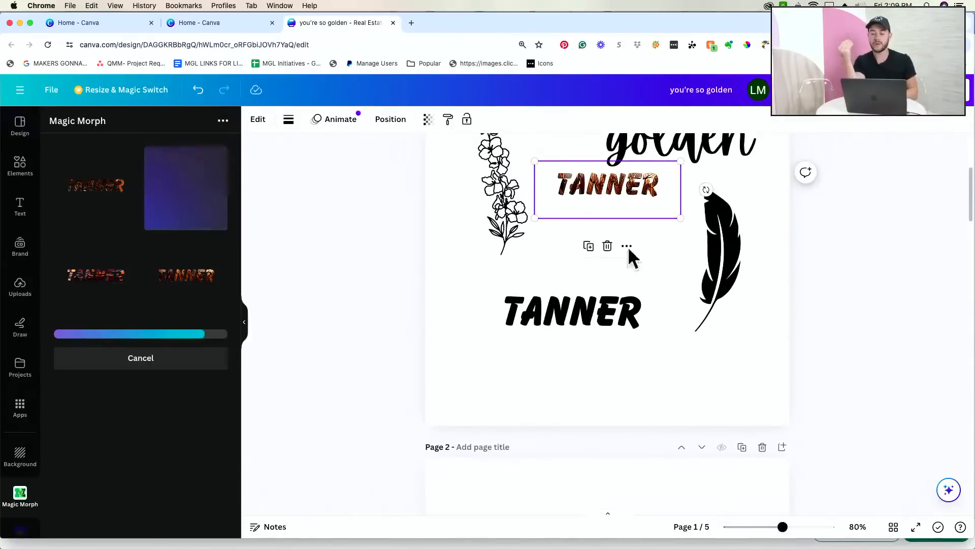
pyautogui.moveTo(619, 216); pyautogui.dragTo(574, 392)
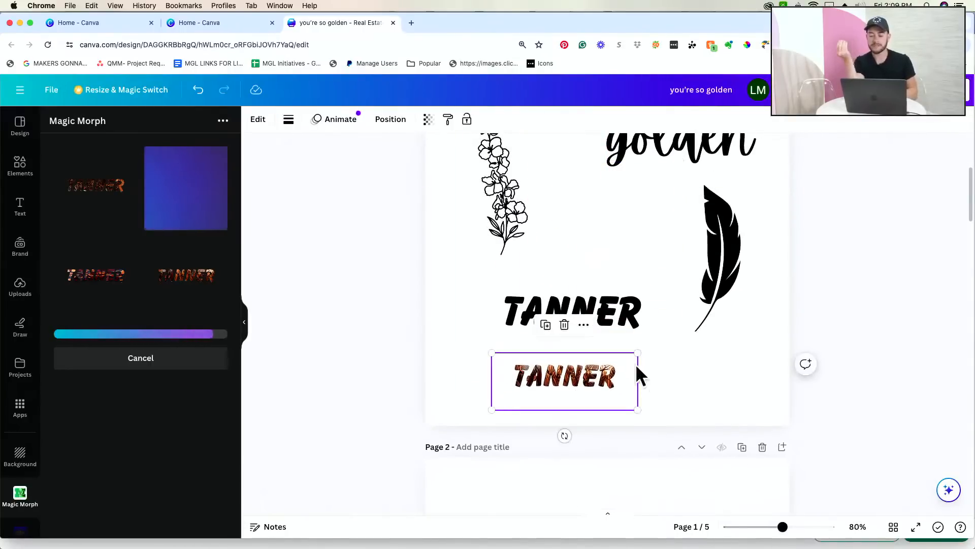
pyautogui.moveTo(636, 353); pyautogui.dragTo(794, 291)
pyautogui.moveTo(714, 331); pyautogui.dragTo(692, 347)
# - Move the enlarged wood TANNER onto page 2, size it, and undo the duplicate copy
pyautogui.moveTo(785, 527); pyautogui.dragTo(806, 528)
pyautogui.scroll(-3, 762, 452)
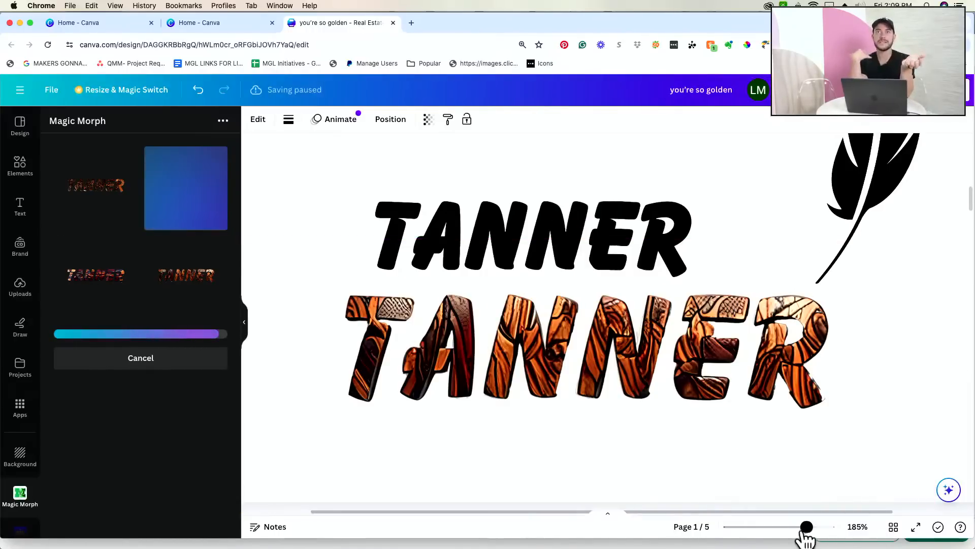
pyautogui.moveTo(806, 527); pyautogui.dragTo(782, 527)
pyautogui.moveTo(680, 197); pyautogui.dragTo(909, 419)
pyautogui.moveTo(720, 220); pyautogui.dragTo(610, 504)
pyautogui.scroll(-1, 609, 504)
pyautogui.moveTo(599, 318); pyautogui.dragTo(607, 521)
pyautogui.scroll(-5, 636, 461)
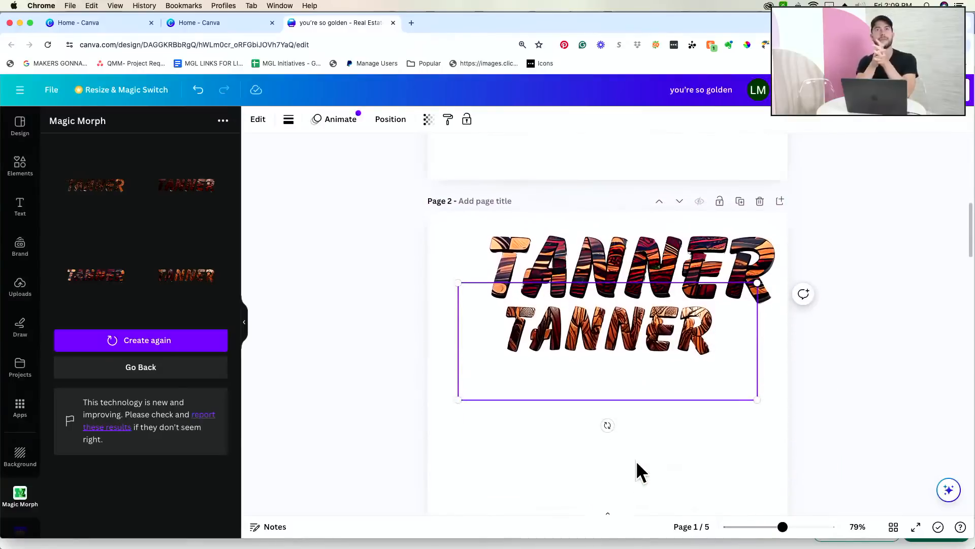
pyautogui.moveTo(758, 394); pyautogui.dragTo(810, 413)
pyautogui.moveTo(668, 327); pyautogui.dragTo(624, 349)
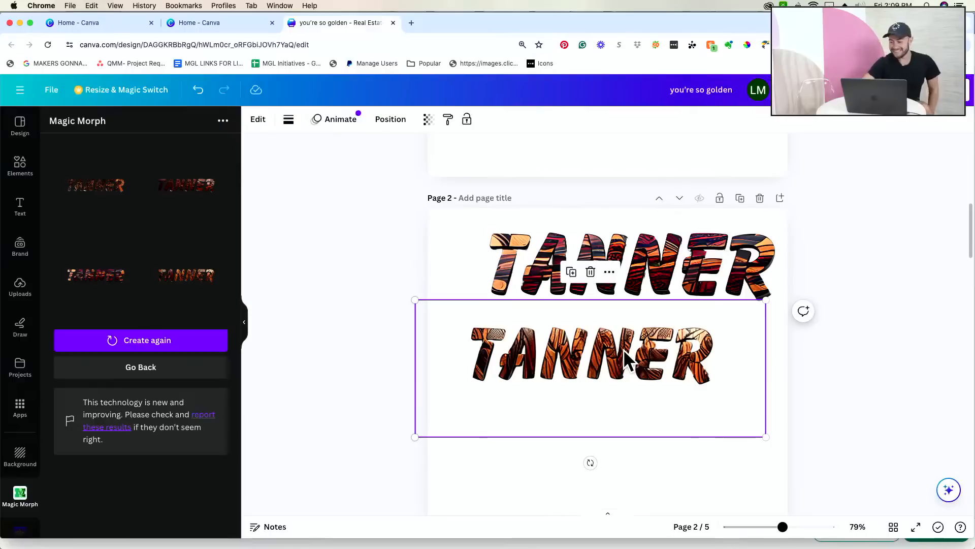
pyautogui.press('super+z')
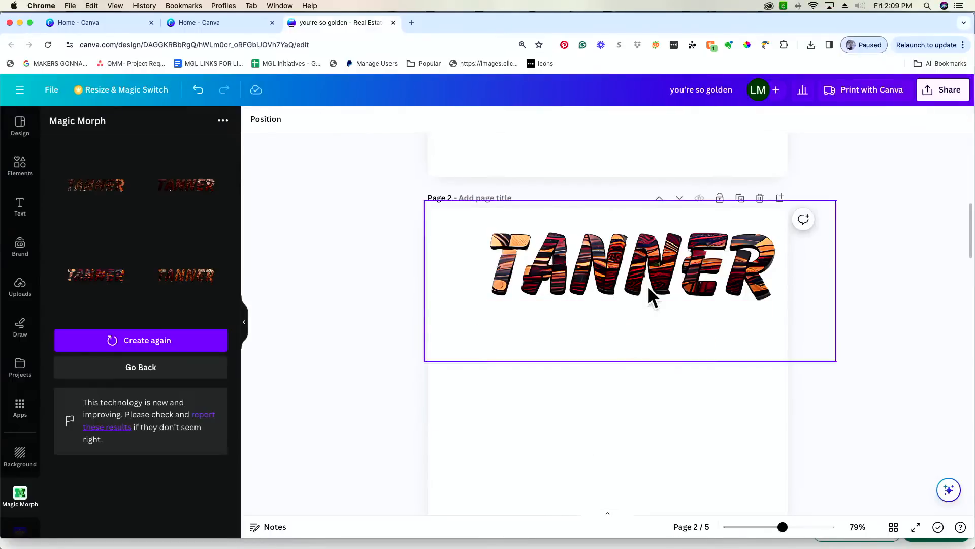
# - Delete the wood TANNER from page 2, then rerun Magic Morph on the sun with a gold description
pyautogui.press('Delete')
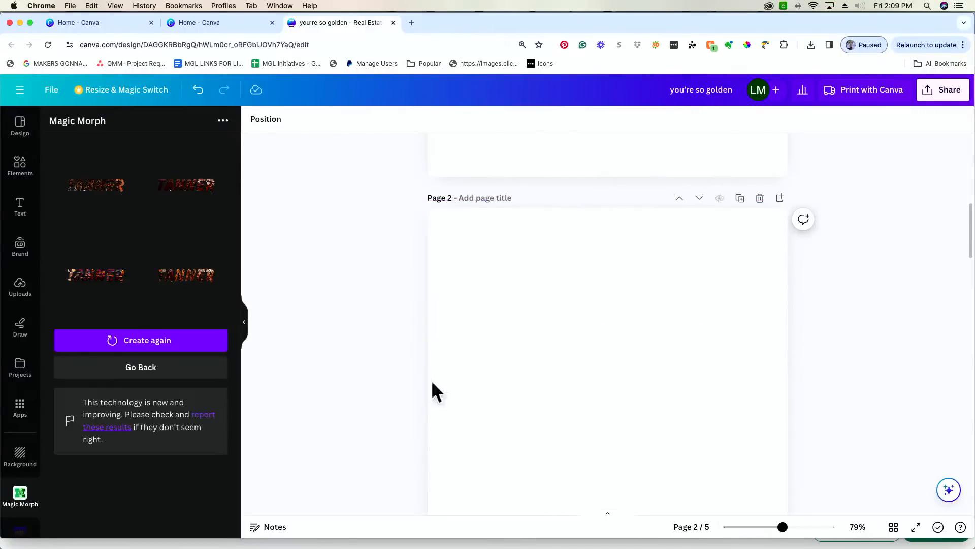
pyautogui.click(142, 368)
pyautogui.scroll(8, 514, 319)
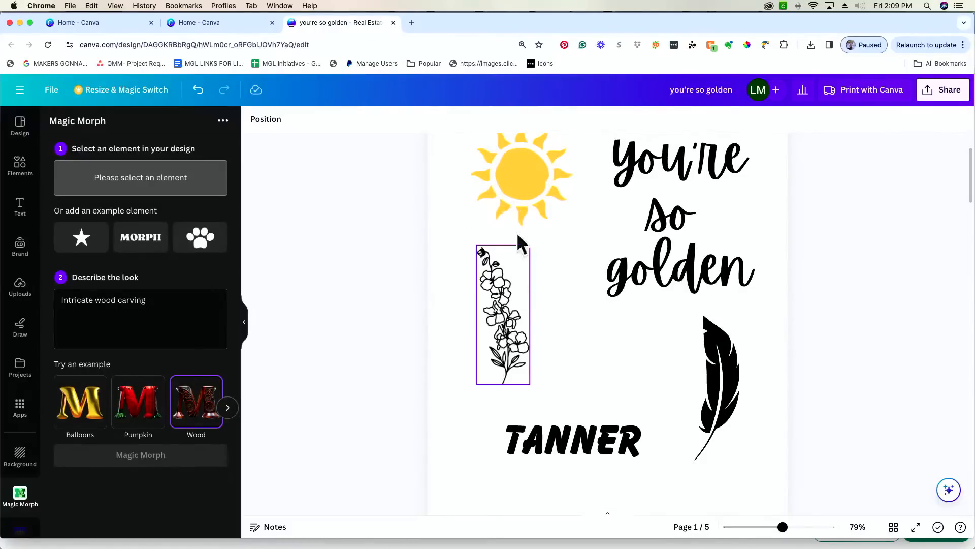
pyautogui.click(523, 198)
pyautogui.tripleClick(120, 309)
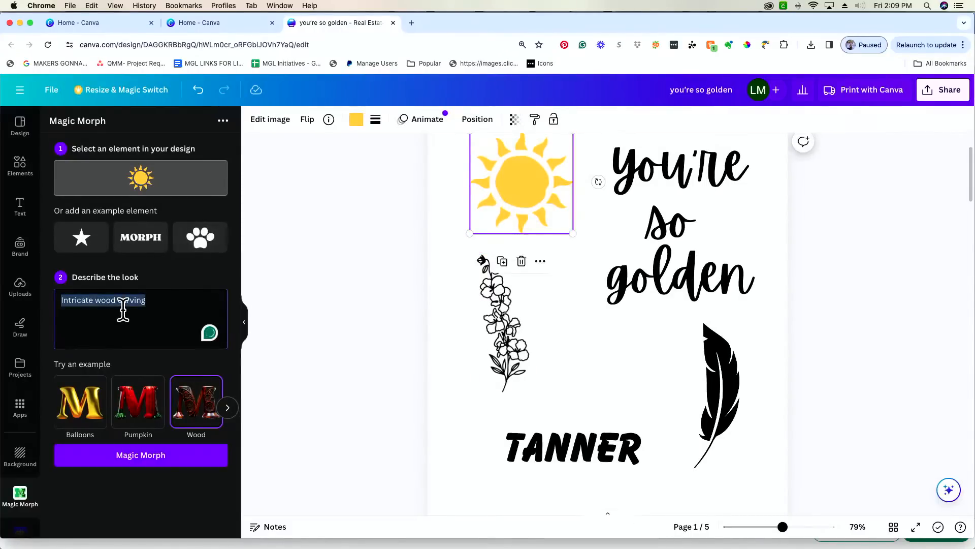
pyautogui.write('gold glitter')
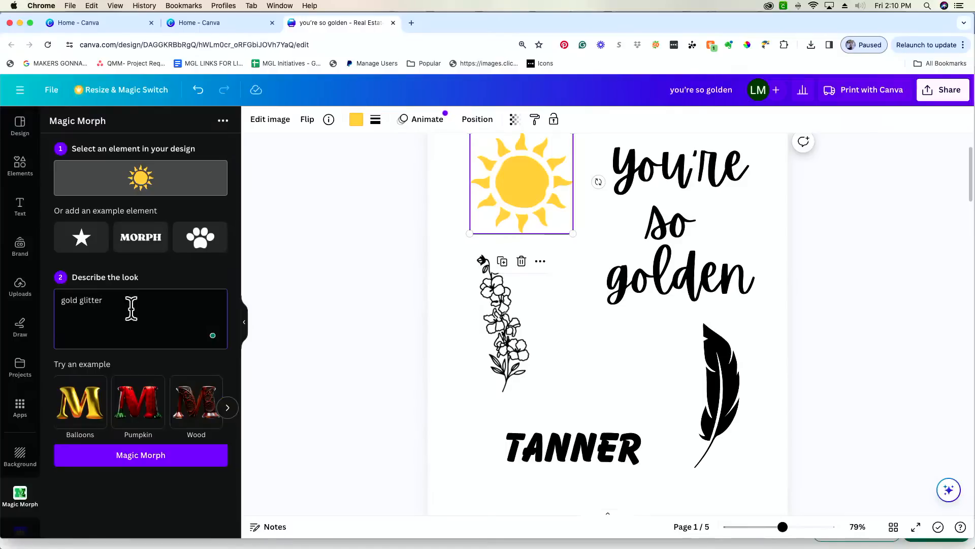
pyautogui.click(143, 453)
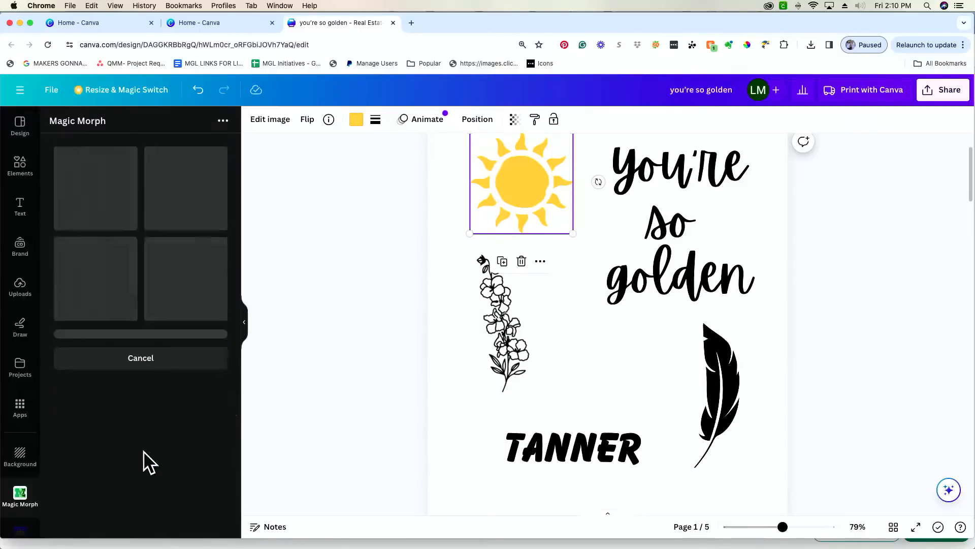
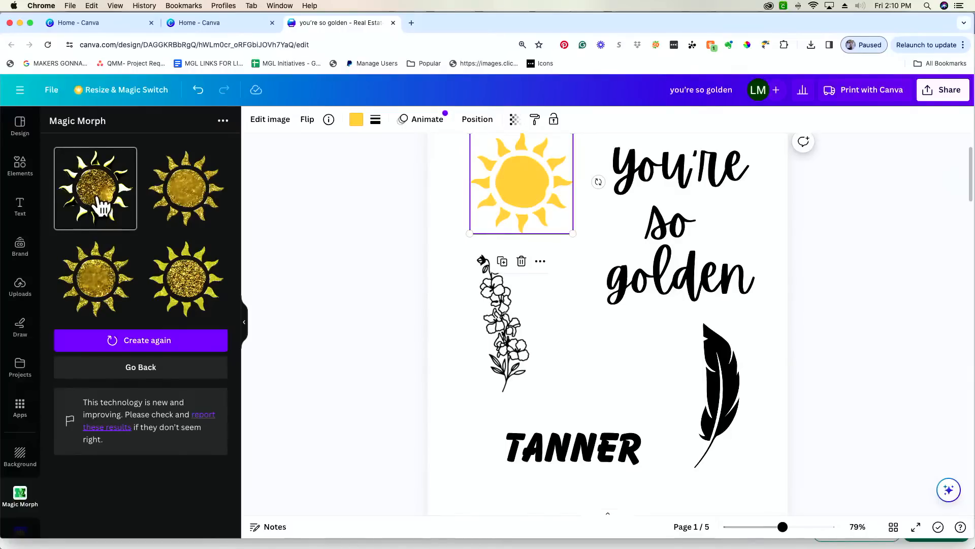
# - Add and then delete a glitter sun variation, then bring page 4 into view at 61% zoom
pyautogui.click(182, 192)
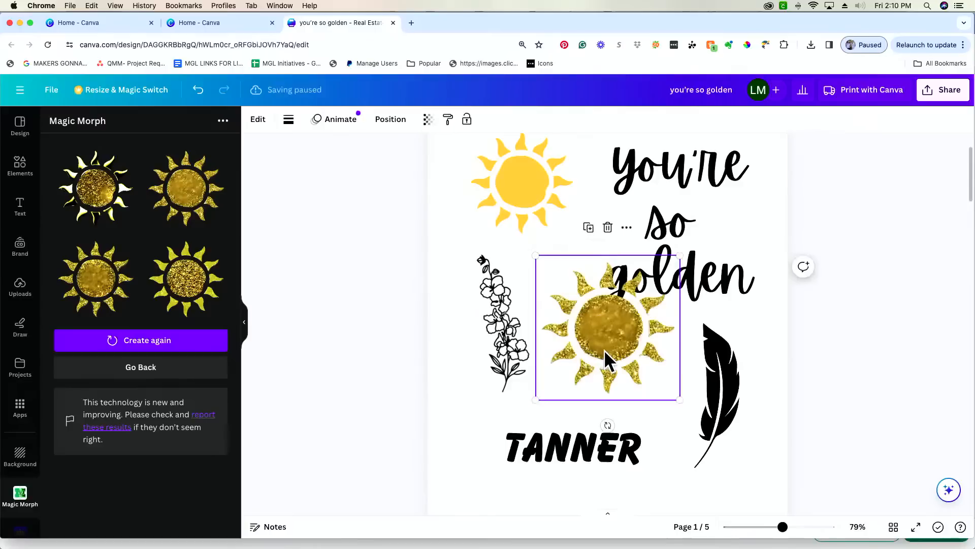
pyautogui.press('Delete')
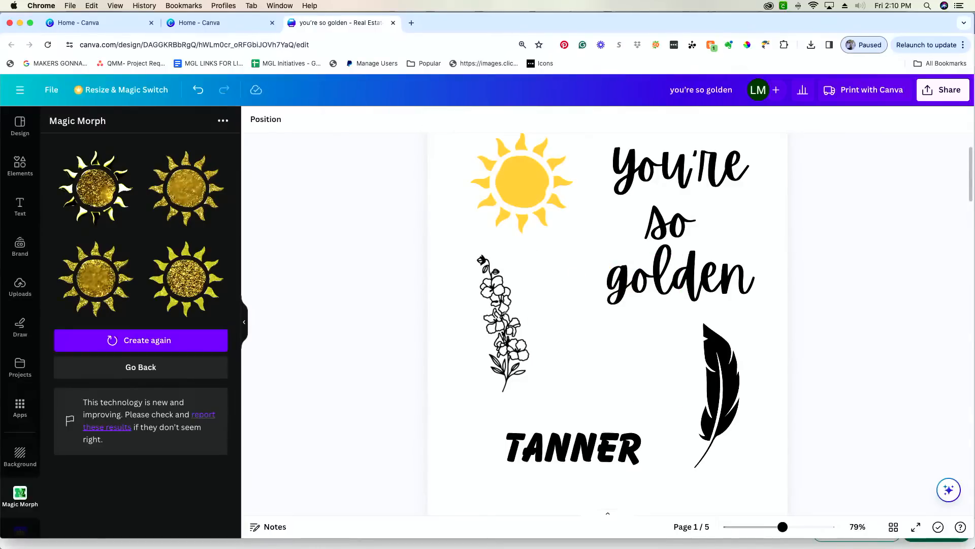
pyautogui.scroll(-15, 608, 323)
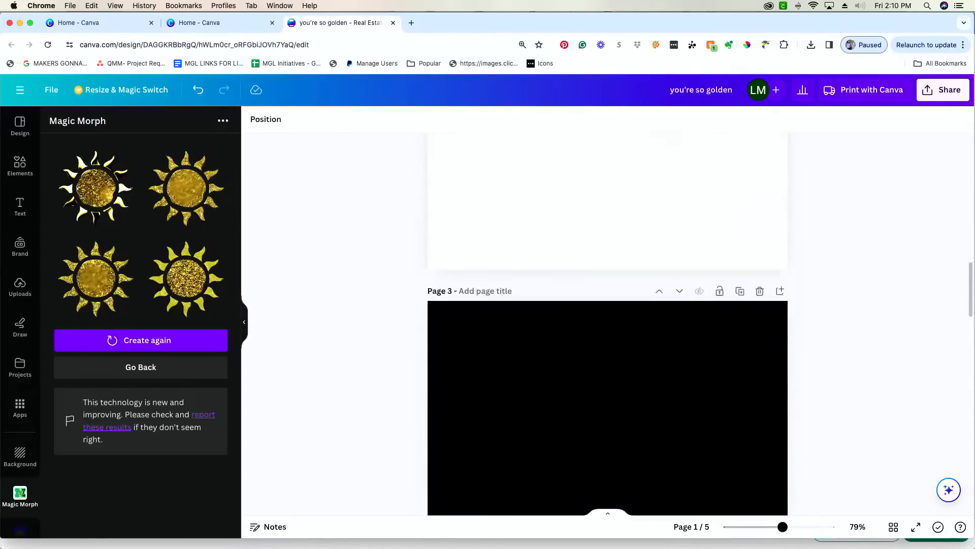
pyautogui.scroll(-8, 638, 399)
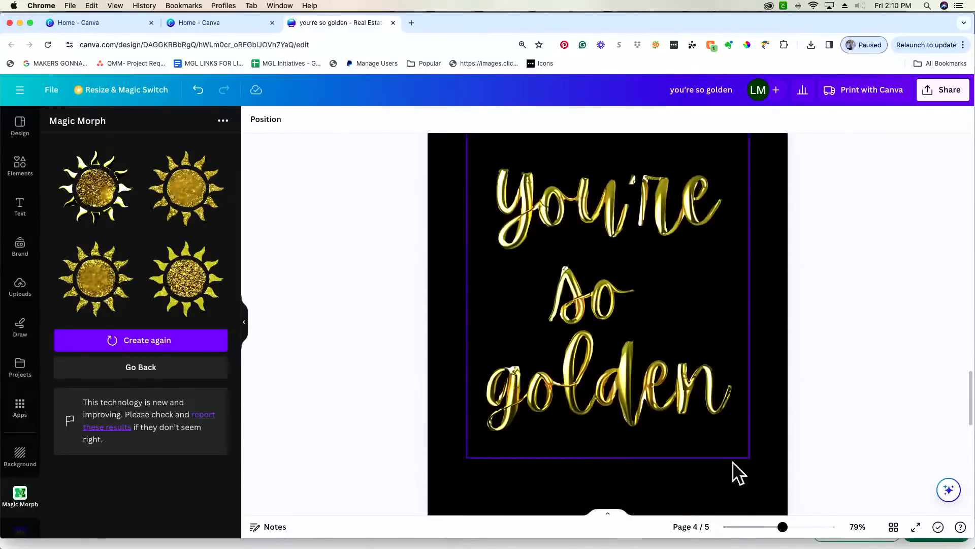
pyautogui.moveTo(783, 527); pyautogui.dragTo(775, 528)
pyautogui.scroll(1, 819, 420)
pyautogui.scroll(1, 820, 419)
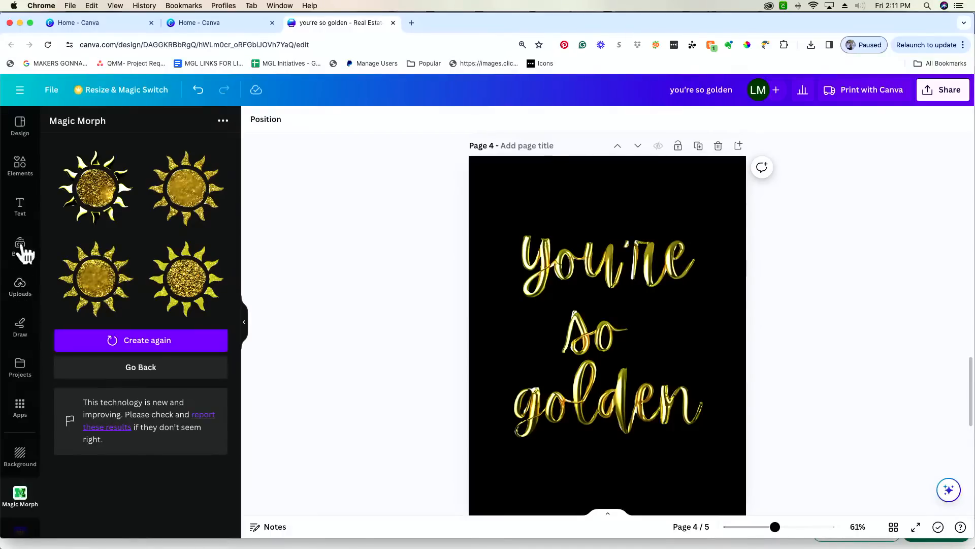
# - Select the old Elements search term, then scroll to page 5 and move the silver text slightly lower
pyautogui.click(30, 173)
pyautogui.click(114, 126)
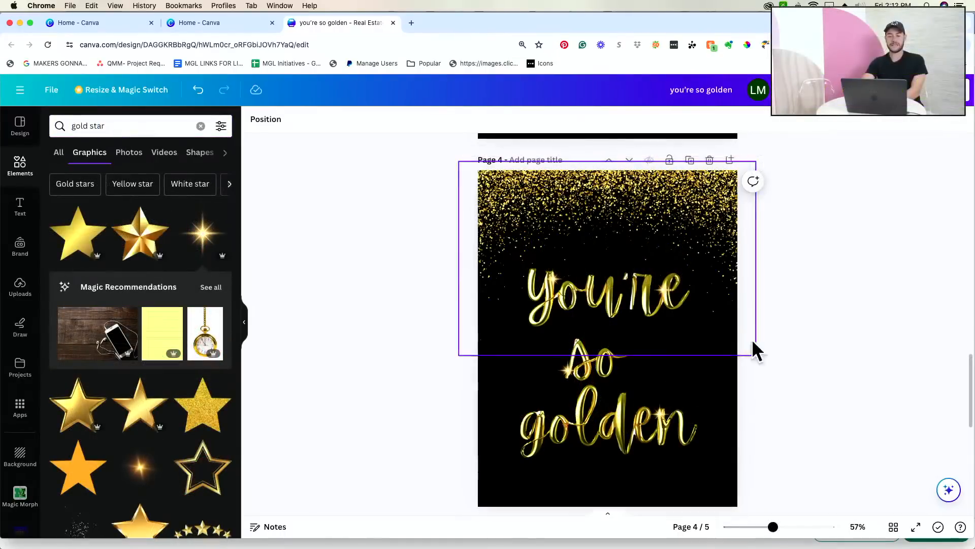
pyautogui.moveTo(756, 351); pyautogui.dragTo(812, 344)
pyautogui.scroll(-1, 812, 345)
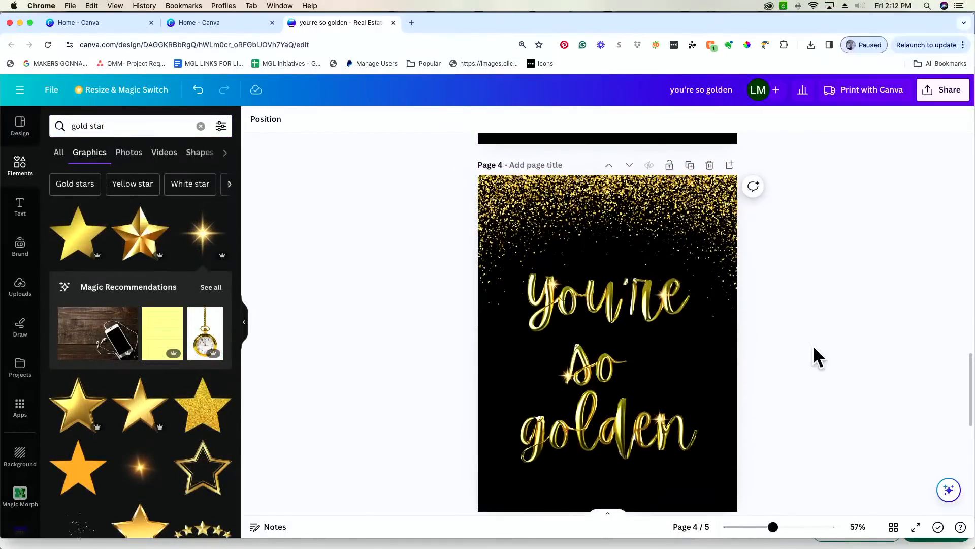
pyautogui.scroll(-1, 813, 346)
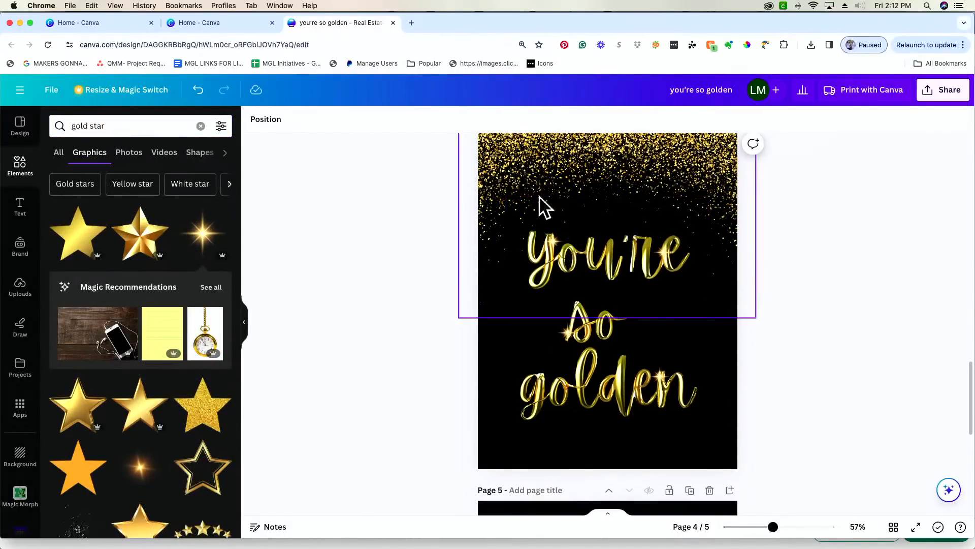
pyautogui.scroll(1, 690, 194)
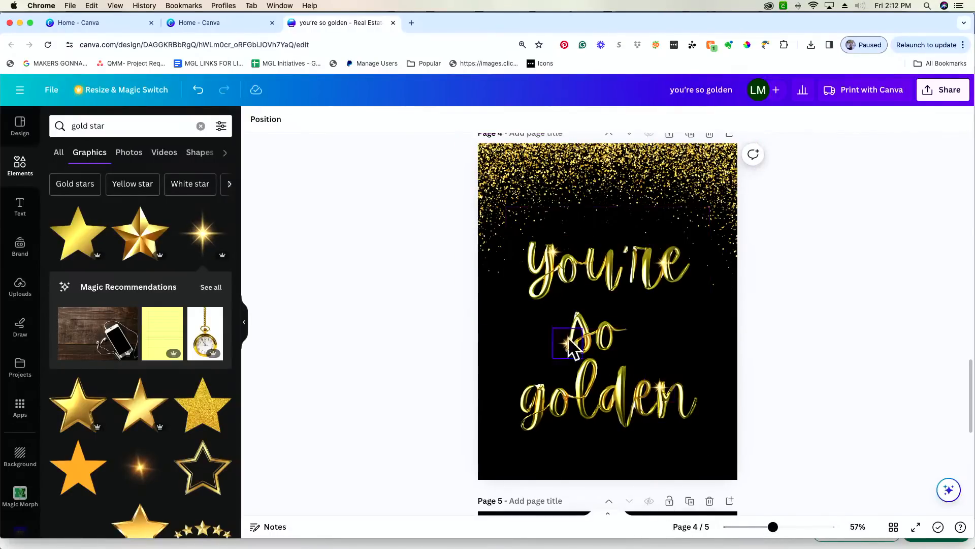
pyautogui.scroll(-7, 662, 263)
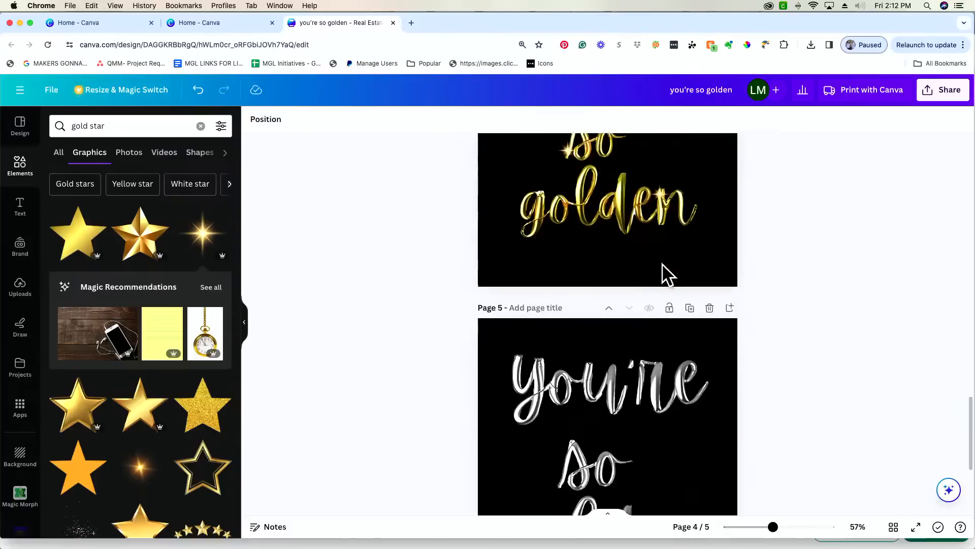
pyautogui.moveTo(653, 257); pyautogui.dragTo(650, 278)
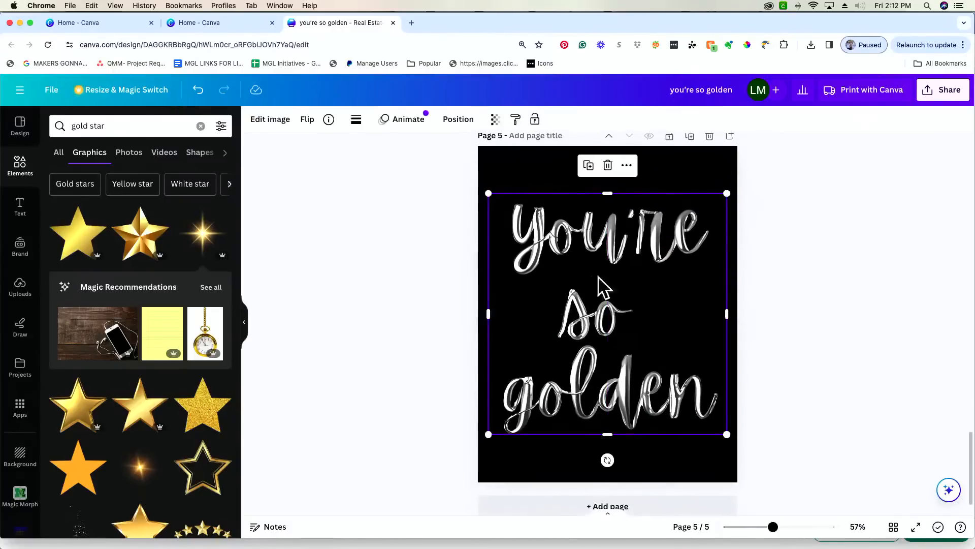
# - Search Elements for 'silver accents' and browse the results
pyautogui.tripleClick(139, 126)
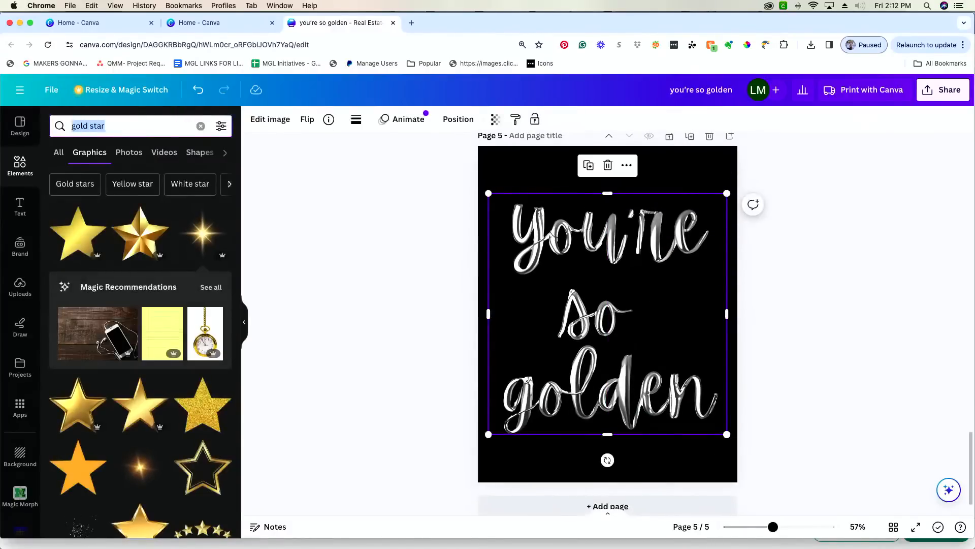
pyautogui.write('silver accent')
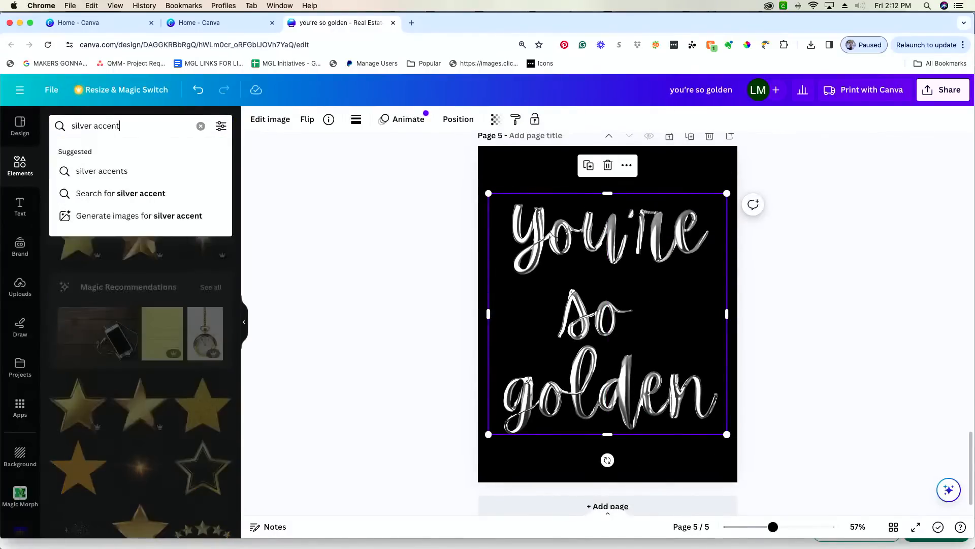
pyautogui.click(134, 163)
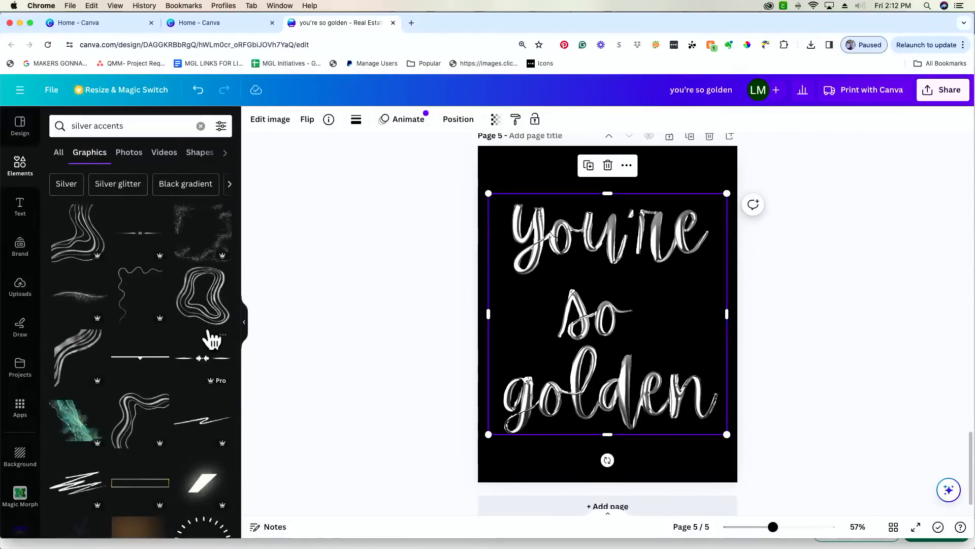
pyautogui.scroll(-3, 211, 335)
pyautogui.scroll(1, 211, 335)
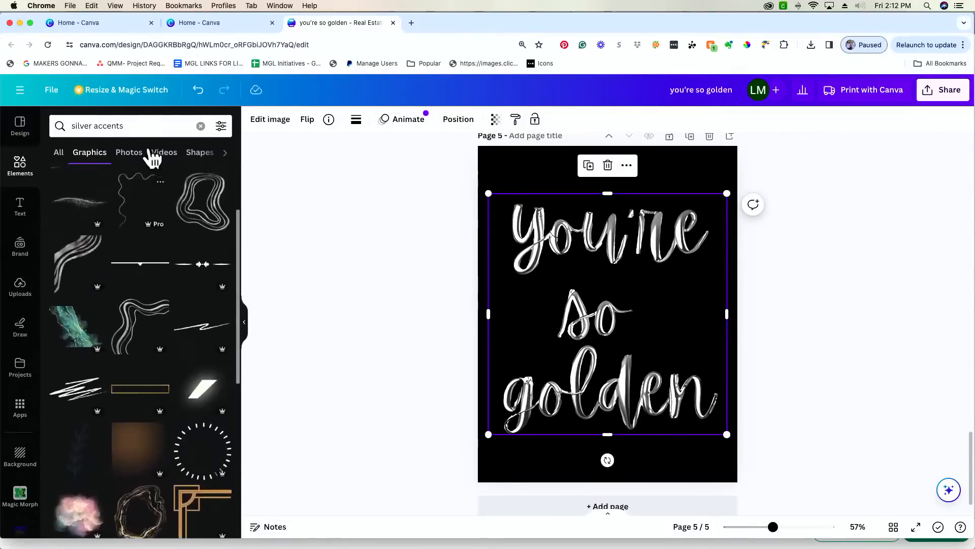
# - Add silver glitter strands across the top of page 5 and recentre the silver text
pyautogui.click(147, 126)
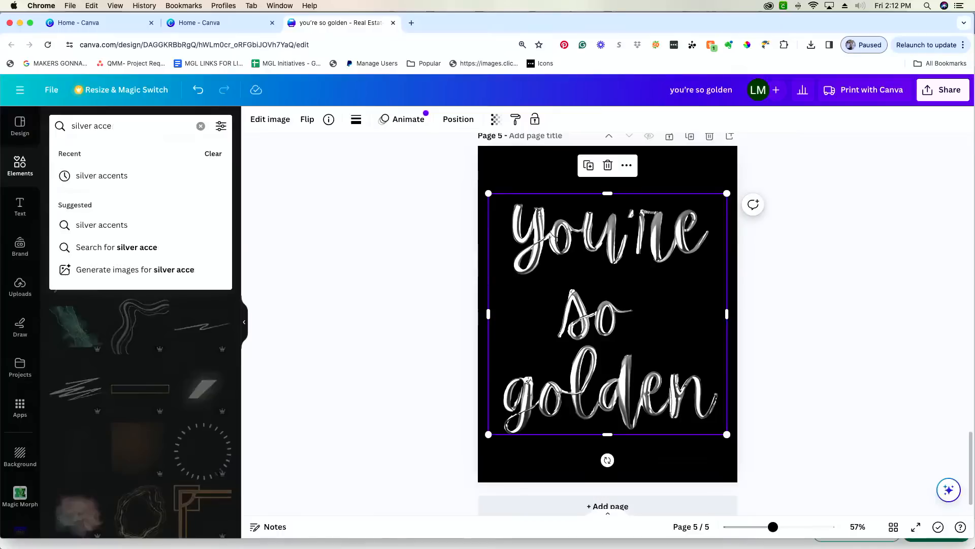
pyautogui.press('BackSpace')
pyautogui.write('glitt')
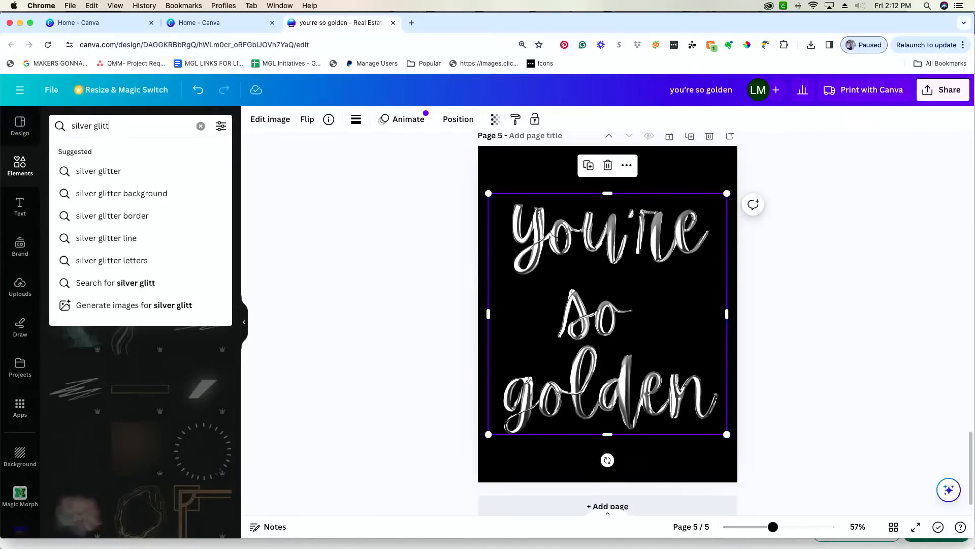
pyautogui.write('er')
pyautogui.press('Return')
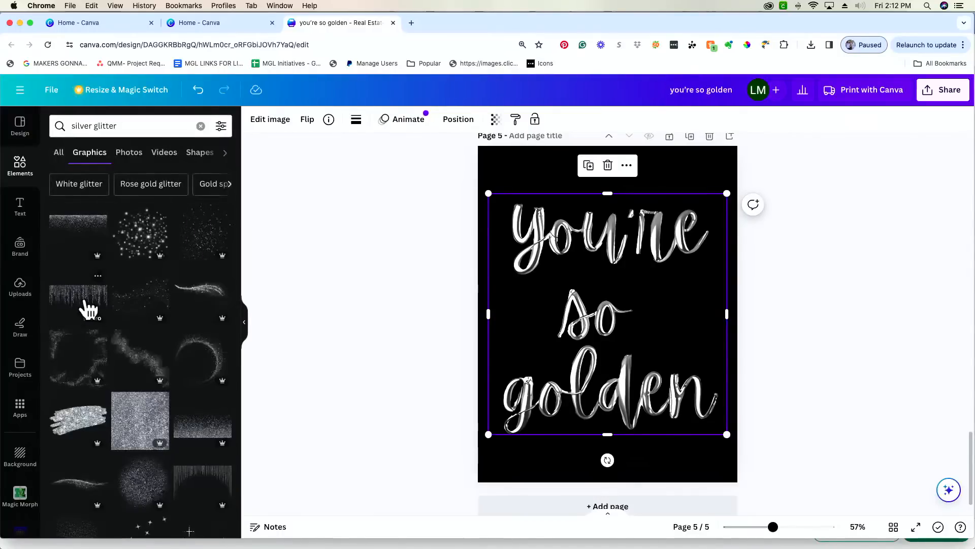
pyautogui.click(88, 308)
pyautogui.moveTo(579, 304); pyautogui.dragTo(542, 178)
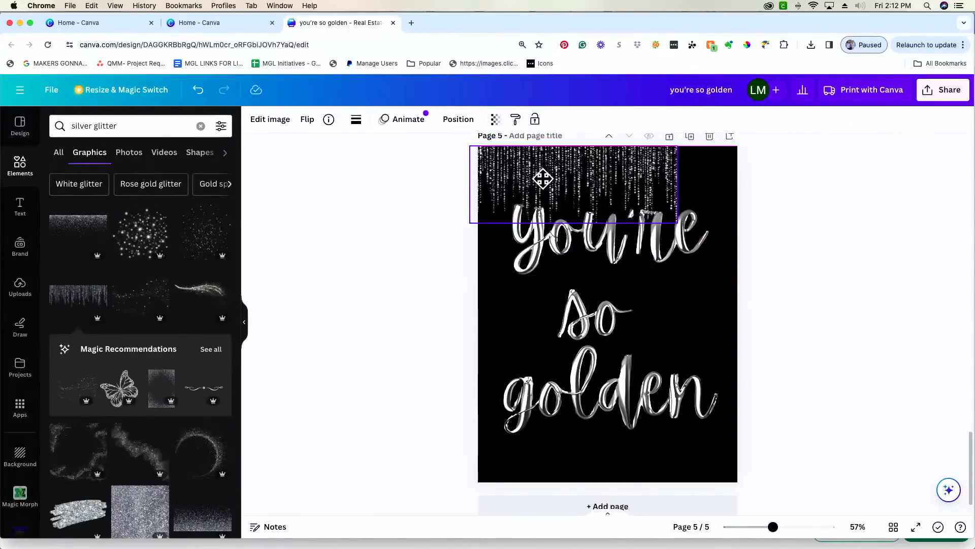
pyautogui.moveTo(677, 222); pyautogui.dragTo(744, 245)
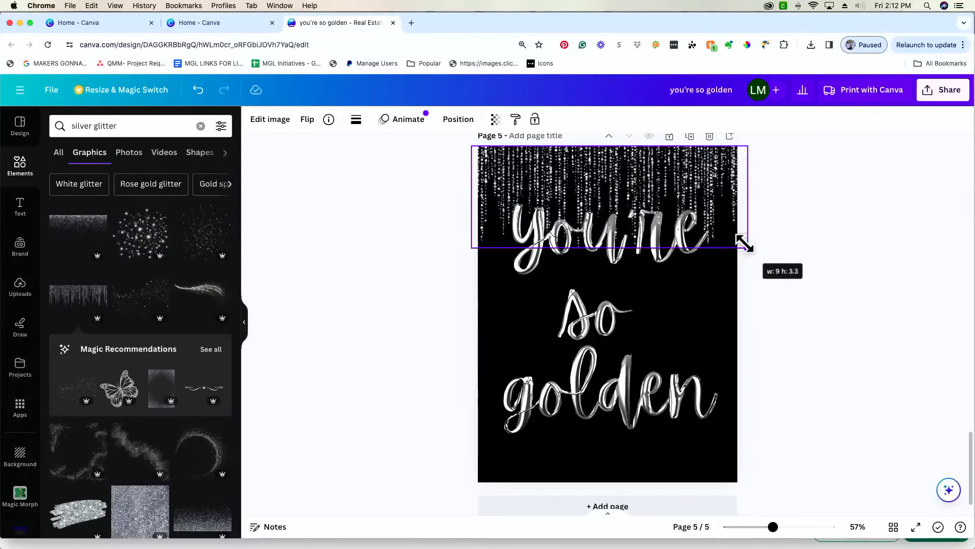
pyautogui.click(608, 344)
pyautogui.moveTo(608, 344); pyautogui.dragTo(608, 335)
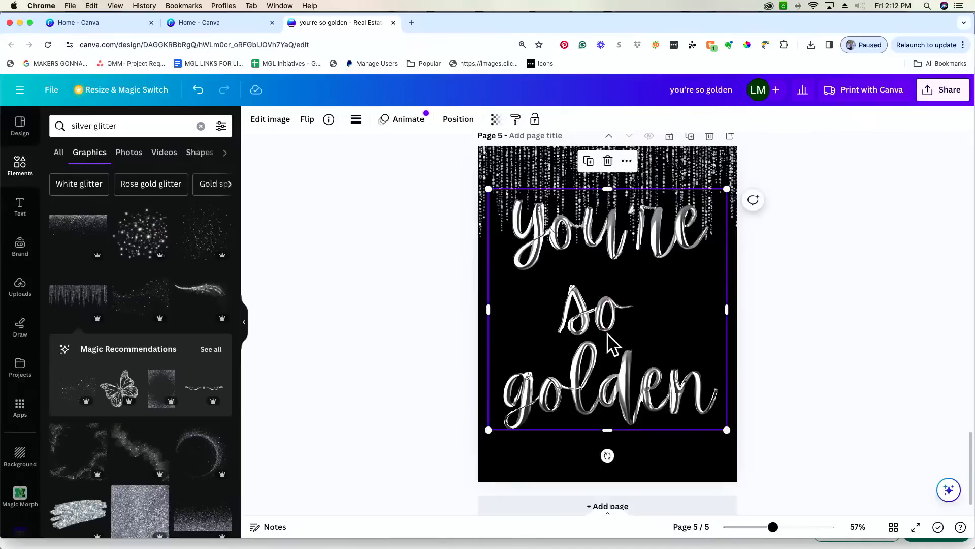
# - Search Elements for 'silver twinkle', then for 'silver star'
pyautogui.click(139, 125)
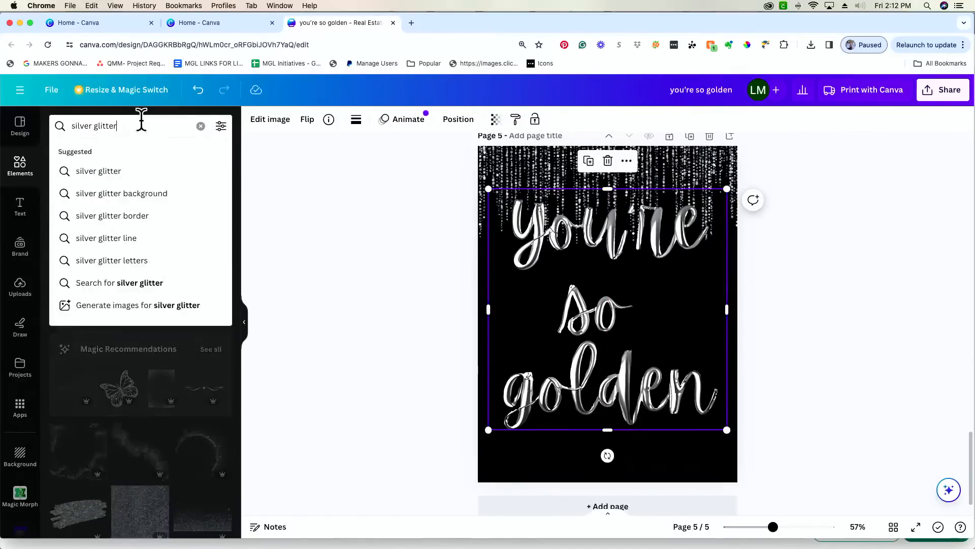
pyautogui.press('BackSpace')
pyautogui.press('BackSpace')
pyautogui.press('BackSpace')
pyautogui.press('BackSpace')
pyautogui.press('BackSpace')
pyautogui.press('BackSpace')
pyautogui.press('BackSpace')
pyautogui.press('BackSpace')
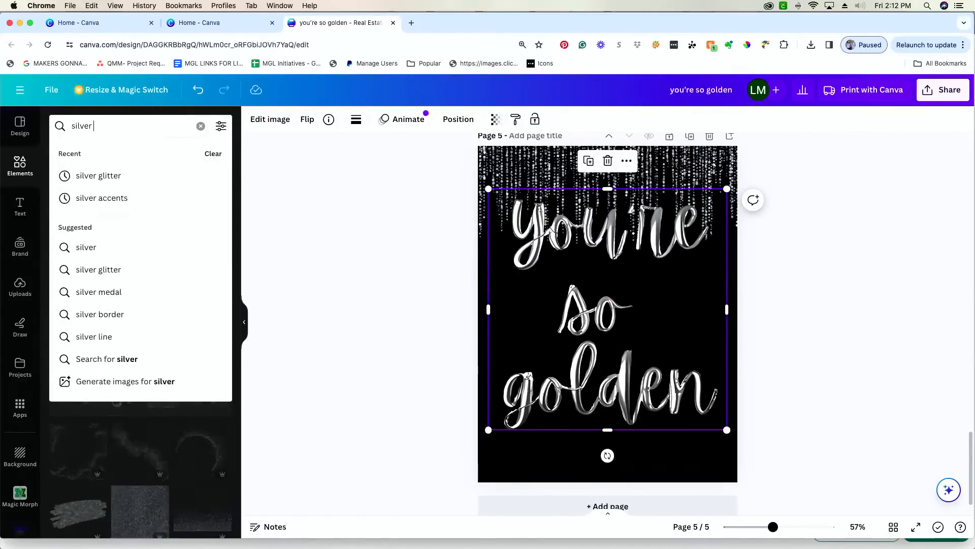
pyautogui.write('twinkle')
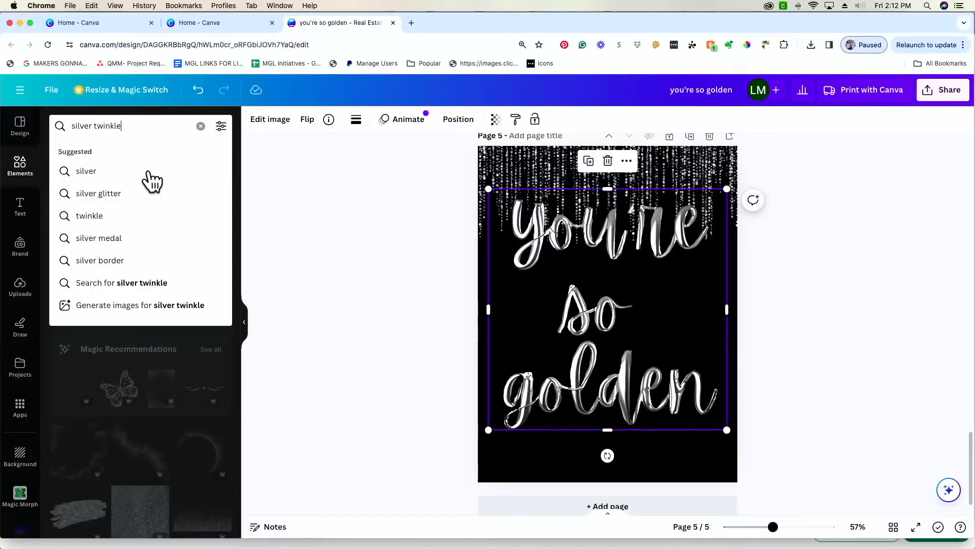
pyautogui.press('Return')
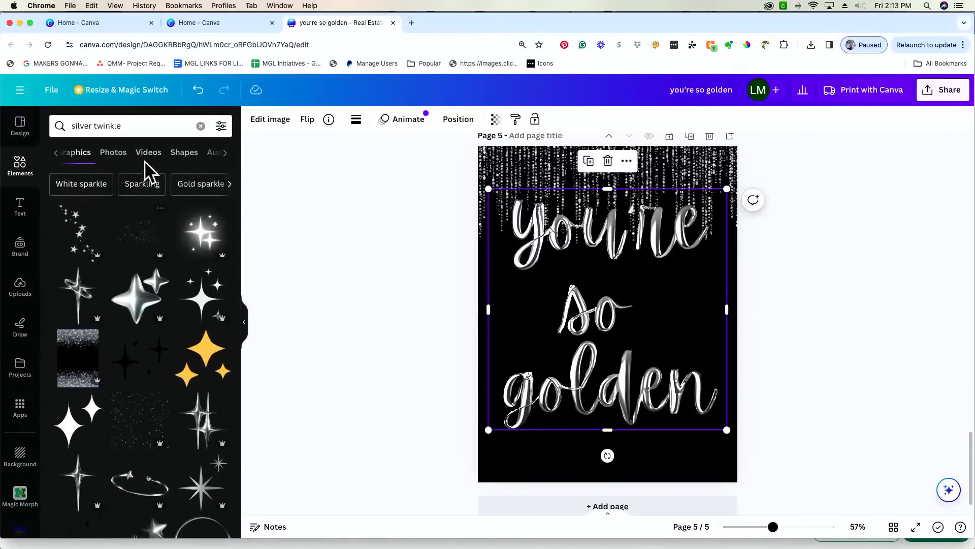
pyautogui.click(147, 125)
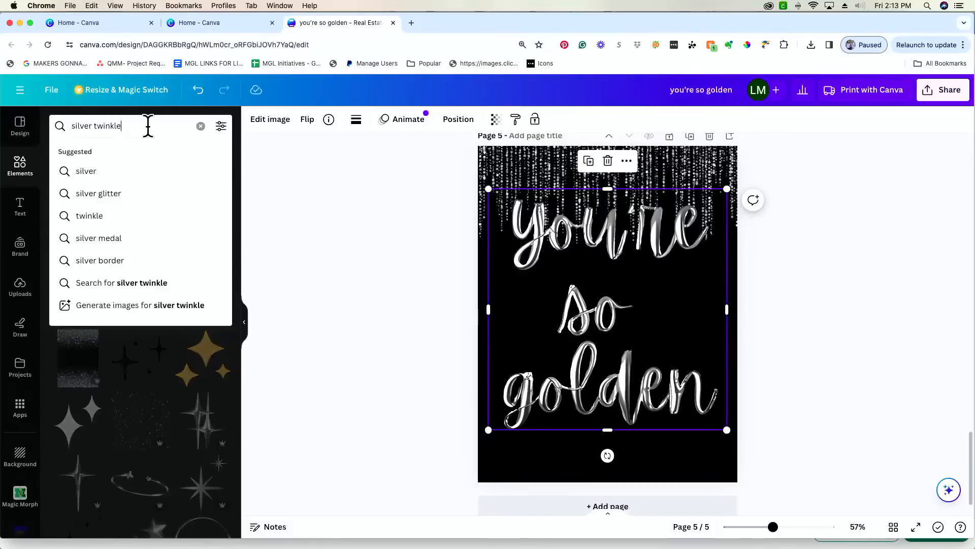
pyautogui.press('BackSpace')
pyautogui.press('BackSpace')
pyautogui.press('BackSpace')
pyautogui.press('BackSpace')
pyautogui.press('BackSpace')
pyautogui.press('BackSpace')
pyautogui.press('BackSpace')
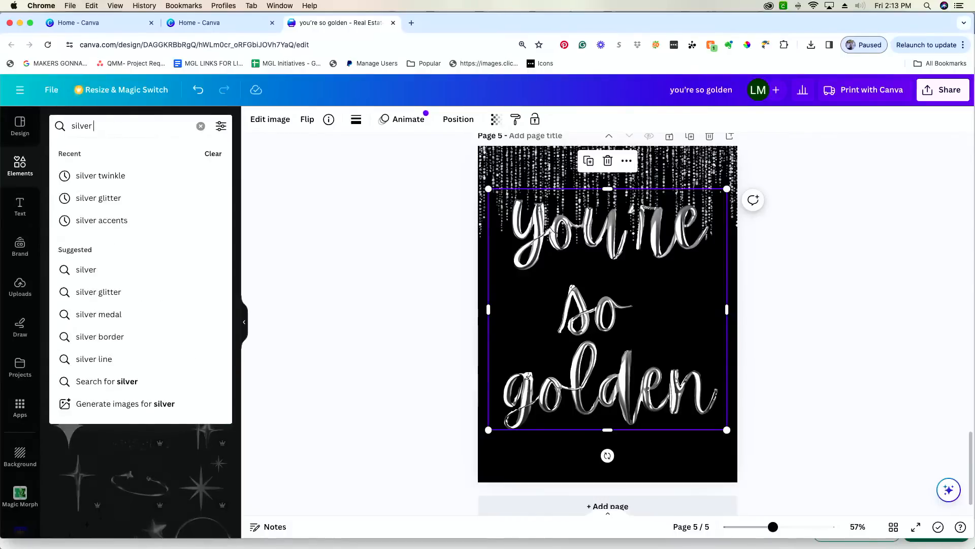
pyautogui.write('star')
pyautogui.press('Return')
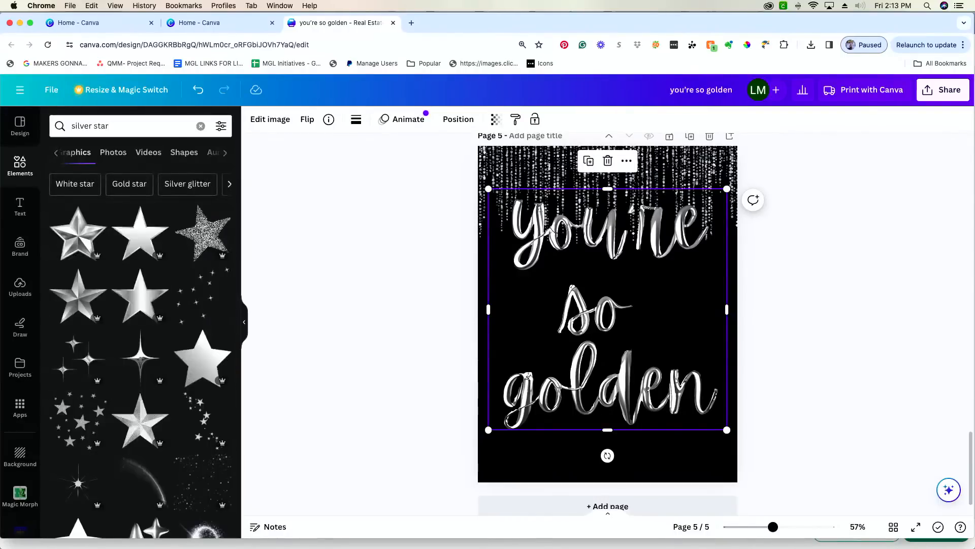
# - Browse the silver star graphics, trying a radial glow and then deleting it
pyautogui.scroll(-5, 153, 233)
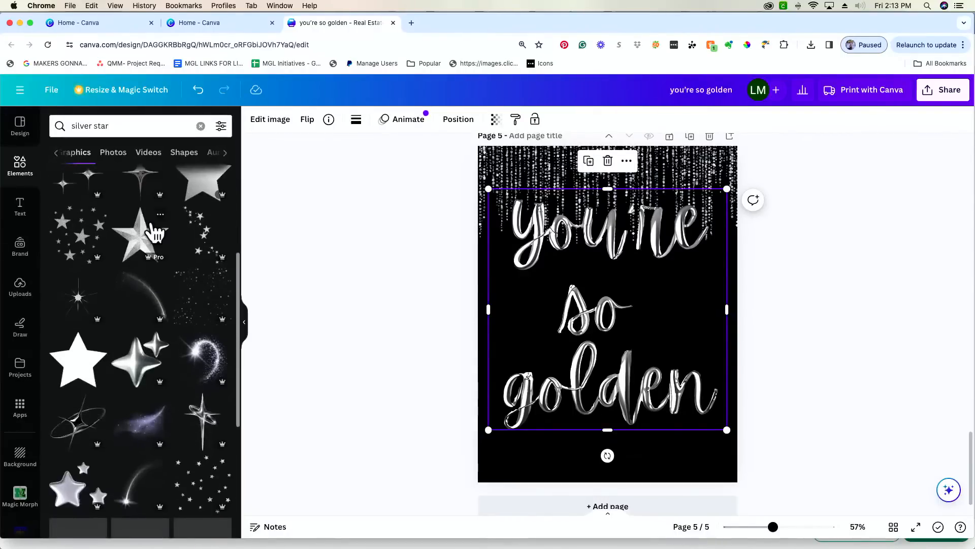
pyautogui.scroll(-2, 154, 233)
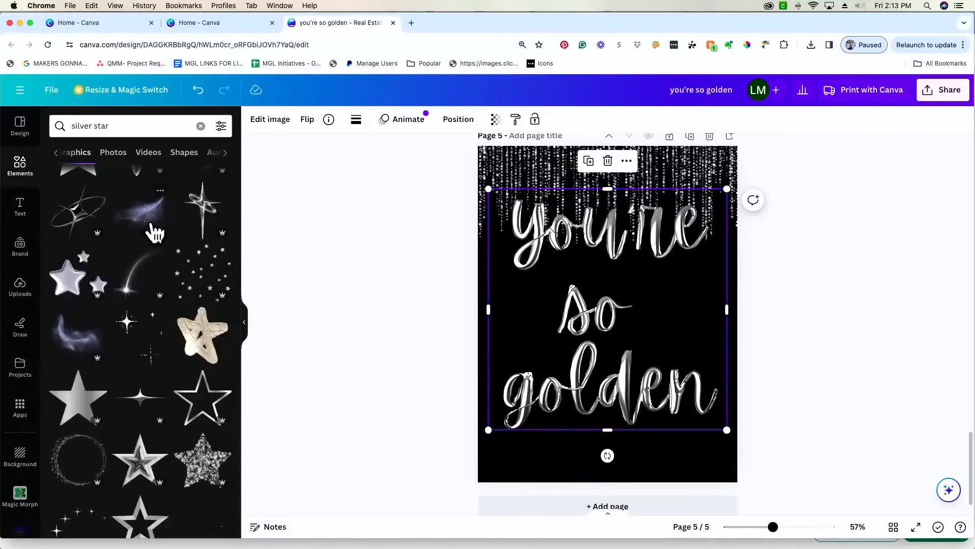
pyautogui.scroll(-5, 155, 233)
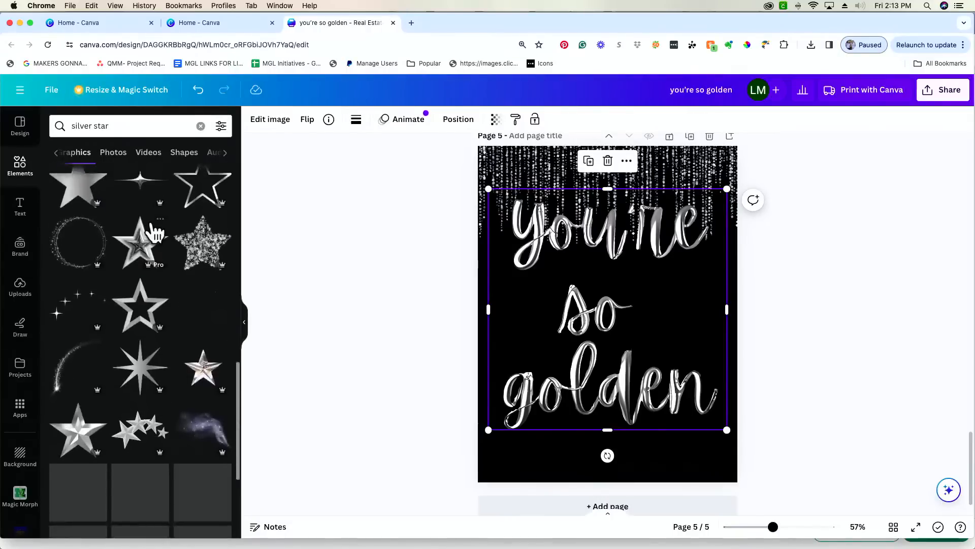
pyautogui.scroll(-2, 155, 232)
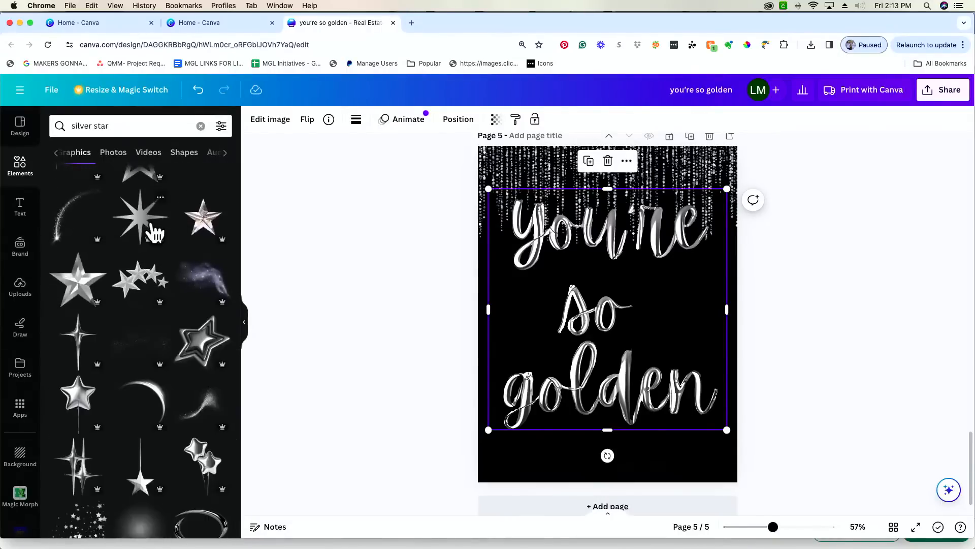
pyautogui.scroll(-3, 155, 233)
pyautogui.scroll(-2, 155, 232)
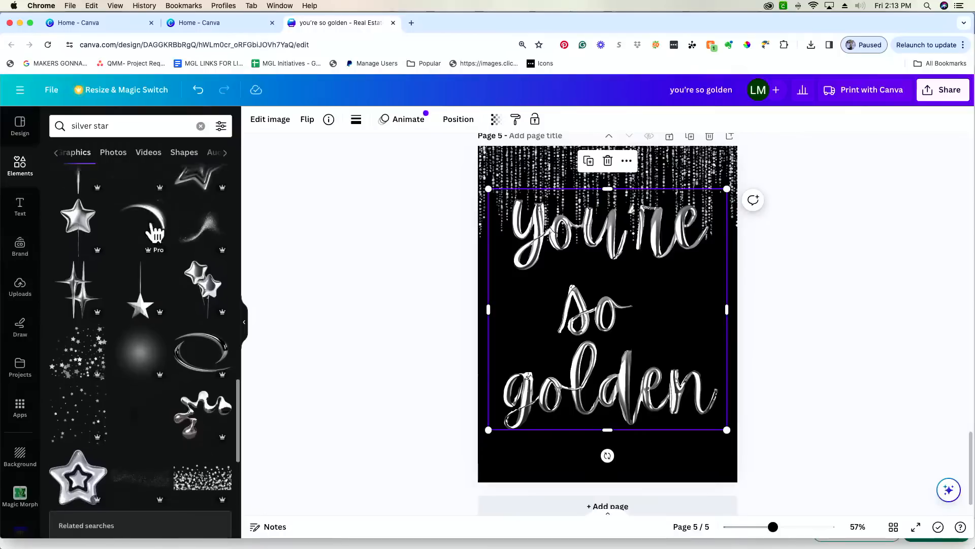
pyautogui.click(146, 303)
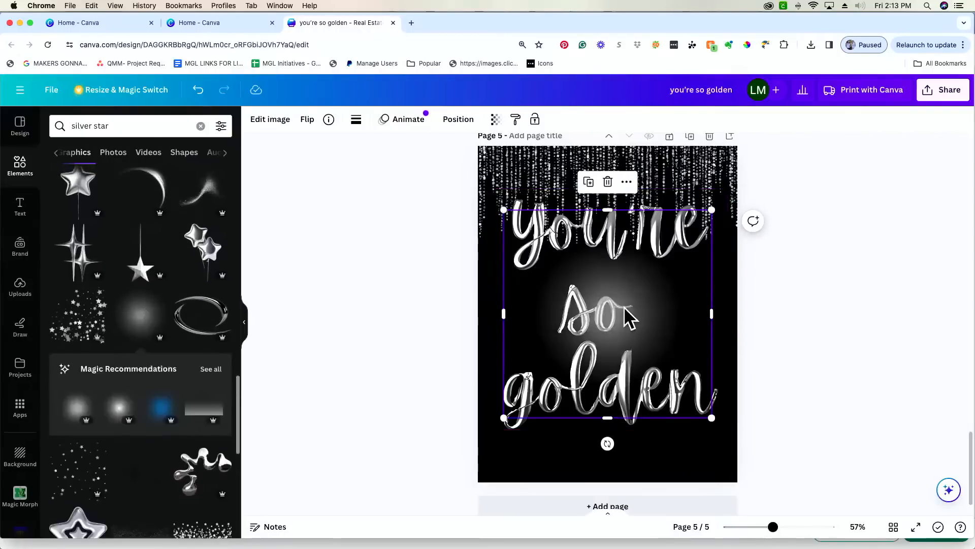
pyautogui.press('Delete')
pyautogui.scroll(-8, 173, 431)
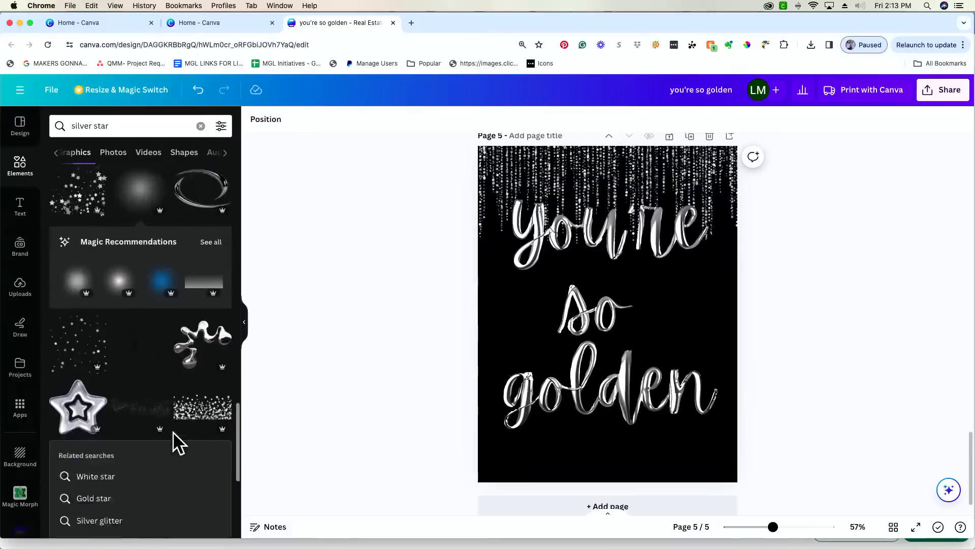
pyautogui.scroll(-5, 173, 431)
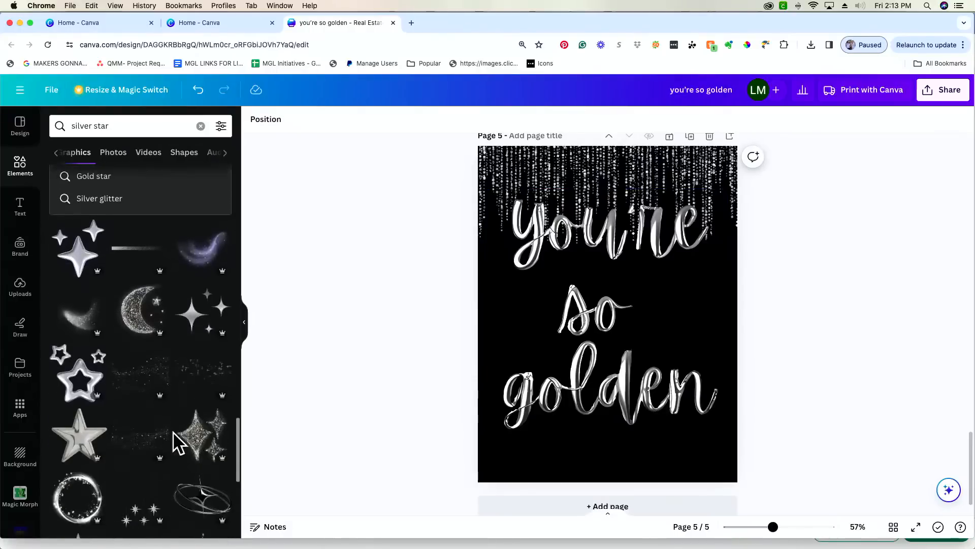
# - Search Elements for 'twinkle star', then scroll back up to page 1
pyautogui.scroll(10, 173, 431)
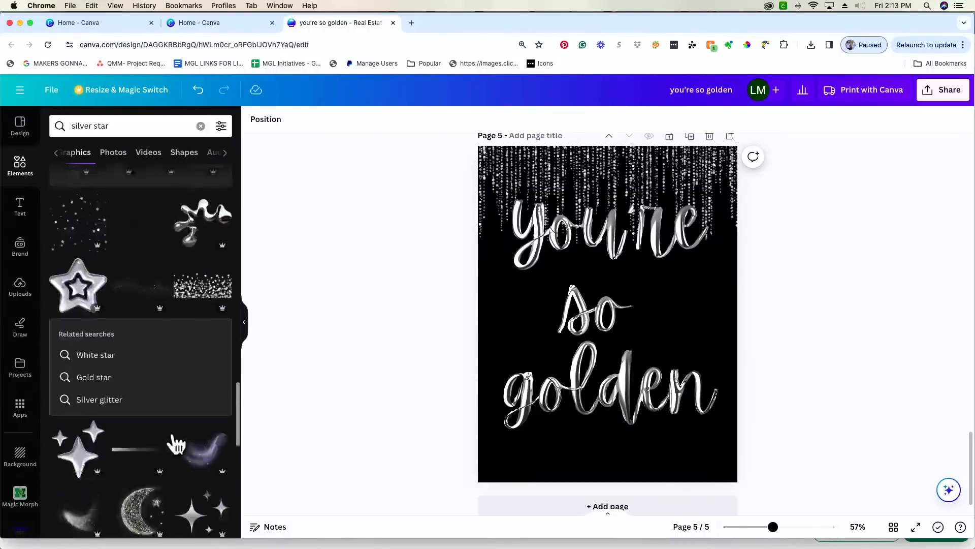
pyautogui.click(142, 126)
pyautogui.tripleClick(141, 127)
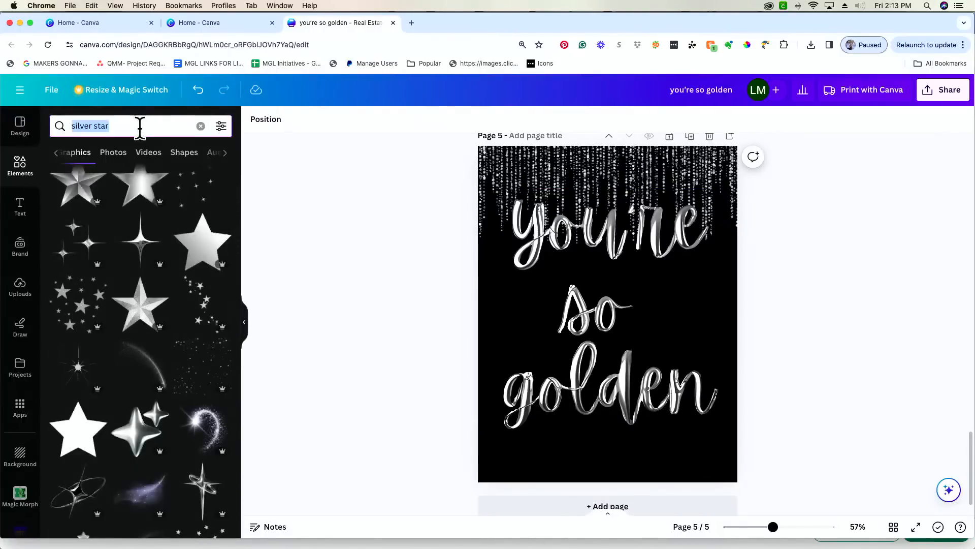
pyautogui.write('twin')
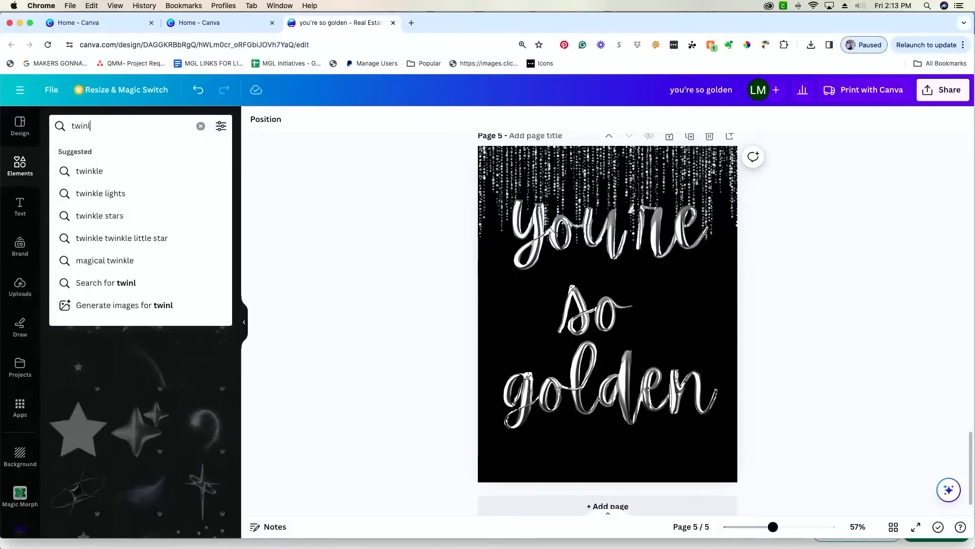
pyautogui.write('kle star')
pyautogui.press('Return')
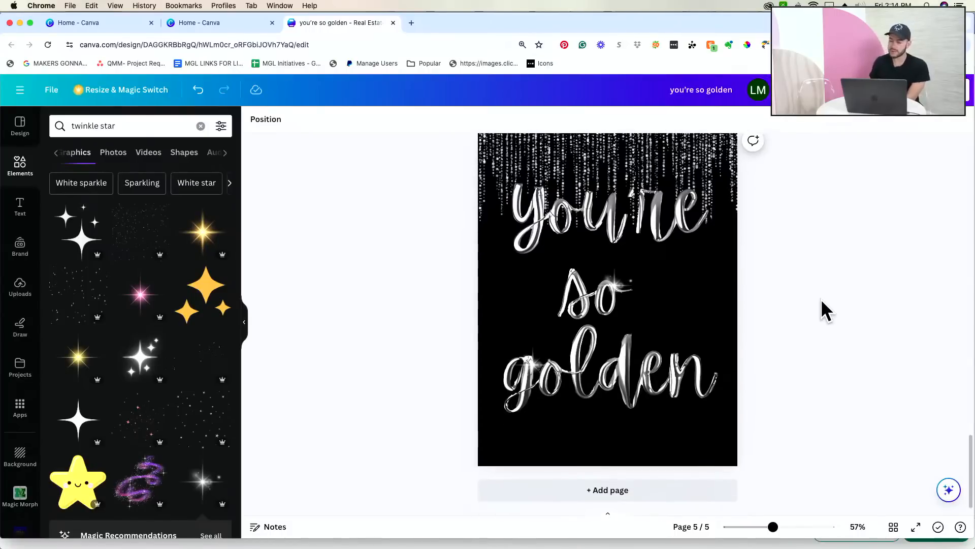
pyautogui.scroll(5, 821, 298)
pyautogui.scroll(-5, 821, 299)
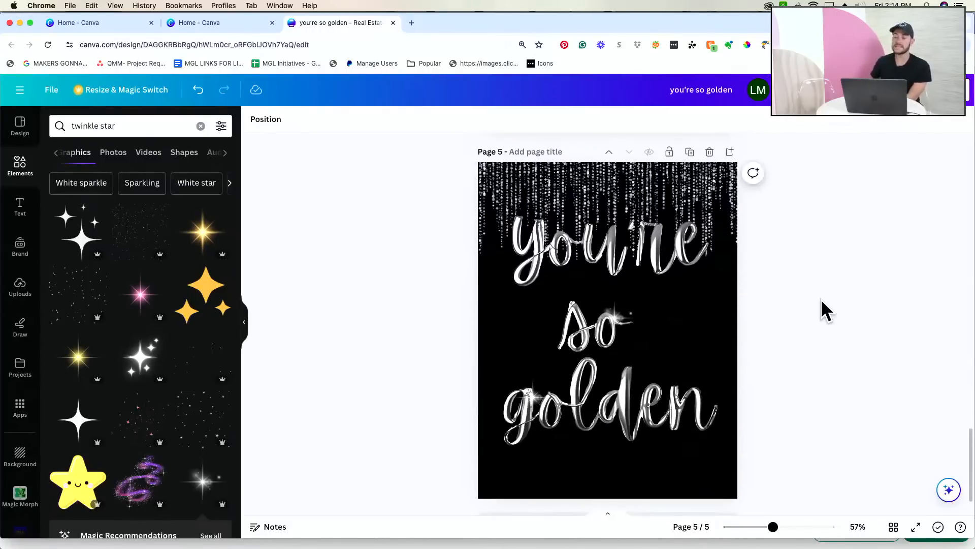
pyautogui.scroll(10, 822, 301)
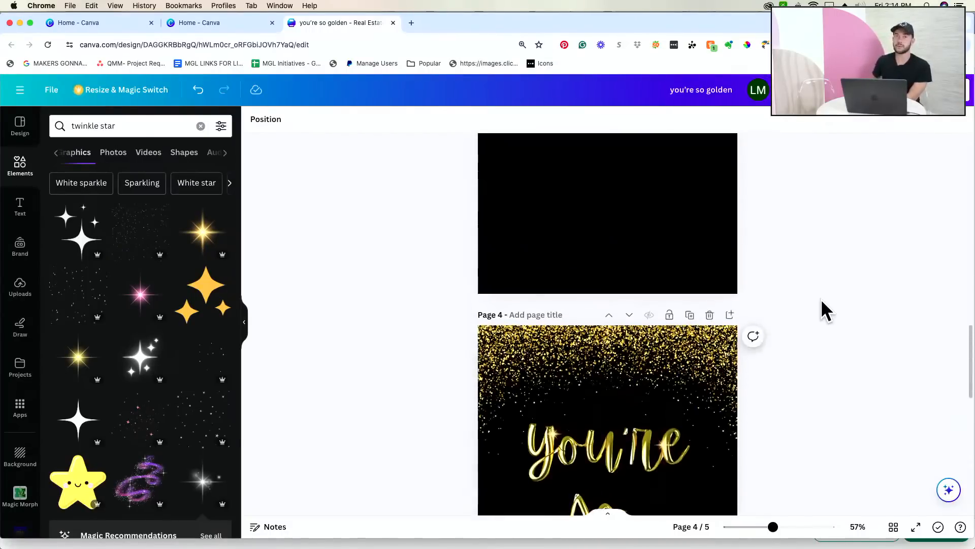
pyautogui.scroll(10, 821, 299)
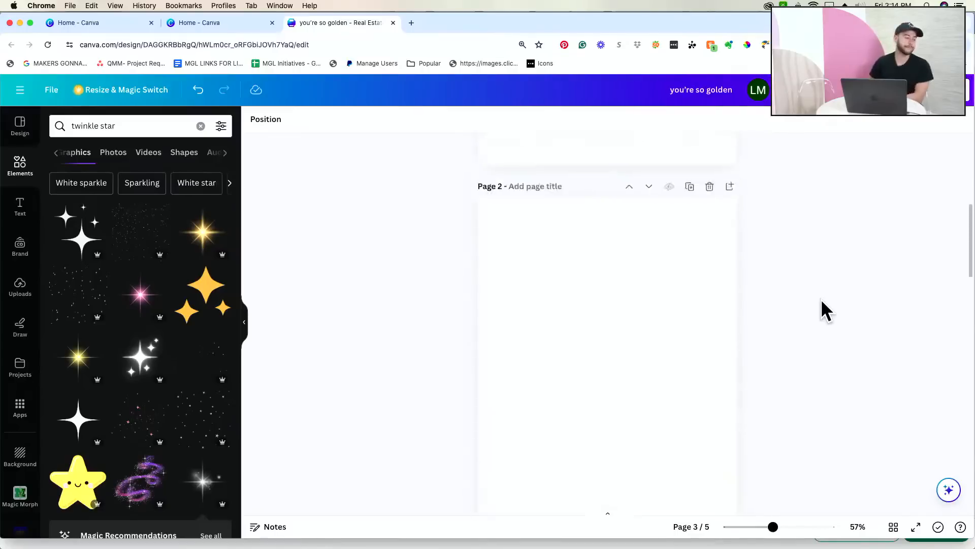
pyautogui.scroll(3, 821, 298)
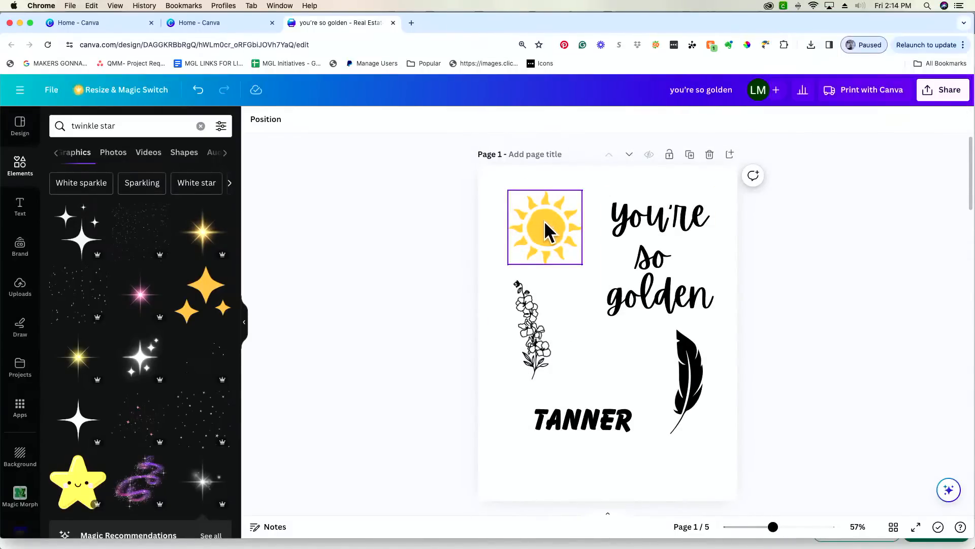
# - Open Magic Morph for page 4's gold 'you're so golden' text
pyautogui.scroll(-10, 543, 221)
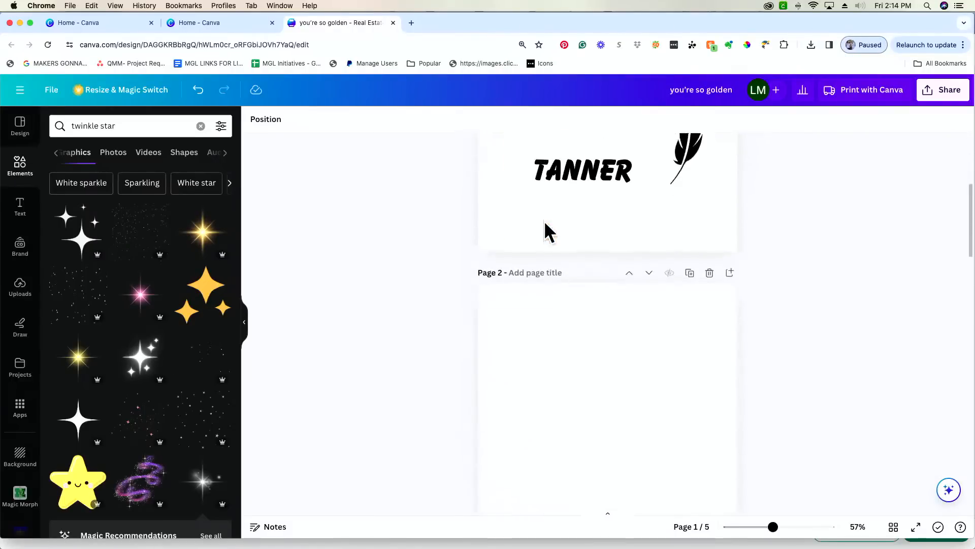
pyautogui.scroll(-10, 544, 220)
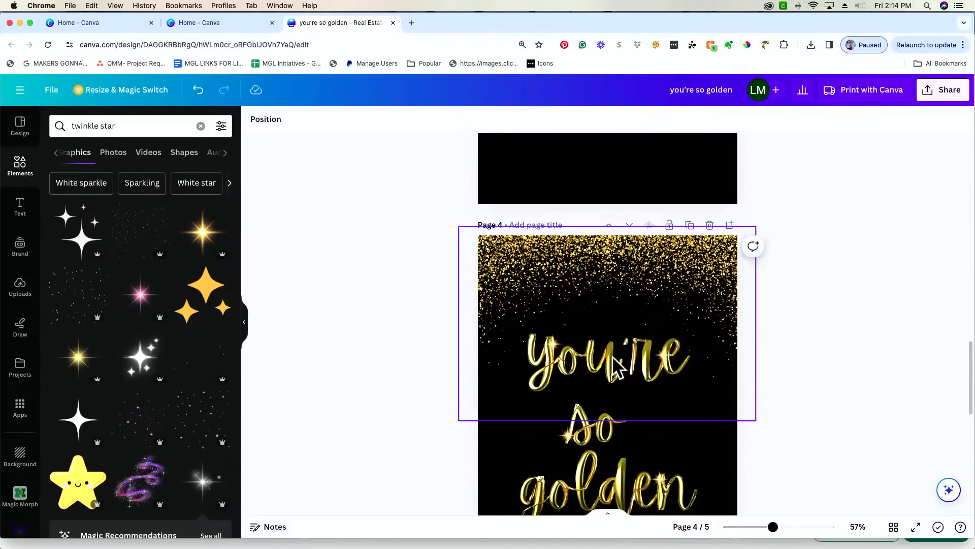
pyautogui.click(586, 460)
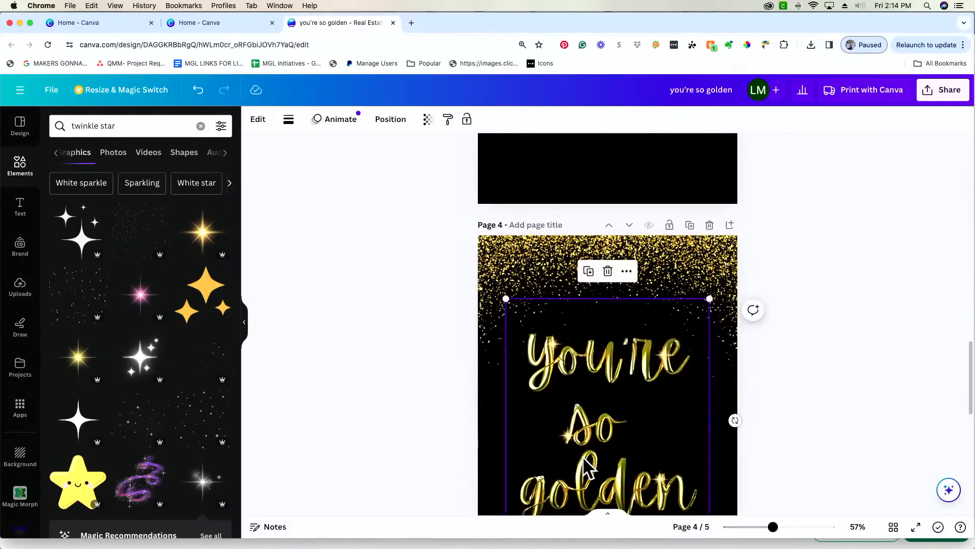
pyautogui.click(259, 124)
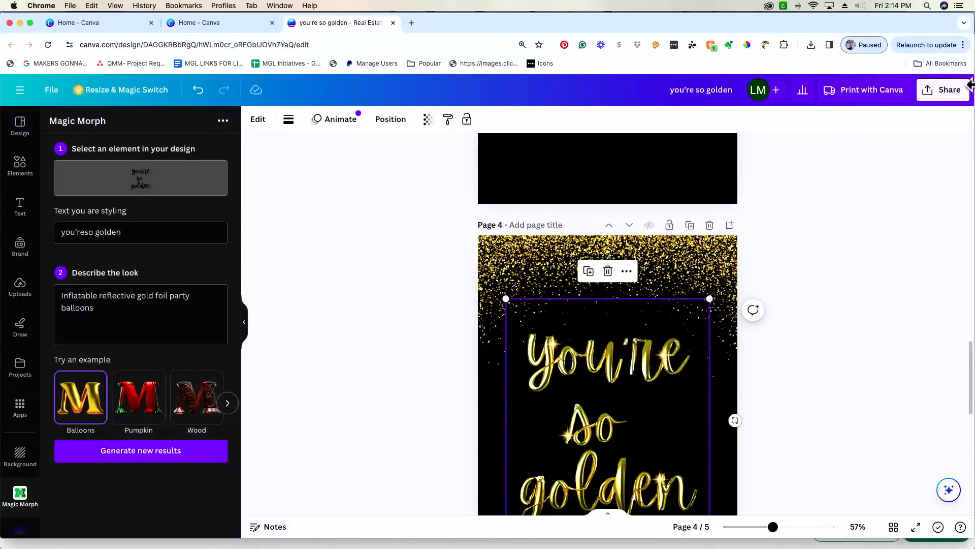
# - Tick Transparent background in the Share download settings, then close them
pyautogui.click(959, 101)
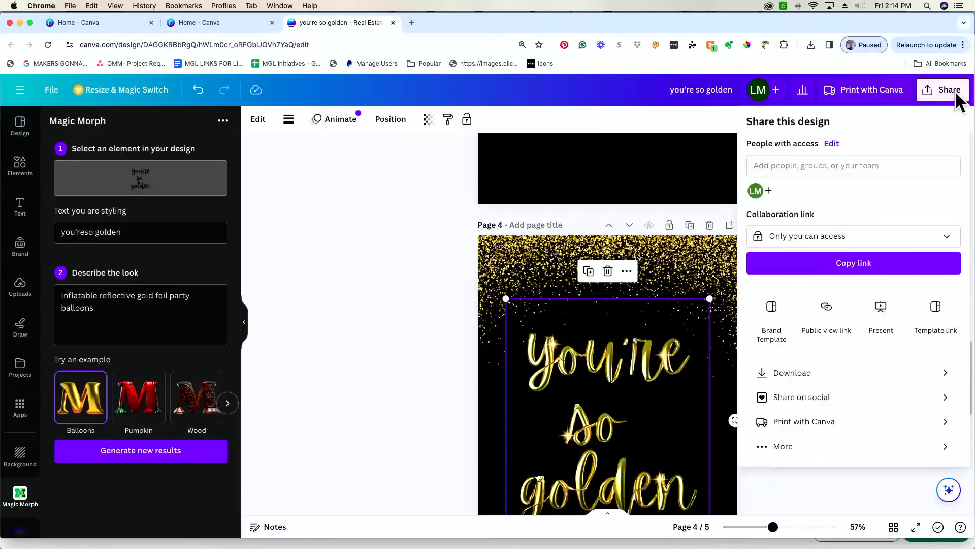
pyautogui.click(821, 374)
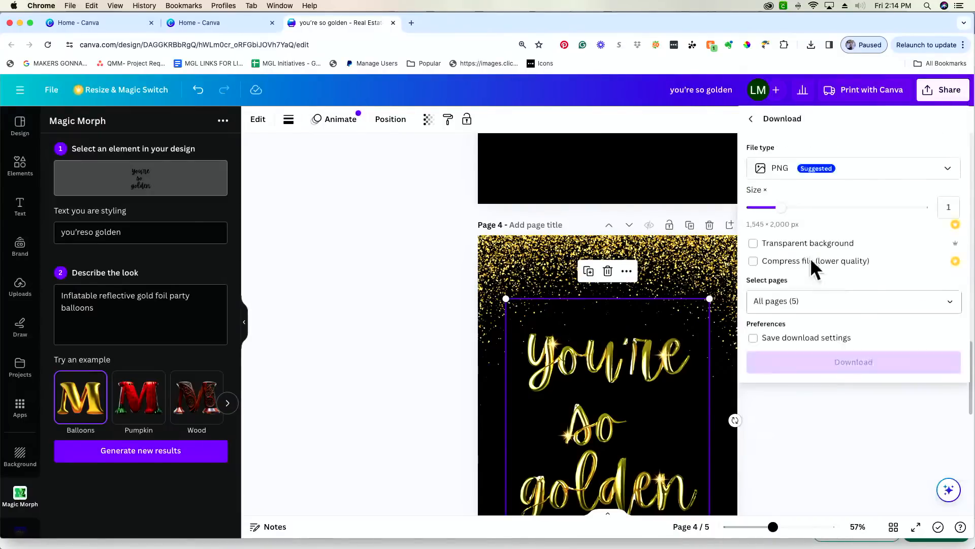
pyautogui.click(878, 245)
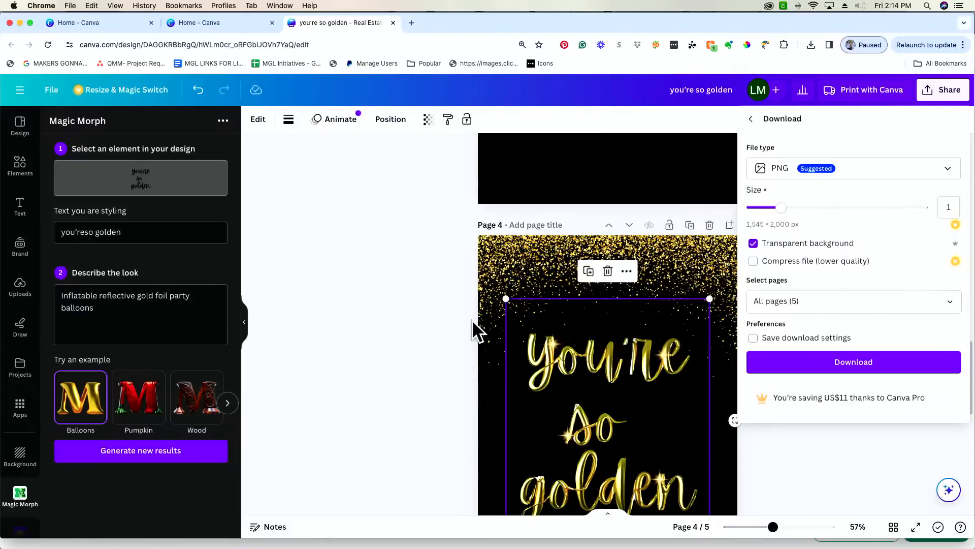
pyautogui.click(843, 483)
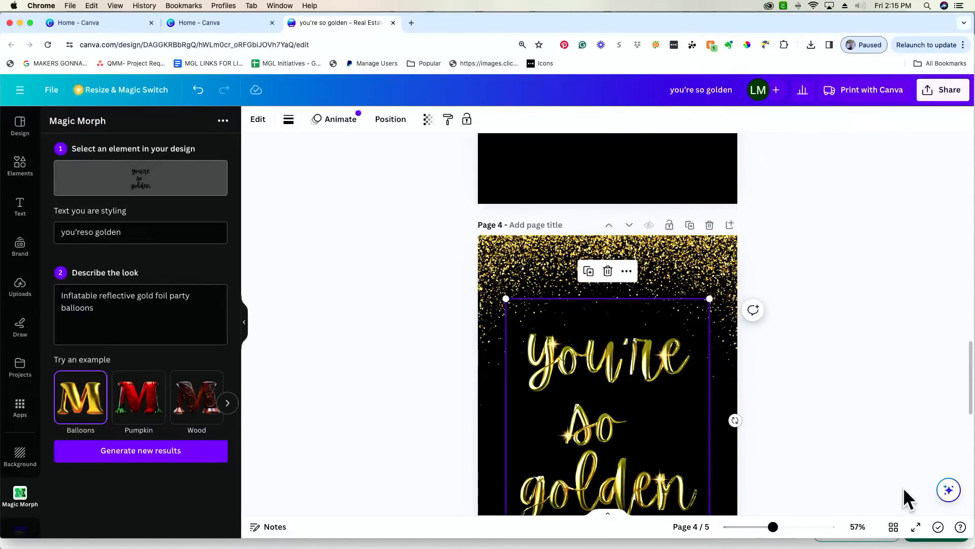
pyautogui.click(848, 410)
# - Add a new page 6 with a white background and clear the previous Apps search
pyautogui.scroll(-10, 847, 410)
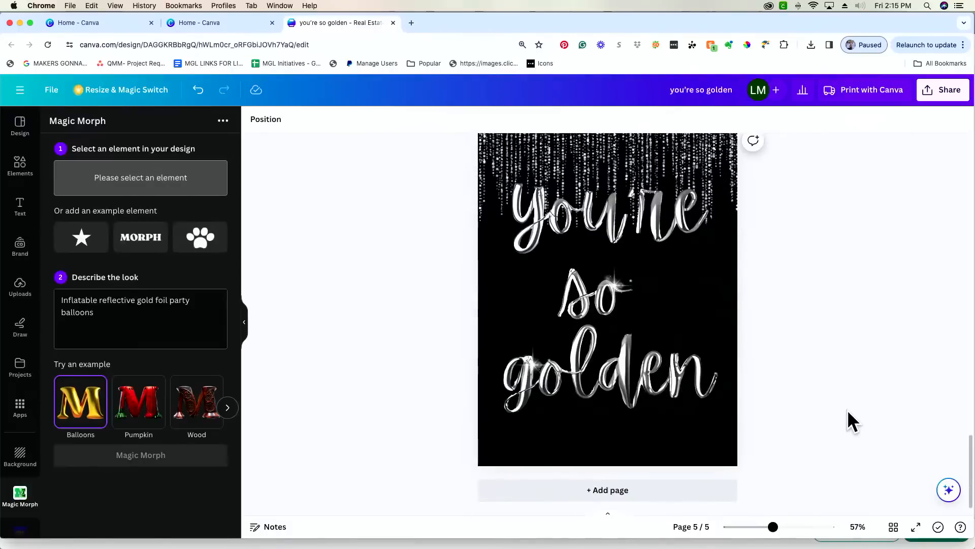
pyautogui.click(713, 494)
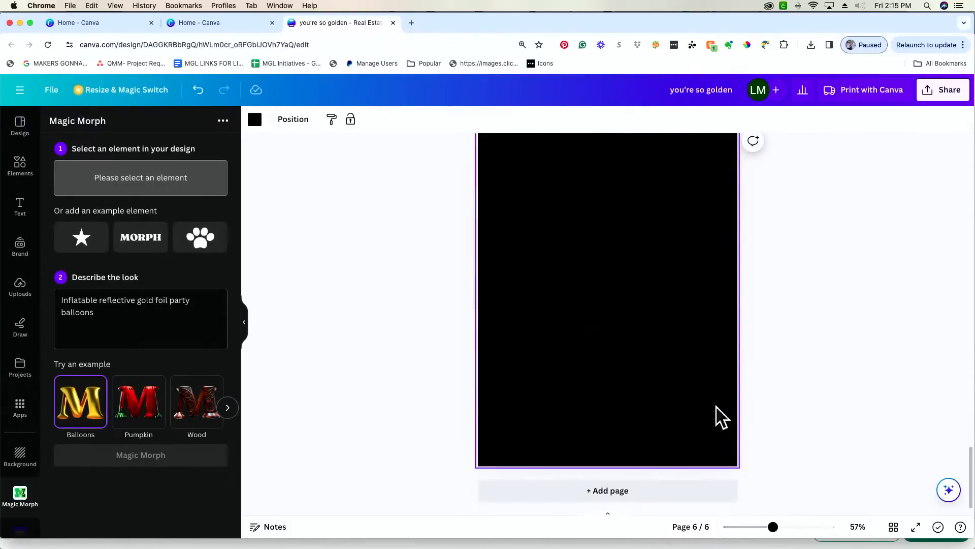
pyautogui.click(254, 120)
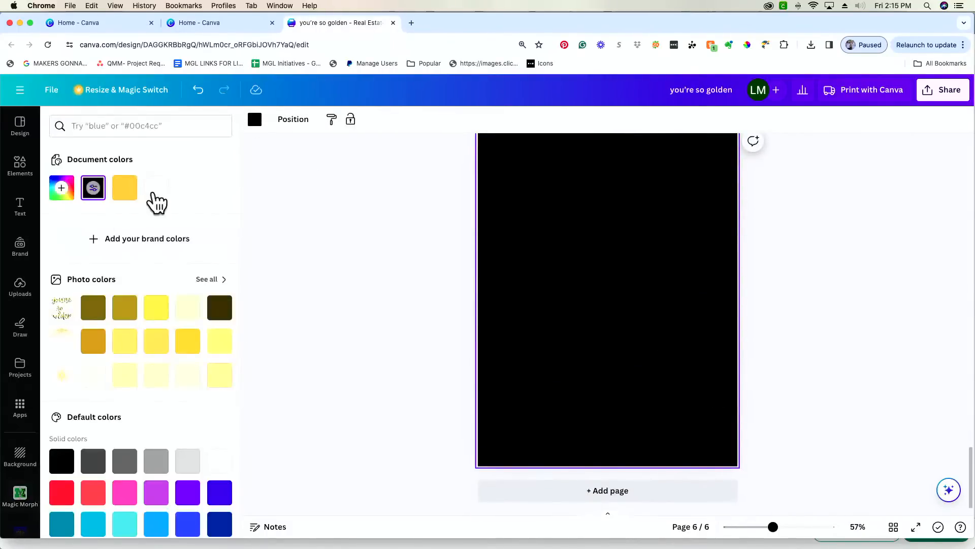
pyautogui.click(153, 193)
pyautogui.click(20, 494)
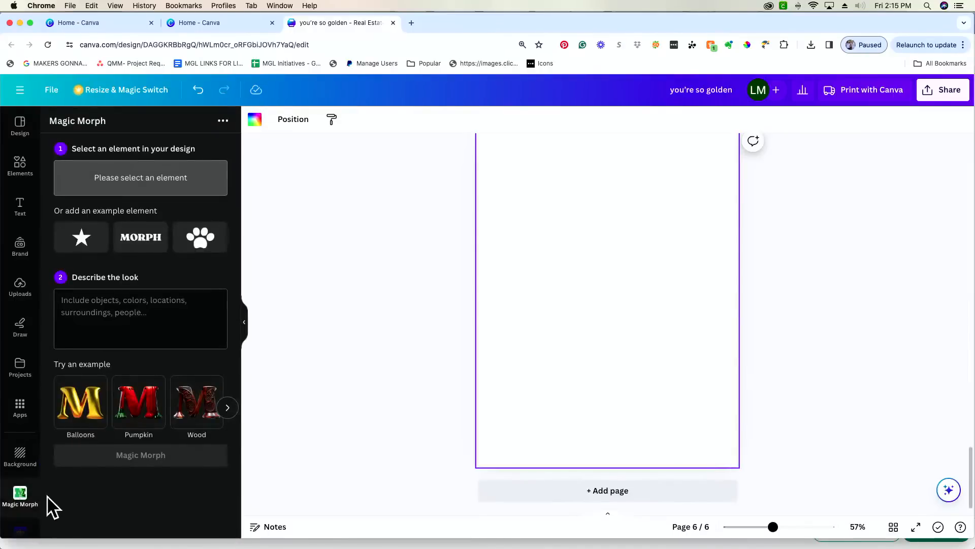
pyautogui.click(20, 409)
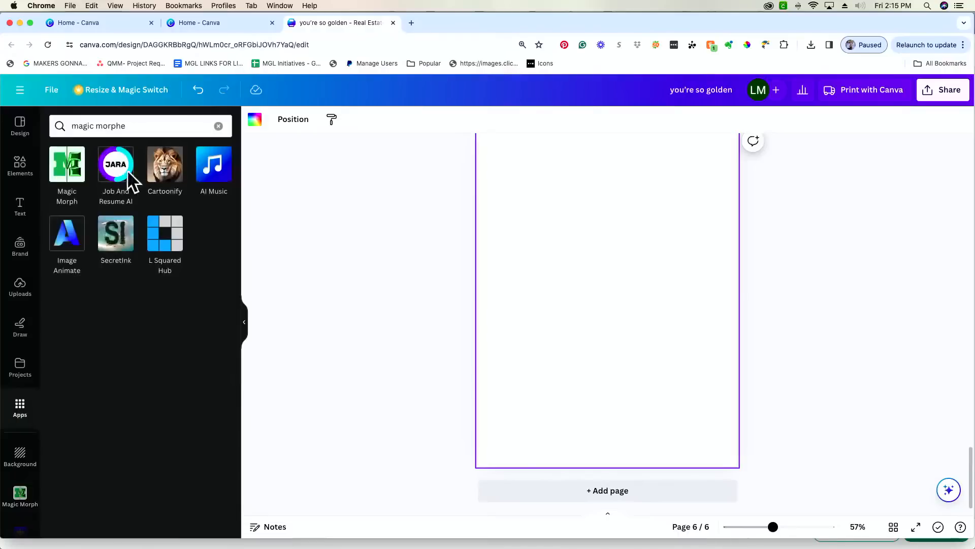
pyautogui.click(219, 126)
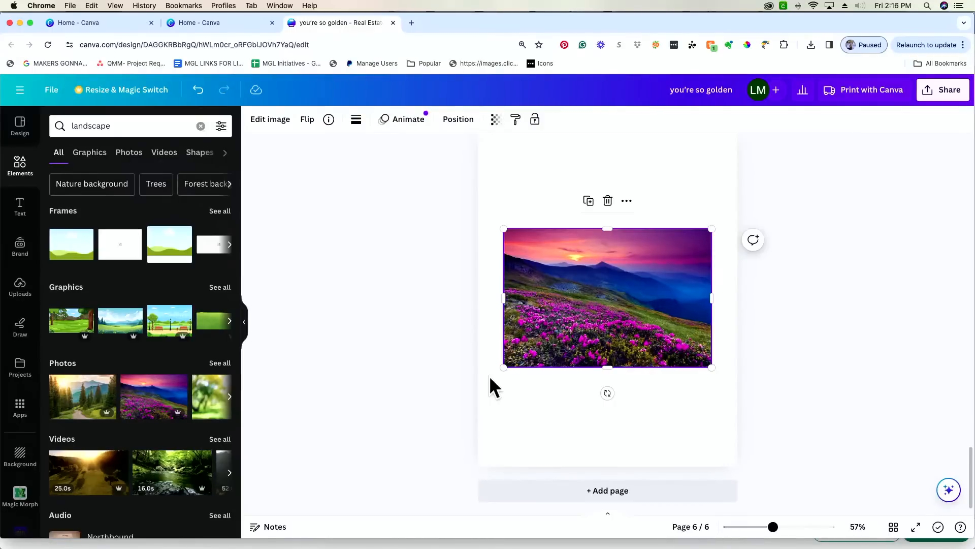
# - Enlarge and recentre the flower-mountain photo on page 6, then look up the FontFrame app
pyautogui.moveTo(588, 304); pyautogui.dragTo(590, 298)
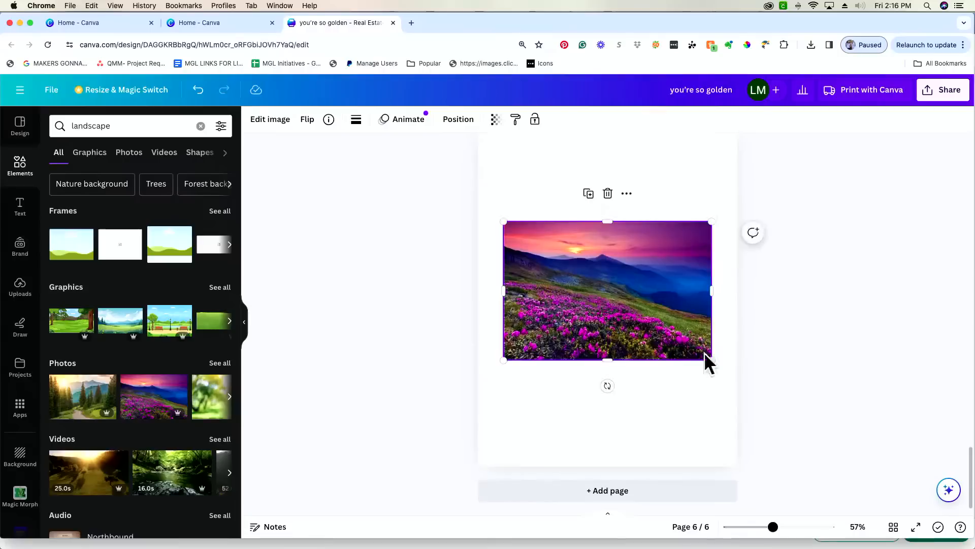
pyautogui.moveTo(711, 360); pyautogui.dragTo(727, 370)
pyautogui.moveTo(579, 323); pyautogui.dragTo(572, 326)
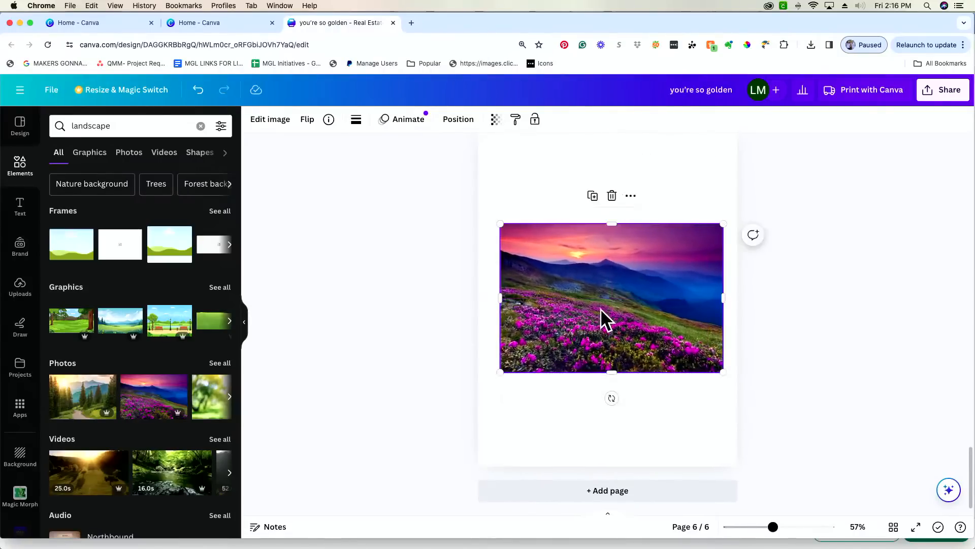
pyautogui.click(23, 409)
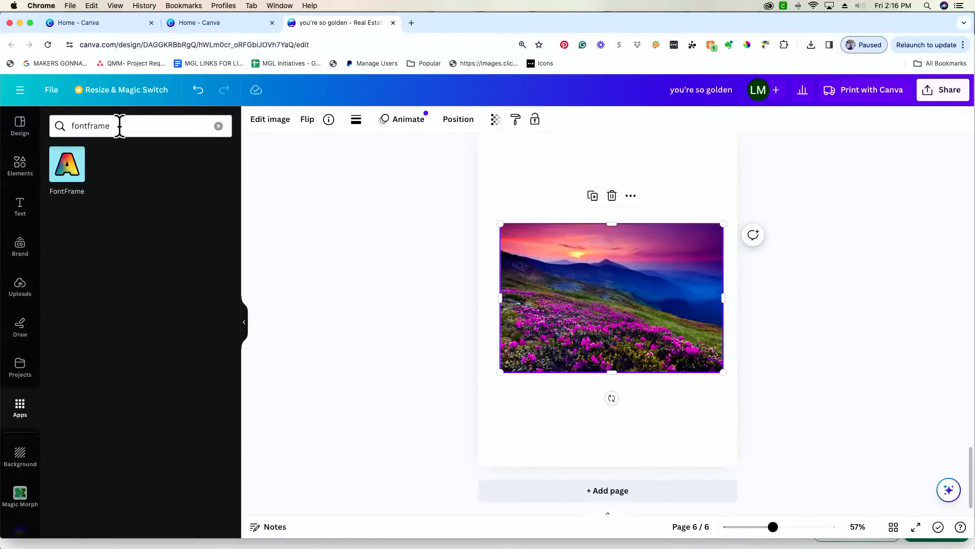
# - Open FontFrame and set the lettering font to Bowlby One SC
pyautogui.click(65, 174)
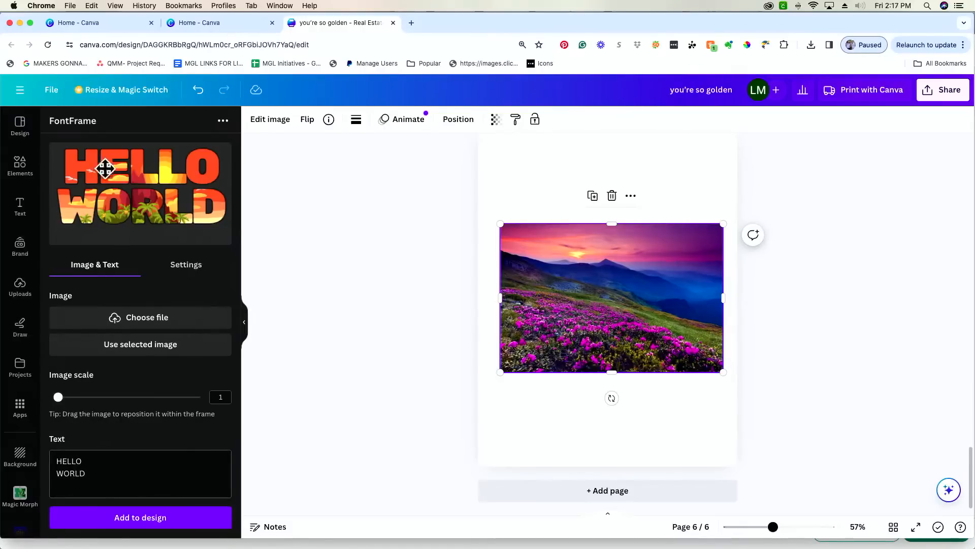
pyautogui.click(183, 266)
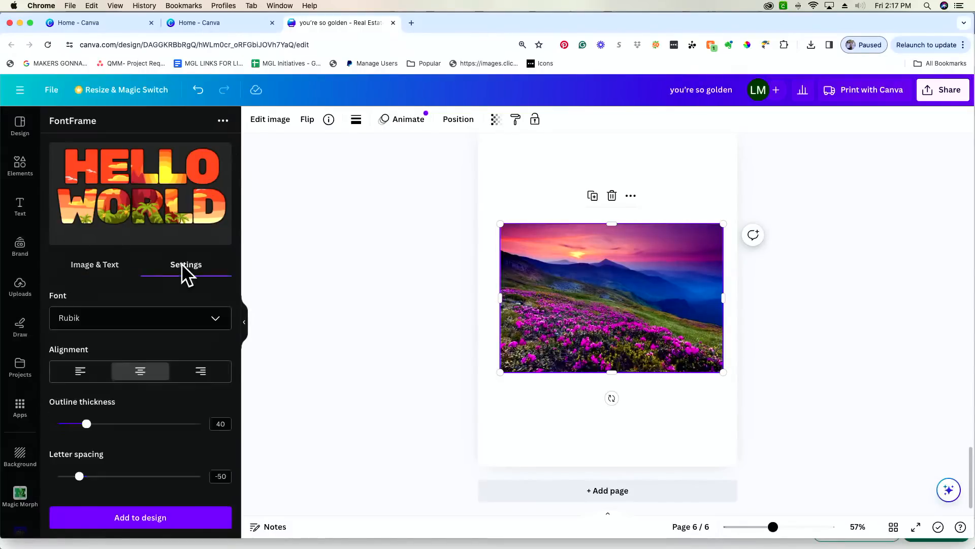
pyautogui.click(163, 320)
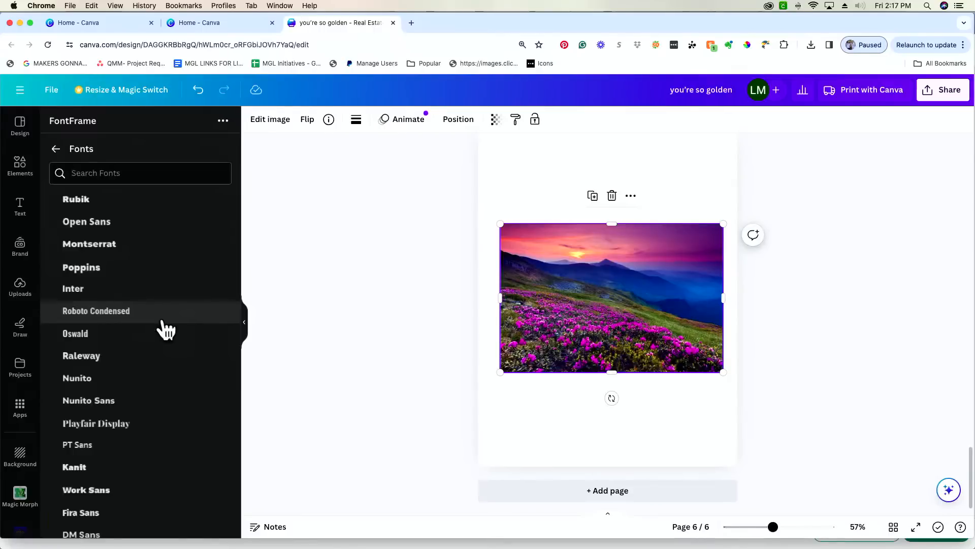
pyautogui.scroll(-5, 165, 330)
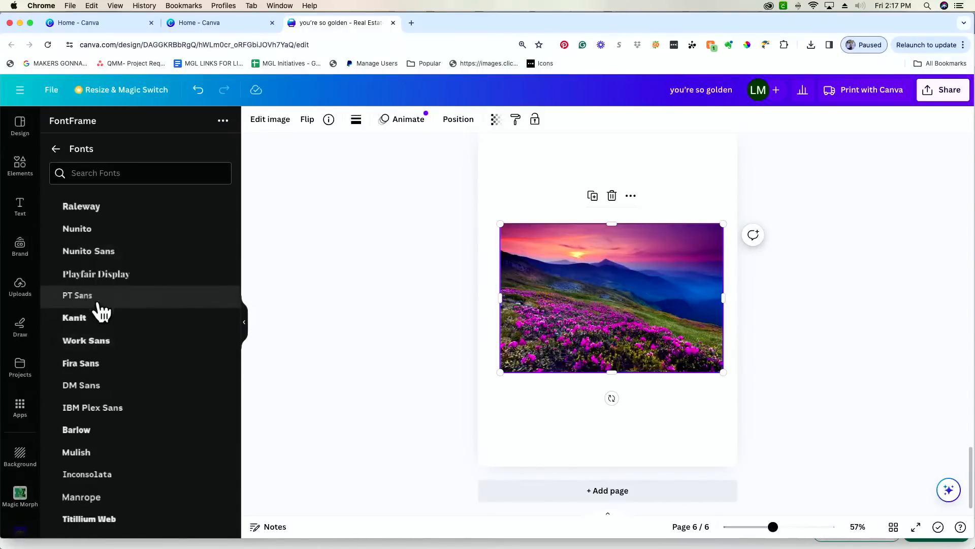
pyautogui.scroll(-15, 101, 311)
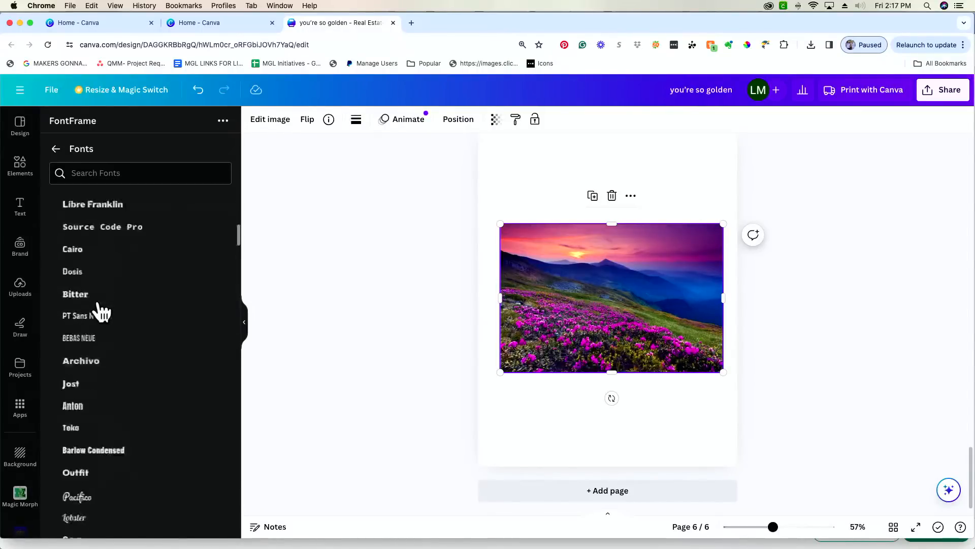
pyautogui.scroll(-15, 101, 311)
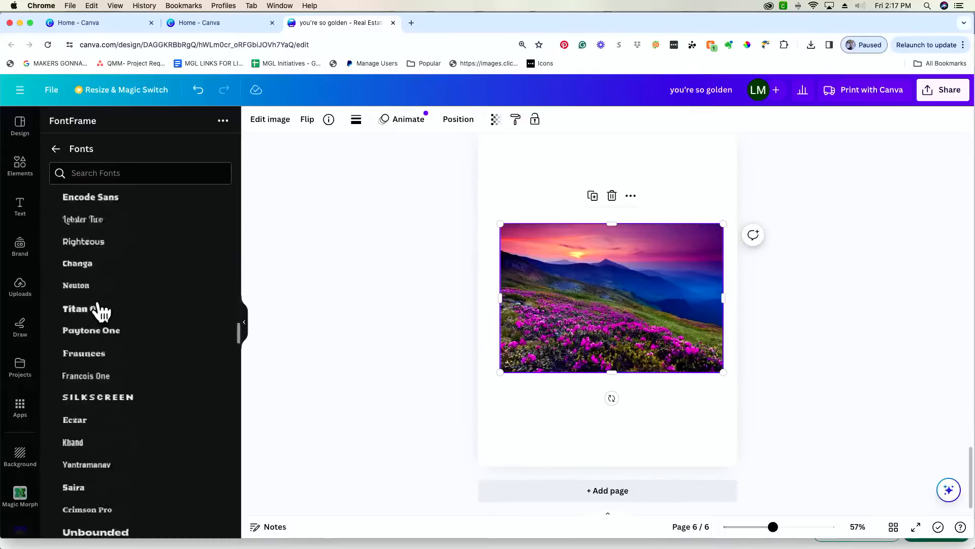
pyautogui.scroll(-15, 102, 311)
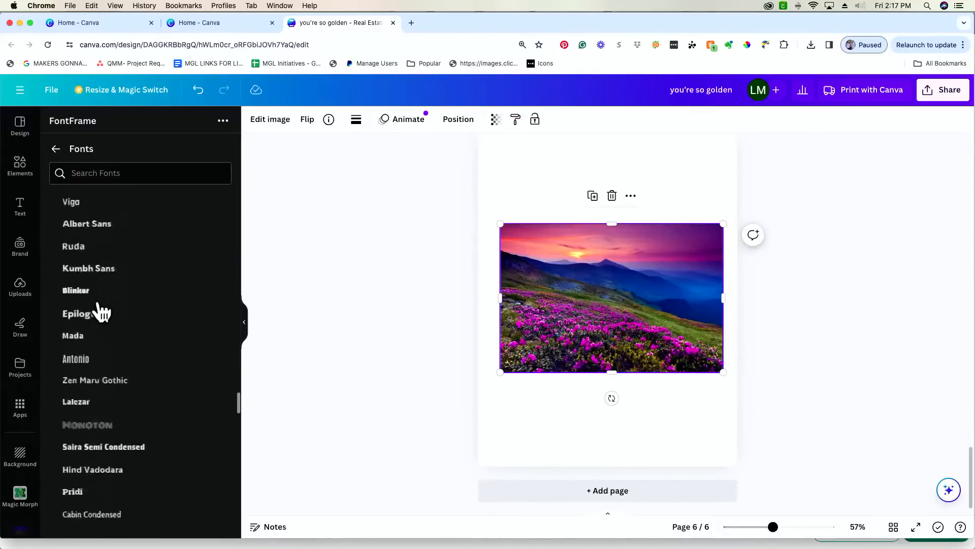
pyautogui.scroll(-15, 101, 311)
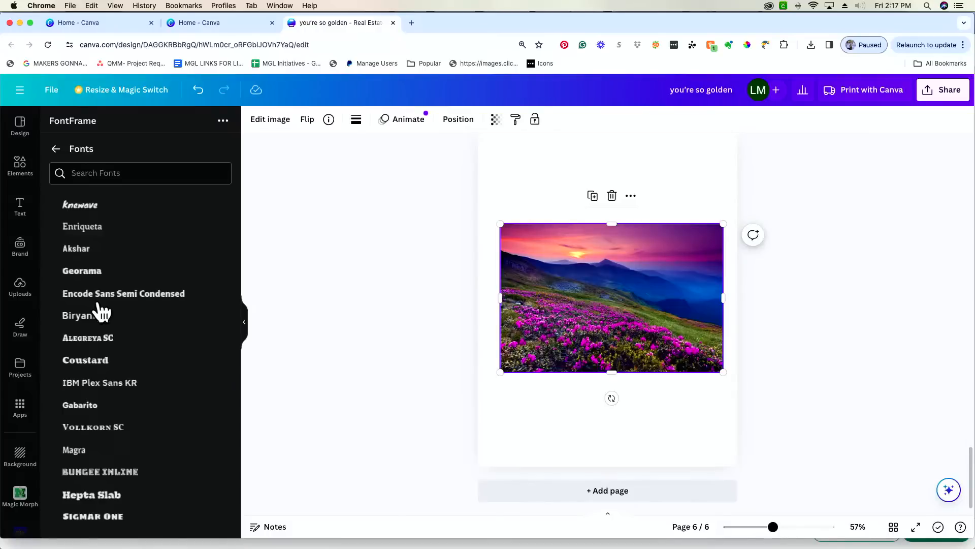
pyautogui.scroll(5, 101, 311)
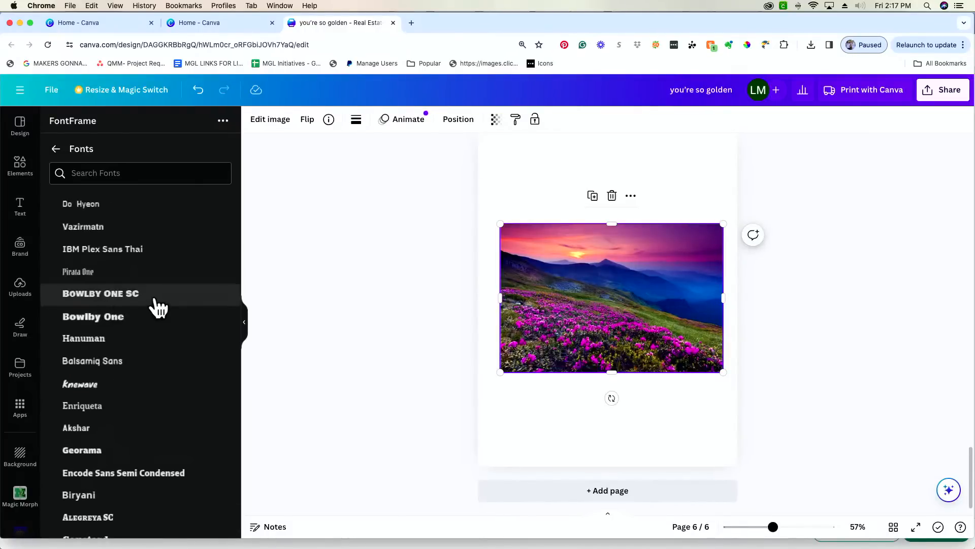
pyautogui.click(158, 305)
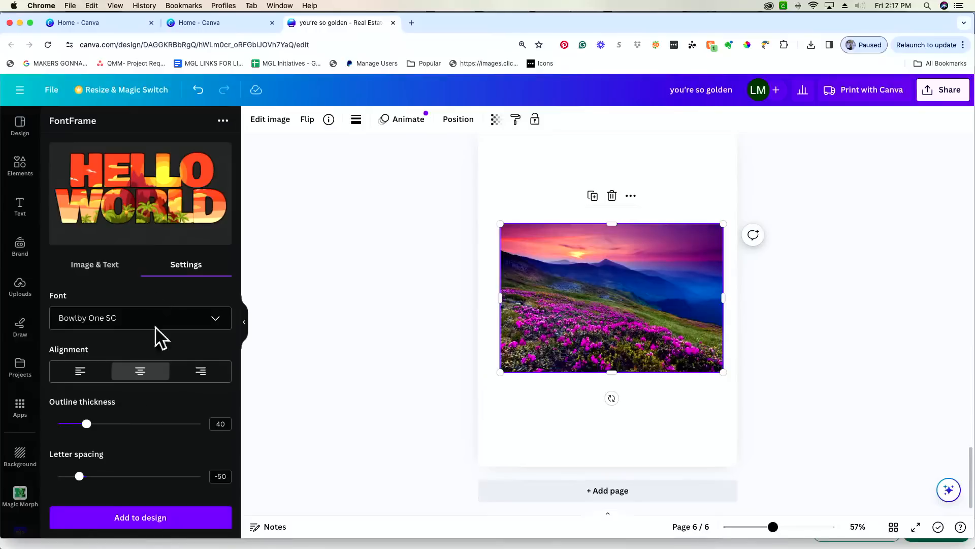
# - Right-align the lettering and slightly thicken its outline
pyautogui.scroll(-2, 142, 431)
pyautogui.scroll(2, 142, 431)
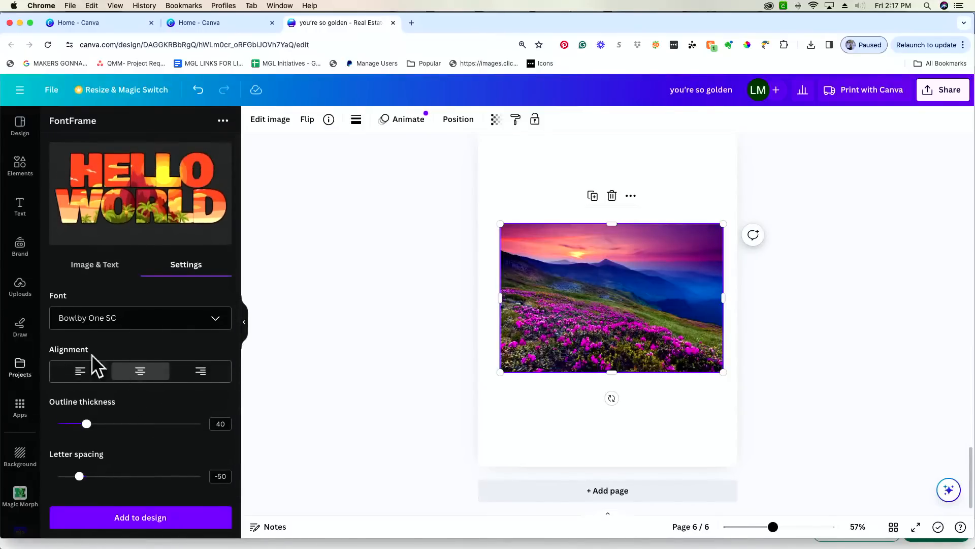
pyautogui.click(81, 377)
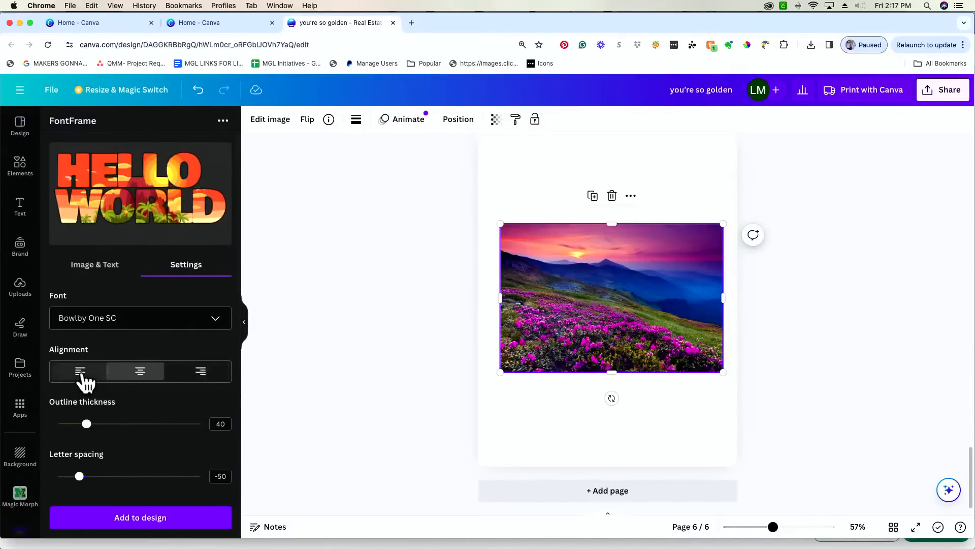
pyautogui.click(201, 379)
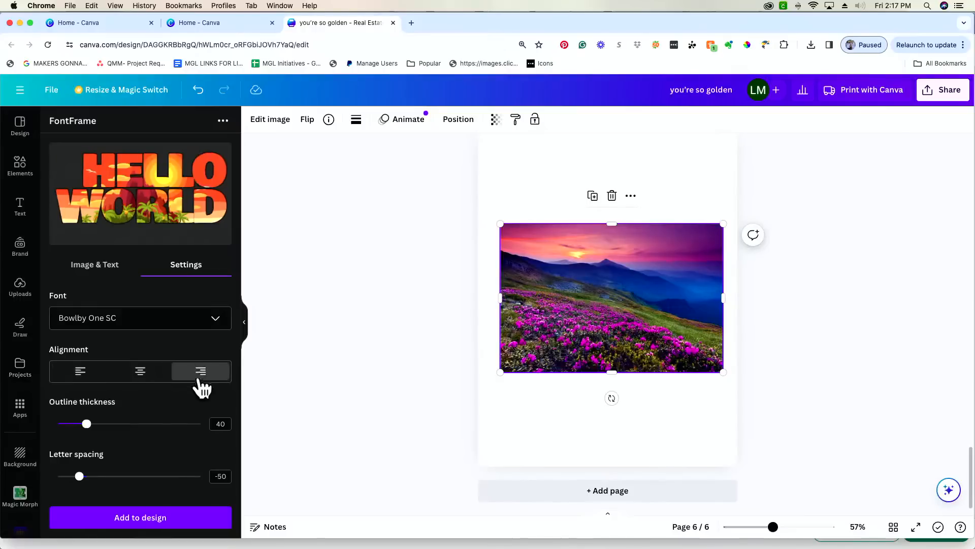
pyautogui.moveTo(86, 424)
pyautogui.mouseDown()
pyautogui.moveTo(172, 425)
pyautogui.moveTo(89, 425)
pyautogui.mouseUp()
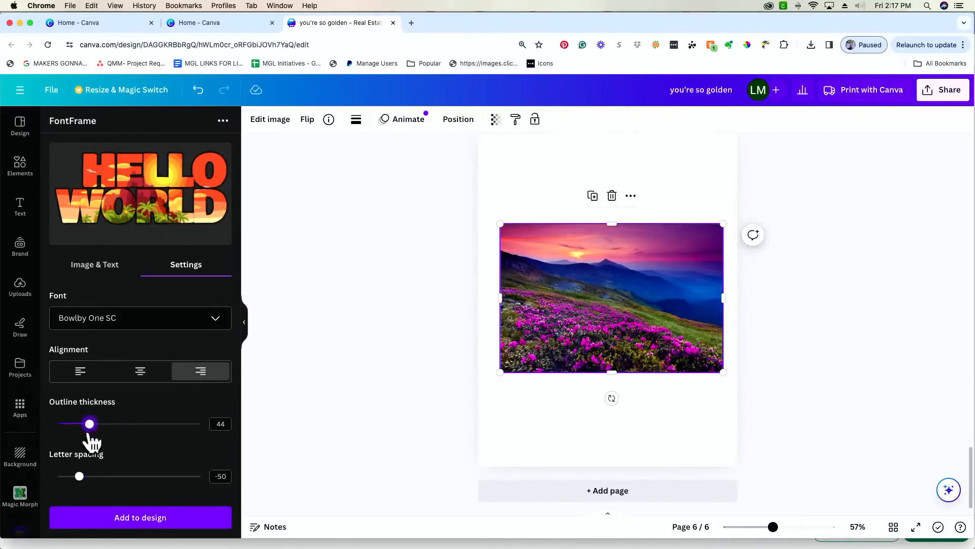
pyautogui.moveTo(80, 476)
pyautogui.mouseDown()
pyautogui.moveTo(135, 475)
pyautogui.moveTo(79, 476)
pyautogui.mouseUp()
# - Replace the HELLO WORLD text with a person's name
pyautogui.click(98, 269)
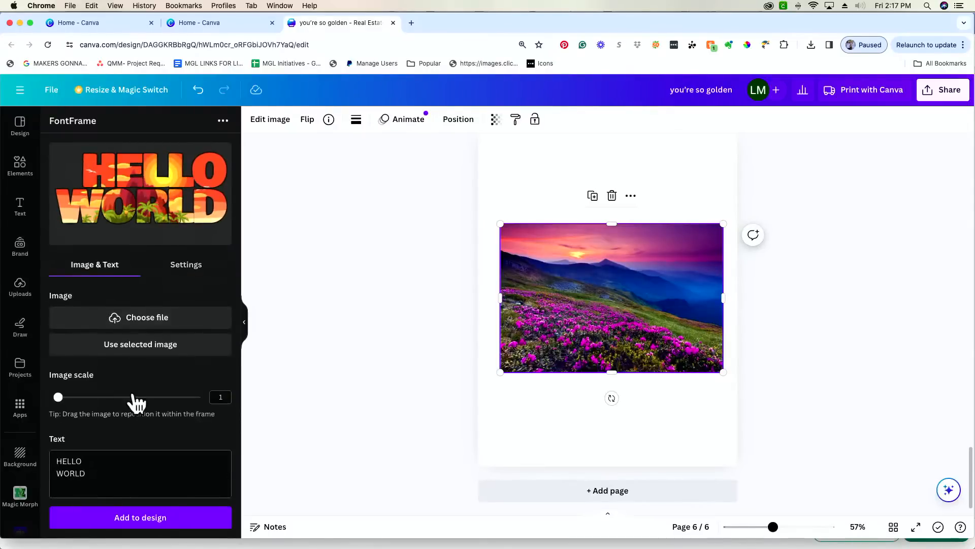
pyautogui.doubleClick(95, 473)
pyautogui.moveTo(95, 470); pyautogui.dragTo(60, 460)
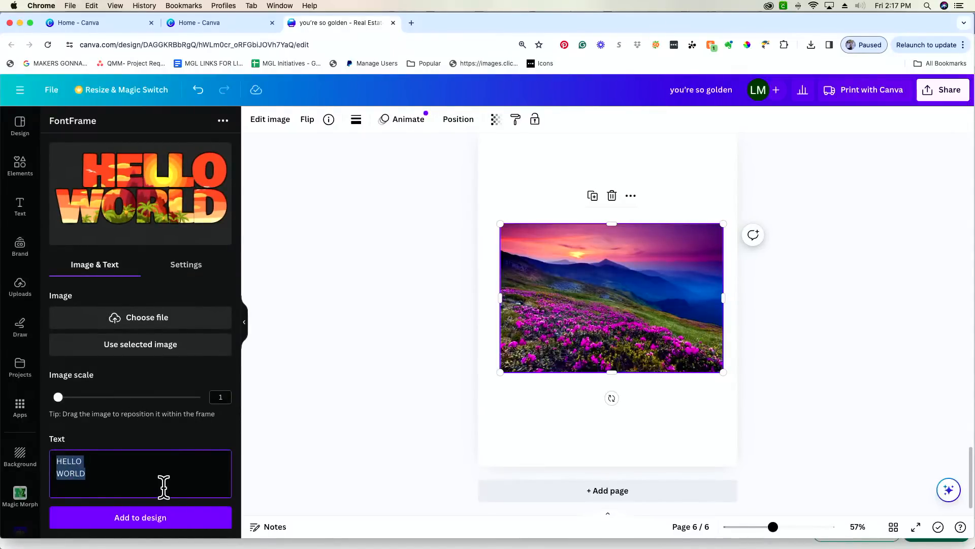
pyautogui.write('Lauren')
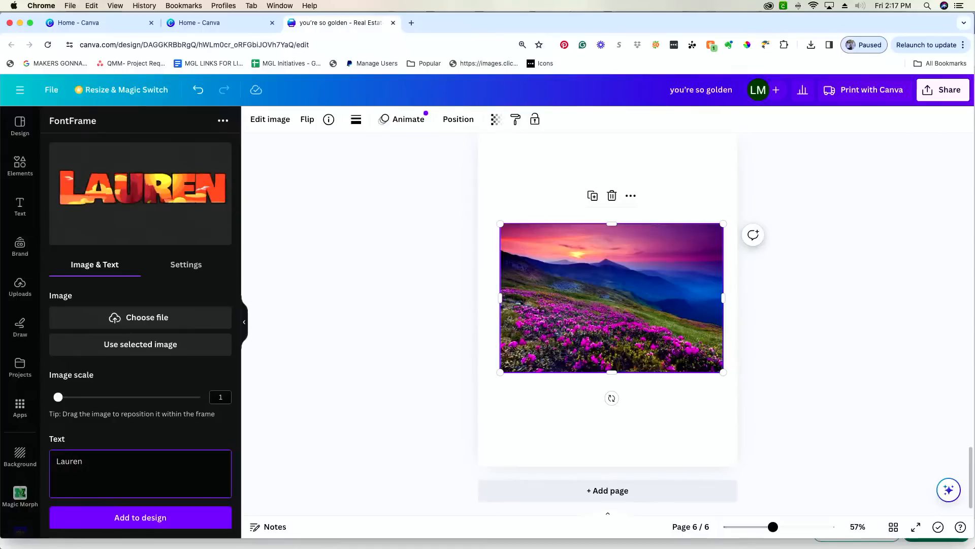
# - Set letter spacing to -35, outline thickness to 138, and keep line spacing 0.8
pyautogui.click(189, 264)
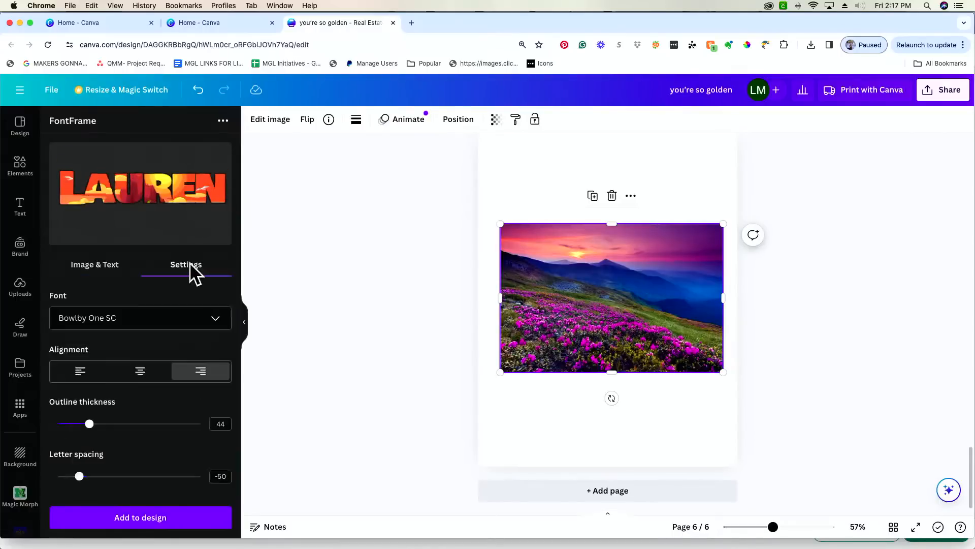
pyautogui.moveTo(80, 476)
pyautogui.mouseDown()
pyautogui.moveTo(93, 476)
pyautogui.moveTo(65, 476)
pyautogui.moveTo(81, 476)
pyautogui.mouseUp()
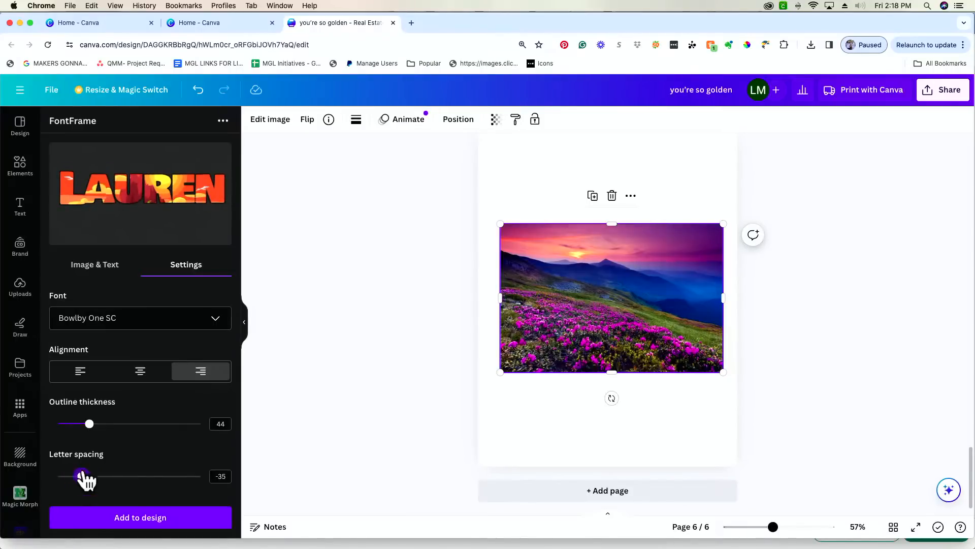
pyautogui.moveTo(91, 429); pyautogui.dragTo(157, 428)
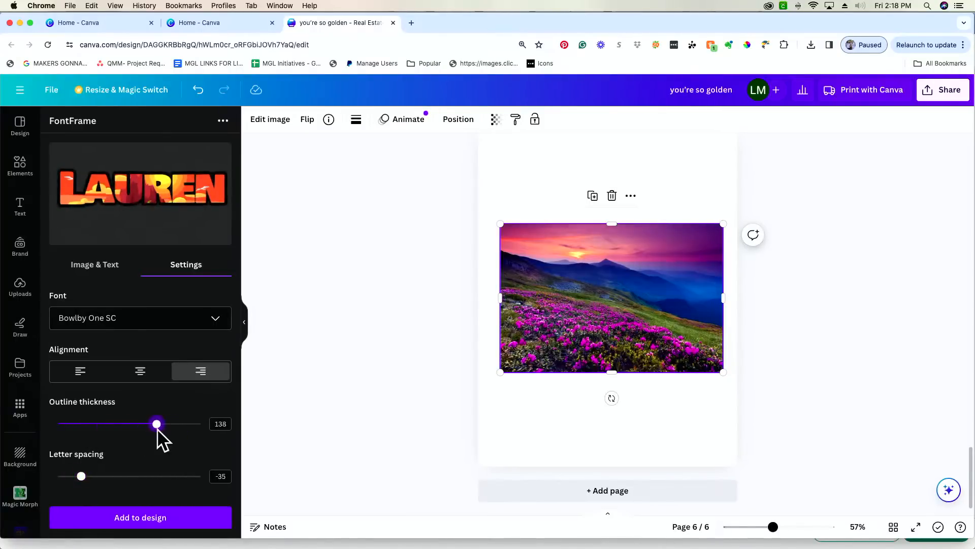
pyautogui.scroll(-2, 157, 428)
pyautogui.moveTo(102, 488)
pyautogui.mouseDown()
pyautogui.moveTo(118, 488)
pyautogui.moveTo(102, 488)
pyautogui.mouseUp()
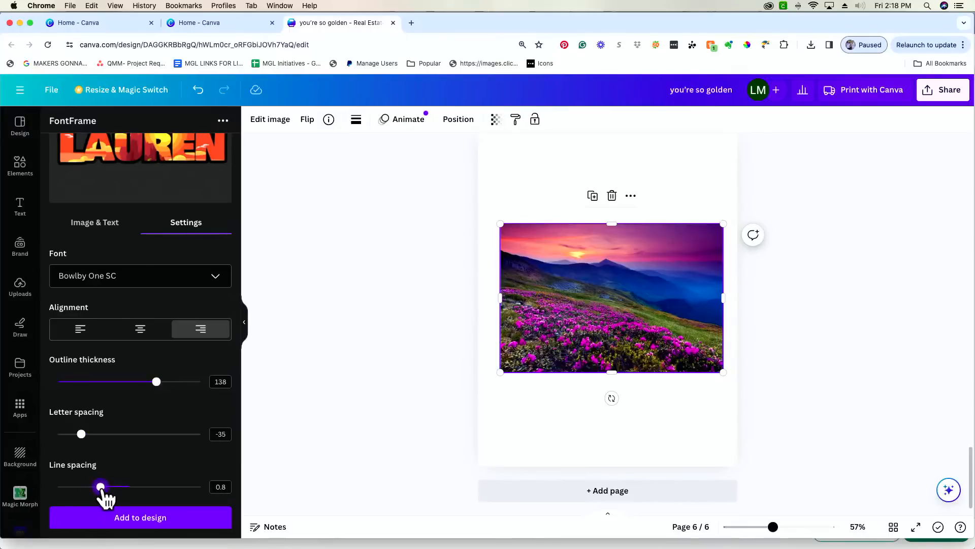
pyautogui.click(104, 224)
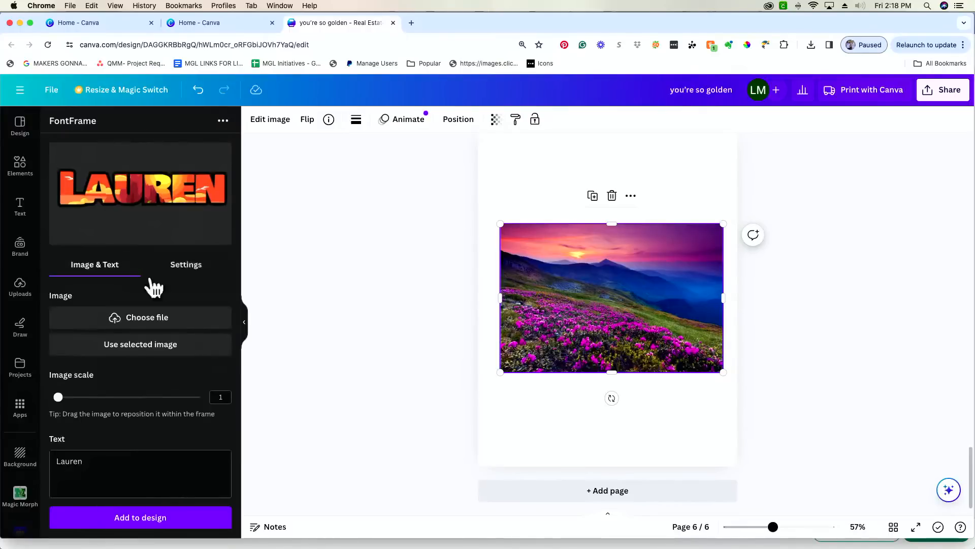
# - Fill the lettering with the flower-mountain photo and change the text to HELLO WORLD on two lines
pyautogui.click(137, 344)
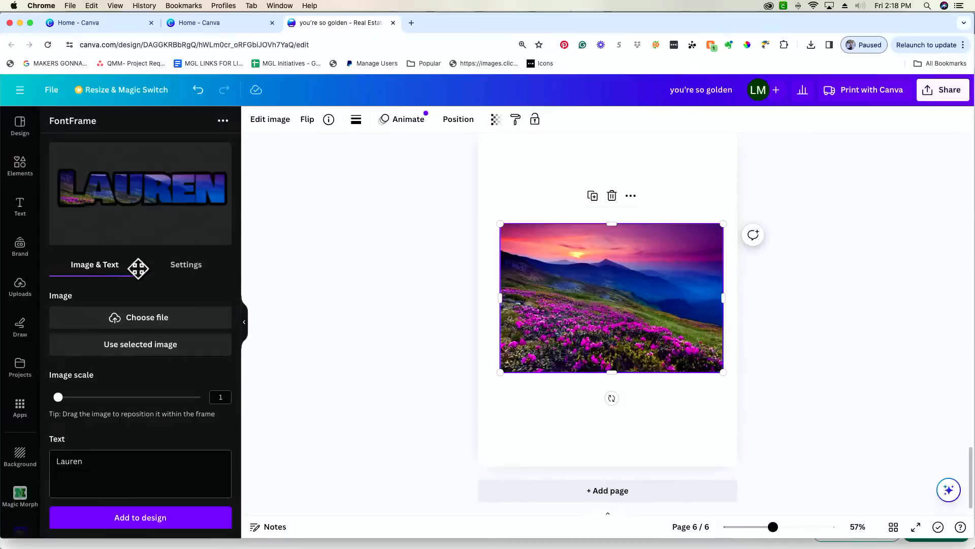
pyautogui.moveTo(57, 396); pyautogui.dragTo(83, 397)
pyautogui.doubleClick(92, 461)
pyautogui.write('Hello')
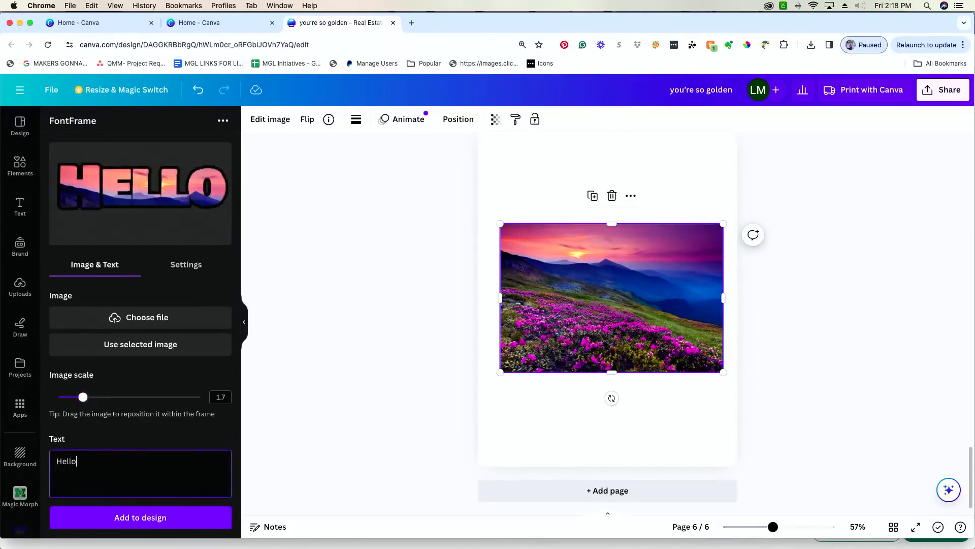
pyautogui.press('BackSpace')
pyautogui.press('BackSpace')
pyautogui.press('BackSpace')
pyautogui.press('BackSpace')
pyautogui.write('E')
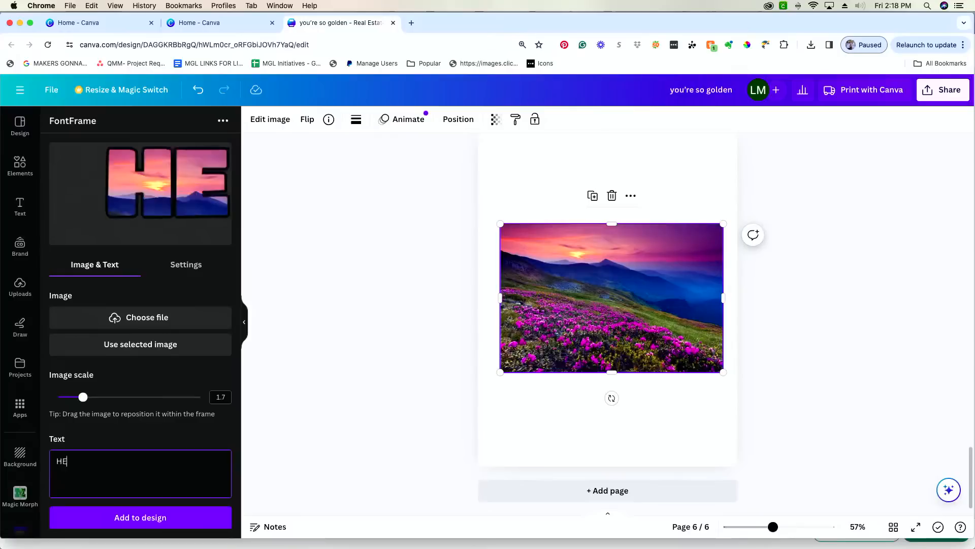
pyautogui.write('LLO')
pyautogui.press('Return')
pyautogui.write('WORLD')
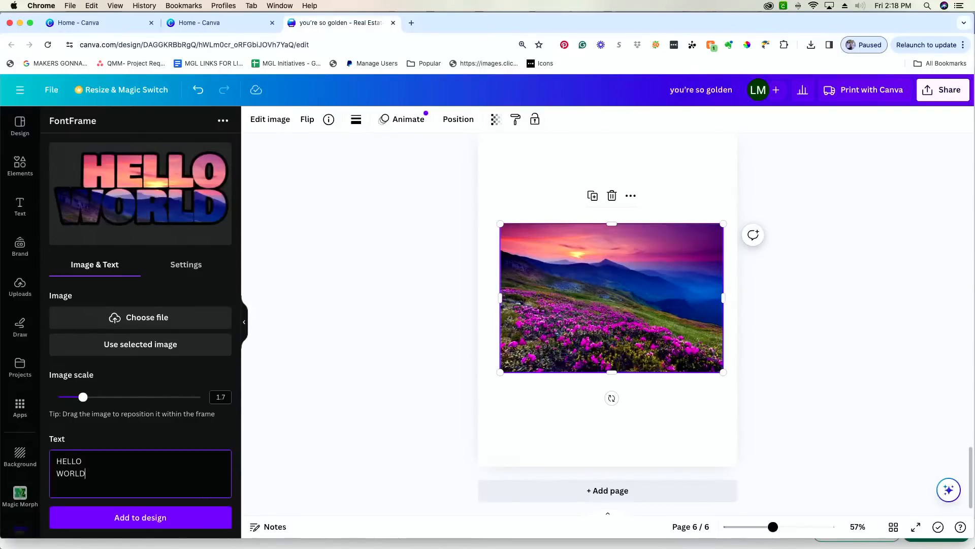
pyautogui.moveTo(82, 396); pyautogui.dragTo(58, 398)
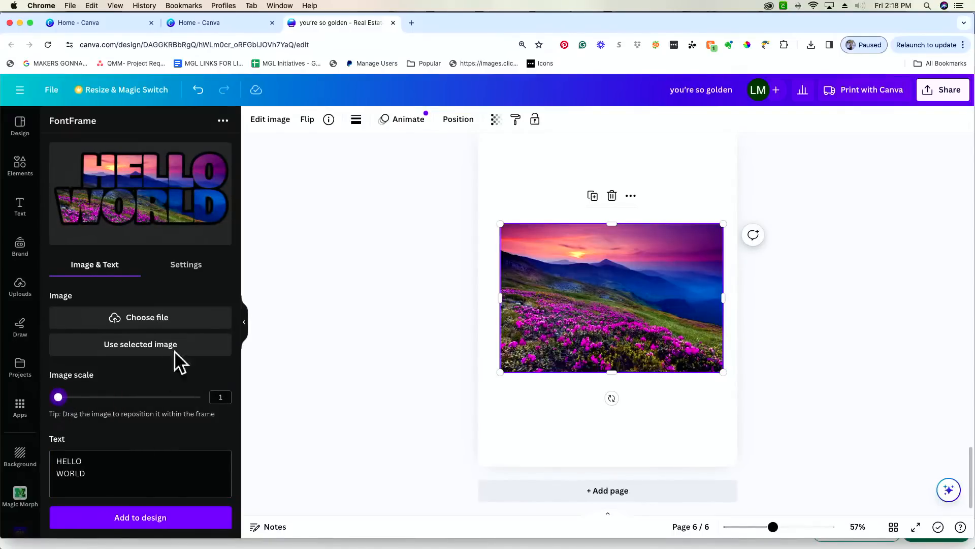
# - Centre-align HELLO WORLD with letter spacing 50 and outline thickness 156
pyautogui.click(186, 264)
pyautogui.click(140, 378)
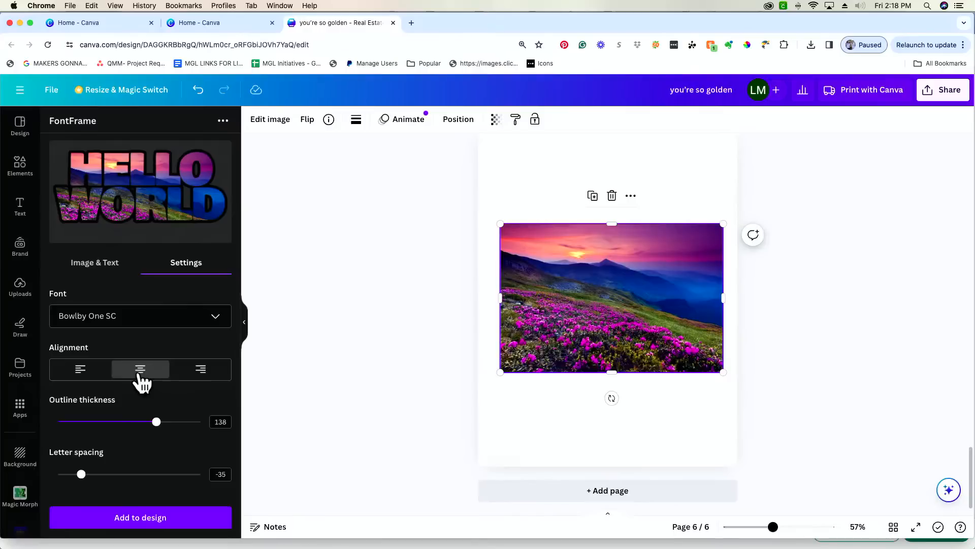
pyautogui.moveTo(83, 479); pyautogui.dragTo(93, 480)
pyautogui.moveTo(156, 422); pyautogui.dragTo(169, 423)
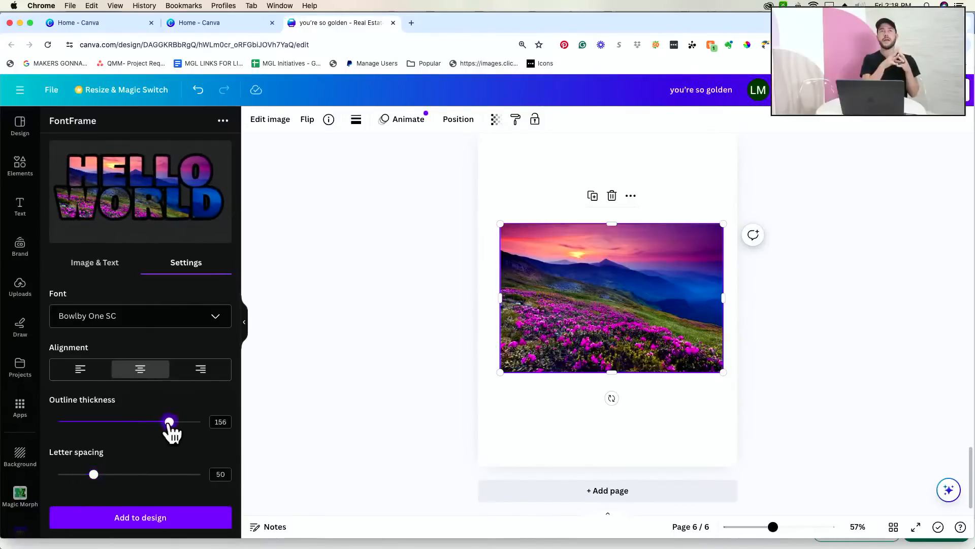
pyautogui.scroll(-2, 105, 464)
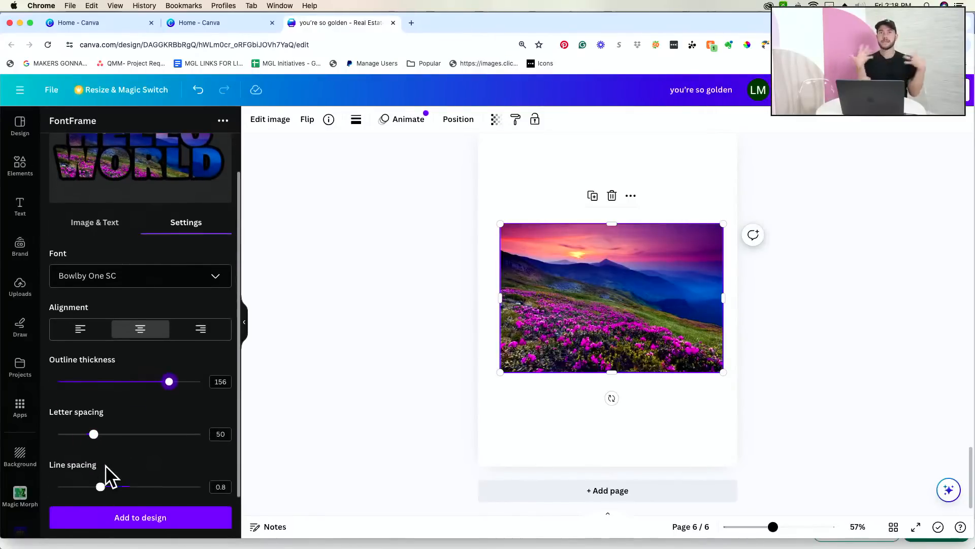
# - Add the HELLO WORLD lettering to page 6 and move the landscape photo toward the bottom
pyautogui.click(149, 528)
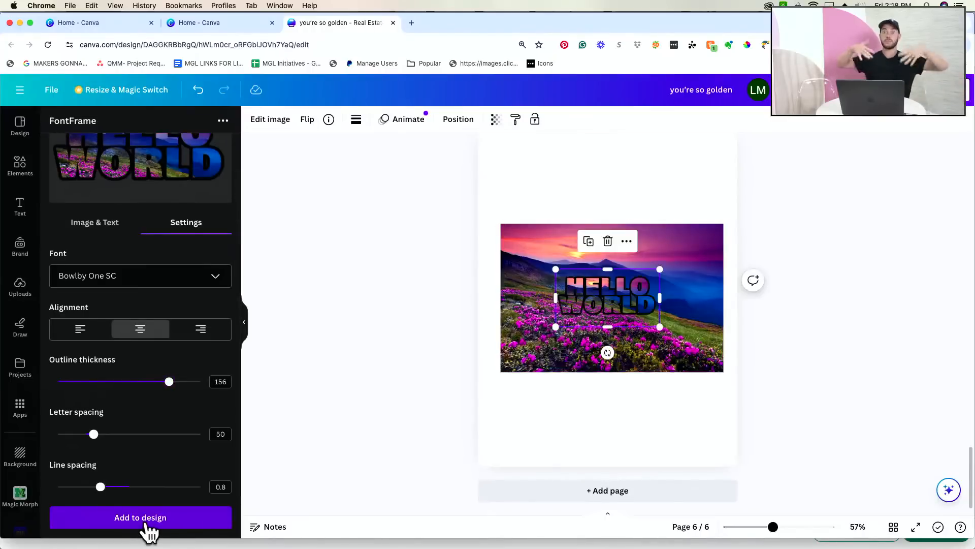
pyautogui.moveTo(660, 275); pyautogui.dragTo(681, 170)
pyautogui.moveTo(618, 298); pyautogui.dragTo(653, 517)
pyautogui.moveTo(622, 267); pyautogui.dragTo(779, 425)
# - Resize, straighten and position HELLO WORLD near the page top, then zoom to 105%
pyautogui.moveTo(672, 305); pyautogui.dragTo(611, 263)
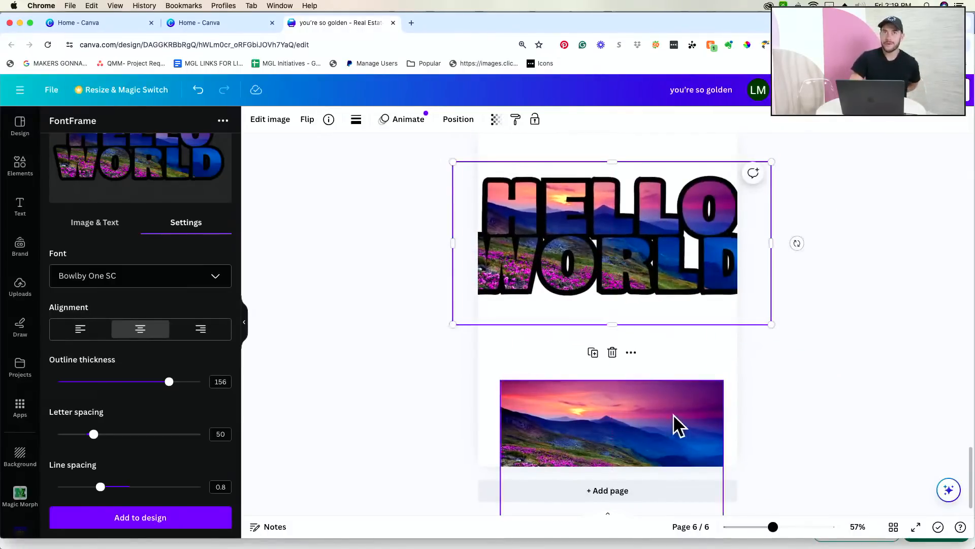
pyautogui.moveTo(797, 243); pyautogui.dragTo(752, 263)
pyautogui.moveTo(765, 321); pyautogui.dragTo(688, 285)
pyautogui.moveTo(635, 231); pyautogui.dragTo(657, 241)
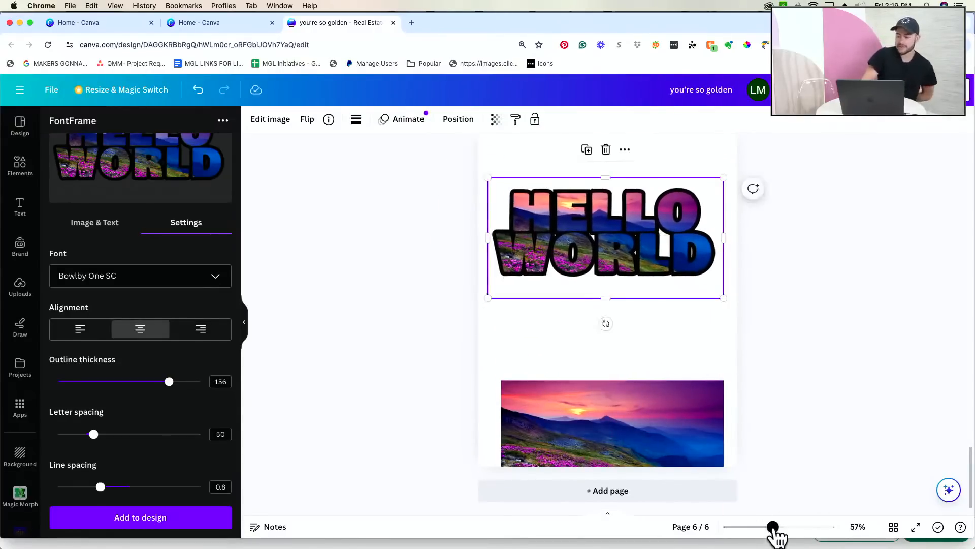
pyautogui.moveTo(773, 527); pyautogui.dragTo(790, 527)
pyautogui.scroll(3, 689, 410)
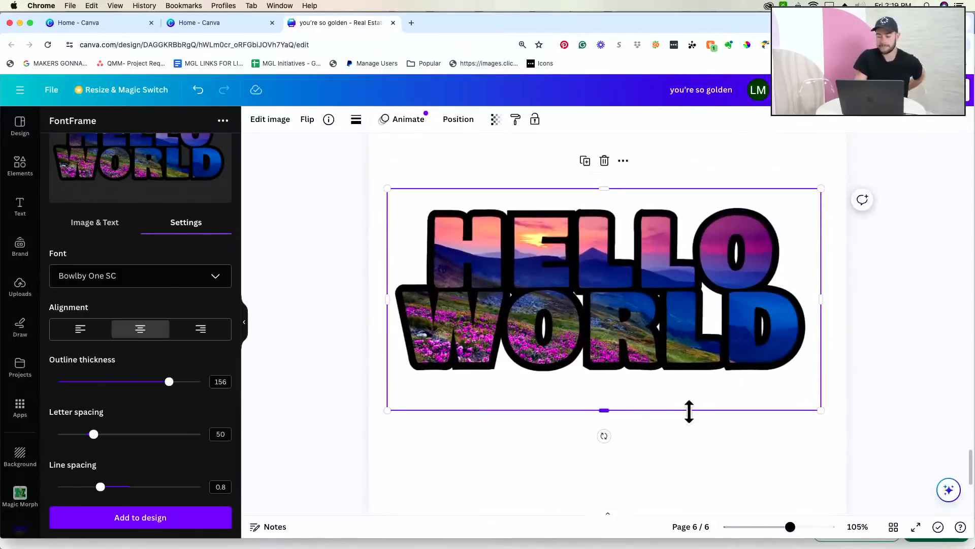
# - Reopen FontFrame from Apps, then open and cancel its fill-image file picker
pyautogui.click(21, 414)
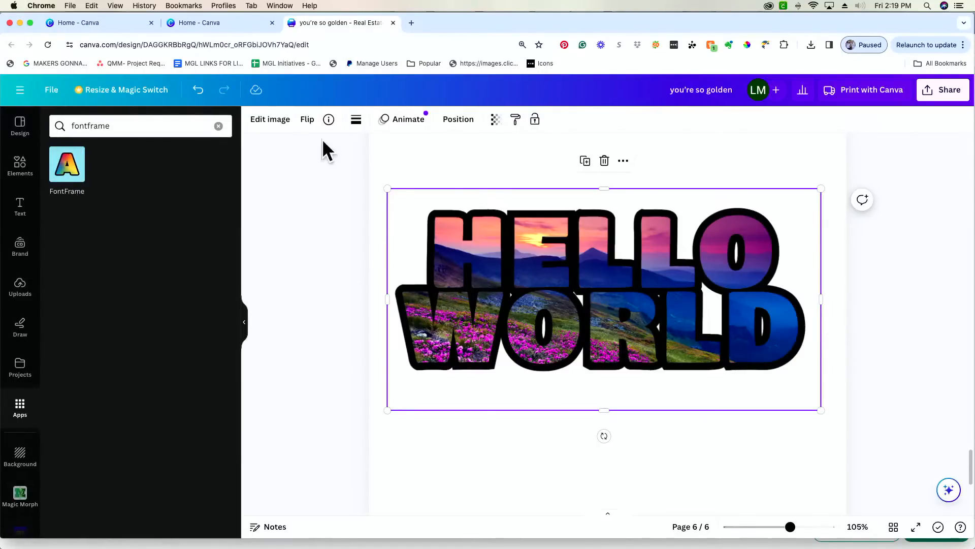
pyautogui.click(76, 180)
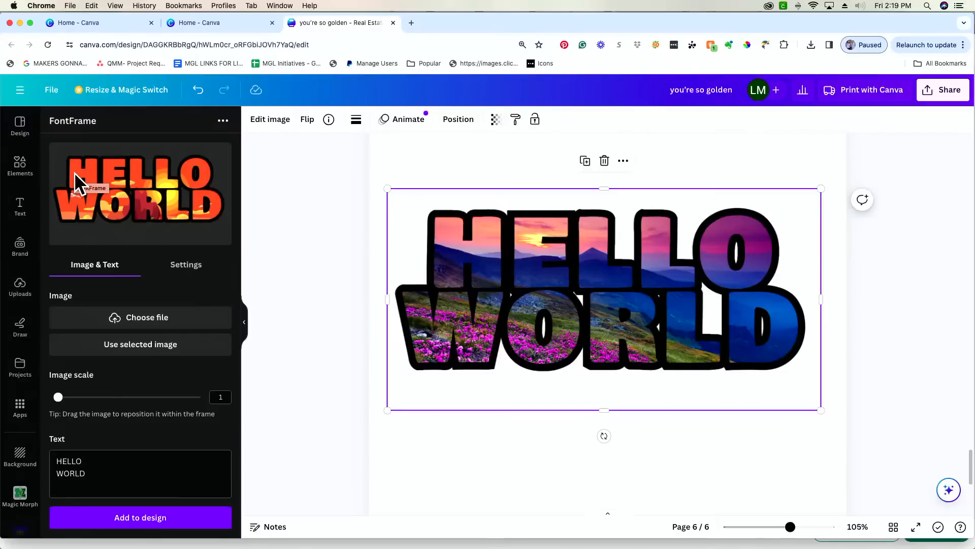
pyautogui.click(203, 329)
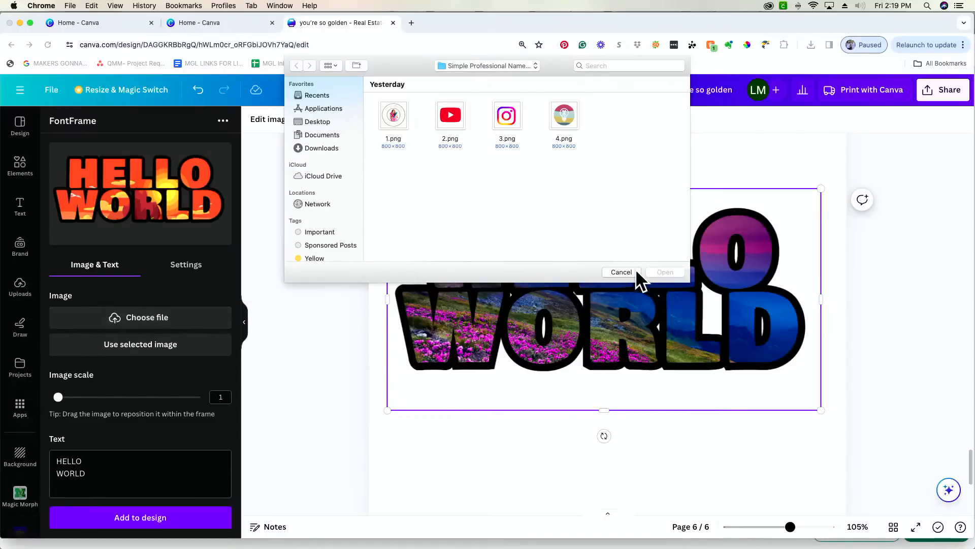
pyautogui.click(621, 272)
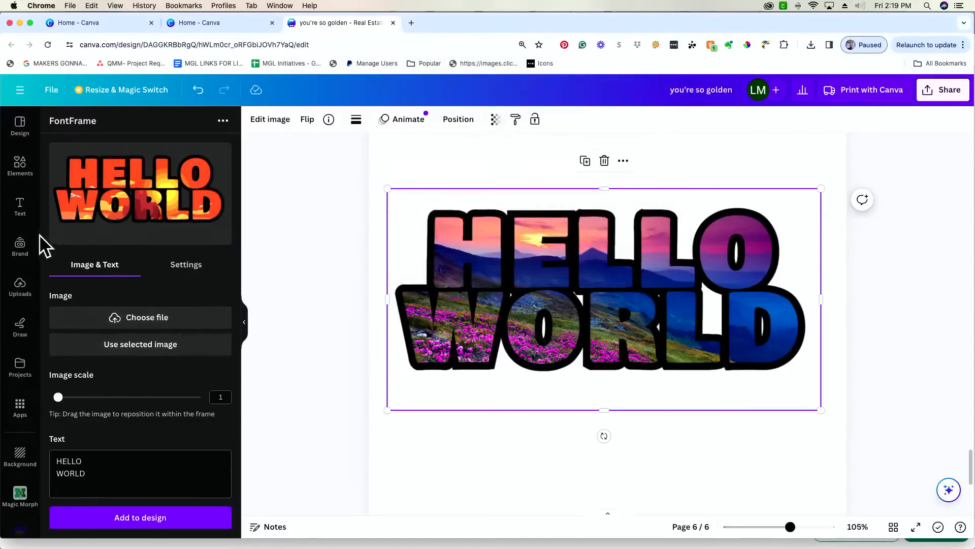
# - Place the lake-sunset photo from the landscape photo results over HELLO WORLD
pyautogui.click(30, 179)
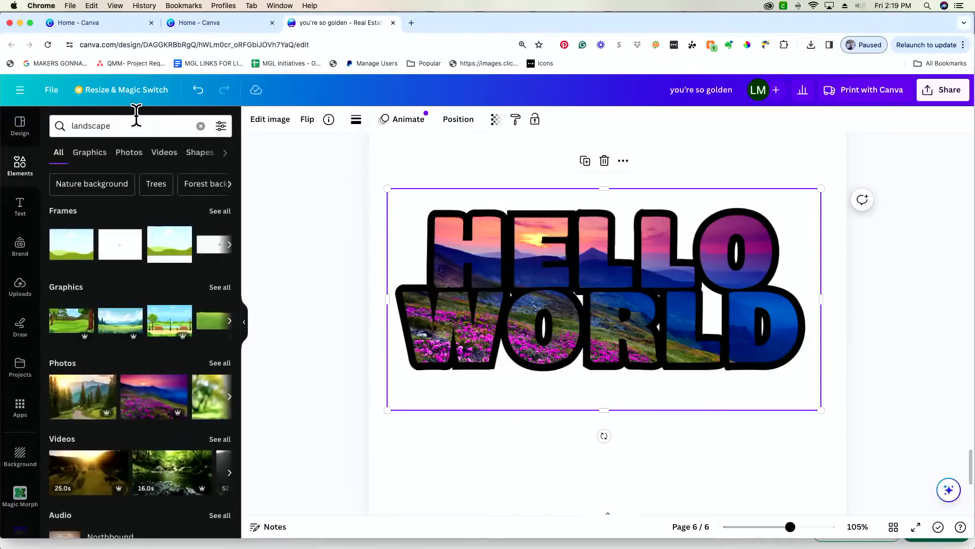
pyautogui.click(221, 360)
pyautogui.scroll(-3, 165, 388)
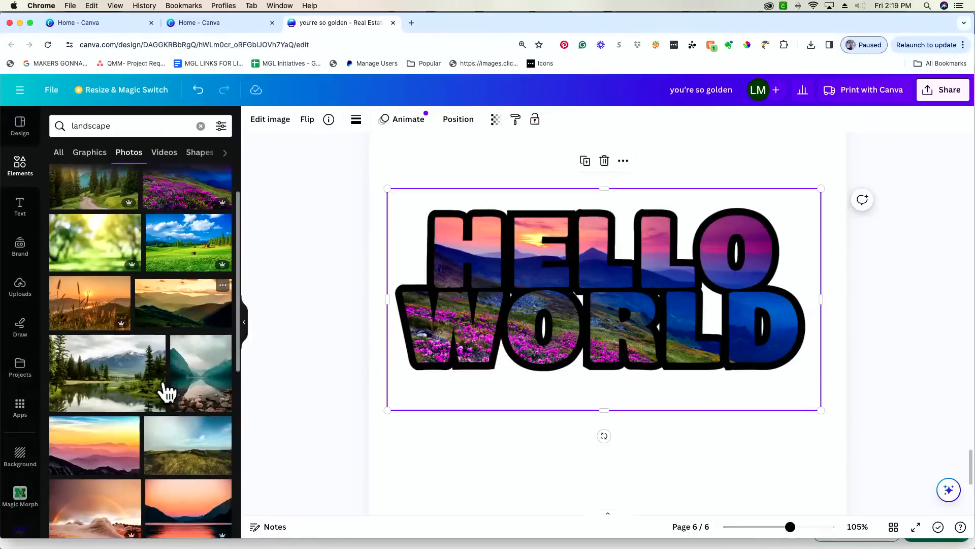
pyautogui.scroll(-10, 163, 382)
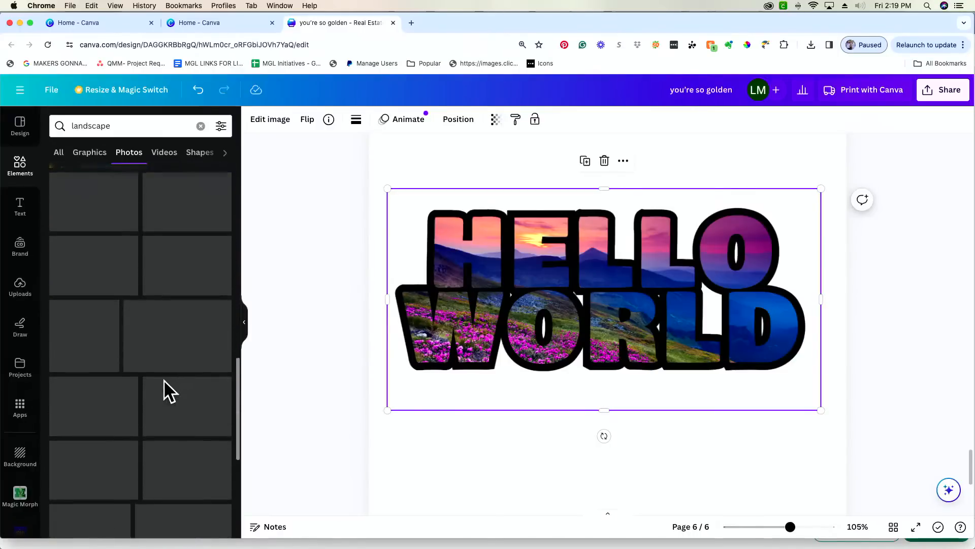
pyautogui.scroll(2, 164, 380)
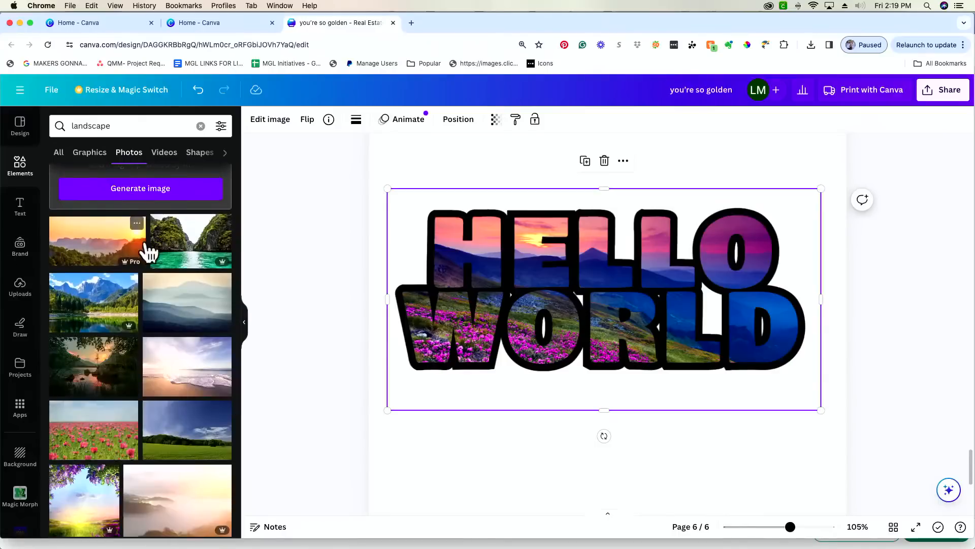
pyautogui.moveTo(109, 358); pyautogui.dragTo(661, 309)
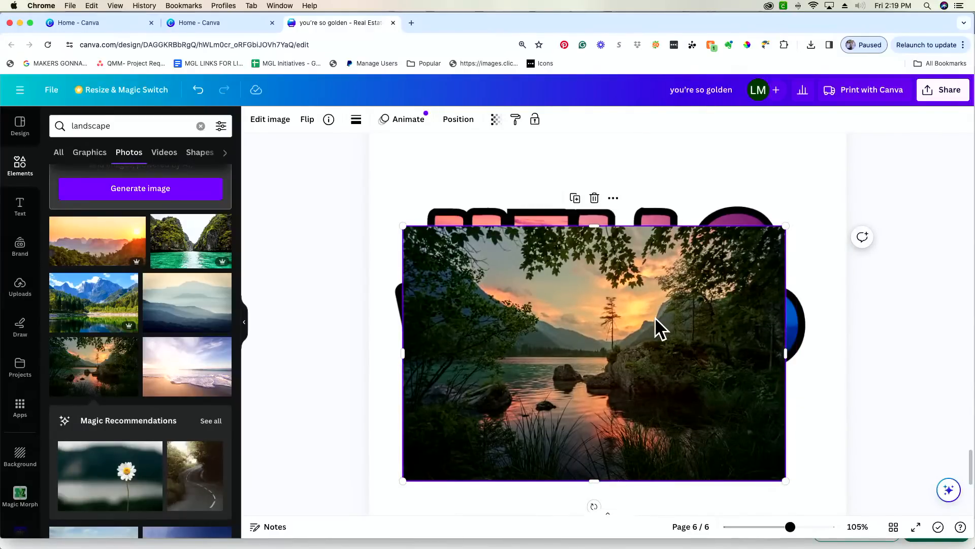
# - Fill FontFrame's HELLO WORLD lettering with the selected lake-sunset photo
pyautogui.click(19, 406)
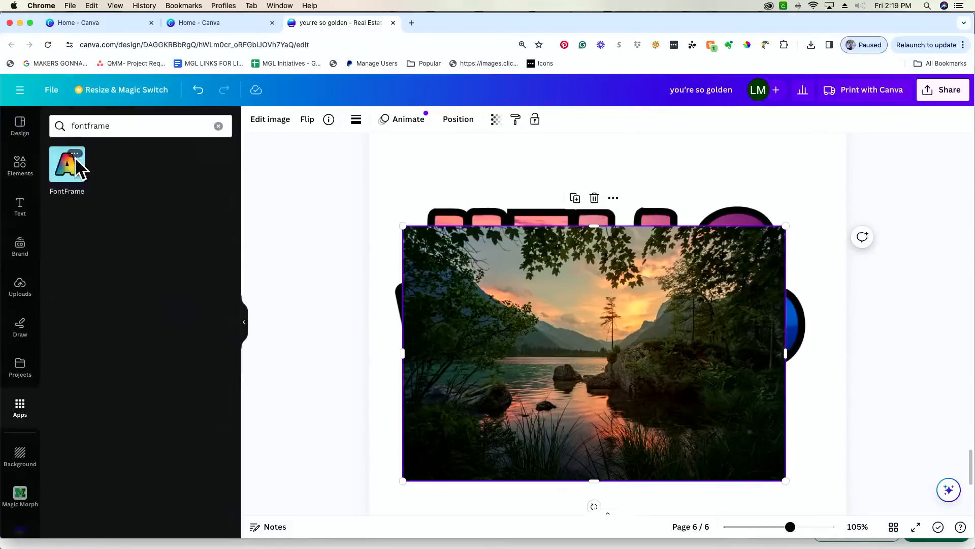
pyautogui.click(58, 167)
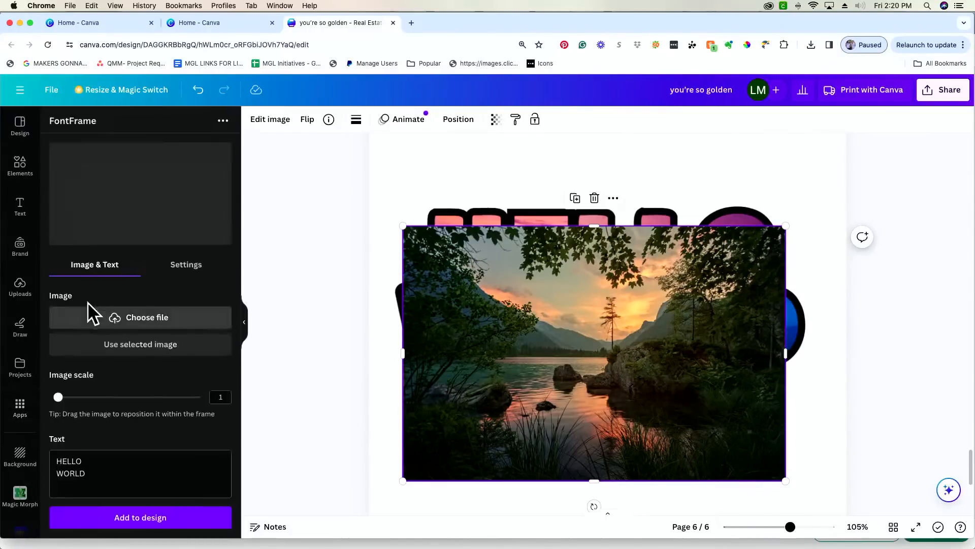
pyautogui.click(151, 347)
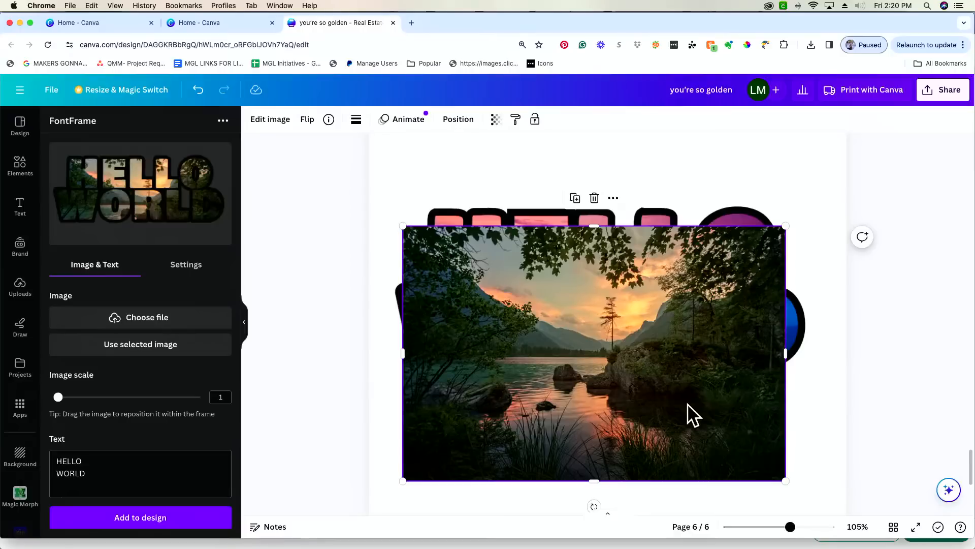
# - Delete the lake photo and HELLO WORLD lettering from page 6, then zoom out
pyautogui.press('Delete')
pyautogui.click(691, 372)
pyautogui.press('Delete')
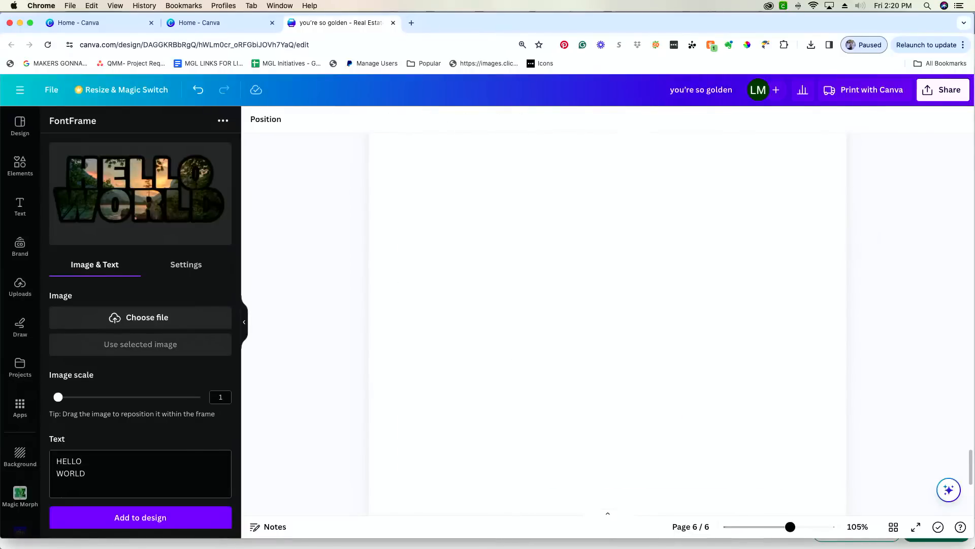
pyautogui.scroll(-1, 691, 374)
pyautogui.moveTo(790, 527); pyautogui.dragTo(768, 526)
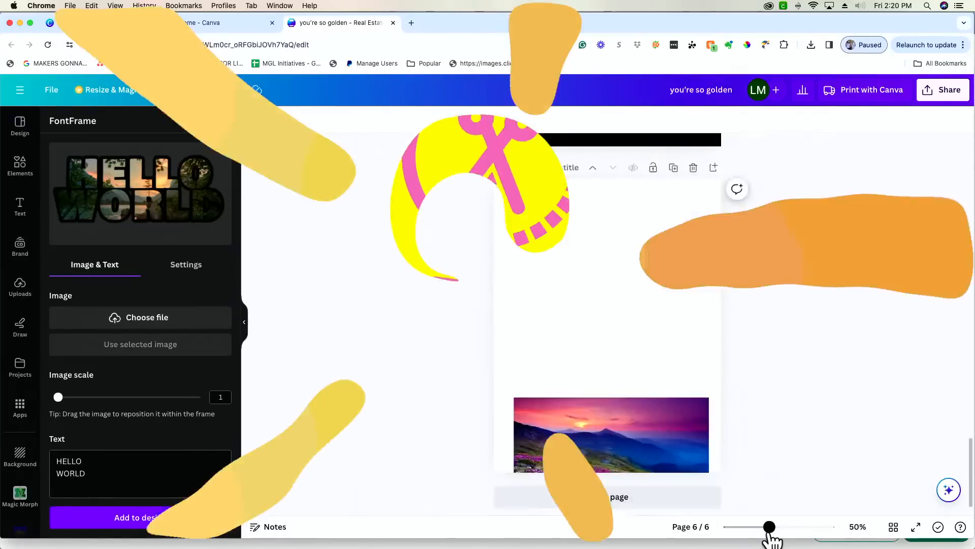
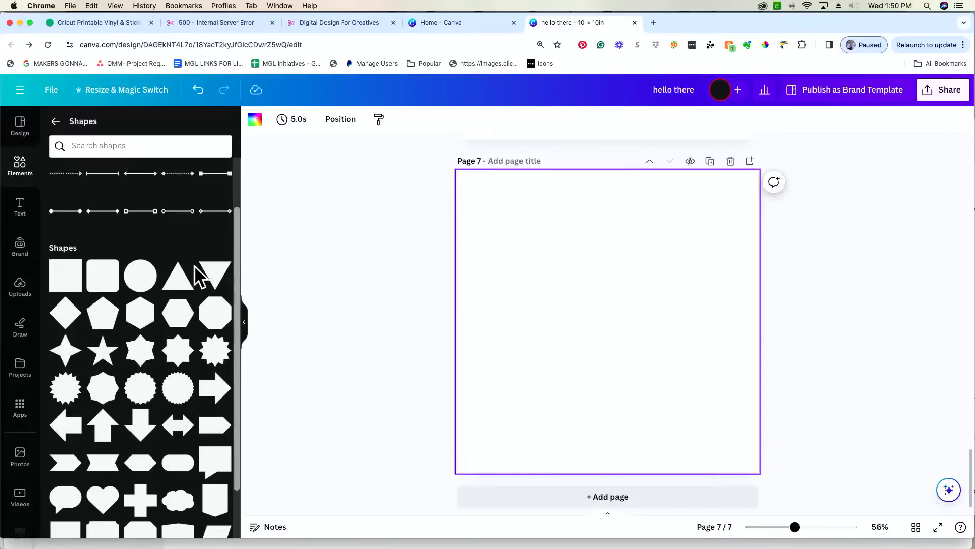
# - Add a teal square to page 7 and stretch it into a tall centred rectangle, about 5.7 × 8.4
pyautogui.click(68, 277)
pyautogui.click(632, 320)
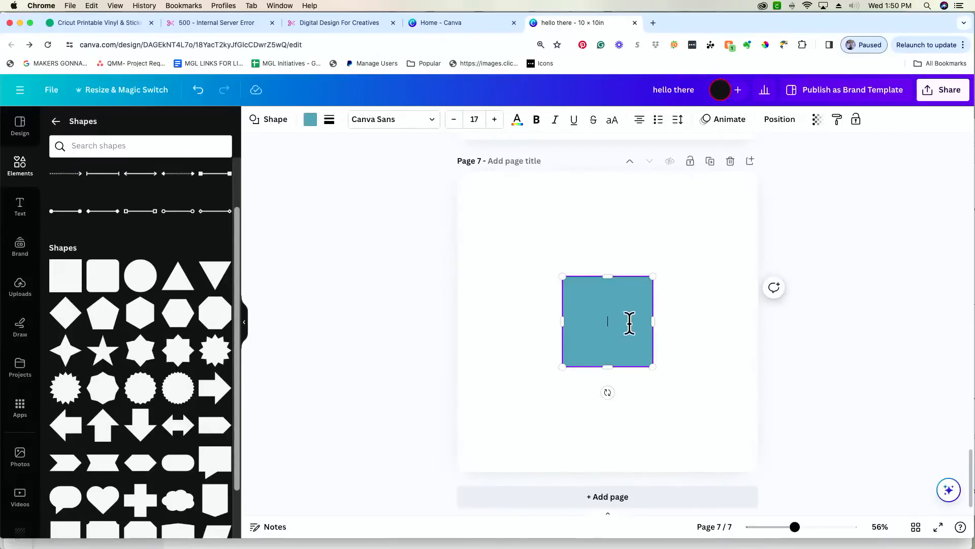
pyautogui.moveTo(627, 300); pyautogui.dragTo(574, 212)
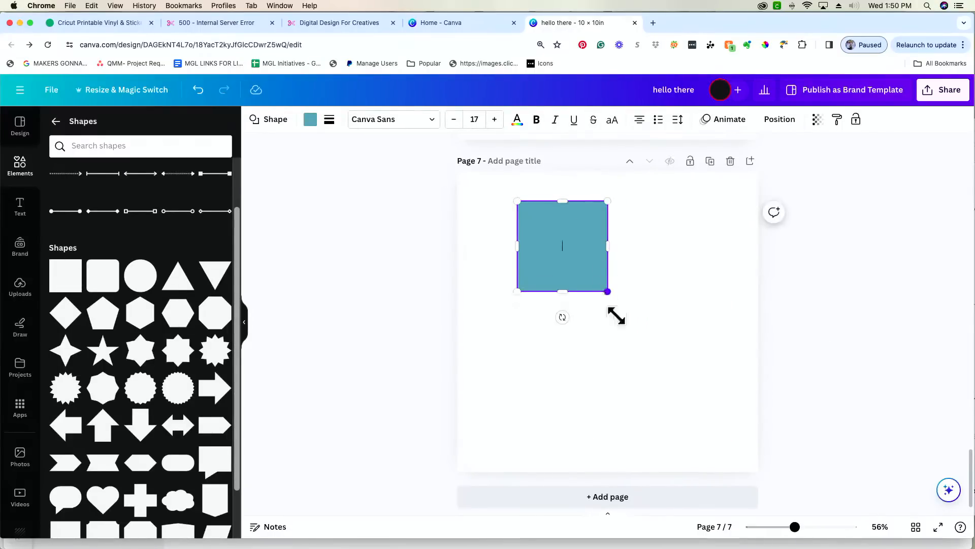
pyautogui.moveTo(608, 291); pyautogui.dragTo(681, 453)
pyautogui.moveTo(615, 371); pyautogui.dragTo(620, 364)
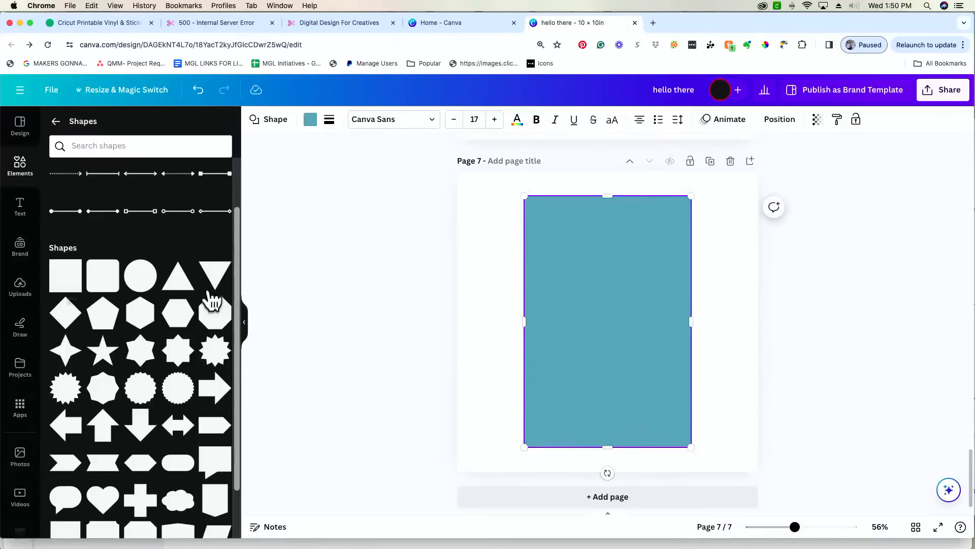
pyautogui.click(56, 121)
# - Search Elements for 'wavy rectangle' graphics and view more results
pyautogui.click(112, 126)
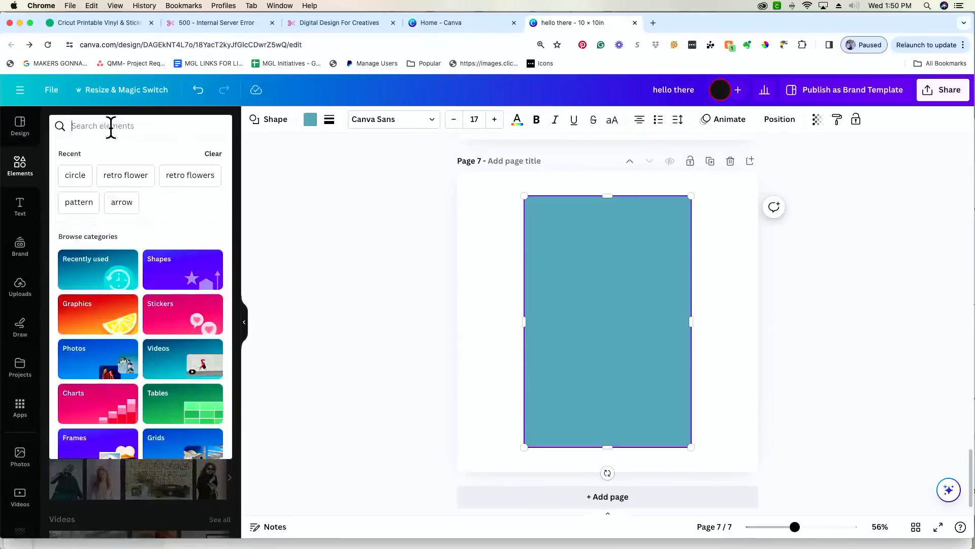
pyautogui.write('wavy r')
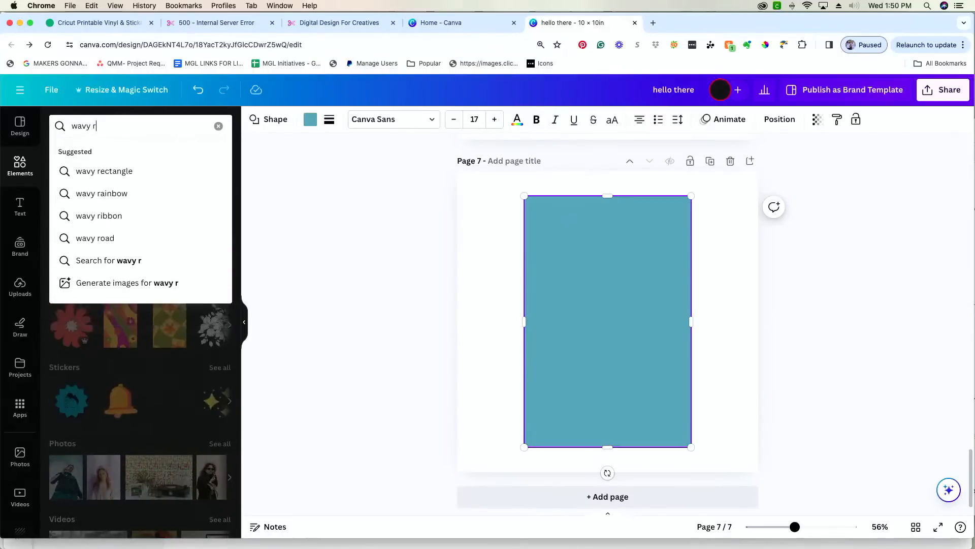
pyautogui.press('Down')
pyautogui.press('Return')
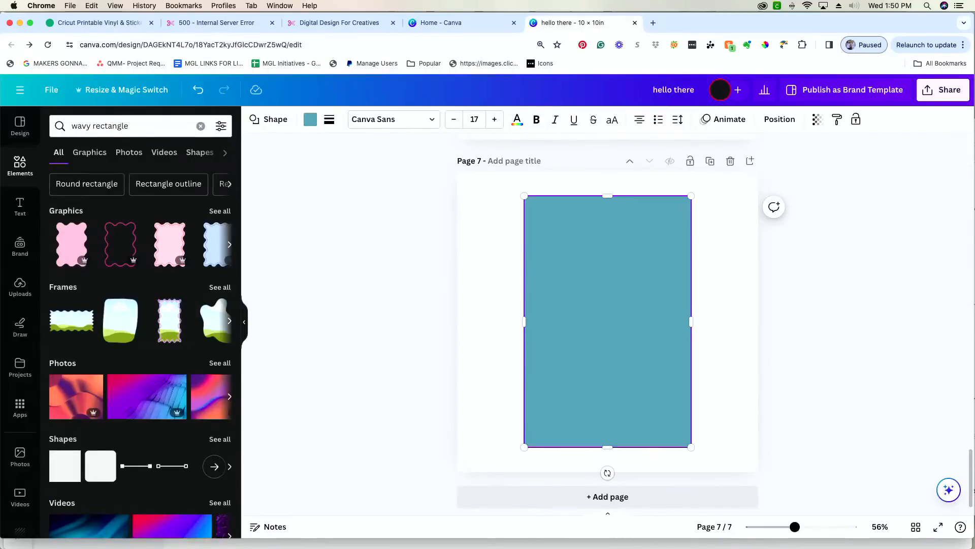
pyautogui.click(231, 245)
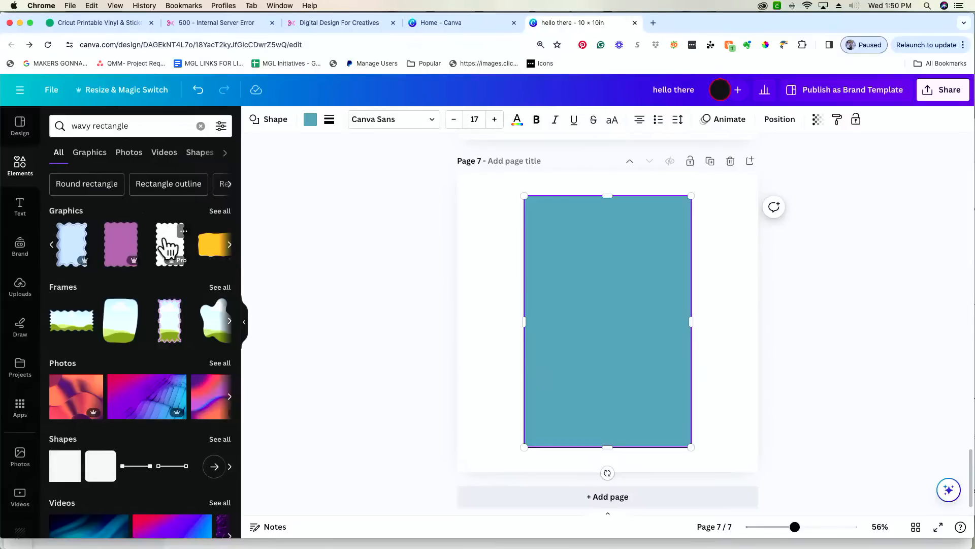
pyautogui.scroll(-1, 743, 190)
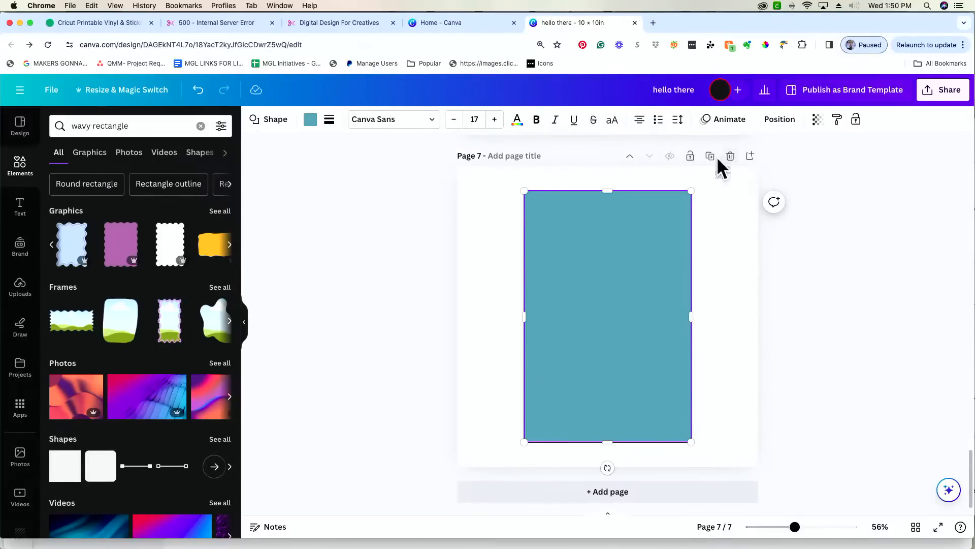
# - Add page 8 with a purple wavy rectangle enlarged to nearly fill it
pyautogui.click(750, 157)
pyautogui.click(127, 249)
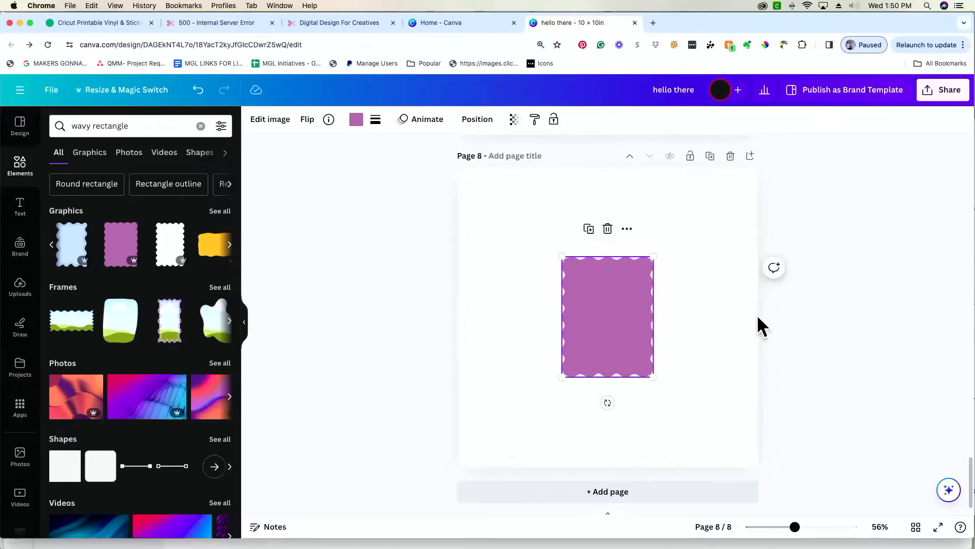
pyautogui.moveTo(613, 300); pyautogui.dragTo(592, 261)
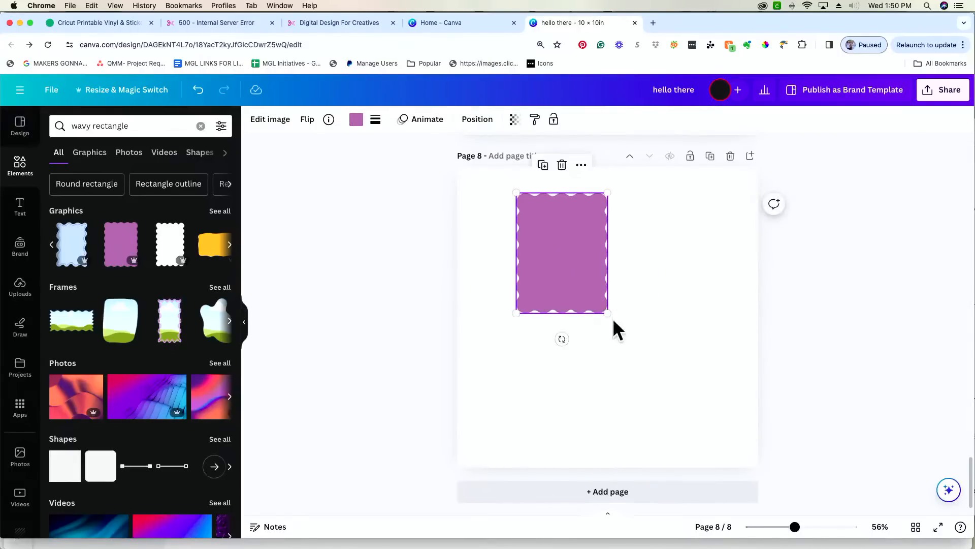
pyautogui.moveTo(607, 313); pyautogui.dragTo(711, 435)
pyautogui.click(410, 339)
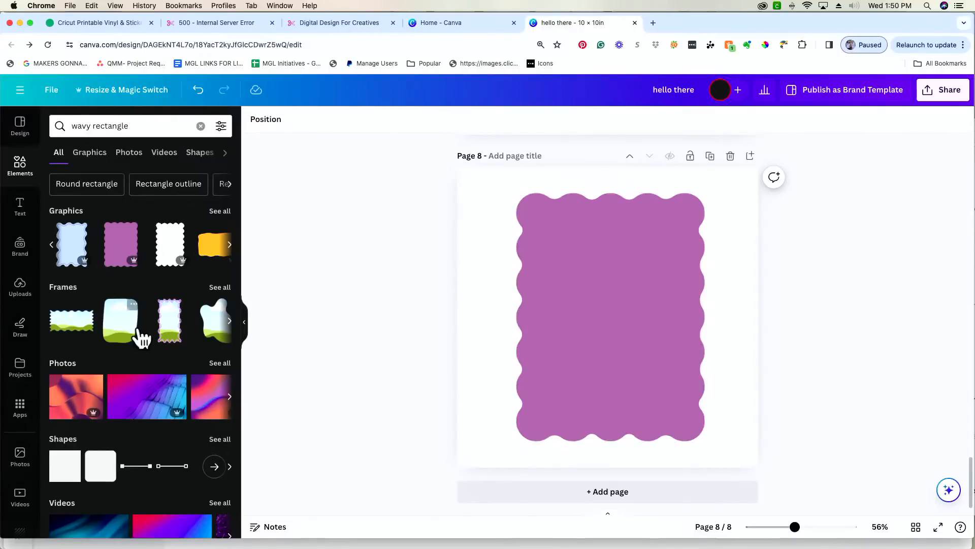
# - Browse more of the wavy rectangle graphics
pyautogui.scroll(-3, 139, 333)
pyautogui.scroll(3, 139, 333)
pyautogui.click(230, 245)
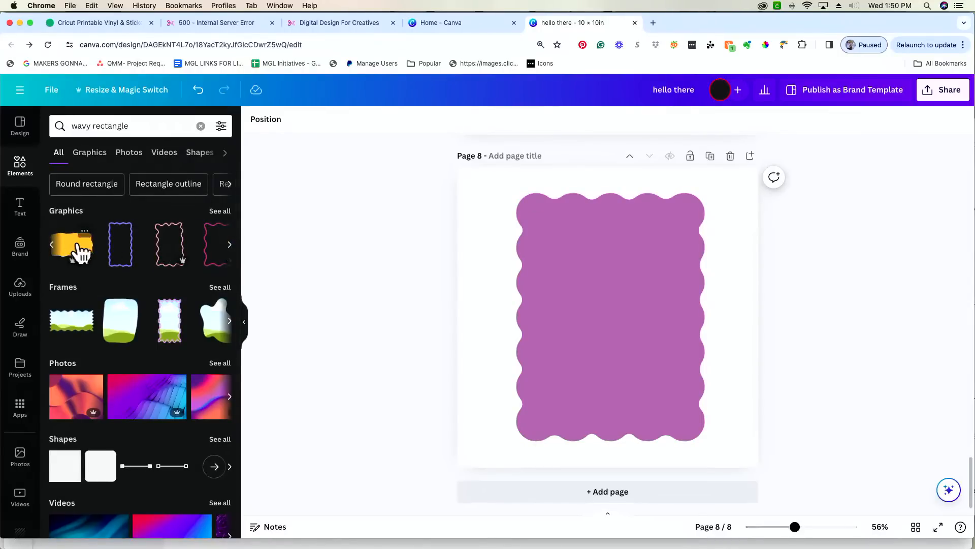
pyautogui.scroll(6, 663, 220)
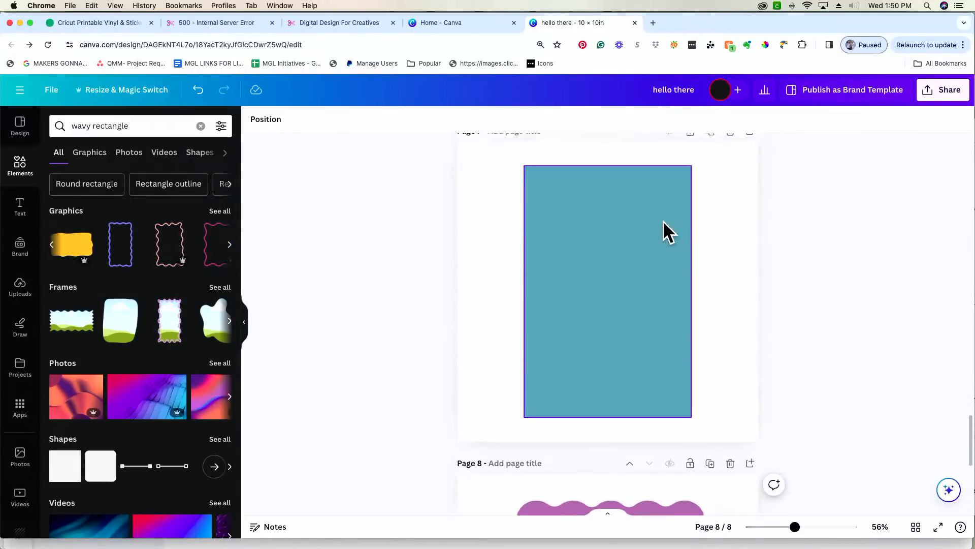
# - Select page 7's teal rectangle and open its colour choices, briefly checking the Canva home page
pyautogui.scroll(2, 663, 220)
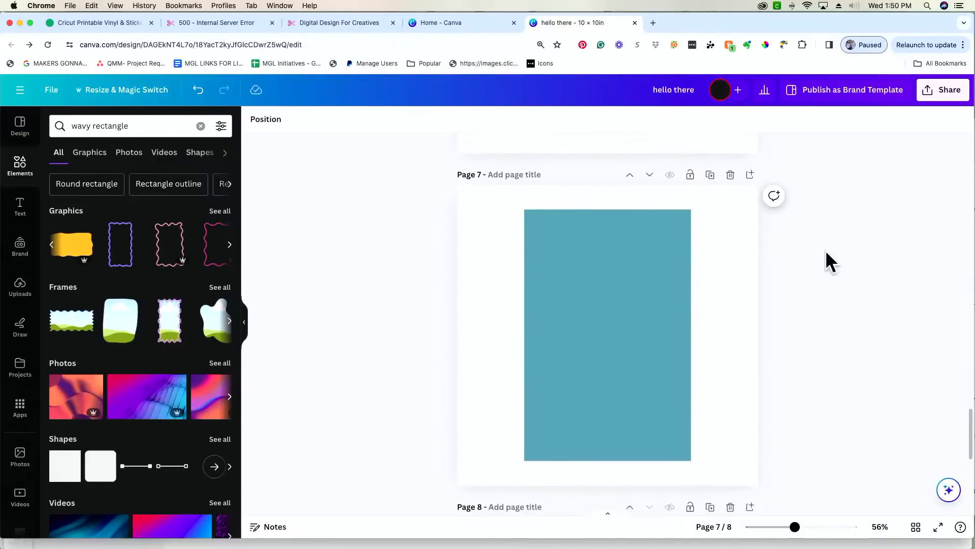
pyautogui.click(618, 271)
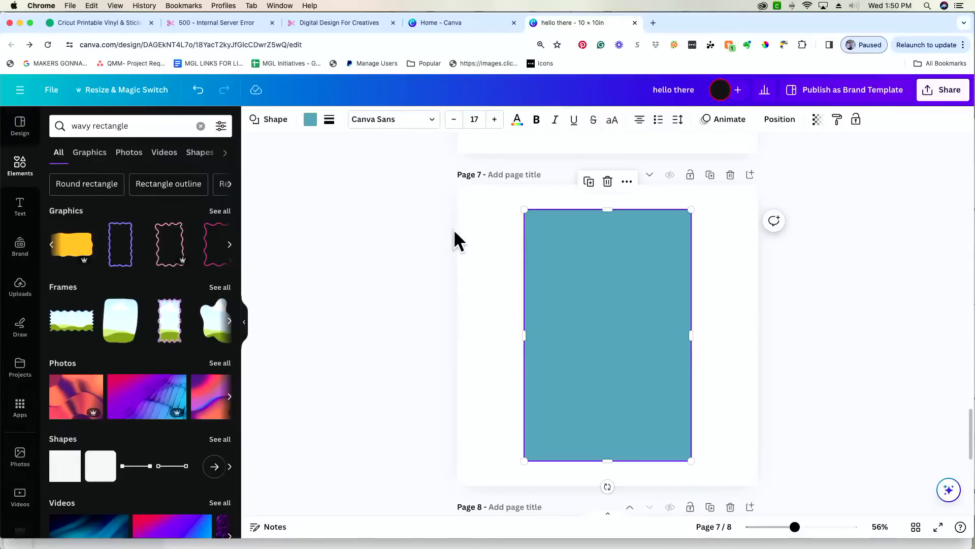
pyautogui.click(413, 230)
pyautogui.click(589, 264)
pyautogui.click(311, 121)
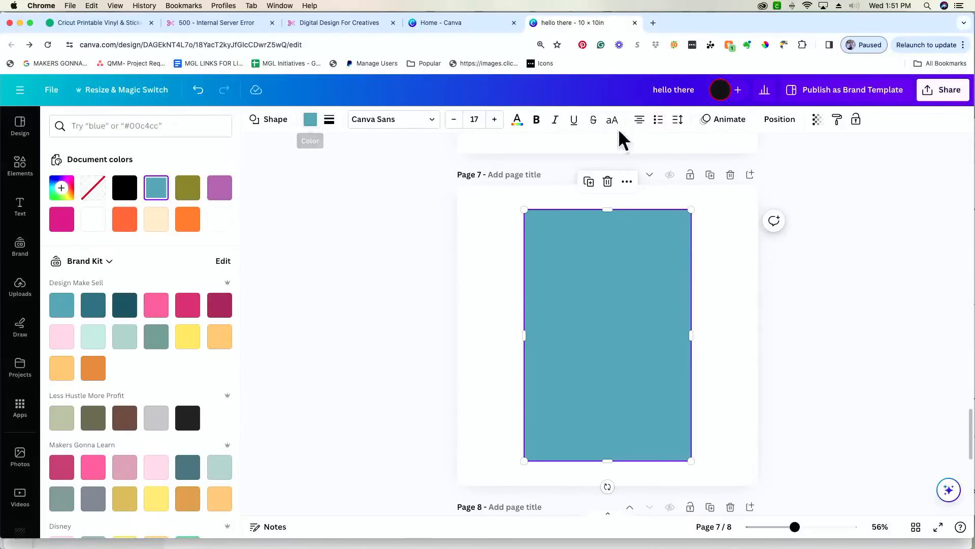
pyautogui.scroll(6, 349, 300)
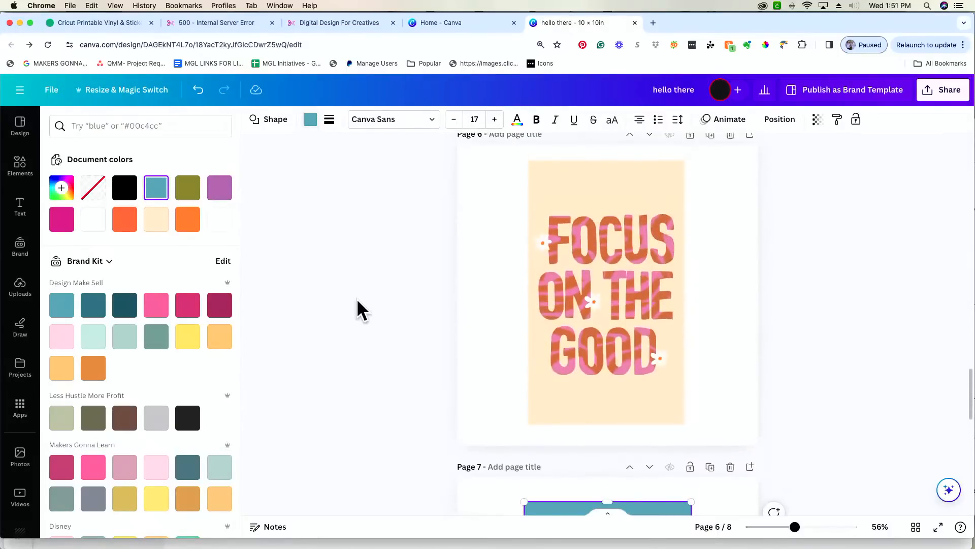
pyautogui.scroll(1, 356, 298)
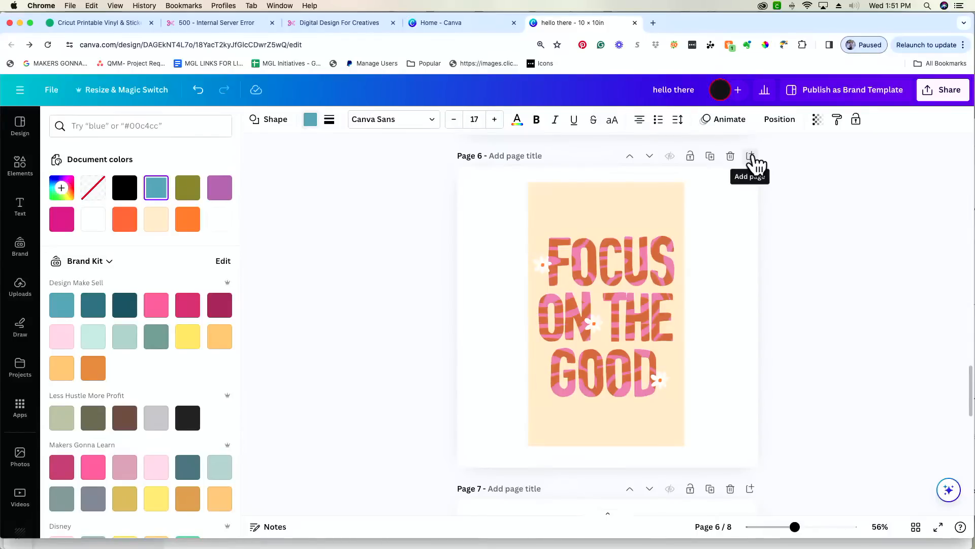
pyautogui.click(452, 24)
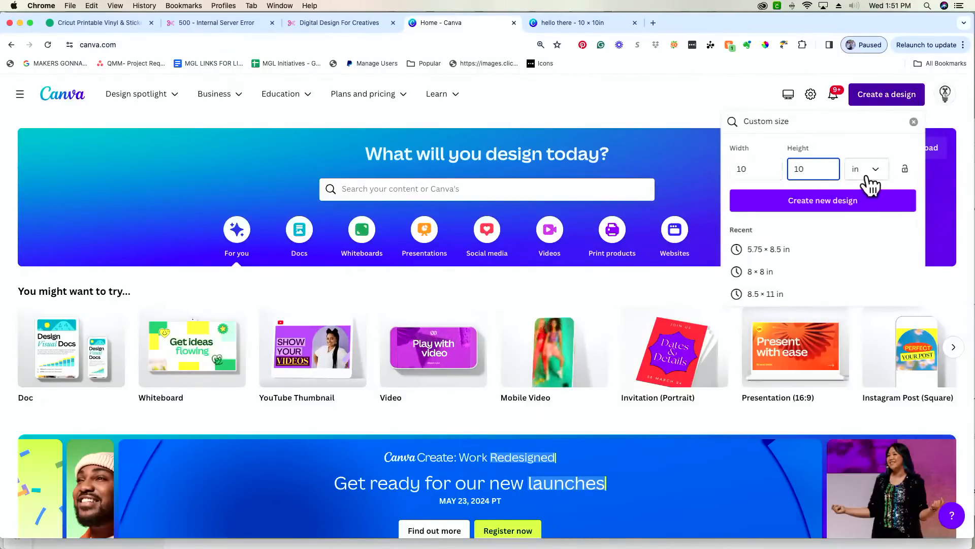
pyautogui.click(584, 26)
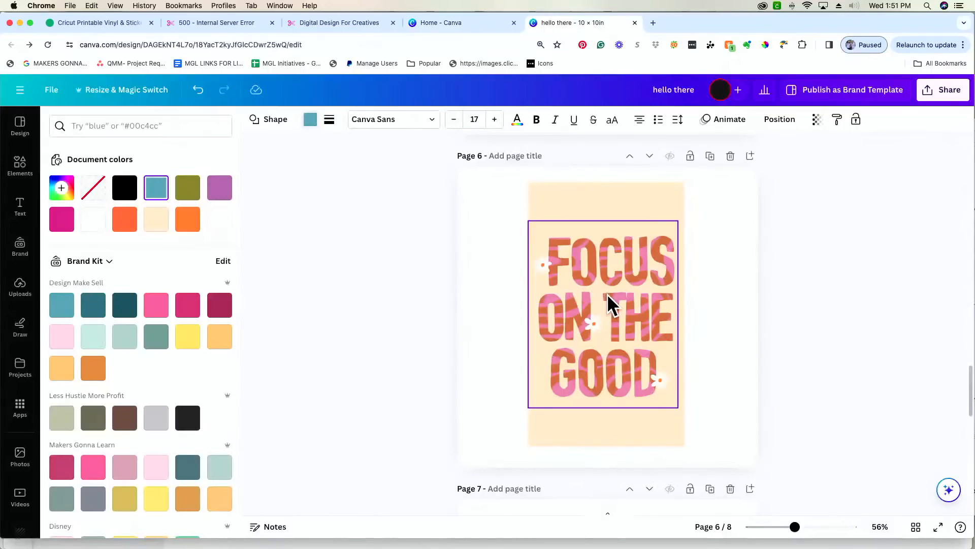
# - Make the page 7 rectangle peach from Document colors, then return to the wavy rectangle results
pyautogui.scroll(-6, 621, 425)
pyautogui.click(619, 423)
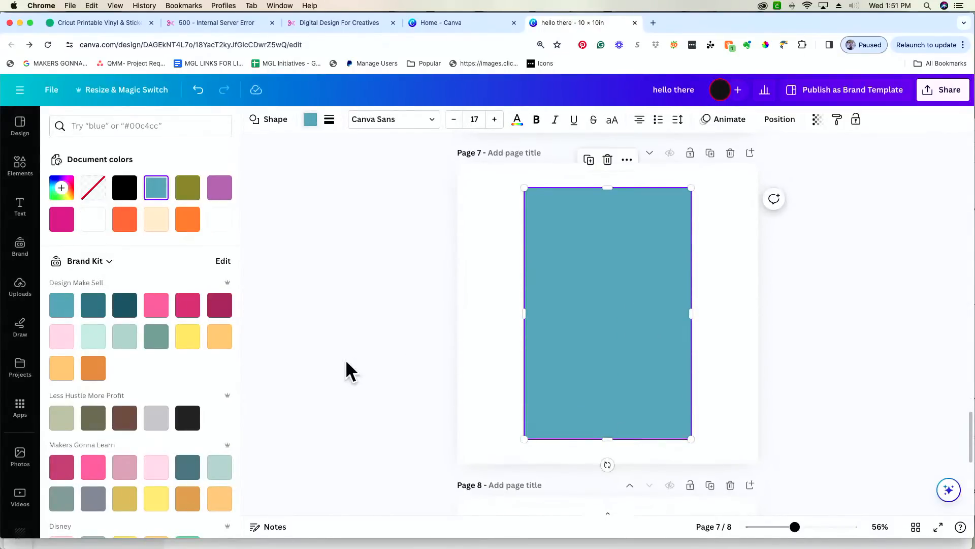
pyautogui.click(157, 221)
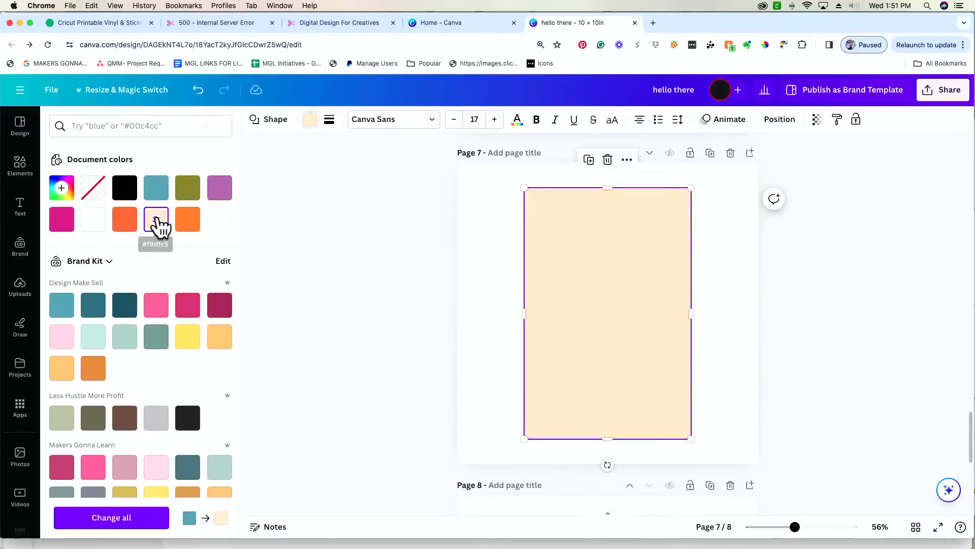
pyautogui.click(355, 348)
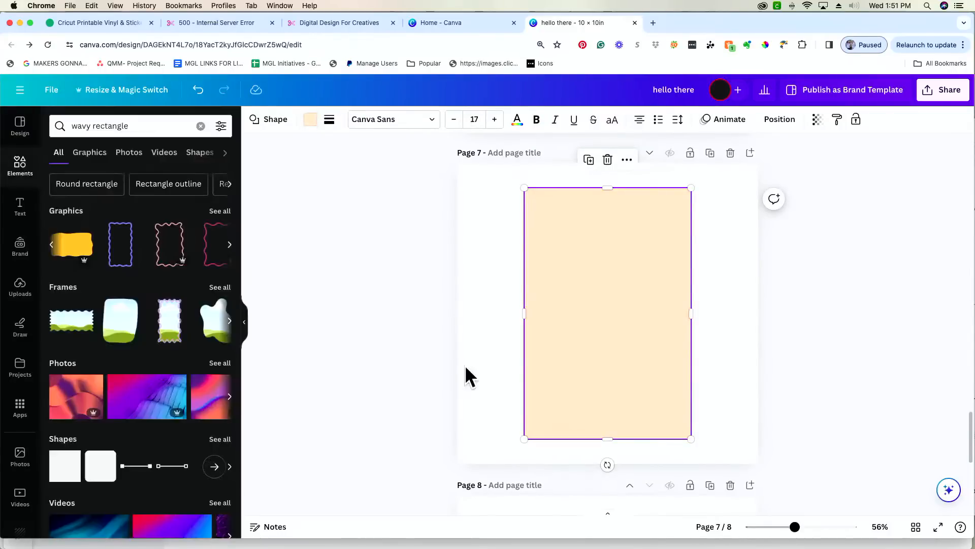
pyautogui.scroll(-1, 443, 364)
pyautogui.scroll(2, 441, 364)
pyautogui.scroll(-1, 440, 364)
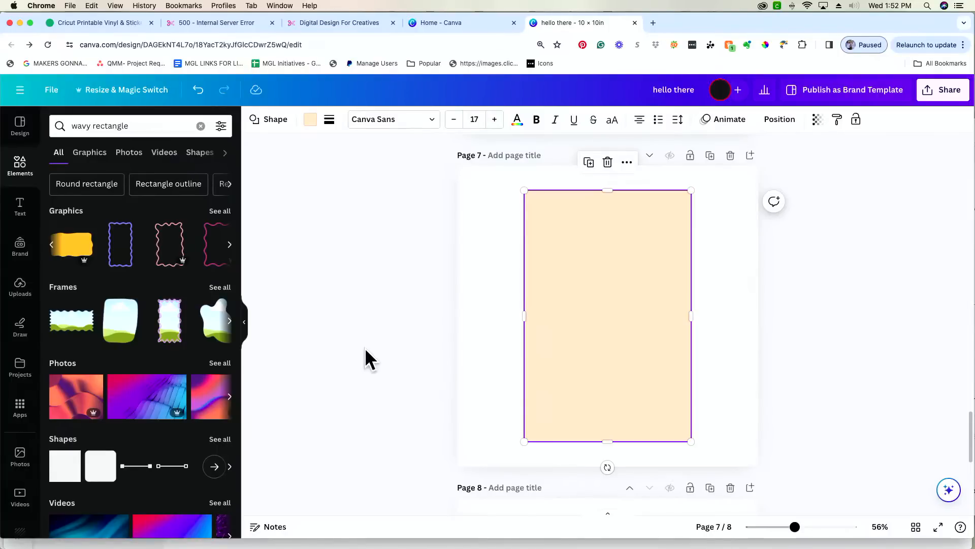
pyautogui.click(23, 207)
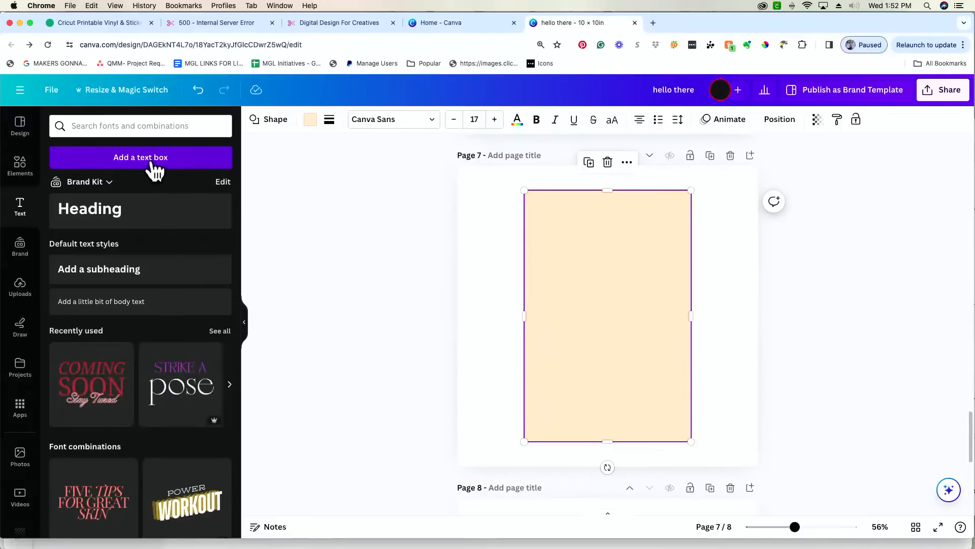
pyautogui.click(152, 163)
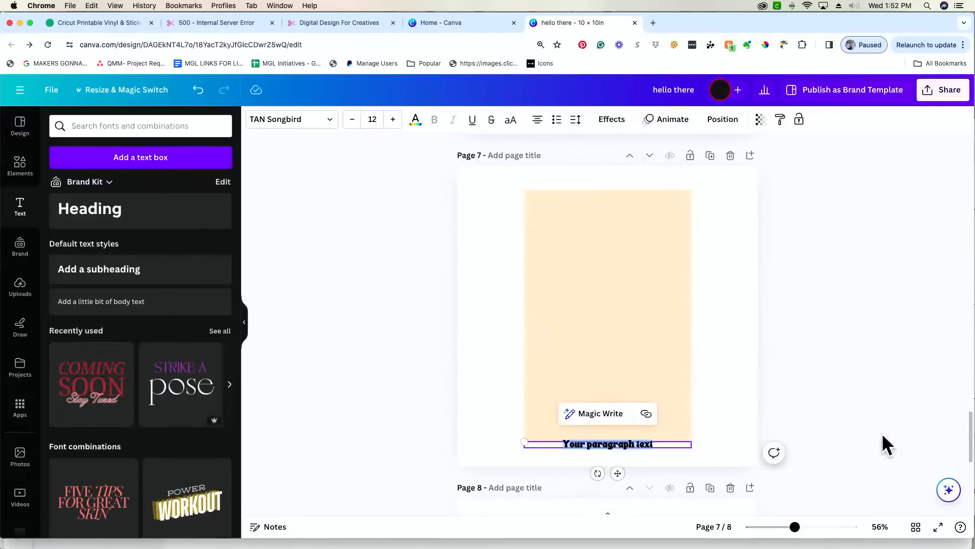
pyautogui.moveTo(592, 442); pyautogui.dragTo(590, 276)
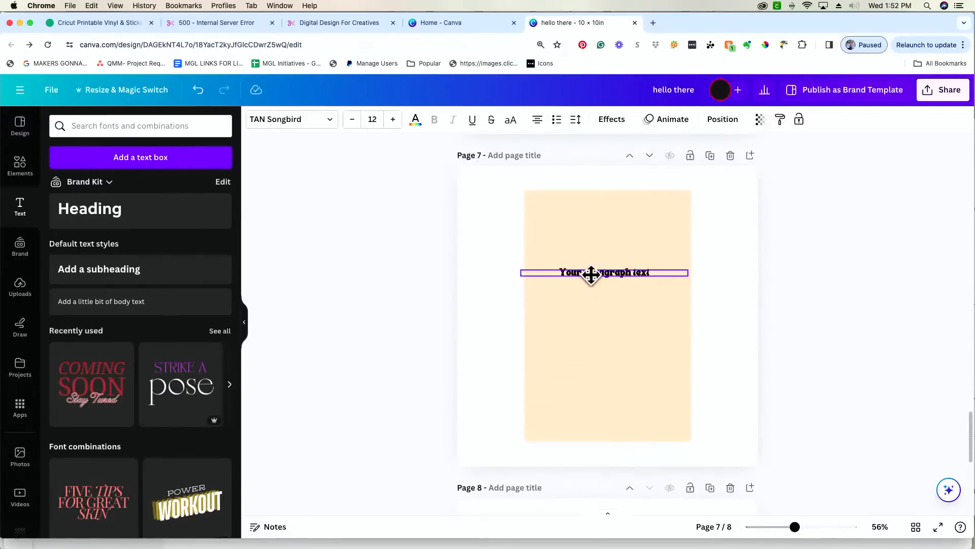
pyautogui.scroll(3, 552, 287)
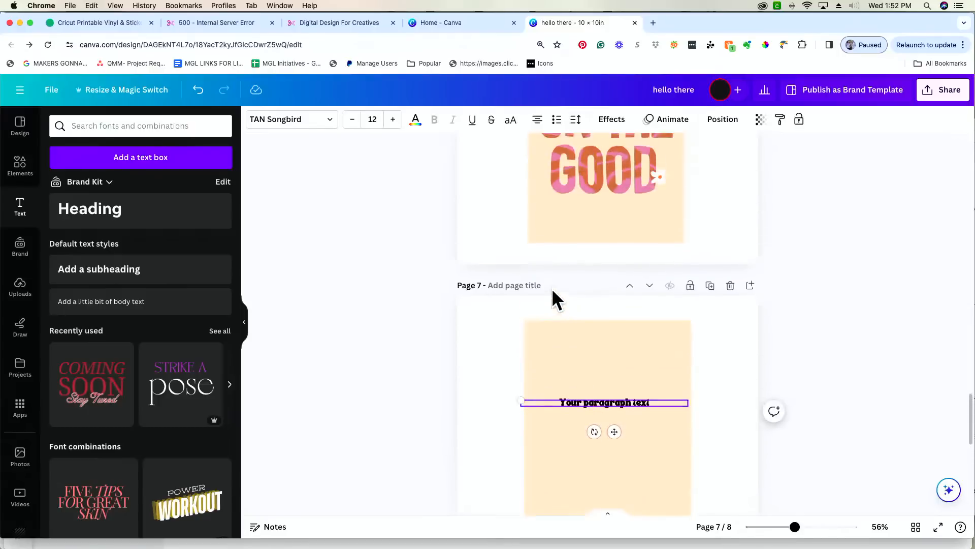
pyautogui.scroll(-1, 553, 288)
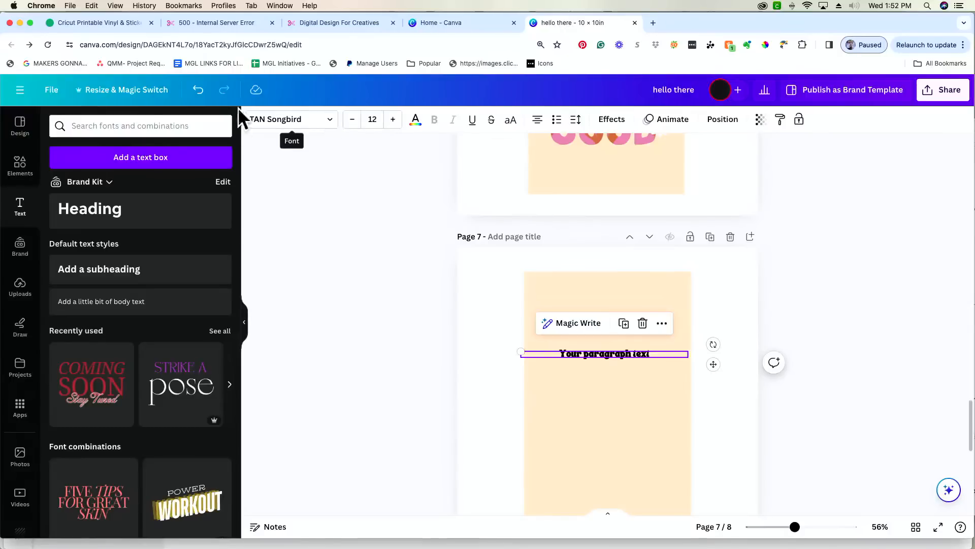
pyautogui.scroll(5, 414, 309)
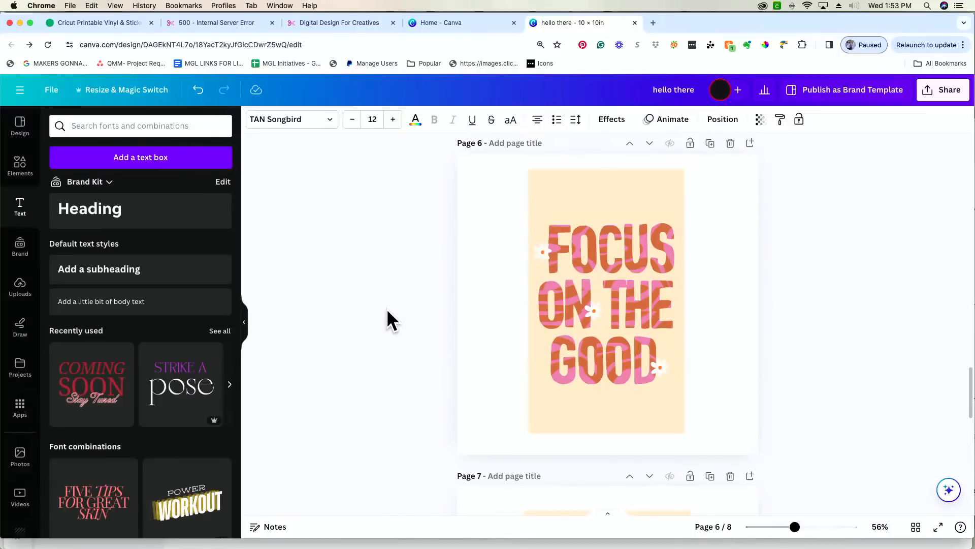
pyautogui.scroll(-3, 388, 311)
pyautogui.scroll(-5, 389, 309)
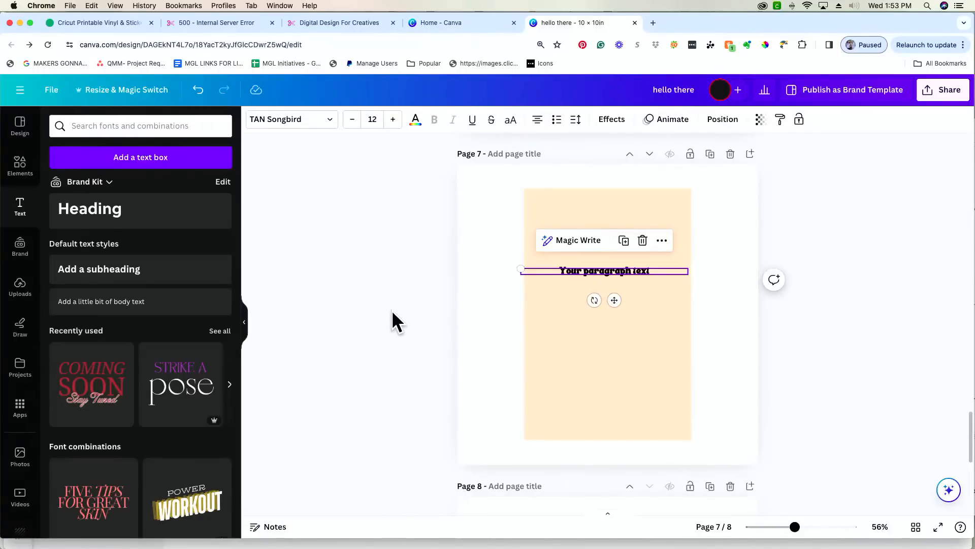
pyautogui.click(323, 127)
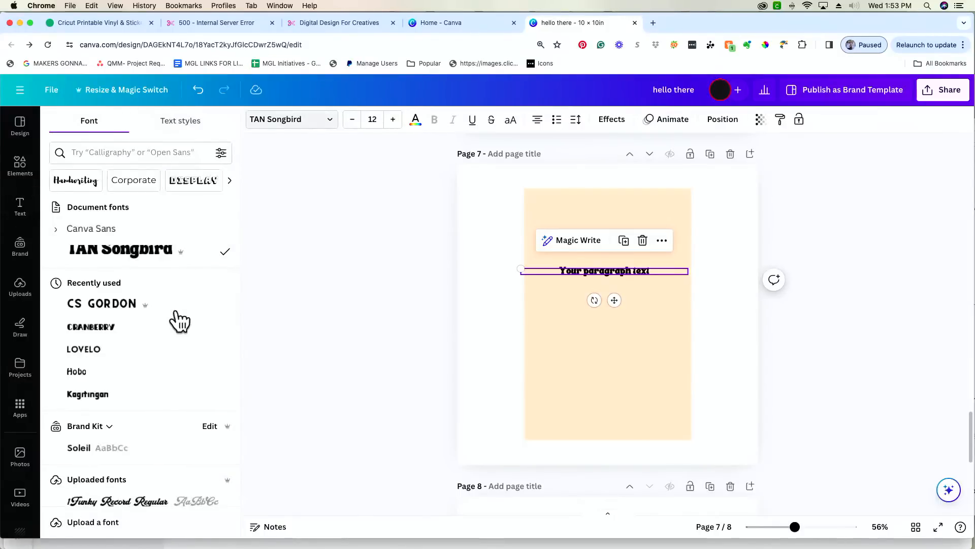
pyautogui.scroll(-15, 183, 312)
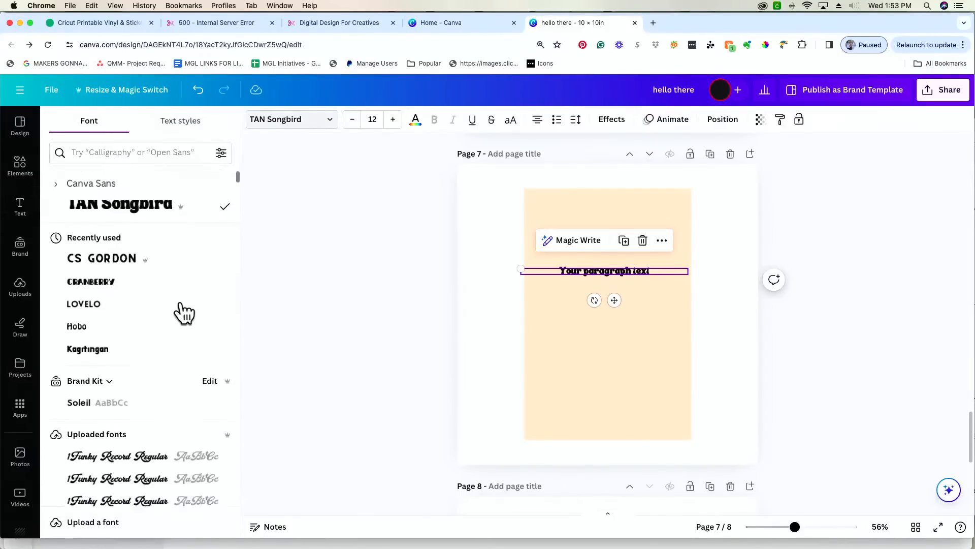
pyautogui.scroll(-5, 183, 310)
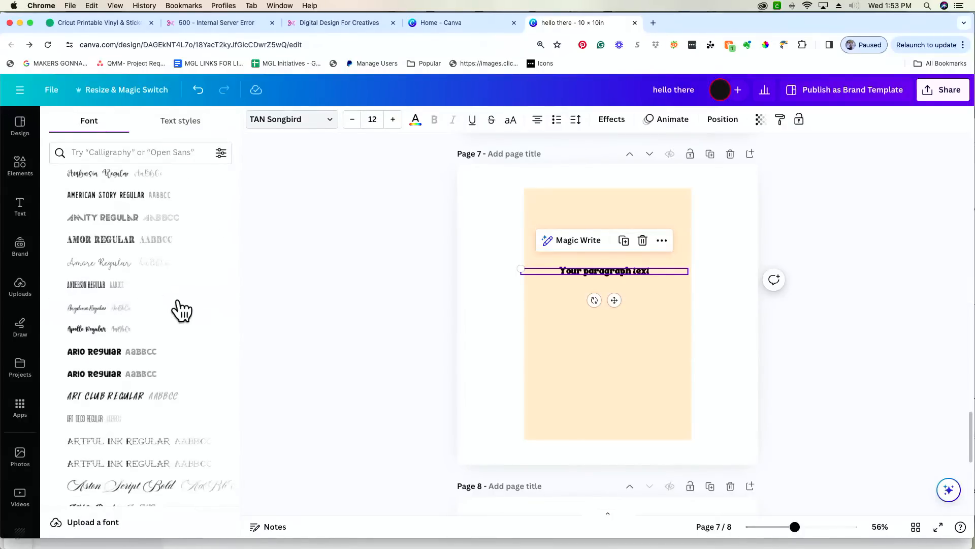
pyautogui.scroll(-8, 183, 310)
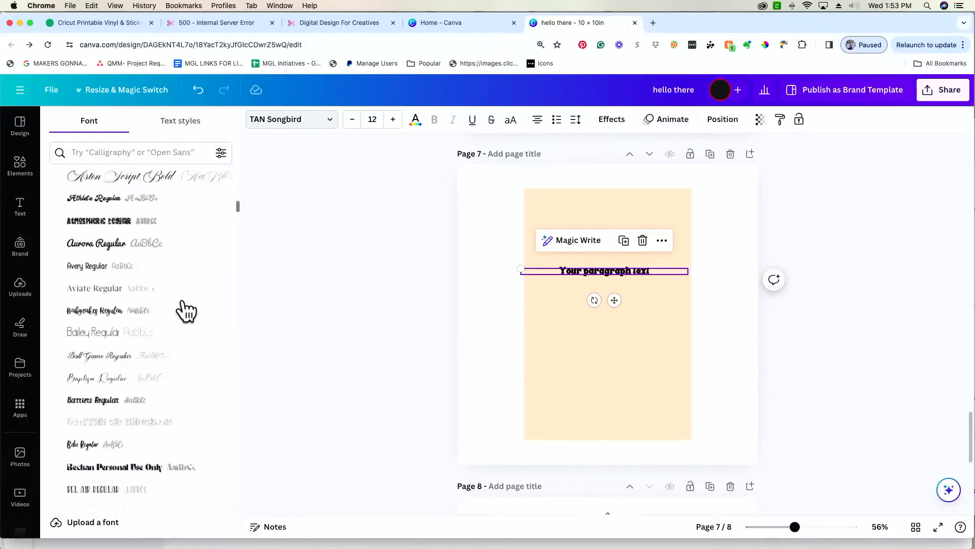
pyautogui.scroll(20, 185, 312)
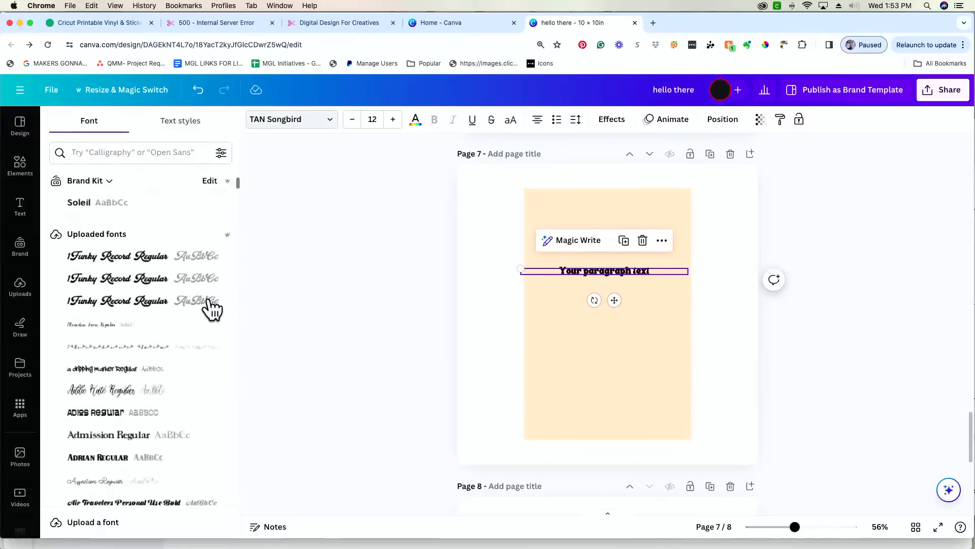
pyautogui.scroll(3, 202, 302)
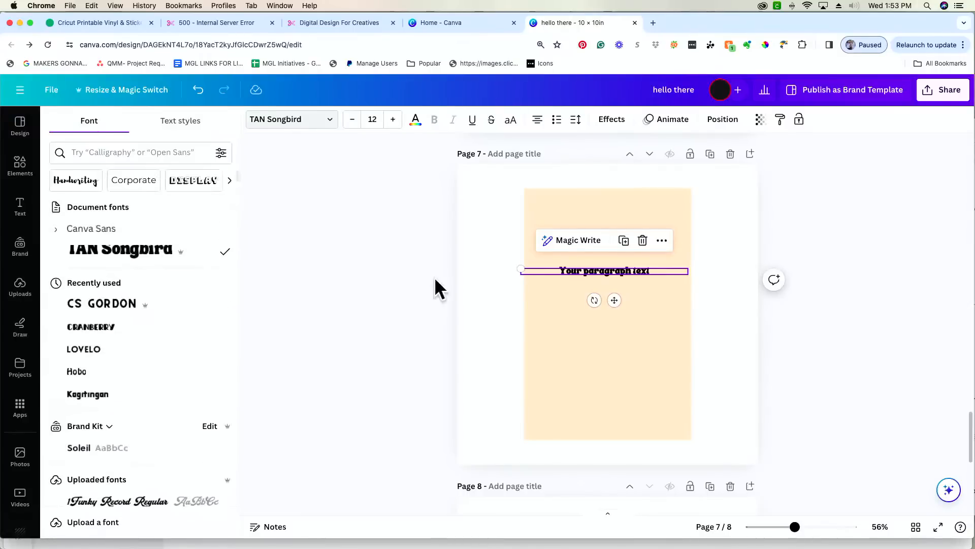
pyautogui.click(337, 286)
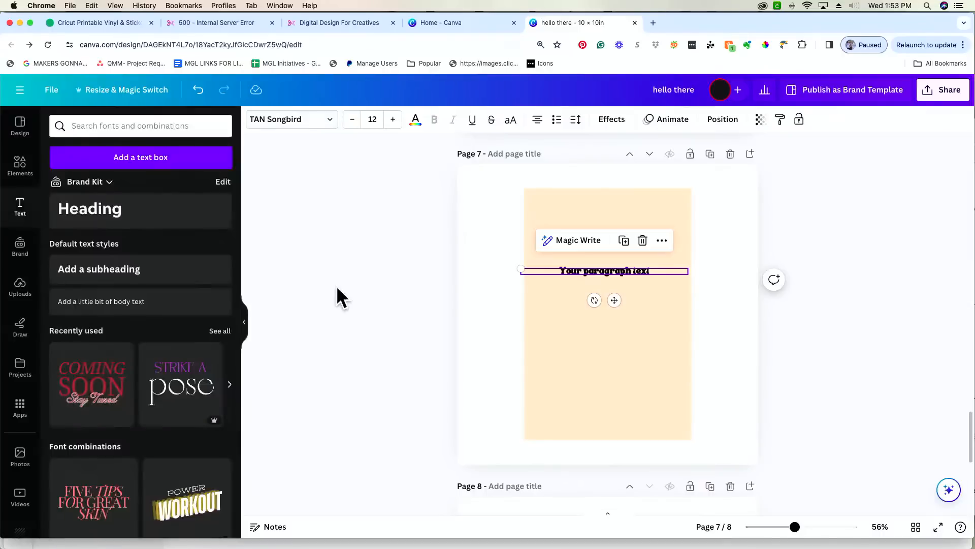
pyautogui.scroll(5, 355, 288)
pyautogui.click(648, 246)
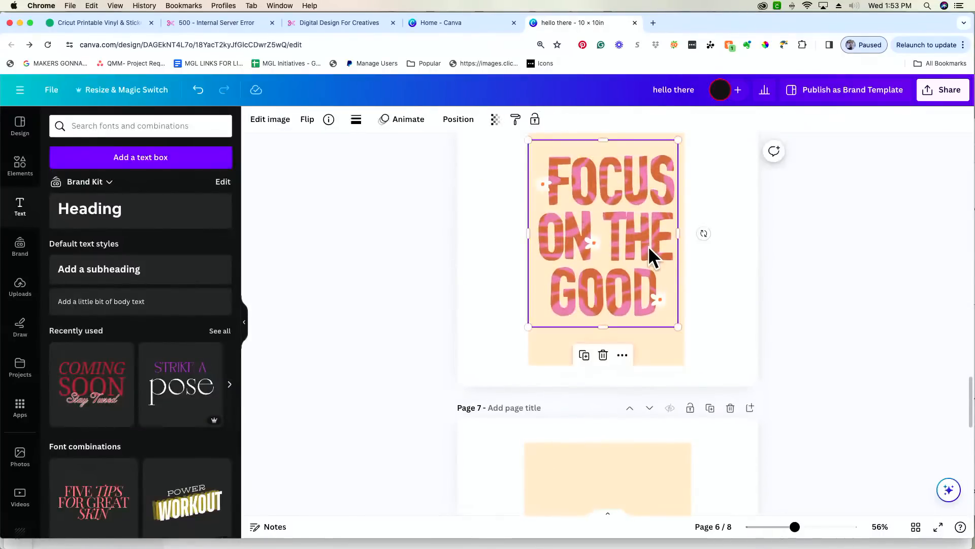
pyautogui.doubleClick(648, 246)
pyautogui.click(396, 311)
pyautogui.scroll(10, 520, 306)
pyautogui.click(611, 284)
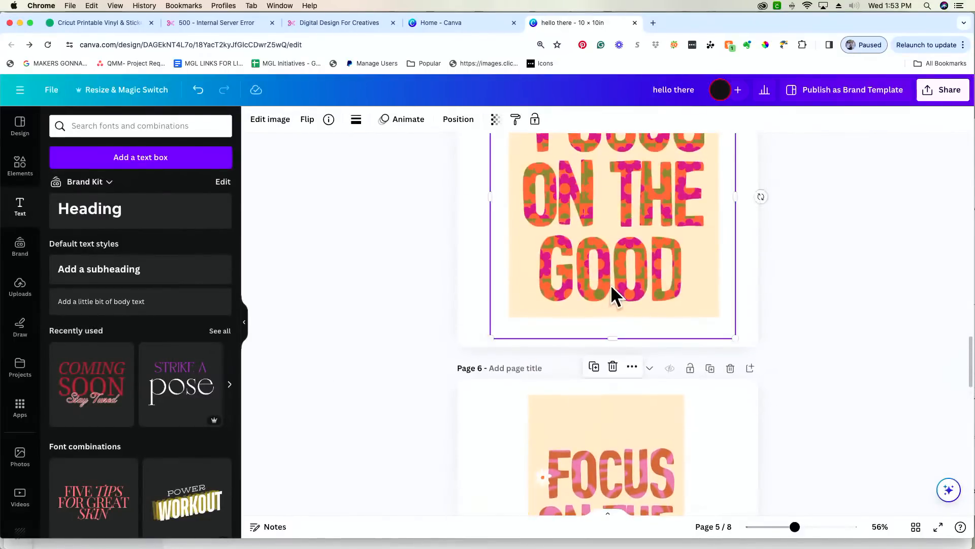
pyautogui.doubleClick(610, 285)
pyautogui.click(373, 308)
pyautogui.scroll(-4, 401, 317)
pyautogui.scroll(-5, 402, 318)
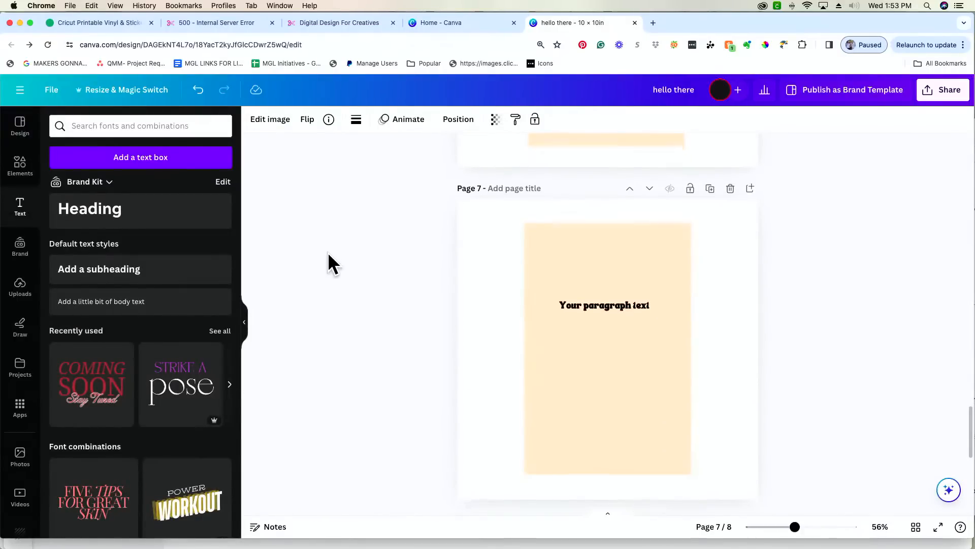
pyautogui.scroll(-3, 328, 252)
pyautogui.scroll(2, 328, 252)
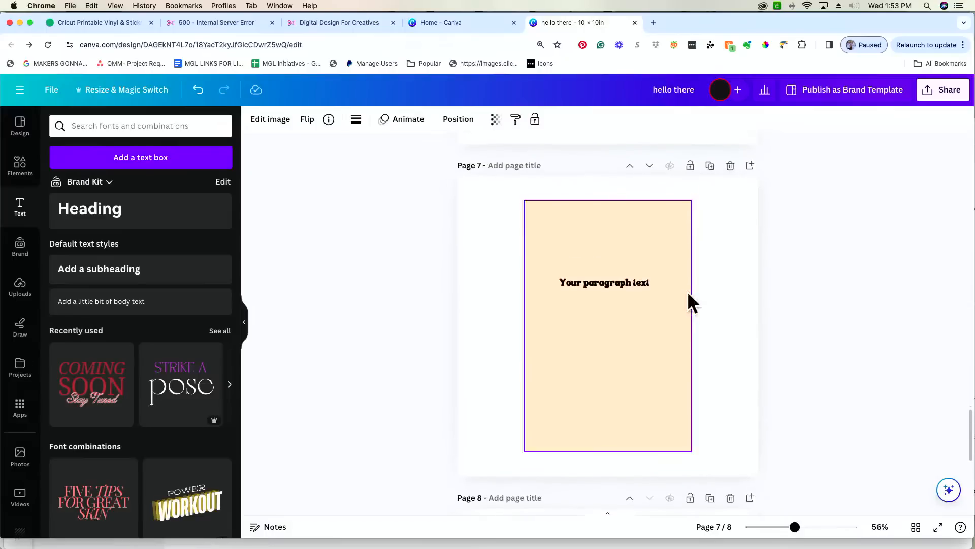
pyautogui.click(592, 279)
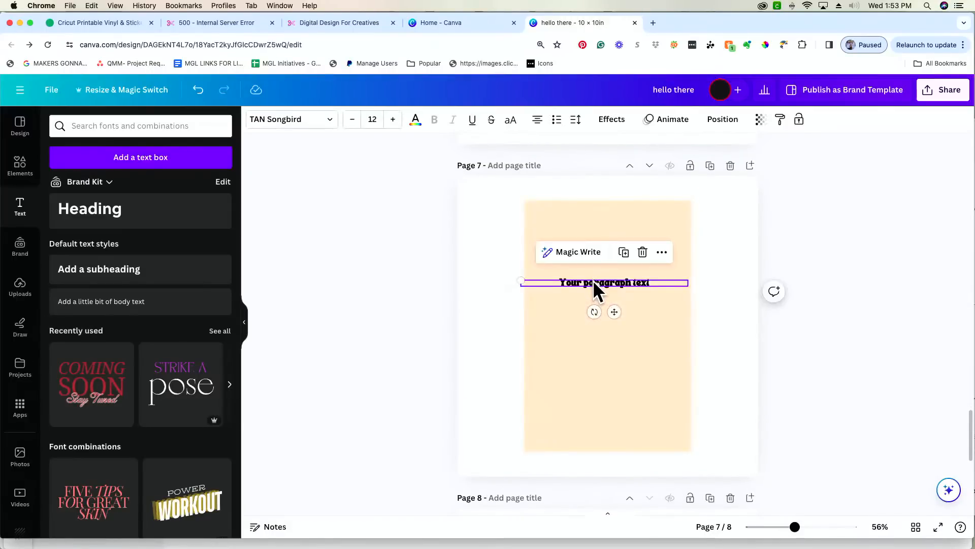
pyautogui.click(319, 131)
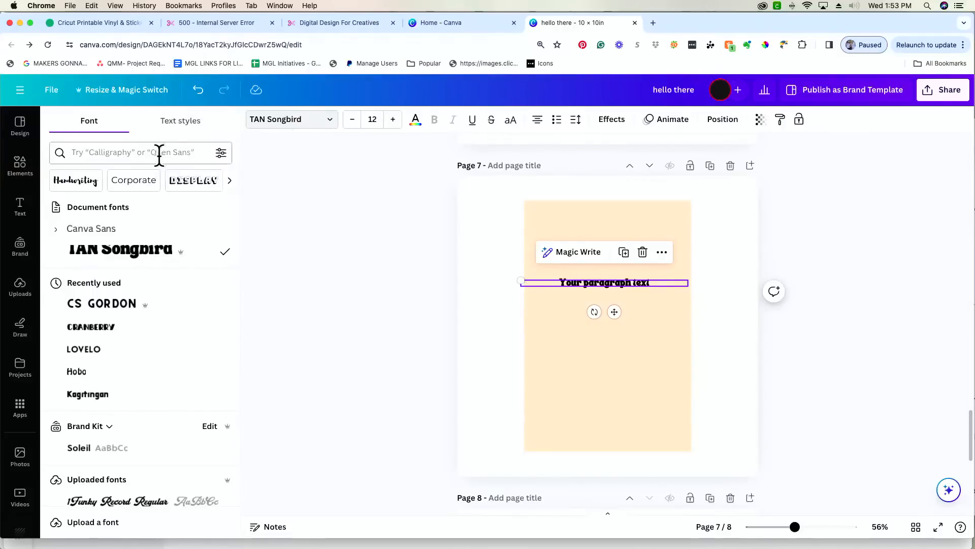
pyautogui.click(182, 125)
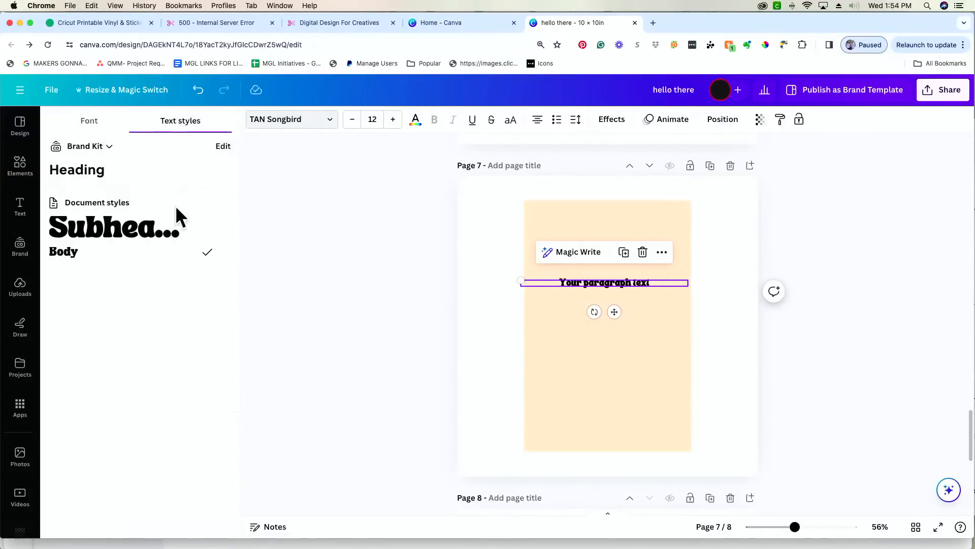
pyautogui.click(96, 122)
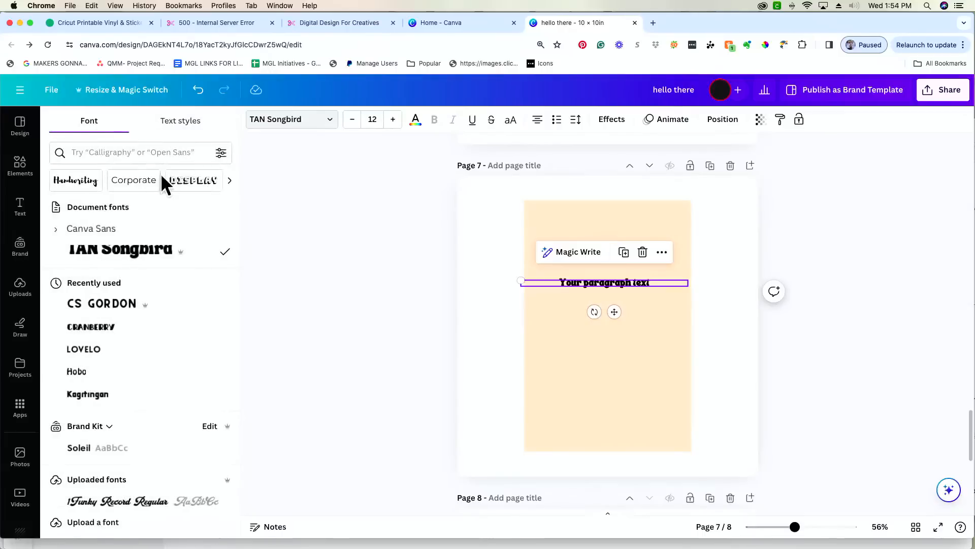
pyautogui.hscroll(3, 162, 181)
pyautogui.hscroll(-3, 165, 184)
pyautogui.hscroll(5, 162, 185)
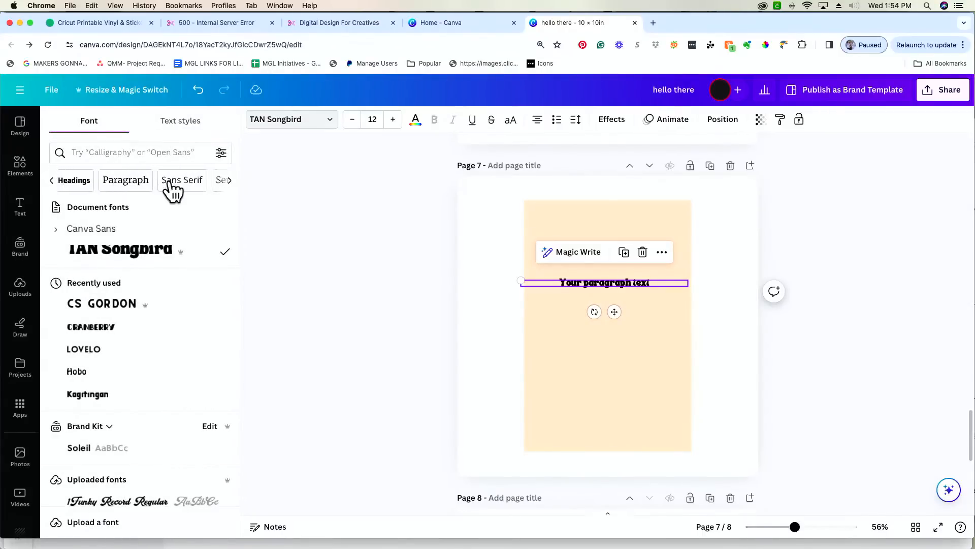
pyautogui.click(186, 183)
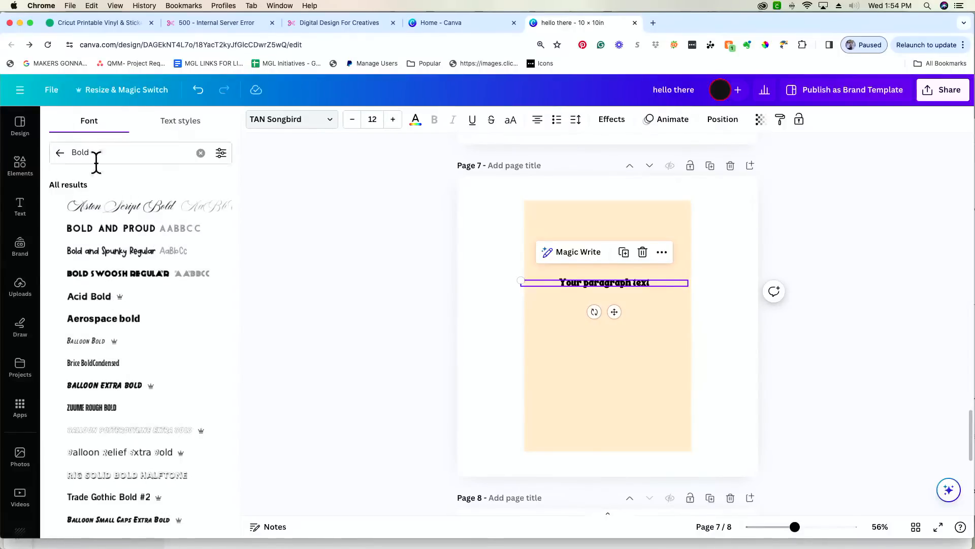
pyautogui.click(60, 153)
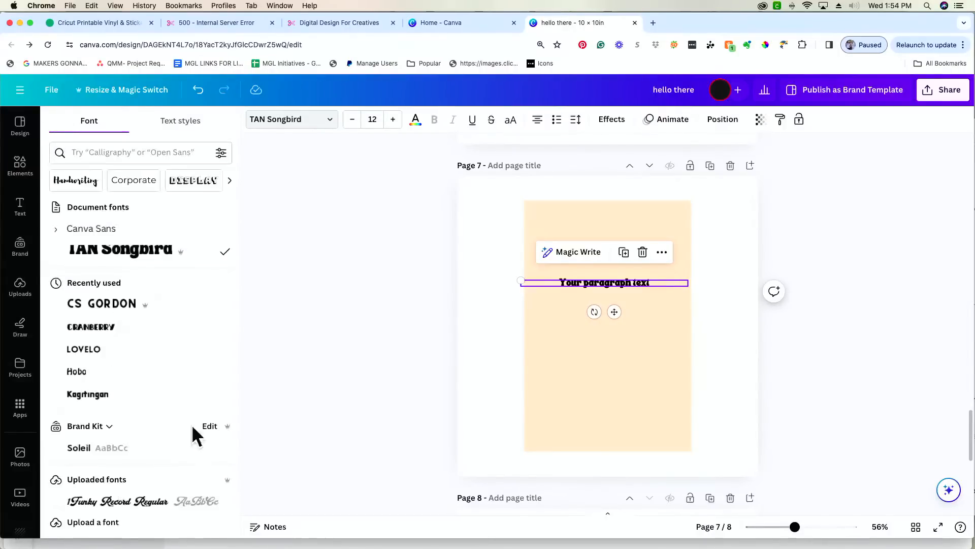
pyautogui.click(102, 529)
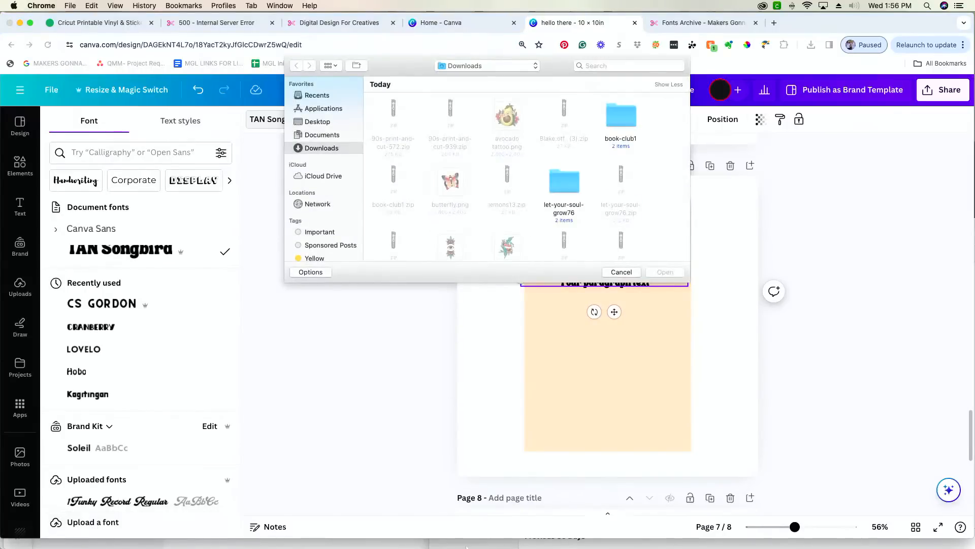
# - Upload Blake 5.otf from Downloads, confirming font rights and the duplicate prompt
pyautogui.click(462, 546)
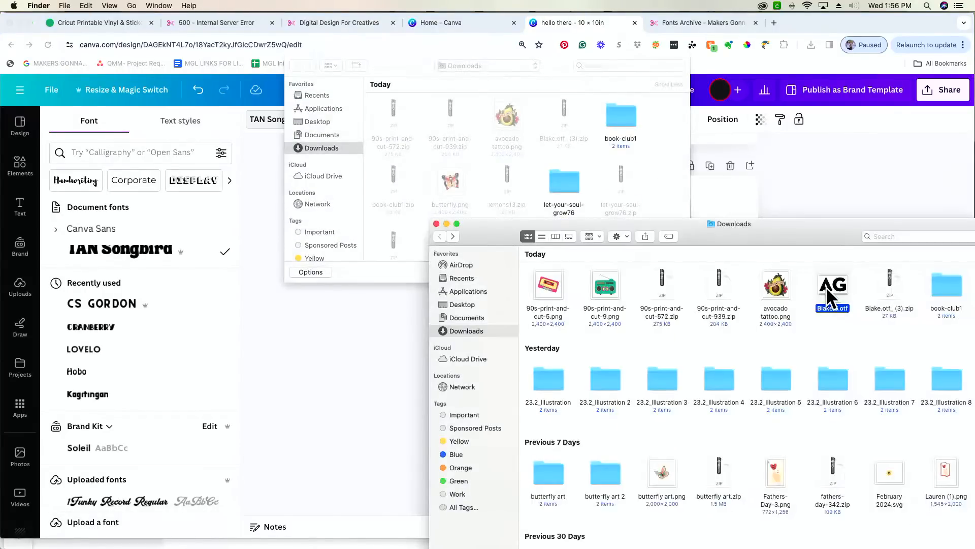
pyautogui.moveTo(832, 287); pyautogui.dragTo(571, 150)
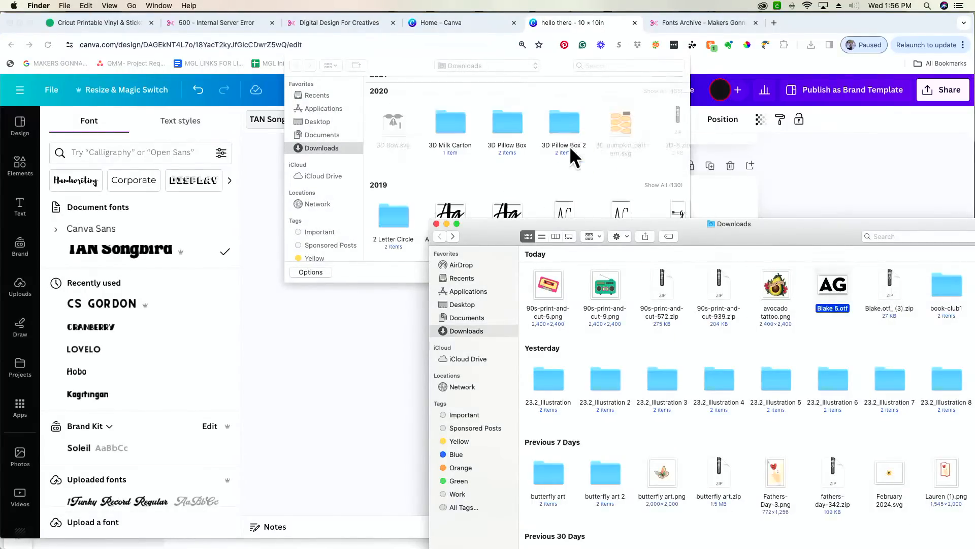
pyautogui.click(549, 61)
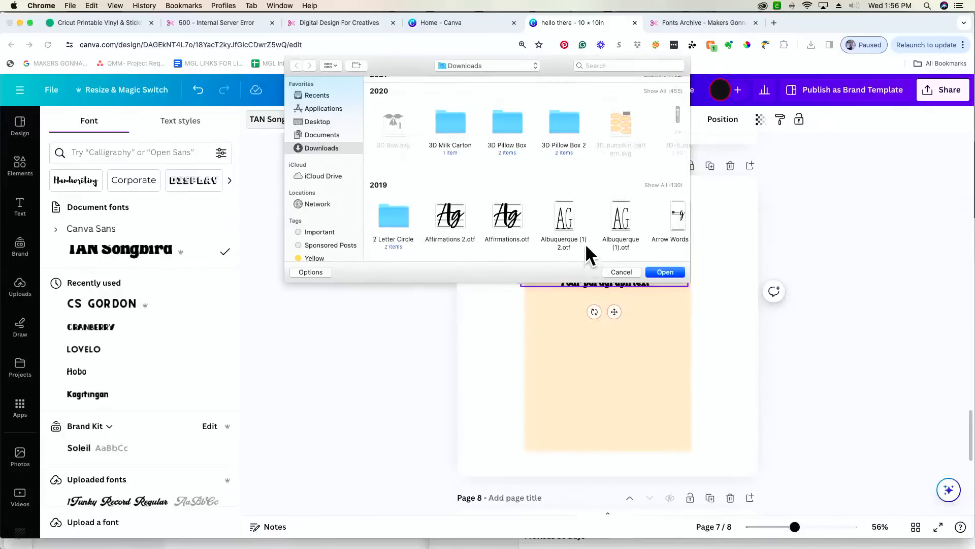
pyautogui.hscroll(3, 585, 242)
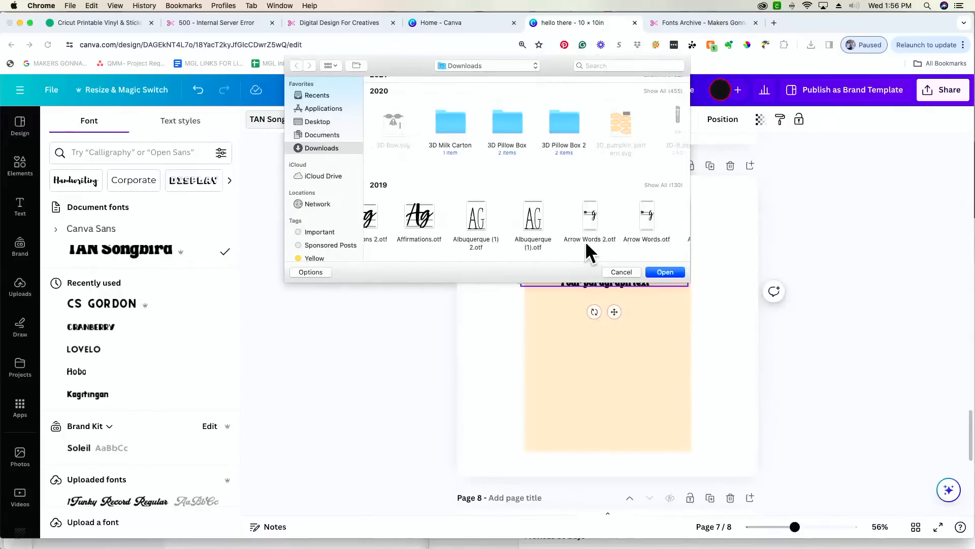
pyautogui.click(665, 272)
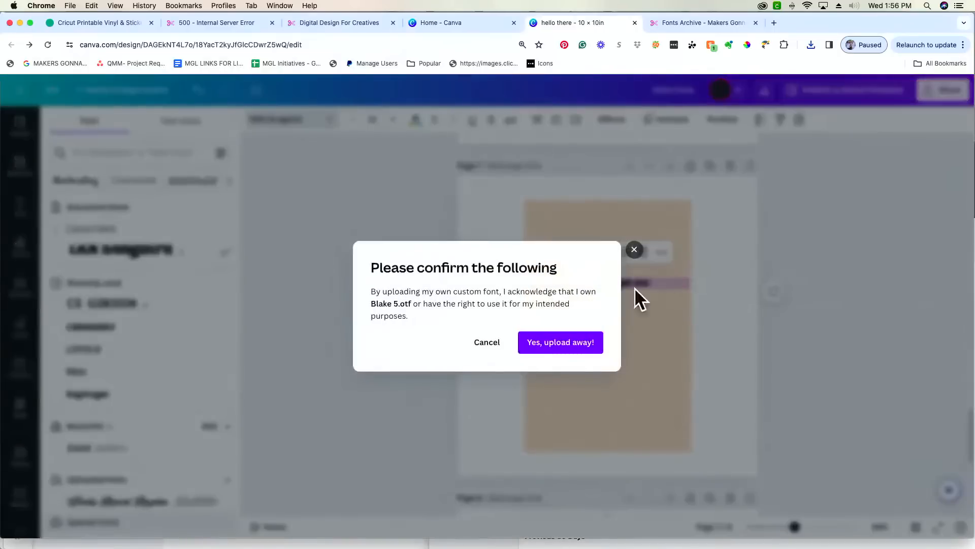
pyautogui.click(553, 355)
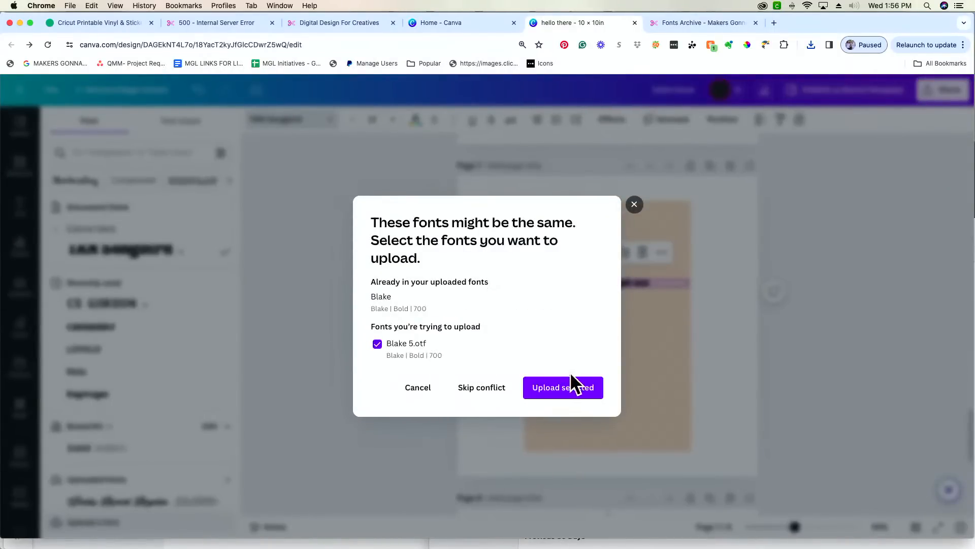
pyautogui.click(586, 389)
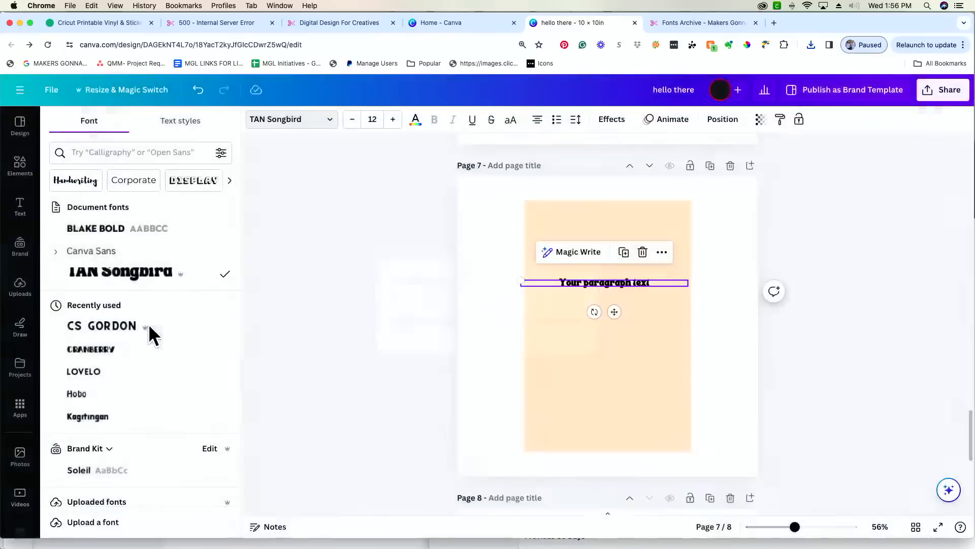
# - Apply Blake Bold to the text and type FOCUS and ON THE on separate lines
pyautogui.click(111, 153)
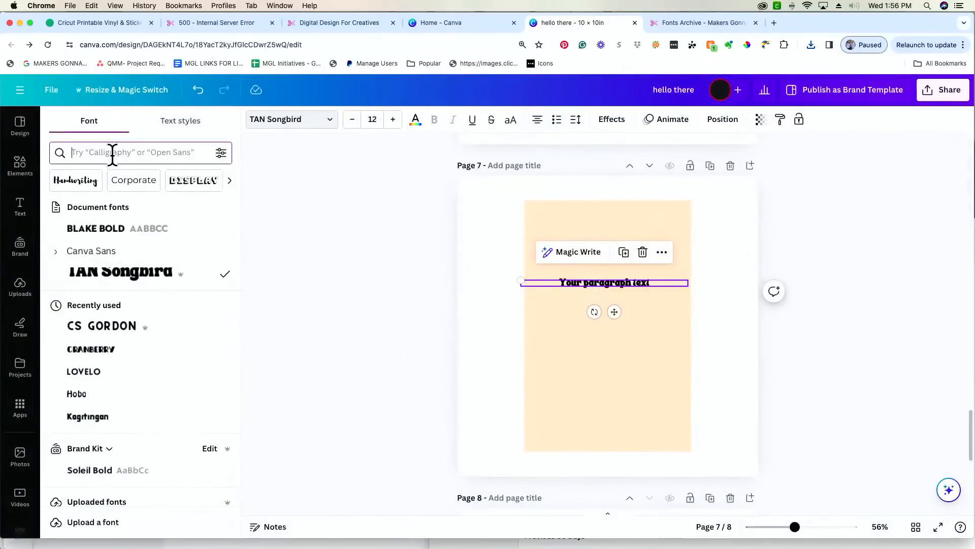
pyautogui.write('blake')
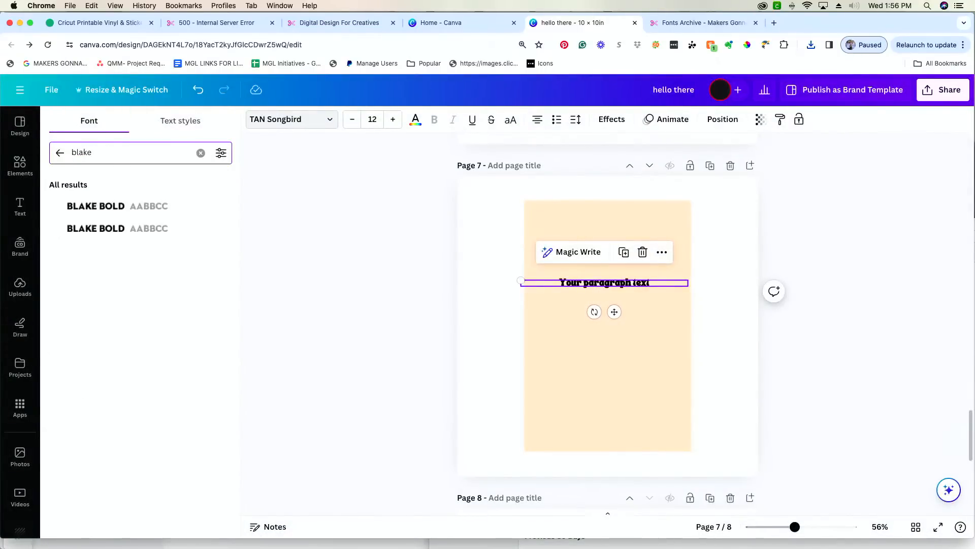
pyautogui.click(126, 208)
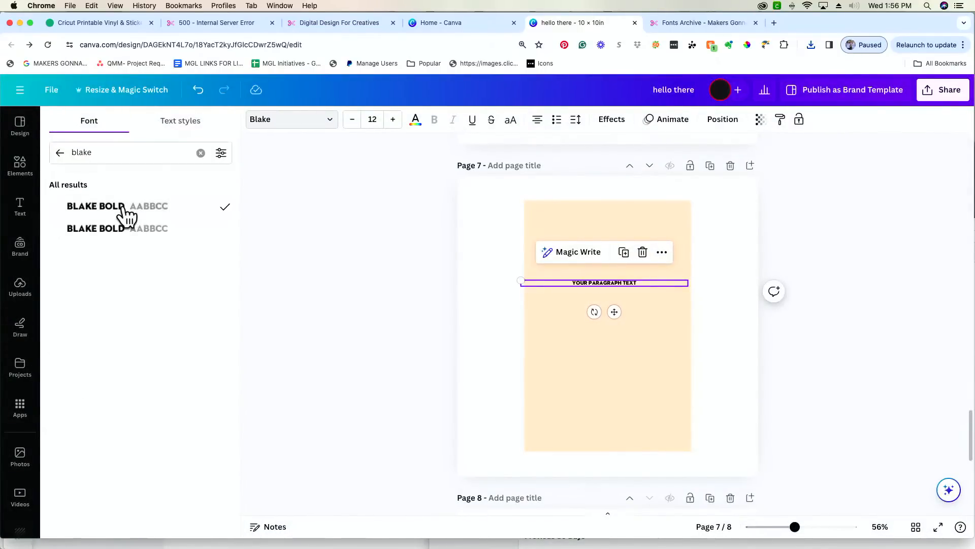
pyautogui.doubleClick(622, 282)
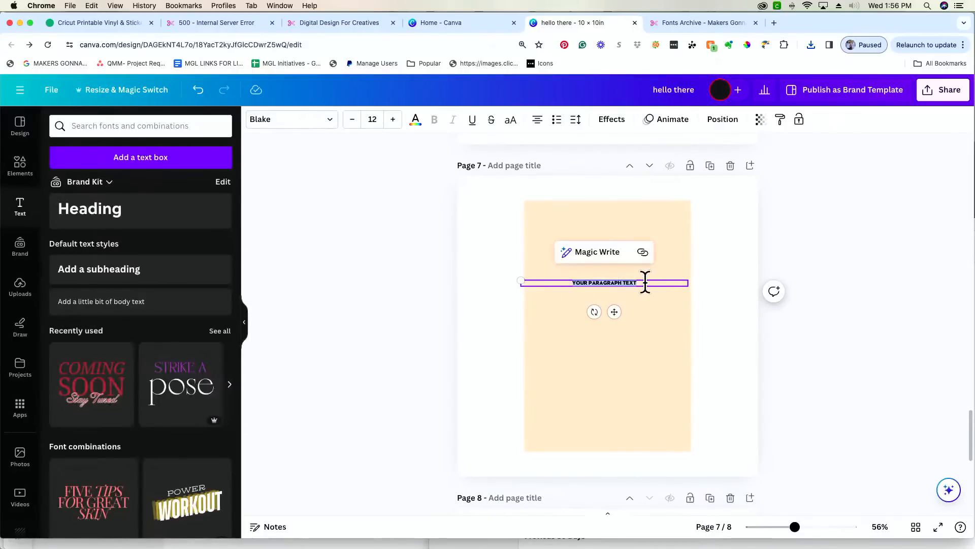
pyautogui.write('FOCUS')
pyautogui.press('Return')
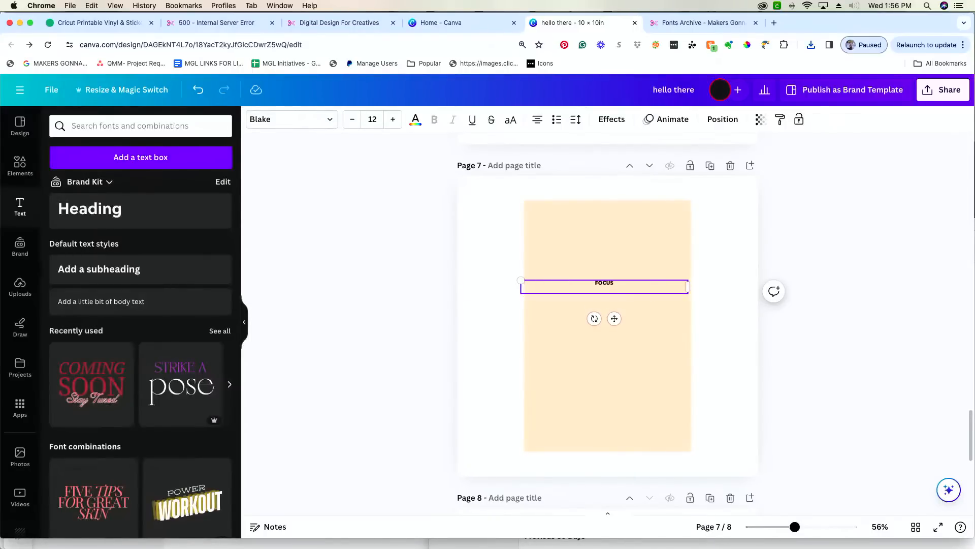
pyautogui.write('ON THE')
pyautogui.press('Return')
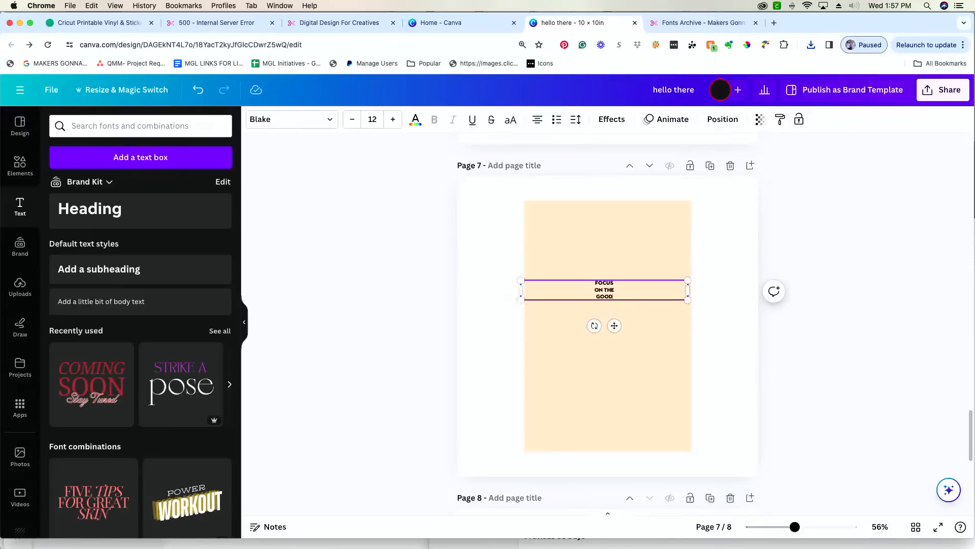
# - Scale the FOCUS ON THE GOOD heading to size 103 and centre it on page 7
pyautogui.click(696, 301)
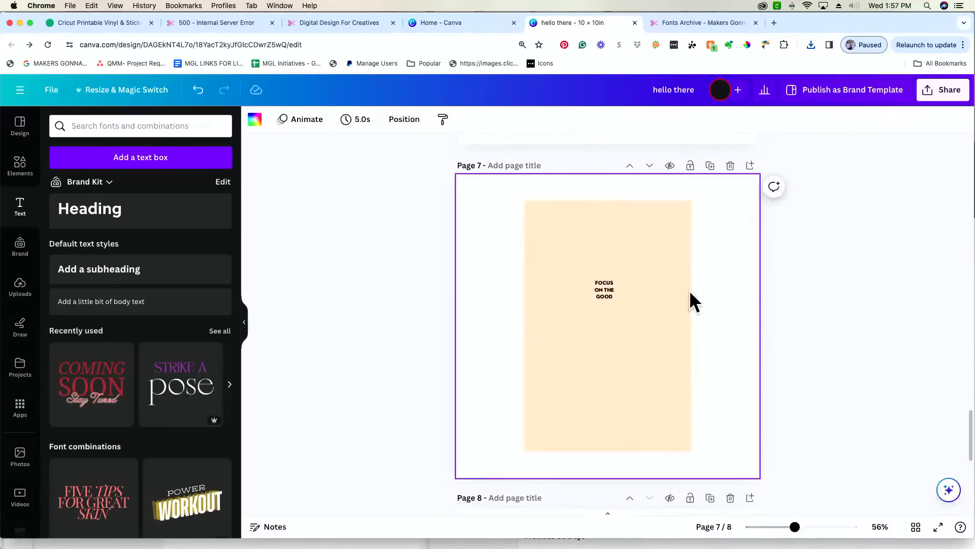
pyautogui.click(589, 290)
pyautogui.moveTo(686, 300); pyautogui.dragTo(908, 505)
pyautogui.moveTo(707, 315); pyautogui.dragTo(539, 304)
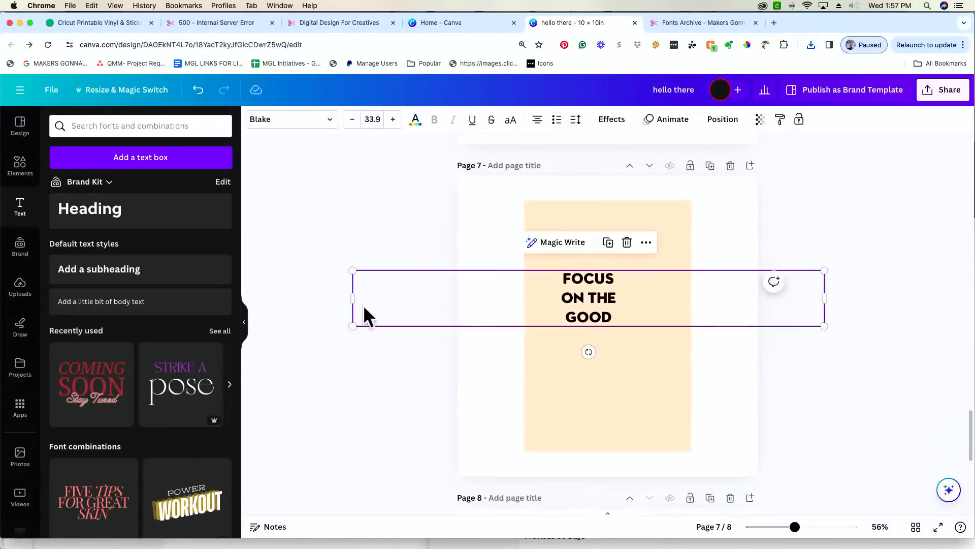
pyautogui.moveTo(347, 289); pyautogui.dragTo(560, 241)
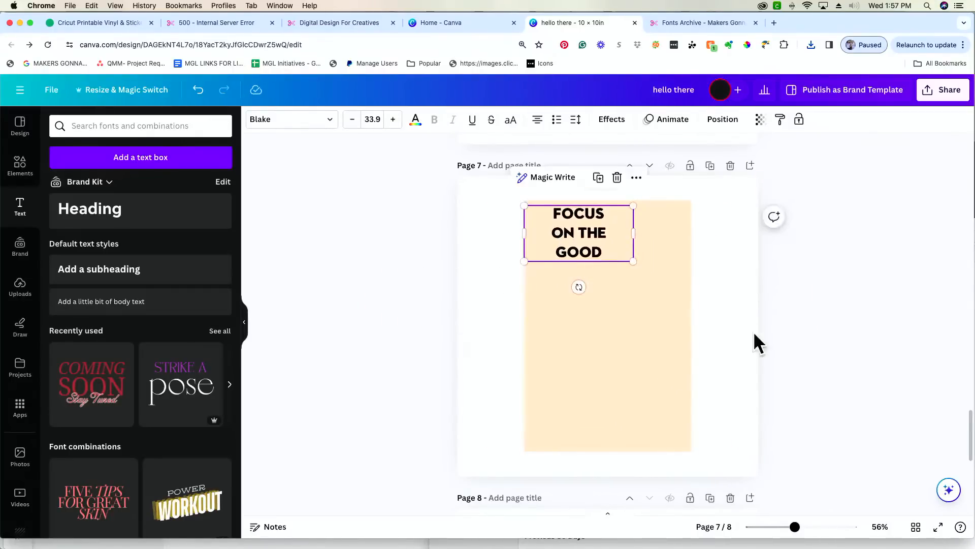
pyautogui.moveTo(635, 262); pyautogui.dragTo(839, 397)
pyautogui.moveTo(676, 287); pyautogui.dragTo(599, 320)
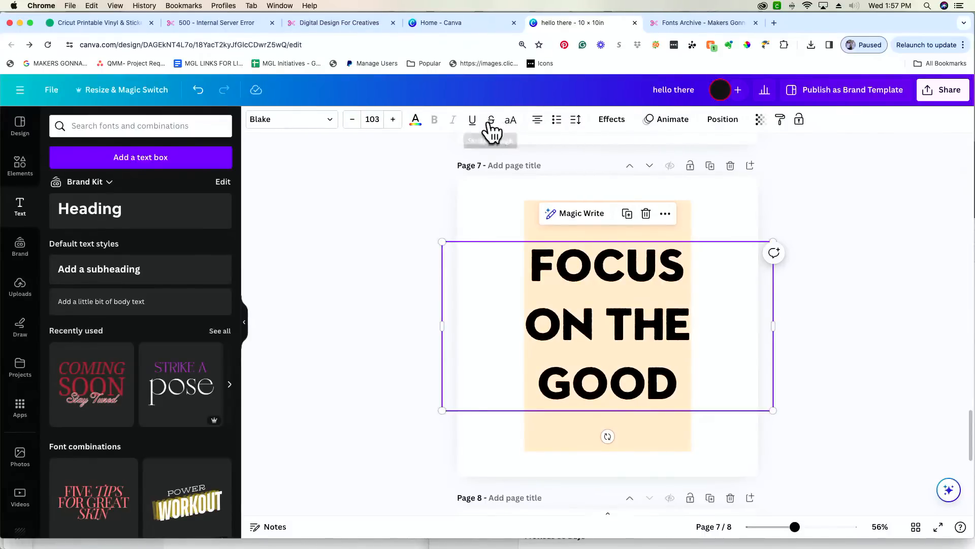
# - Make the heading uppercase with letter spacing -9 and line spacing 1.05
pyautogui.click(510, 120)
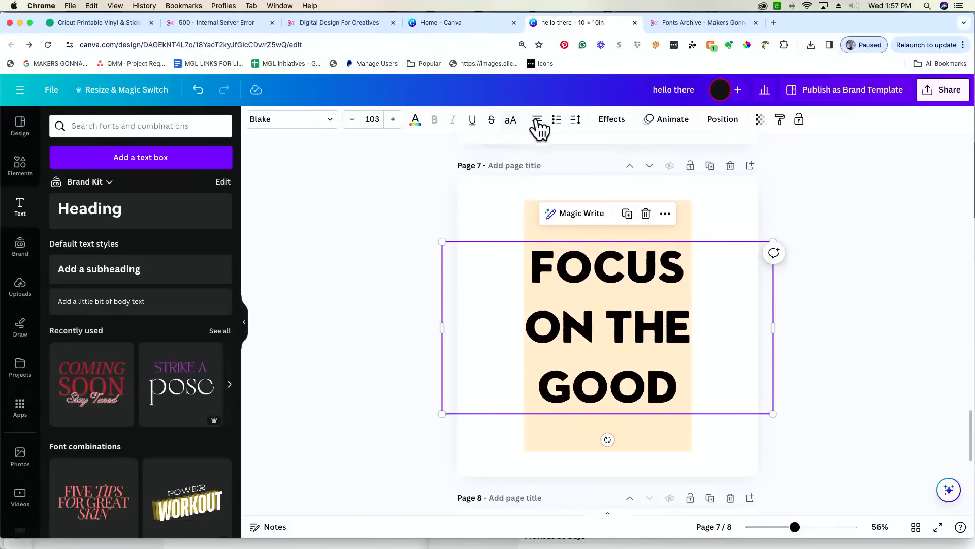
pyautogui.click(576, 121)
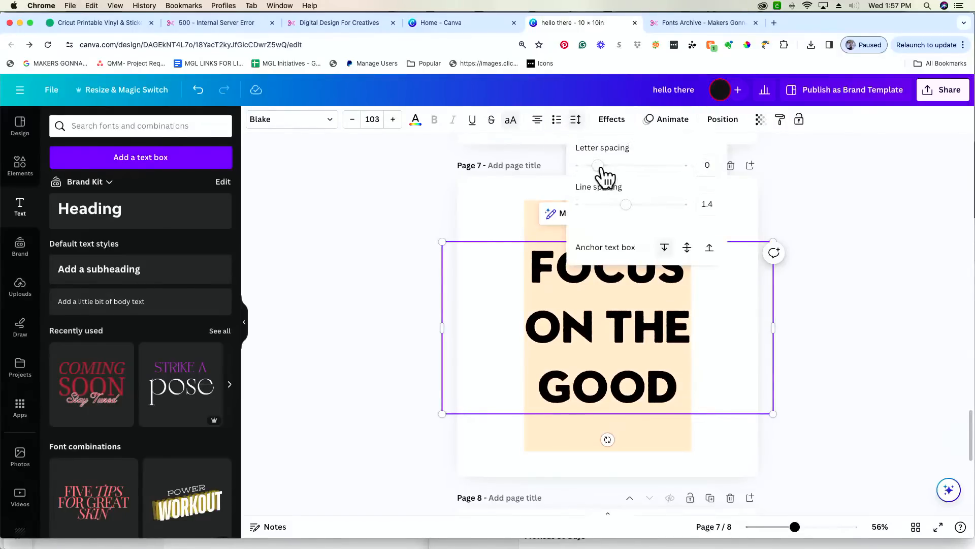
pyautogui.moveTo(601, 167); pyautogui.dragTo(596, 170)
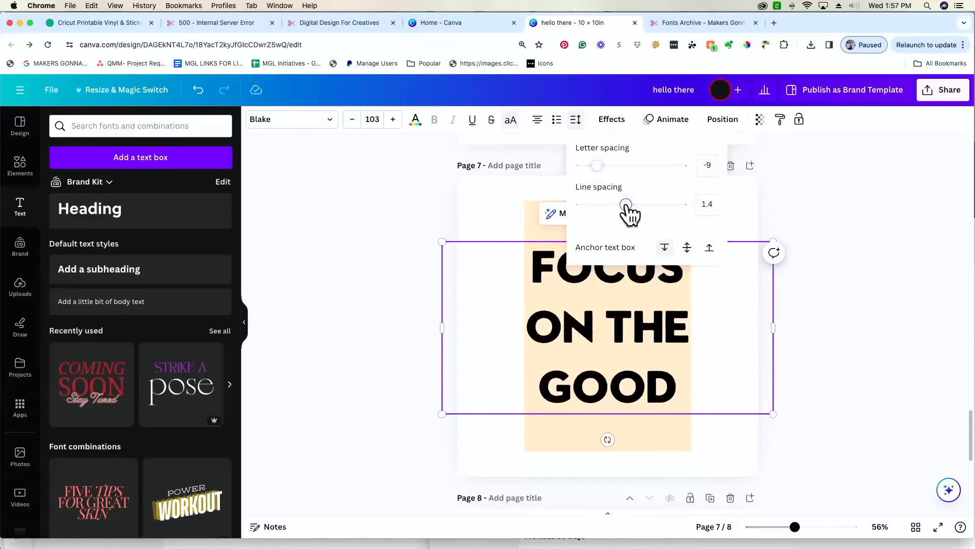
pyautogui.moveTo(626, 204); pyautogui.dragTo(606, 204)
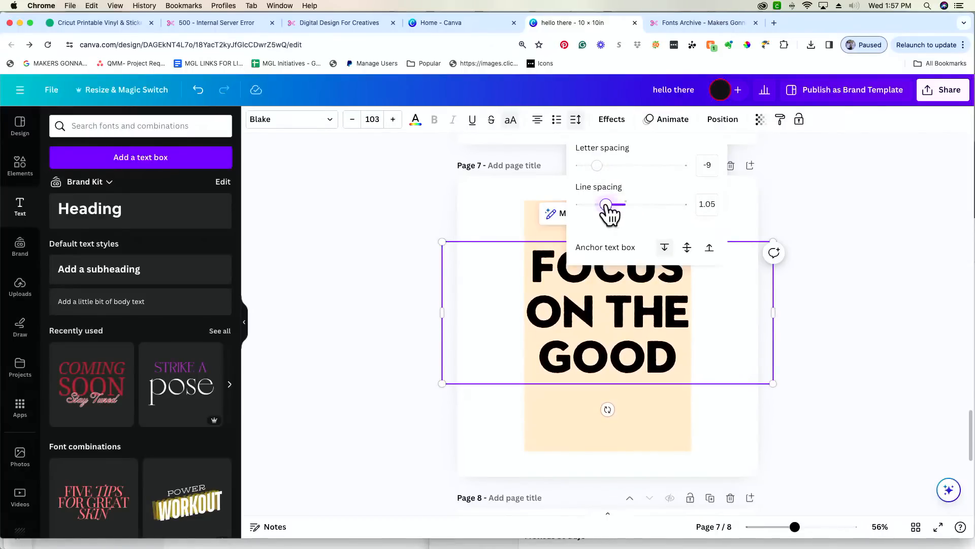
pyautogui.click(389, 217)
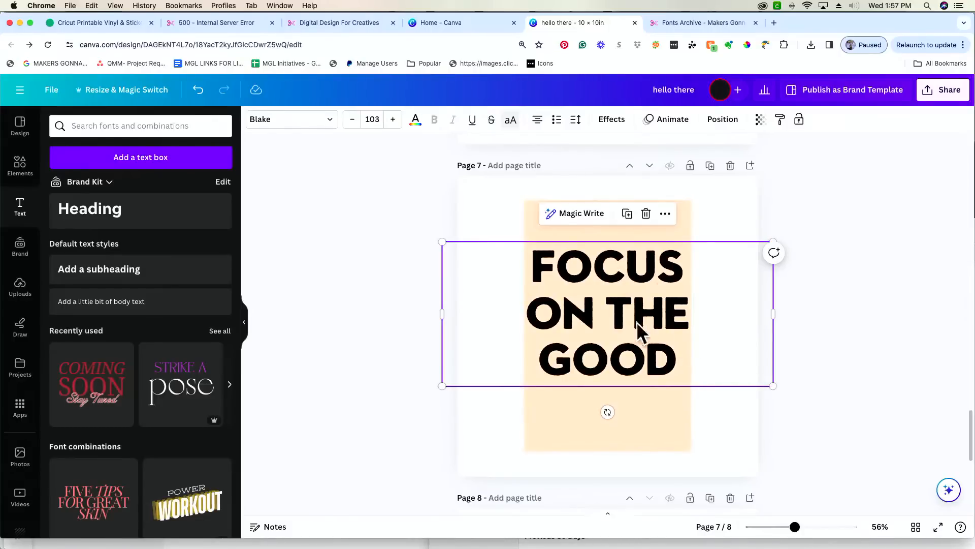
# - Split ON and THE onto separate lines so the heading has four lines
pyautogui.doubleClick(603, 310)
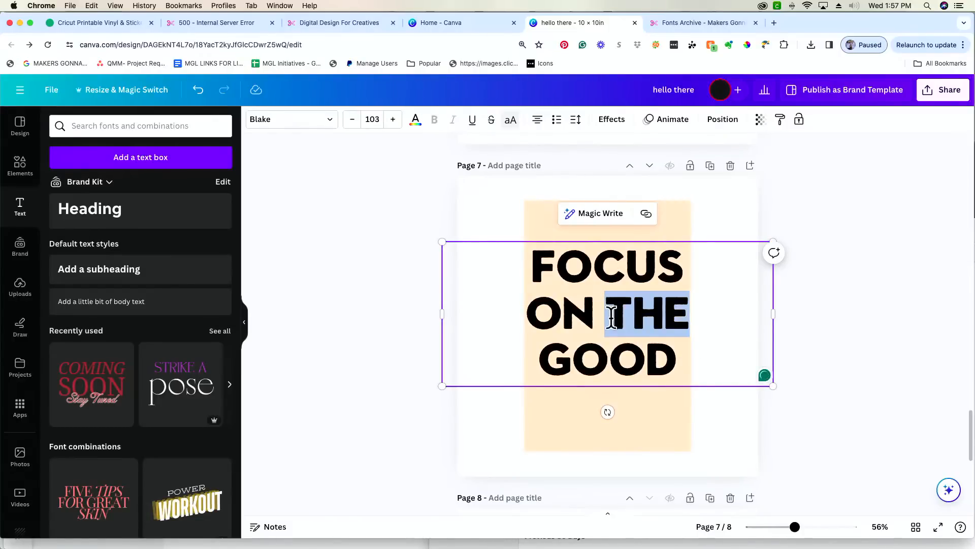
pyautogui.click(600, 315)
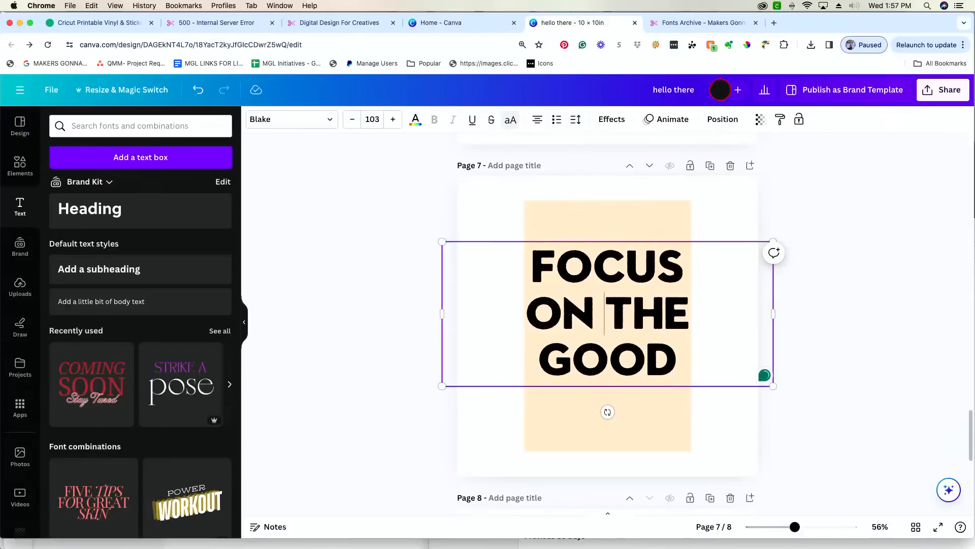
pyautogui.press('BackSpace')
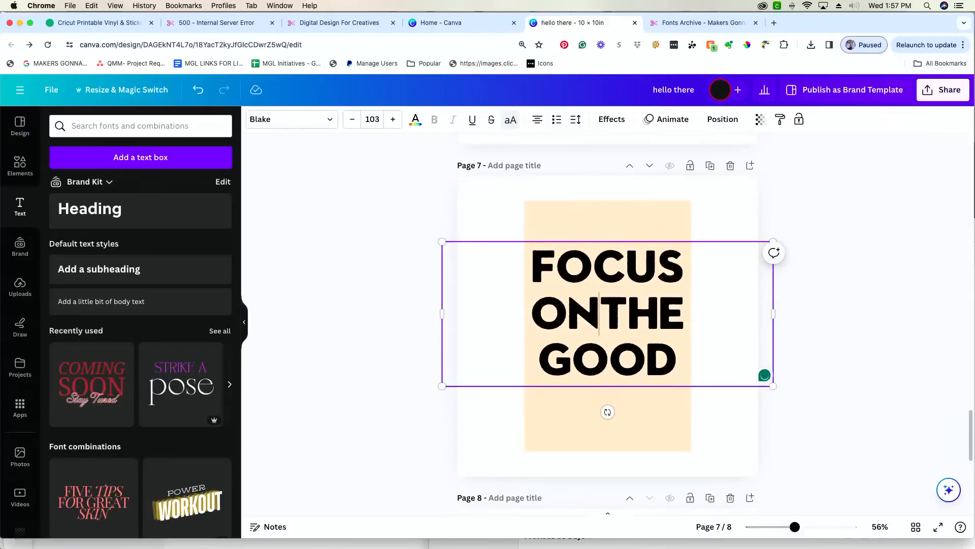
pyautogui.press('Return')
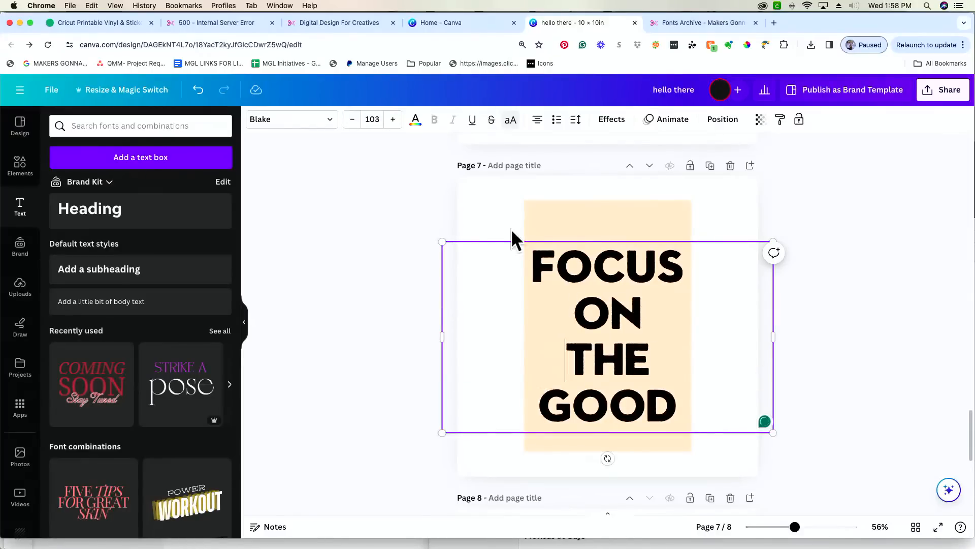
# - Narrow the heading box, resize the text to 91 and centre it on the panel
pyautogui.moveTo(544, 341); pyautogui.dragTo(585, 315)
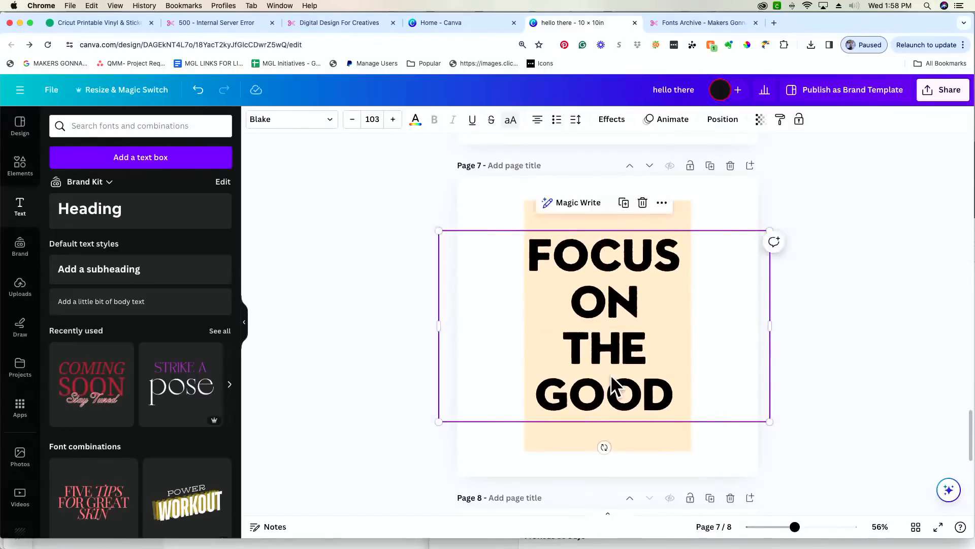
pyautogui.moveTo(616, 387); pyautogui.dragTo(613, 376)
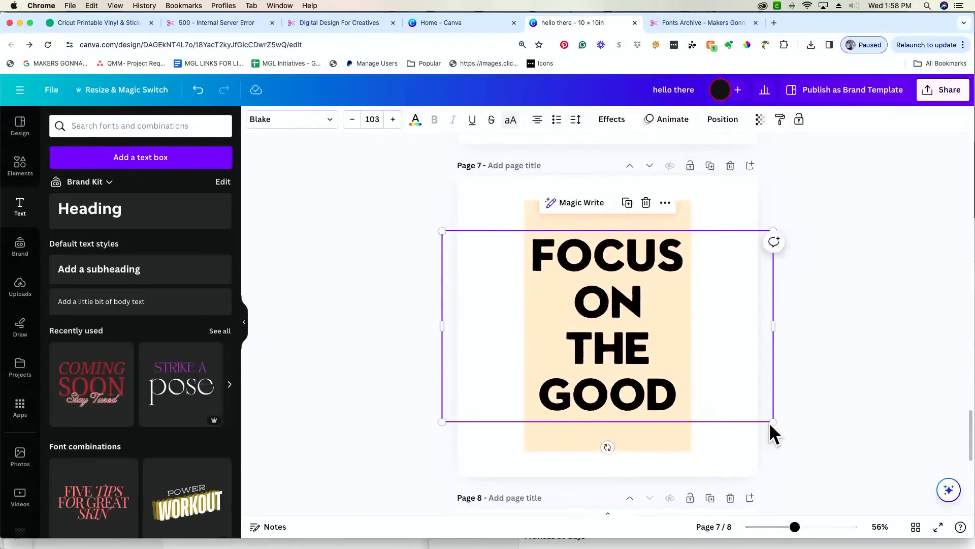
pyautogui.scroll(-1, 771, 423)
pyautogui.moveTo(771, 422); pyautogui.dragTo(772, 423)
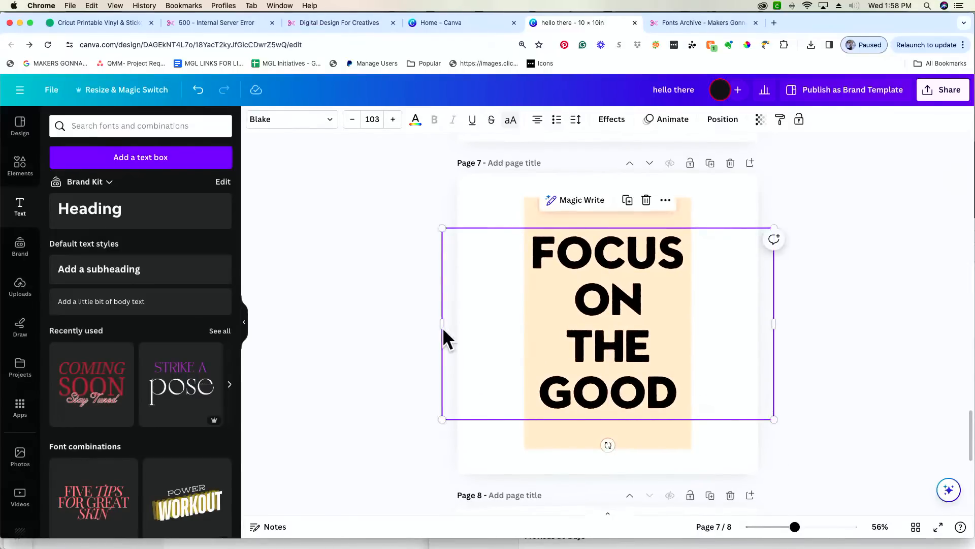
pyautogui.moveTo(443, 327); pyautogui.dragTo(598, 327)
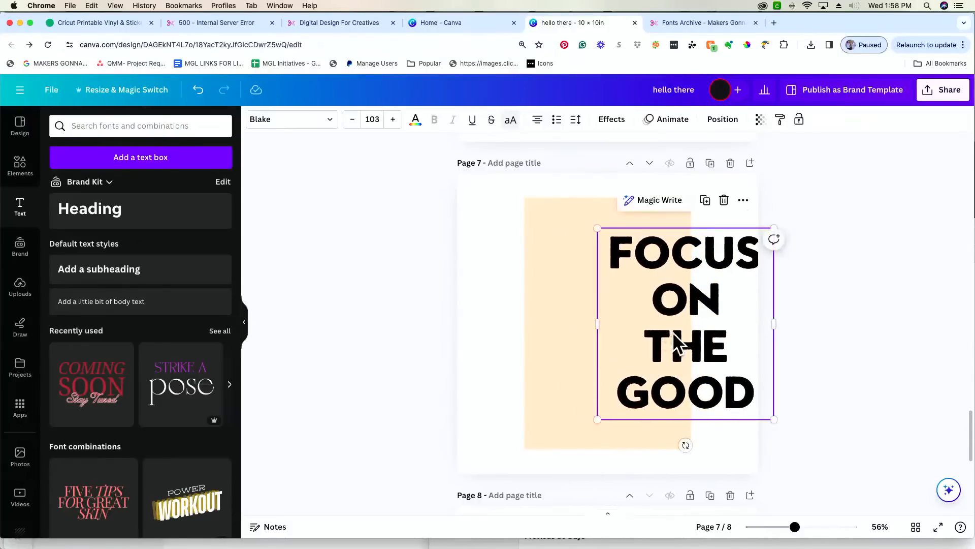
pyautogui.moveTo(672, 331); pyautogui.dragTo(600, 330)
pyautogui.moveTo(697, 417); pyautogui.dragTo(675, 397)
pyautogui.moveTo(598, 351); pyautogui.dragTo(607, 360)
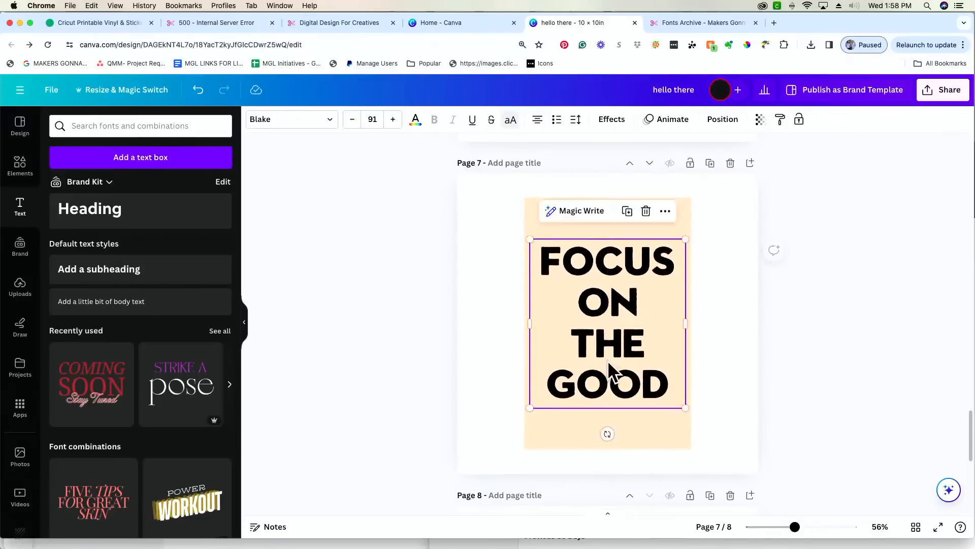
pyautogui.click(447, 374)
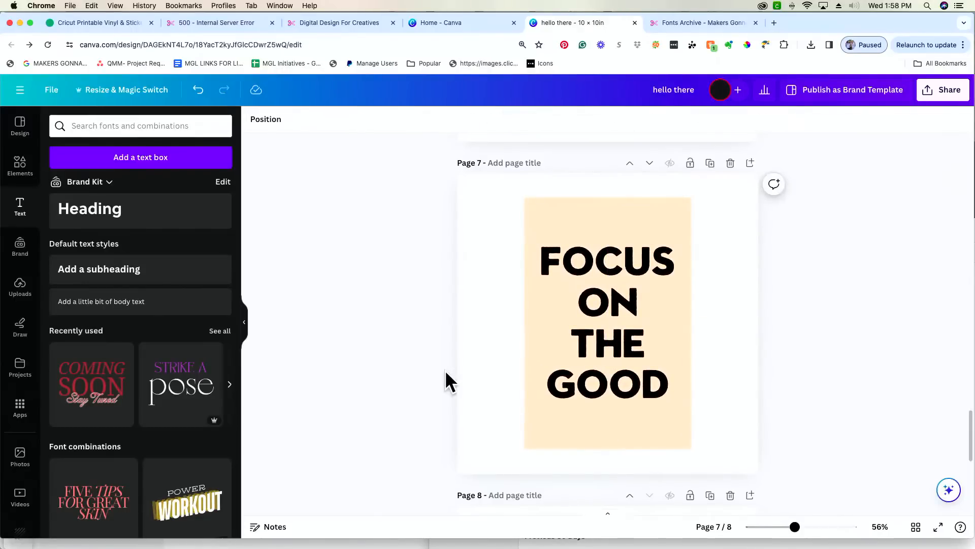
# - Left-align the four heading lines
pyautogui.click(613, 322)
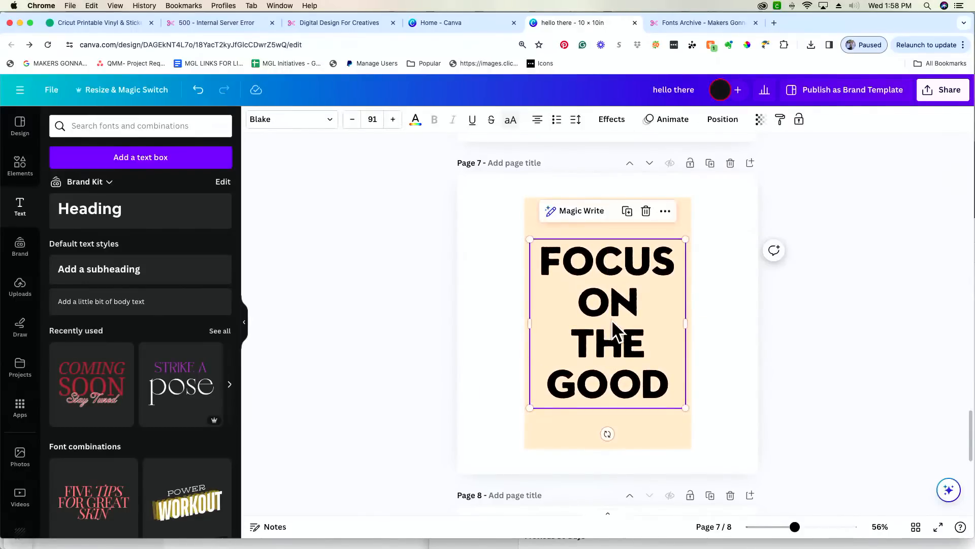
pyautogui.click(538, 119)
pyautogui.click(337, 375)
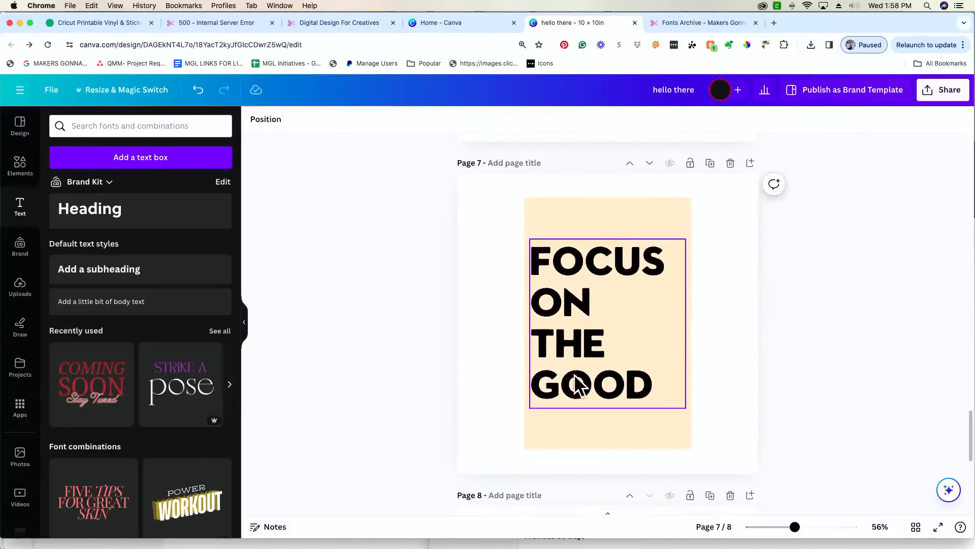
pyautogui.moveTo(571, 364)
pyautogui.mouseDown()
pyautogui.moveTo(572, 373)
pyautogui.moveTo(569, 362)
pyautogui.mouseUp()
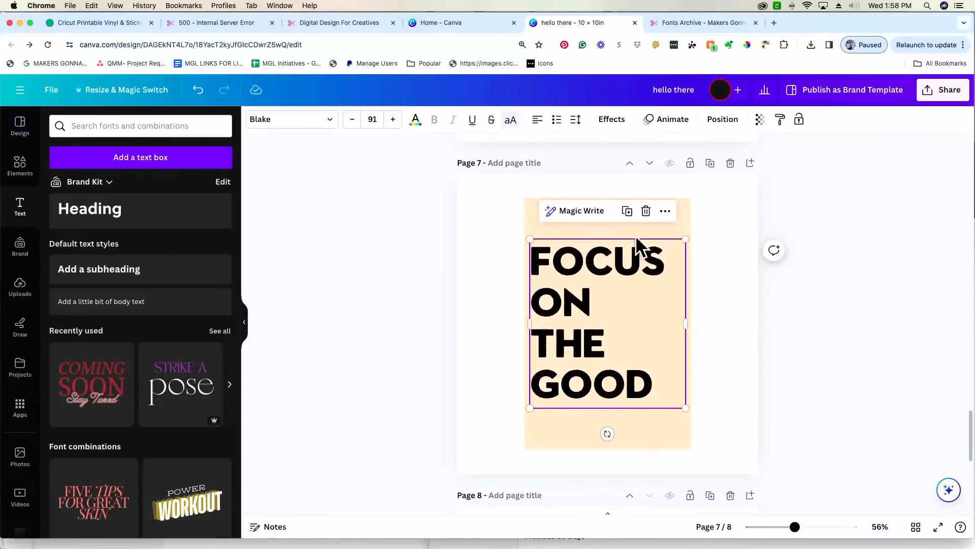
# - Try centre and right alignment, return to left, then move the heading lower on the panel
pyautogui.click(539, 122)
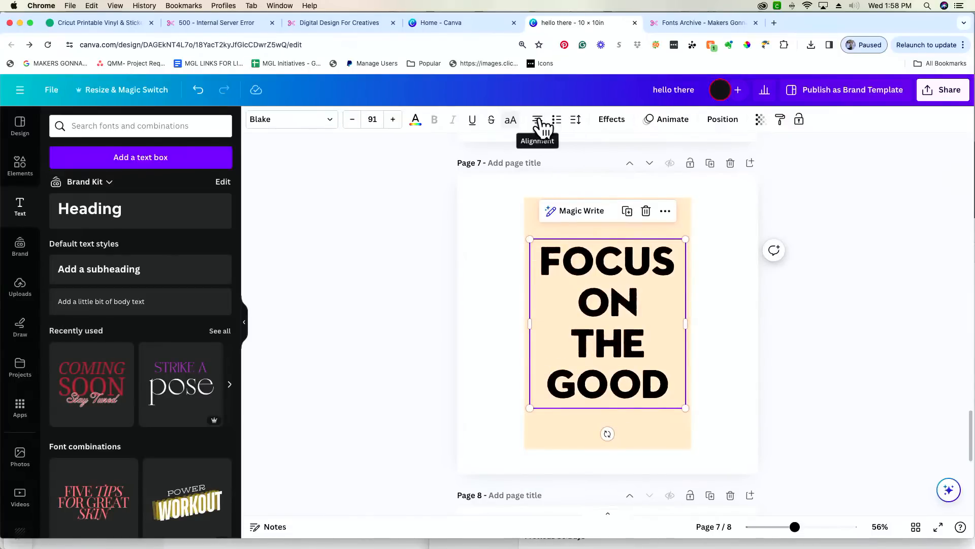
pyautogui.click(538, 122)
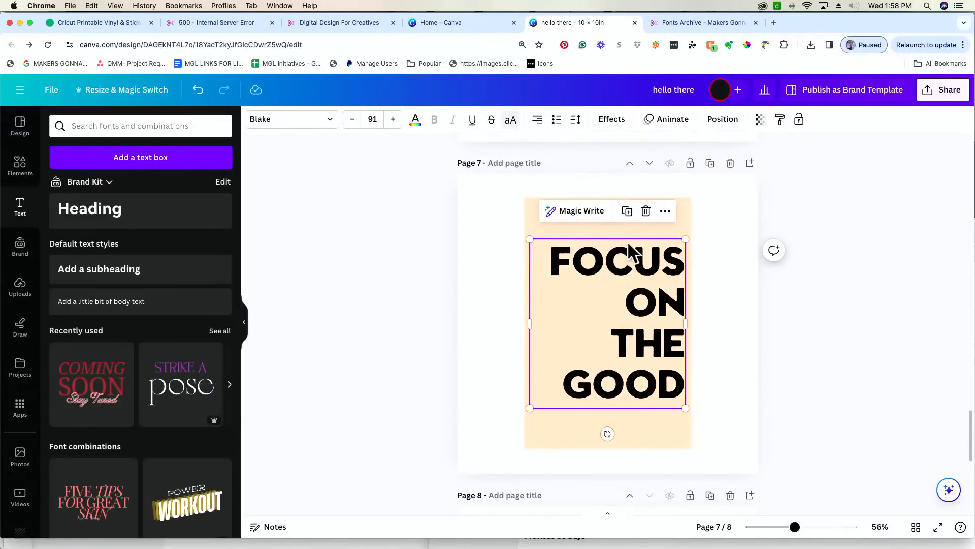
pyautogui.click(537, 122)
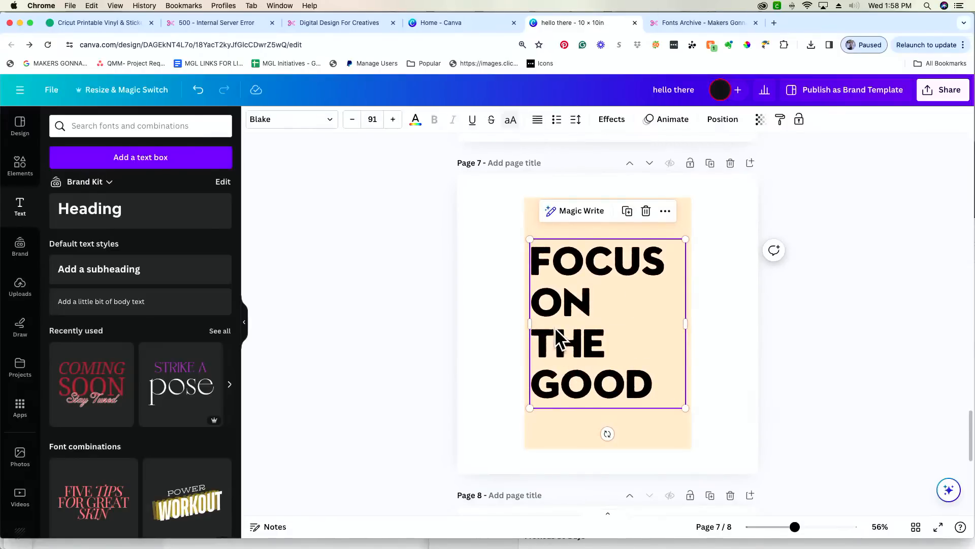
pyautogui.click(326, 387)
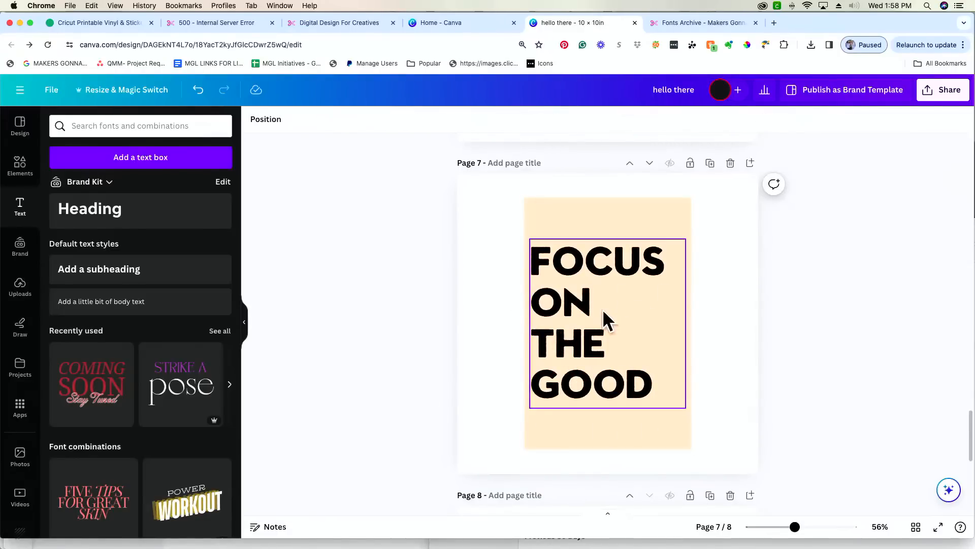
pyautogui.moveTo(584, 302); pyautogui.dragTo(572, 328)
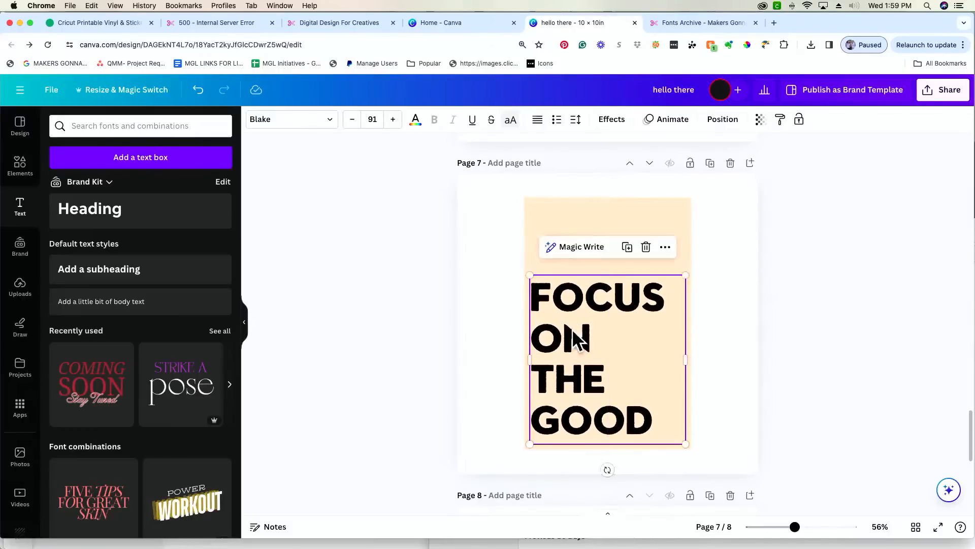
pyautogui.click(371, 320)
pyautogui.scroll(3, 539, 320)
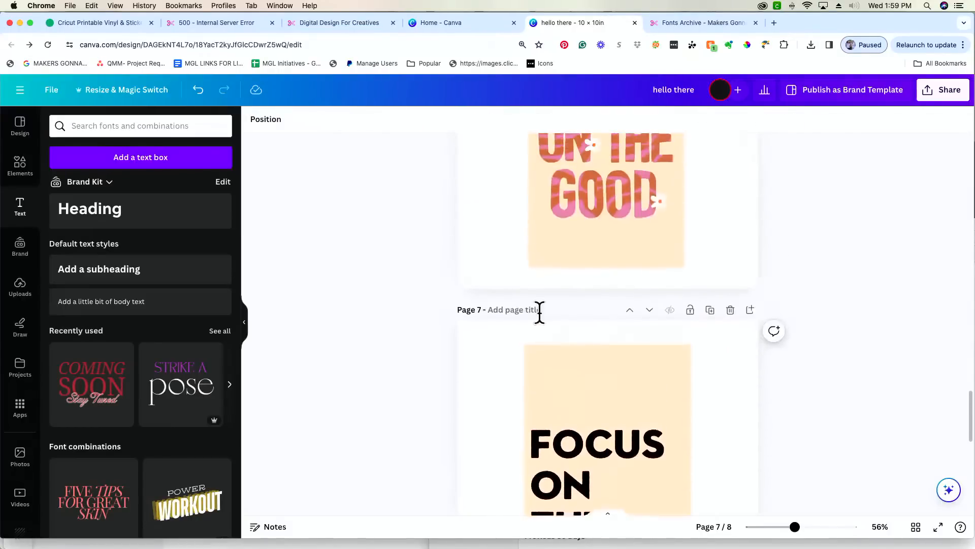
pyautogui.scroll(4, 539, 312)
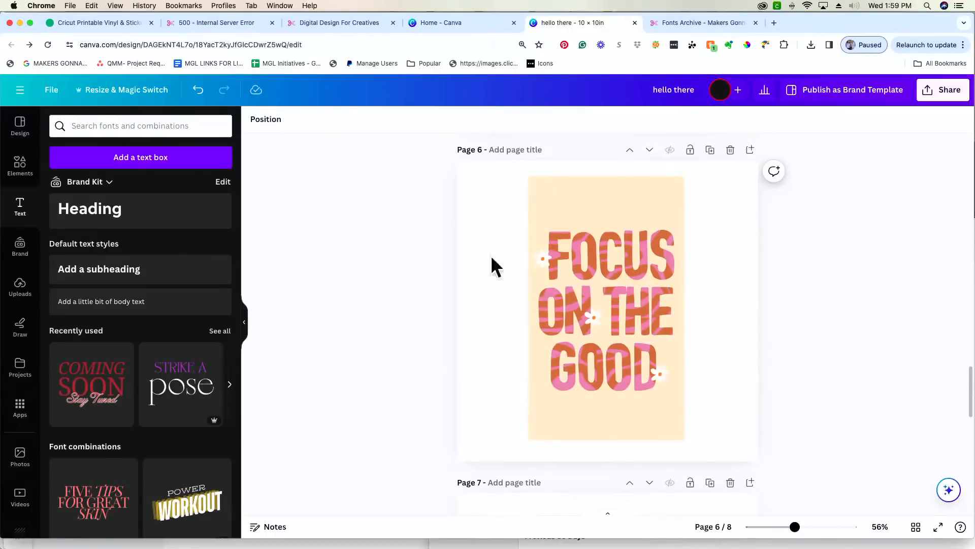
pyautogui.scroll(-5, 386, 294)
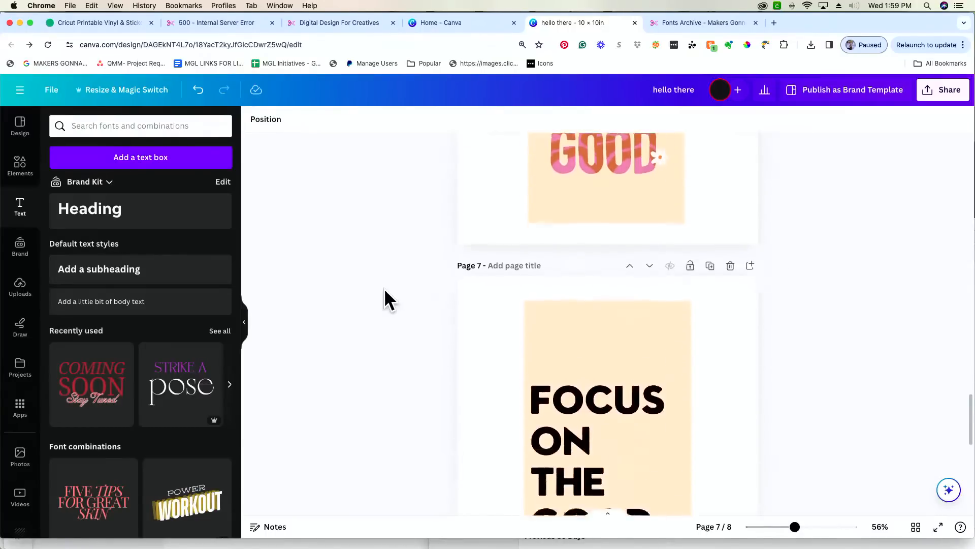
pyautogui.scroll(-2, 384, 288)
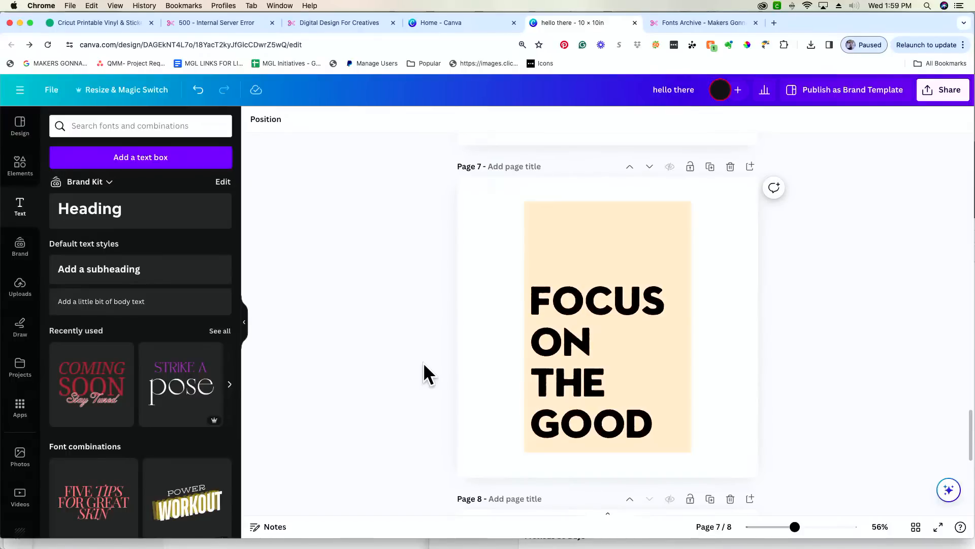
# - Select all four lines of FOCUS ON THE GOOD and colour them white
pyautogui.click(594, 365)
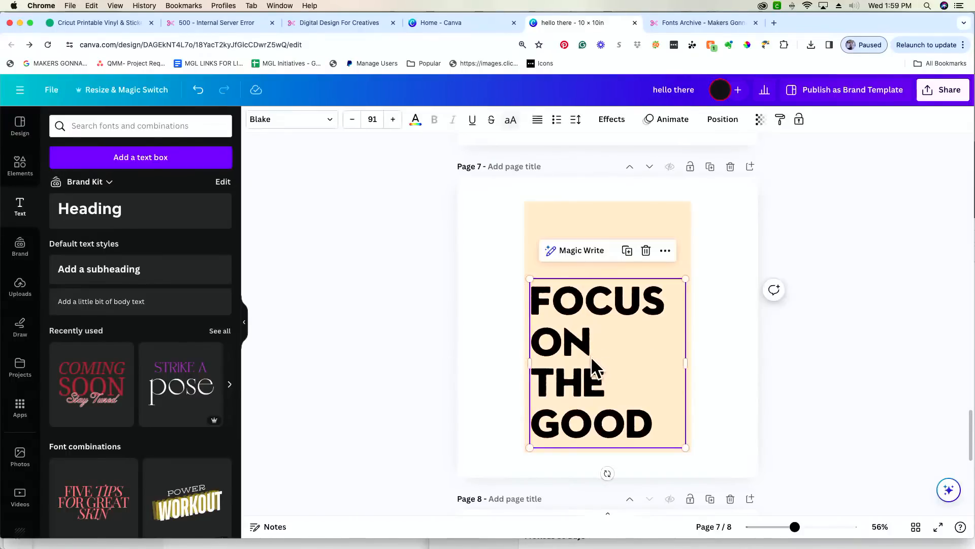
pyautogui.click(583, 312)
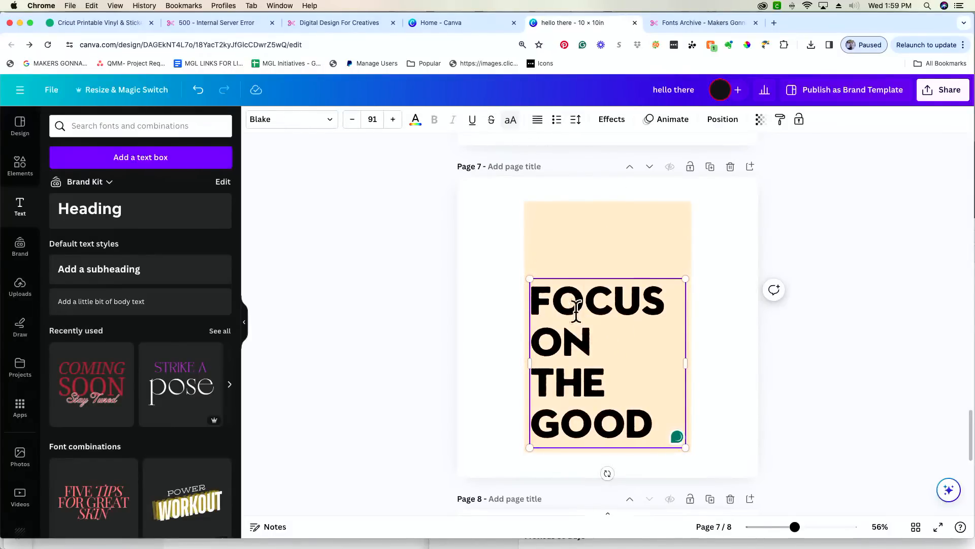
pyautogui.moveTo(672, 424); pyautogui.dragTo(525, 312)
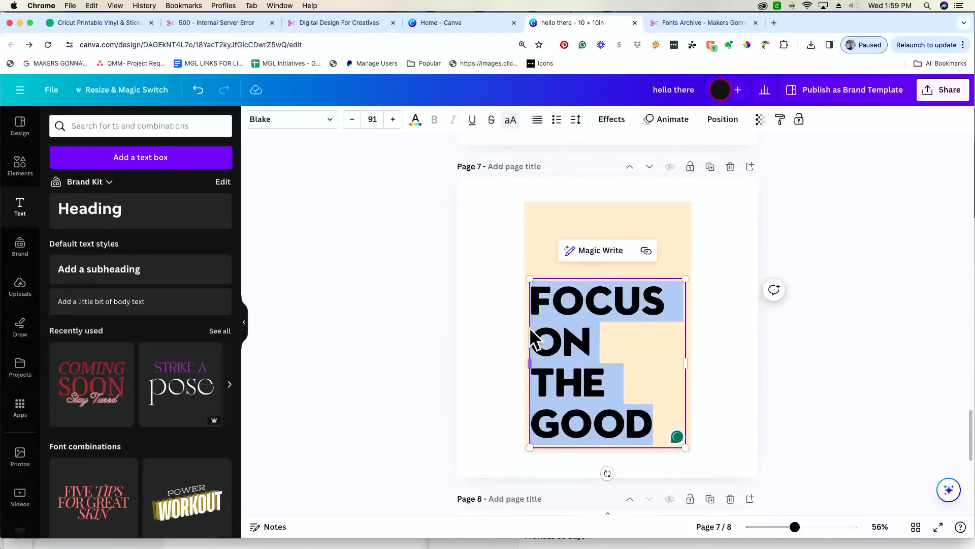
pyautogui.click(414, 120)
pyautogui.click(186, 220)
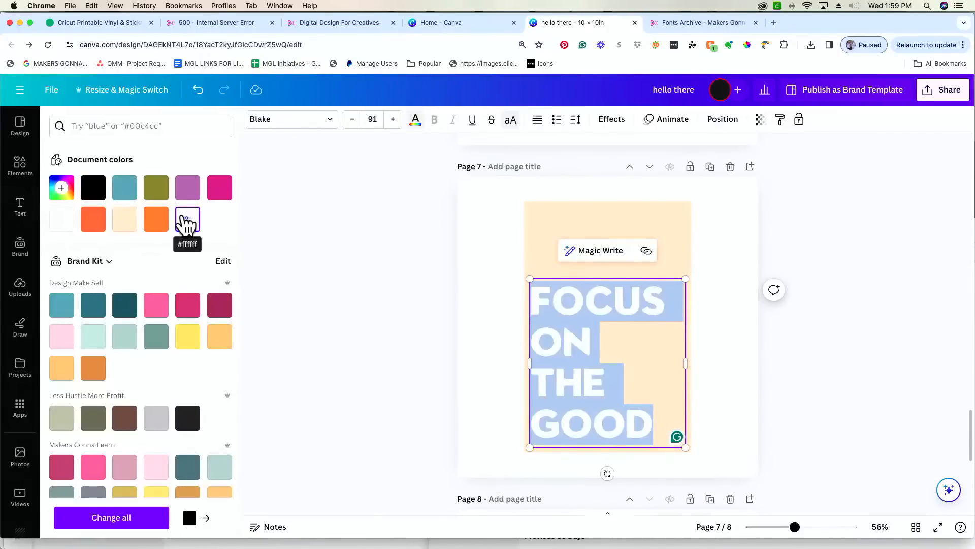
pyautogui.click(402, 318)
pyautogui.click(403, 317)
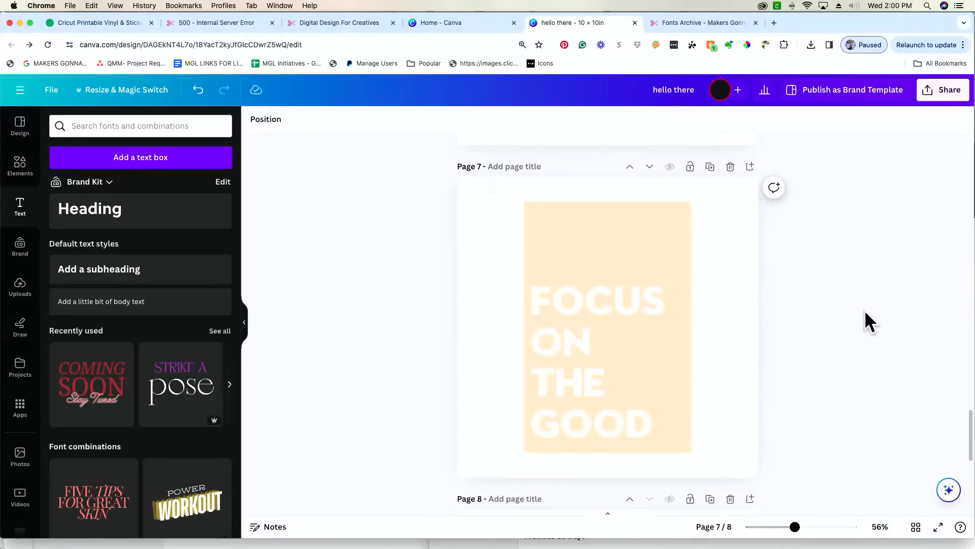
# - Download just the current page (Page 7) as a PNG, saved as hello there.png
pyautogui.click(952, 100)
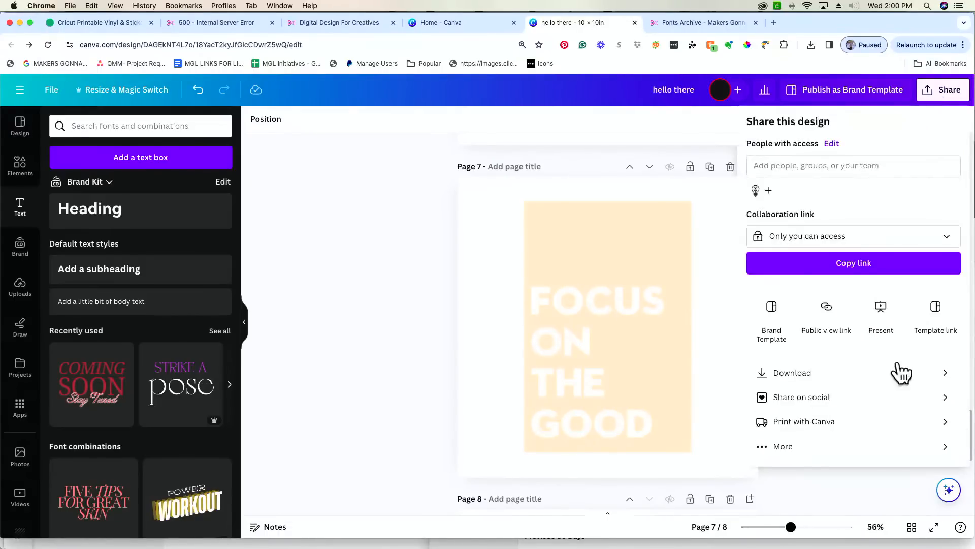
pyautogui.click(911, 374)
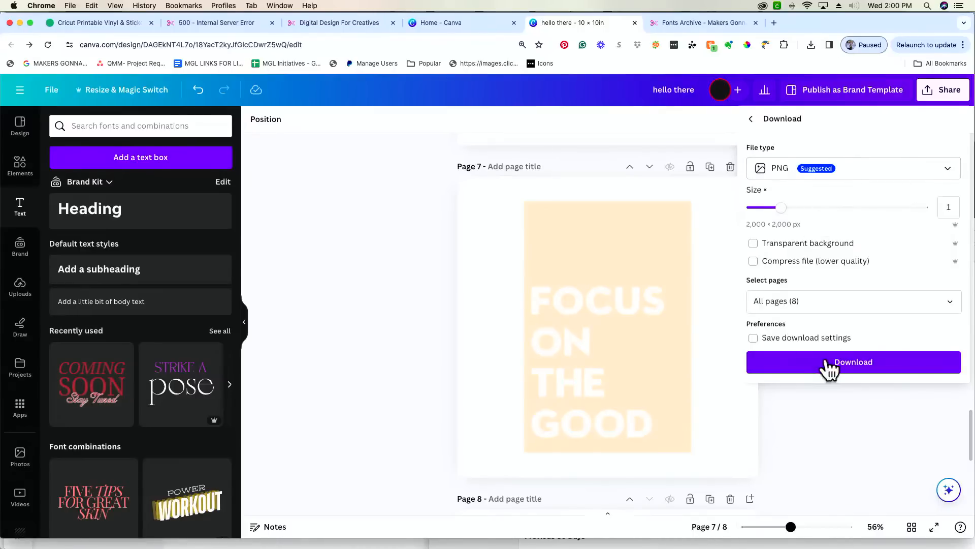
pyautogui.click(833, 303)
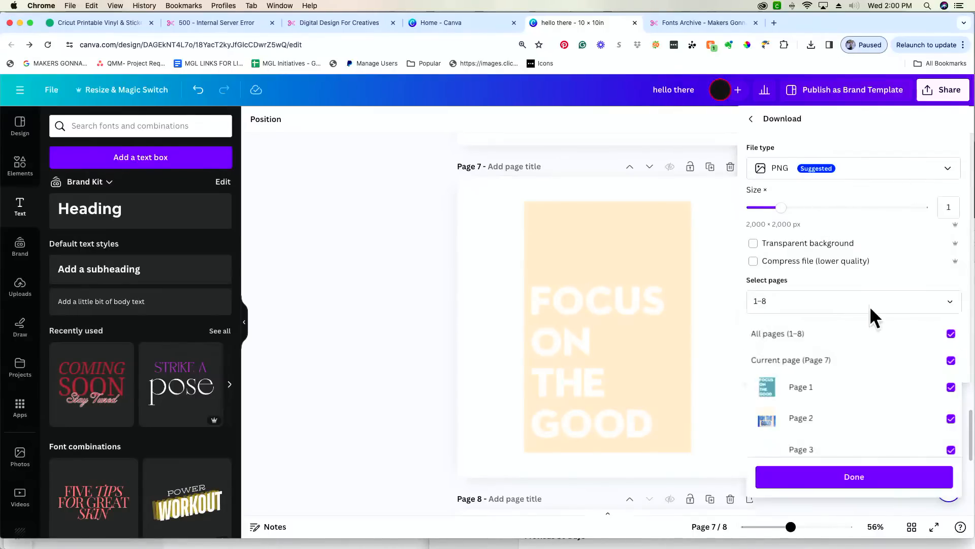
pyautogui.click(952, 333)
pyautogui.click(952, 333)
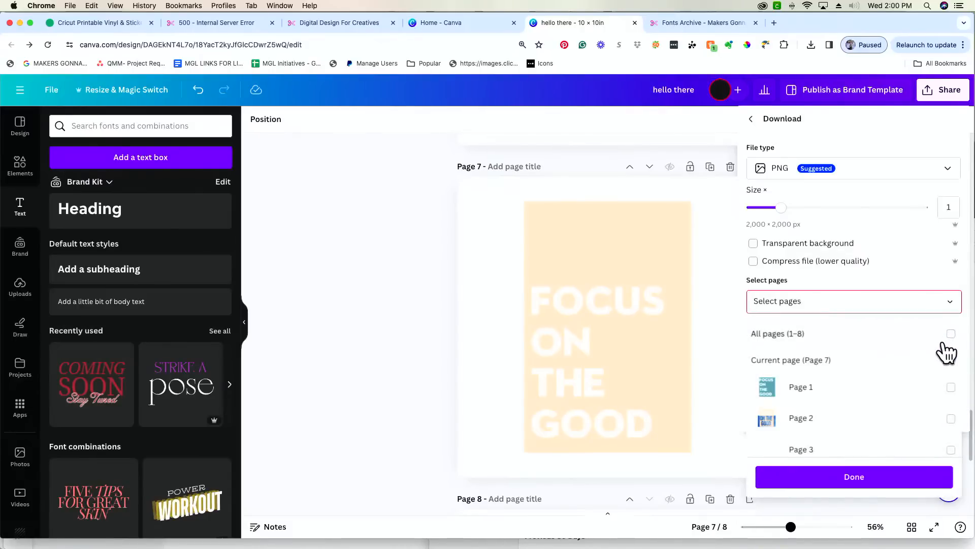
pyautogui.click(950, 360)
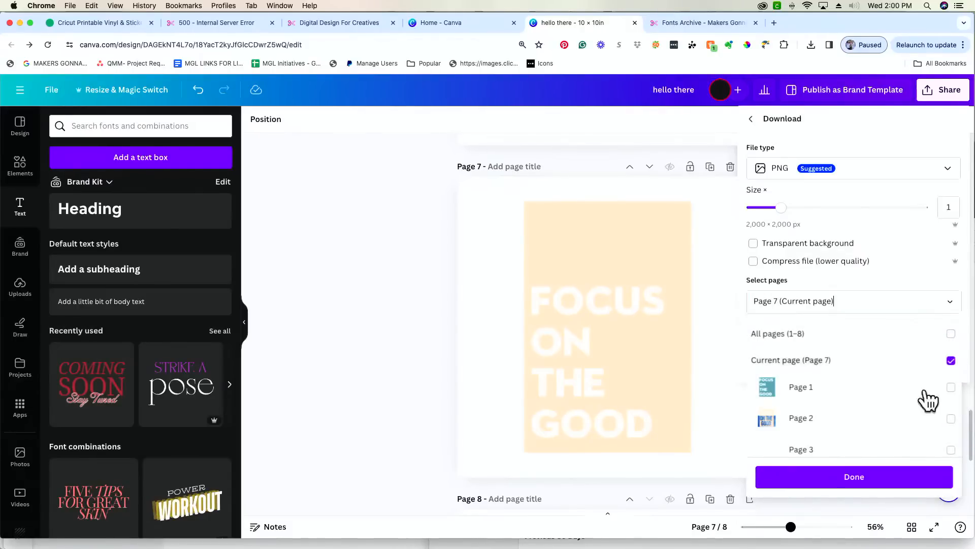
pyautogui.click(834, 488)
pyautogui.click(845, 370)
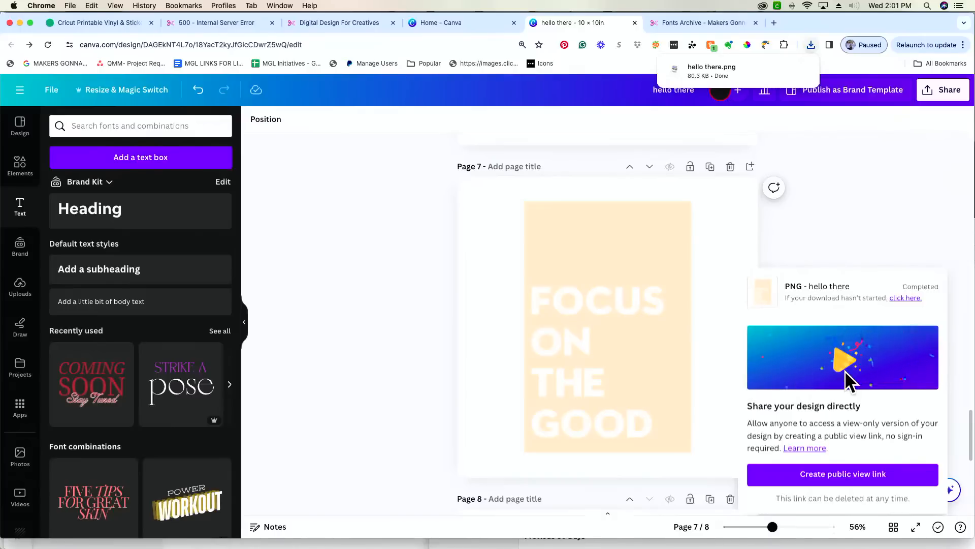
# - Check the exported hello there.png in Preview, then return to the Canva editor
pyautogui.moveTo(756, 70)
pyautogui.click(695, 65)
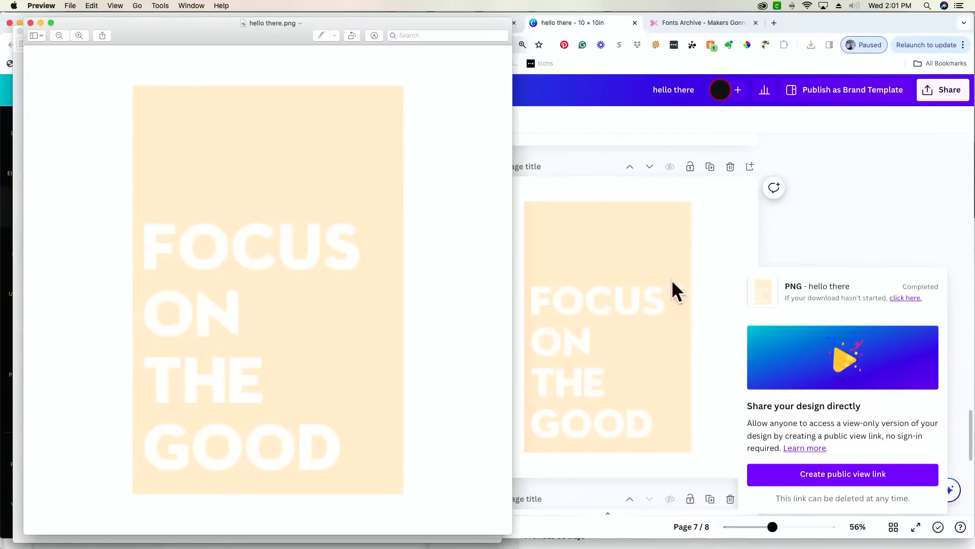
pyautogui.click(909, 218)
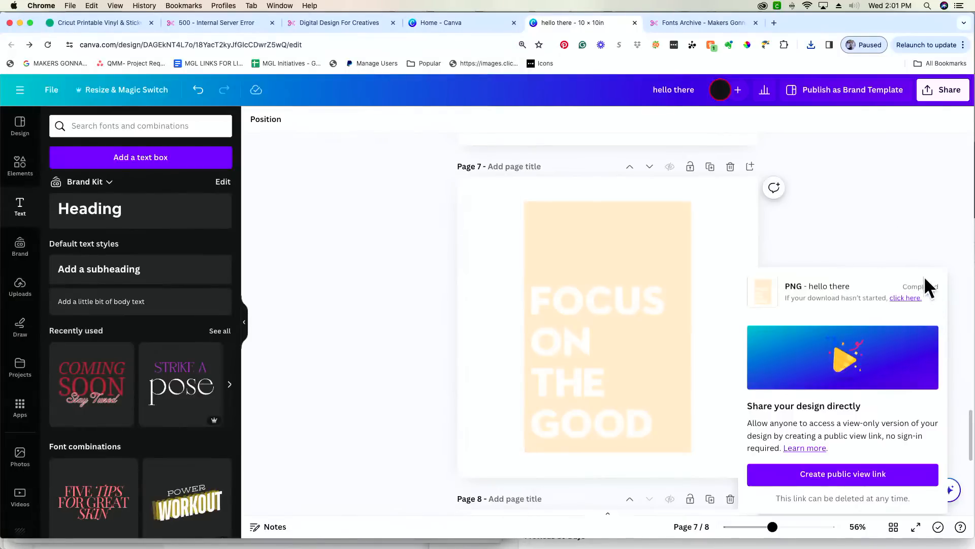
# - Close the download-completed notice and insert a new blank page after page 7
pyautogui.click(944, 209)
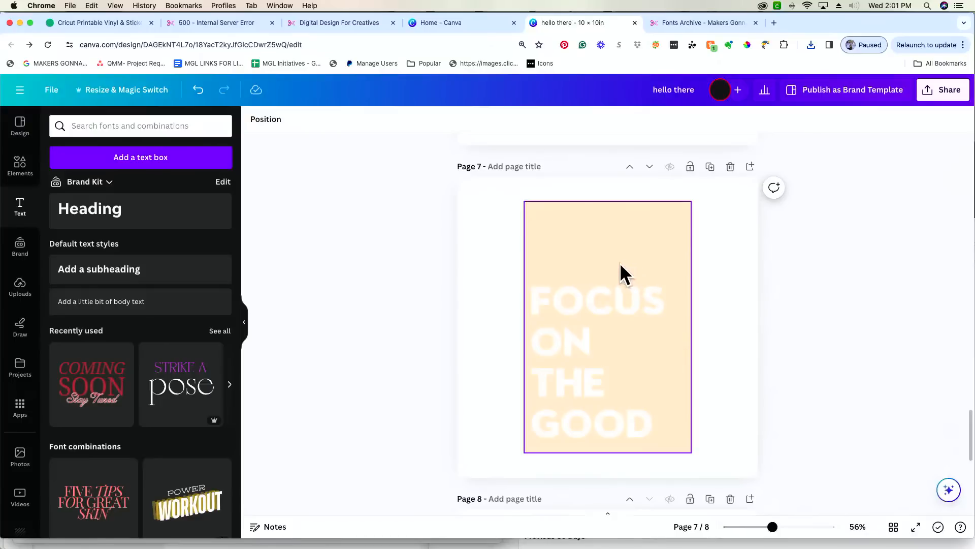
pyautogui.click(750, 167)
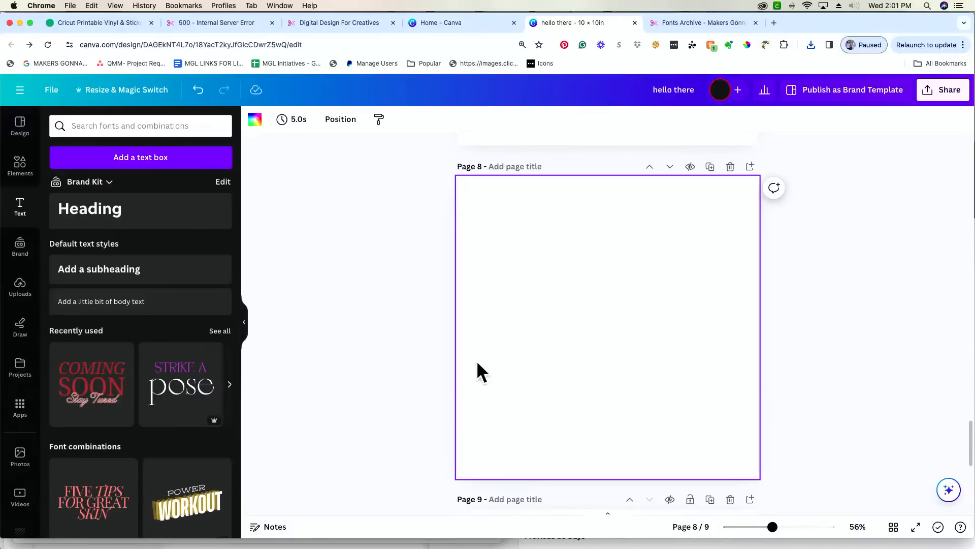
pyautogui.scroll(15, 483, 368)
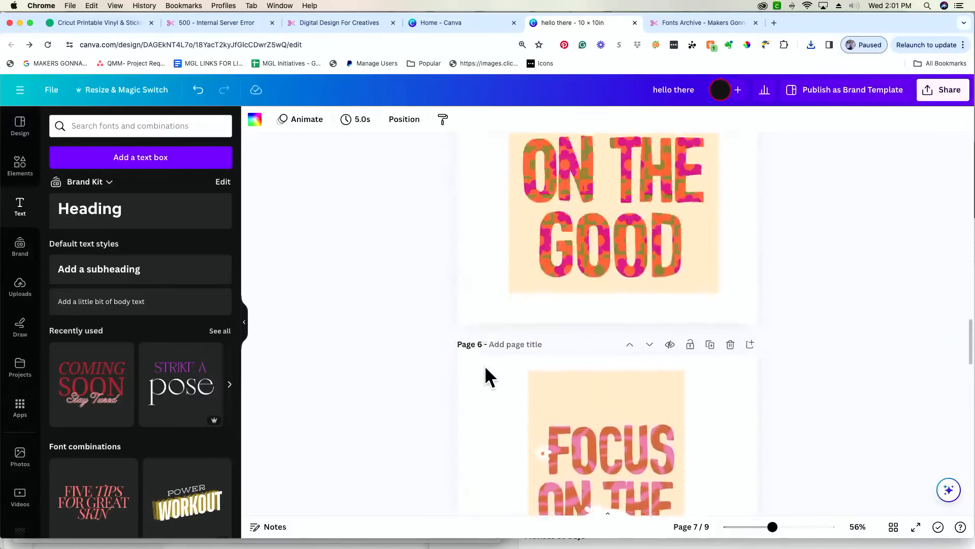
pyautogui.scroll(20, 485, 369)
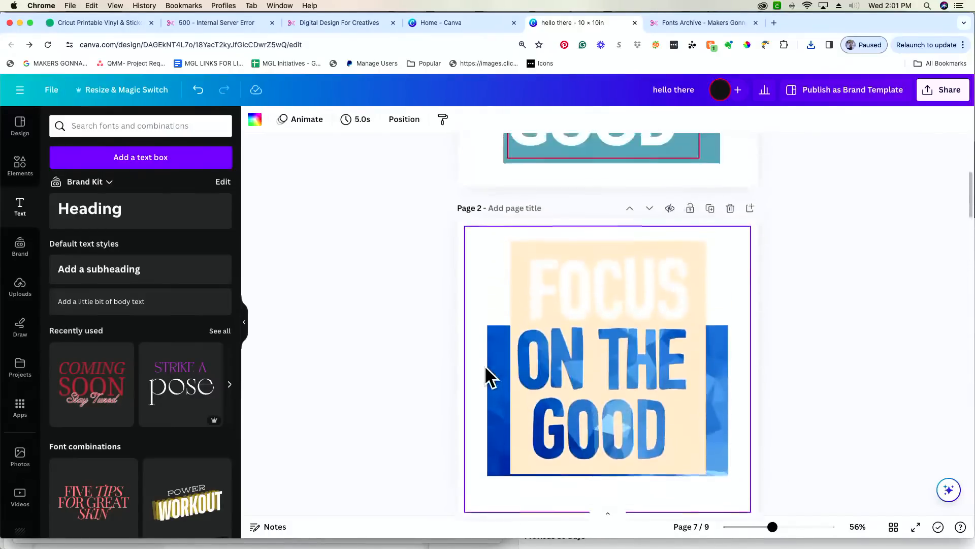
pyautogui.scroll(5, 486, 367)
pyautogui.scroll(-10, 486, 367)
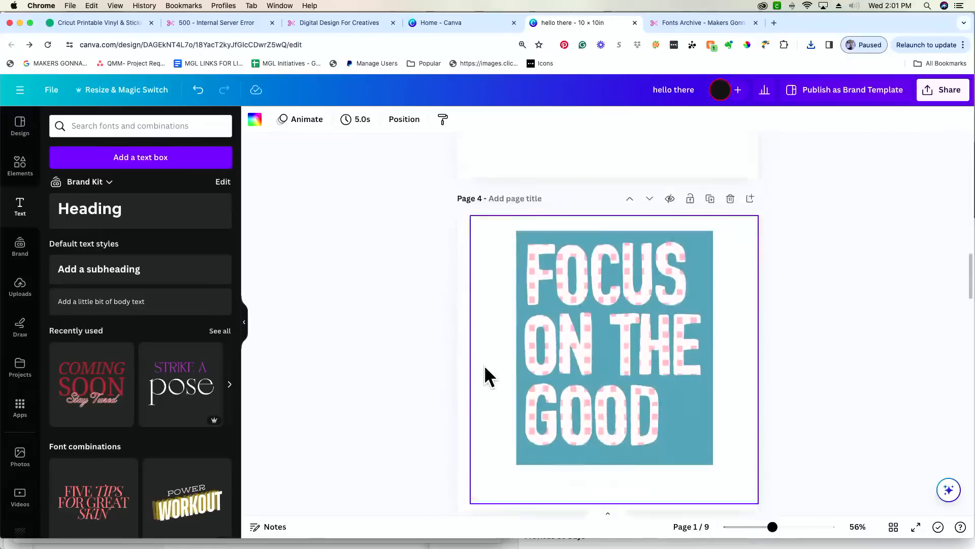
pyautogui.scroll(-20, 484, 364)
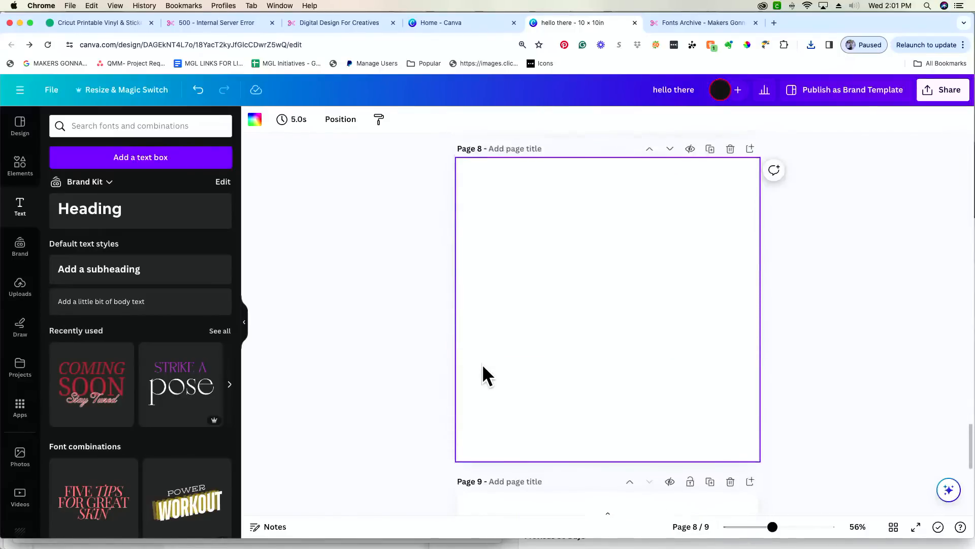
pyautogui.scroll(1, 482, 364)
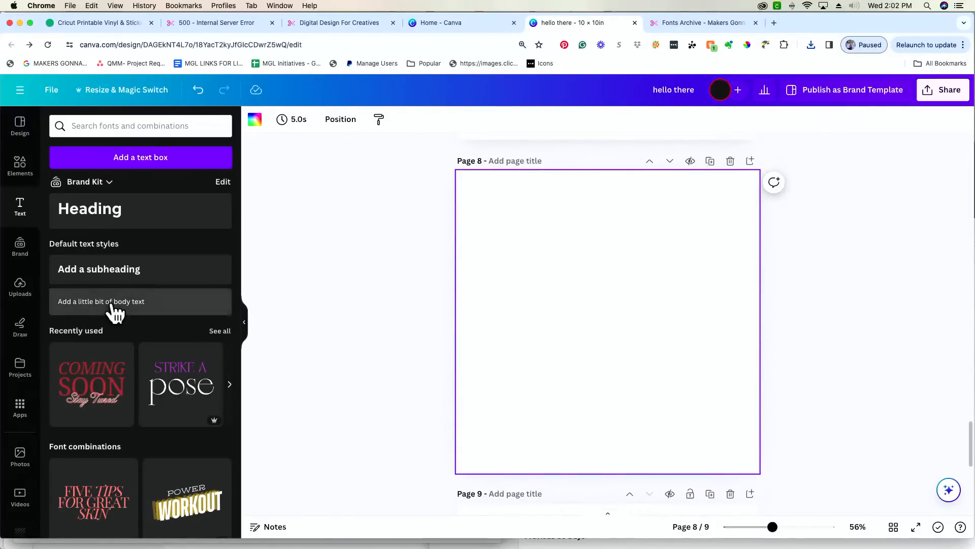
# - Drag hello there.png from Finder's Recents into Canva's Uploads panel
pyautogui.click(21, 285)
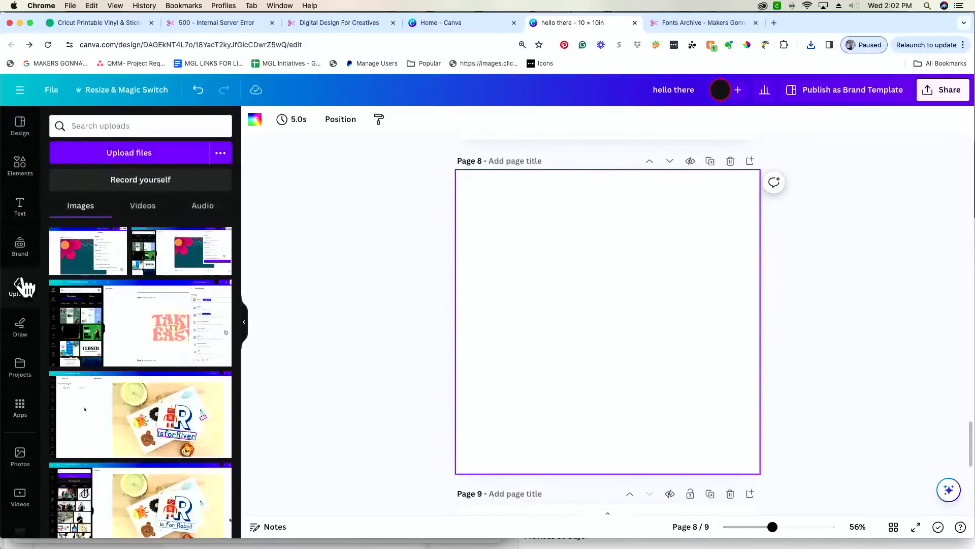
pyautogui.moveTo(431, 544)
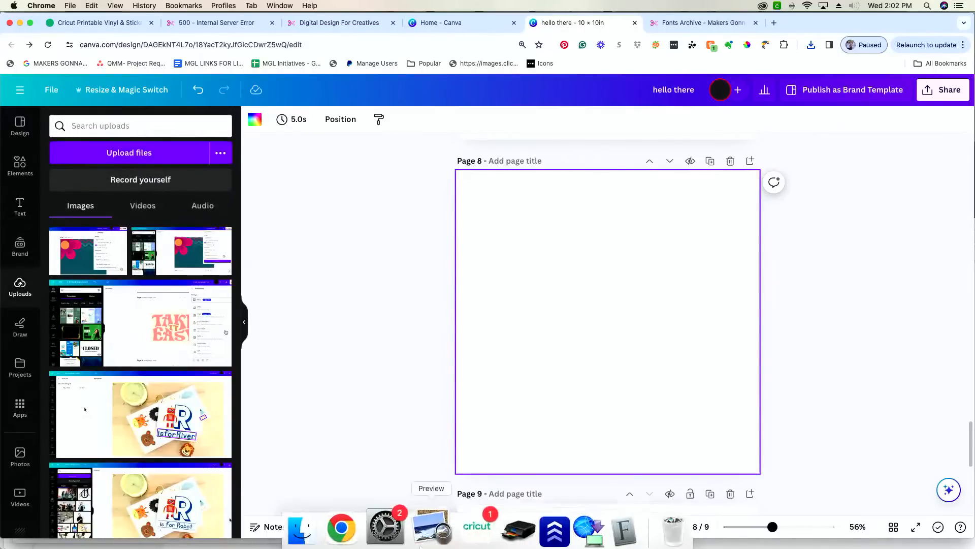
pyautogui.click(325, 523)
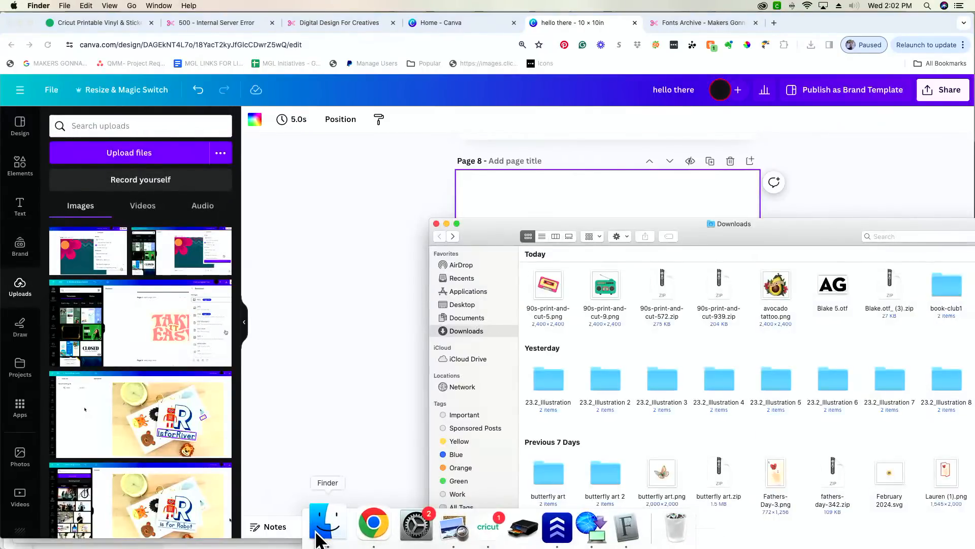
pyautogui.click(475, 278)
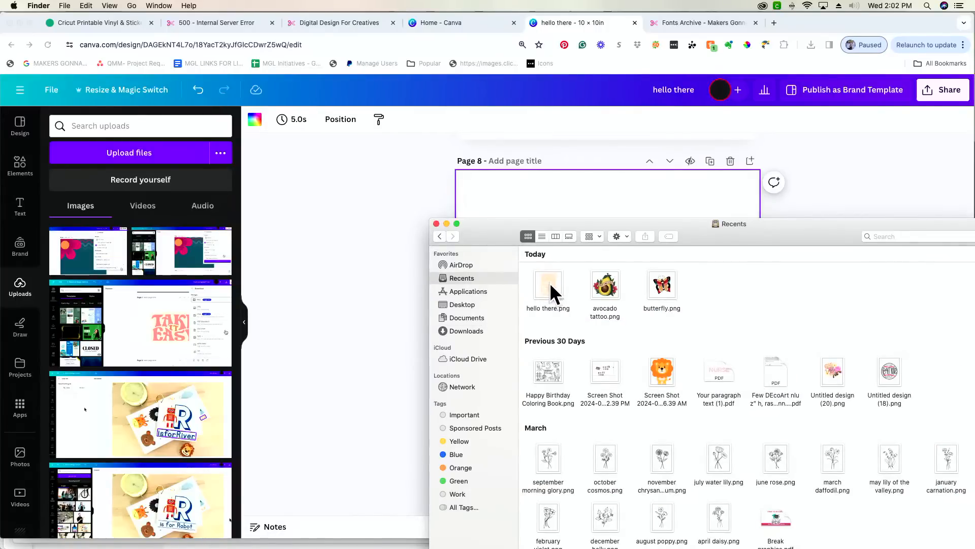
pyautogui.moveTo(546, 286); pyautogui.dragTo(548, 282)
pyautogui.moveTo(545, 284); pyautogui.dragTo(517, 292)
pyautogui.moveTo(172, 304); pyautogui.dragTo(168, 306)
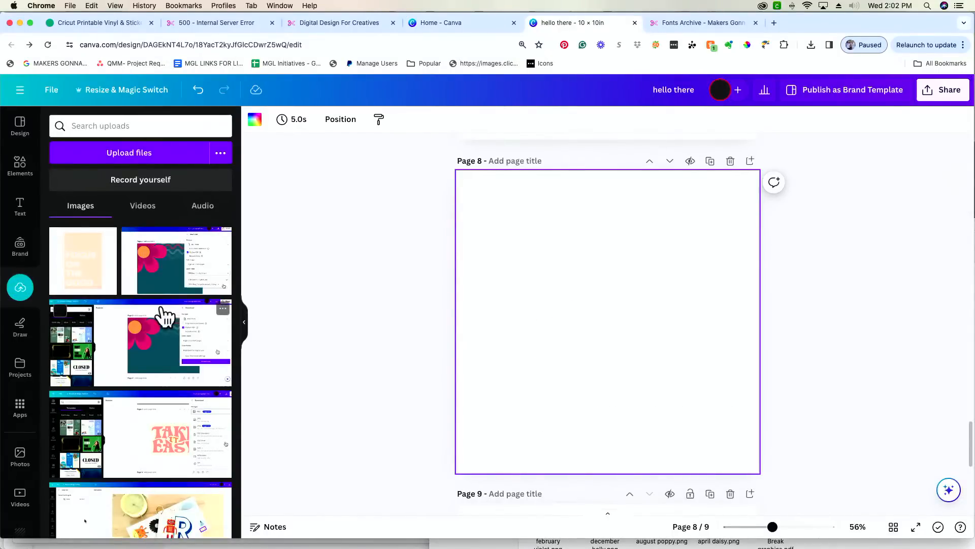
# - Add the uploaded hello there.png to page 8 and open Edit image
pyautogui.click(74, 275)
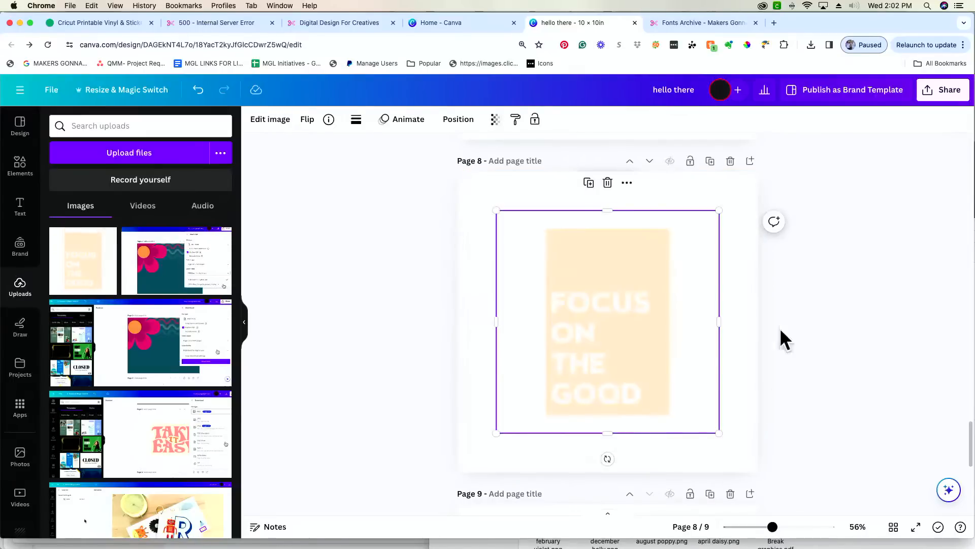
pyautogui.click(258, 122)
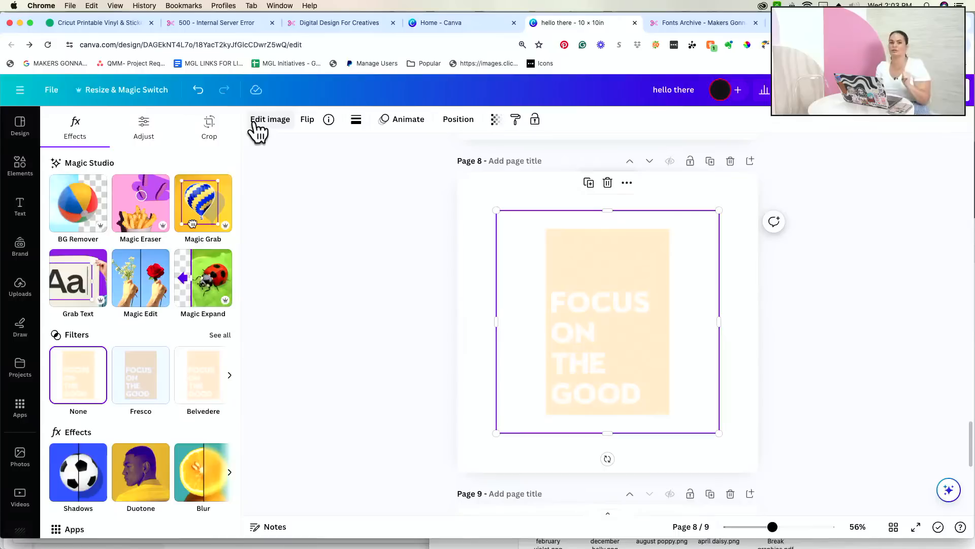
# - Strip the image's background with BG Remover, then return to Elements
pyautogui.click(90, 201)
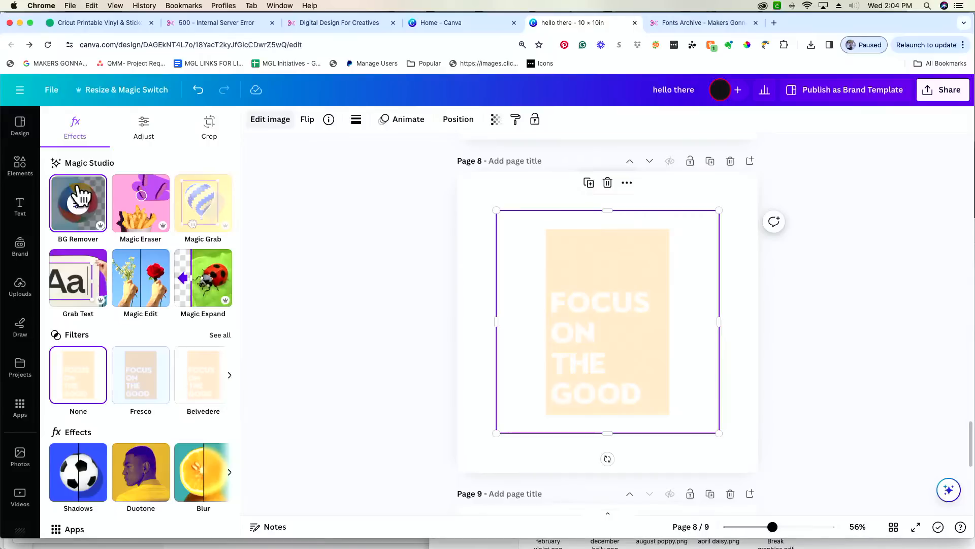
pyautogui.click(25, 174)
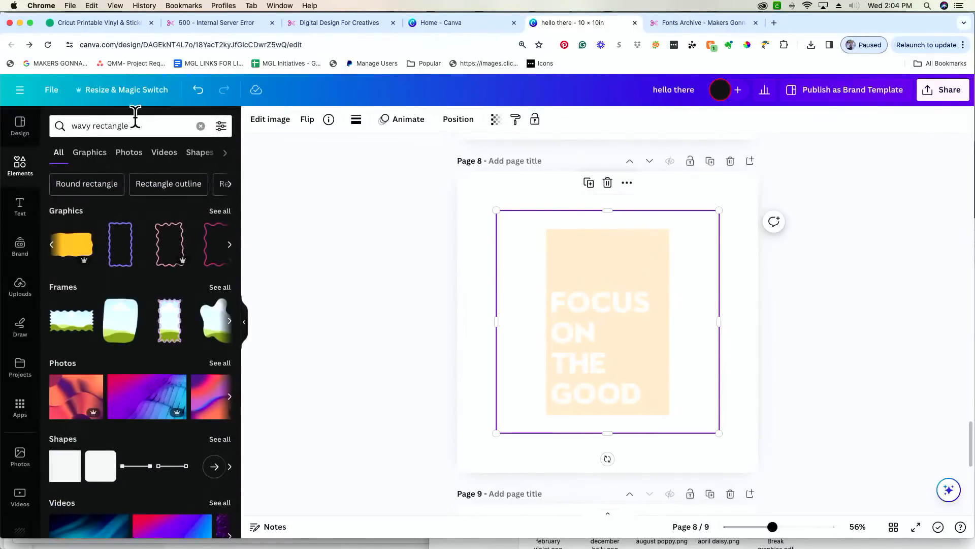
# - Search Elements for 'block patterns' and view all graphics results
pyautogui.click(200, 126)
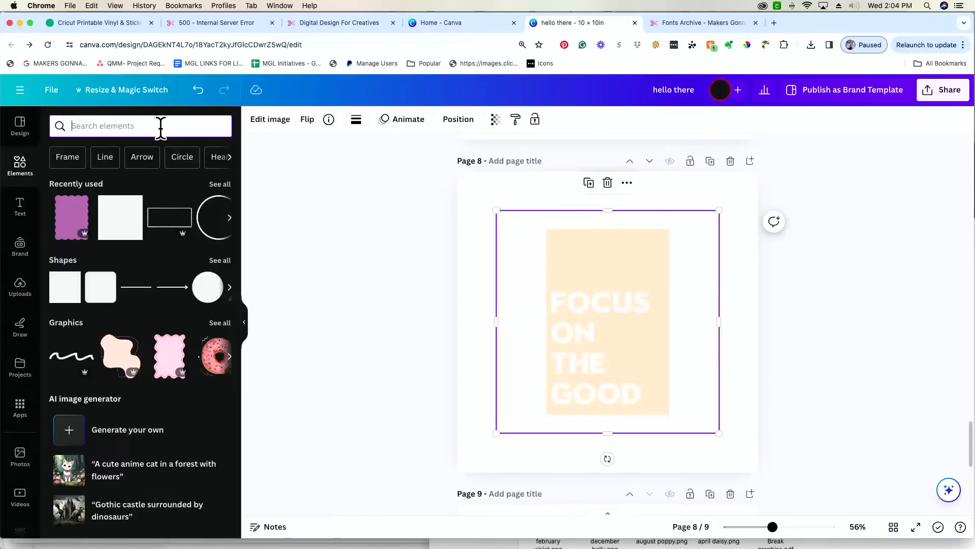
pyautogui.write('bloc')
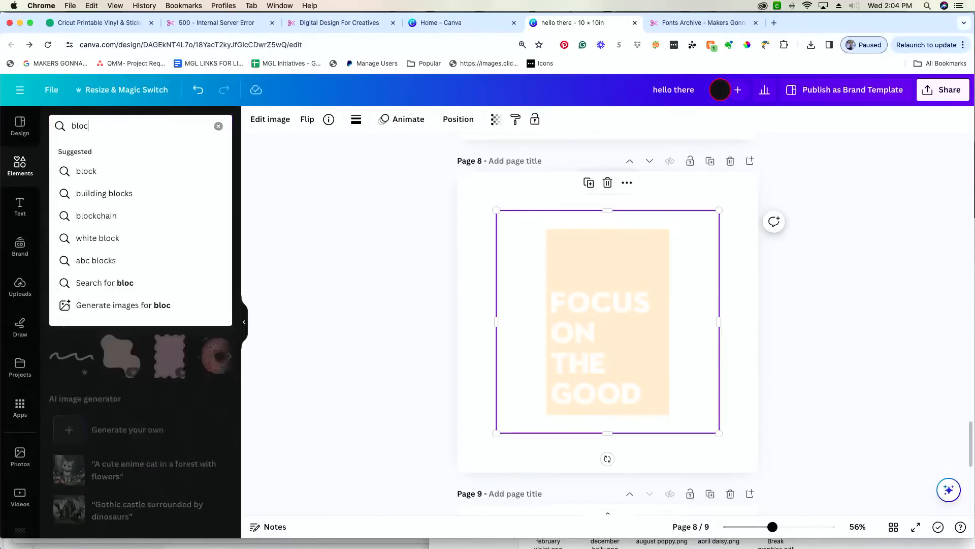
pyautogui.write('k patterns')
pyautogui.press('Return')
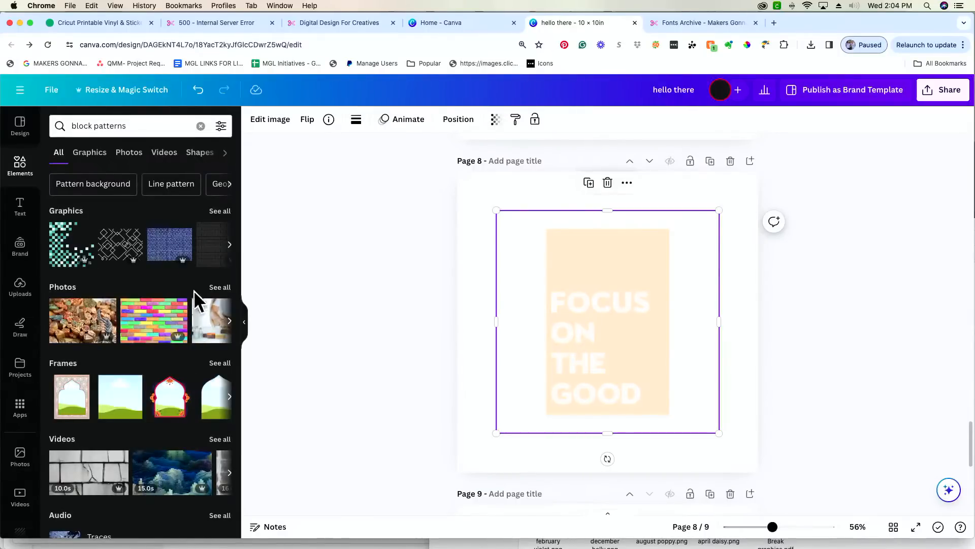
pyautogui.click(218, 212)
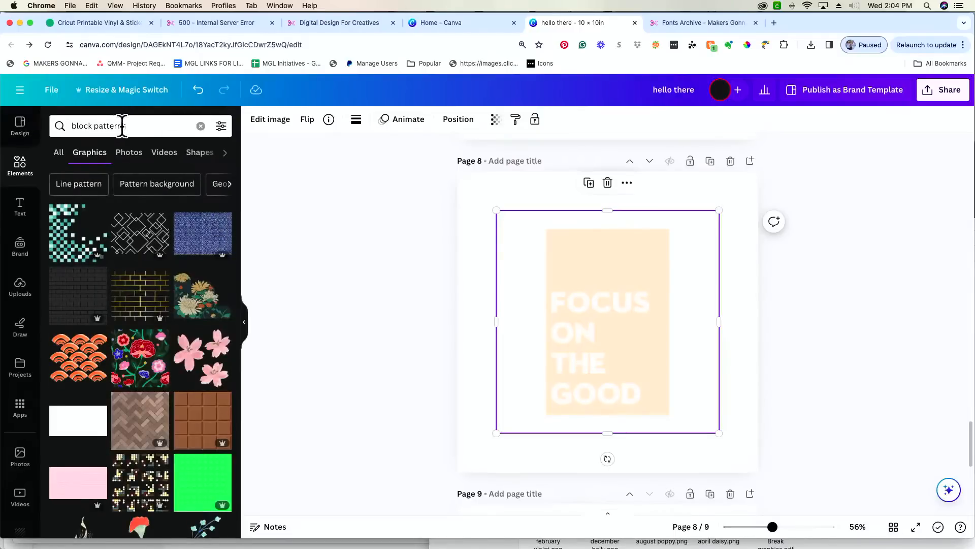
# - Change the element search to 'checkerboard'
pyautogui.click(124, 126)
pyautogui.write('cherckerb')
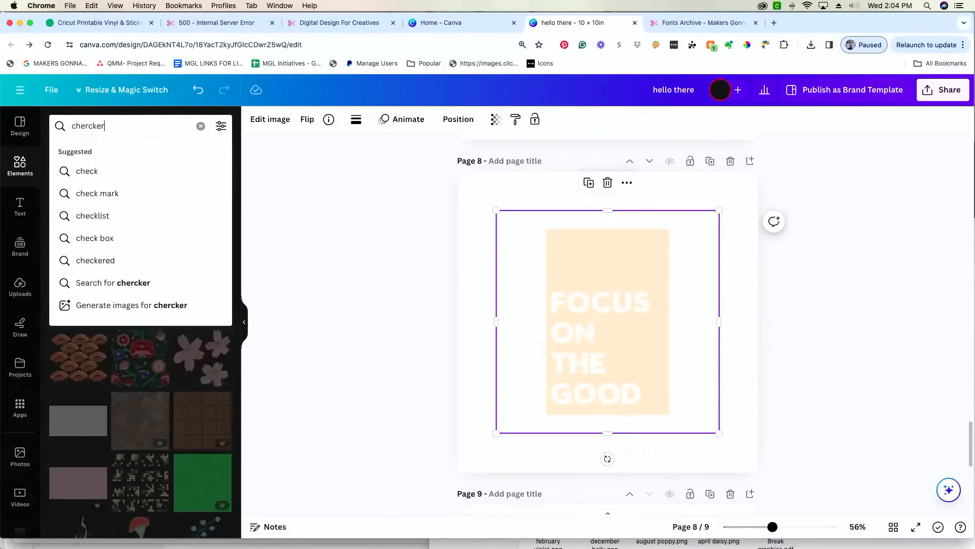
pyautogui.press('BackSpace')
pyautogui.press('BackSpace')
pyautogui.write('ckerboard')
pyautogui.press('Return')
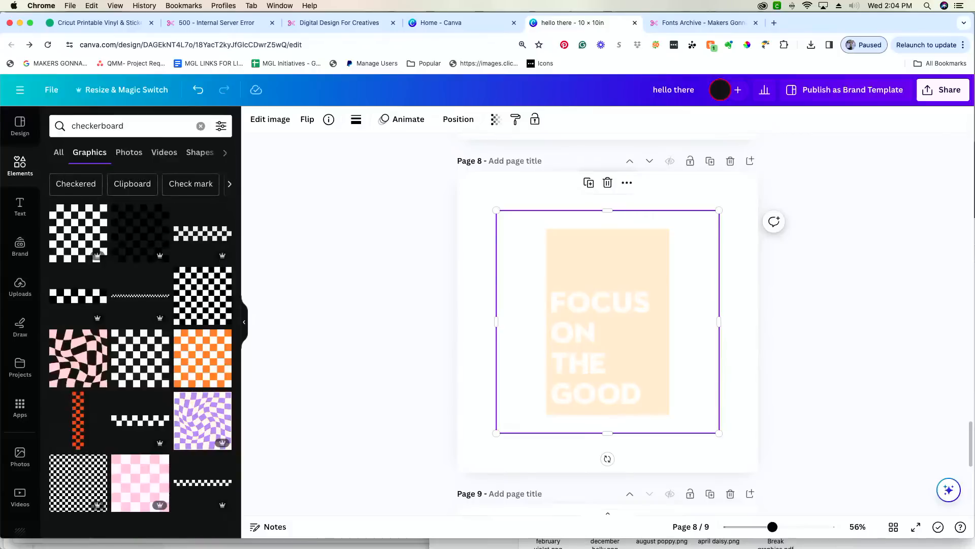
# - Add the pink checkerboard graphic from the results onto page 8
pyautogui.scroll(-2, 180, 320)
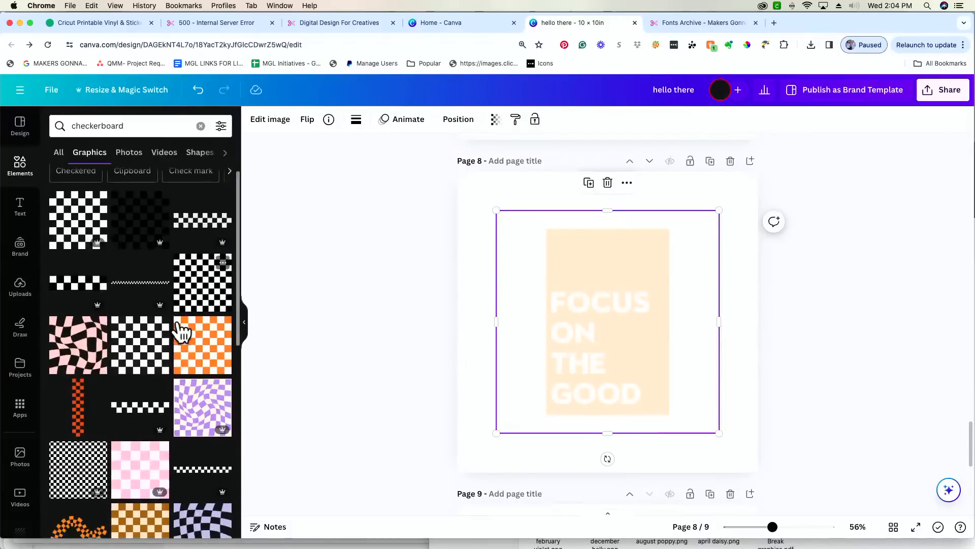
pyautogui.scroll(-5, 184, 329)
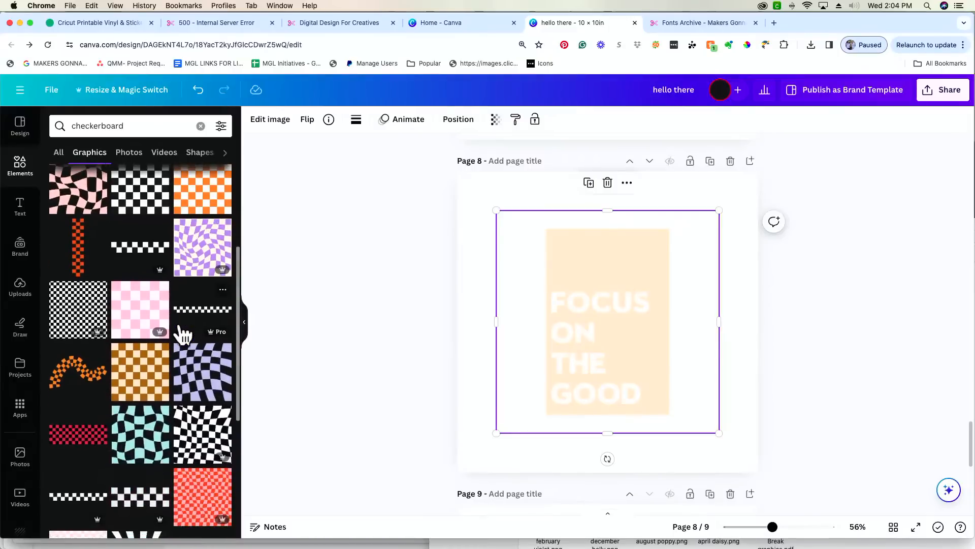
pyautogui.scroll(-7, 184, 333)
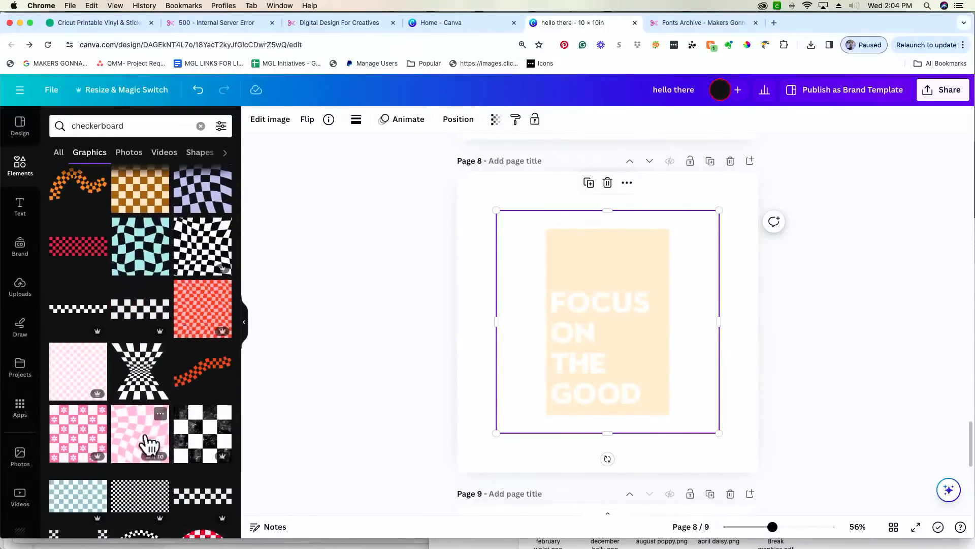
pyautogui.scroll(-5, 138, 440)
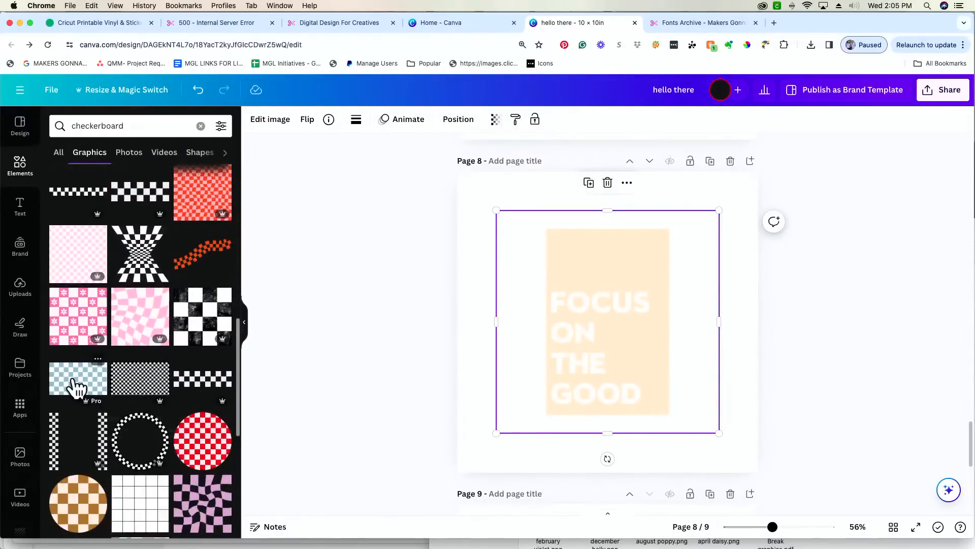
pyautogui.scroll(-5, 170, 471)
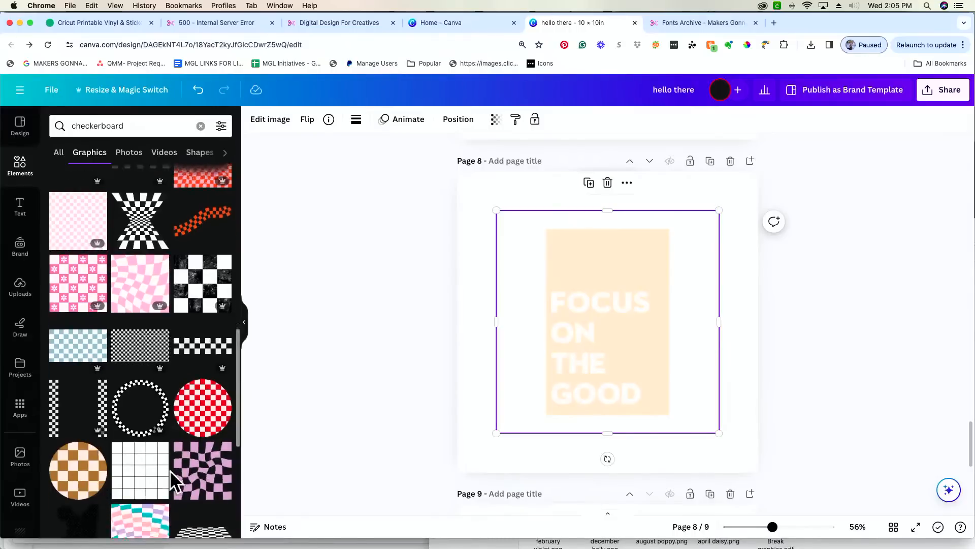
pyautogui.scroll(-10, 170, 470)
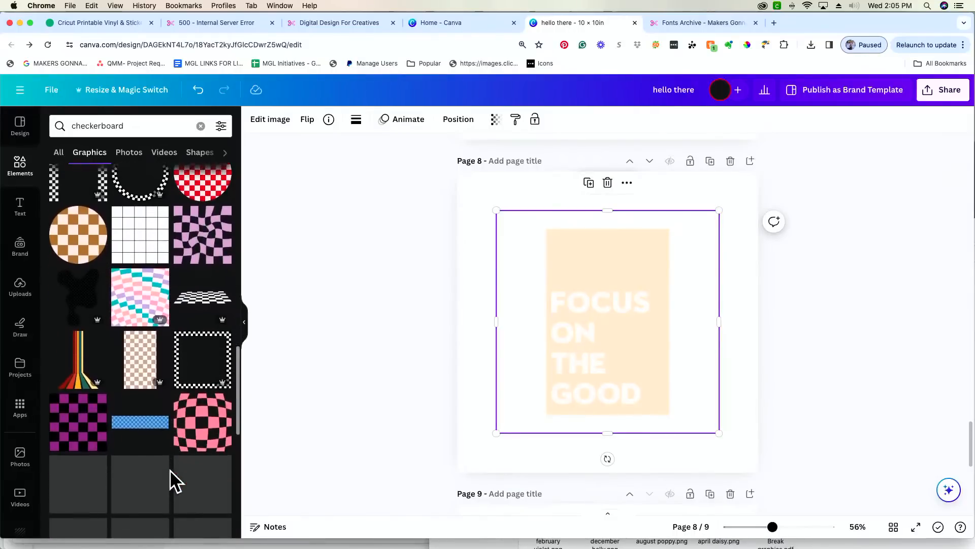
pyautogui.scroll(7, 170, 468)
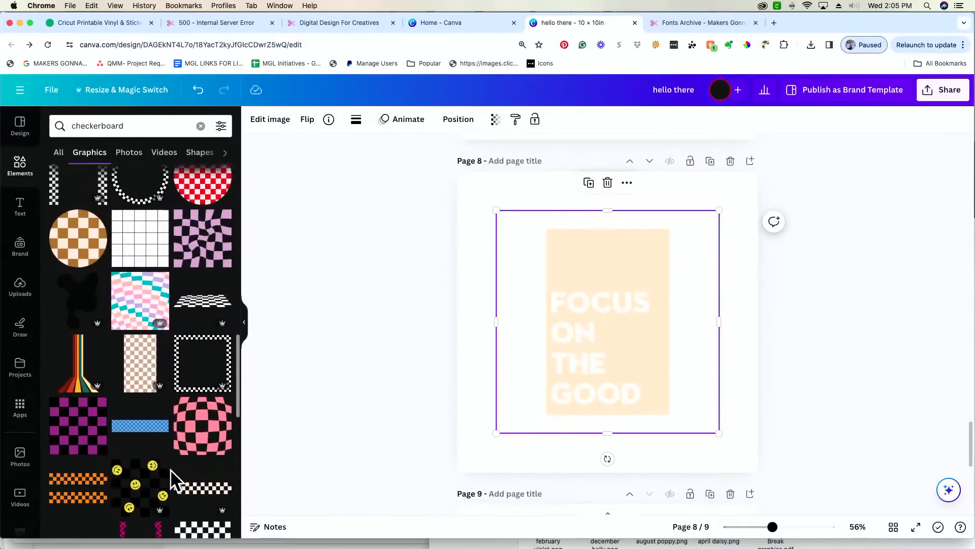
pyautogui.scroll(10, 169, 468)
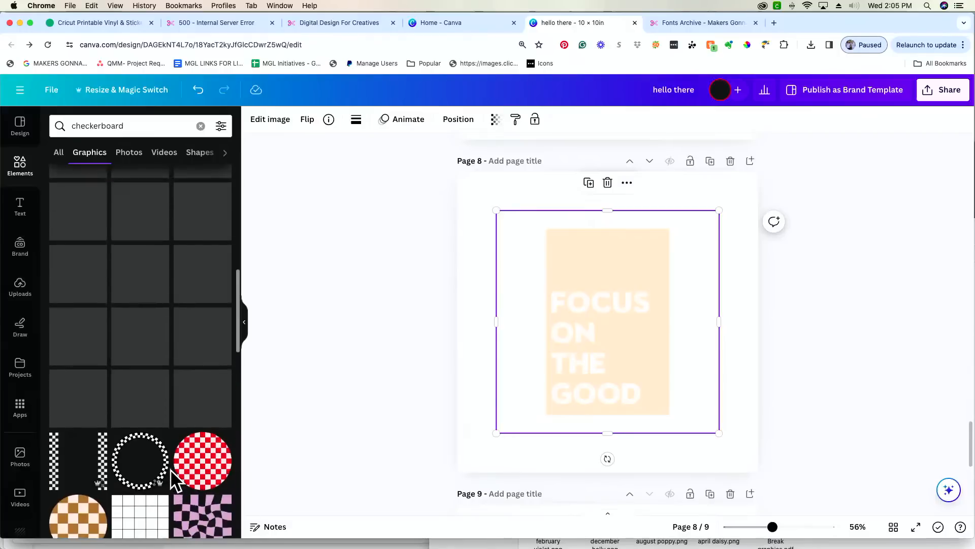
pyautogui.scroll(10, 170, 468)
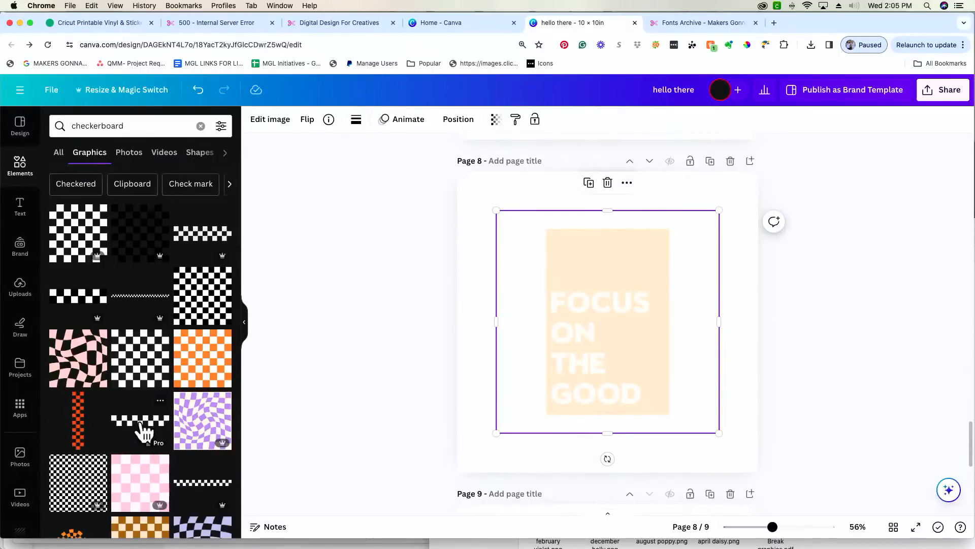
pyautogui.scroll(-1, 143, 434)
pyautogui.scroll(-2, 143, 433)
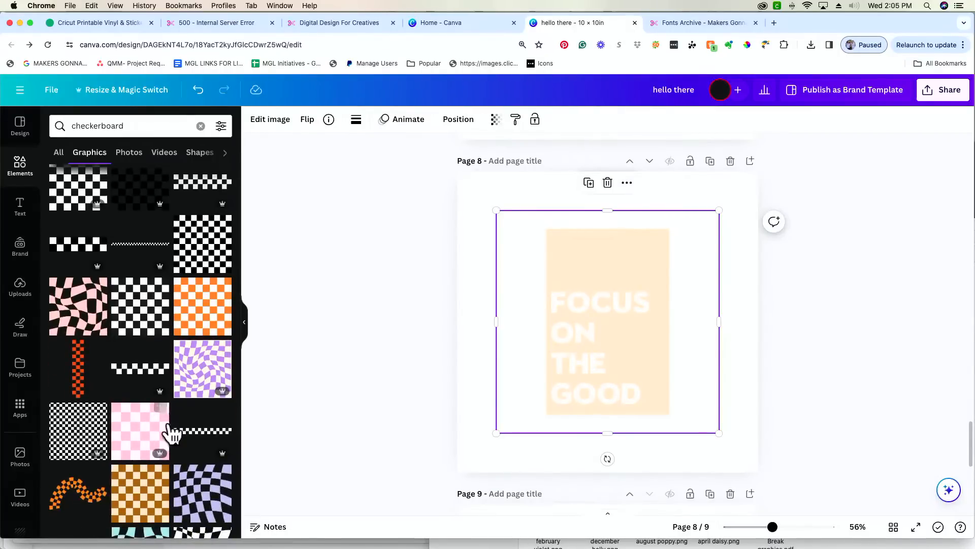
pyautogui.click(144, 438)
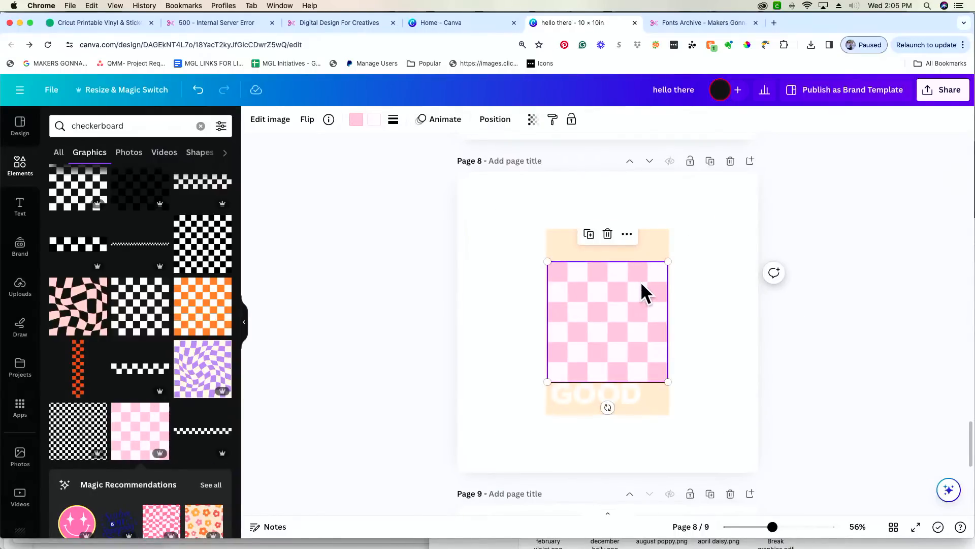
pyautogui.click(375, 121)
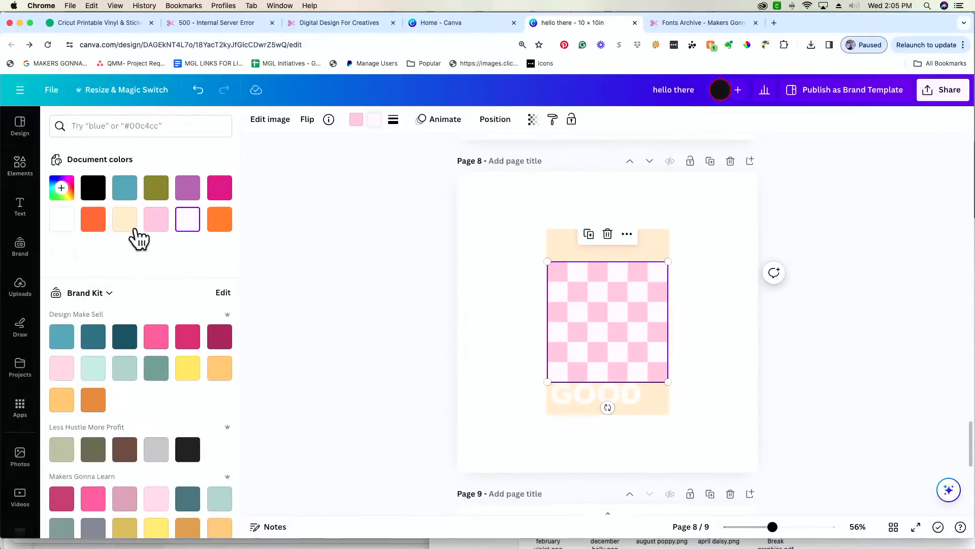
# - Recolour the checkerboard squares to magenta and orange #f9753f from Document colors
pyautogui.click(157, 191)
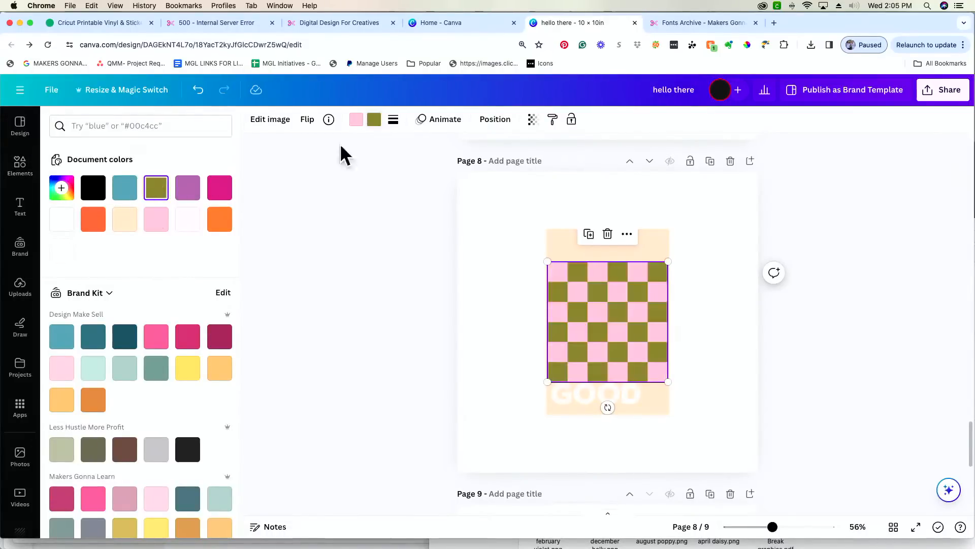
pyautogui.click(356, 120)
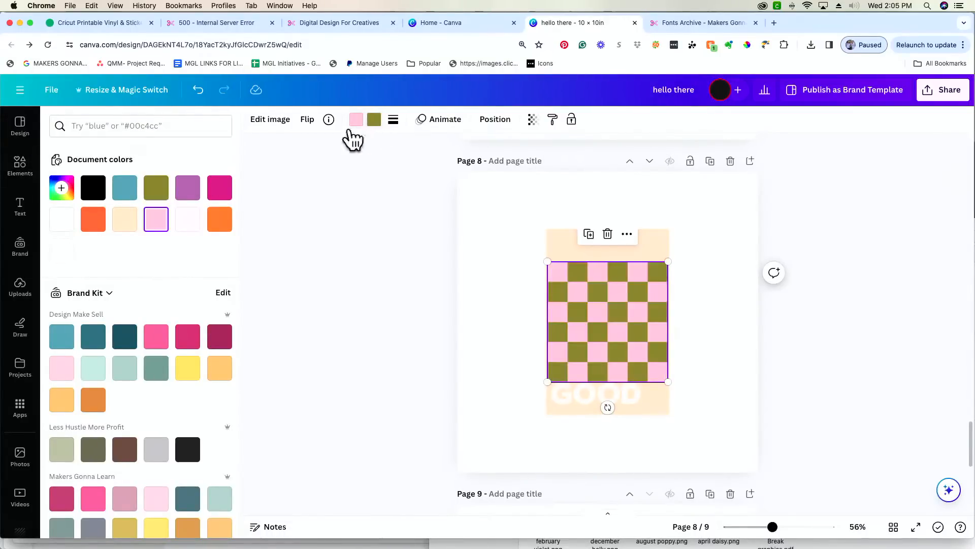
pyautogui.click(131, 192)
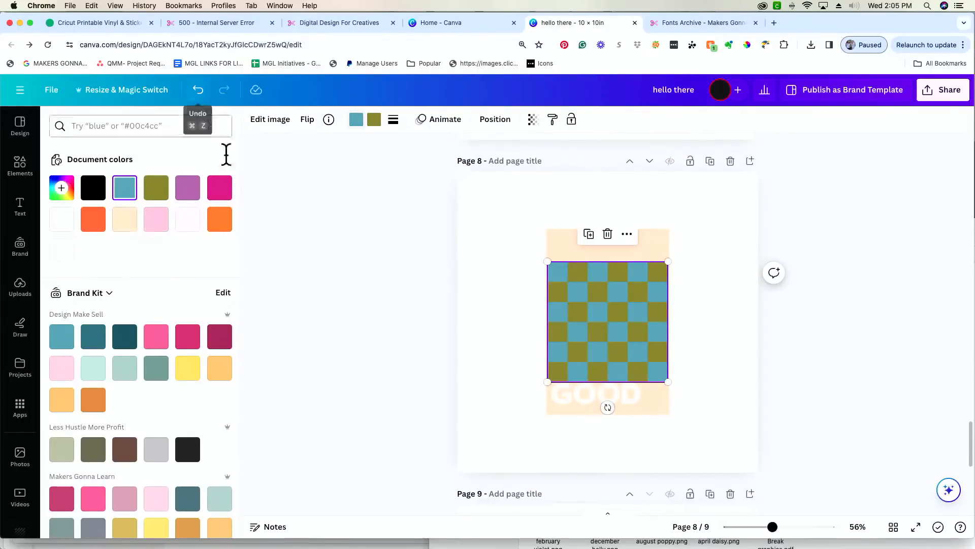
pyautogui.click(221, 189)
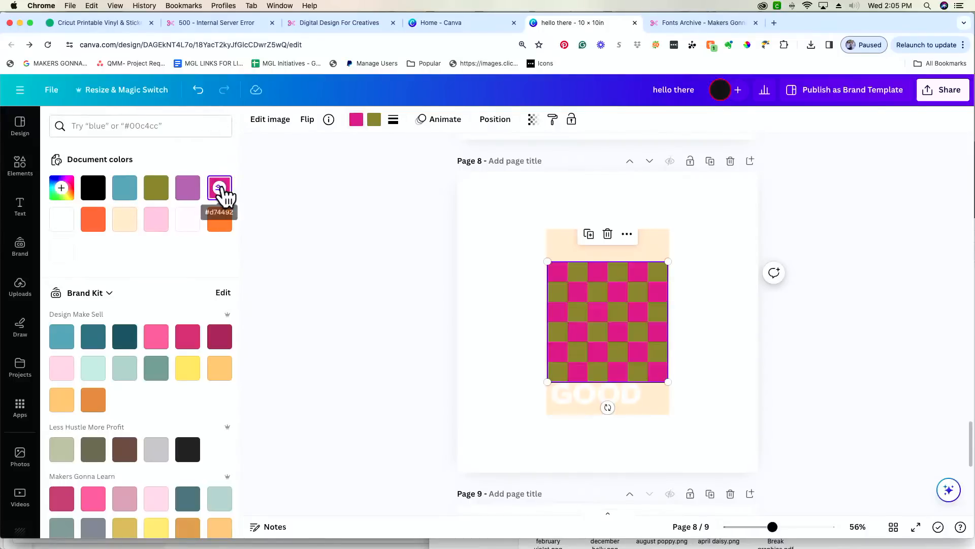
pyautogui.click(375, 121)
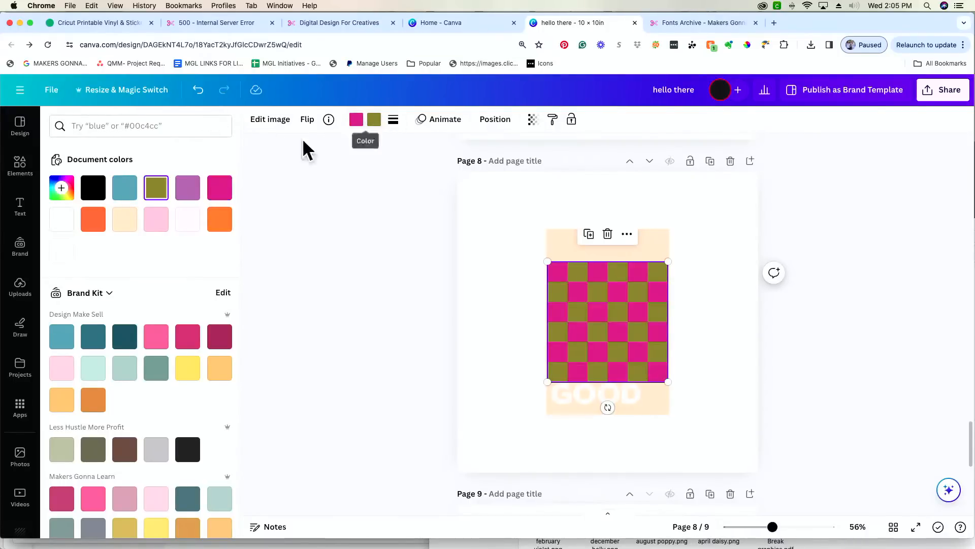
pyautogui.click(189, 193)
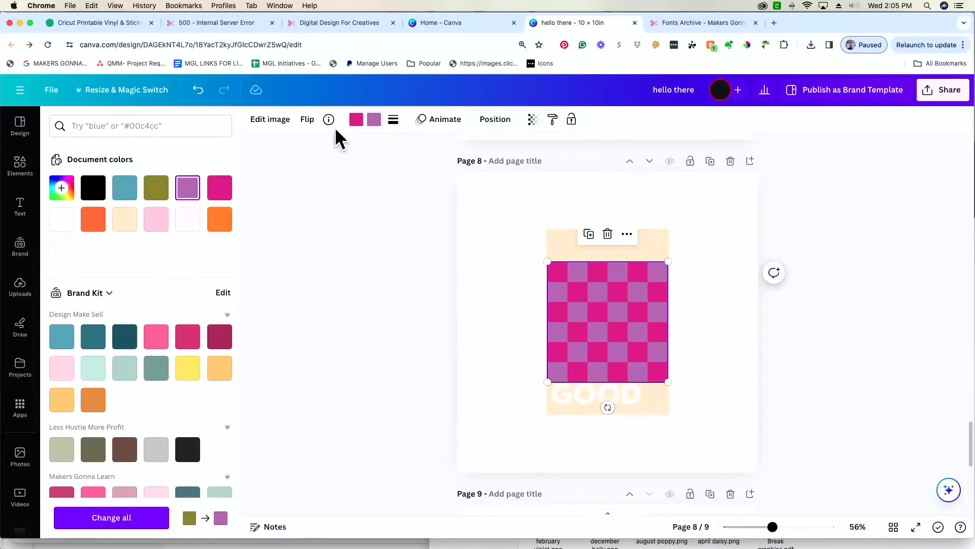
pyautogui.click(91, 227)
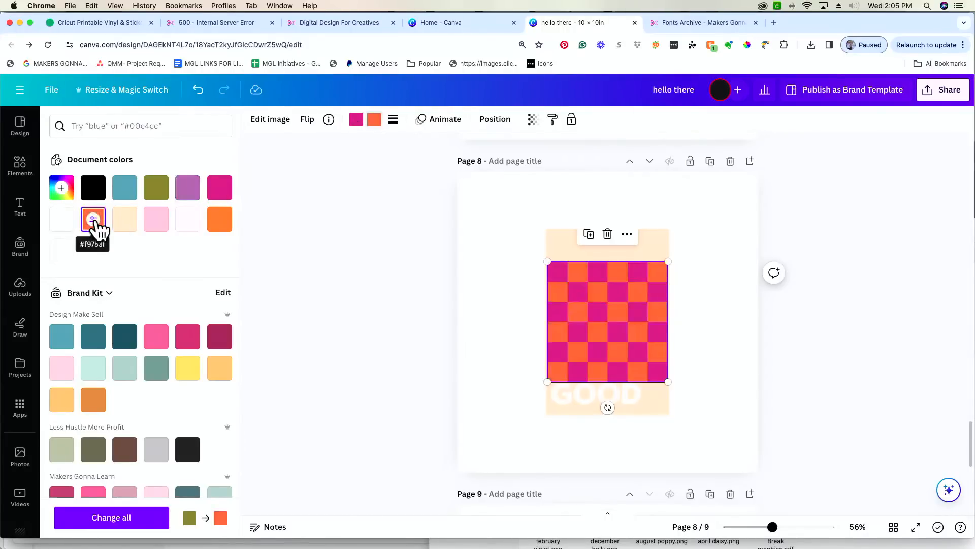
# - Send the checkerboard backward behind the FOCUS ON THE GOOD lettering
pyautogui.rightClick(633, 323)
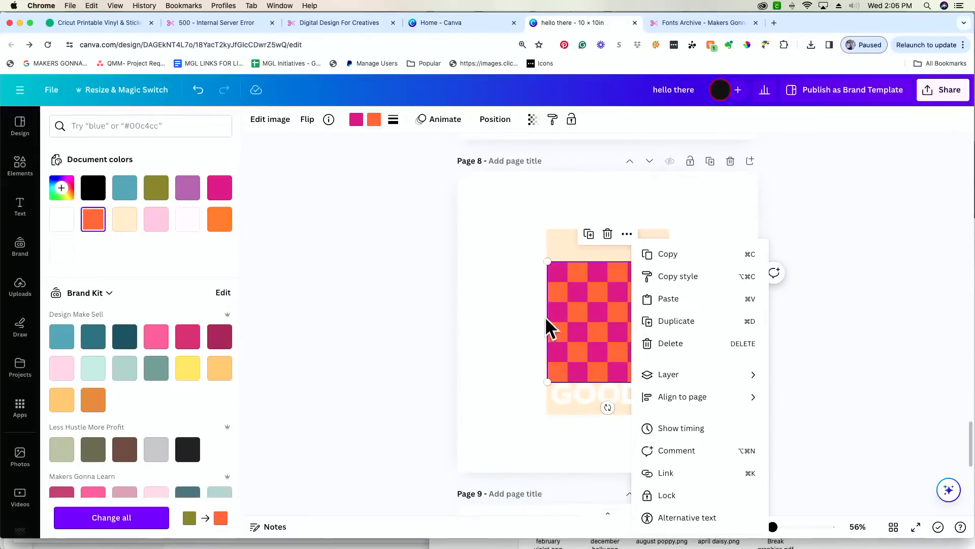
pyautogui.moveTo(700, 384)
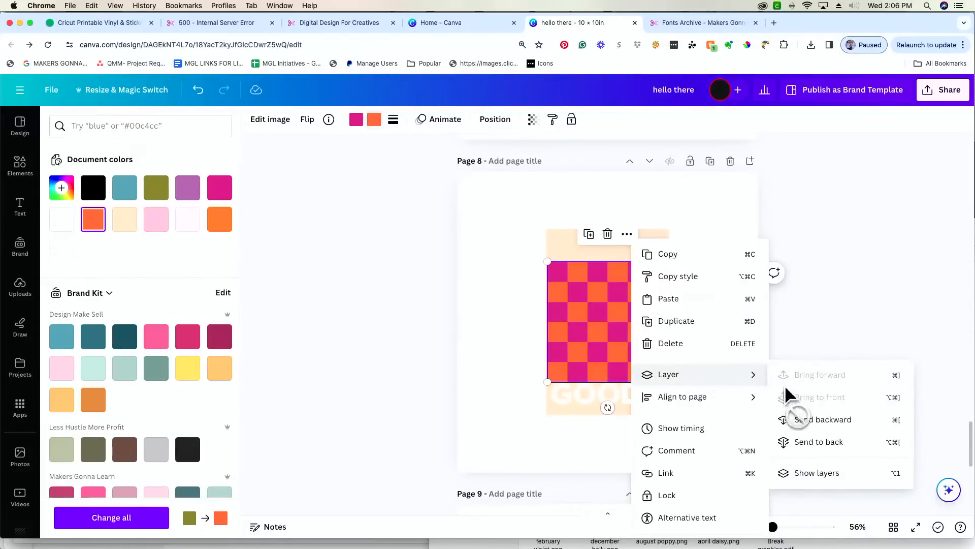
pyautogui.click(855, 440)
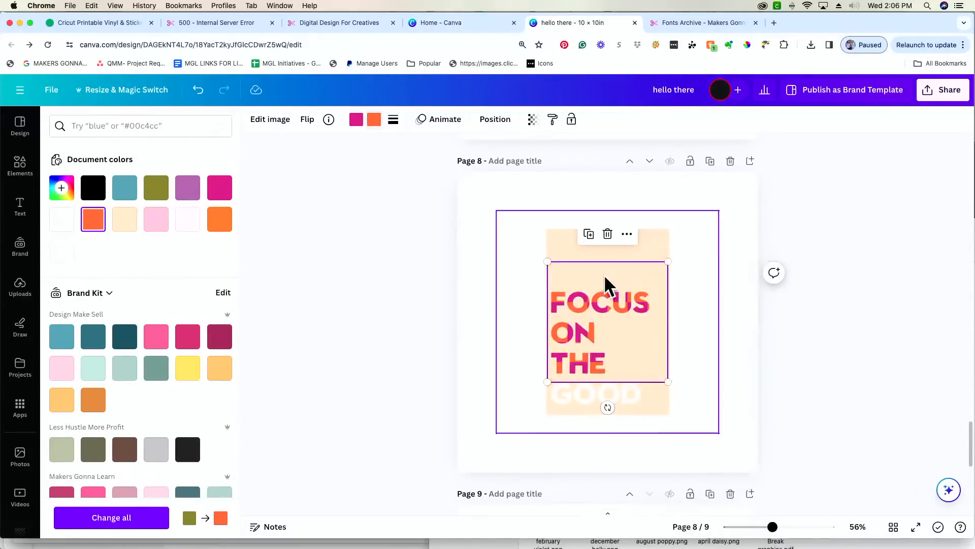
# - Enlarge the pattern to show GOOD and centre the lettering block on page 8
pyautogui.moveTo(661, 380)
pyautogui.mouseDown()
pyautogui.moveTo(660, 409)
pyautogui.moveTo(670, 416)
pyautogui.moveTo(653, 405)
pyautogui.moveTo(654, 415)
pyautogui.moveTo(657, 383)
pyautogui.mouseUp()
pyautogui.moveTo(625, 322); pyautogui.dragTo(621, 349)
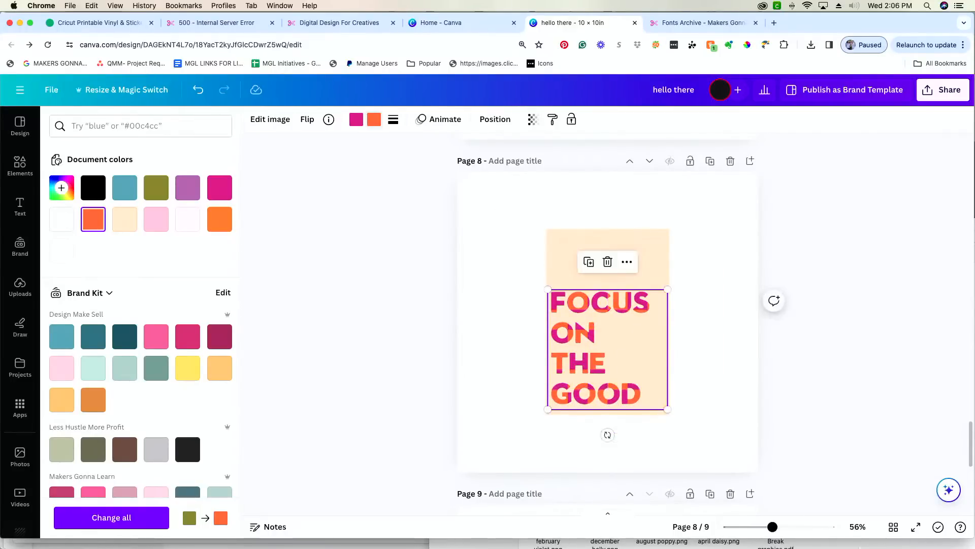
pyautogui.moveTo(773, 529)
pyautogui.mouseDown()
pyautogui.moveTo(811, 534)
pyautogui.moveTo(788, 531)
pyautogui.mouseUp()
pyautogui.scroll(-1, 733, 396)
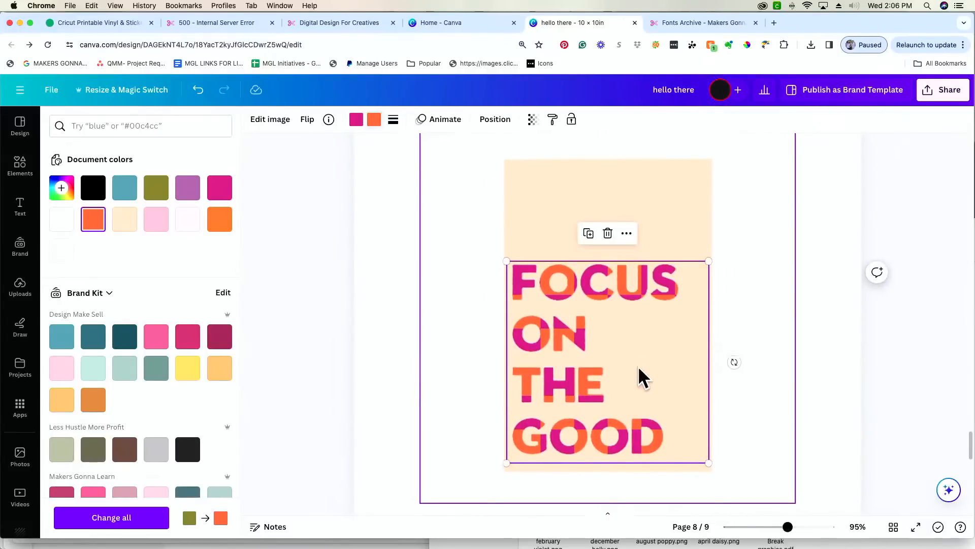
pyautogui.moveTo(638, 367)
pyautogui.mouseDown()
pyautogui.moveTo(642, 346)
pyautogui.moveTo(643, 365)
pyautogui.mouseUp()
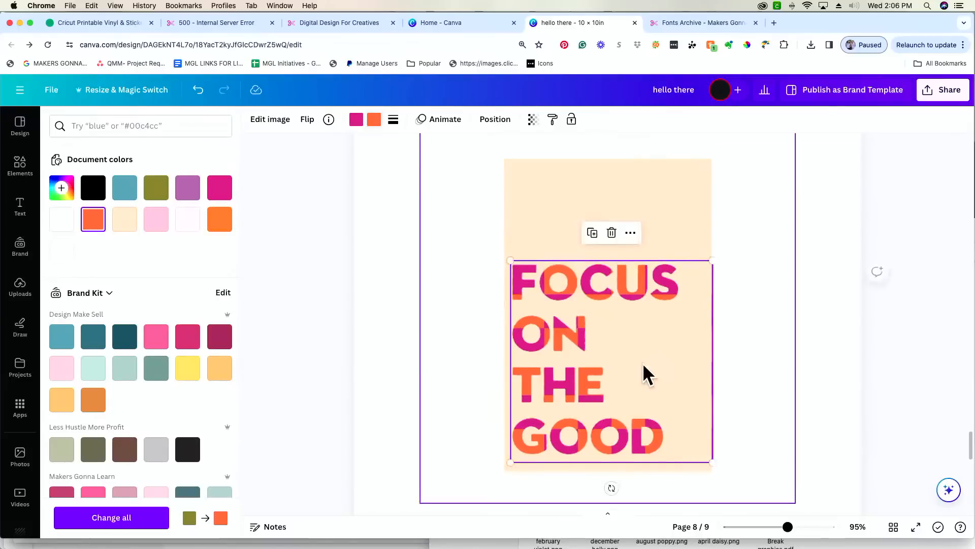
pyautogui.click(904, 324)
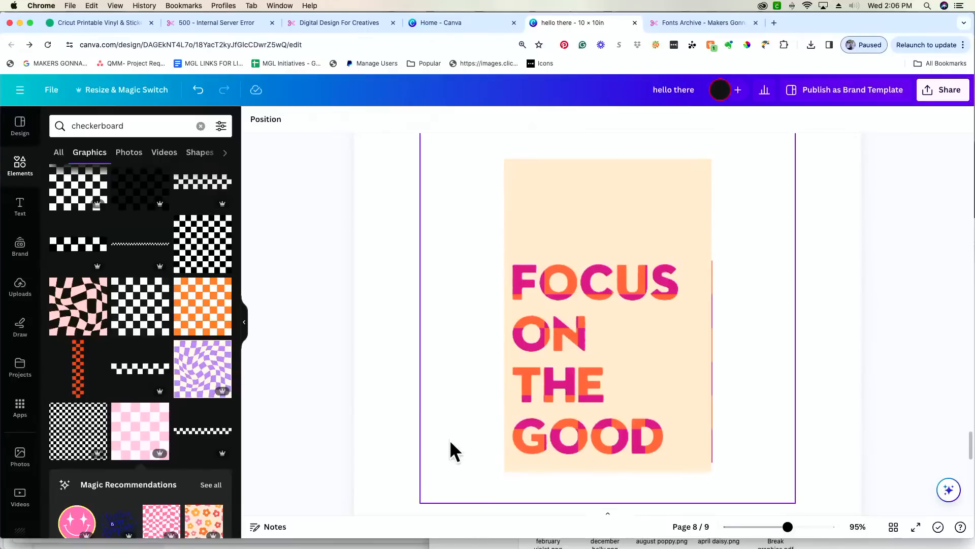
# - Try fitting the checkerboard over the lettering, delete it, and scroll to page 7
pyautogui.click(658, 280)
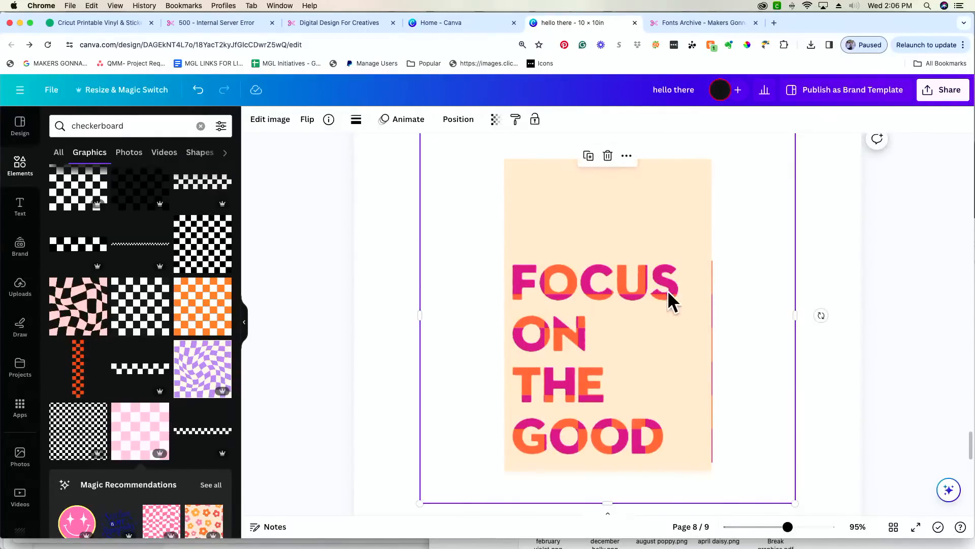
pyautogui.moveTo(668, 291); pyautogui.dragTo(932, 342)
pyautogui.moveTo(437, 300); pyautogui.dragTo(537, 325)
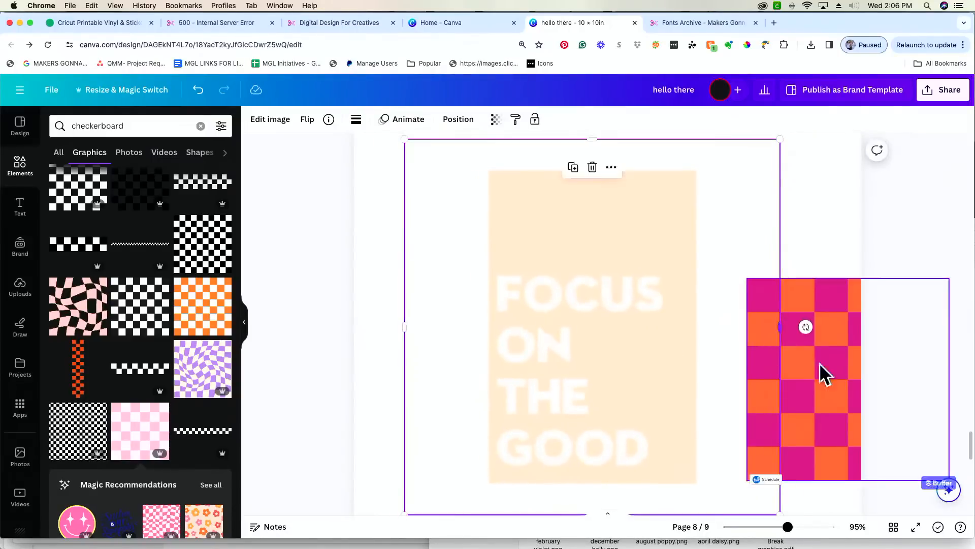
pyautogui.moveTo(821, 370); pyautogui.dragTo(591, 360)
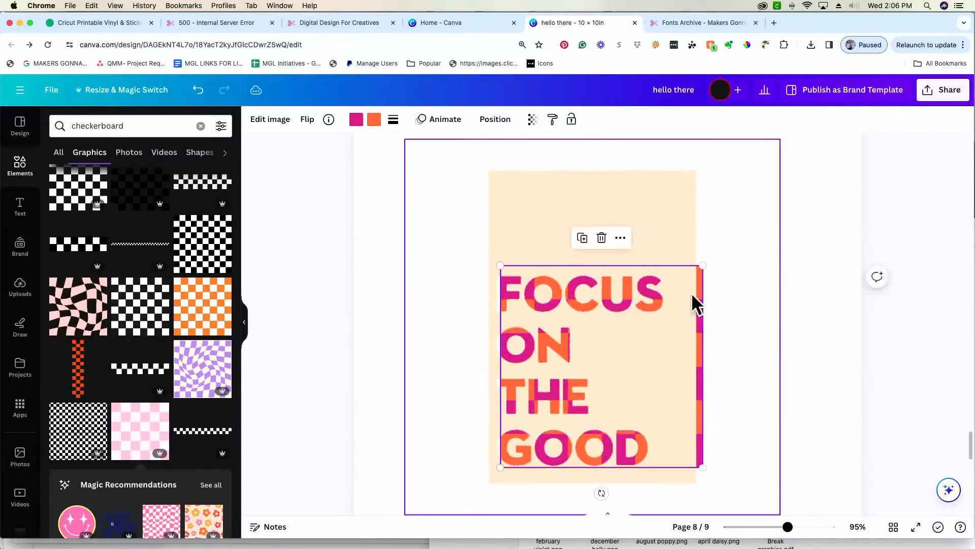
pyautogui.moveTo(704, 265); pyautogui.dragTo(676, 272)
pyautogui.moveTo(677, 320); pyautogui.dragTo(671, 307)
pyautogui.press('Delete')
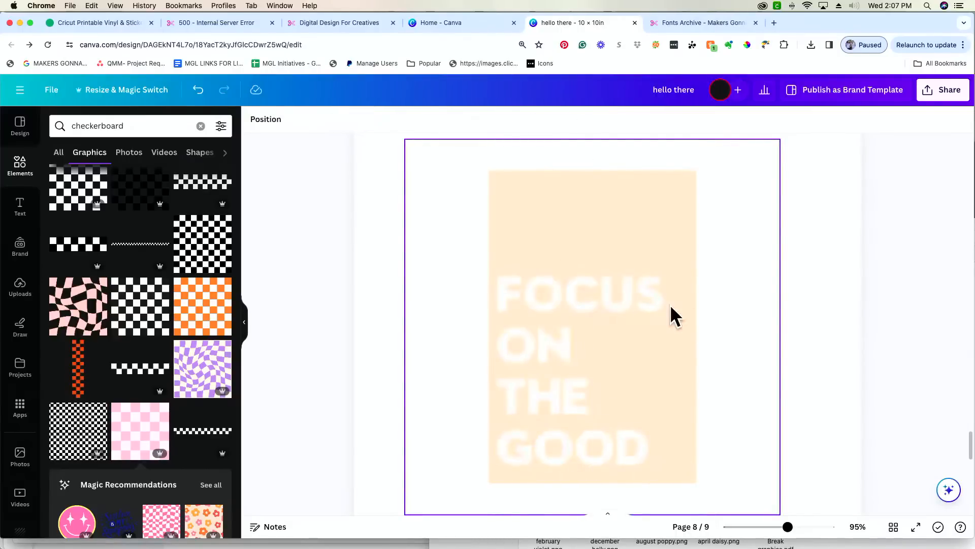
pyautogui.scroll(10, 330, 361)
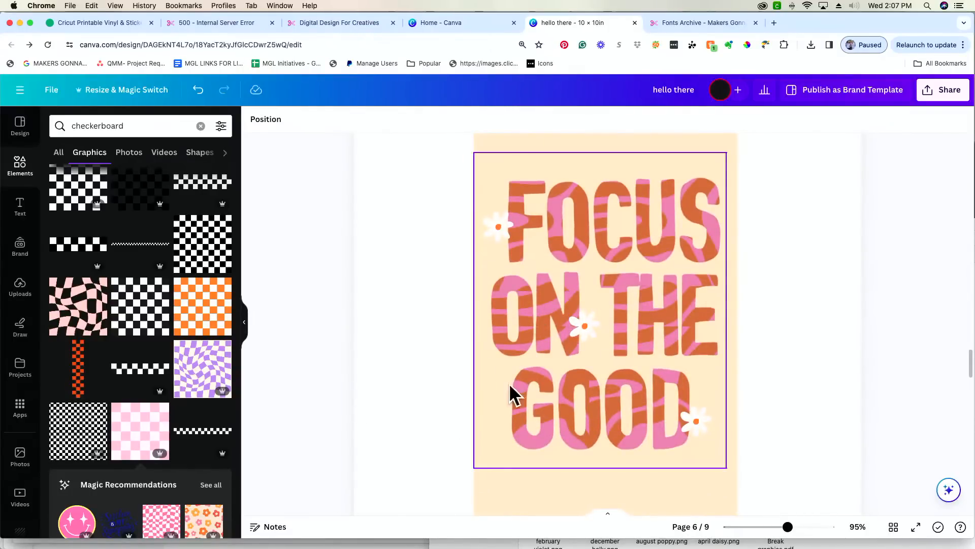
pyautogui.scroll(-8, 459, 364)
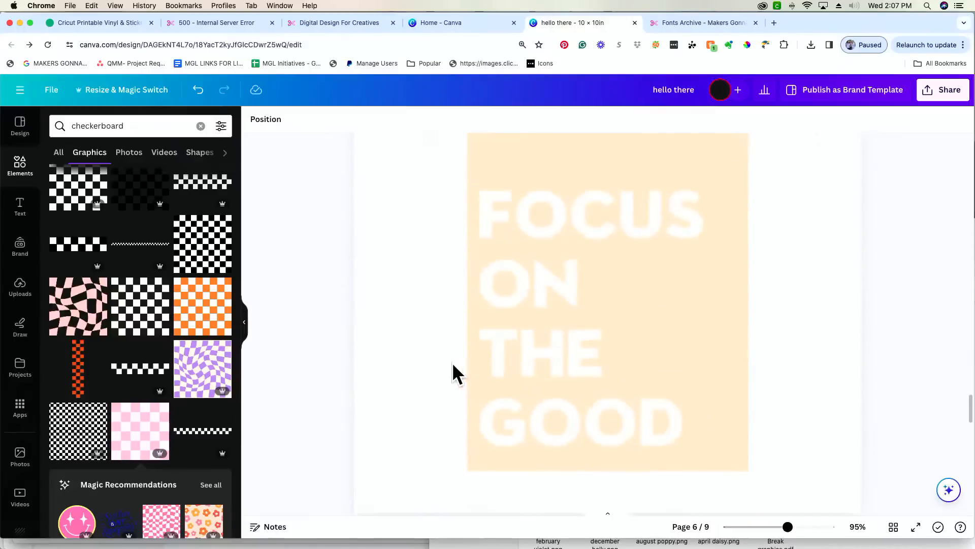
# - Search Elements for 'pattern' and browse all the graphics results
pyautogui.click(60, 154)
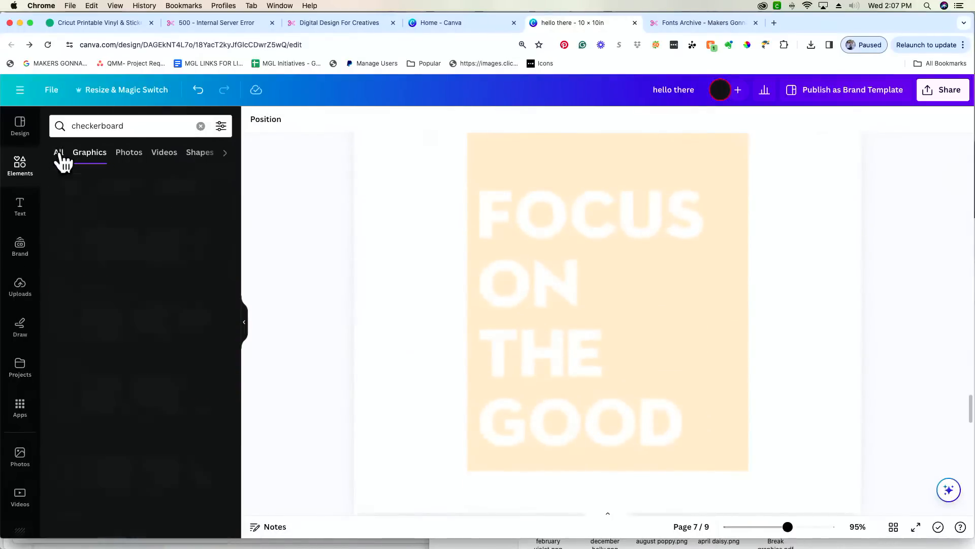
pyautogui.click(200, 127)
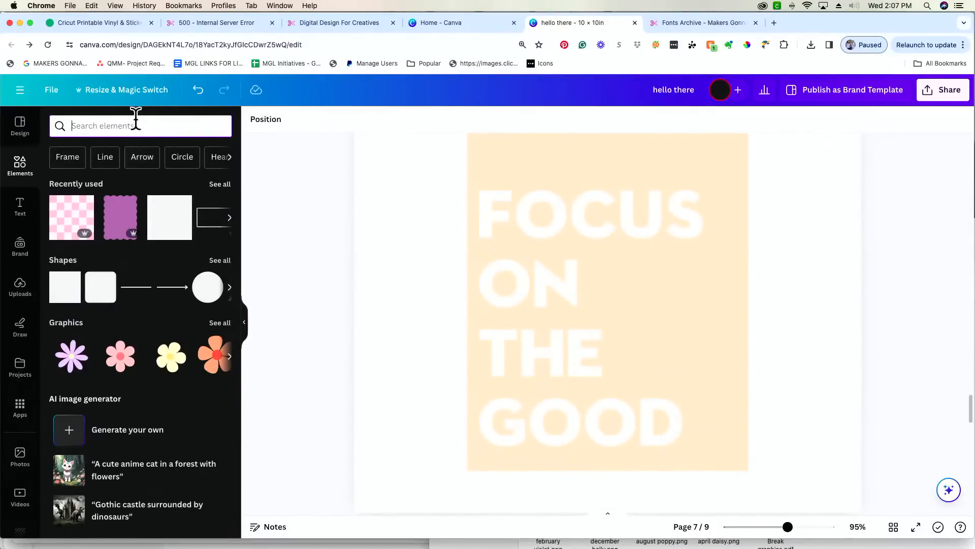
pyautogui.write('pattern')
pyautogui.press('Return')
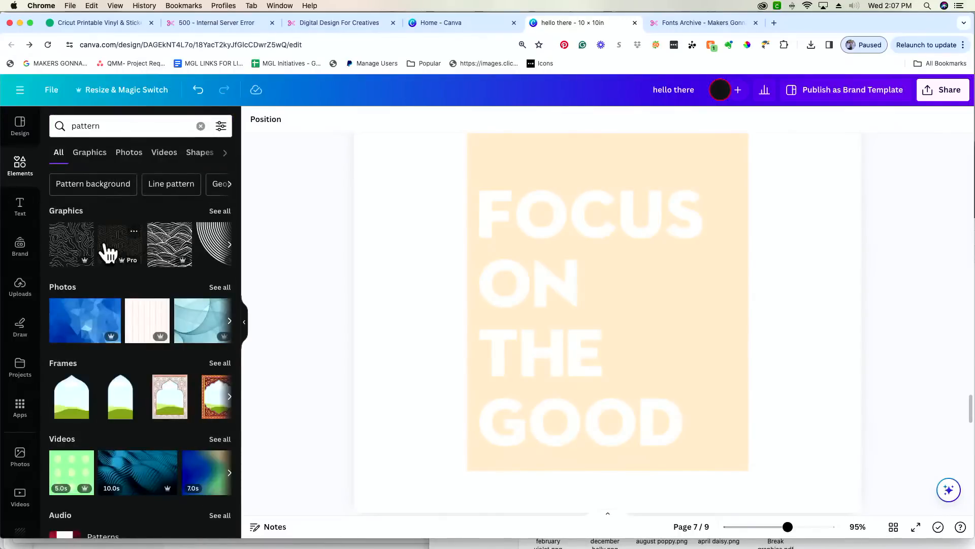
pyautogui.click(220, 210)
pyautogui.scroll(-5, 153, 374)
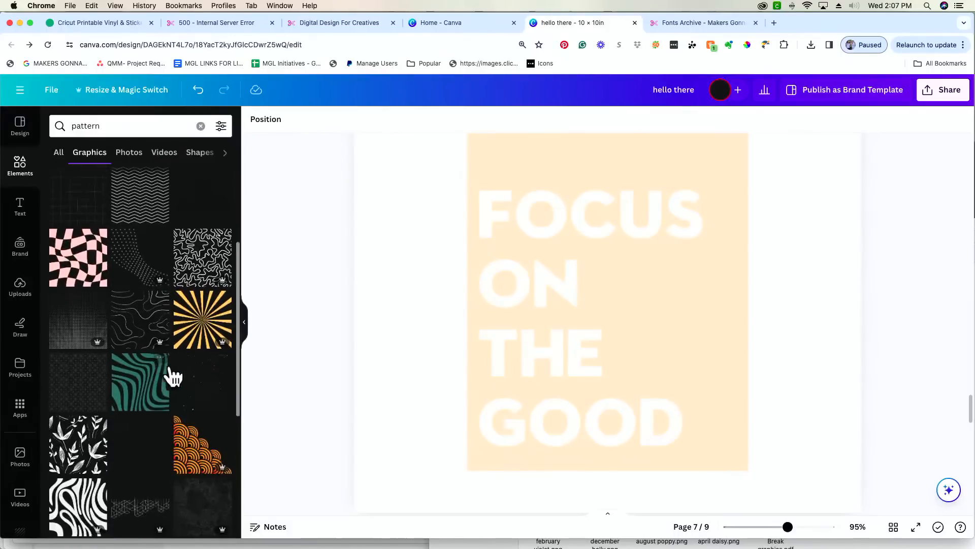
pyautogui.scroll(-5, 163, 376)
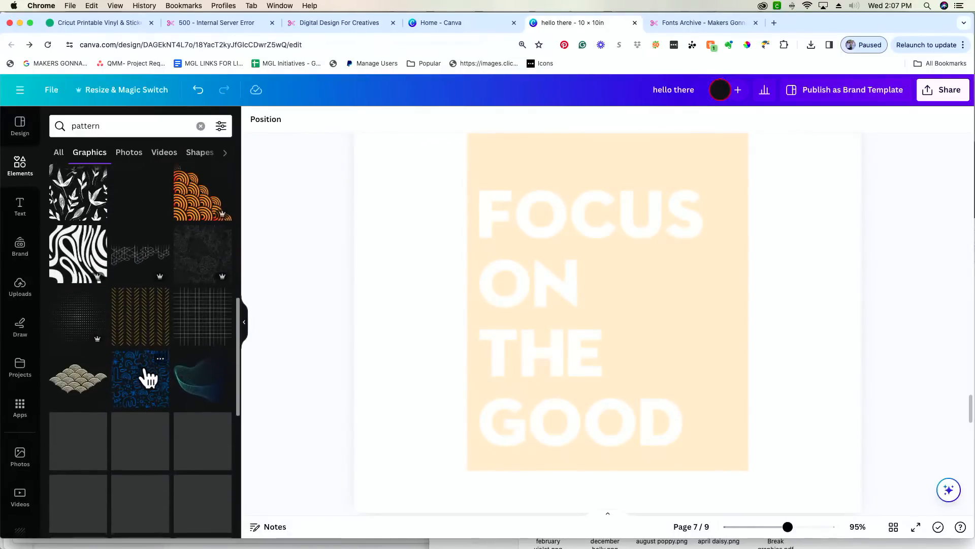
pyautogui.scroll(-3, 147, 378)
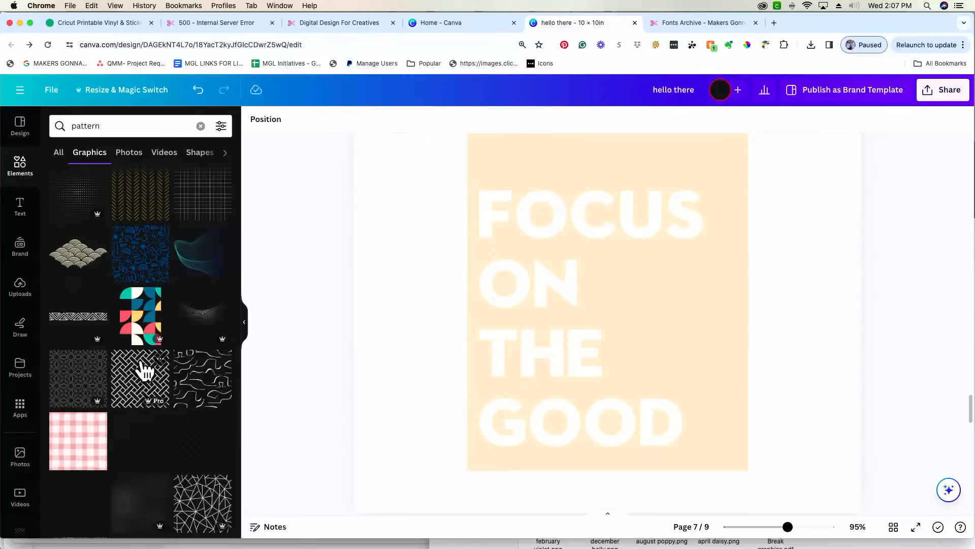
pyautogui.scroll(-4, 144, 370)
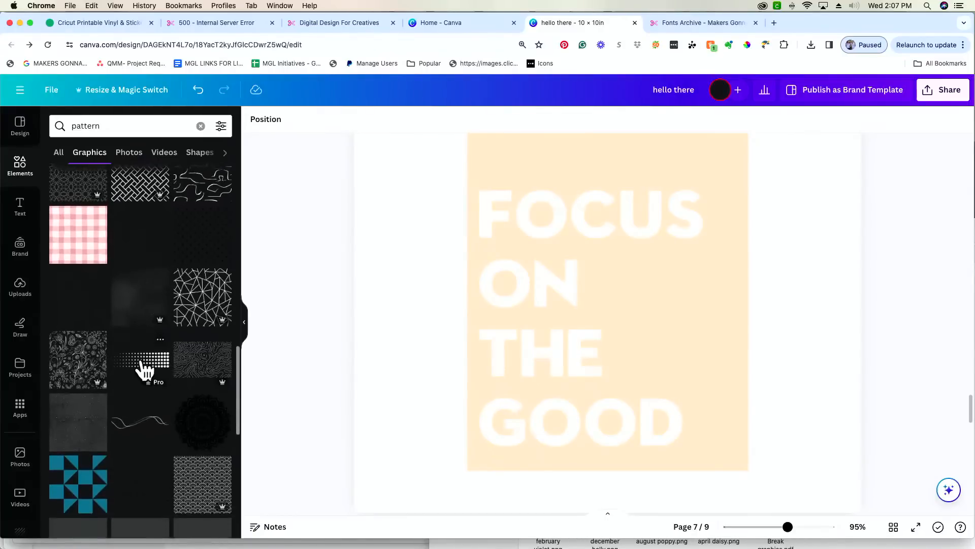
pyautogui.scroll(-5, 145, 369)
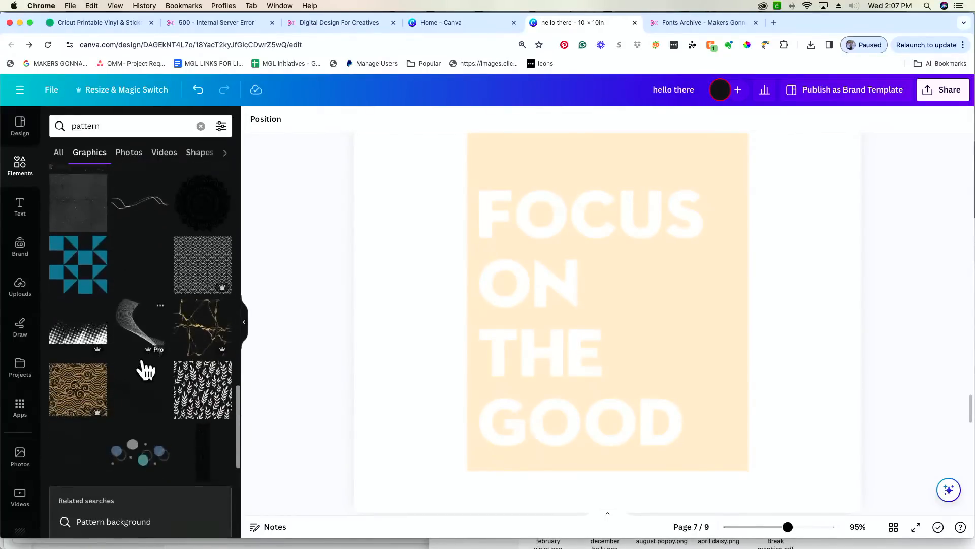
pyautogui.scroll(10, 145, 371)
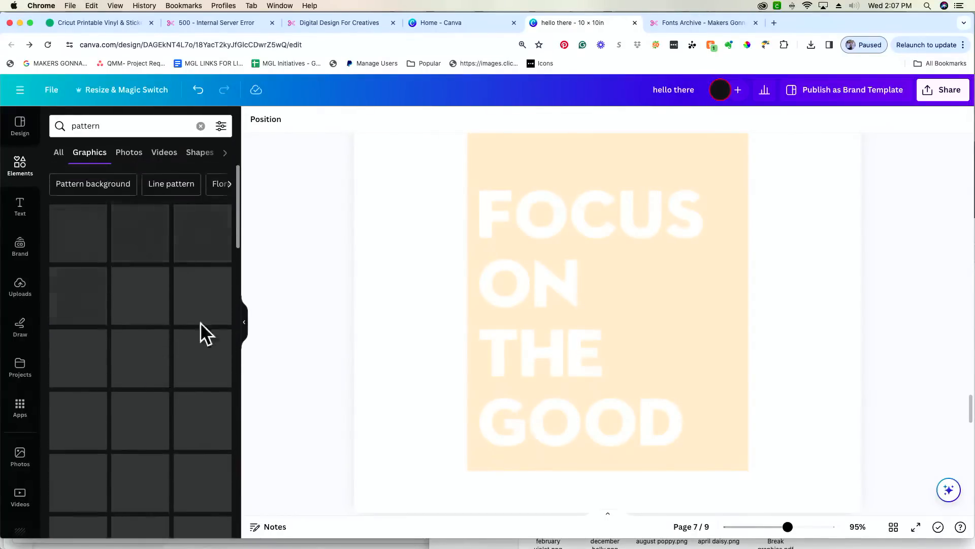
# - Narrow the search to 'wave pattern colorful'
pyautogui.click(126, 130)
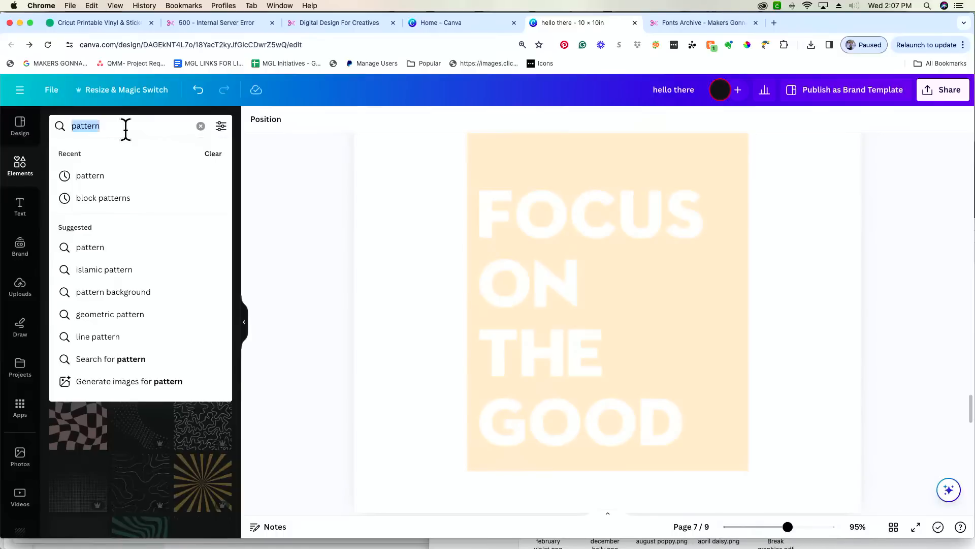
pyautogui.write('wave patt')
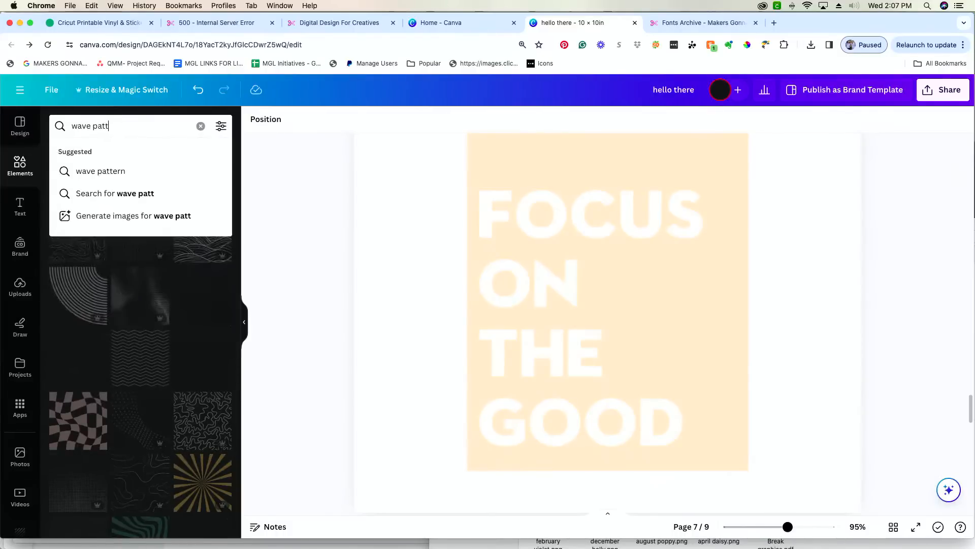
pyautogui.write('ern')
pyautogui.press('Return')
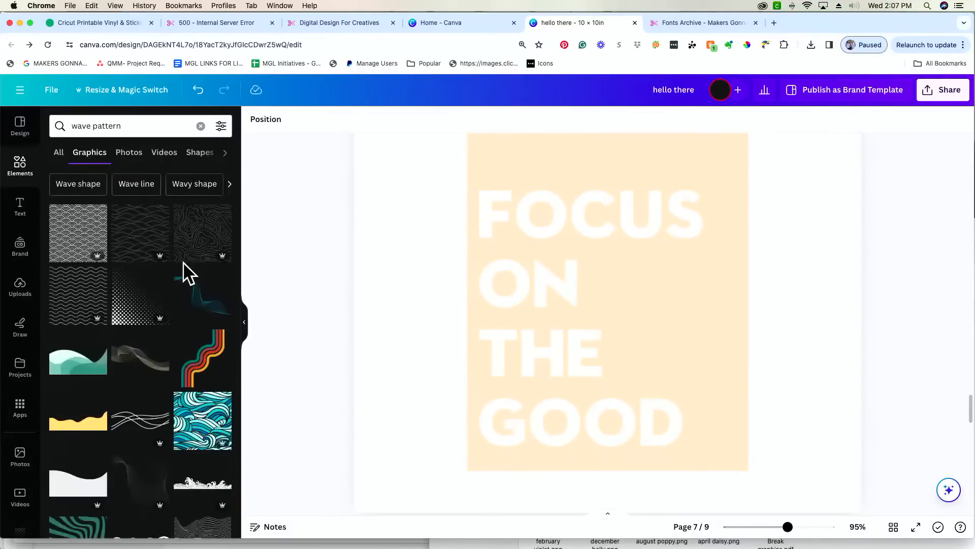
pyautogui.scroll(-2, 175, 229)
pyautogui.click(159, 130)
pyautogui.write('c')
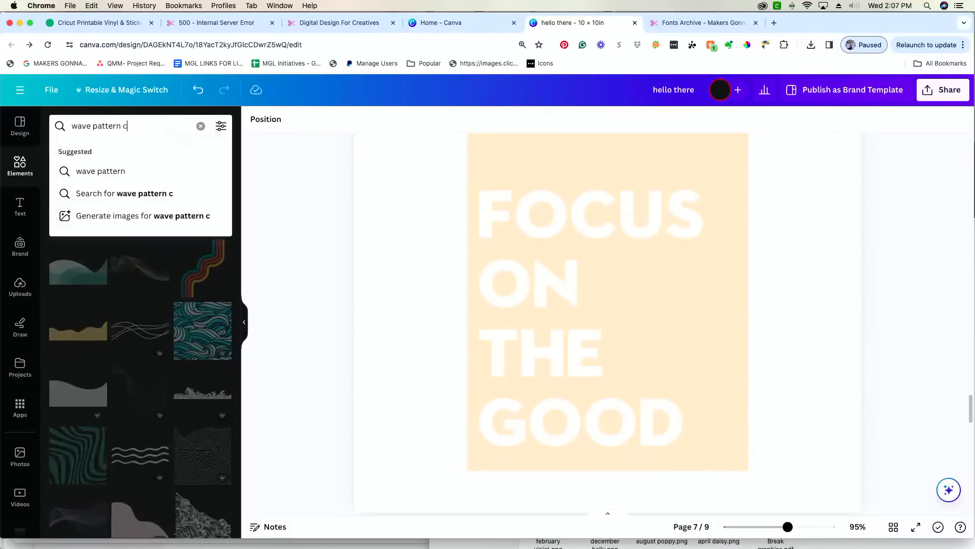
pyautogui.write('olorfulk')
pyautogui.press('Return')
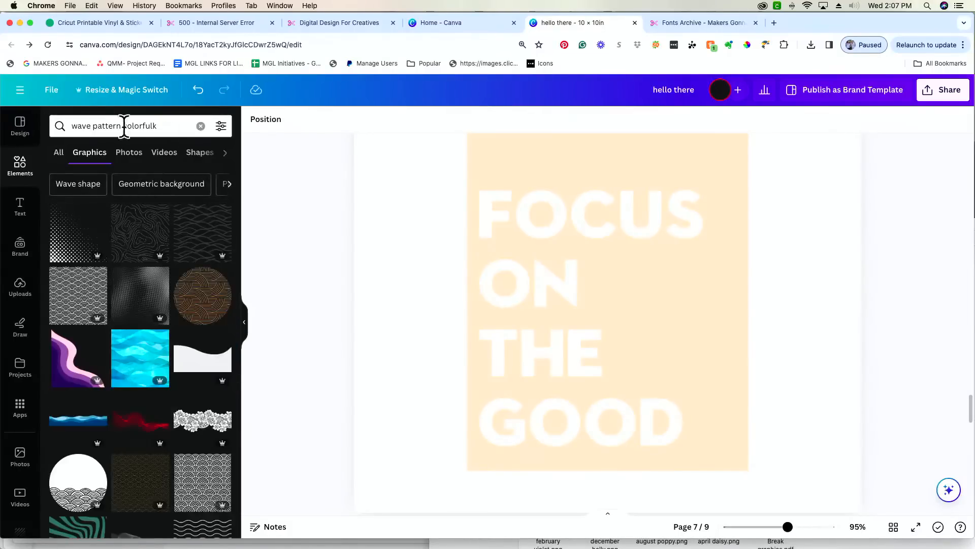
pyautogui.click(180, 127)
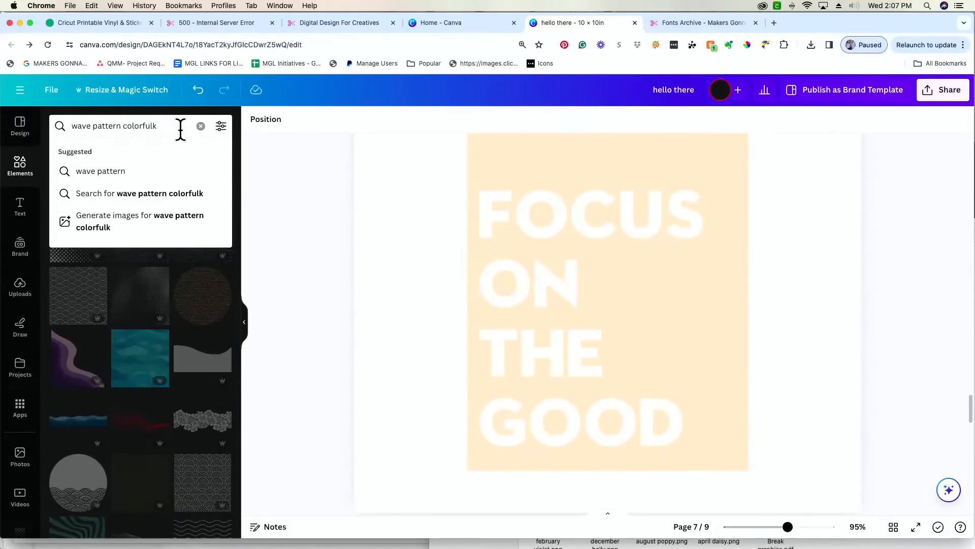
pyautogui.press('BackSpace')
pyautogui.press('Return')
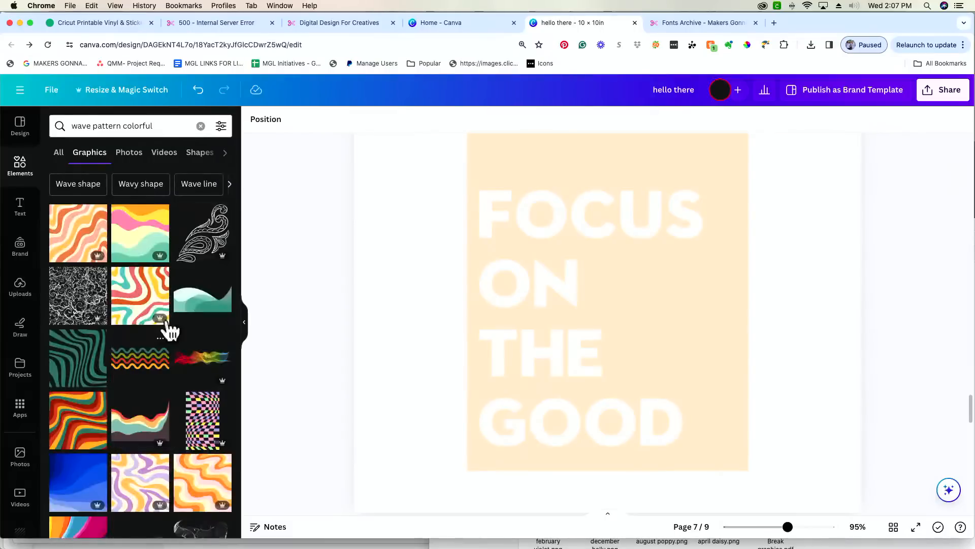
# - Add the pink-yellow-green wave graphic, fit it over page 7's text, and rotate it about -78°
pyautogui.click(138, 227)
pyautogui.moveTo(758, 327); pyautogui.dragTo(763, 346)
pyautogui.moveTo(809, 483); pyautogui.dragTo(674, 360)
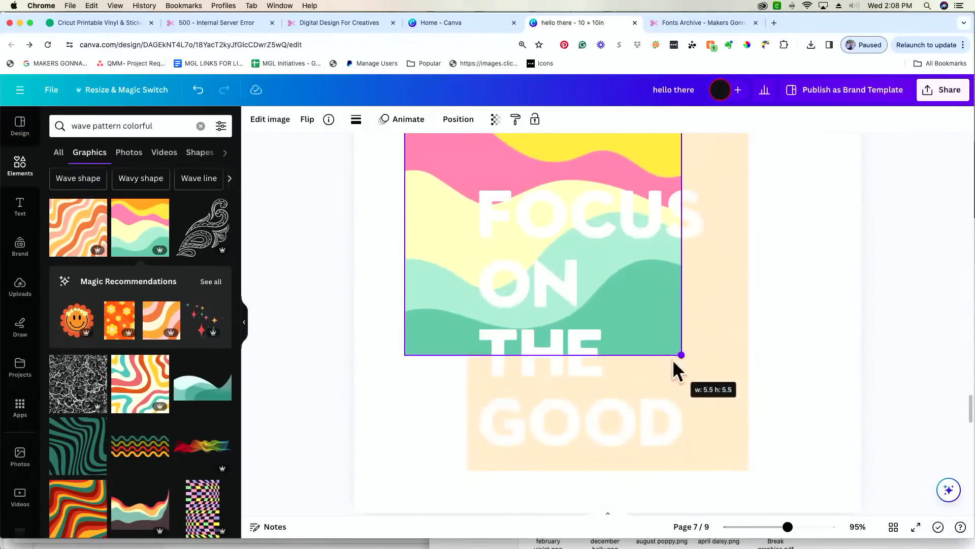
pyautogui.moveTo(448, 152); pyautogui.dragTo(511, 258)
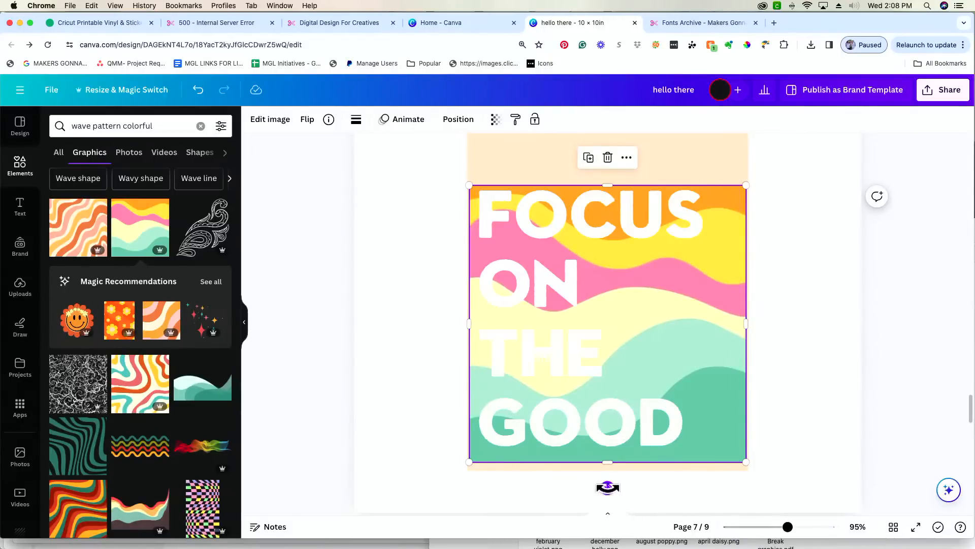
pyautogui.moveTo(608, 487); pyautogui.dragTo(756, 324)
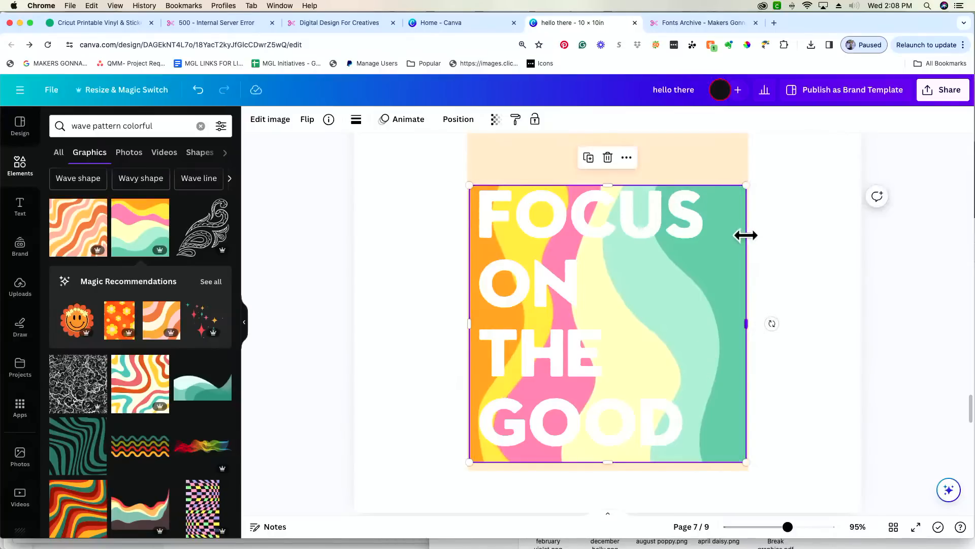
# - Move the wave graphic down onto page 8
pyautogui.scroll(-10, 733, 278)
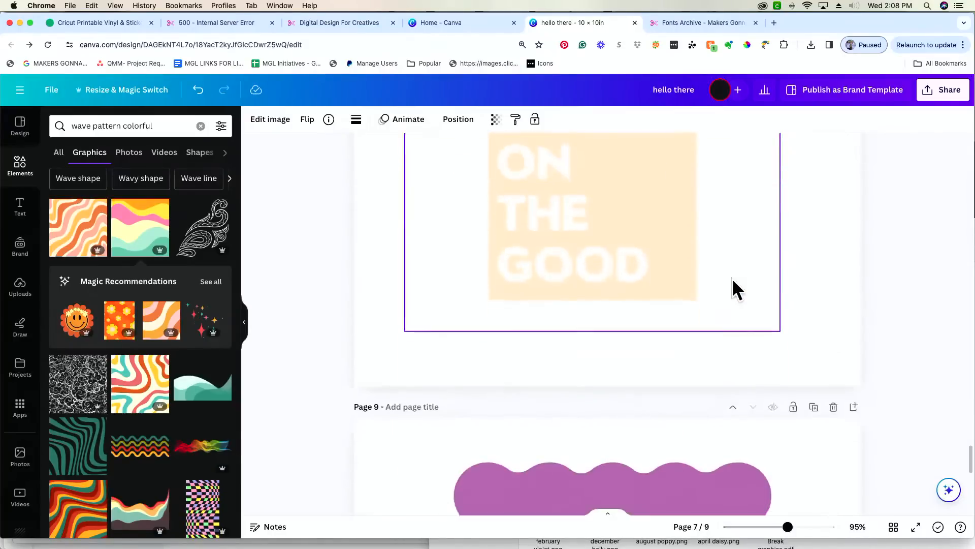
pyautogui.scroll(10, 731, 278)
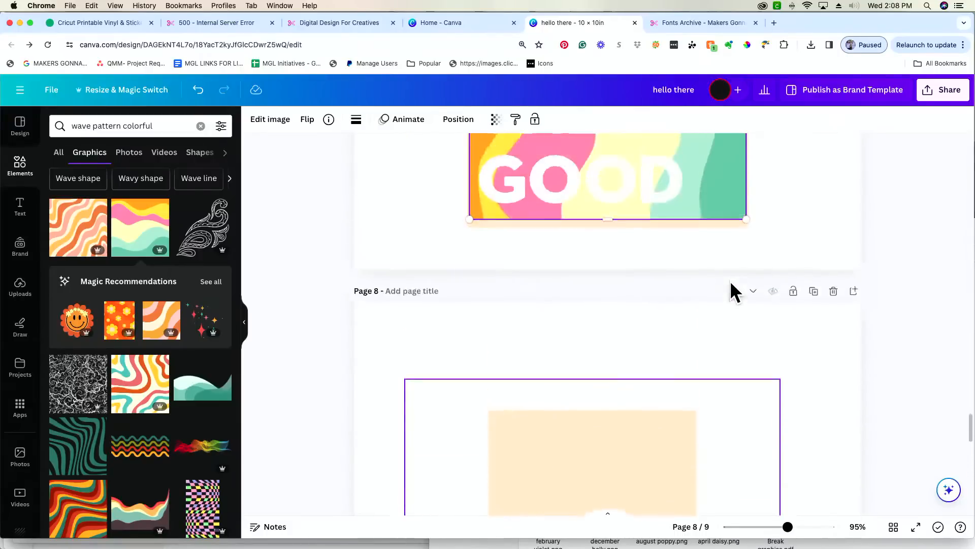
pyautogui.moveTo(728, 188)
pyautogui.mouseDown()
pyautogui.moveTo(711, 297)
pyautogui.moveTo(714, 484)
pyautogui.moveTo(734, 528)
pyautogui.moveTo(718, 378)
pyautogui.moveTo(729, 227)
pyautogui.mouseUp()
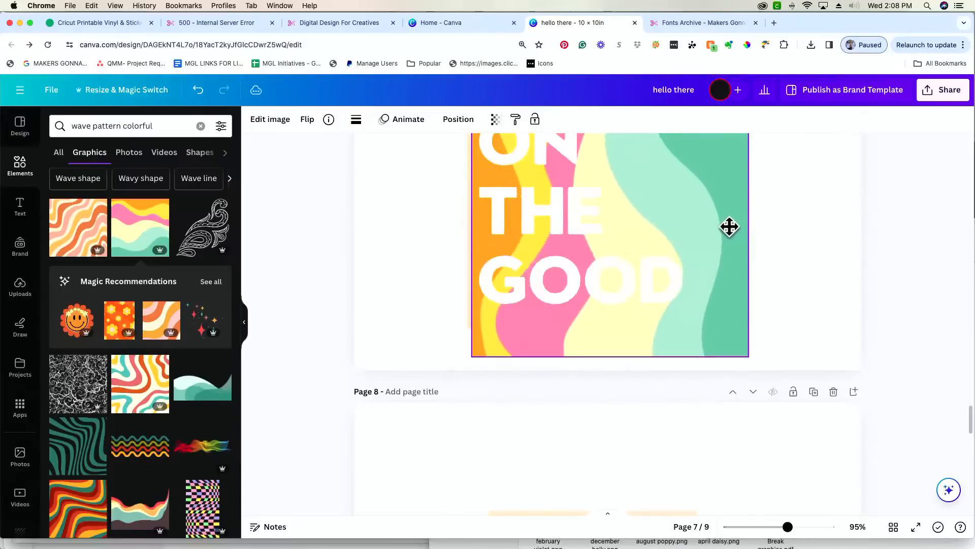
pyautogui.moveTo(722, 310)
pyautogui.mouseDown()
pyautogui.moveTo(733, 342)
pyautogui.moveTo(721, 509)
pyautogui.moveTo(734, 538)
pyautogui.moveTo(694, 533)
pyautogui.moveTo(649, 222)
pyautogui.moveTo(653, 318)
pyautogui.moveTo(681, 426)
pyautogui.moveTo(671, 460)
pyautogui.mouseUp()
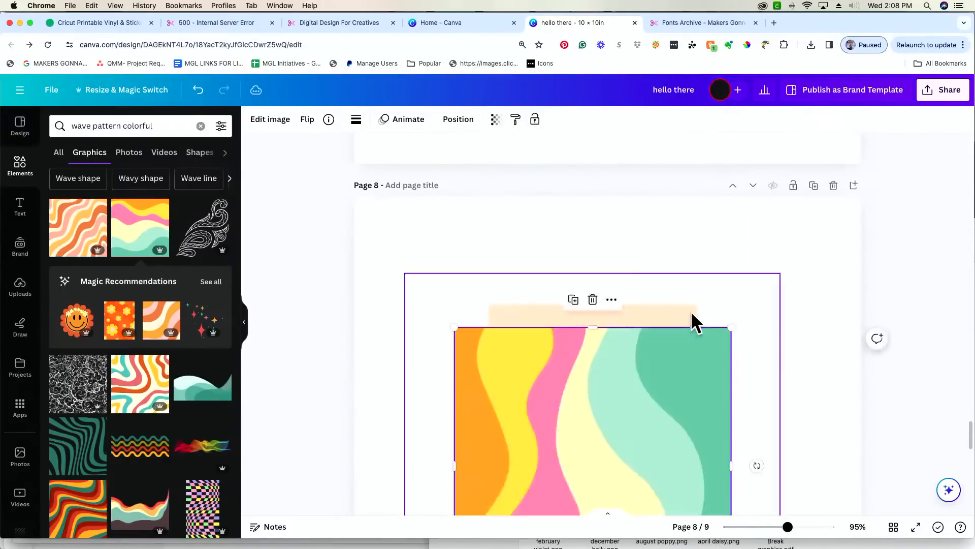
pyautogui.scroll(-5, 689, 310)
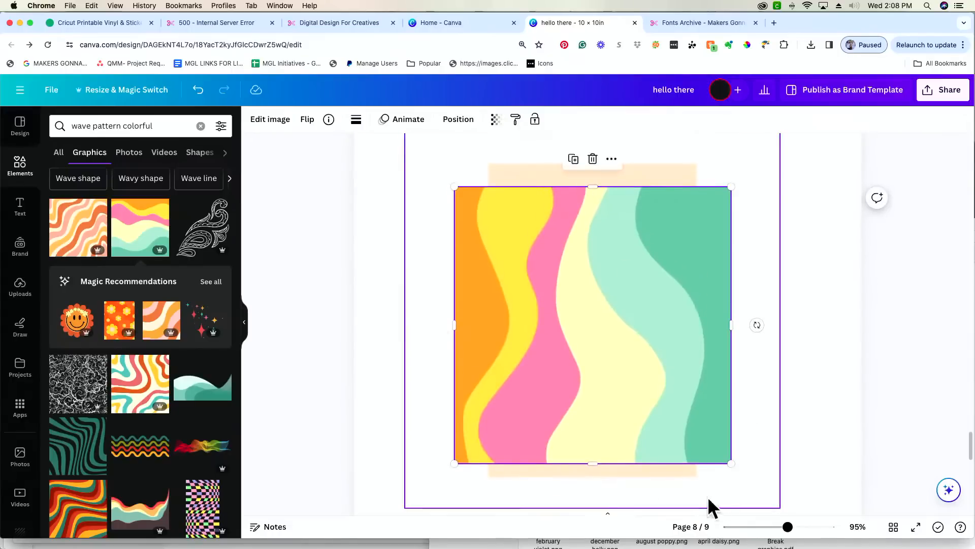
pyautogui.moveTo(787, 526); pyautogui.dragTo(767, 527)
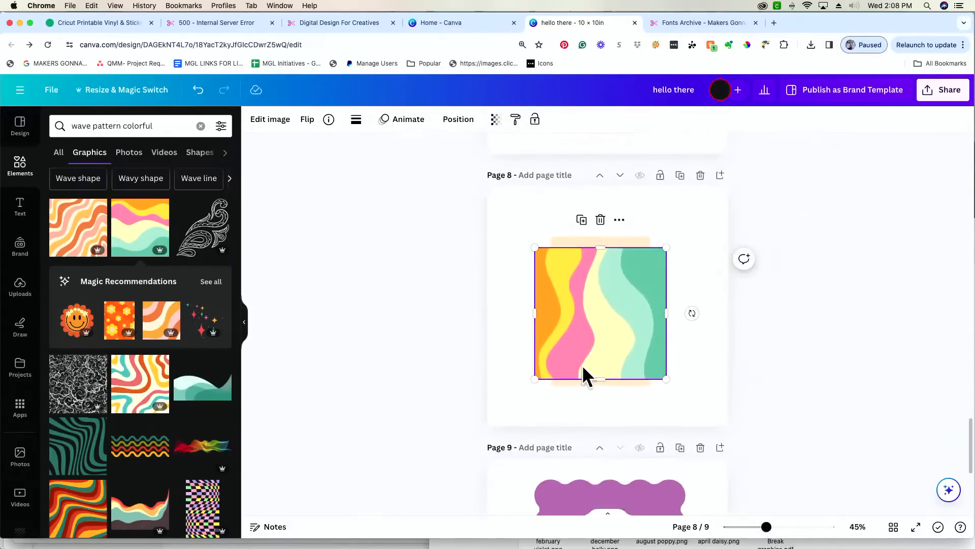
pyautogui.scroll(5, 584, 363)
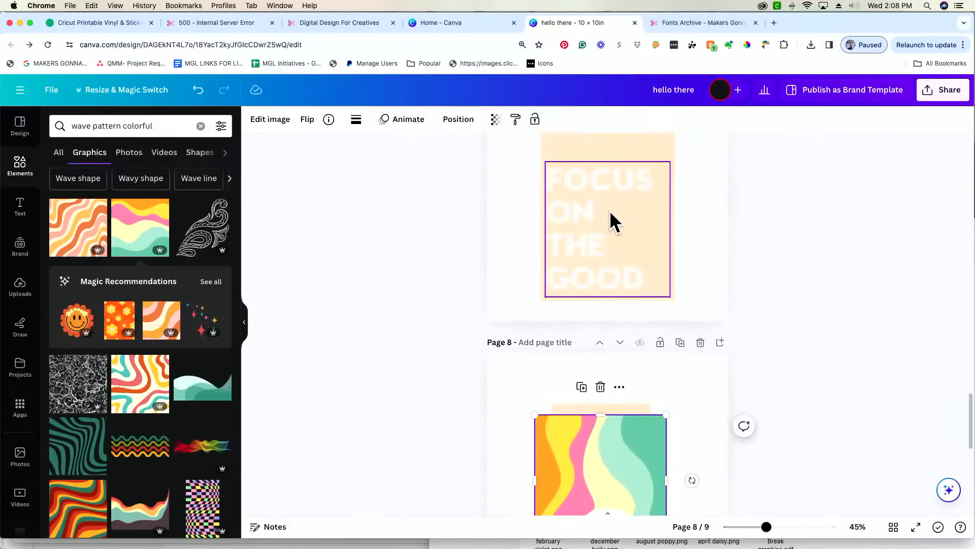
pyautogui.scroll(2, 609, 210)
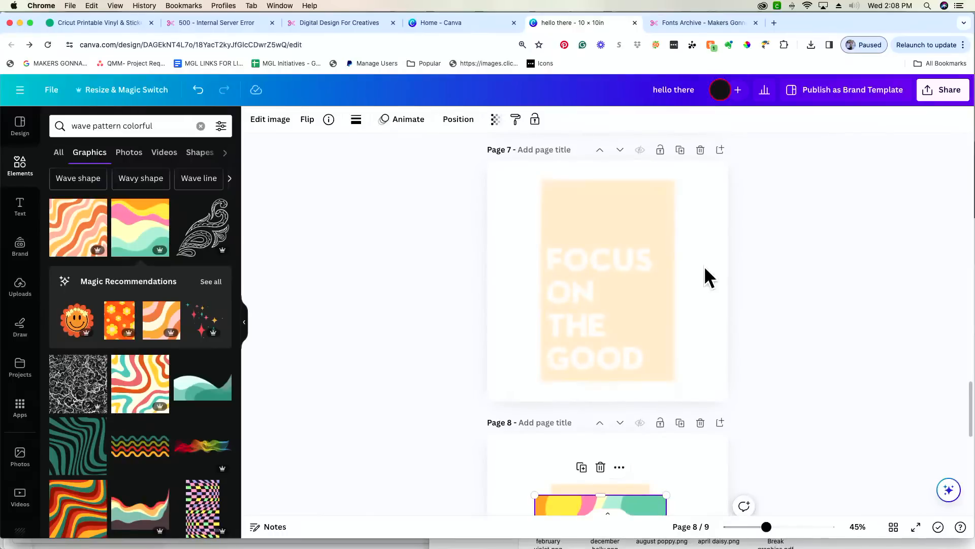
pyautogui.scroll(-5, 704, 266)
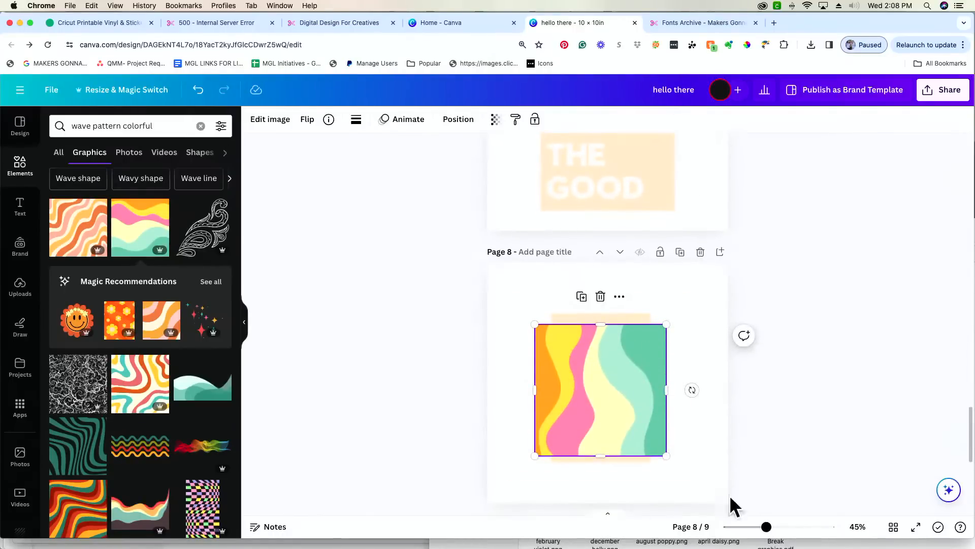
pyautogui.moveTo(768, 528); pyautogui.dragTo(786, 529)
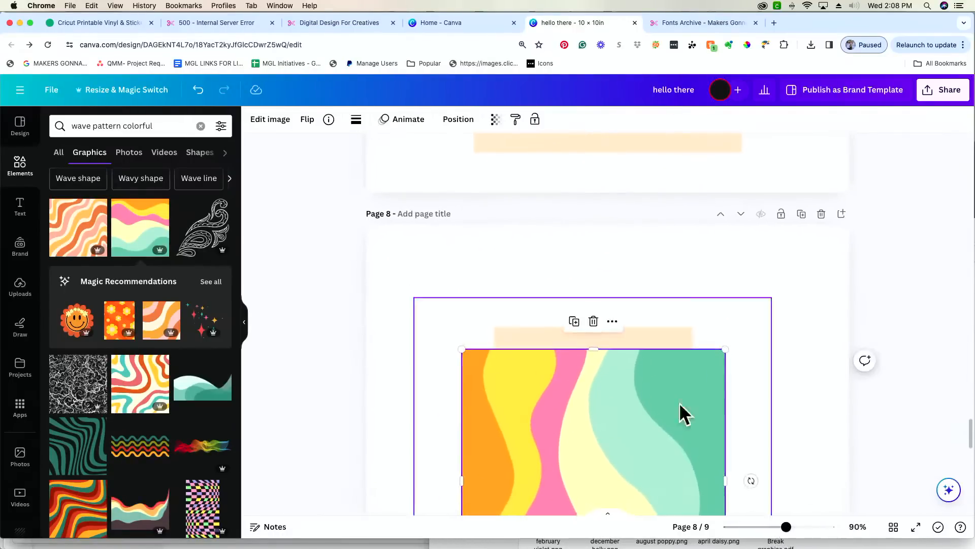
pyautogui.scroll(-1, 457, 305)
# - Fit the wave over page 8's lettering, send it to the back, and zoom to 107%
pyautogui.moveTo(724, 448)
pyautogui.mouseDown()
pyautogui.moveTo(679, 426)
pyautogui.moveTo(658, 399)
pyautogui.moveTo(675, 399)
pyautogui.mouseUp()
pyautogui.moveTo(564, 322)
pyautogui.mouseDown()
pyautogui.moveTo(590, 365)
pyautogui.moveTo(606, 372)
pyautogui.mouseUp()
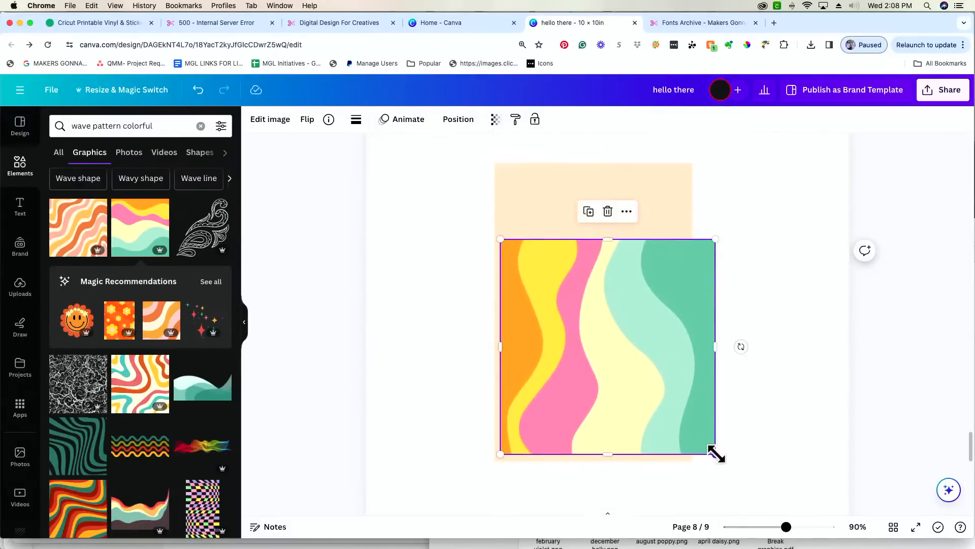
pyautogui.moveTo(716, 452)
pyautogui.mouseDown()
pyautogui.moveTo(668, 413)
pyautogui.moveTo(677, 436)
pyautogui.moveTo(692, 432)
pyautogui.mouseUp()
pyautogui.moveTo(617, 360); pyautogui.dragTo(615, 371)
pyautogui.rightClick(608, 343)
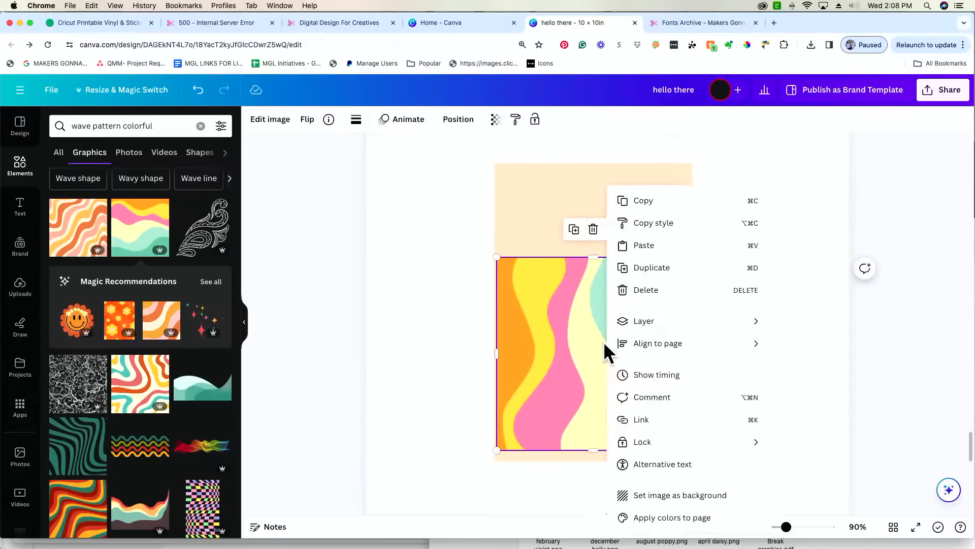
pyautogui.moveTo(669, 325)
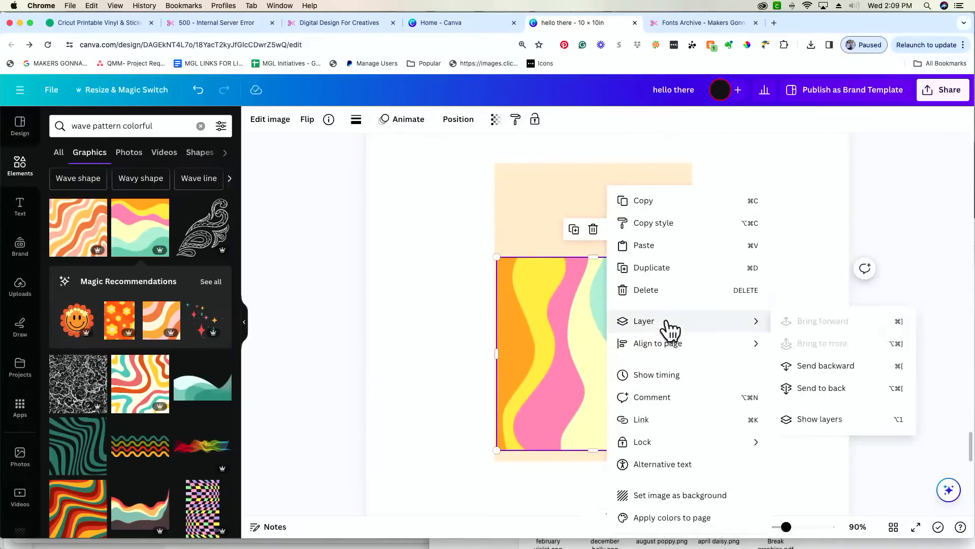
pyautogui.click(833, 389)
pyautogui.click(326, 391)
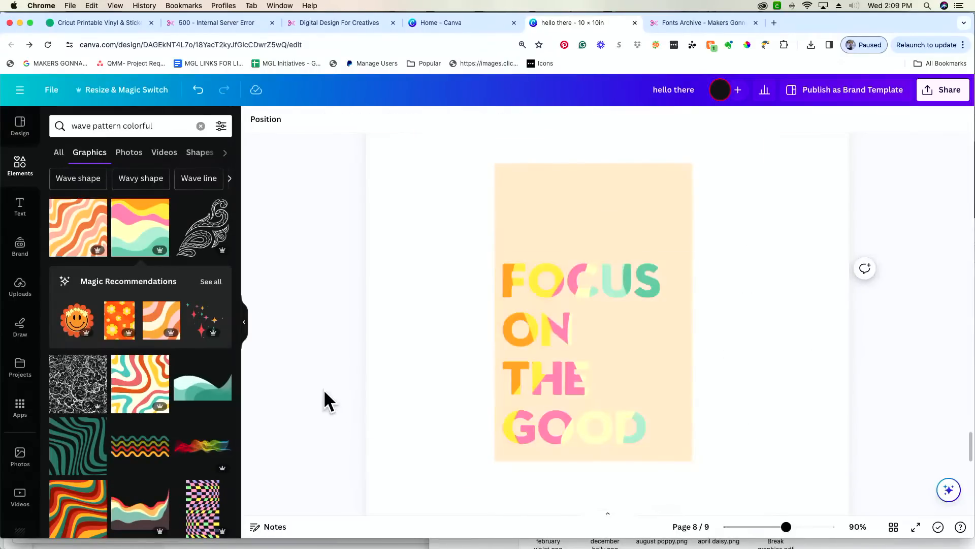
pyautogui.moveTo(786, 529); pyautogui.dragTo(791, 528)
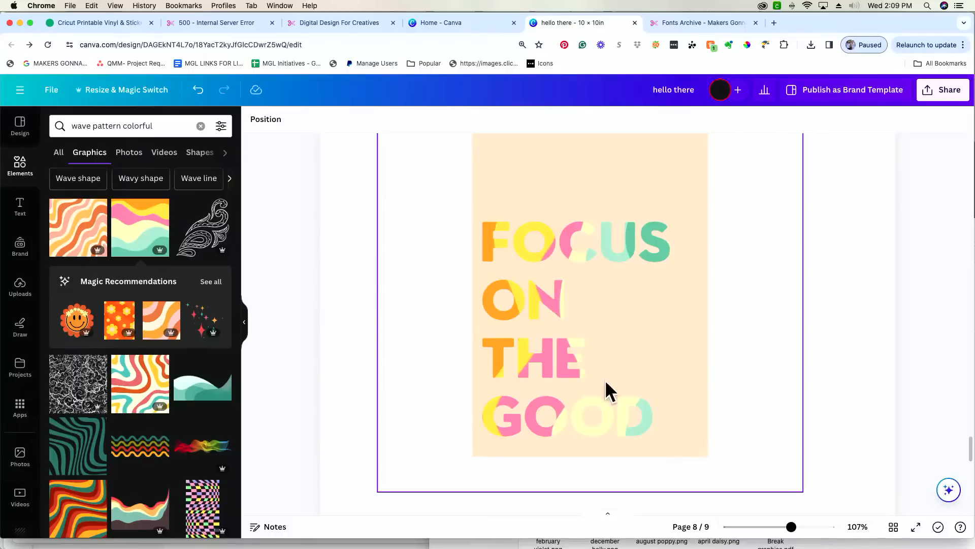
# - Move the lettering aside, delete the wave graphic behind it, and put the lettering back
pyautogui.click(660, 420)
pyautogui.moveTo(660, 419); pyautogui.dragTo(564, 407)
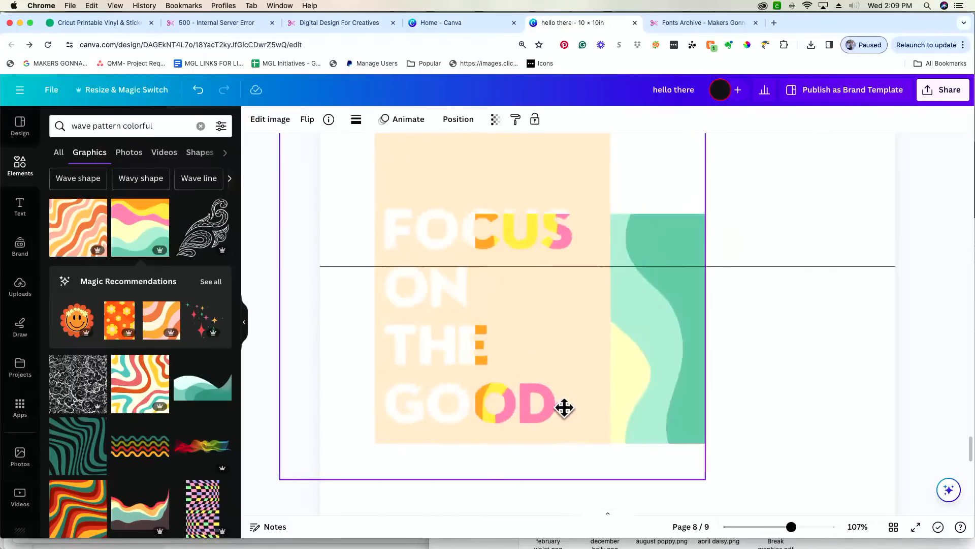
pyautogui.moveTo(692, 396); pyautogui.dragTo(640, 383)
pyautogui.click(672, 379)
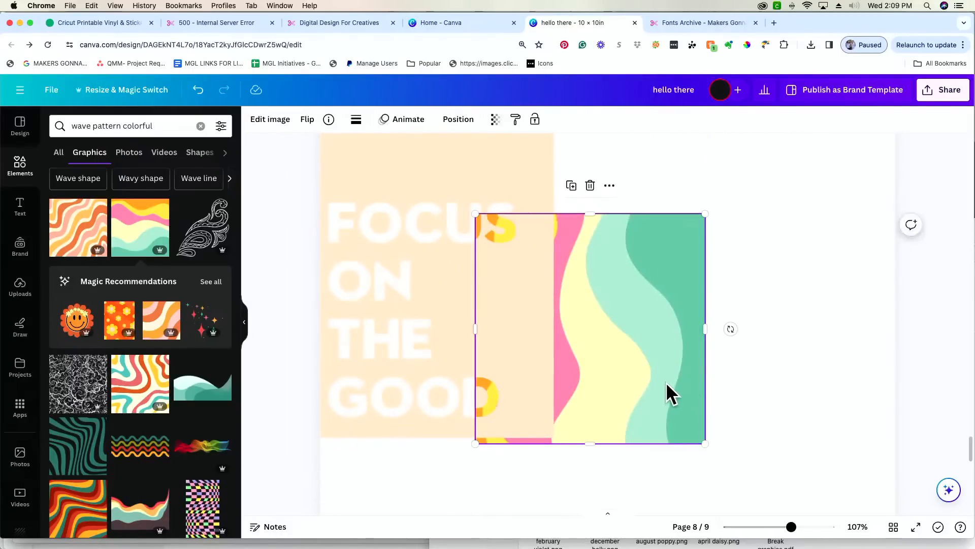
pyautogui.press('Delete')
pyautogui.moveTo(501, 288); pyautogui.dragTo(670, 356)
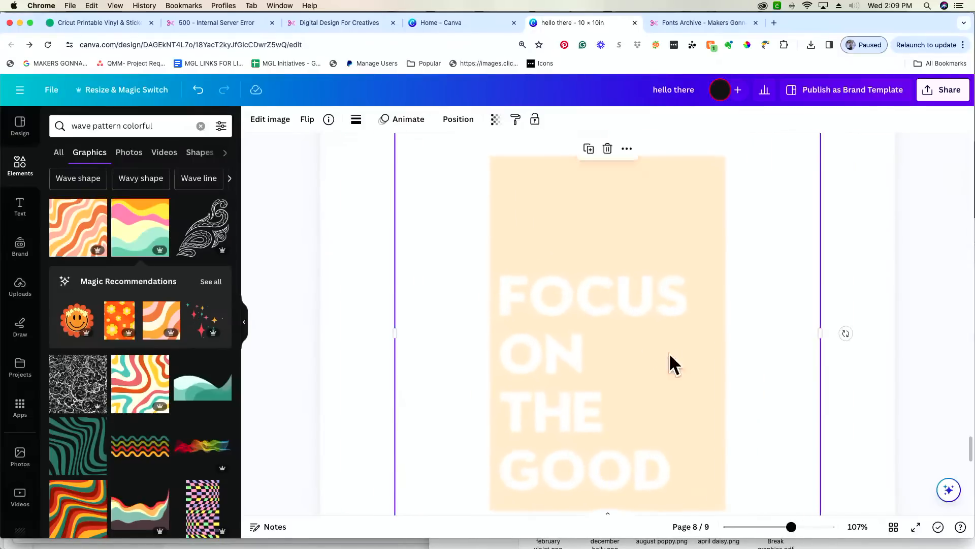
# - Browse the Elements results for a replacement pattern
pyautogui.scroll(-3, 93, 404)
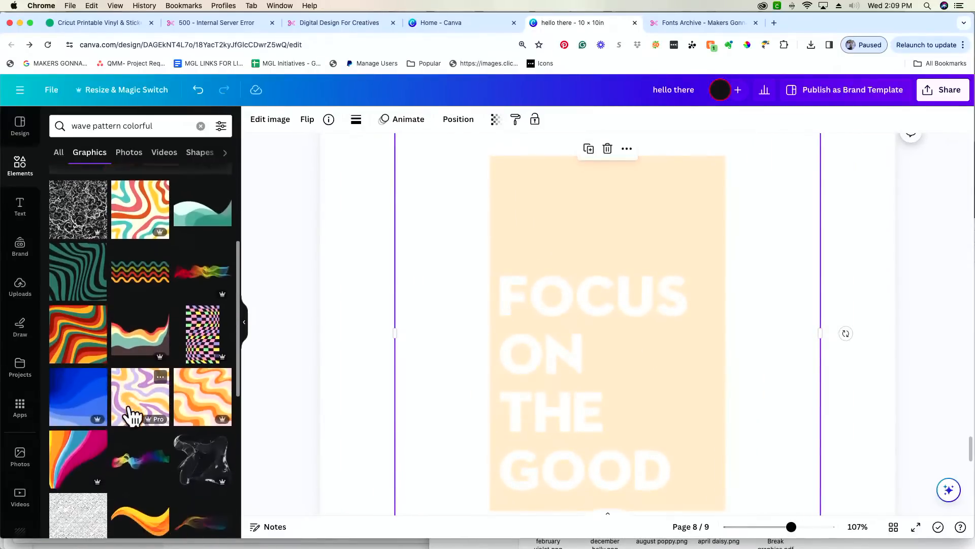
pyautogui.scroll(-5, 130, 414)
pyautogui.scroll(-2, 165, 400)
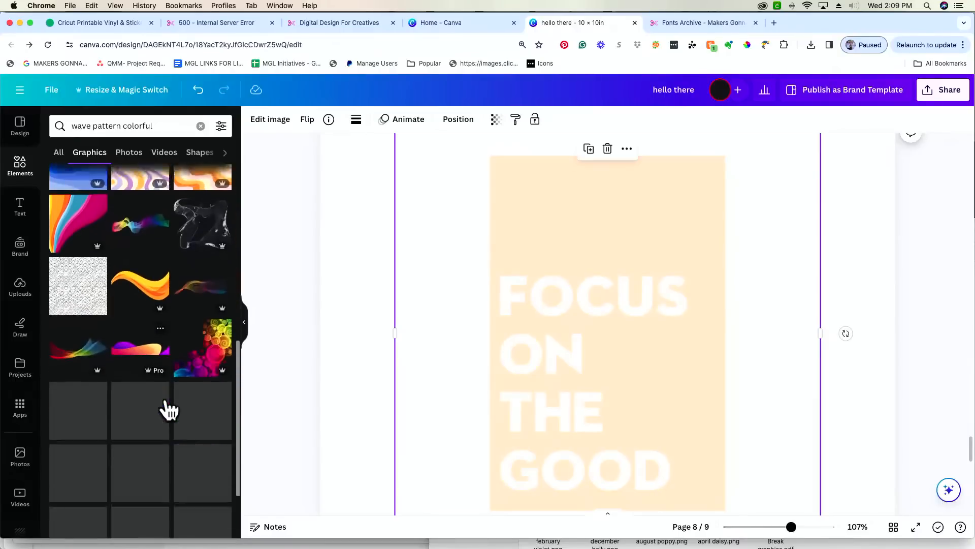
pyautogui.scroll(2, 166, 397)
pyautogui.scroll(3, 165, 399)
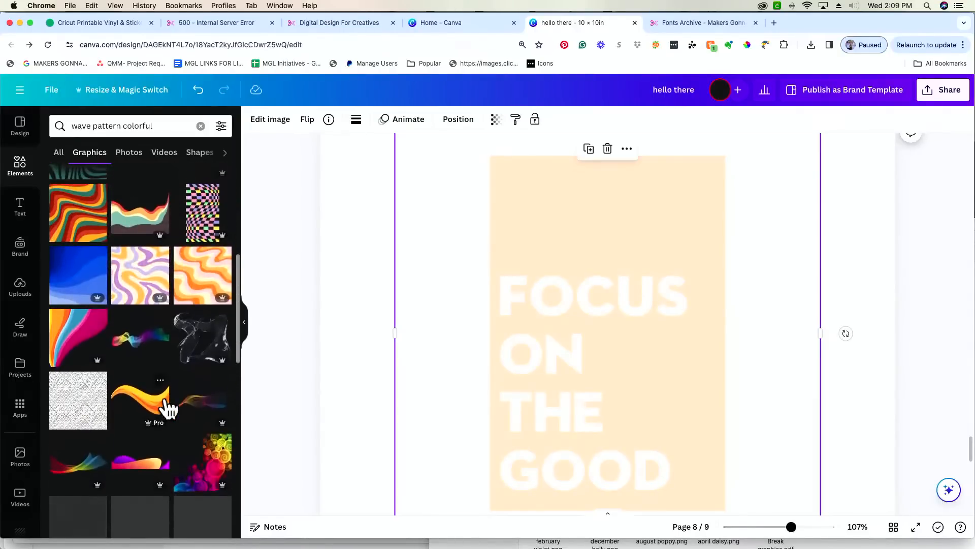
pyautogui.scroll(-7, 167, 409)
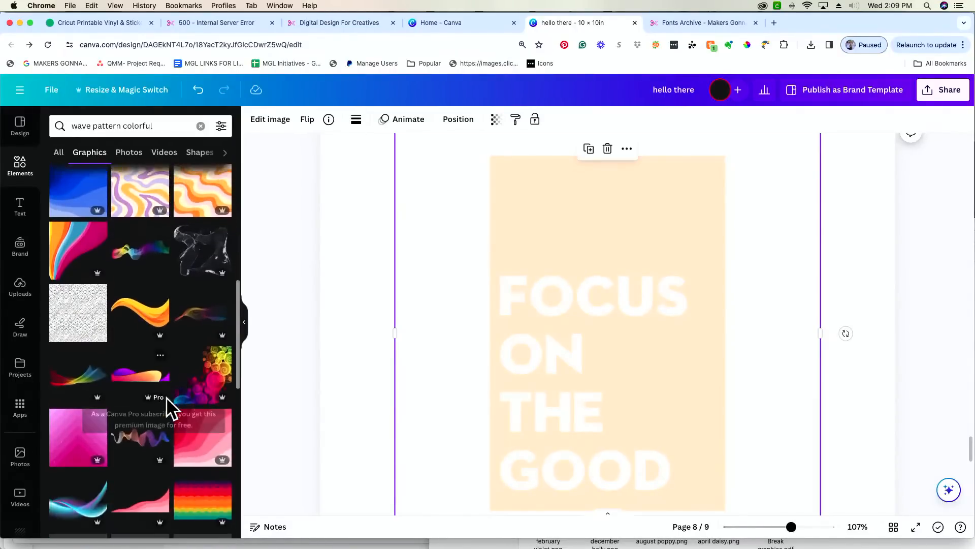
pyautogui.scroll(-3, 181, 406)
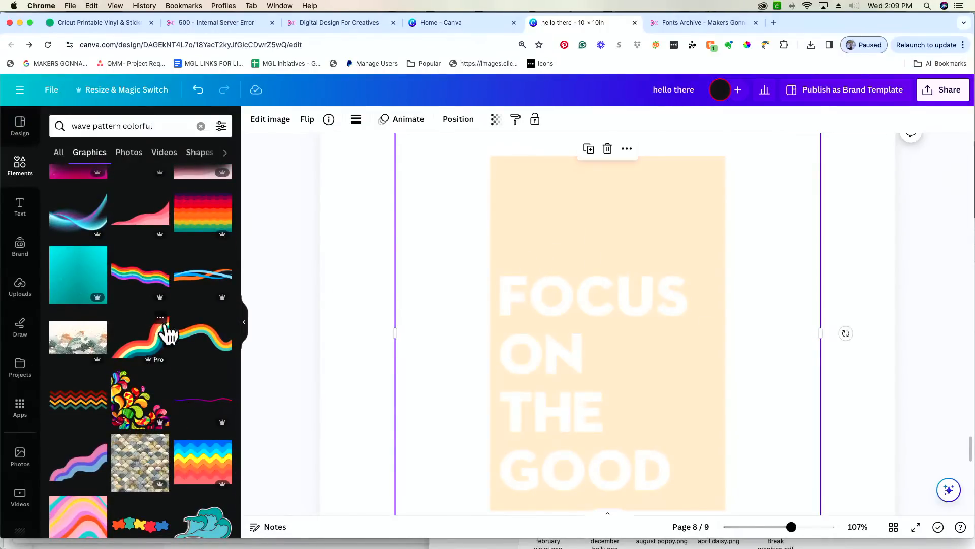
pyautogui.scroll(-3, 166, 331)
pyautogui.scroll(-5, 165, 327)
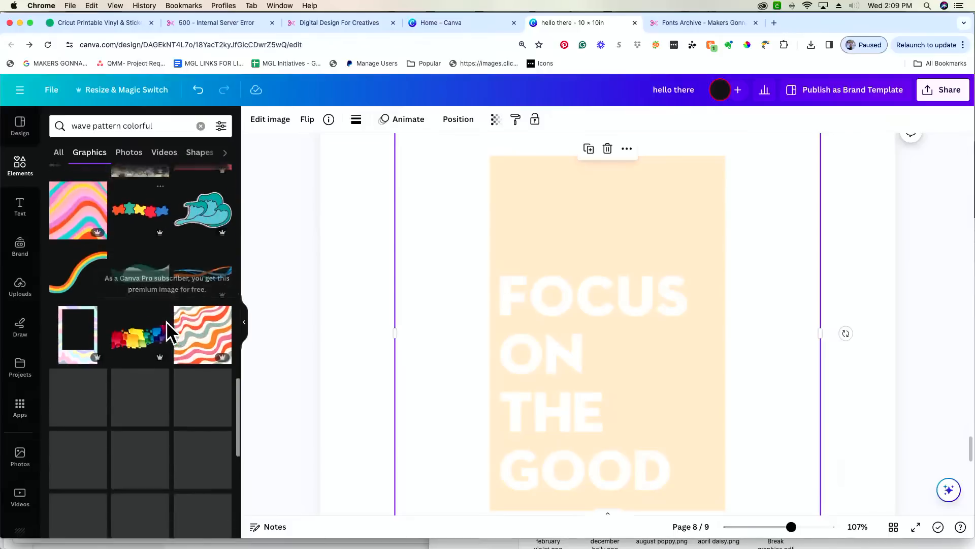
pyautogui.scroll(-6, 166, 321)
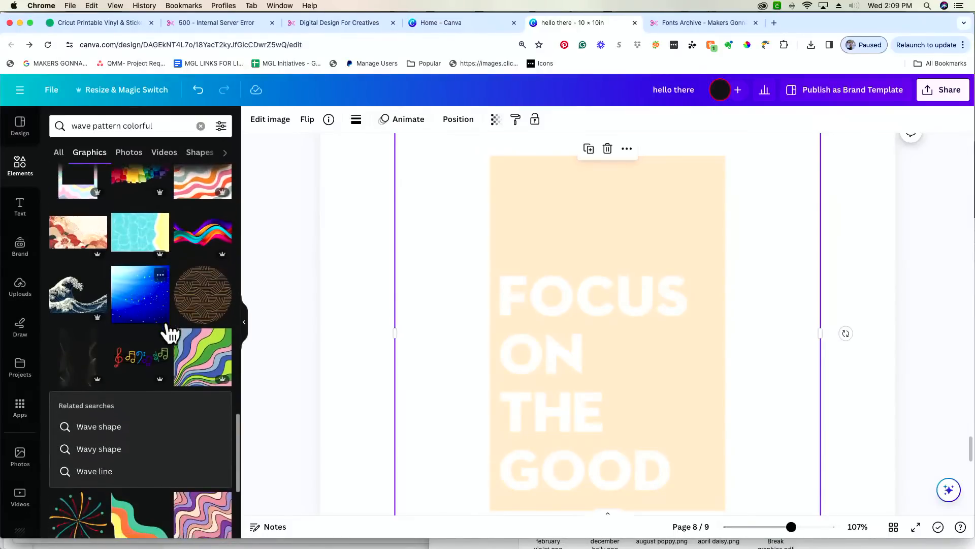
pyautogui.scroll(-2, 167, 328)
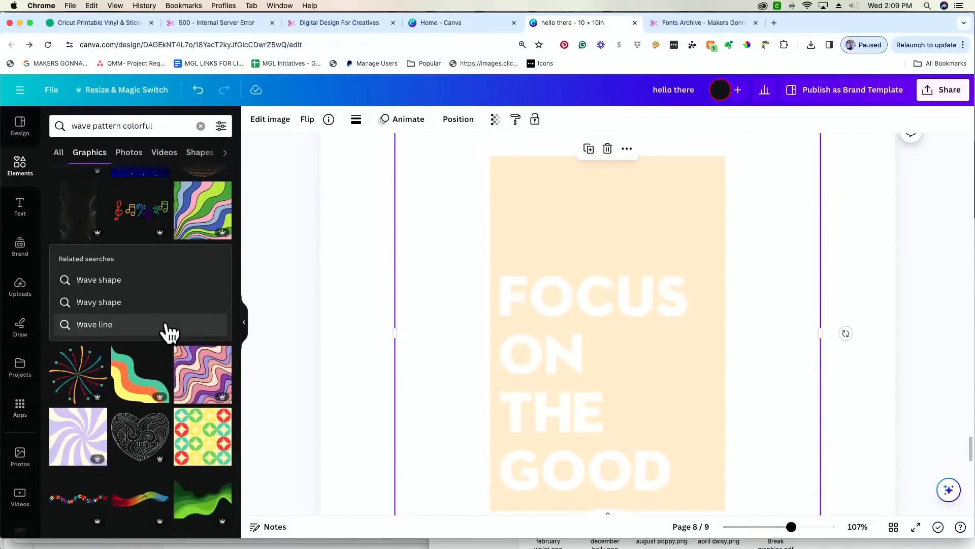
pyautogui.scroll(-1, 169, 332)
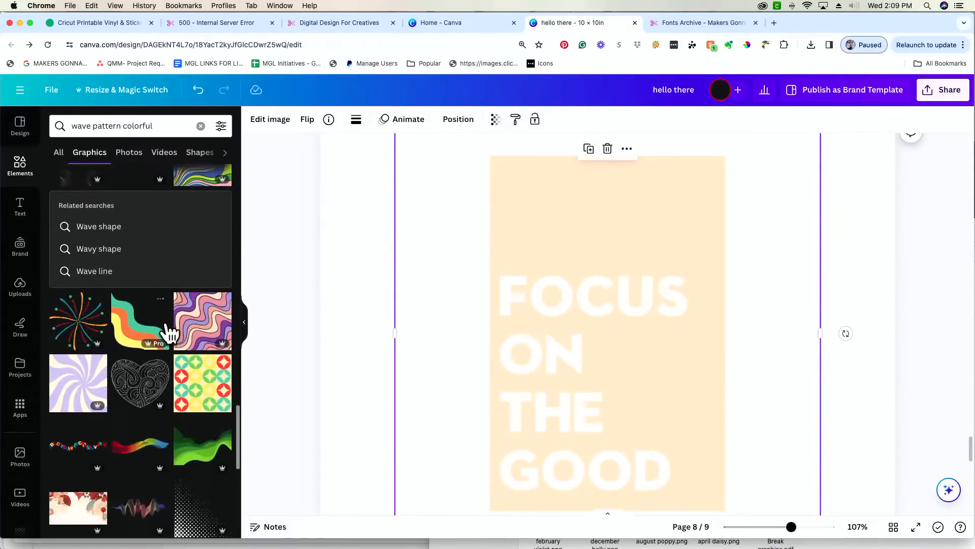
# - Add the lavender swirl and recolour its cream stripes pink and lavender stripes light orange
pyautogui.click(88, 387)
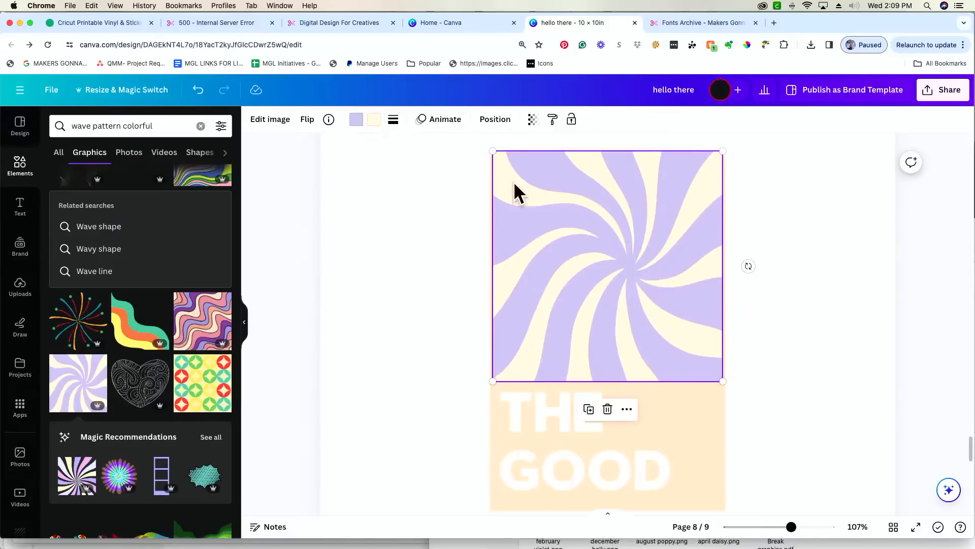
pyautogui.click(374, 120)
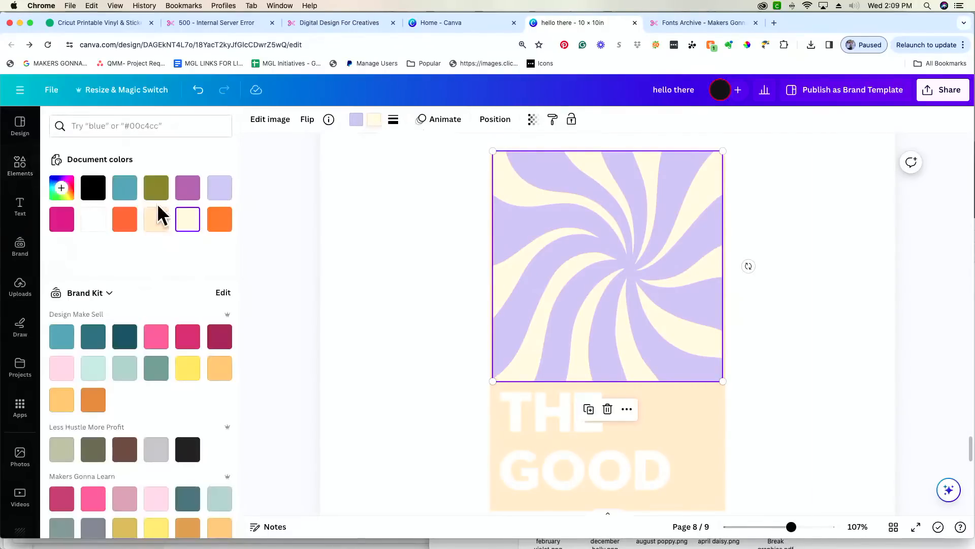
pyautogui.click(62, 221)
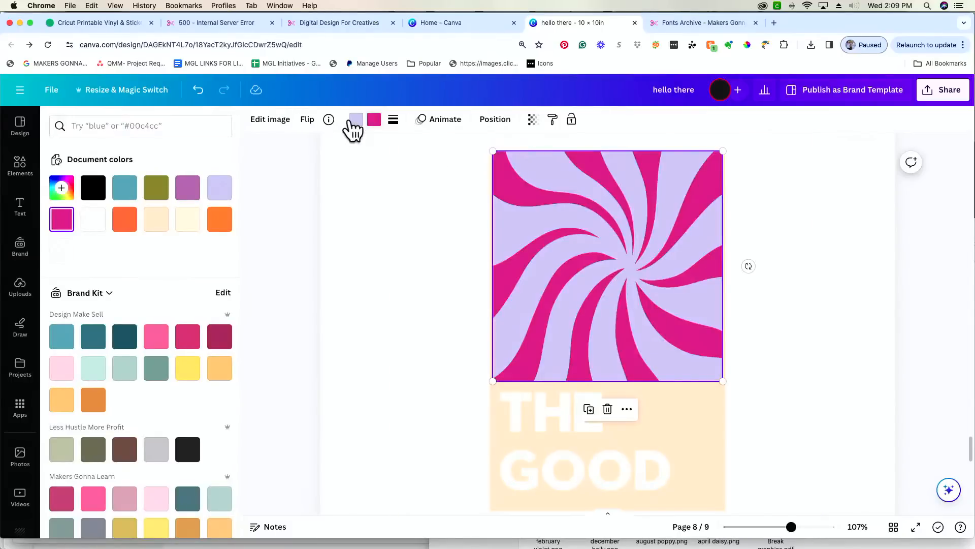
pyautogui.click(352, 121)
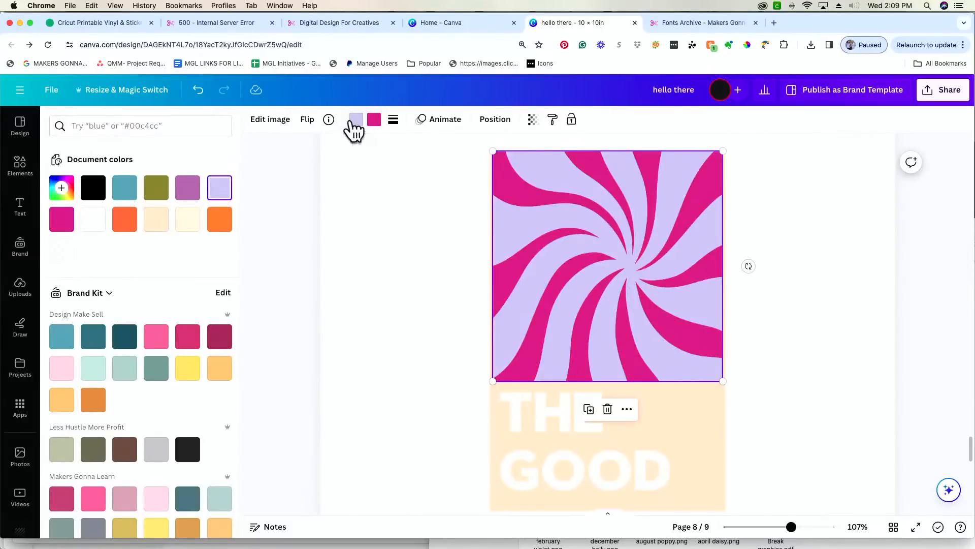
pyautogui.click(126, 223)
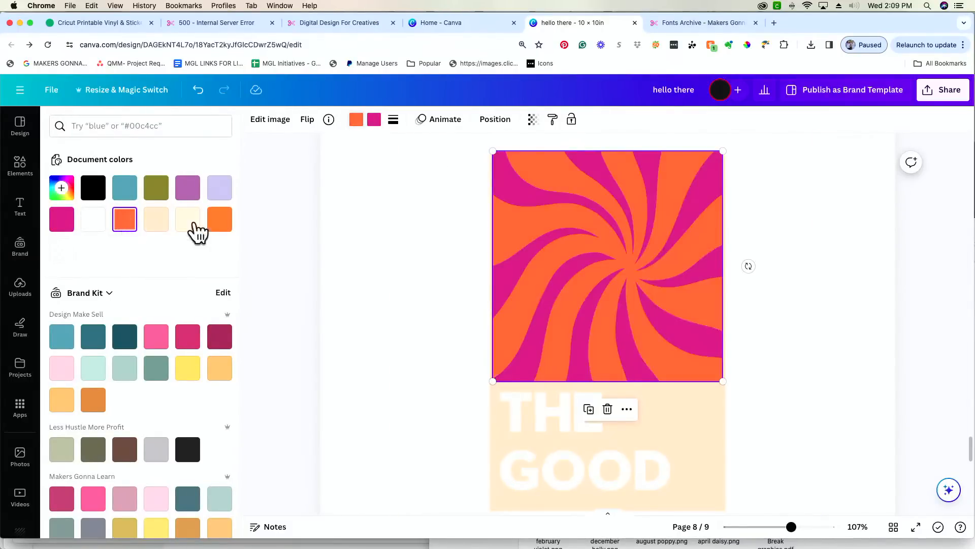
pyautogui.click(219, 224)
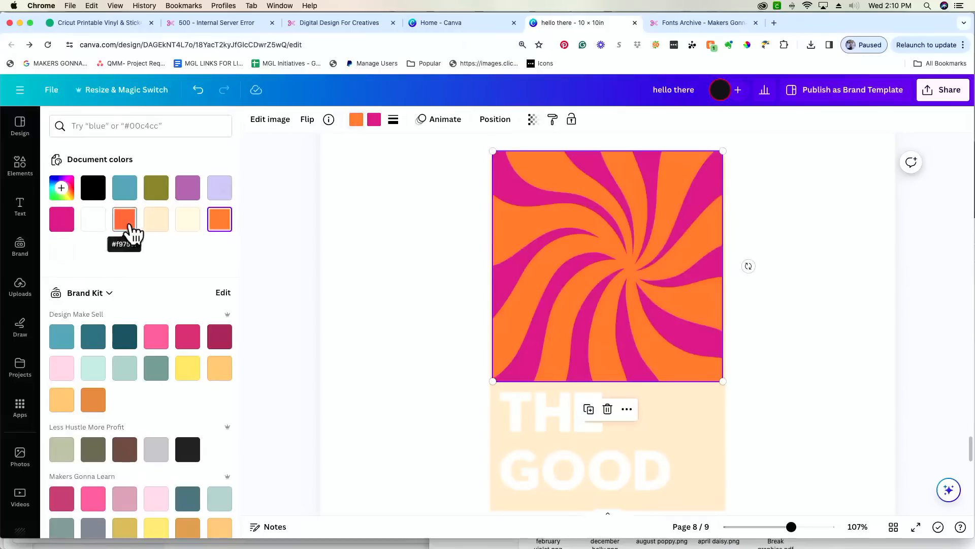
# - Darken the swirl's orange stripes to #944308 with the custom colour picker
pyautogui.scroll(-4, 181, 245)
pyautogui.scroll(-5, 183, 245)
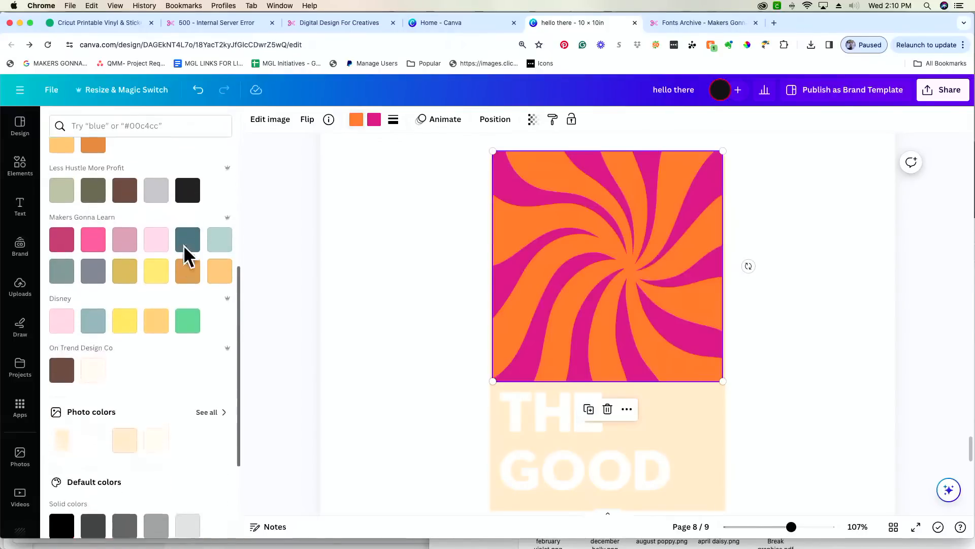
pyautogui.scroll(6, 184, 245)
pyautogui.scroll(3, 184, 245)
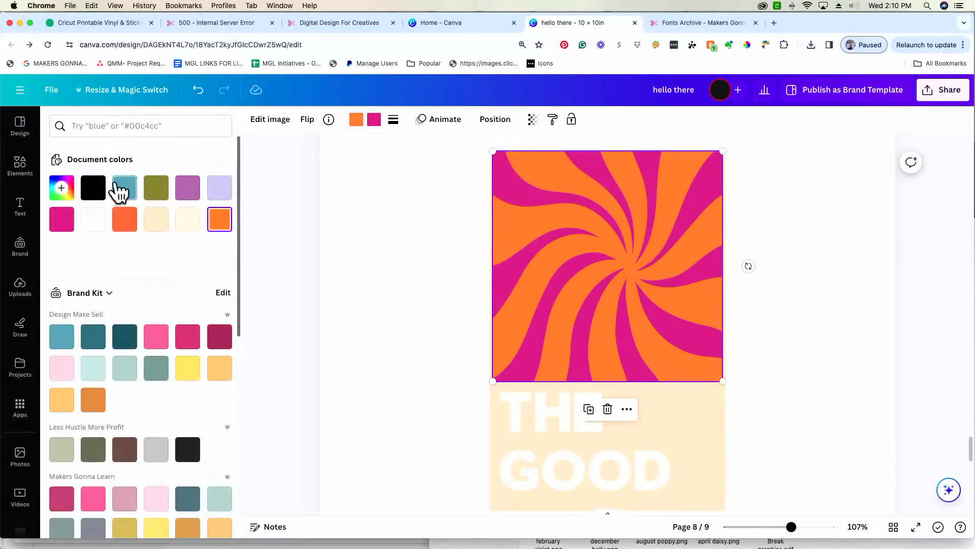
pyautogui.click(356, 119)
pyautogui.click(356, 118)
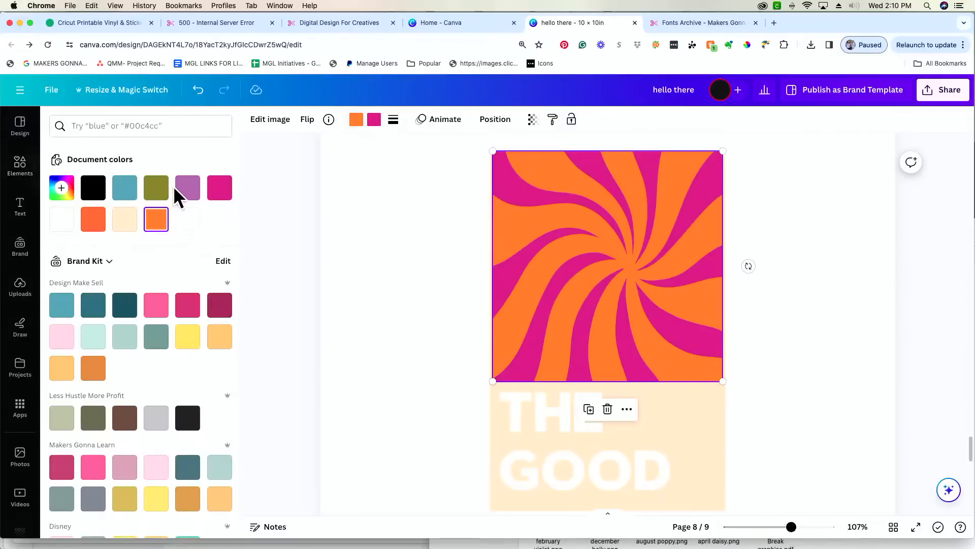
pyautogui.click(60, 189)
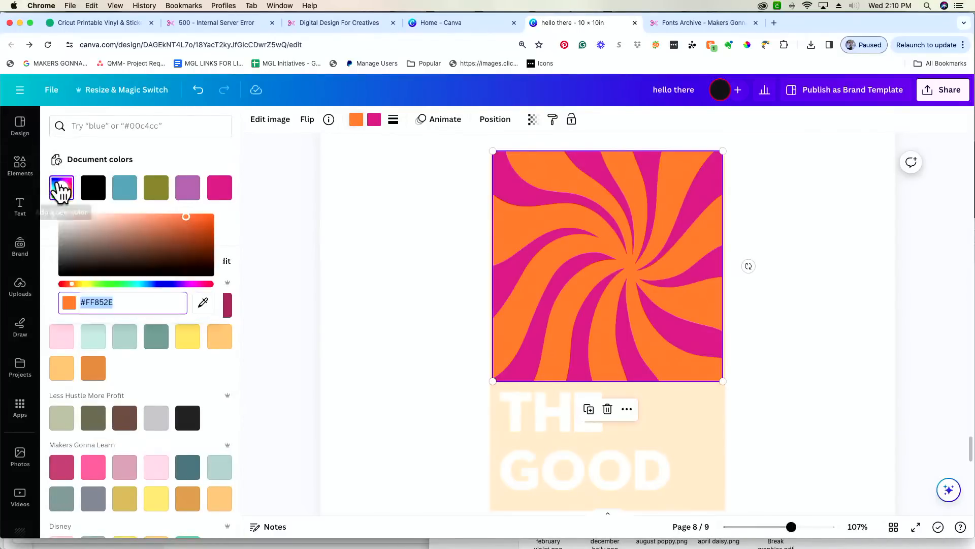
pyautogui.moveTo(188, 219); pyautogui.dragTo(203, 234)
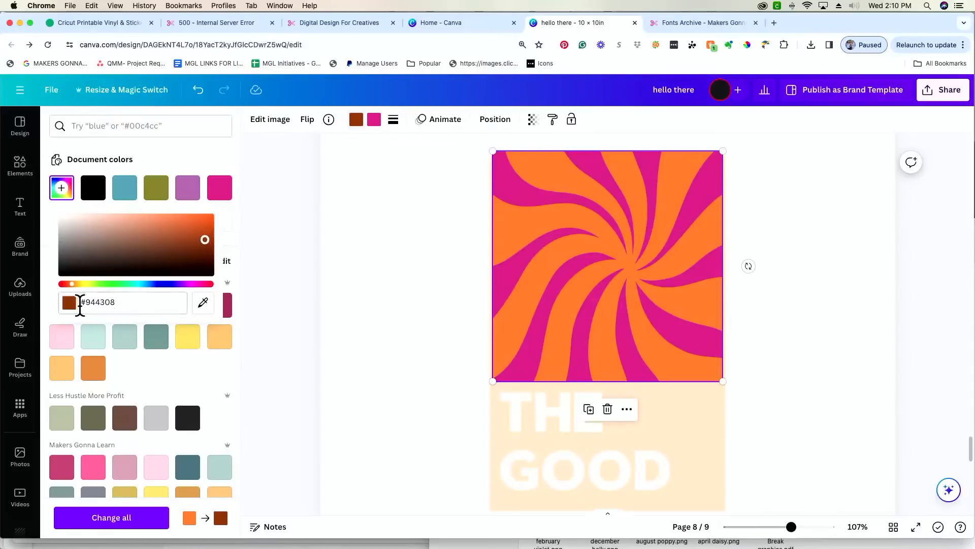
pyautogui.click(305, 247)
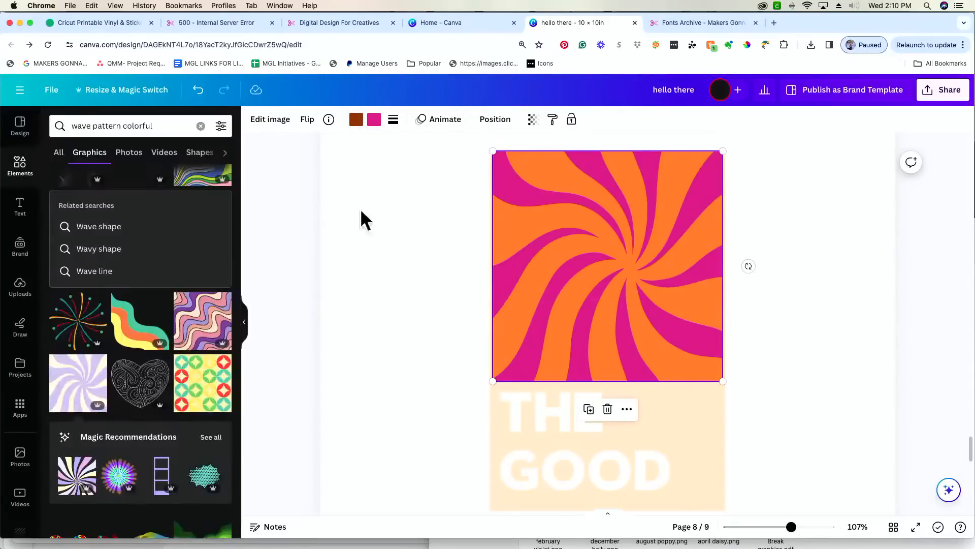
# - Change the swirl's orange stripes to brown #9D4B0F
pyautogui.click(357, 122)
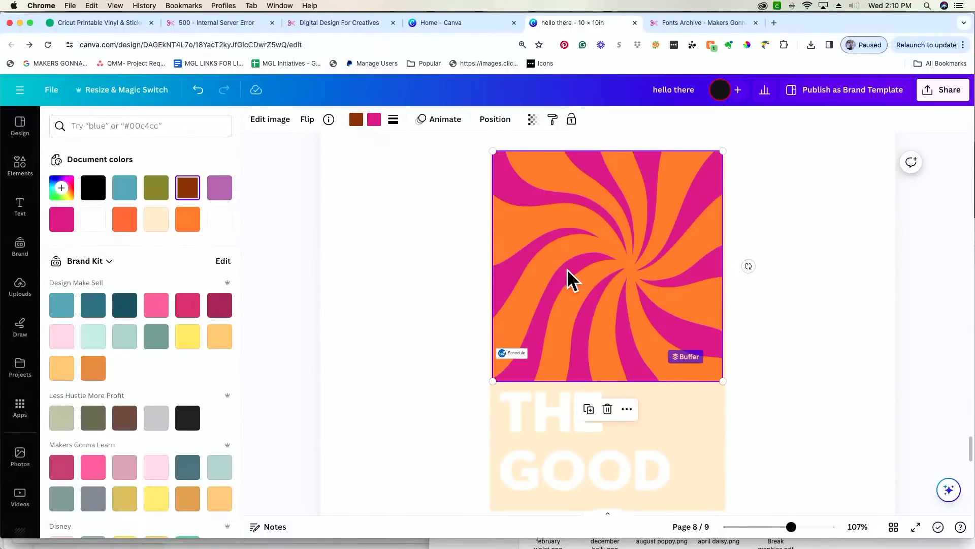
pyautogui.moveTo(568, 279)
pyautogui.mouseDown()
pyautogui.moveTo(516, 279)
pyautogui.moveTo(524, 291)
pyautogui.moveTo(588, 279)
pyautogui.mouseUp()
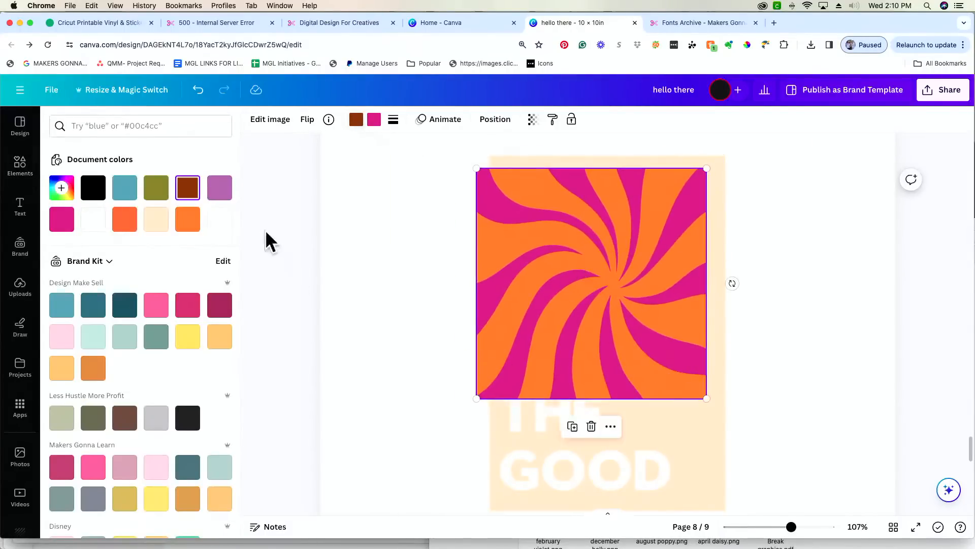
pyautogui.click(188, 189)
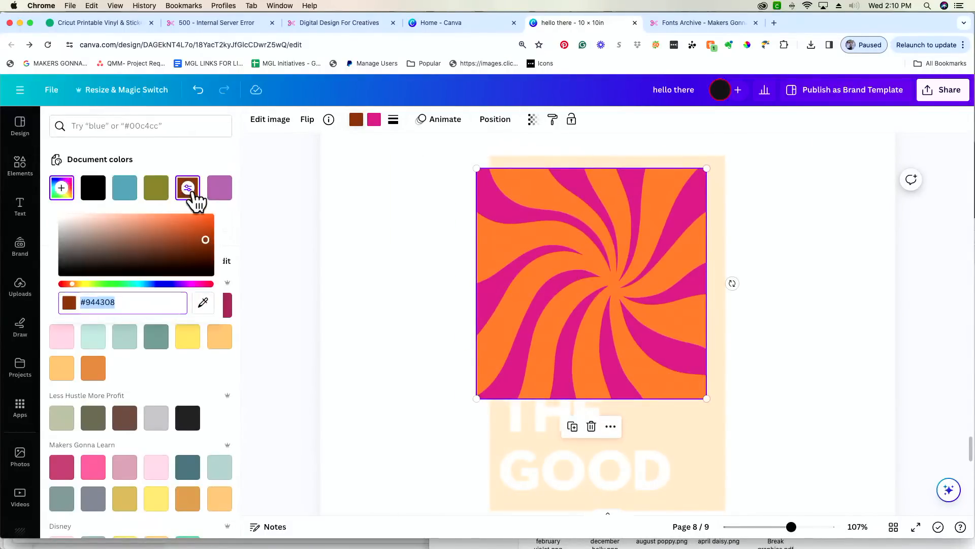
pyautogui.click(194, 237)
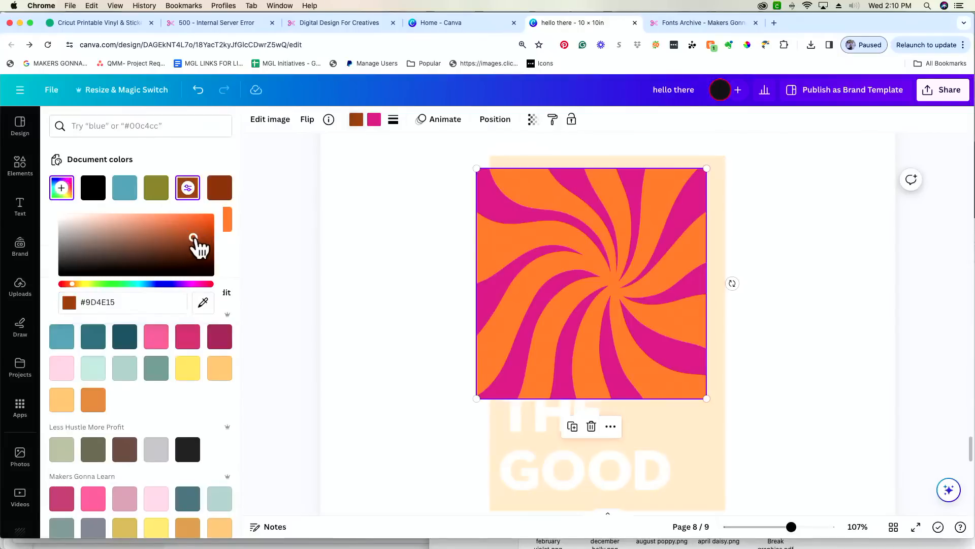
pyautogui.click(199, 237)
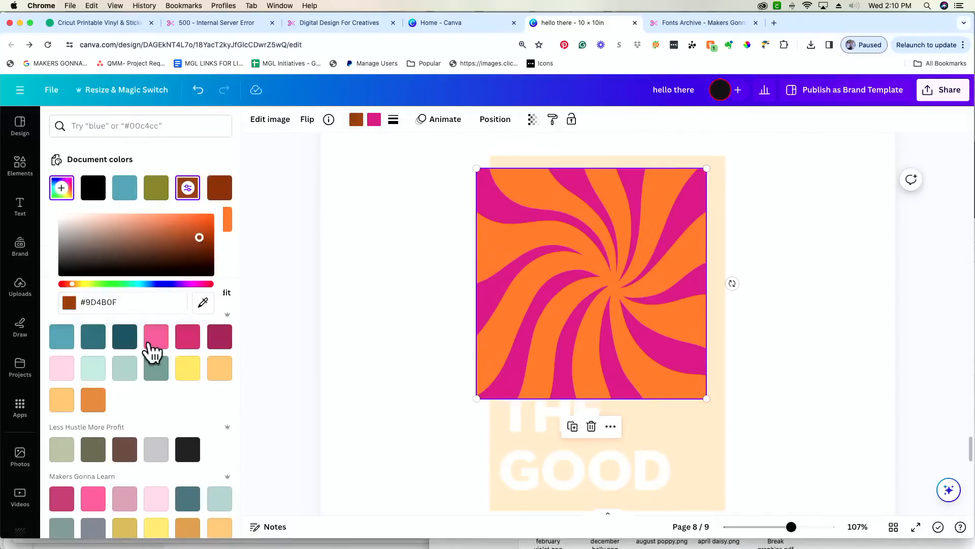
pyautogui.click(140, 302)
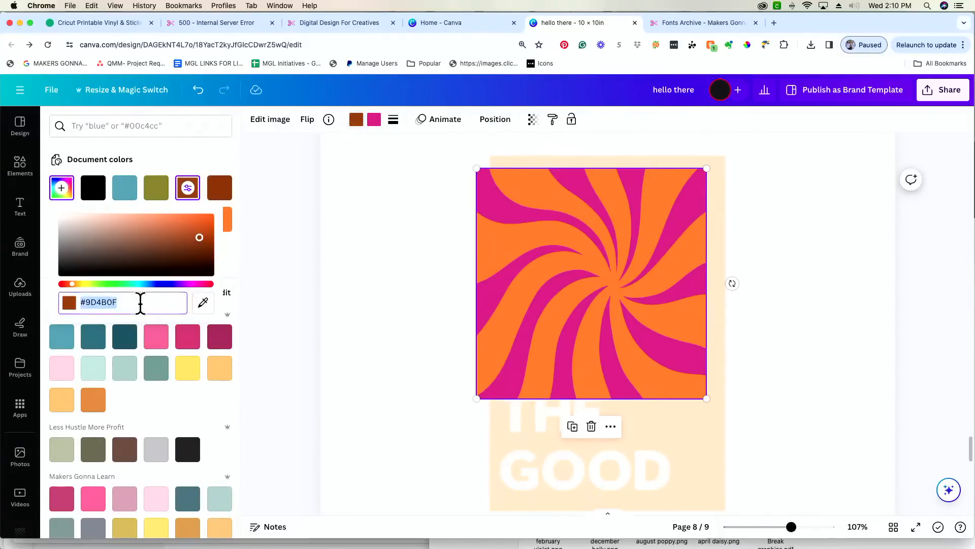
pyautogui.click(374, 122)
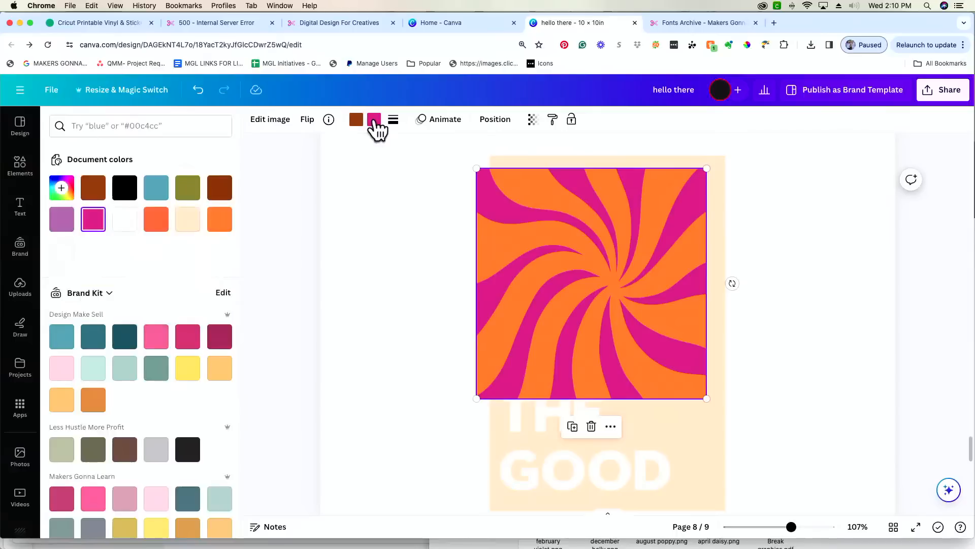
pyautogui.click(374, 123)
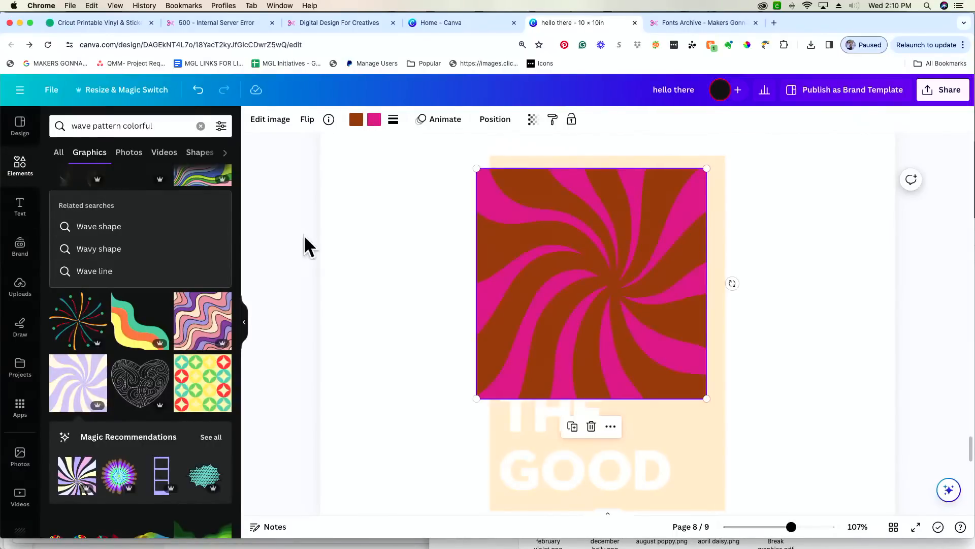
# - Deepen the swirl's pink stripes to magenta #9F336C
pyautogui.click(375, 123)
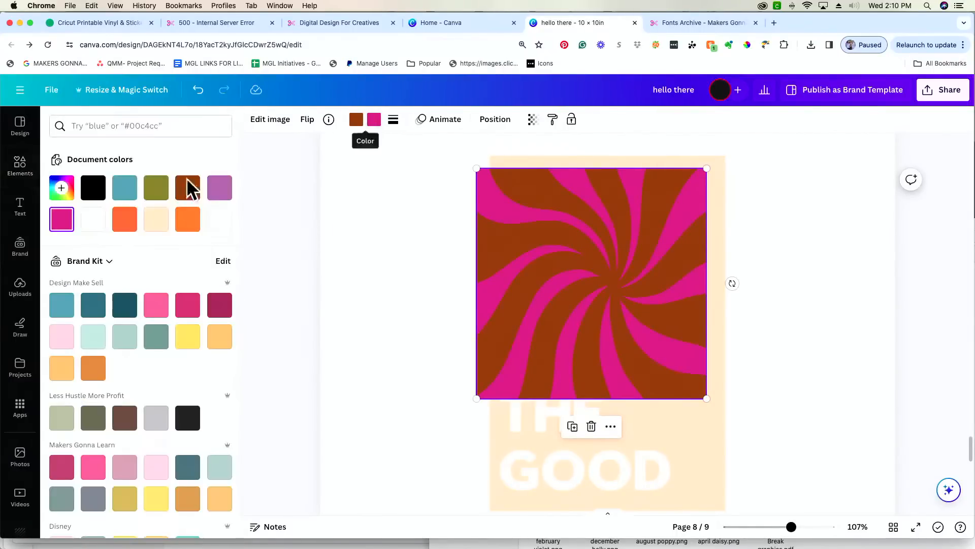
pyautogui.click(62, 224)
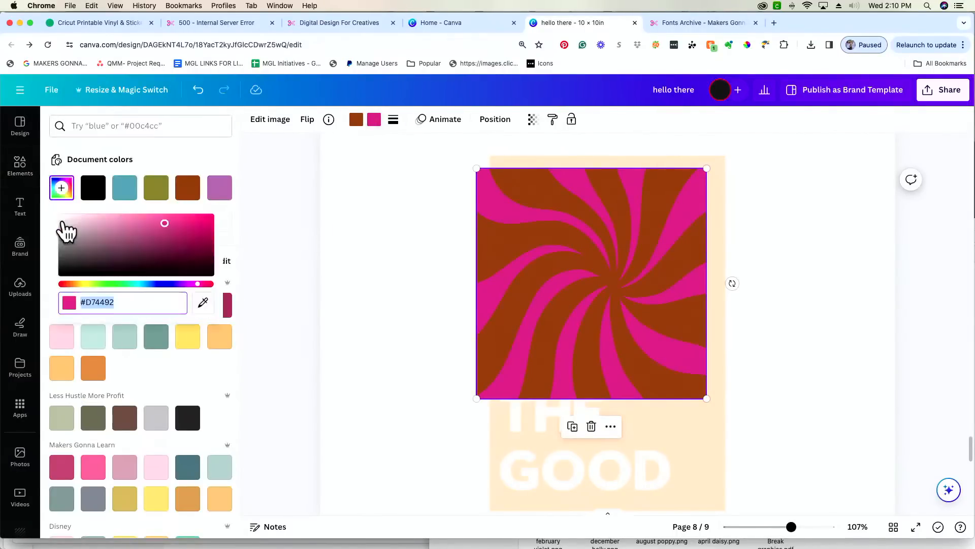
pyautogui.click(179, 226)
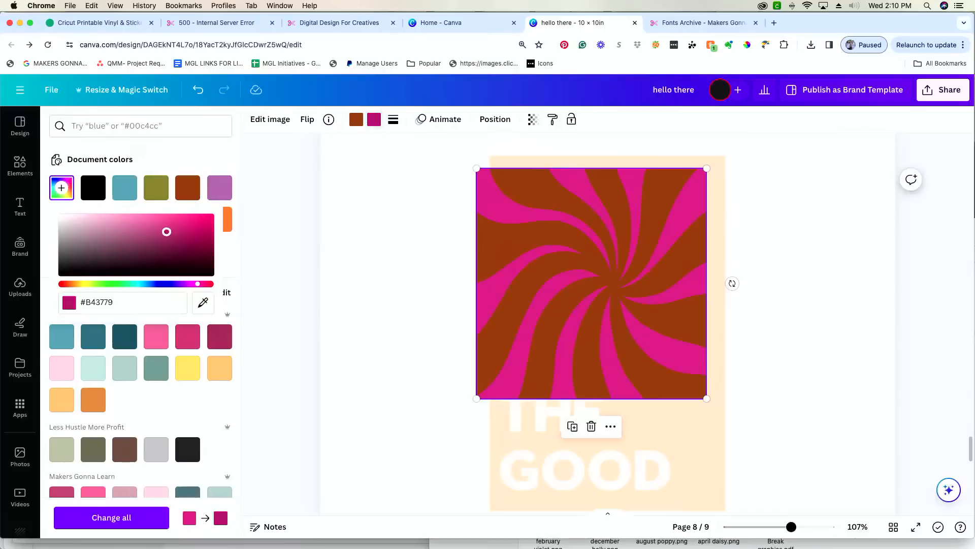
pyautogui.moveTo(162, 231); pyautogui.dragTo(160, 232)
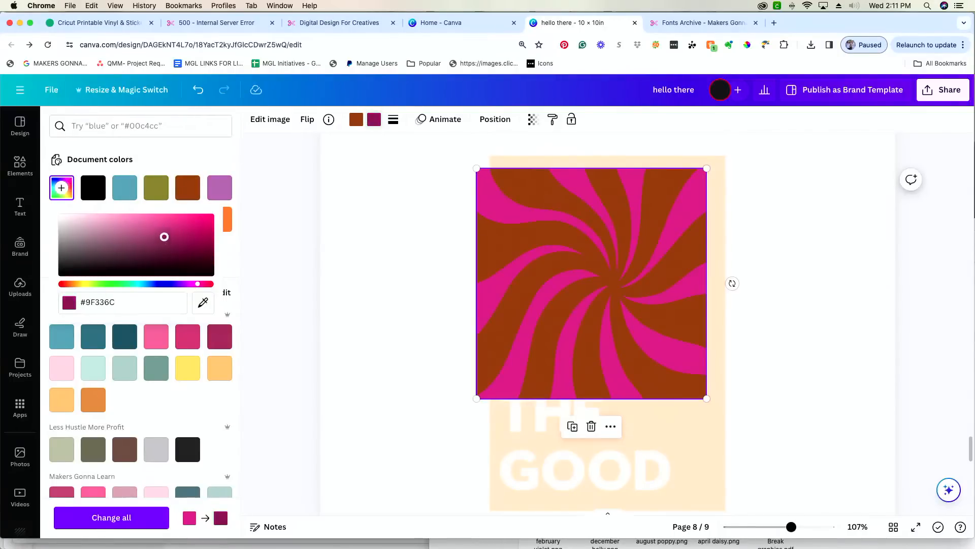
pyautogui.click(267, 238)
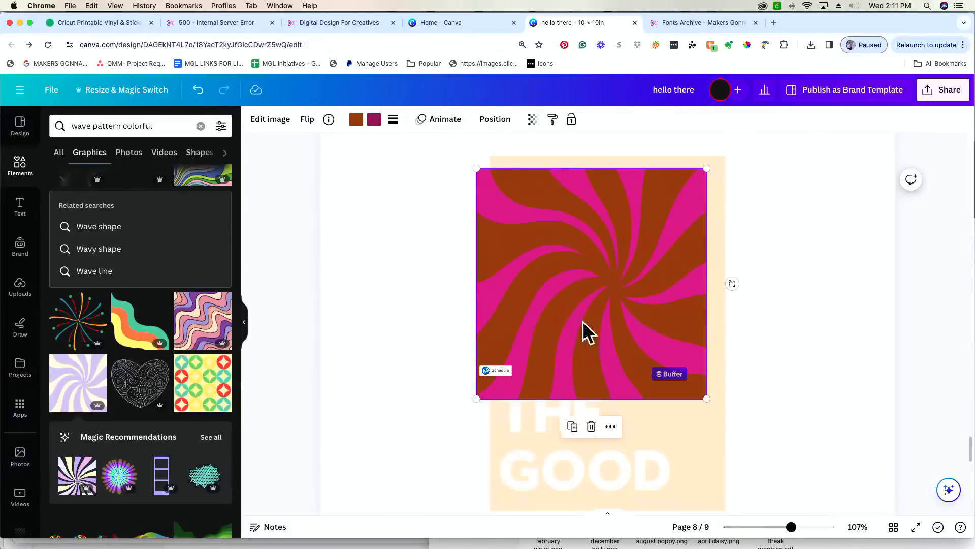
# - Drag the swirl down over the lettering and send it to the back
pyautogui.moveTo(623, 329); pyautogui.dragTo(637, 433)
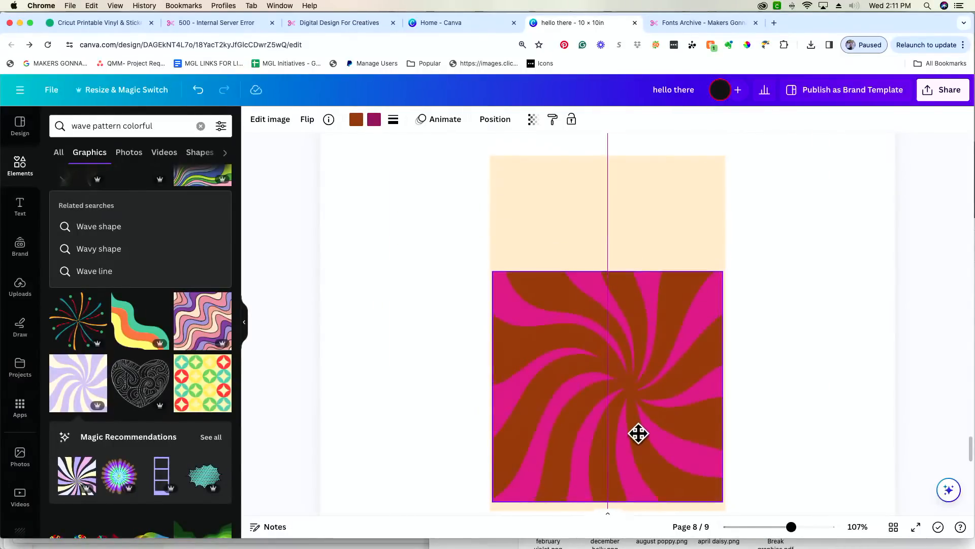
pyautogui.rightClick(668, 317)
pyautogui.moveTo(787, 376)
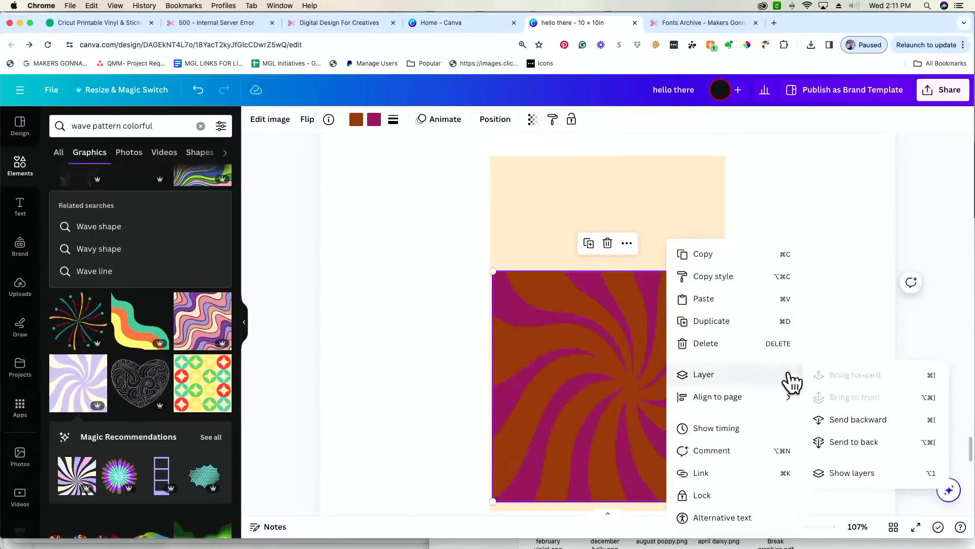
pyautogui.click(855, 443)
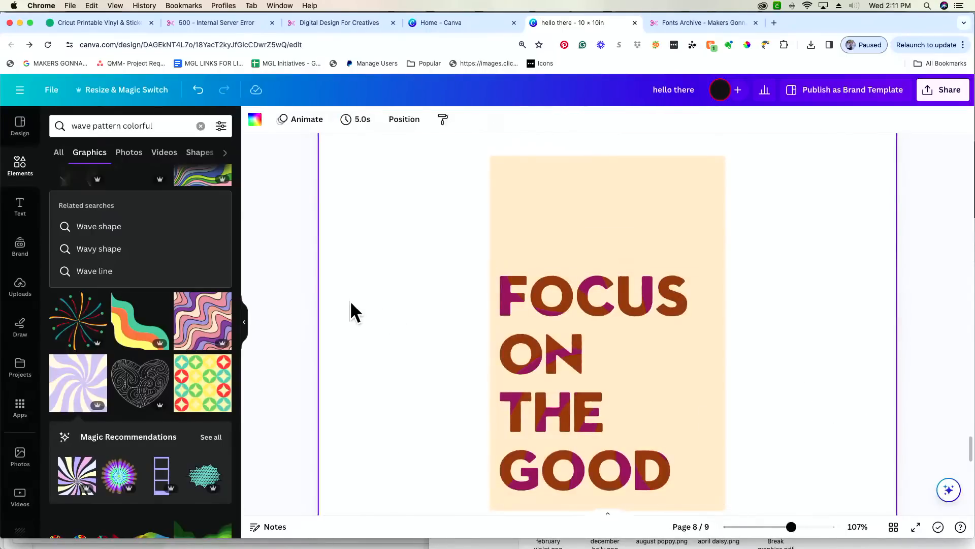
pyautogui.scroll(-2, 402, 319)
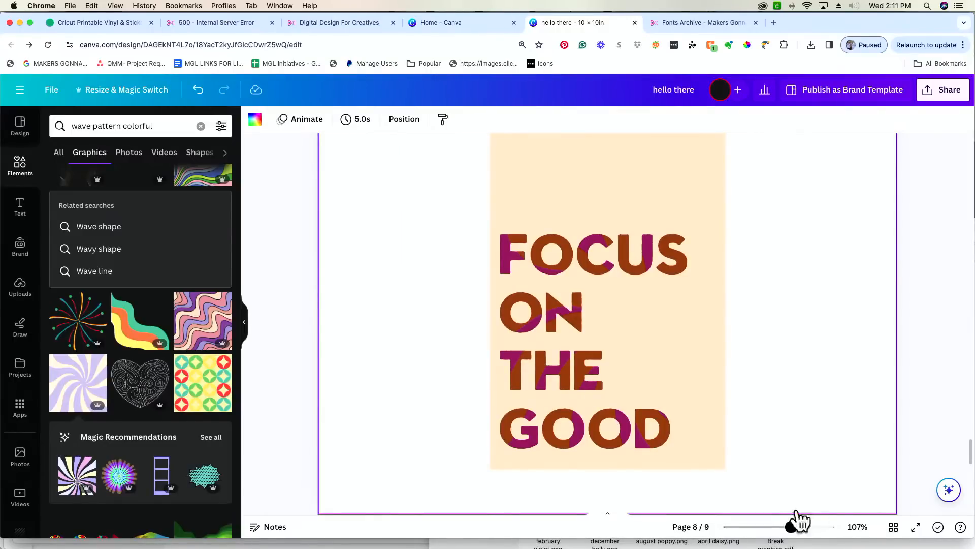
pyautogui.moveTo(791, 528)
pyautogui.mouseDown()
pyautogui.moveTo(809, 527)
pyautogui.moveTo(801, 527)
pyautogui.mouseUp()
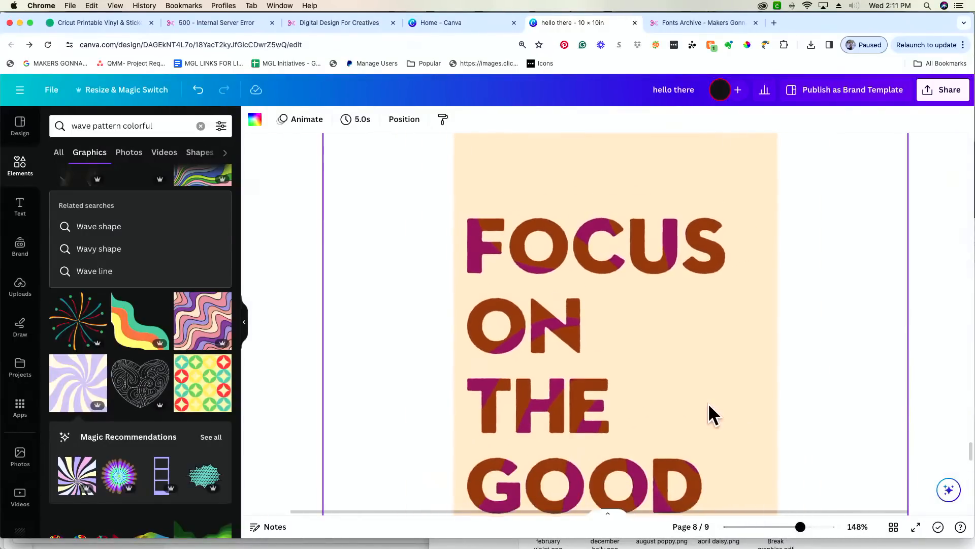
pyautogui.scroll(-2, 708, 403)
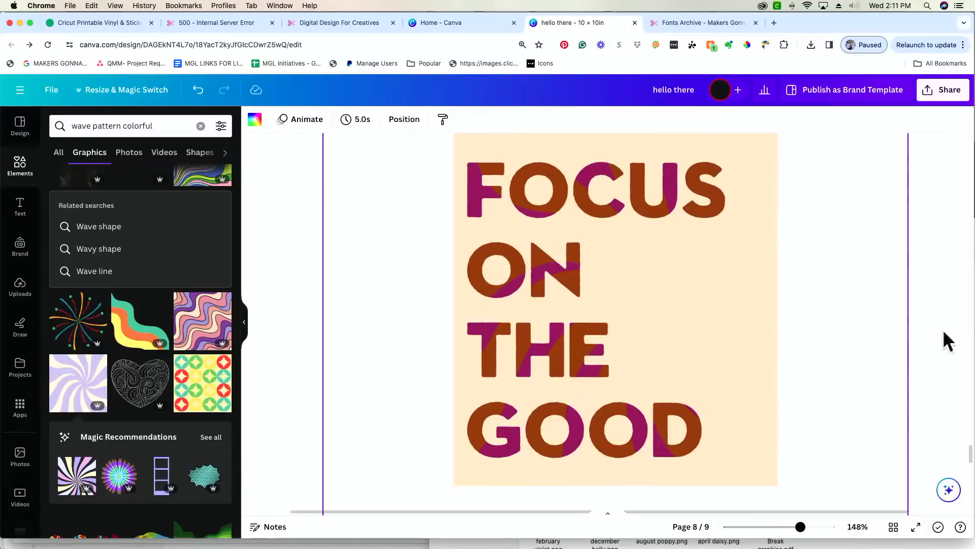
pyautogui.moveTo(800, 527)
pyautogui.mouseDown()
pyautogui.moveTo(772, 527)
pyautogui.moveTo(787, 527)
pyautogui.mouseUp()
pyautogui.scroll(3, 748, 367)
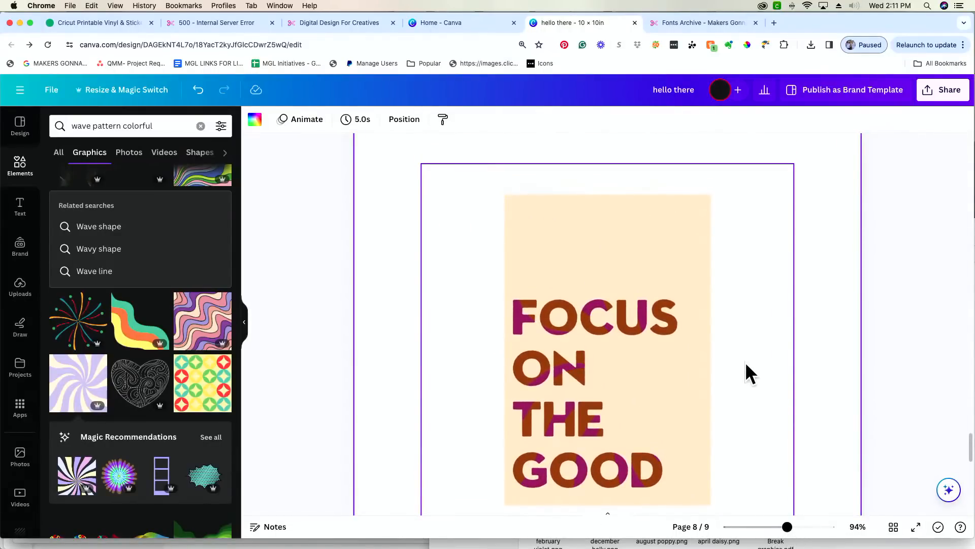
pyautogui.moveTo(787, 527); pyautogui.dragTo(781, 527)
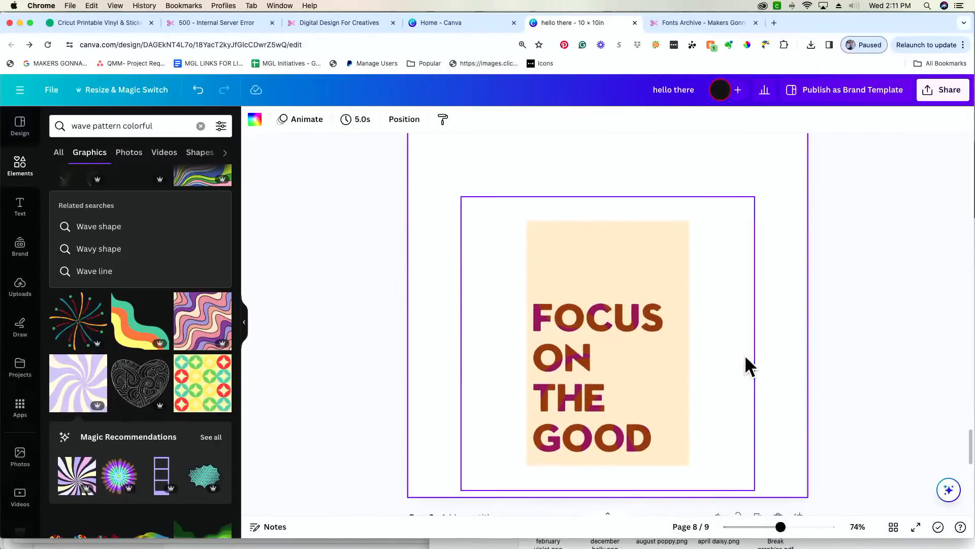
pyautogui.scroll(2, 745, 354)
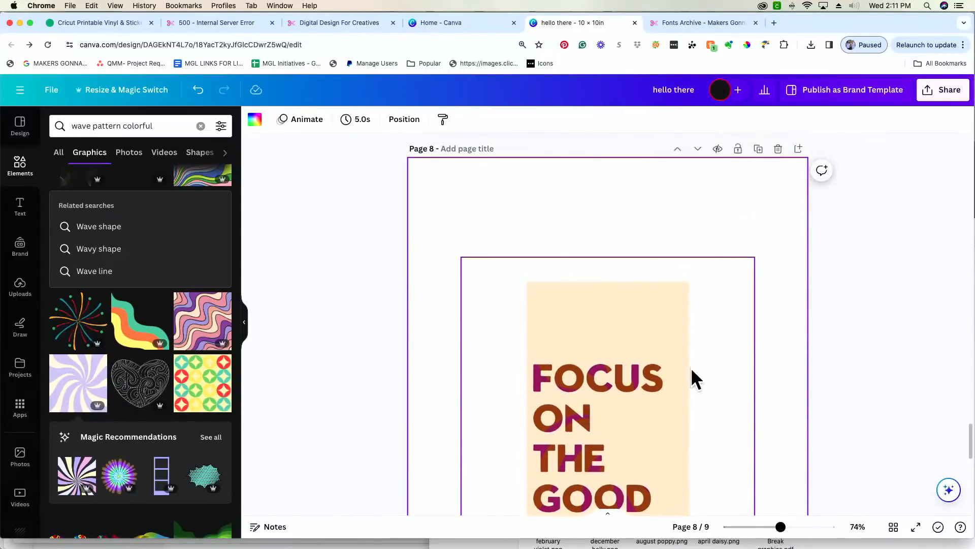
pyautogui.scroll(-3, 663, 365)
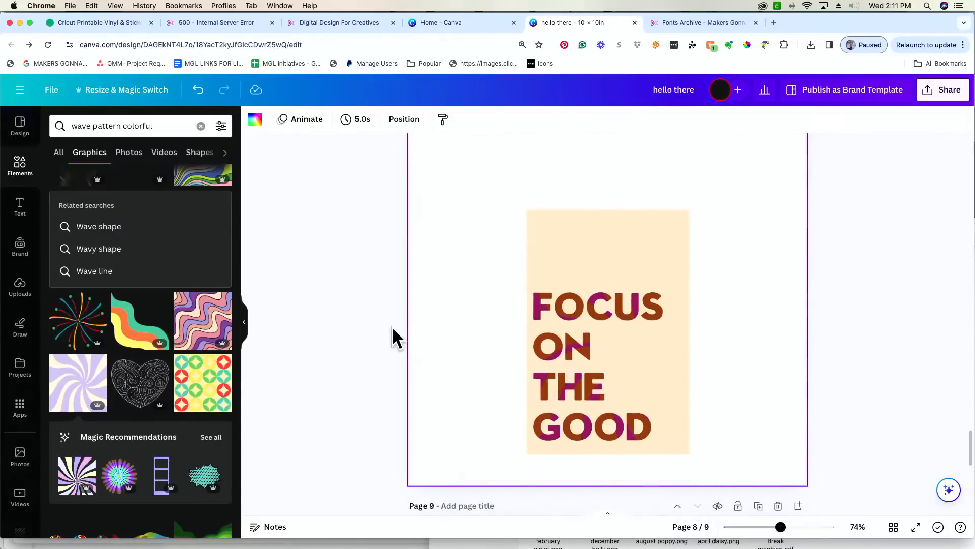
pyautogui.scroll(15, 391, 327)
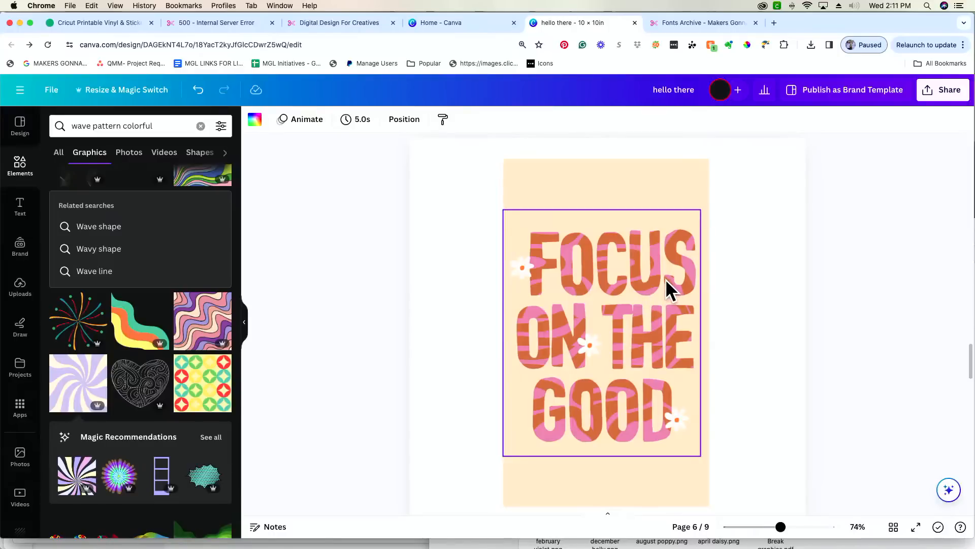
pyautogui.scroll(-6, 685, 315)
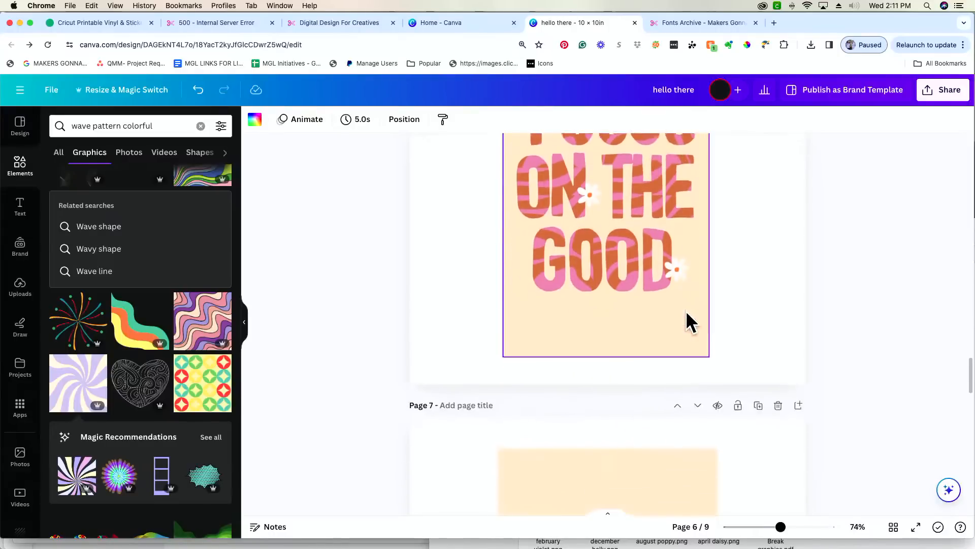
pyautogui.scroll(-8, 687, 314)
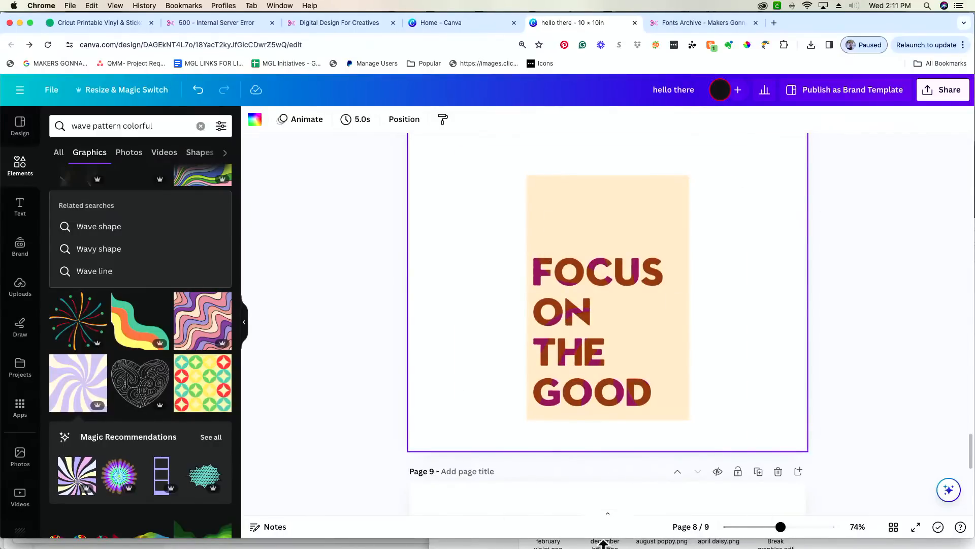
pyautogui.scroll(5, 594, 360)
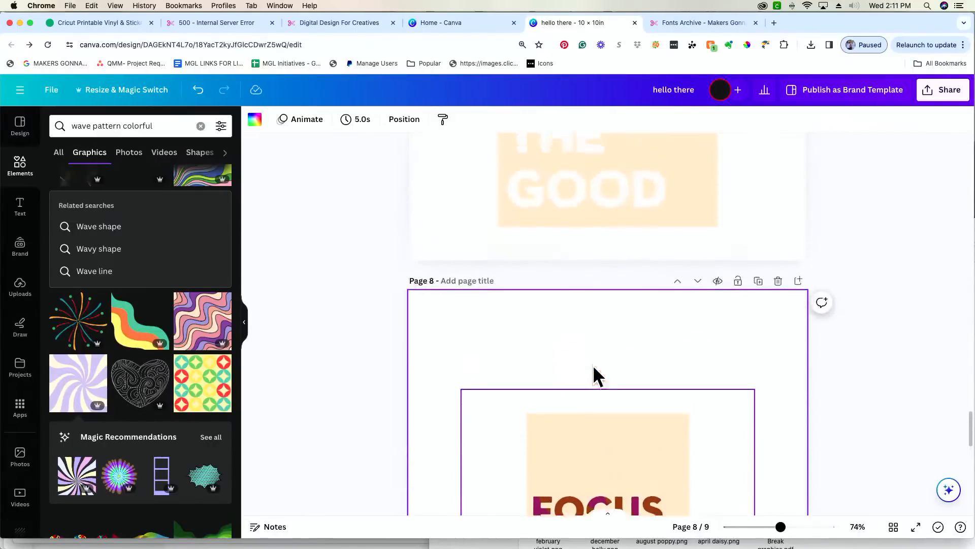
pyautogui.scroll(6, 588, 364)
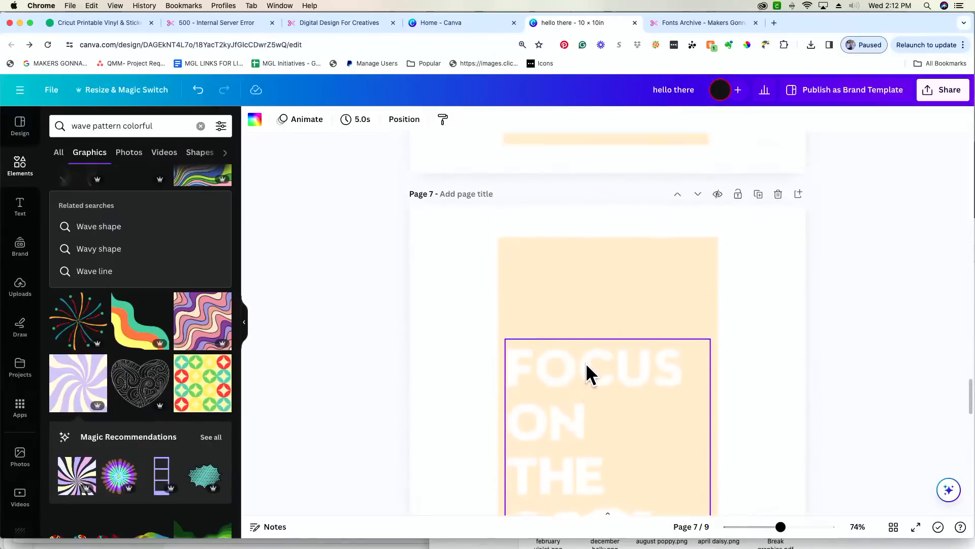
pyautogui.scroll(2, 584, 360)
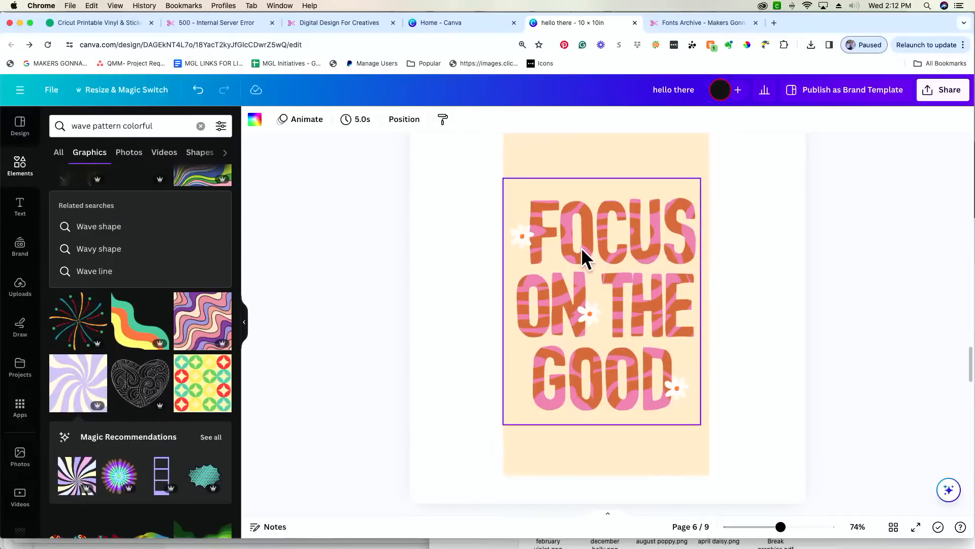
pyautogui.click(524, 237)
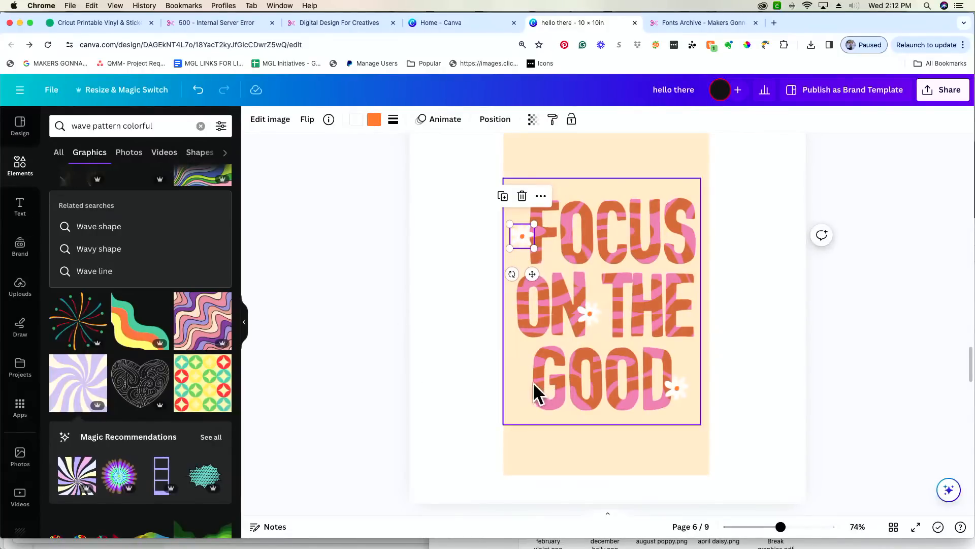
pyautogui.scroll(-3, 536, 392)
pyautogui.scroll(-4, 535, 382)
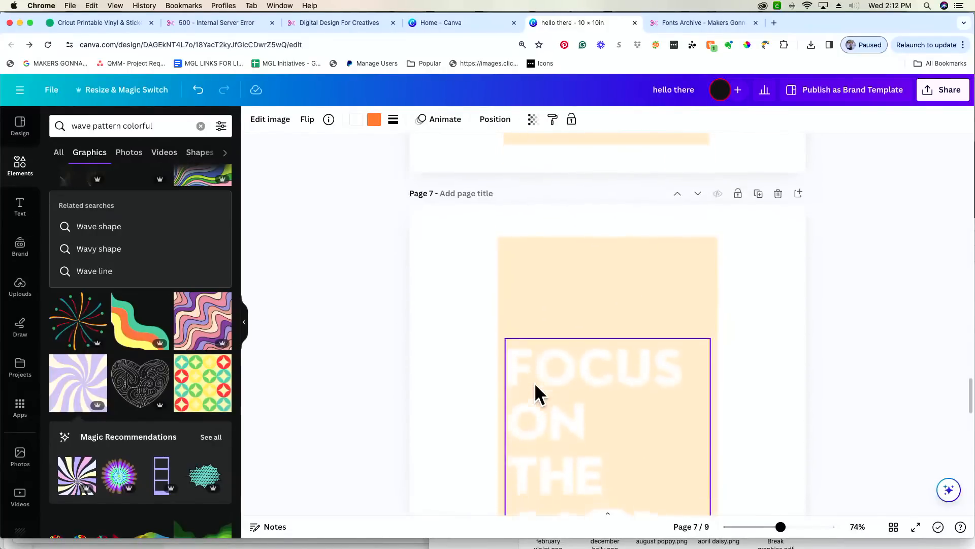
pyautogui.scroll(-2, 534, 382)
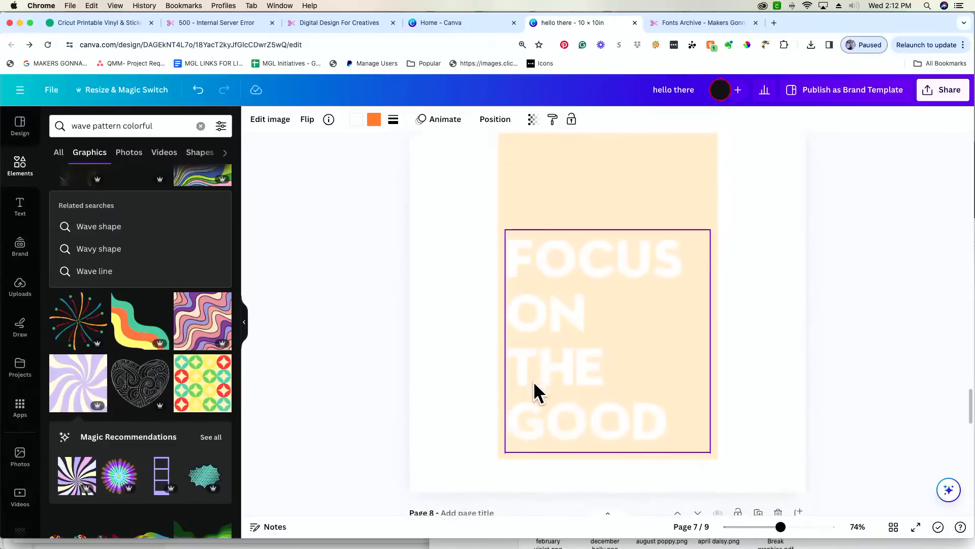
pyautogui.scroll(-10, 533, 381)
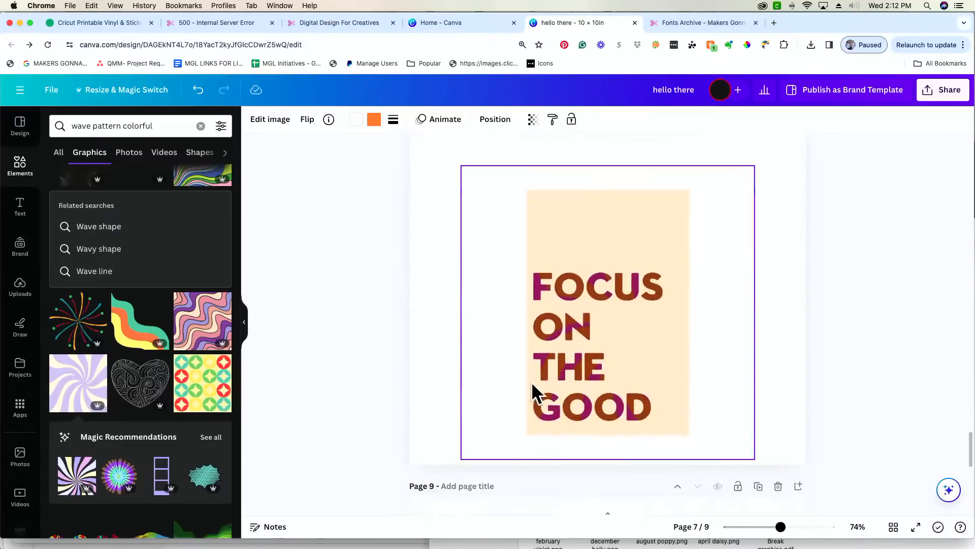
# - Search the Elements graphics for 'flower'
pyautogui.click(201, 125)
pyautogui.click(159, 125)
pyautogui.write('f')
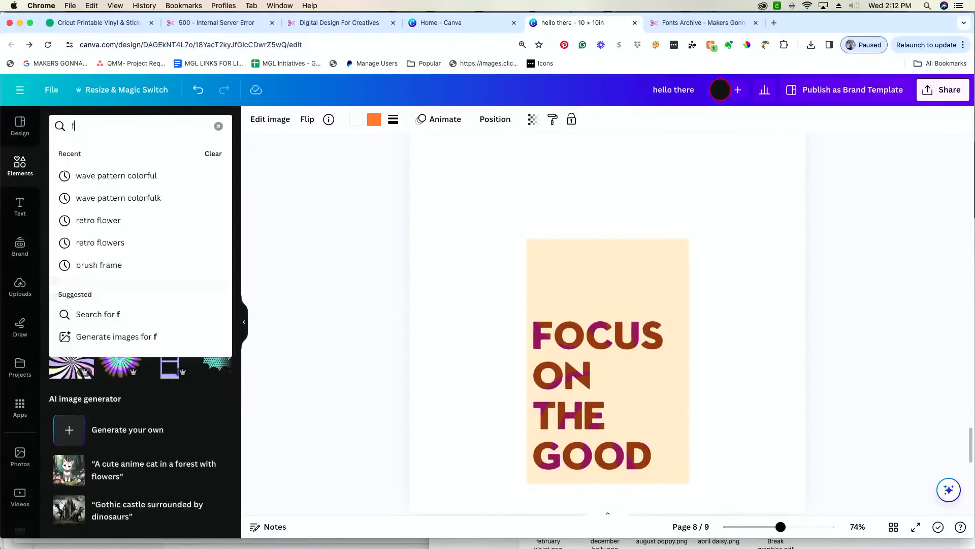
pyautogui.write('lowers')
pyautogui.press('Return')
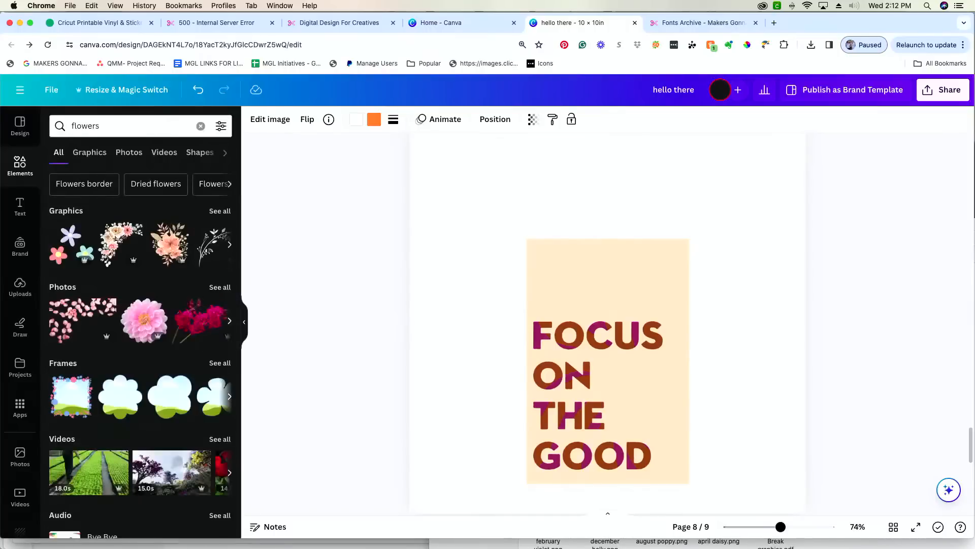
pyautogui.scroll(-2, 179, 254)
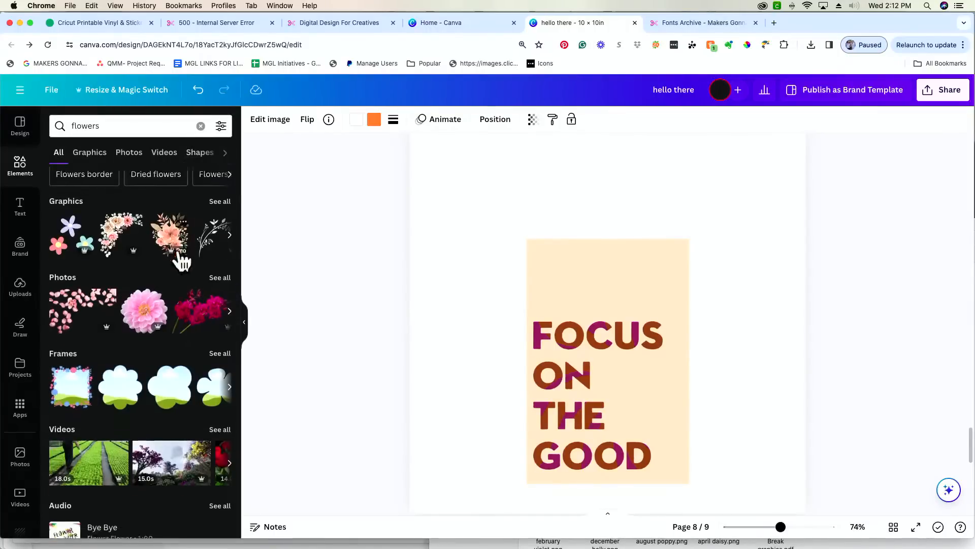
pyautogui.scroll(2, 179, 248)
pyautogui.click(146, 125)
pyautogui.press('BackSpace')
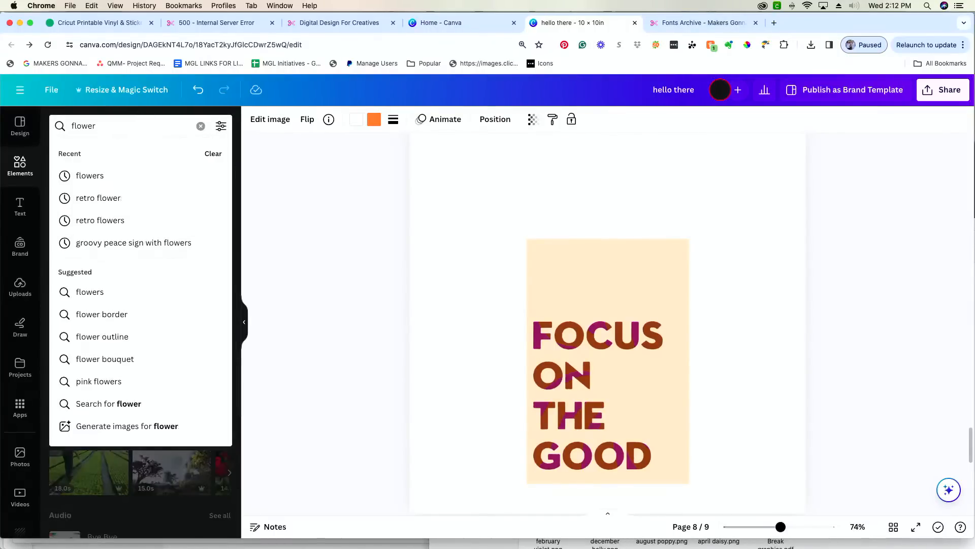
pyautogui.press('Return')
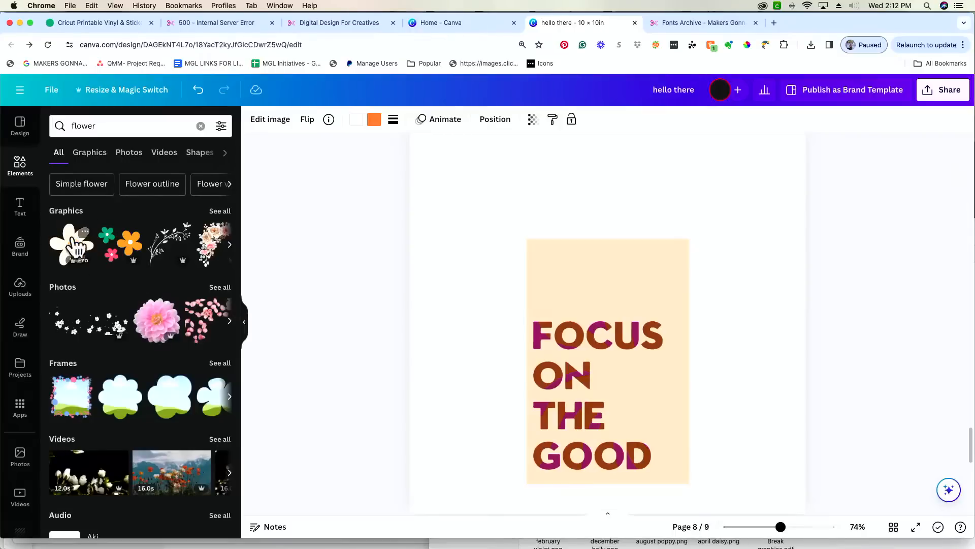
# - Add the white daisy, shrink it, and place it above the F of FOCUS
pyautogui.click(77, 249)
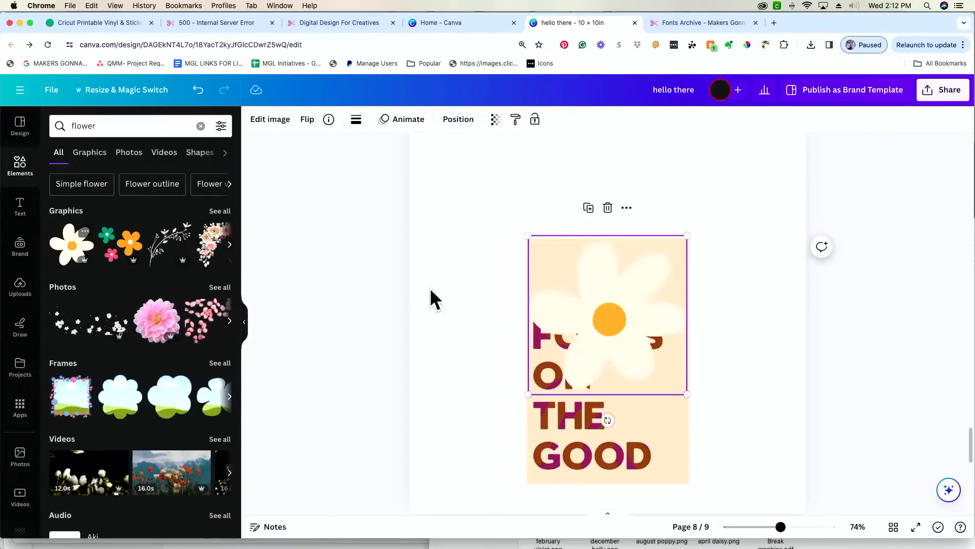
pyautogui.moveTo(681, 391); pyautogui.dragTo(556, 266)
pyautogui.moveTo(570, 330); pyautogui.dragTo(568, 301)
pyautogui.click(836, 371)
pyautogui.click(446, 352)
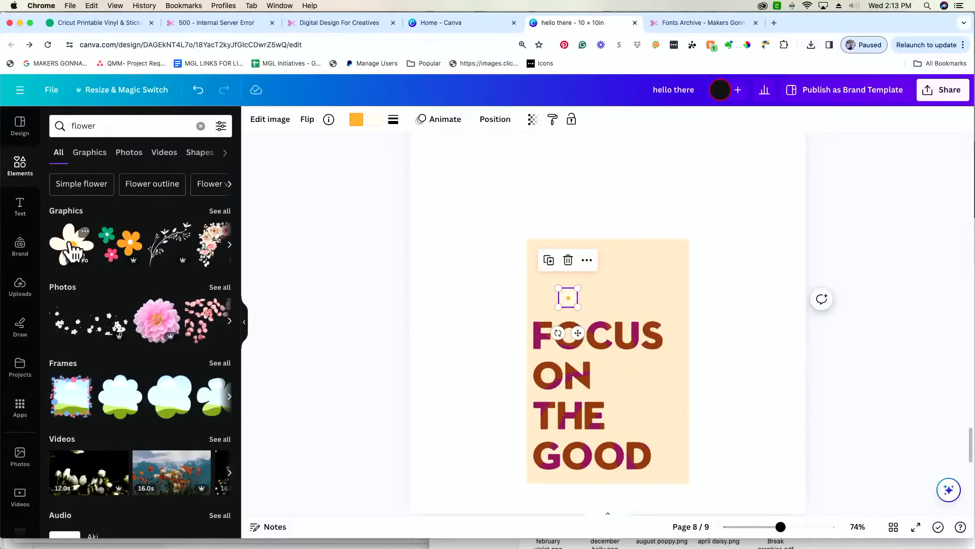
pyautogui.click(84, 231)
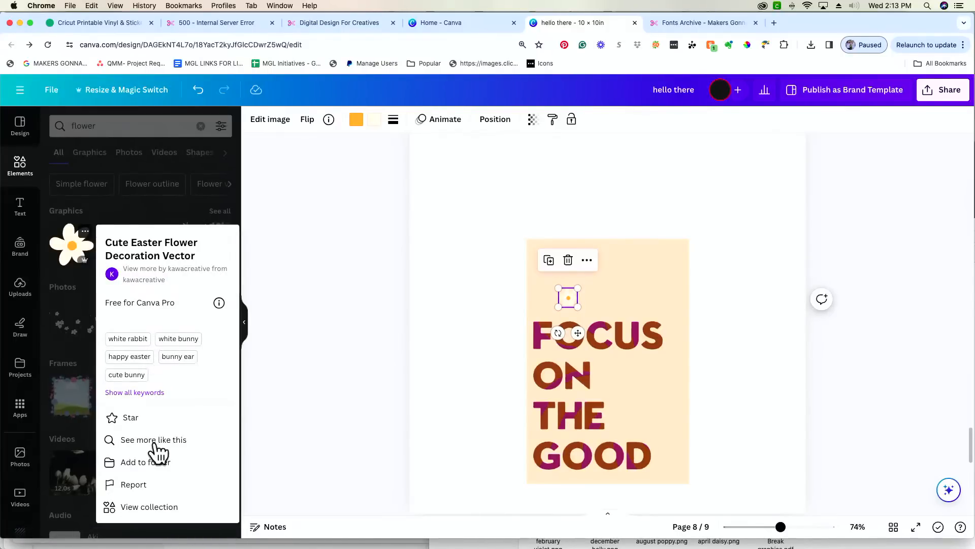
# - From the daisy's collection, add a shrunken orange-pink flower cluster above FOCUS
pyautogui.click(161, 505)
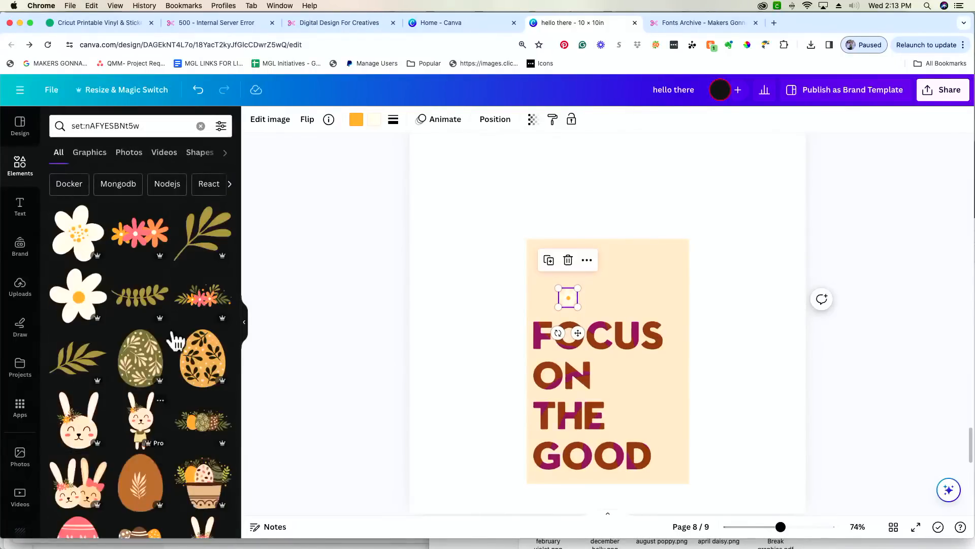
pyautogui.scroll(-10, 153, 313)
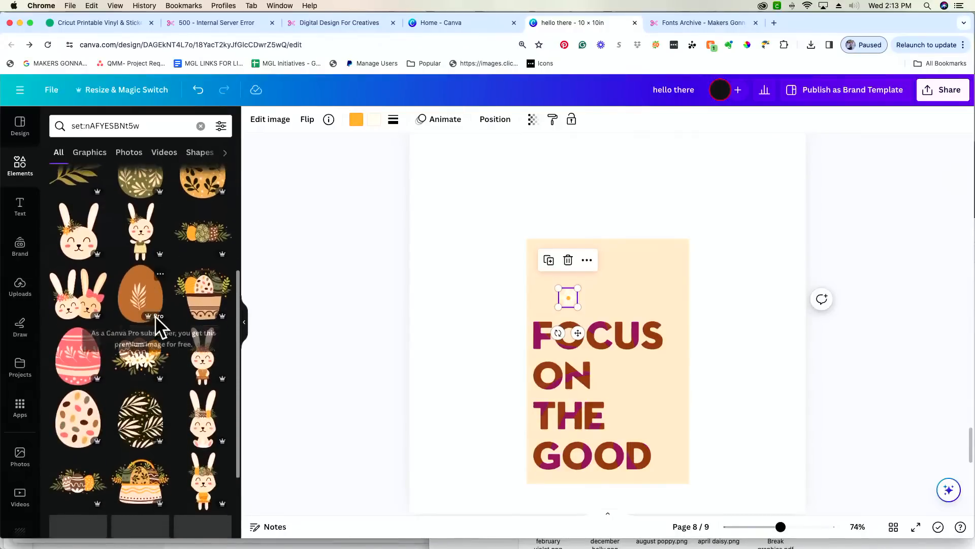
pyautogui.scroll(10, 154, 318)
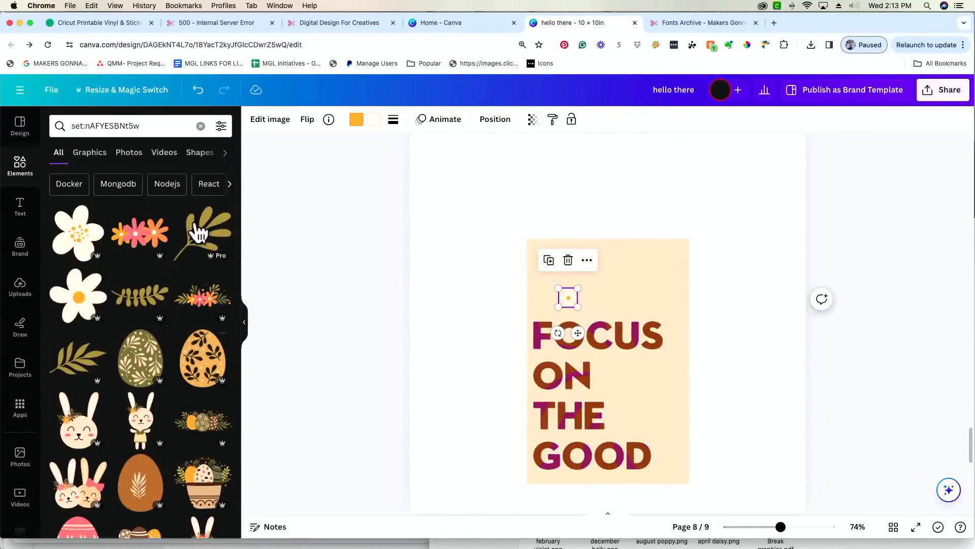
pyautogui.click(147, 245)
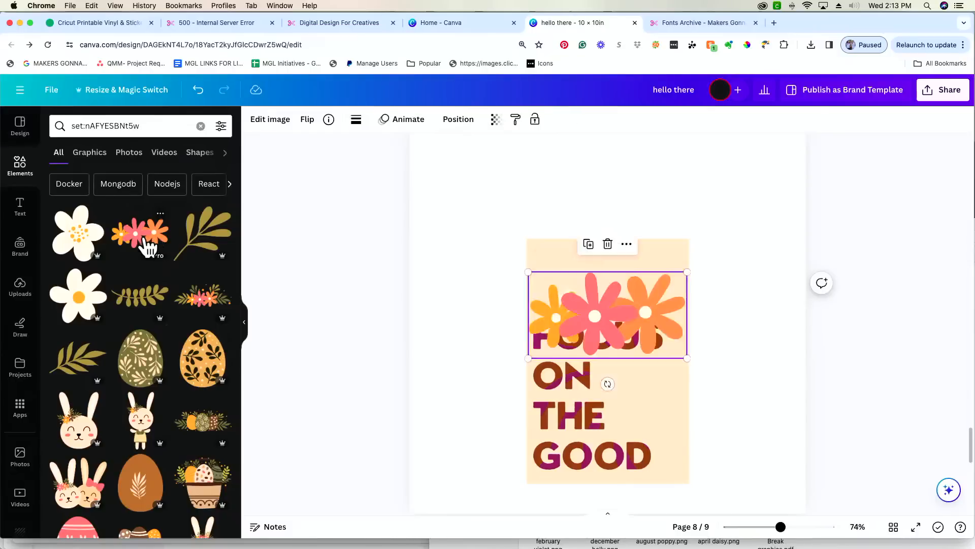
pyautogui.moveTo(686, 359); pyautogui.dragTo(630, 302)
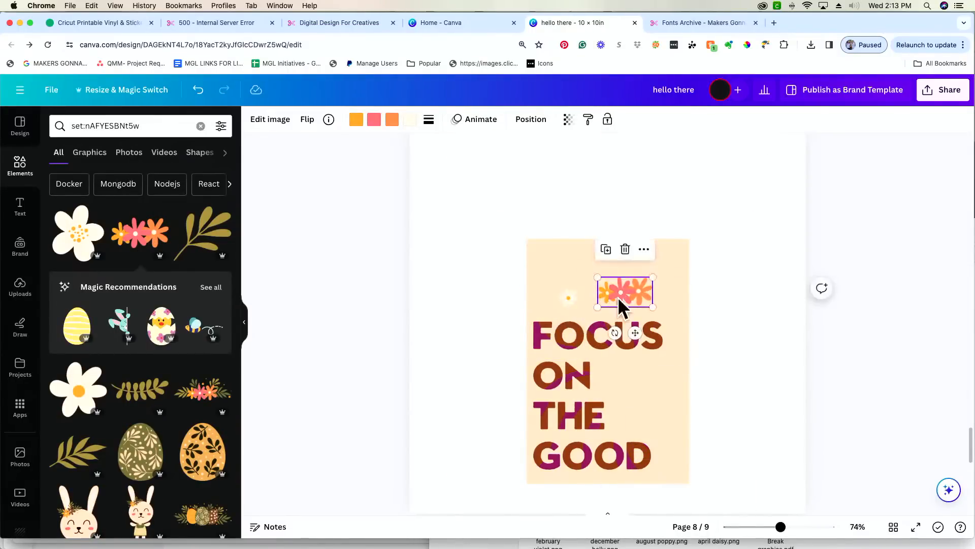
# - Try and delete a leaf branch, remove the flower cluster, and tuck the daisy beside FOCUS
pyautogui.click(90, 457)
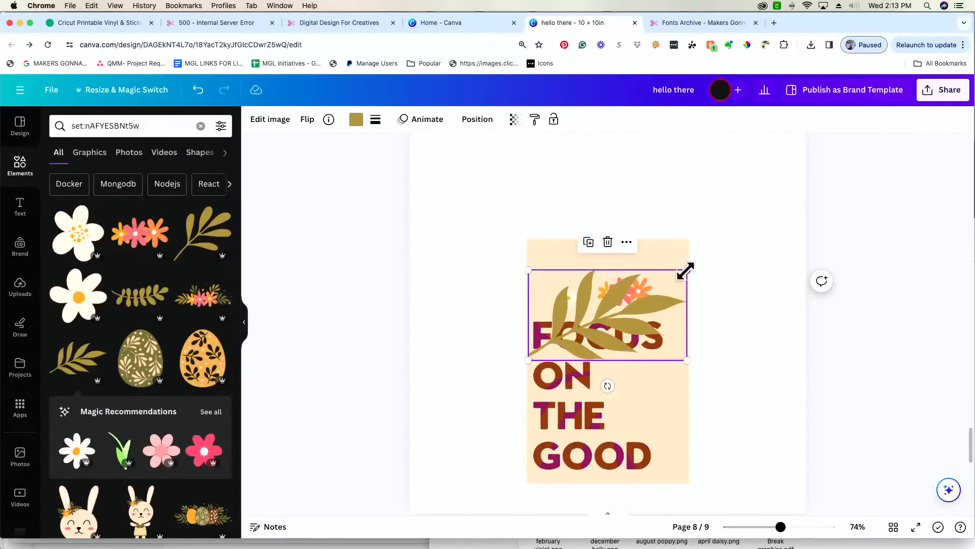
pyautogui.moveTo(686, 271); pyautogui.dragTo(517, 239)
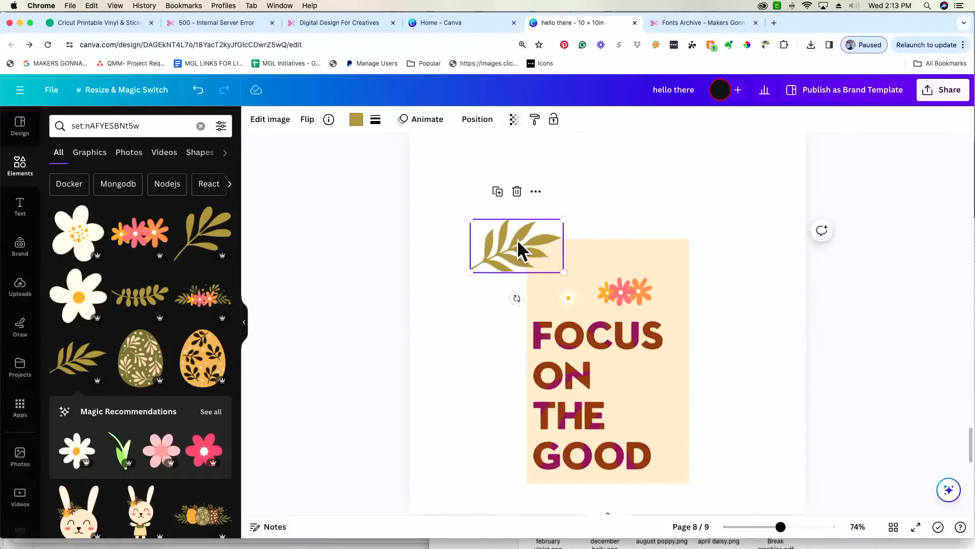
pyautogui.press('Delete')
pyautogui.click(625, 290)
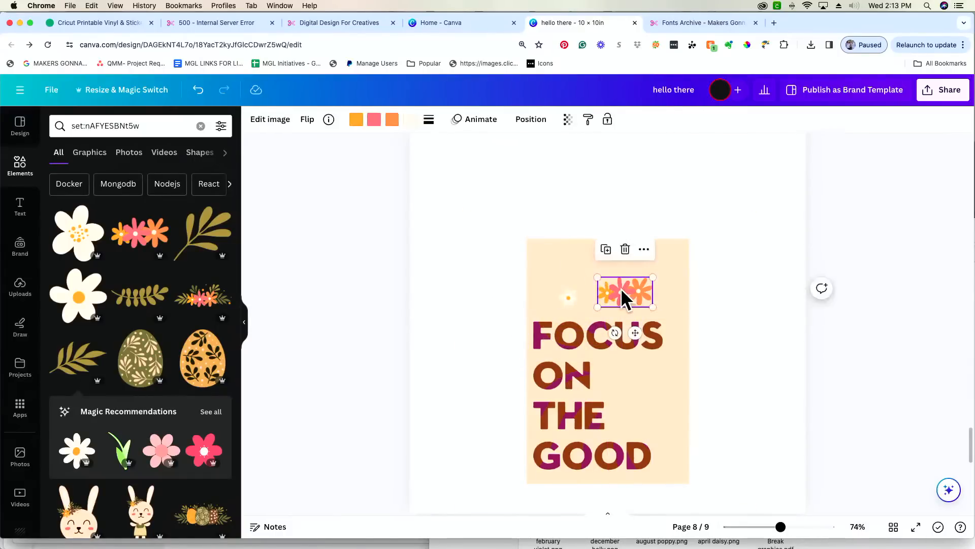
pyautogui.press('Delete')
pyautogui.moveTo(565, 299); pyautogui.dragTo(540, 353)
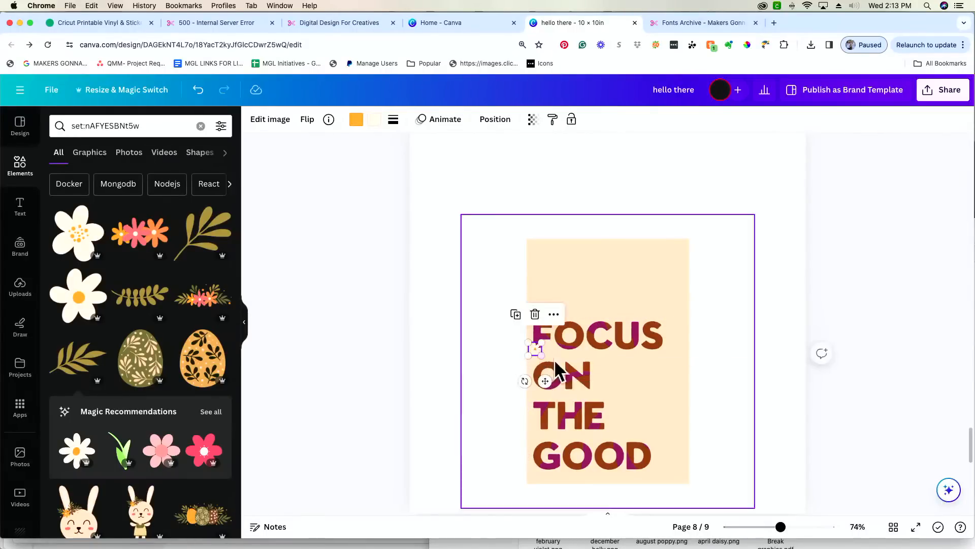
# - Position the small daisy at the left, just below ON
pyautogui.click(387, 203)
pyautogui.moveTo(780, 527); pyautogui.dragTo(810, 526)
pyautogui.scroll(-5, 529, 344)
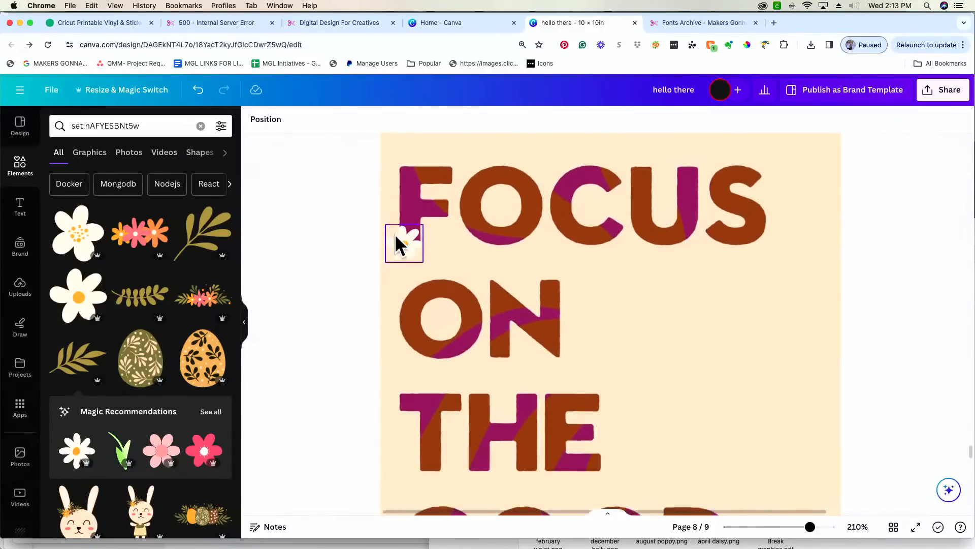
pyautogui.moveTo(398, 237); pyautogui.dragTo(405, 352)
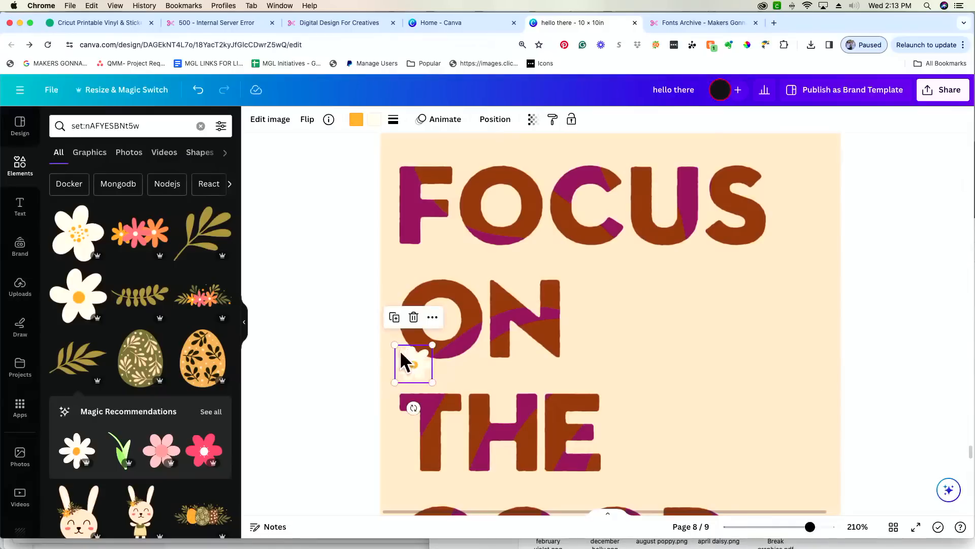
pyautogui.click(377, 340)
pyautogui.scroll(-2, 464, 333)
pyautogui.scroll(1, 463, 333)
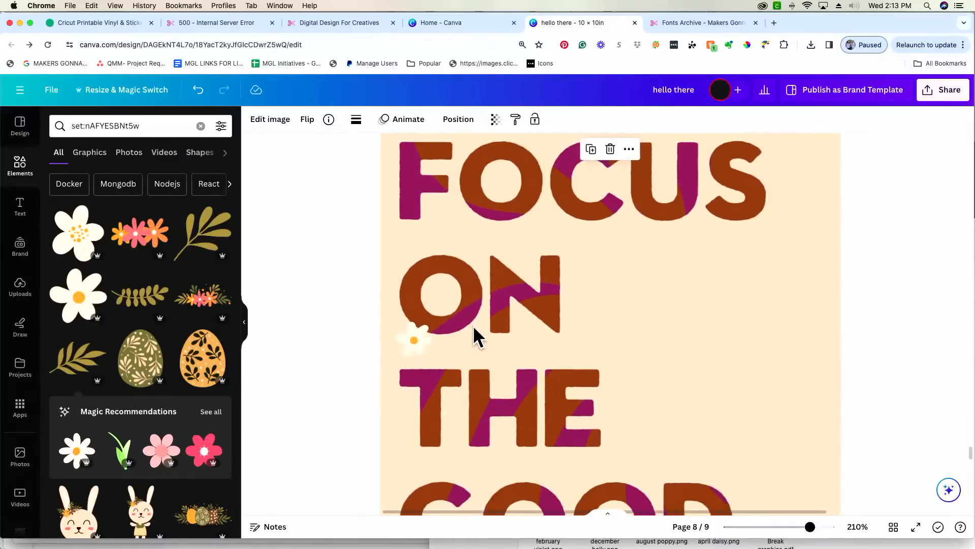
pyautogui.moveTo(809, 526); pyautogui.dragTo(795, 528)
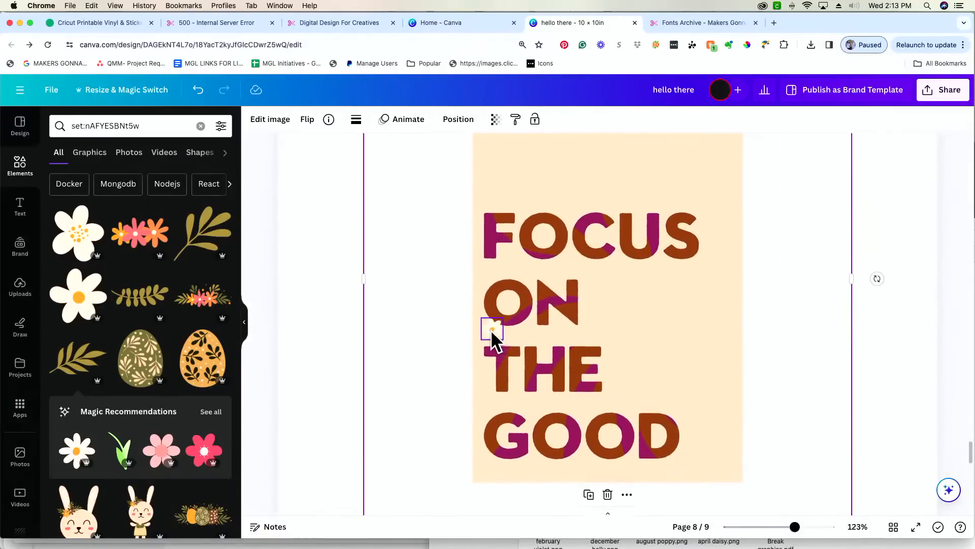
pyautogui.moveTo(491, 330); pyautogui.dragTo(492, 327)
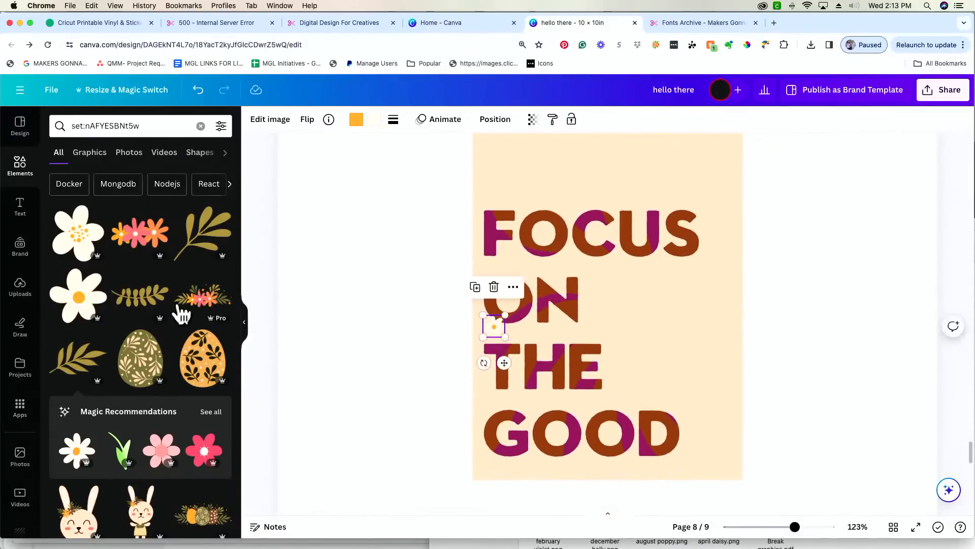
# - Add an orange-pink flower cluster, shrink it, and place it beside the D of GOOD
pyautogui.click(133, 227)
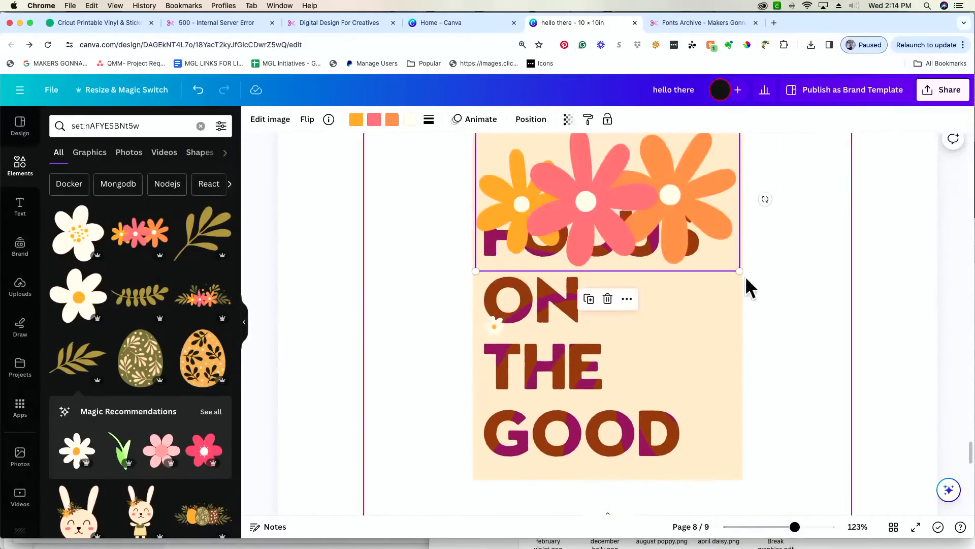
pyautogui.moveTo(735, 270); pyautogui.dragTo(524, 183)
pyautogui.moveTo(512, 150); pyautogui.dragTo(702, 461)
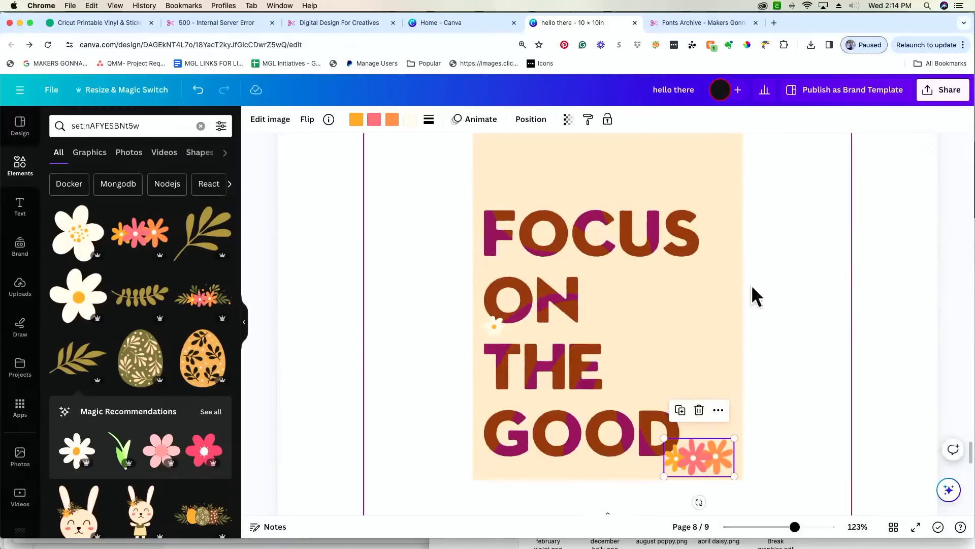
pyautogui.click(279, 304)
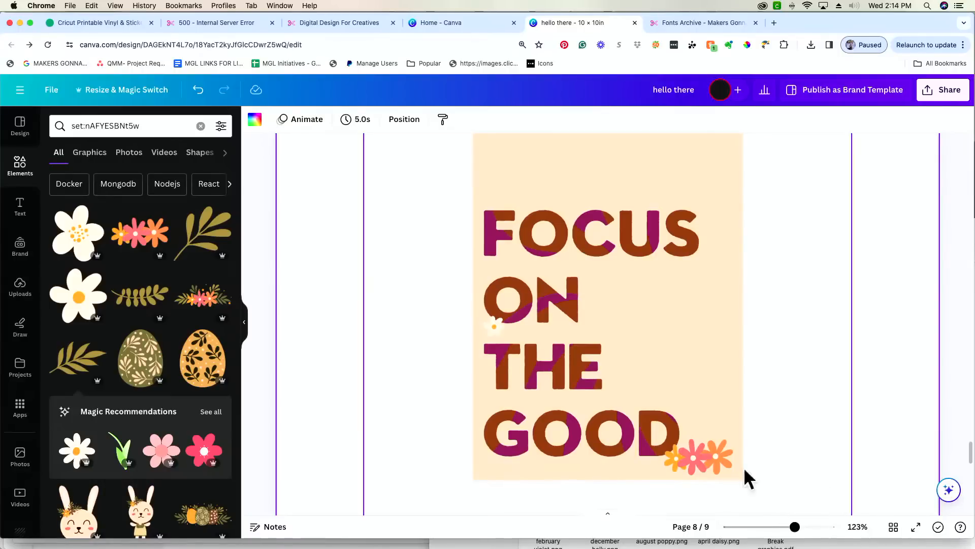
# - Select the lettering image and show page 8's Layers list under Position
pyautogui.click(709, 407)
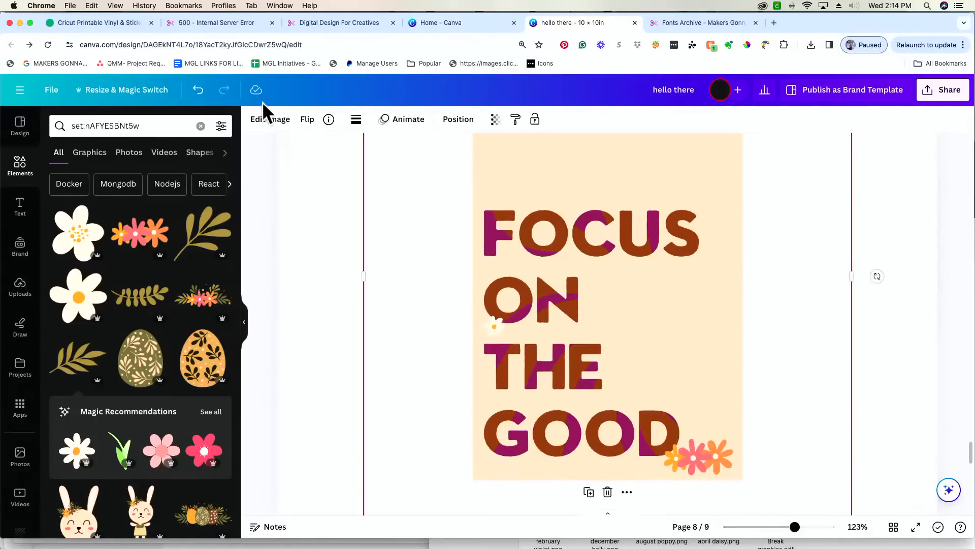
pyautogui.click(460, 122)
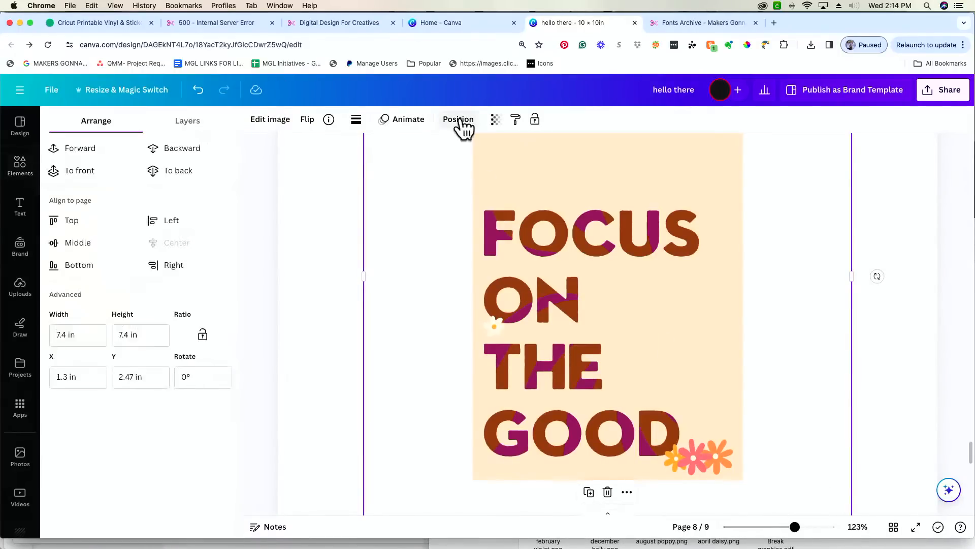
pyautogui.click(187, 124)
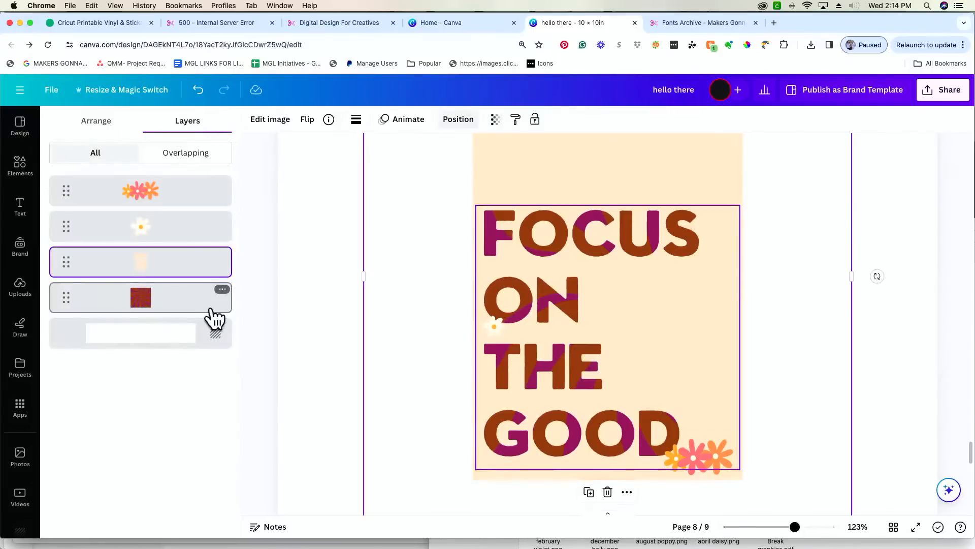
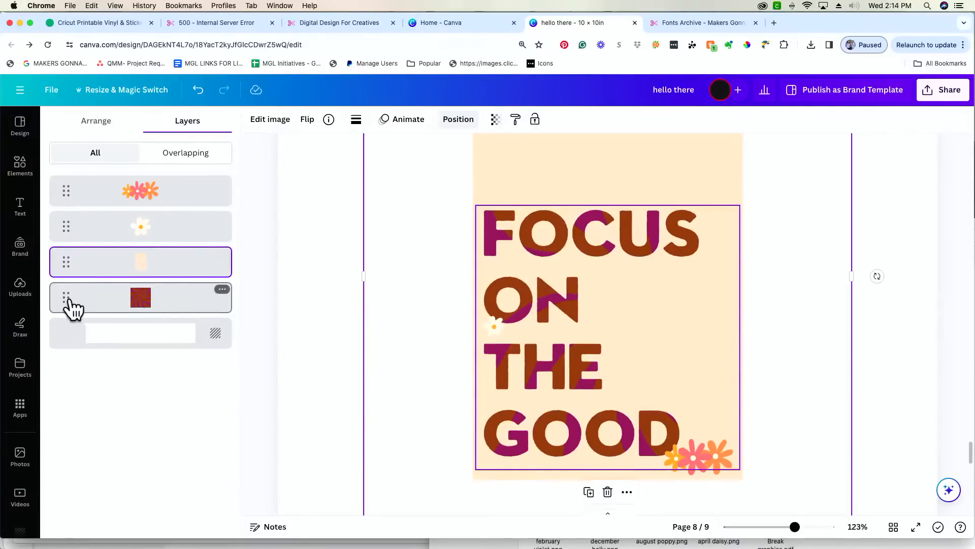
# - Move the swirl layer above the lettering and recolour its brown stripes orange and magenta stripes coral (#f98282)
pyautogui.moveTo(73, 307); pyautogui.dragTo(73, 218)
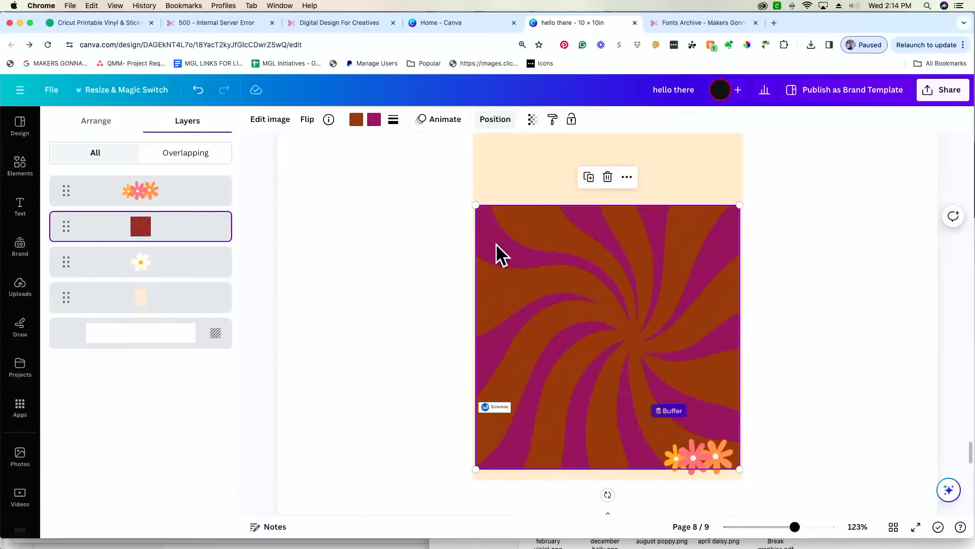
pyautogui.click(357, 121)
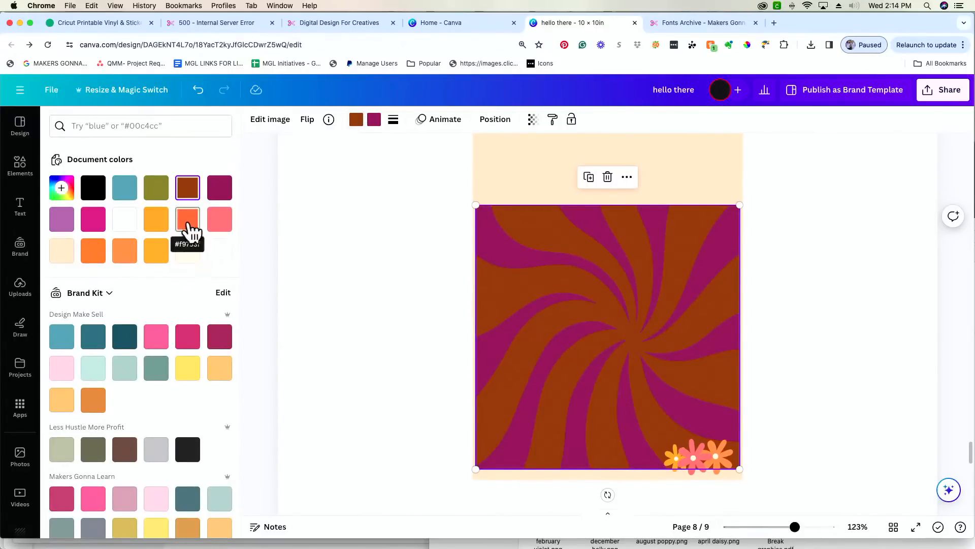
pyautogui.click(158, 219)
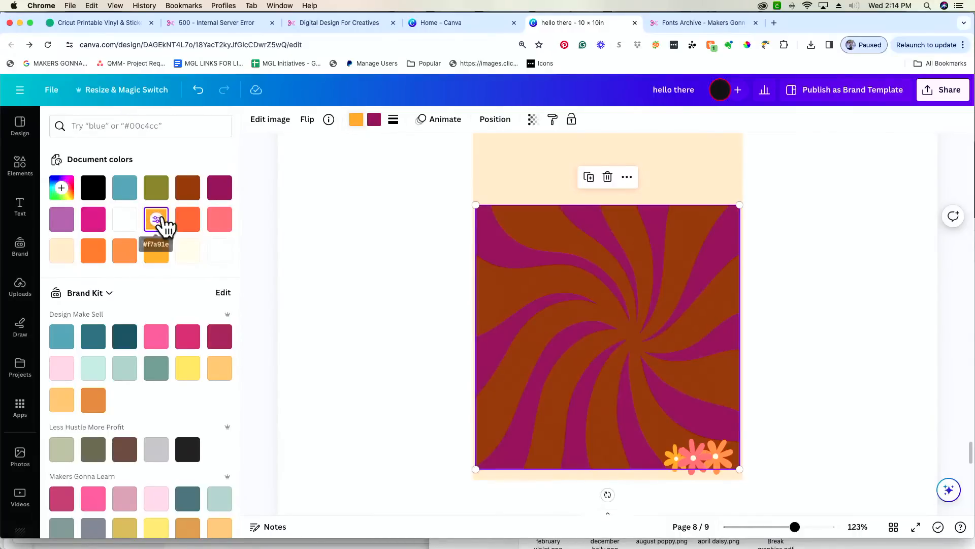
pyautogui.click(374, 122)
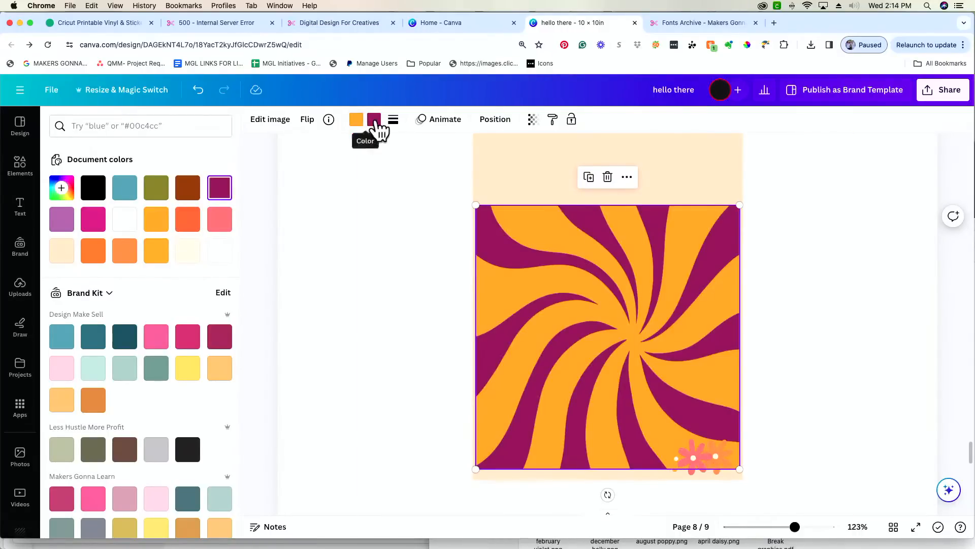
pyautogui.click(93, 222)
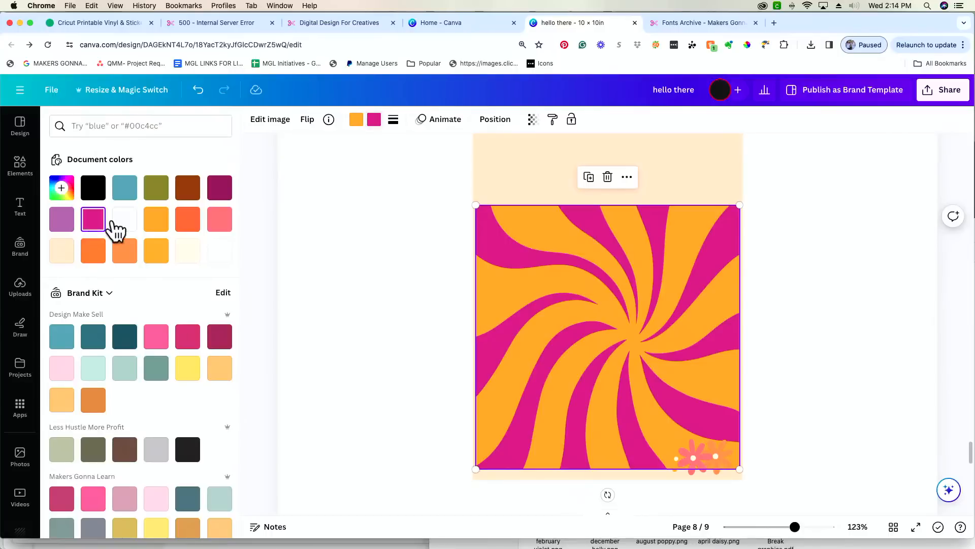
pyautogui.click(219, 220)
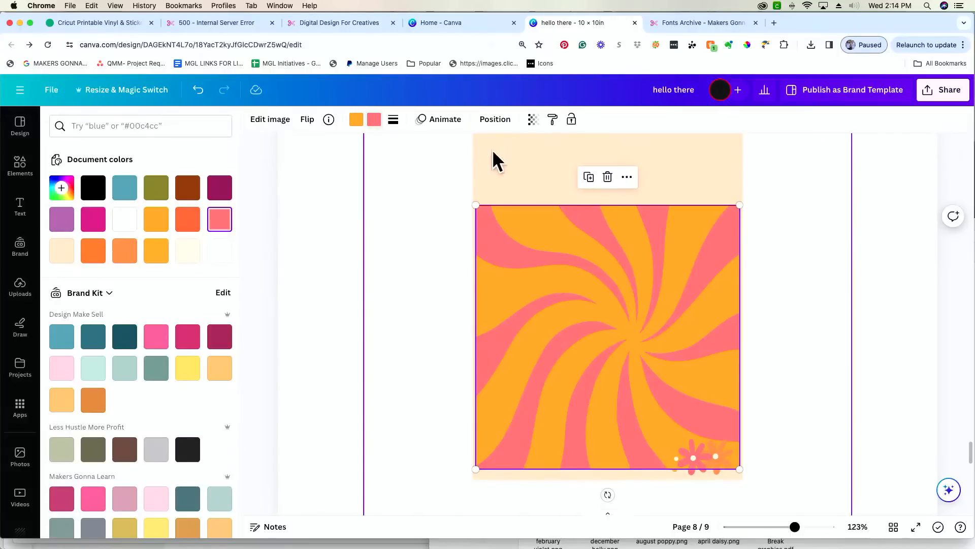
pyautogui.click(501, 121)
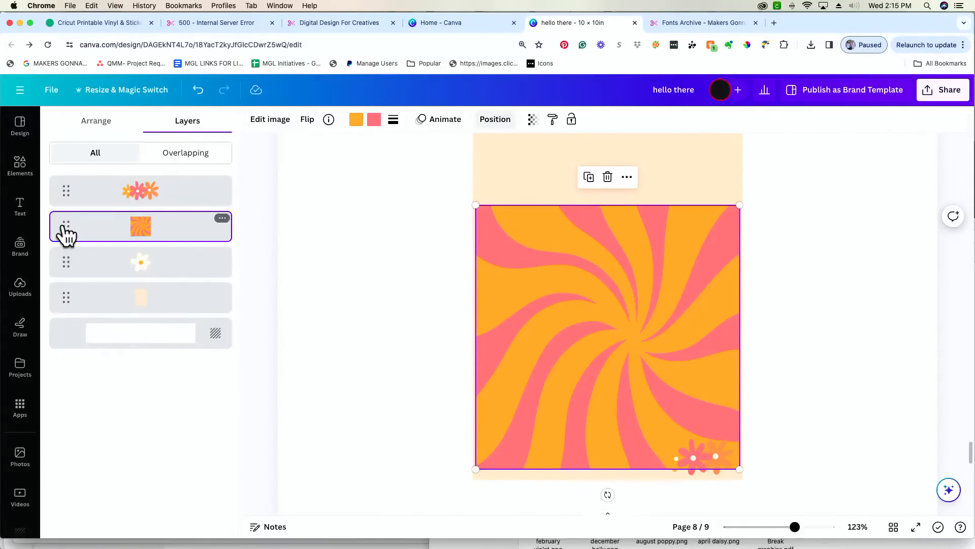
# - Send the swirl back behind FOCUS ON THE GOOD and delete both old flower graphics
pyautogui.moveTo(66, 234); pyautogui.dragTo(65, 307)
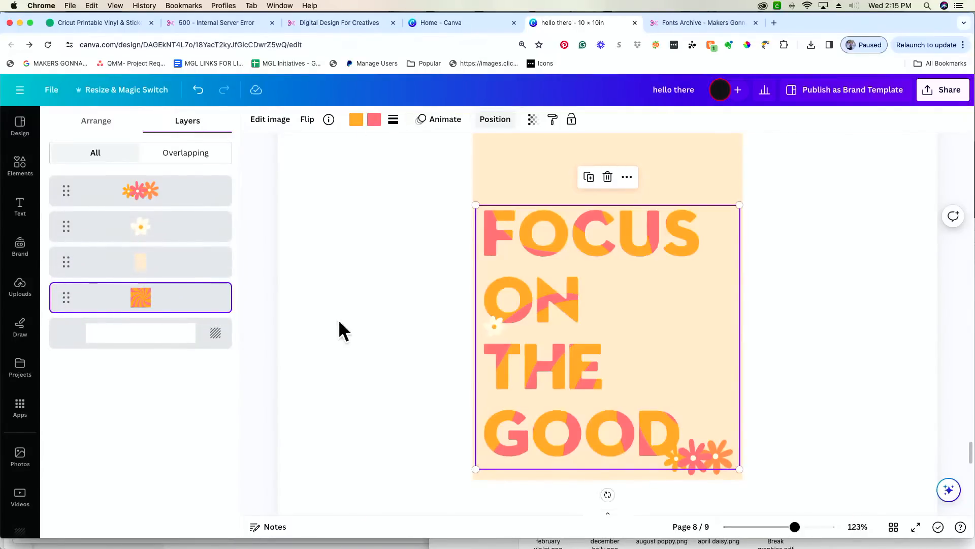
pyautogui.click(280, 280)
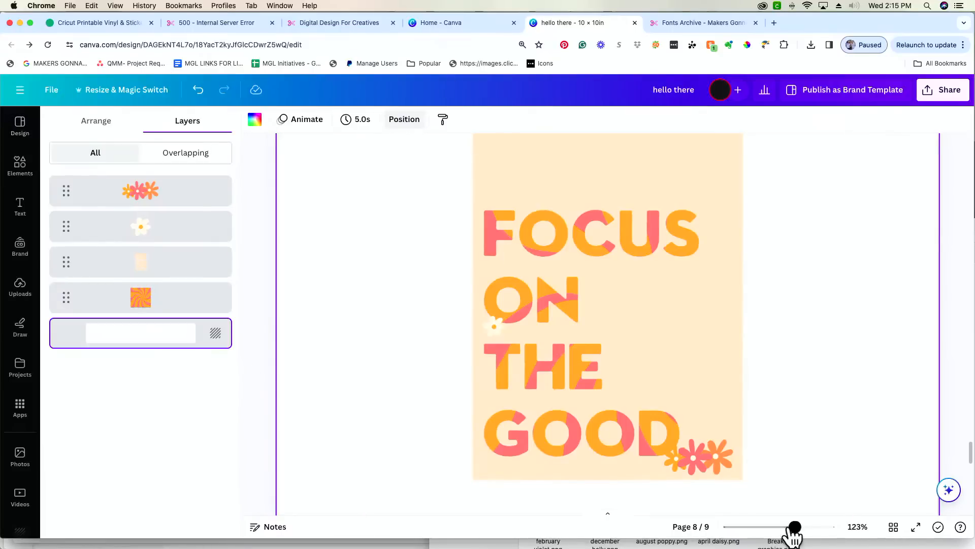
pyautogui.click(696, 460)
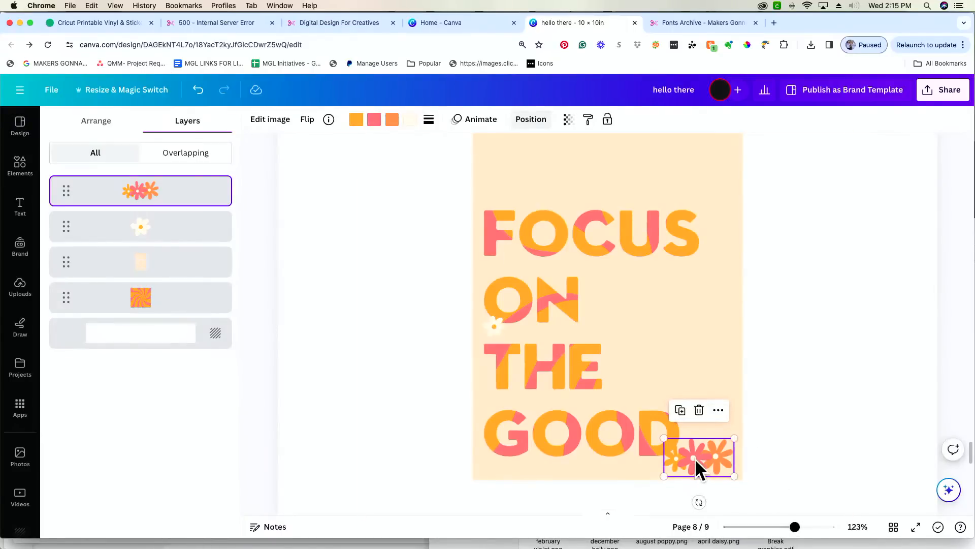
pyautogui.press('Delete')
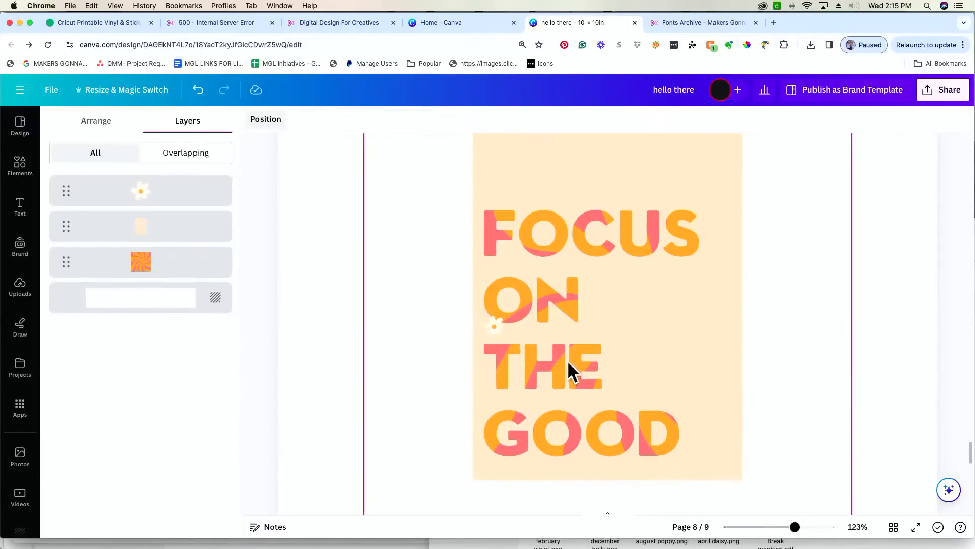
pyautogui.click(493, 326)
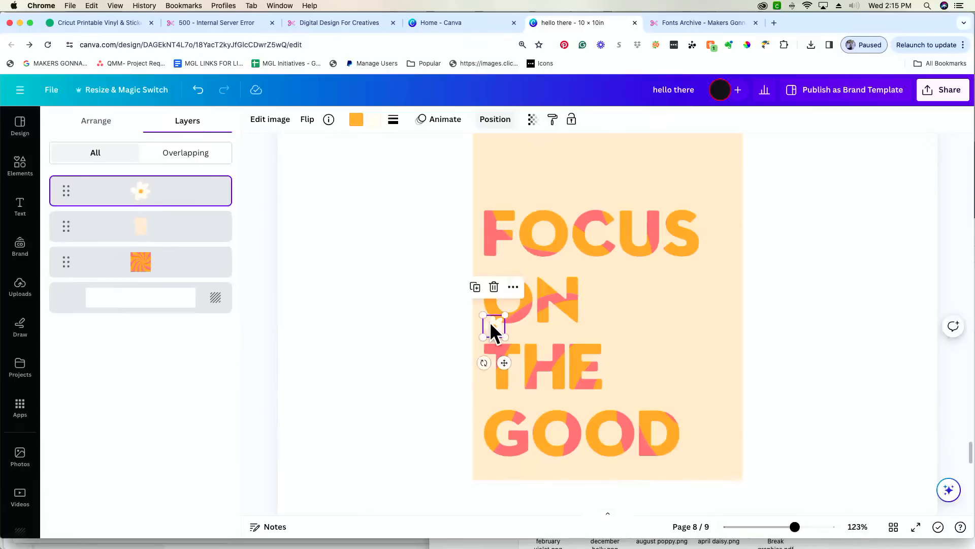
pyautogui.click(15, 163)
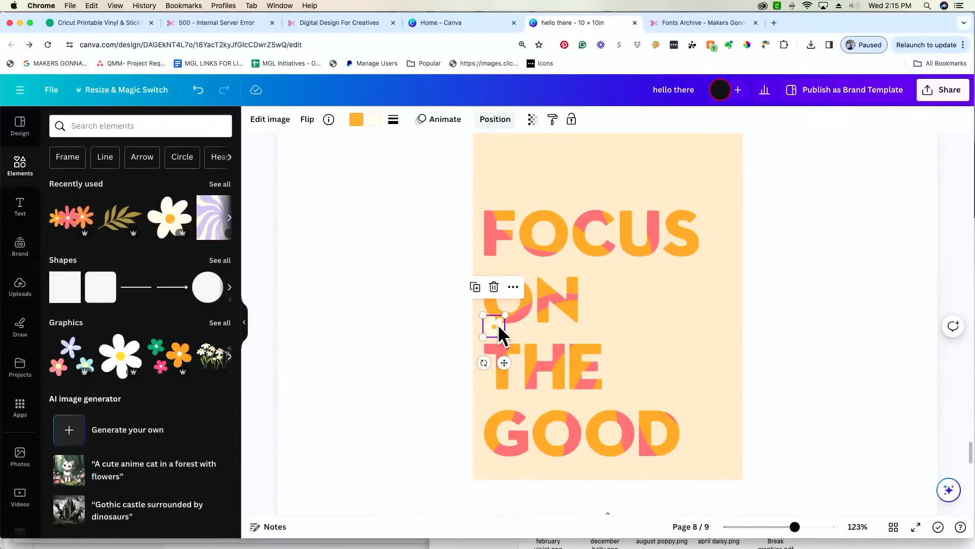
pyautogui.press('Delete')
# - Add the white daisy from Elements and shrink it to sit beside GOOD's final D
pyautogui.scroll(1, 434, 325)
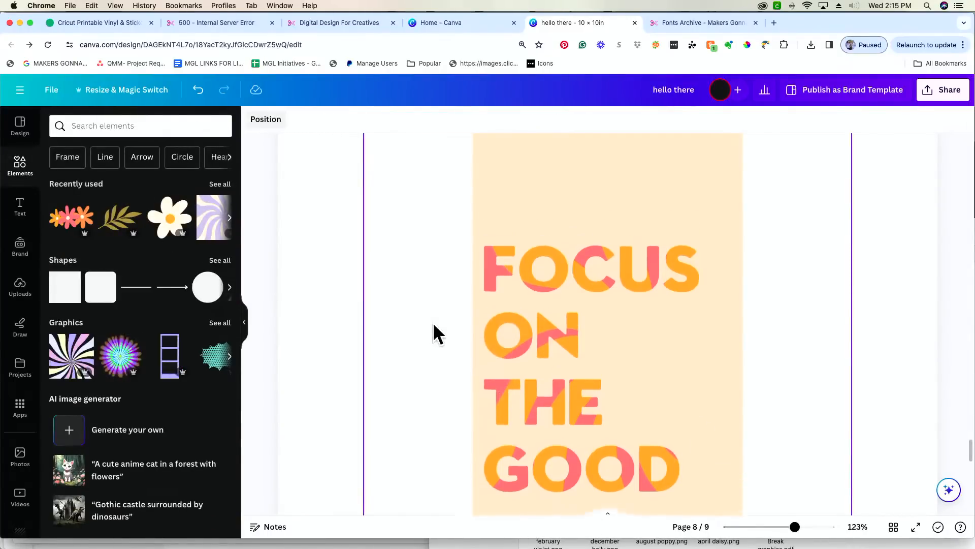
pyautogui.click(170, 217)
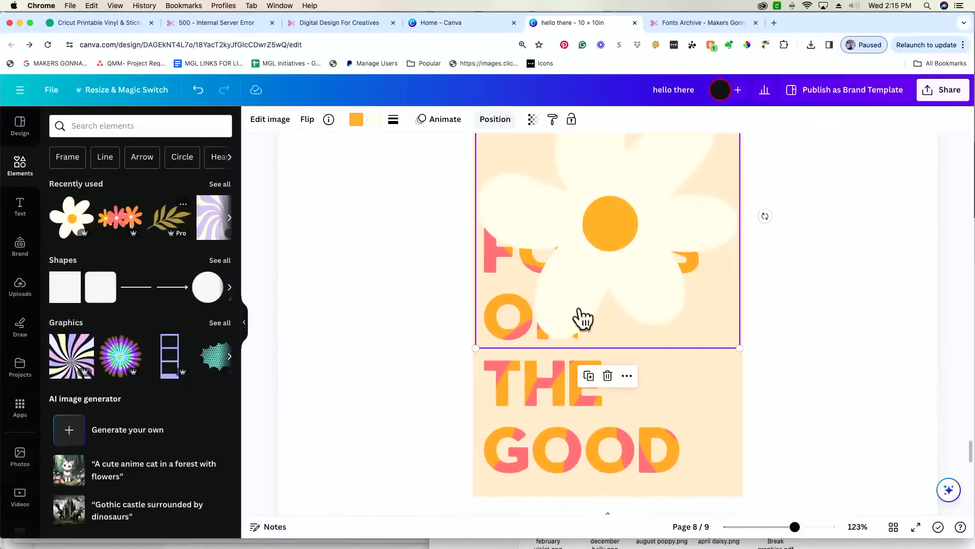
pyautogui.moveTo(740, 348); pyautogui.dragTo(704, 481)
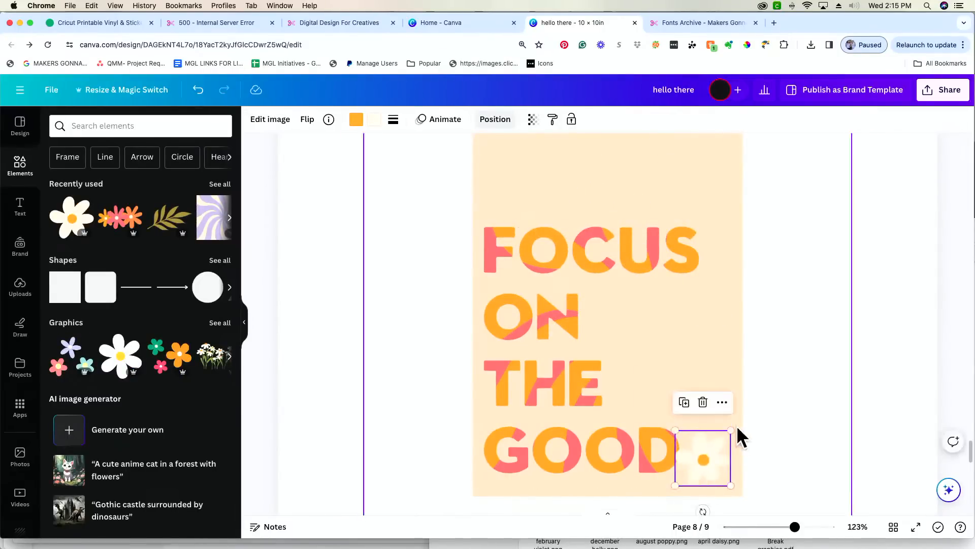
pyautogui.moveTo(730, 430); pyautogui.dragTo(686, 470)
pyautogui.click(842, 405)
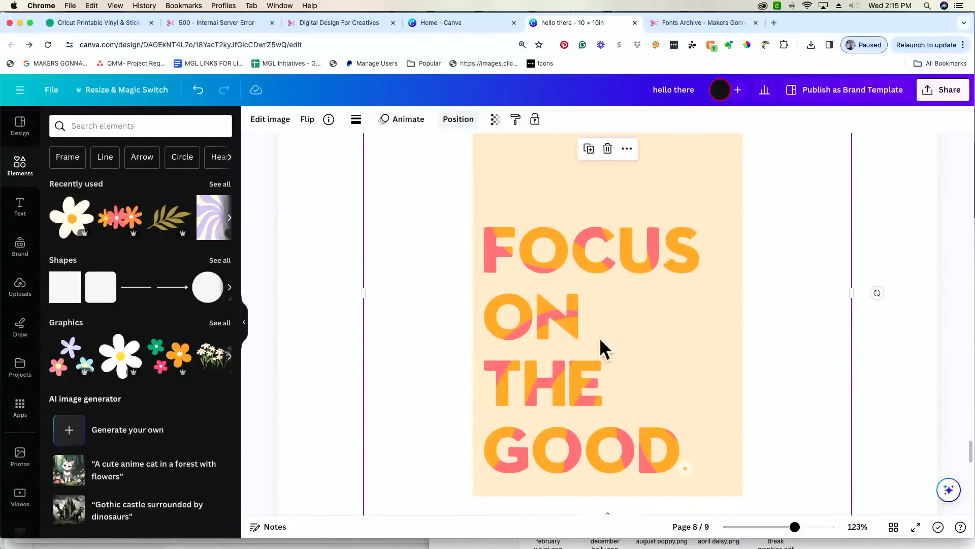
# - Zoom out to view all of page 8 and deselect the lettering image
pyautogui.moveTo(787, 530); pyautogui.dragTo(785, 529)
pyautogui.scroll(1, 723, 431)
pyautogui.scroll(-1, 723, 432)
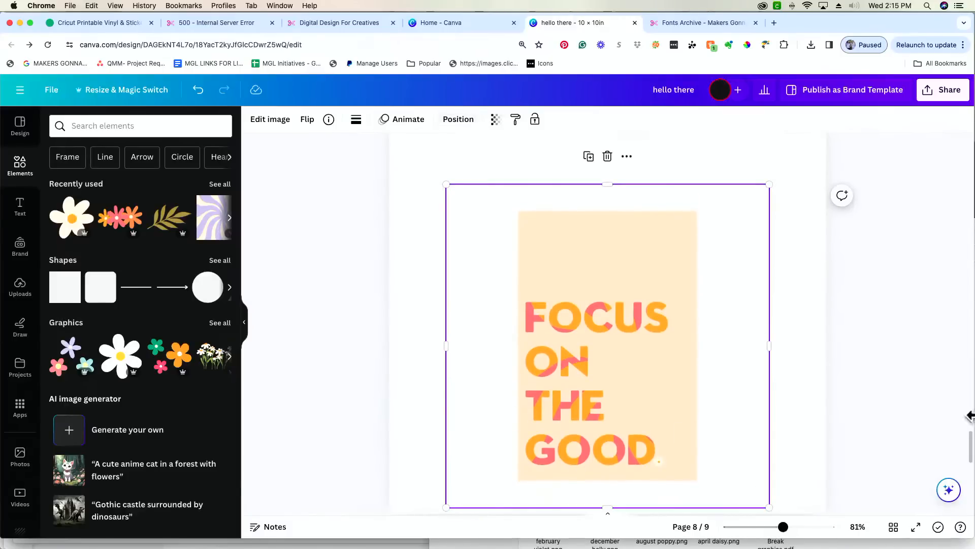
pyautogui.click(874, 448)
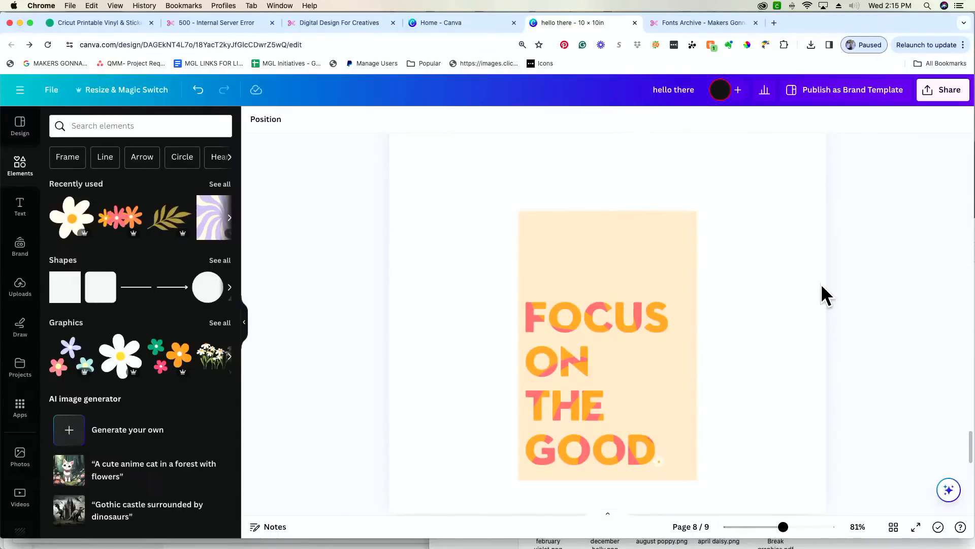
# - Download only page 8 as a PNG, then switch to Cricut Design Space
pyautogui.click(940, 102)
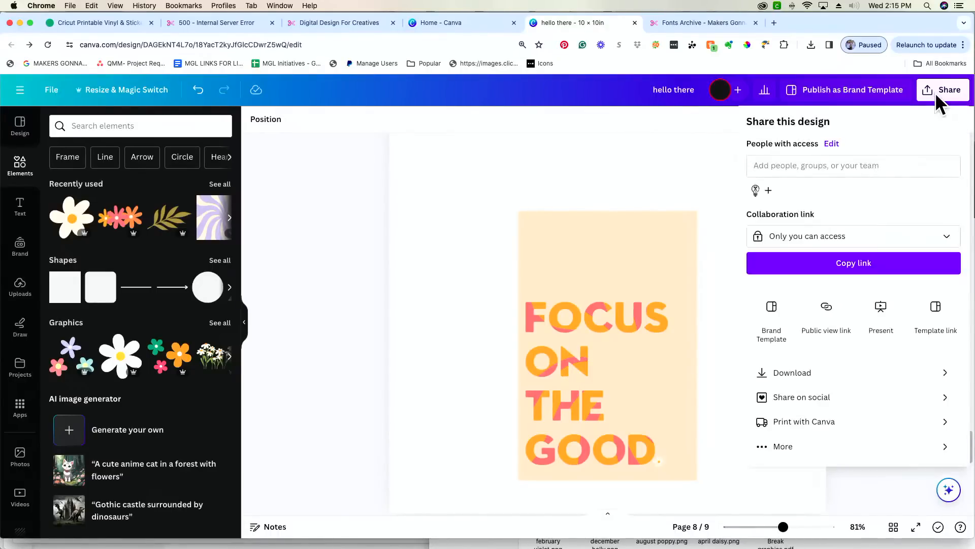
pyautogui.click(832, 373)
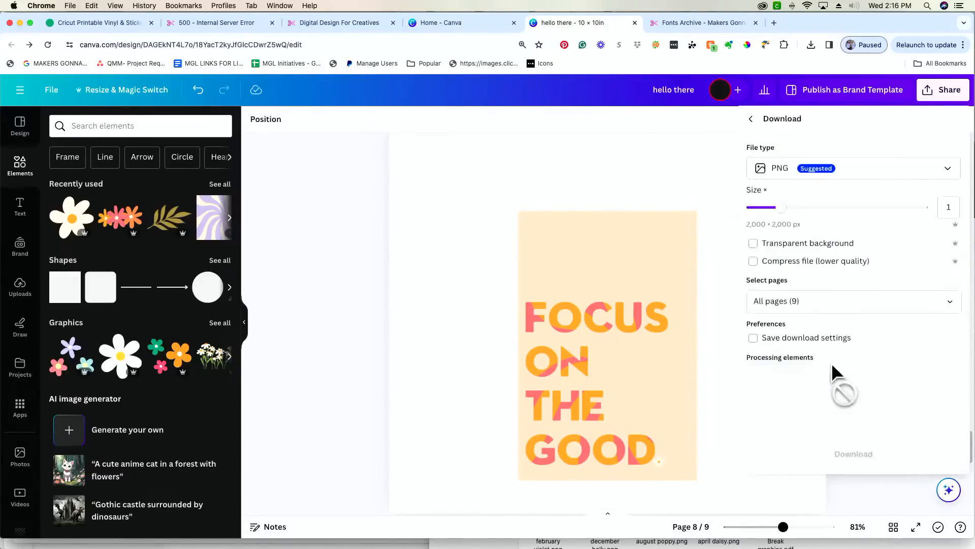
pyautogui.click(875, 300)
pyautogui.click(951, 334)
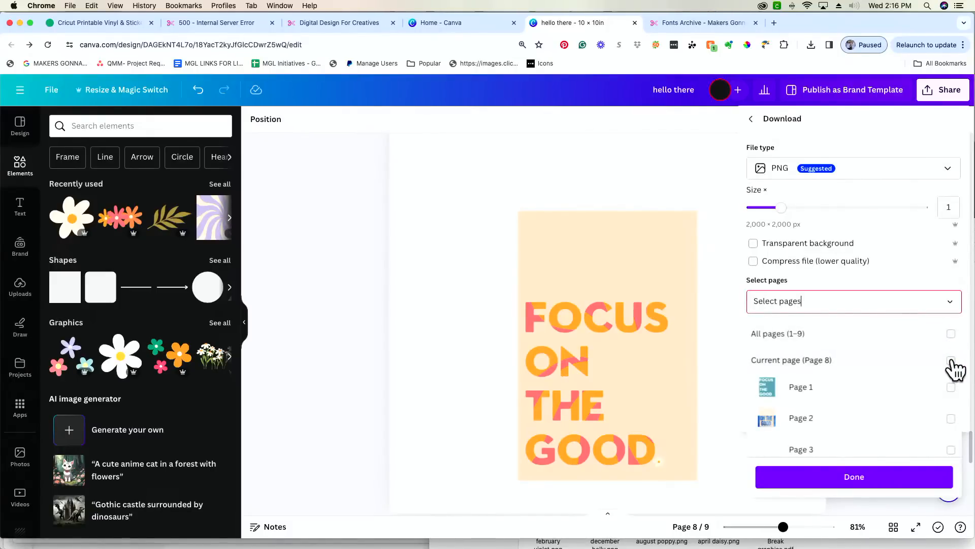
pyautogui.click(951, 360)
pyautogui.click(739, 320)
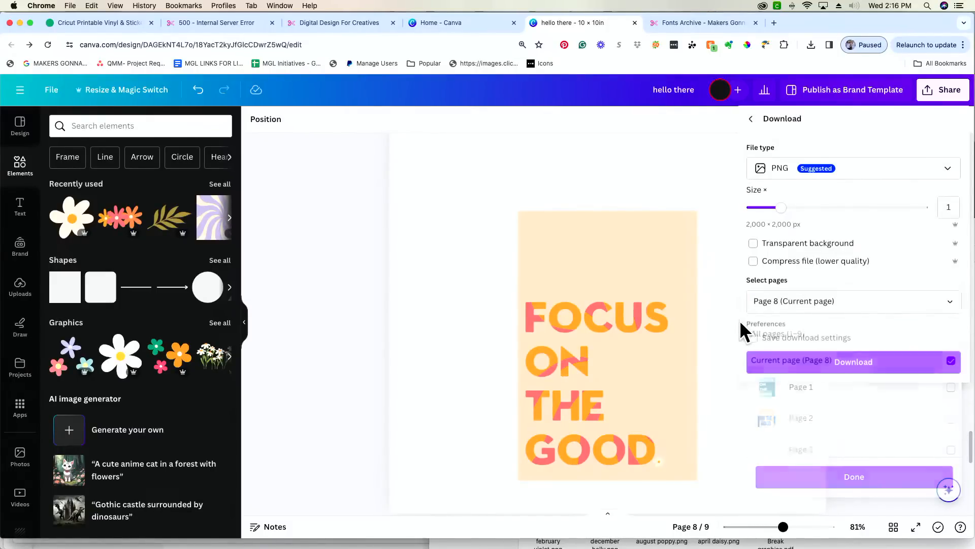
pyautogui.click(852, 375)
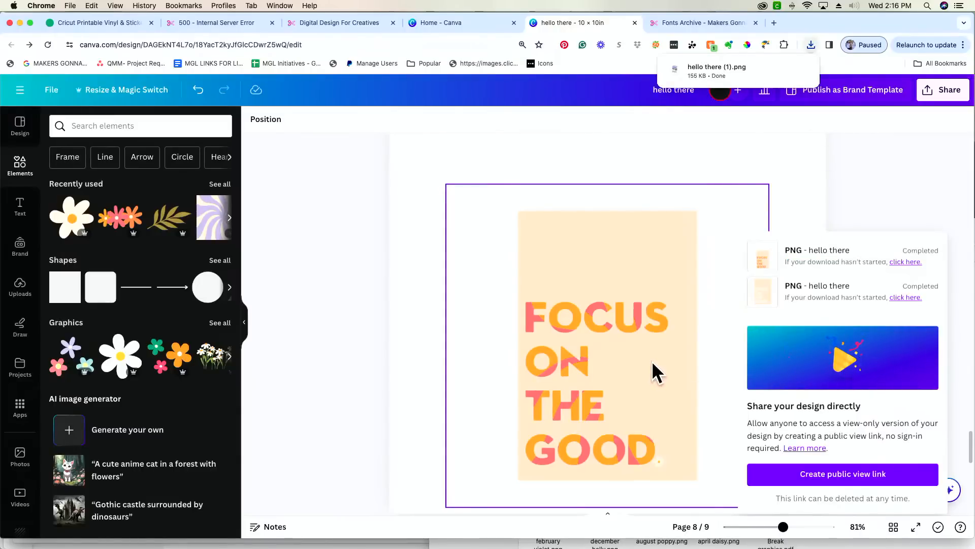
pyautogui.click(471, 533)
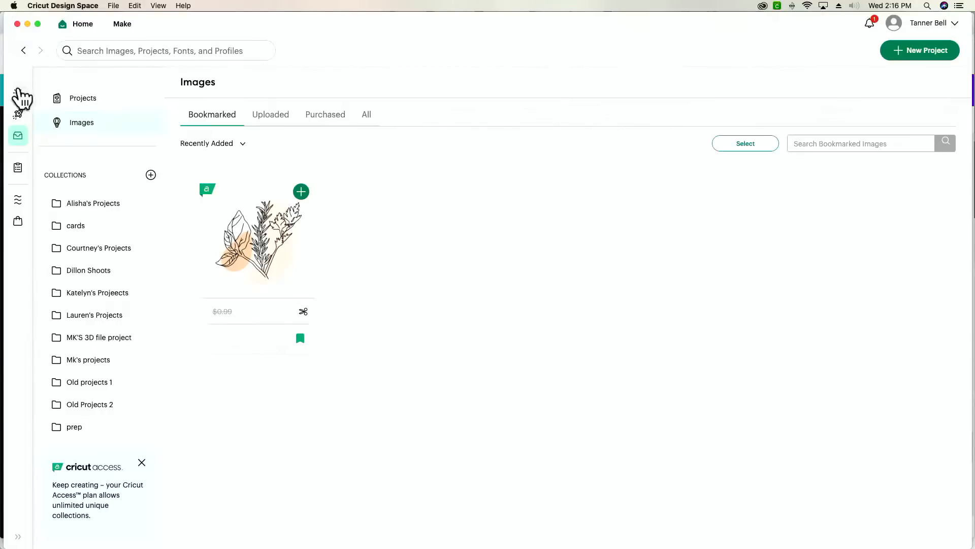
# - Return to a fresh canvas, cancelling the earlier cut, and upload hello there (1).png from Downloads
pyautogui.click(932, 52)
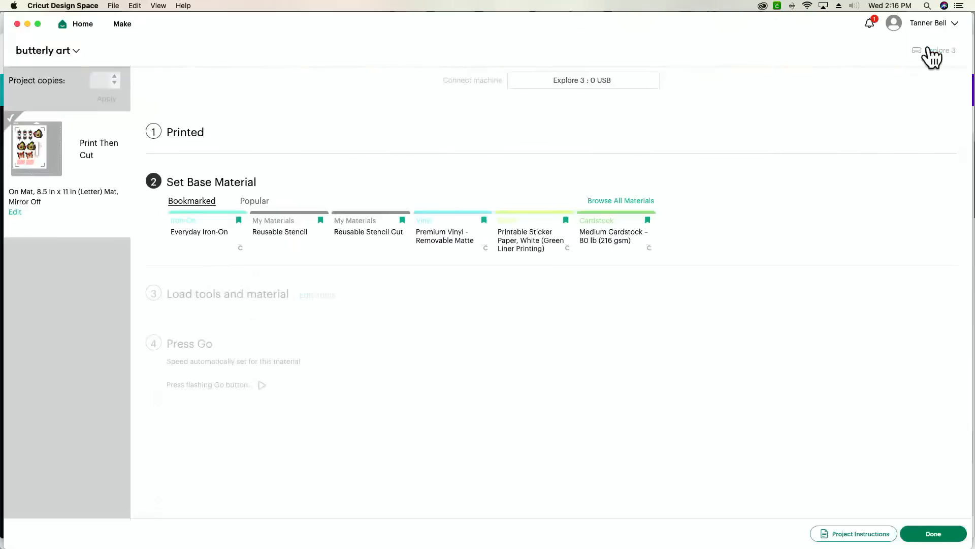
pyautogui.click(516, 65)
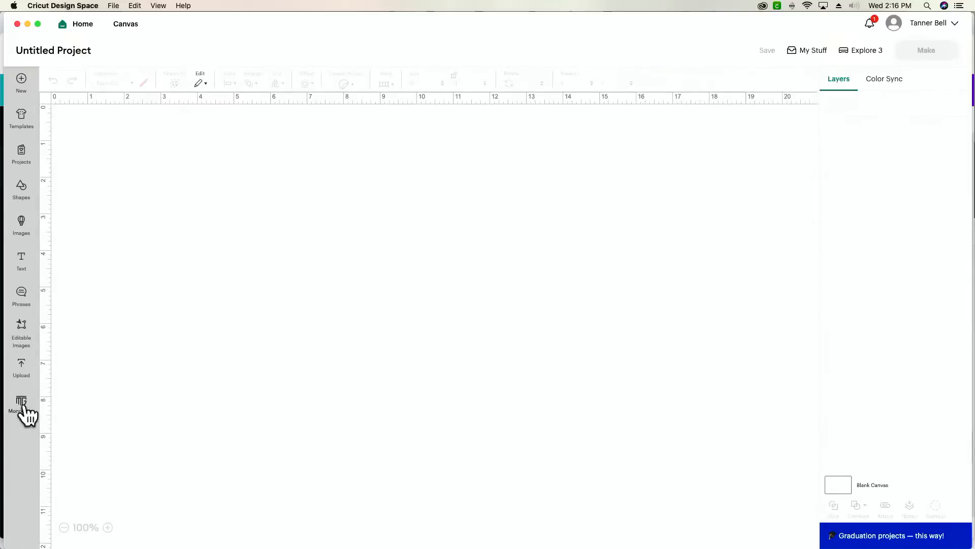
pyautogui.click(22, 368)
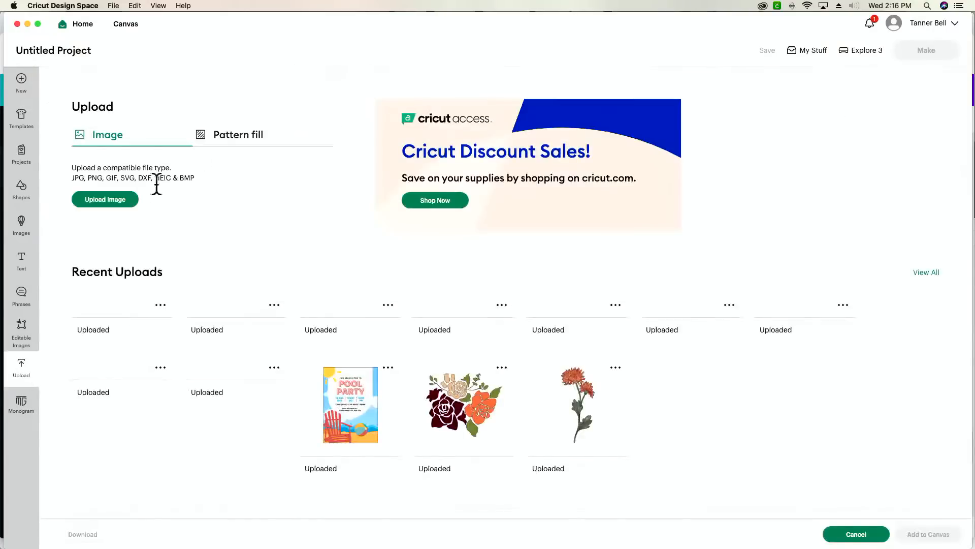
pyautogui.click(105, 199)
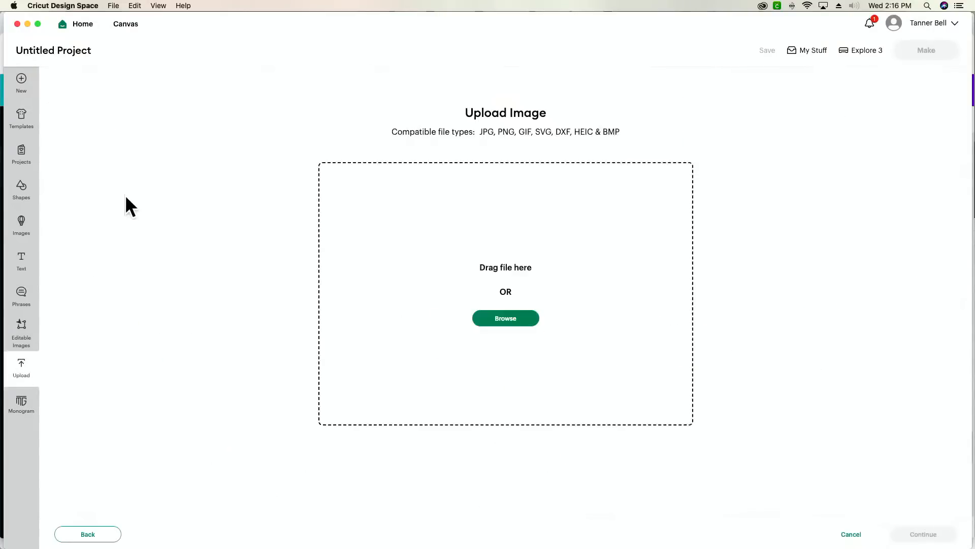
pyautogui.click(506, 318)
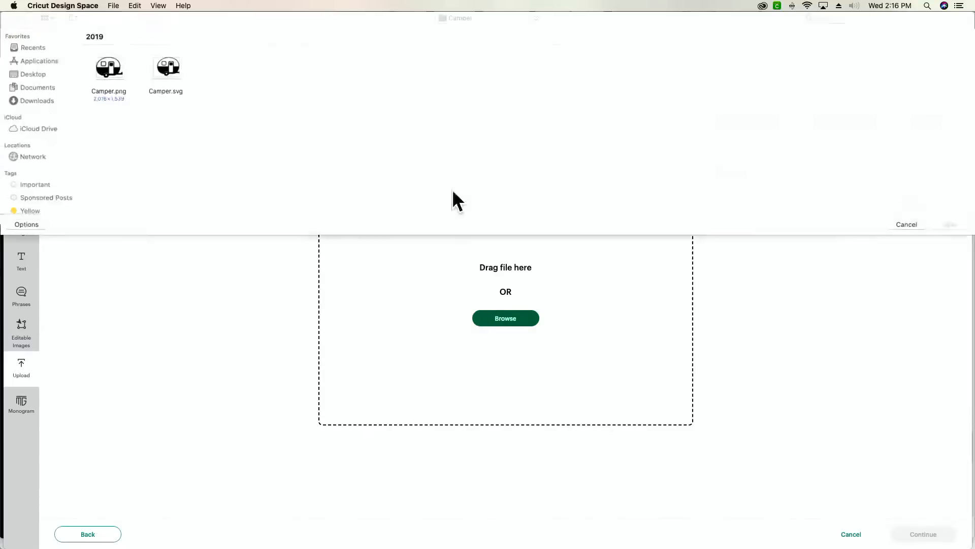
pyautogui.click(29, 53)
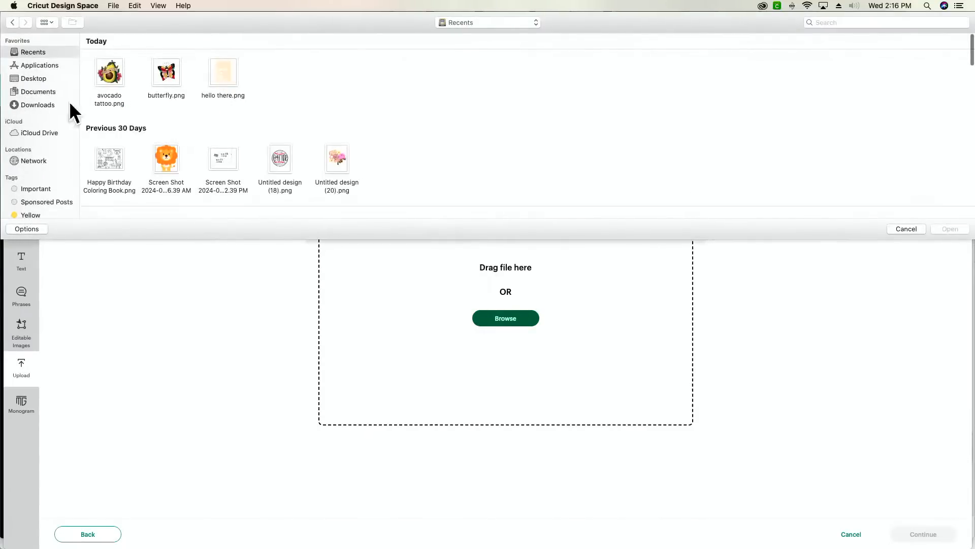
pyautogui.click(31, 104)
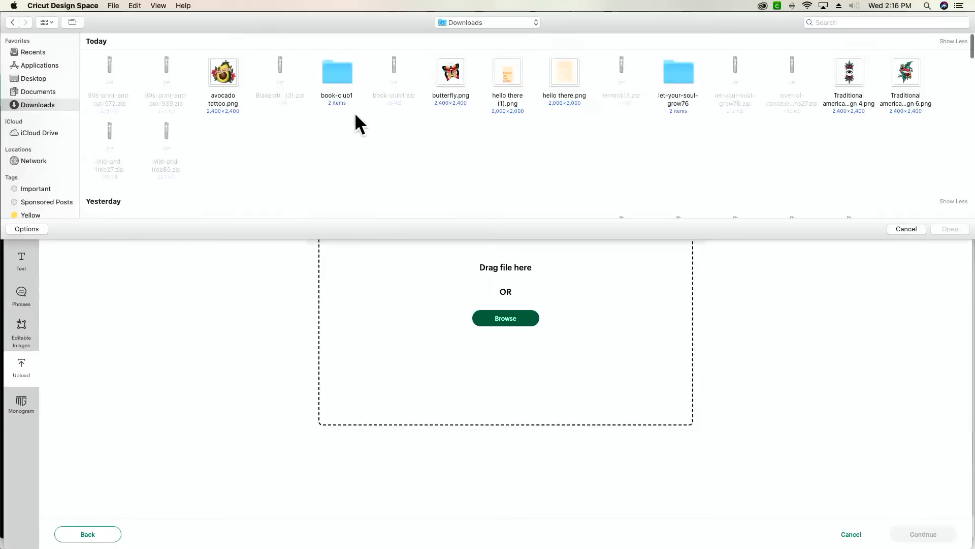
pyautogui.click(514, 77)
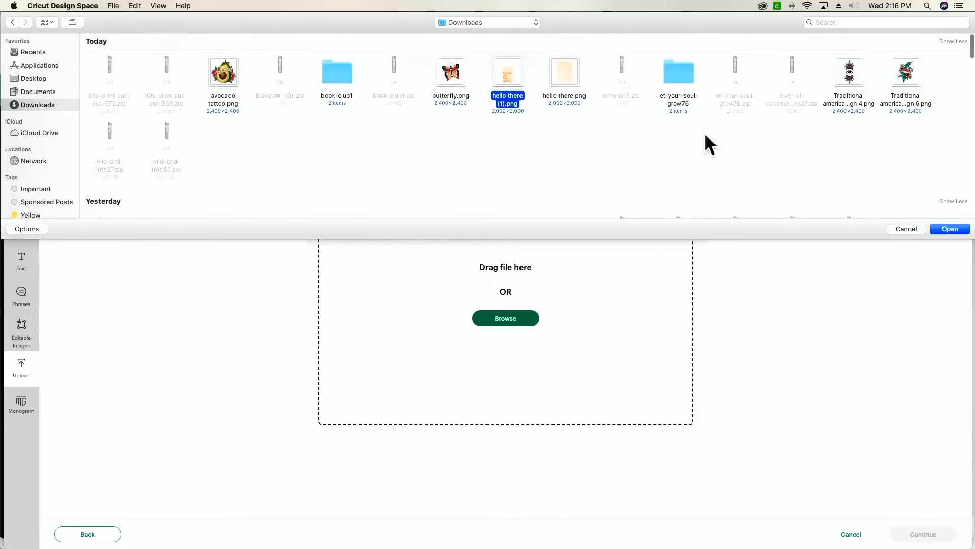
pyautogui.click(949, 229)
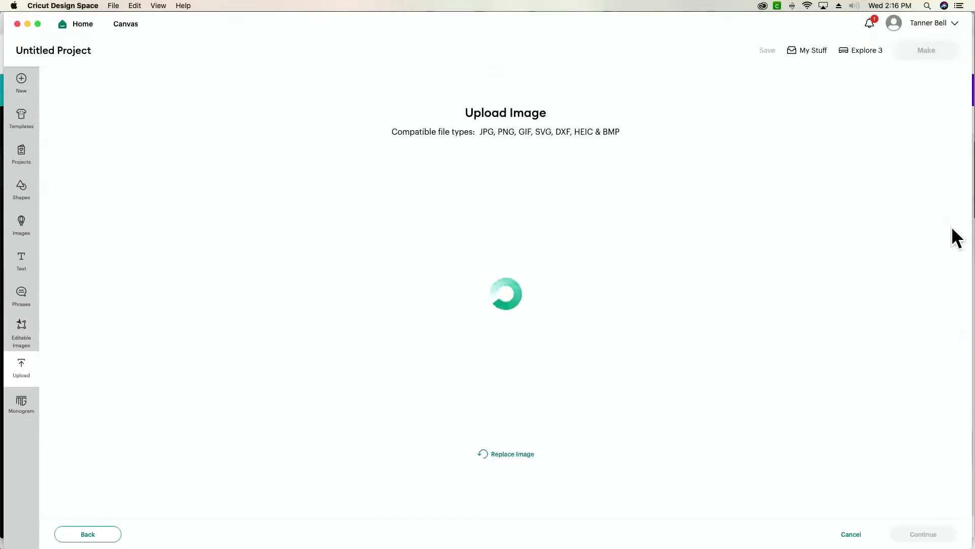
# - Keep the uploaded image's background unchanged and upload it as a Flat Graphic for Print Then Cut
pyautogui.click(923, 534)
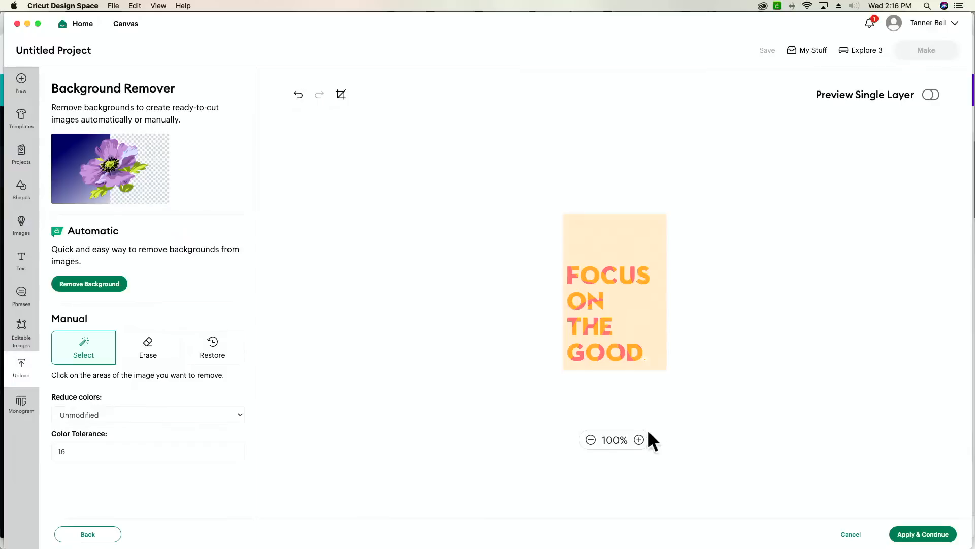
pyautogui.click(639, 439)
pyautogui.click(638, 440)
pyautogui.click(638, 439)
pyautogui.scroll(-5, 690, 333)
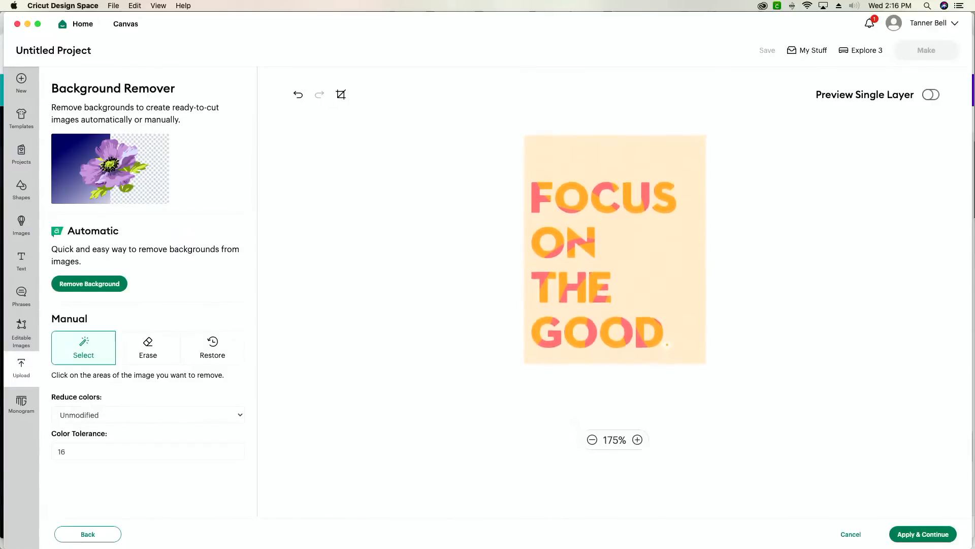
pyautogui.click(938, 534)
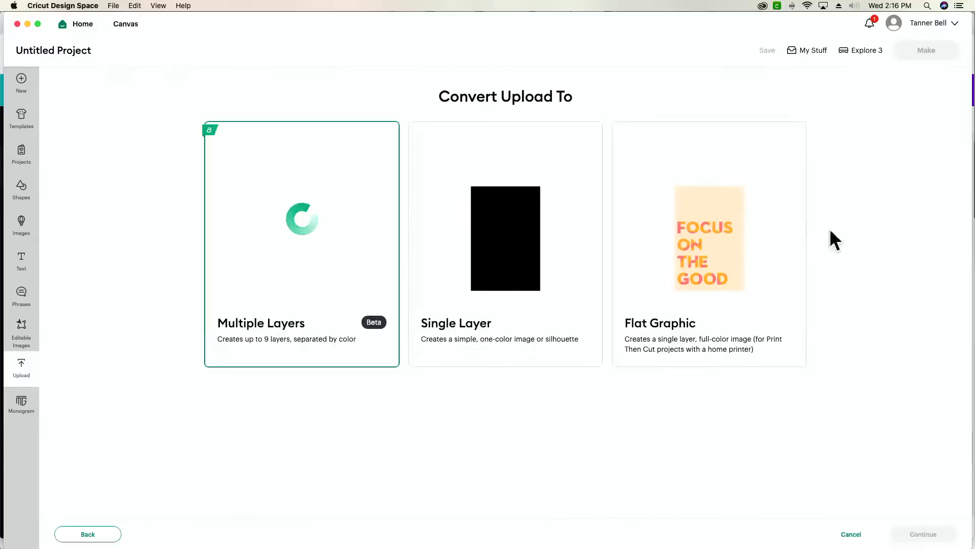
pyautogui.click(753, 257)
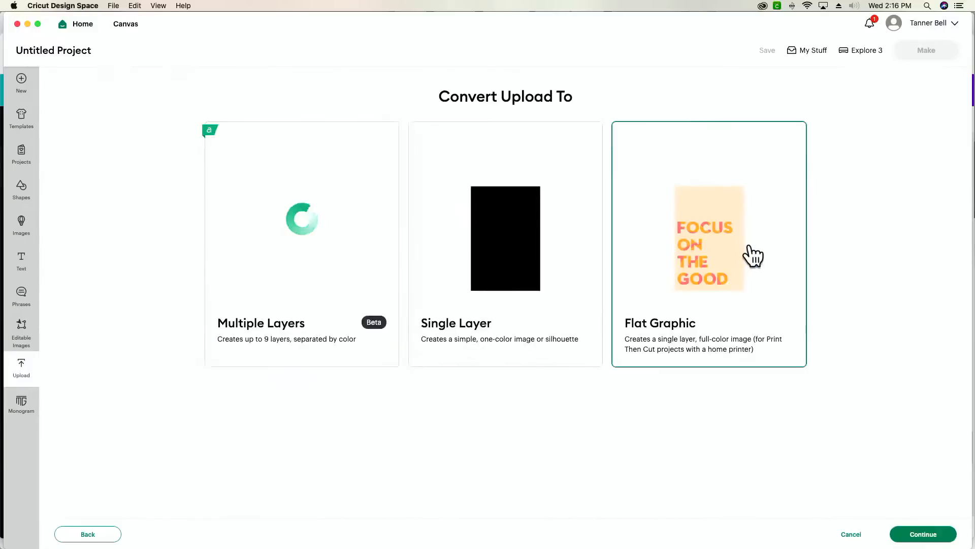
pyautogui.click(944, 535)
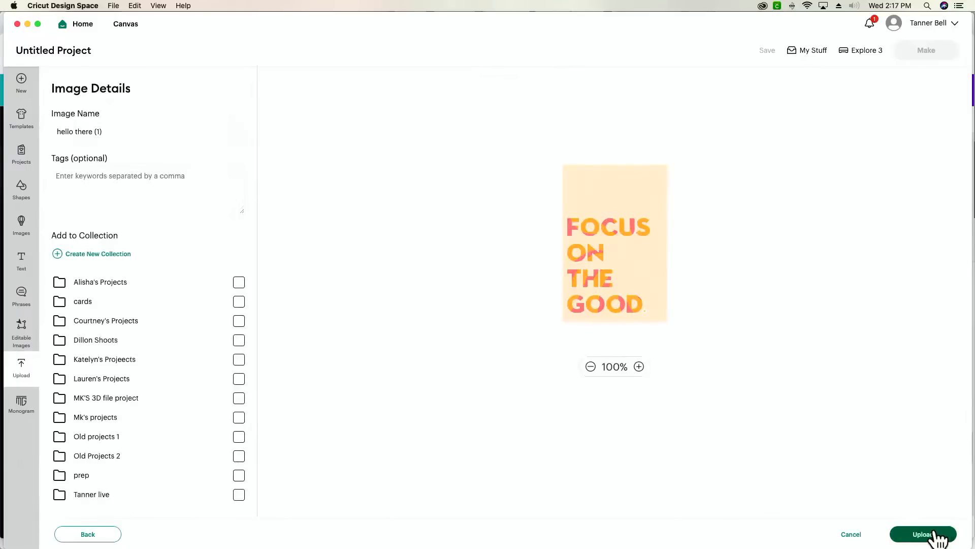
pyautogui.click(936, 537)
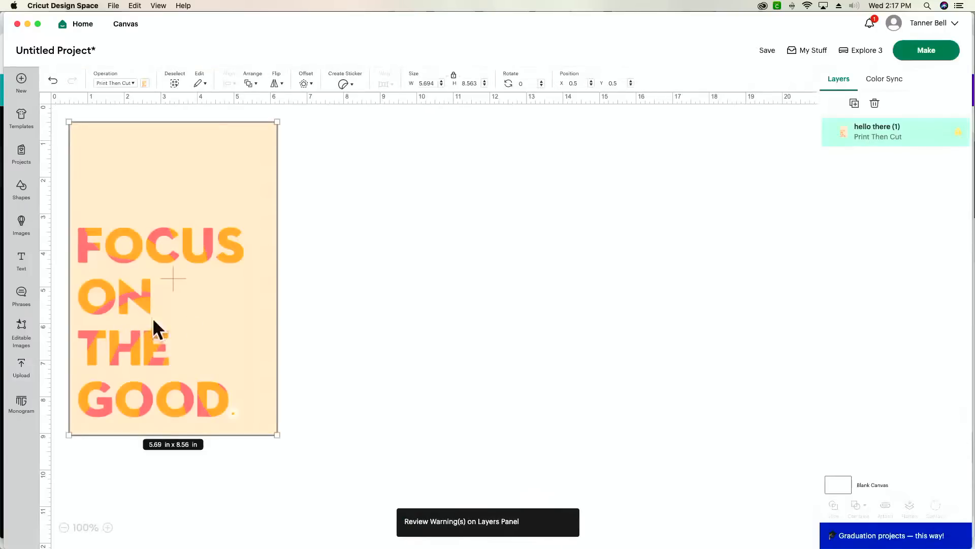
# - Resize the FOCUS ON THE GOOD image to about 4.71 x 7.285 in and position it on the canvas
pyautogui.moveTo(153, 318); pyautogui.dragTo(415, 346)
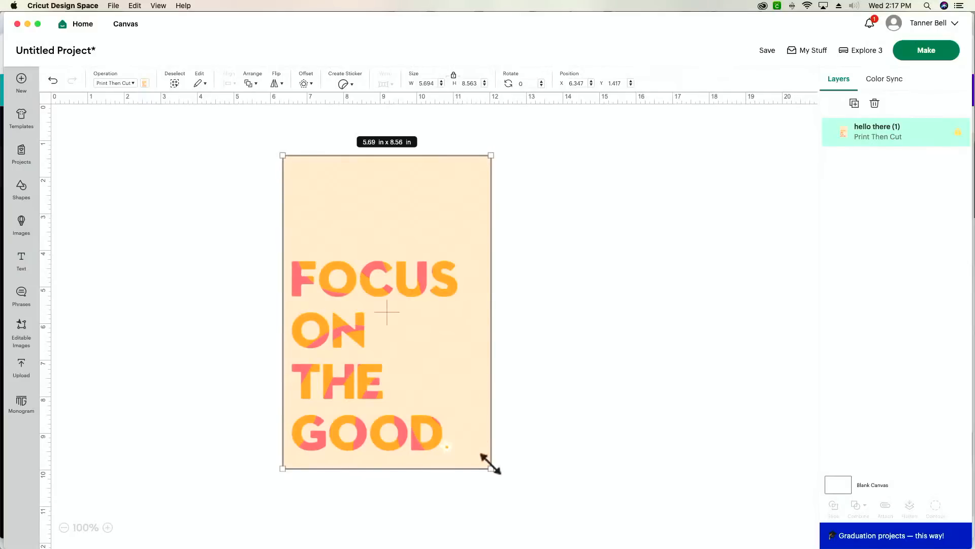
pyautogui.moveTo(490, 463); pyautogui.dragTo(438, 420)
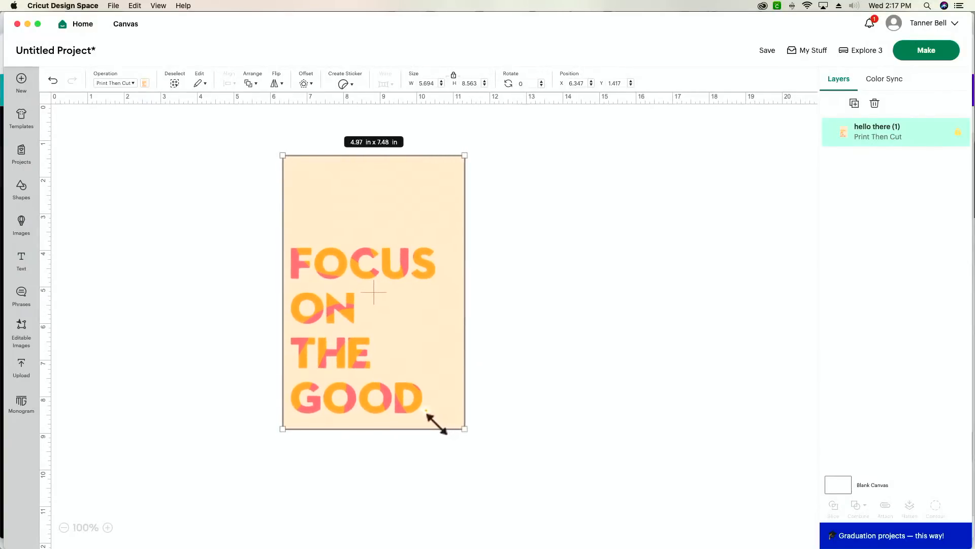
pyautogui.click(454, 76)
pyautogui.moveTo(457, 427); pyautogui.dragTo(447, 419)
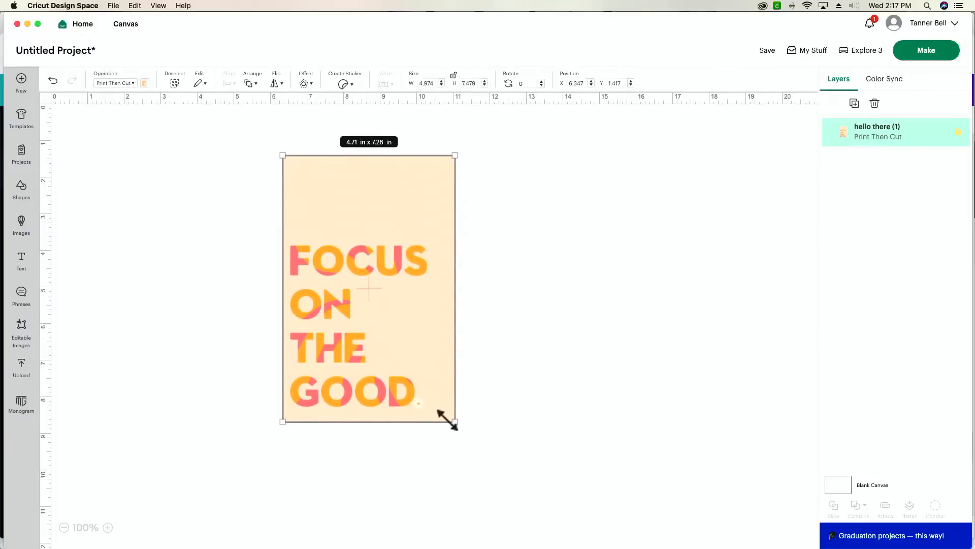
pyautogui.moveTo(376, 208); pyautogui.dragTo(458, 216)
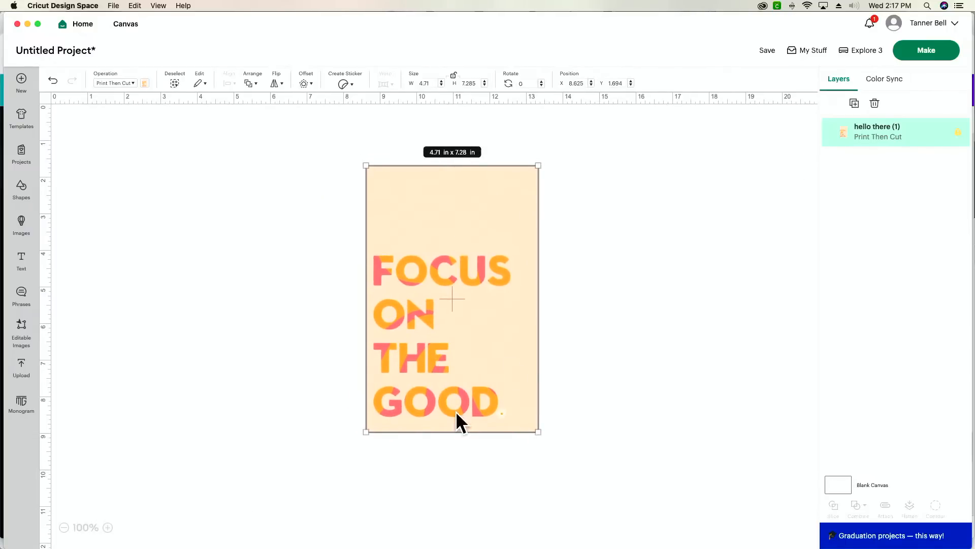
pyautogui.click(756, 347)
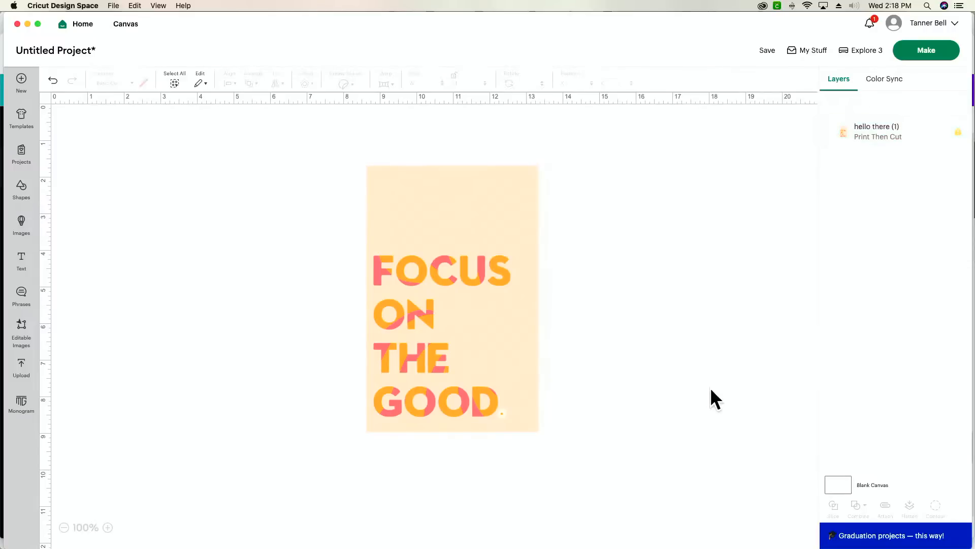
# - From the Make prompt, save the project under the title 'sticker'
pyautogui.click(938, 60)
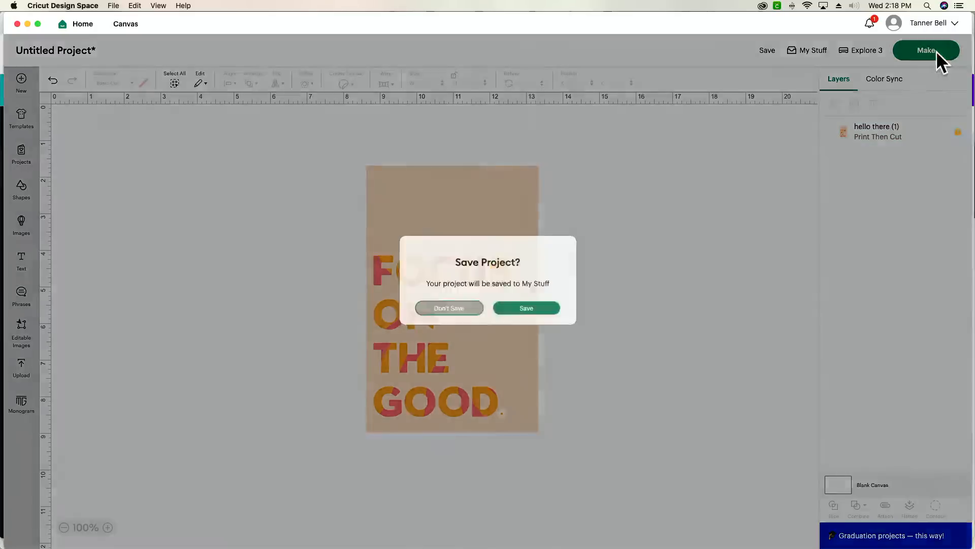
pyautogui.click(516, 319)
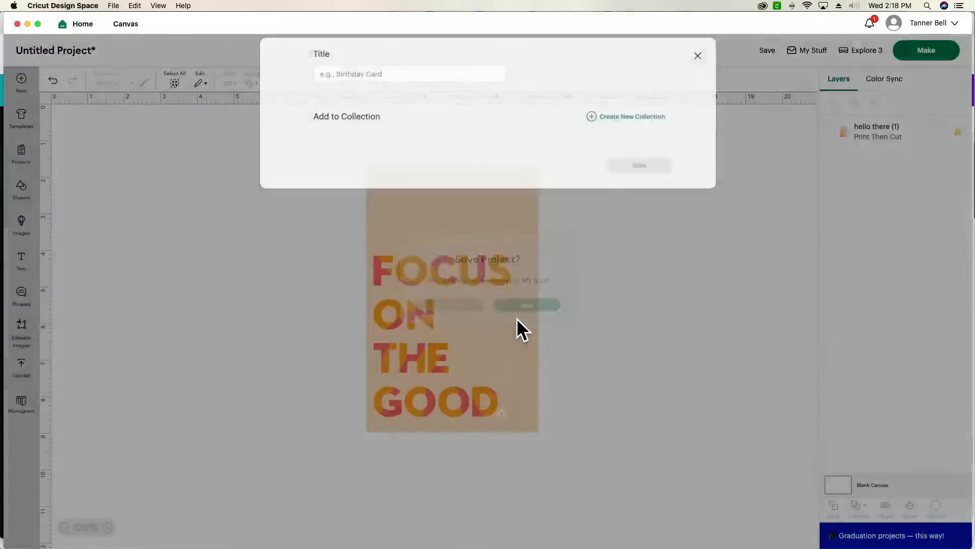
pyautogui.click(434, 78)
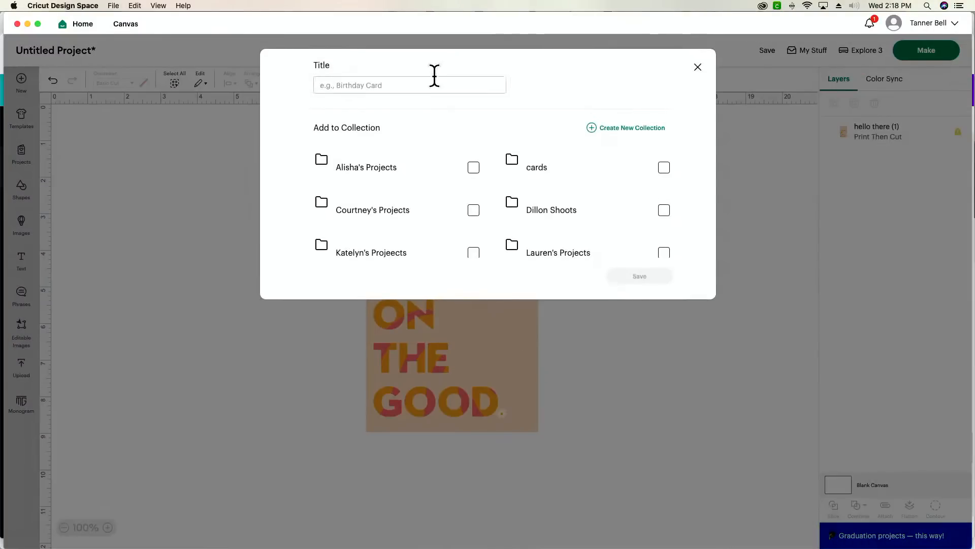
pyautogui.write('sticker')
pyautogui.press('Return')
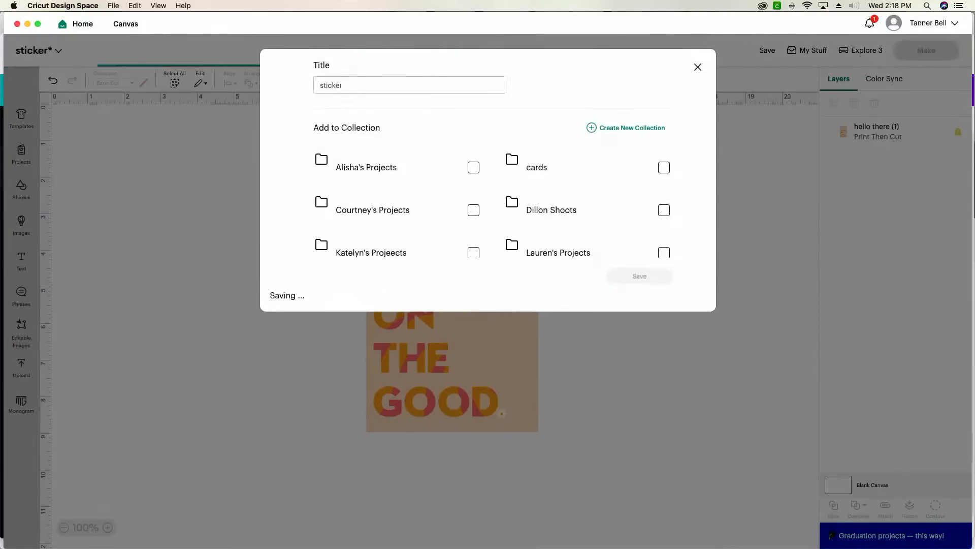